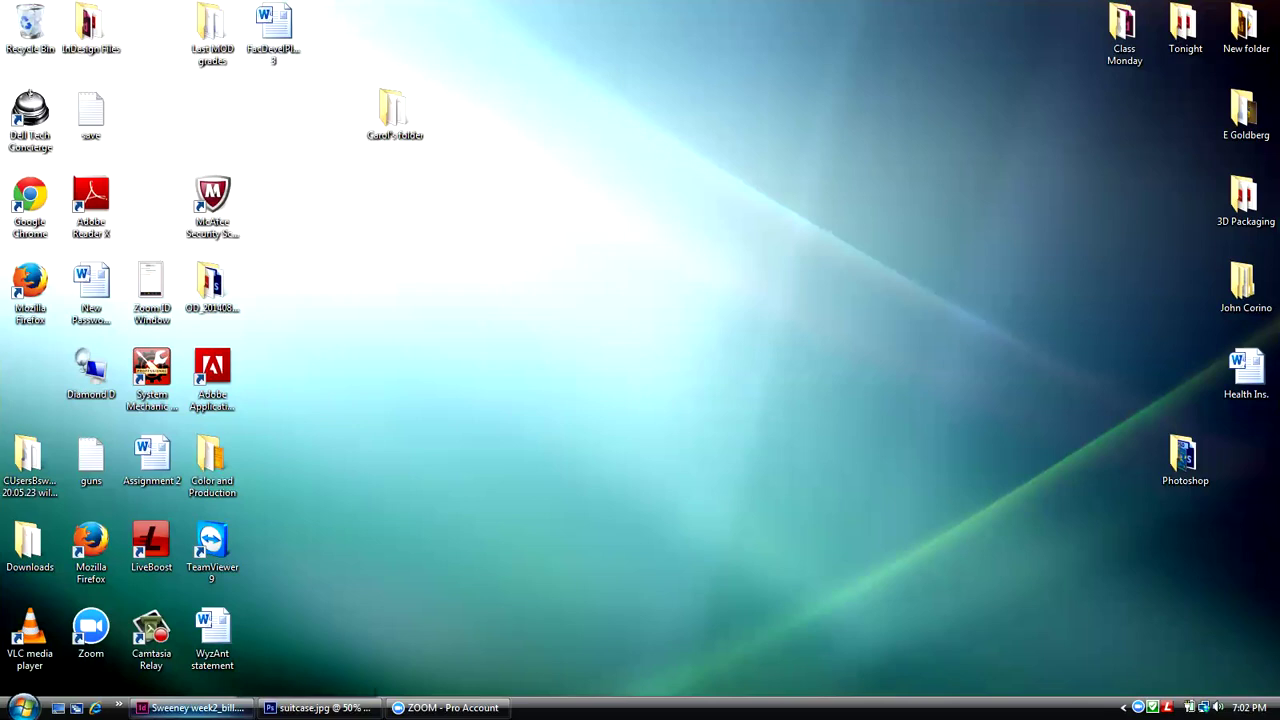
- Switch to InDesign, look over the open week2_bill and week3 newsletter documents, and dismiss the file error
{"action": "left_click", "coordinate": [190, 707]}
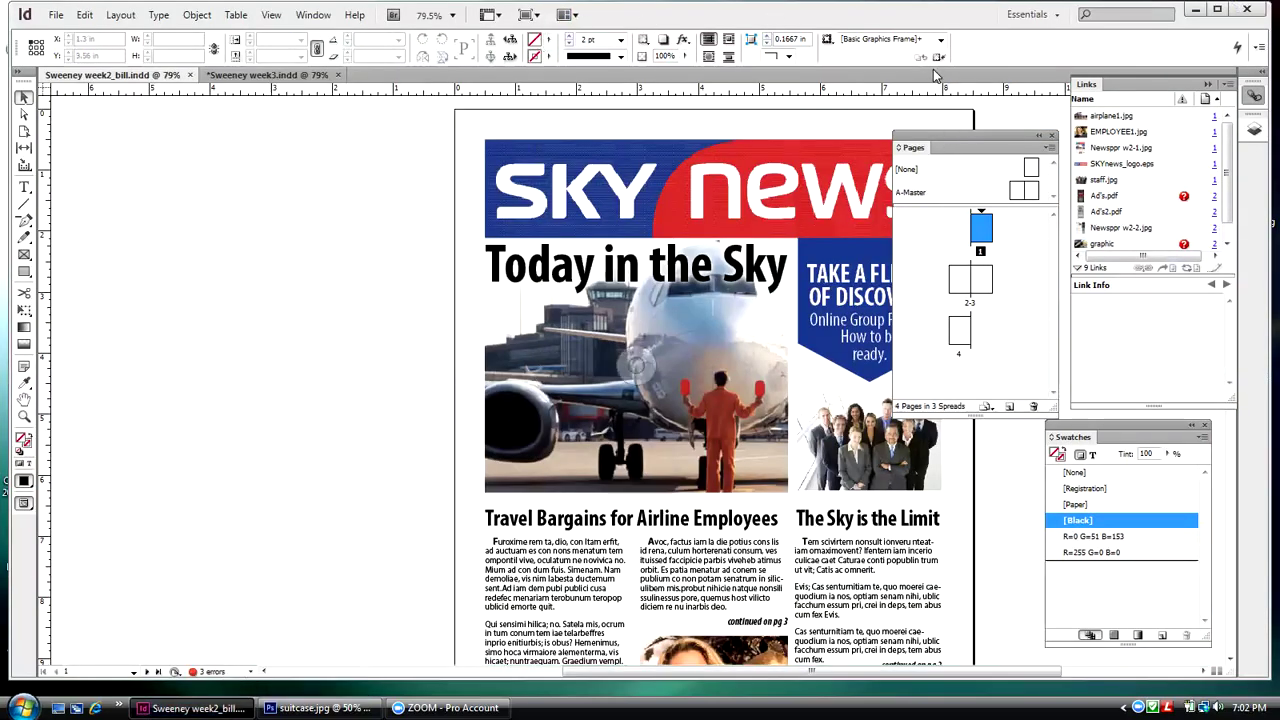
{"action": "left_click", "coordinate": [965, 286]}
{"action": "left_click", "coordinate": [274, 76]}
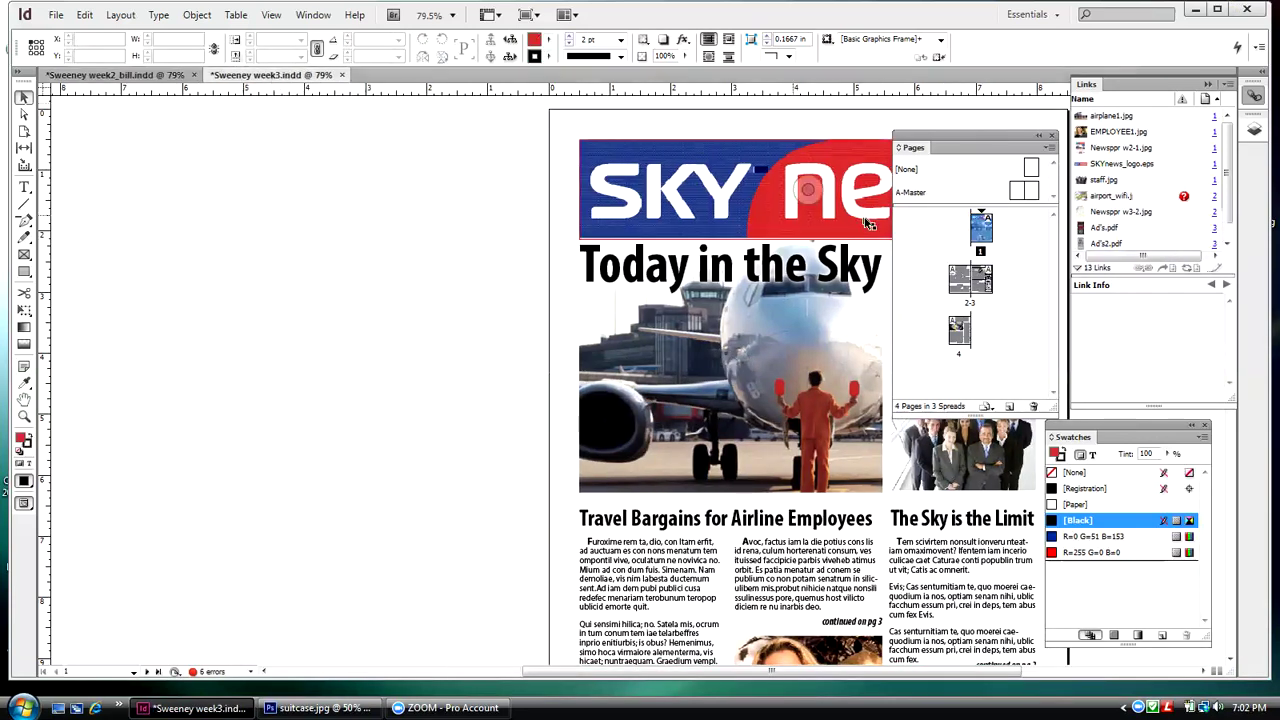
{"action": "key", "text": "ctrl+Tab"}
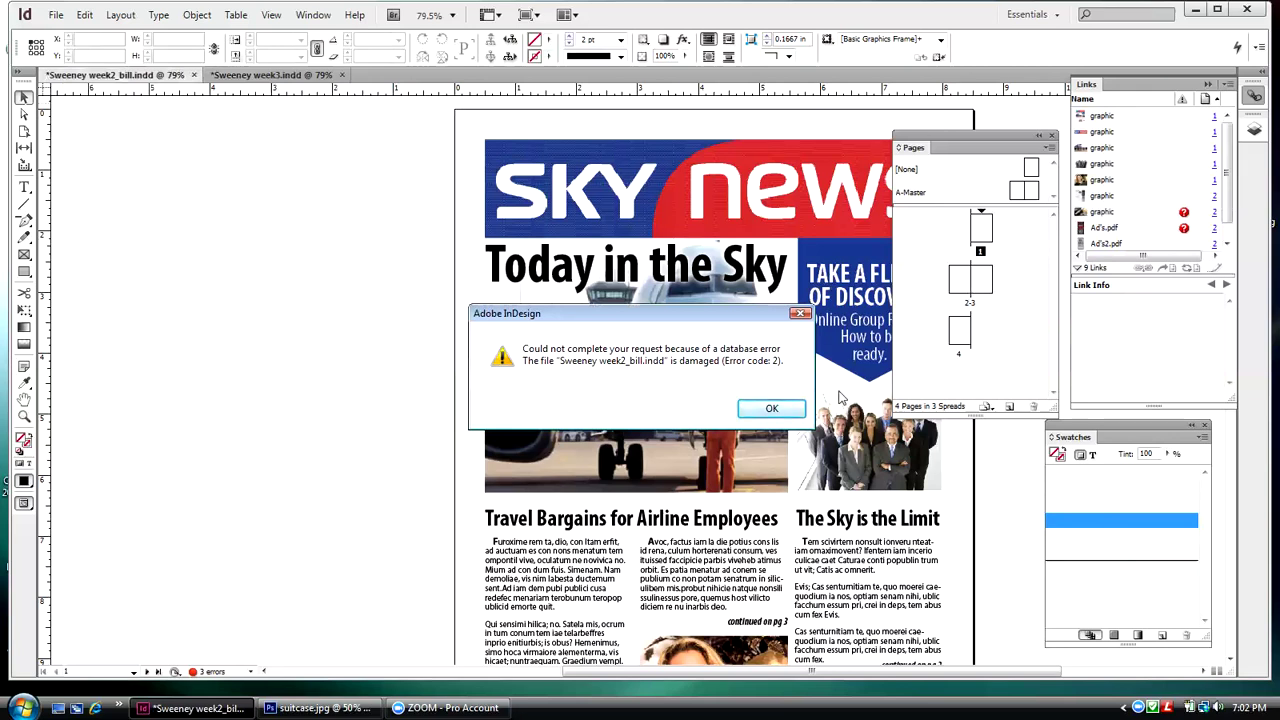
{"action": "left_click", "coordinate": [768, 410]}
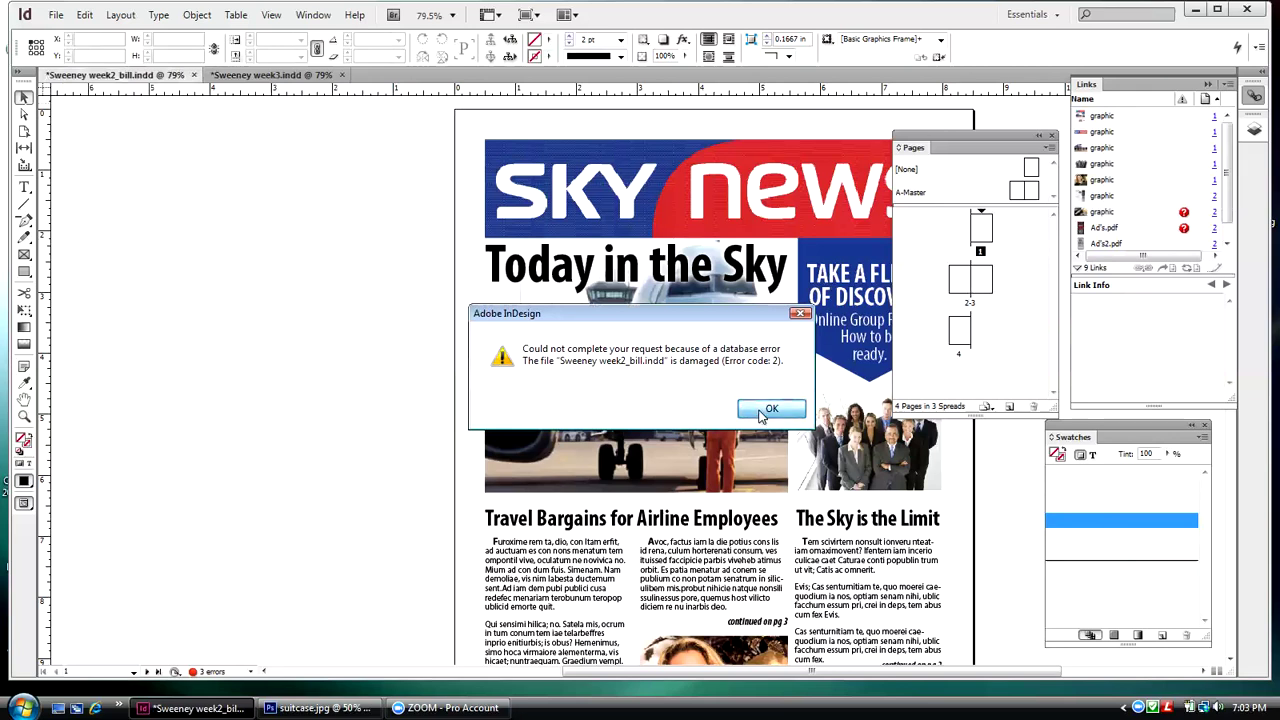
- Close the damaged week2_bill newsletter document without saving its changes
{"action": "left_click", "coordinate": [56, 14]}
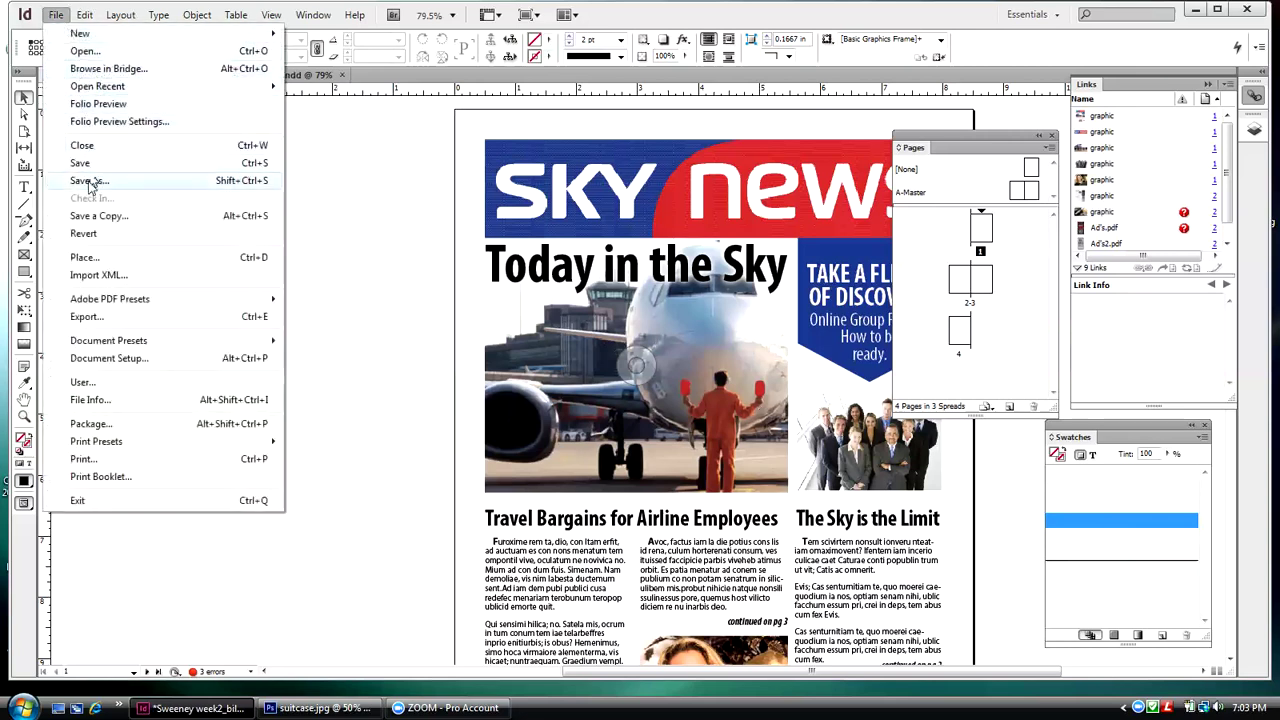
{"action": "left_click", "coordinate": [84, 146]}
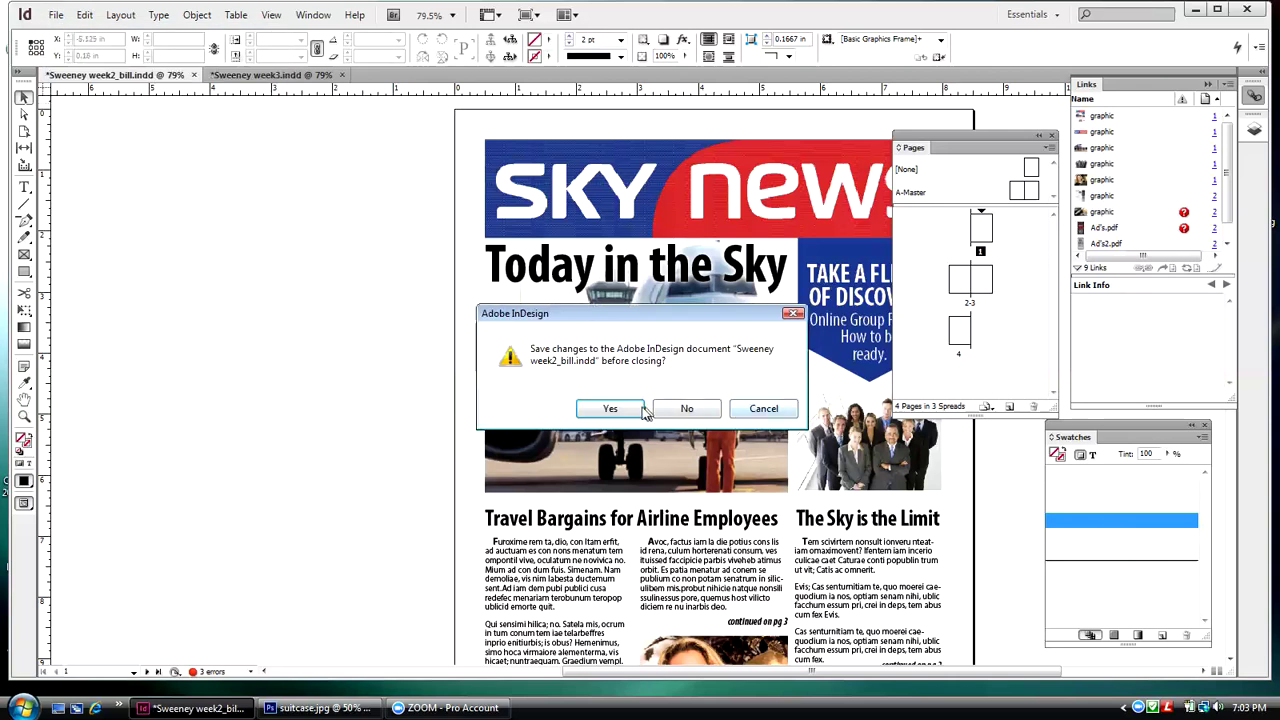
{"action": "left_click", "coordinate": [672, 409]}
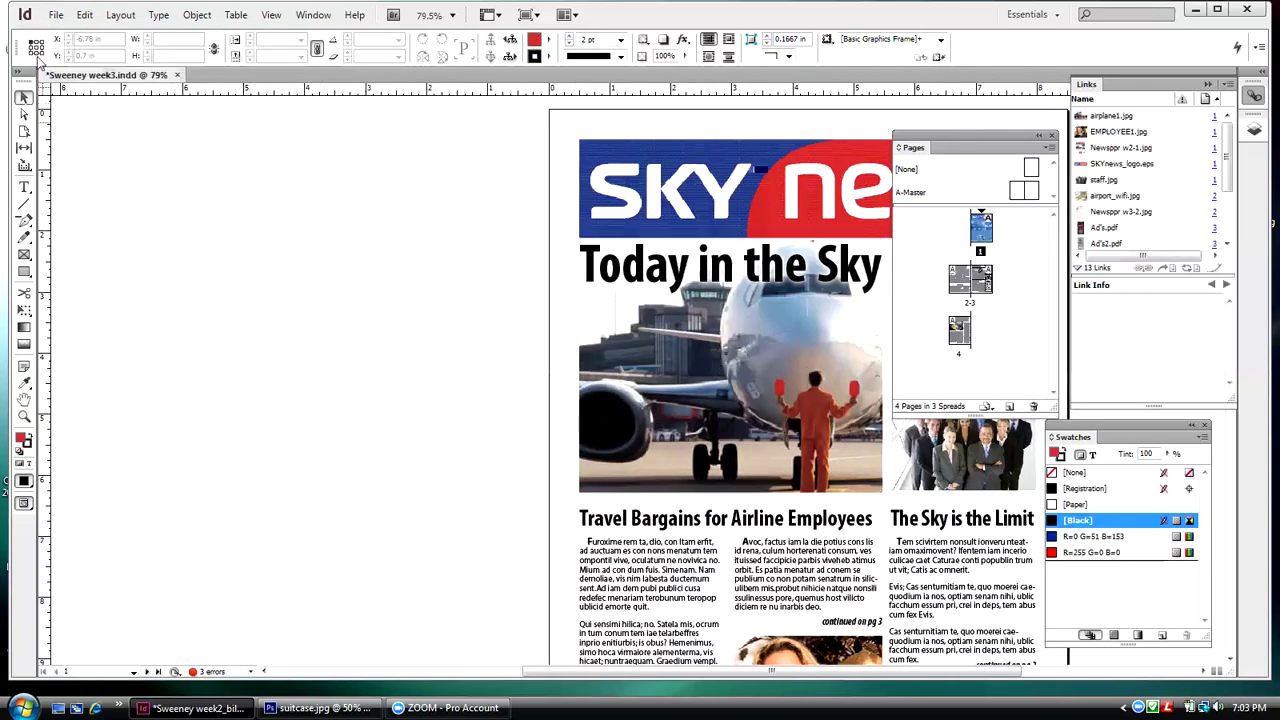
- Open the week2 document from the desktop folder OD_20140825M_DES105_1, subfolder 2 Assignment 2, and update its modified links
{"action": "left_click", "coordinate": [56, 15]}
{"action": "left_click", "coordinate": [67, 52]}
{"action": "left_click", "coordinate": [470, 255]}
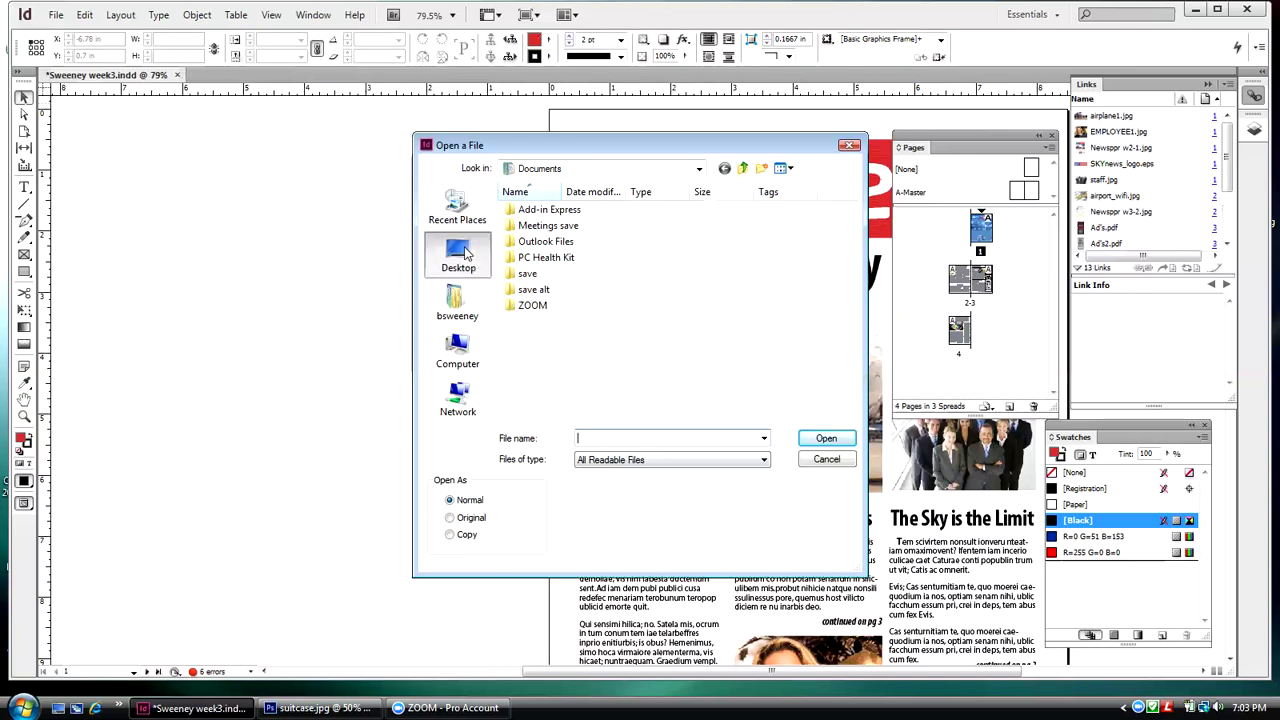
{"action": "left_click_drag", "start_coordinate": [846, 247], "coordinate": [850, 300]}
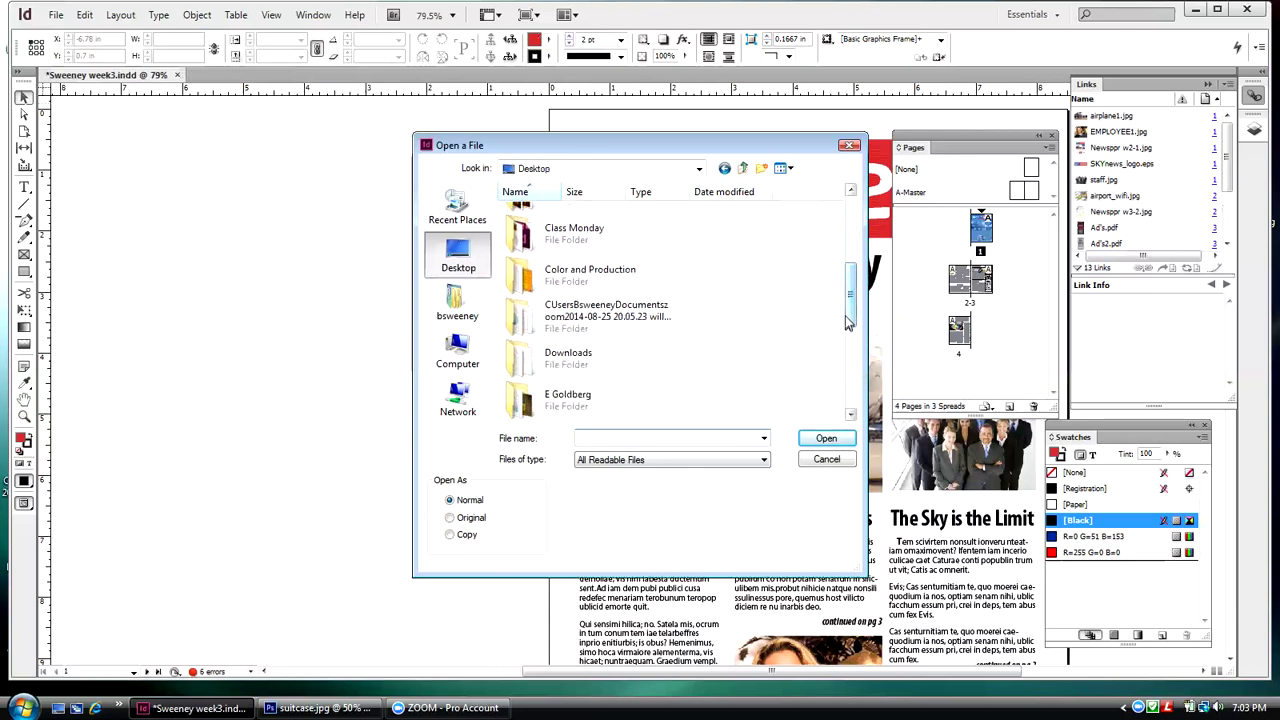
{"action": "left_click_drag", "start_coordinate": [853, 305], "coordinate": [850, 378]}
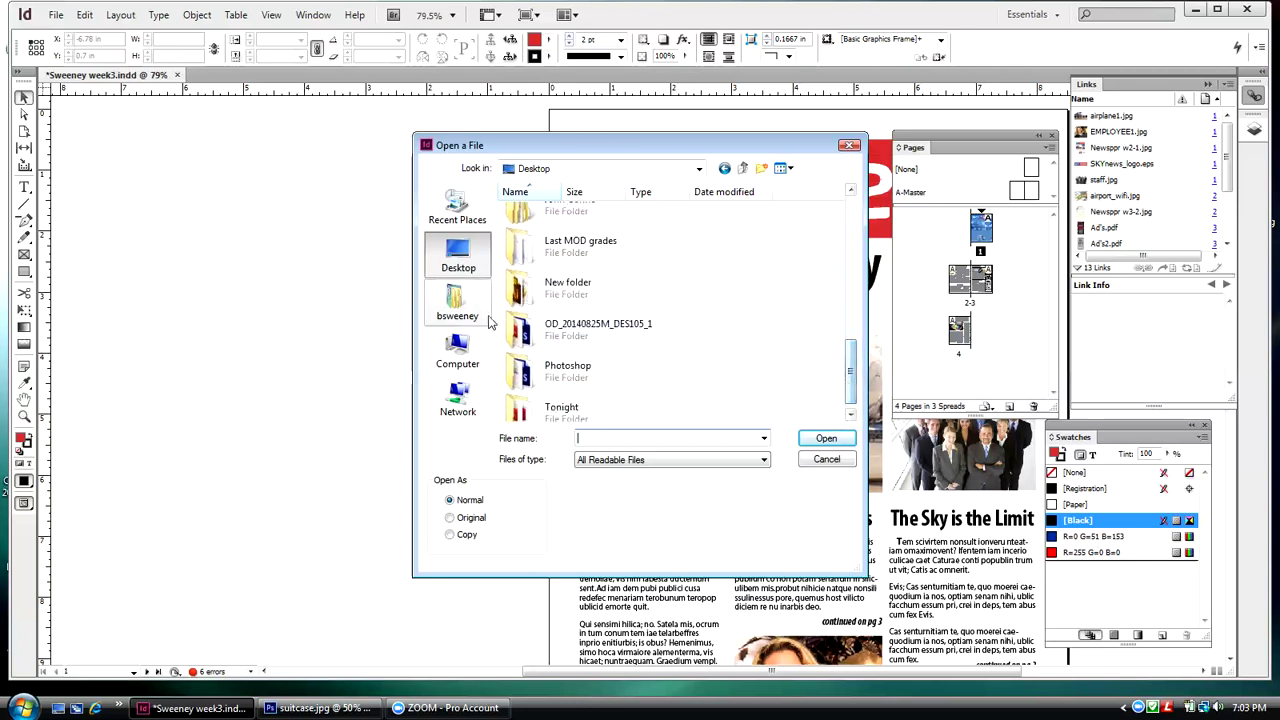
{"action": "double_click", "coordinate": [583, 323]}
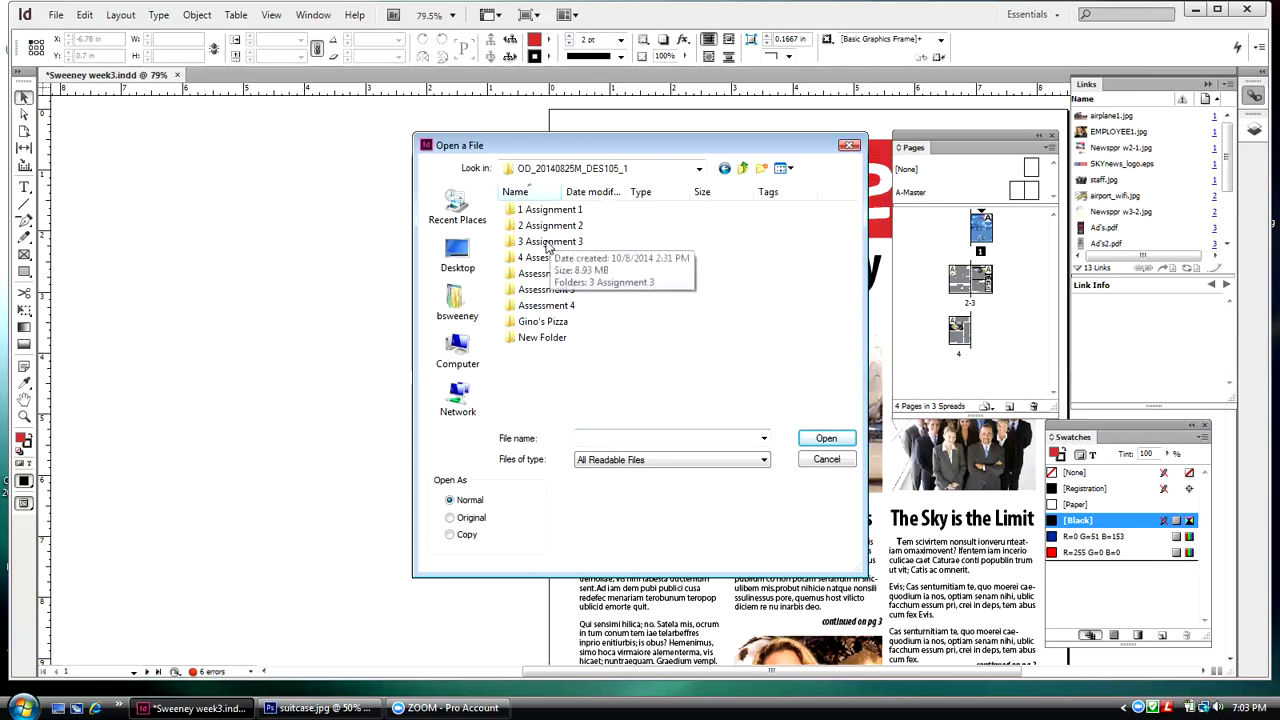
{"action": "double_click", "coordinate": [547, 227]}
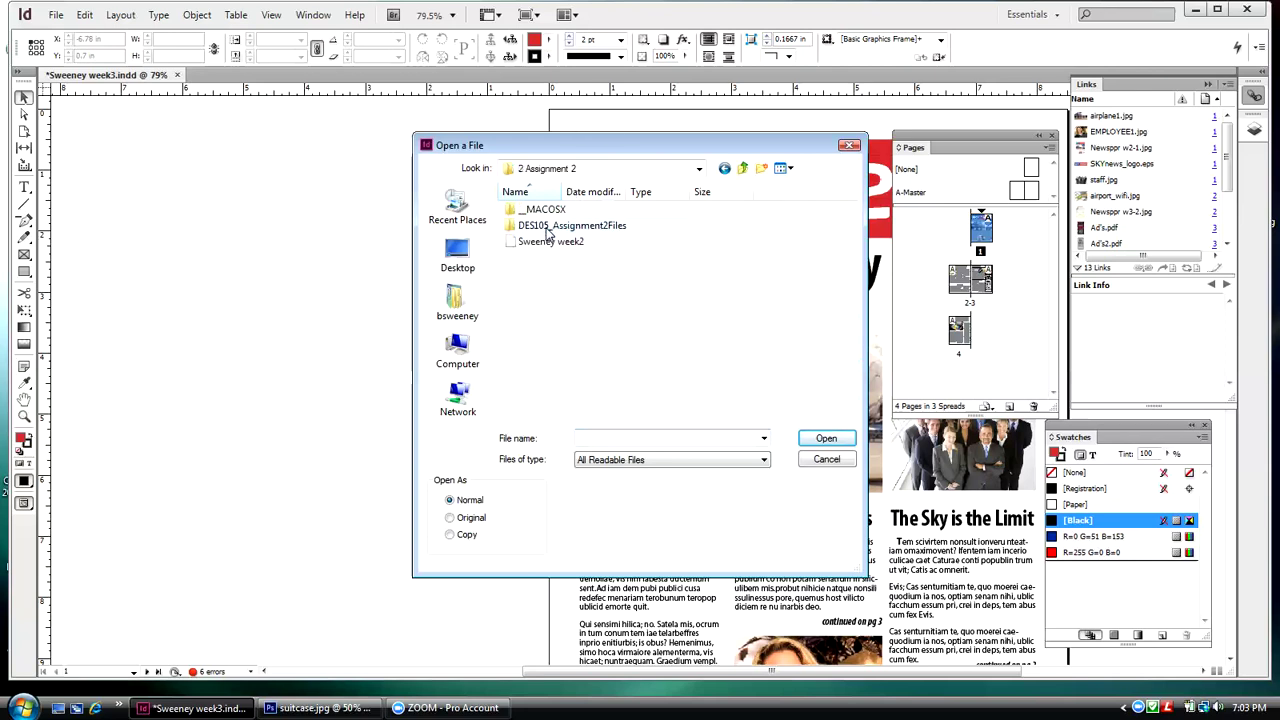
{"action": "left_click", "coordinate": [525, 242]}
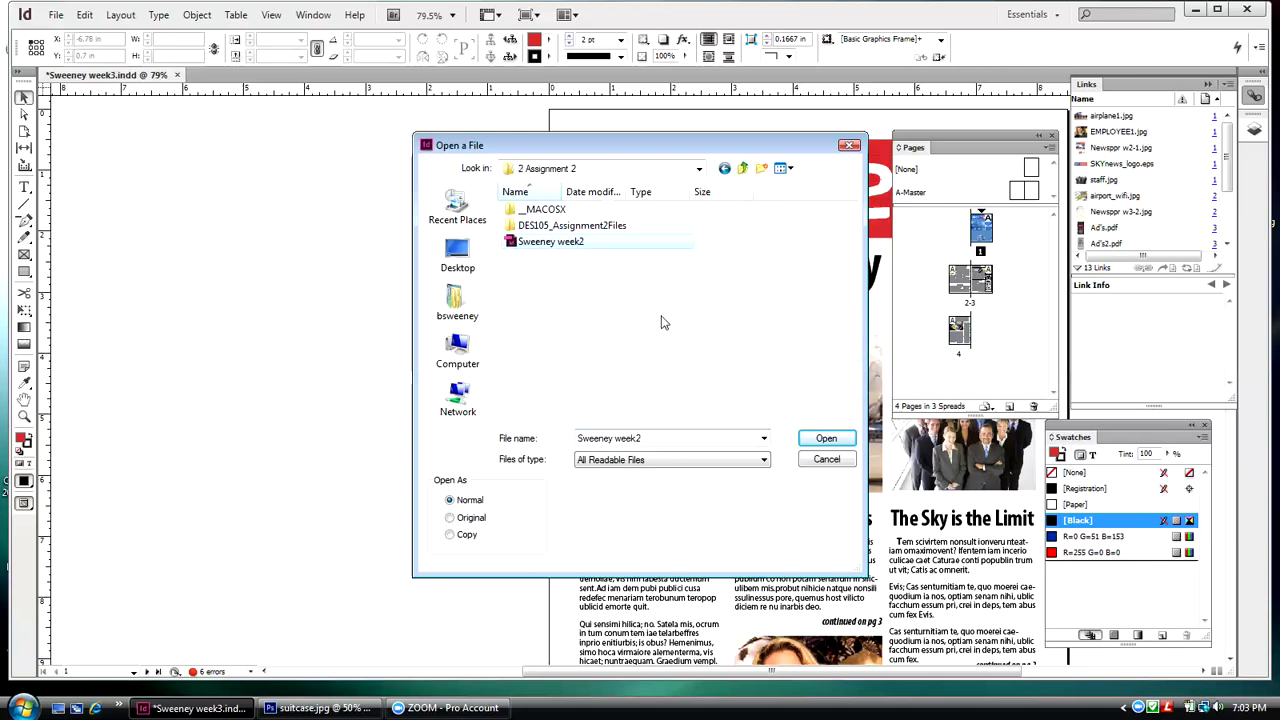
{"action": "left_click", "coordinate": [817, 441]}
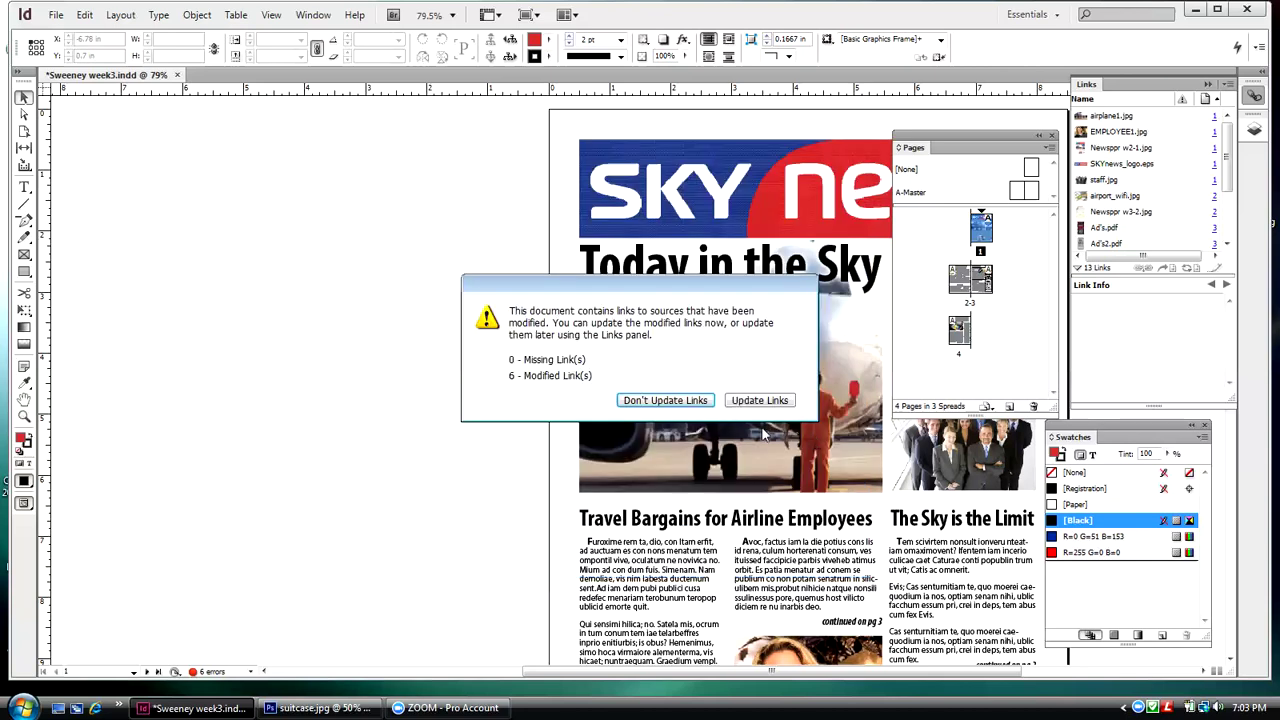
{"action": "left_click", "coordinate": [747, 400]}
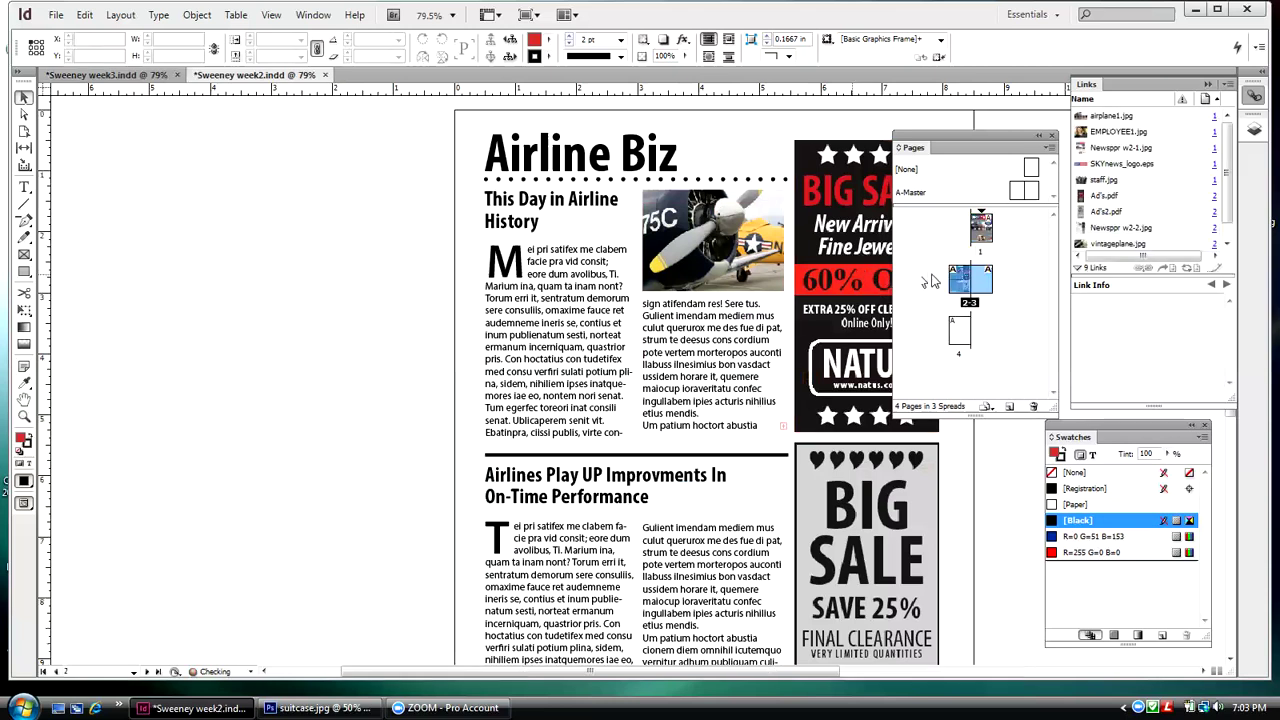
- Show page 1 of the week2 newsletter in full at 50% magnification
{"action": "left_click", "coordinate": [979, 238]}
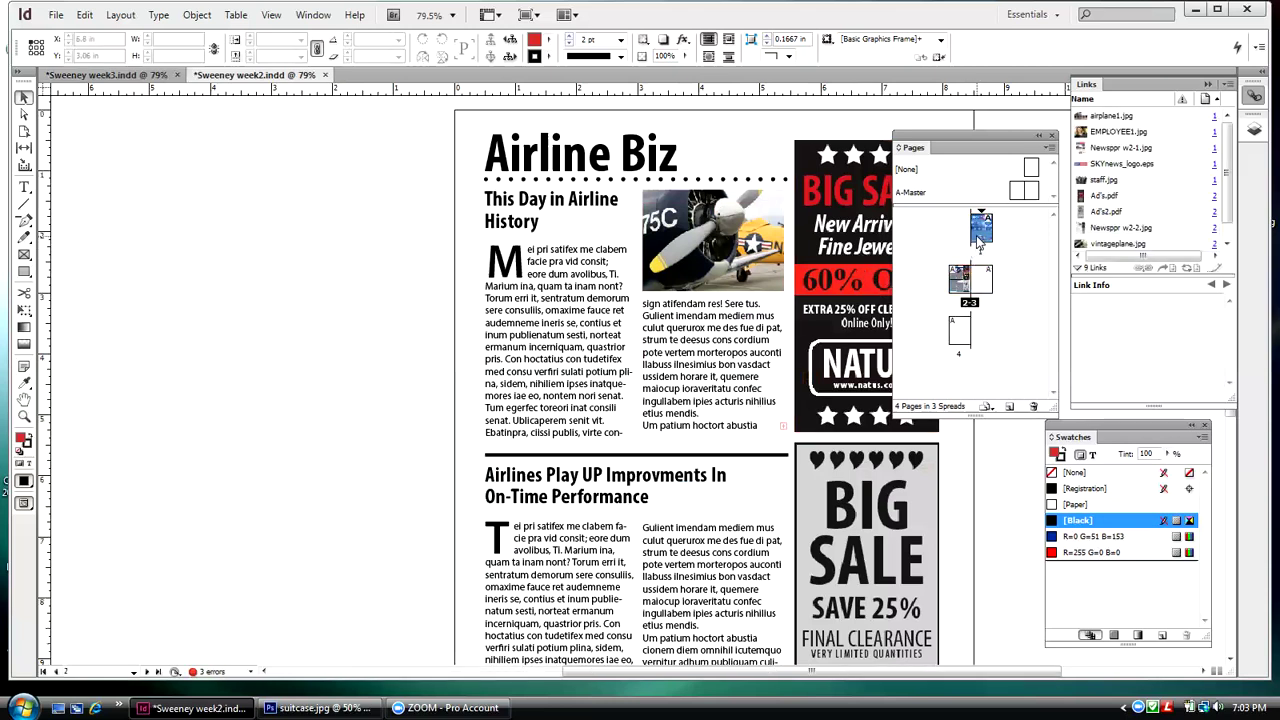
{"action": "double_click", "coordinate": [979, 238]}
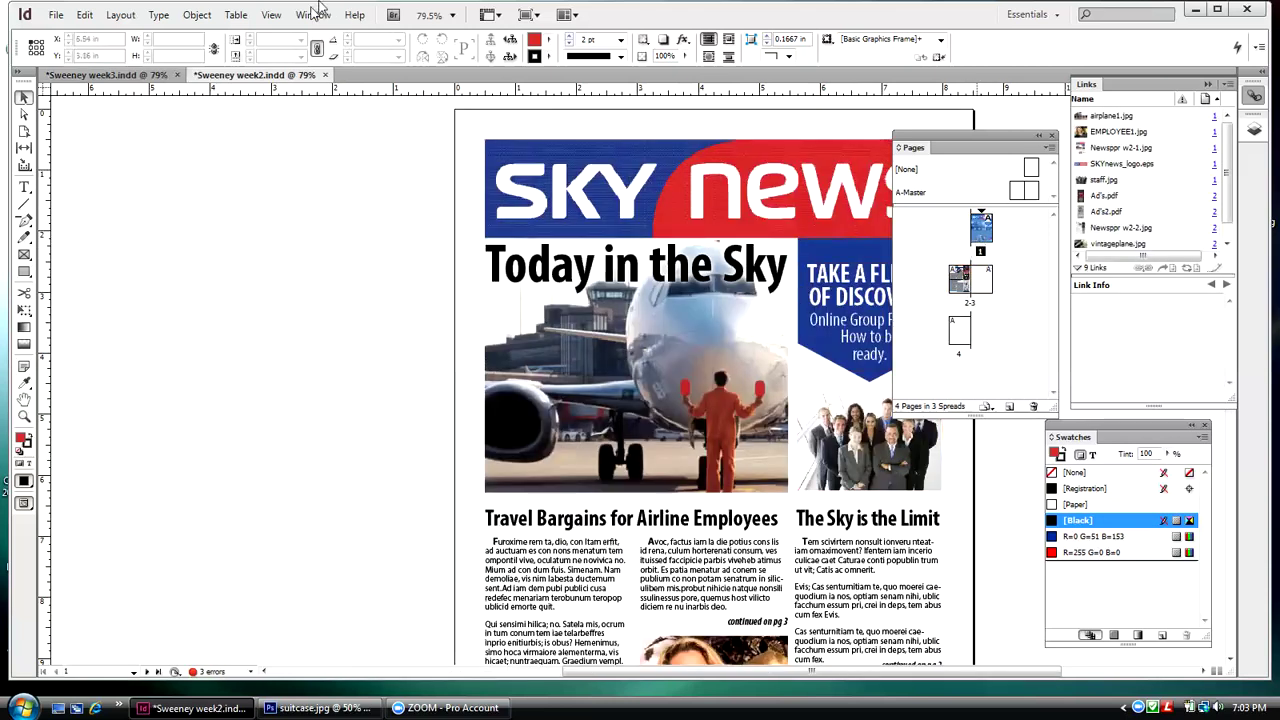
{"action": "left_click", "coordinate": [265, 20]}
{"action": "left_click", "coordinate": [358, 116]}
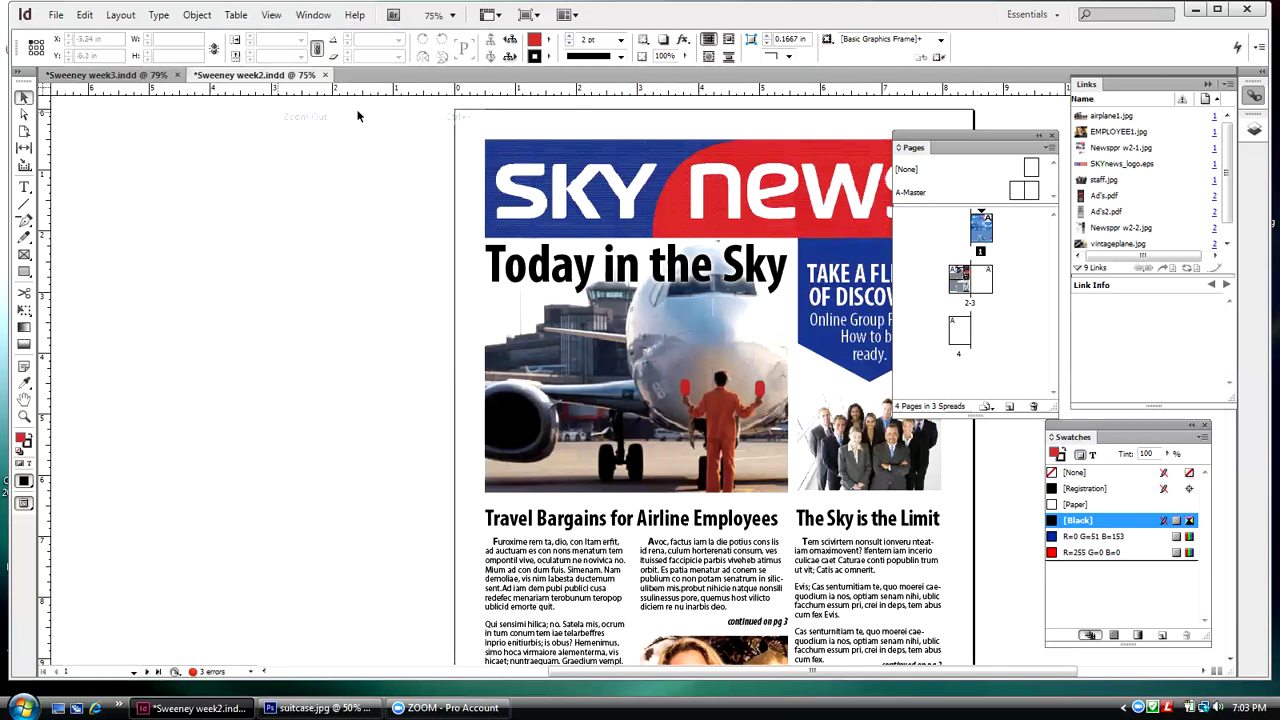
{"action": "left_click", "coordinate": [271, 15]}
{"action": "left_click", "coordinate": [282, 117]}
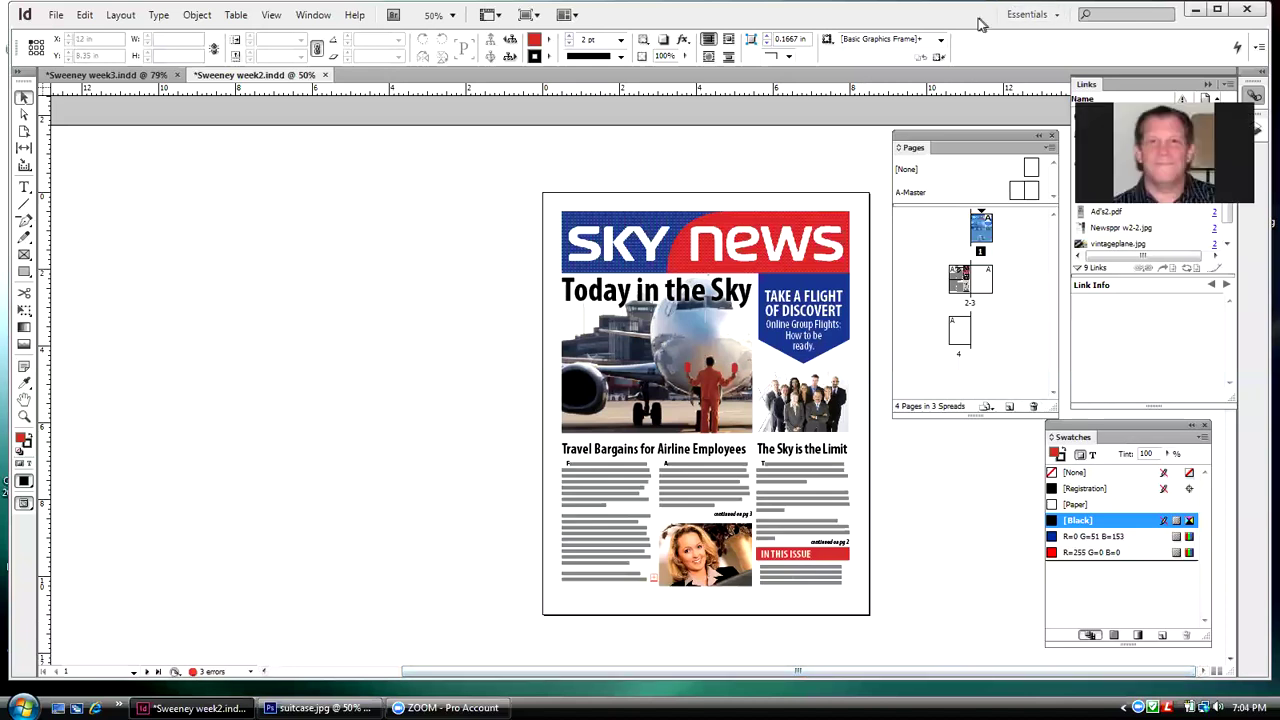
- Shift the InDesign window sideways and narrow it to uncover the desktop folders, and move the Swatches panel closer to the document
{"action": "left_click_drag", "start_coordinate": [979, 20], "coordinate": [917, 22]}
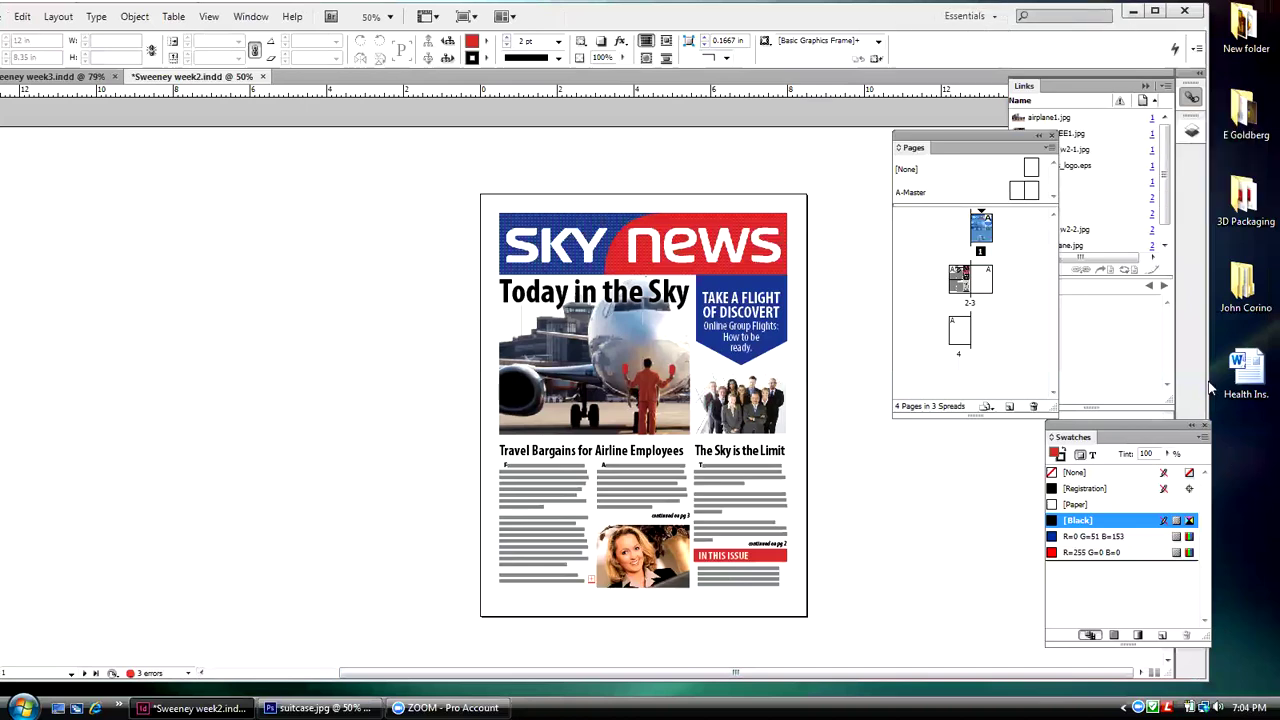
{"action": "left_click_drag", "start_coordinate": [1209, 388], "coordinate": [1092, 388]}
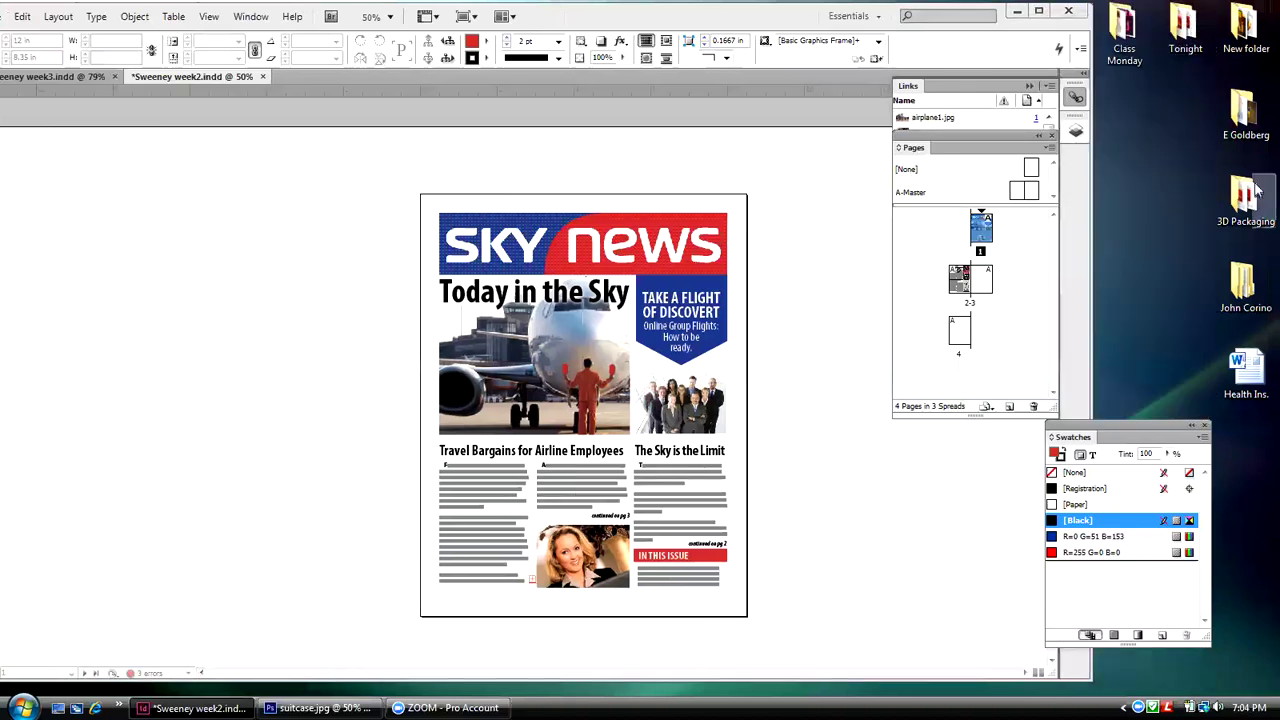
{"action": "left_click", "coordinate": [1123, 45]}
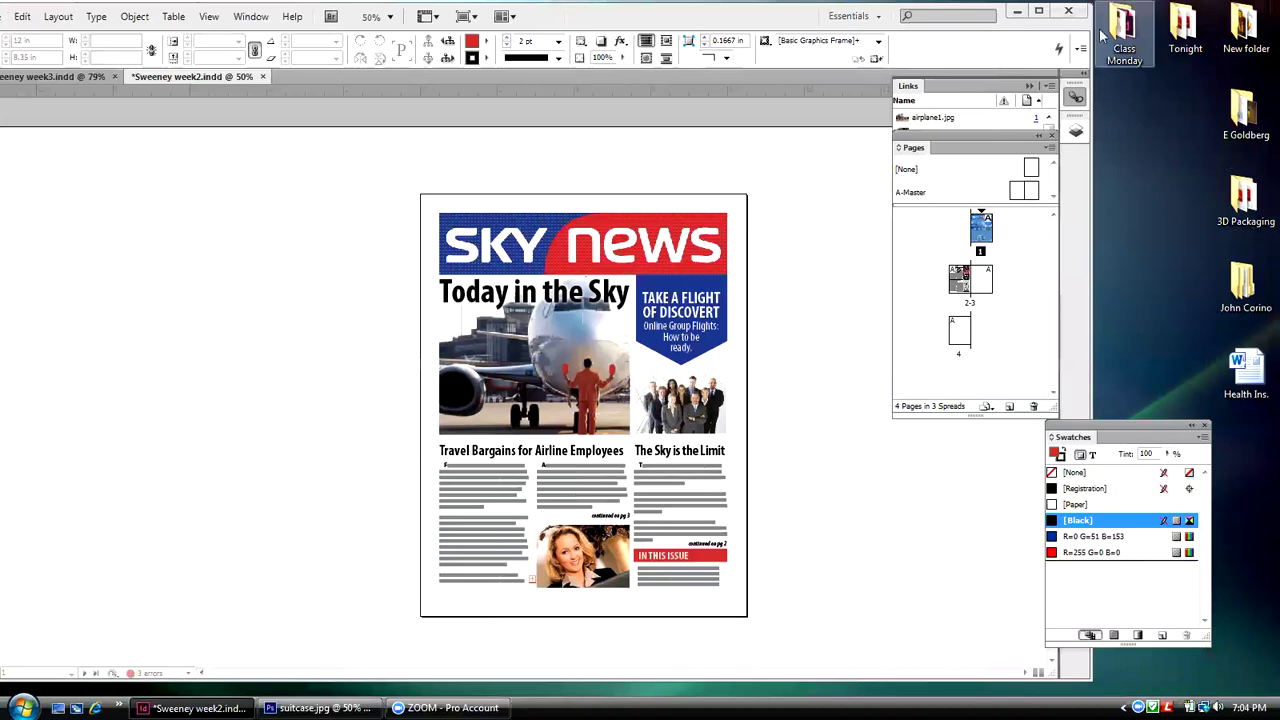
{"action": "left_click_drag", "start_coordinate": [1125, 437], "coordinate": [1102, 359]}
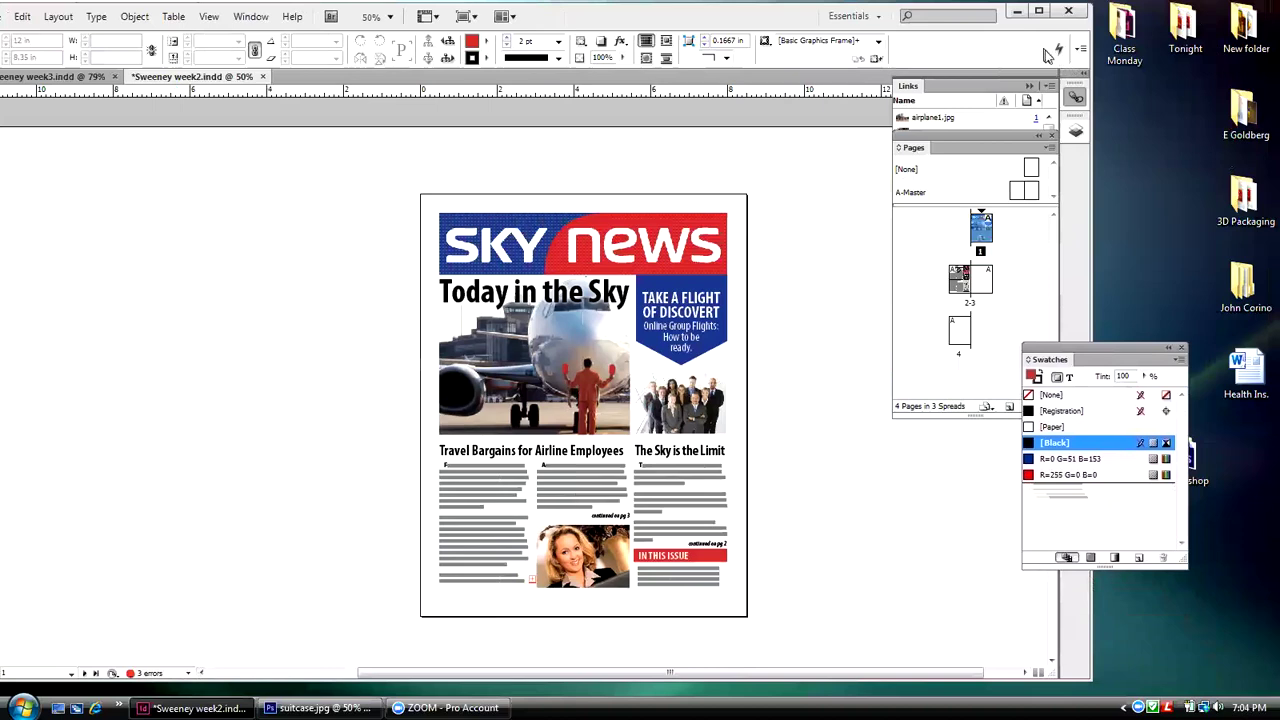
{"action": "key", "text": "ctrl+o"}
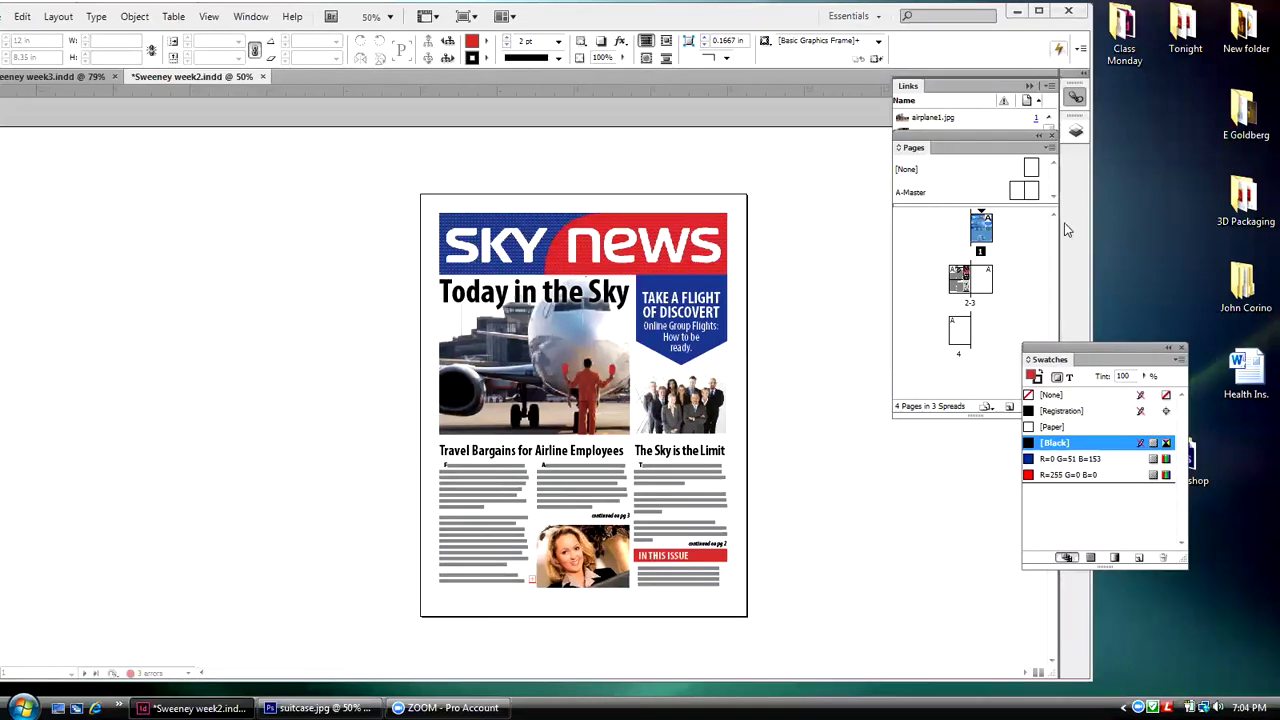
- Raise the system speaker volume and close the volume control
{"action": "left_click", "coordinate": [1204, 707]}
{"action": "left_click_drag", "start_coordinate": [1222, 600], "coordinate": [1222, 556]}
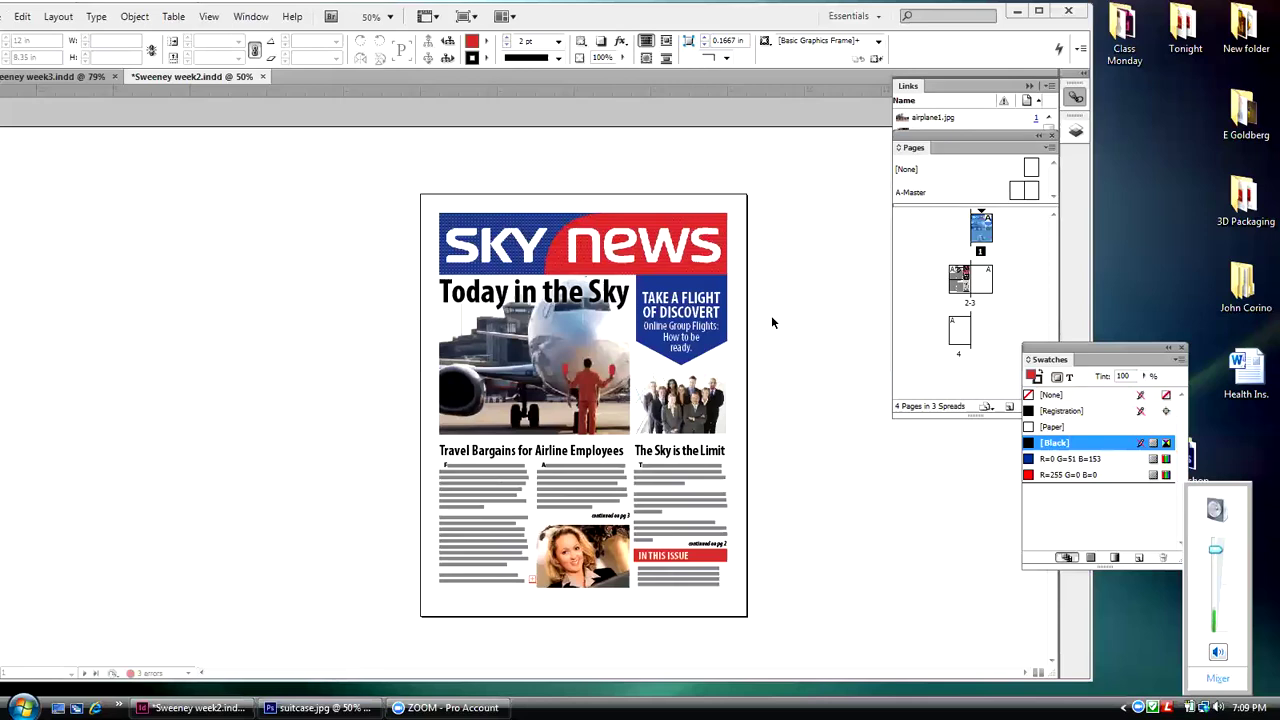
{"action": "left_click", "coordinate": [960, 67]}
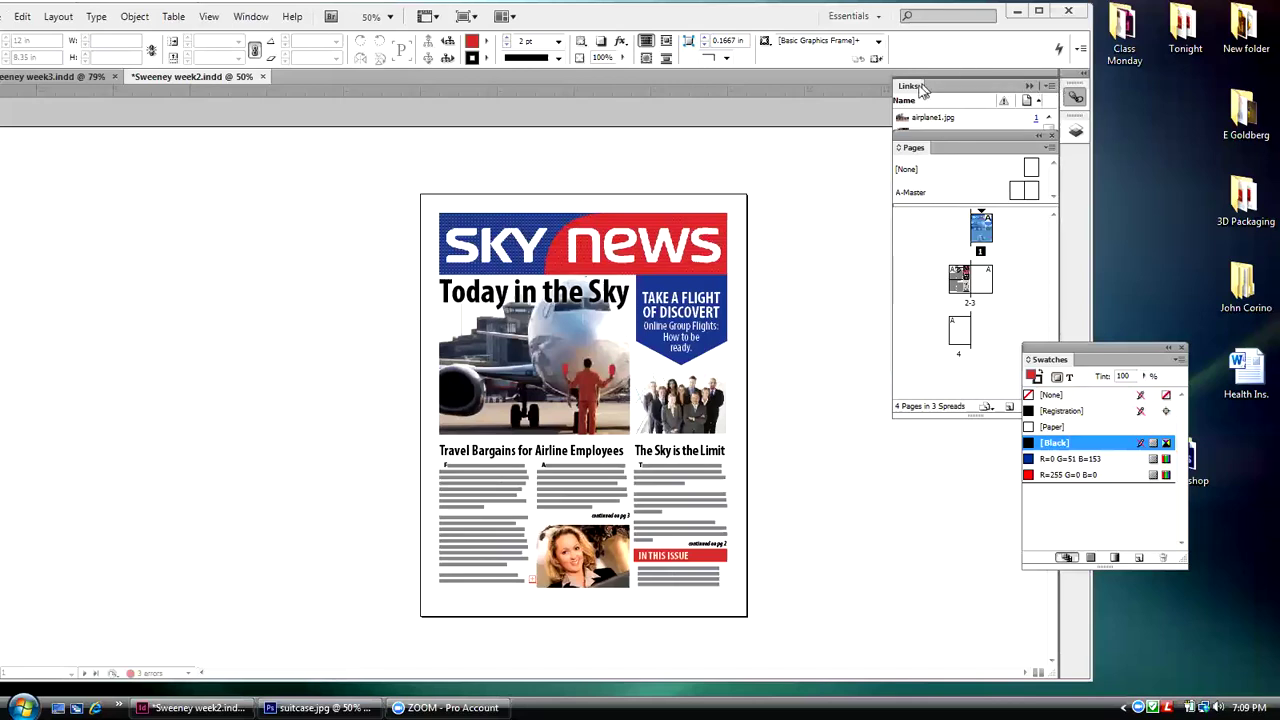
- Undock the Links panel to one side of the page and stack the Pages and Swatches panels on the other side
{"action": "left_click_drag", "start_coordinate": [922, 88], "coordinate": [56, 179]}
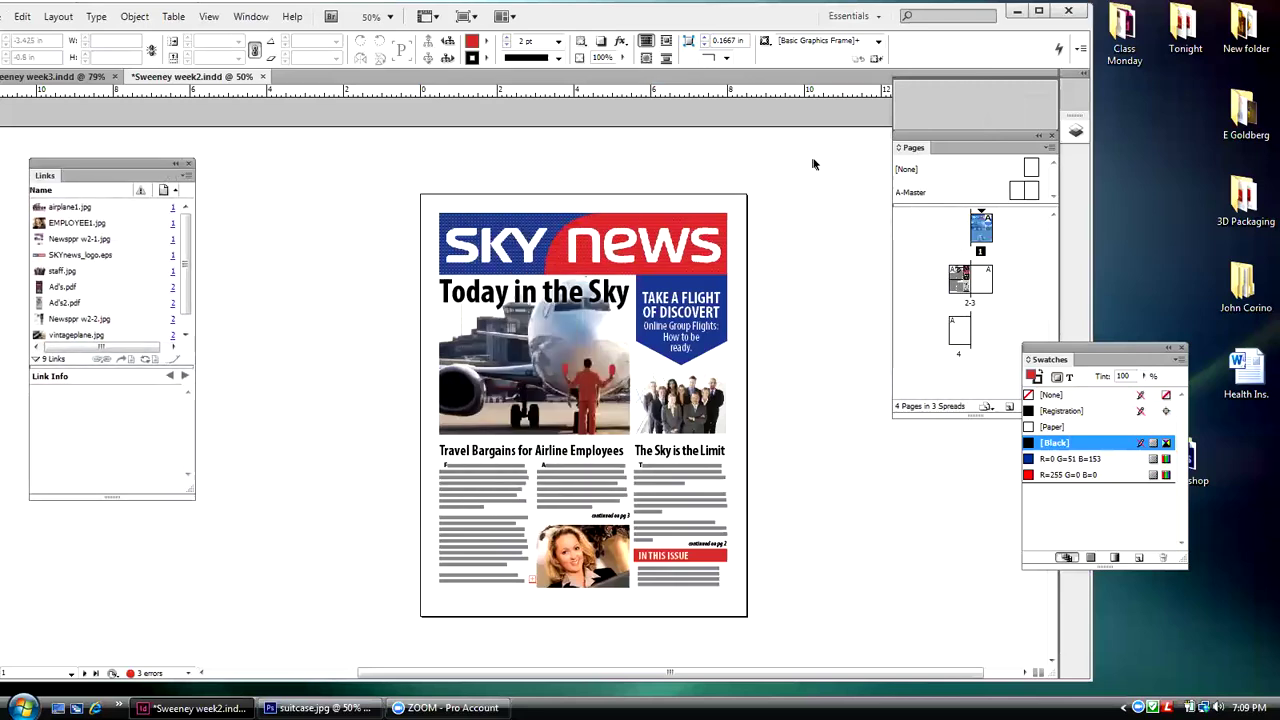
{"action": "left_click_drag", "start_coordinate": [925, 147], "coordinate": [869, 174]}
{"action": "left_click_drag", "start_coordinate": [1040, 358], "coordinate": [857, 463]}
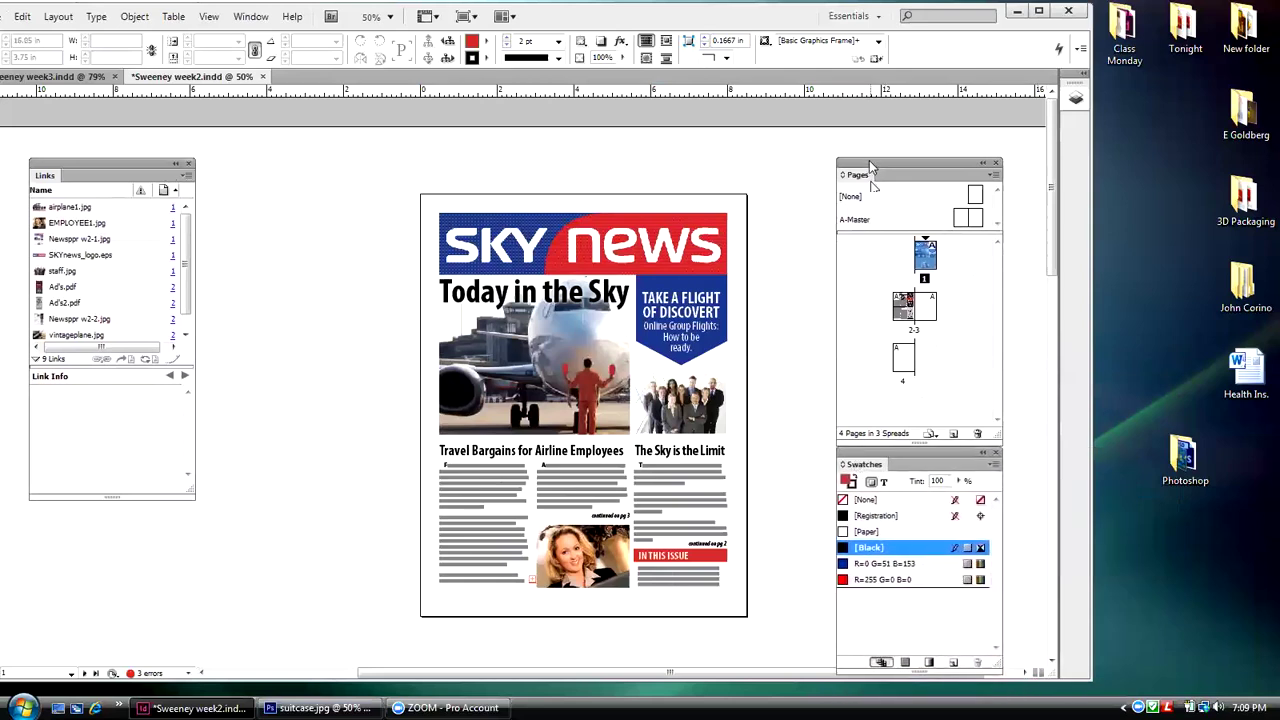
{"action": "left_click_drag", "start_coordinate": [870, 162], "coordinate": [880, 142]}
{"action": "left_click_drag", "start_coordinate": [880, 457], "coordinate": [886, 442]}
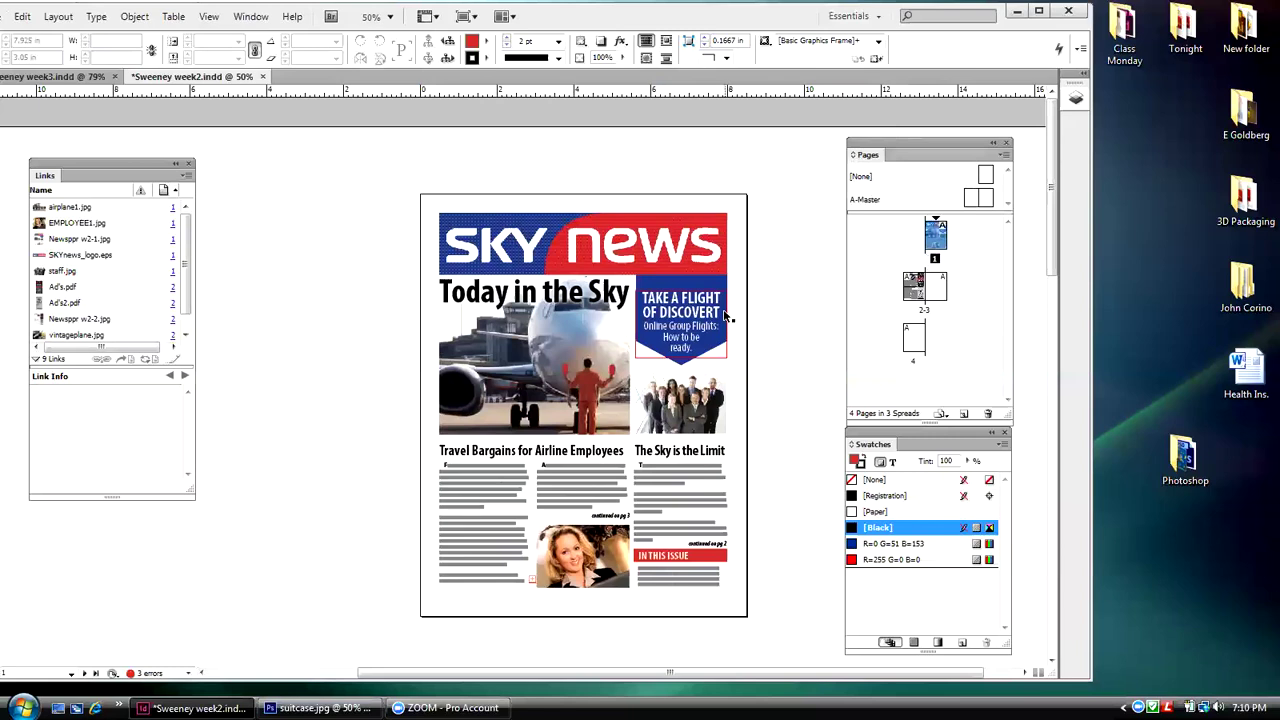
- Review spread 2-3 and page 4 of the newsletter, moving the Links panel clear of the page content
{"action": "double_click", "coordinate": [925, 312]}
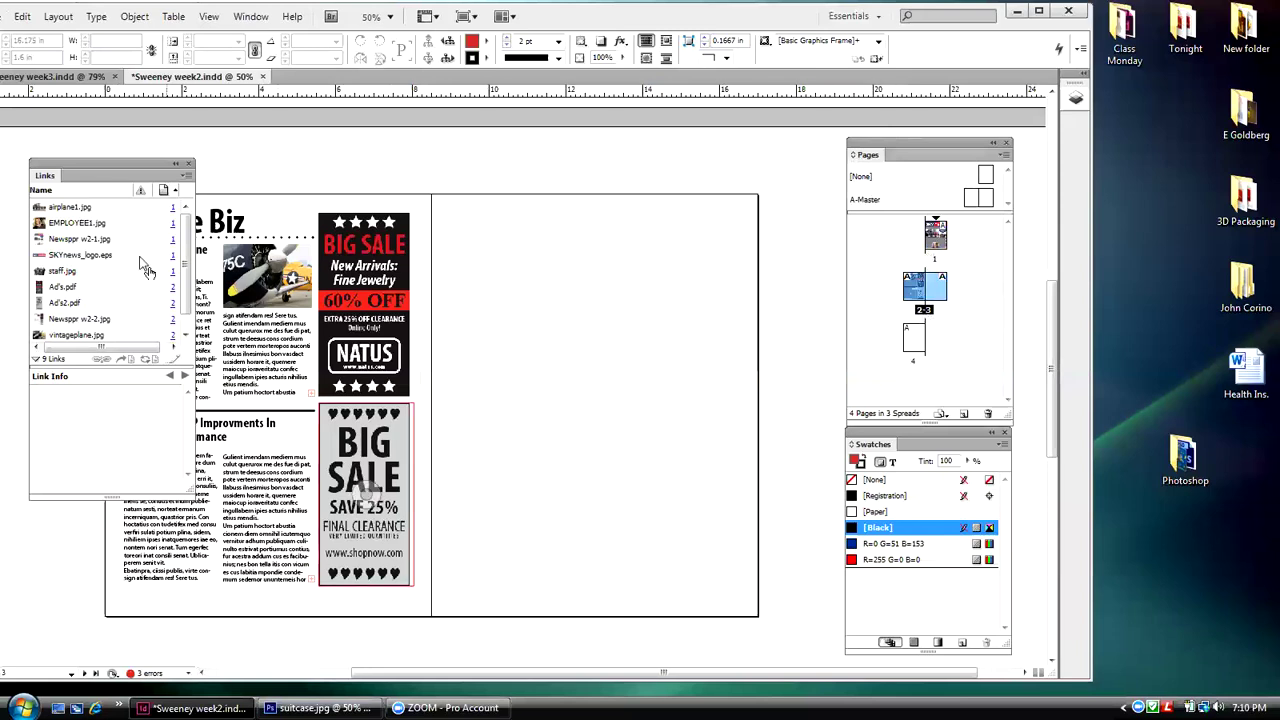
{"action": "left_click_drag", "start_coordinate": [463, 683], "coordinate": [405, 678]}
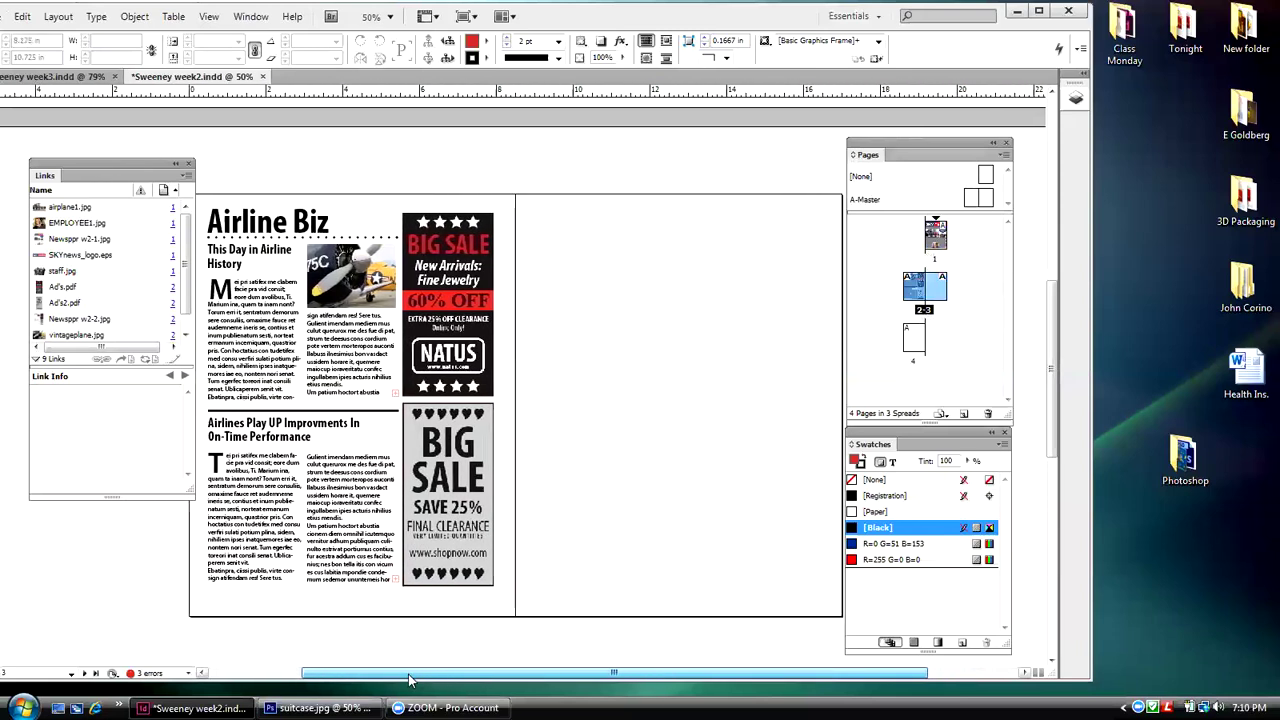
{"action": "left_click_drag", "start_coordinate": [83, 165], "coordinate": [54, 159]}
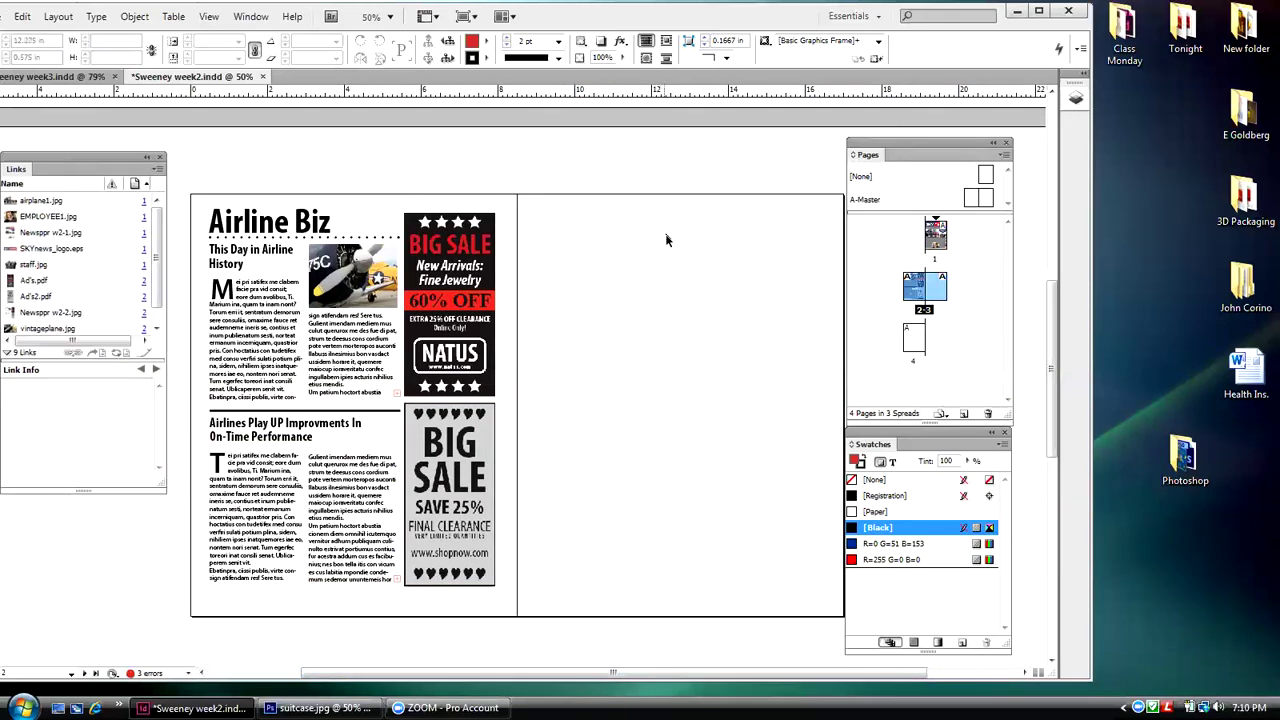
{"action": "double_click", "coordinate": [913, 340]}
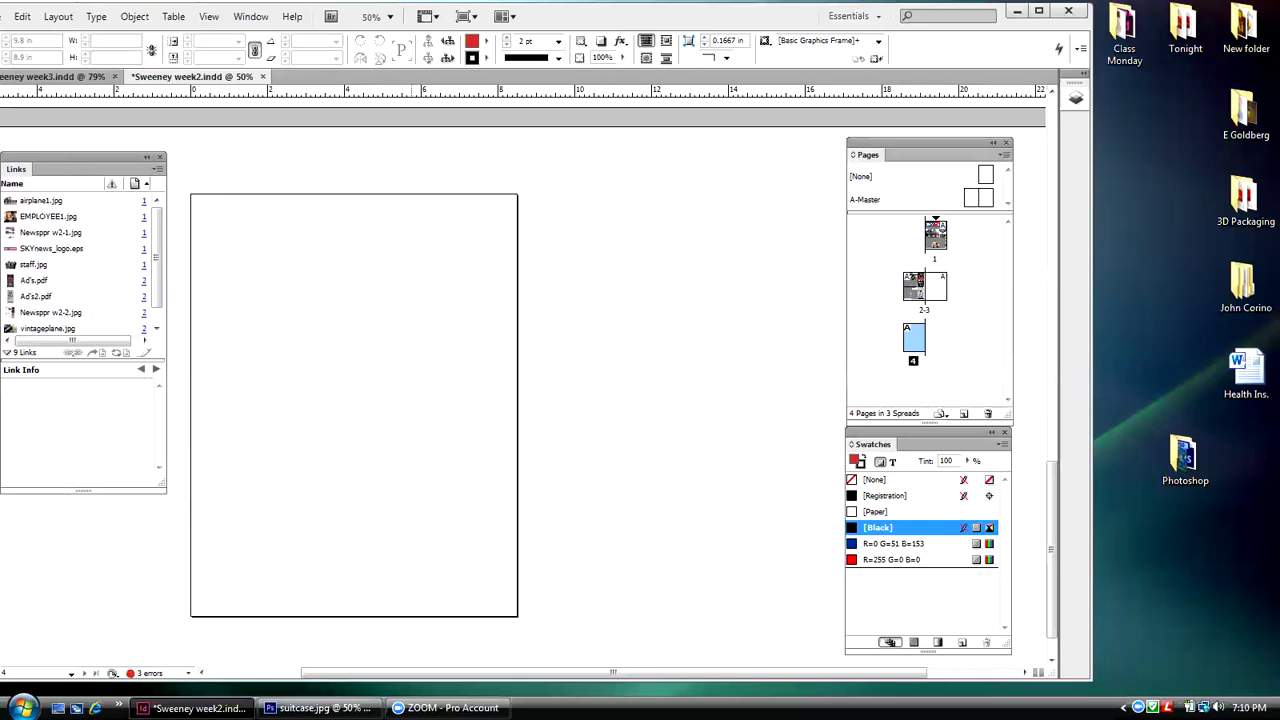
{"action": "left_click_drag", "start_coordinate": [565, 681], "coordinate": [561, 681]}
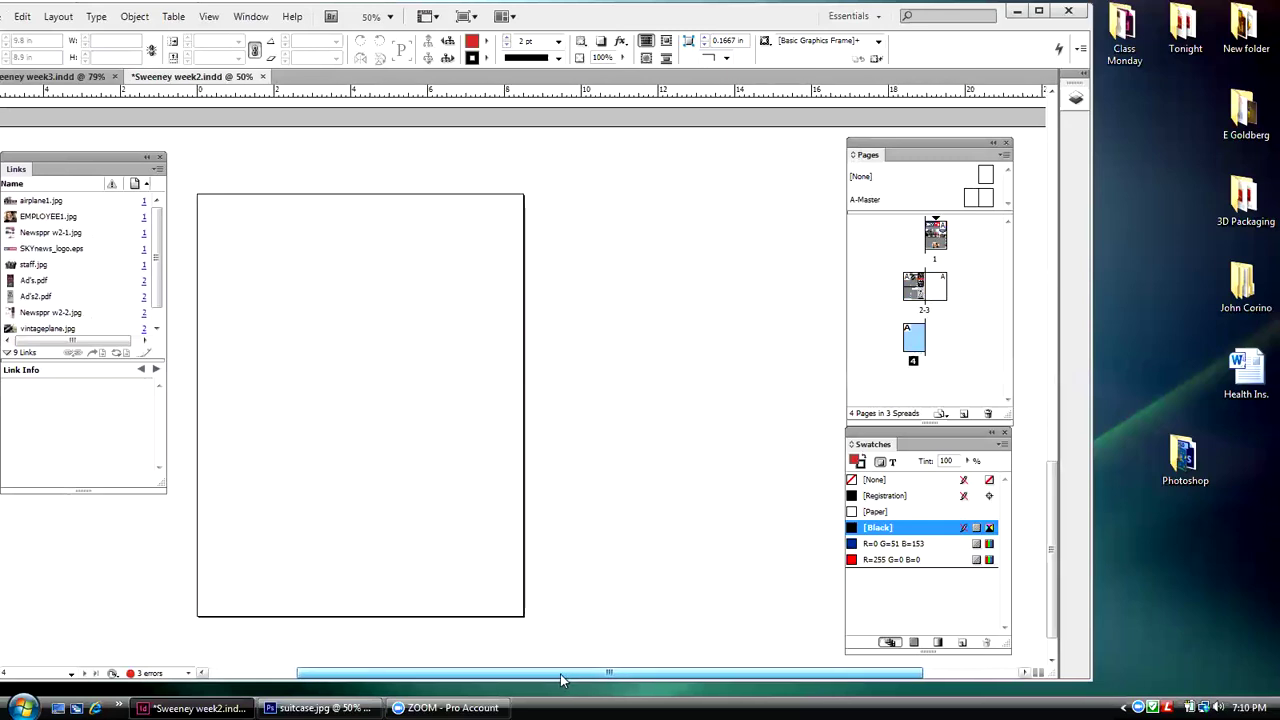
{"action": "double_click", "coordinate": [936, 287]}
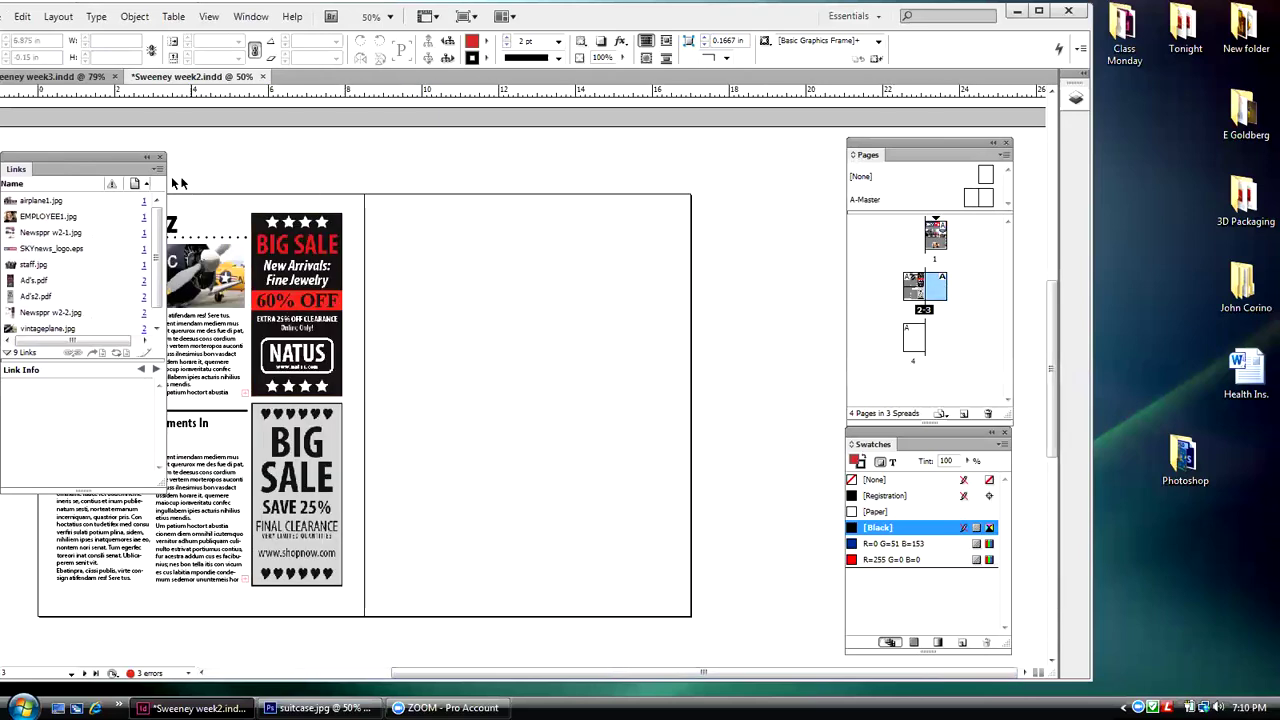
- Move the Links panel off page 2 and convert the blue swatch to CMYK color mode with the preview on
{"action": "left_click_drag", "start_coordinate": [101, 159], "coordinate": [762, 157]}
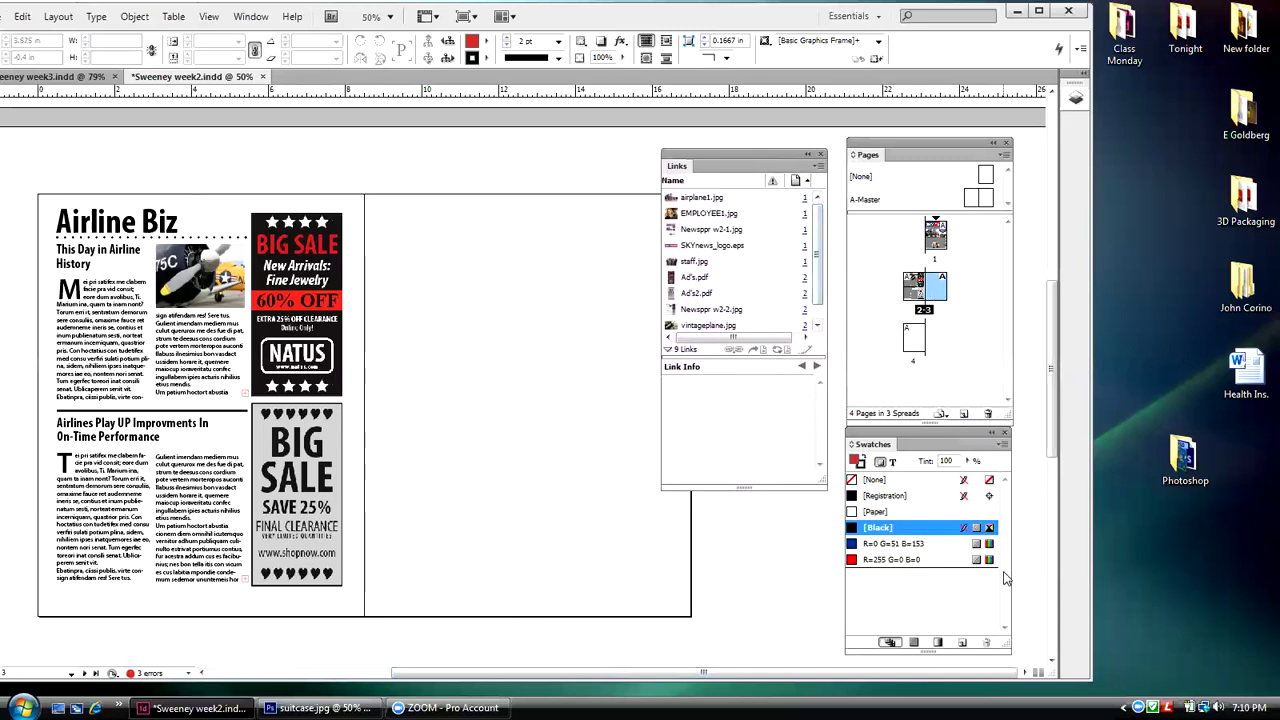
{"action": "left_click", "coordinate": [912, 546]}
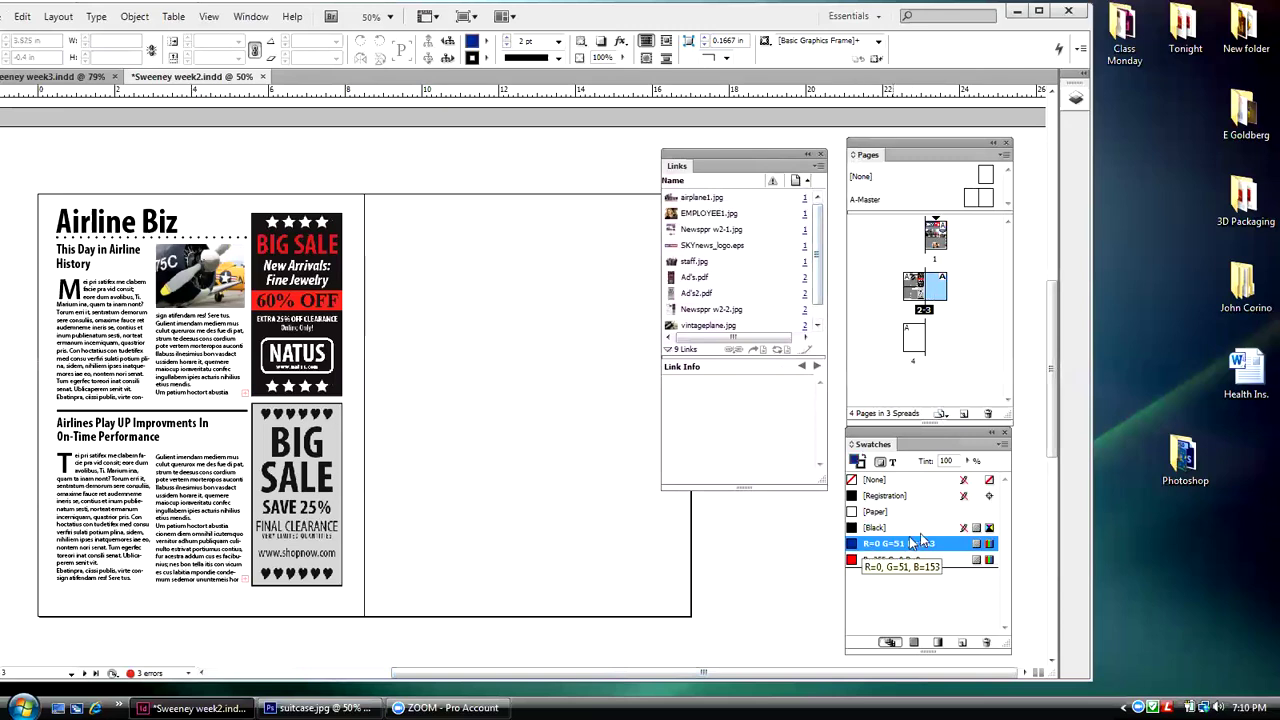
{"action": "double_click", "coordinate": [851, 547]}
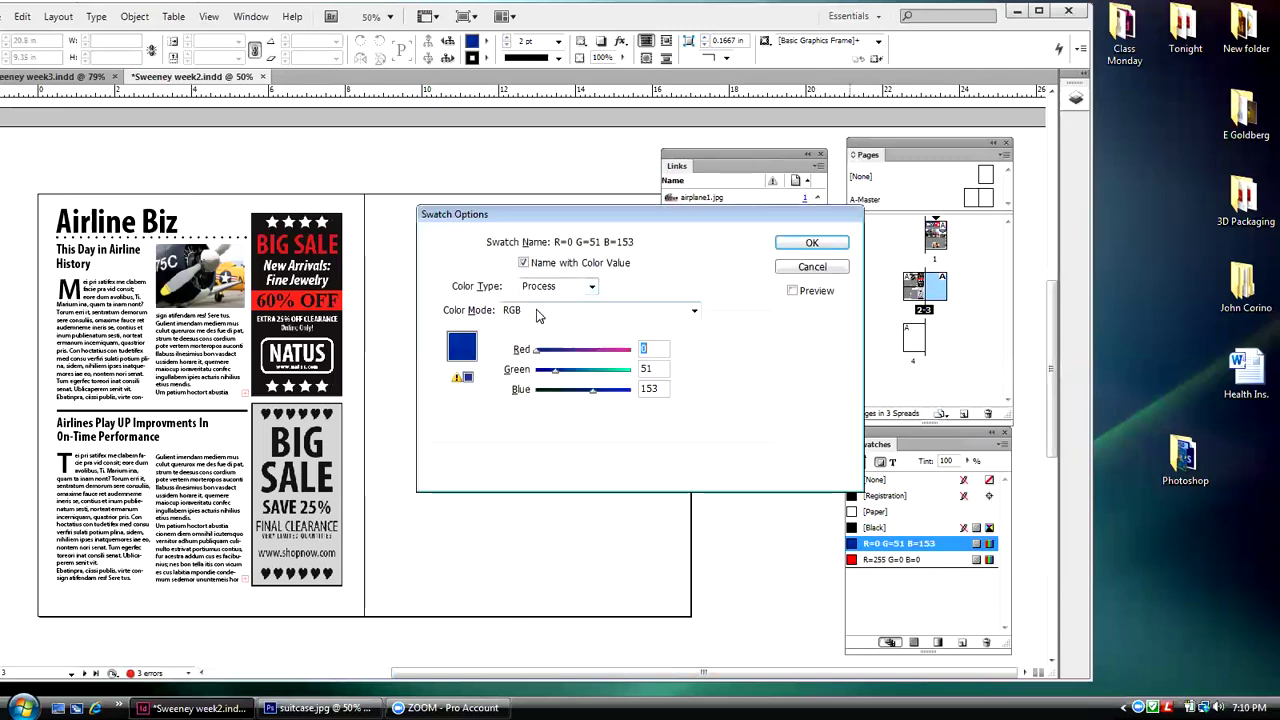
{"action": "left_click", "coordinate": [693, 312]}
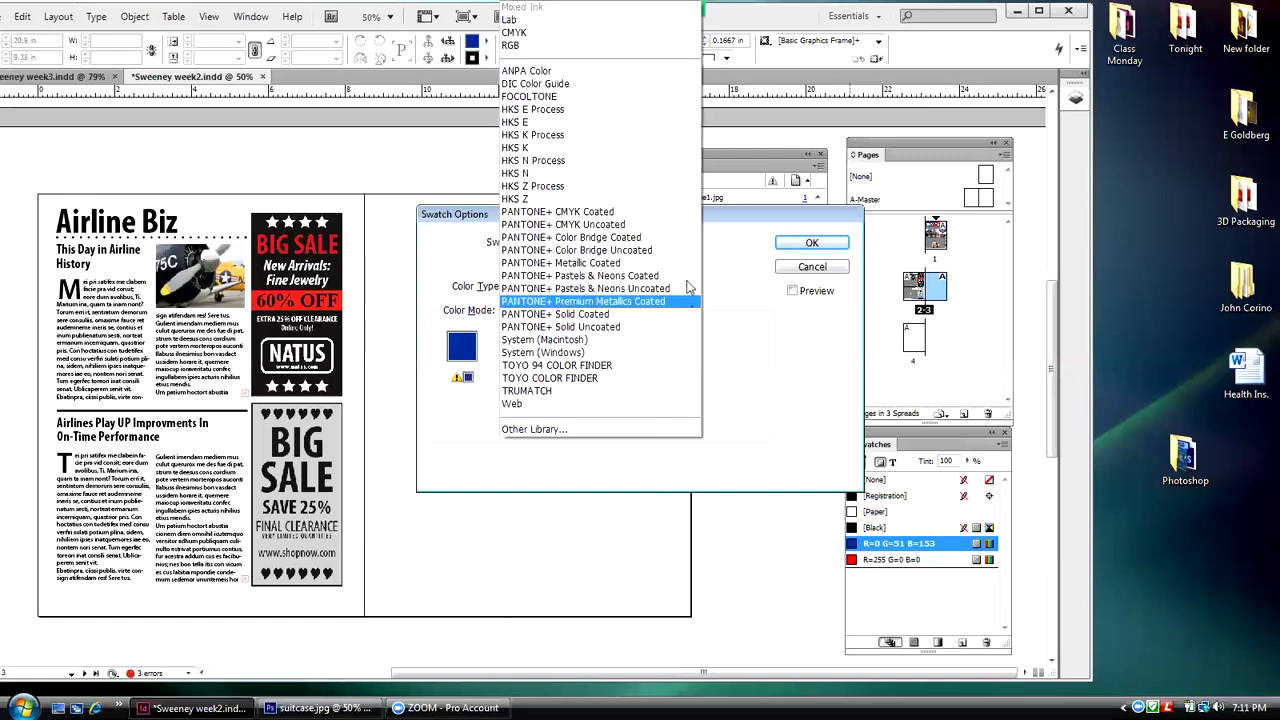
{"action": "left_click", "coordinate": [536, 33]}
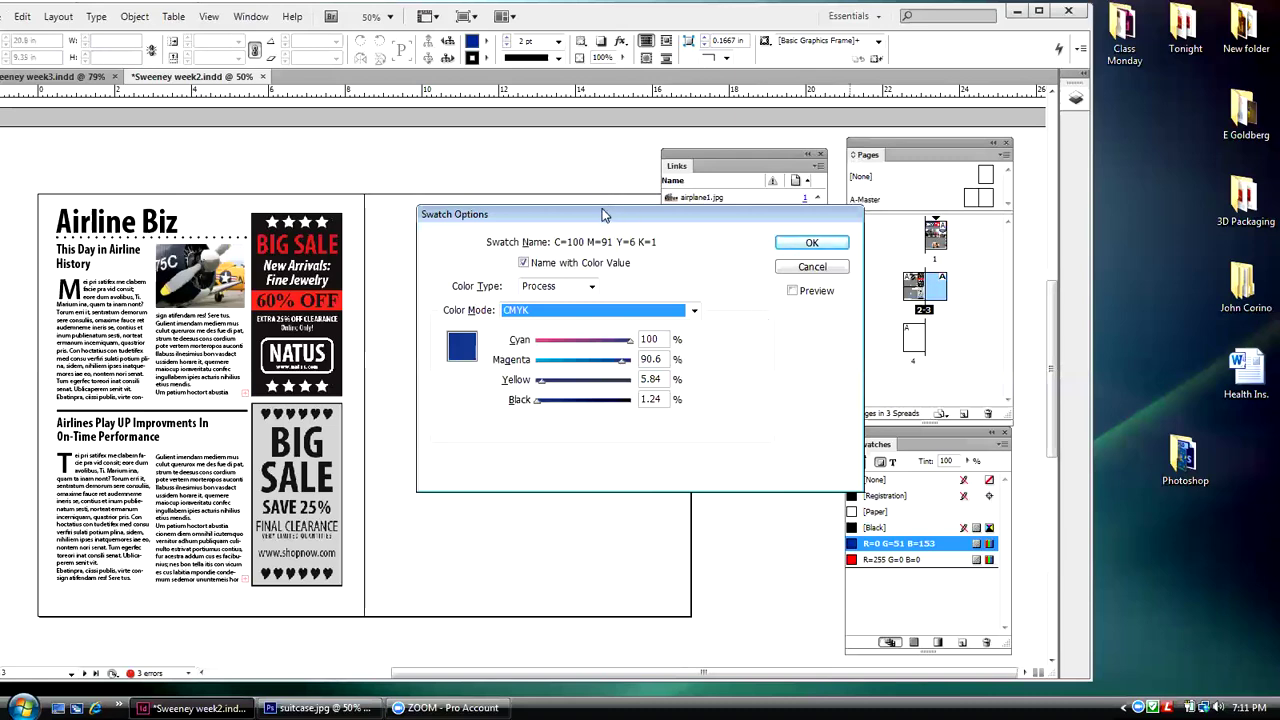
{"action": "left_click_drag", "start_coordinate": [603, 214], "coordinate": [613, 210]}
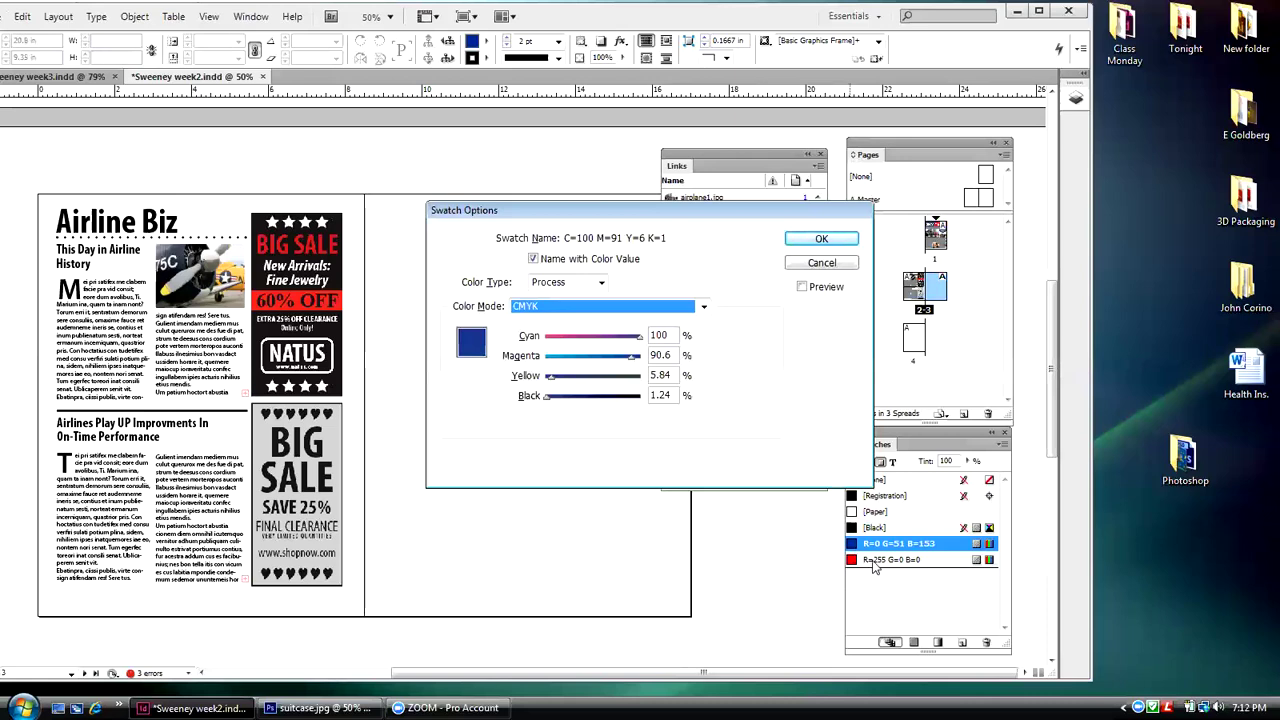
{"action": "left_click", "coordinate": [803, 288]}
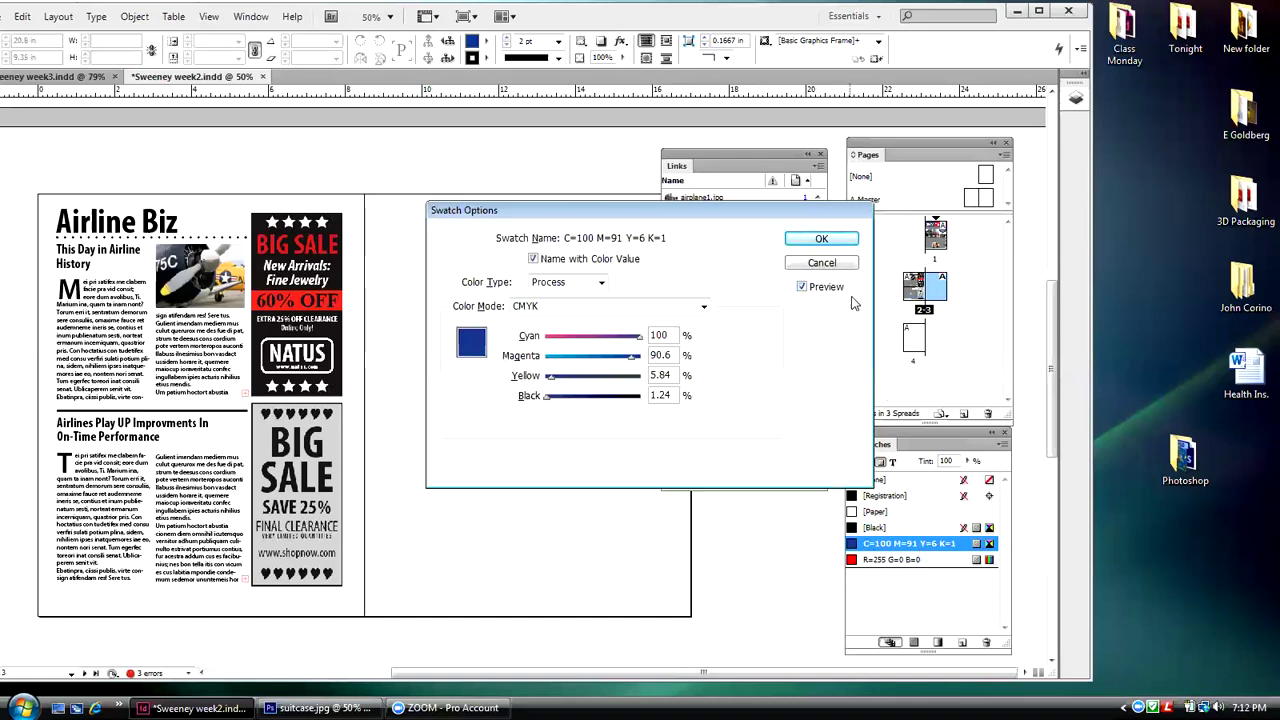
{"action": "left_click", "coordinate": [821, 239]}
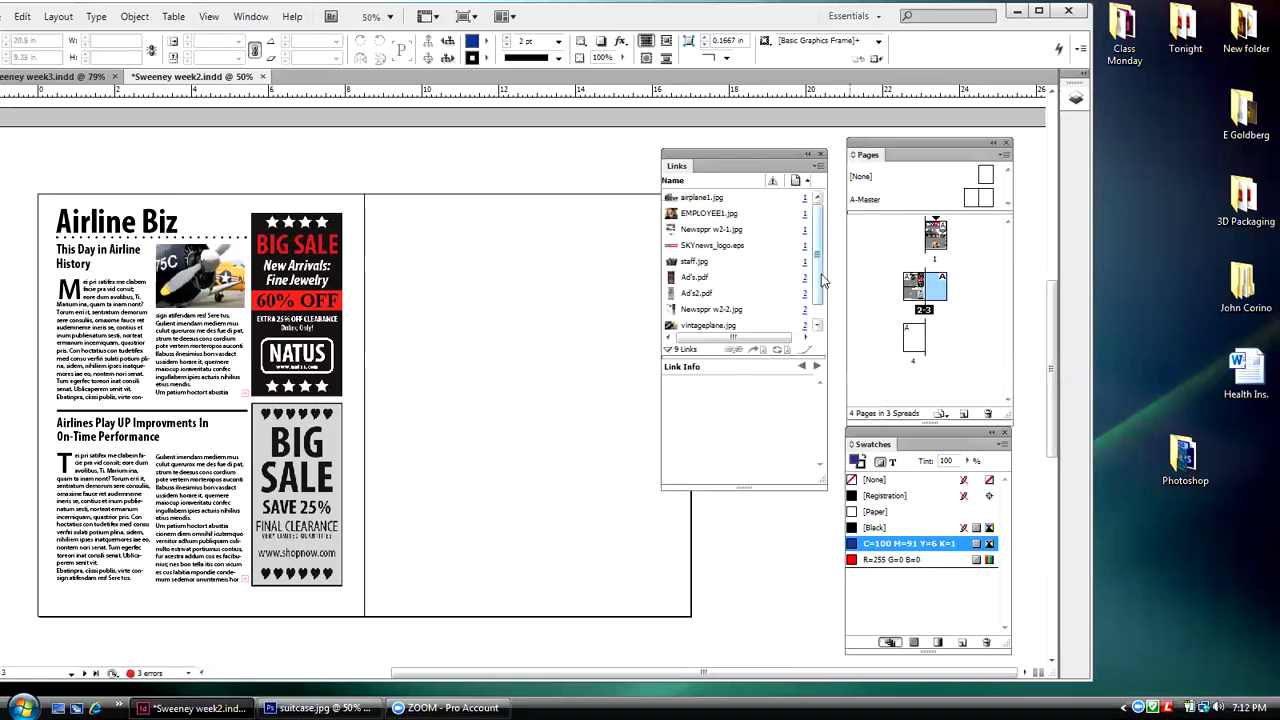
- Convert the red swatch to CMYK color mode, keeping Process as its color type
{"action": "double_click", "coordinate": [852, 562]}
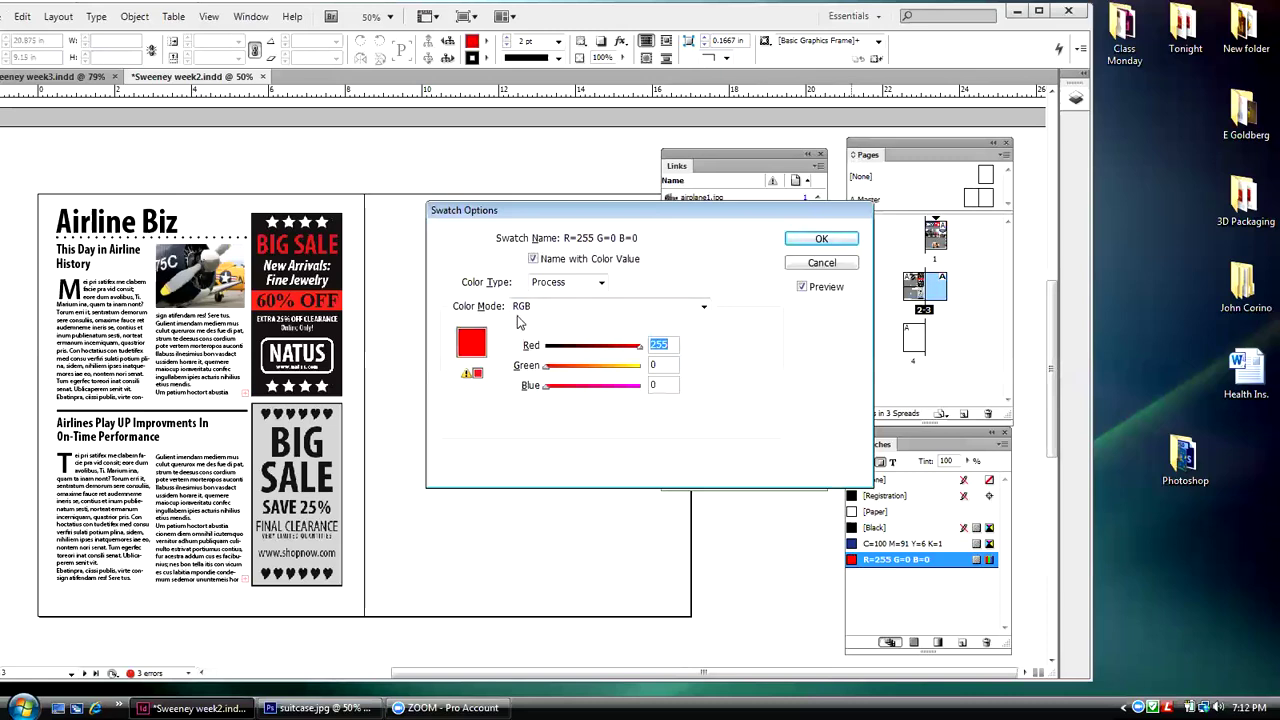
{"action": "left_click", "coordinate": [703, 311]}
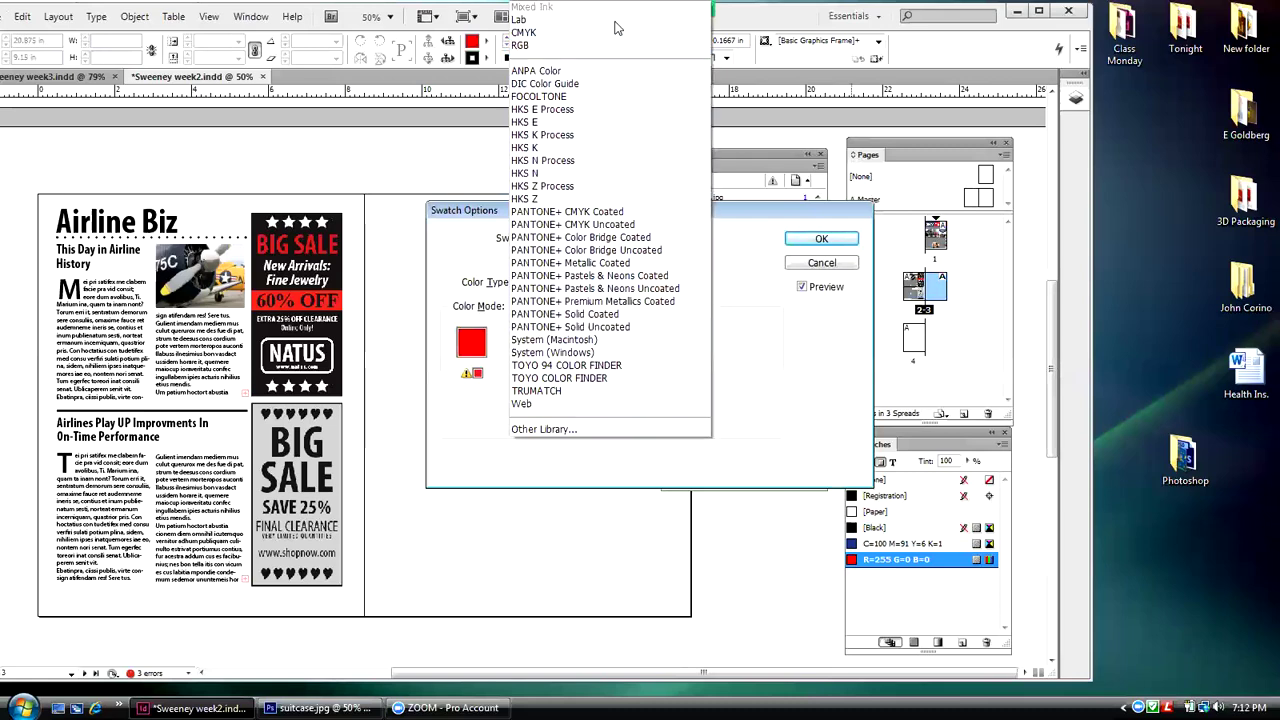
{"action": "left_click", "coordinate": [561, 34]}
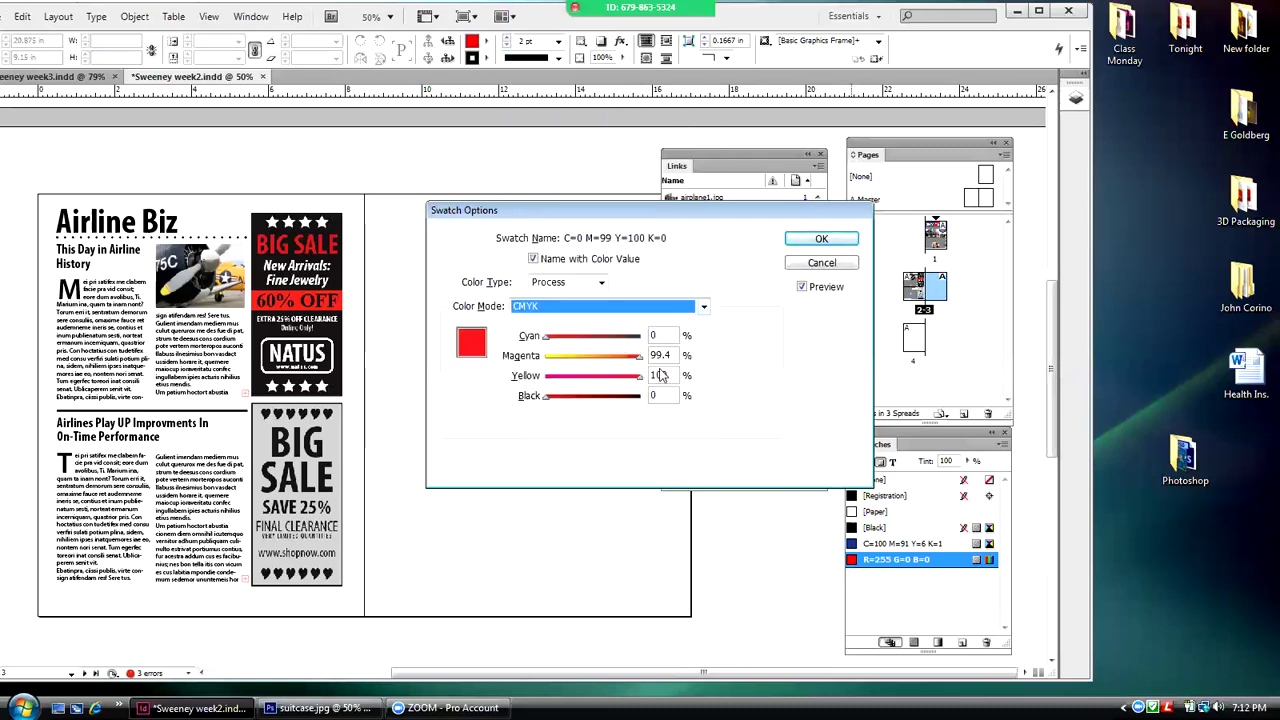
{"action": "left_click", "coordinate": [602, 285]}
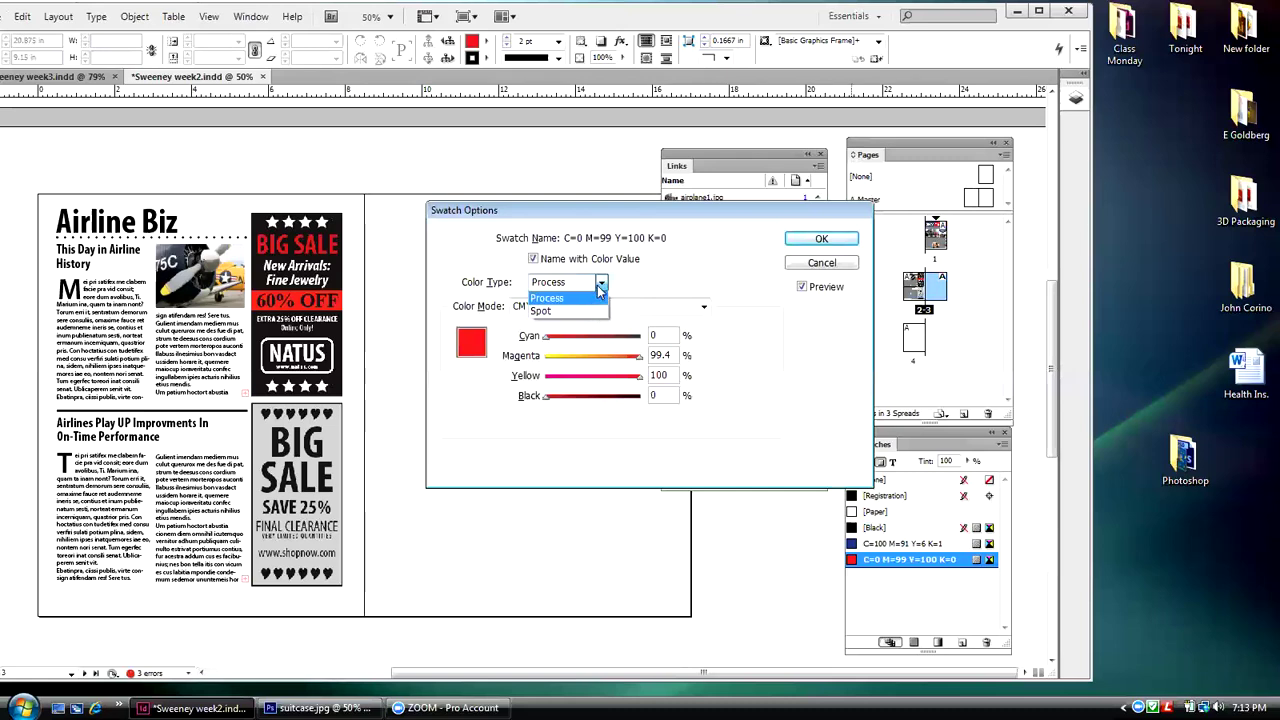
{"action": "left_click", "coordinate": [593, 301]}
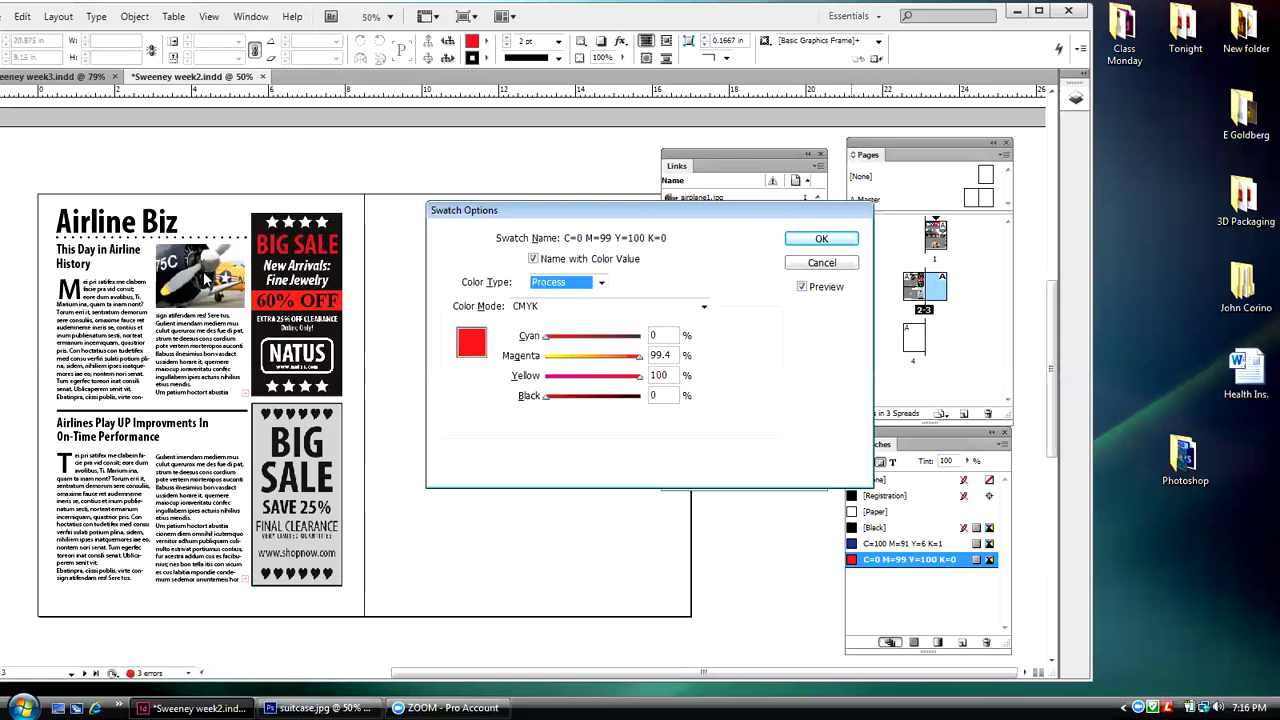
{"action": "left_click", "coordinate": [791, 238]}
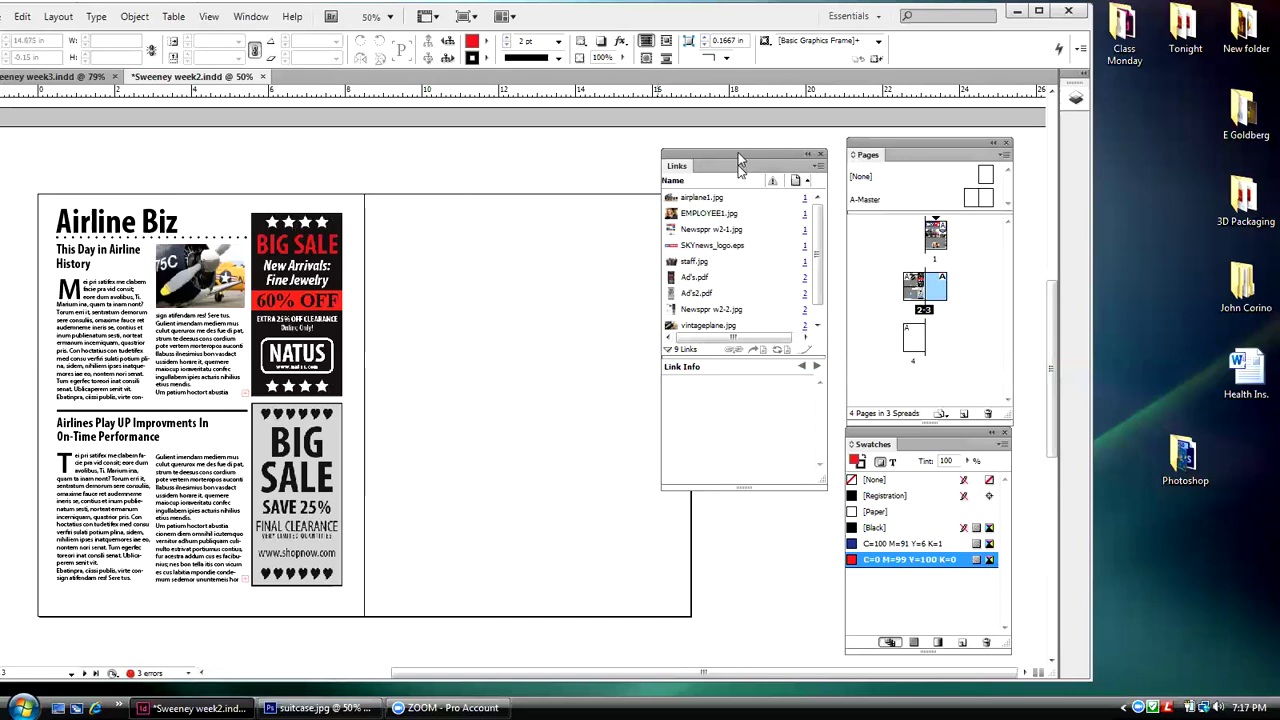
- Shift the InDesign window sideways and line up the Links, Pages and Swatches panels clear of spread 2-3
{"action": "left_click_drag", "start_coordinate": [738, 152], "coordinate": [698, 151]}
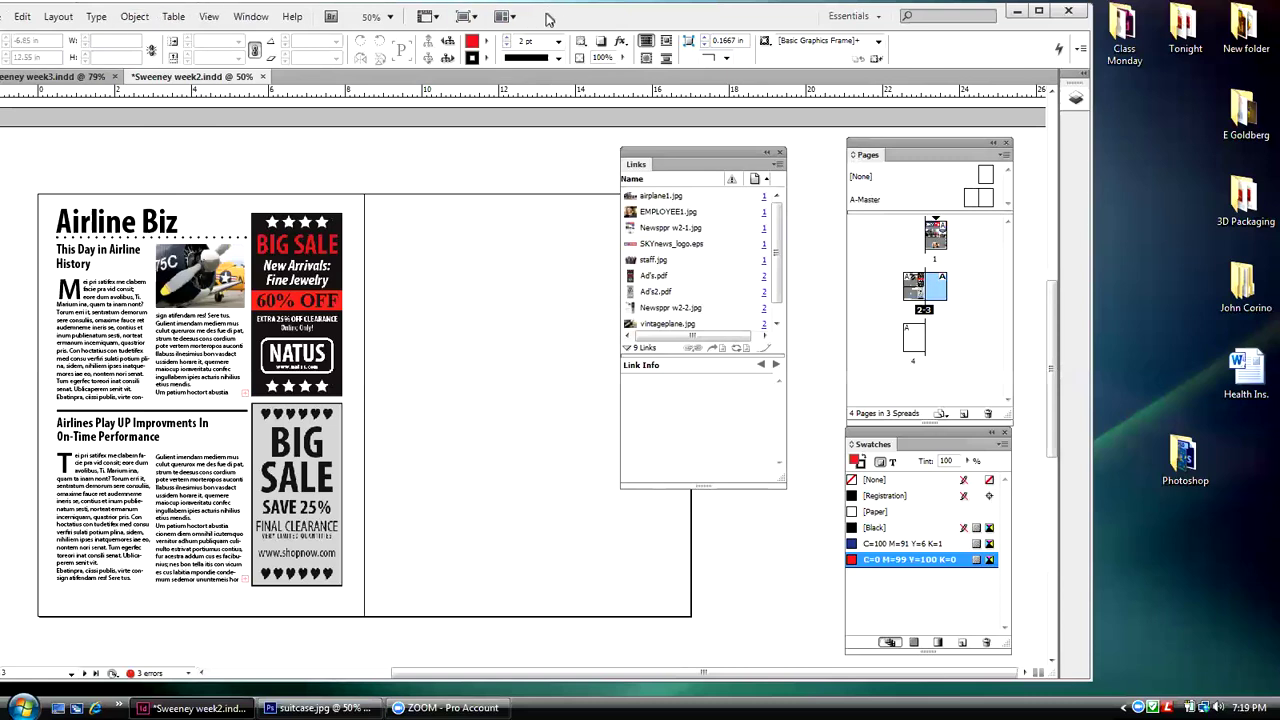
{"action": "left_click_drag", "start_coordinate": [548, 18], "coordinate": [573, 18]}
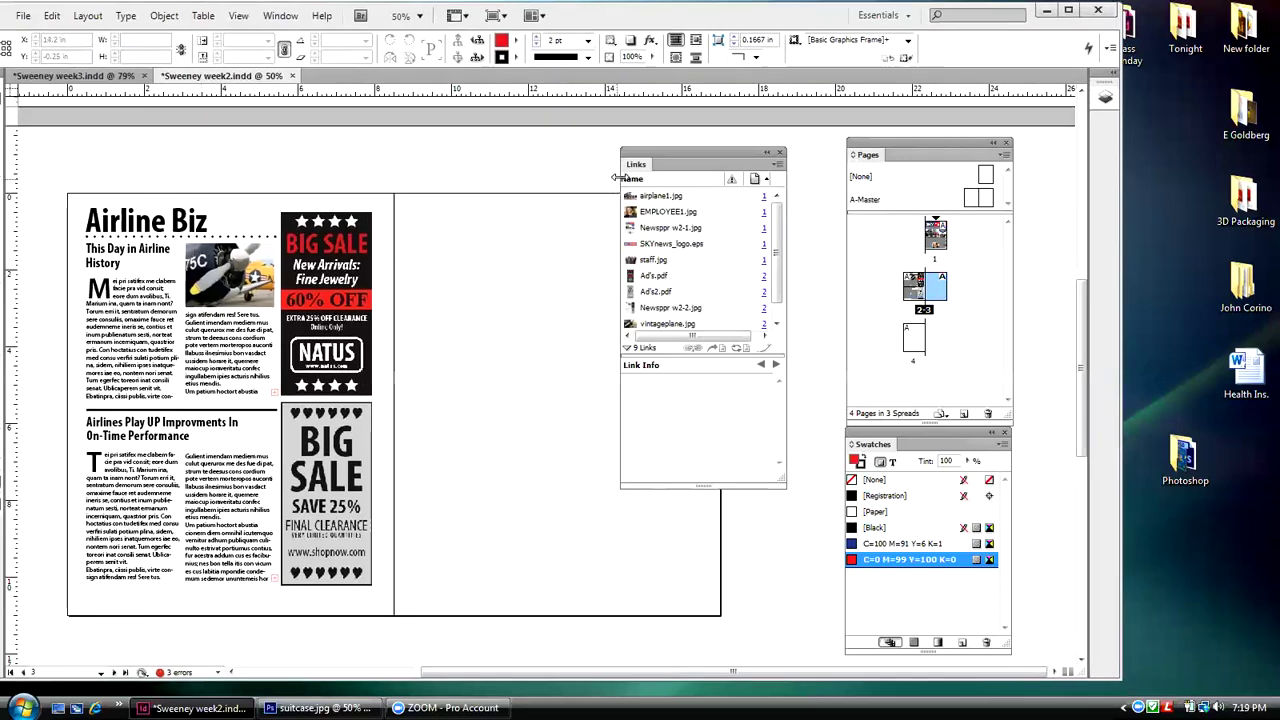
{"action": "left_click_drag", "start_coordinate": [639, 161], "coordinate": [687, 156]}
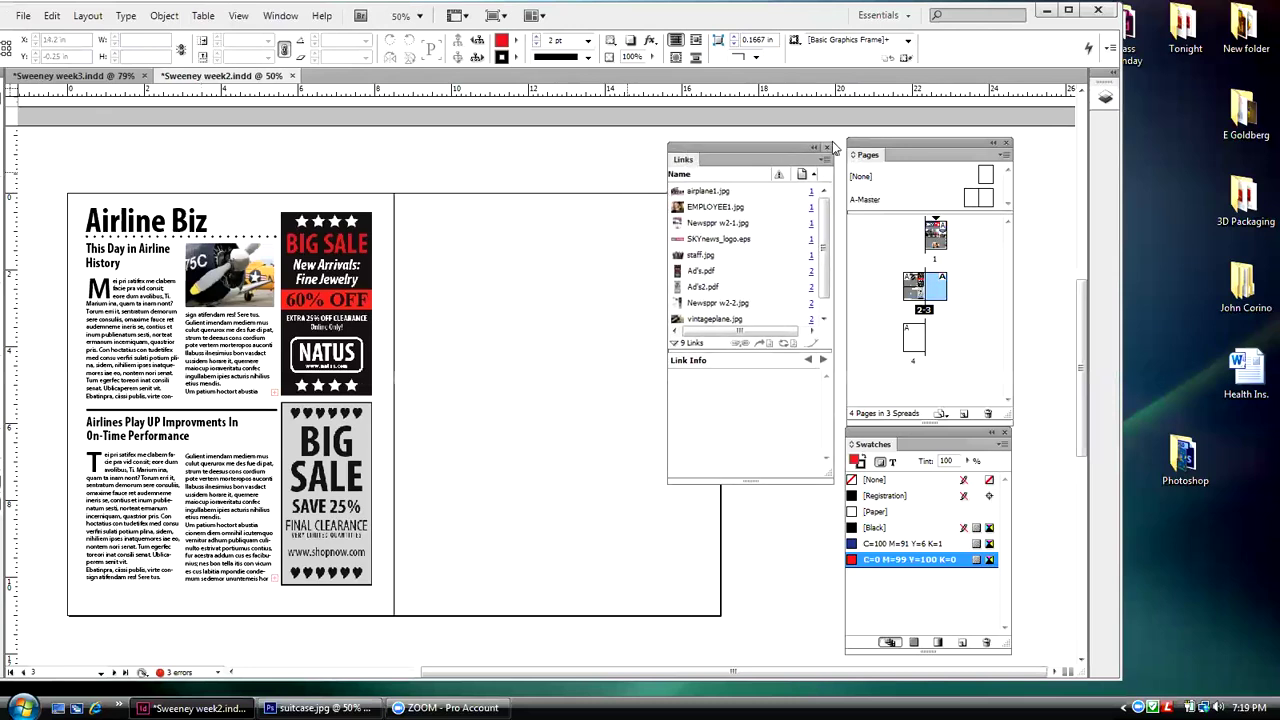
{"action": "left_click_drag", "start_coordinate": [896, 142], "coordinate": [950, 142]}
{"action": "left_click_drag", "start_coordinate": [893, 438], "coordinate": [949, 422]}
{"action": "left_click_drag", "start_coordinate": [762, 141], "coordinate": [816, 141]}
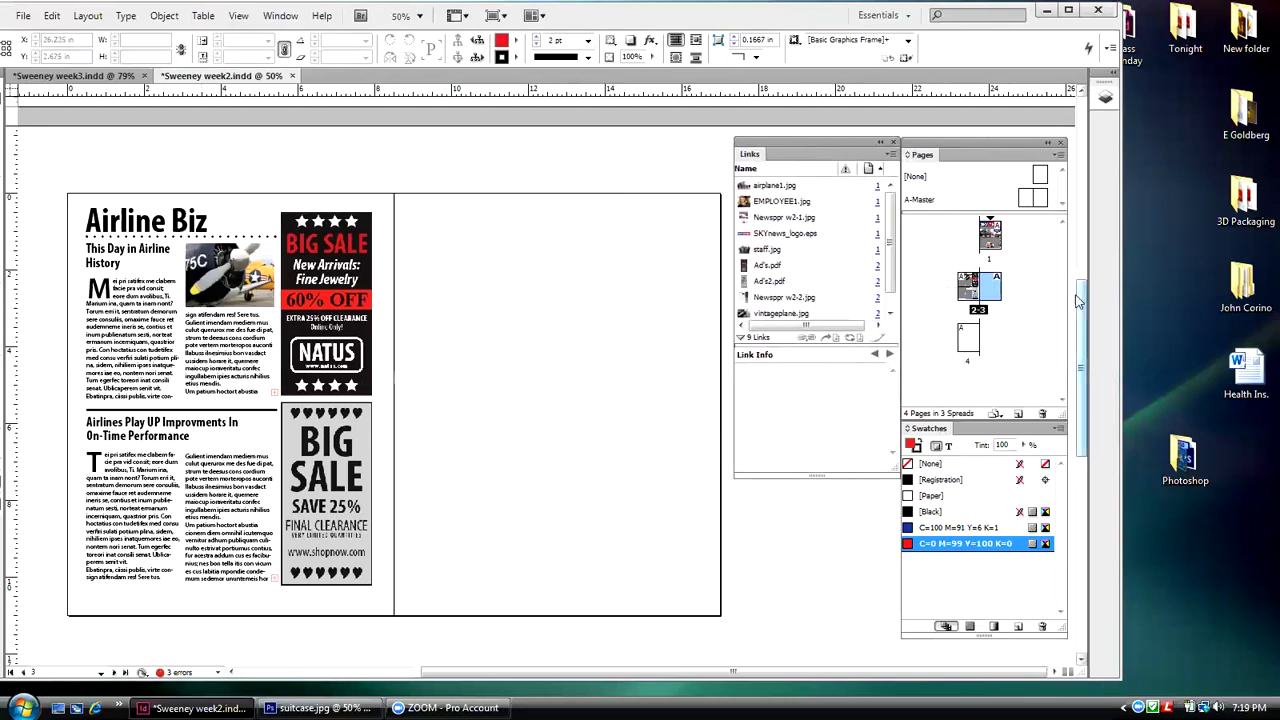
- Look at page 1 of the week 2 newsletter, and examine pages 1 to 3 of the week 3 newsletter
{"action": "left_click", "coordinate": [989, 238]}
{"action": "double_click", "coordinate": [989, 238]}
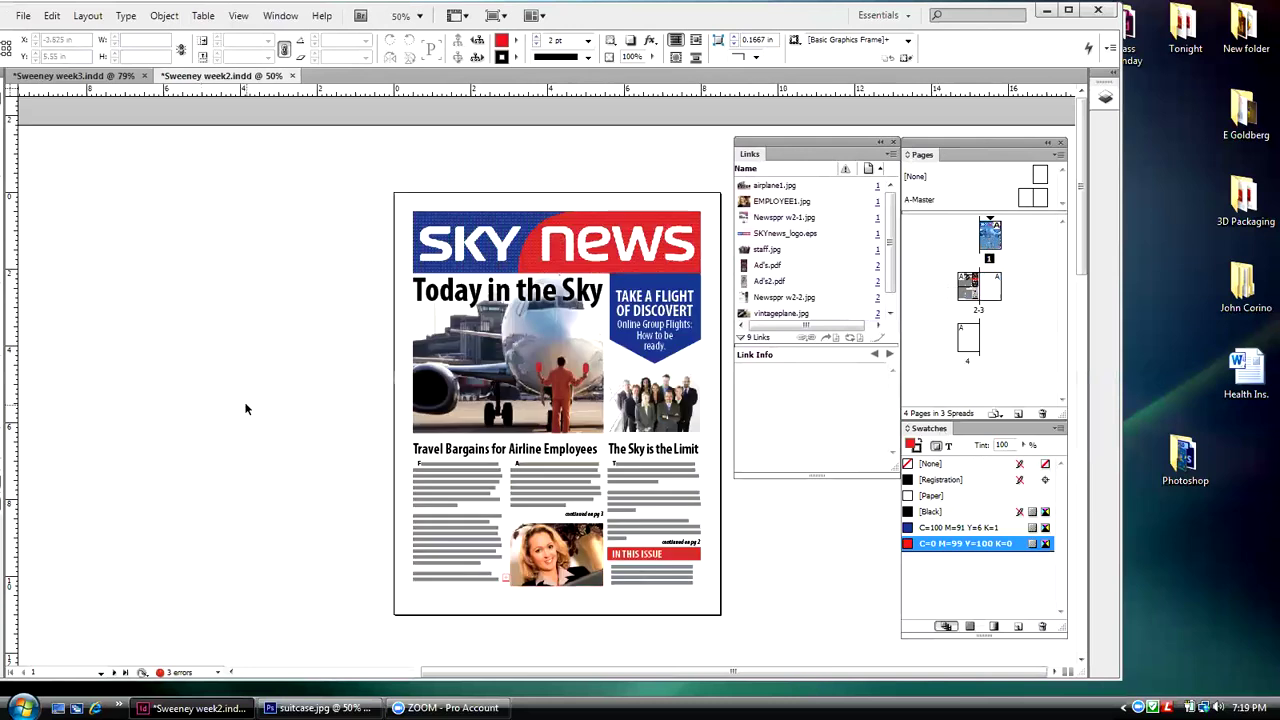
{"action": "left_click", "coordinate": [57, 80]}
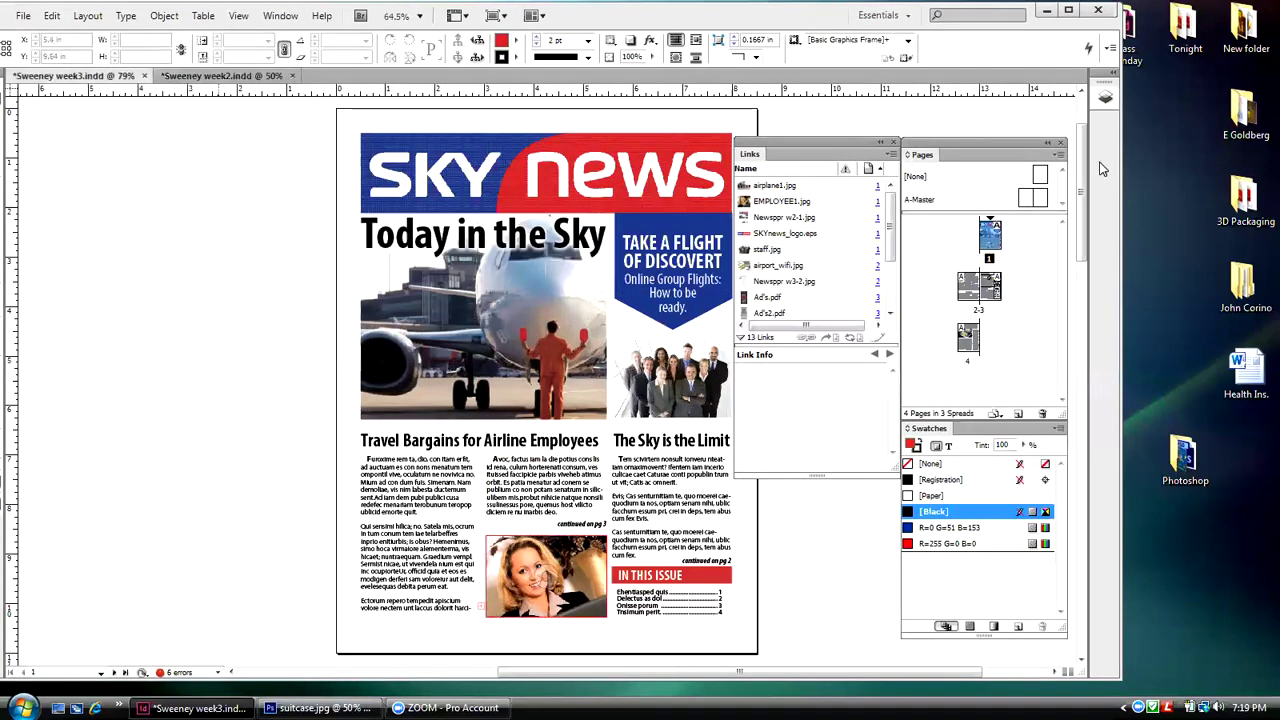
{"action": "double_click", "coordinate": [967, 287]}
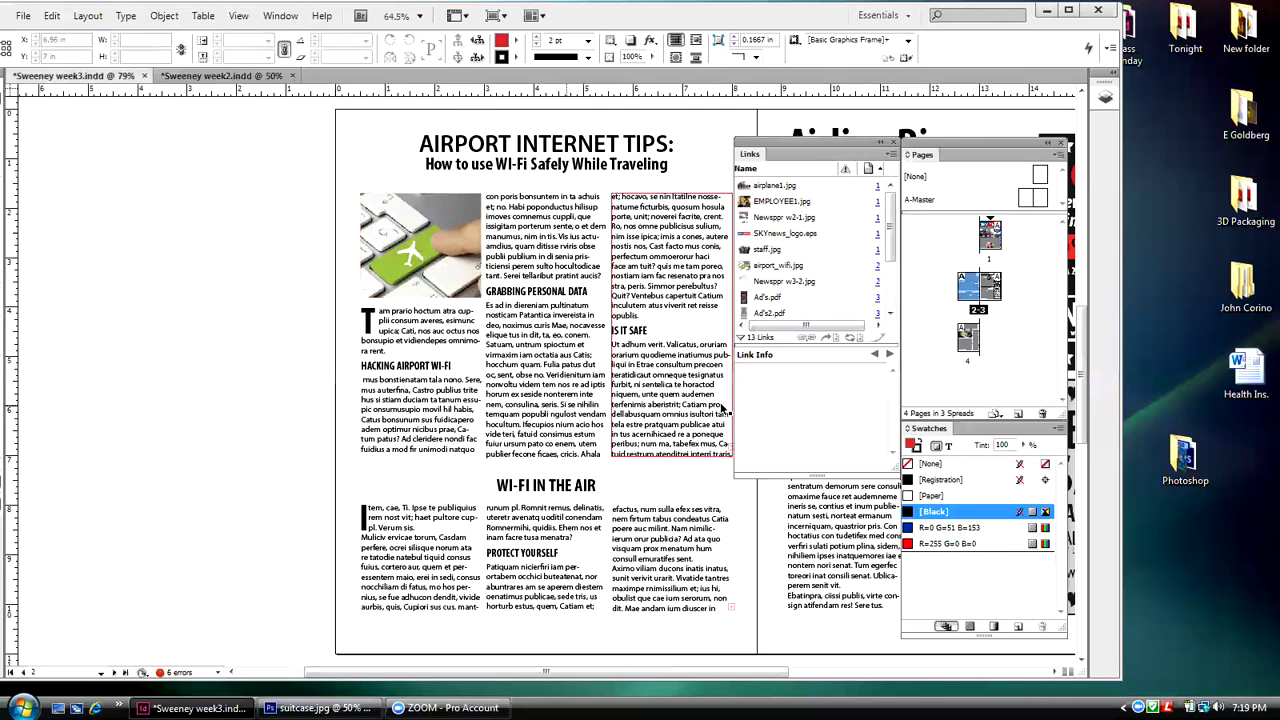
{"action": "left_click", "coordinate": [993, 288]}
{"action": "double_click", "coordinate": [990, 288]}
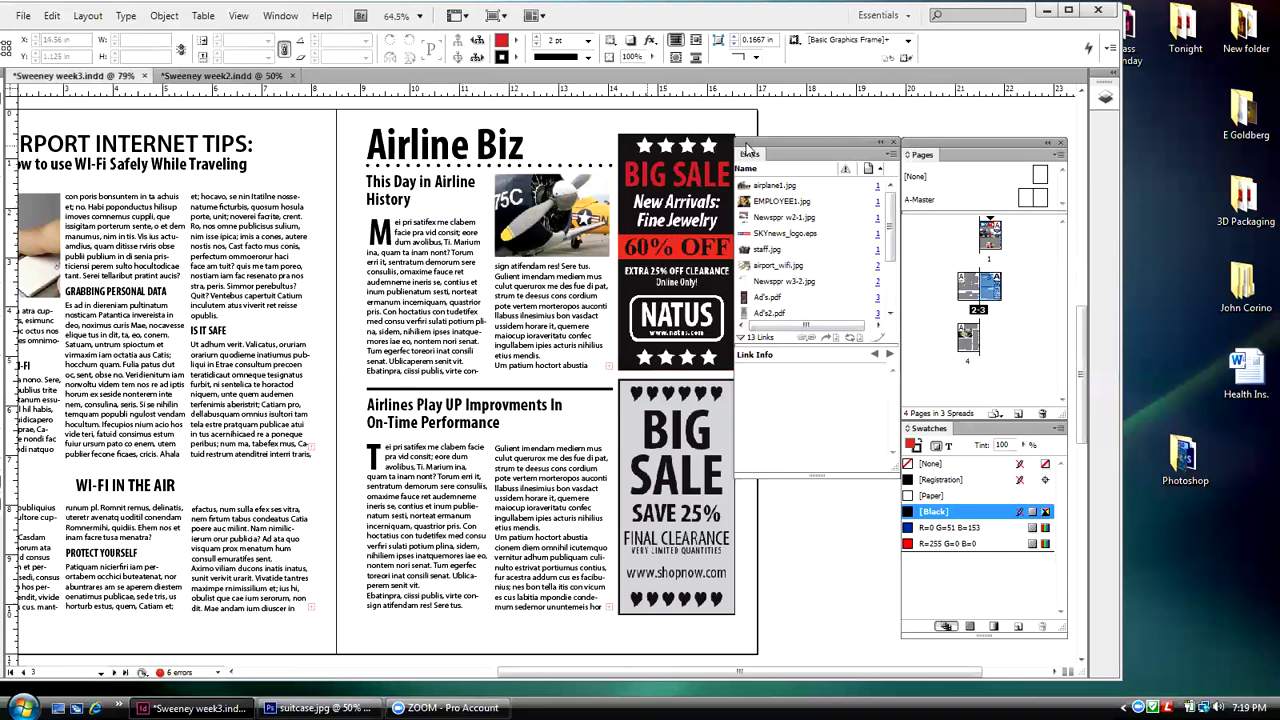
- Move the Links panel and the Pages and Swatches group farther away from the ads on page 3
{"action": "left_click_drag", "start_coordinate": [742, 146], "coordinate": [754, 146]}
{"action": "left_click_drag", "start_coordinate": [947, 139], "coordinate": [957, 135]}
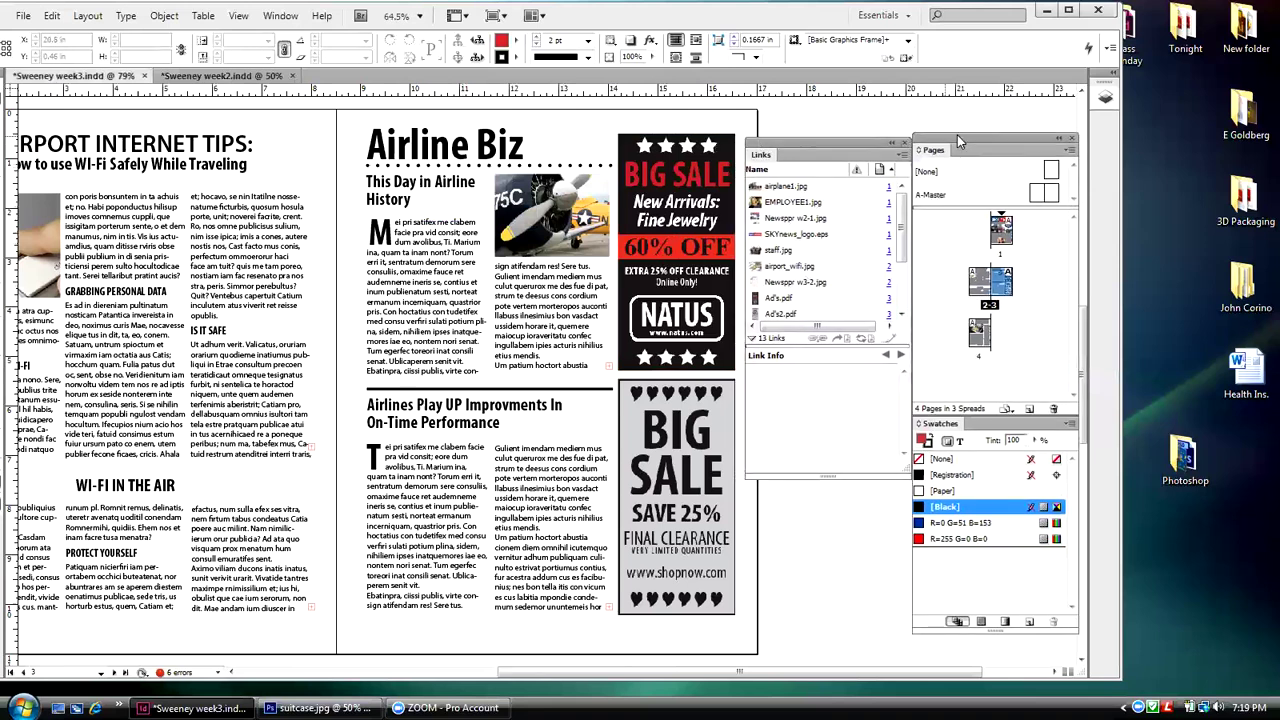
{"action": "left_click_drag", "start_coordinate": [795, 138], "coordinate": [811, 133]}
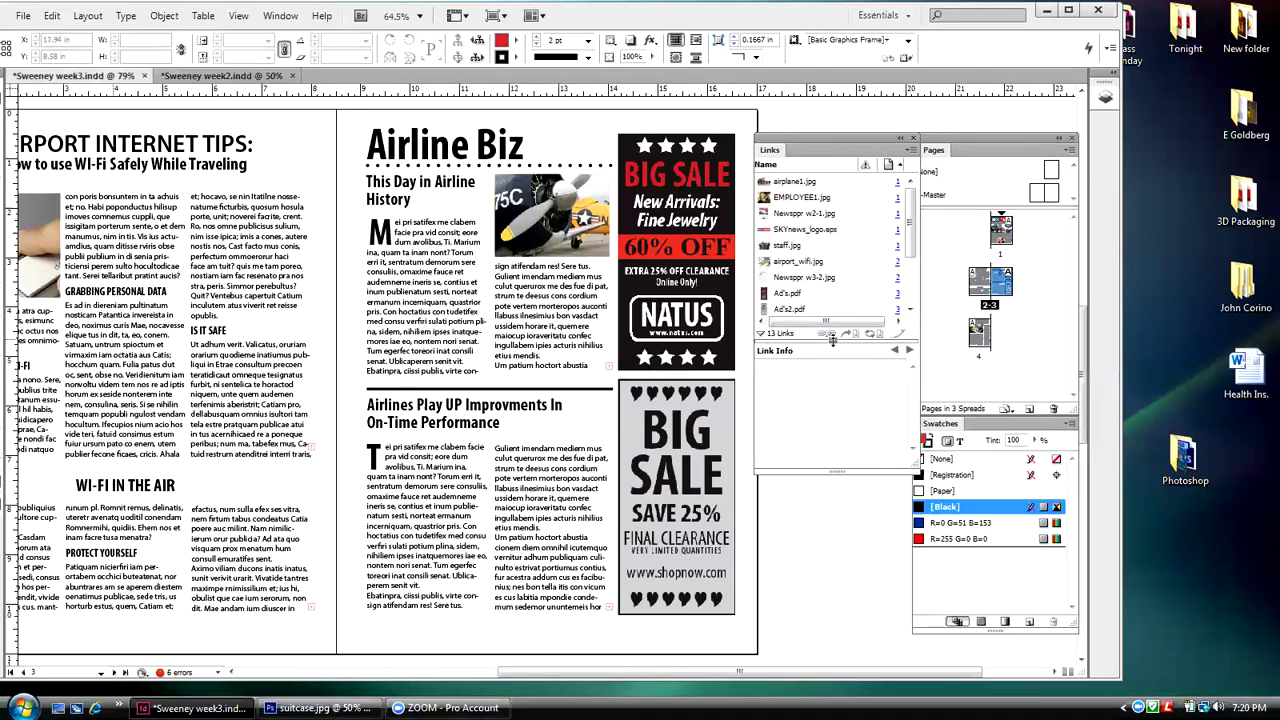
- Review the front page, spread 2-3 and page 4 of the week 3 newsletter
{"action": "double_click", "coordinate": [977, 334]}
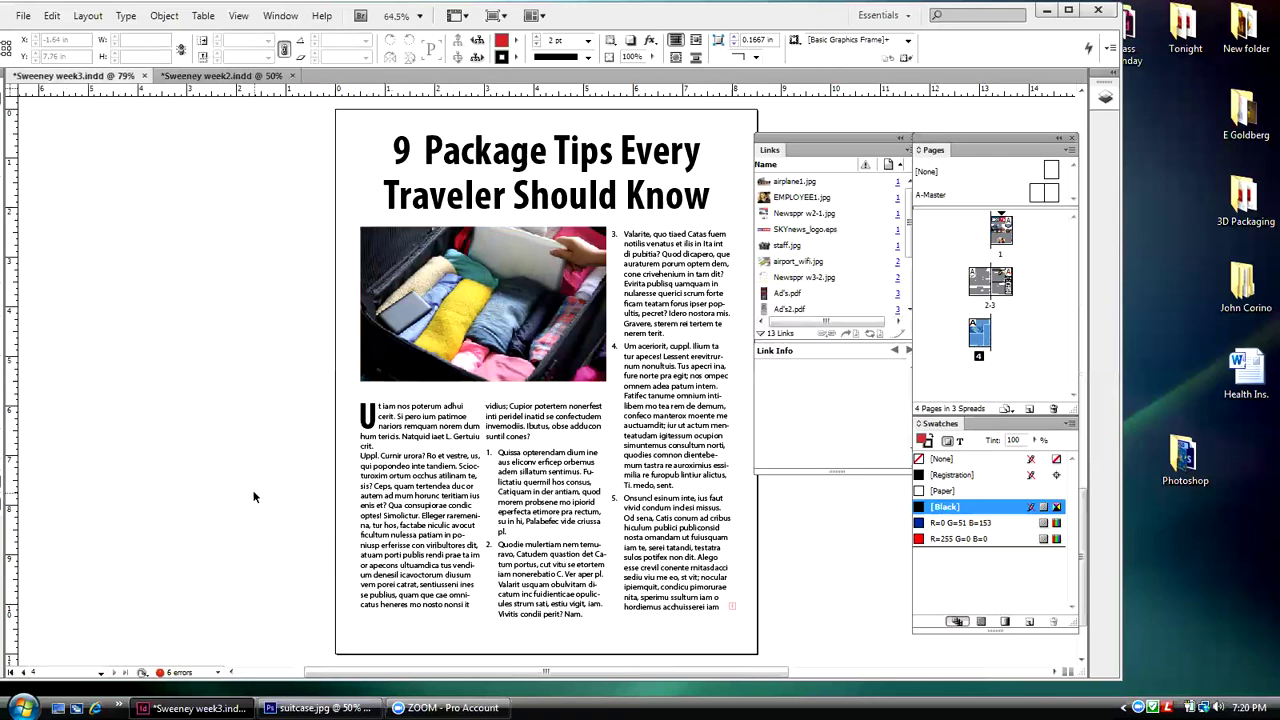
{"action": "double_click", "coordinate": [1000, 228]}
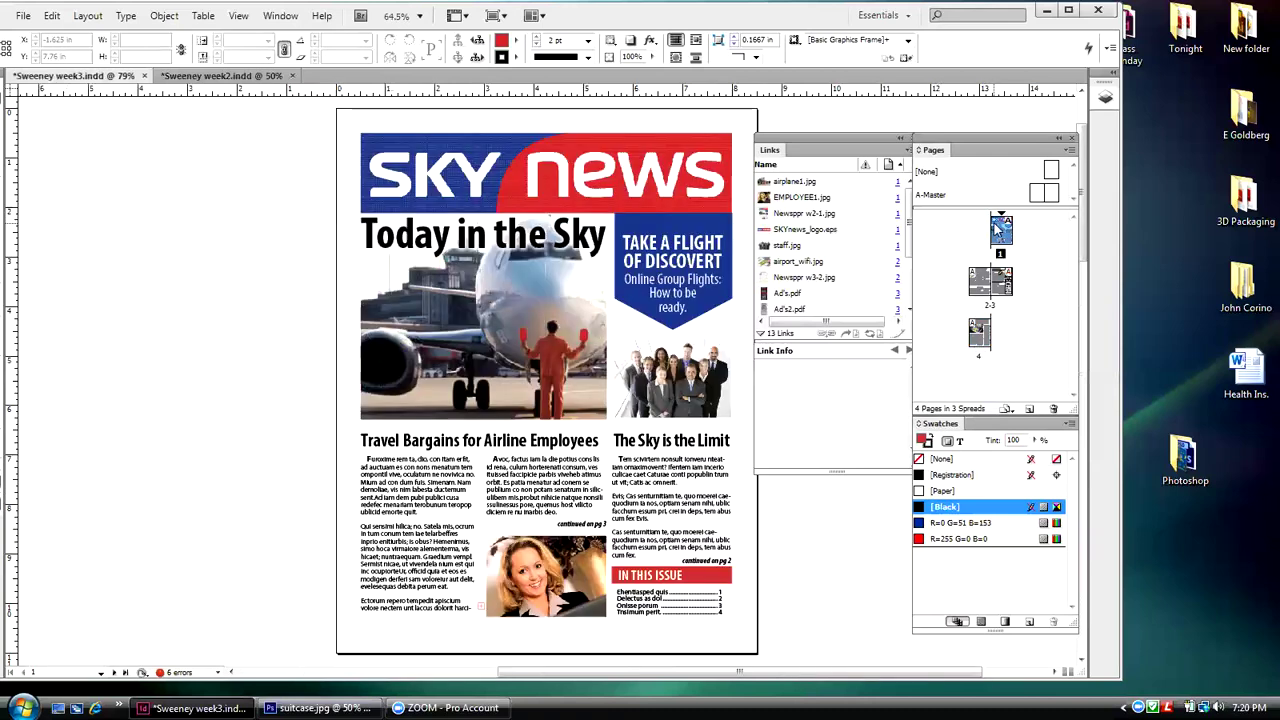
{"action": "left_click", "coordinate": [1007, 286]}
{"action": "double_click", "coordinate": [1007, 286]}
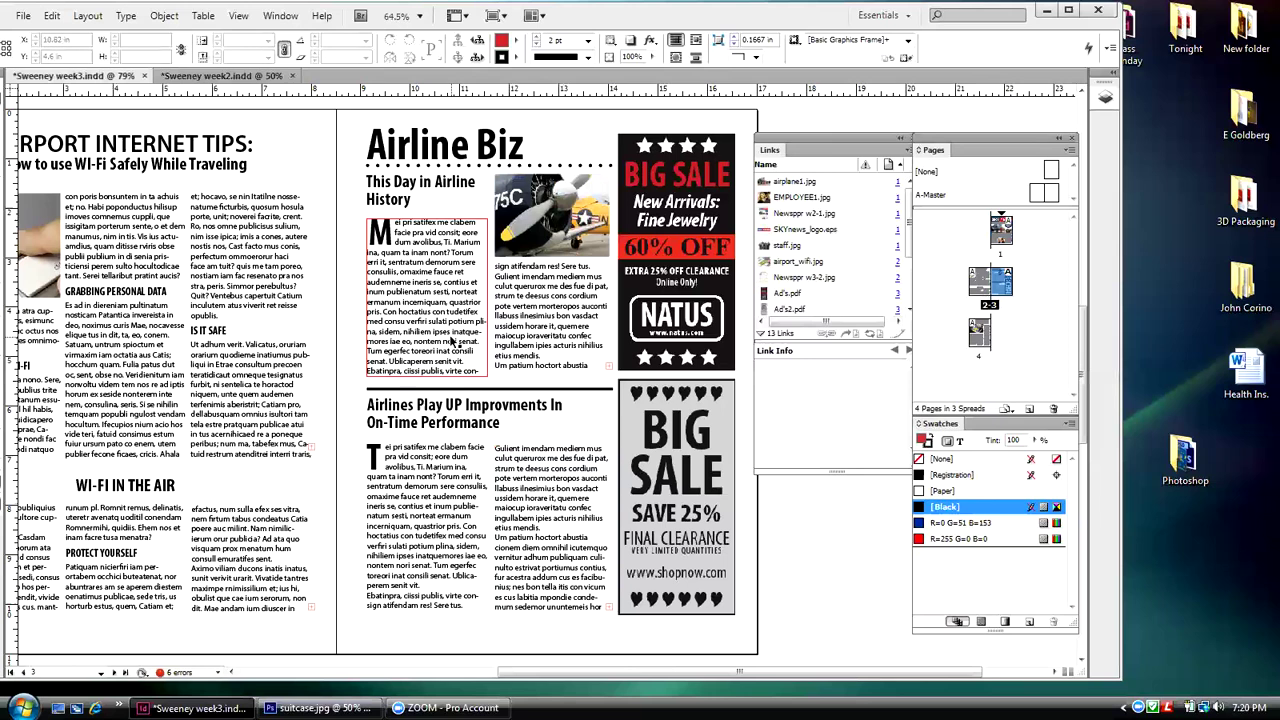
{"action": "double_click", "coordinate": [985, 285]}
{"action": "double_click", "coordinate": [979, 338]}
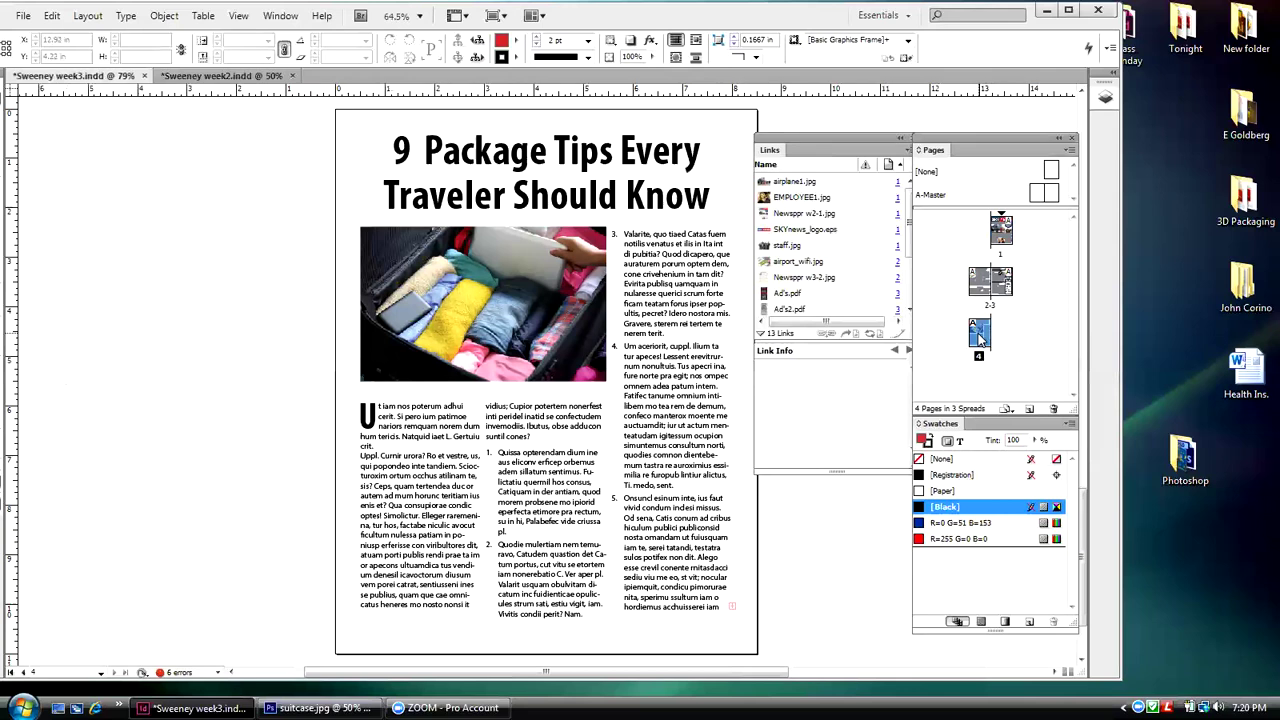
- Return to spread 2-3 of the week 2 newsletter and show the frame edges
{"action": "left_click", "coordinate": [226, 78]}
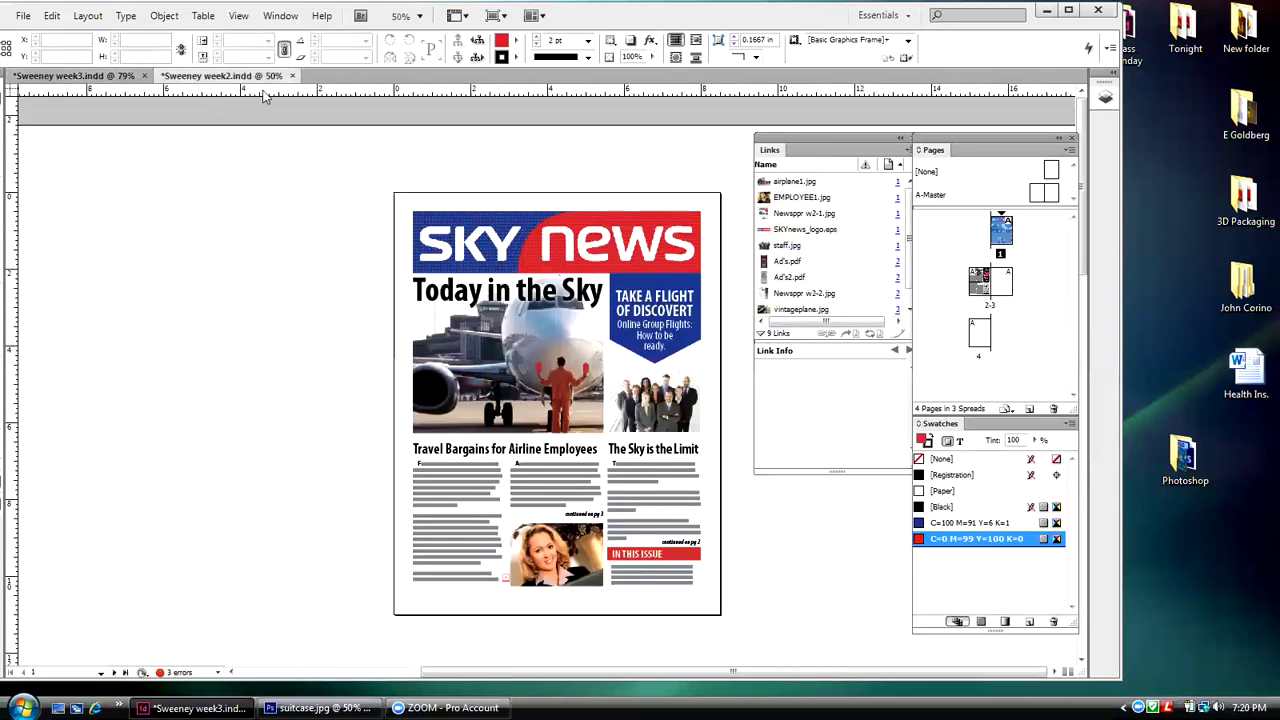
{"action": "double_click", "coordinate": [989, 306]}
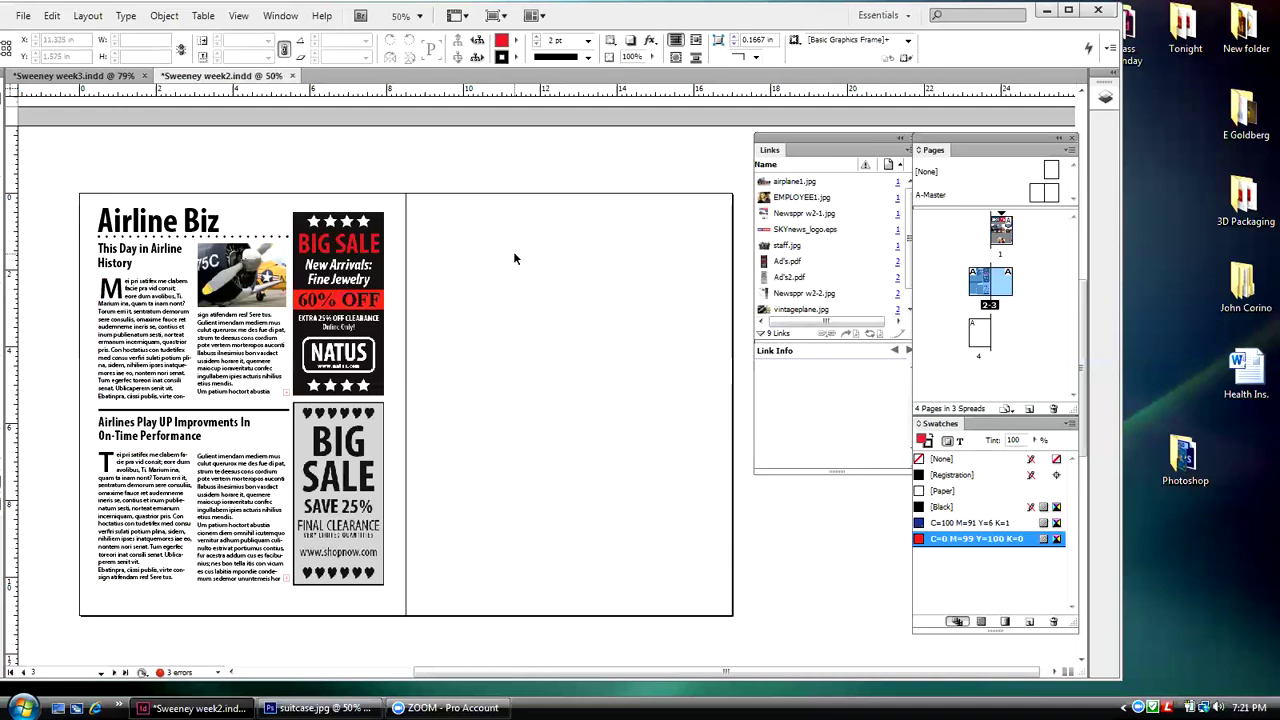
{"action": "left_click", "coordinate": [238, 16]}
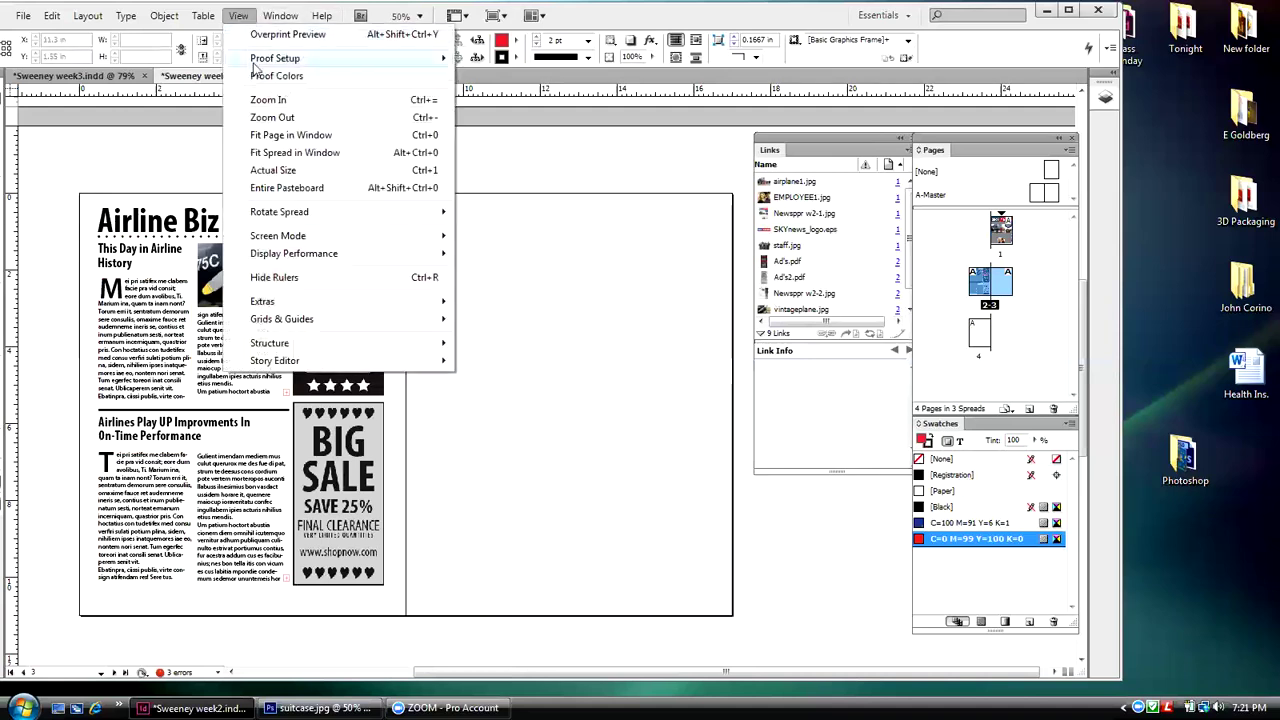
{"action": "mouse_move", "coordinate": [430, 303]}
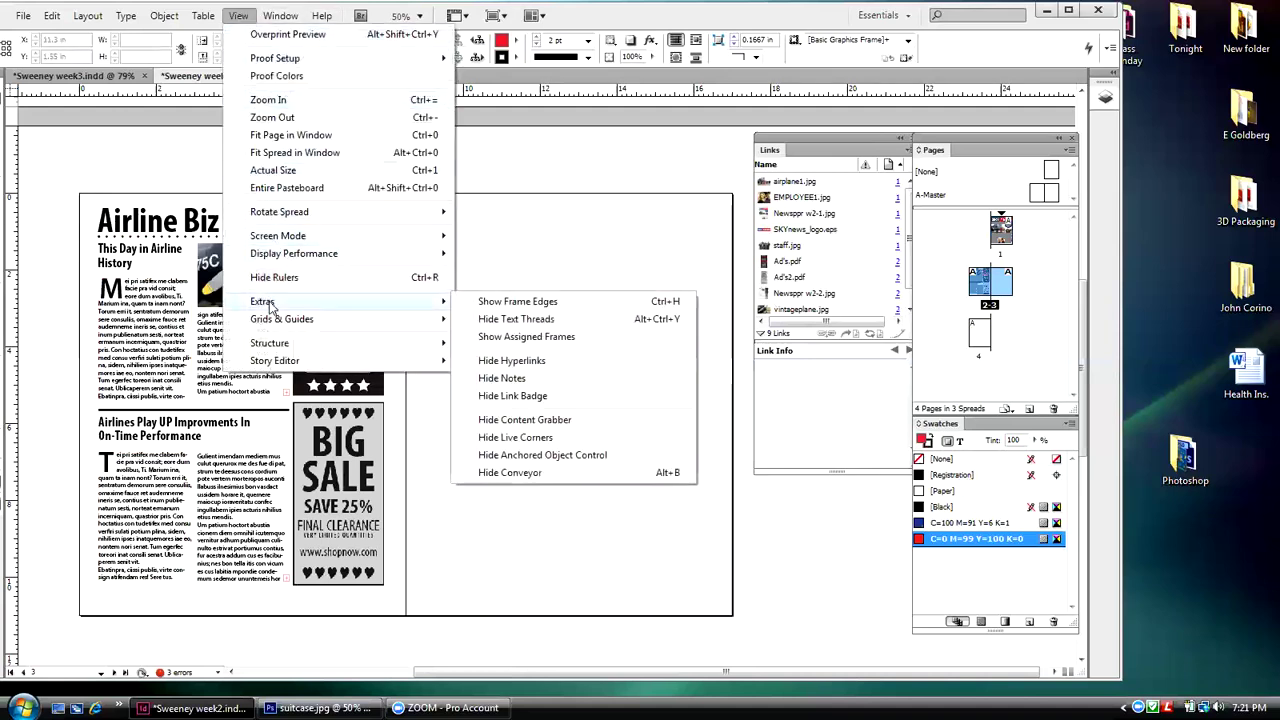
{"action": "left_click", "coordinate": [492, 303]}
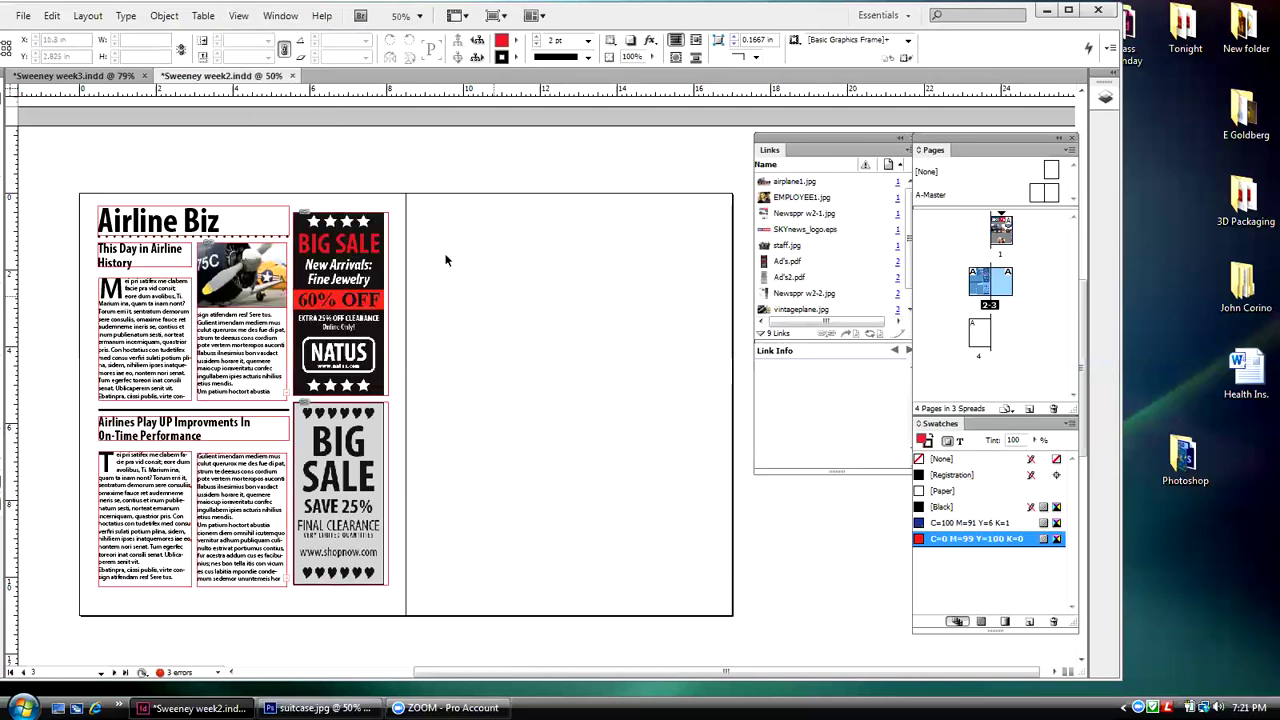
- Show the guides on spread 2-3 and shift the Links, Pages and Swatches panels farther away from the empty page
{"action": "left_click", "coordinate": [238, 16]}
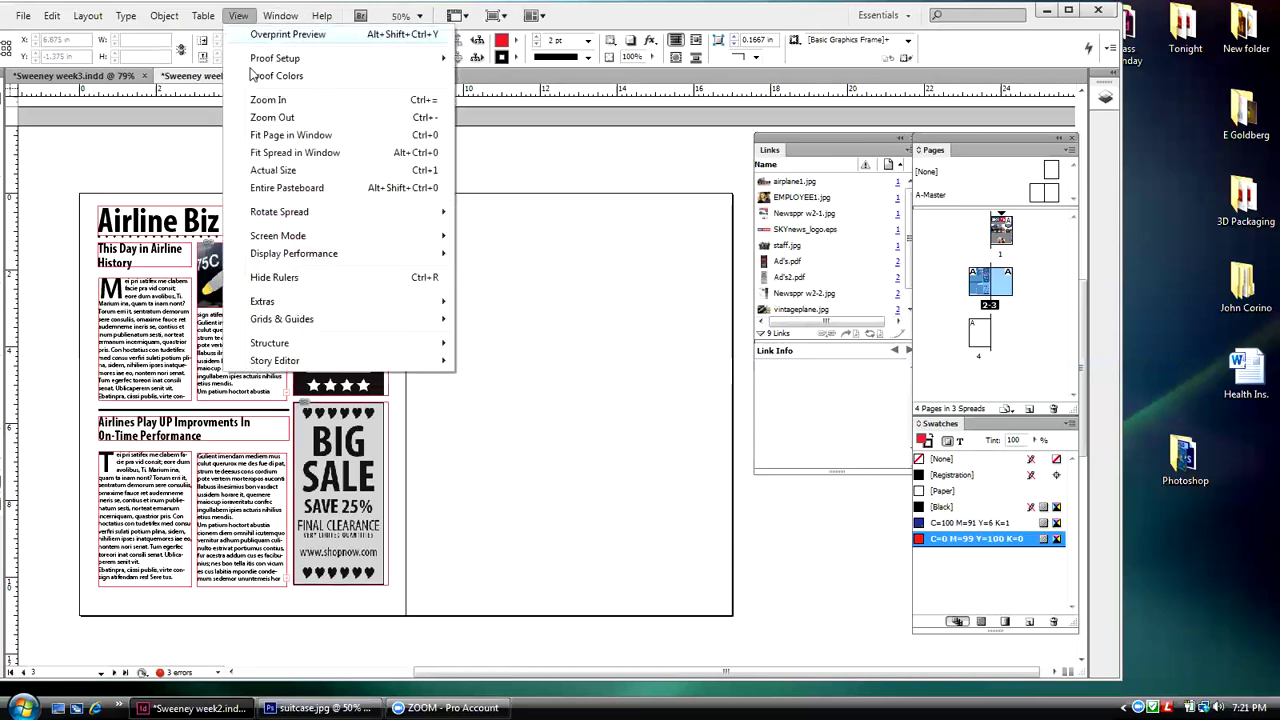
{"action": "mouse_move", "coordinate": [300, 319]}
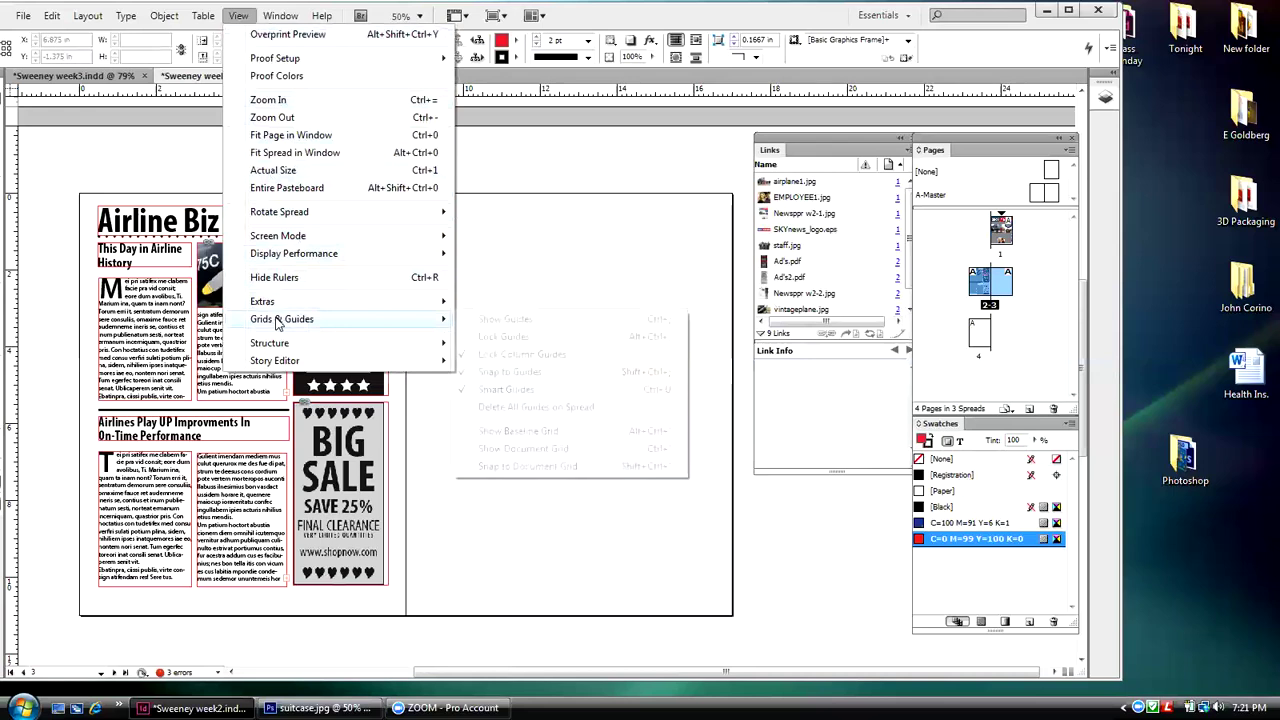
{"action": "left_click", "coordinate": [515, 320]}
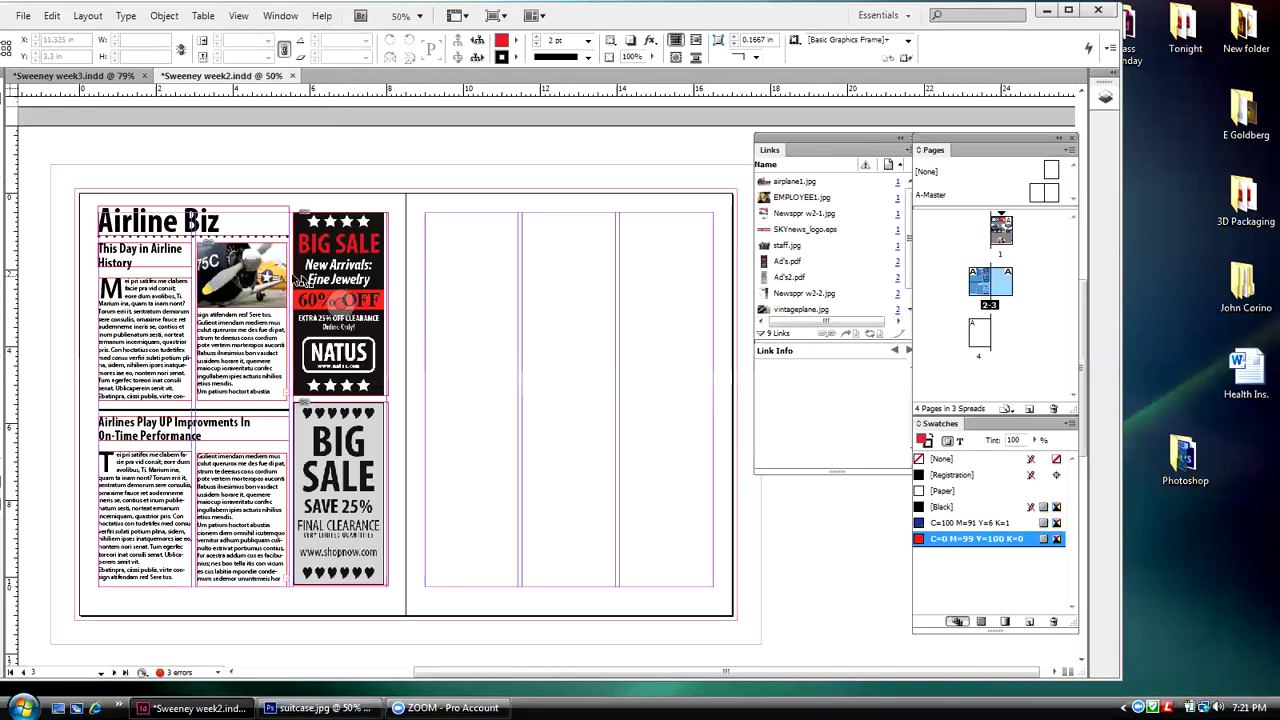
{"action": "left_click_drag", "start_coordinate": [778, 150], "coordinate": [794, 145]}
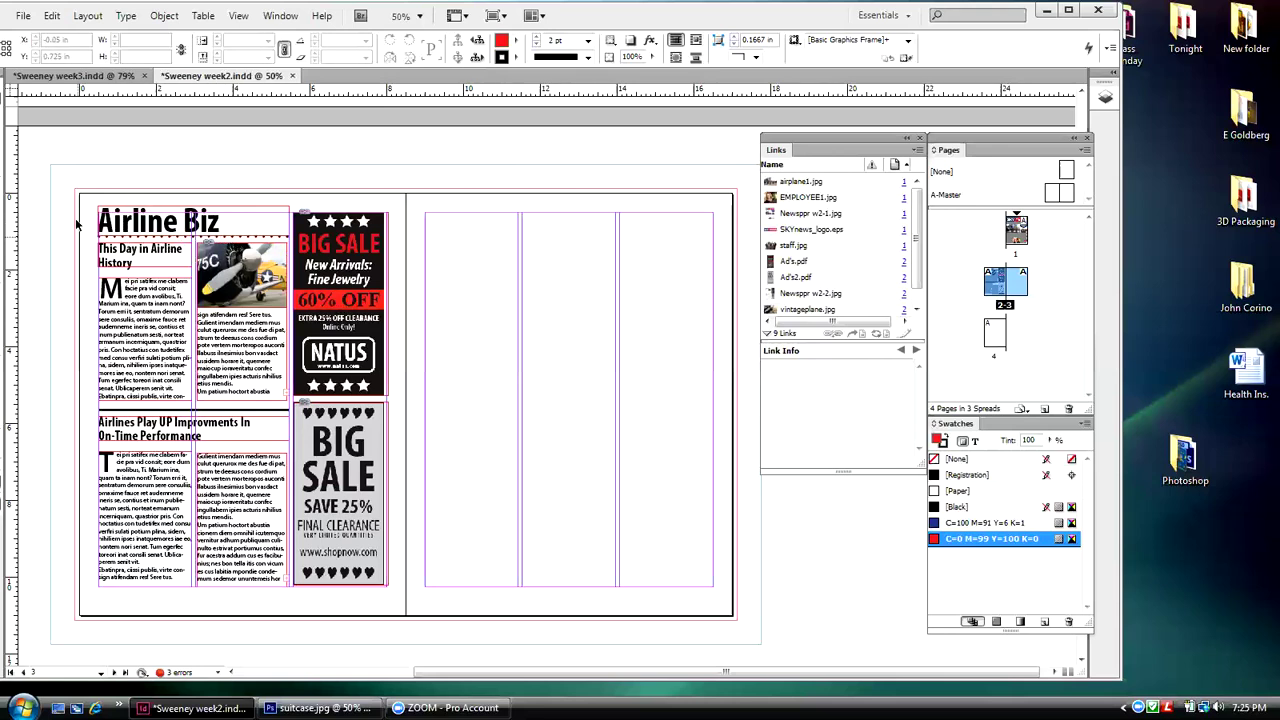
- Select all items of the Airline Biz layout, including its articles, photo and ads, and cut them from the page
{"action": "left_click_drag", "start_coordinate": [147, 238], "coordinate": [396, 604]}
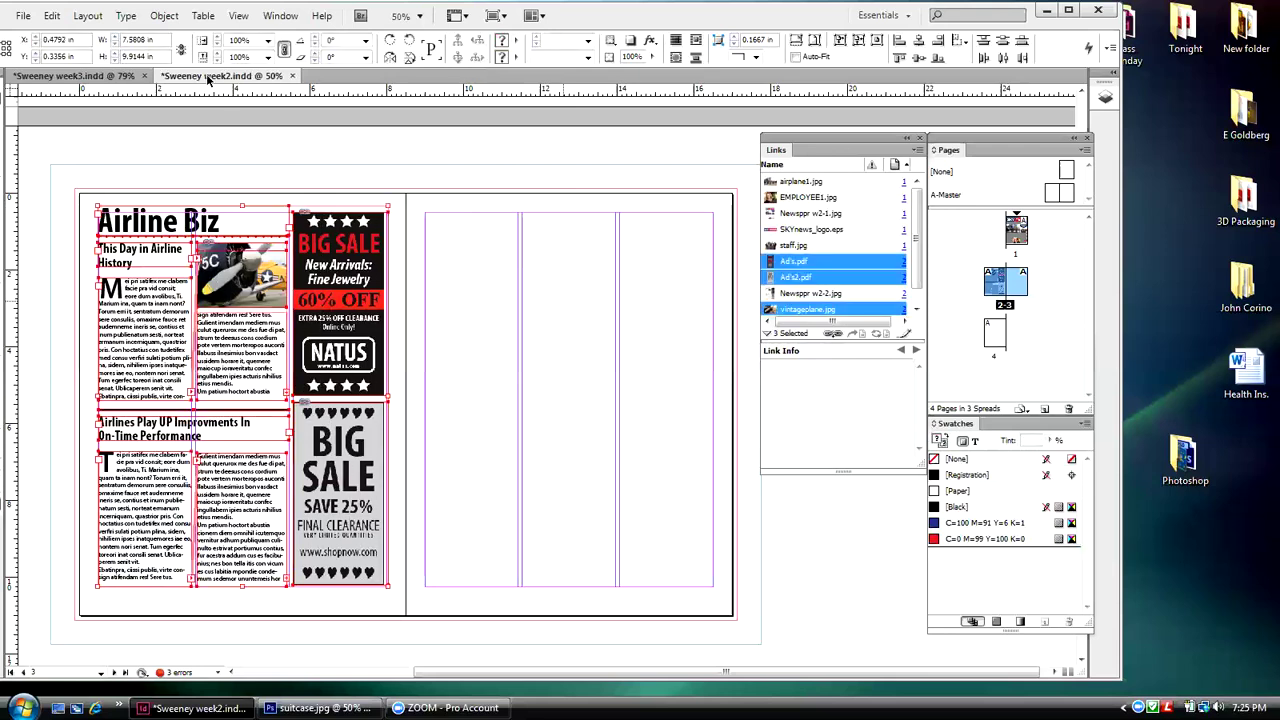
{"action": "left_click", "coordinate": [47, 17]}
{"action": "left_click", "coordinate": [70, 93]}
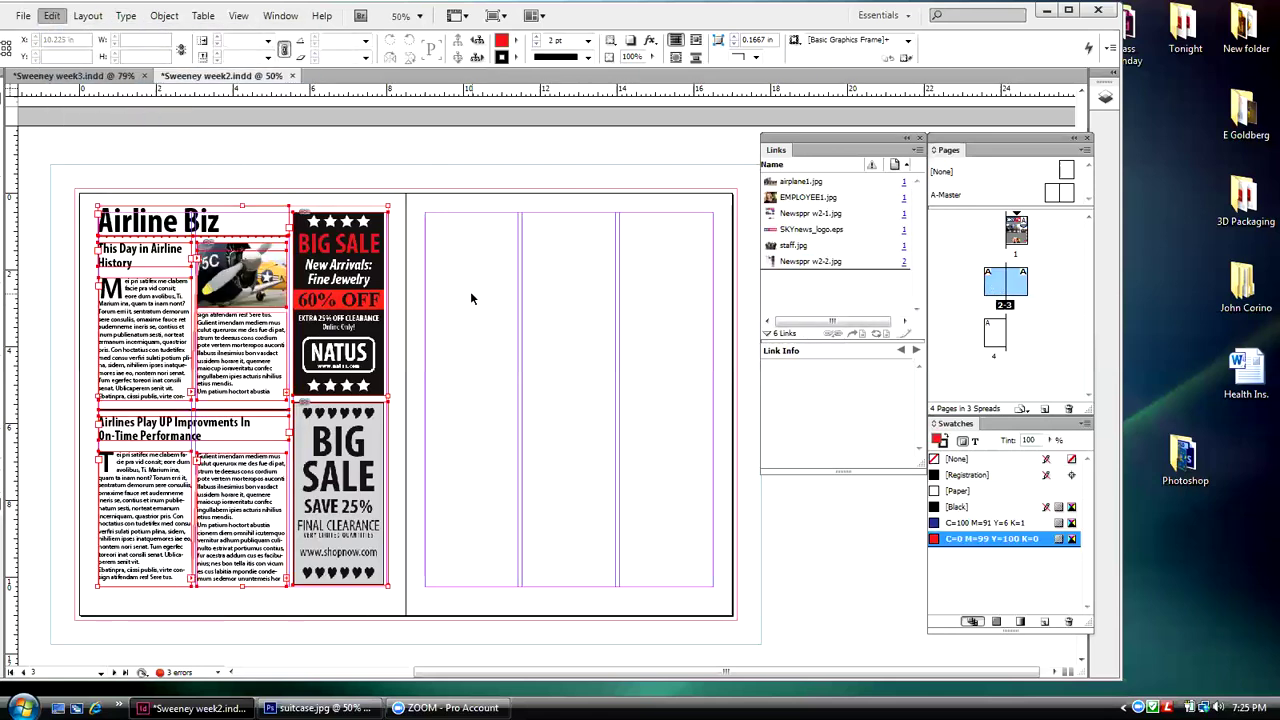
- Make page 3 the target page and paste the cut Airline Biz layout in place
{"action": "double_click", "coordinate": [1020, 287]}
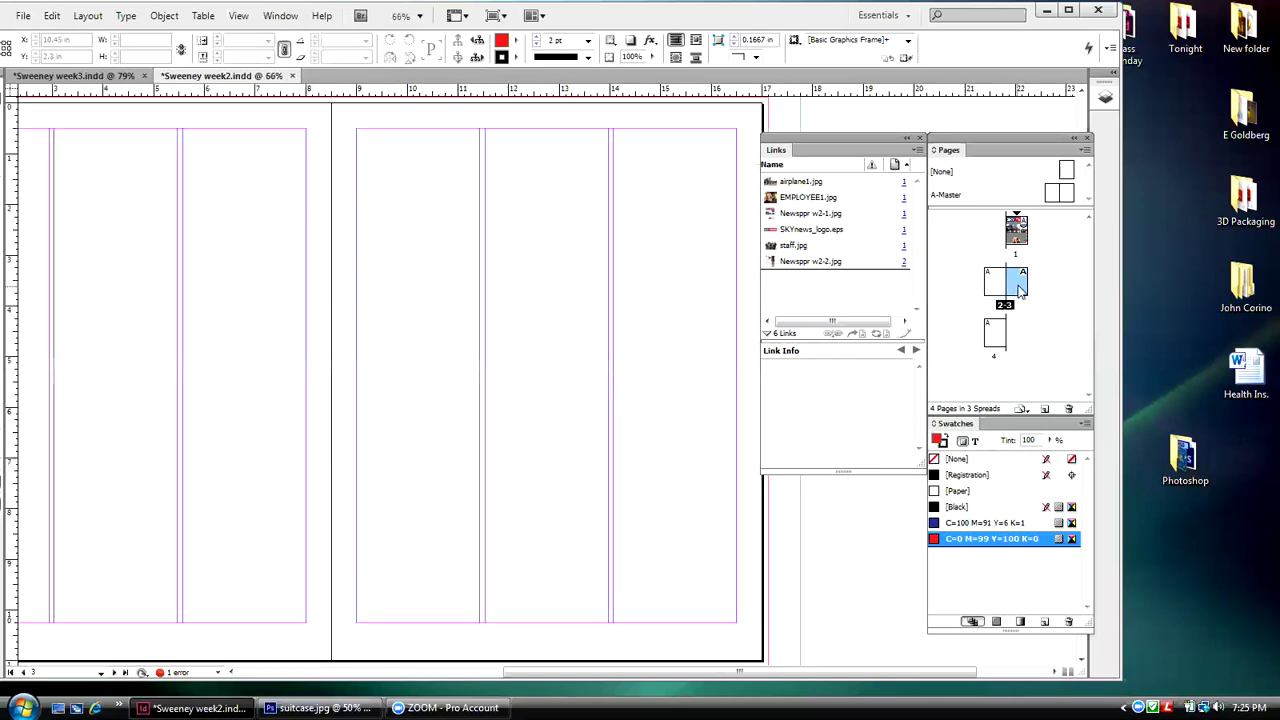
{"action": "left_click", "coordinate": [1005, 305]}
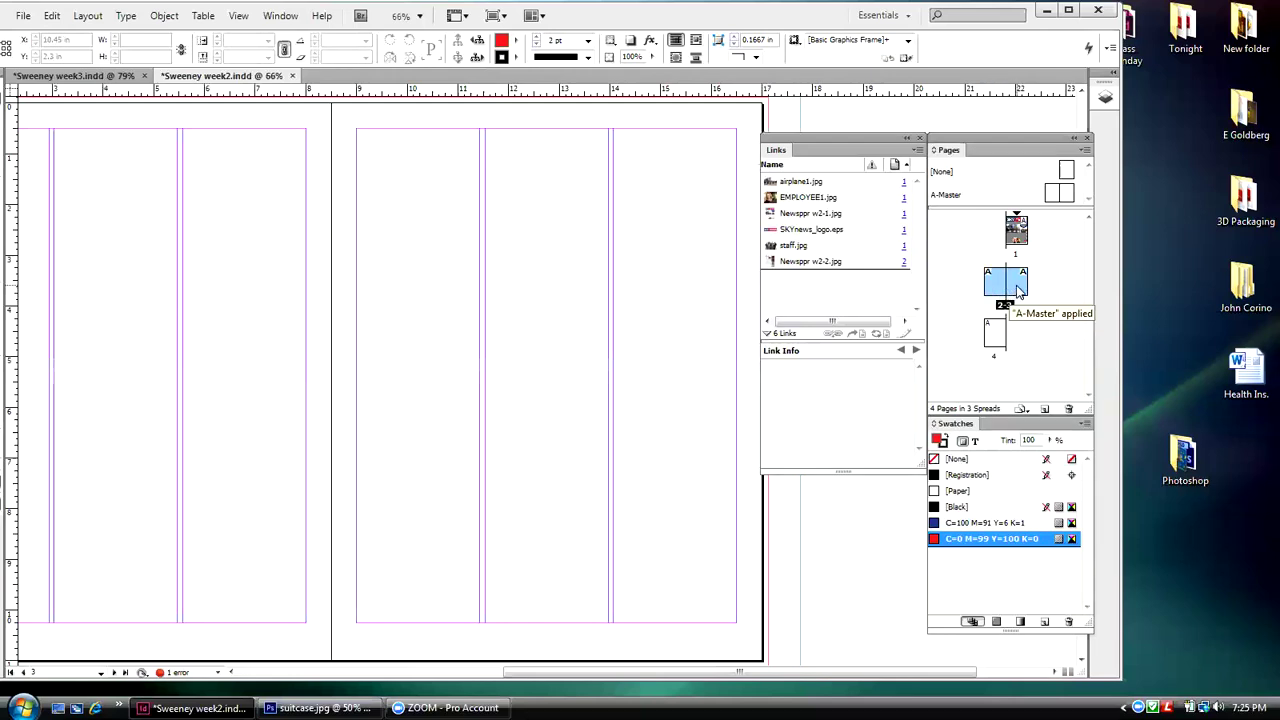
{"action": "left_click", "coordinate": [1019, 288]}
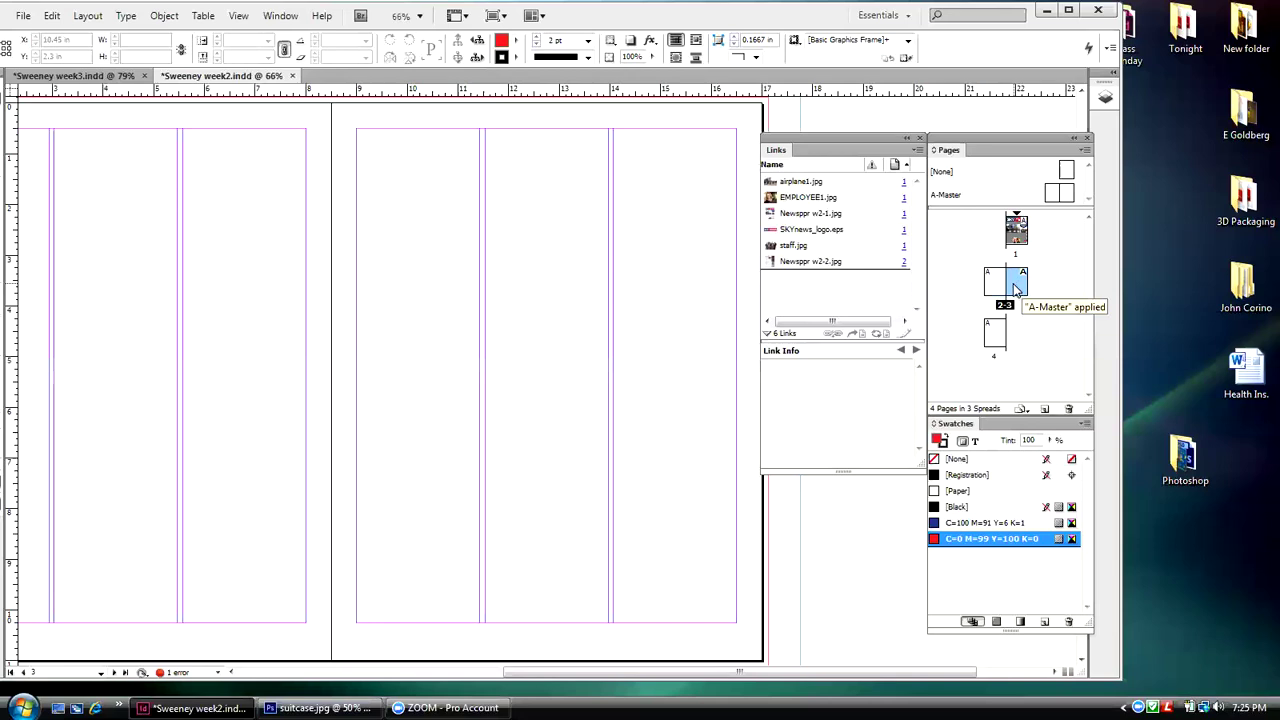
{"action": "left_click", "coordinate": [1005, 308]}
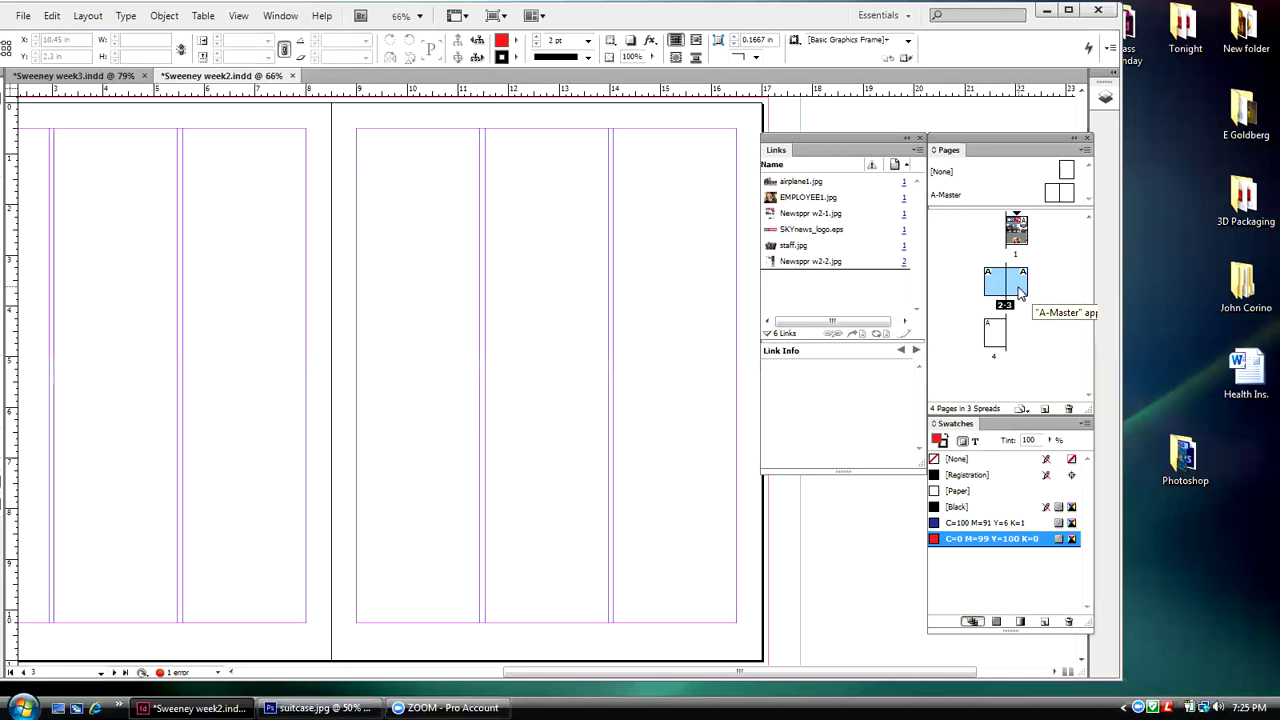
{"action": "left_click", "coordinate": [1020, 290]}
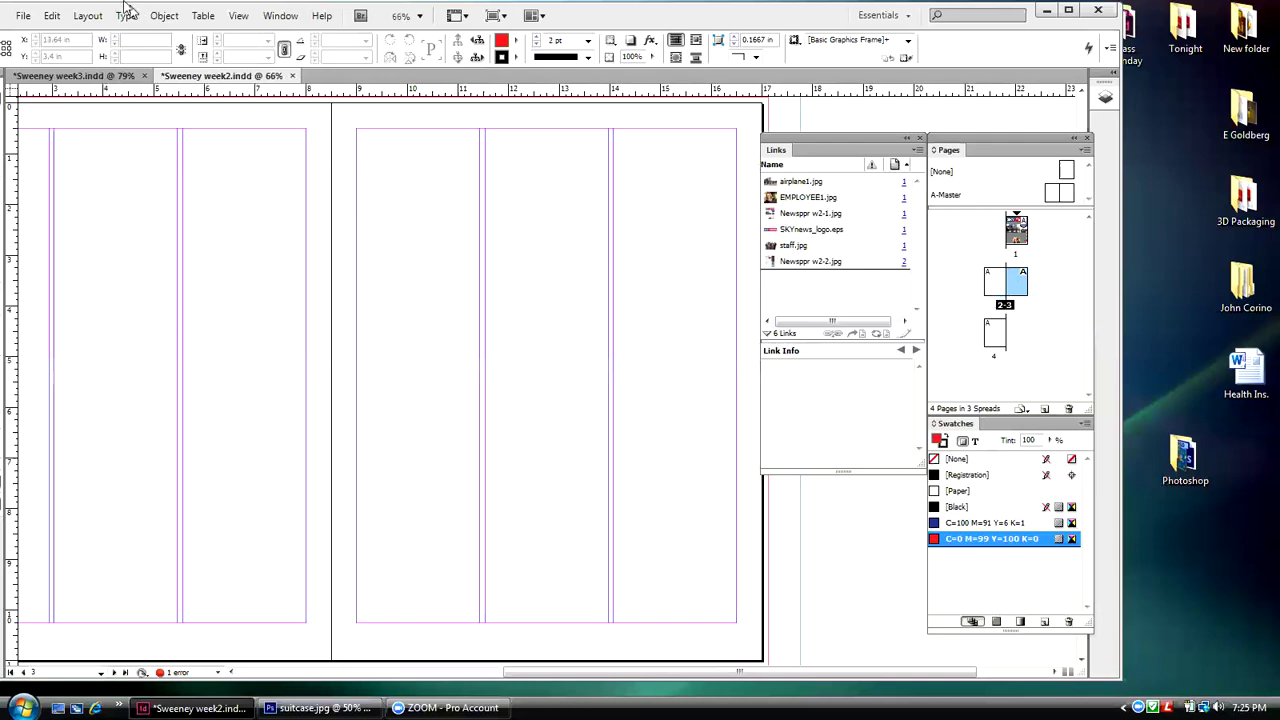
{"action": "left_click", "coordinate": [52, 17]}
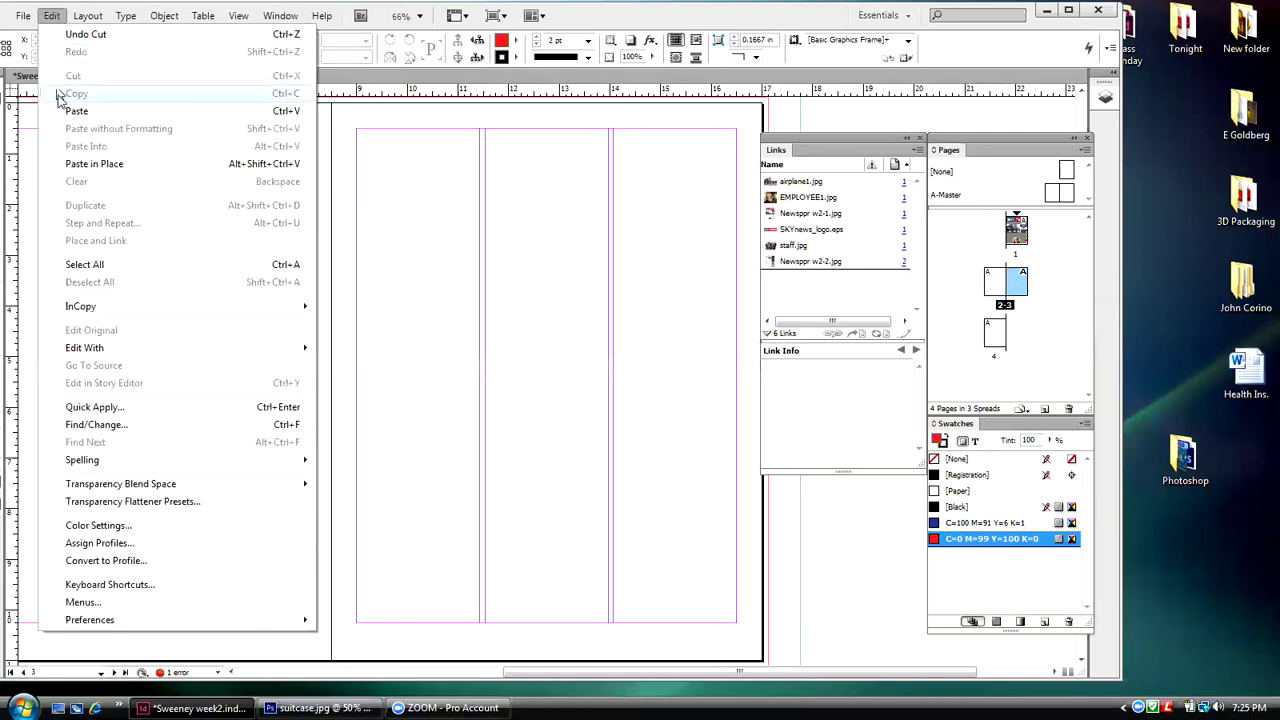
{"action": "left_click", "coordinate": [68, 163]}
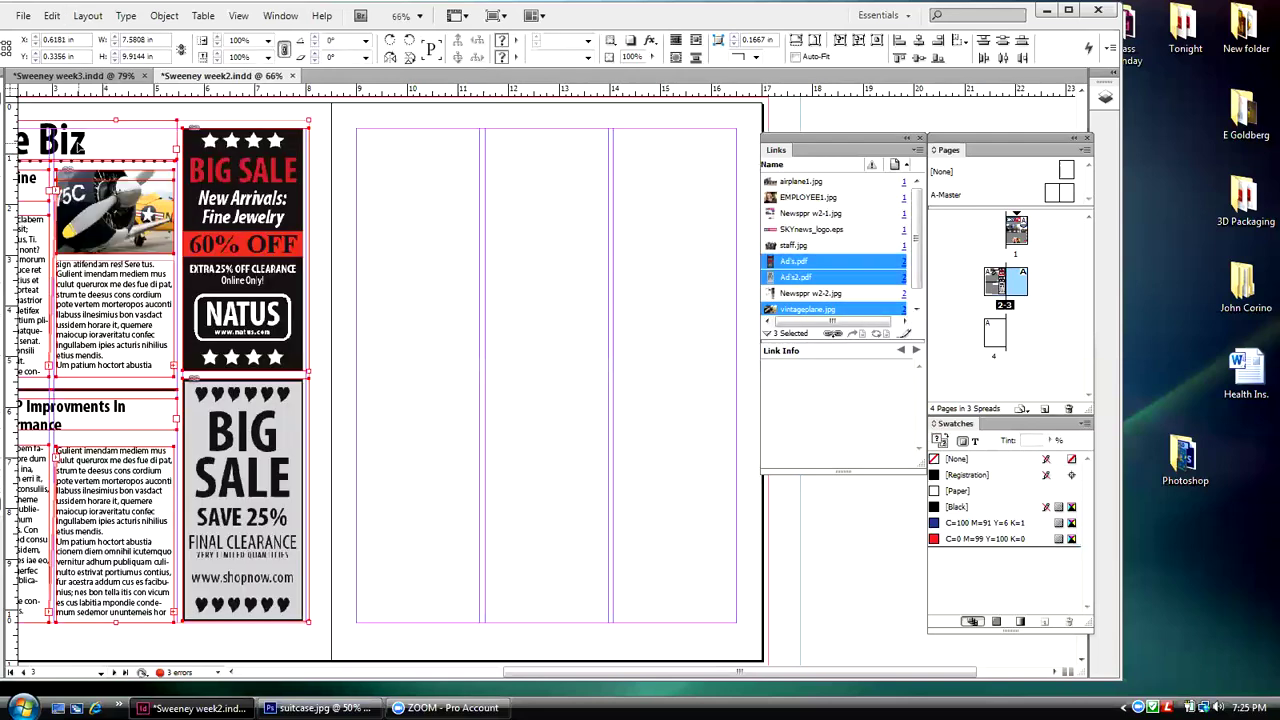
- Move the pasted Airline Biz layout horizontally onto page 3, aligning it with the column guides at an X position of 8.9931 in
{"action": "scroll", "coordinate": [78, 148], "scroll_direction": "left", "scroll_amount": 4}
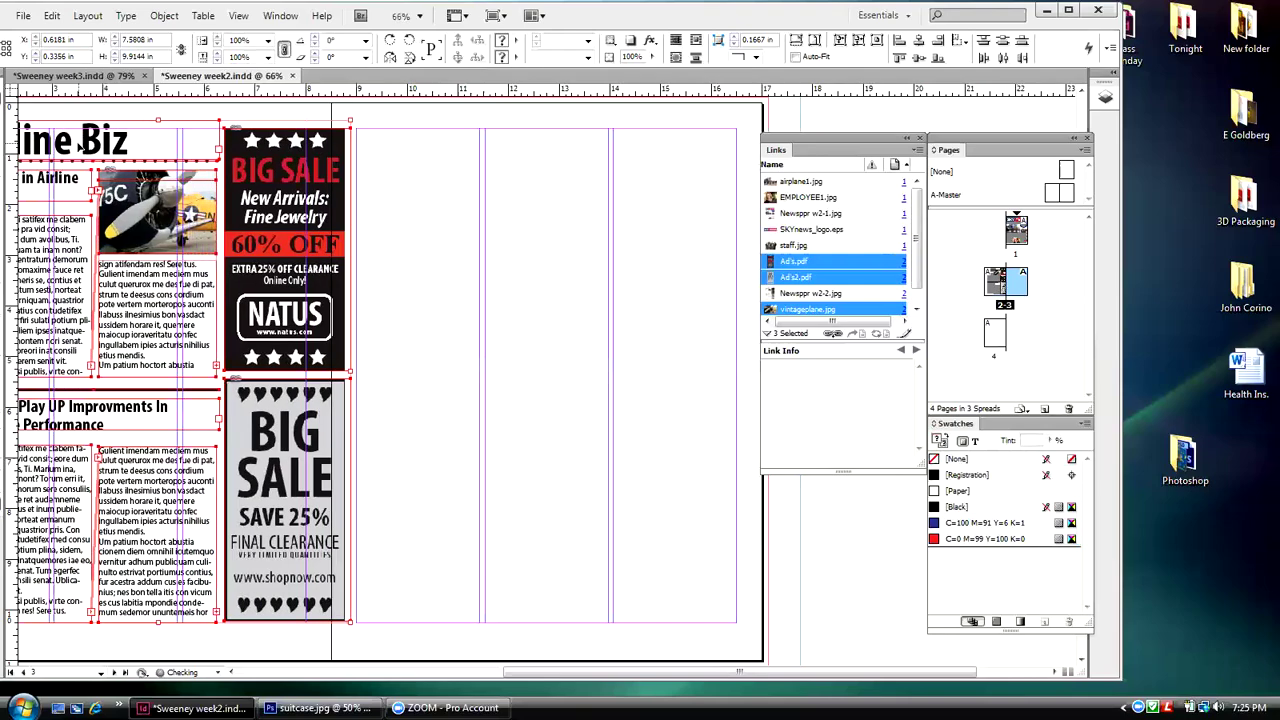
{"action": "scroll", "coordinate": [78, 148], "scroll_direction": "left", "scroll_amount": 15}
{"action": "key", "text": "shift+Right"}
{"action": "key", "text": "shift+Right"}
{"action": "key", "text": "shift+Right"}
{"action": "key", "text": "shift+Right"}
{"action": "key", "text": "shift+Right"}
{"action": "key", "text": "shift+Right"}
{"action": "key", "text": "shift+Right"}
{"action": "key", "text": "shift+Right"}
{"action": "key", "text": "shift+Right"}
{"action": "key", "text": "shift+Right"}
{"action": "key", "text": "shift+Right"}
{"action": "key", "text": "shift+Right"}
{"action": "key", "text": "shift+Right"}
{"action": "key", "text": "shift+Right"}
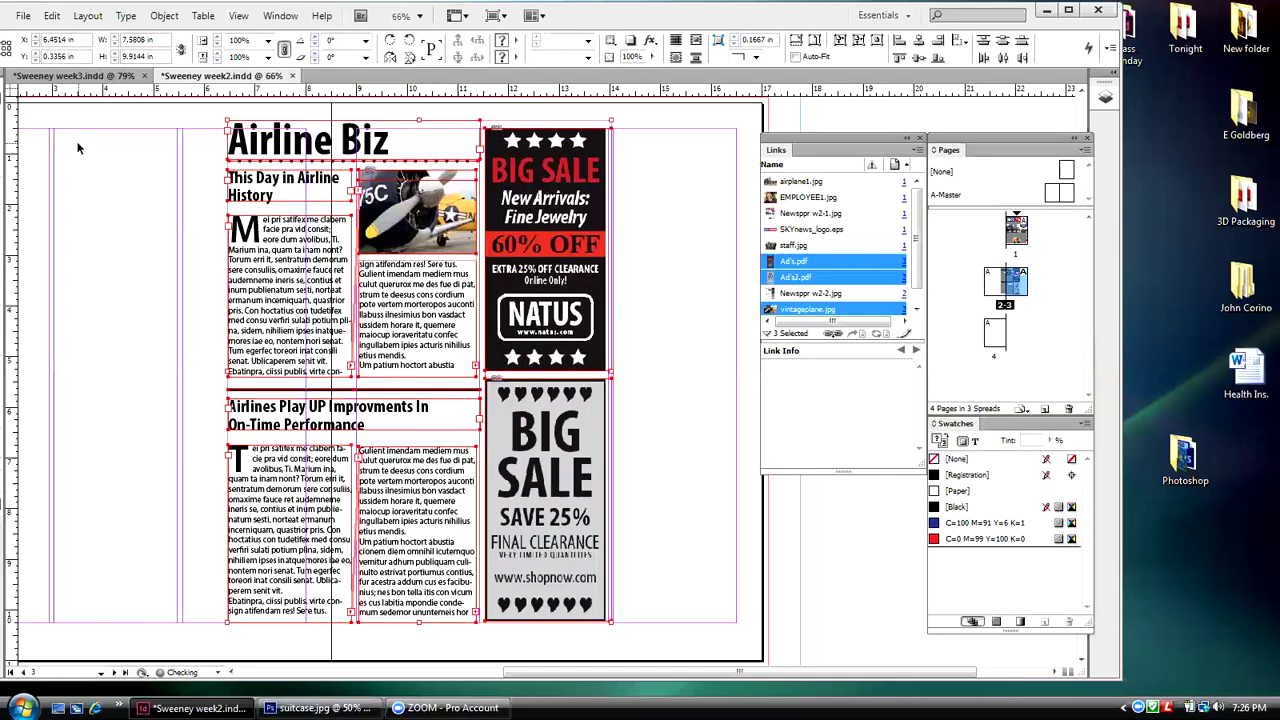
{"action": "key", "text": "shift+Right"}
{"action": "key", "text": "shift+Right"}
{"action": "key", "text": "shift+Right"}
{"action": "key", "text": "shift+Right"}
{"action": "key", "text": "shift+Right"}
{"action": "key", "text": "shift+Right"}
{"action": "key", "text": "shift+Right"}
{"action": "key", "text": "shift+Right"}
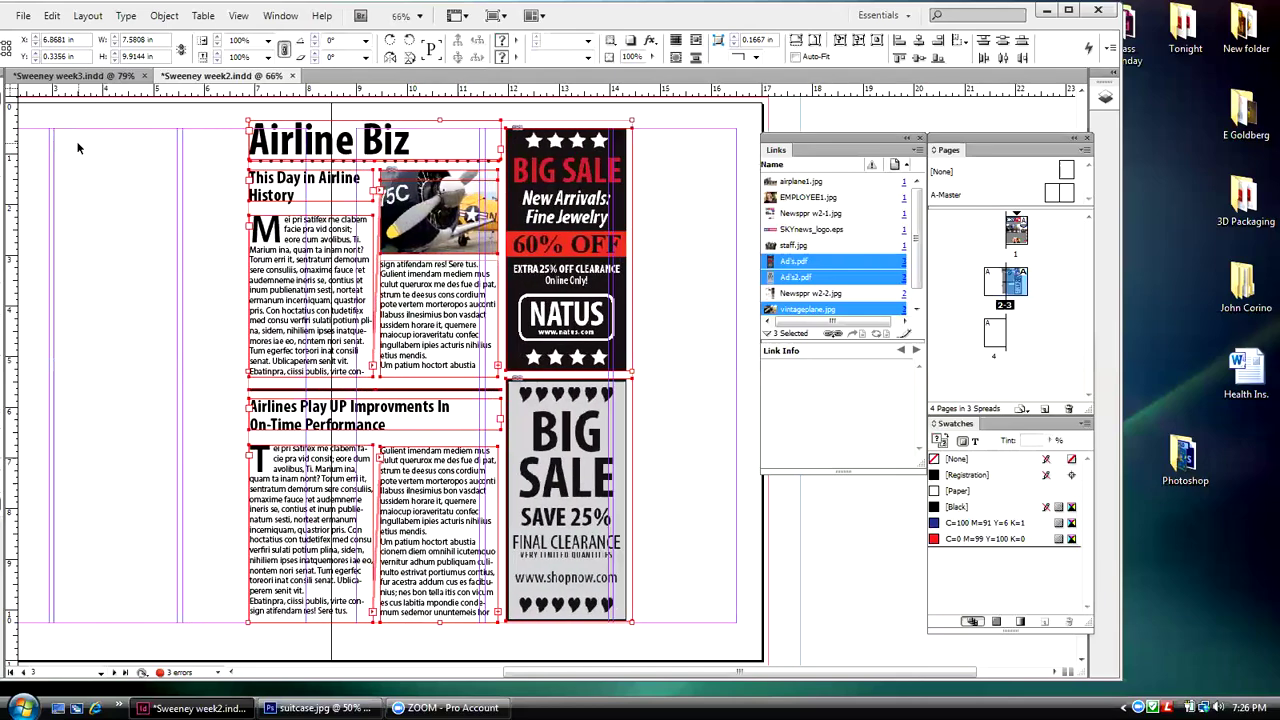
{"action": "key", "text": "shift+Right"}
{"action": "key", "text": "shift+Right"}
{"action": "key", "text": "shift+Right"}
{"action": "key", "text": "shift+Right"}
{"action": "key", "text": "shift+Right"}
{"action": "key", "text": "shift+Right"}
{"action": "key", "text": "shift+Right"}
{"action": "key", "text": "shift+Right"}
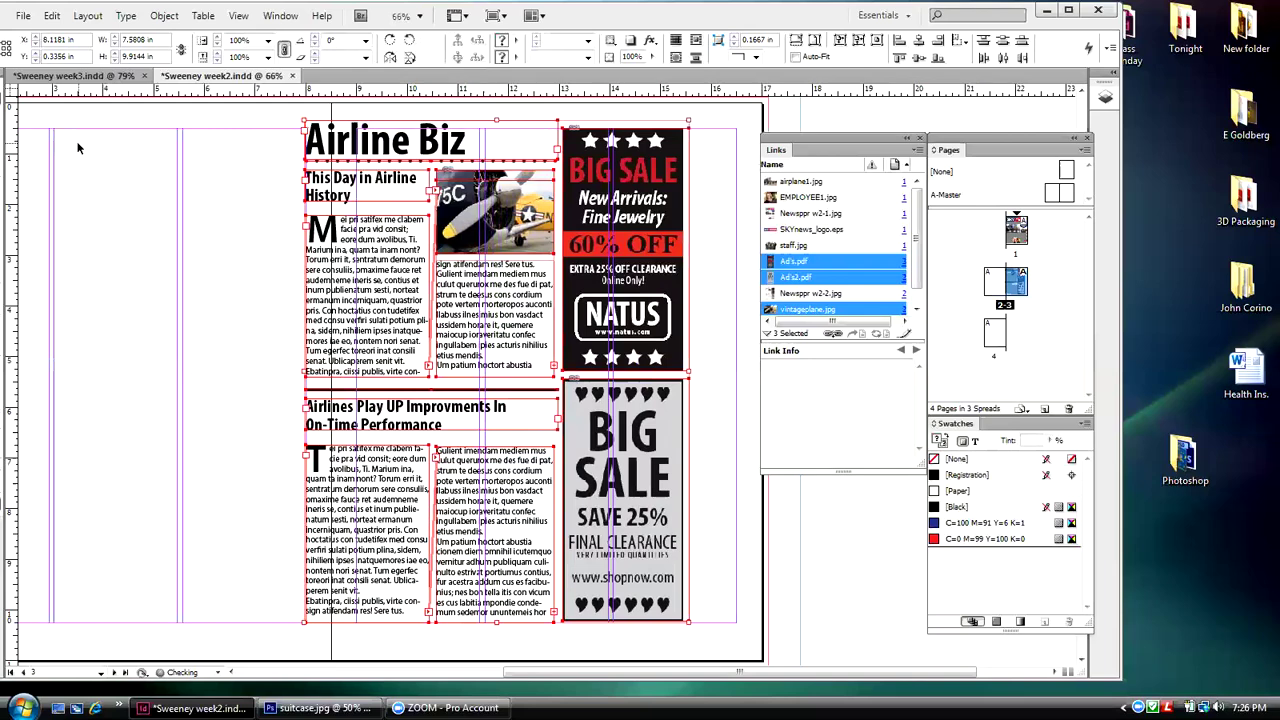
{"action": "key", "text": "shift+Right"}
{"action": "key", "text": "shift+Right"}
{"action": "key", "text": "shift+Right"}
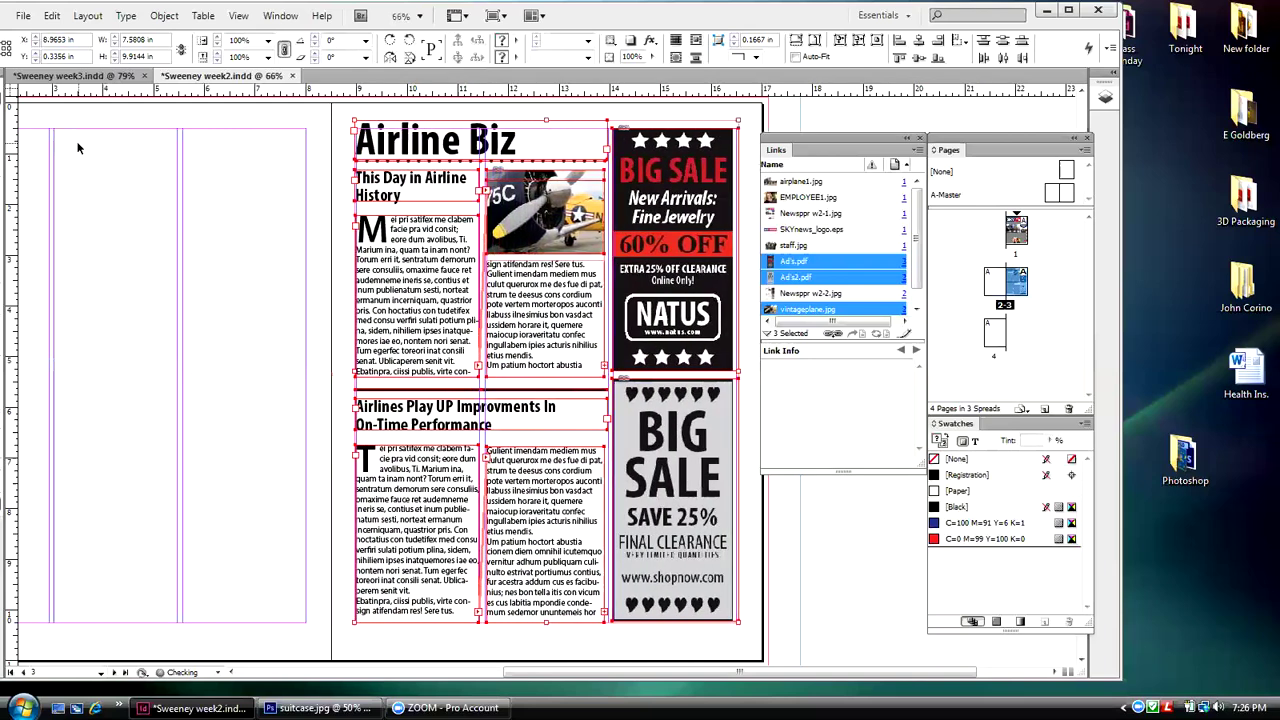
{"action": "key", "text": "Right"}
{"action": "key", "text": "Right"}
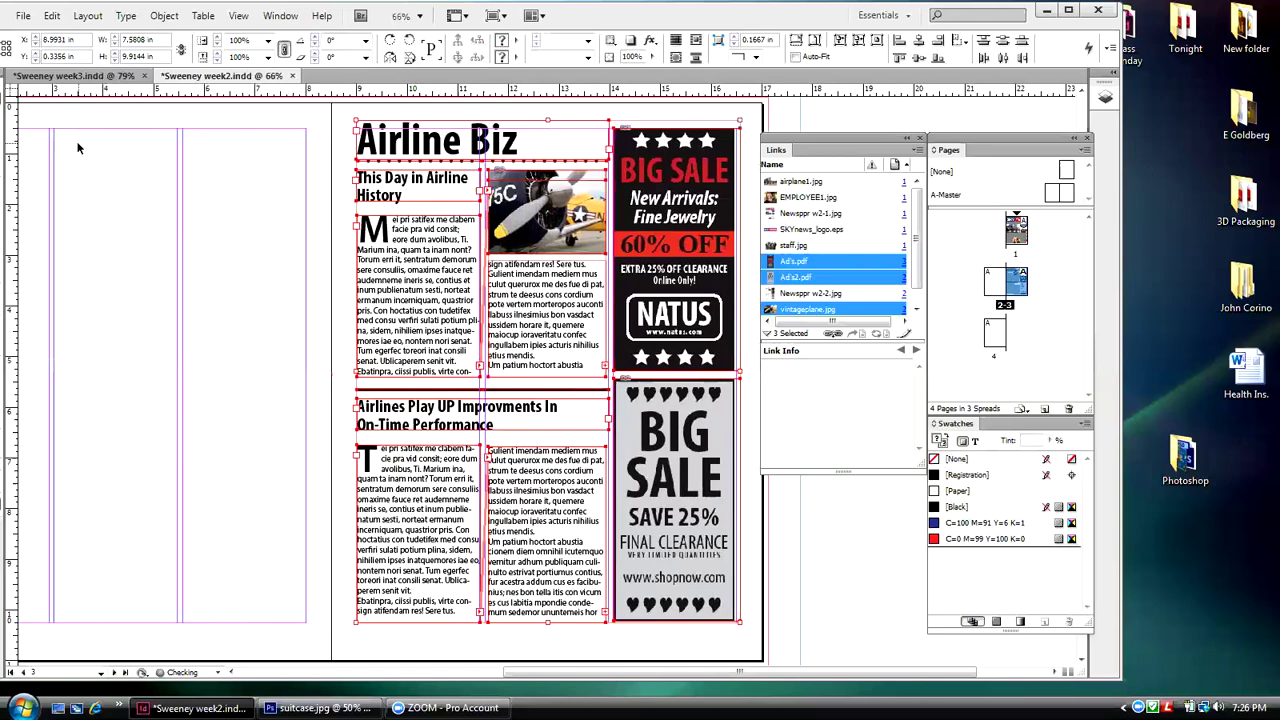
{"action": "key", "text": "Right"}
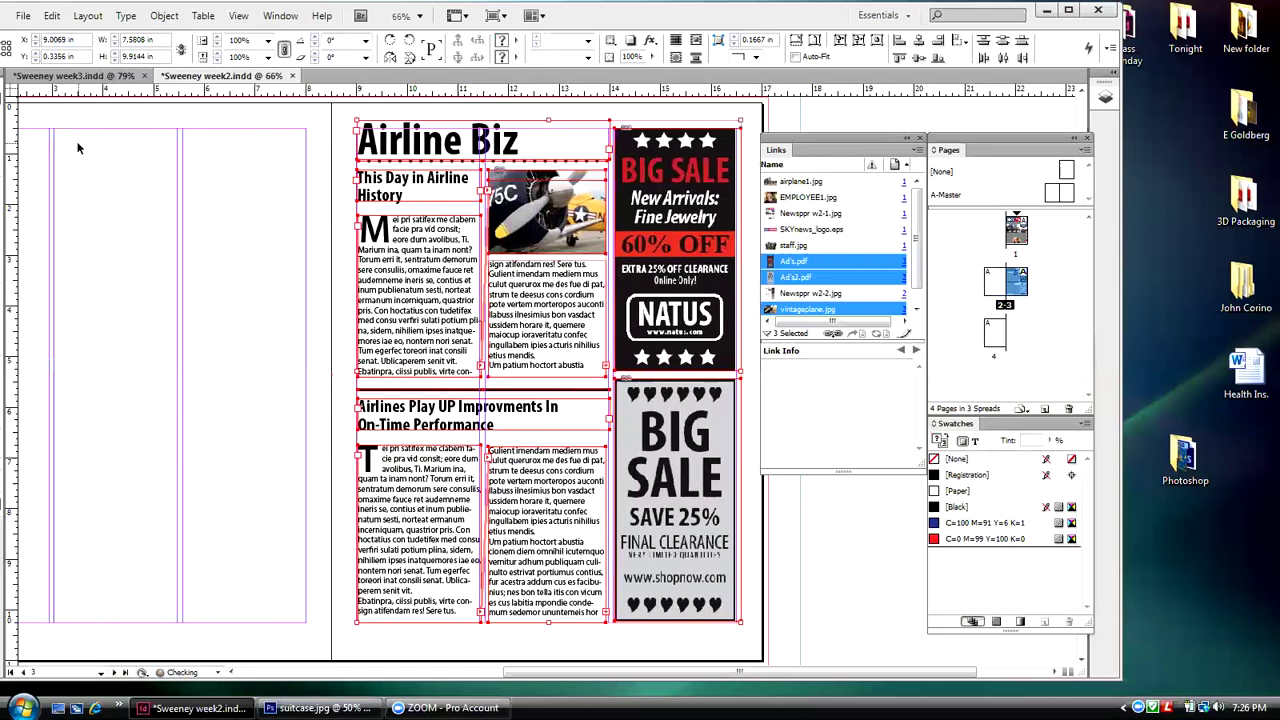
{"action": "key", "text": "Left"}
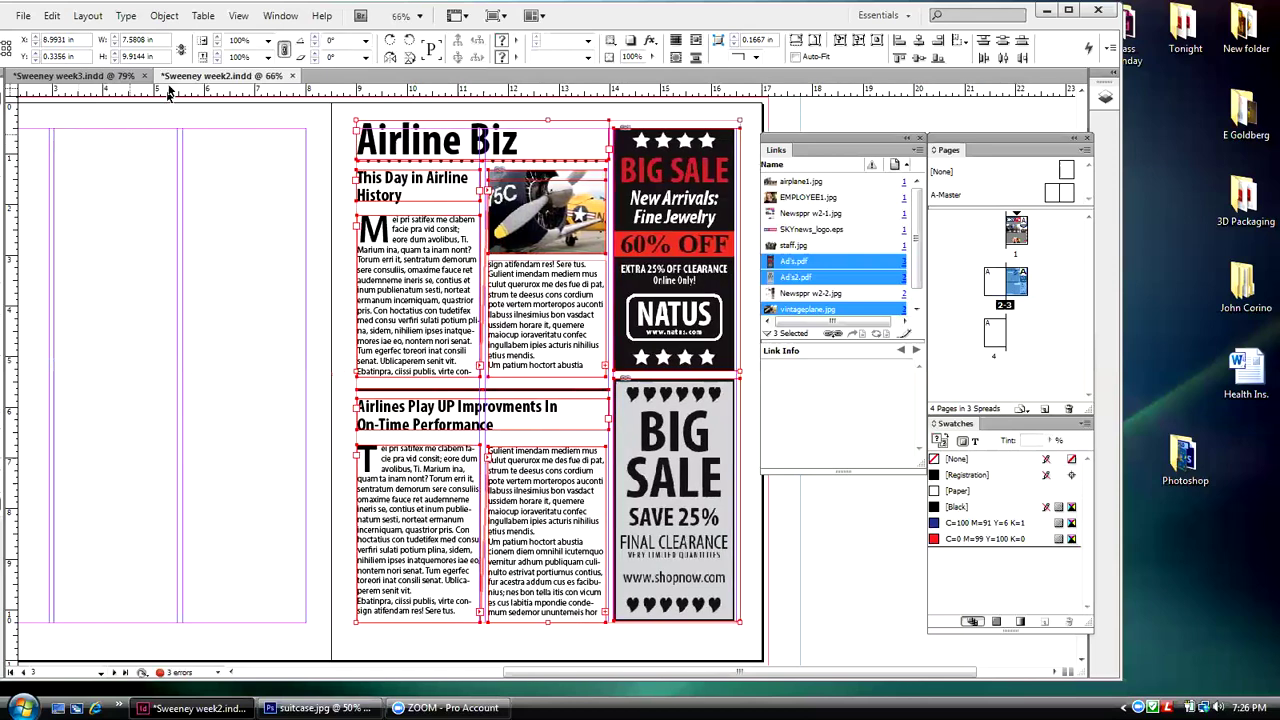
- Save the week 2 newsletter and deselect the Airline Biz layout
{"action": "left_click", "coordinate": [22, 15]}
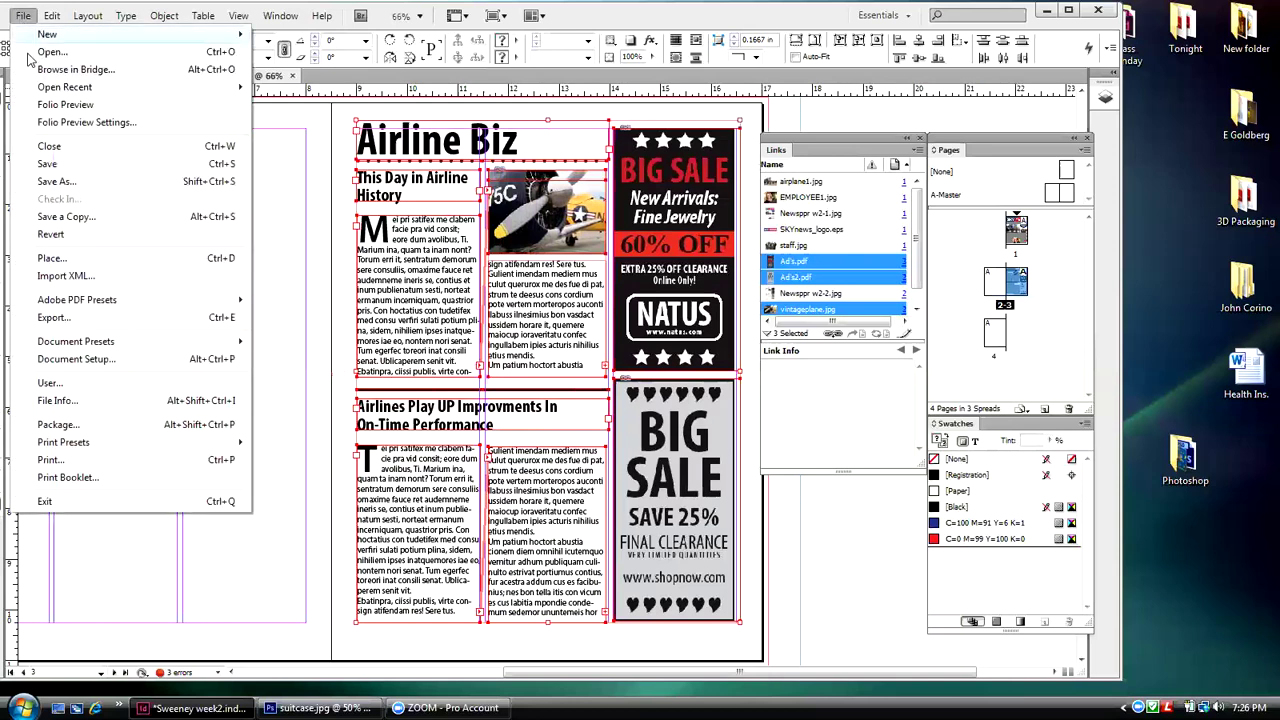
{"action": "left_click", "coordinate": [42, 165]}
{"action": "left_click", "coordinate": [483, 192]}
{"action": "left_click", "coordinate": [483, 192]}
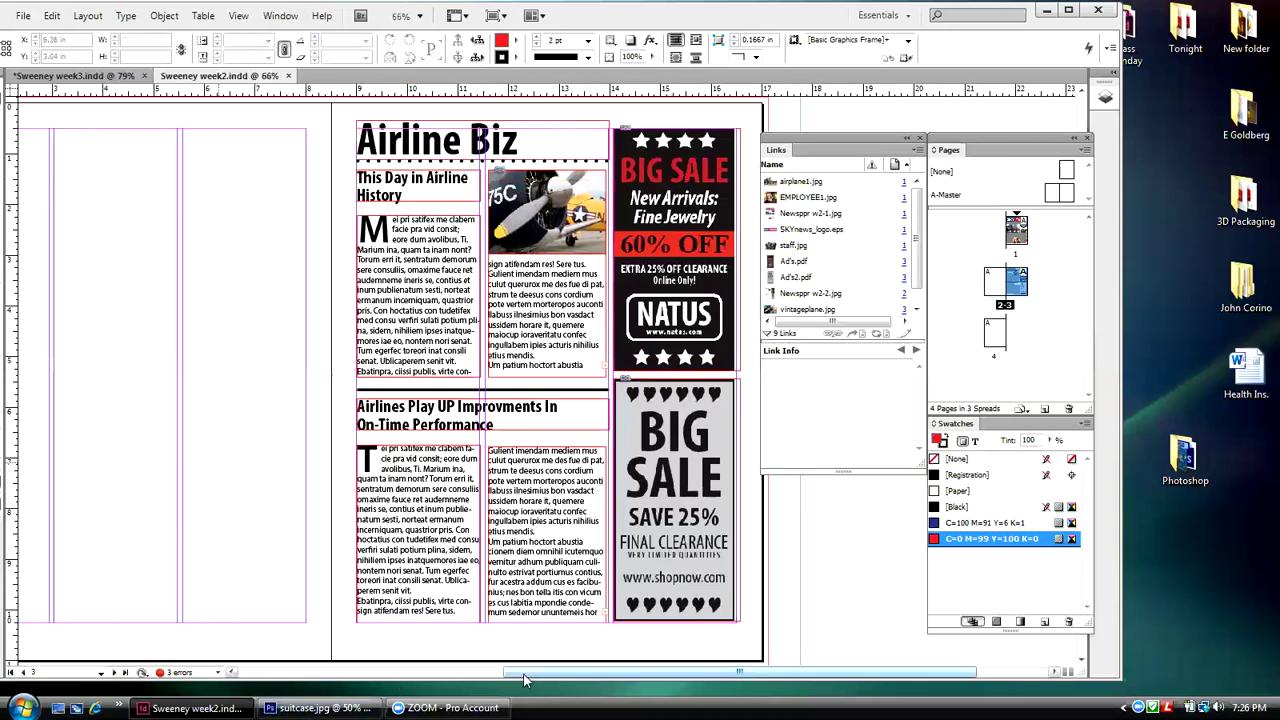
- Go to page 2 and dock the Pages, Swatches and Links panels as collapsed icons below Layers
{"action": "double_click", "coordinate": [992, 283]}
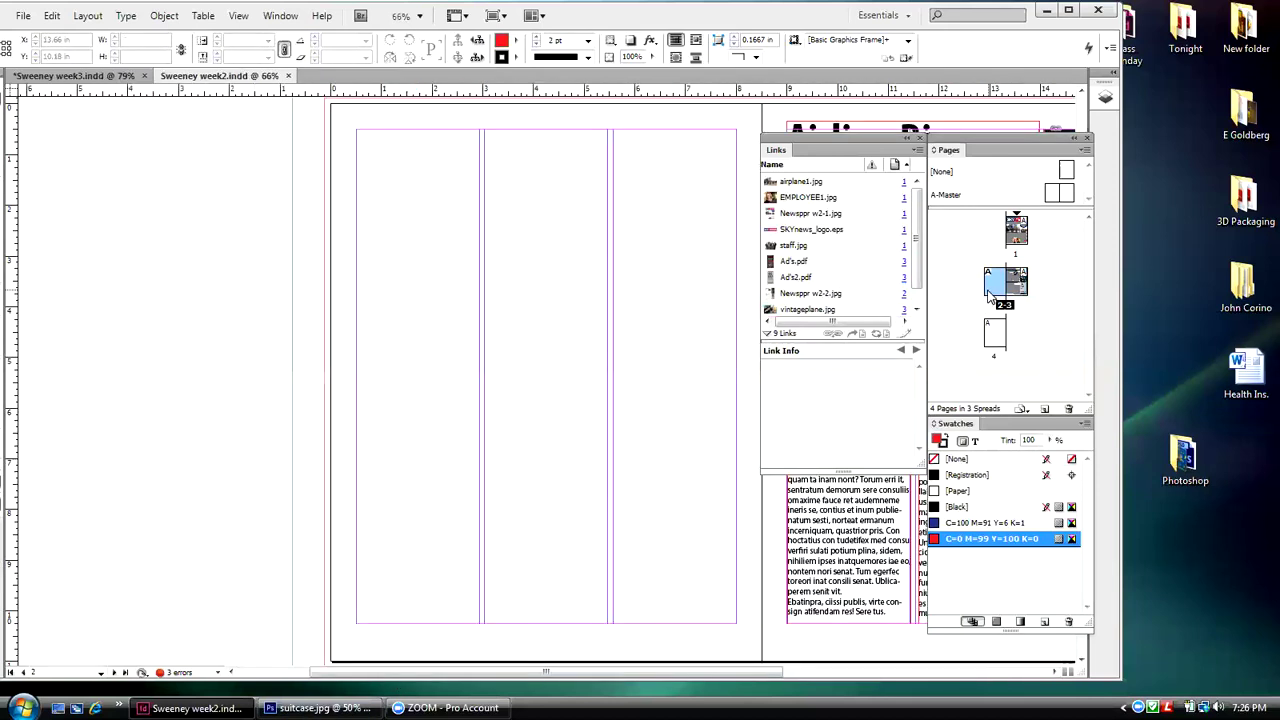
{"action": "left_click_drag", "start_coordinate": [808, 150], "coordinate": [92, 132]}
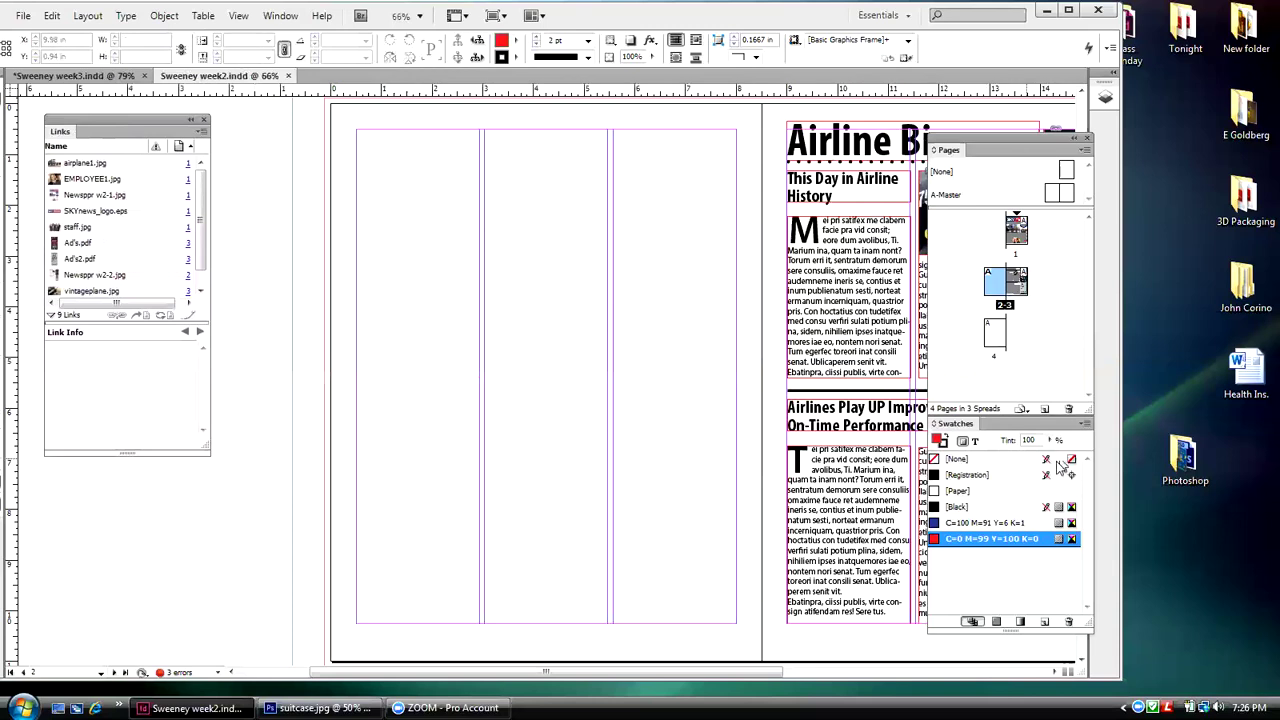
{"action": "left_click", "coordinate": [1110, 96]}
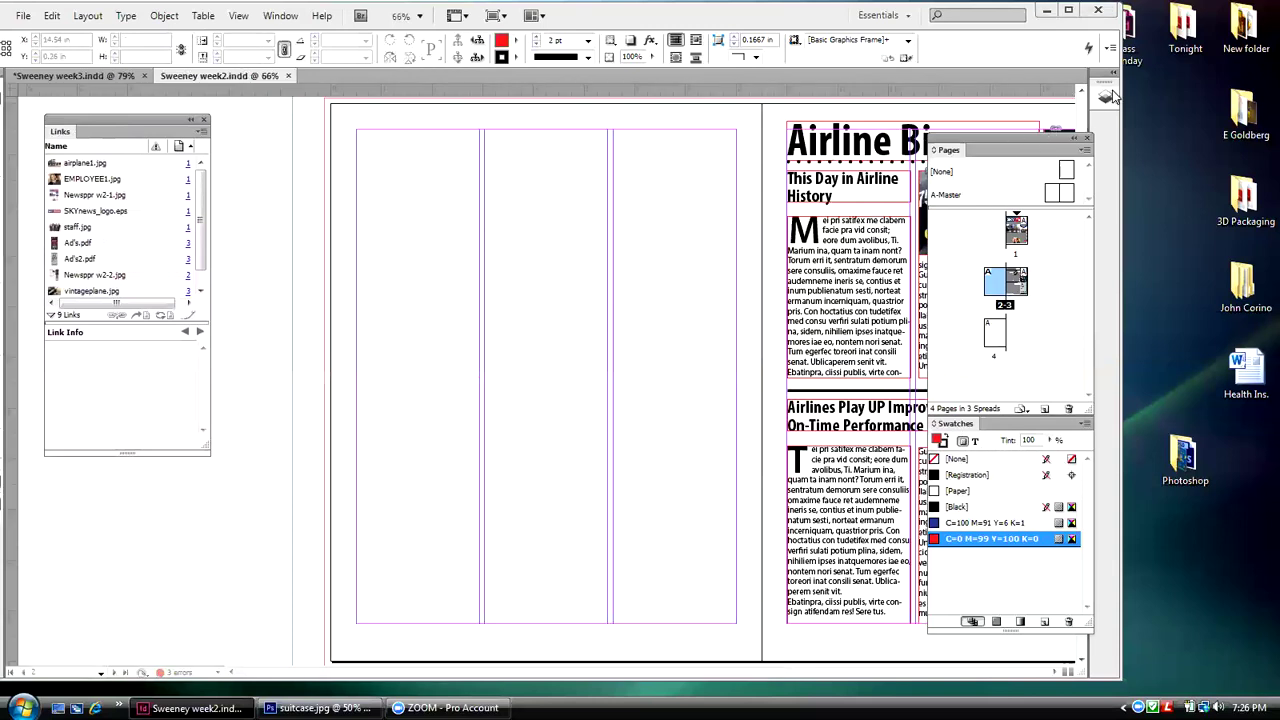
{"action": "left_click", "coordinate": [1075, 138]}
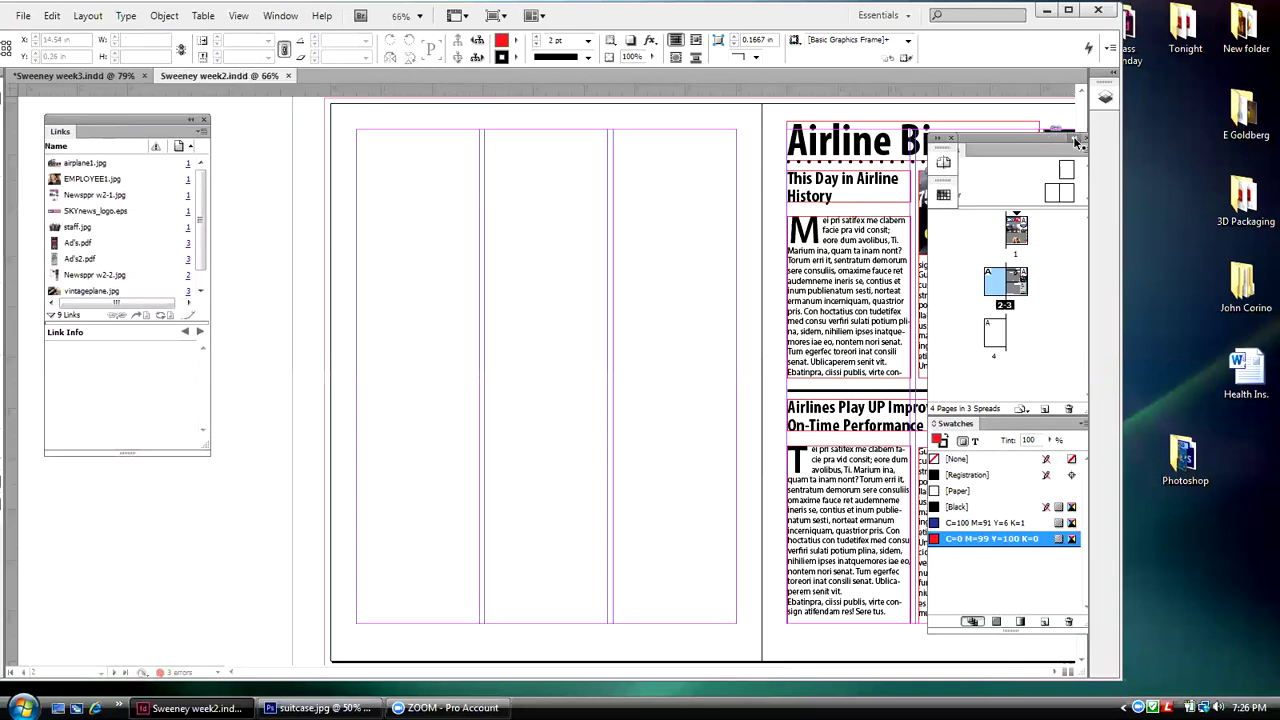
{"action": "left_click_drag", "start_coordinate": [944, 158], "coordinate": [1105, 128]}
{"action": "left_click_drag", "start_coordinate": [948, 150], "coordinate": [1105, 161]}
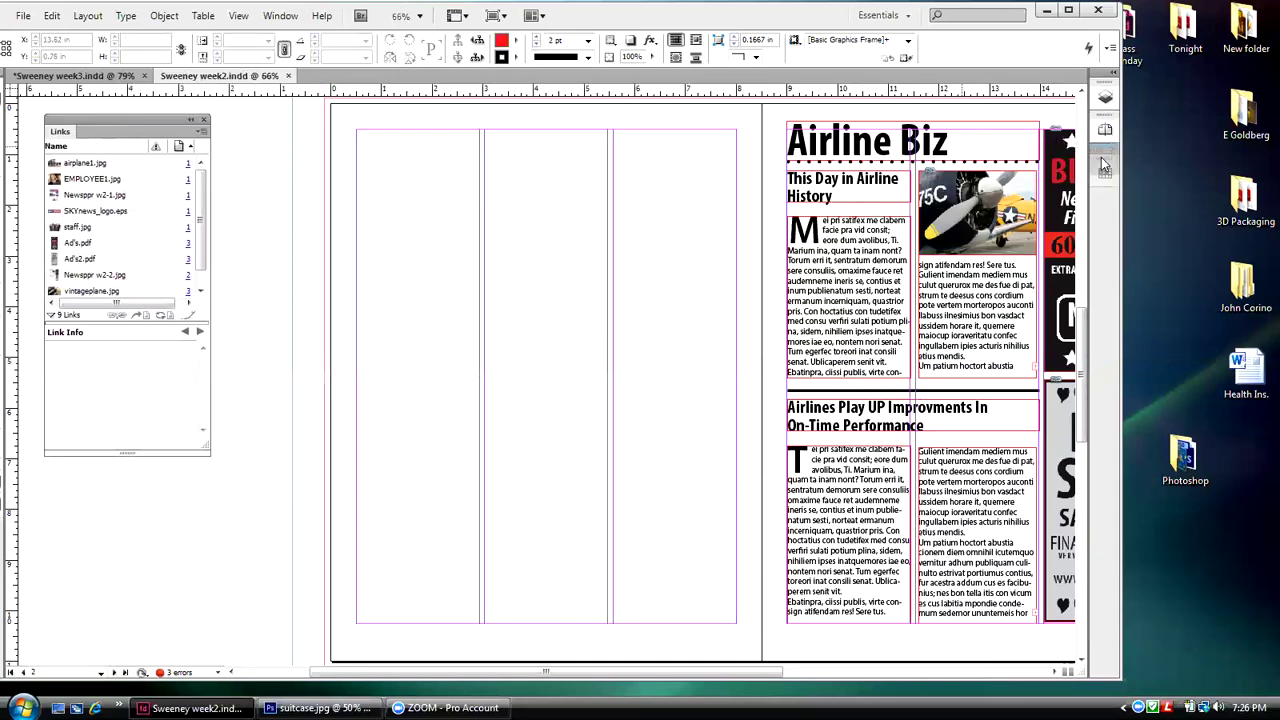
{"action": "left_click", "coordinate": [190, 120]}
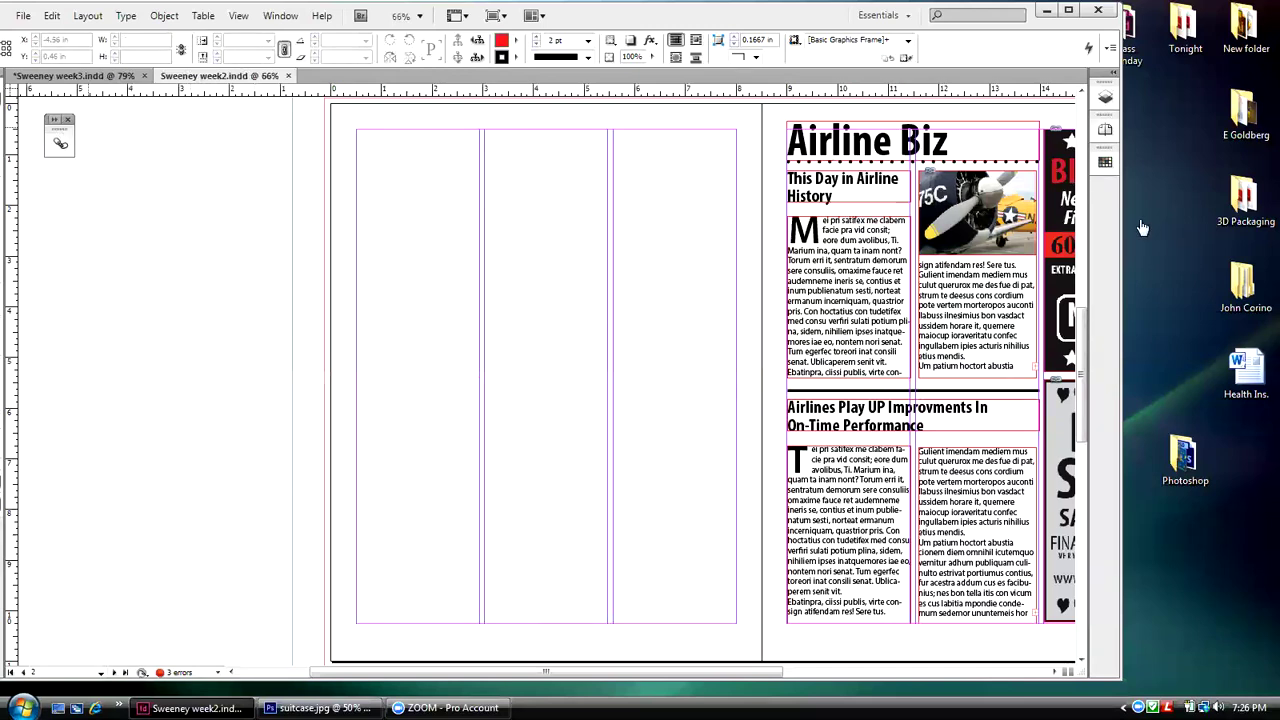
{"action": "left_click_drag", "start_coordinate": [60, 138], "coordinate": [1103, 220]}
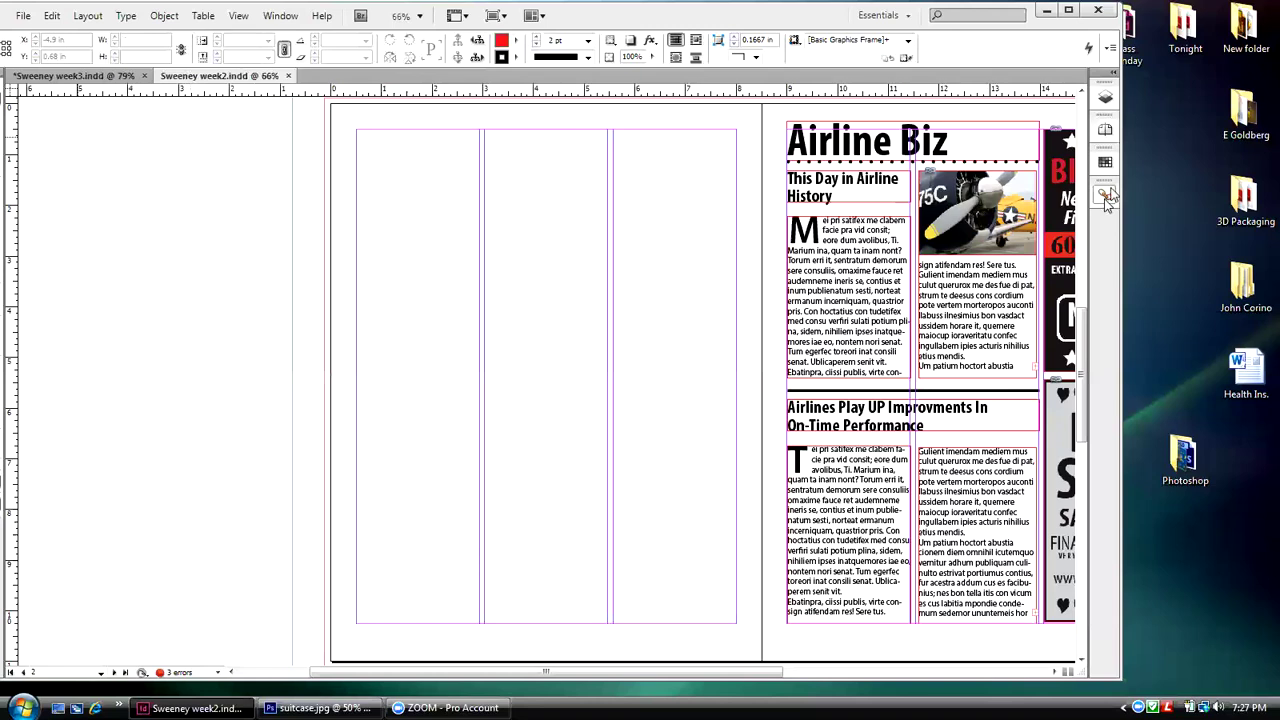
- Show and unlock the Trace layer, and delete the faded Airline Biz tracing image from page 2
{"action": "left_click", "coordinate": [1105, 98]}
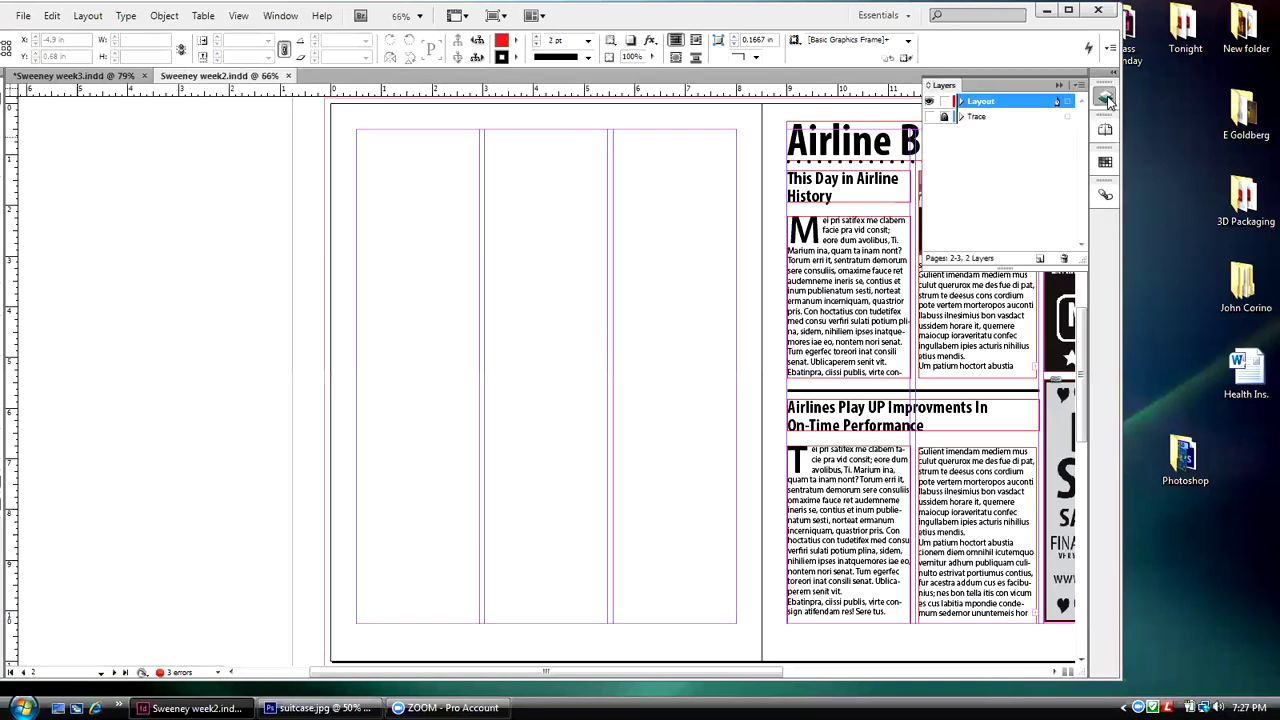
{"action": "left_click", "coordinate": [929, 117]}
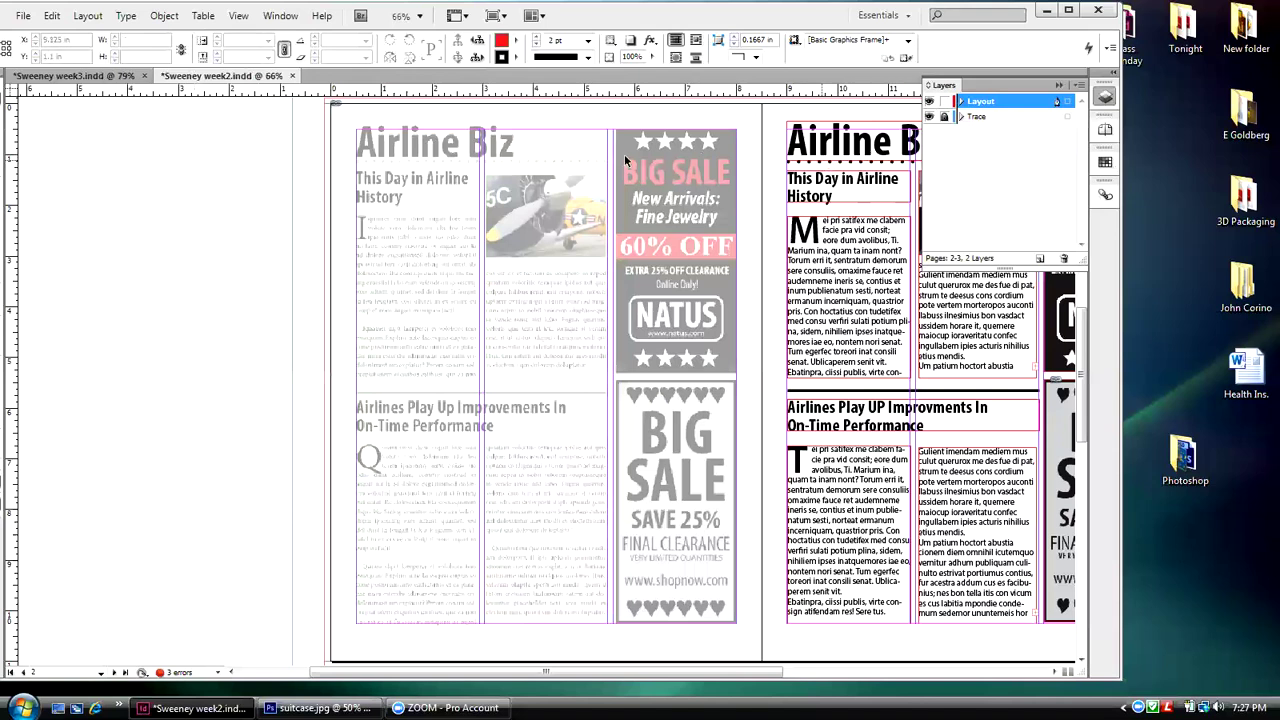
{"action": "left_click", "coordinate": [944, 118]}
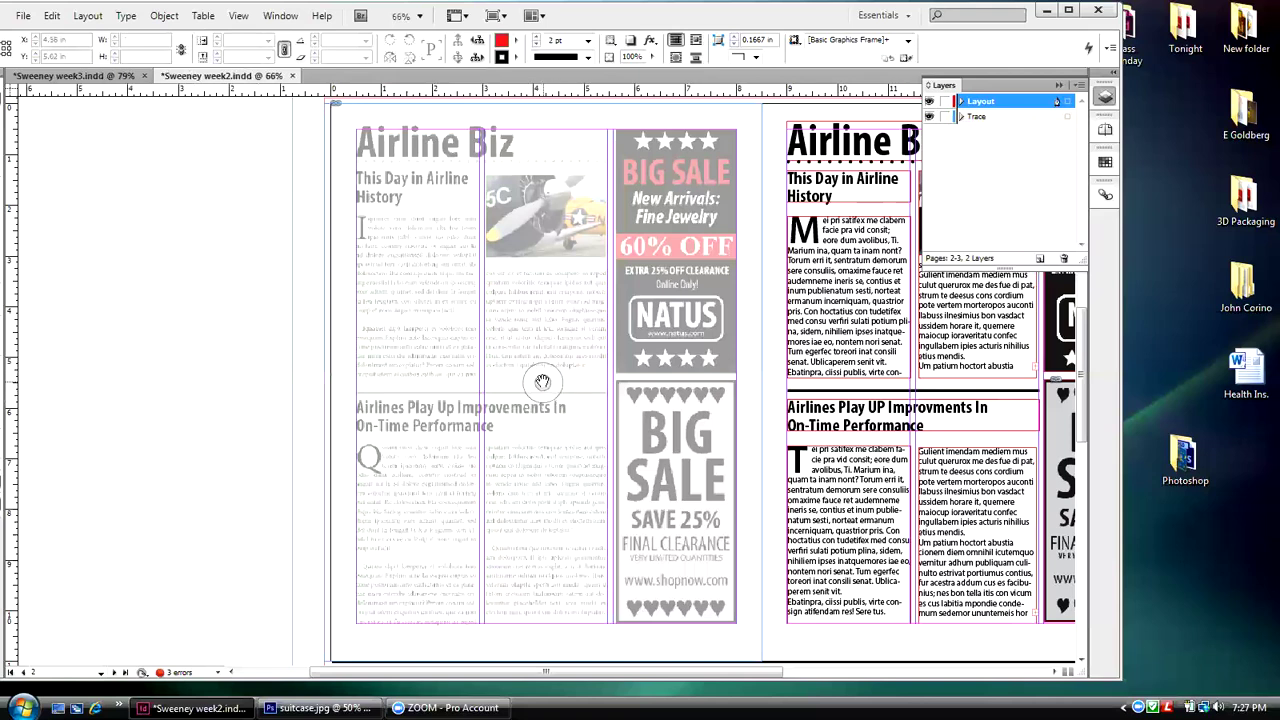
{"action": "left_click", "coordinate": [541, 384]}
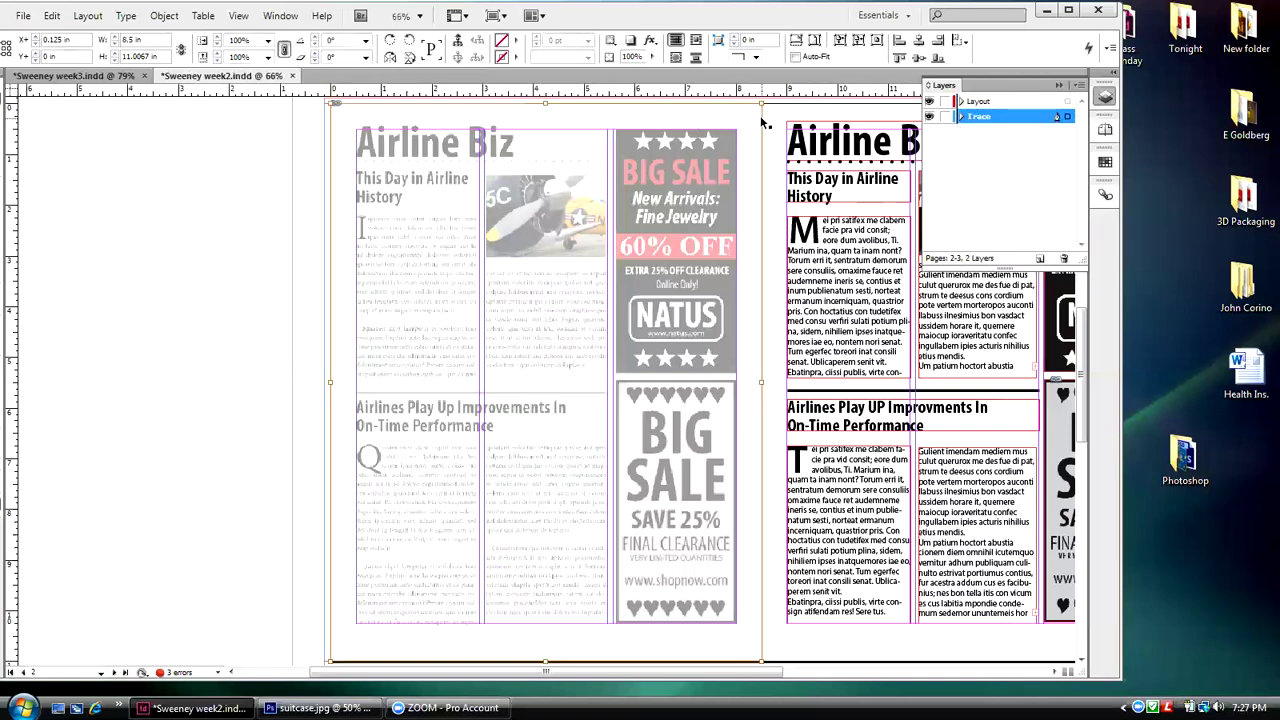
{"action": "key", "text": "Delete"}
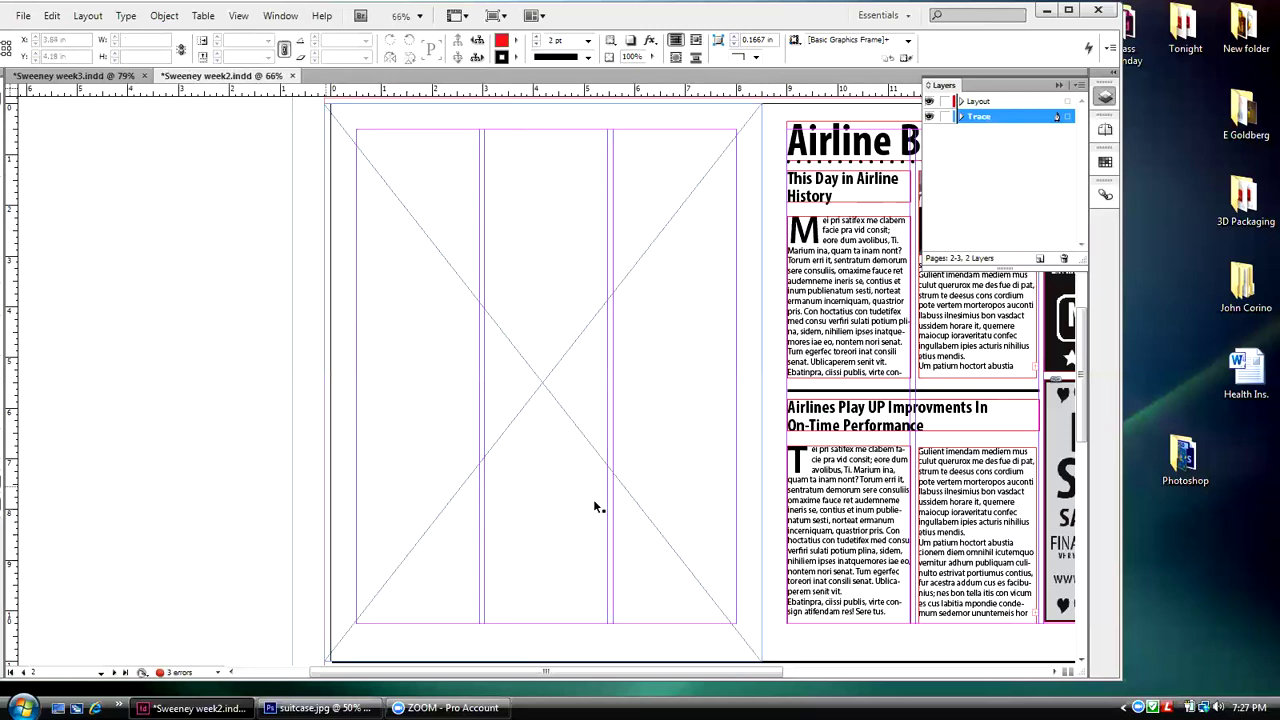
- Place the Newsppr w3-4 image from the 3 Assignment 3 folder into the empty Trace layer frame on page 2
{"action": "left_click", "coordinate": [546, 310]}
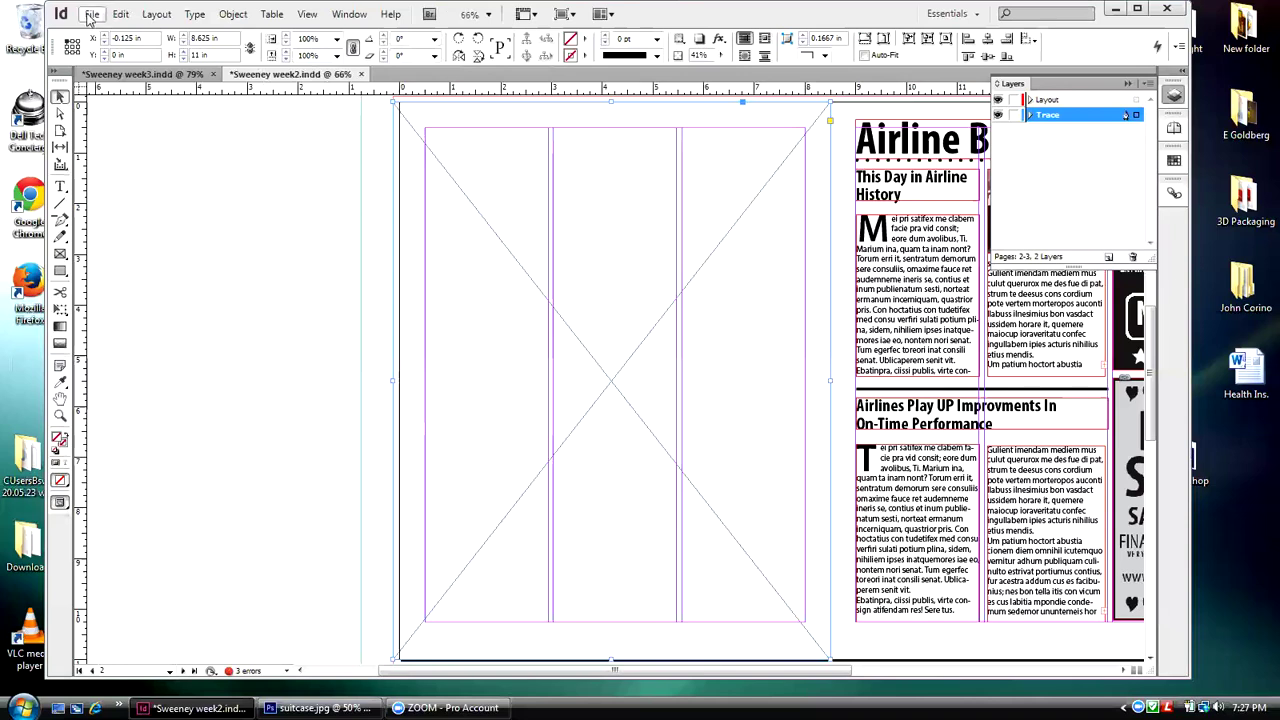
{"action": "left_click", "coordinate": [91, 14]}
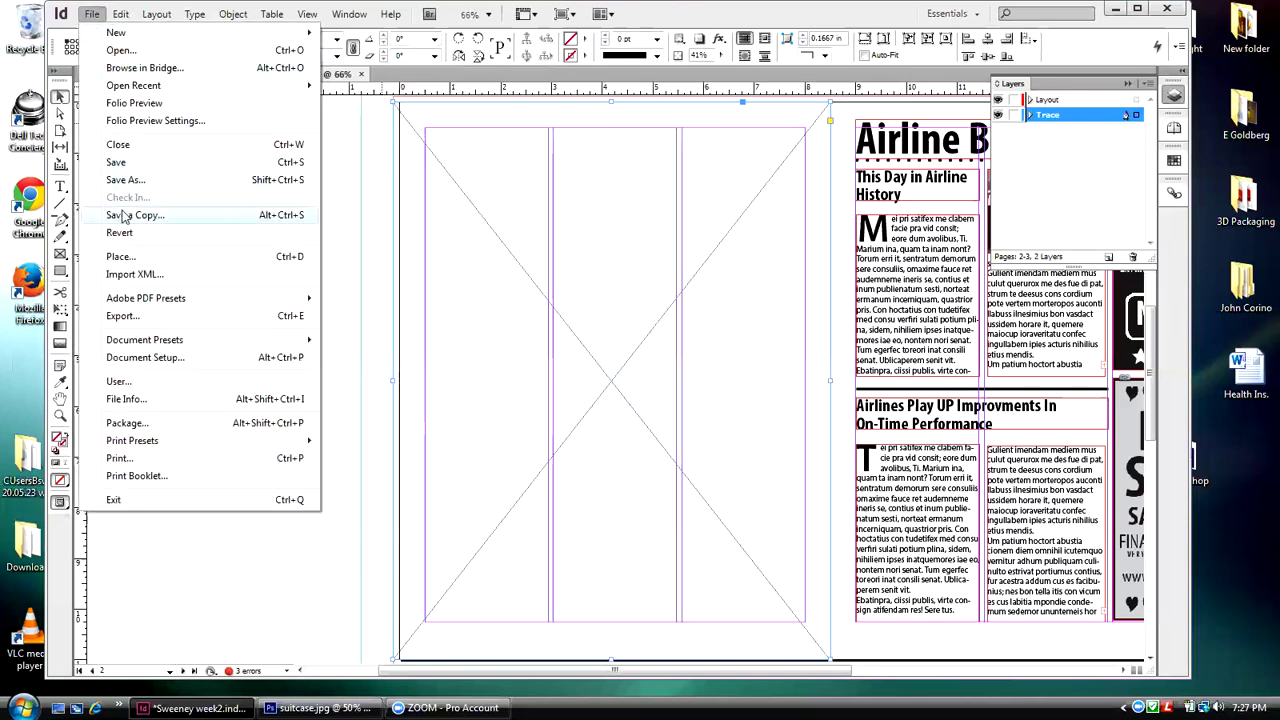
{"action": "left_click", "coordinate": [126, 256]}
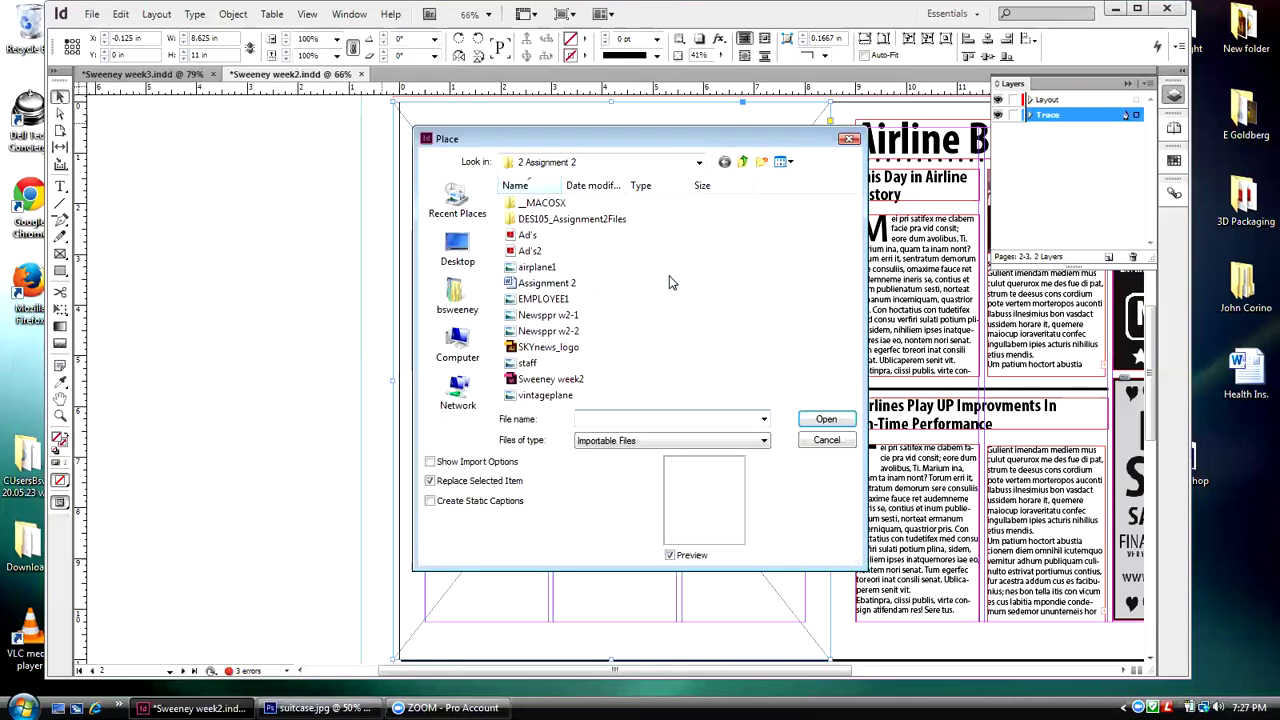
{"action": "left_click", "coordinate": [742, 162]}
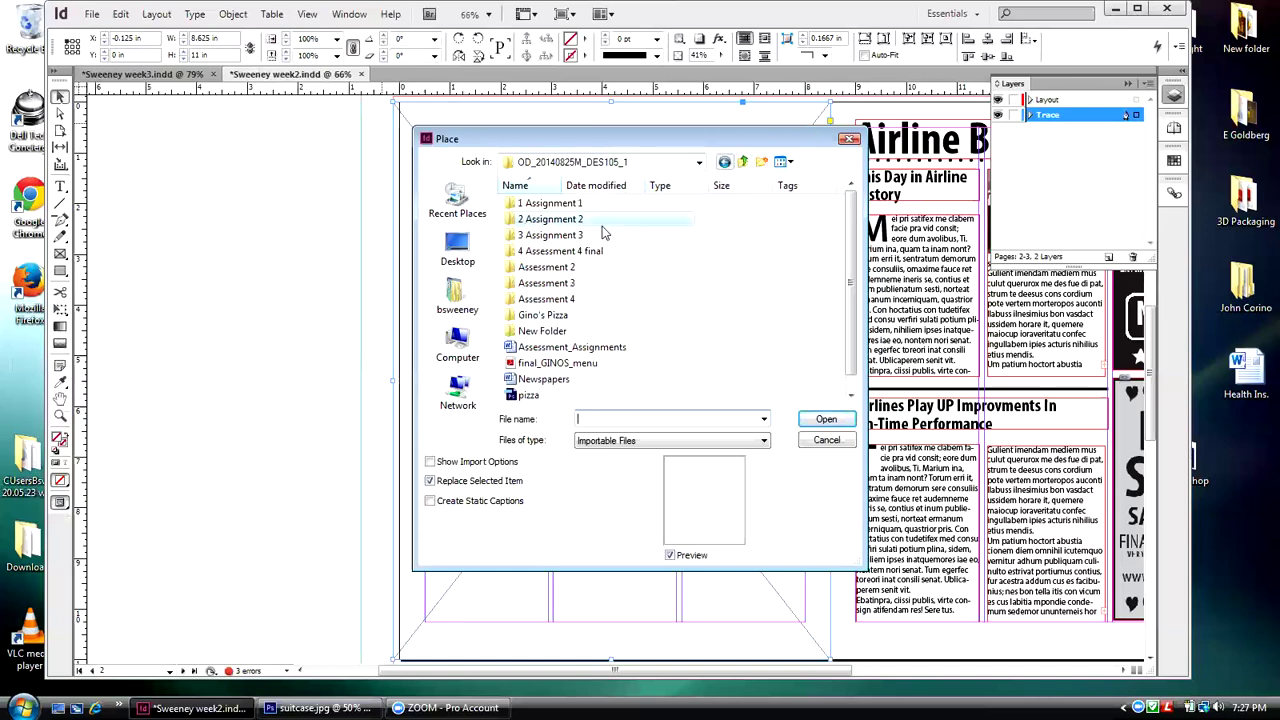
{"action": "double_click", "coordinate": [552, 236]}
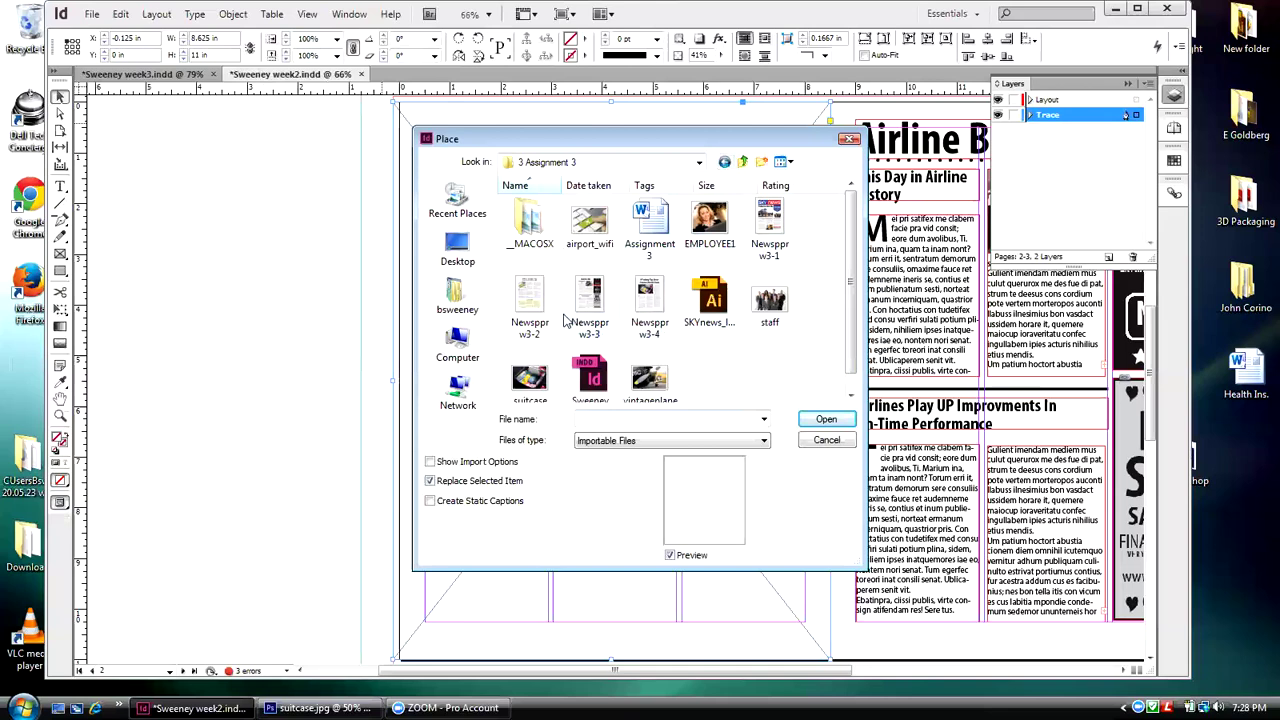
{"action": "left_click", "coordinate": [655, 303]}
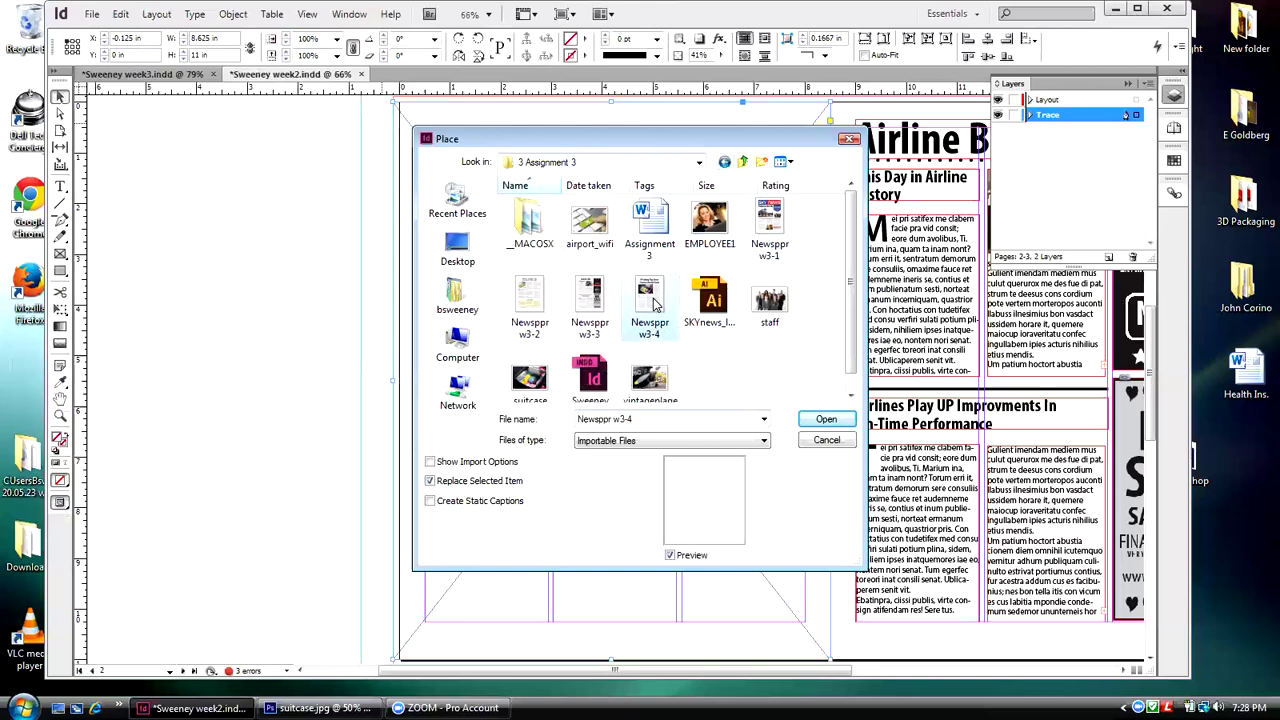
{"action": "left_click", "coordinate": [818, 421]}
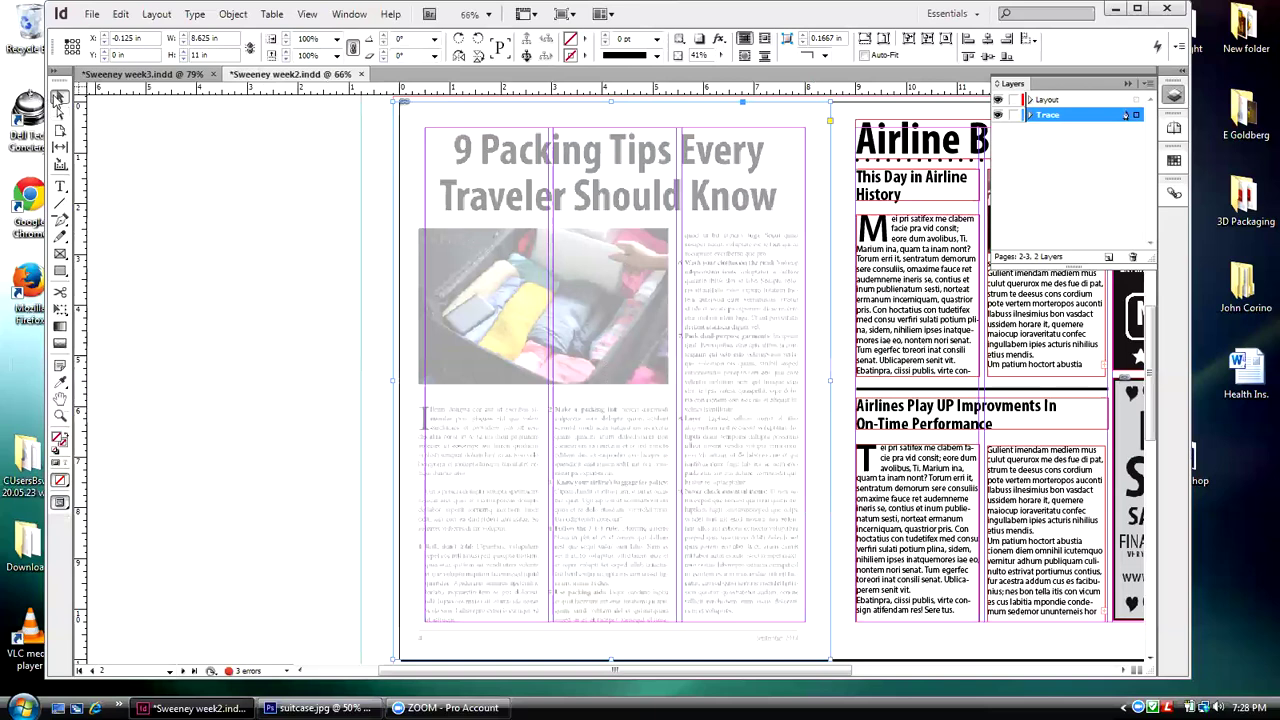
- Compare page 2 with the Sweeney week3 document, and delete the placed packing tips image from its frame
{"action": "left_click", "coordinate": [277, 183]}
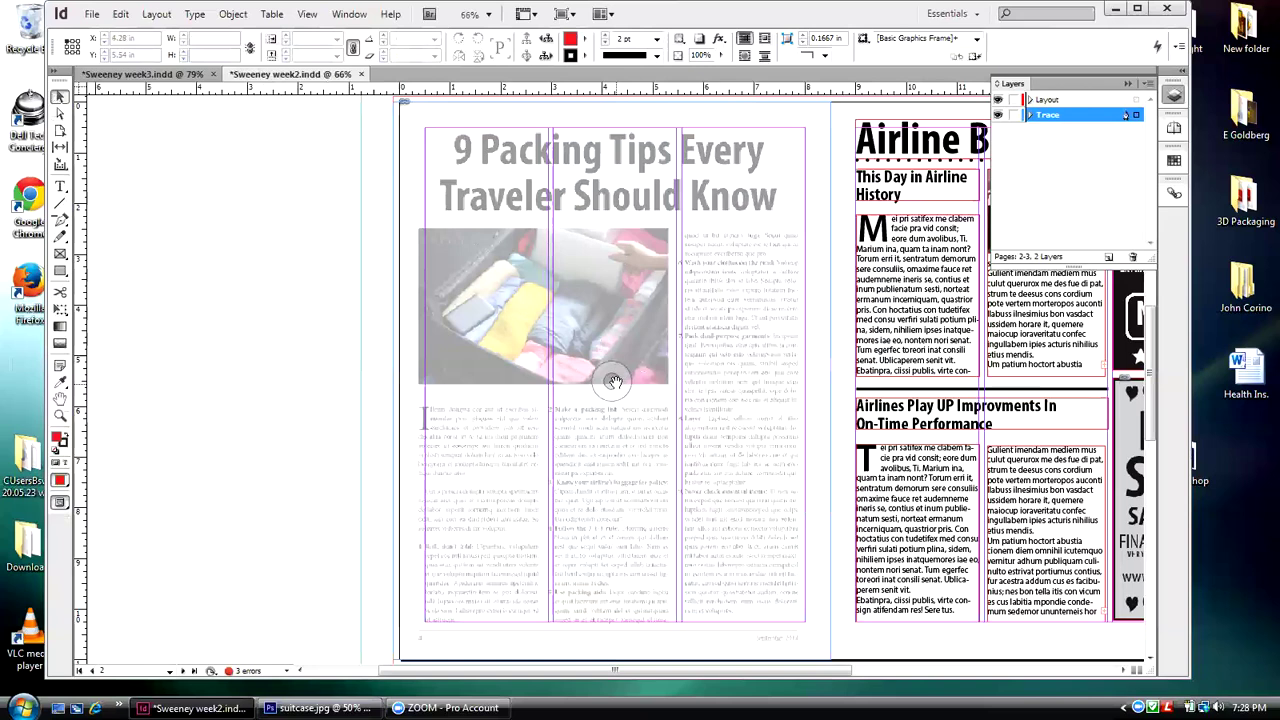
{"action": "left_click", "coordinate": [614, 381]}
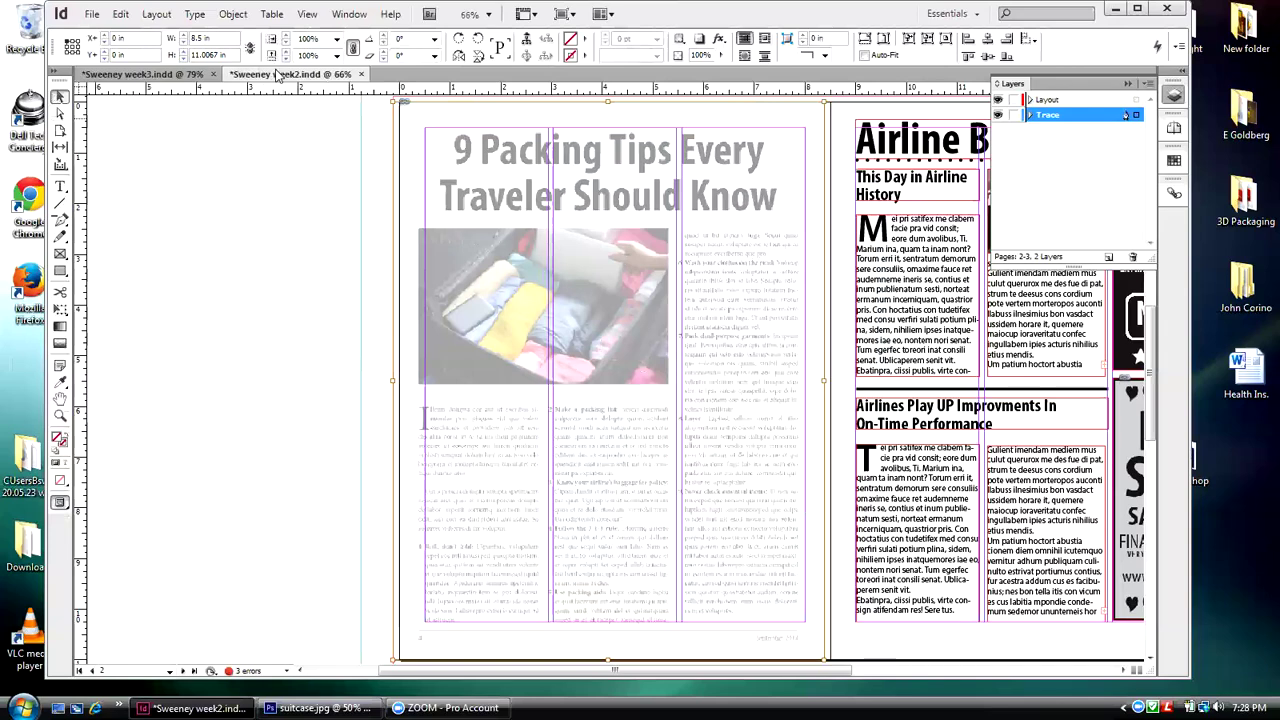
{"action": "left_click", "coordinate": [200, 75]}
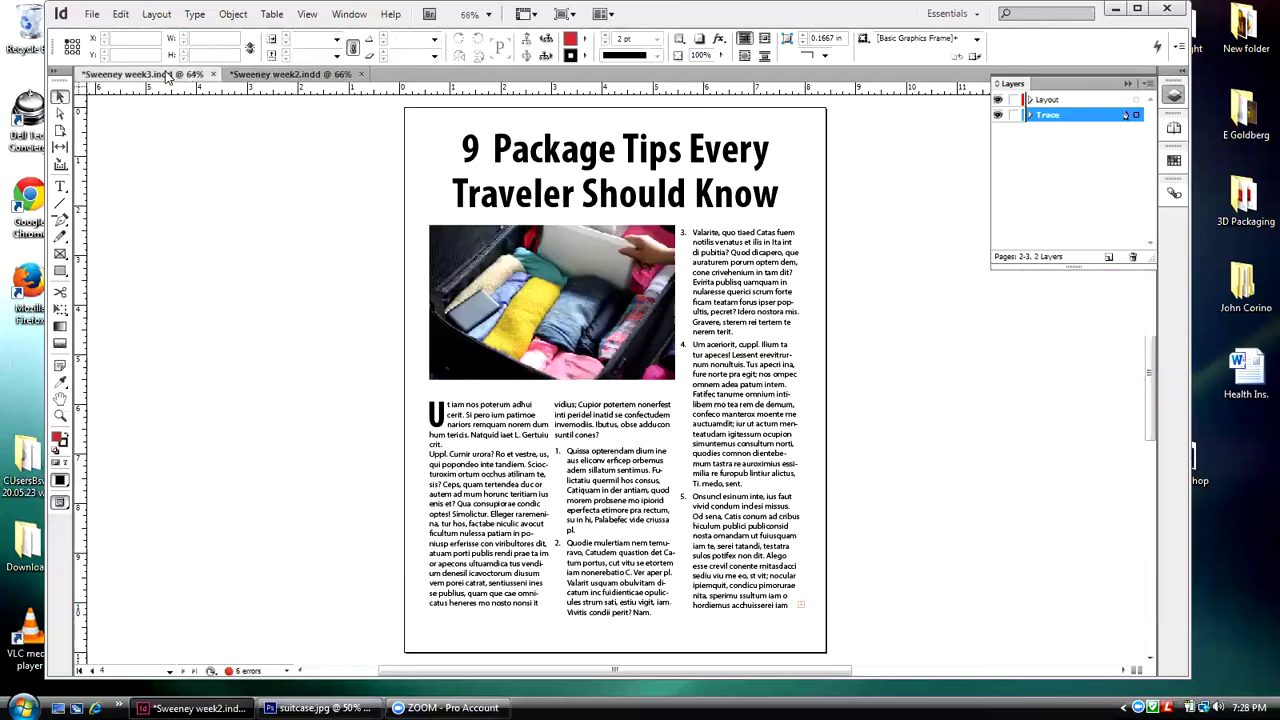
{"action": "left_click", "coordinate": [258, 73]}
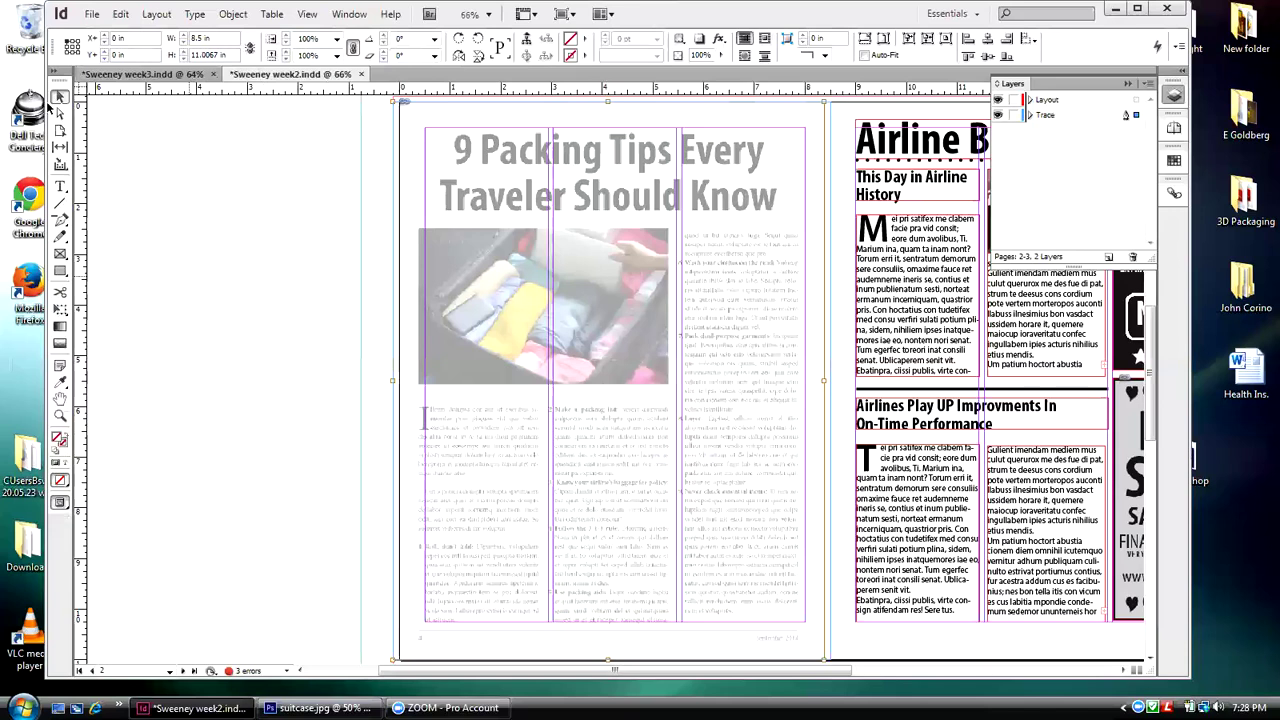
{"action": "left_click", "coordinate": [183, 143]}
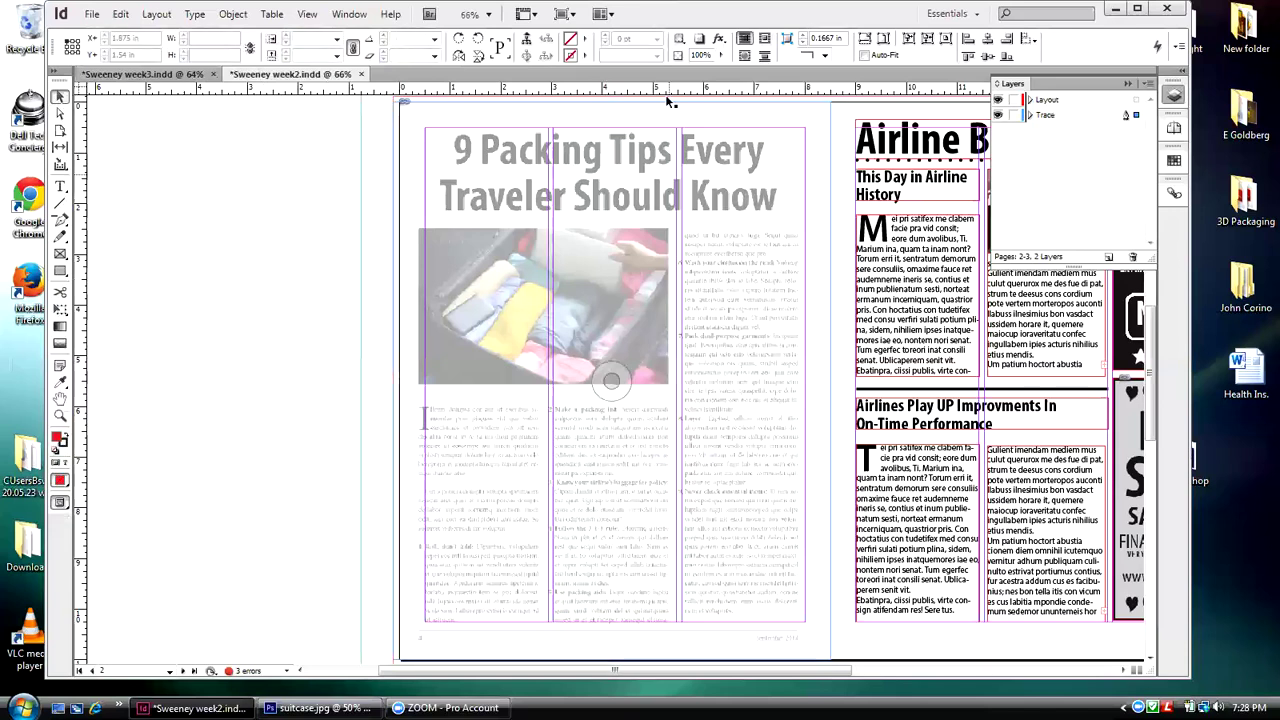
{"action": "left_click", "coordinate": [610, 385]}
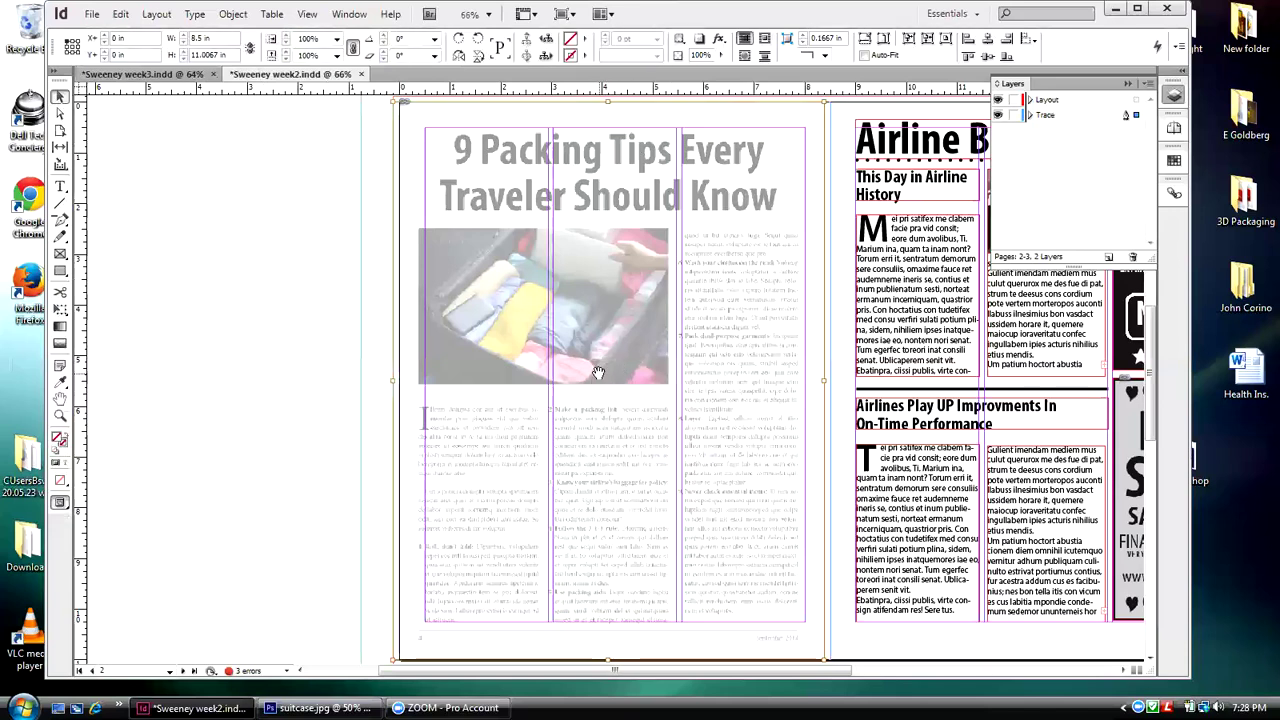
{"action": "key", "text": "Delete"}
{"action": "left_click", "coordinate": [94, 14]}
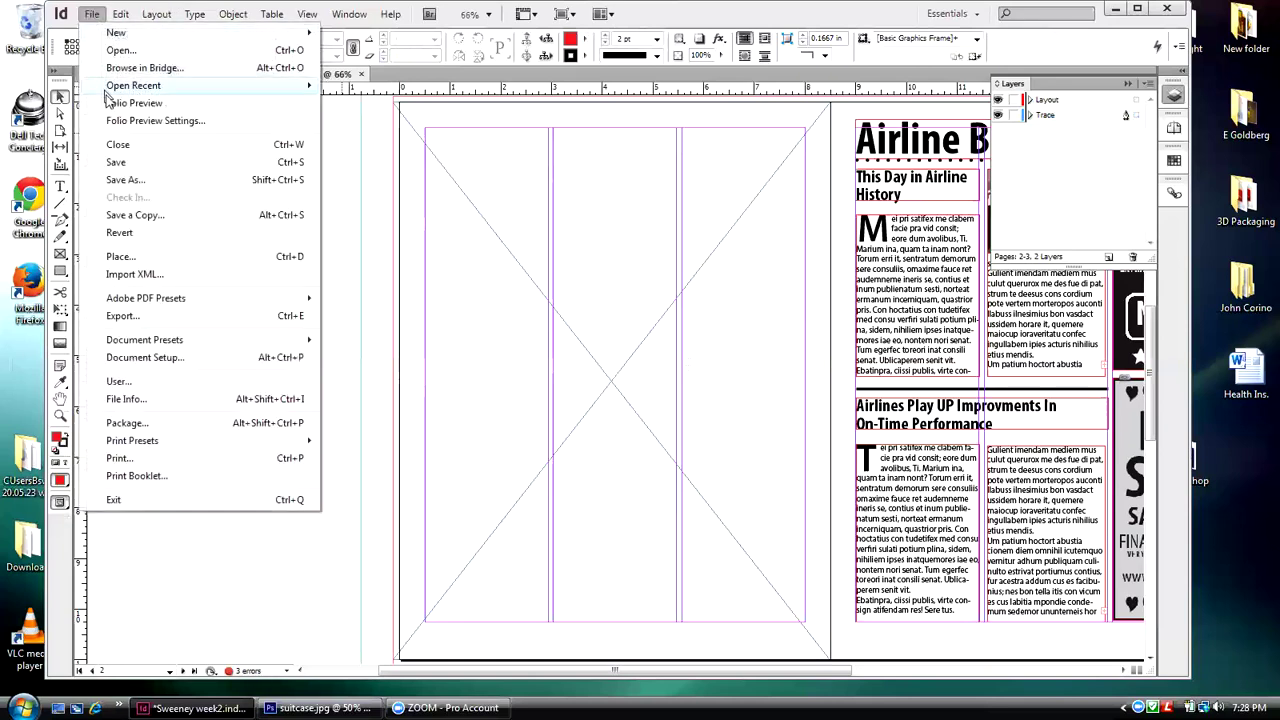
{"action": "left_click", "coordinate": [119, 257]}
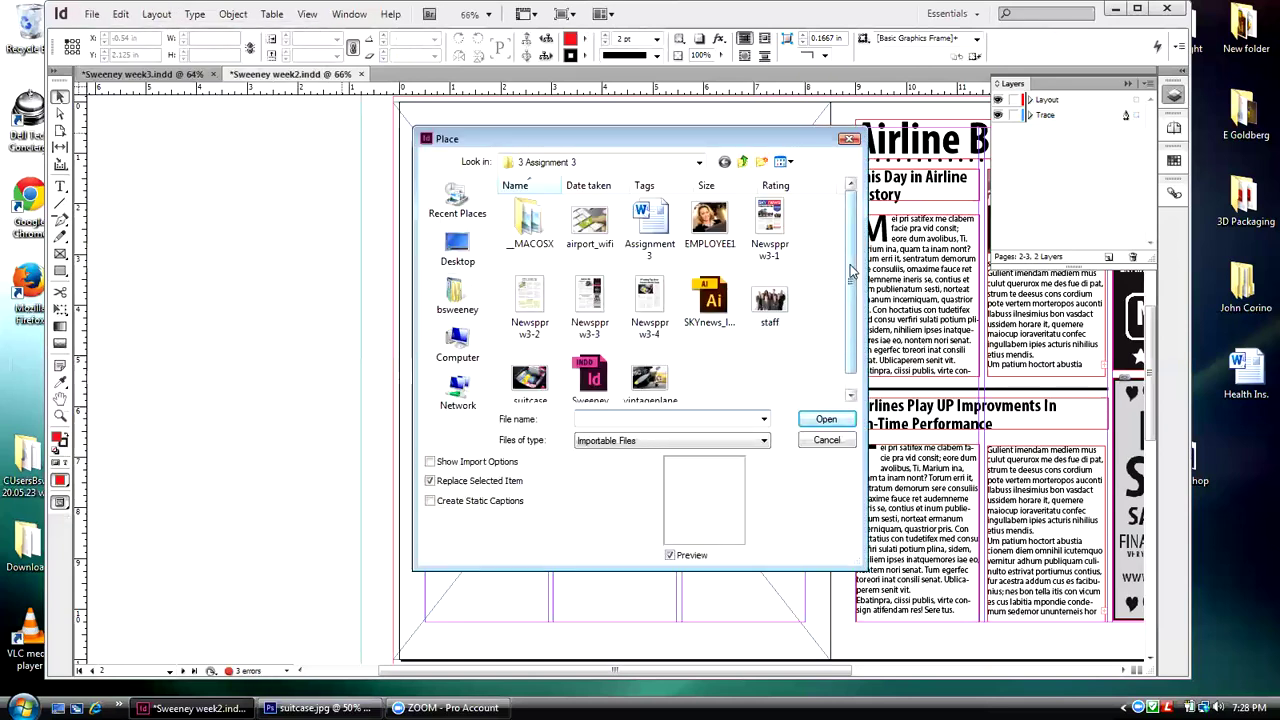
{"action": "scroll", "coordinate": [852, 270], "scroll_direction": "down", "scroll_amount": 1}
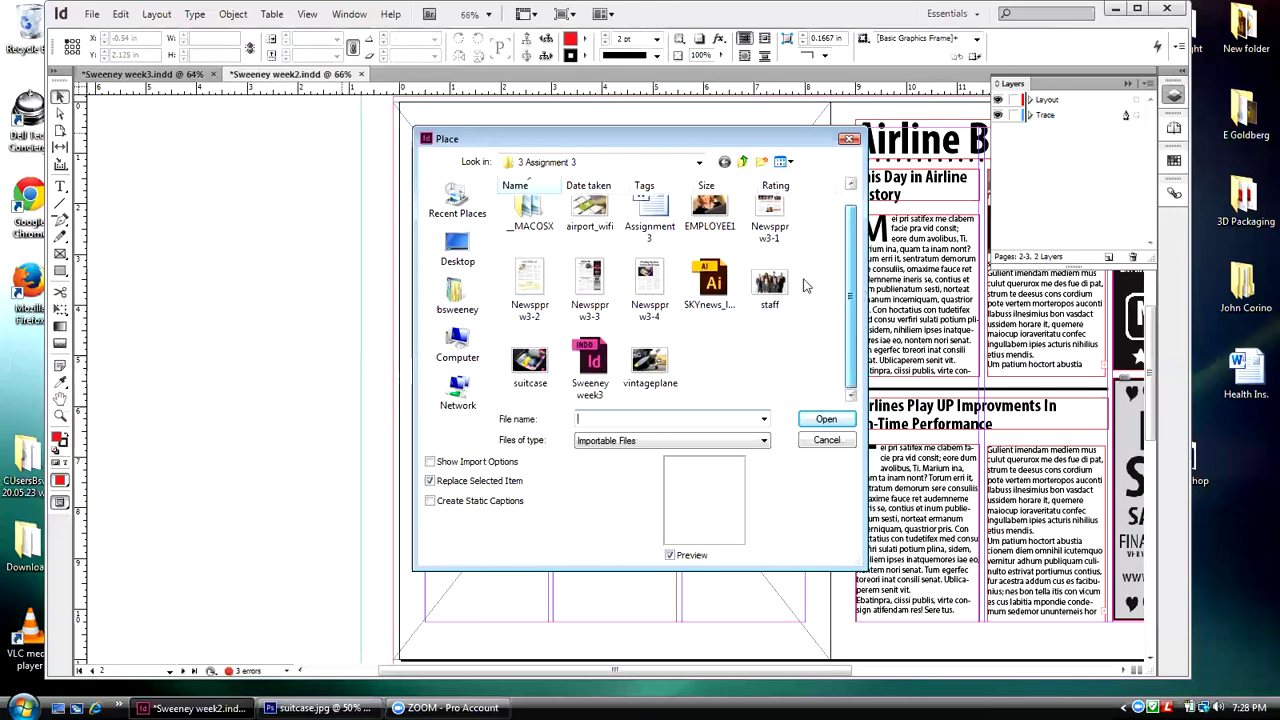
{"action": "left_click", "coordinate": [530, 285]}
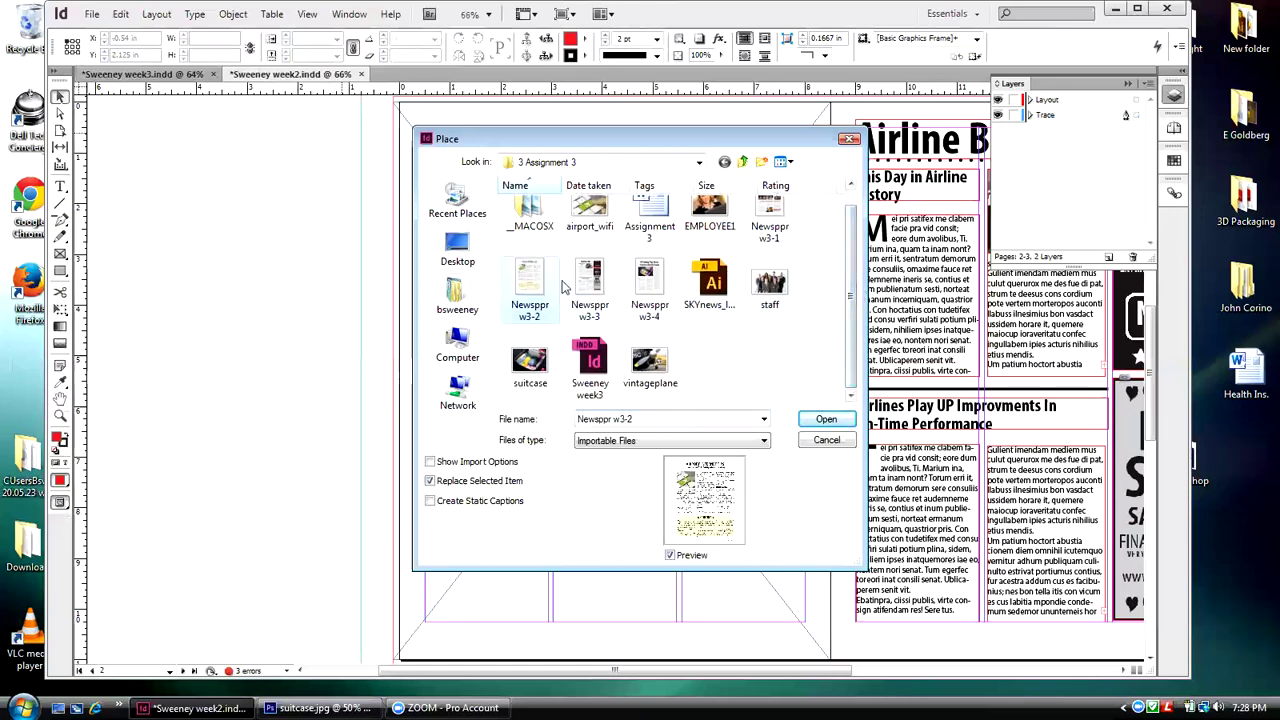
{"action": "left_click", "coordinate": [815, 421]}
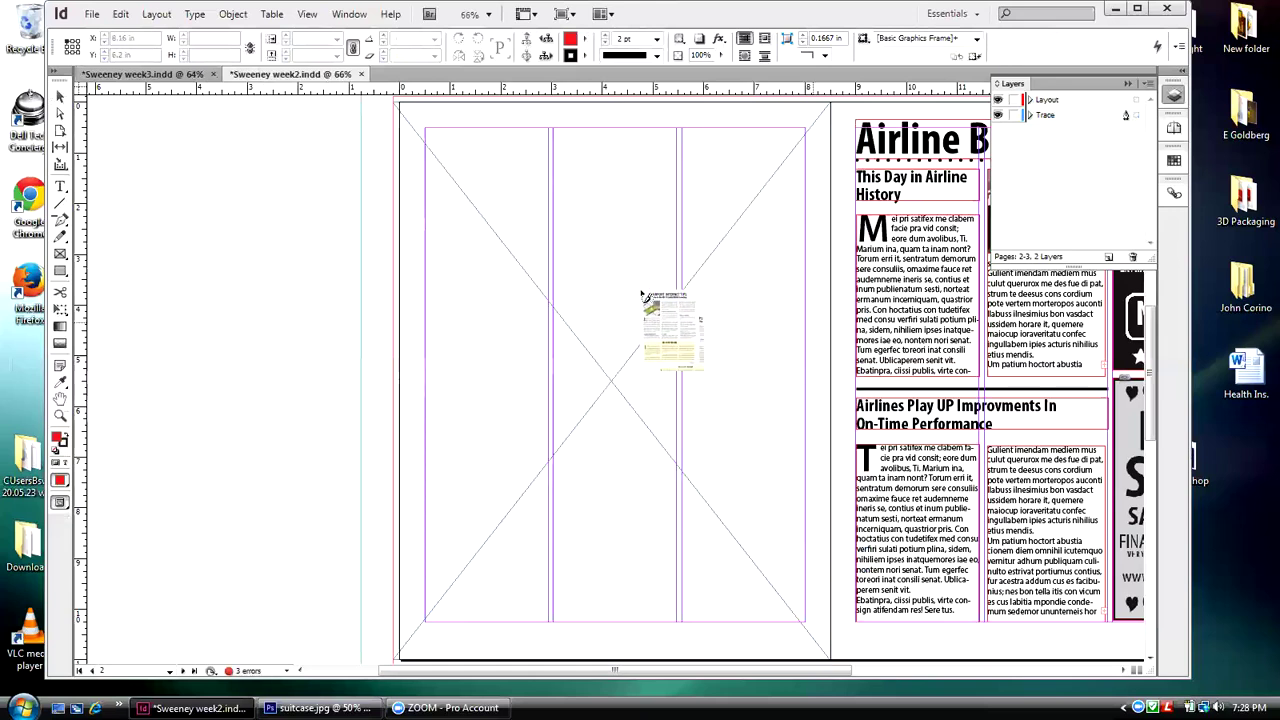
{"action": "left_click", "coordinate": [59, 96]}
- Place the Newsppr w3-2 image into the empty Trace layer frame on page 2
{"action": "left_click", "coordinate": [436, 131]}
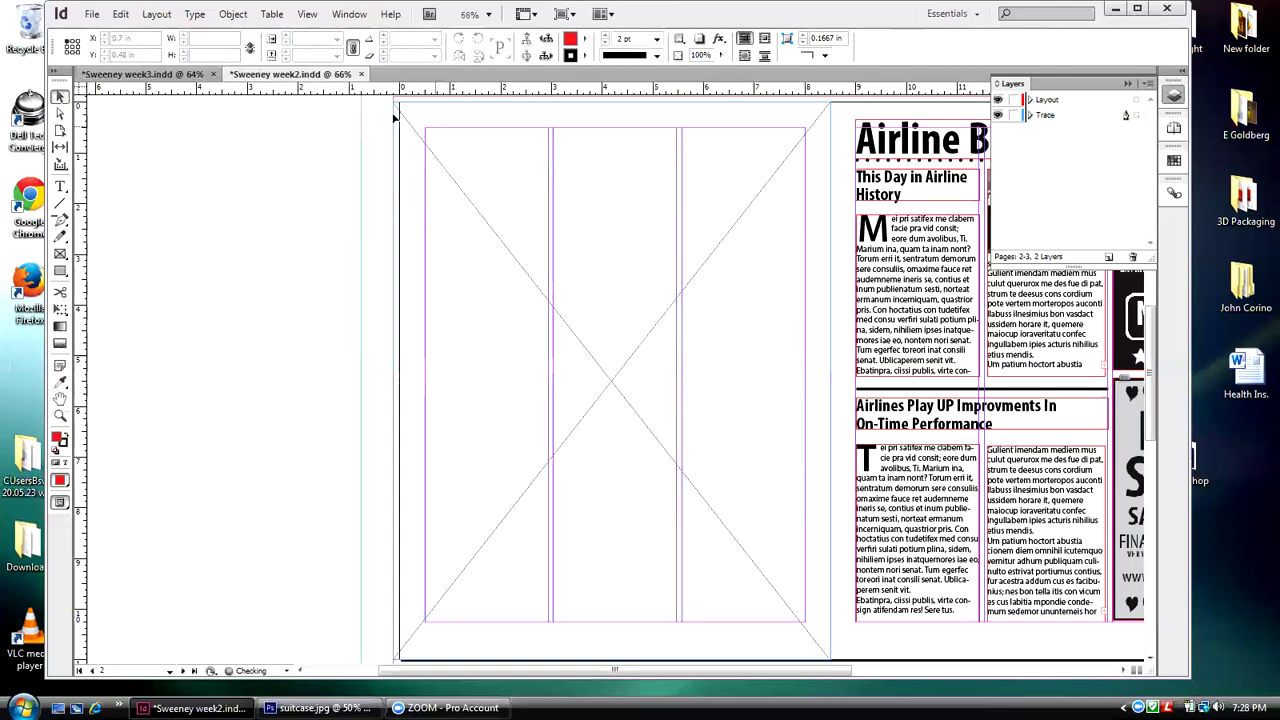
{"action": "left_click", "coordinate": [91, 14]}
{"action": "left_click", "coordinate": [118, 257]}
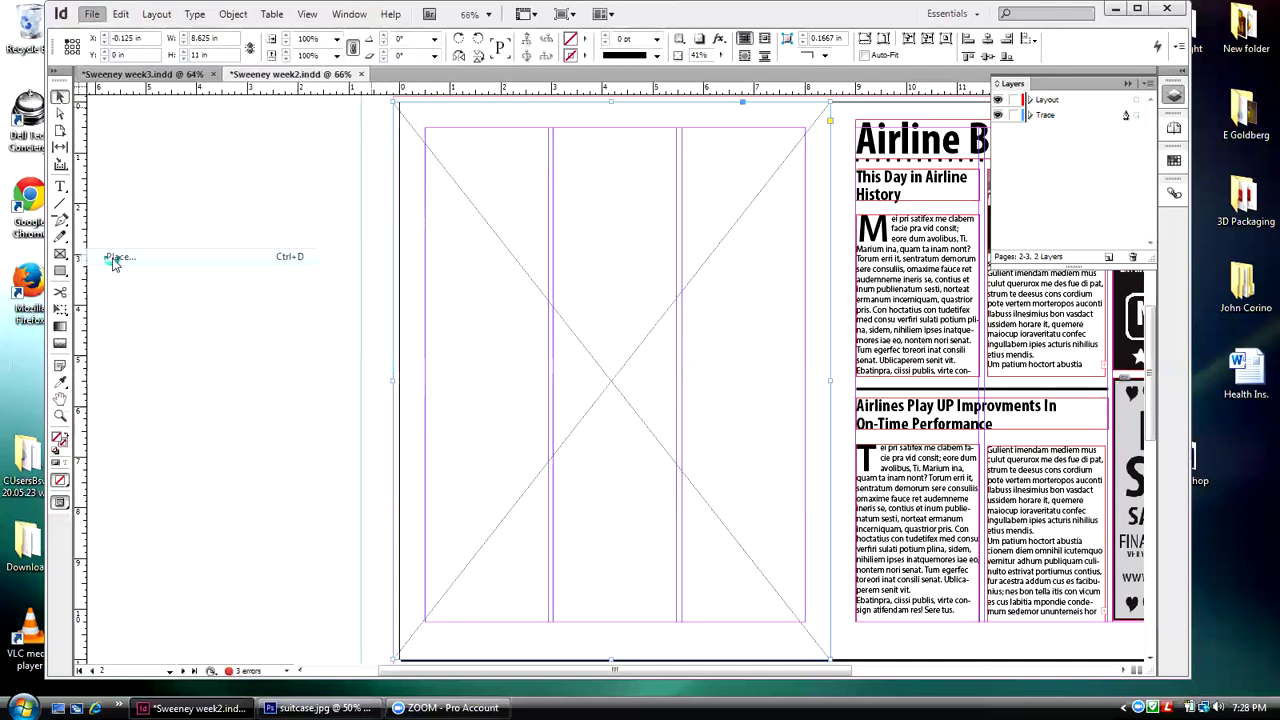
{"action": "left_click", "coordinate": [531, 303]}
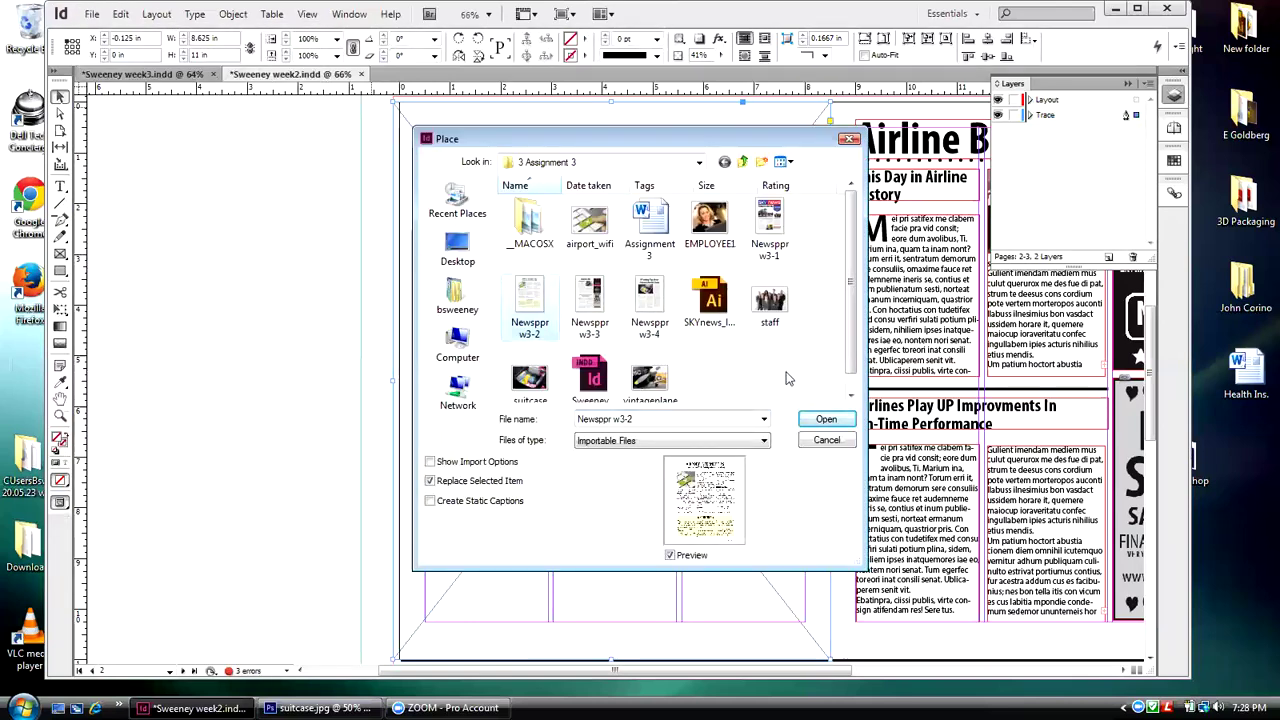
{"action": "left_click", "coordinate": [825, 421]}
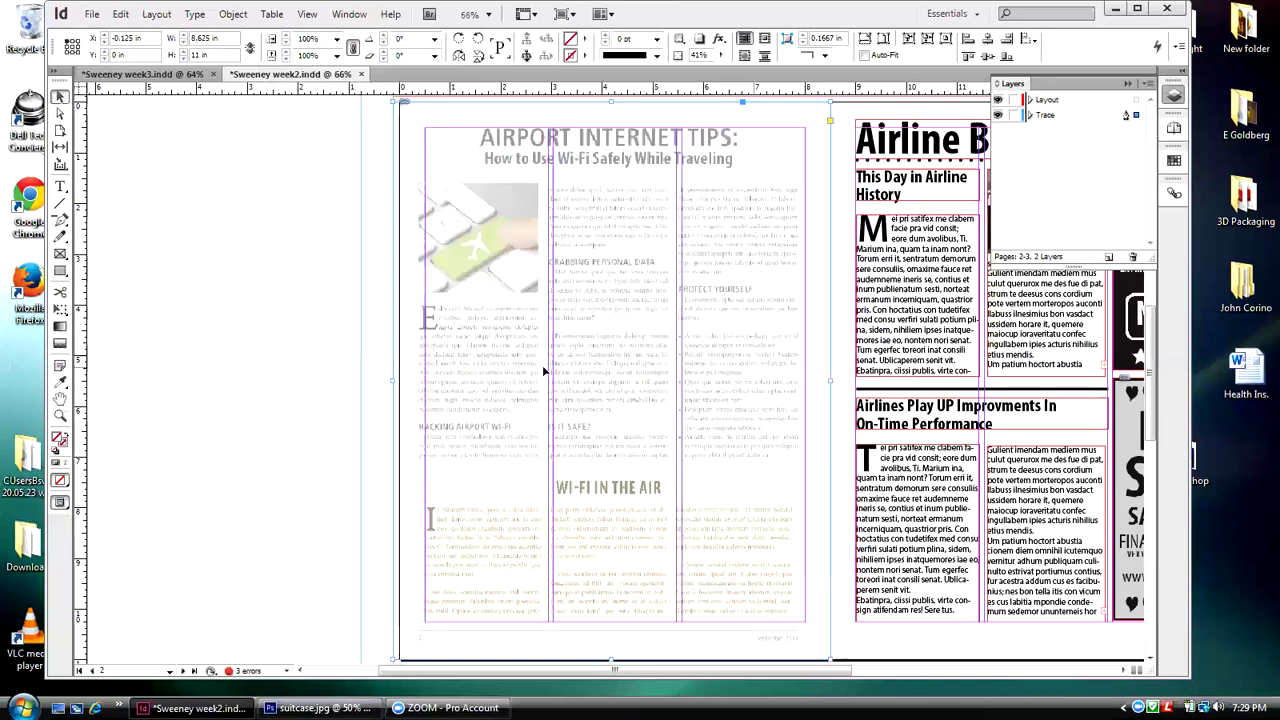
- Nudge the Airport Internet Tips image horizontally inside its frame to an X position of 0.1111 in, and check the Trace layer's visibility
{"action": "left_click", "coordinate": [614, 361]}
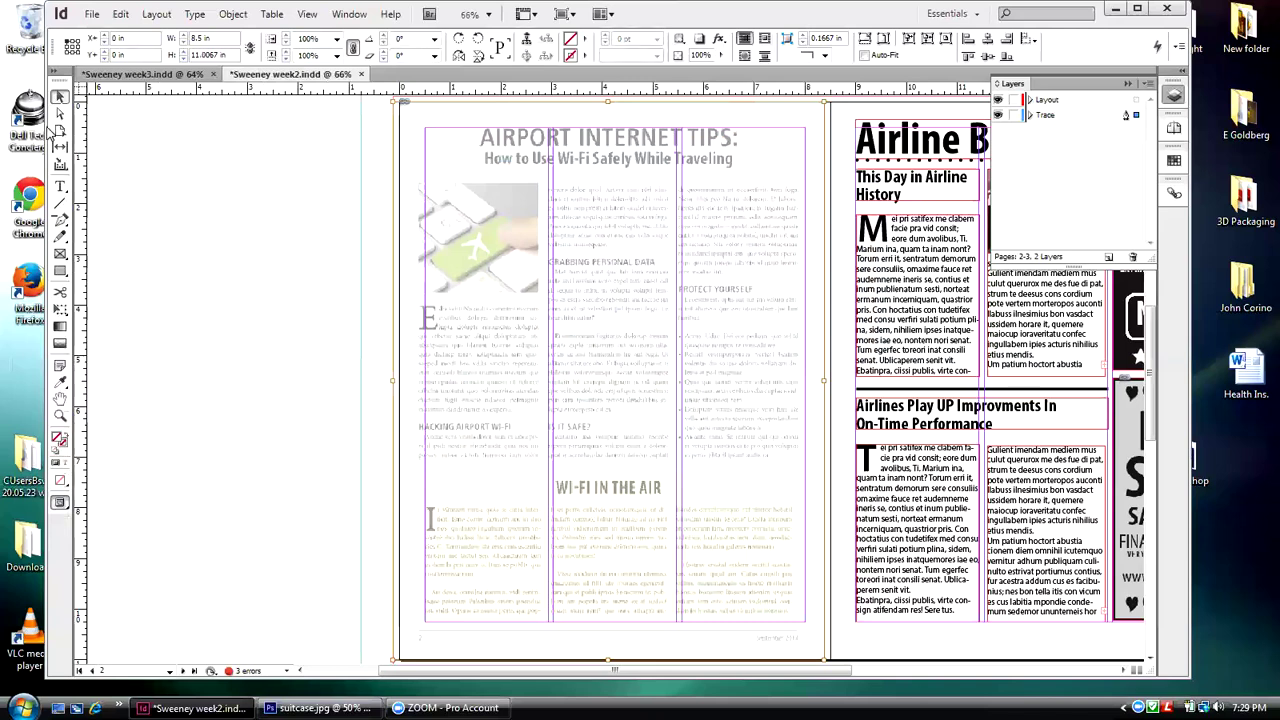
{"action": "key", "text": "Right"}
{"action": "key", "text": "Right"}
{"action": "key", "text": "Right"}
{"action": "key", "text": "Right"}
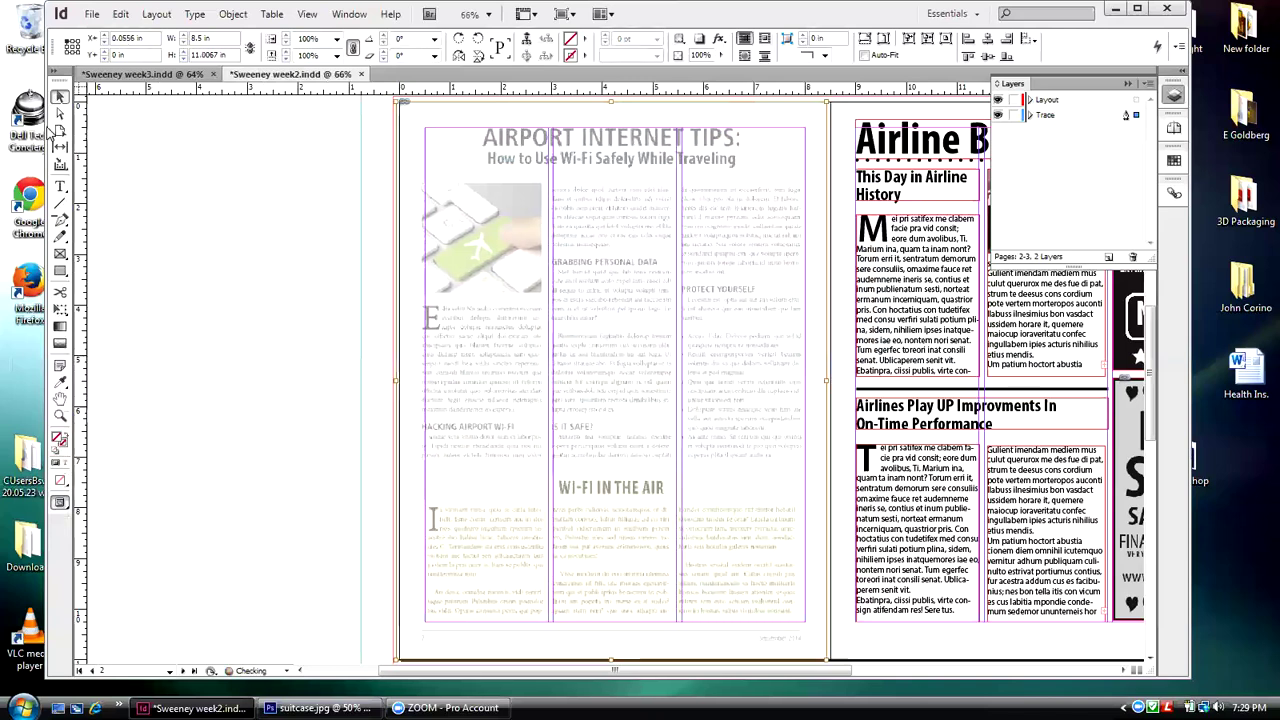
{"action": "key", "text": "Right"}
{"action": "key", "text": "Right"}
{"action": "key", "text": "Right"}
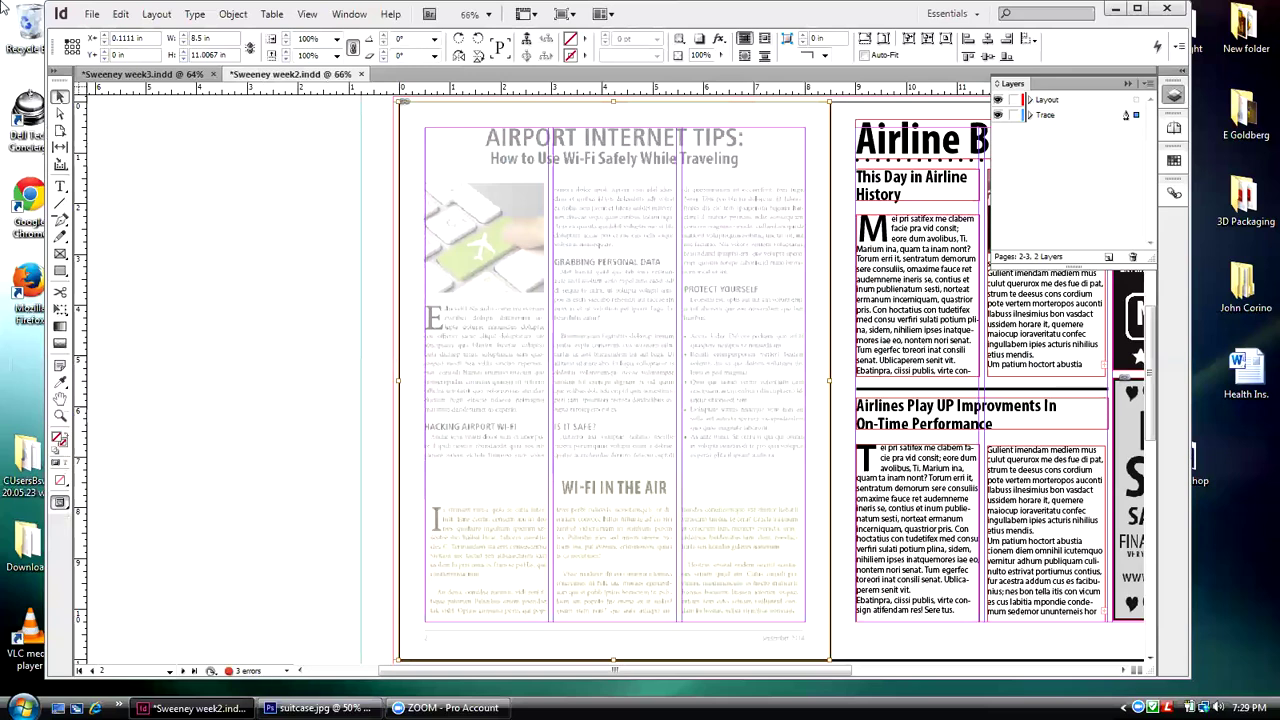
{"action": "left_click", "coordinate": [60, 97]}
{"action": "left_click", "coordinate": [512, 181]}
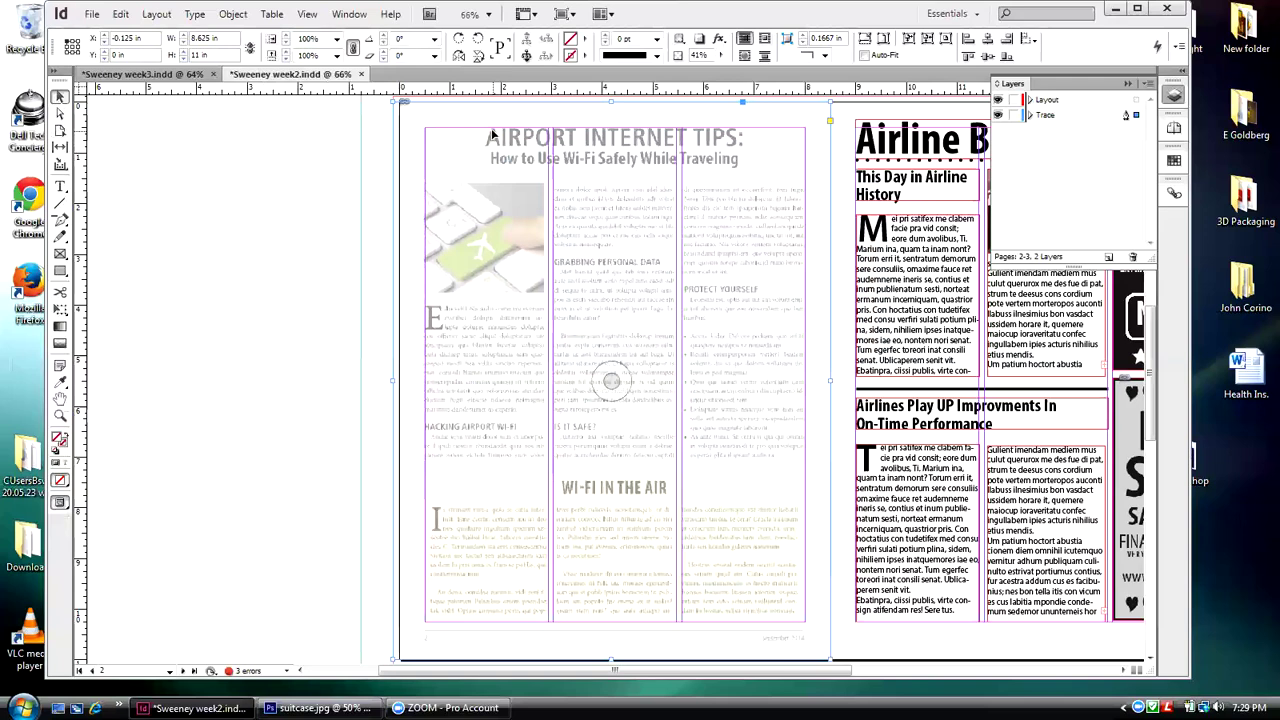
{"action": "left_click", "coordinate": [998, 117]}
{"action": "left_click", "coordinate": [998, 117]}
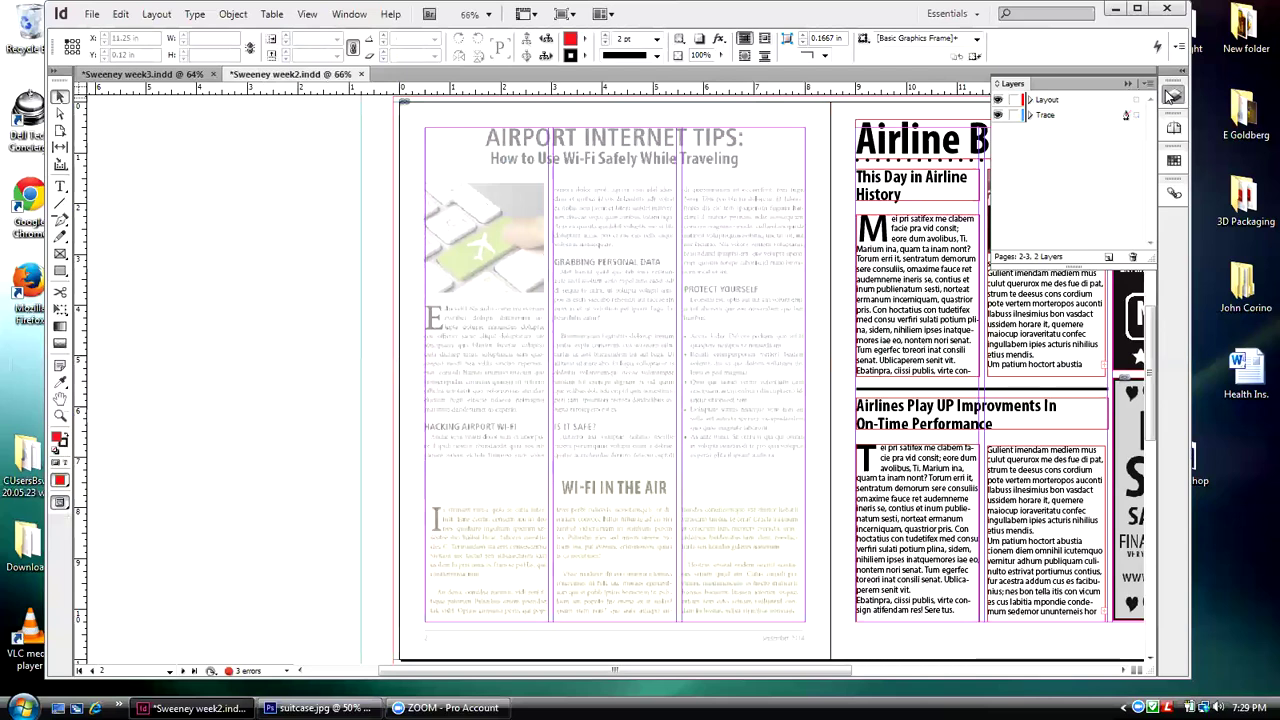
- Go to page 4 and draw an 8.5 by 11 in rectangle frame covering the whole page
{"action": "left_click", "coordinate": [1174, 127]}
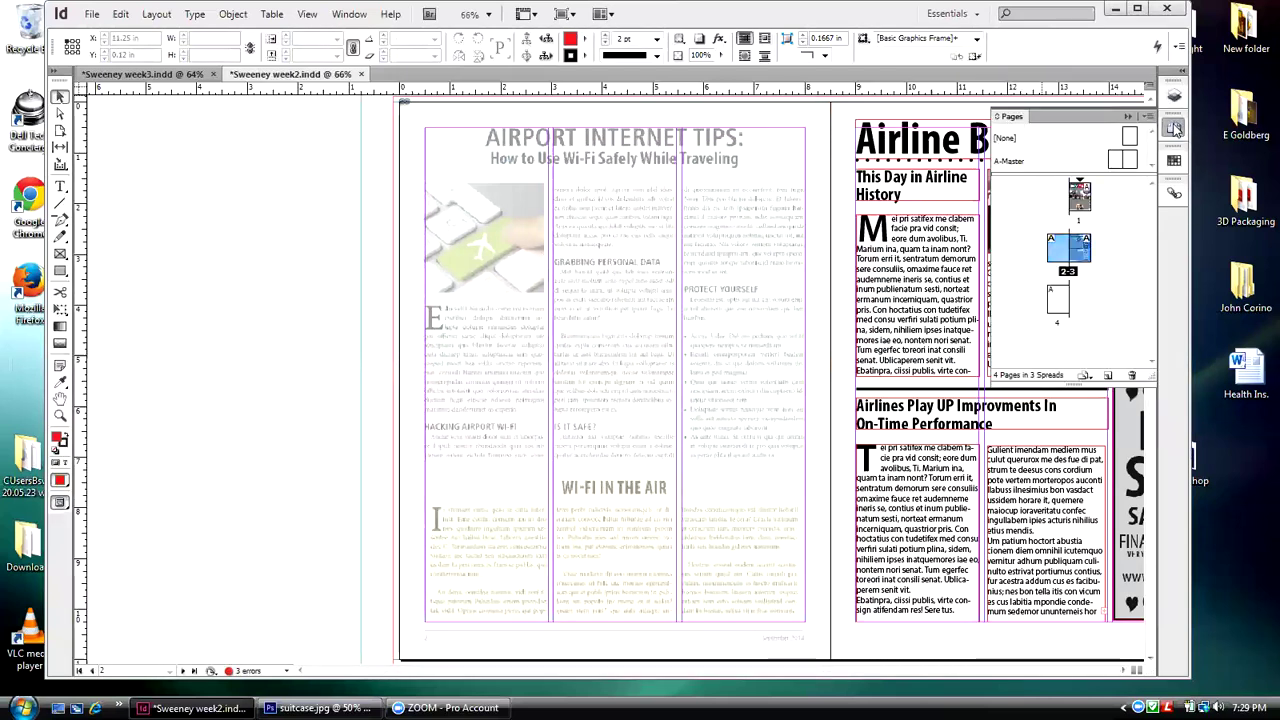
{"action": "double_click", "coordinate": [1060, 302]}
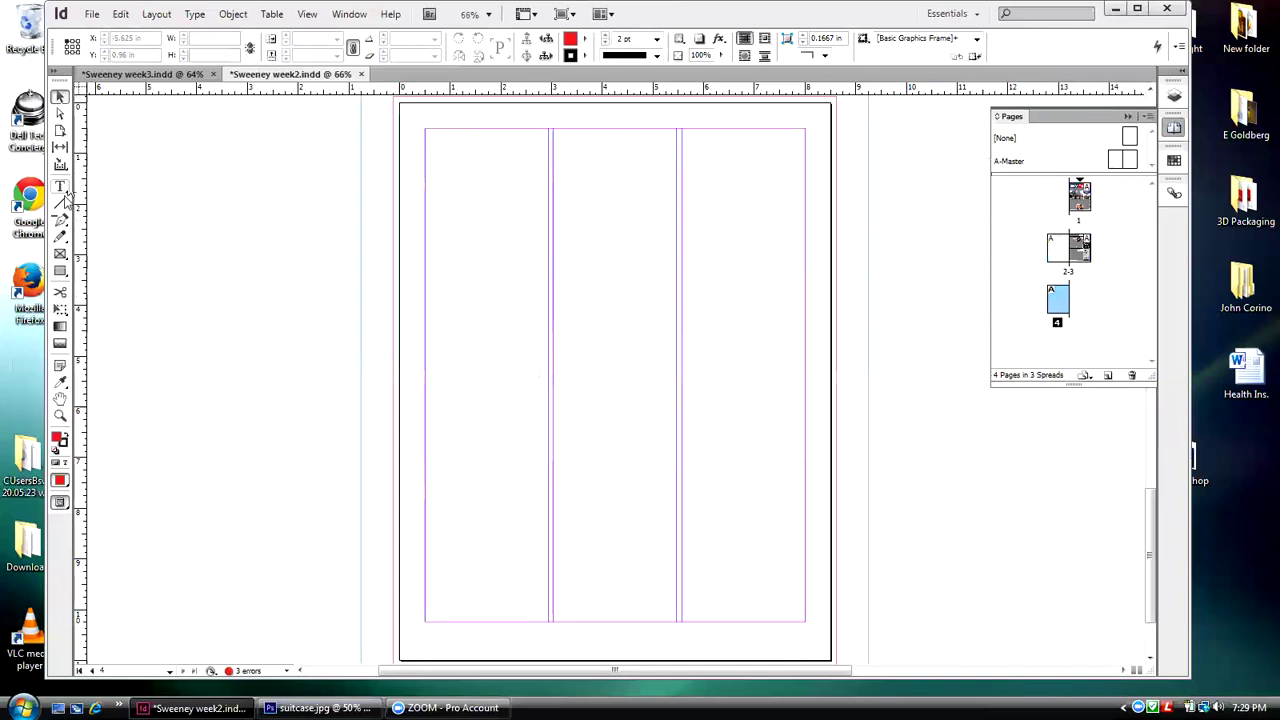
{"action": "left_click", "coordinate": [60, 253]}
{"action": "mouse_move", "coordinate": [400, 102]}
{"action": "left_mouse_down"}
{"action": "mouse_move", "coordinate": [652, 413]}
{"action": "mouse_move", "coordinate": [740, 600]}
{"action": "mouse_move", "coordinate": [831, 661]}
{"action": "left_mouse_up"}
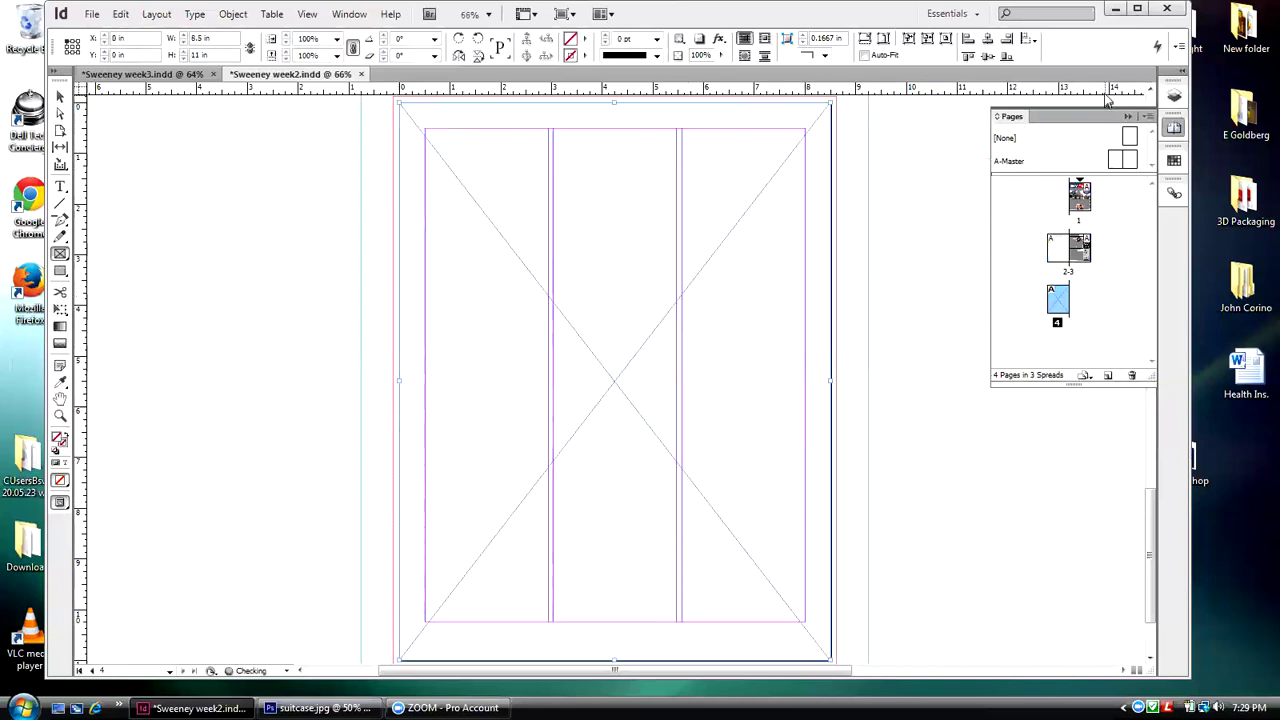
- Place the Newsppr w3-4 image into the full-page frame on page 4's Trace layer
{"action": "left_click", "coordinate": [1176, 97]}
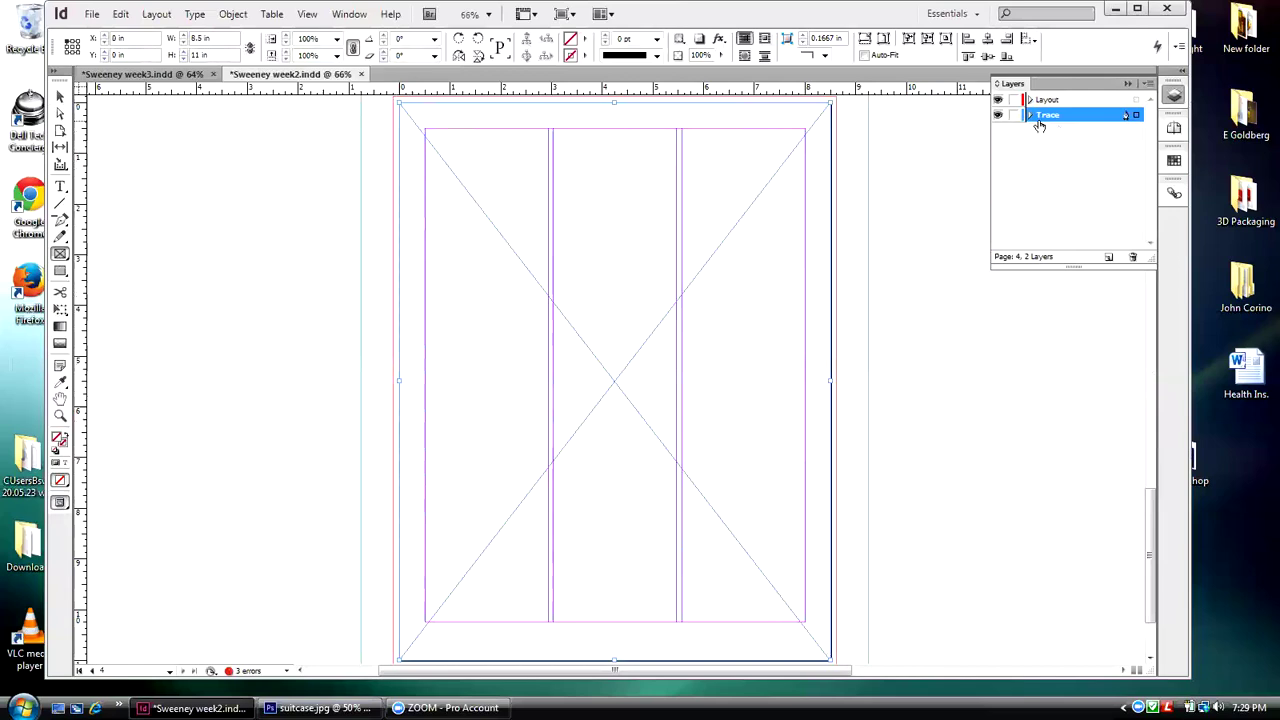
{"action": "left_click", "coordinate": [91, 14]}
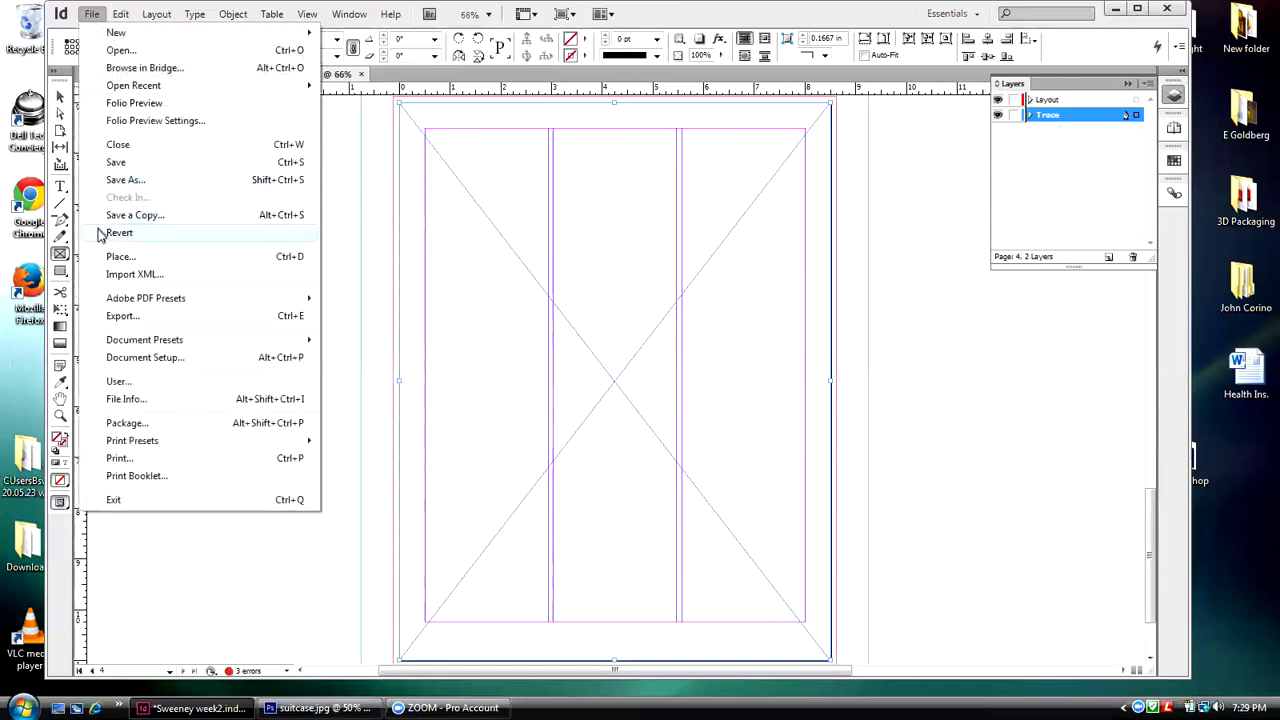
{"action": "left_click", "coordinate": [101, 257]}
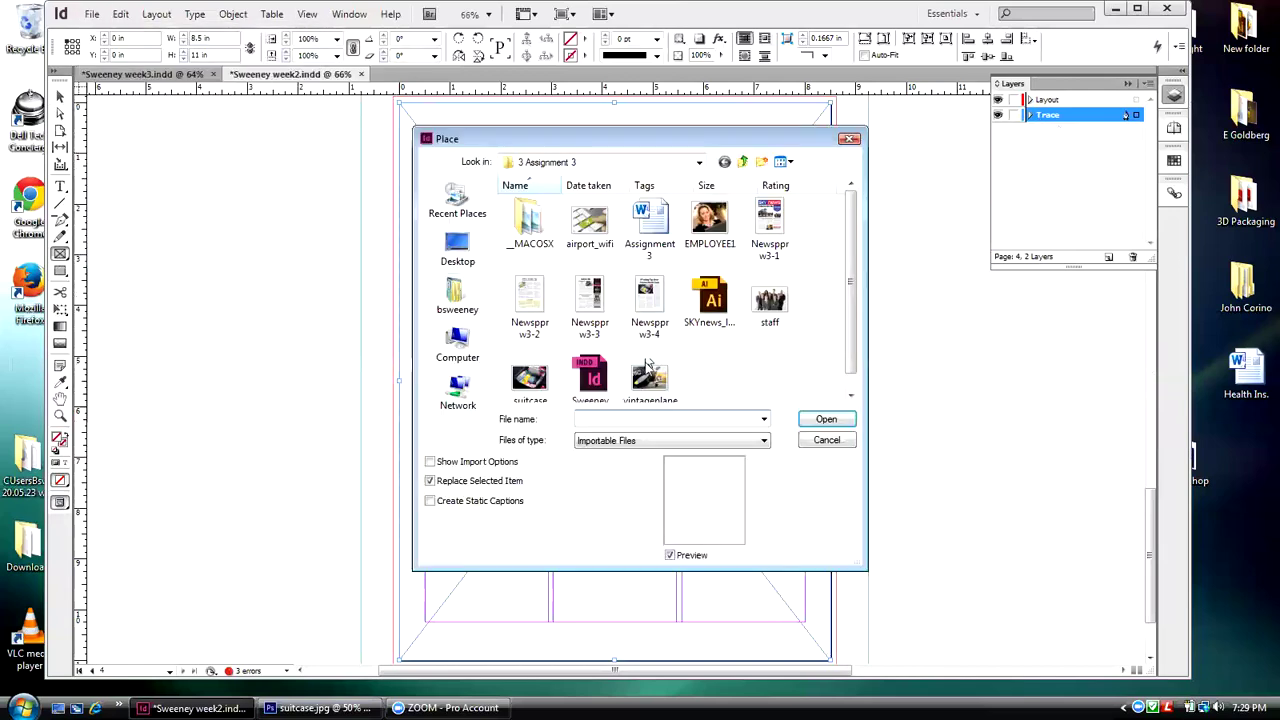
{"action": "left_click", "coordinate": [648, 297]}
{"action": "left_click", "coordinate": [826, 419]}
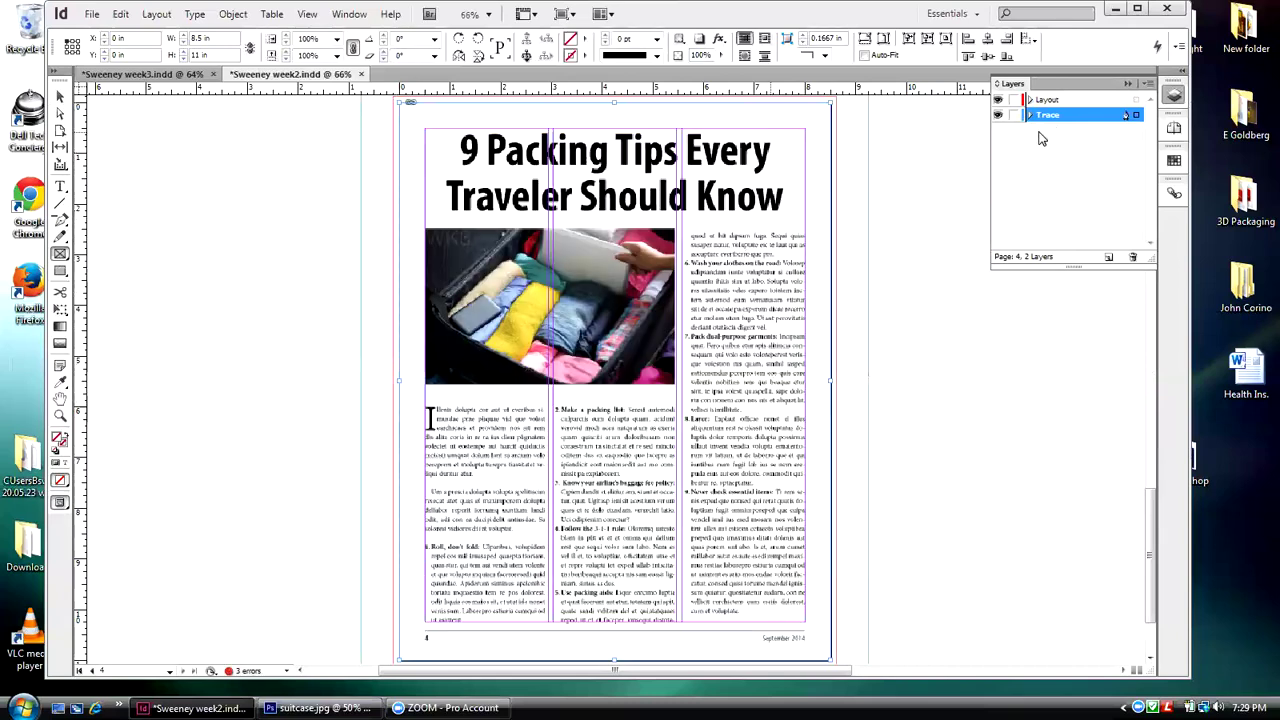
{"action": "left_click", "coordinate": [60, 97]}
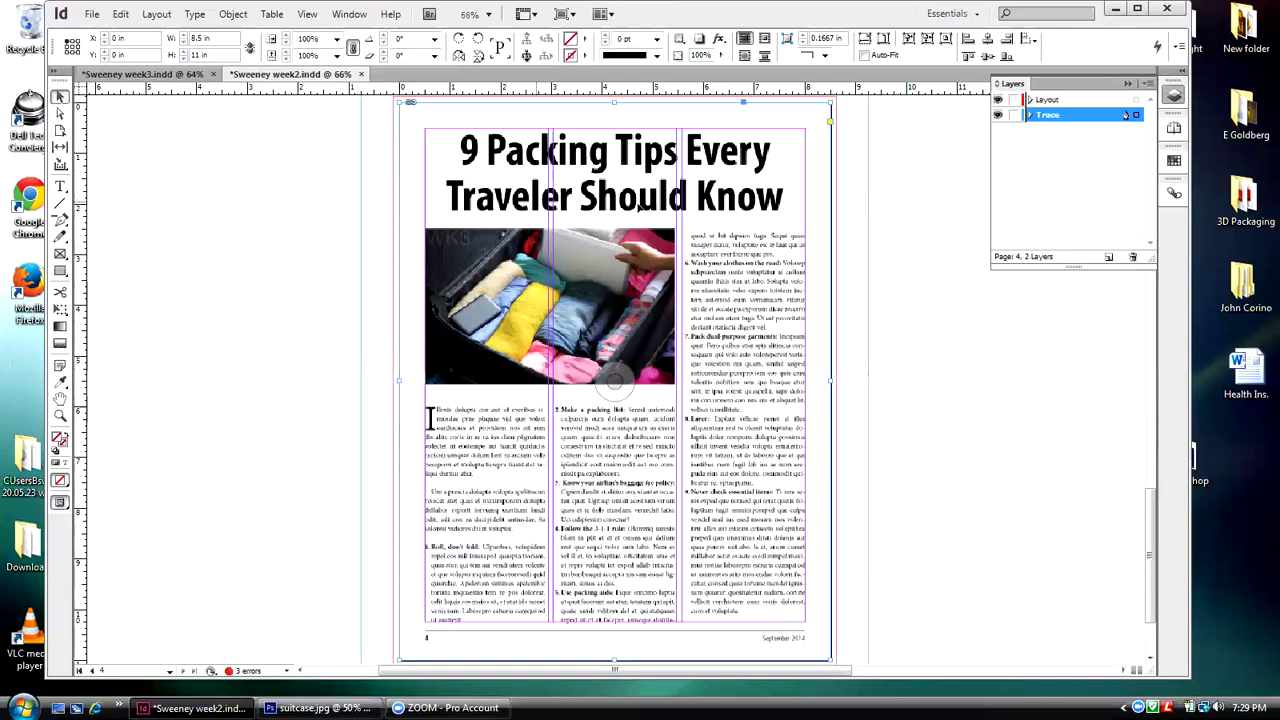
- Reduce the opacity of the full-page 9 Packing Tips tracing image on page 4 to 40%
{"action": "left_click", "coordinate": [942, 211]}
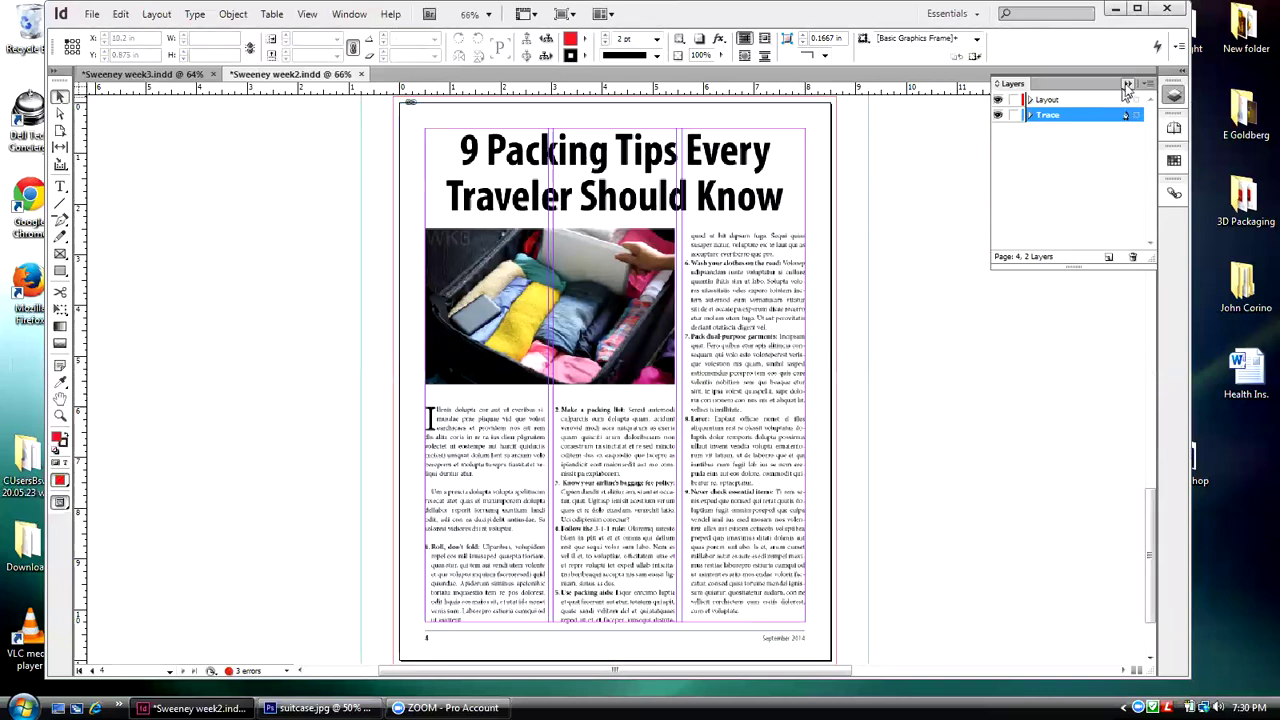
{"action": "left_click", "coordinate": [1174, 128]}
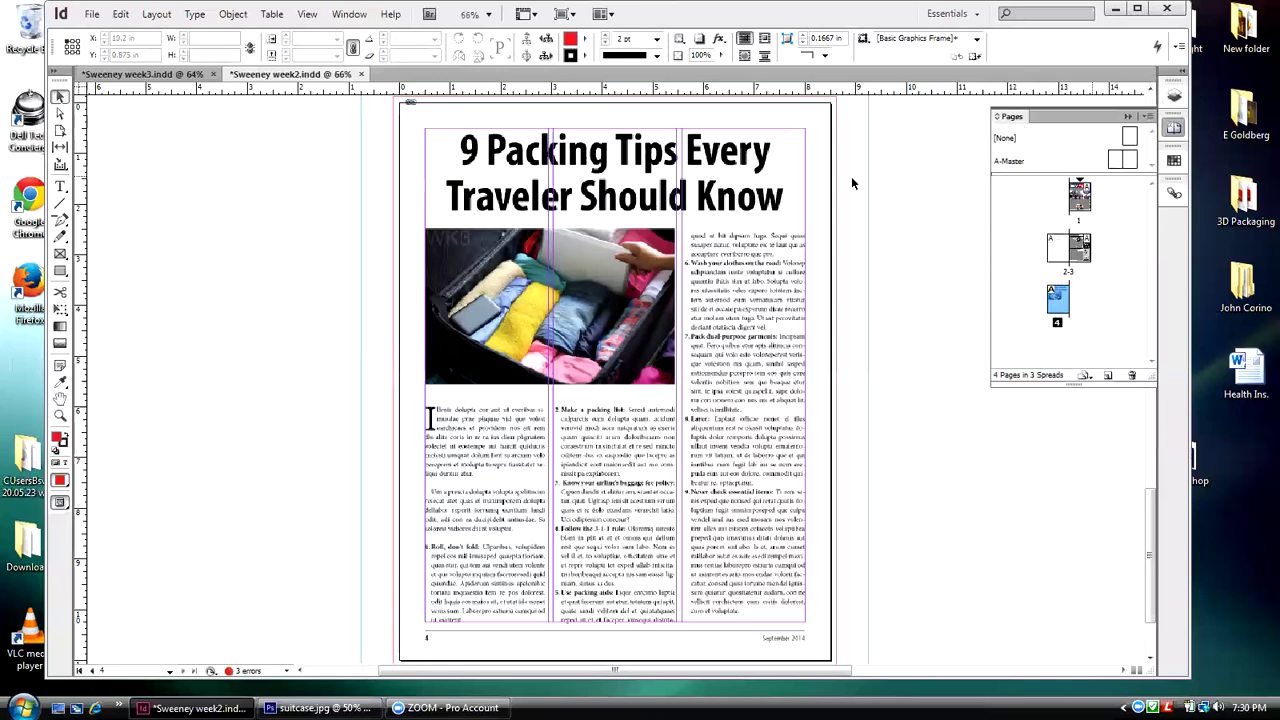
{"action": "double_click", "coordinate": [1068, 248]}
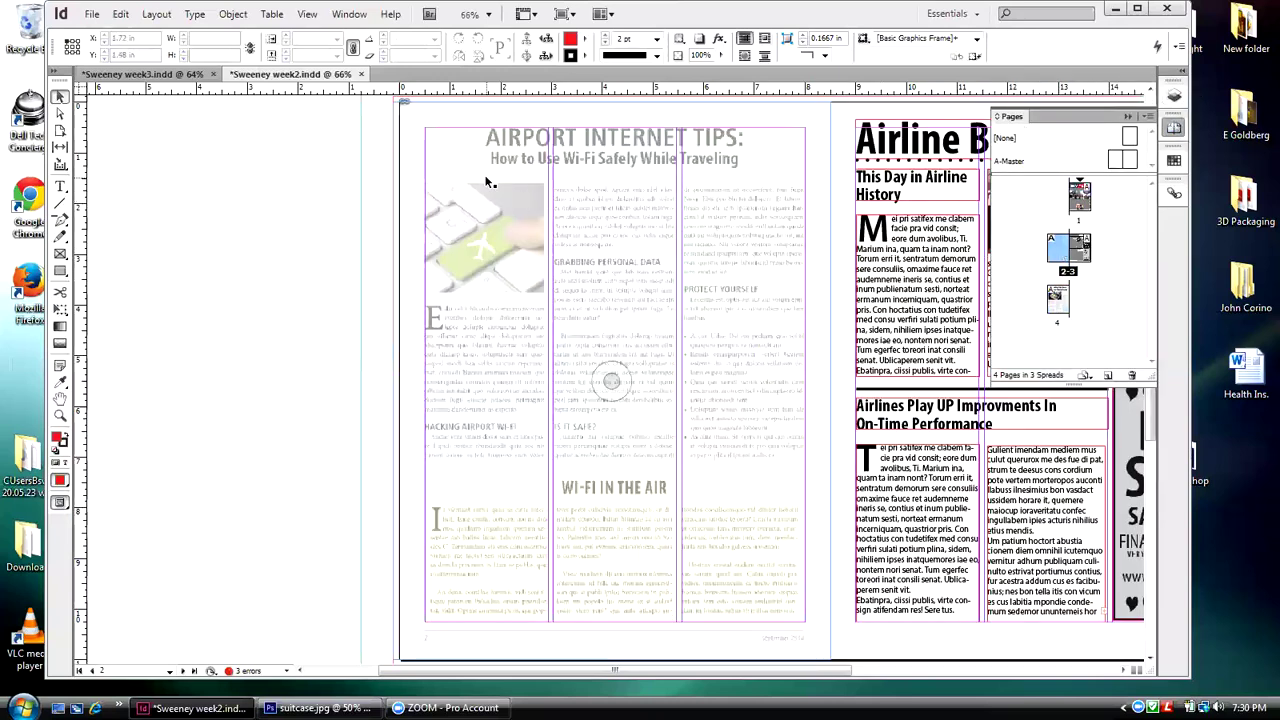
{"action": "double_click", "coordinate": [1052, 303]}
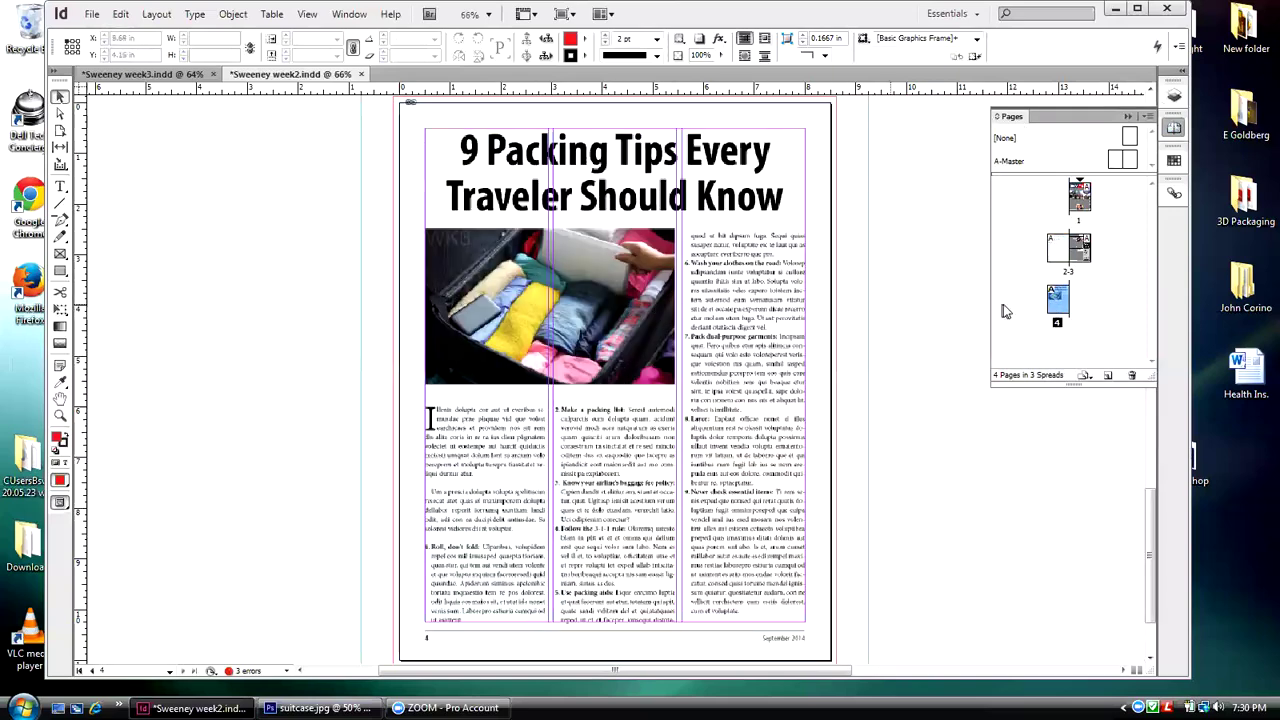
{"action": "double_click", "coordinate": [1054, 256]}
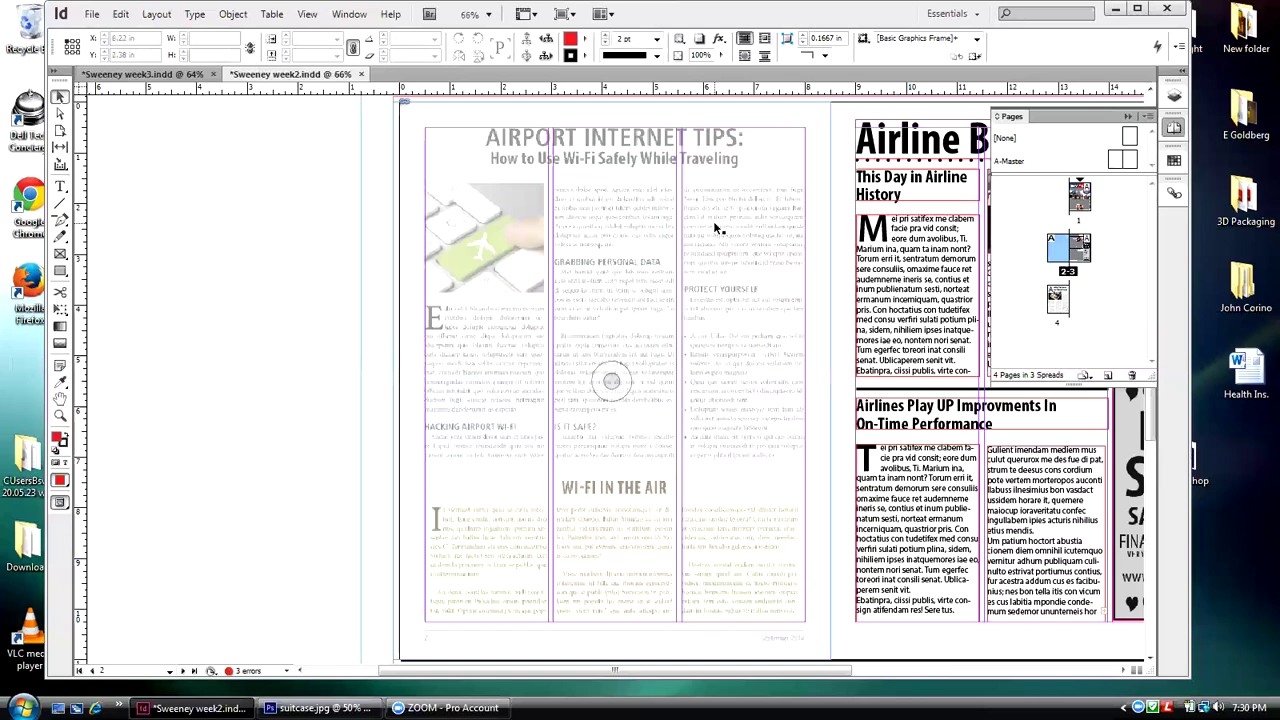
{"action": "double_click", "coordinate": [1058, 300]}
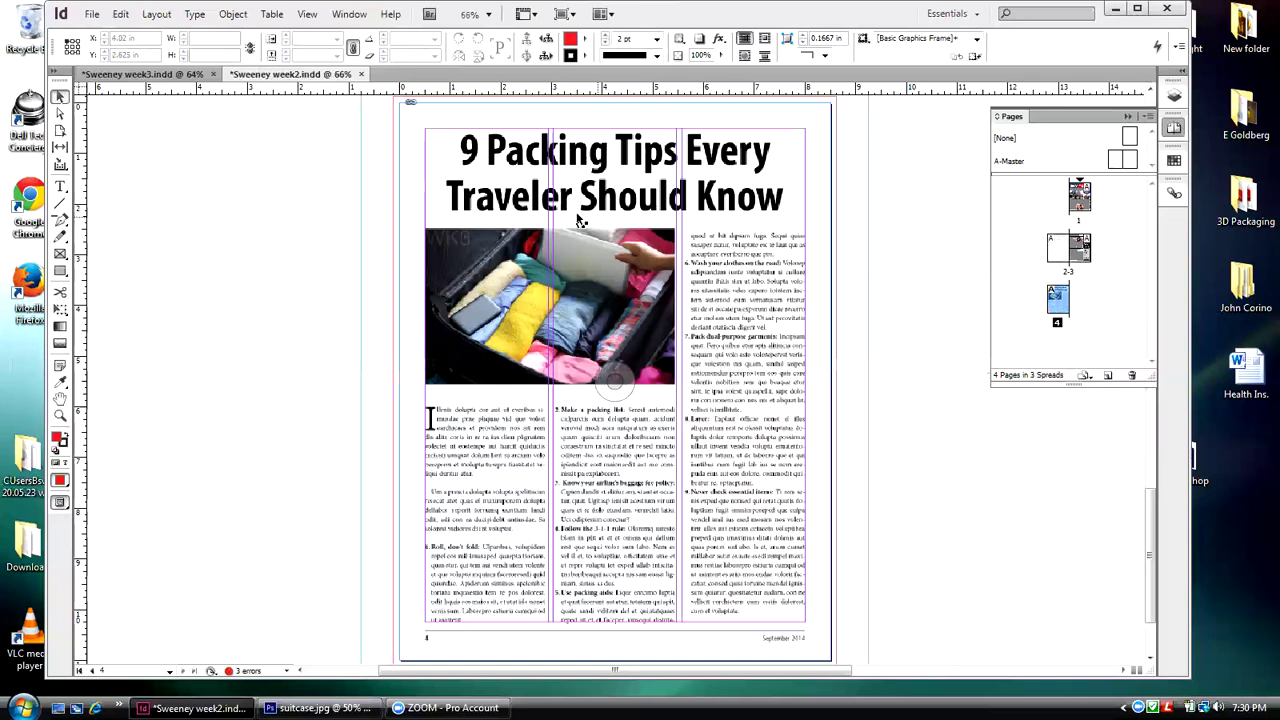
{"action": "left_click", "coordinate": [756, 101]}
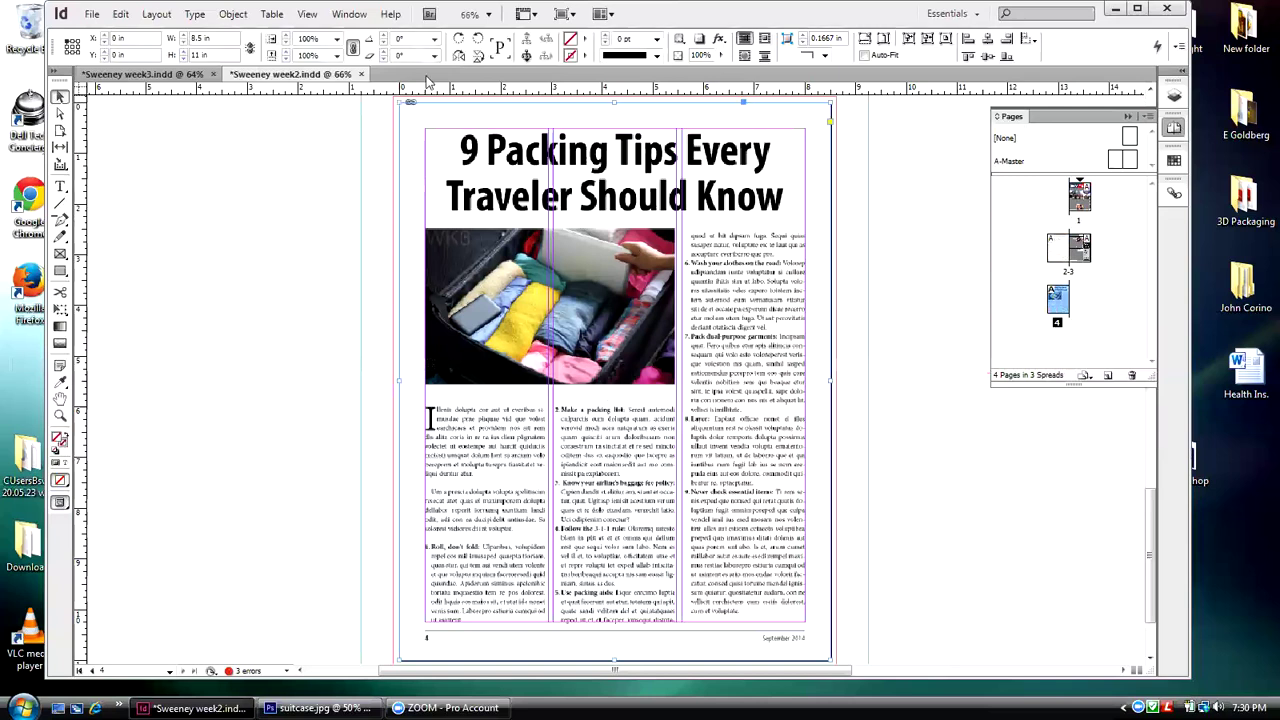
{"action": "left_click", "coordinate": [233, 14]}
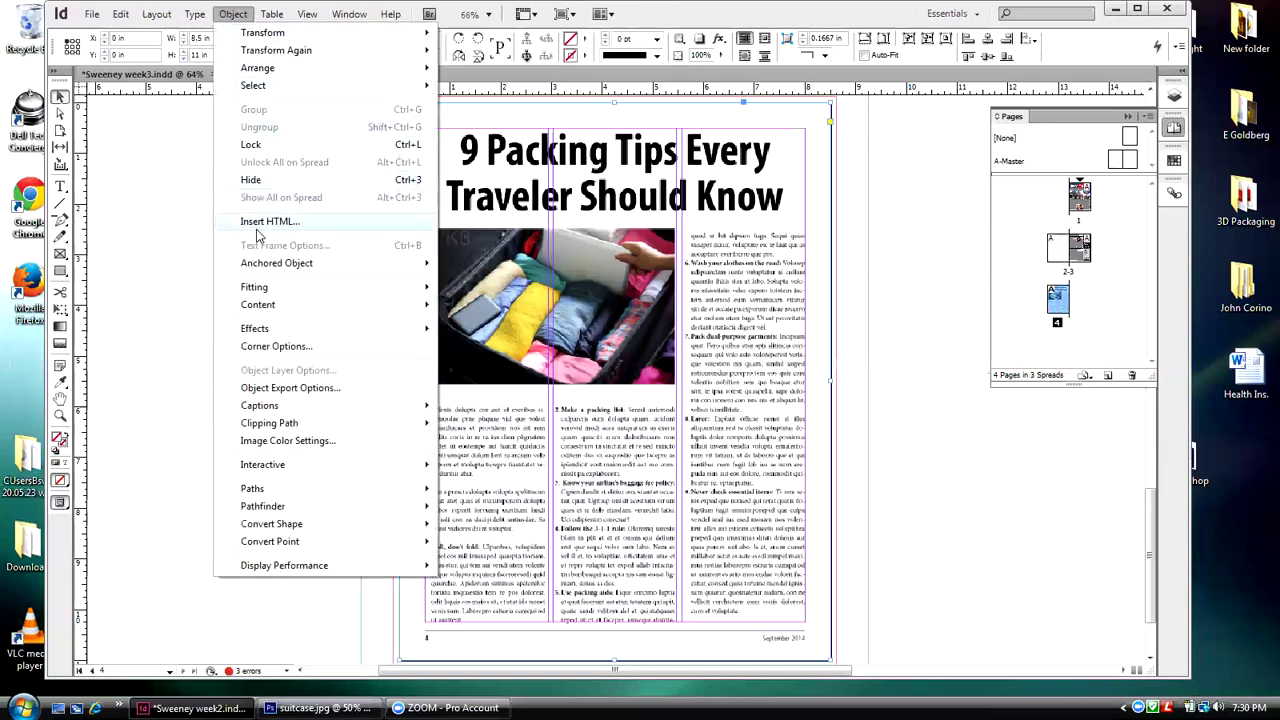
{"action": "mouse_move", "coordinate": [265, 330]}
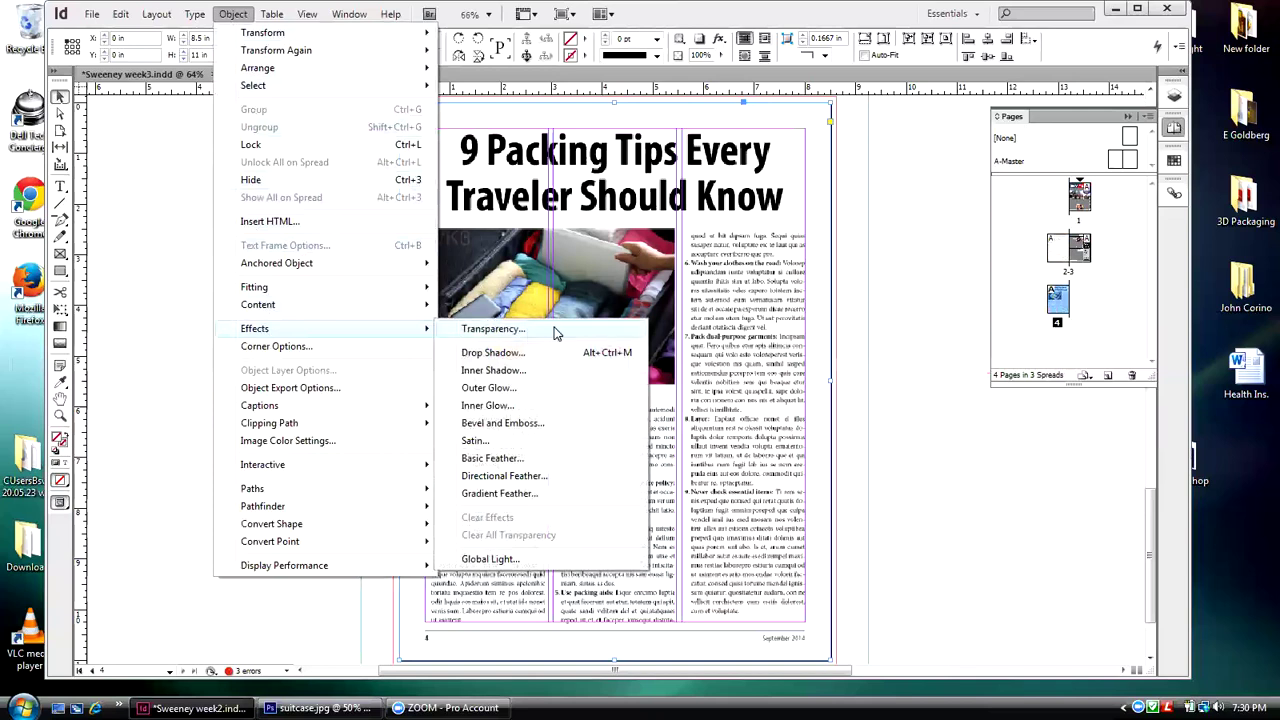
{"action": "left_click", "coordinate": [494, 329]}
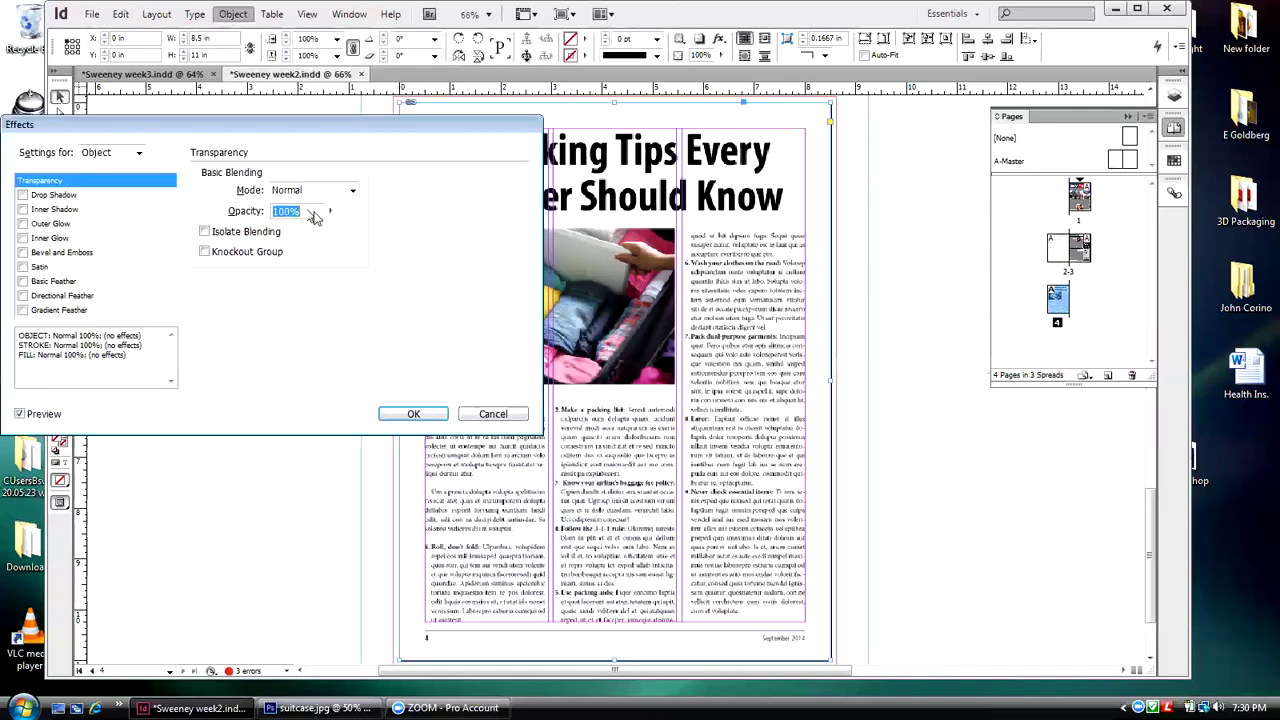
{"action": "left_click", "coordinate": [330, 211]}
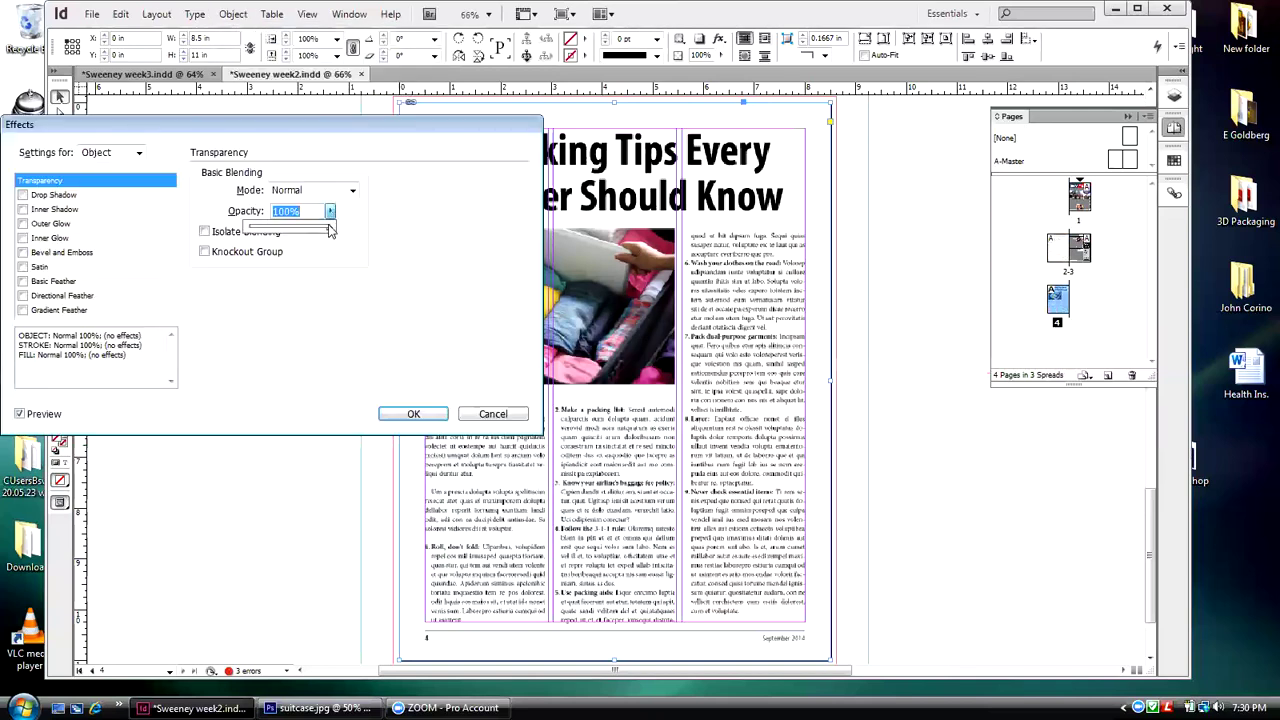
{"action": "left_click_drag", "start_coordinate": [330, 231], "coordinate": [279, 234]}
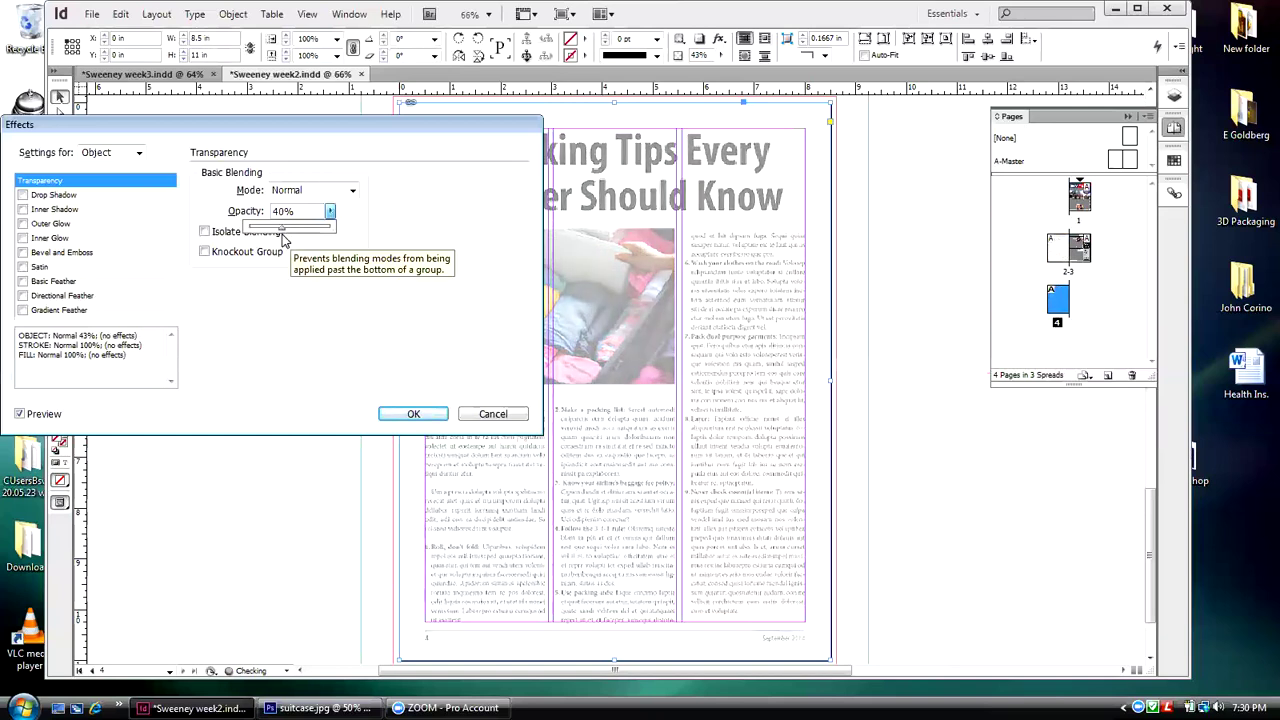
{"action": "left_click", "coordinate": [410, 416]}
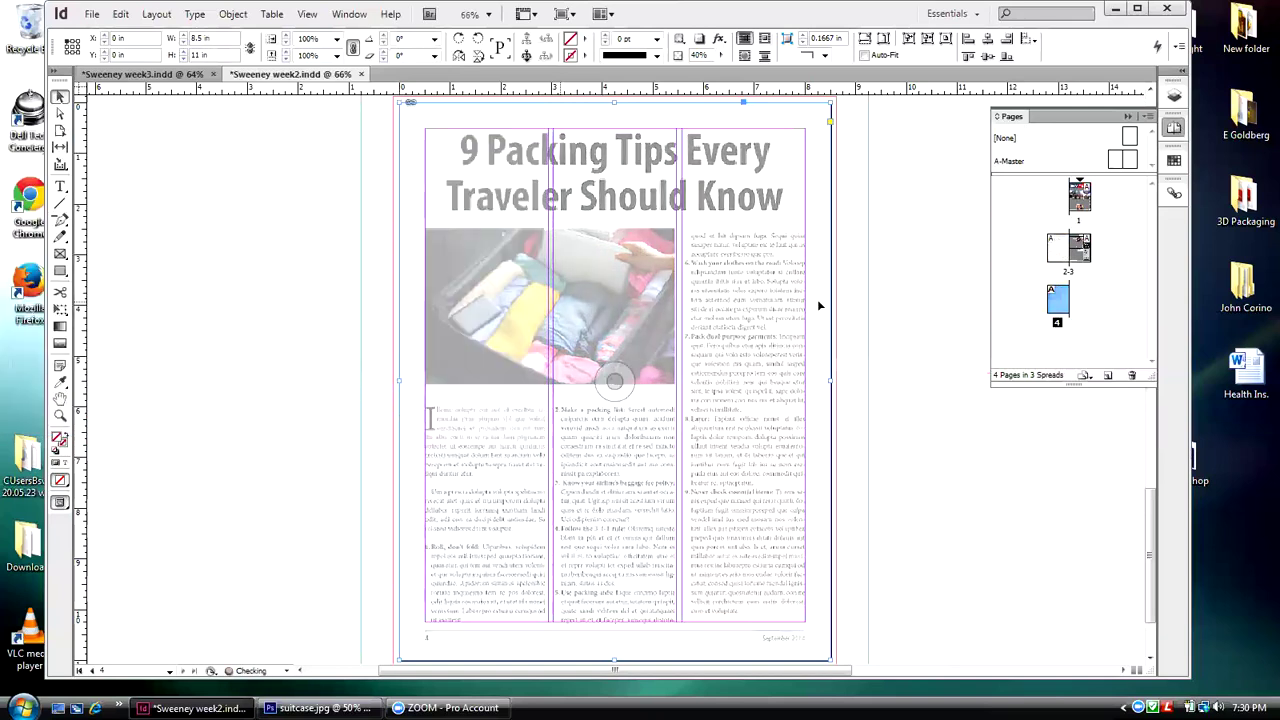
- Return to page 2, lock the Trace layer and make the Layout layer active
{"action": "left_click", "coordinate": [1055, 250]}
{"action": "double_click", "coordinate": [1055, 250]}
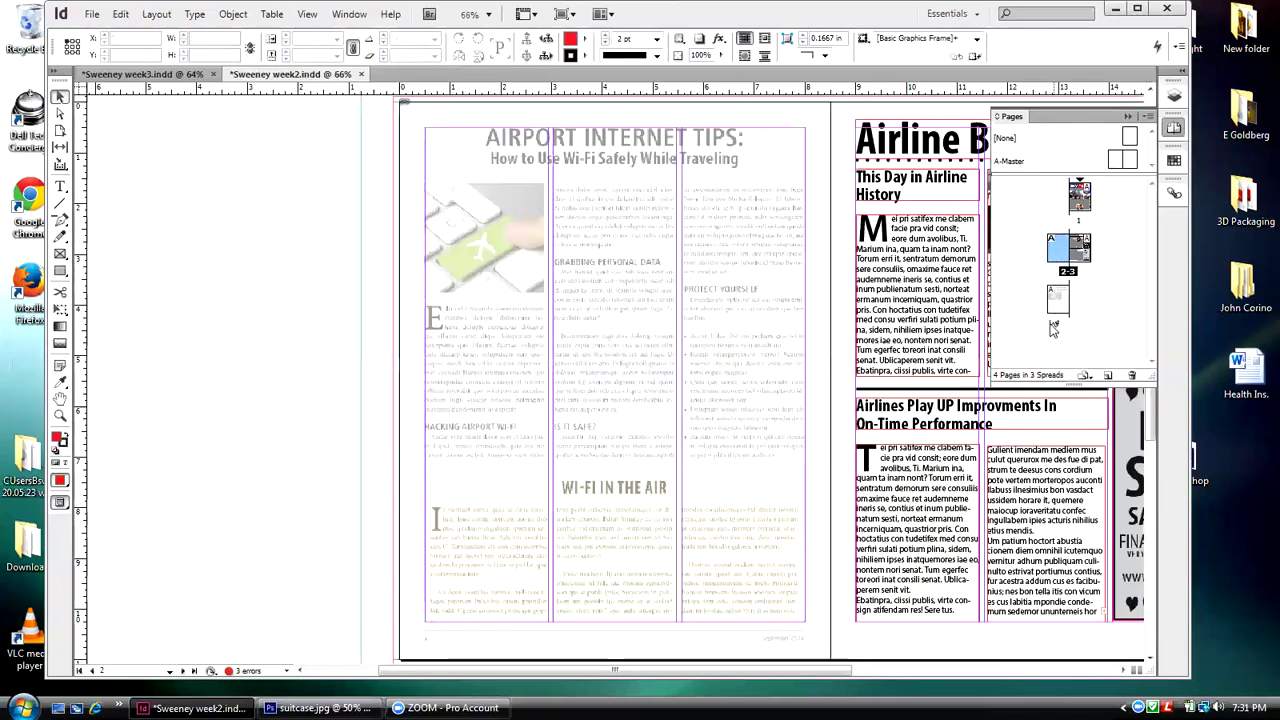
{"action": "double_click", "coordinate": [1054, 300]}
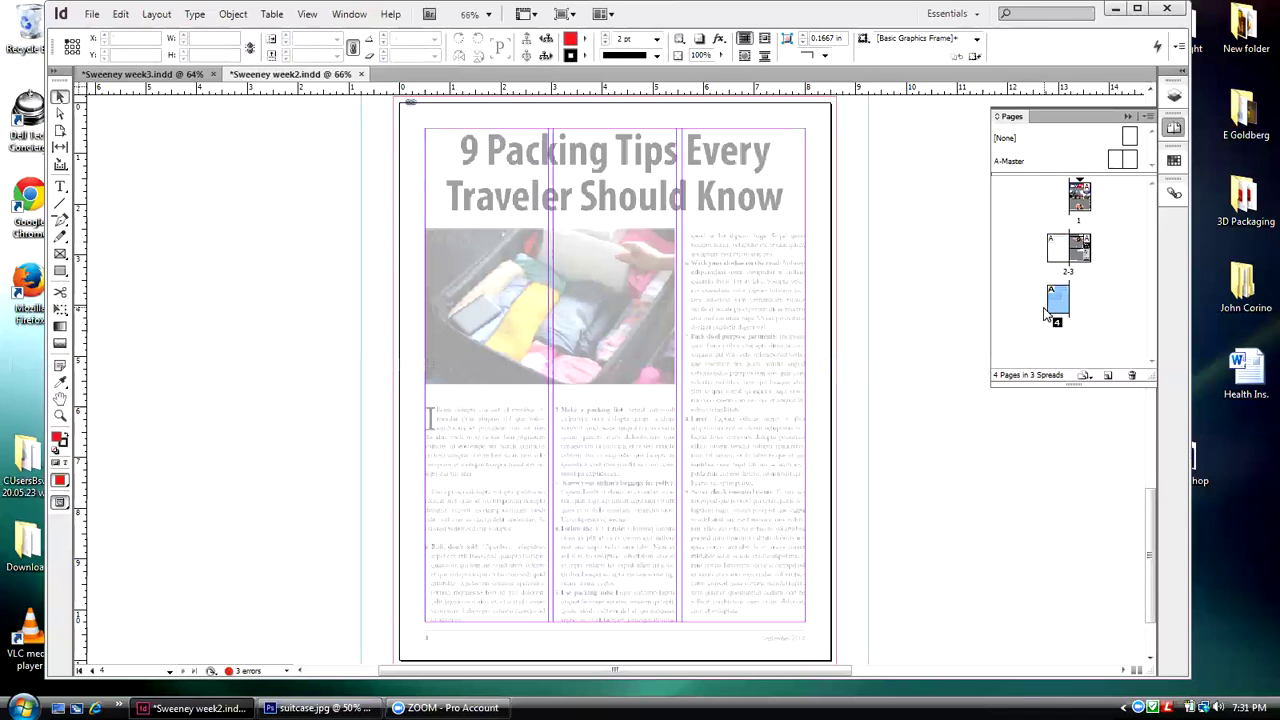
{"action": "double_click", "coordinate": [1088, 252]}
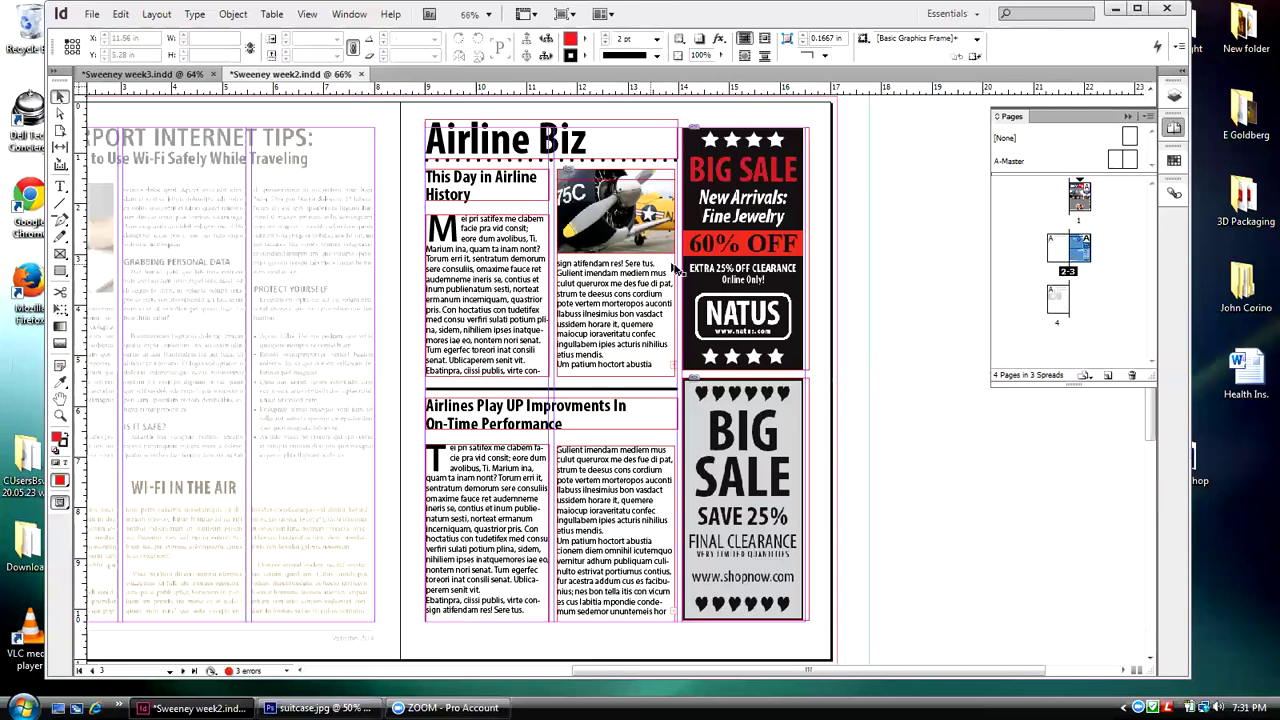
{"action": "double_click", "coordinate": [1079, 195]}
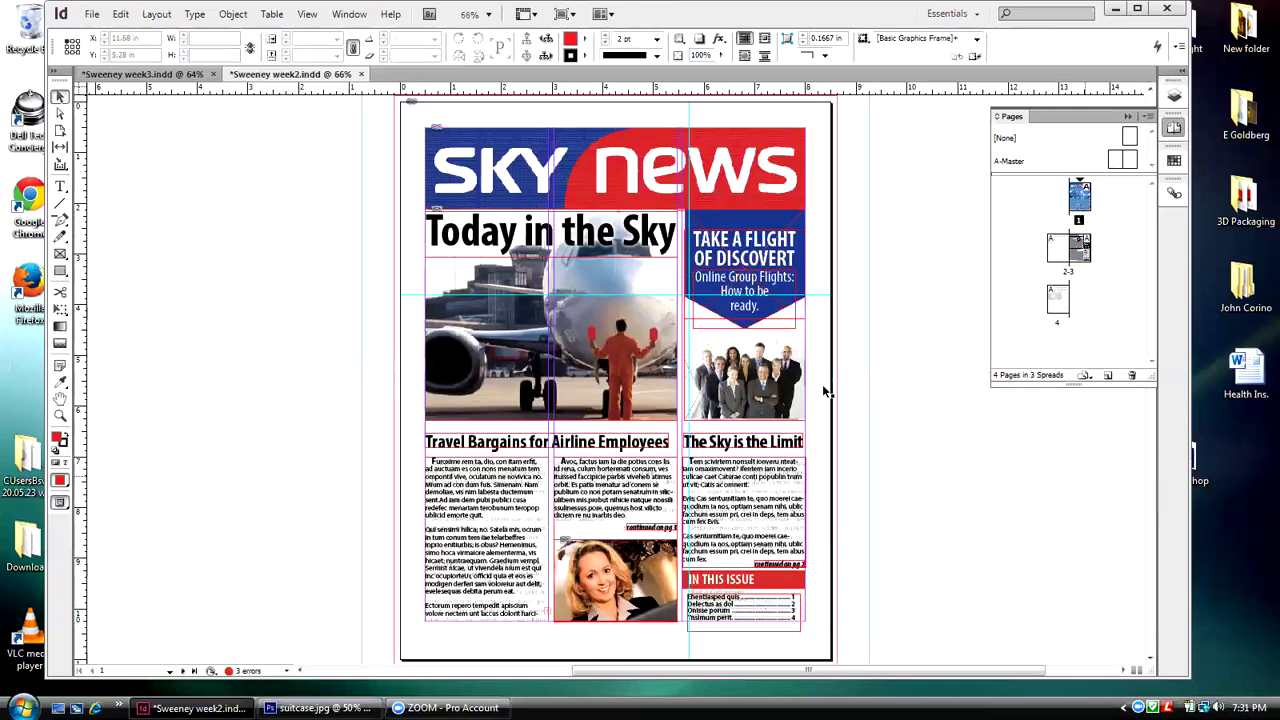
{"action": "double_click", "coordinate": [1064, 248]}
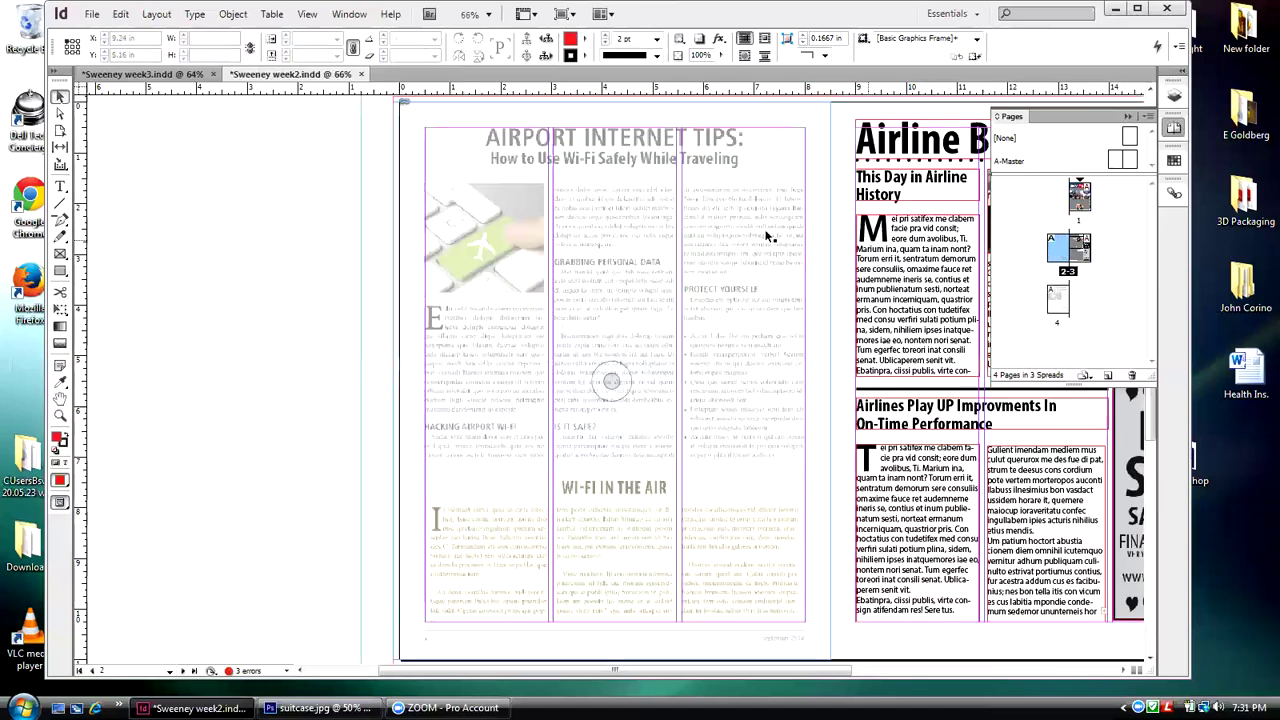
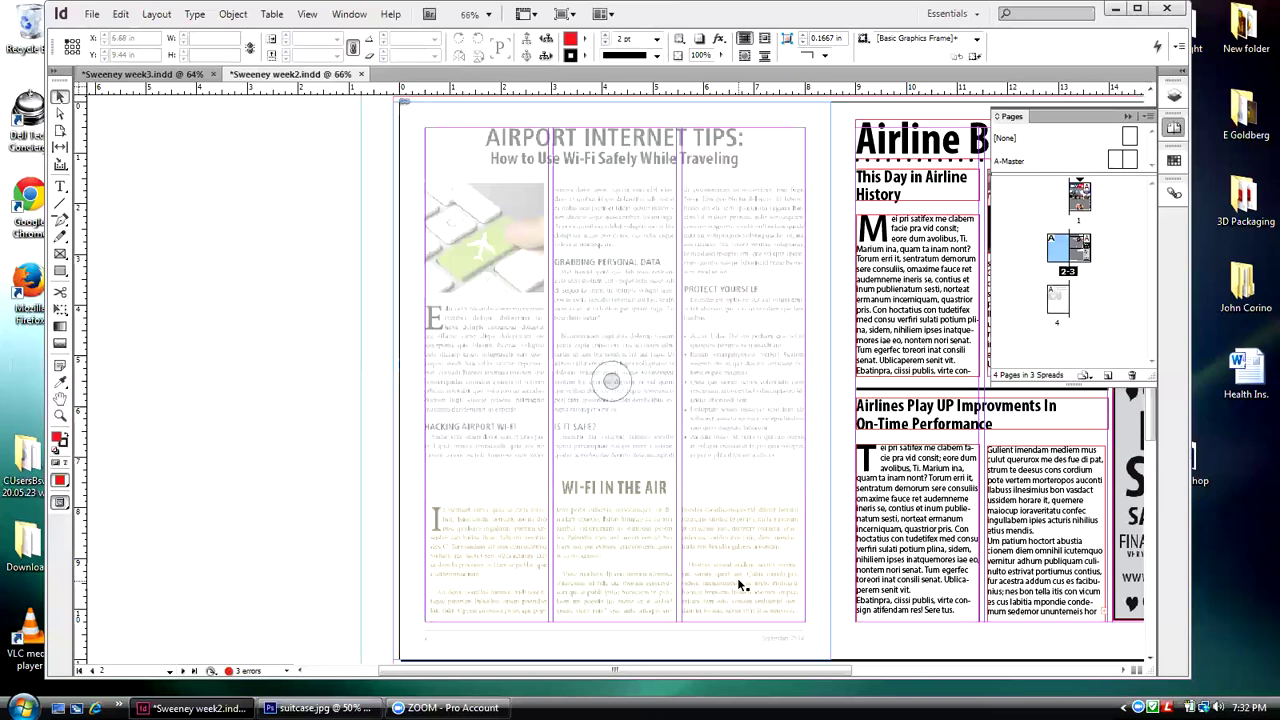
{"action": "left_click", "coordinate": [178, 170]}
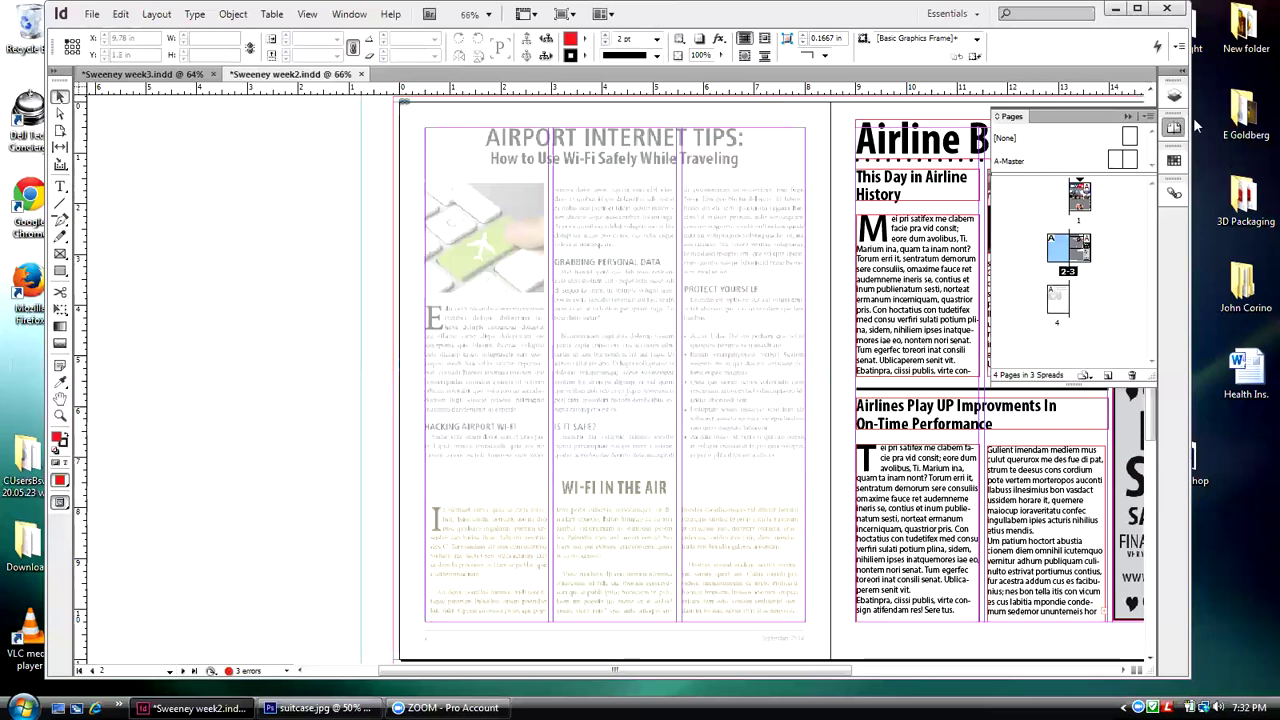
{"action": "left_click", "coordinate": [1174, 97]}
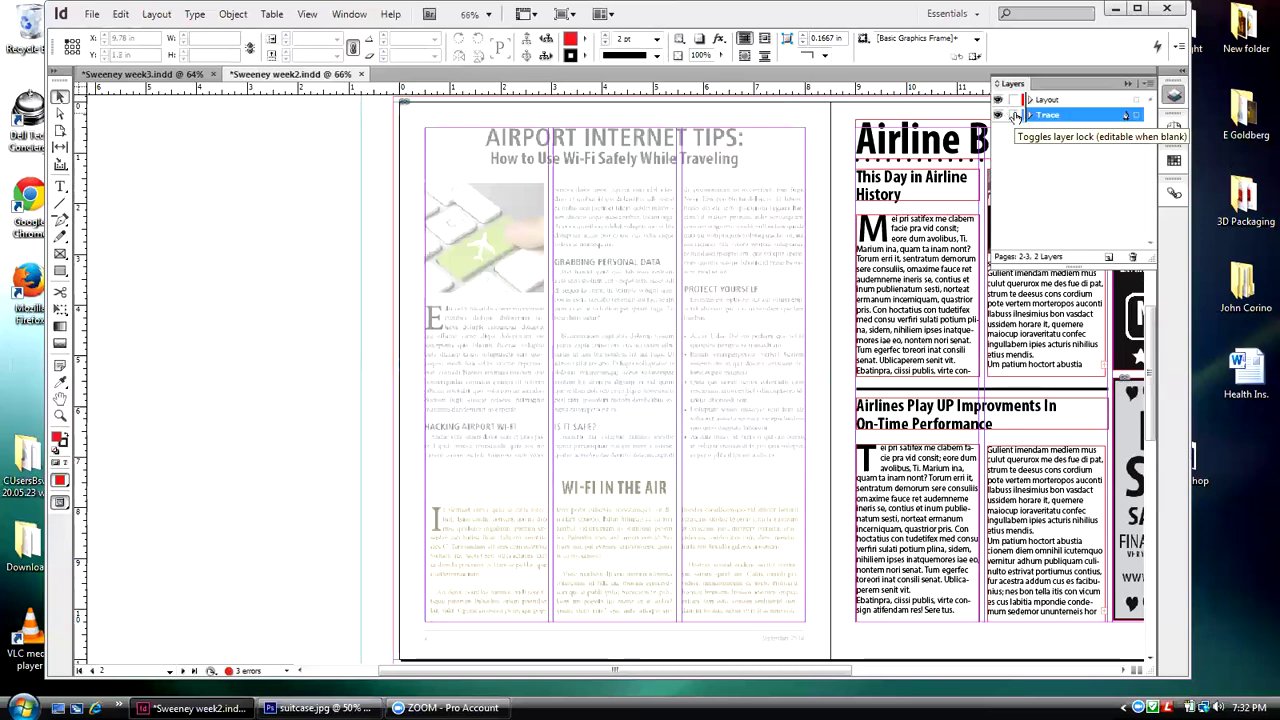
{"action": "left_click", "coordinate": [1014, 115]}
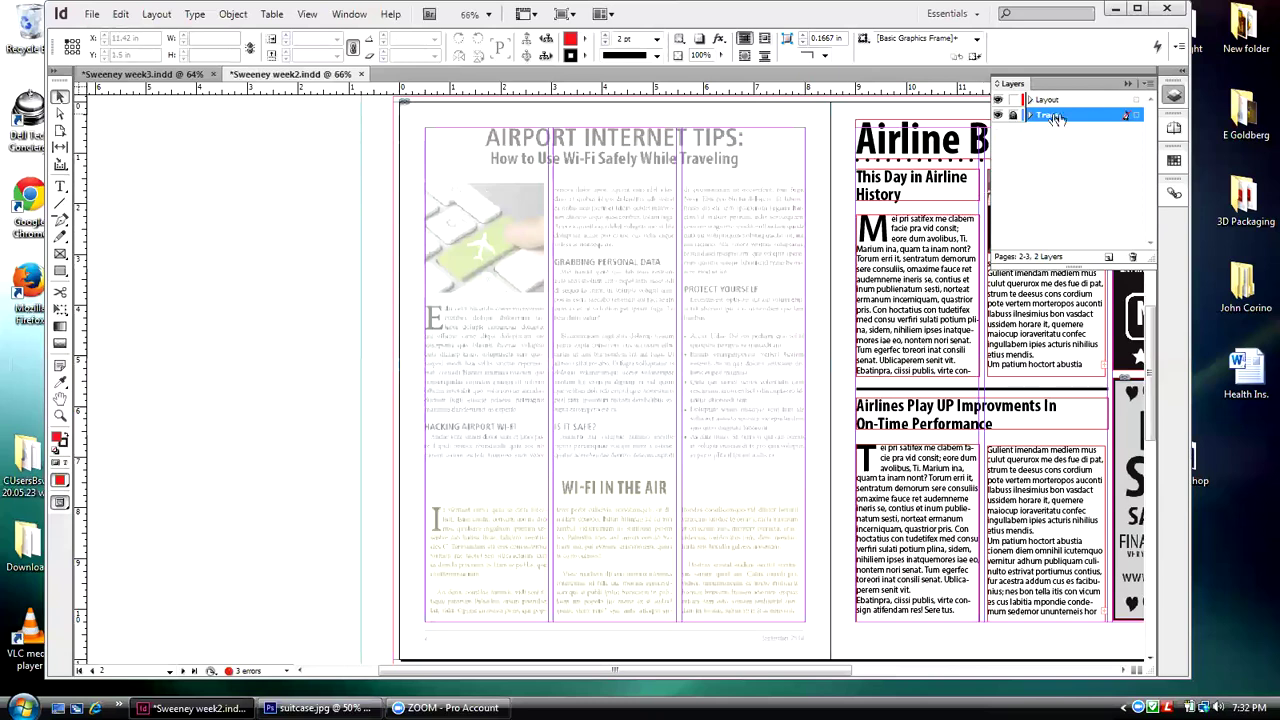
{"action": "left_click", "coordinate": [1083, 99]}
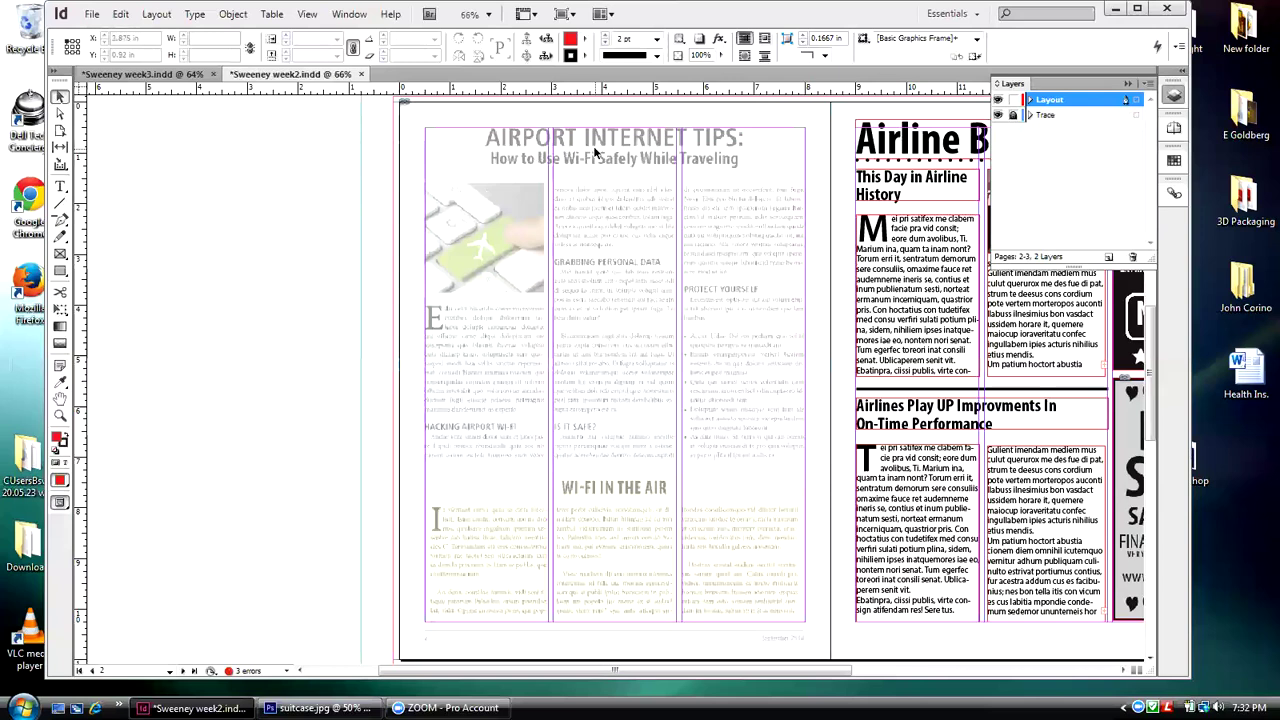
- Add a text frame across page 2's three columns over the traced headline, reading "AIRPORT INTERNET TIPS:" and "How to Use WI_FI Safely While Traveling" on two lines
{"action": "left_click", "coordinate": [64, 187]}
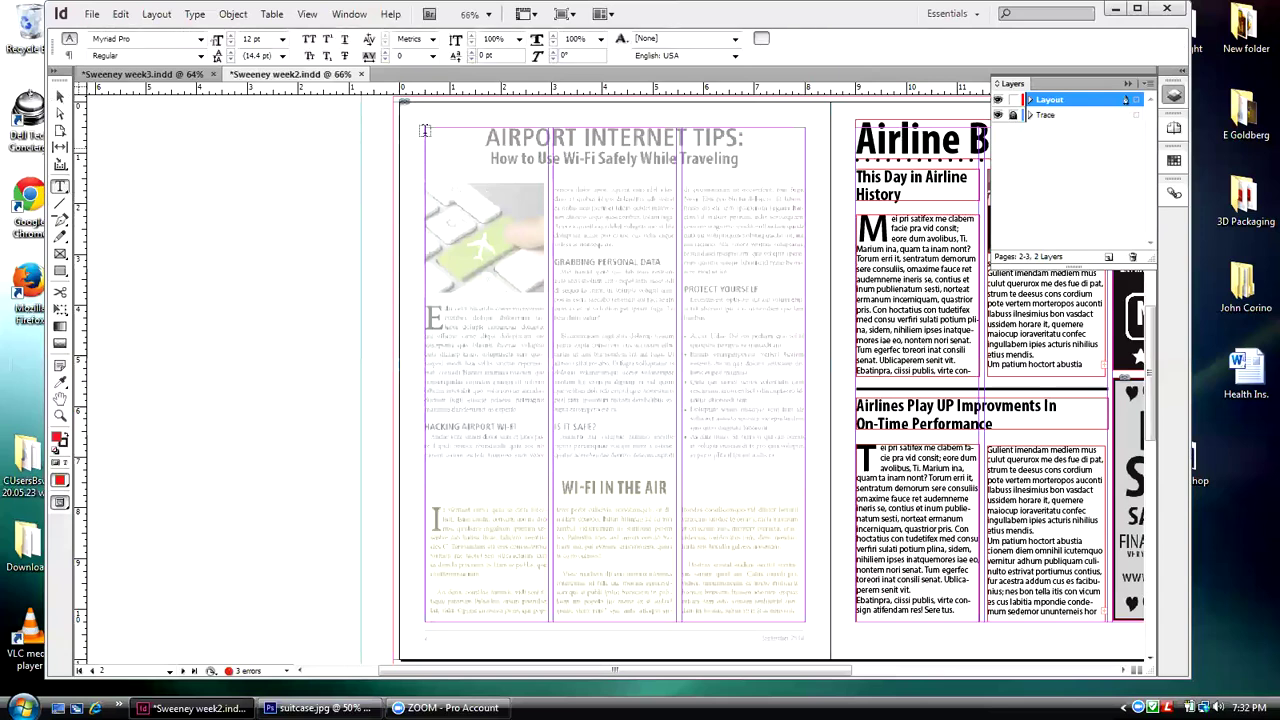
{"action": "left_click_drag", "start_coordinate": [426, 137], "coordinate": [806, 180]}
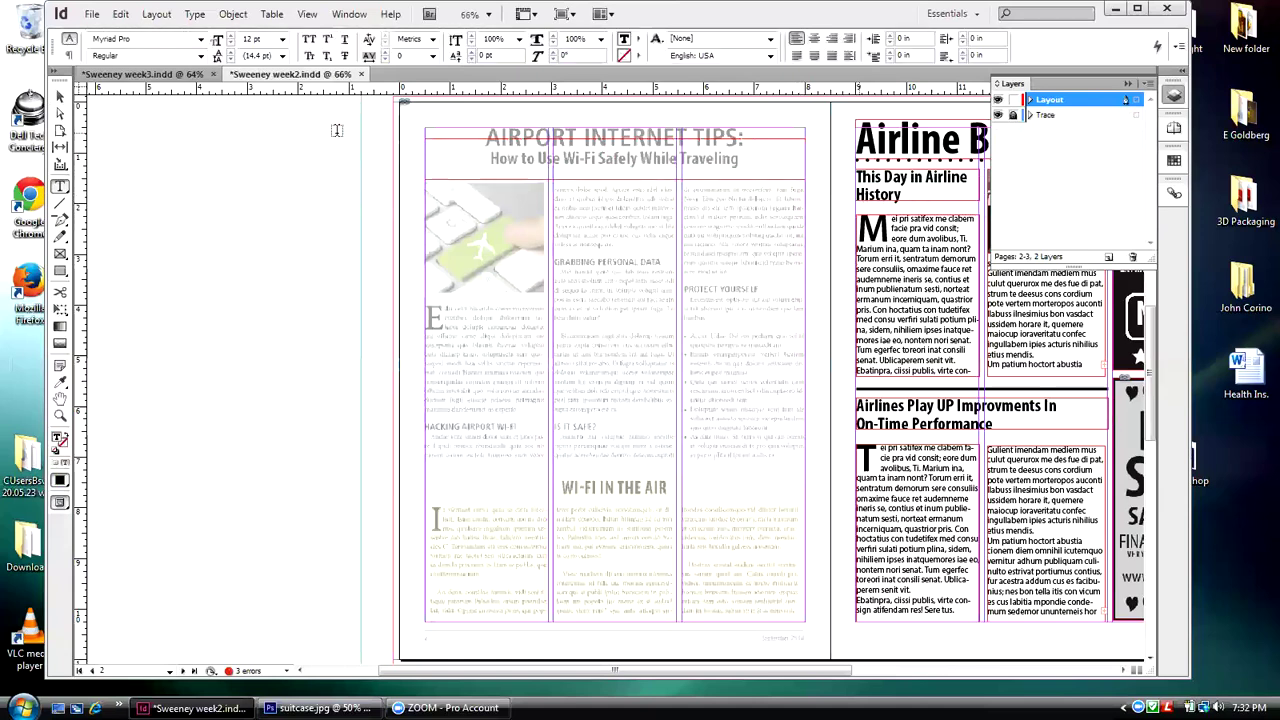
{"action": "type", "text": "AIRPORT"}
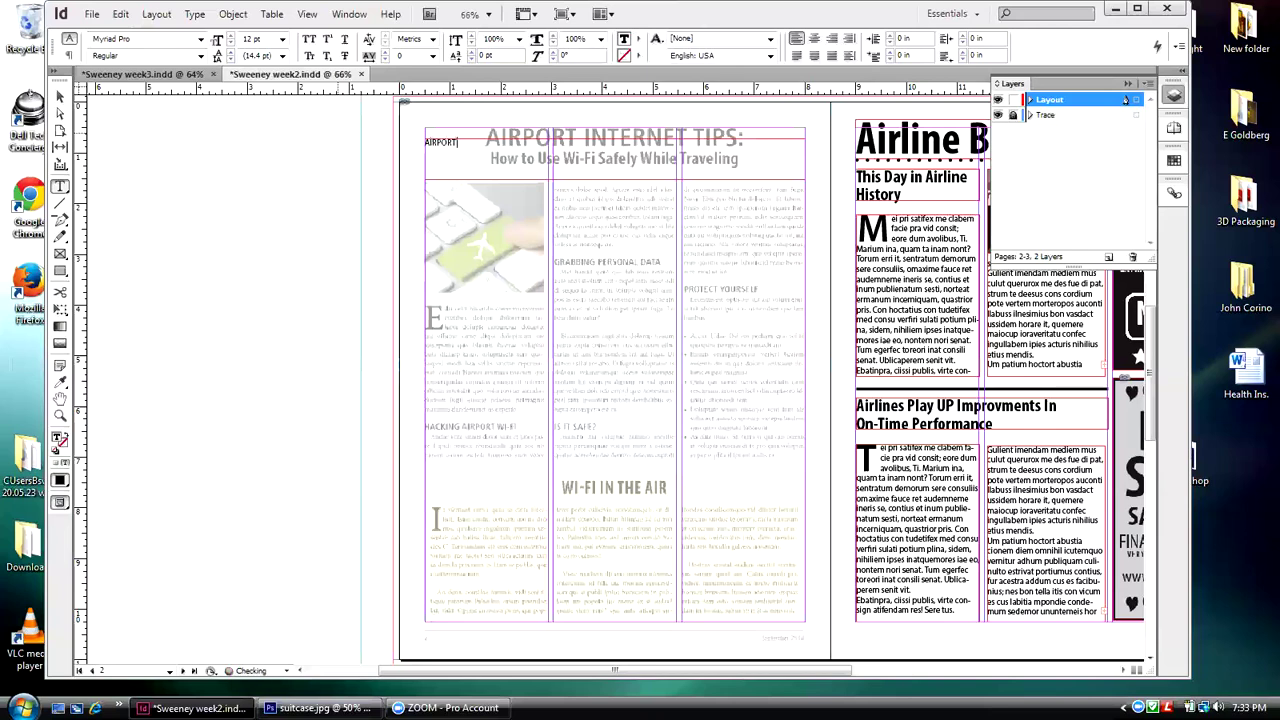
{"action": "type", "text": "IN"}
{"action": "type", "text": "TERNET"}
{"action": "type", "text": "ow"}
{"action": "type", "text": " to UseW"}
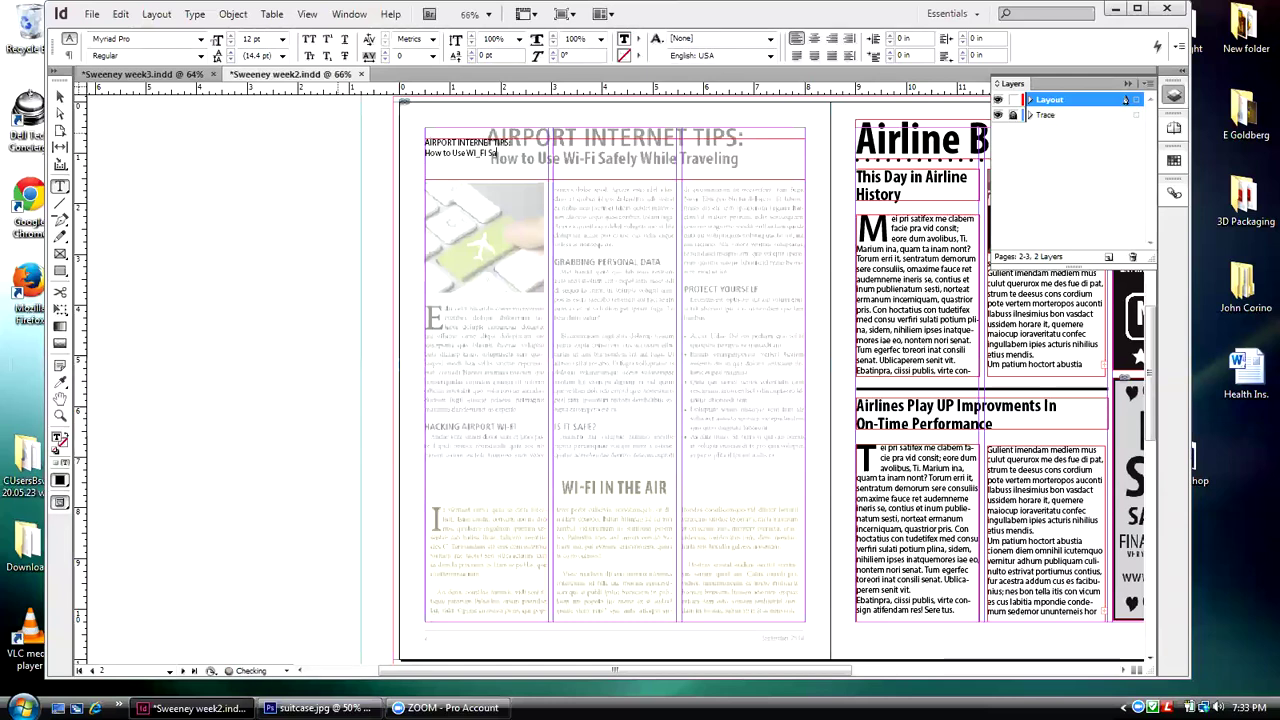
{"action": "type", "text": "fe"}
{"action": "type", "text": "g"}
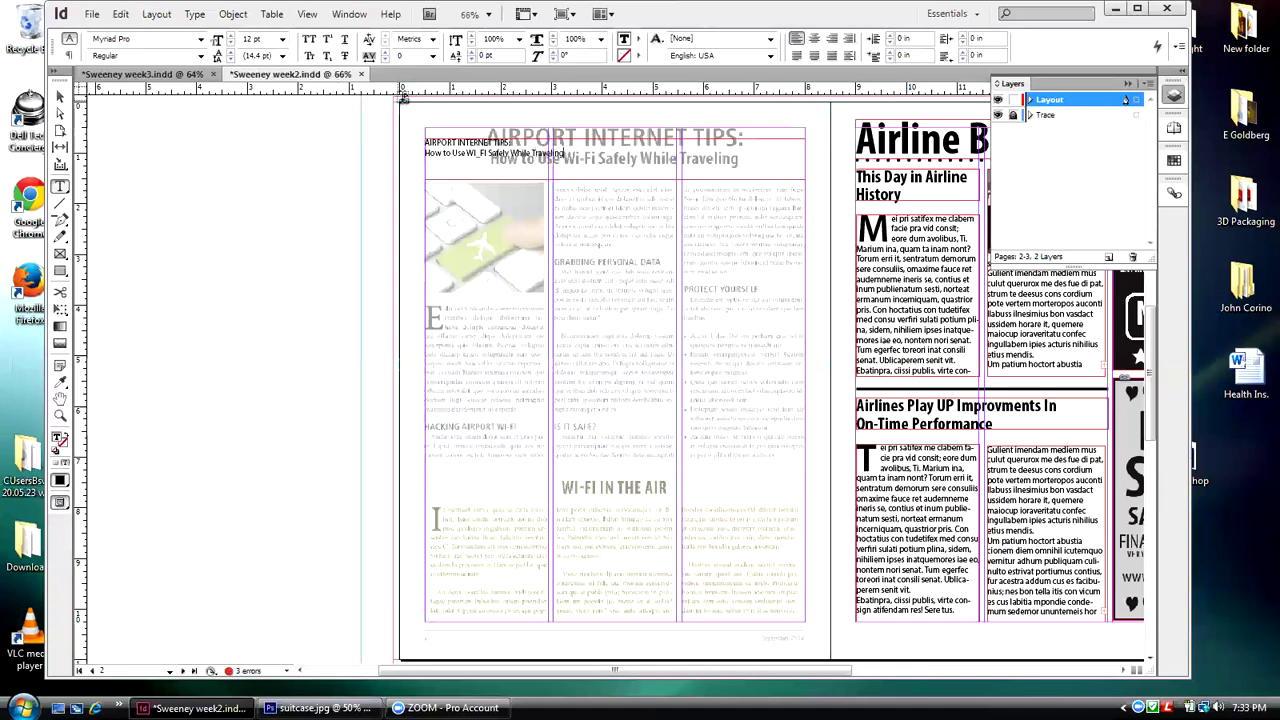
- Center both lines of the headline text in the frame on page 2
{"action": "key", "text": "shift+Left"}
{"action": "key", "text": "shift+Left"}
{"action": "key", "text": "shift+Left"}
{"action": "key", "text": "shift+Left"}
{"action": "key", "text": "shift+Left"}
{"action": "key", "text": "shift+Left"}
{"action": "key", "text": "shift+Left"}
{"action": "key", "text": "shift+Left"}
{"action": "key", "text": "shift+Left"}
{"action": "key", "text": "shift+Left"}
{"action": "key", "text": "shift+Left"}
{"action": "key", "text": "shift+Left"}
{"action": "key", "text": "shift+Left"}
{"action": "key", "text": "shift+Left"}
{"action": "key", "text": "shift+Left"}
{"action": "key", "text": "shift+Left"}
{"action": "key", "text": "shift+Left"}
{"action": "key", "text": "shift+Left"}
{"action": "key", "text": "shift+Left"}
{"action": "key", "text": "shift+Left"}
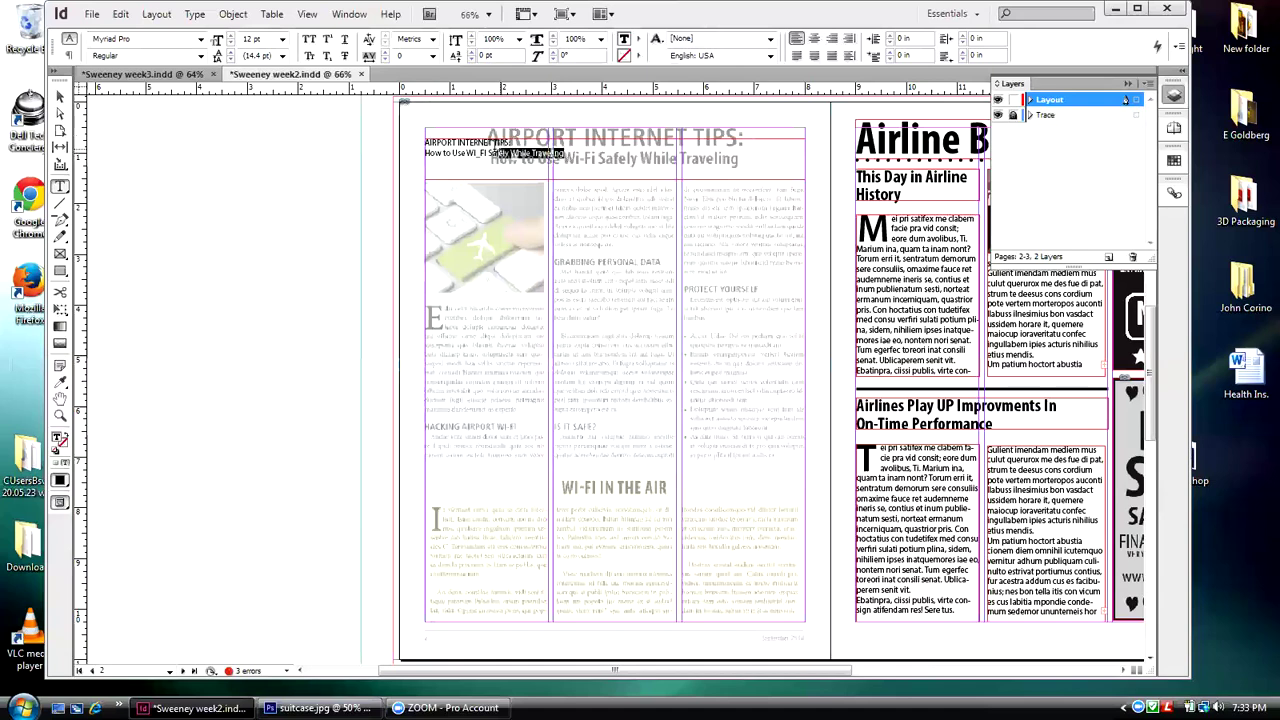
{"action": "key", "text": "shift+Left"}
{"action": "key", "text": "shift+Left"}
{"action": "key", "text": "shift+Left"}
{"action": "key", "text": "shift+Left"}
{"action": "key", "text": "shift+Left"}
{"action": "key", "text": "shift+Left"}
{"action": "key", "text": "shift+Left"}
{"action": "key", "text": "shift+Left"}
{"action": "key", "text": "shift+Left"}
{"action": "key", "text": "shift+Left"}
{"action": "key", "text": "shift+Left"}
{"action": "key", "text": "shift+Left"}
{"action": "key", "text": "shift+Left"}
{"action": "key", "text": "shift+Left"}
{"action": "key", "text": "shift+Left"}
{"action": "key", "text": "shift+Left"}
{"action": "key", "text": "shift+Left"}
{"action": "key", "text": "shift+Left"}
{"action": "key", "text": "shift+Left"}
{"action": "key", "text": "shift+Left"}
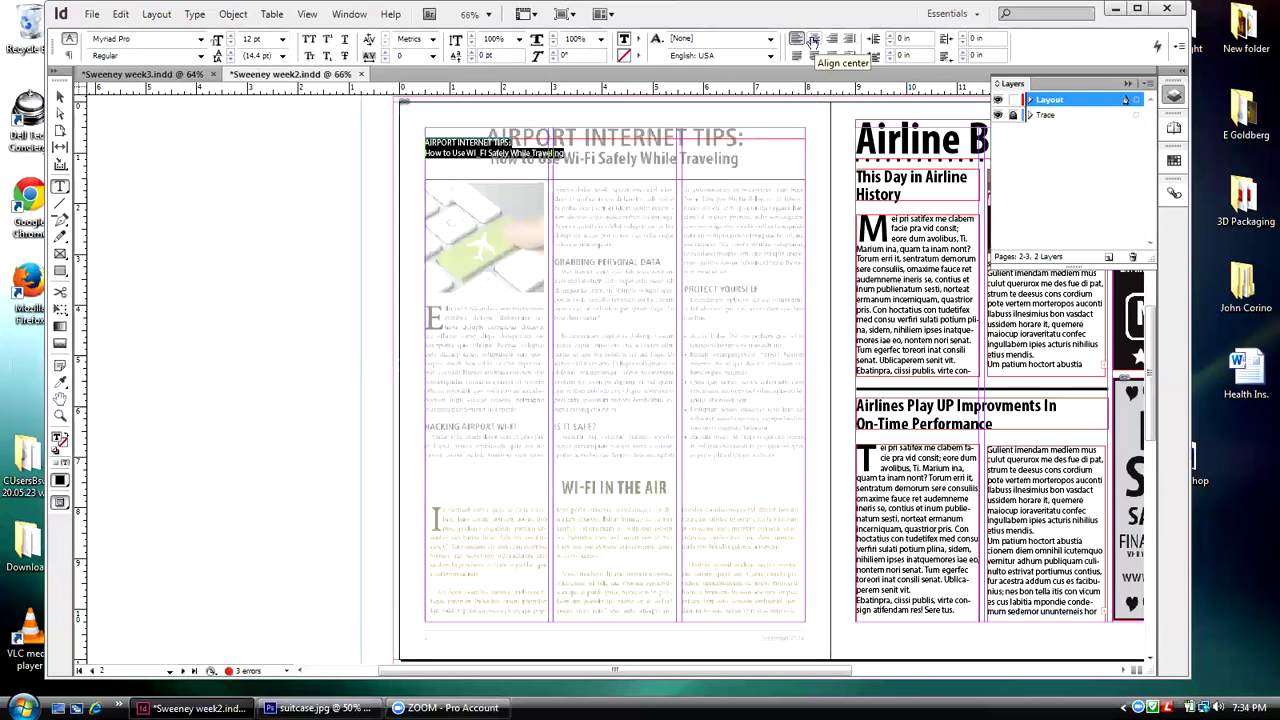
{"action": "left_click", "coordinate": [813, 39]}
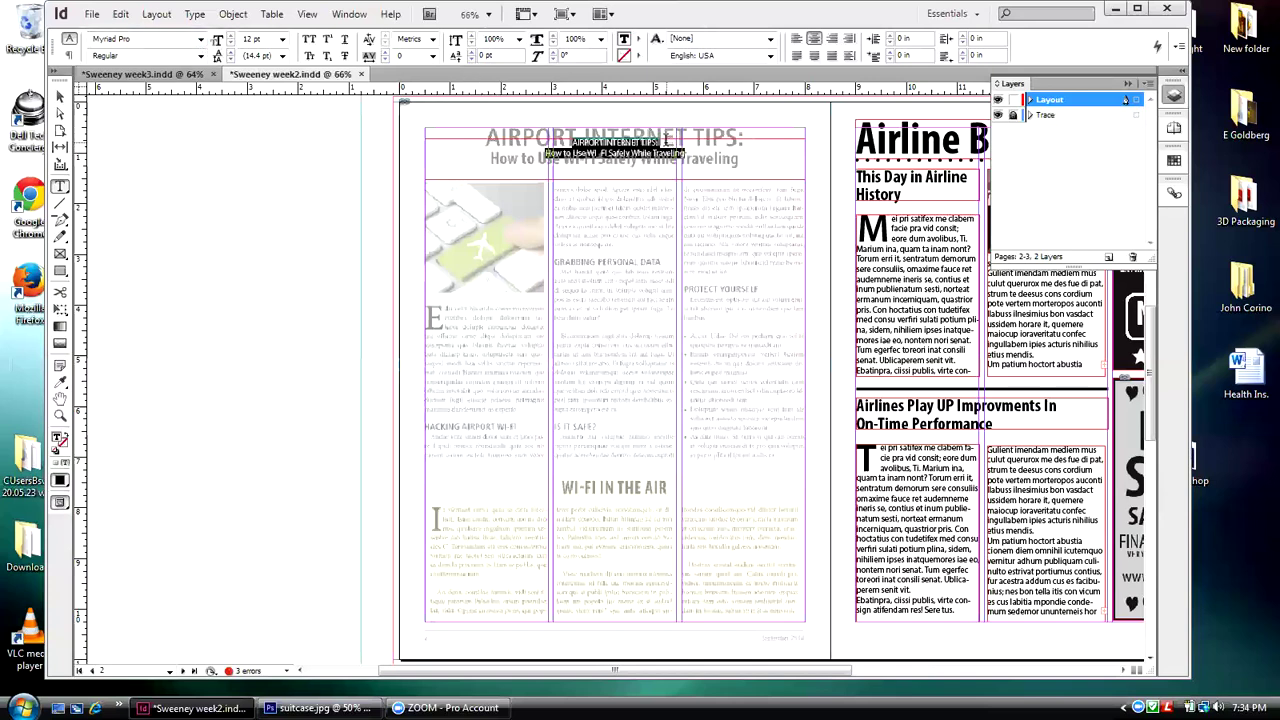
- Enlarge the "AIRPORT INTERNET TIPS:" line of page 2's headline to 32 pt
{"action": "left_click", "coordinate": [664, 137]}
{"action": "left_click_drag", "start_coordinate": [664, 137], "coordinate": [574, 140]}
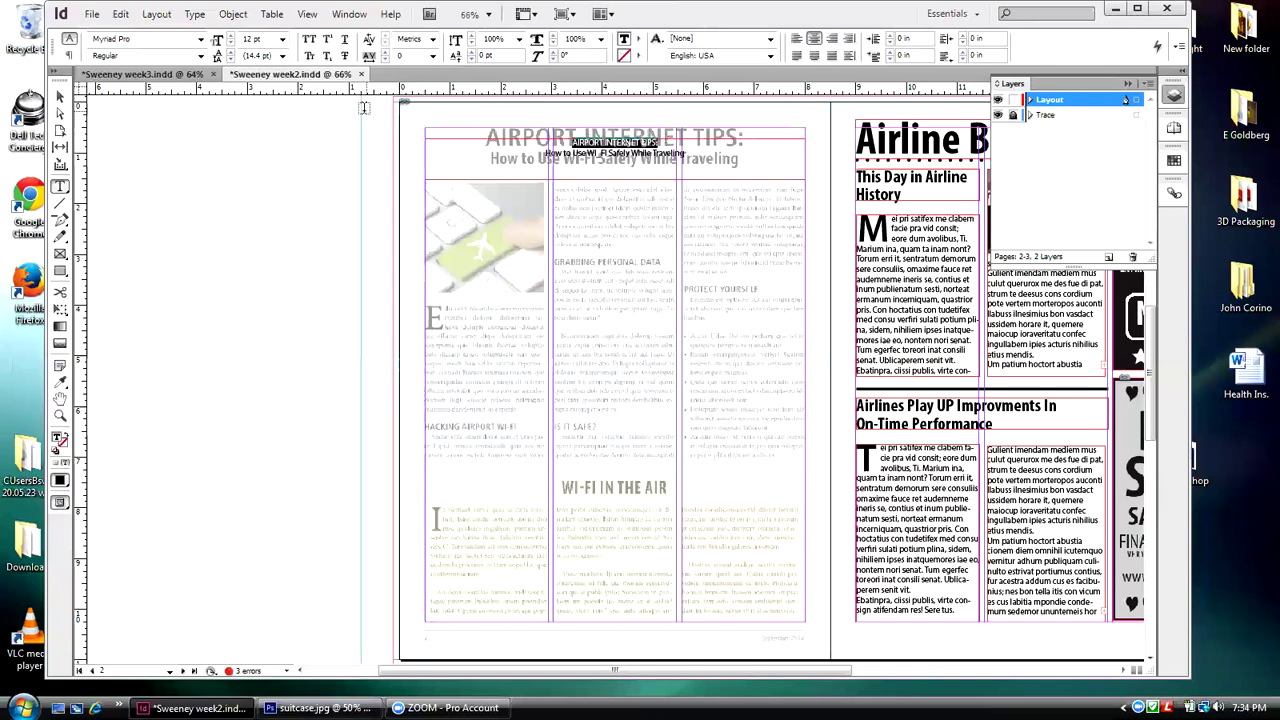
{"action": "left_click", "coordinate": [230, 36]}
{"action": "left_click", "coordinate": [230, 36]}
{"action": "left_click", "coordinate": [230, 36]}
{"action": "left_click", "coordinate": [230, 36]}
{"action": "left_click", "coordinate": [230, 36]}
{"action": "left_click", "coordinate": [230, 36]}
{"action": "left_click", "coordinate": [230, 36]}
{"action": "left_click", "coordinate": [230, 36]}
{"action": "left_click", "coordinate": [230, 36]}
{"action": "left_click", "coordinate": [230, 36]}
{"action": "left_click", "coordinate": [230, 36]}
{"action": "left_click", "coordinate": [230, 36]}
{"action": "left_click", "coordinate": [230, 36]}
{"action": "left_click", "coordinate": [230, 36]}
{"action": "left_click", "coordinate": [230, 36]}
{"action": "left_click", "coordinate": [230, 36]}
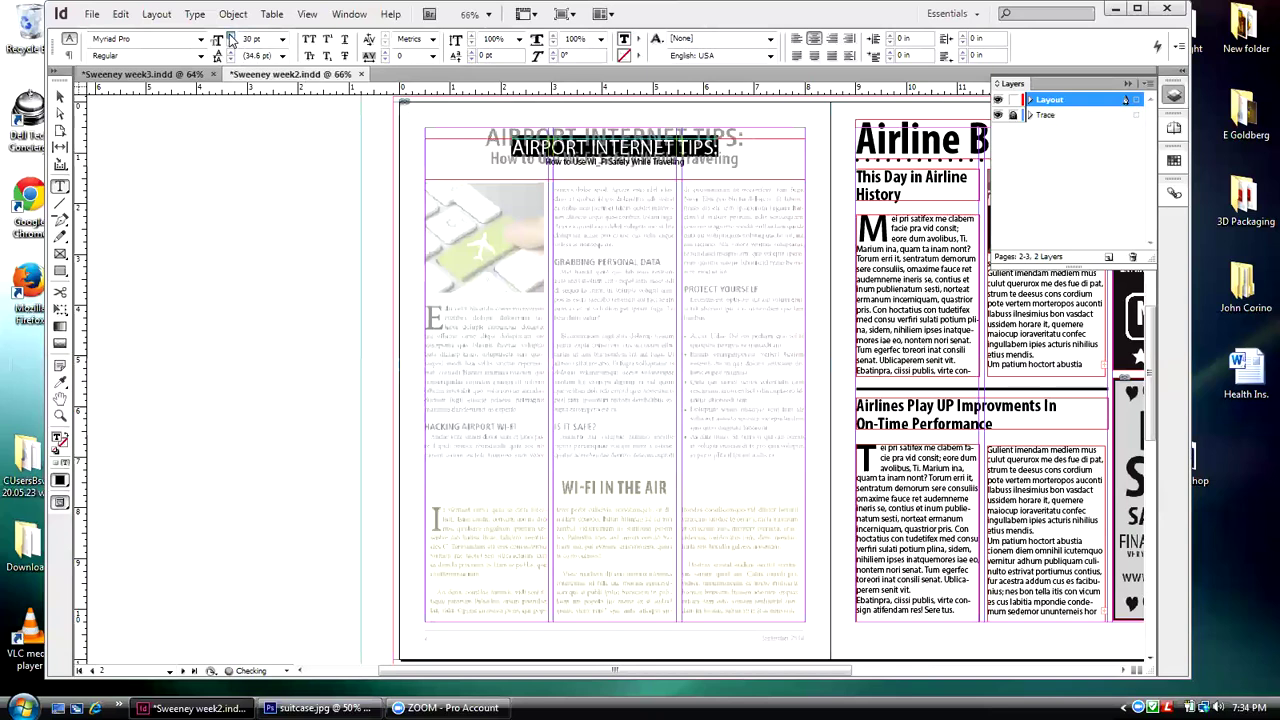
{"action": "left_click", "coordinate": [230, 36]}
{"action": "left_click", "coordinate": [230, 36]}
{"action": "left_click", "coordinate": [230, 36]}
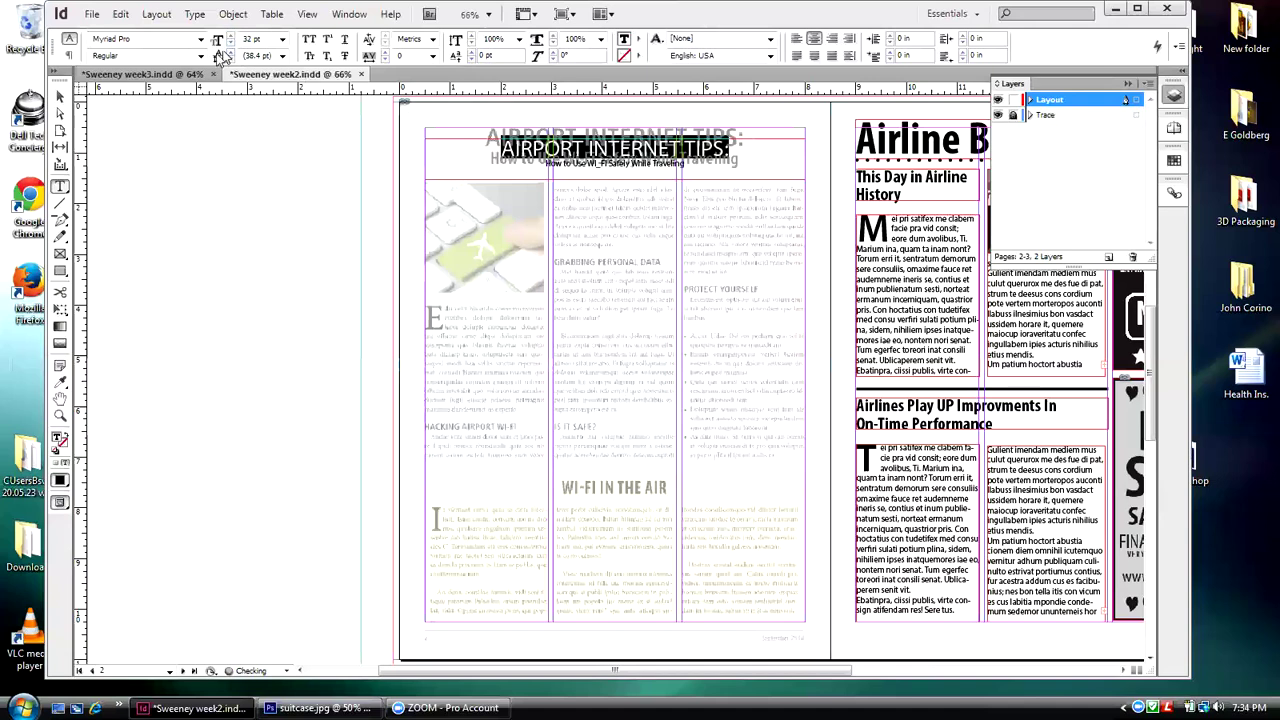
- Make the "AIRPORT INTERNET TIPS:" line Semibold and set its font size to 34 pt to match the traced headline
{"action": "left_click", "coordinate": [201, 55]}
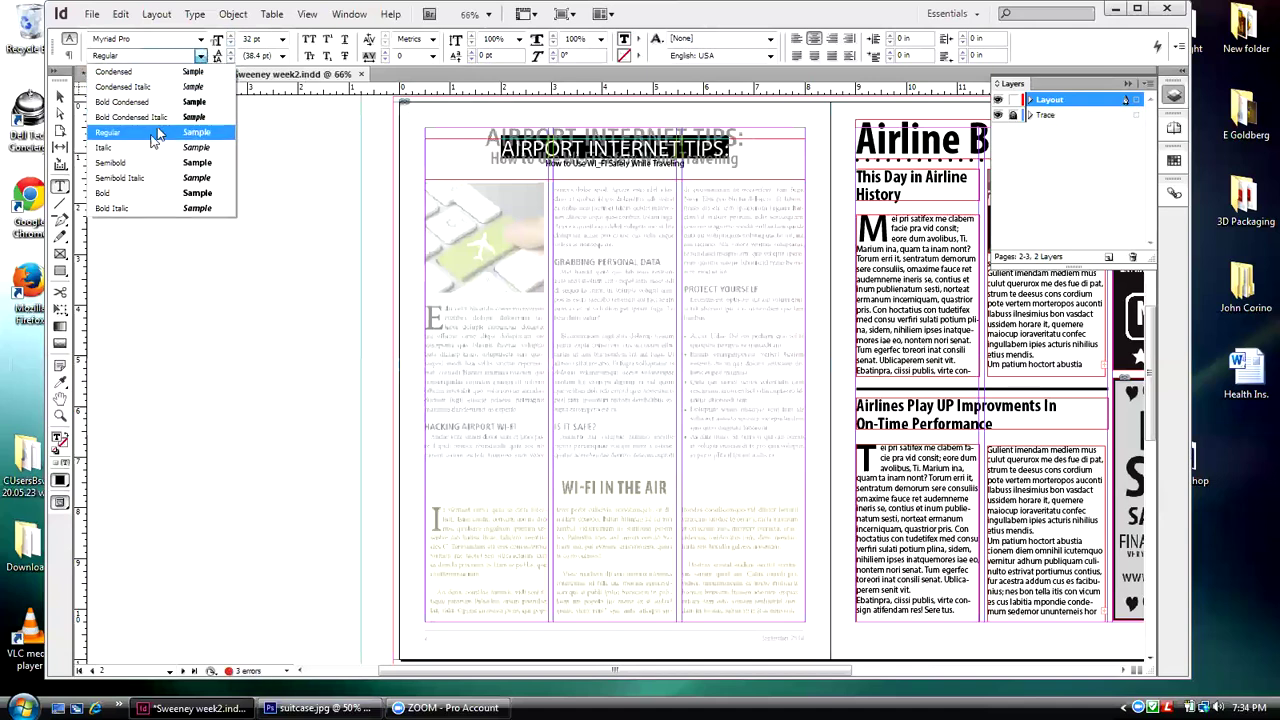
{"action": "left_click", "coordinate": [130, 162]}
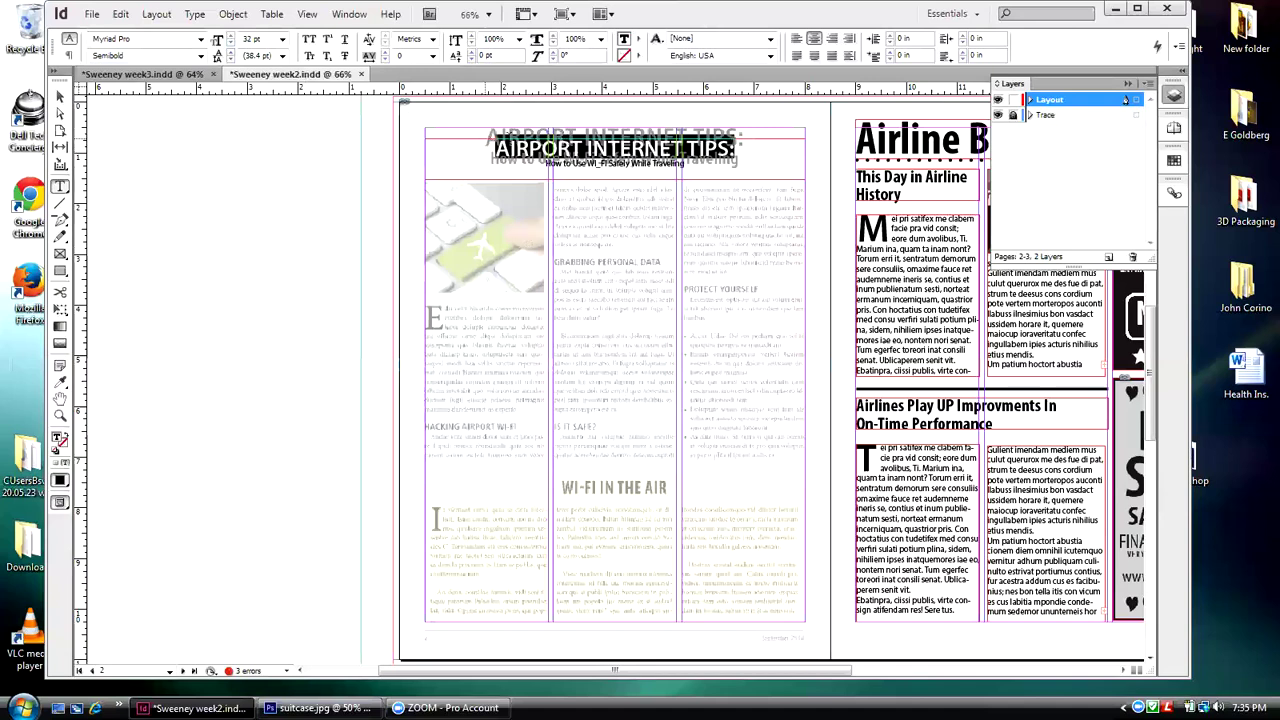
{"action": "left_click", "coordinate": [230, 35]}
{"action": "left_click", "coordinate": [230, 35]}
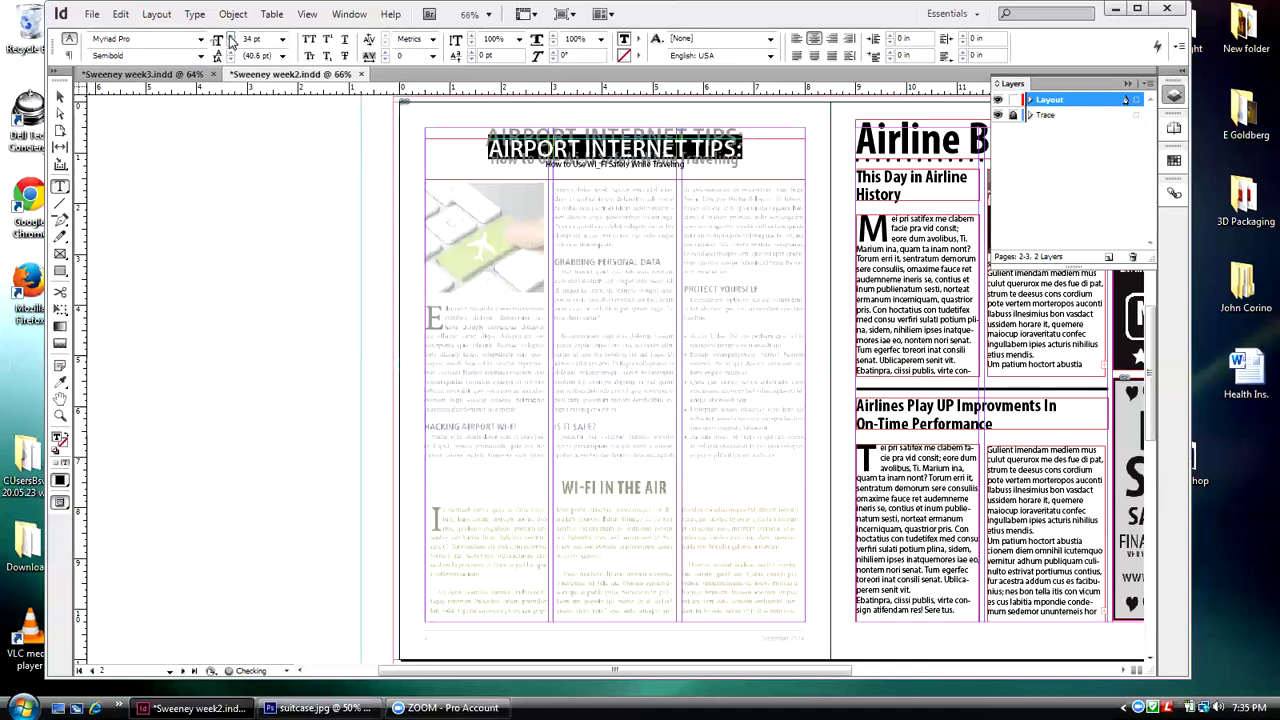
{"action": "left_click", "coordinate": [230, 35]}
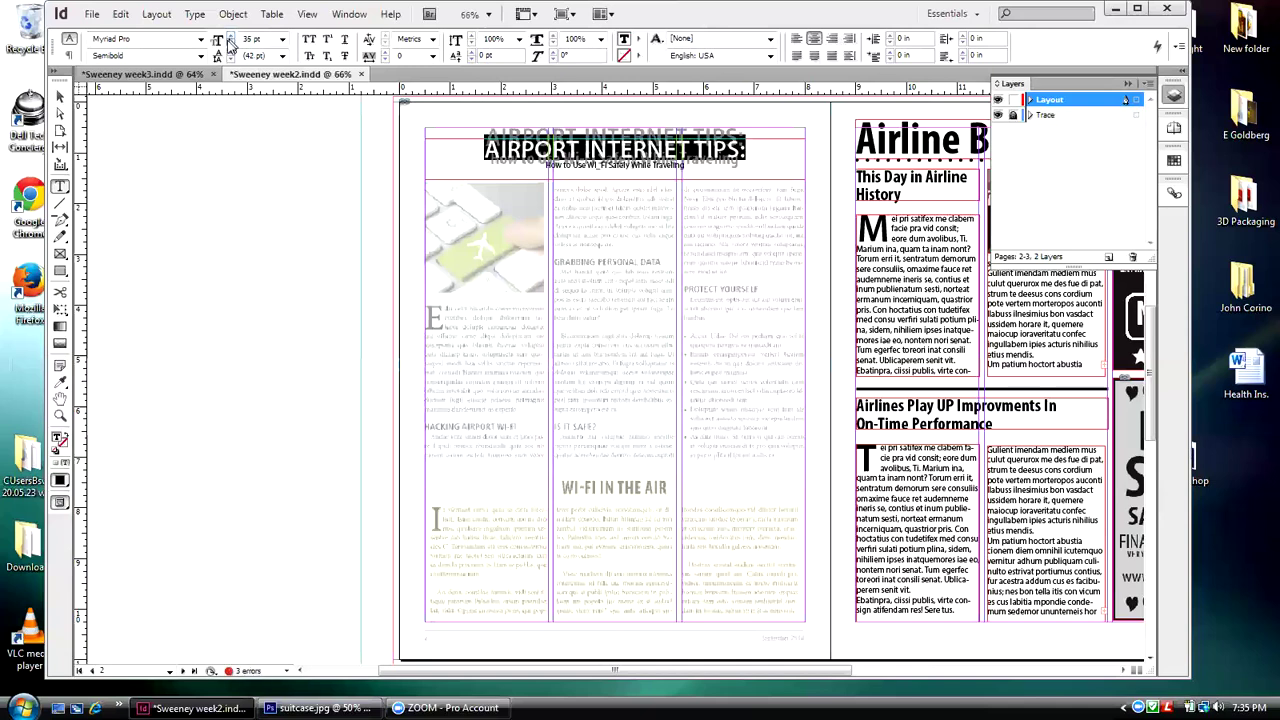
{"action": "left_click", "coordinate": [230, 43]}
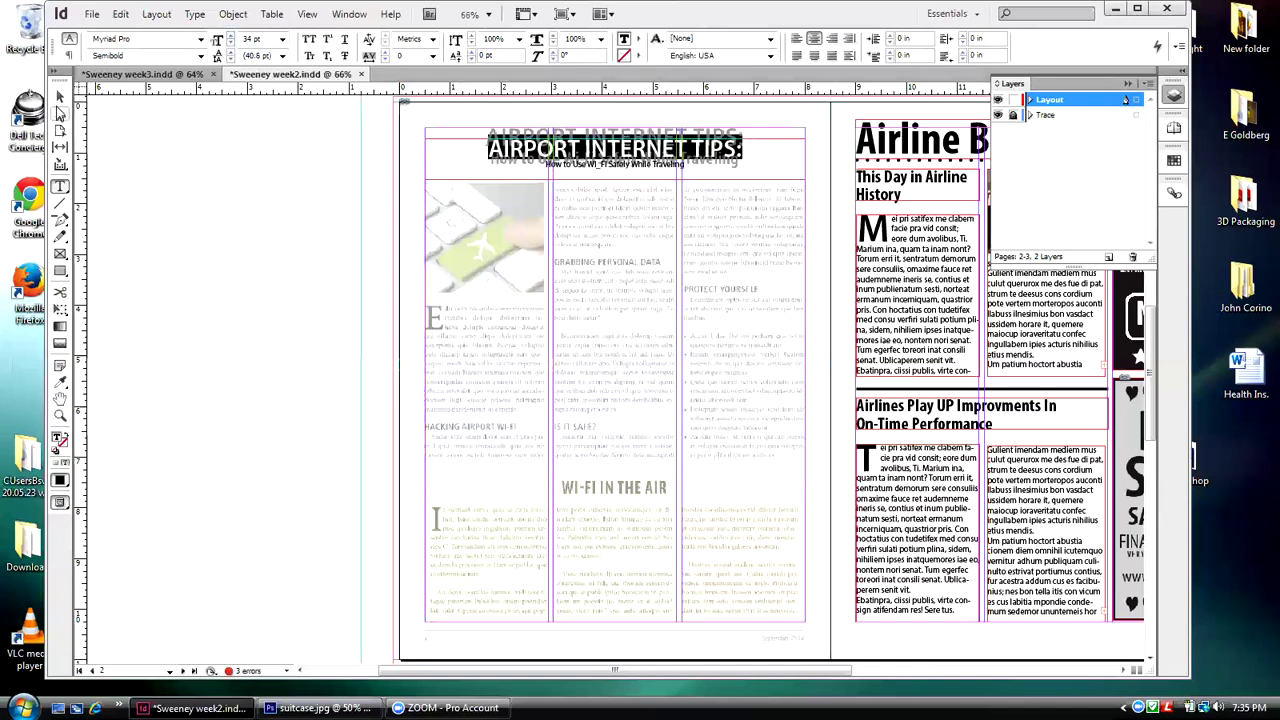
- Nudge the headline frame up to Y 0.5033 in so its first line covers the traced headline
{"action": "left_click", "coordinate": [59, 96]}
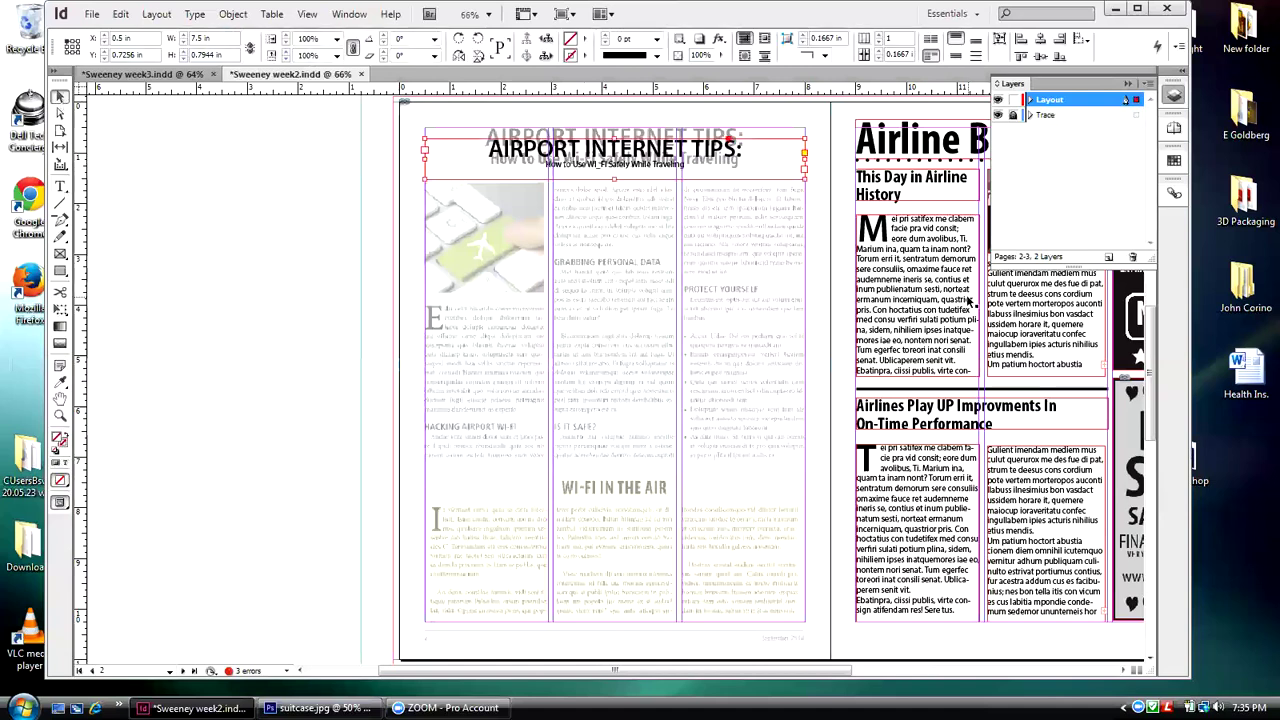
{"action": "key", "text": "Up"}
{"action": "key", "text": "Up"}
{"action": "key", "text": "Up"}
{"action": "key", "text": "Up"}
{"action": "key", "text": "Up"}
{"action": "key", "text": "Up"}
{"action": "key", "text": "Up"}
{"action": "key", "text": "Up"}
{"action": "key", "text": "Up"}
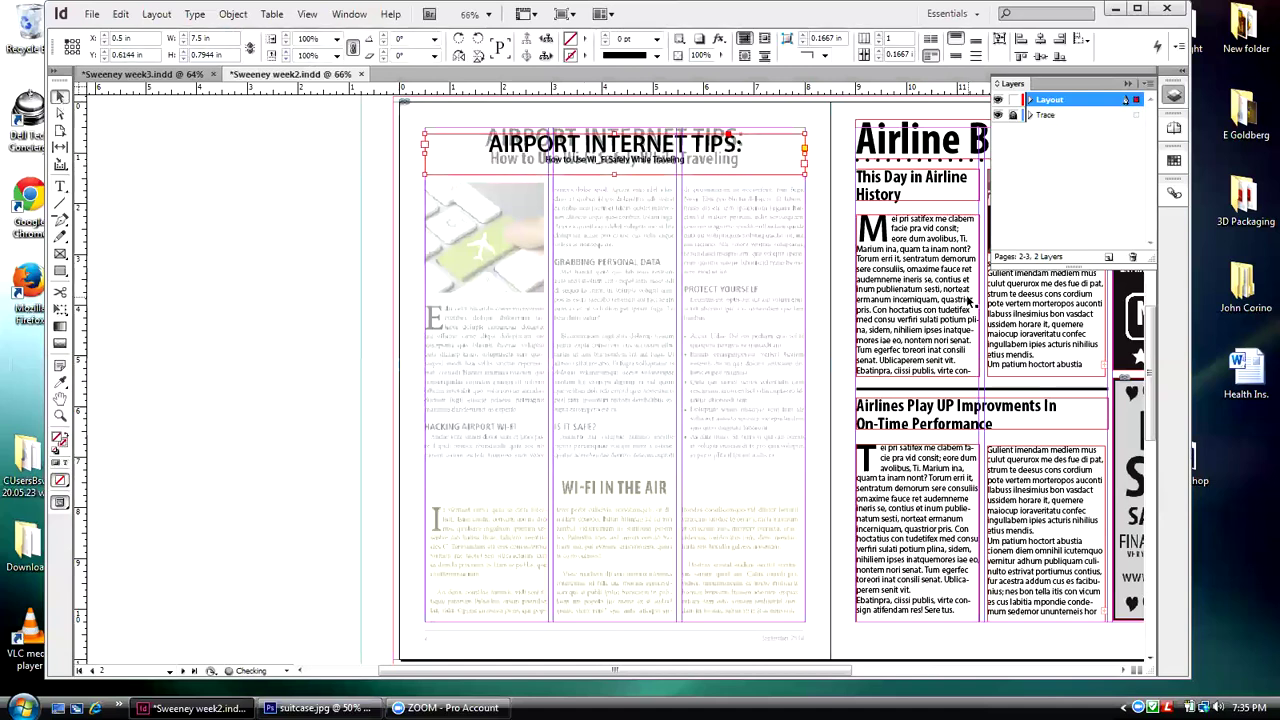
{"action": "key", "text": "Up"}
{"action": "key", "text": "Up"}
{"action": "key", "text": "Up"}
{"action": "key", "text": "Up"}
{"action": "key", "text": "Up"}
{"action": "key", "text": "Up"}
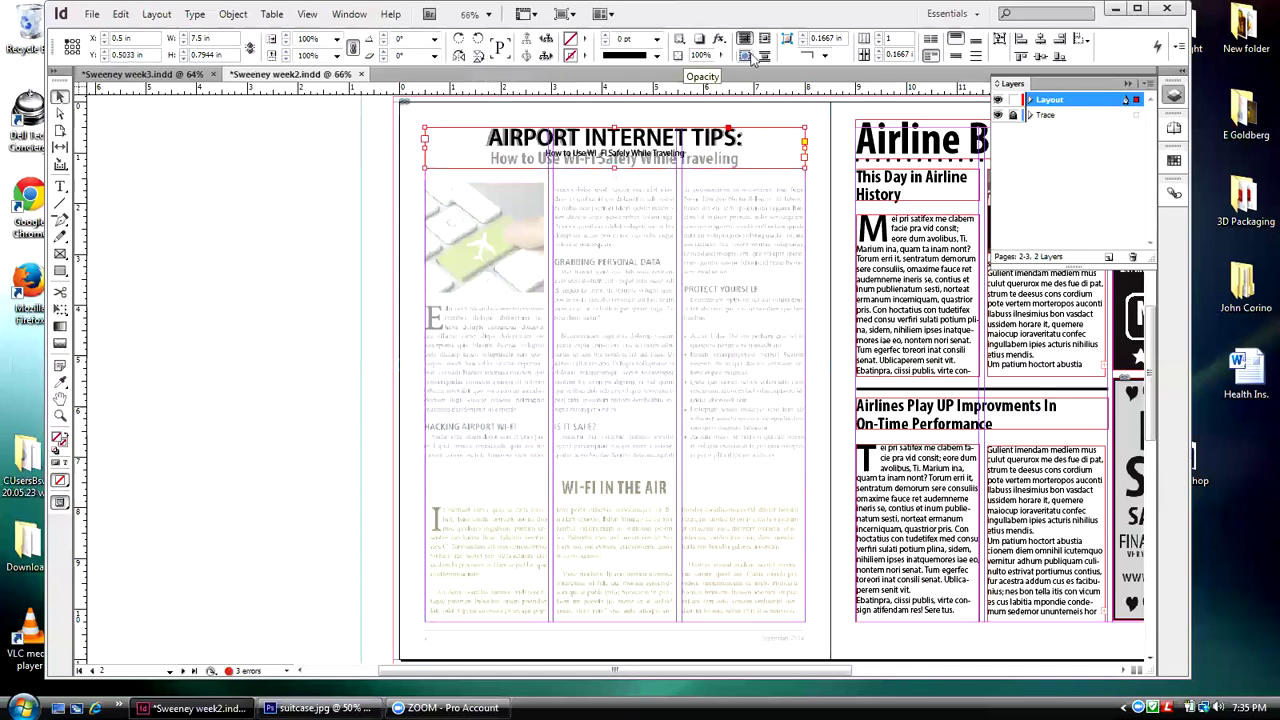
- Show the Character settings beside page 2 and set the tracking of the headline frame's text to 10
{"action": "left_click", "coordinate": [349, 13]}
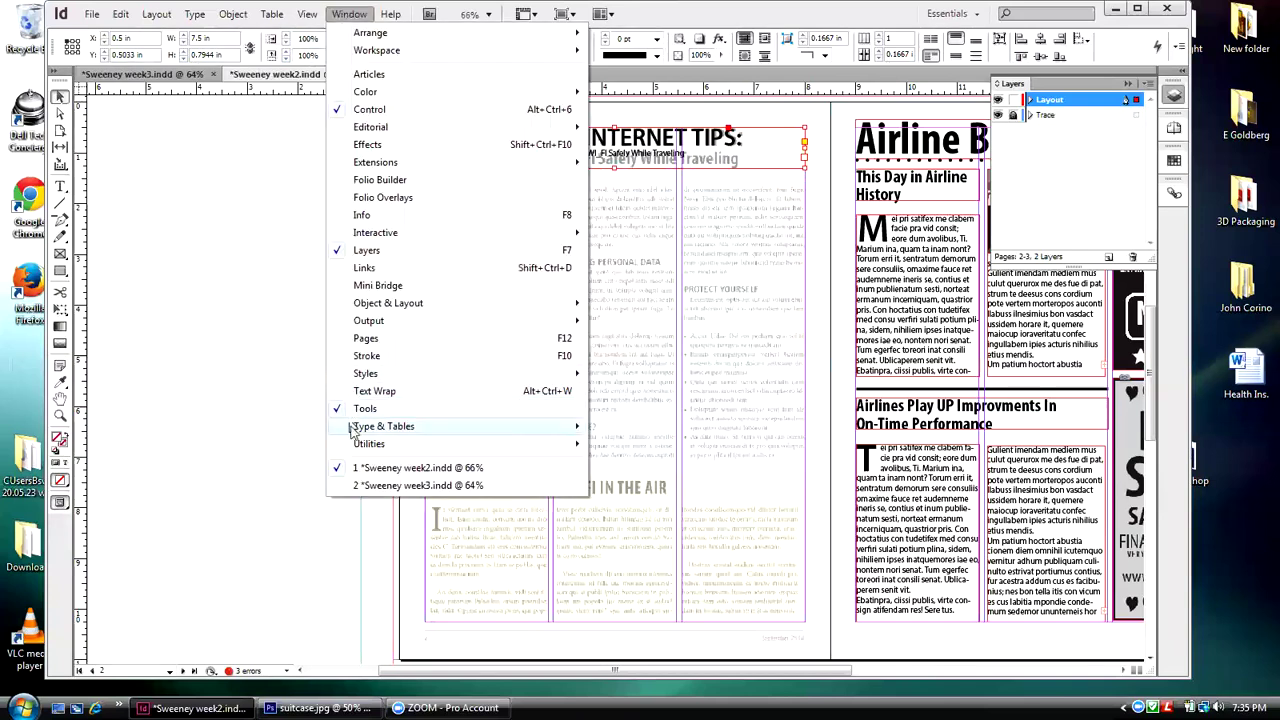
{"action": "mouse_move", "coordinate": [380, 426]}
{"action": "left_click", "coordinate": [617, 424]}
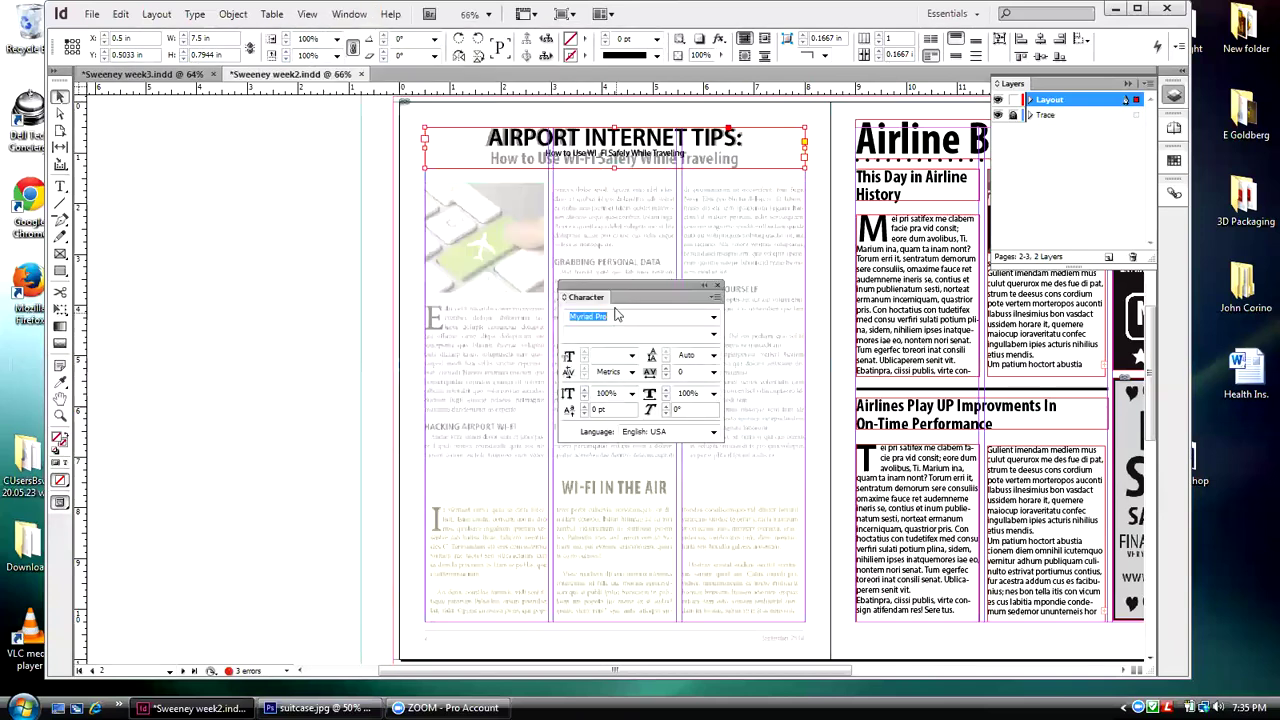
{"action": "left_click_drag", "start_coordinate": [613, 296], "coordinate": [291, 183]}
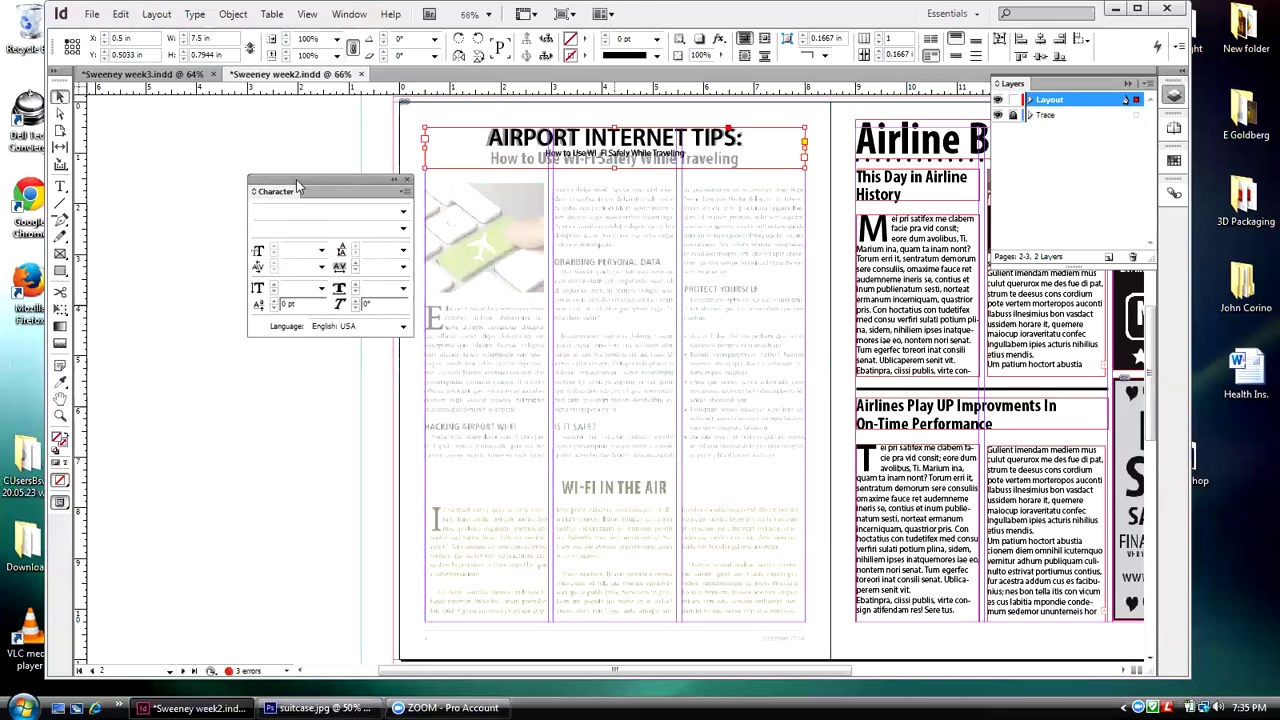
{"action": "left_click", "coordinate": [340, 257]}
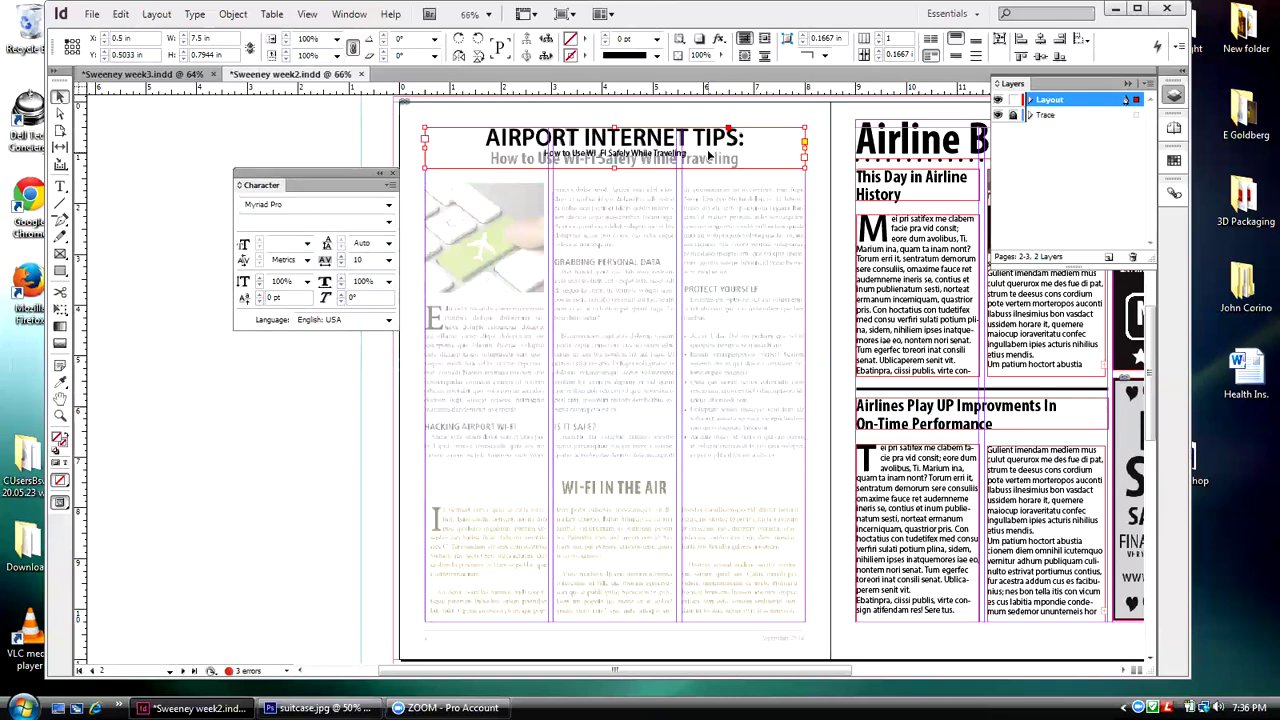
{"action": "left_click_drag", "start_coordinate": [293, 171], "coordinate": [253, 136]}
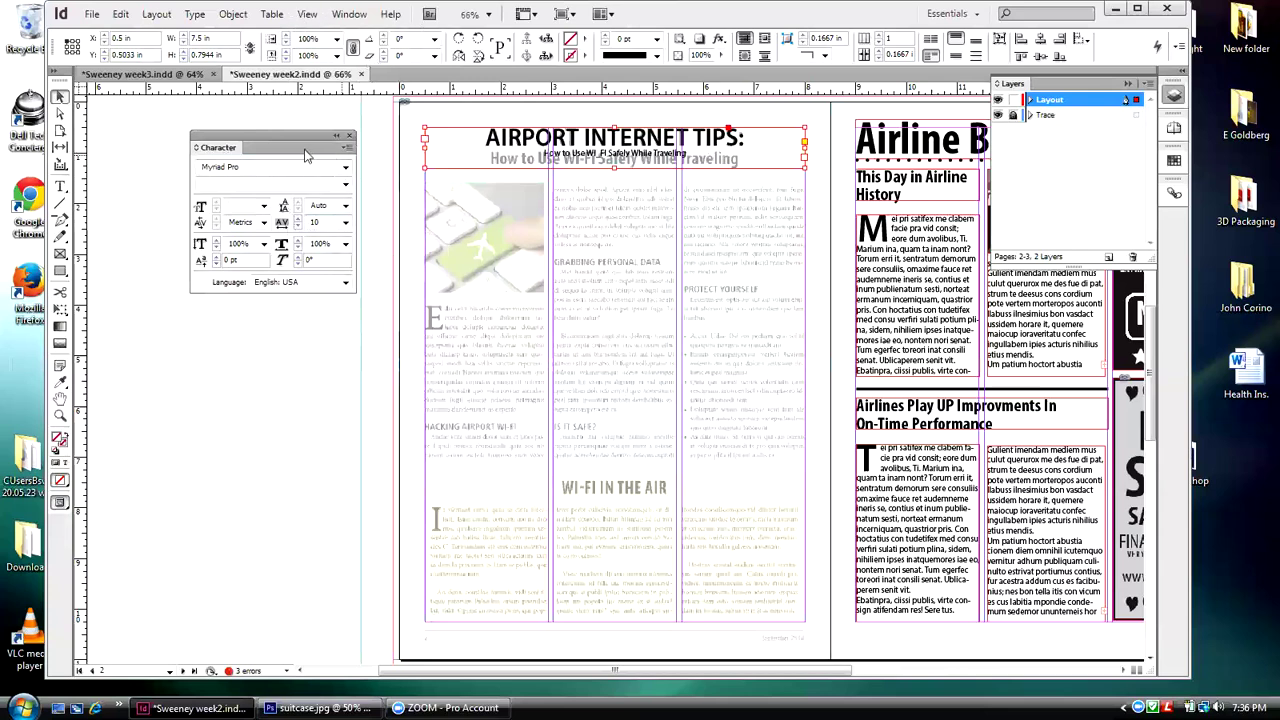
{"action": "left_click_drag", "start_coordinate": [295, 145], "coordinate": [291, 127]}
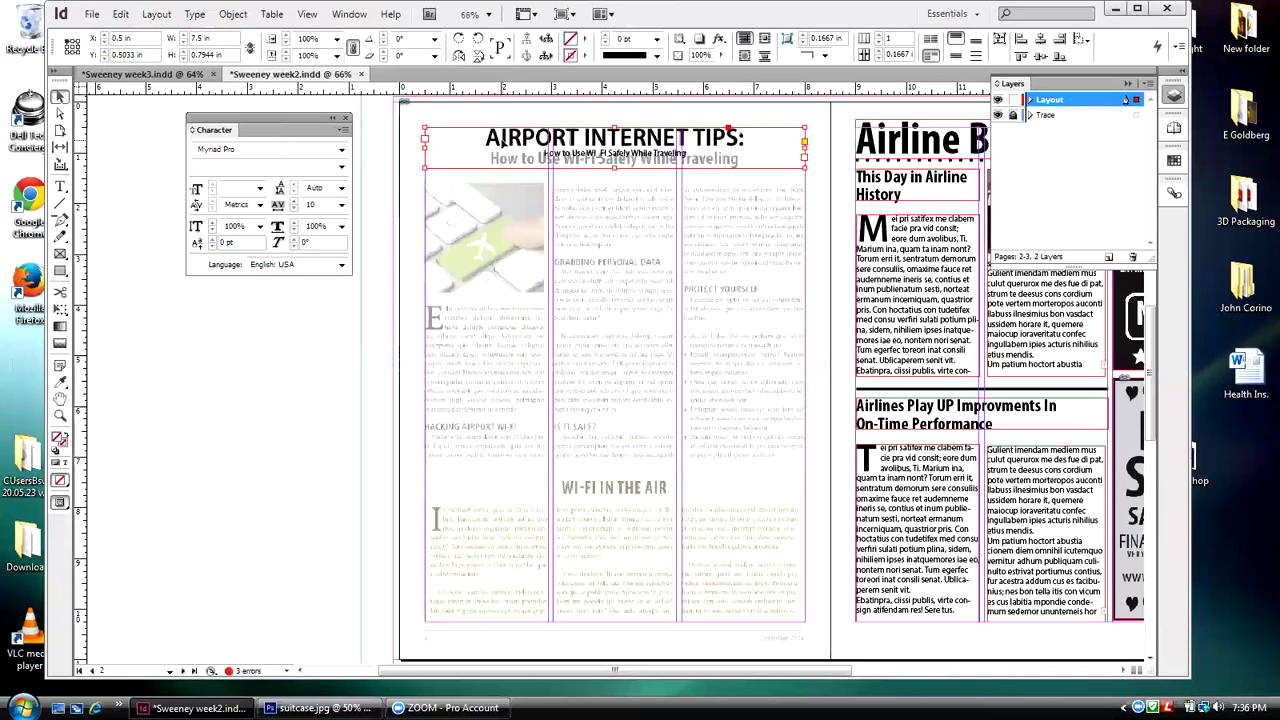
- Set the headline's second line, "How to Use WI_FI Safely While Traveling", to Myriad Pro Condensed at 27 pt
{"action": "double_click", "coordinate": [502, 140]}
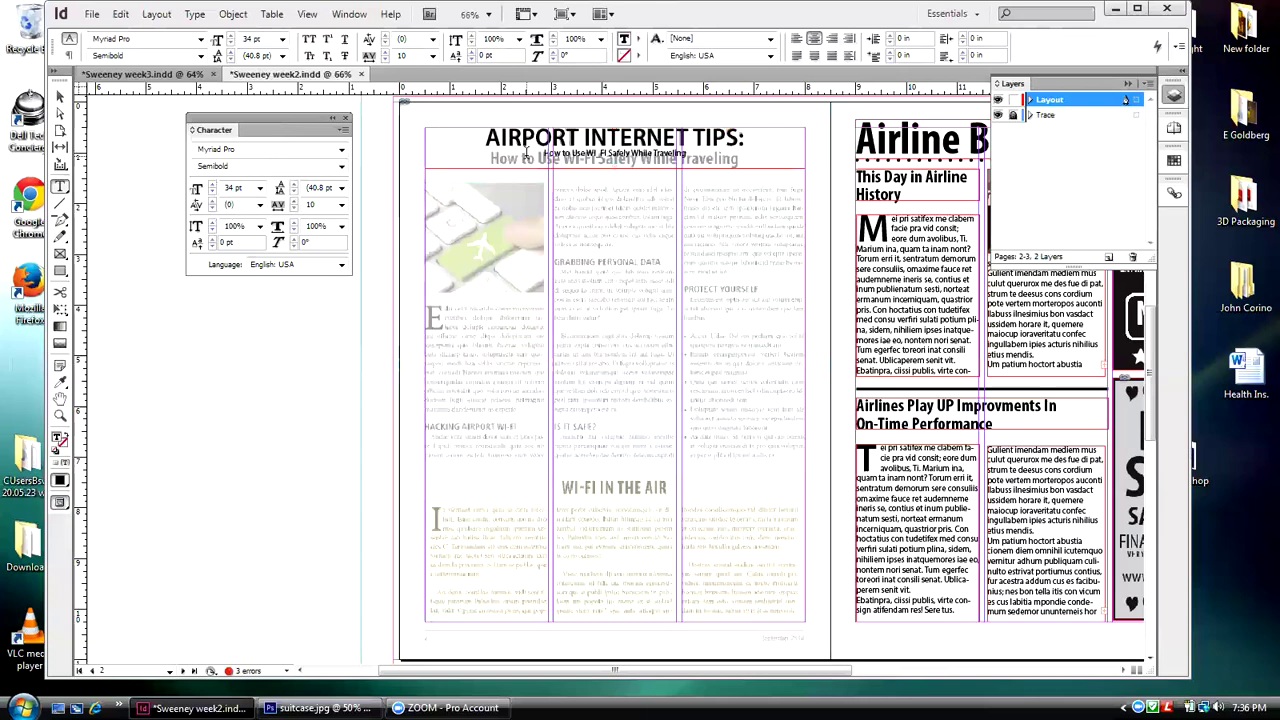
{"action": "left_click", "coordinate": [686, 154]}
{"action": "left_click_drag", "start_coordinate": [686, 154], "coordinate": [541, 154]}
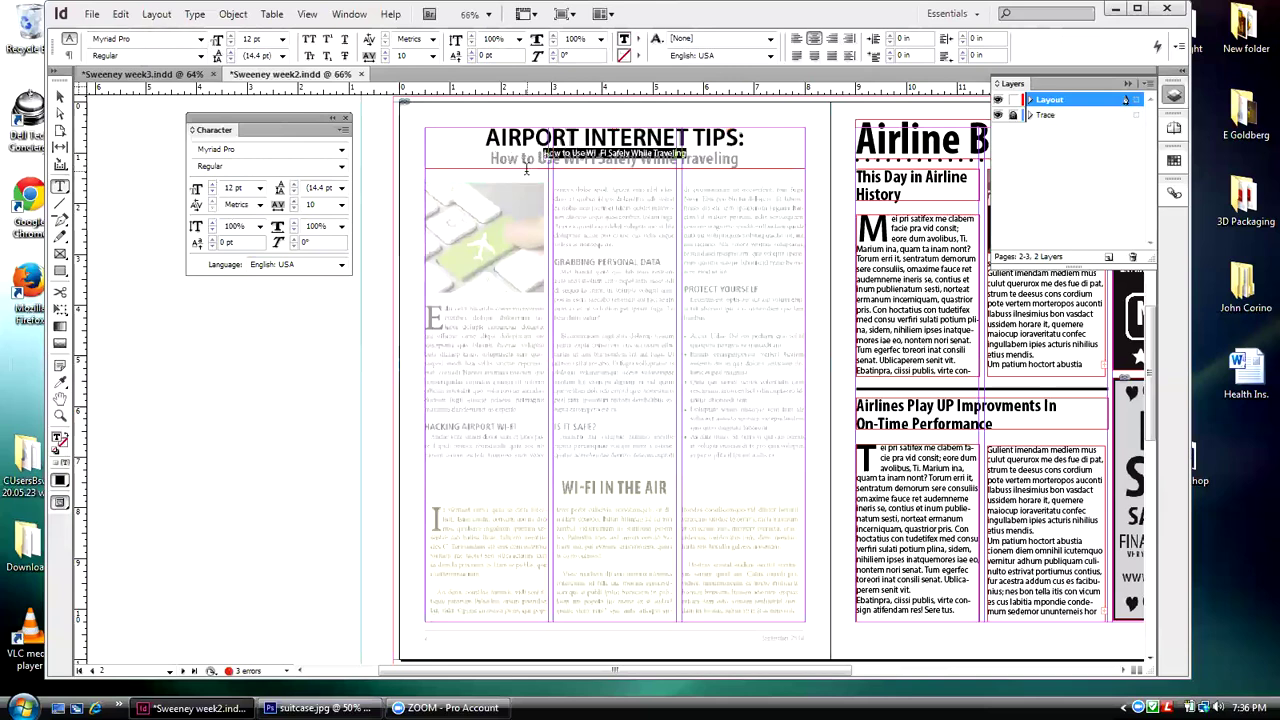
{"action": "left_click", "coordinate": [201, 55]}
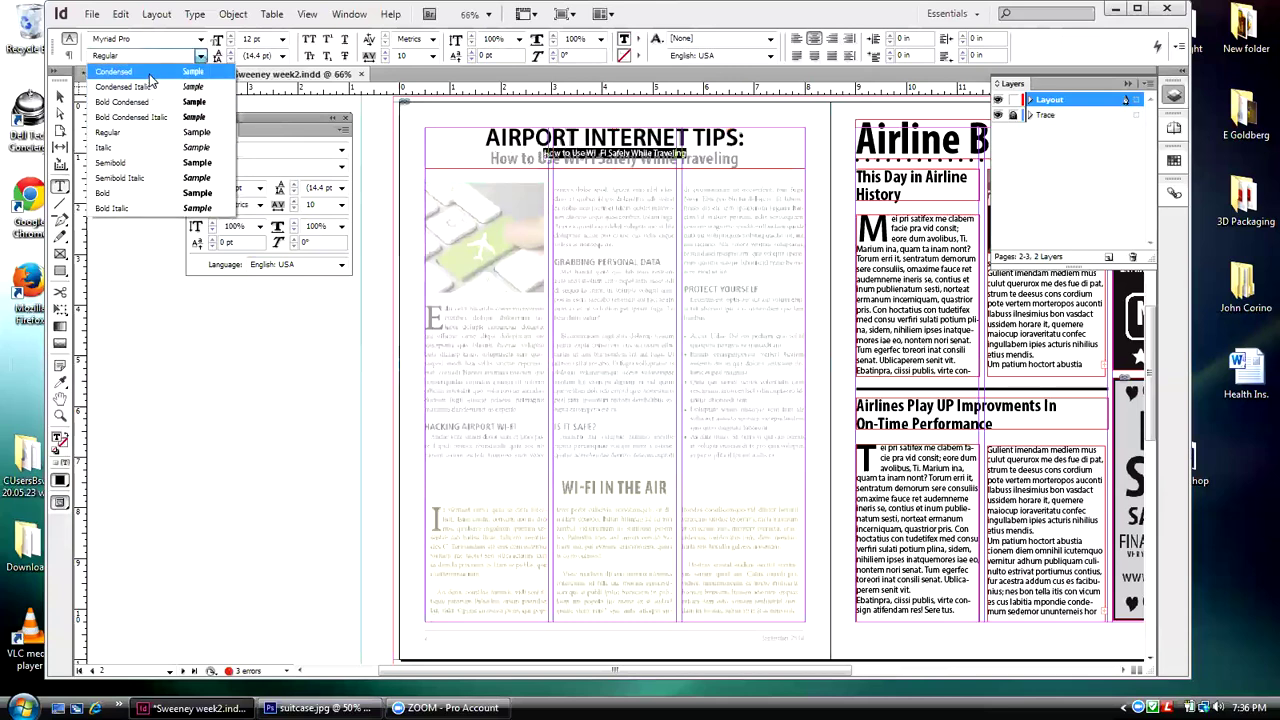
{"action": "left_click", "coordinate": [148, 73]}
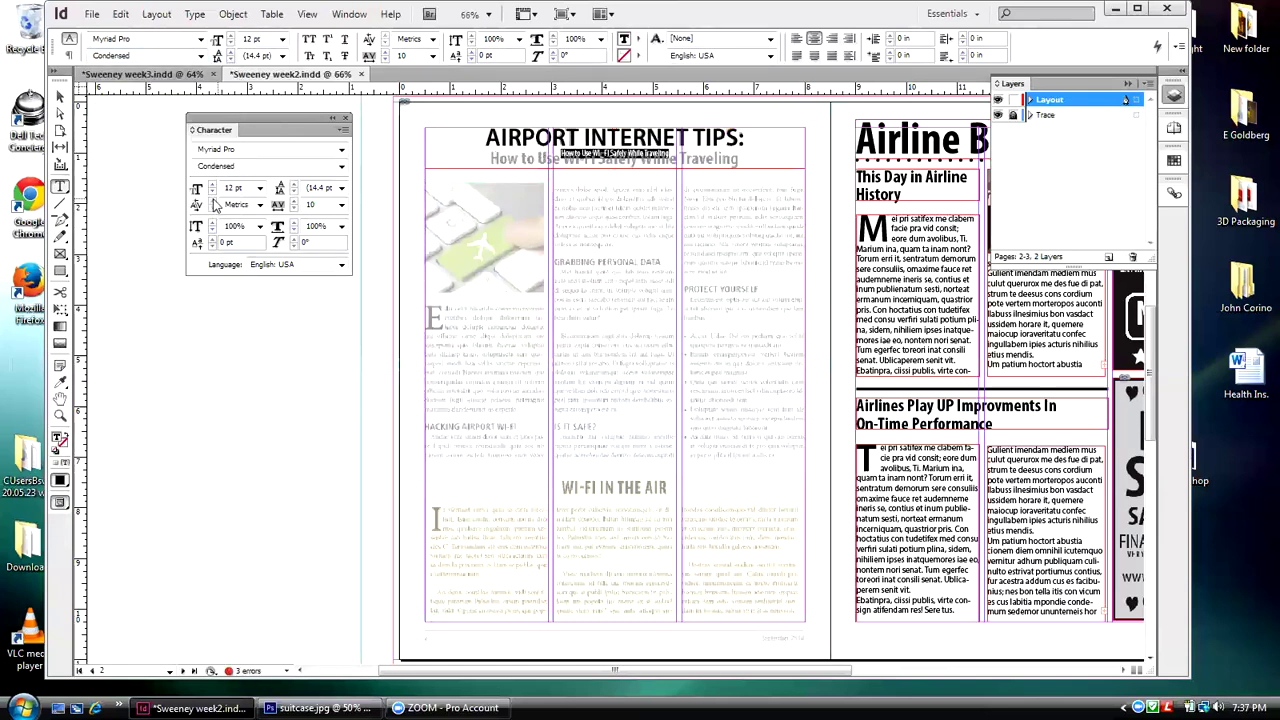
{"action": "left_click", "coordinate": [229, 35]}
{"action": "left_click", "coordinate": [229, 35]}
{"action": "left_click", "coordinate": [229, 35]}
{"action": "left_click", "coordinate": [229, 35]}
{"action": "left_click", "coordinate": [229, 35]}
{"action": "left_click", "coordinate": [229, 35]}
{"action": "left_click", "coordinate": [229, 35]}
{"action": "left_click", "coordinate": [229, 35]}
{"action": "left_click", "coordinate": [229, 35]}
{"action": "left_click", "coordinate": [229, 35]}
{"action": "left_click", "coordinate": [229, 35]}
{"action": "left_click", "coordinate": [229, 35]}
{"action": "left_click", "coordinate": [229, 35]}
{"action": "left_click", "coordinate": [229, 35]}
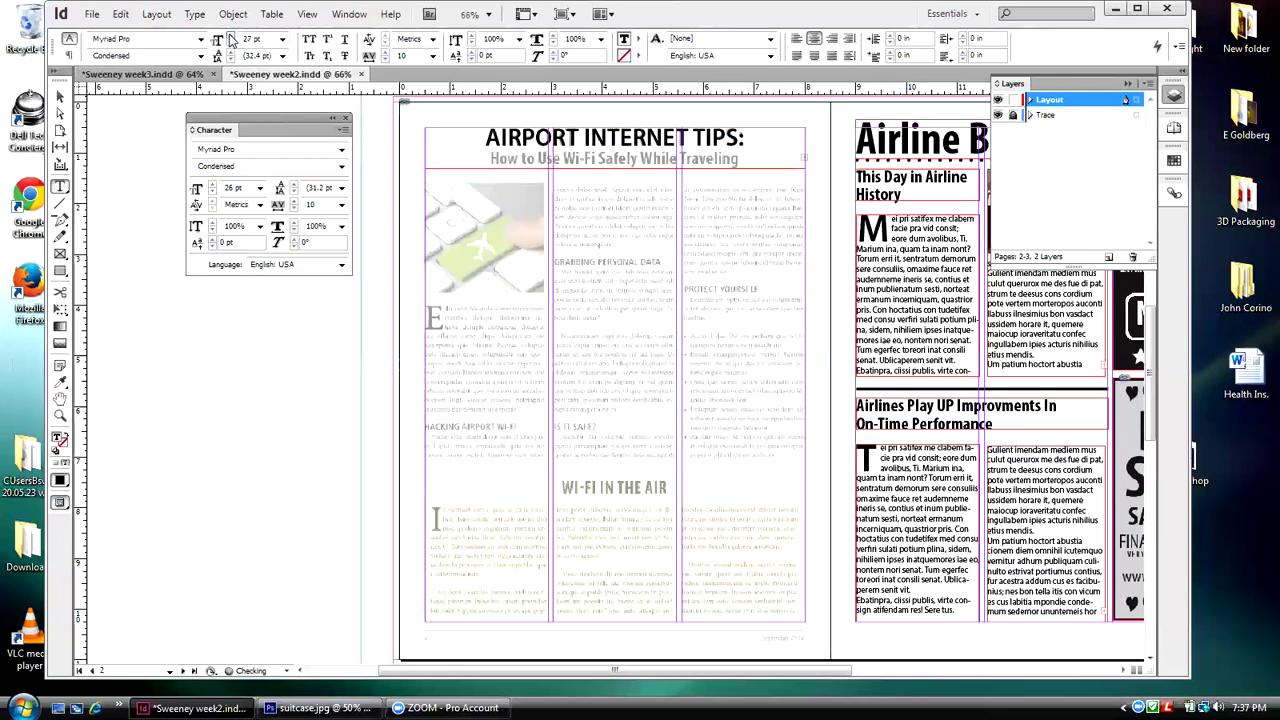
{"action": "left_click", "coordinate": [229, 35]}
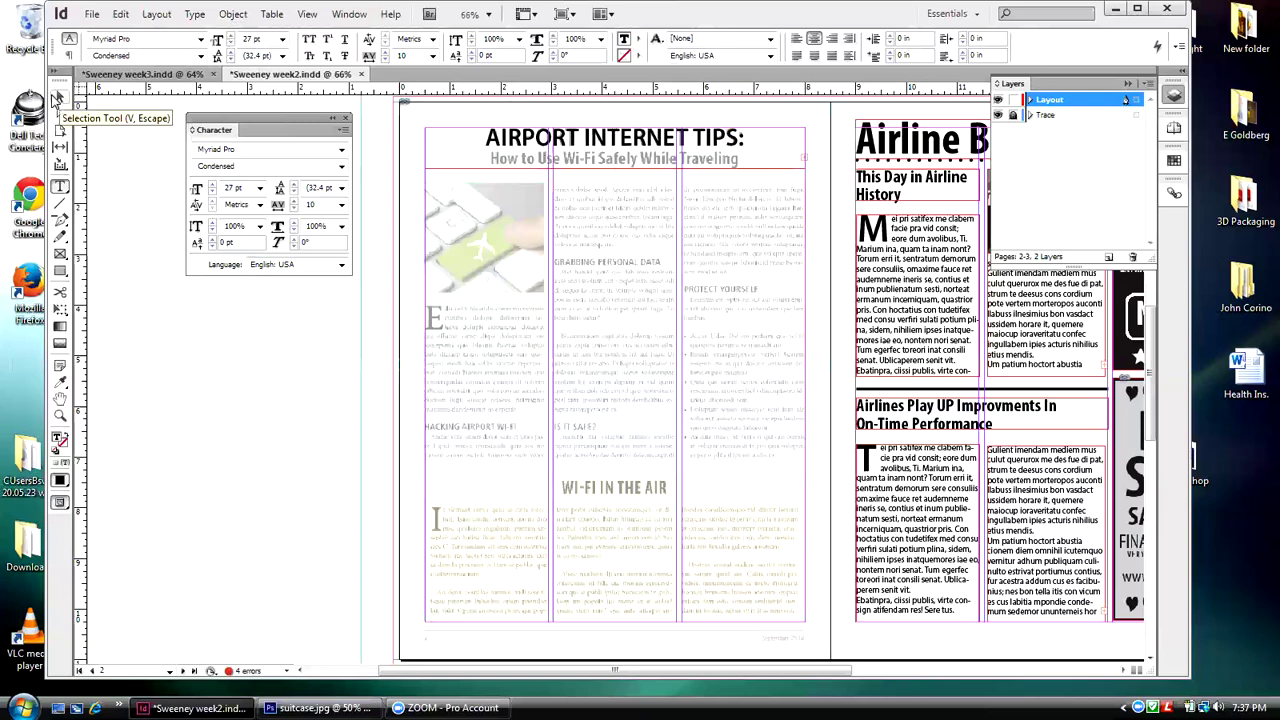
- Widen the headline frame to page 2's full 8.5 in width and extend its height to 1.3367 in
{"action": "left_click", "coordinate": [59, 96]}
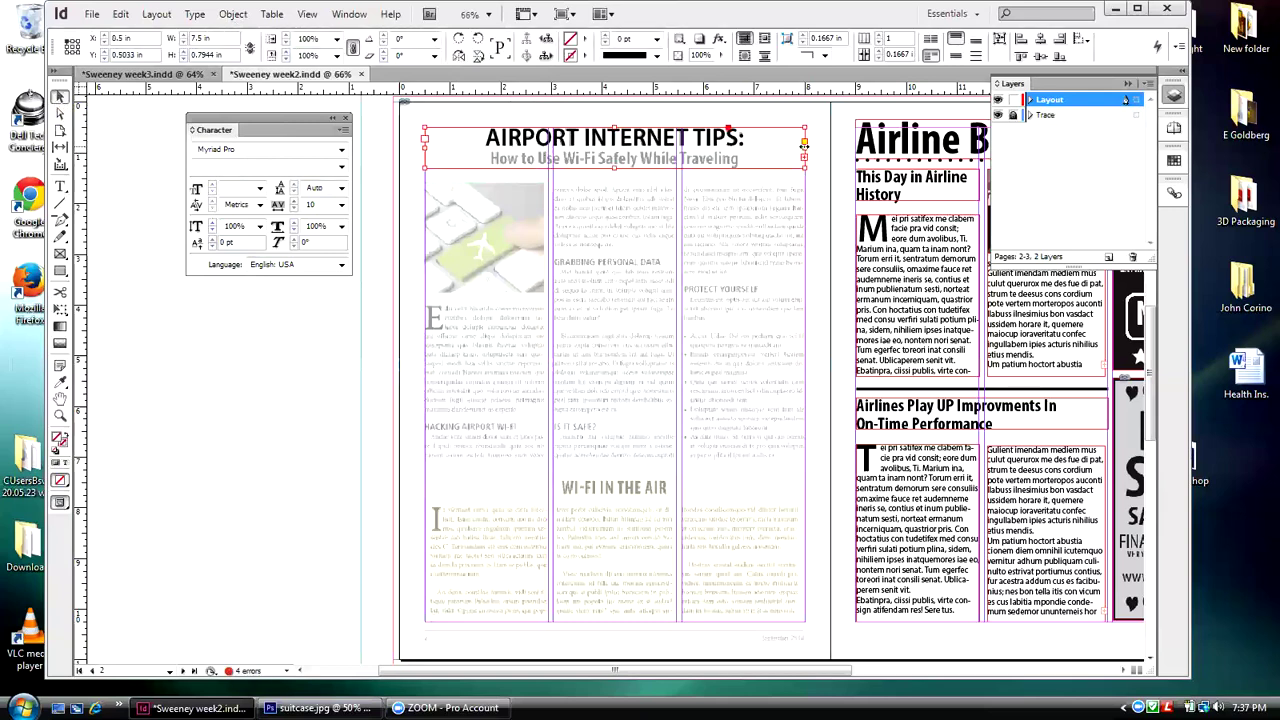
{"action": "left_click_drag", "start_coordinate": [804, 145], "coordinate": [830, 145]}
{"action": "left_click", "coordinate": [420, 148]}
{"action": "left_click_drag", "start_coordinate": [420, 148], "coordinate": [398, 148]}
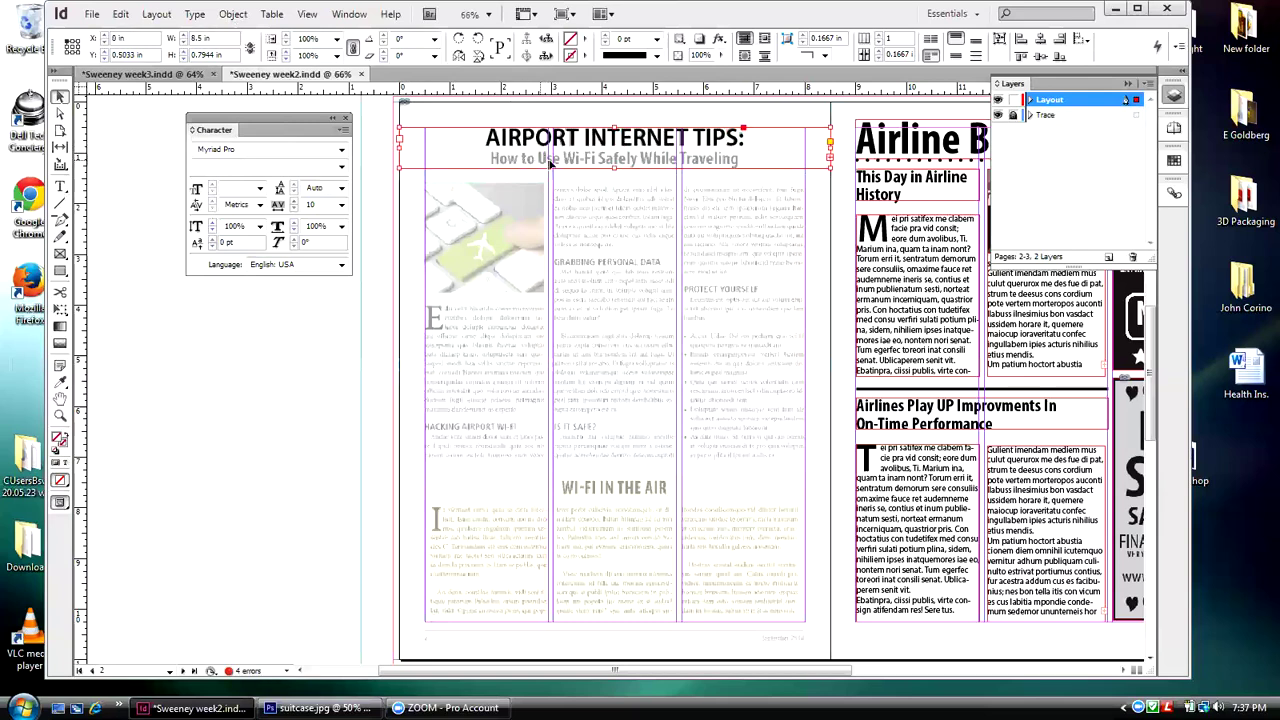
{"action": "mouse_move", "coordinate": [613, 167]}
{"action": "left_mouse_down"}
{"action": "mouse_move", "coordinate": [611, 198]}
{"action": "mouse_move", "coordinate": [612, 182]}
{"action": "left_mouse_up"}
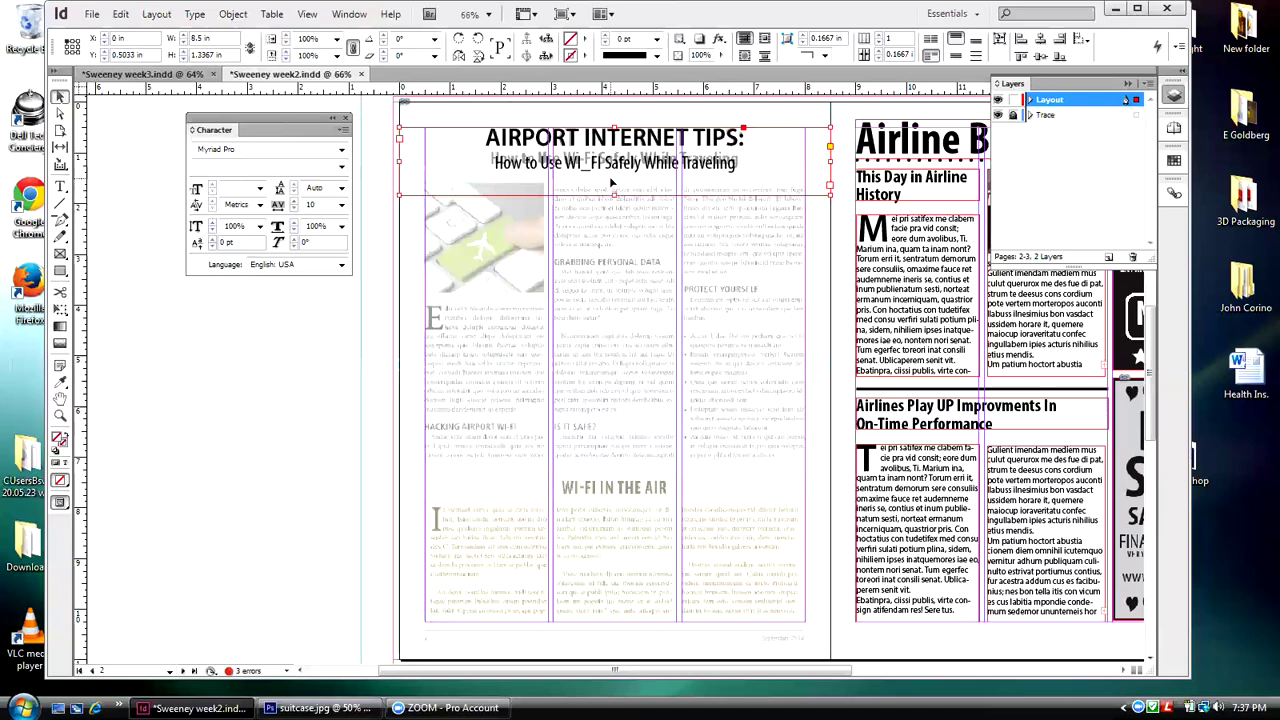
- Replace the underscore in the headline's second line with a hyphen so it reads "WI-FI"
{"action": "double_click", "coordinate": [596, 174]}
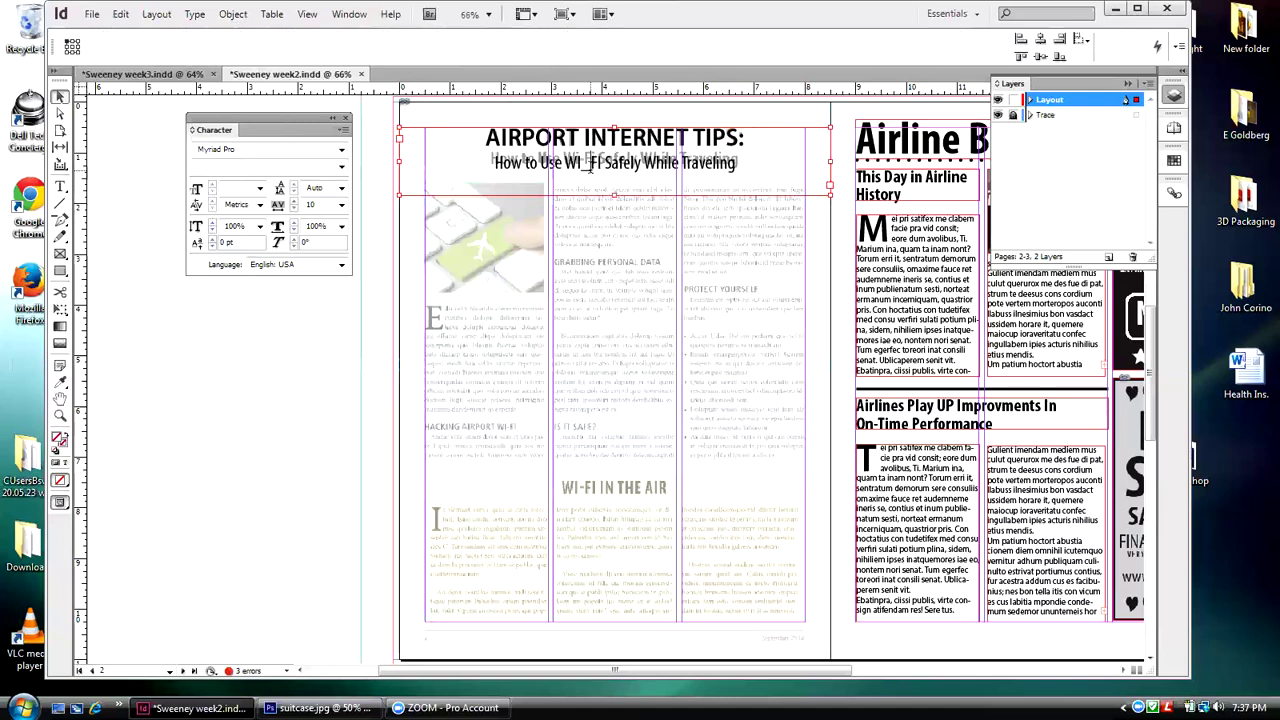
{"action": "key", "text": "BackSpace"}
{"action": "type", "text": "-"}
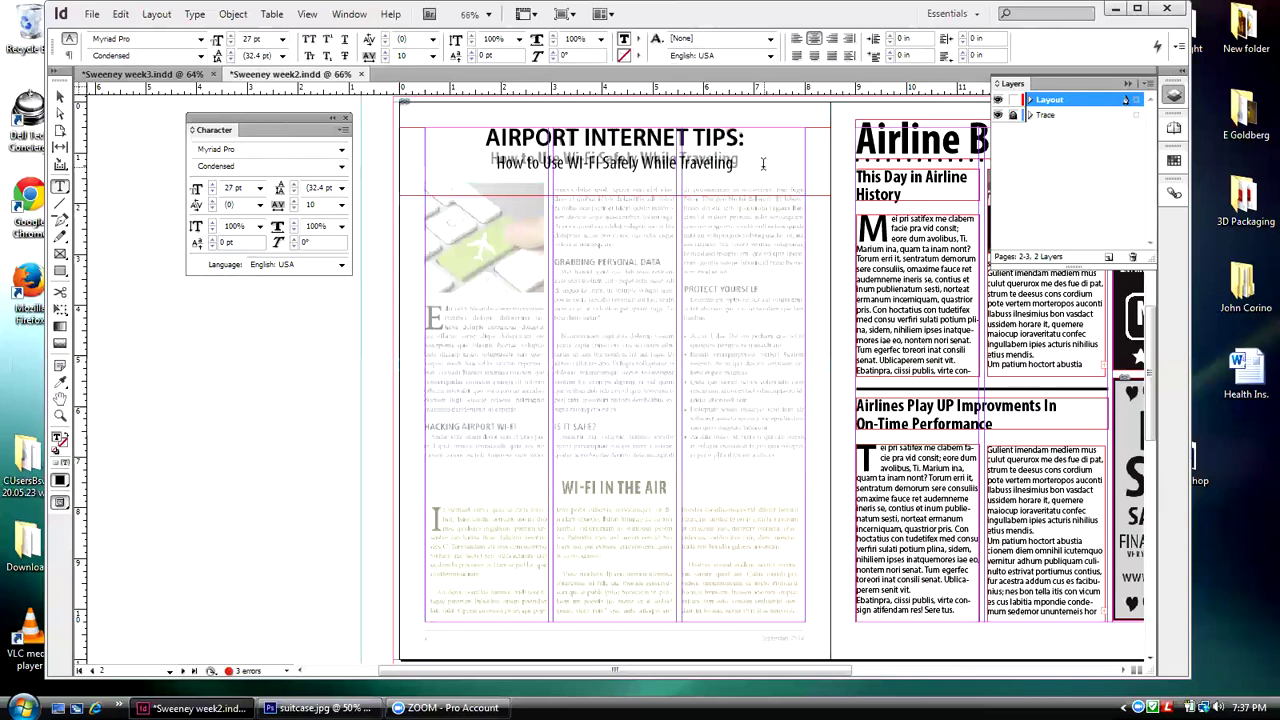
- Set the leading of the "How to Use WI-FI Safely While Traveling" line to 25 pt
{"action": "left_click_drag", "start_coordinate": [735, 166], "coordinate": [477, 170]}
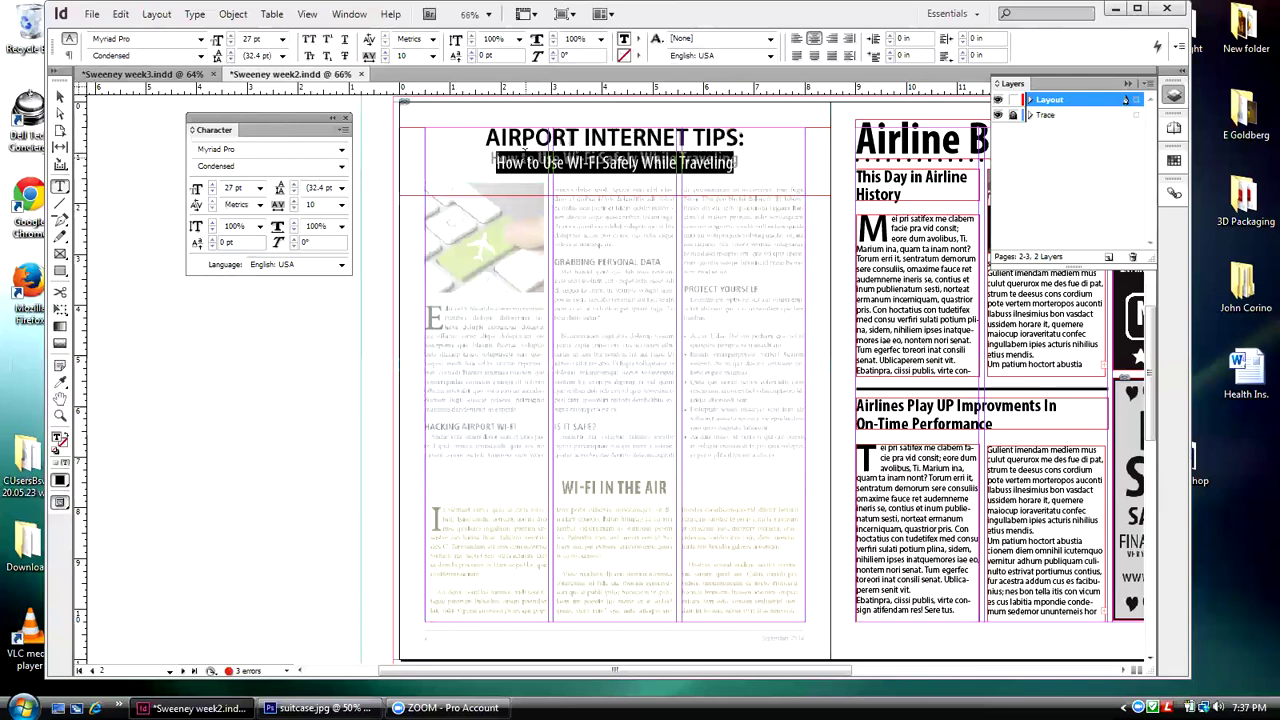
{"action": "left_click", "coordinate": [231, 51]}
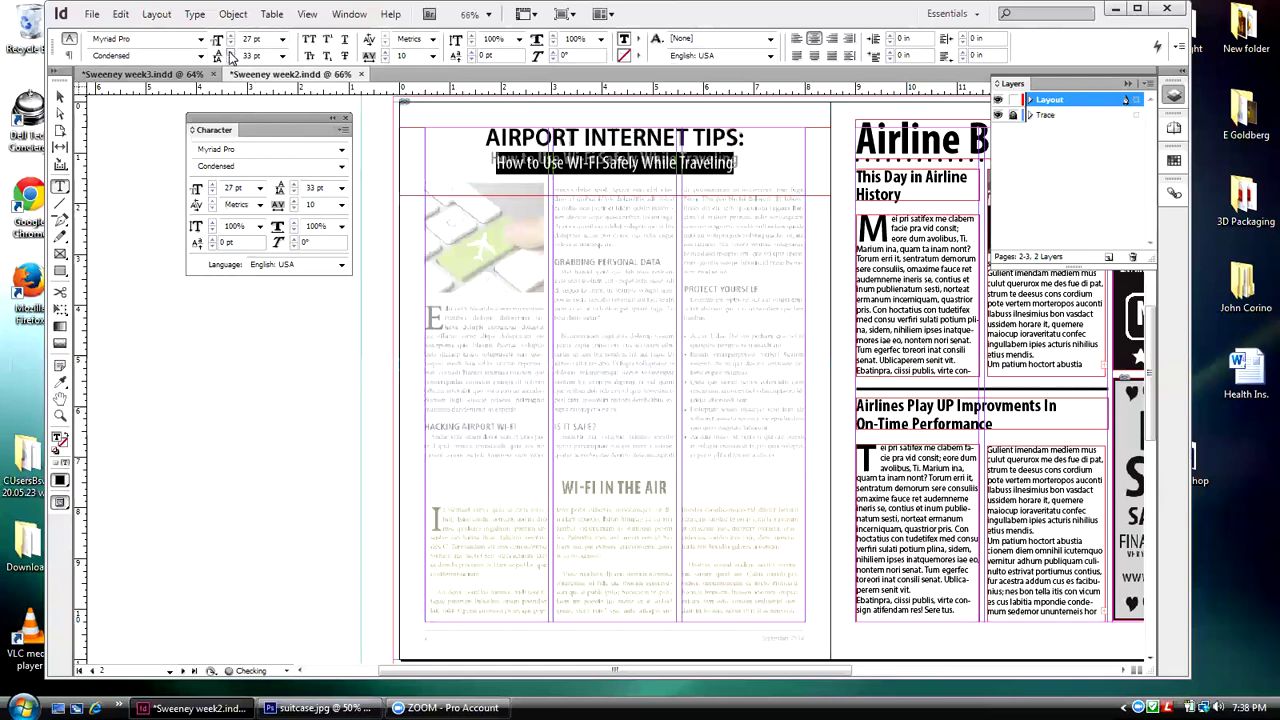
{"action": "left_click", "coordinate": [231, 59]}
{"action": "left_click", "coordinate": [231, 59]}
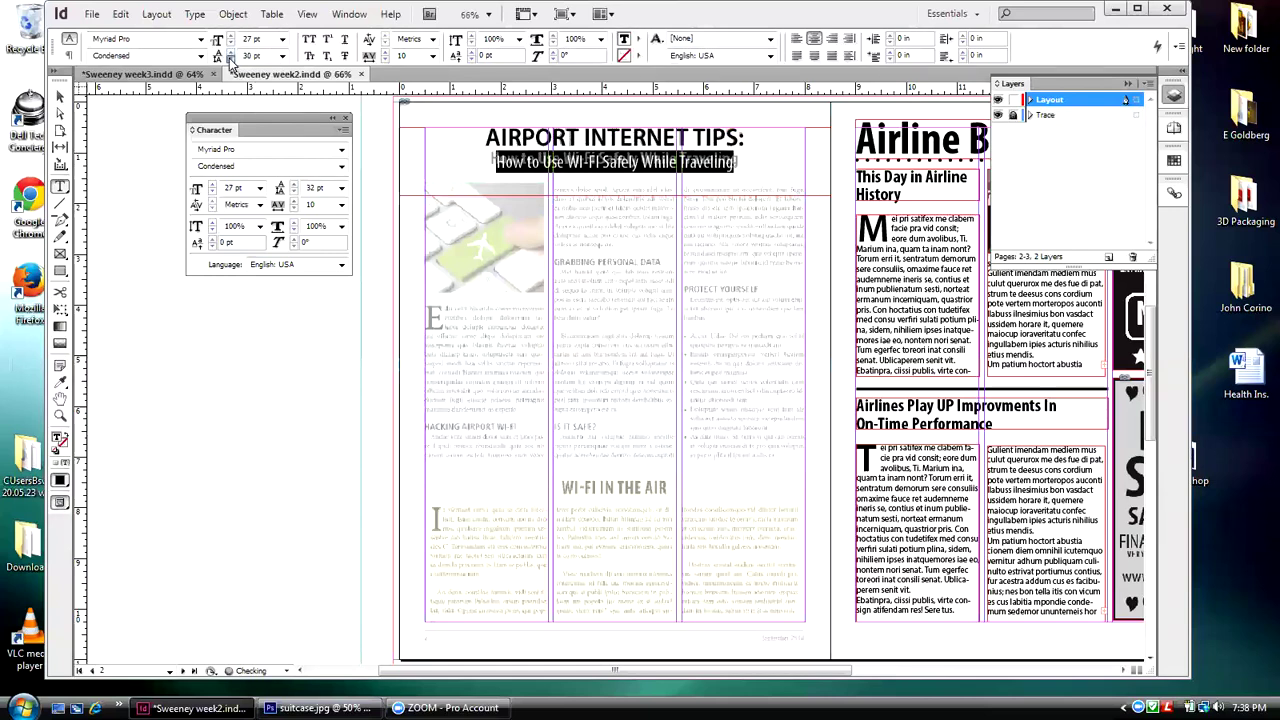
{"action": "left_click", "coordinate": [231, 59]}
{"action": "left_click", "coordinate": [231, 59]}
{"action": "left_click", "coordinate": [231, 59]}
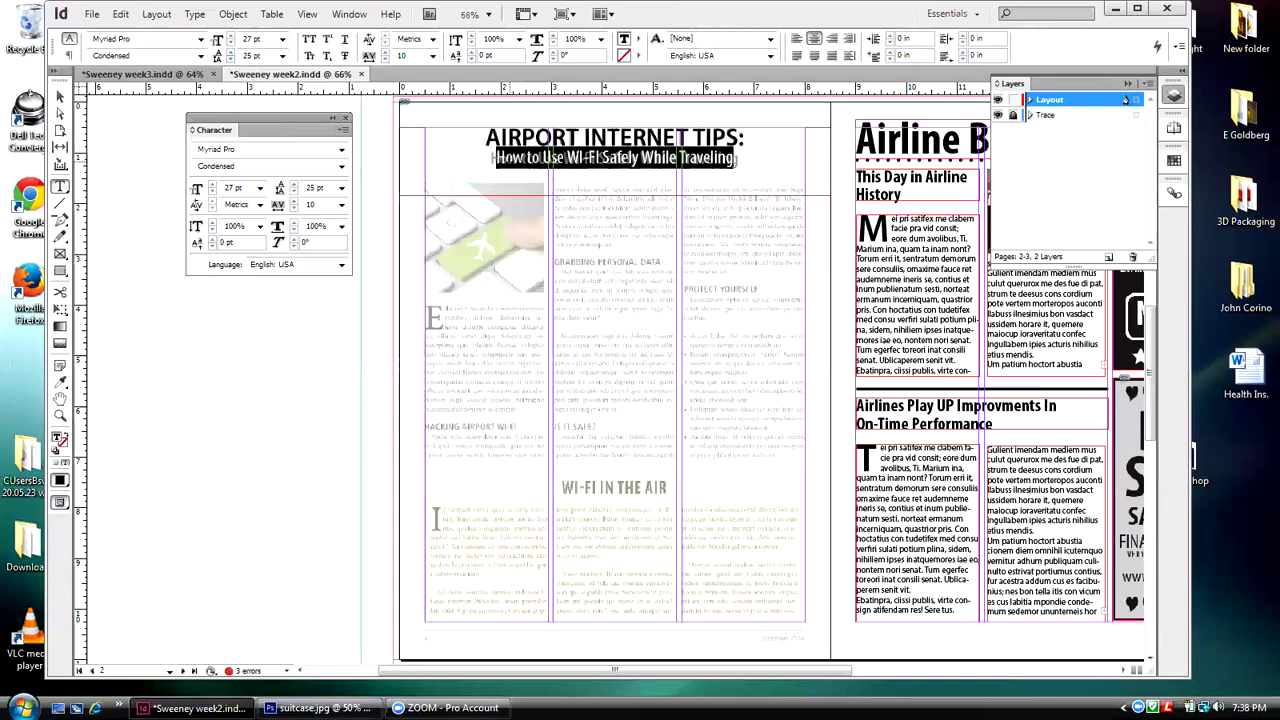
- Set the "How to Use WI-FI Safely While Traveling" line to 26 pt with a tracking of 40, and deselect the headline frame
{"action": "left_click", "coordinate": [231, 38]}
{"action": "left_click", "coordinate": [231, 45]}
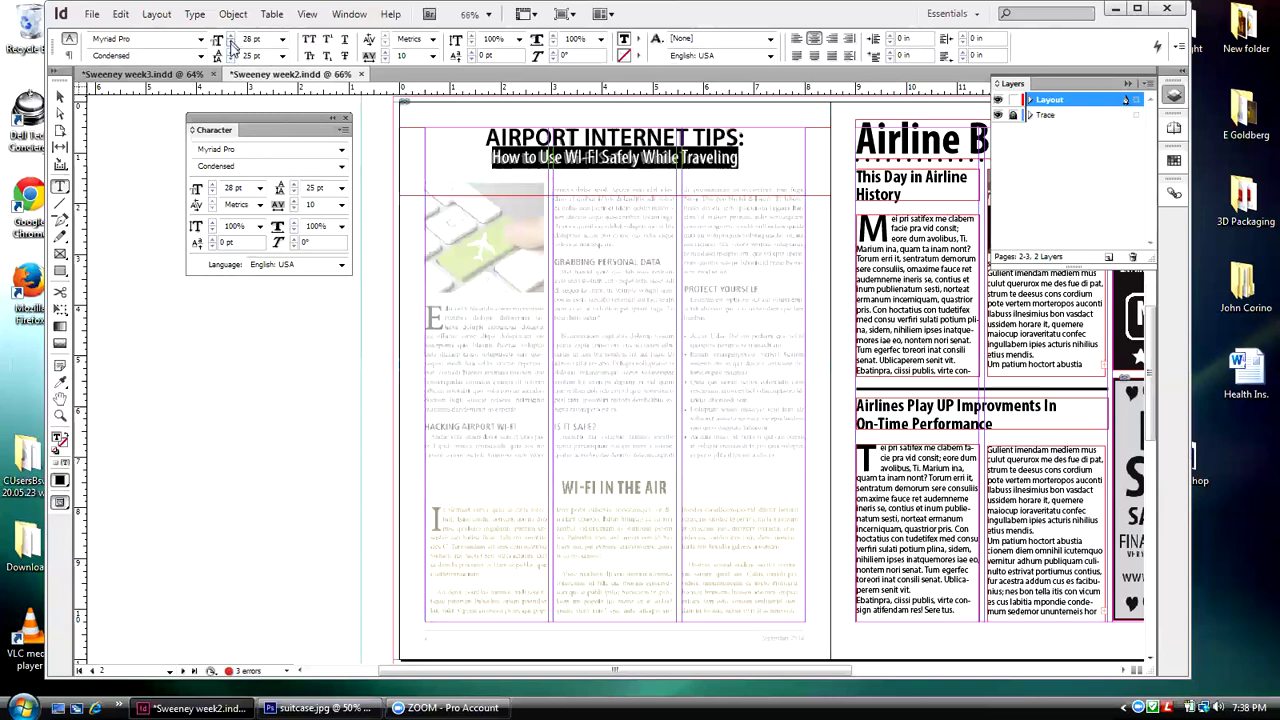
{"action": "left_click", "coordinate": [231, 45]}
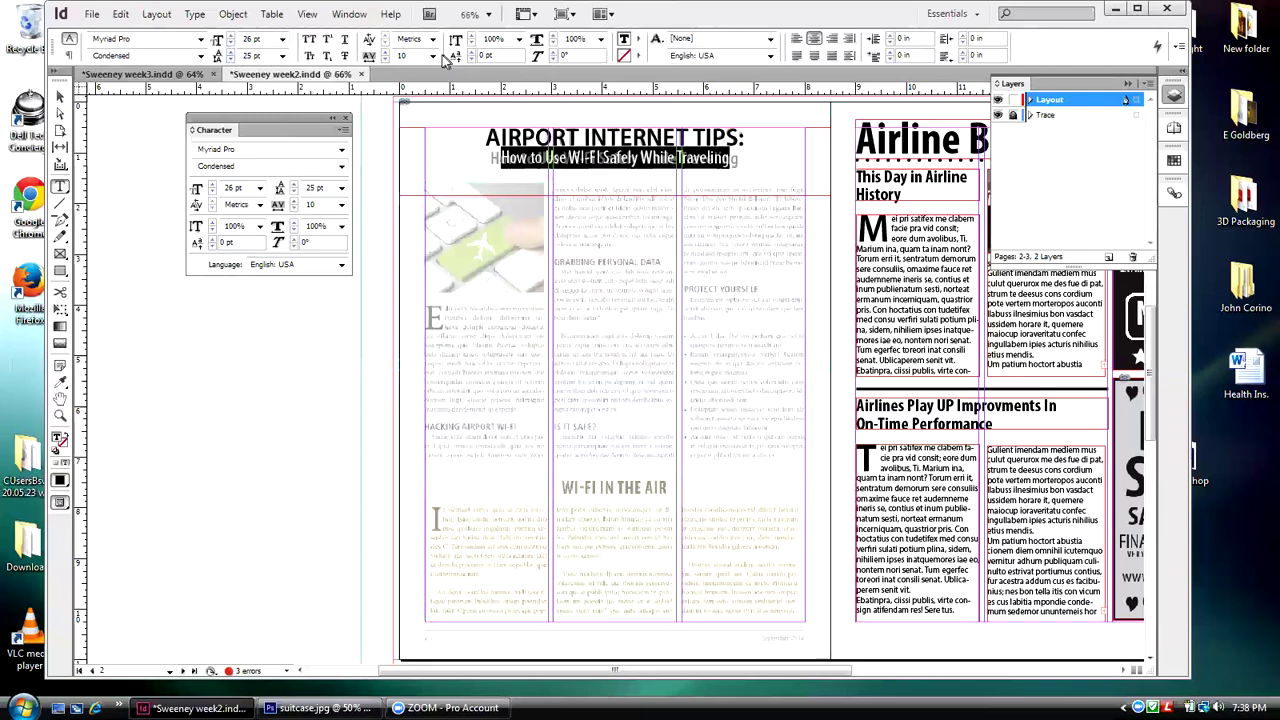
{"action": "left_click", "coordinate": [433, 57]}
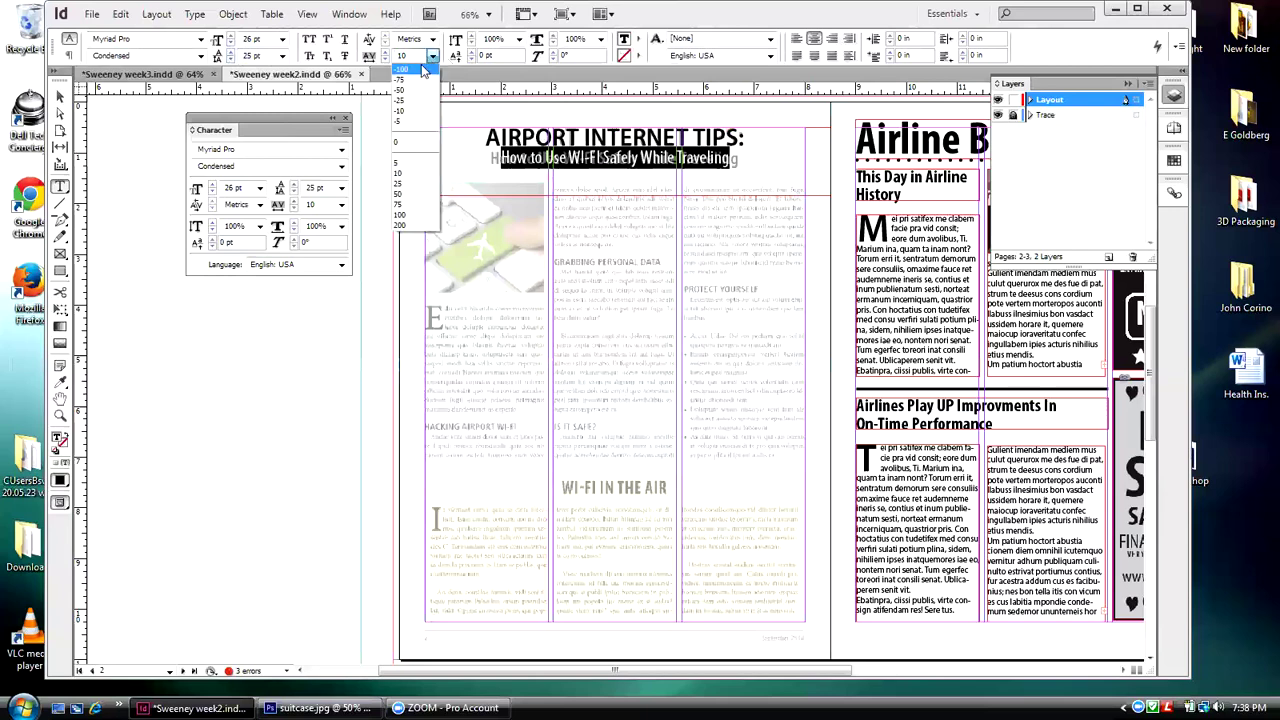
{"action": "left_click", "coordinate": [409, 185]}
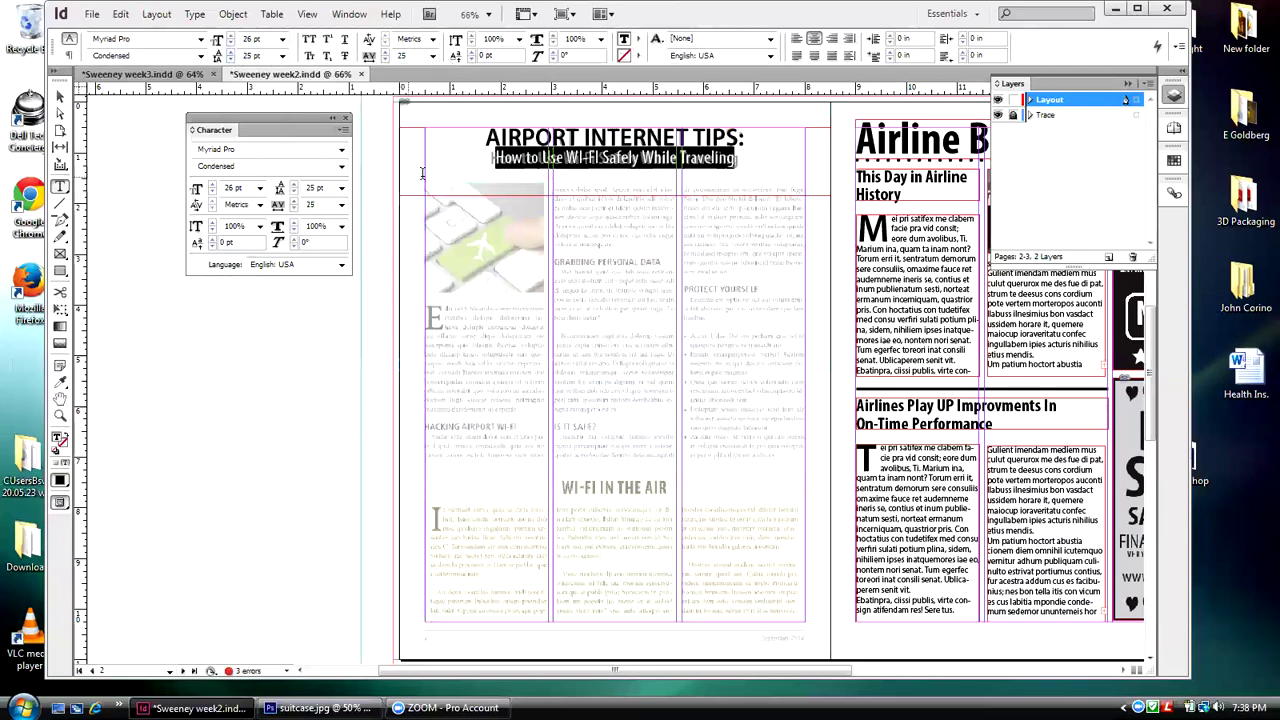
{"action": "left_click", "coordinate": [385, 52]}
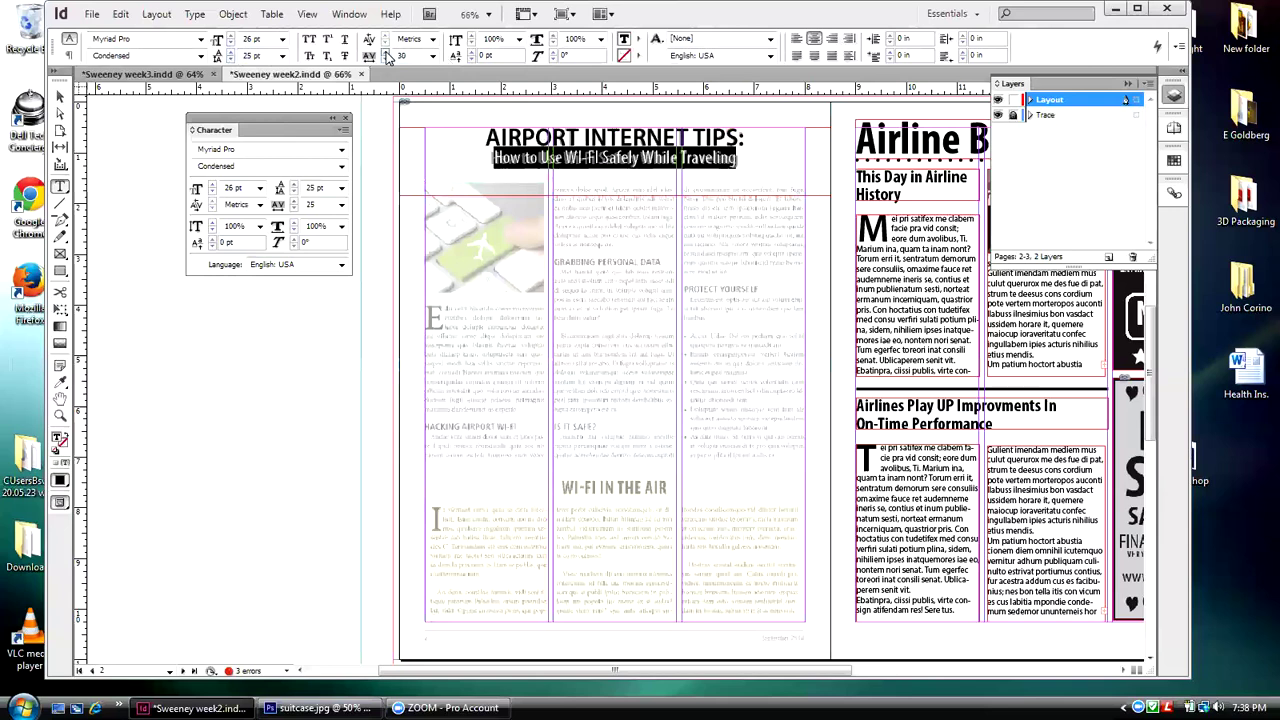
{"action": "left_click", "coordinate": [385, 52]}
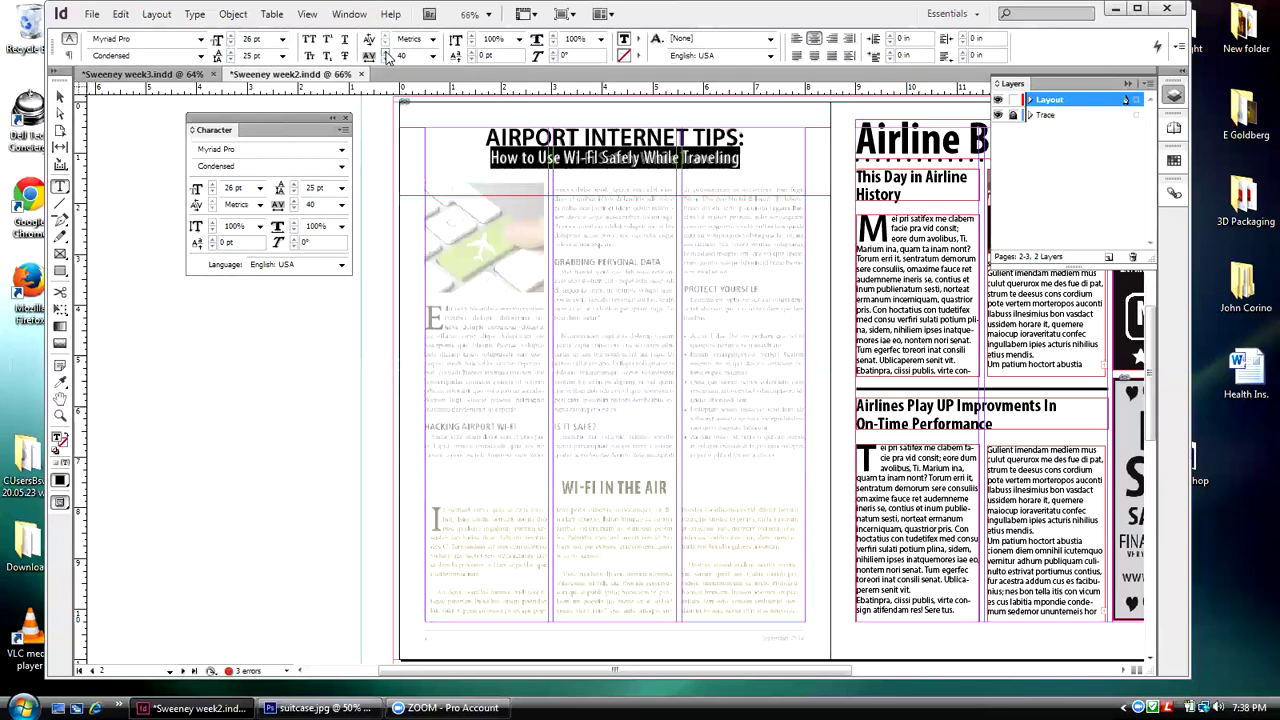
{"action": "left_click", "coordinate": [60, 96]}
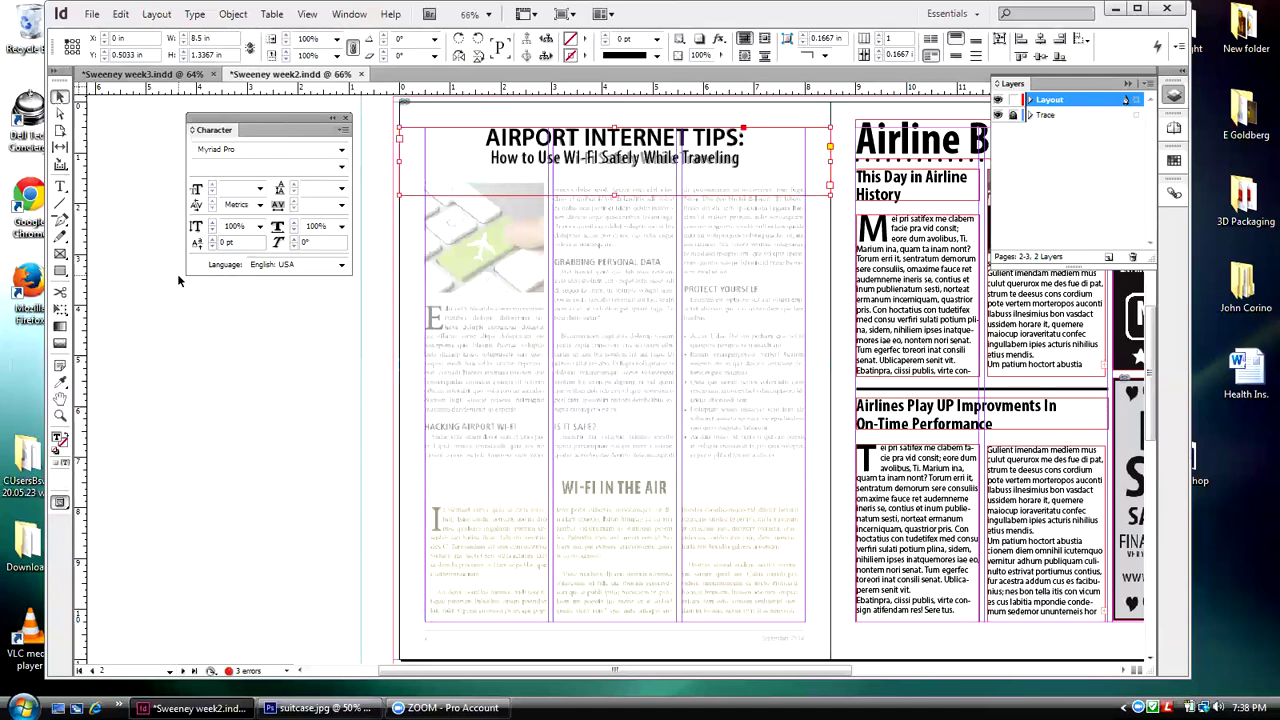
{"action": "left_click", "coordinate": [345, 277]}
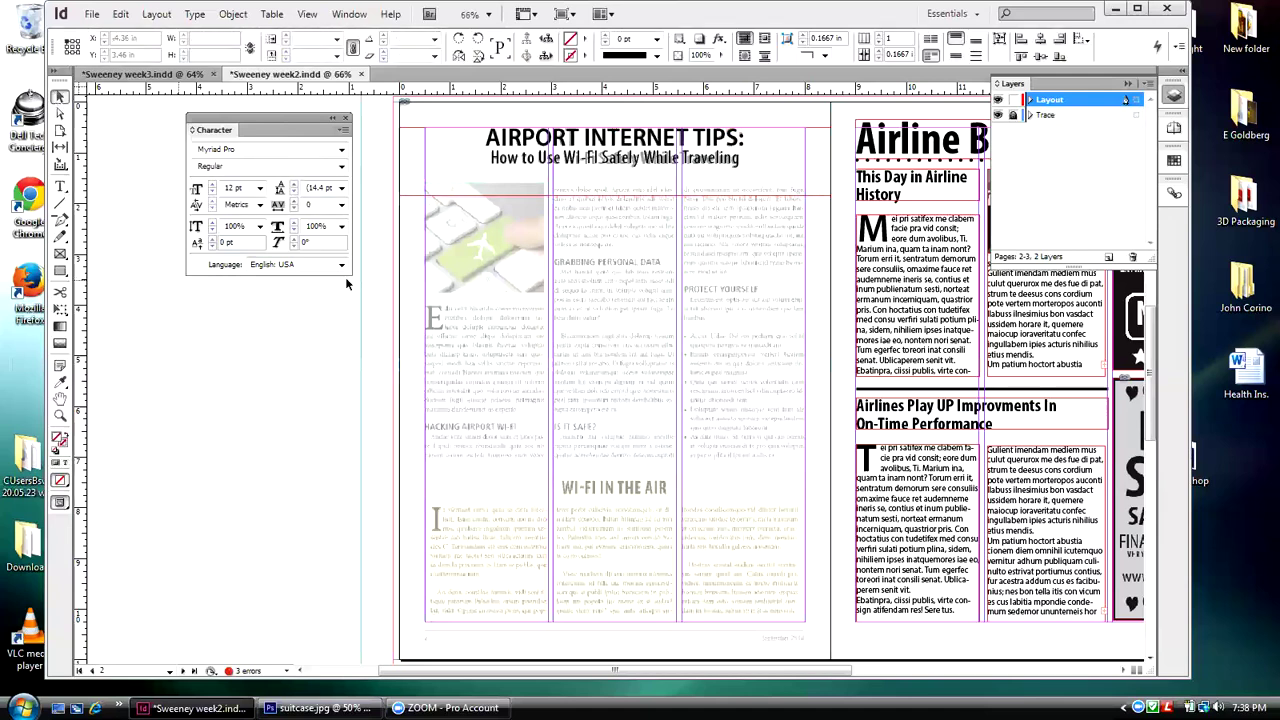
- Toggle the Trace layer's visibility to compare the rebuilt headline with the tracing image
{"action": "left_click", "coordinate": [997, 115]}
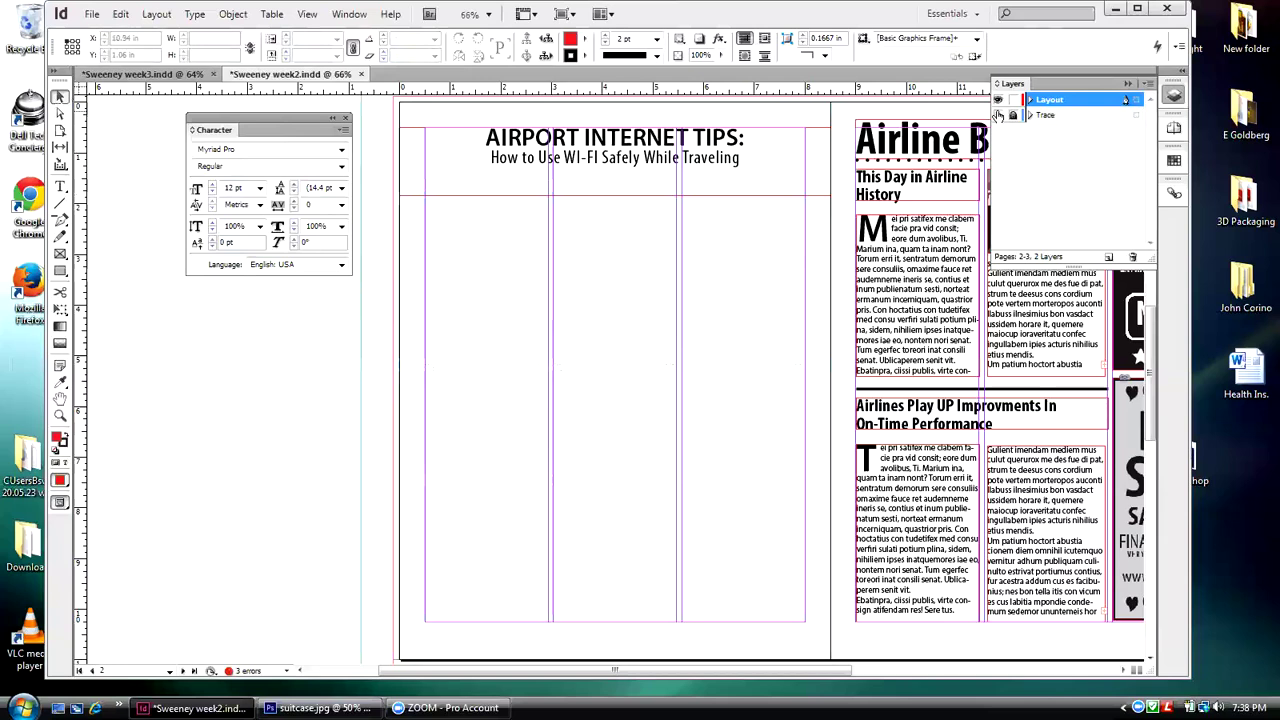
{"action": "left_click", "coordinate": [997, 115]}
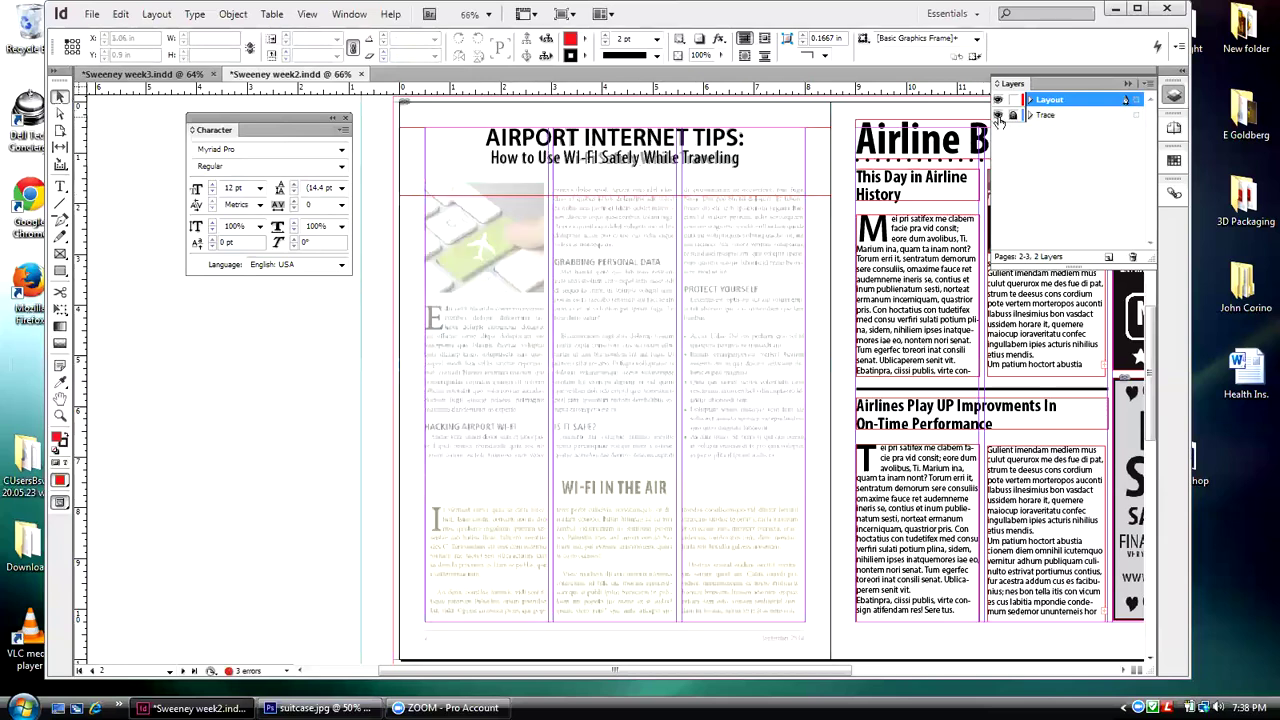
{"action": "left_click", "coordinate": [997, 115]}
{"action": "left_click", "coordinate": [997, 115]}
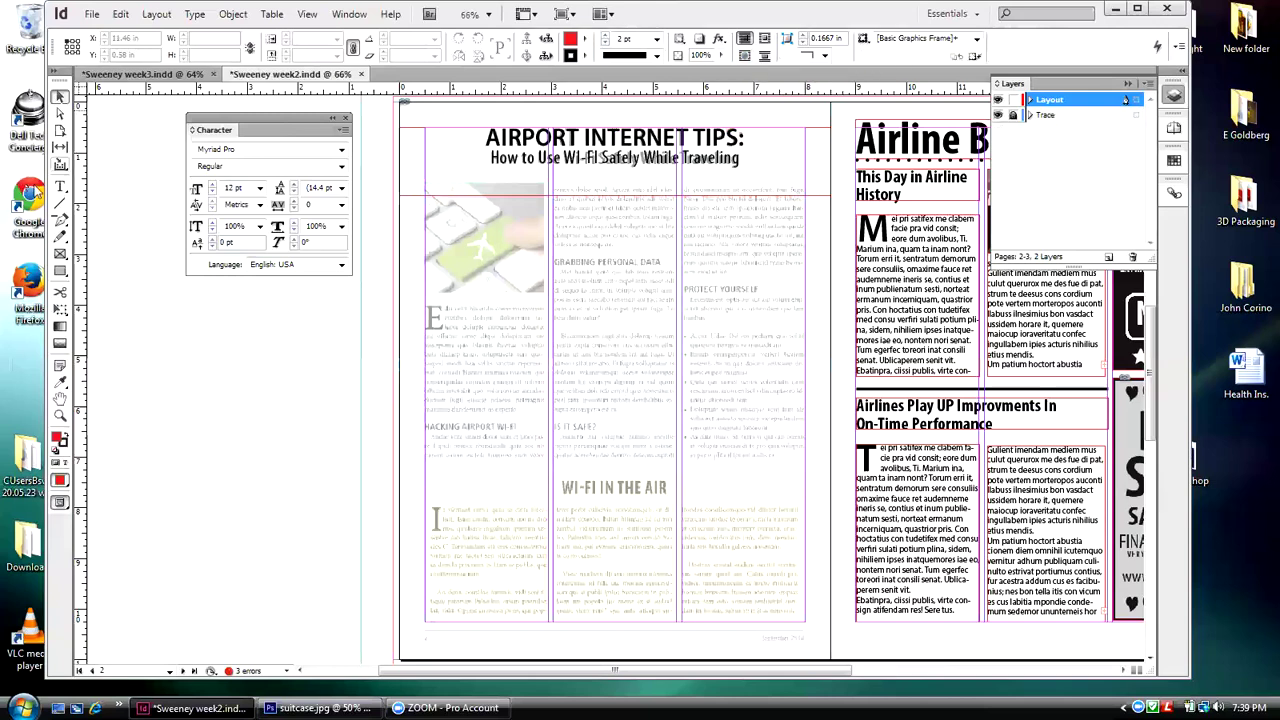
- Fit the headline frame to its content and narrow it to page 2's side margins, 7.5 in wide from X 0.5 in
{"action": "left_click", "coordinate": [60, 187]}
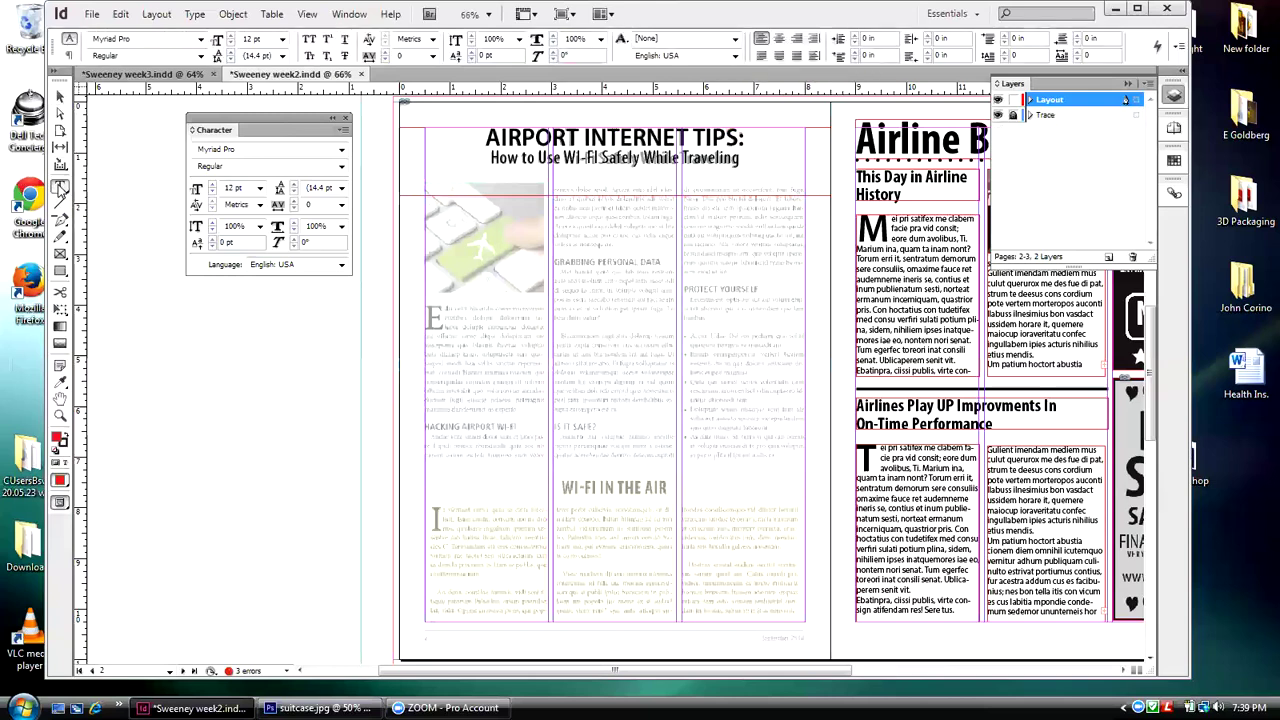
{"action": "left_click", "coordinate": [60, 96]}
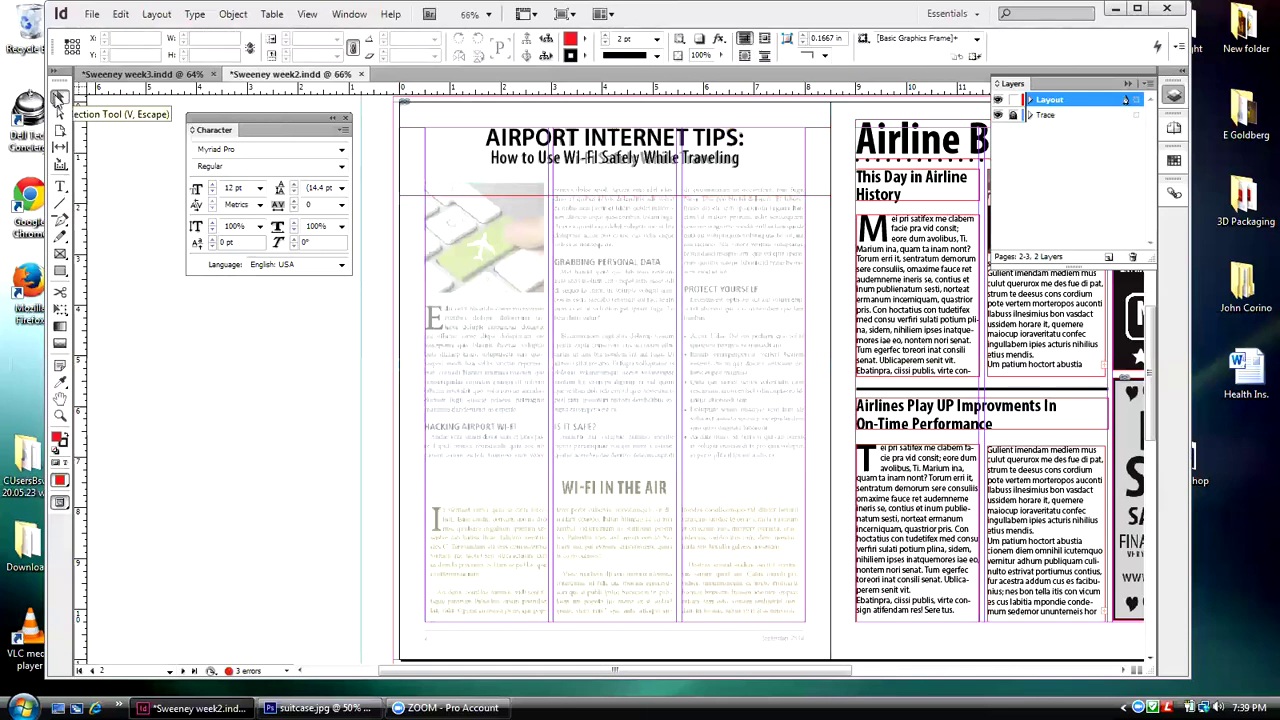
{"action": "left_click", "coordinate": [450, 142]}
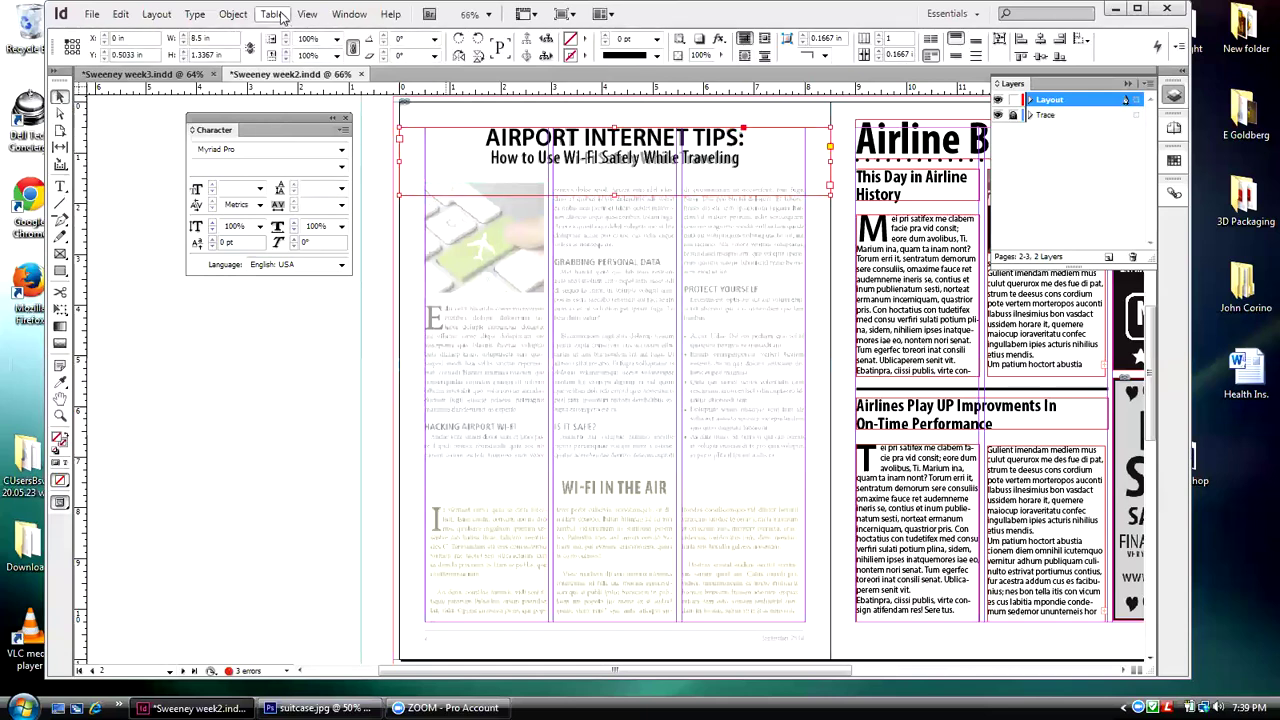
{"action": "left_click", "coordinate": [233, 14]}
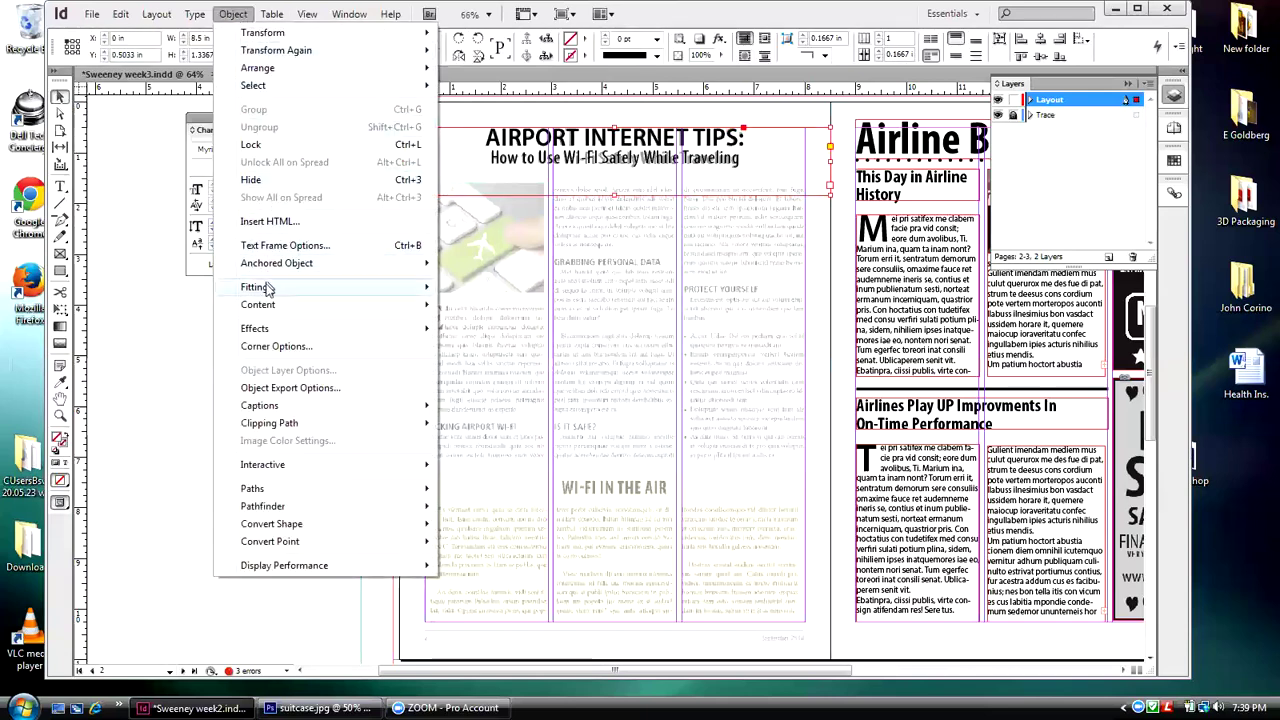
{"action": "mouse_move", "coordinate": [268, 289]}
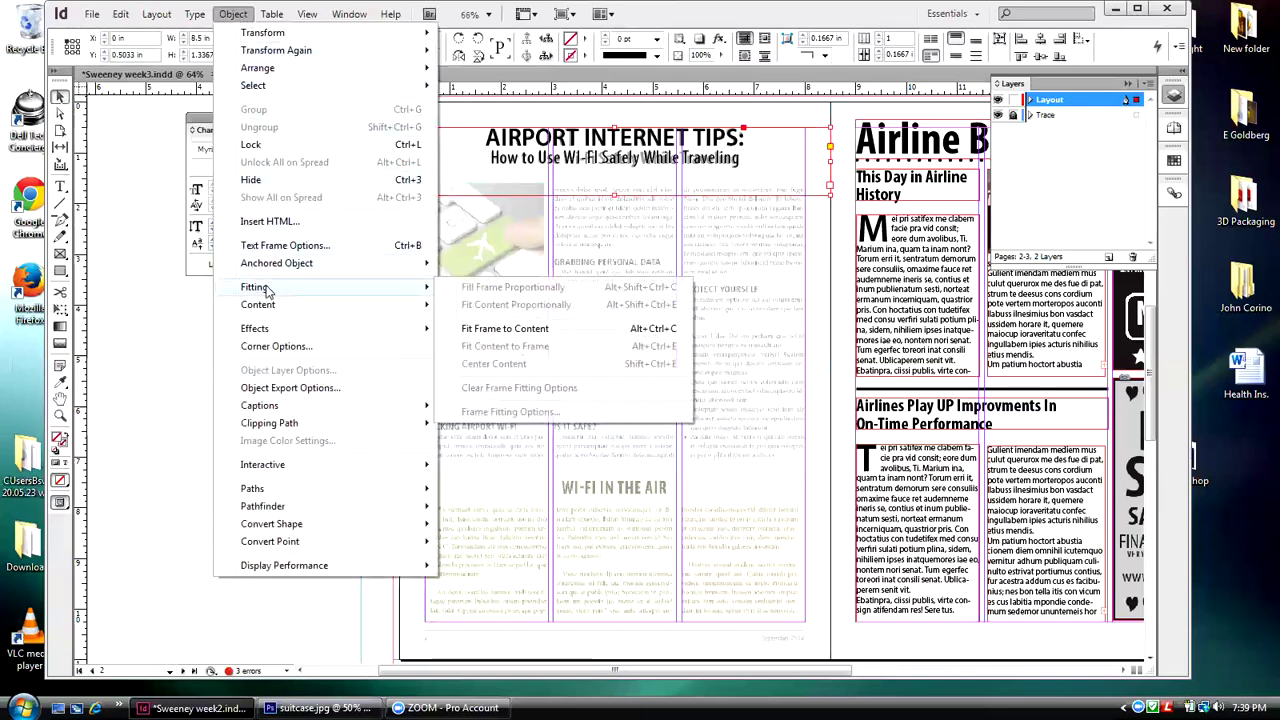
{"action": "left_click", "coordinate": [491, 331]}
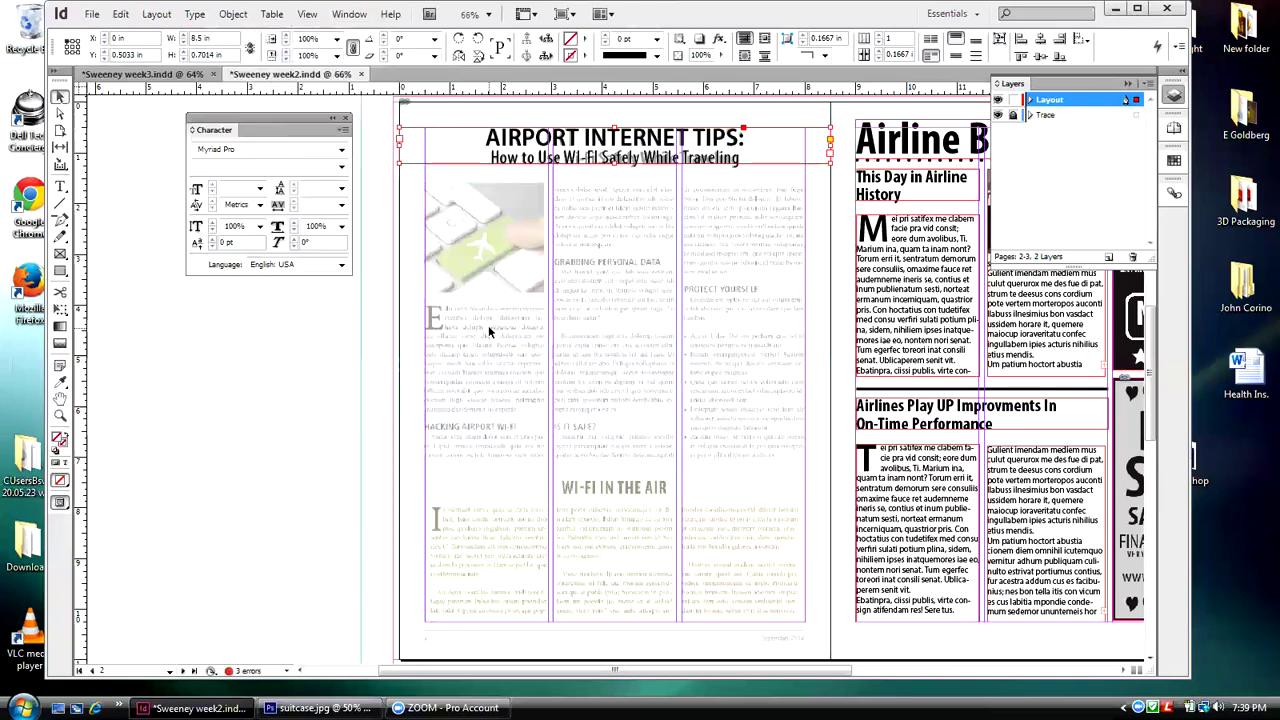
{"action": "left_click_drag", "start_coordinate": [398, 143], "coordinate": [425, 143]}
{"action": "left_click_drag", "start_coordinate": [834, 149], "coordinate": [805, 140]}
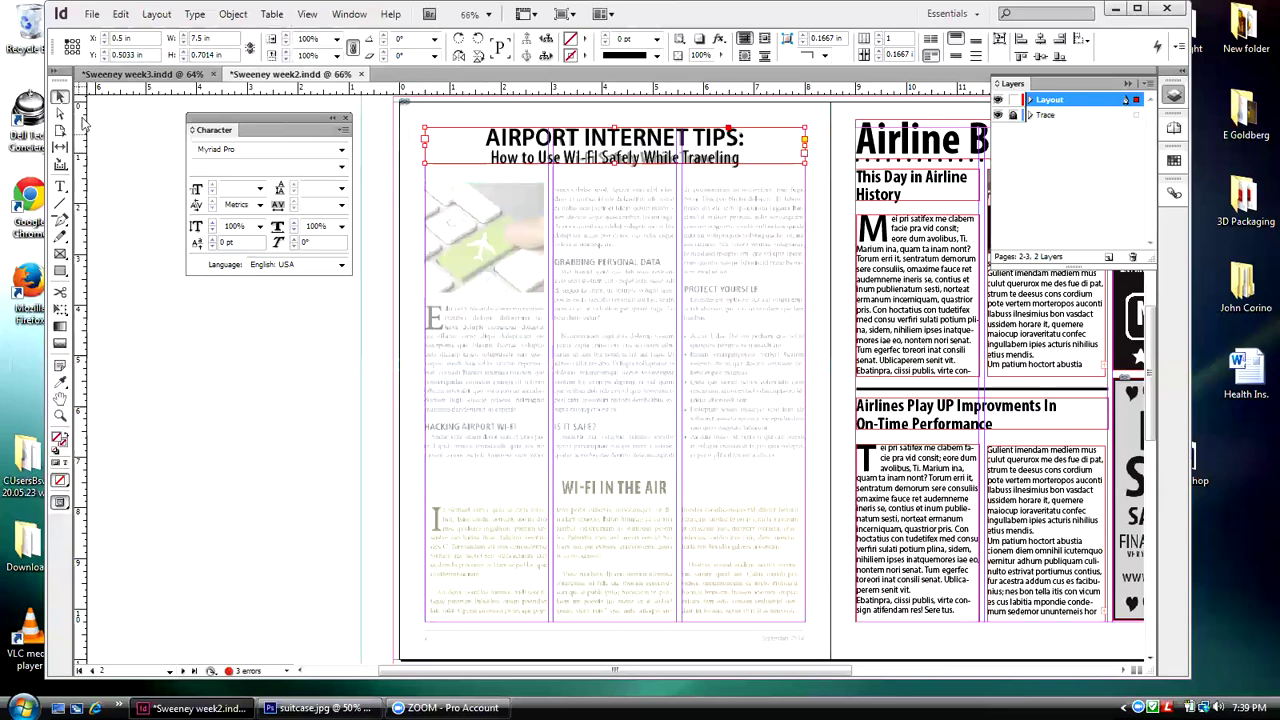
{"action": "left_click", "coordinate": [372, 148]}
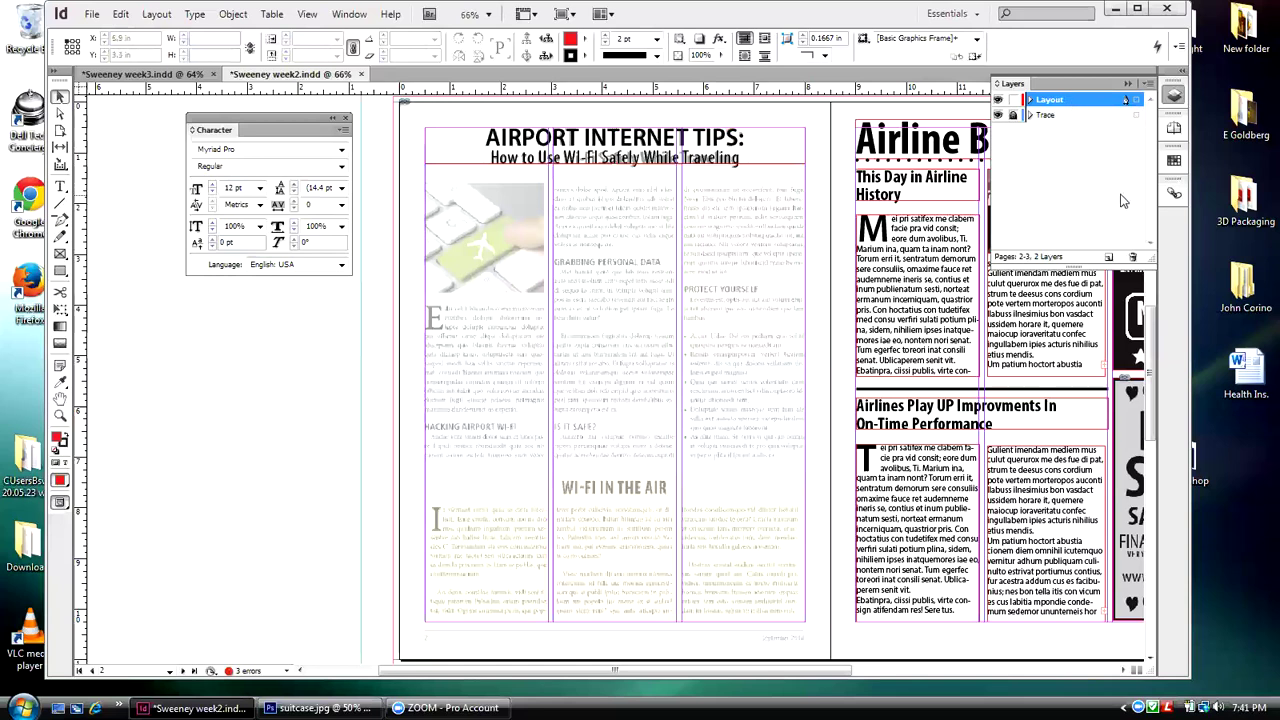
- View page 4's packing tips tracing and return to page 2
{"action": "left_click", "coordinate": [1175, 100]}
{"action": "left_click", "coordinate": [1173, 127]}
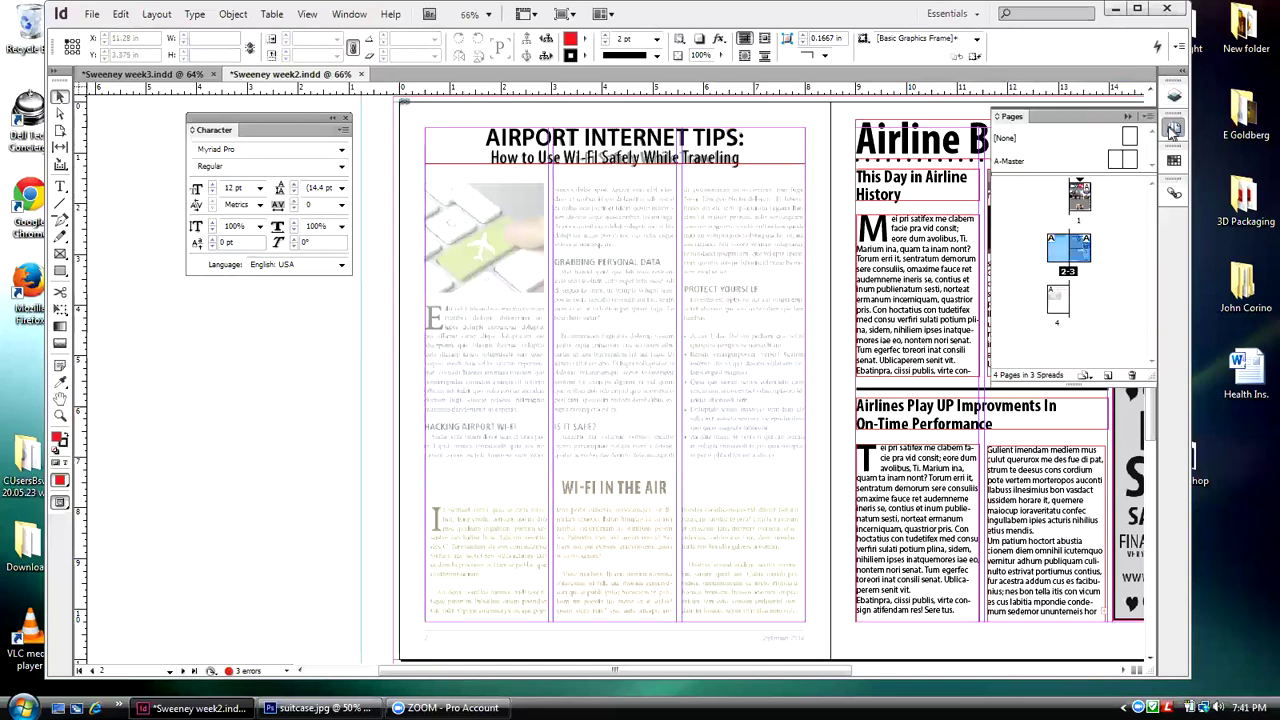
{"action": "double_click", "coordinate": [1056, 300]}
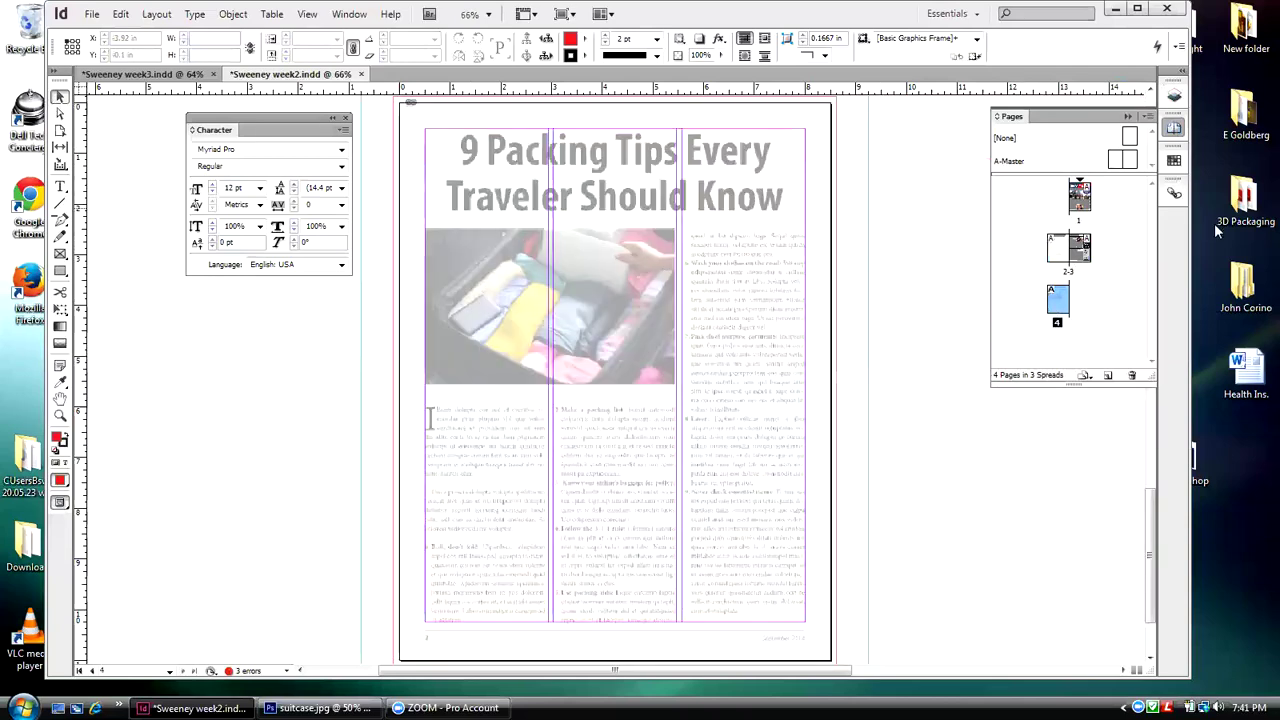
{"action": "left_click", "coordinate": [1062, 248]}
{"action": "double_click", "coordinate": [1062, 248]}
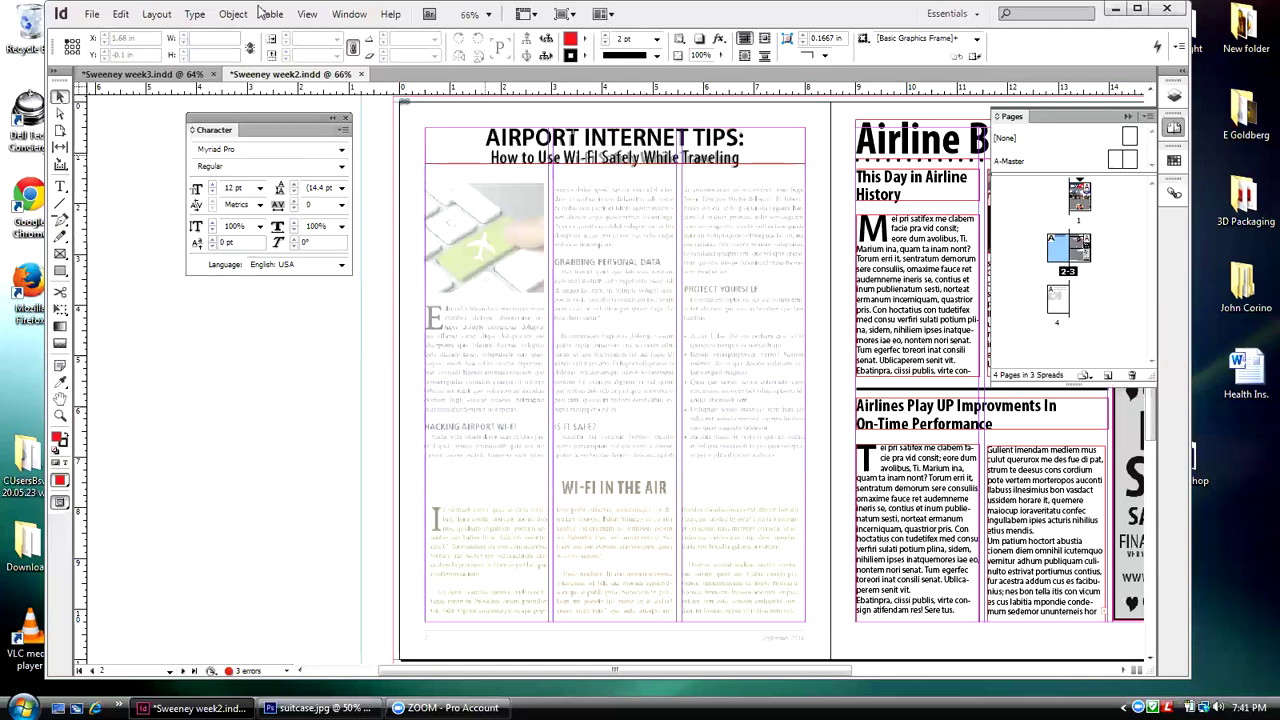
- Hide the frame edges and show them again
{"action": "left_click", "coordinate": [307, 14]}
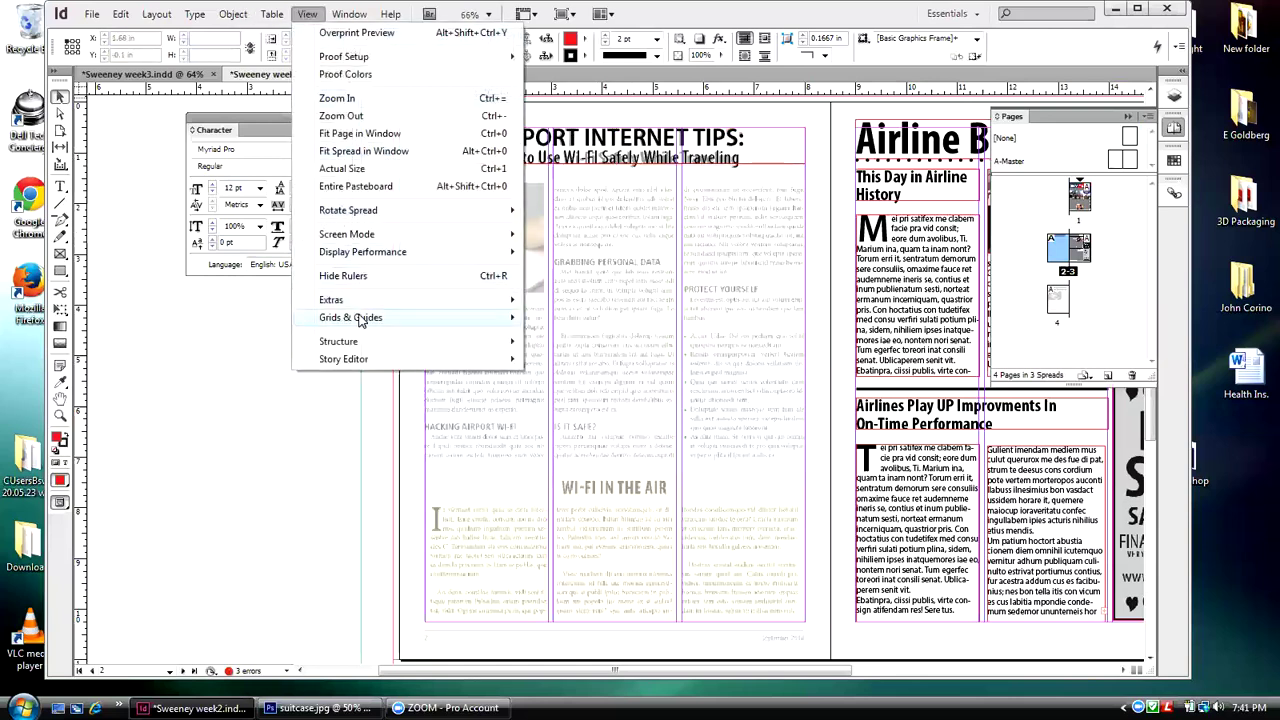
{"action": "mouse_move", "coordinate": [448, 299]}
{"action": "left_click", "coordinate": [545, 300]}
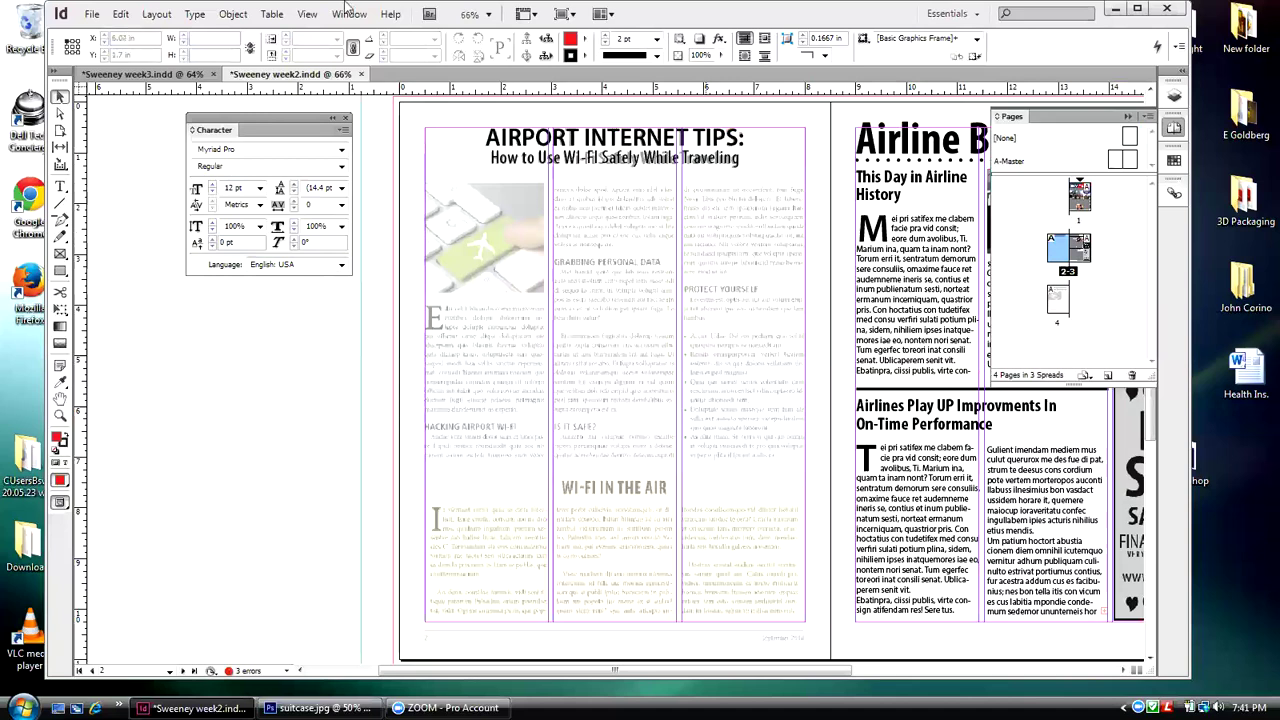
{"action": "left_click", "coordinate": [310, 14]}
{"action": "mouse_move", "coordinate": [331, 299]}
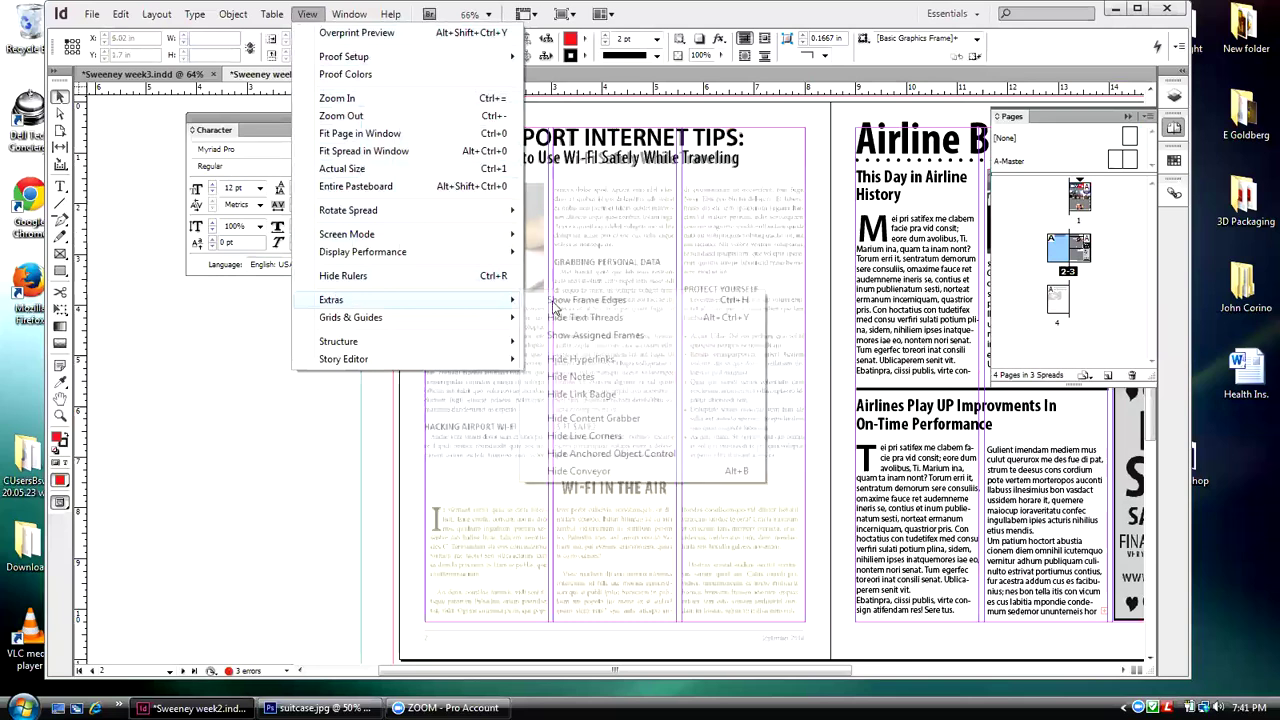
{"action": "left_click", "coordinate": [558, 299]}
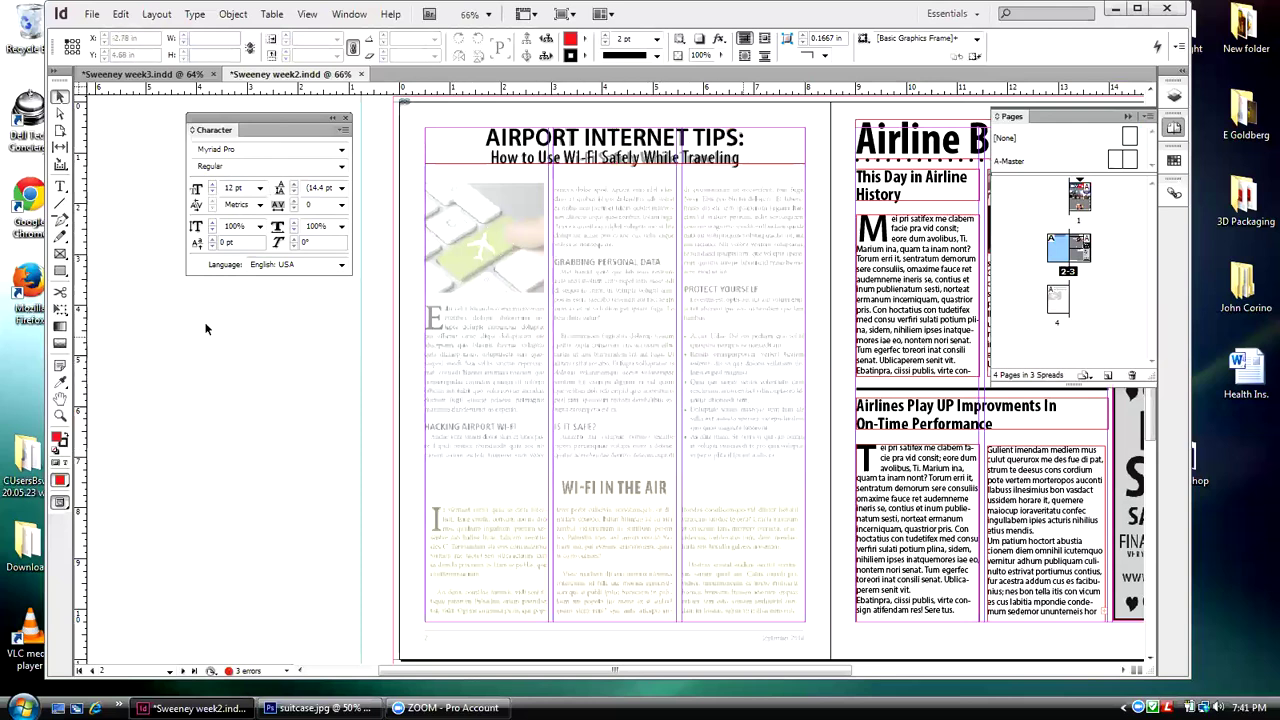
- Create a text frame in page 2's first column, 2.4333 in wide and 5.3 in high, with its upper edge at Y 1.7 in
{"action": "left_click", "coordinate": [60, 188]}
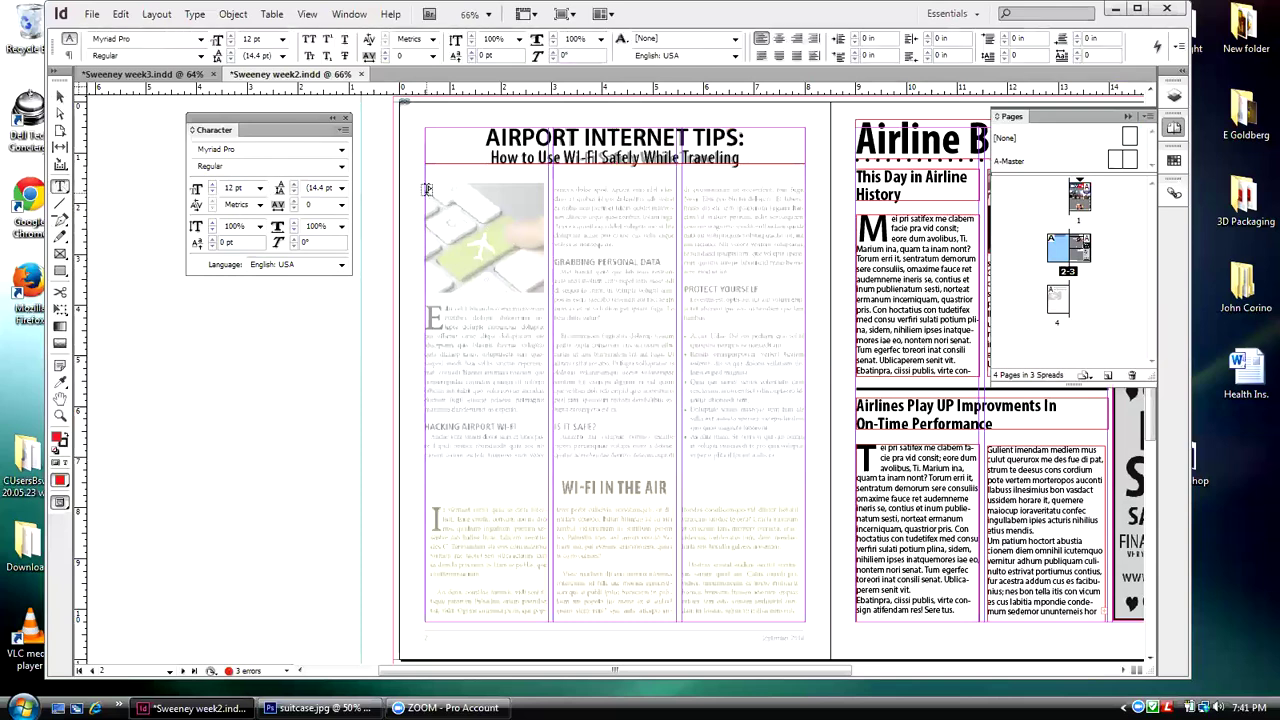
{"action": "left_click_drag", "start_coordinate": [427, 188], "coordinate": [549, 458]}
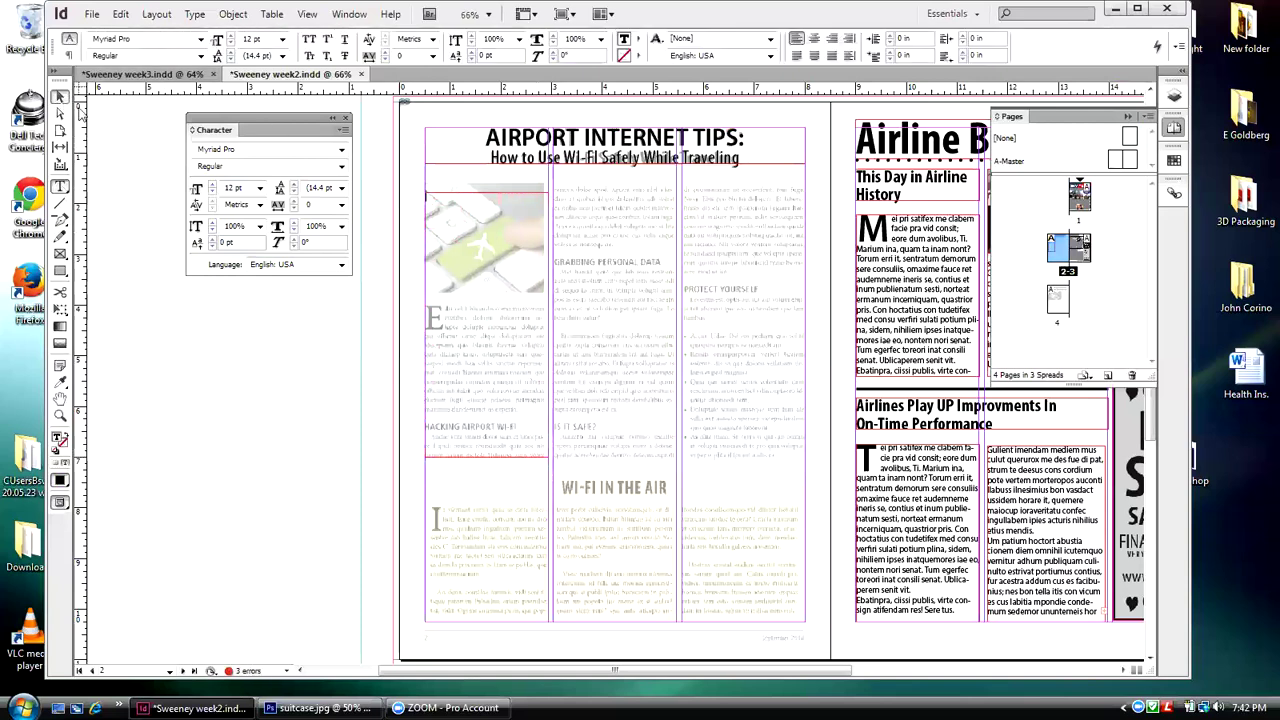
{"action": "left_click", "coordinate": [59, 97]}
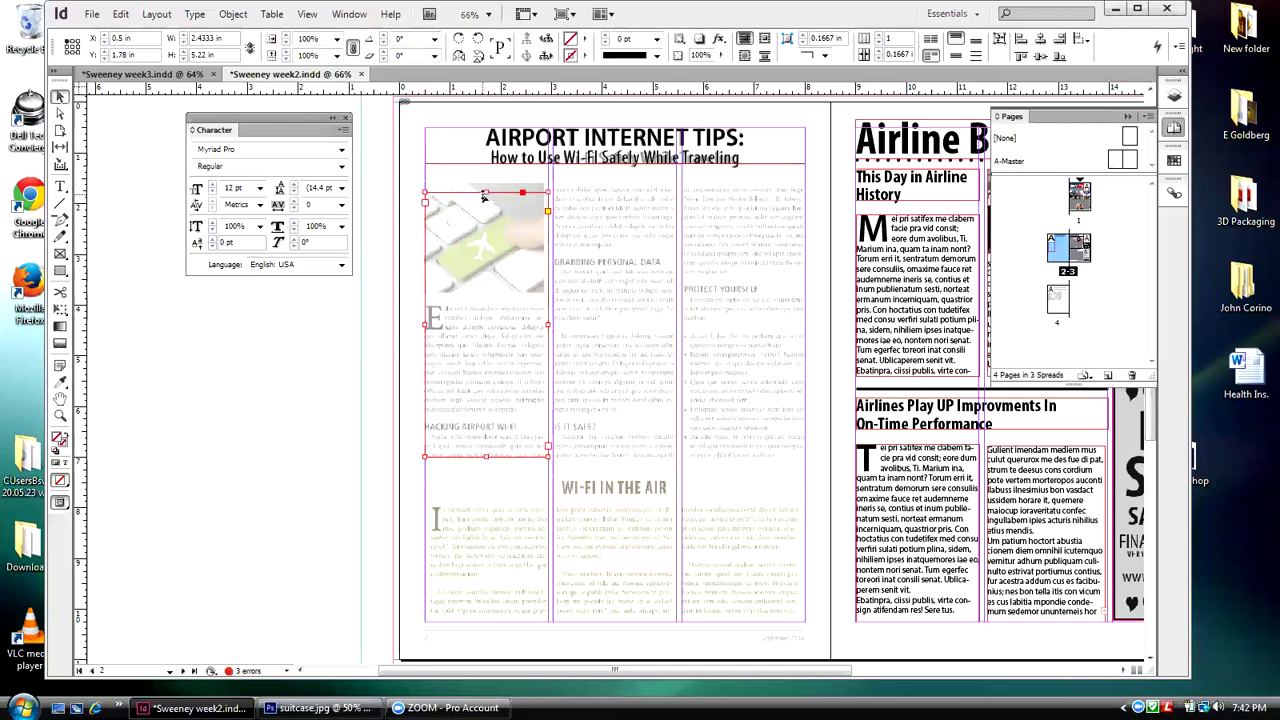
{"action": "left_click_drag", "start_coordinate": [522, 192], "coordinate": [522, 185]}
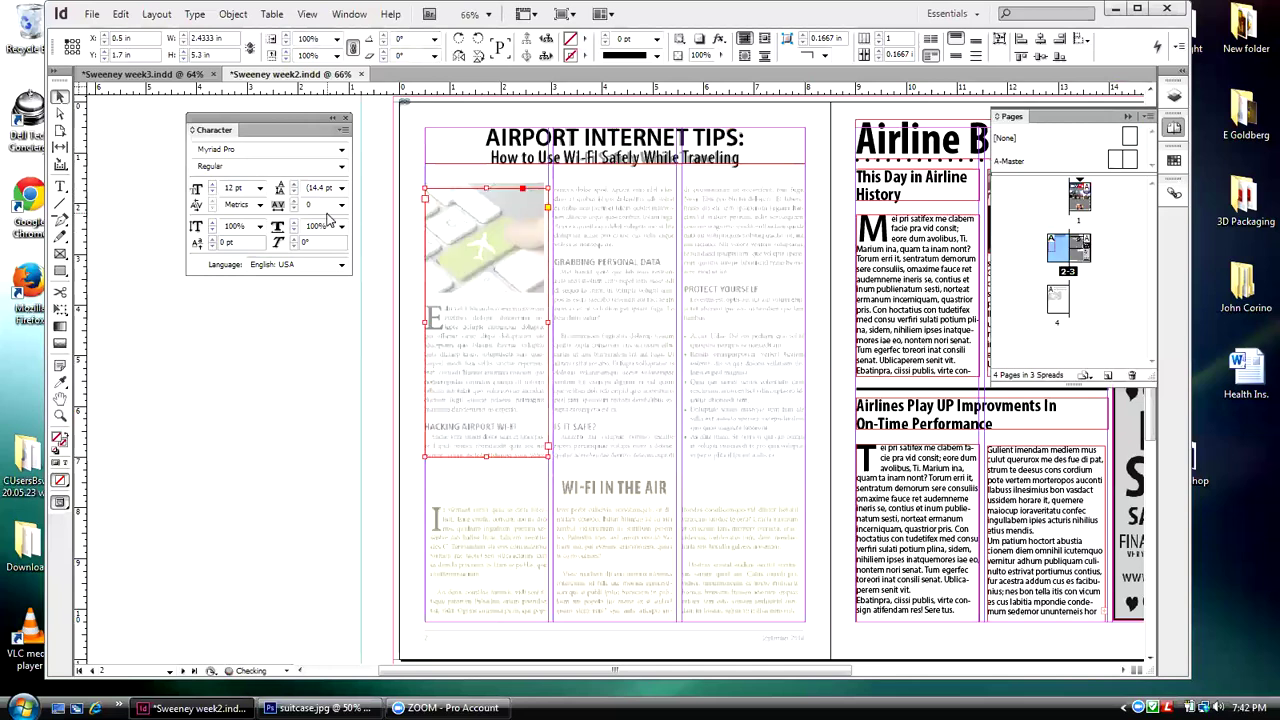
{"action": "left_click", "coordinate": [155, 344]}
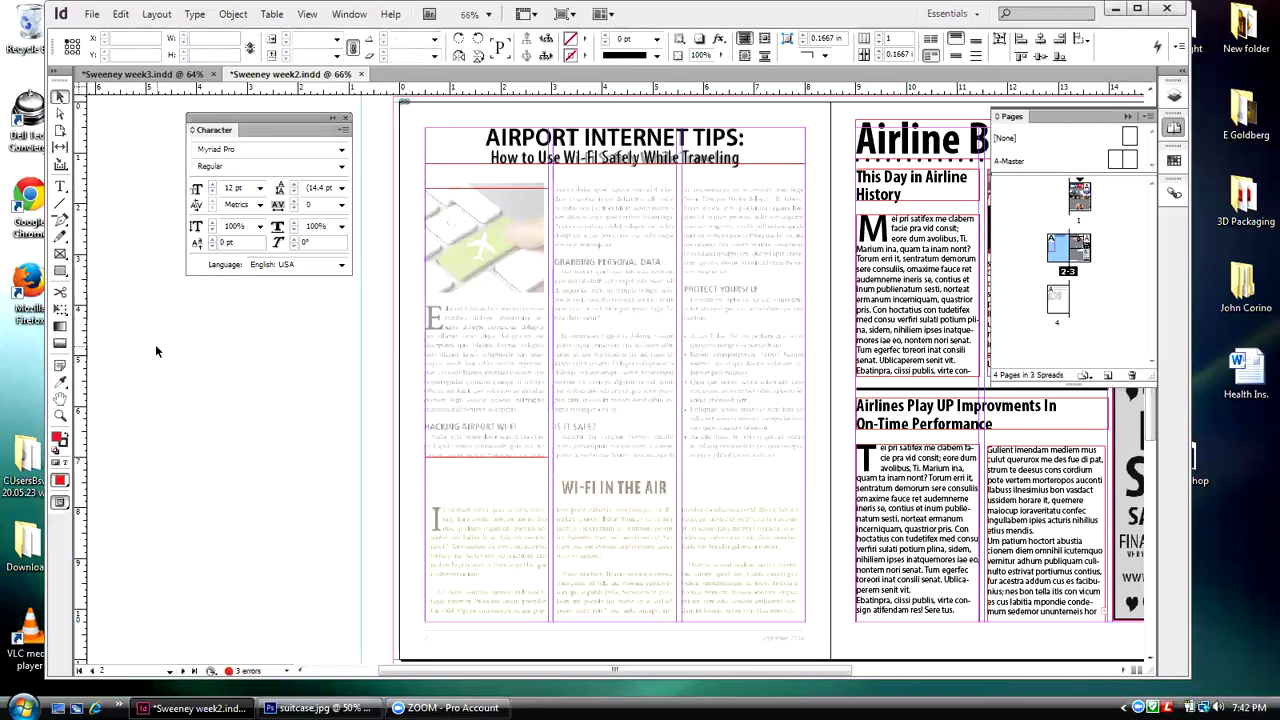
- Copy the first-column text frame and paste the duplicate in place
{"action": "left_click", "coordinate": [477, 193]}
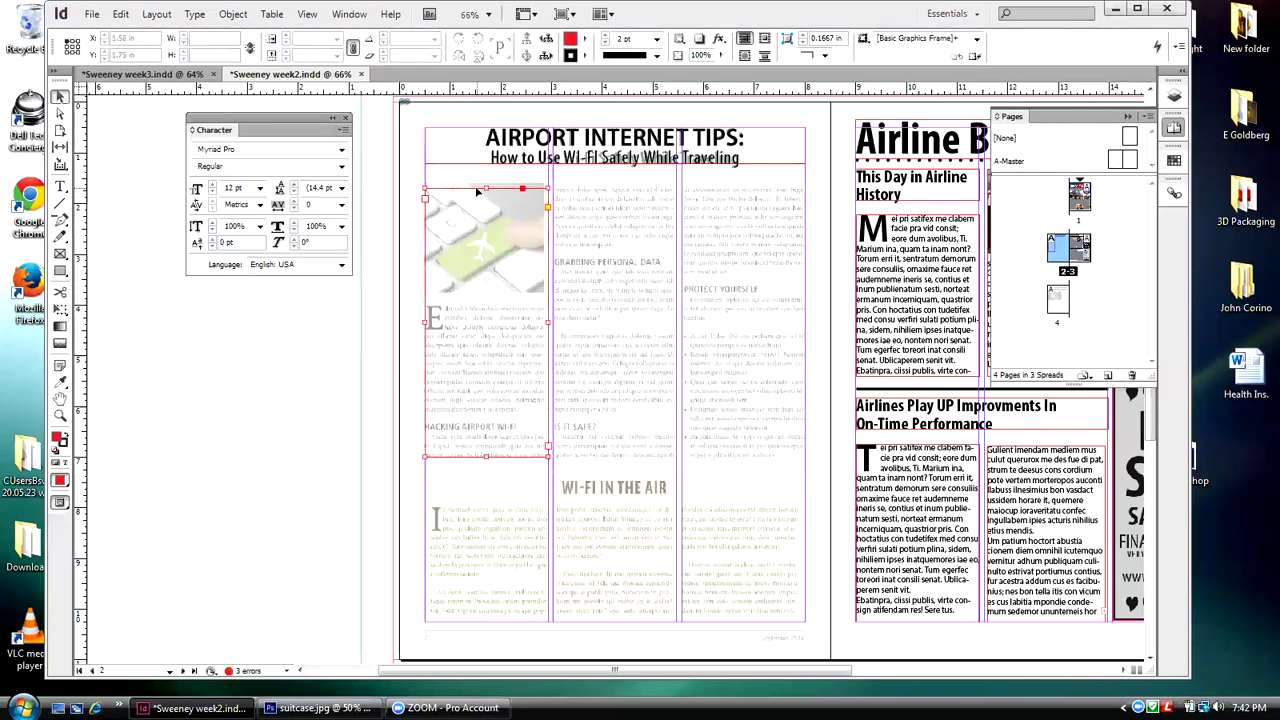
{"action": "left_click", "coordinate": [120, 14]}
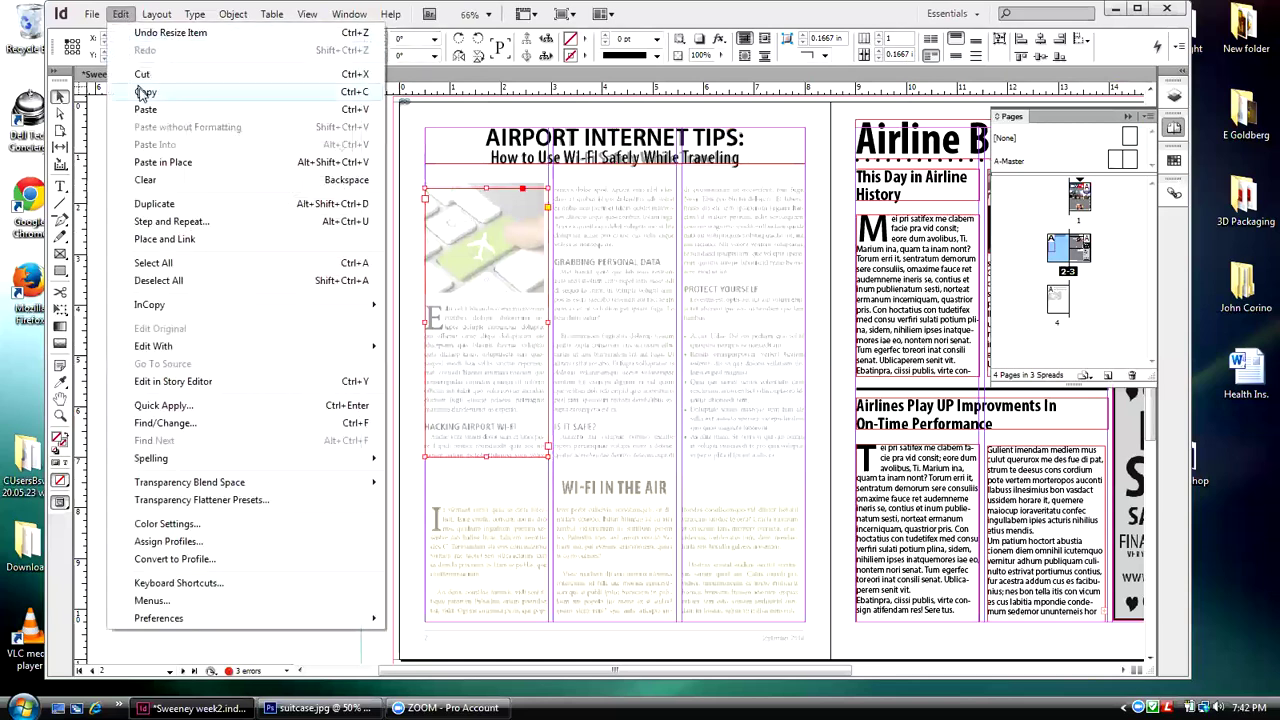
{"action": "left_click", "coordinate": [120, 14]}
{"action": "left_click", "coordinate": [121, 14]}
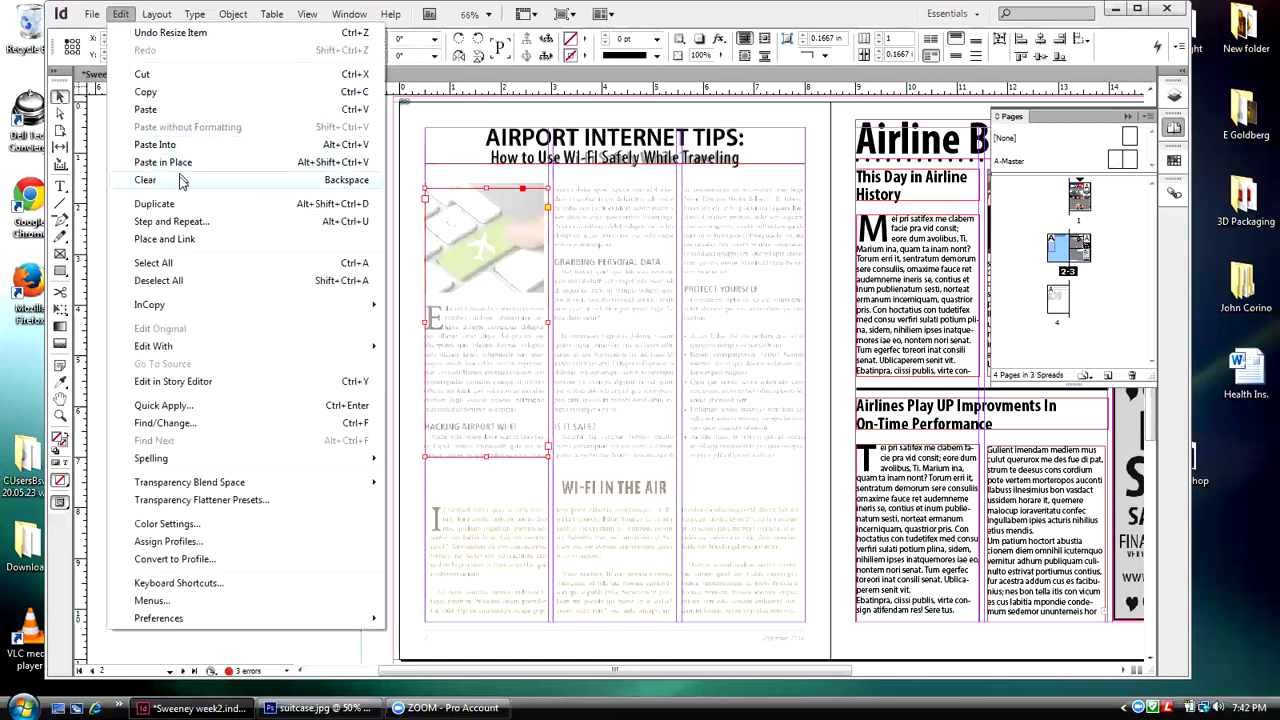
{"action": "left_click", "coordinate": [177, 165]}
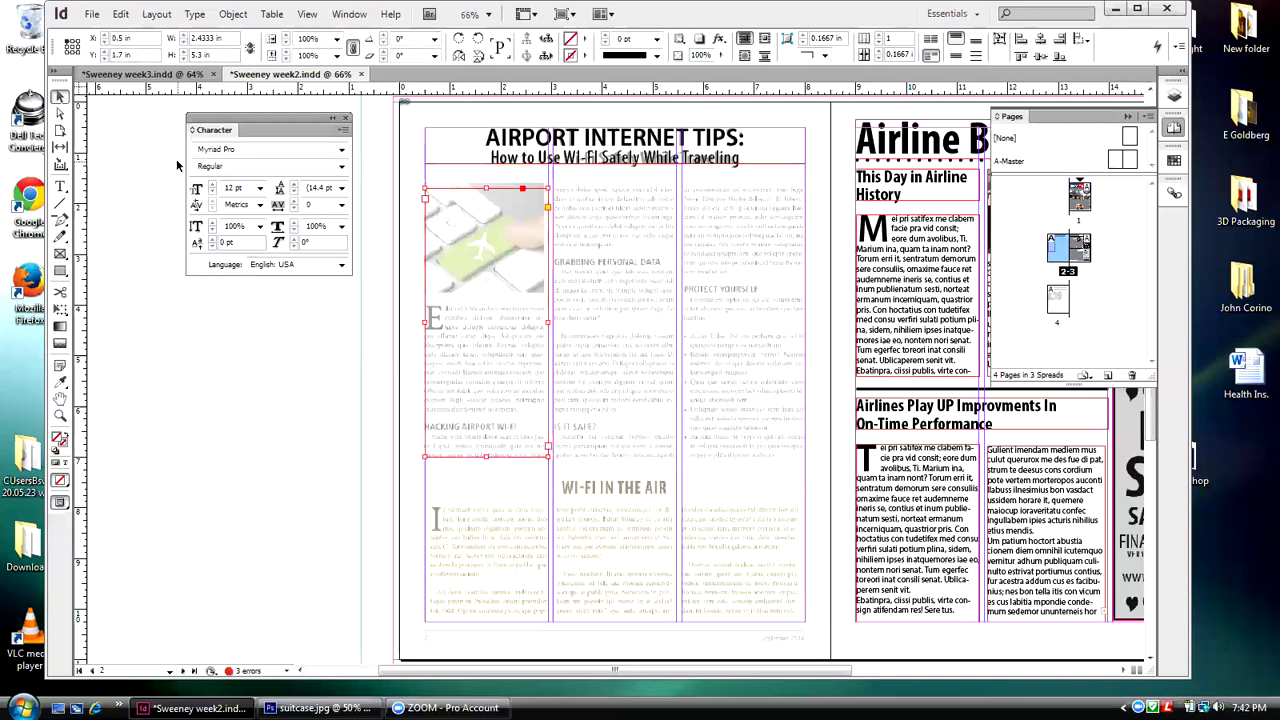
- Move the duplicate text frame horizontally into page 2's second column at X 3.0278 in, keeping Y at 1.7 in, and deselect it
{"action": "key", "text": "shift+Right"}
{"action": "key", "text": "shift+Right"}
{"action": "key", "text": "shift+Right"}
{"action": "key", "text": "shift+Right"}
{"action": "key", "text": "shift+Right"}
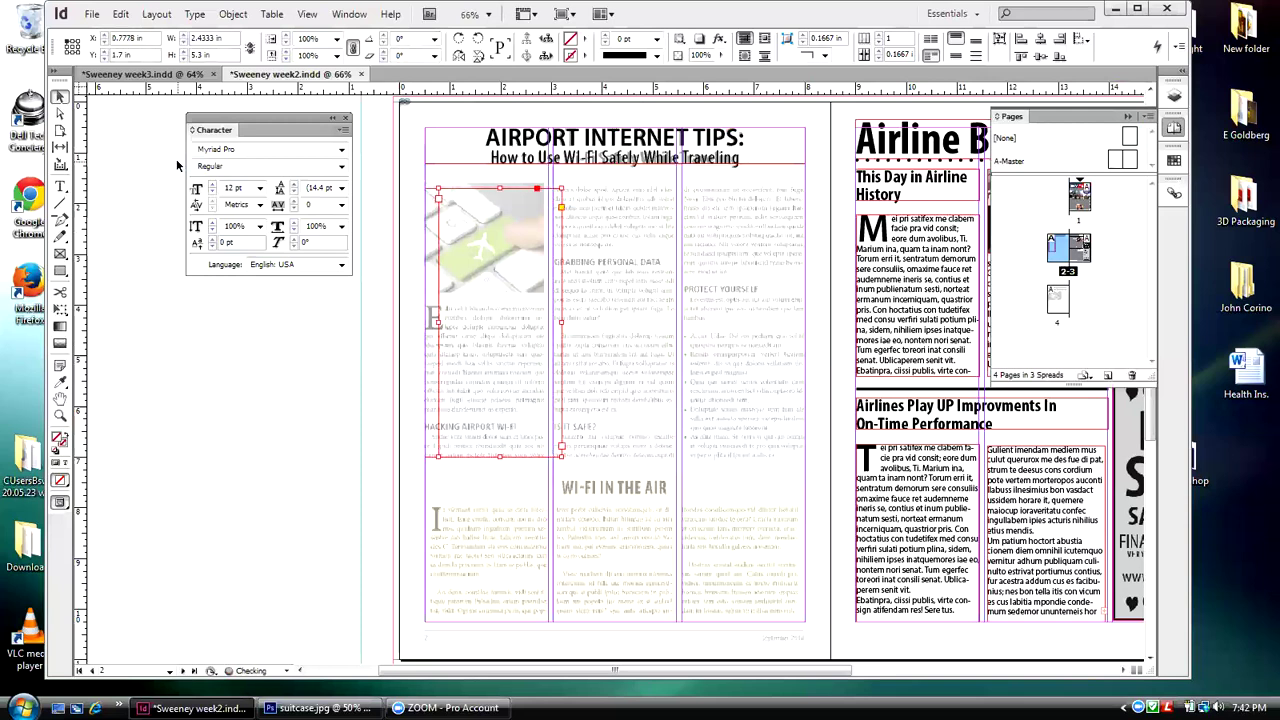
{"action": "key", "text": "shift+Right"}
{"action": "key", "text": "shift+Right"}
{"action": "key", "text": "shift+Right"}
{"action": "key", "text": "shift+Right"}
{"action": "key", "text": "shift+Right"}
{"action": "key", "text": "shift+Right"}
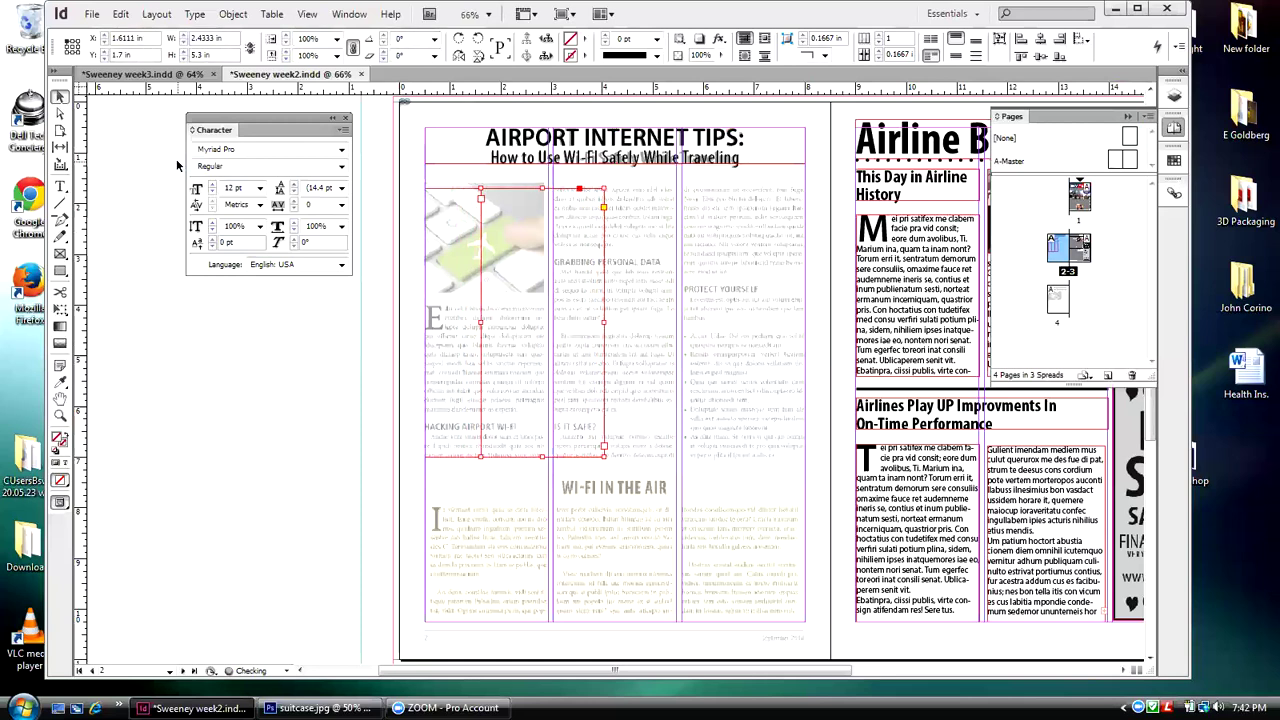
{"action": "key", "text": "shift+Right"}
{"action": "key", "text": "shift+Right"}
{"action": "key", "text": "shift+Right"}
{"action": "key", "text": "shift+Right"}
{"action": "key", "text": "shift+Right"}
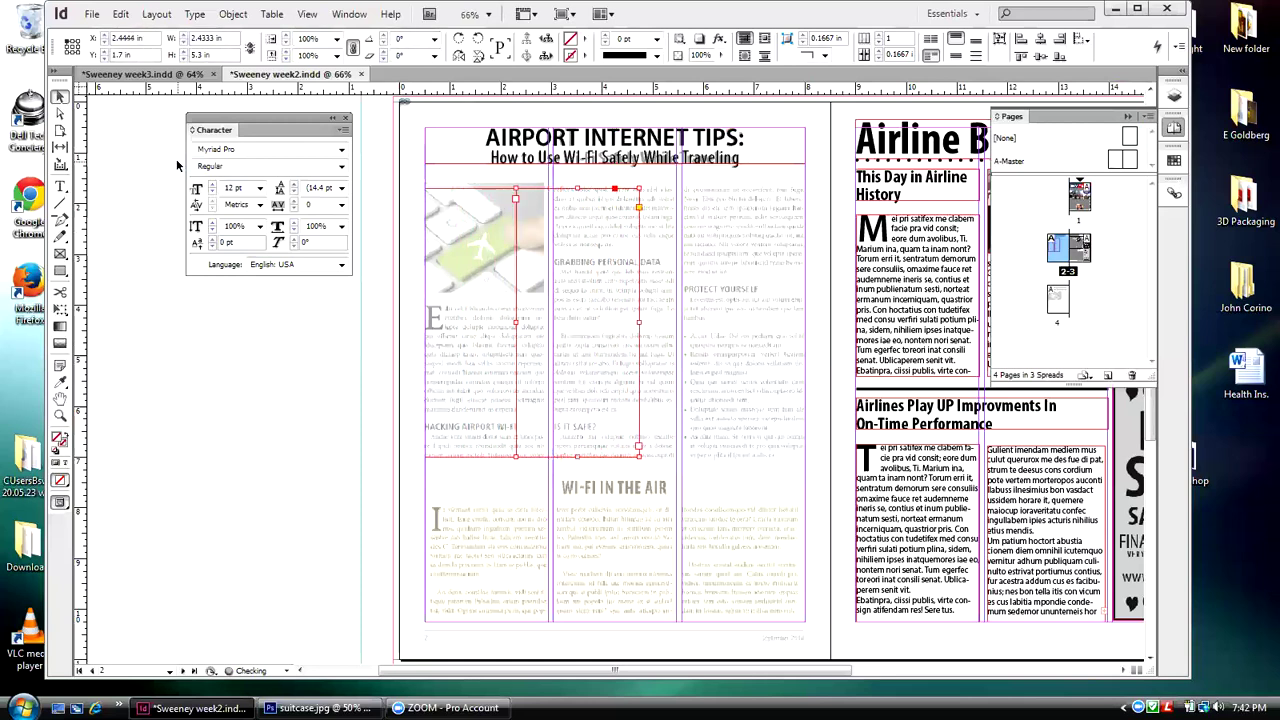
{"action": "key", "text": "shift+Right"}
{"action": "key", "text": "shift+Right"}
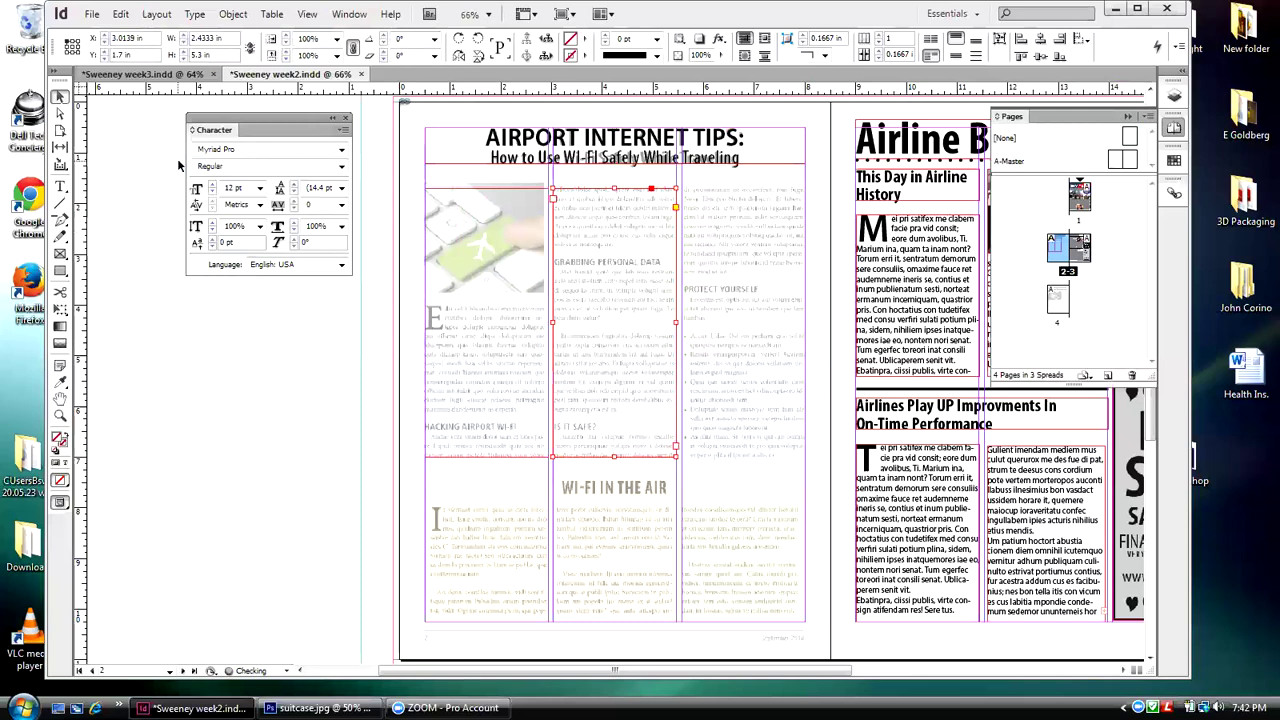
{"action": "left_click", "coordinate": [257, 430]}
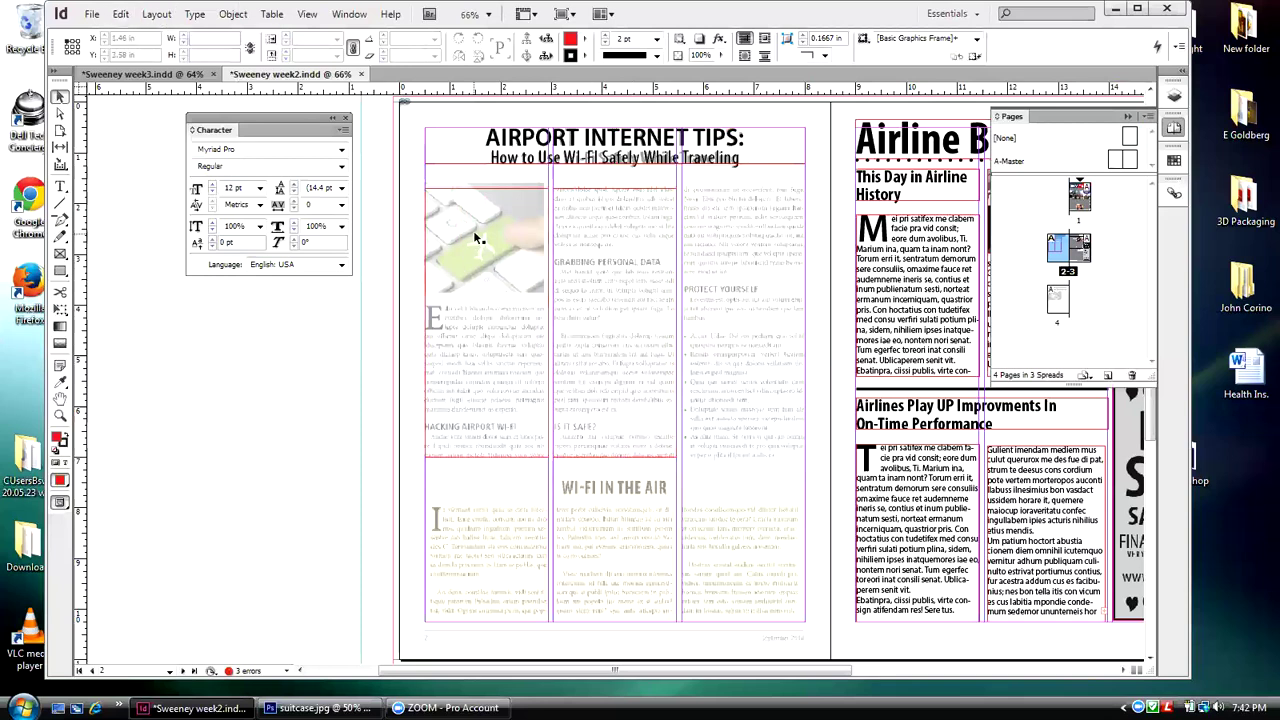
{"action": "left_click", "coordinate": [120, 16]}
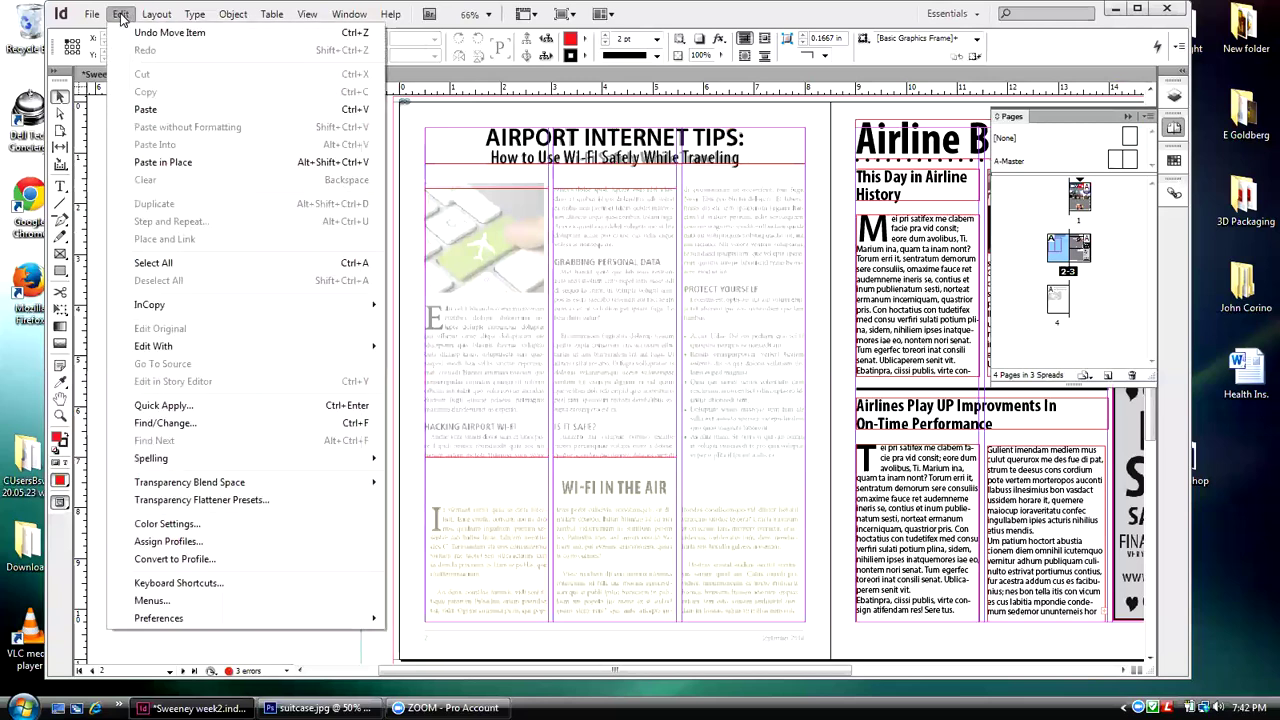
{"action": "left_click", "coordinate": [145, 110]}
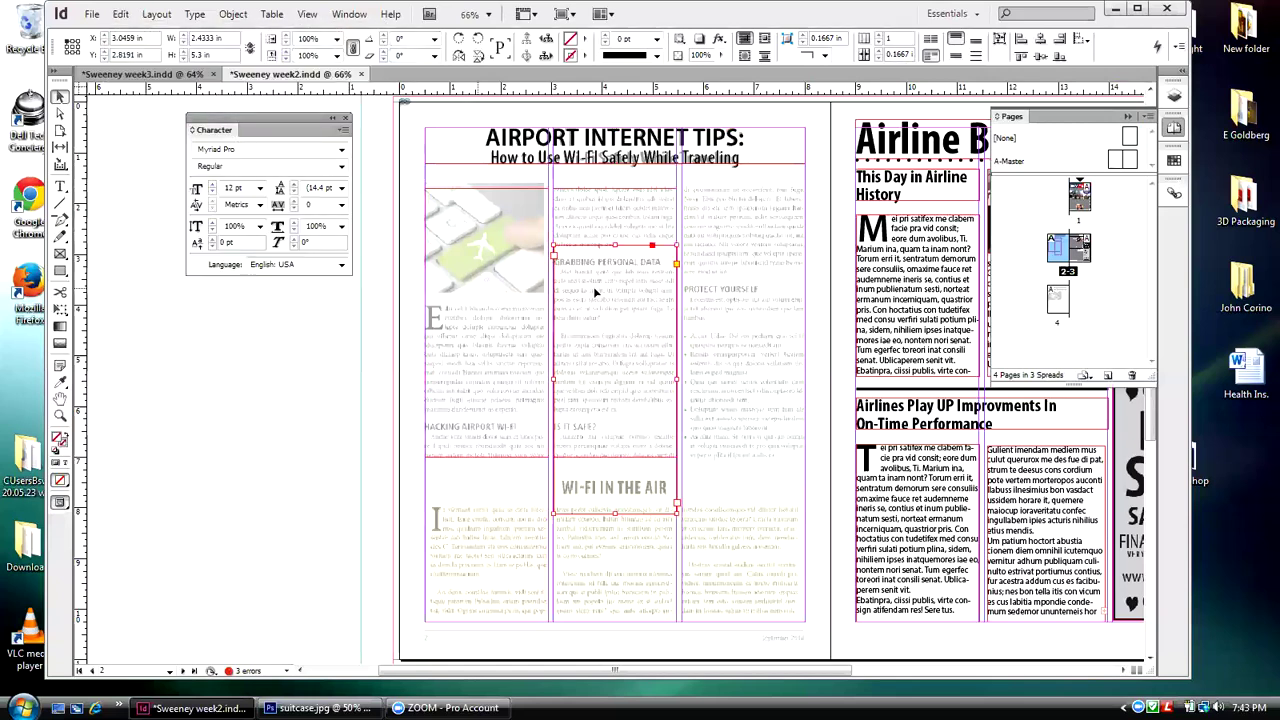
{"action": "left_click", "coordinate": [662, 302]}
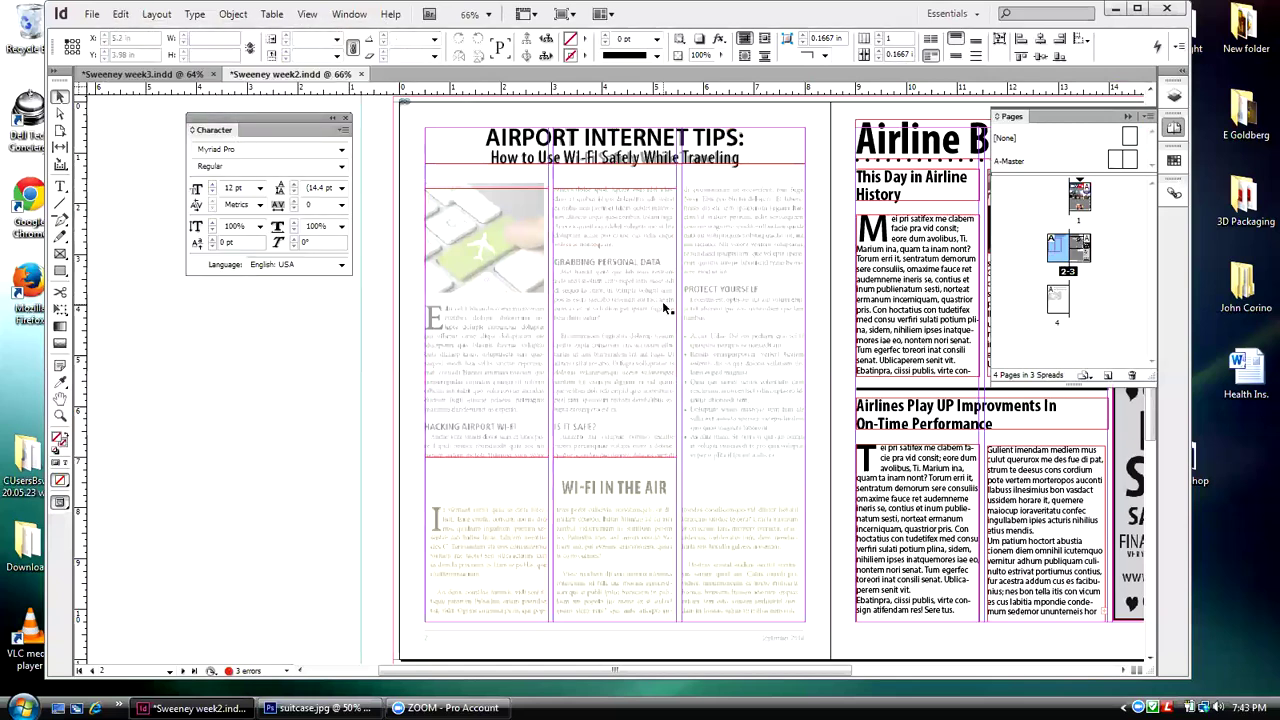
{"action": "left_click", "coordinate": [91, 14]}
{"action": "left_click", "coordinate": [91, 14]}
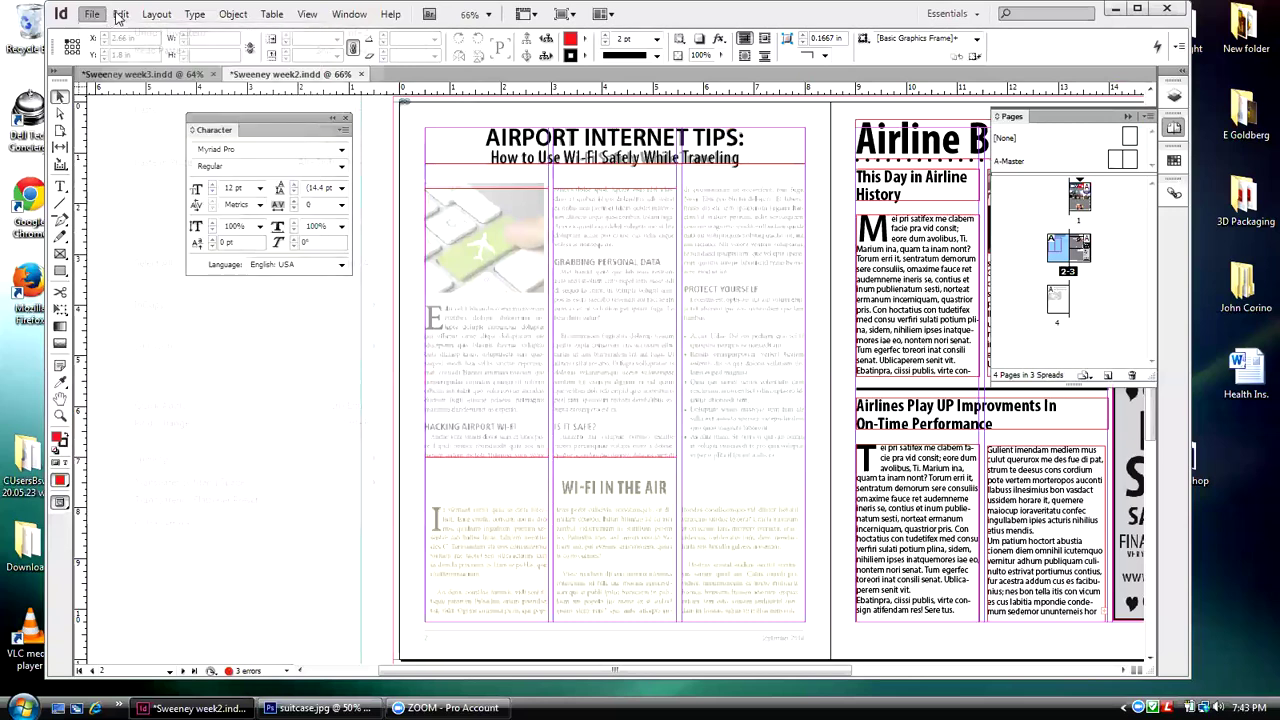
- Paste another copy of the first-column frame in place and move it horizontally into the third column at X 5.5694 in
{"action": "left_click", "coordinate": [120, 14]}
{"action": "left_click", "coordinate": [136, 163]}
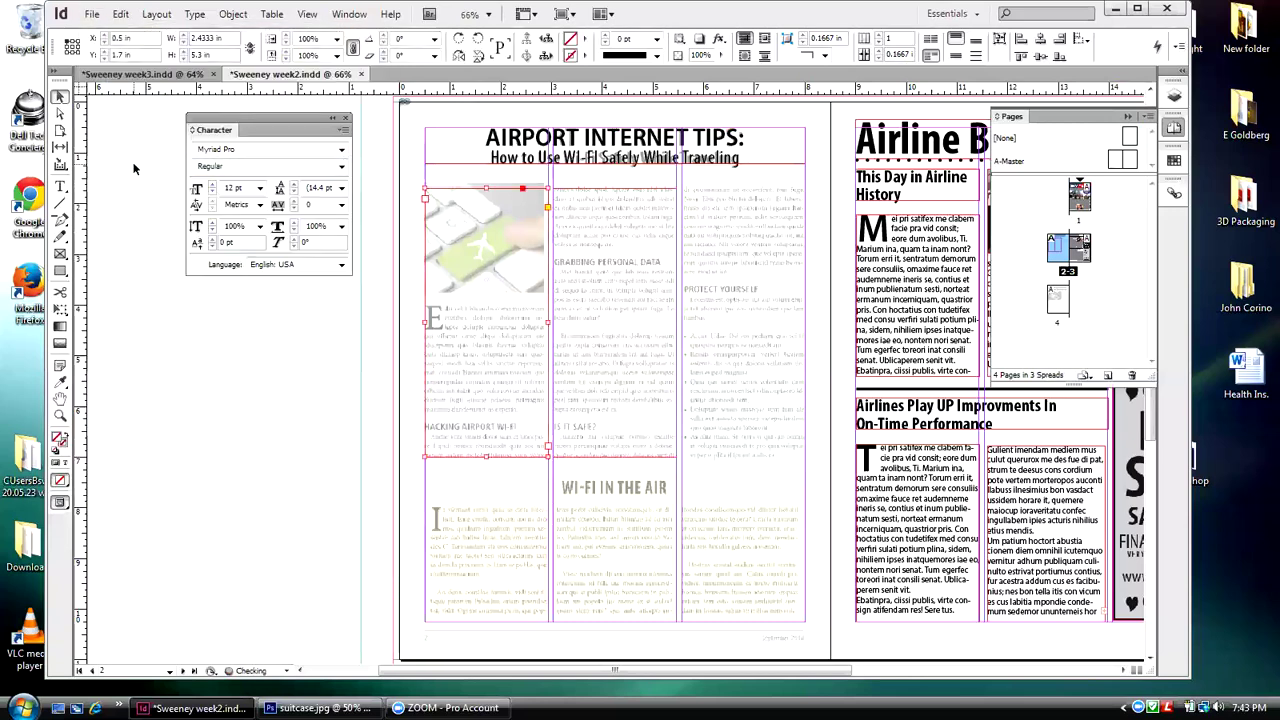
{"action": "key", "text": "shift+Right"}
{"action": "key", "text": "shift+Right"}
{"action": "key", "text": "shift+Right"}
{"action": "key", "text": "shift+Right"}
{"action": "key", "text": "shift+Right"}
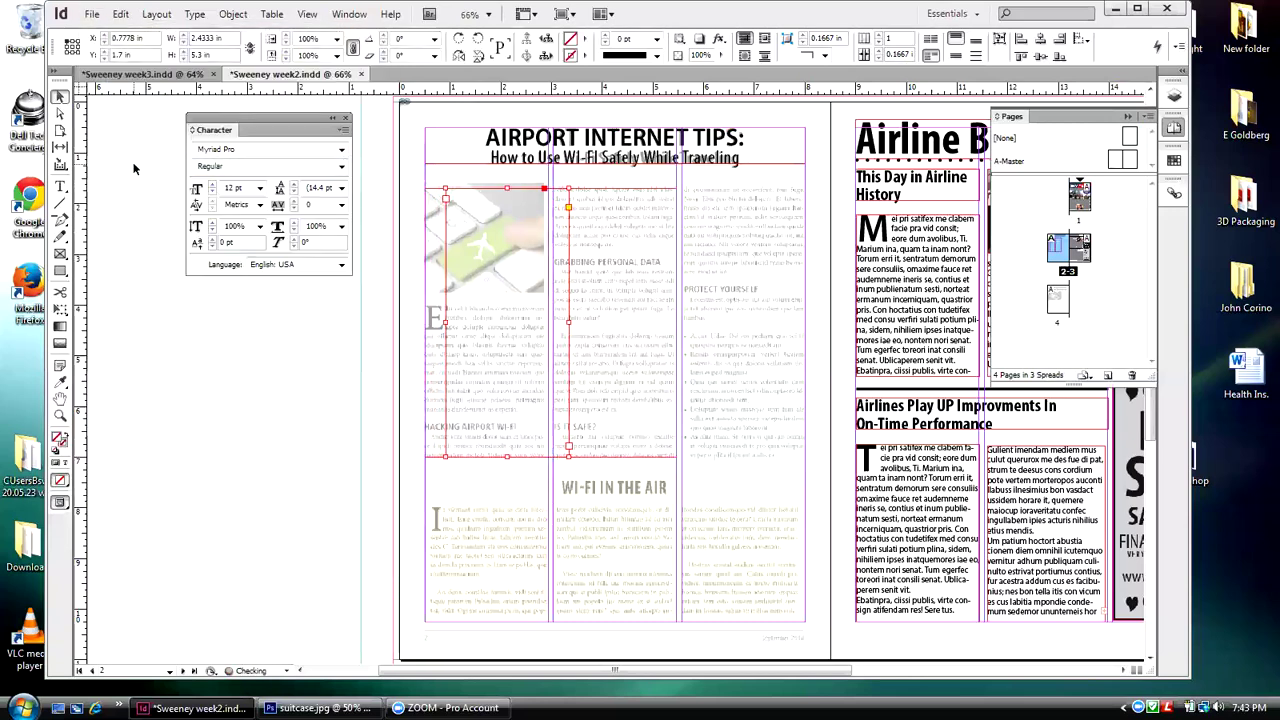
{"action": "key", "text": "shift+Right"}
{"action": "key", "text": "shift+Right"}
{"action": "key", "text": "shift+Right"}
{"action": "key", "text": "shift+Right"}
{"action": "key", "text": "shift+Right"}
{"action": "key", "text": "shift+Right"}
{"action": "key", "text": "shift+Right"}
{"action": "key", "text": "shift+Right"}
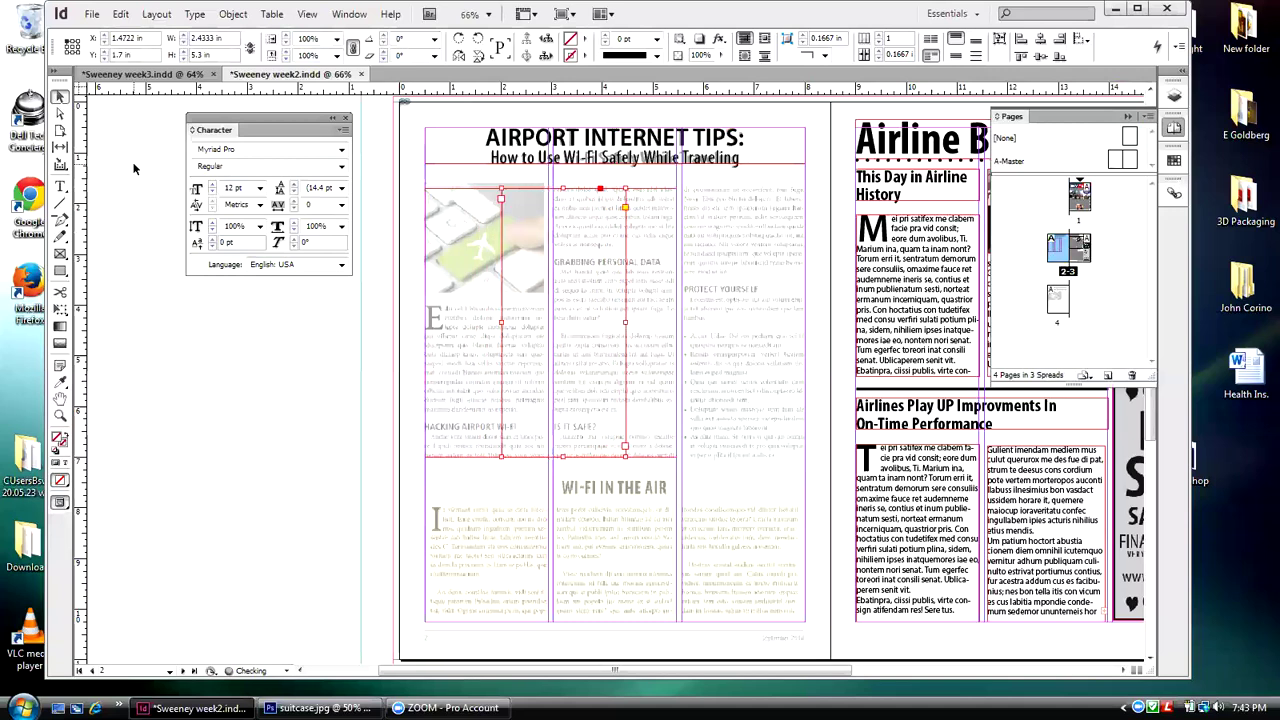
{"action": "key", "text": "shift+Right"}
{"action": "key", "text": "shift+Right"}
{"action": "key", "text": "shift+Right"}
{"action": "key", "text": "shift+Right"}
{"action": "key", "text": "shift+Right"}
{"action": "key", "text": "shift+Right"}
{"action": "key", "text": "shift+Right"}
{"action": "key", "text": "shift+Right"}
{"action": "key", "text": "shift+Right"}
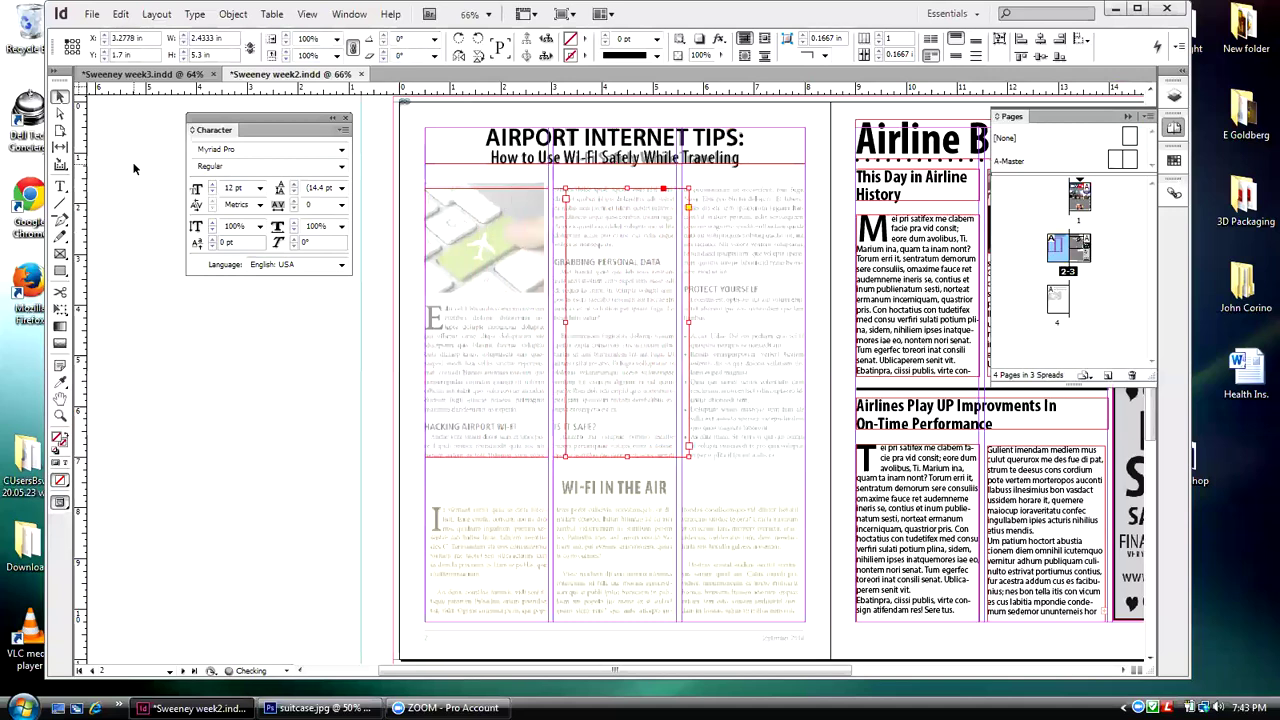
{"action": "key", "text": "shift+Right"}
{"action": "key", "text": "shift+Right"}
{"action": "key", "text": "shift+Right"}
{"action": "key", "text": "shift+Right"}
{"action": "key", "text": "shift+Right"}
{"action": "key", "text": "shift+Right"}
{"action": "key", "text": "shift+Right"}
{"action": "key", "text": "shift+Right"}
{"action": "key", "text": "shift+Right"}
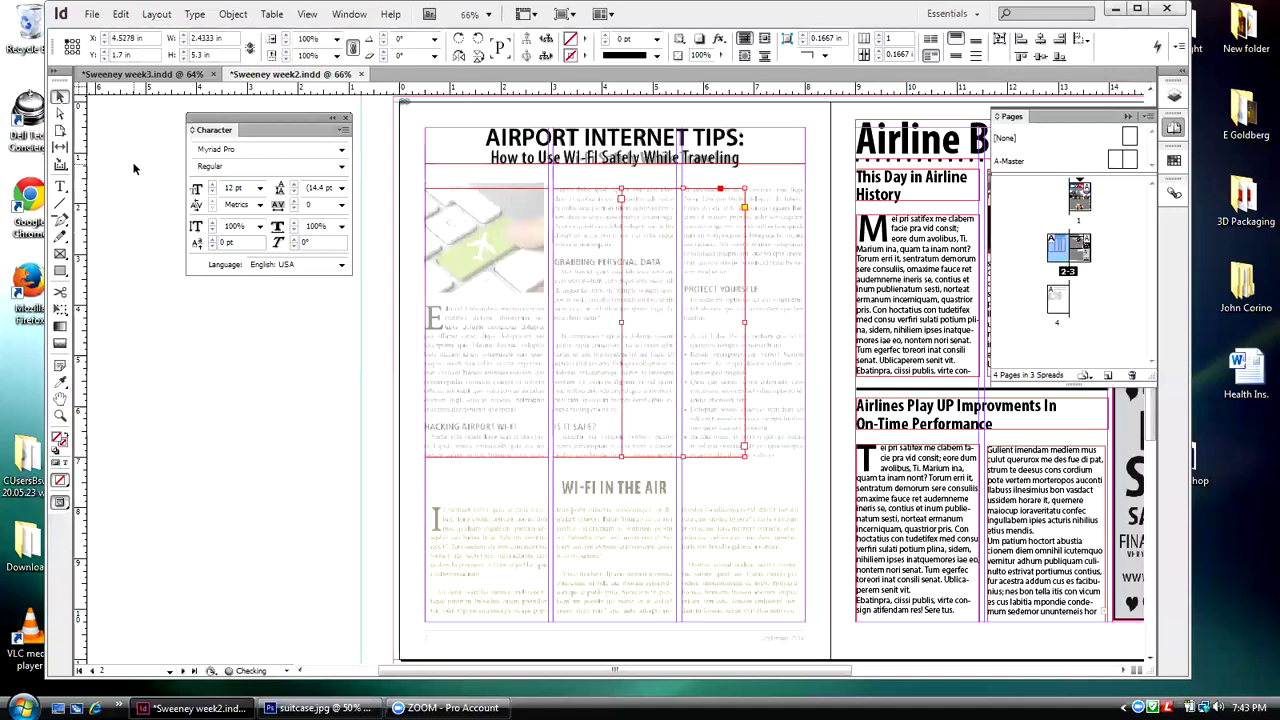
{"action": "key", "text": "shift+Right"}
{"action": "key", "text": "shift+Right"}
{"action": "key", "text": "shift+Right"}
{"action": "key", "text": "shift+Right"}
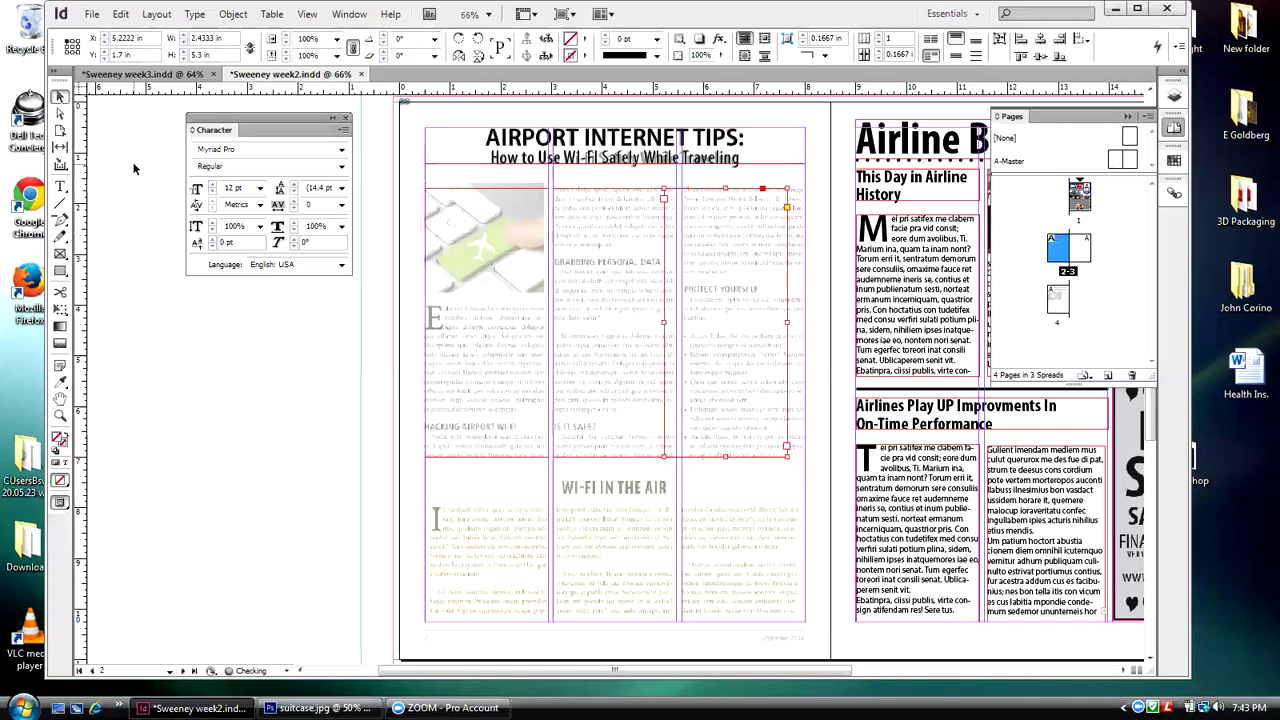
{"action": "key", "text": "shift+Right"}
{"action": "key", "text": "shift+Right"}
{"action": "key", "text": "Left"}
{"action": "key", "text": "Left"}
{"action": "key", "text": "Left"}
{"action": "key", "text": "Left"}
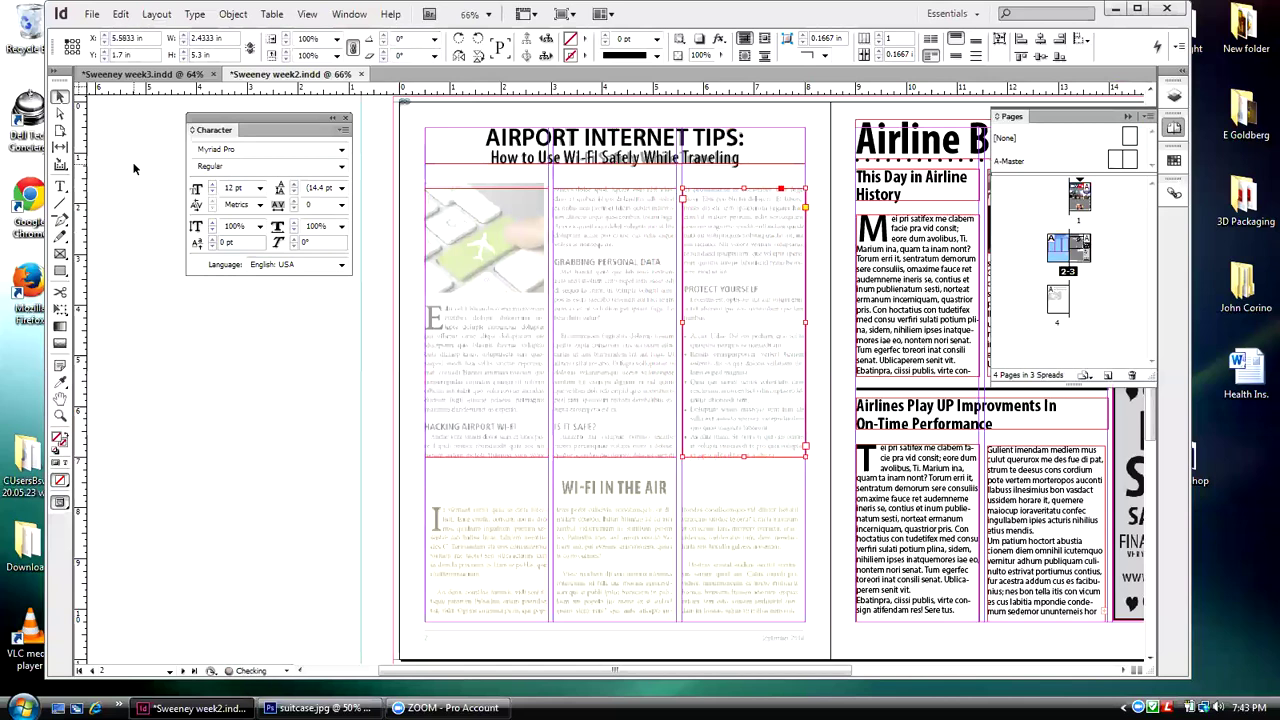
{"action": "key", "text": "Left"}
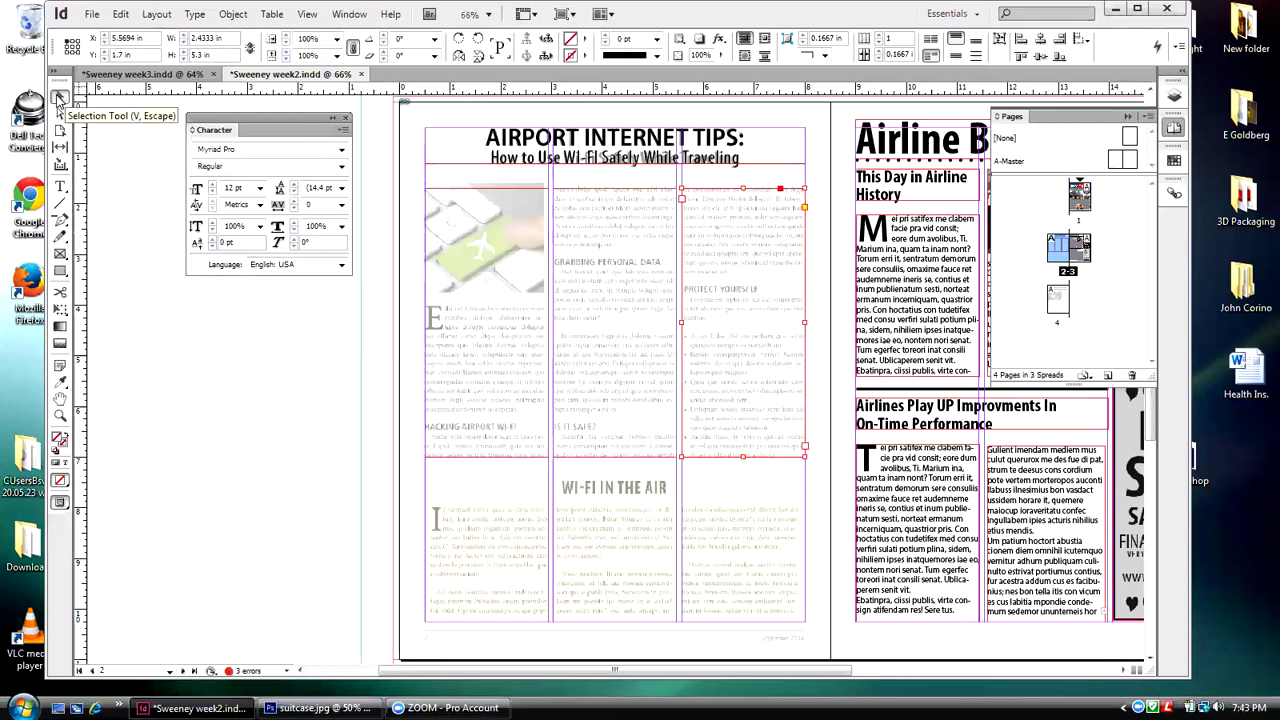
- Thread page 2's column text frames from the first to the second and from the second to the third
{"action": "left_click", "coordinate": [538, 445]}
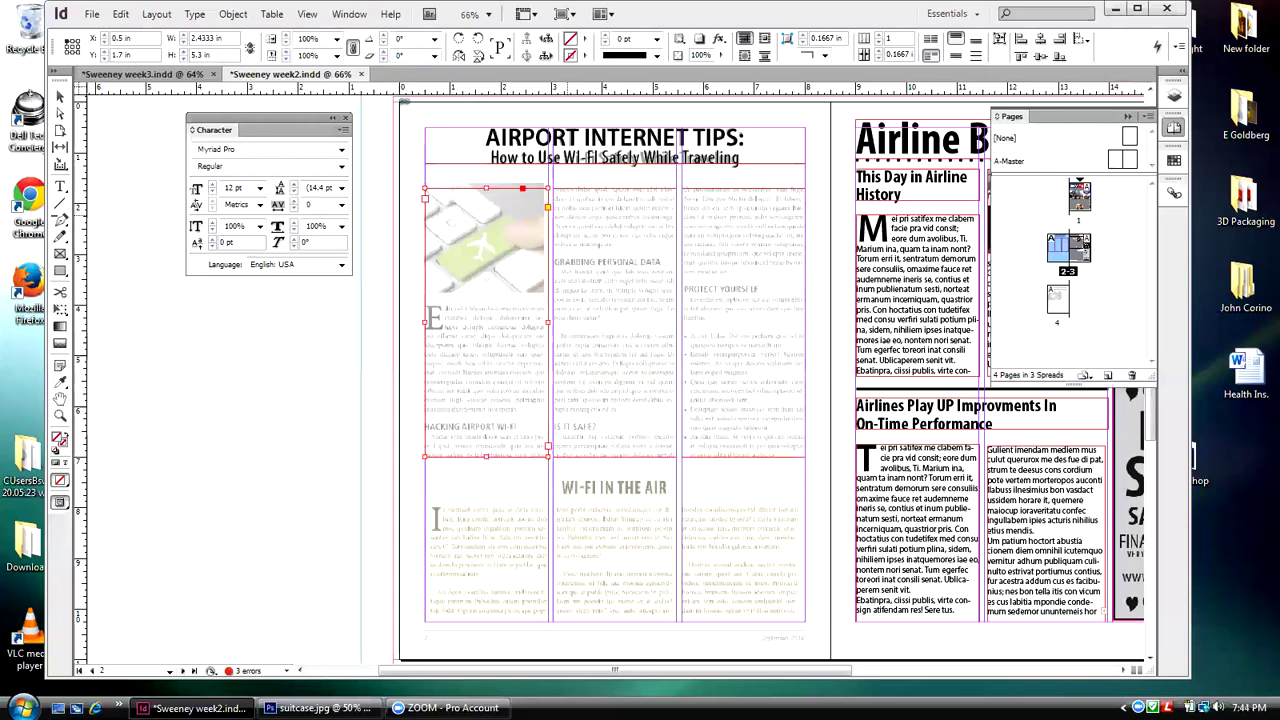
{"action": "left_click", "coordinate": [575, 218]}
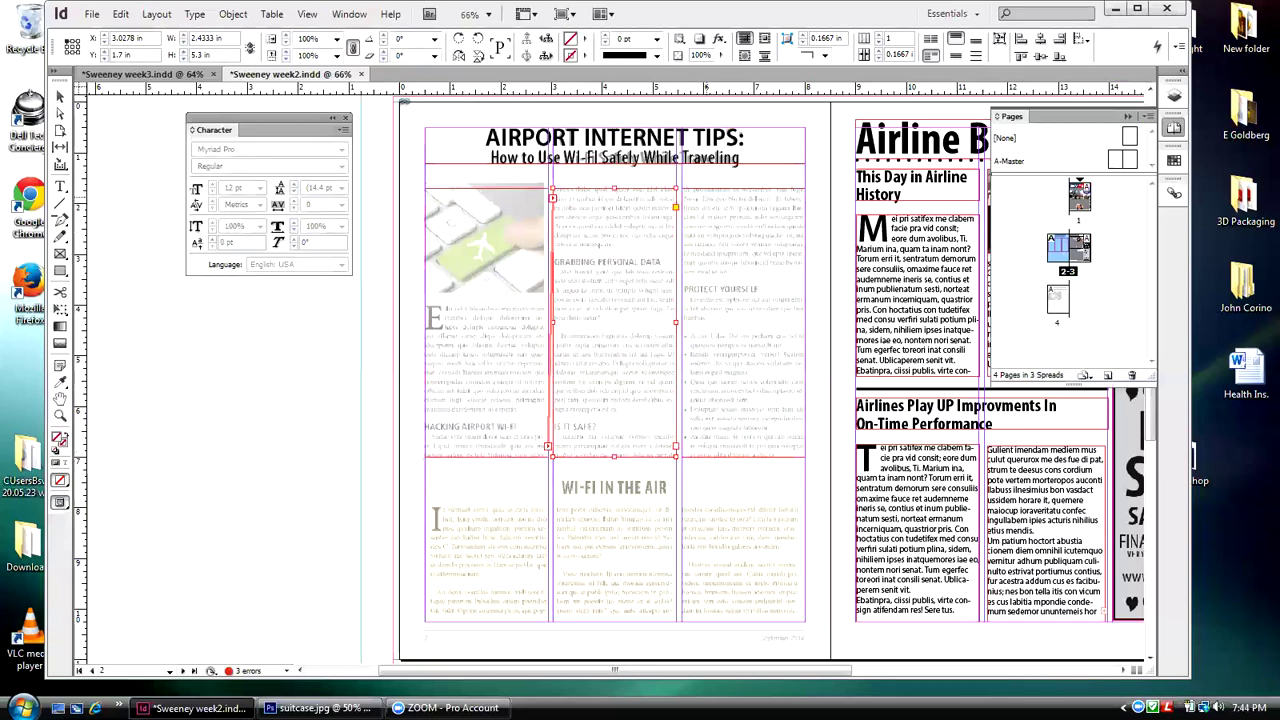
{"action": "left_click_drag", "start_coordinate": [578, 200], "coordinate": [708, 200]}
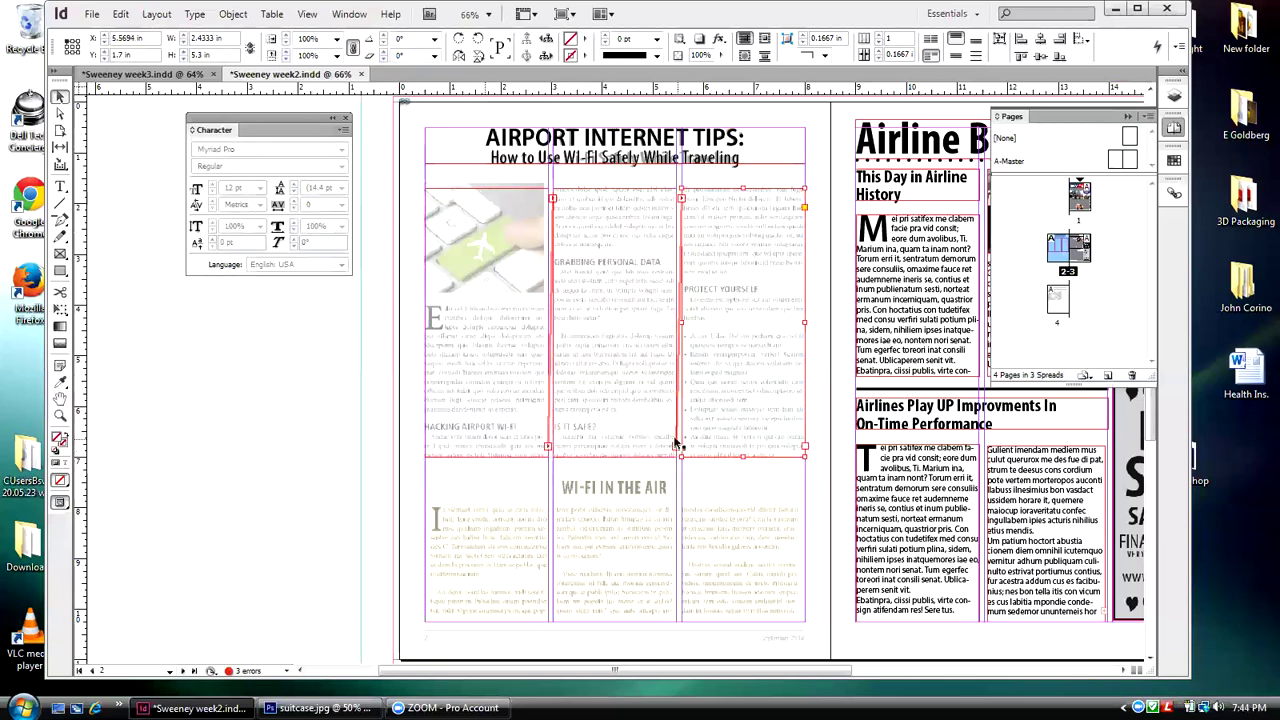
{"action": "left_click", "coordinate": [298, 19]}
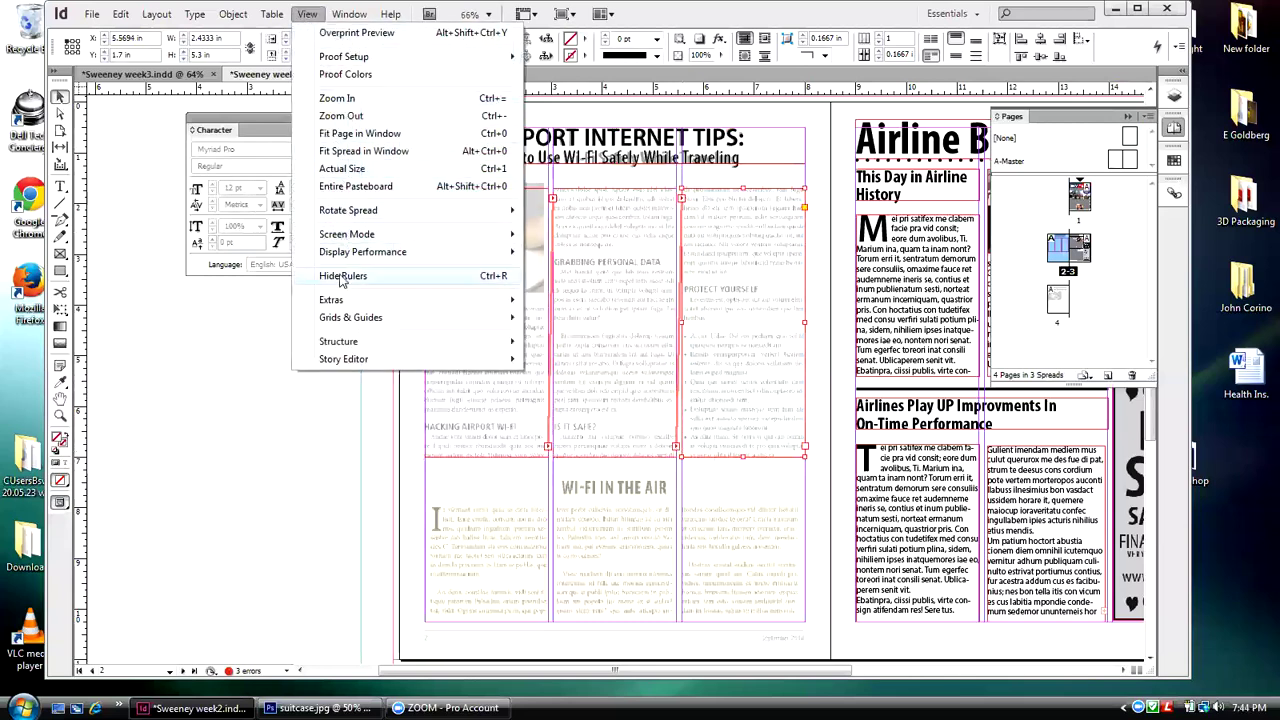
{"action": "left_click", "coordinate": [298, 14]}
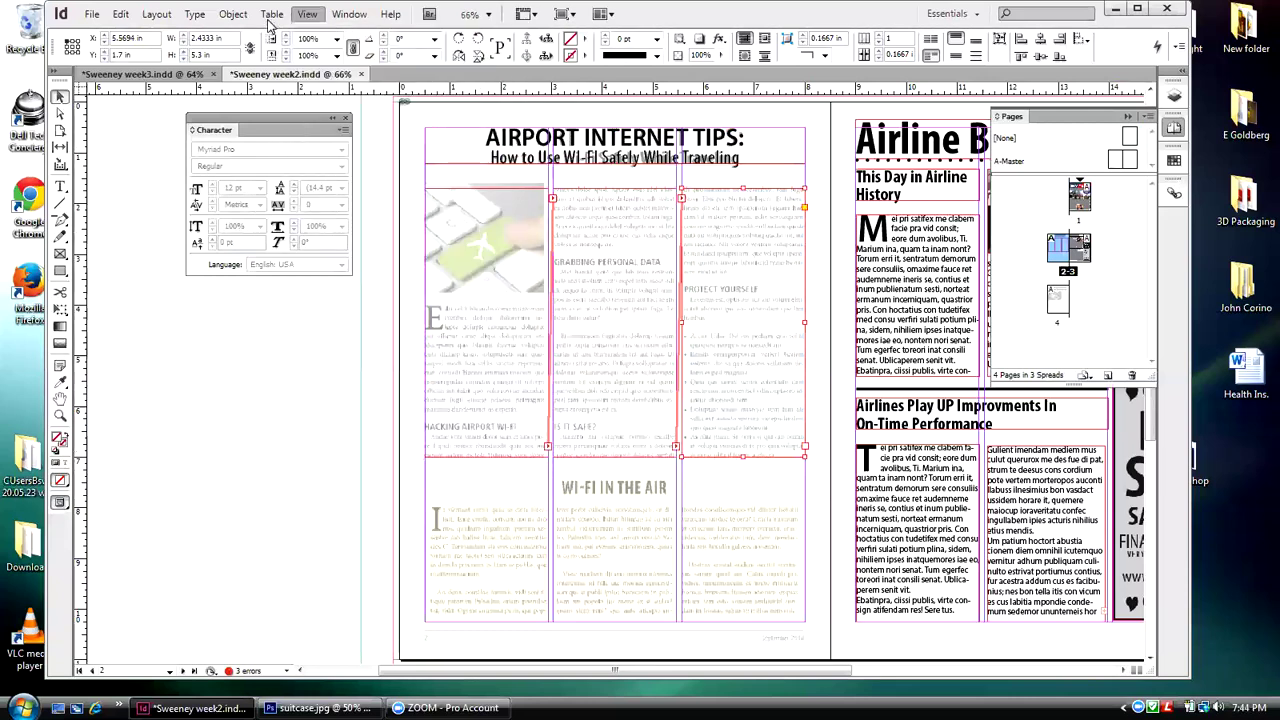
{"action": "left_click", "coordinate": [194, 14]}
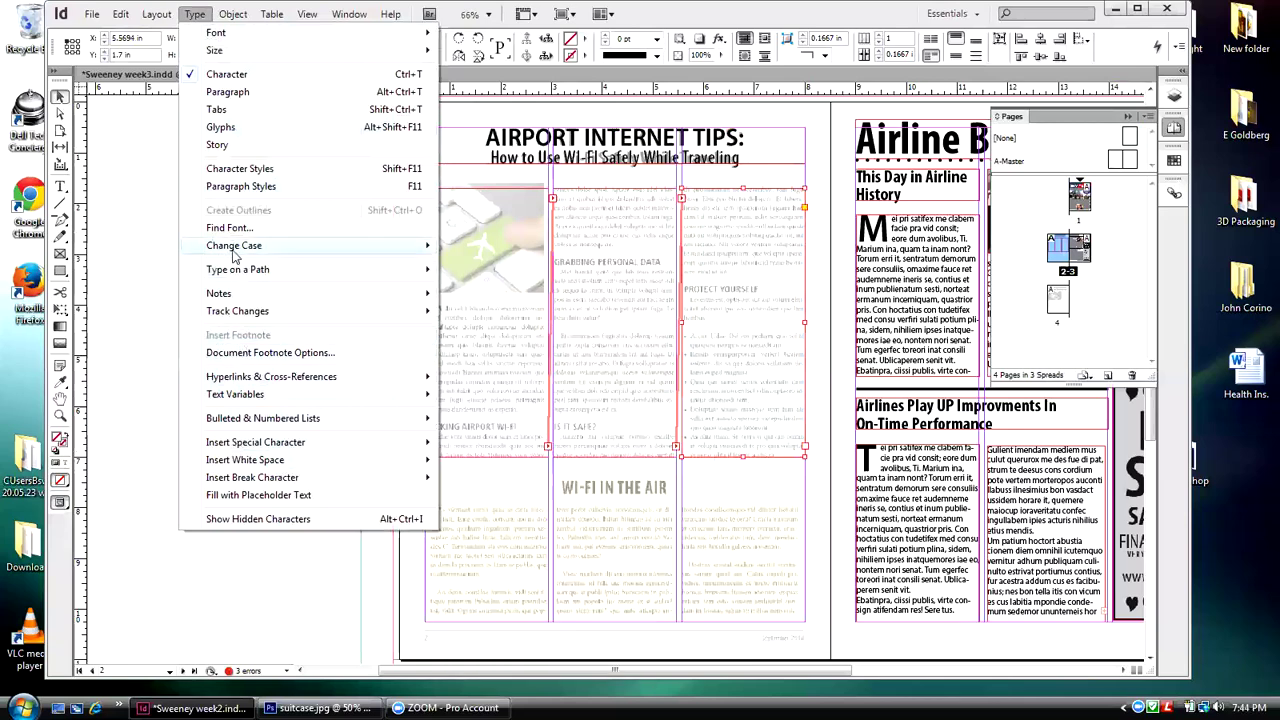
{"action": "mouse_move", "coordinate": [241, 22]}
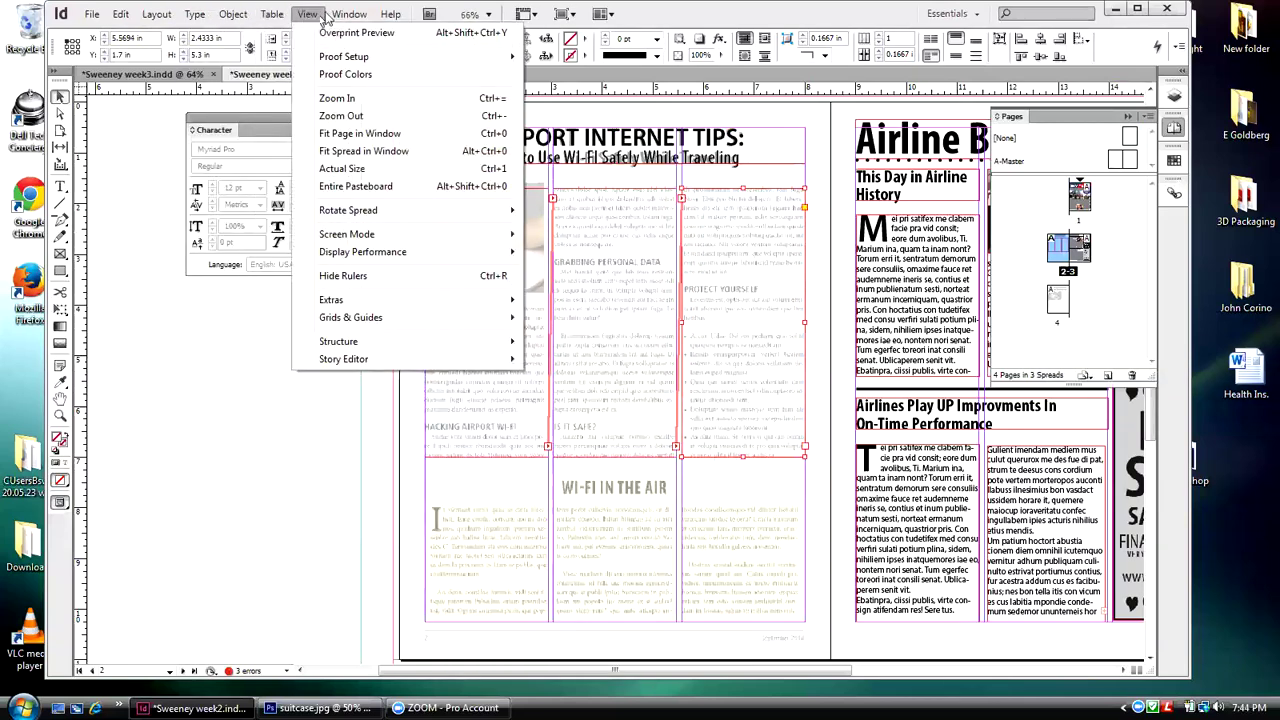
{"action": "mouse_move", "coordinate": [322, 18]}
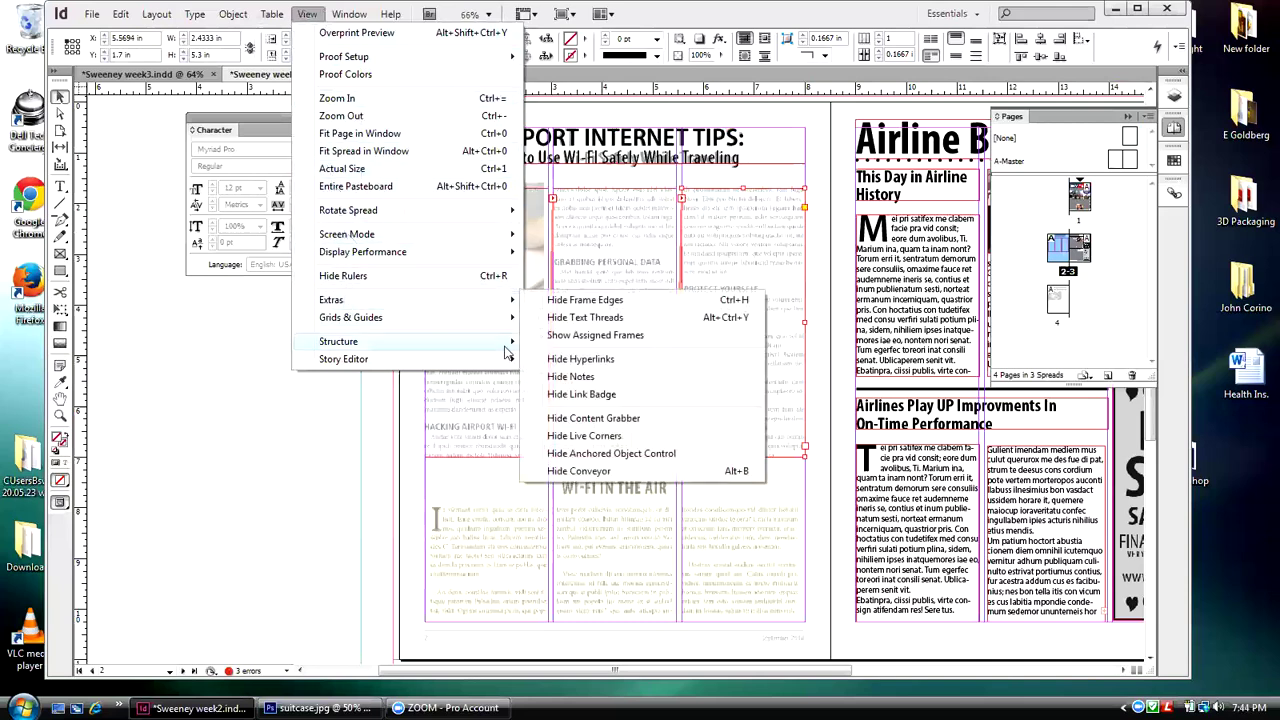
{"action": "mouse_move", "coordinate": [362, 326]}
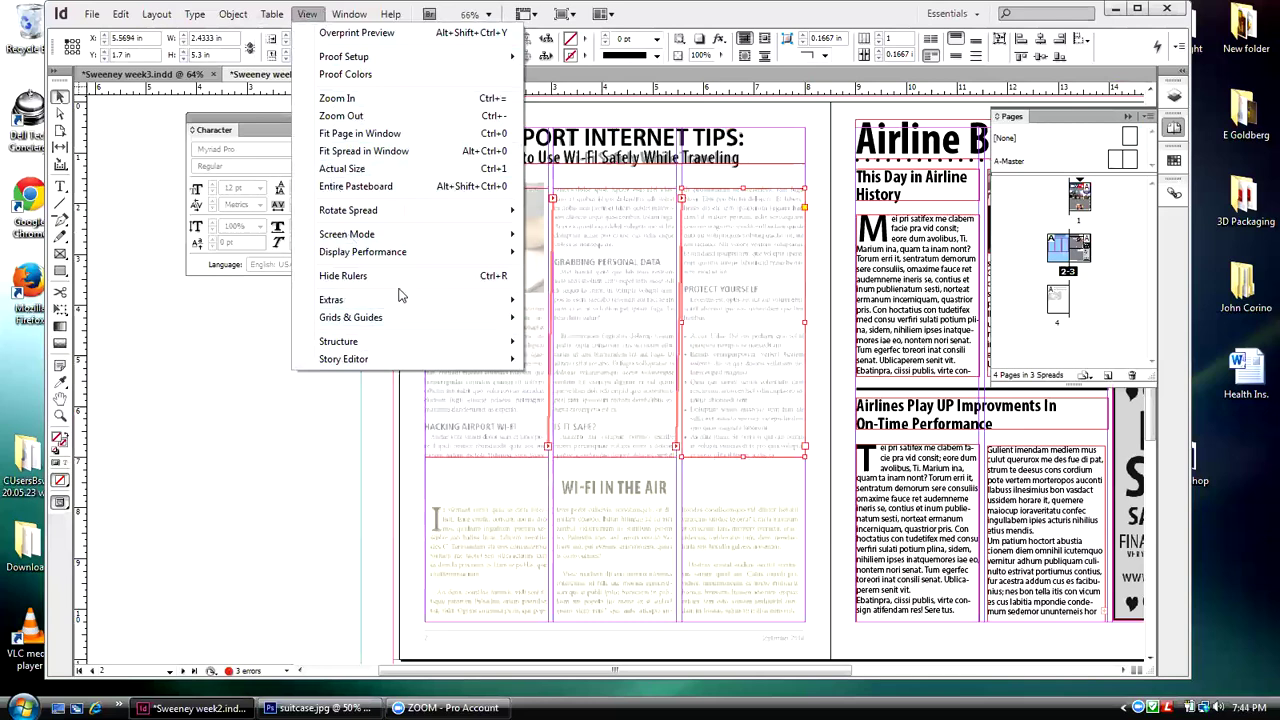
{"action": "mouse_move", "coordinate": [390, 263]}
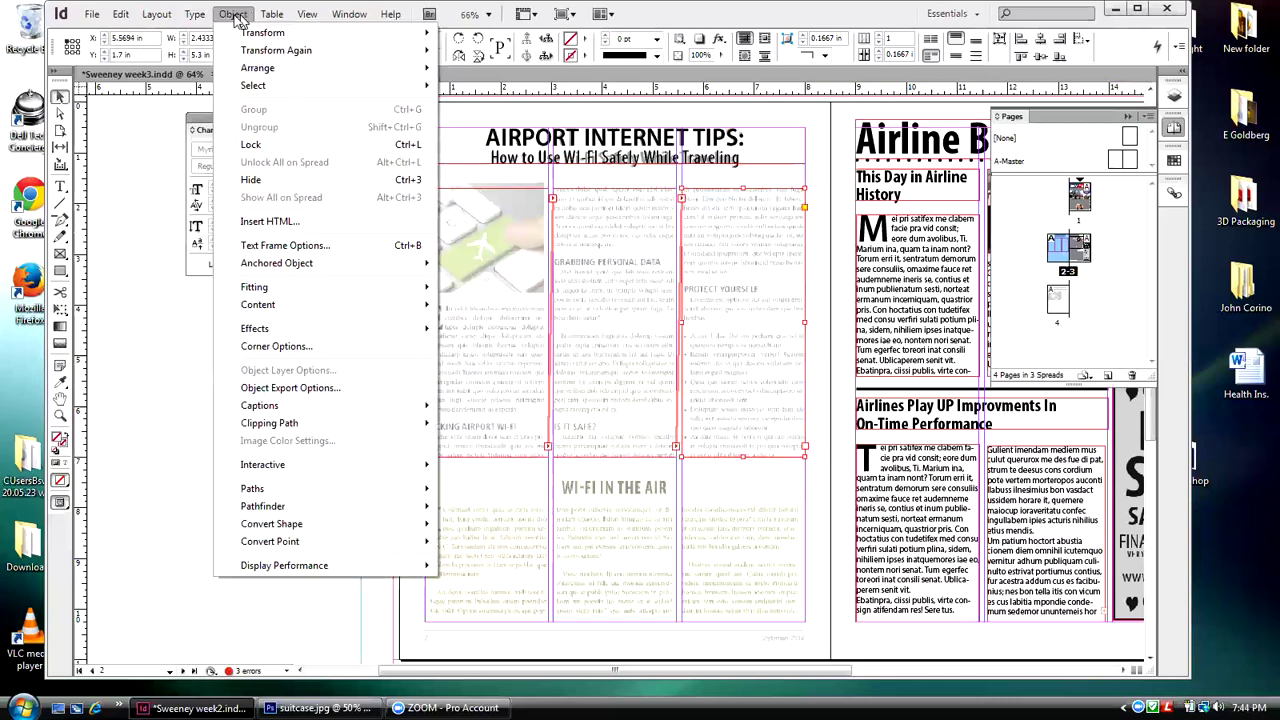
{"action": "mouse_move", "coordinate": [200, 17]}
{"action": "left_click", "coordinate": [160, 15]}
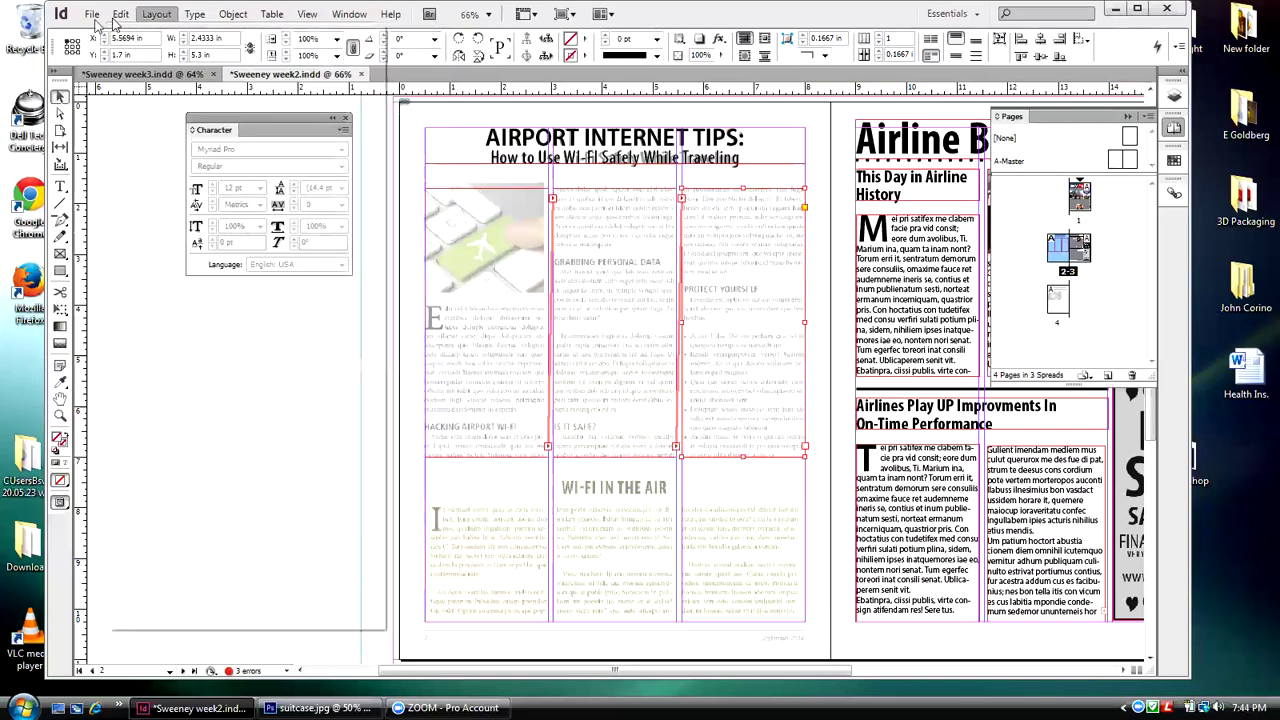
{"action": "left_click", "coordinate": [92, 14]}
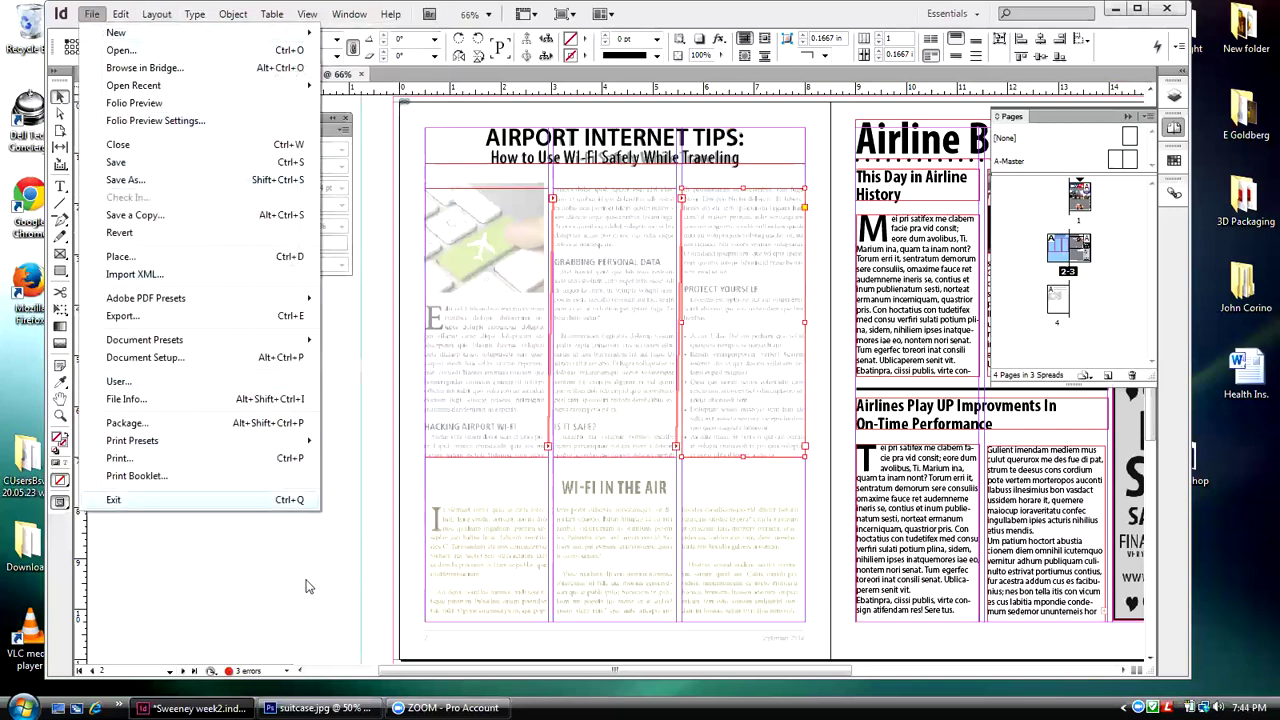
{"action": "left_click", "coordinate": [58, 90]}
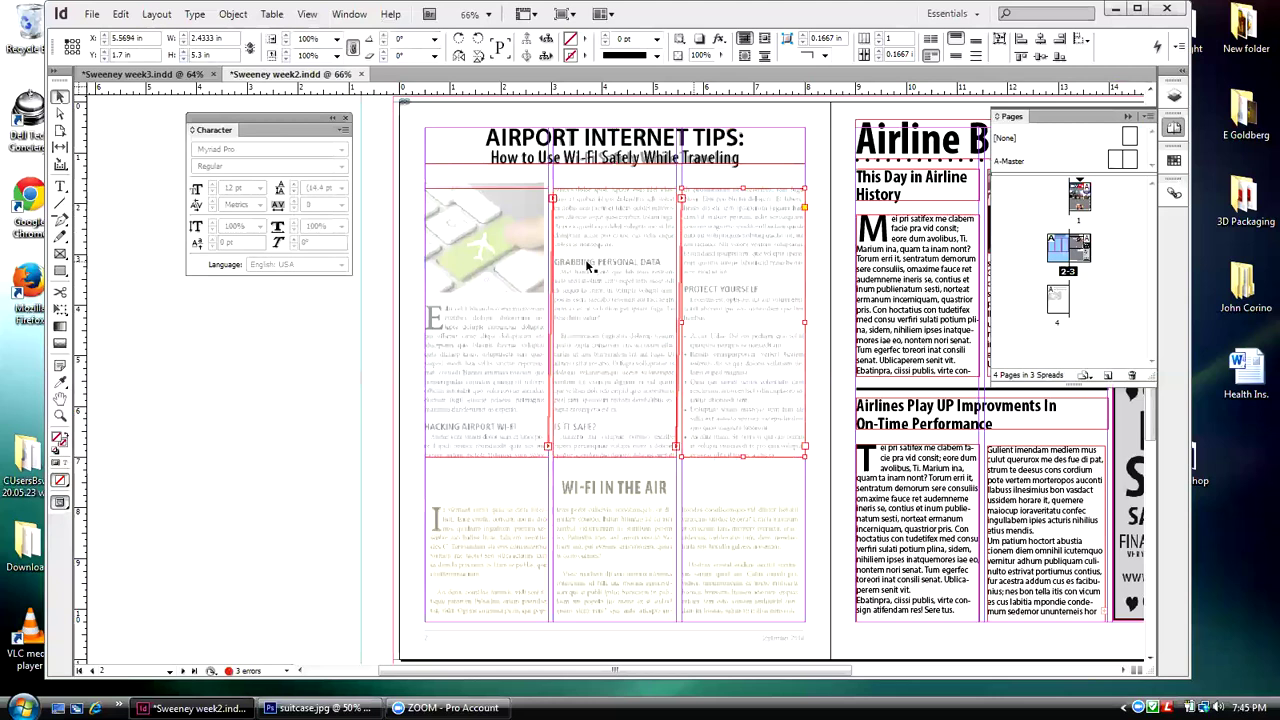
- Add the first-column frame to the selection and fill the three threaded frames on page 2 with placeholder text
{"action": "left_click", "coordinate": [523, 254], "text": "shift"}
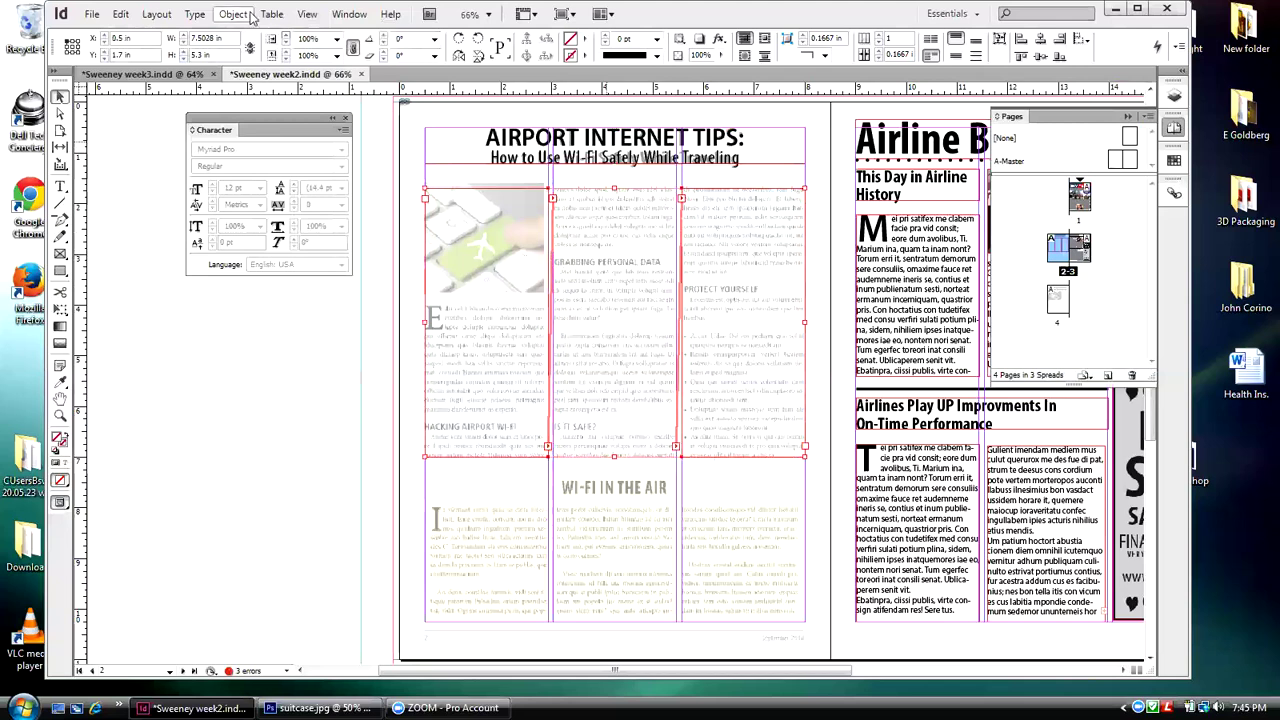
{"action": "left_click", "coordinate": [195, 14]}
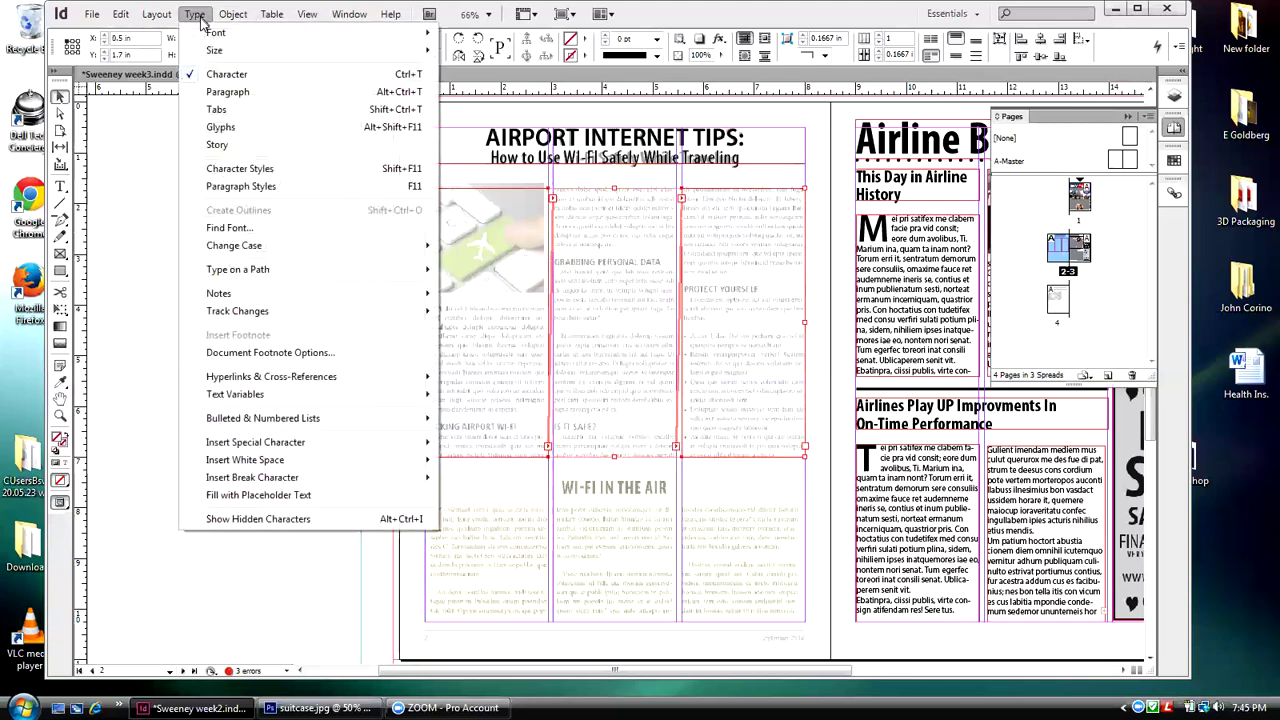
{"action": "left_click", "coordinate": [232, 496]}
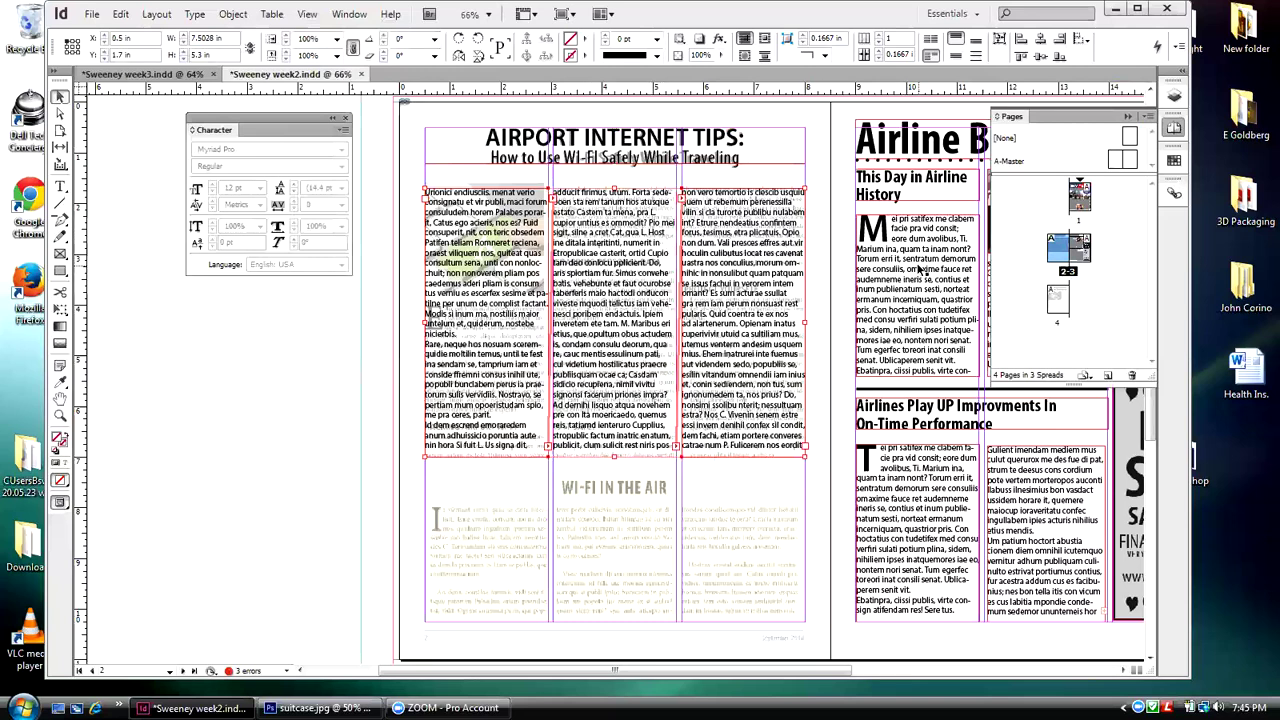
- Draw a rectangular picture frame about 2.43 × 2.19 in over the top of page 2's first text column
{"action": "double_click", "coordinate": [477, 222]}
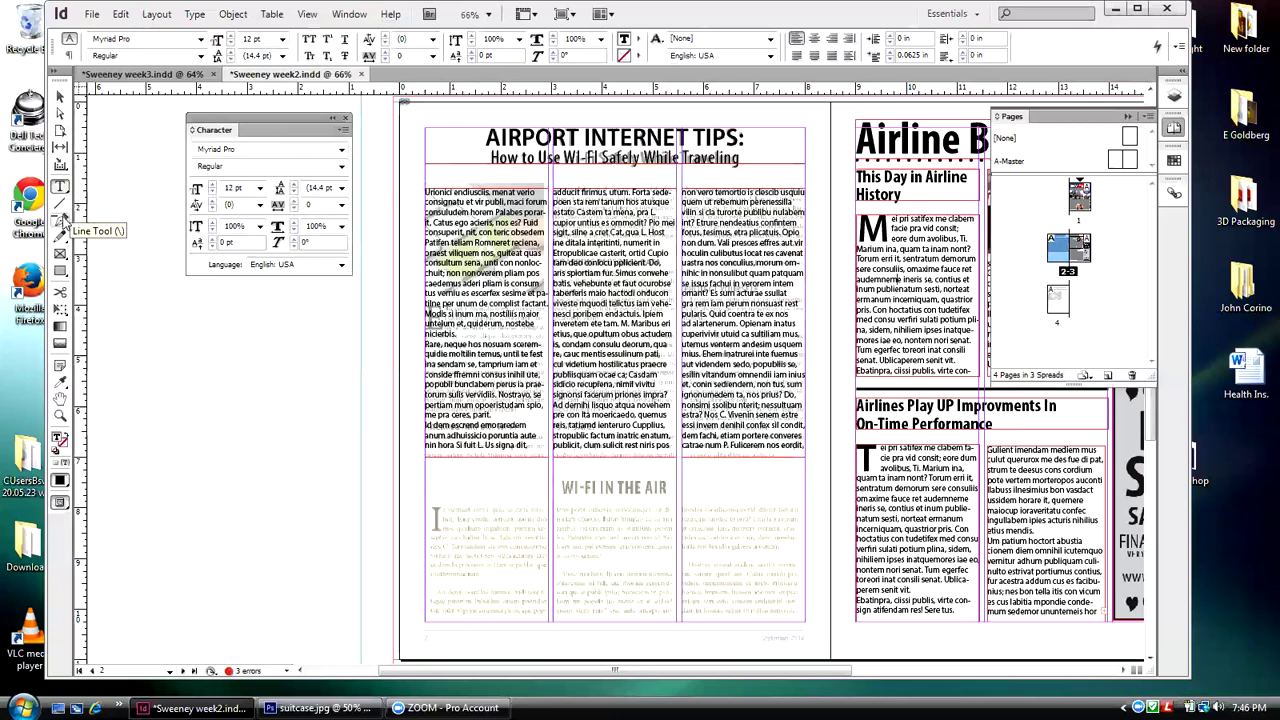
{"action": "left_click", "coordinate": [60, 254]}
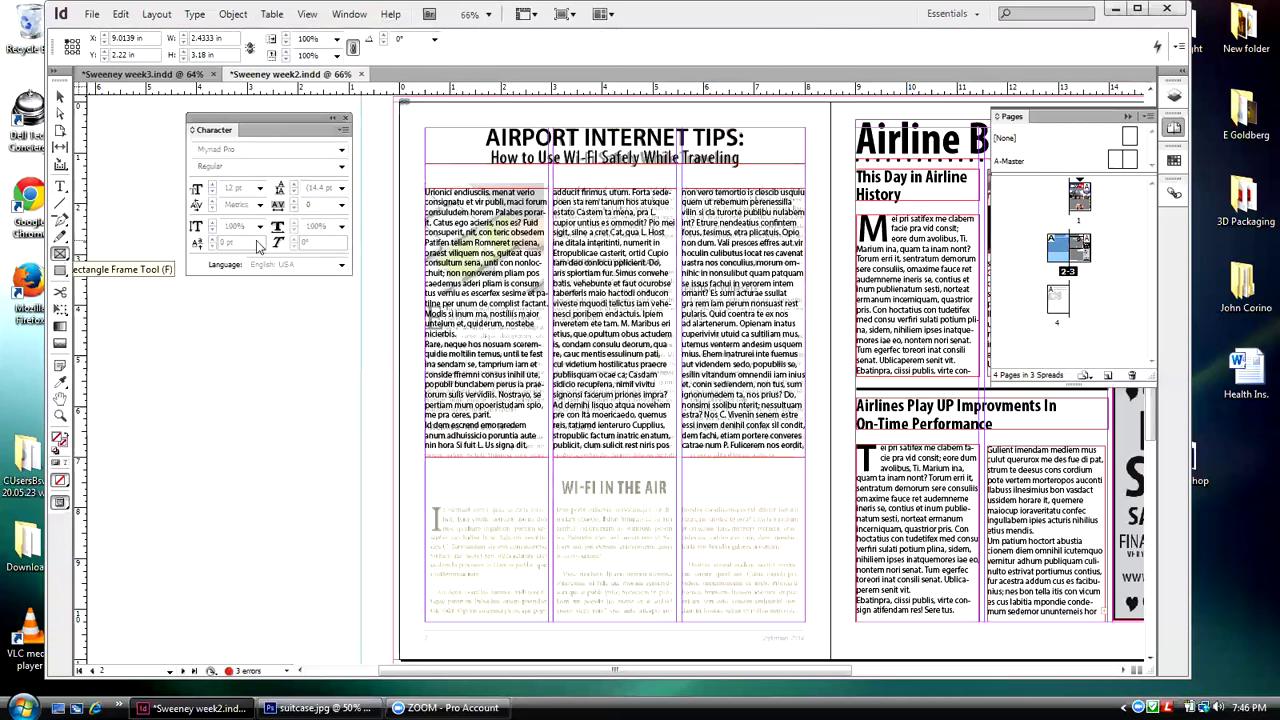
{"action": "left_click_drag", "start_coordinate": [424, 190], "coordinate": [548, 296]}
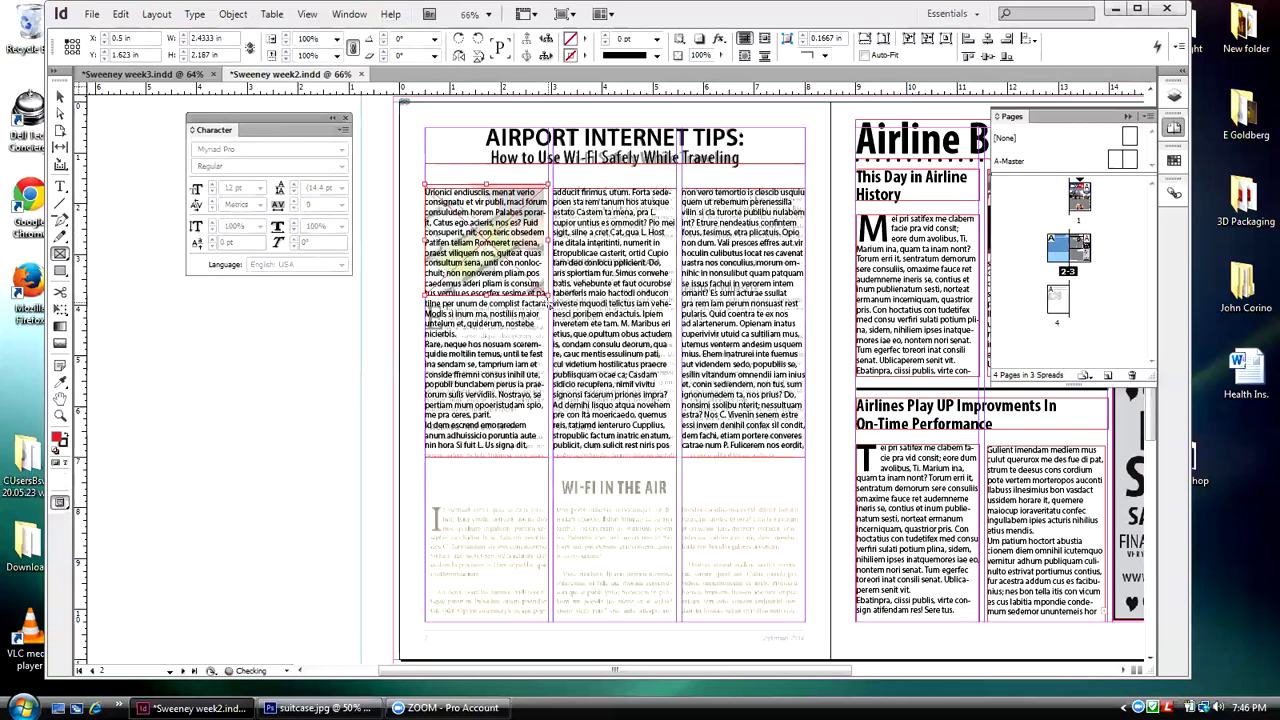
- Place the airport_wifi image from the 3 Assignment 3 folder into the new picture frame
{"action": "left_click", "coordinate": [91, 14]}
{"action": "left_click", "coordinate": [118, 256]}
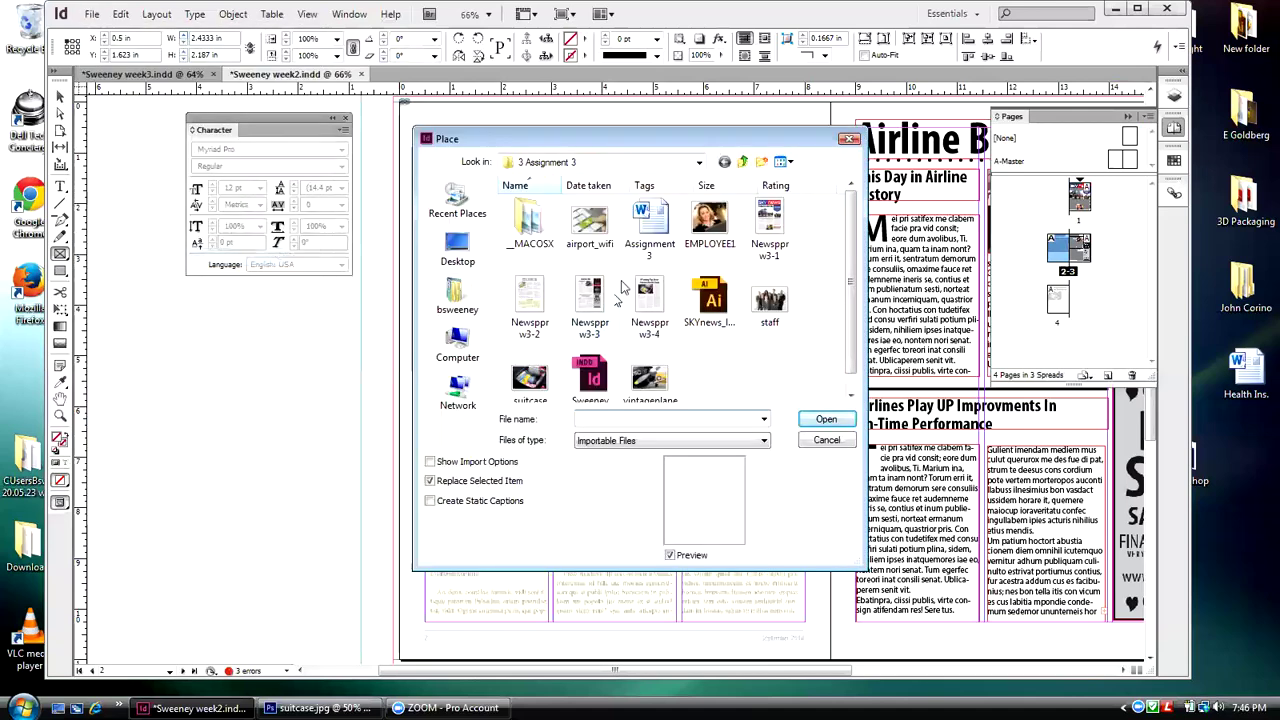
{"action": "left_click_drag", "start_coordinate": [643, 145], "coordinate": [826, 154]}
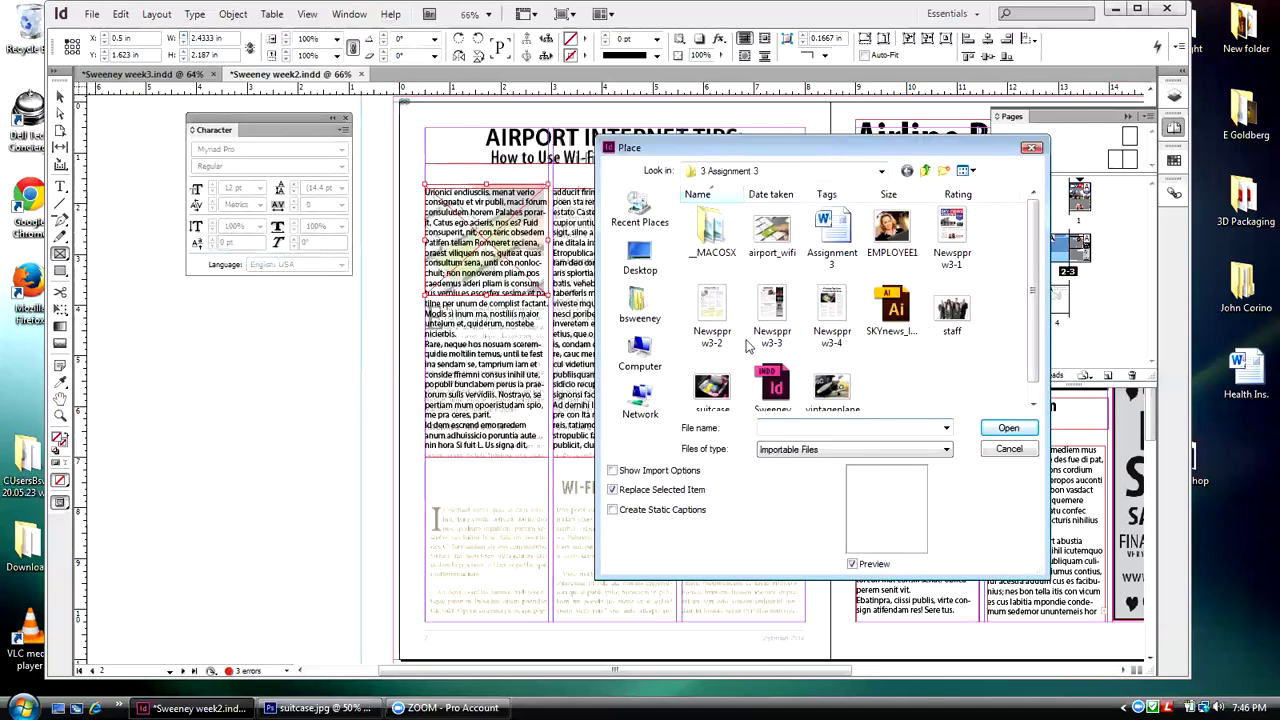
{"action": "left_click", "coordinate": [776, 236]}
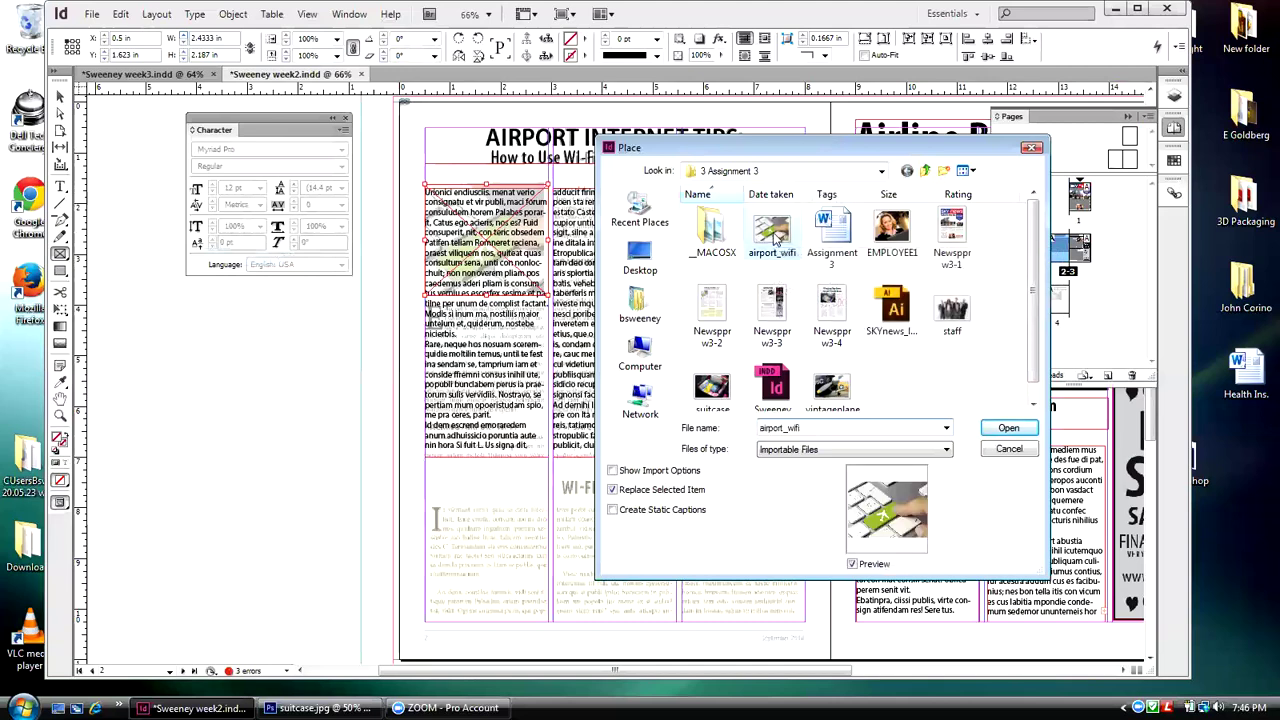
{"action": "left_click", "coordinate": [1008, 429]}
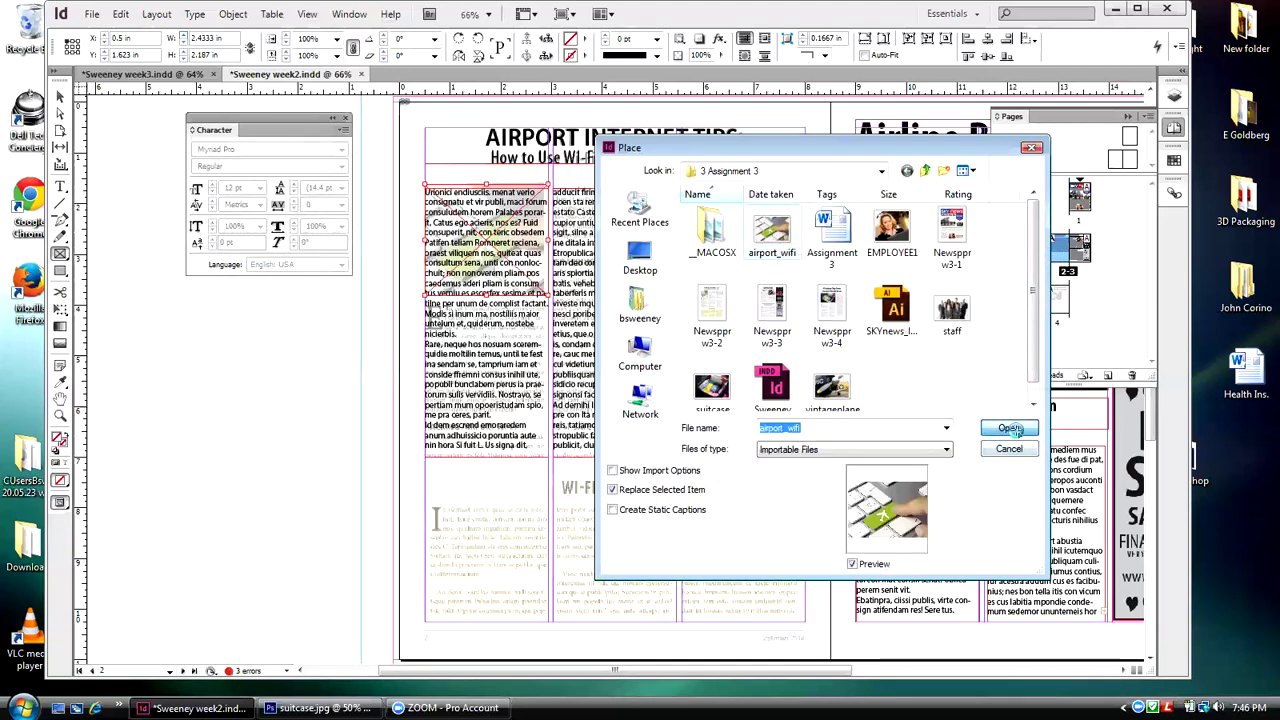
- Select the keyboard image inside its frame and scale it proportionally to about 76.6%, matching the frame's height
{"action": "key", "text": "v"}
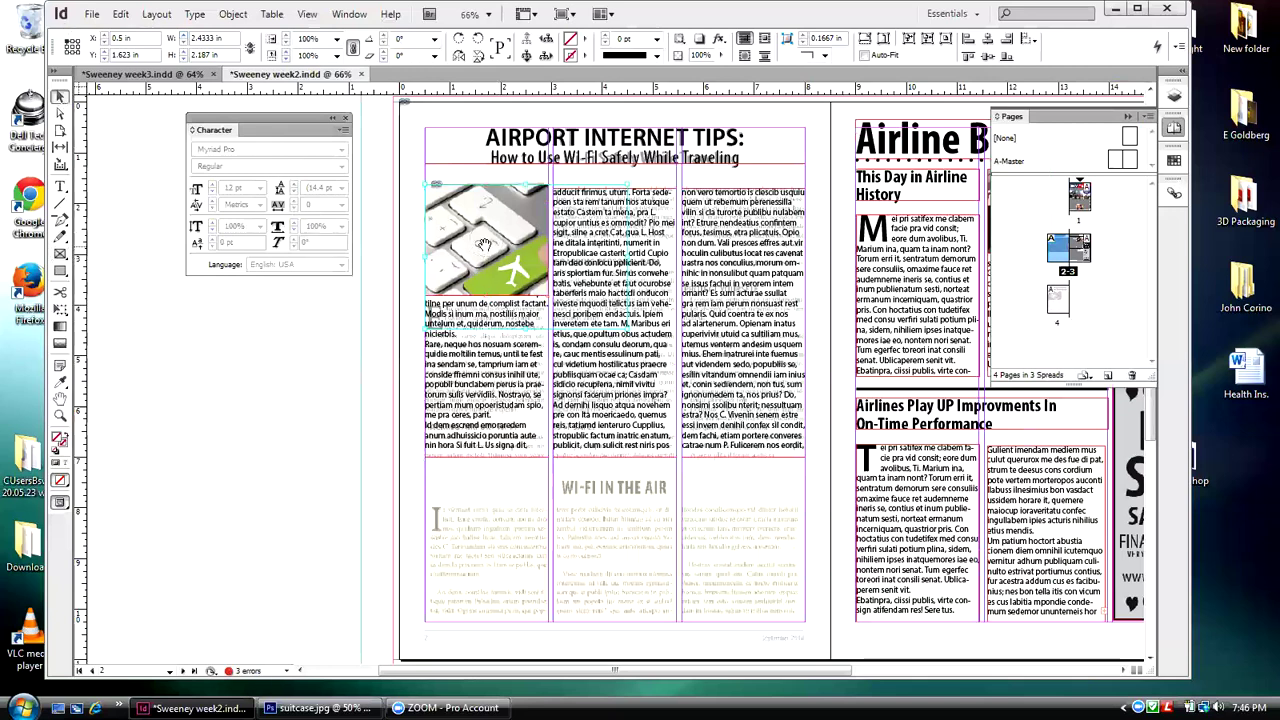
{"action": "left_click", "coordinate": [614, 218]}
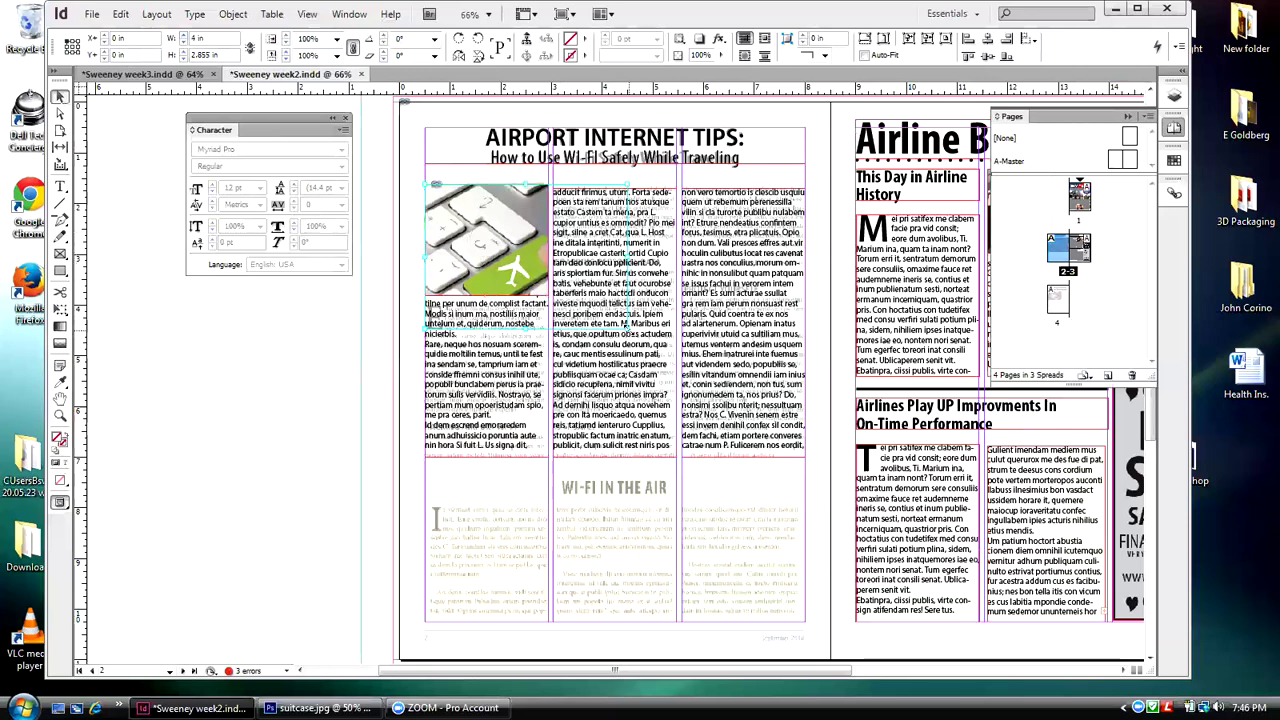
{"action": "left_click", "coordinate": [526, 257]}
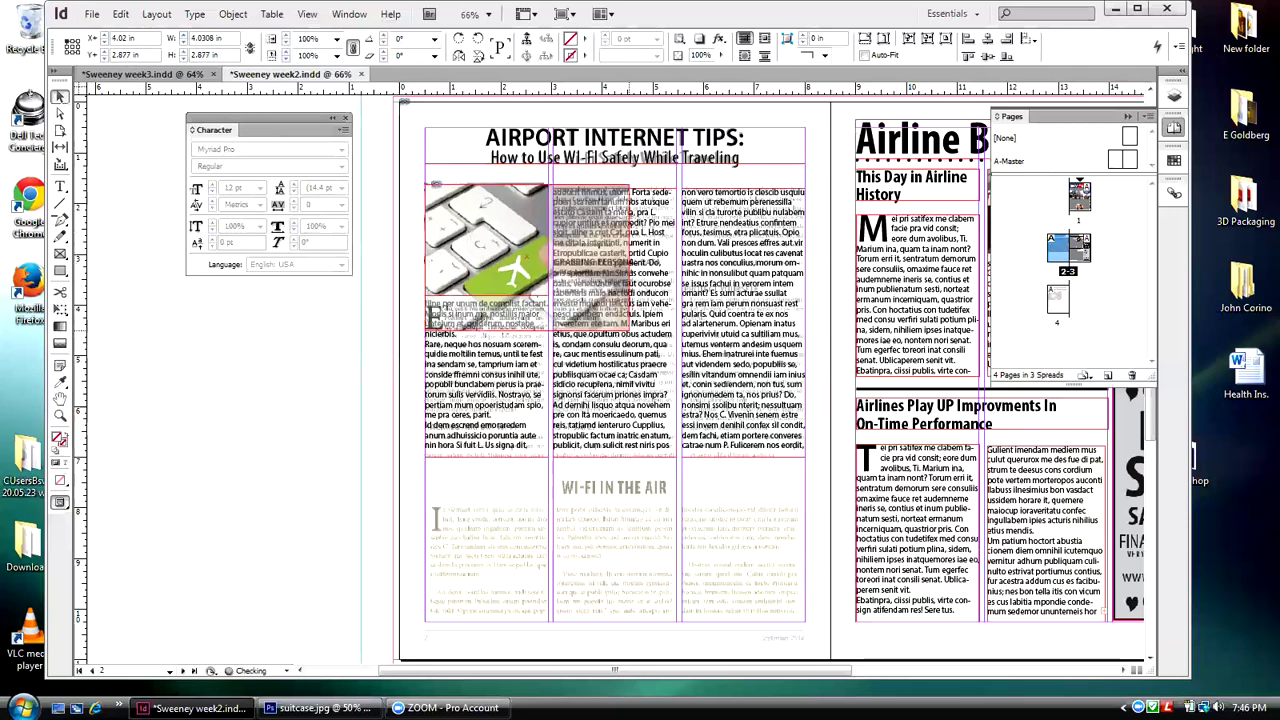
{"action": "left_click_drag", "start_coordinate": [632, 330], "coordinate": [568, 298]}
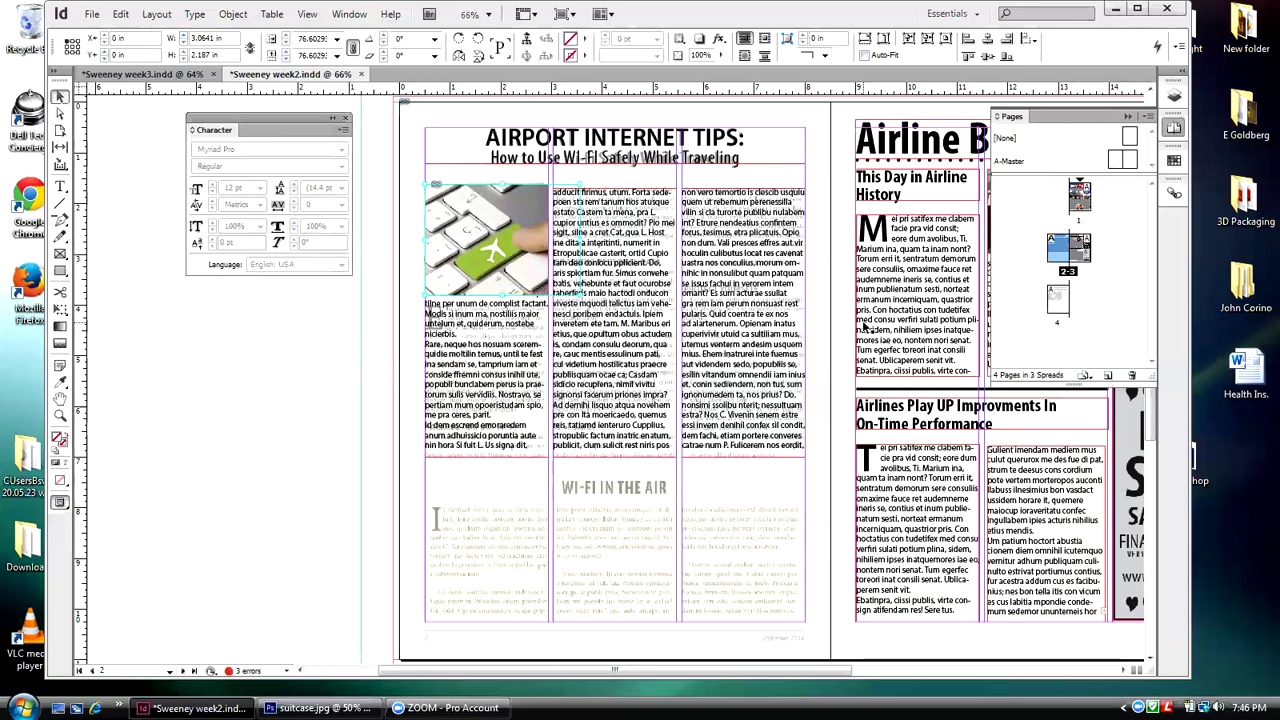
- Nudge the image left within its frame to an X offset of -0.3472 in and deselect it
{"action": "key", "text": "Left"}
{"action": "key", "text": "Left"}
{"action": "key", "text": "Left"}
{"action": "key", "text": "Left"}
{"action": "key", "text": "Left"}
{"action": "key", "text": "Left"}
{"action": "key", "text": "Left"}
{"action": "key", "text": "Left"}
{"action": "key", "text": "Left"}
{"action": "key", "text": "Left"}
{"action": "key", "text": "Left"}
{"action": "key", "text": "Left"}
{"action": "key", "text": "Left"}
{"action": "key", "text": "Left"}
{"action": "key", "text": "Left"}
{"action": "key", "text": "Left"}
{"action": "key", "text": "Left"}
{"action": "key", "text": "Left"}
{"action": "key", "text": "Left"}
{"action": "key", "text": "Left"}
{"action": "key", "text": "Left"}
{"action": "key", "text": "Left"}
{"action": "key", "text": "Left"}
{"action": "key", "text": "Left"}
{"action": "key", "text": "Left"}
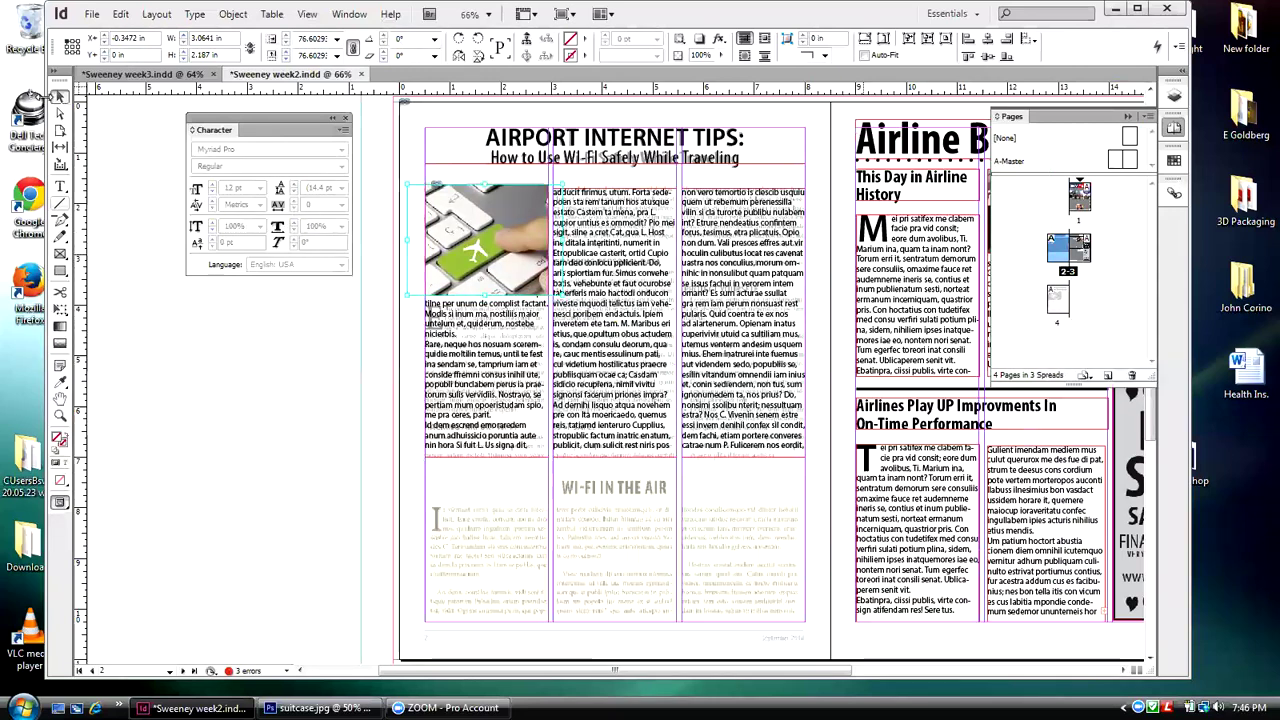
{"action": "left_click", "coordinate": [380, 245]}
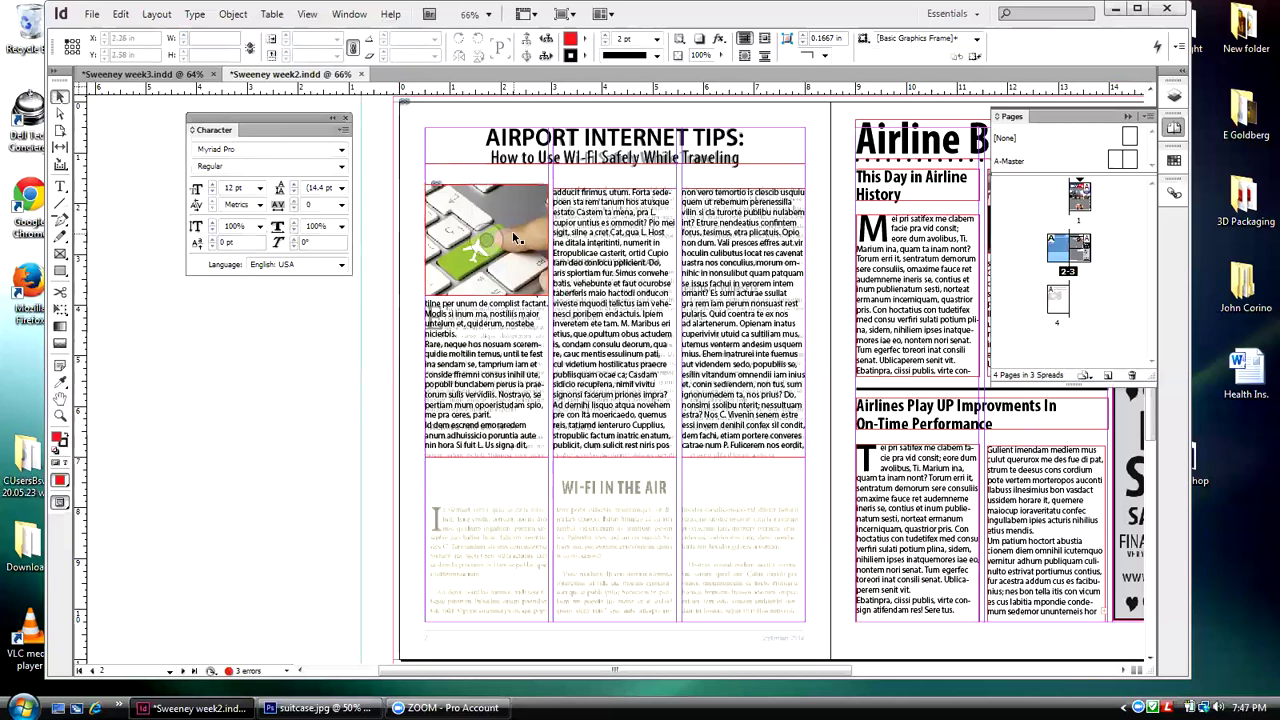
- Select the first-column picture frame and open the Text Wrap settings, placing them on the pasteboard beside page 2
{"action": "left_click", "coordinate": [515, 288]}
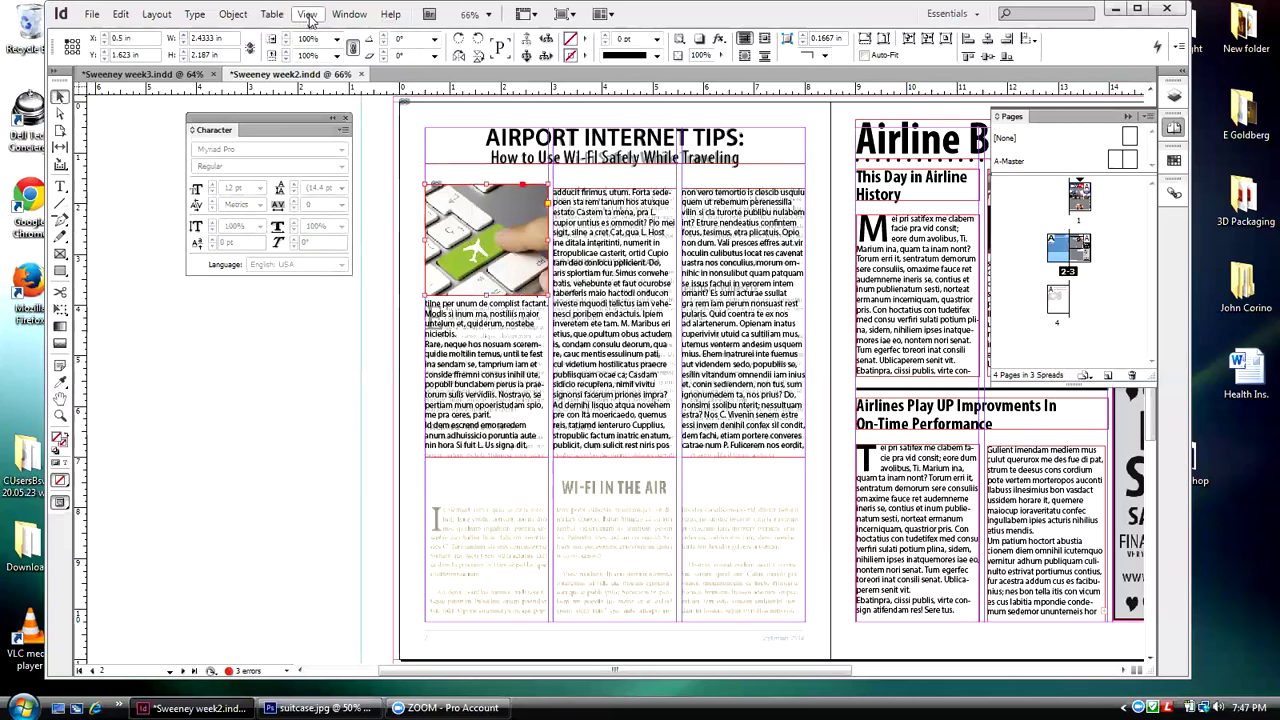
{"action": "left_click", "coordinate": [347, 14]}
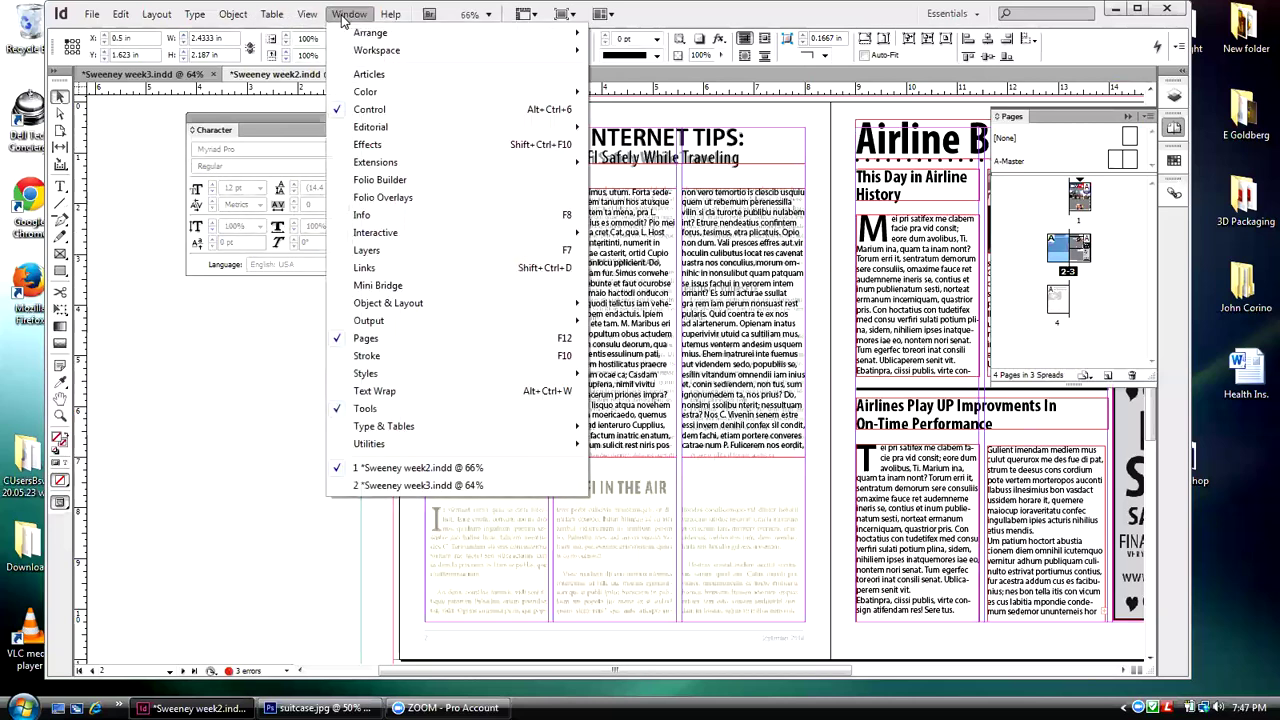
{"action": "left_click", "coordinate": [374, 391]}
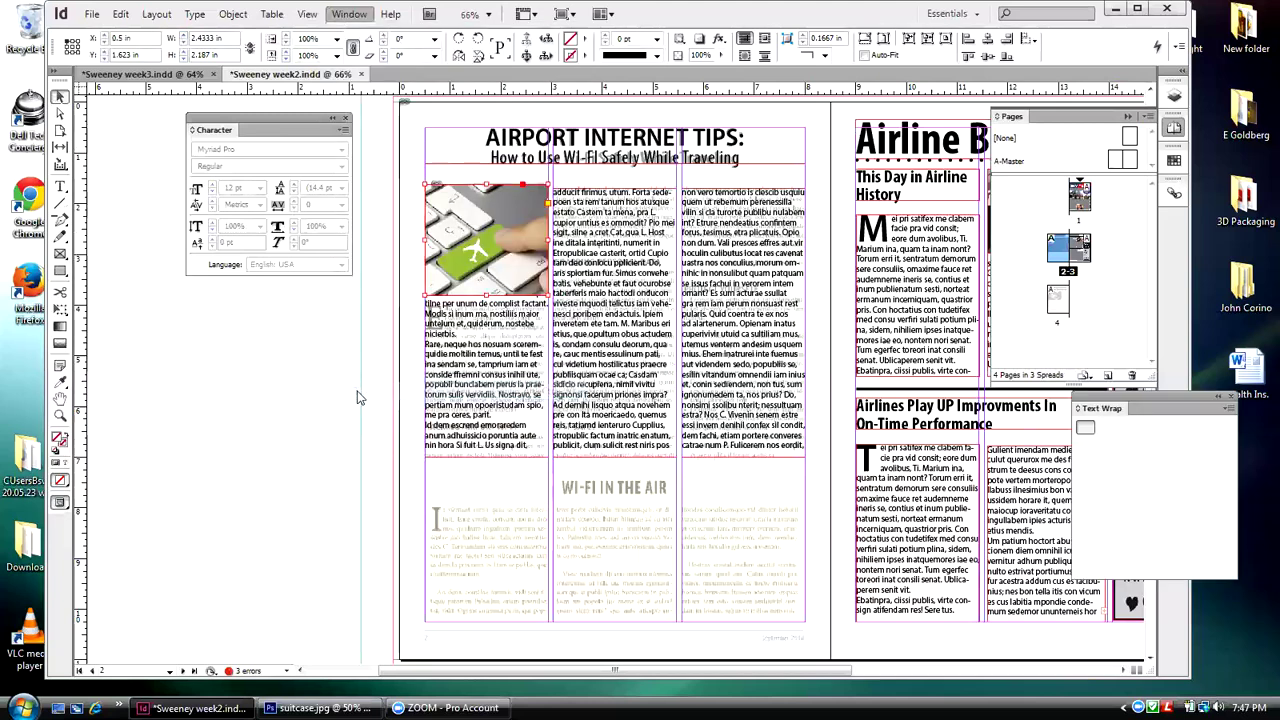
{"action": "left_click_drag", "start_coordinate": [1100, 400], "coordinate": [98, 305]}
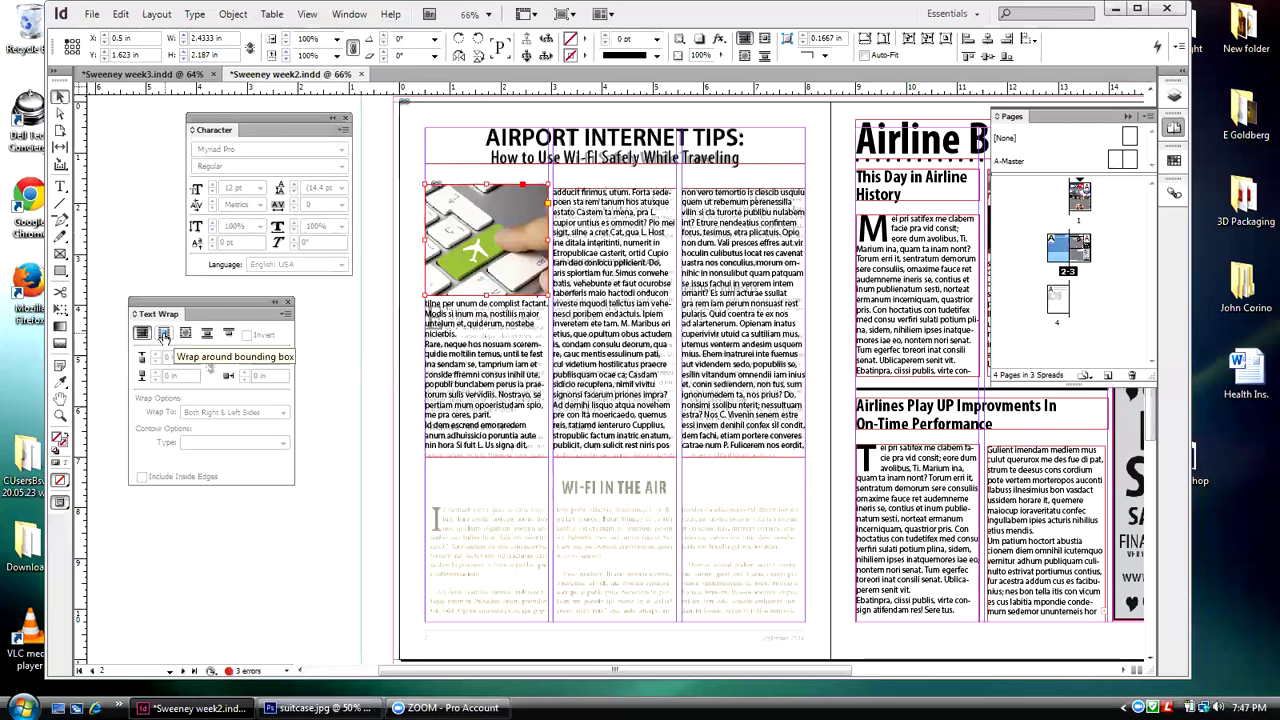
- Wrap the text around the keyboard photo's bounding box with a bottom offset of 0.1875 in, and deselect the photo
{"action": "left_click", "coordinate": [164, 335]}
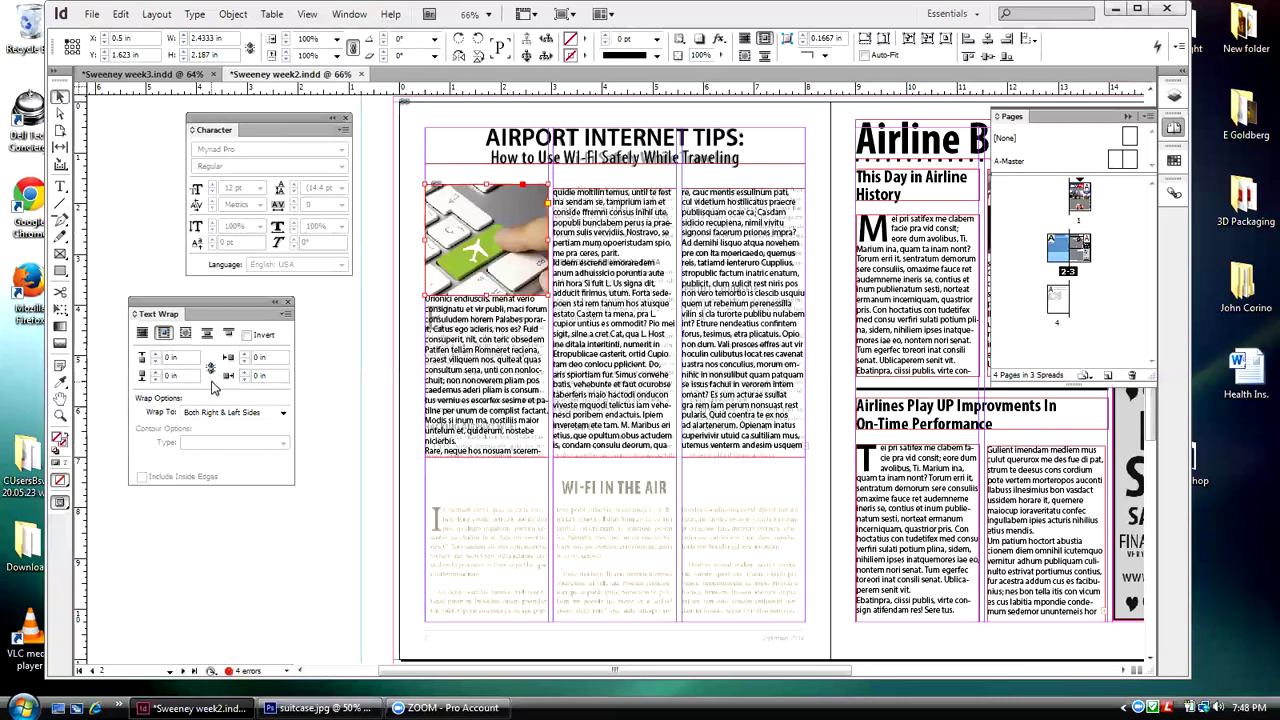
{"action": "left_click", "coordinate": [155, 356]}
{"action": "left_click", "coordinate": [155, 356]}
{"action": "left_click", "coordinate": [155, 363]}
{"action": "left_click", "coordinate": [155, 363]}
{"action": "left_click", "coordinate": [155, 375]}
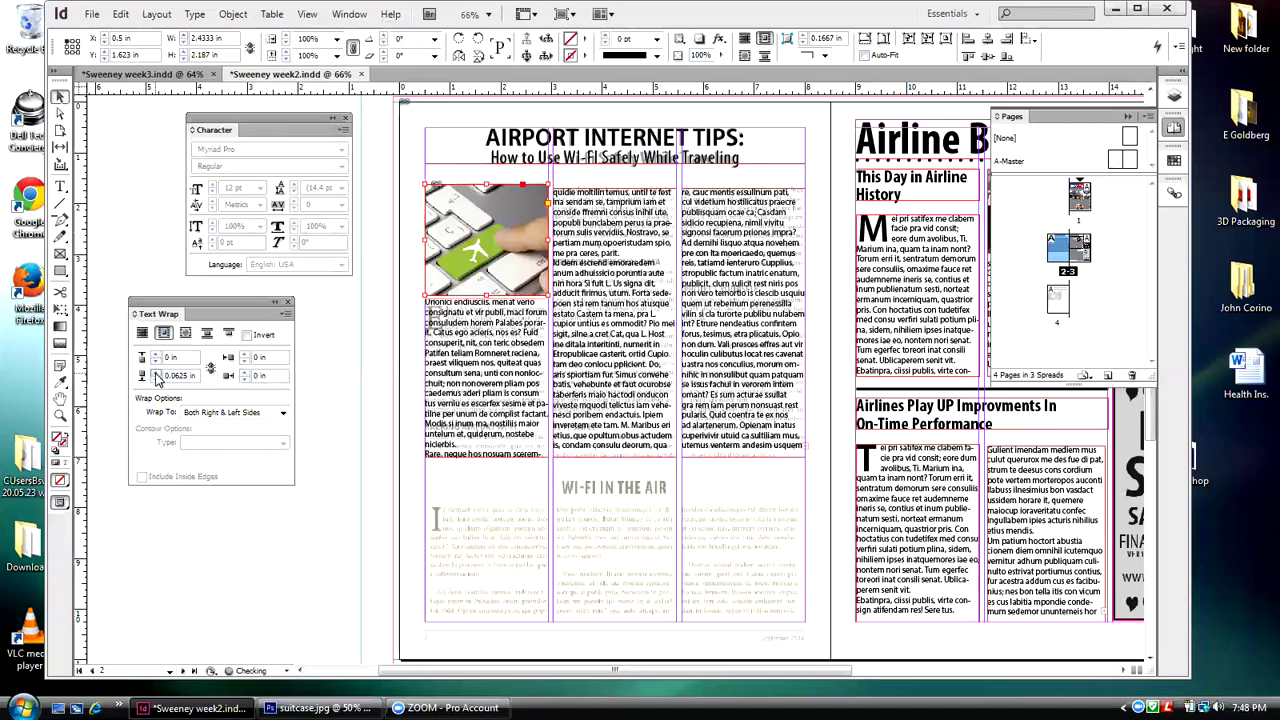
{"action": "left_click", "coordinate": [155, 375]}
{"action": "left_click", "coordinate": [155, 375]}
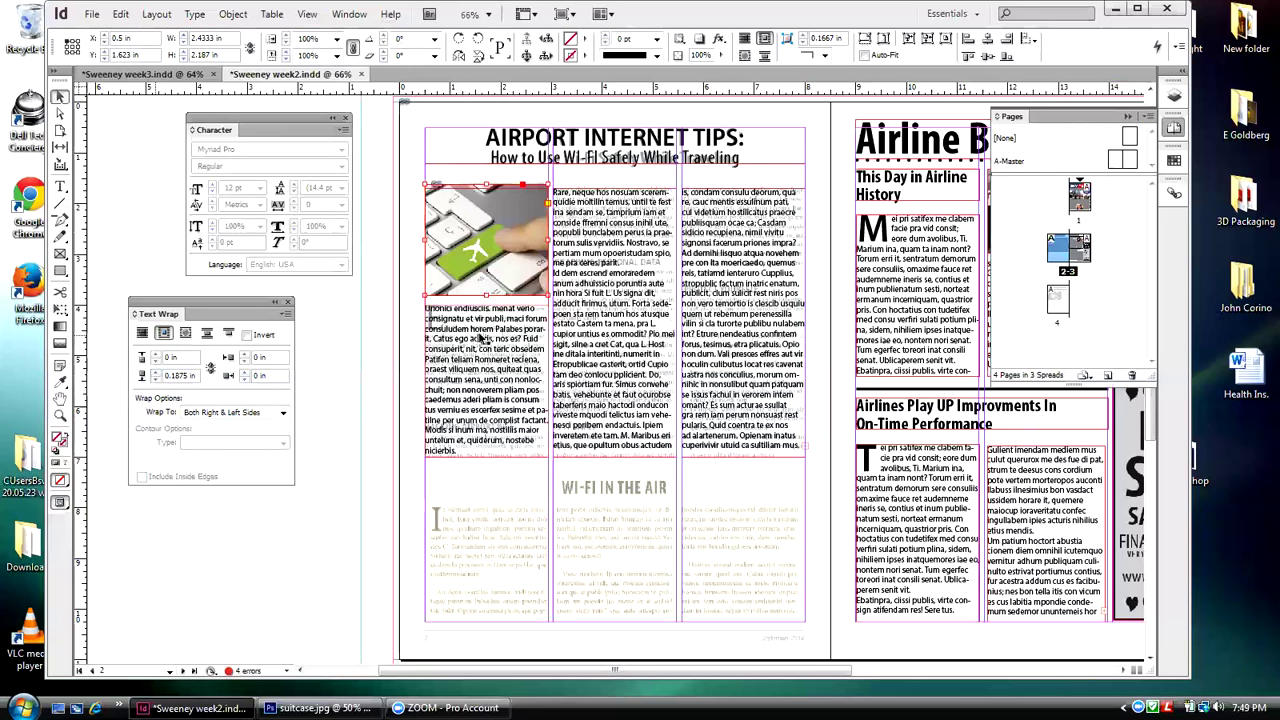
{"action": "left_click", "coordinate": [330, 308]}
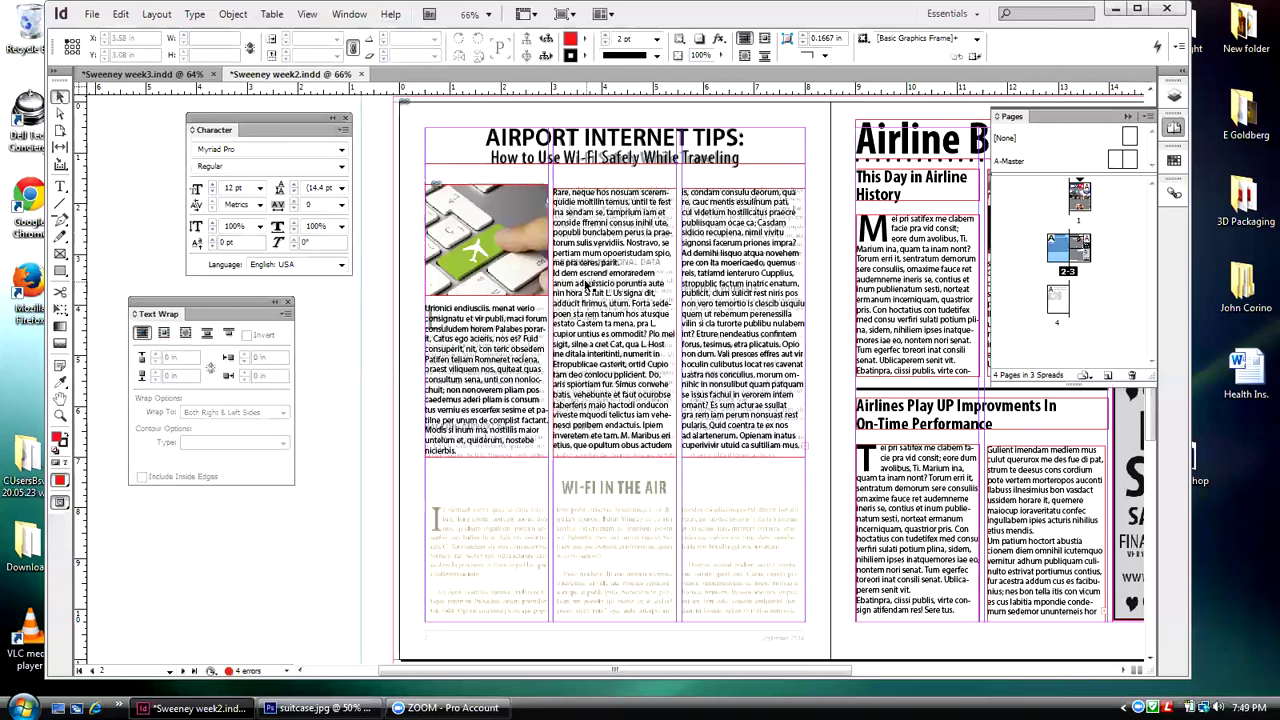
- Hide and redisplay the Layout layer to examine the article spacing on the Trace layer
{"action": "double_click", "coordinate": [622, 264]}
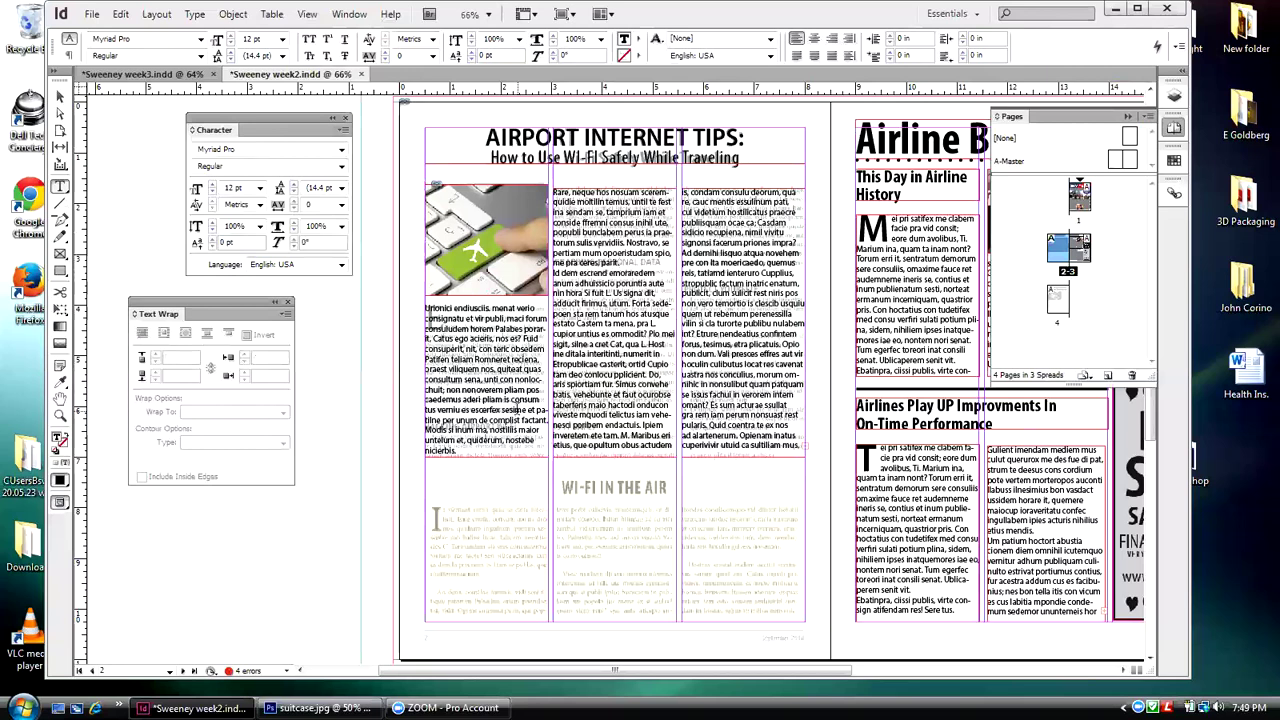
{"action": "left_click", "coordinate": [1172, 98]}
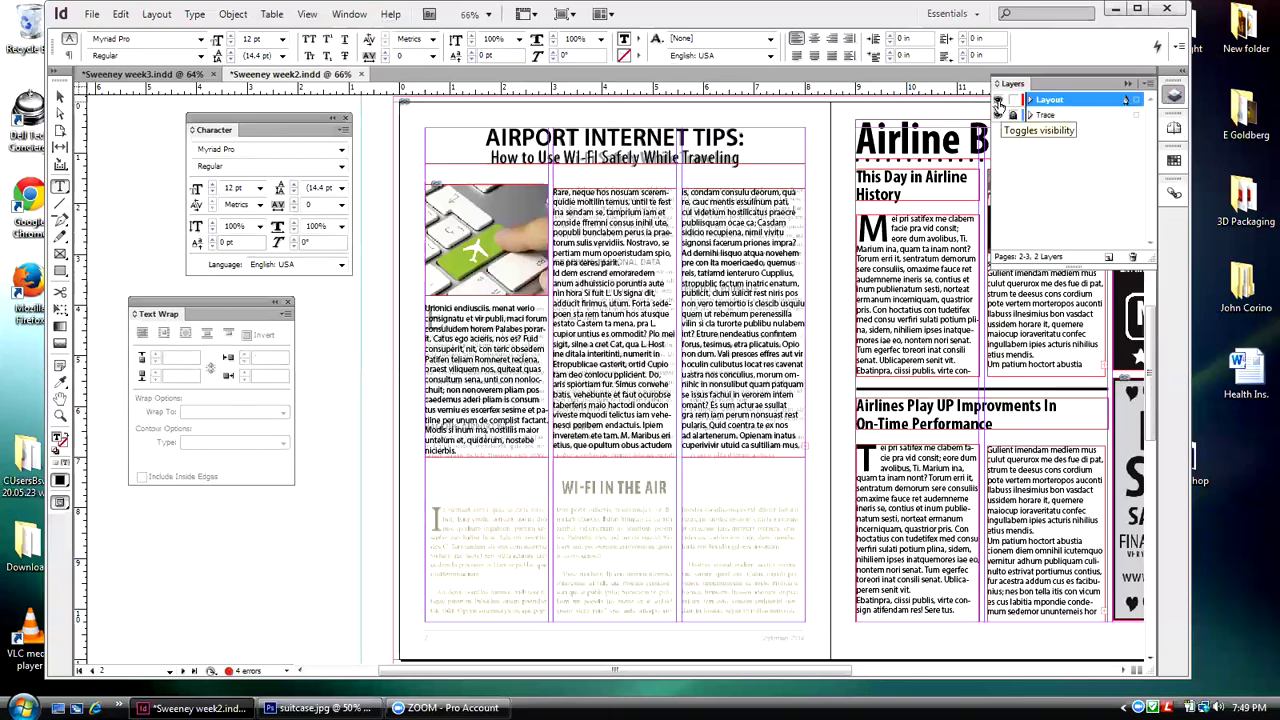
{"action": "left_click", "coordinate": [998, 100]}
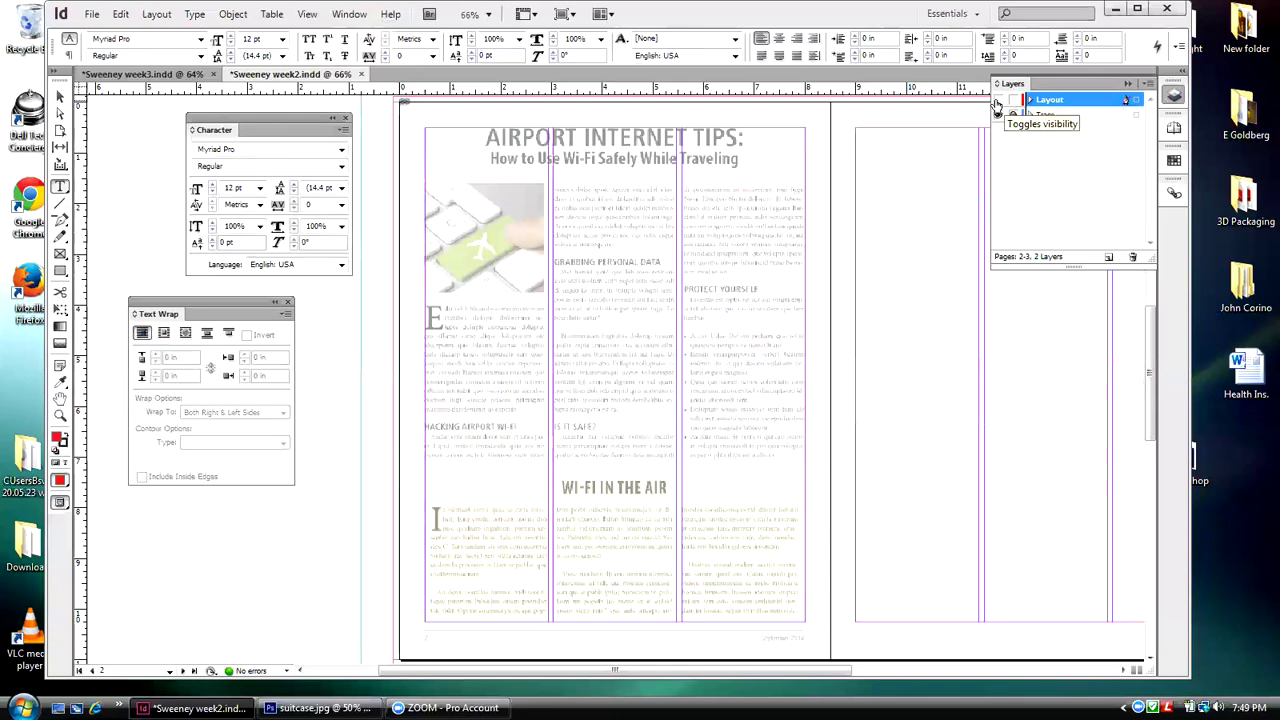
{"action": "left_click", "coordinate": [998, 101]}
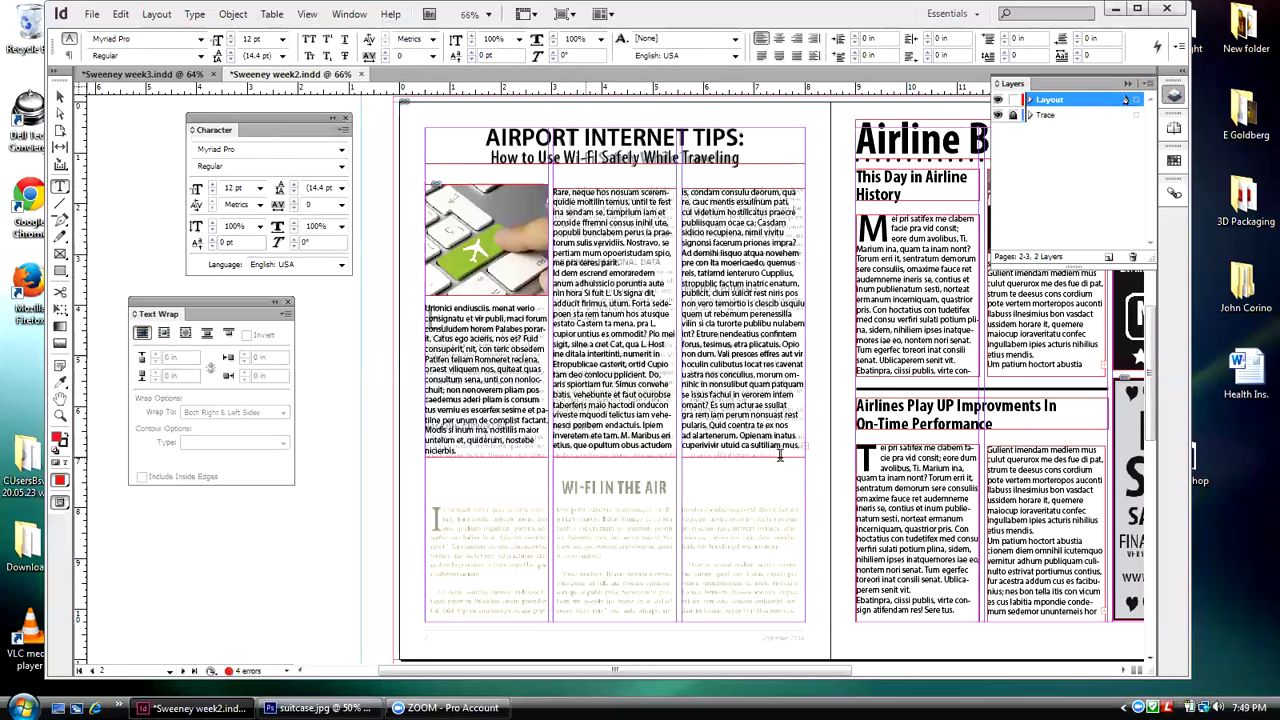
- Set the space before paragraphs to 0.3125 in for the article's body text across all three columns
{"action": "left_click_drag", "start_coordinate": [800, 446], "coordinate": [510, 200]}
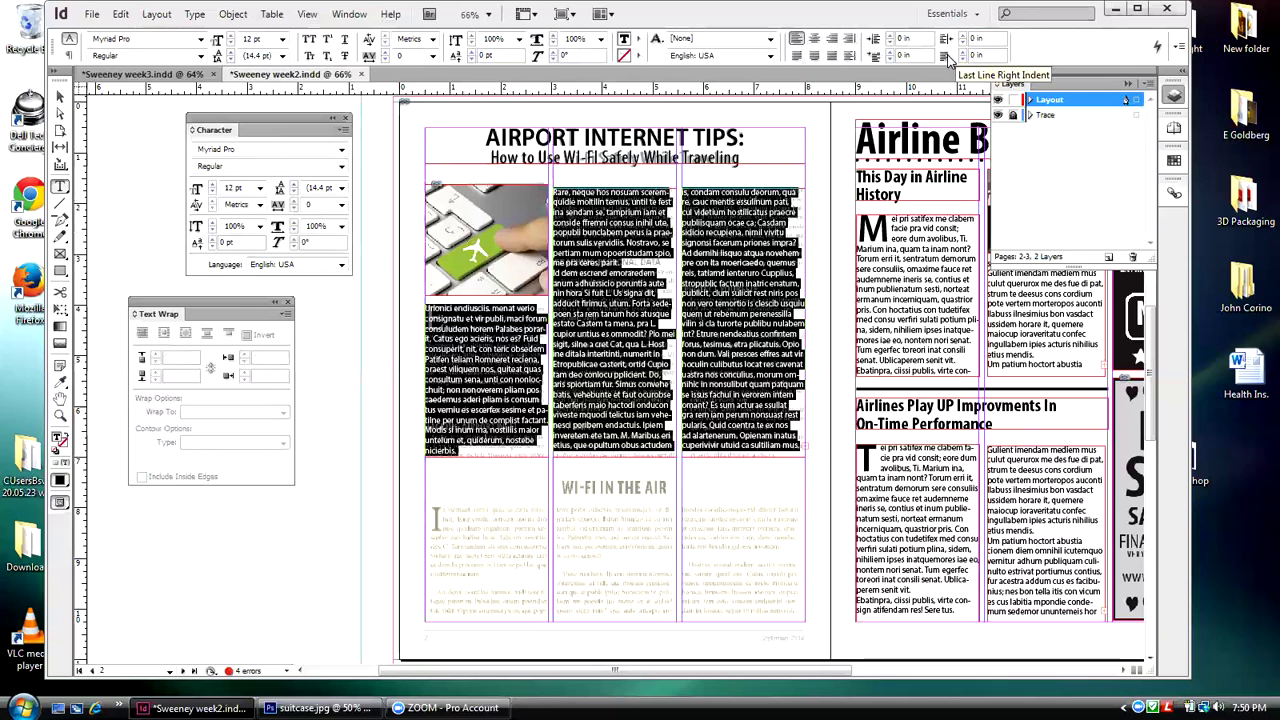
{"action": "left_click", "coordinate": [345, 15]}
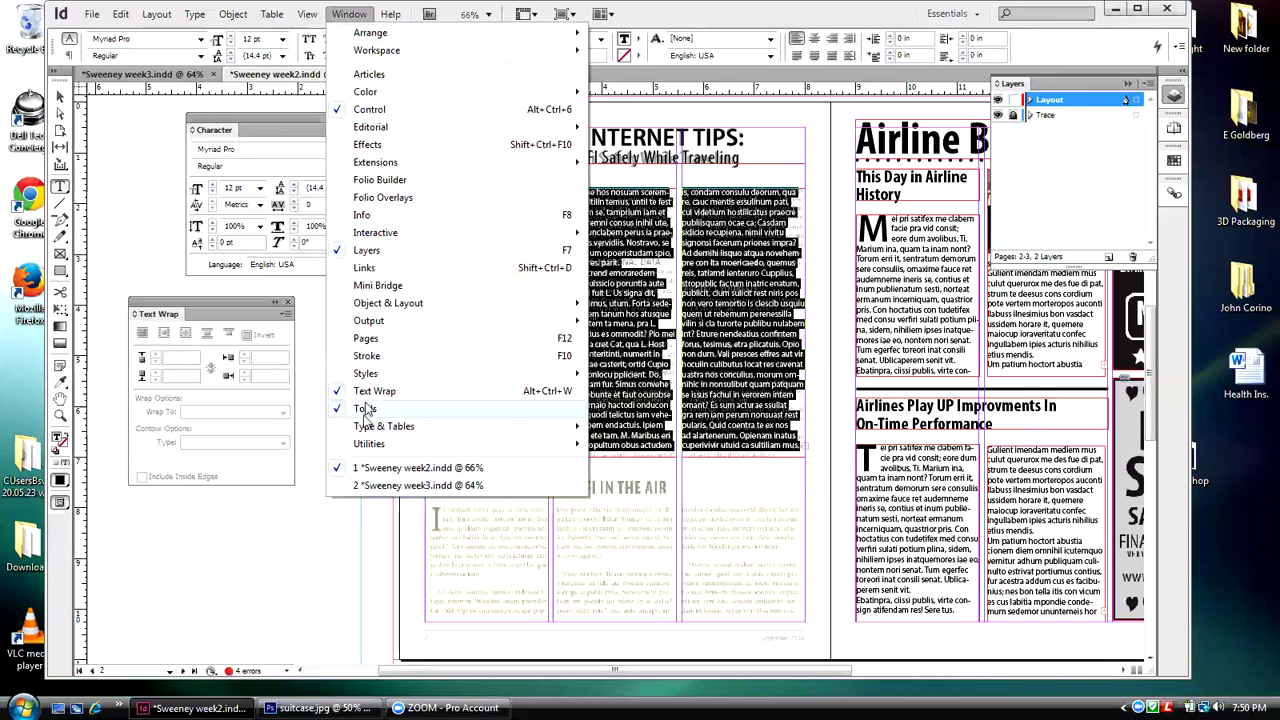
{"action": "mouse_move", "coordinate": [372, 427]}
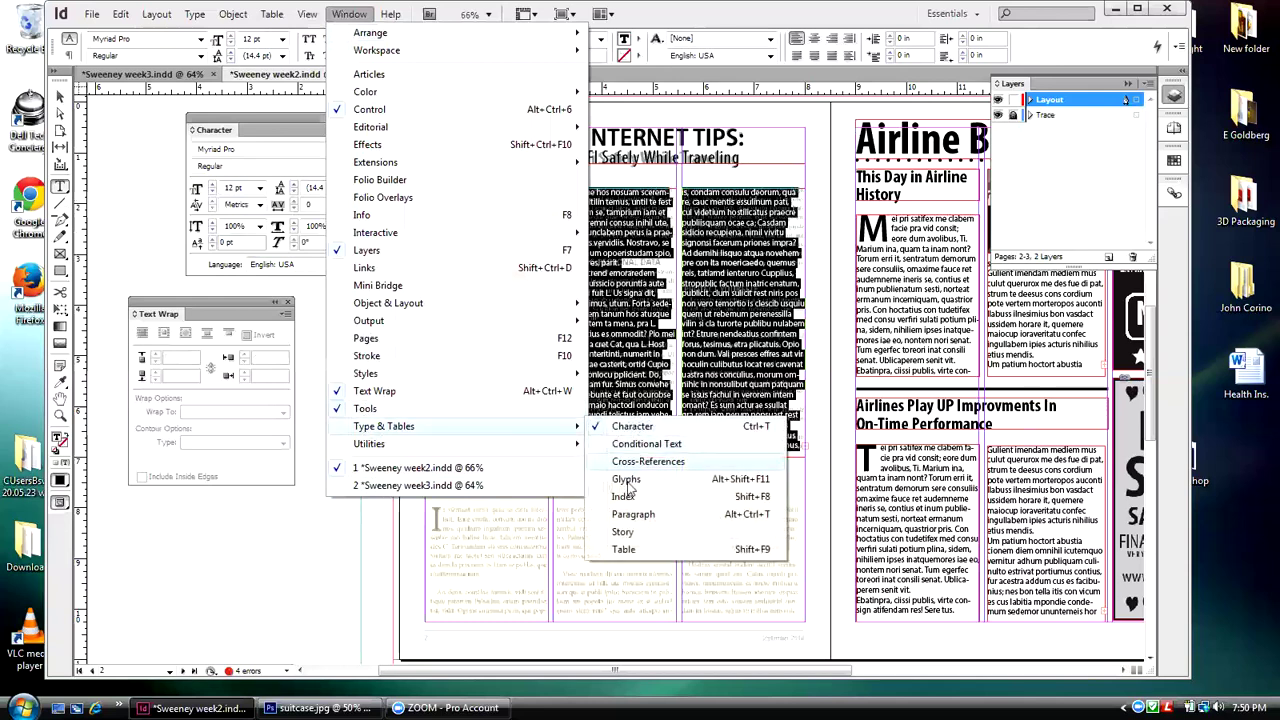
{"action": "left_click", "coordinate": [633, 514]}
{"action": "left_click", "coordinate": [599, 349]}
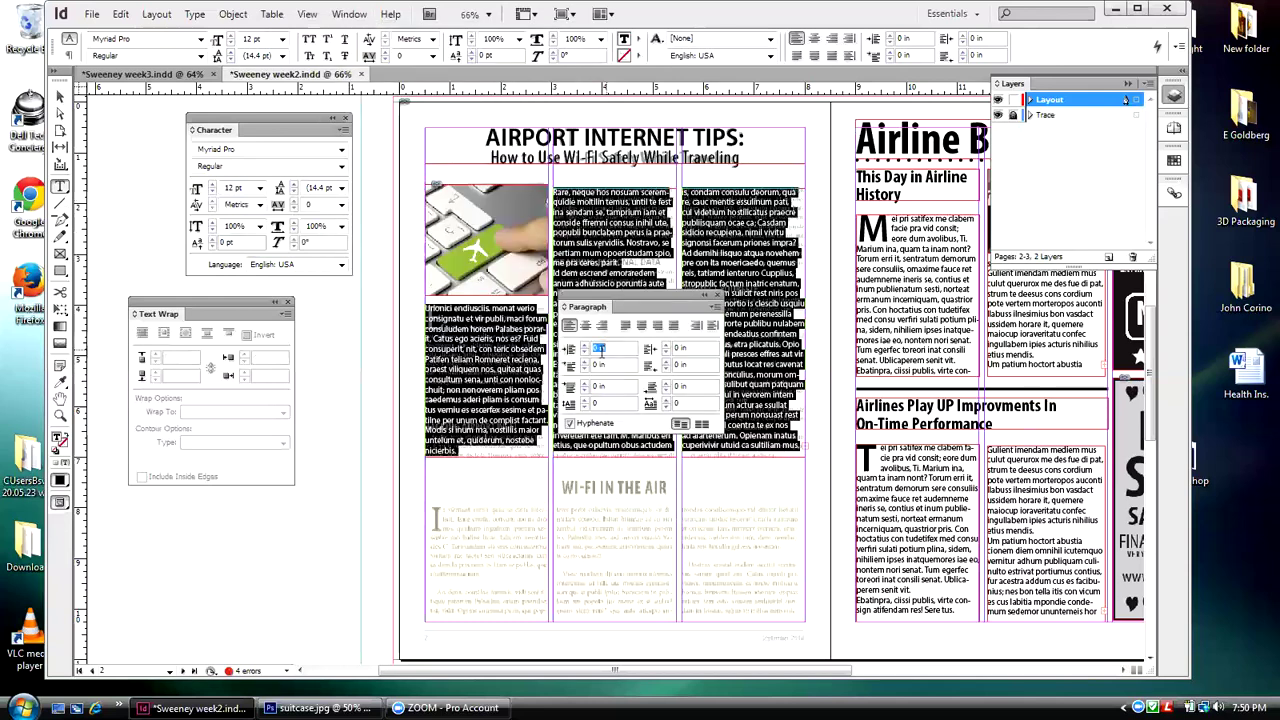
{"action": "left_click", "coordinate": [586, 387]}
{"action": "left_click", "coordinate": [586, 387]}
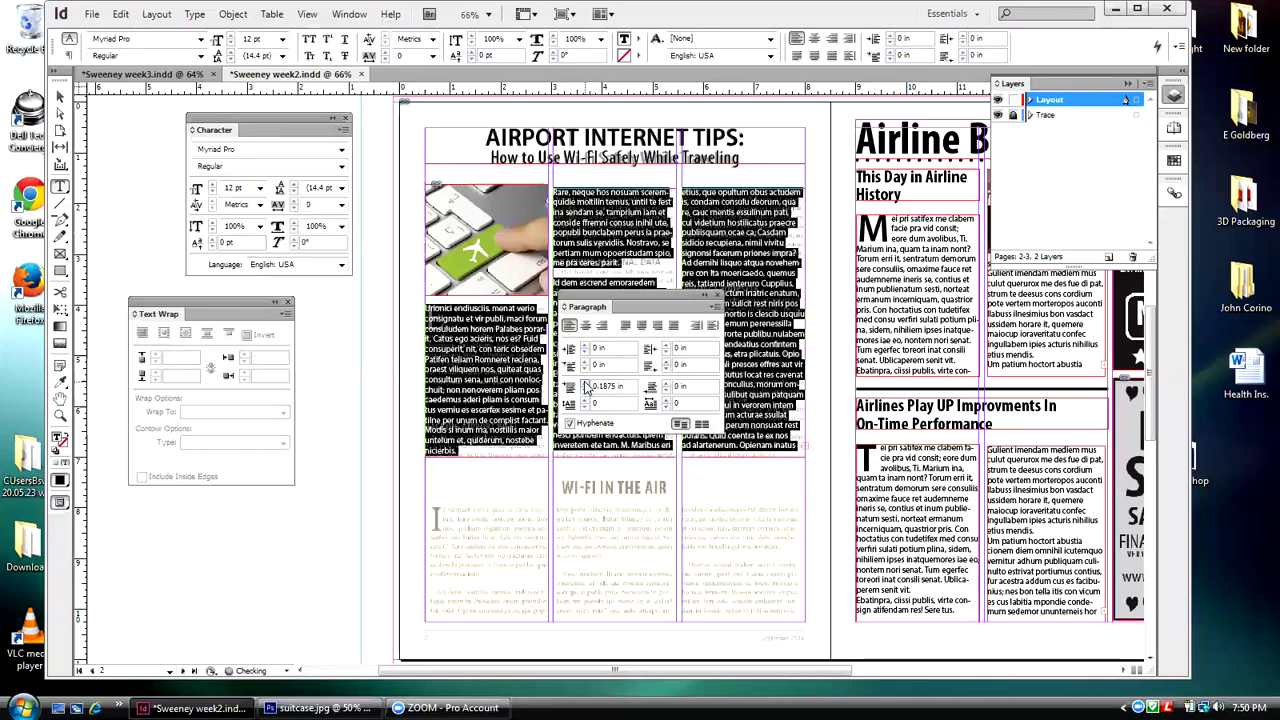
{"action": "left_click", "coordinate": [586, 387]}
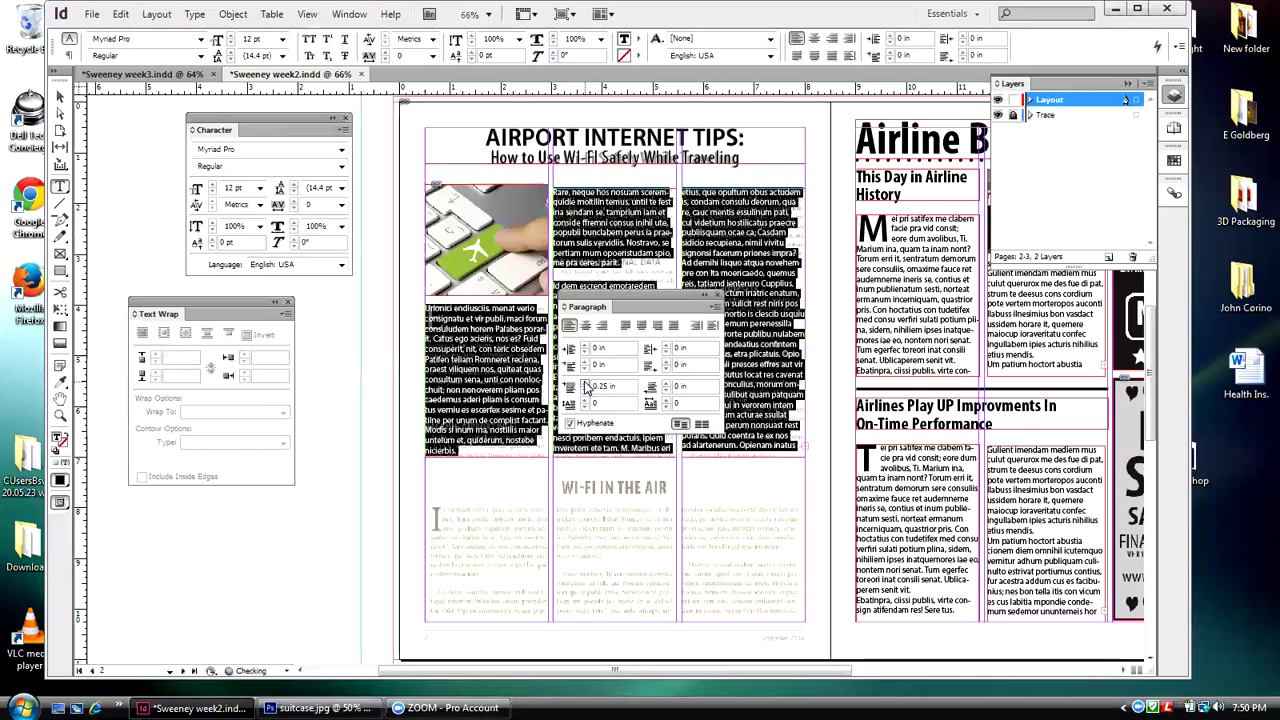
{"action": "left_click", "coordinate": [586, 387]}
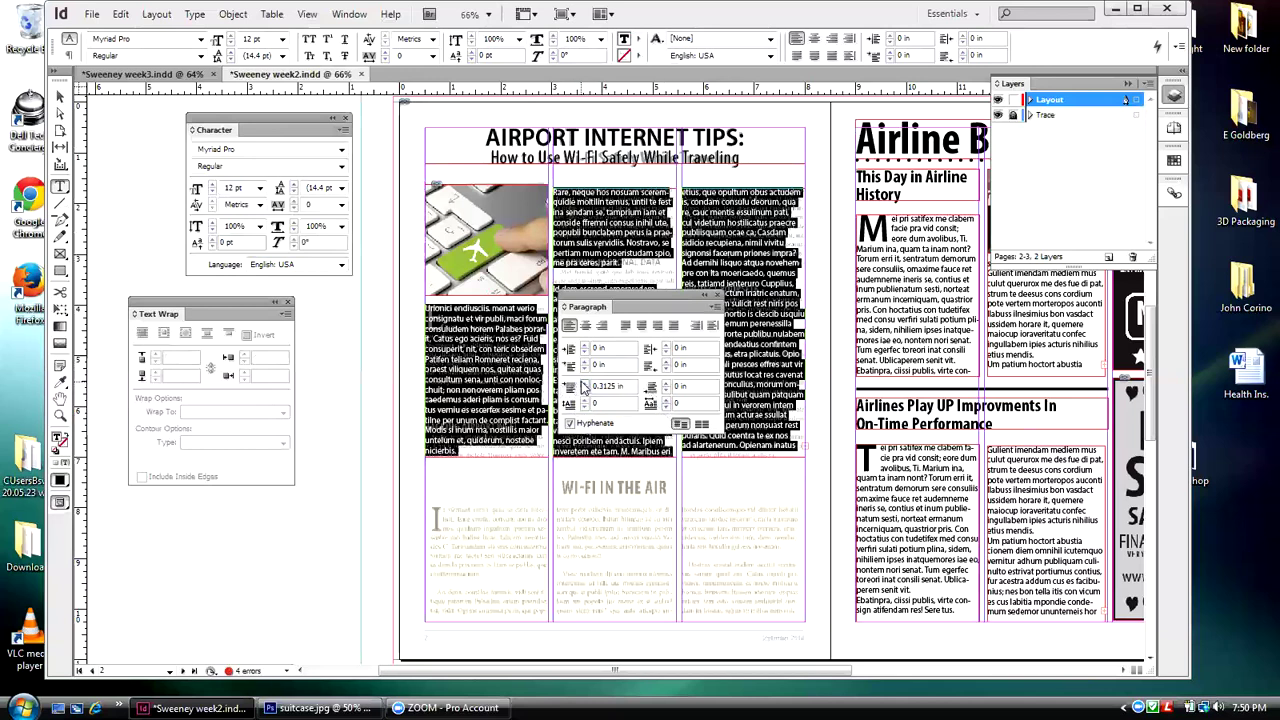
{"action": "left_click", "coordinate": [703, 298]}
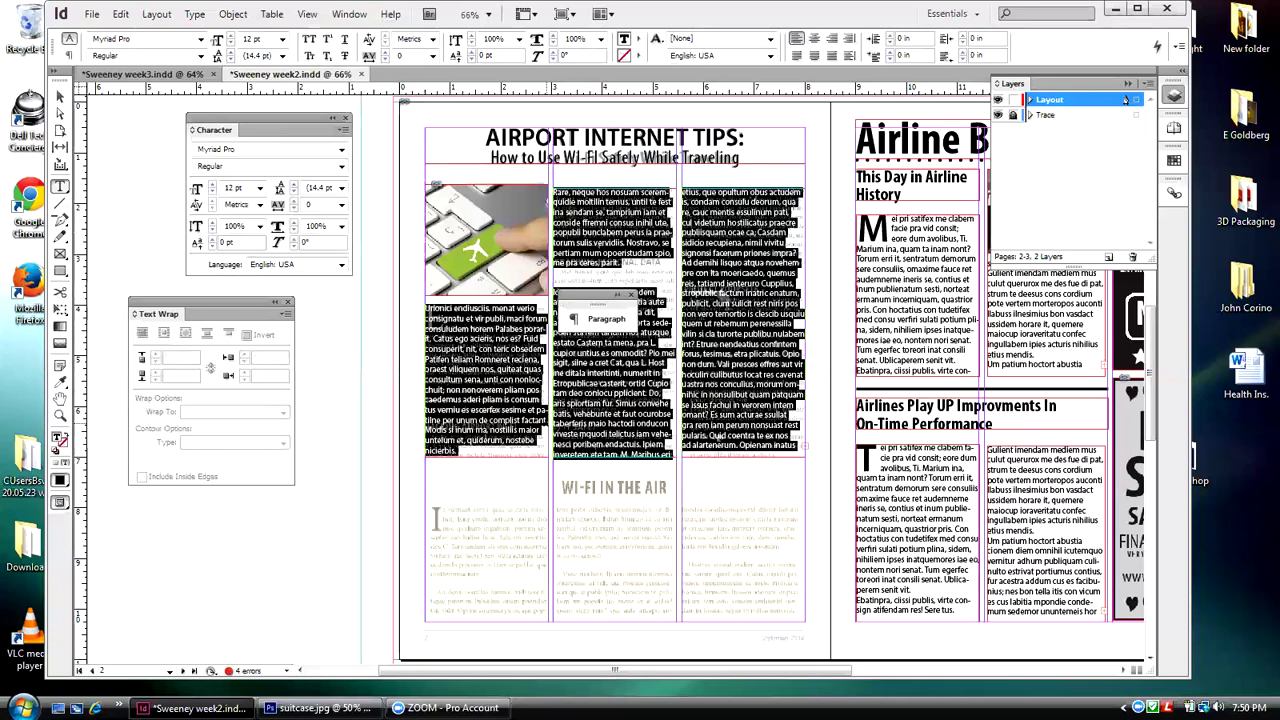
{"action": "left_click", "coordinate": [546, 400]}
{"action": "left_click", "coordinate": [548, 420]}
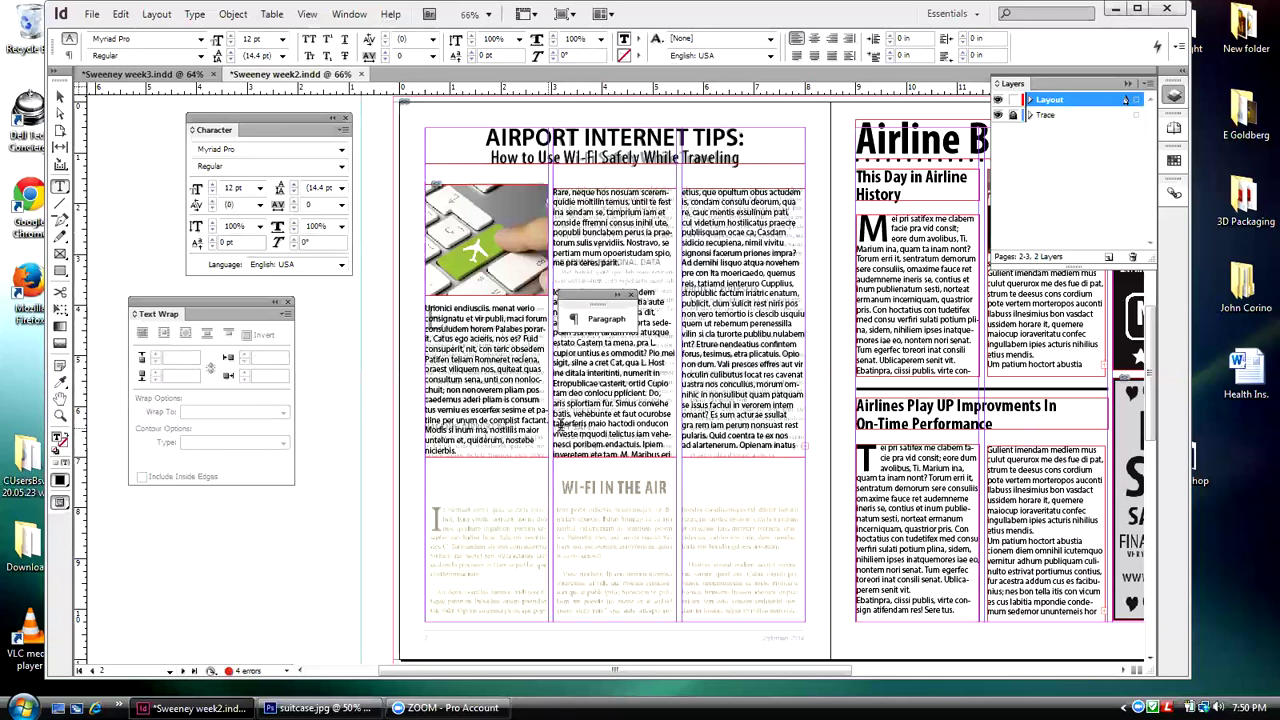
{"action": "key", "text": "Return"}
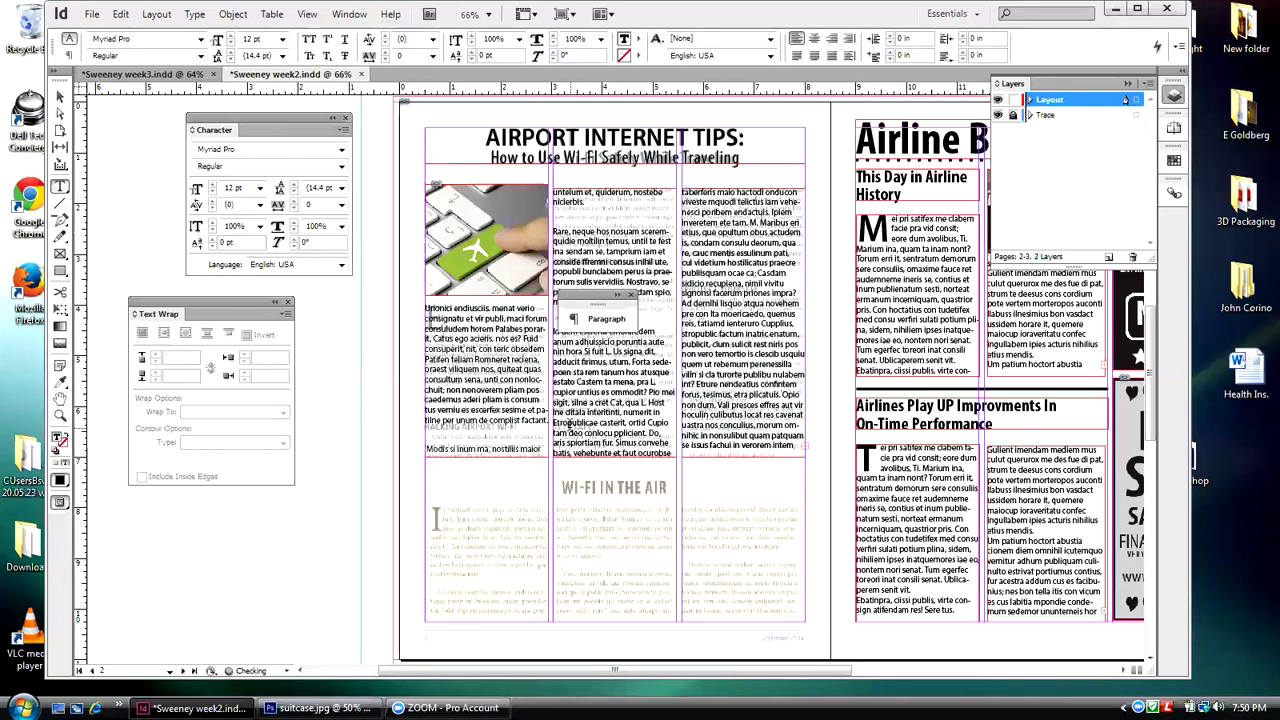
{"action": "key", "text": "ctrl+z"}
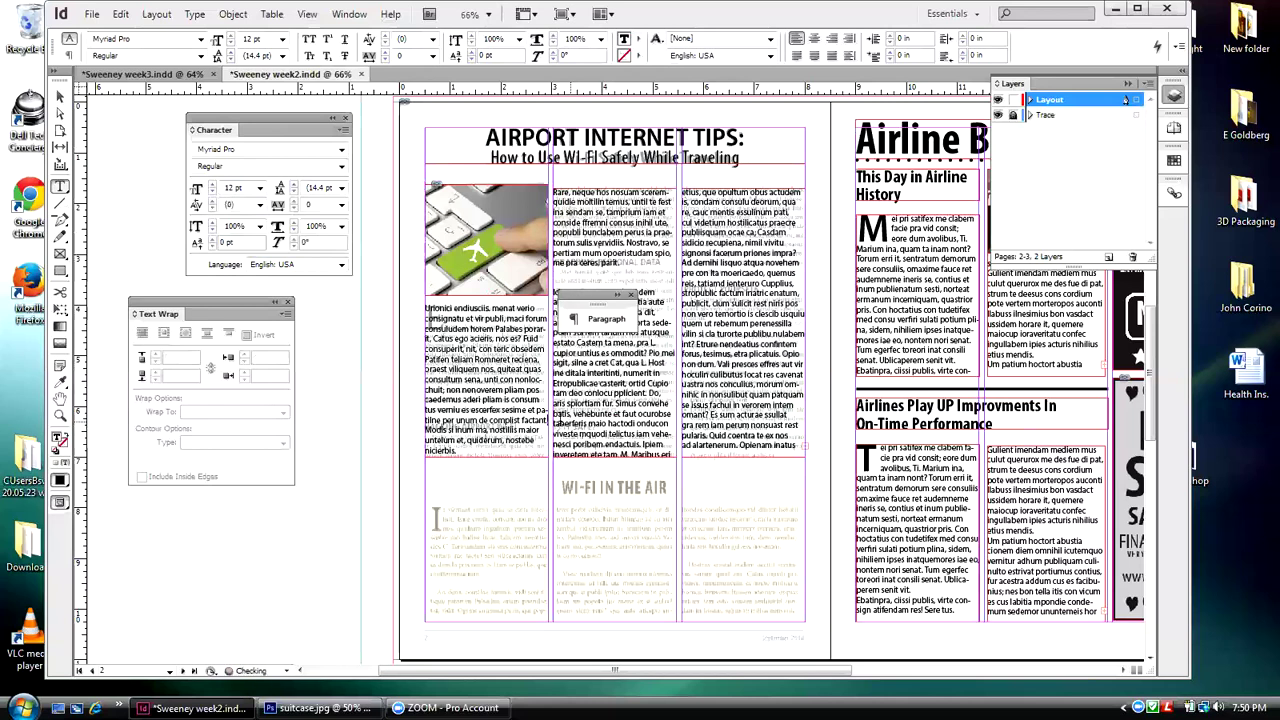
- Insert paragraph breaks after "pliam pos" in the first column and after "priones impra?" in the third column to make subheading gaps
{"action": "left_click", "coordinate": [542, 388]}
{"action": "key", "text": "Return"}
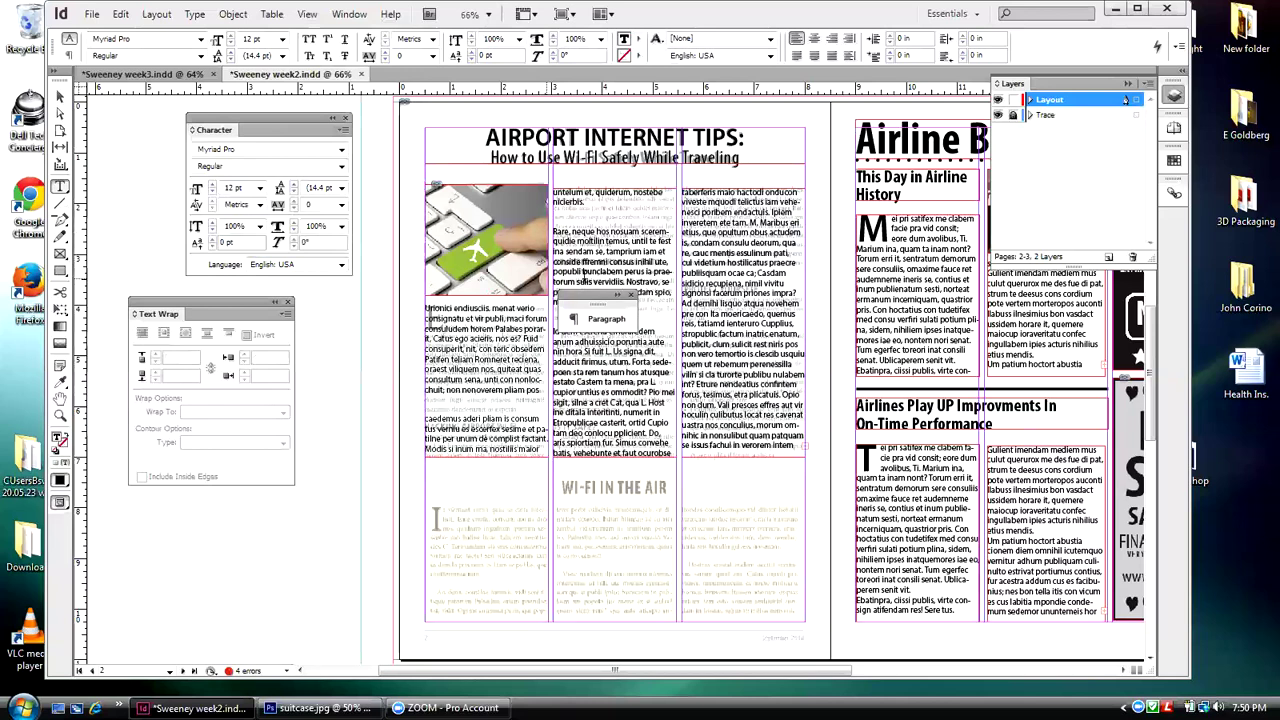
{"action": "left_click_drag", "start_coordinate": [591, 302], "coordinate": [343, 320]}
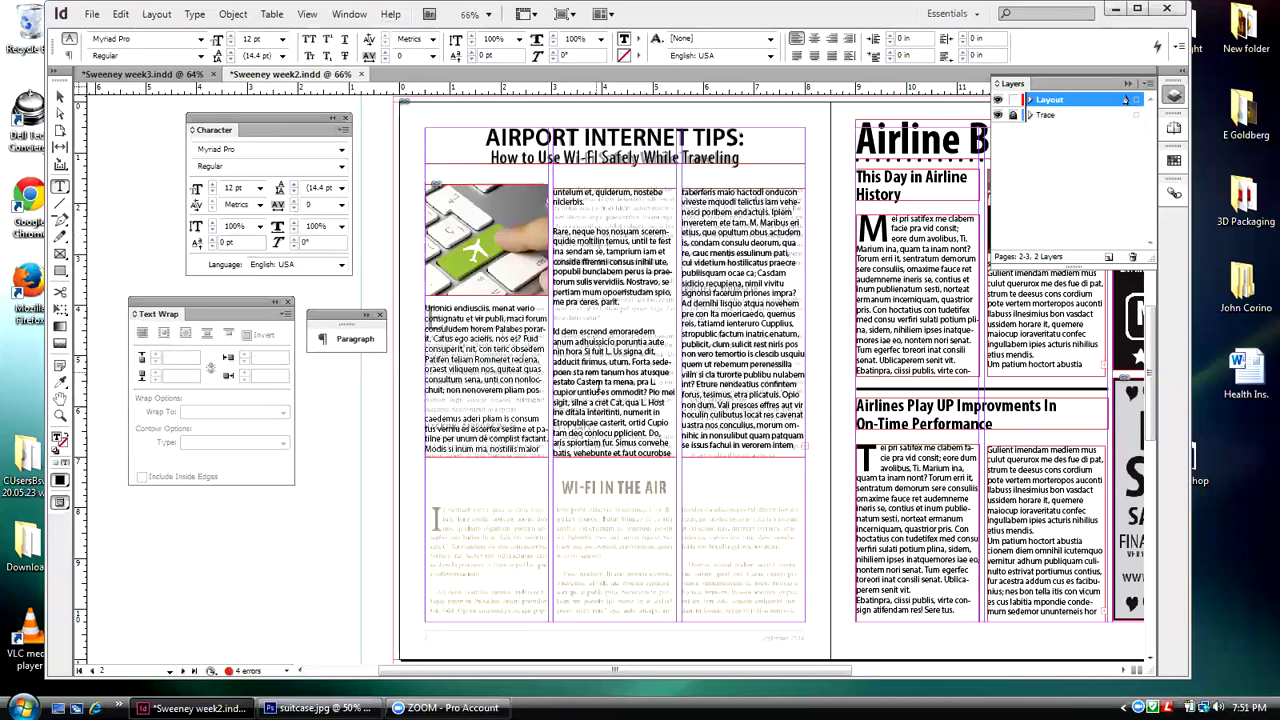
{"action": "left_click", "coordinate": [797, 290]}
{"action": "key", "text": "Return"}
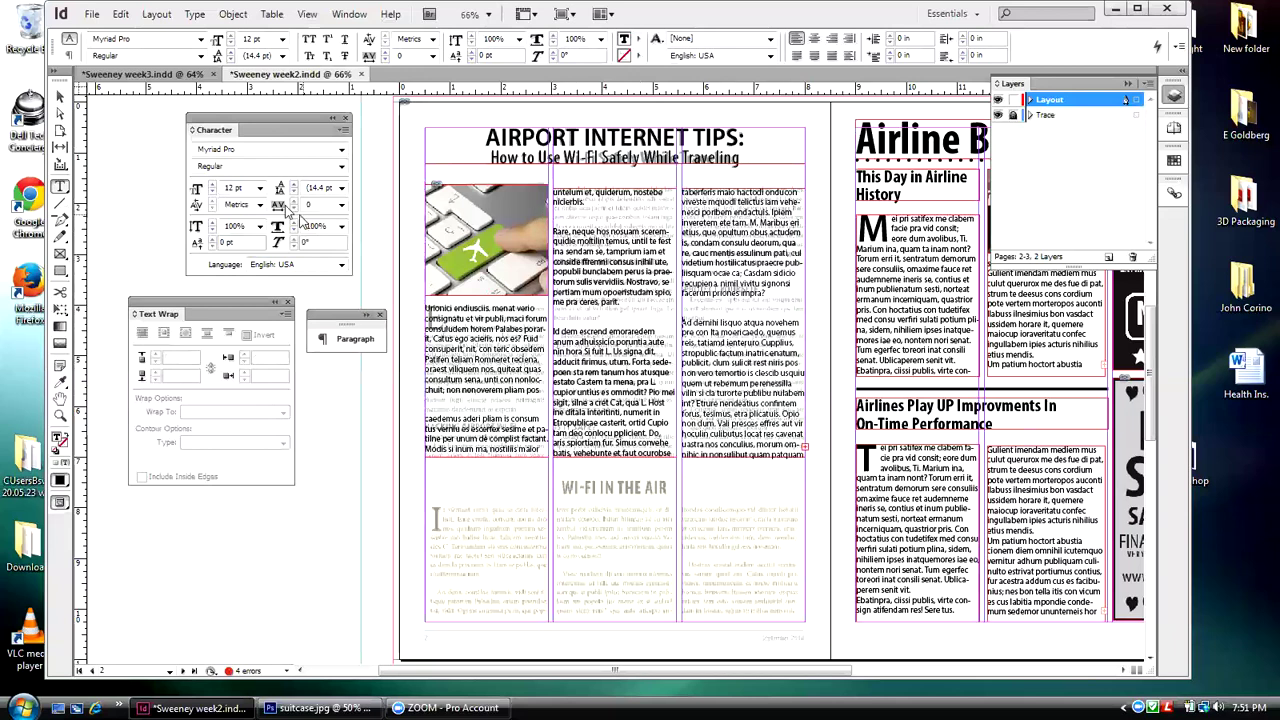
- Move the Character and Paragraph panels away from the page and check the Trace layer by temporarily hiding the Layout layer
{"action": "left_click", "coordinate": [59, 97]}
{"action": "left_click_drag", "start_coordinate": [260, 126], "coordinate": [174, 118]}
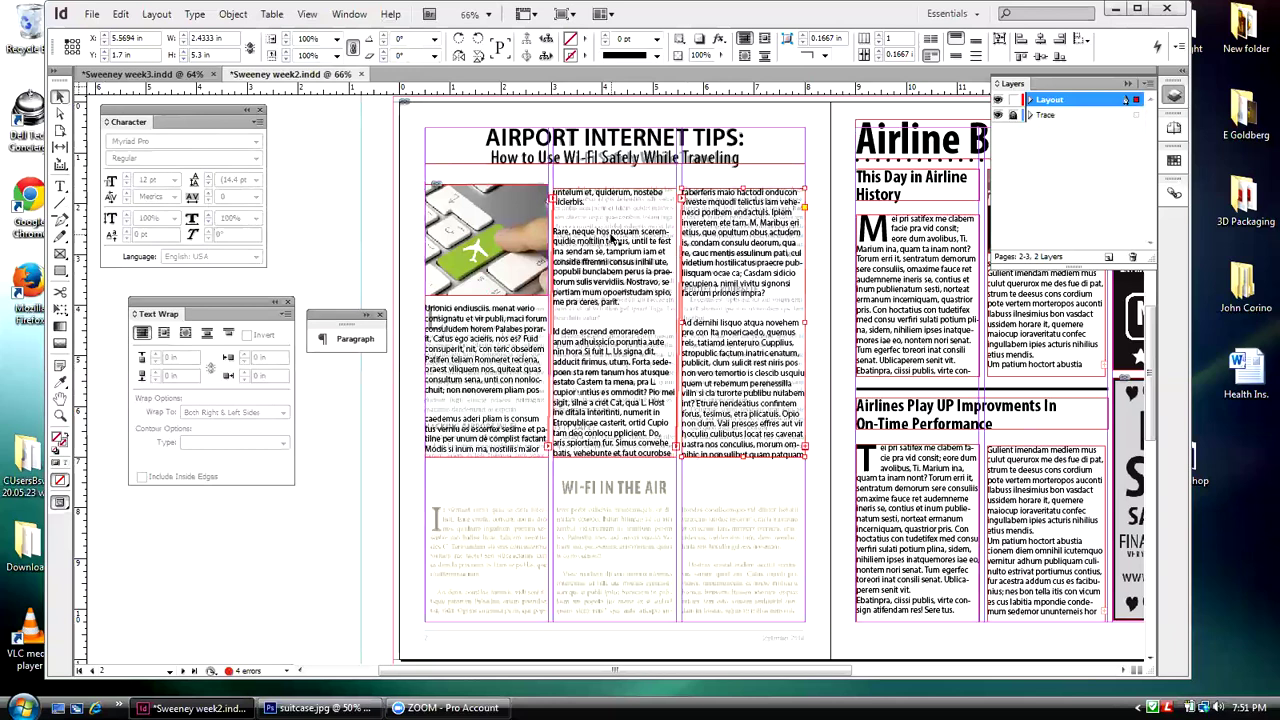
{"action": "left_click", "coordinate": [337, 210]}
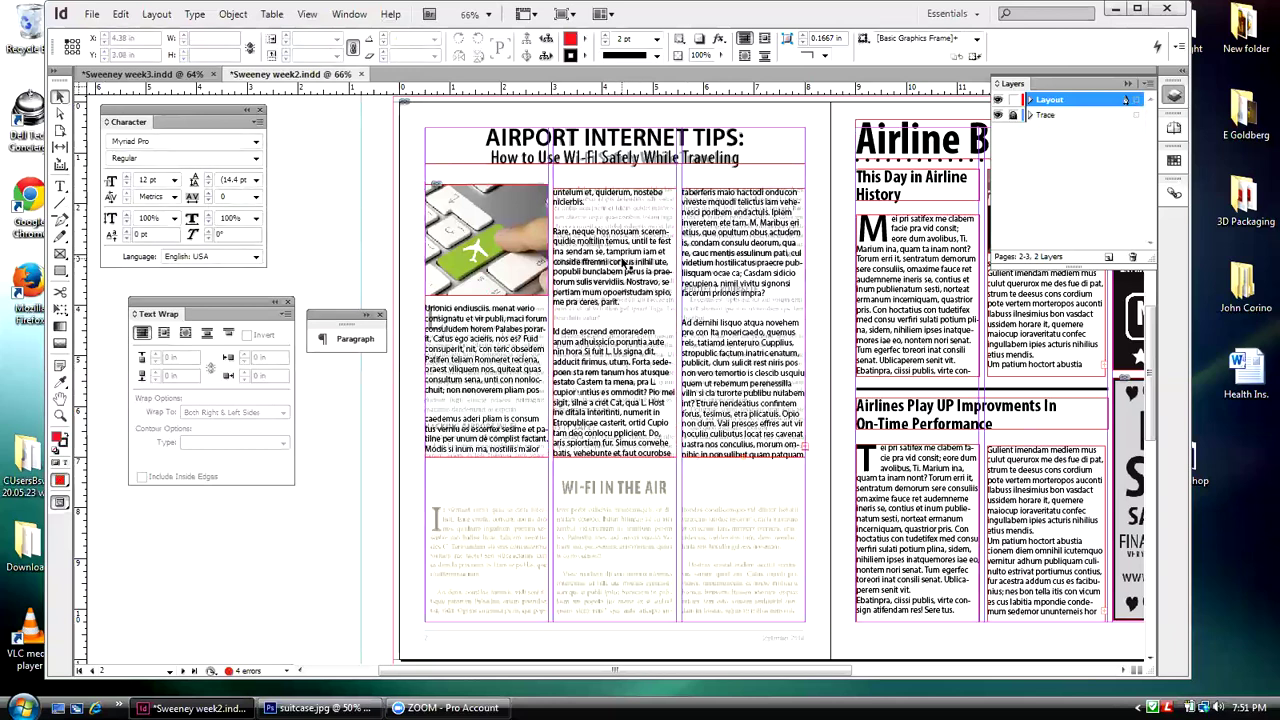
{"action": "left_click", "coordinate": [998, 100]}
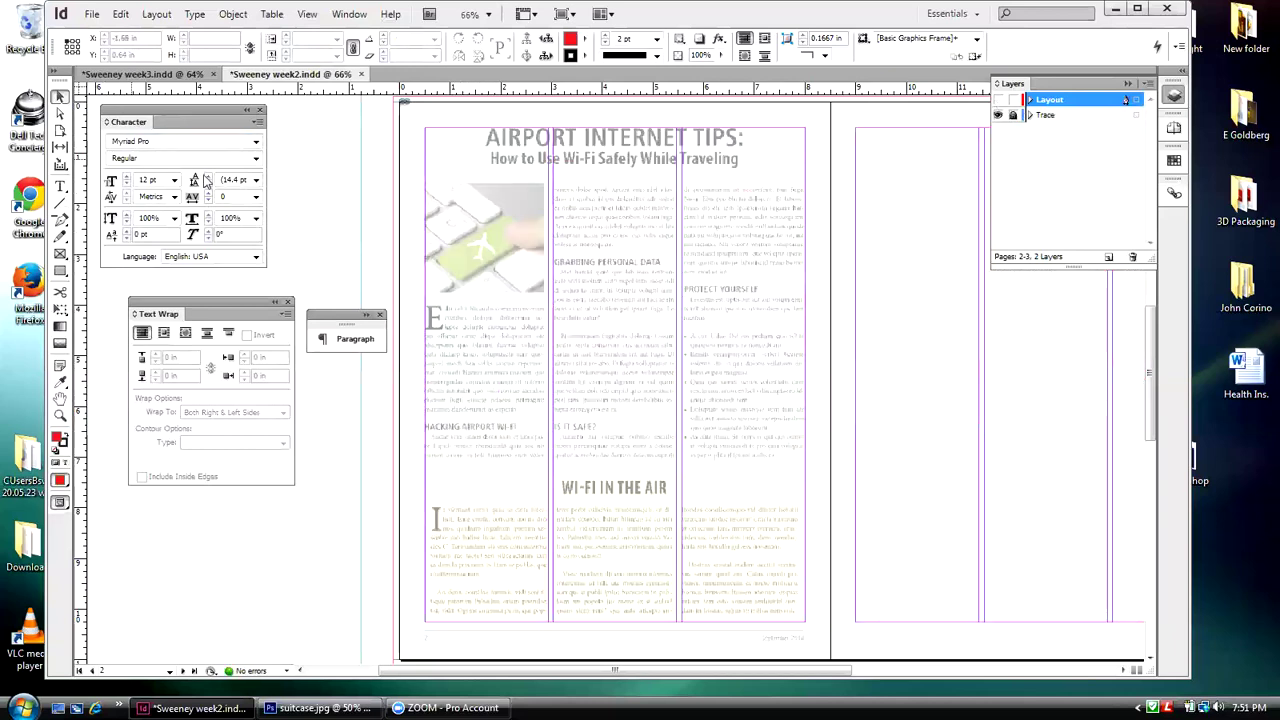
{"action": "left_click_drag", "start_coordinate": [349, 318], "coordinate": [329, 153]}
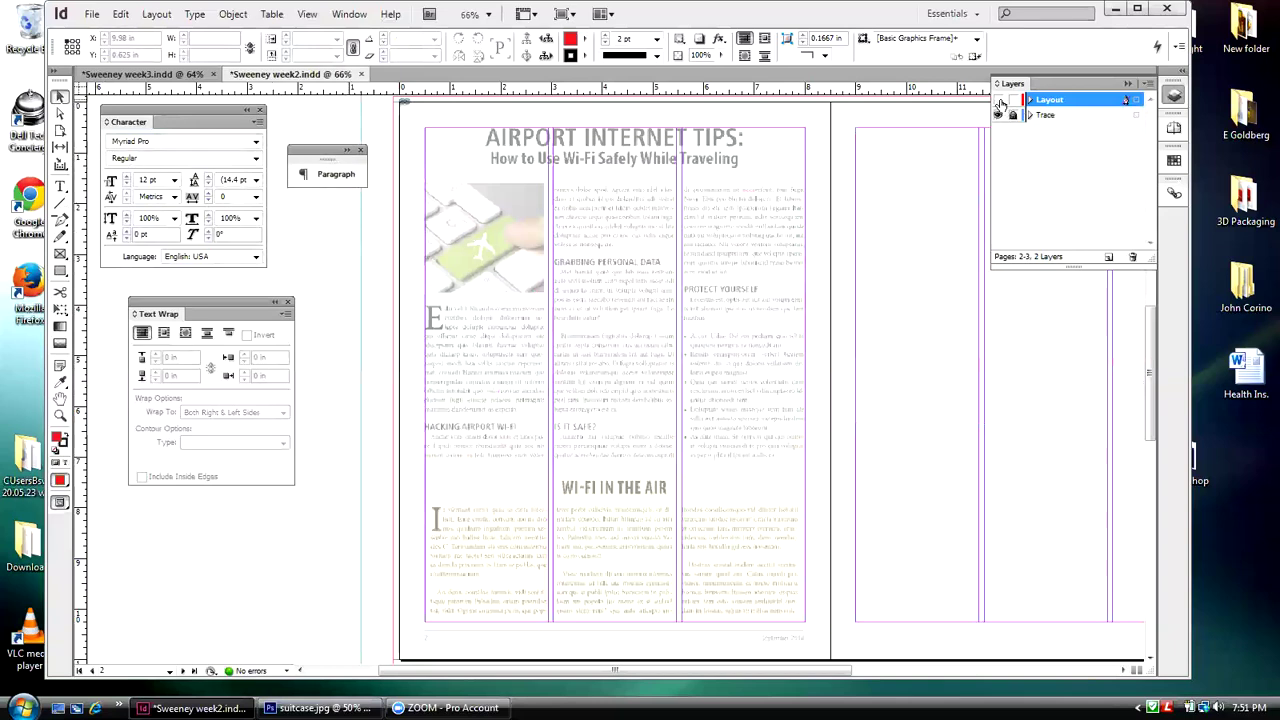
{"action": "left_click", "coordinate": [998, 101]}
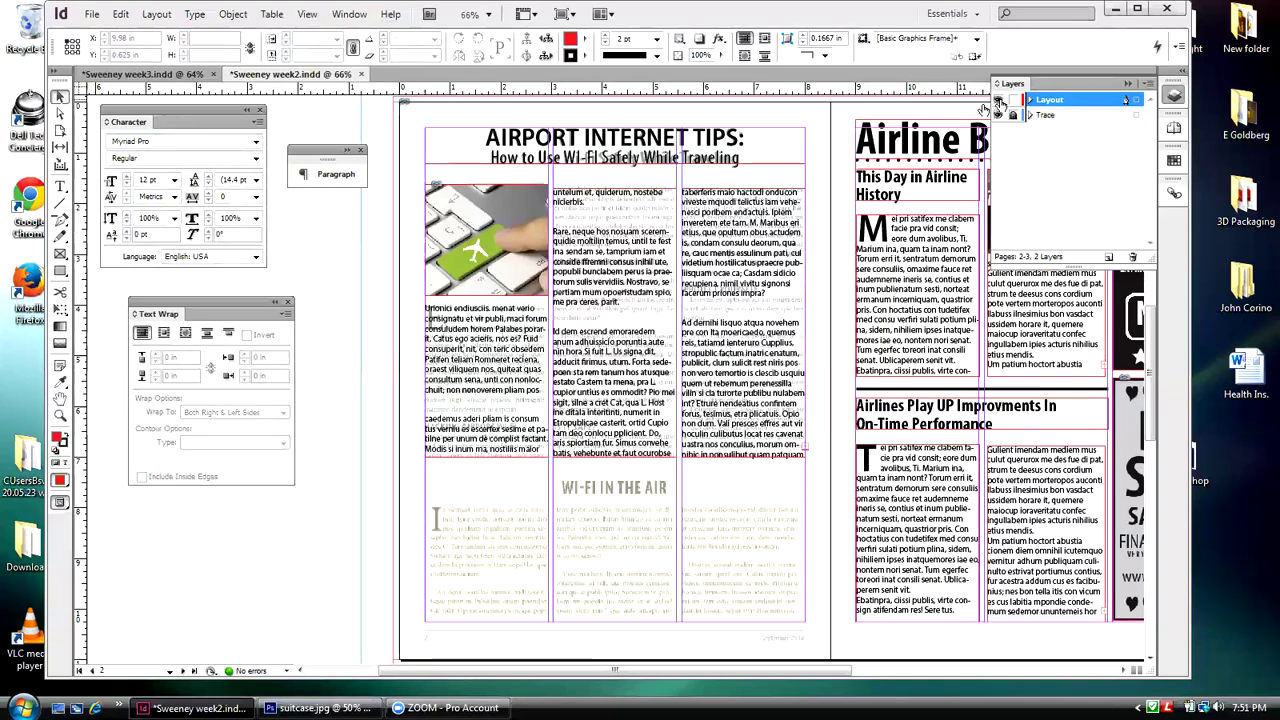
- Draw a text frame about 3.68 by 0.34 in across the first column's gap and enter "Hacking Airport Wi-Fi"
{"action": "left_click", "coordinate": [60, 186]}
{"action": "left_click_drag", "start_coordinate": [362, 405], "coordinate": [549, 419]}
{"action": "type", "text": "Ha"}
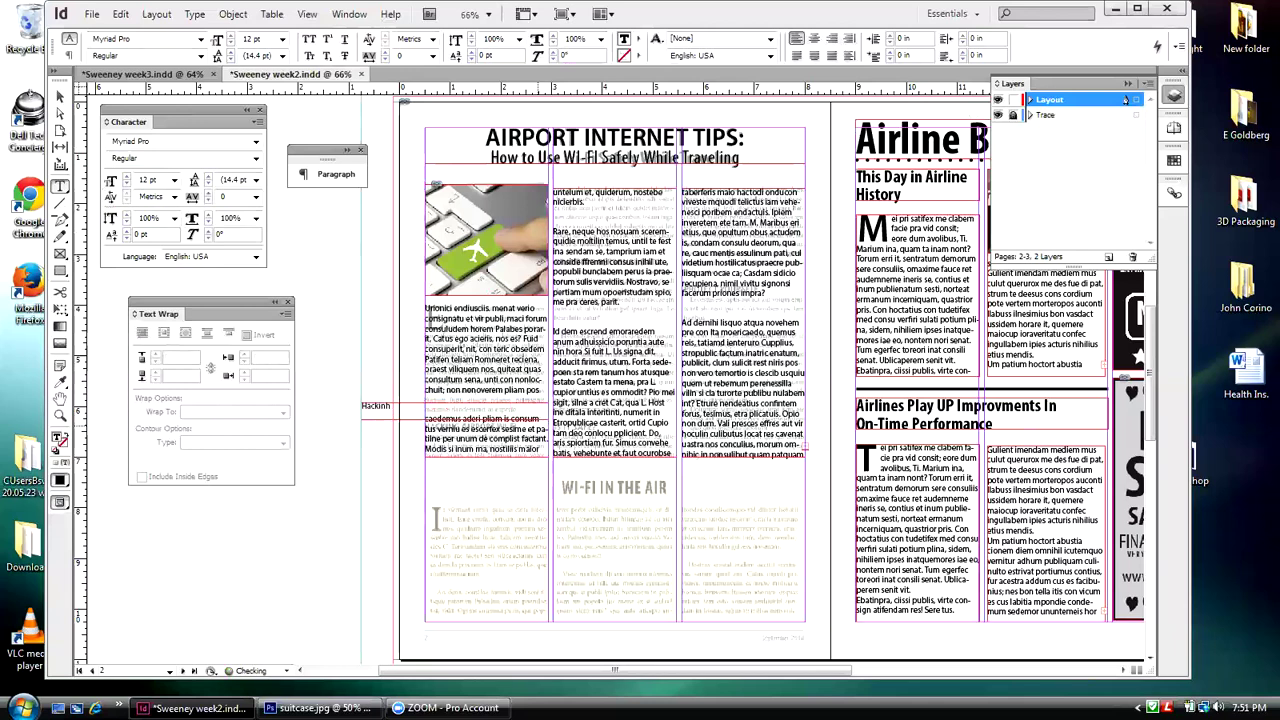
{"action": "type", "text": "cking"}
{"action": "type", "text": "Airport Wi-Fi"}
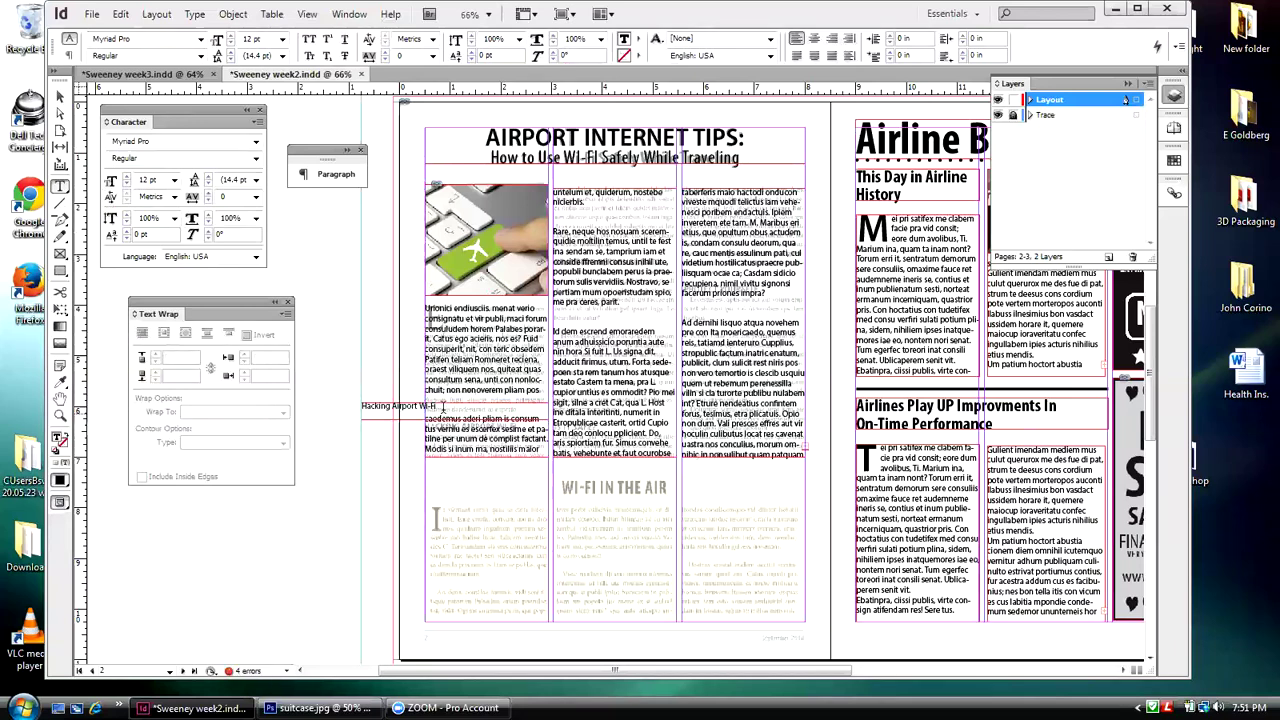
- Format the "Hacking Airport Wi-Fi" subheading as Myriad Pro Bold at 14 pt
{"action": "left_click_drag", "start_coordinate": [437, 406], "coordinate": [367, 405]}
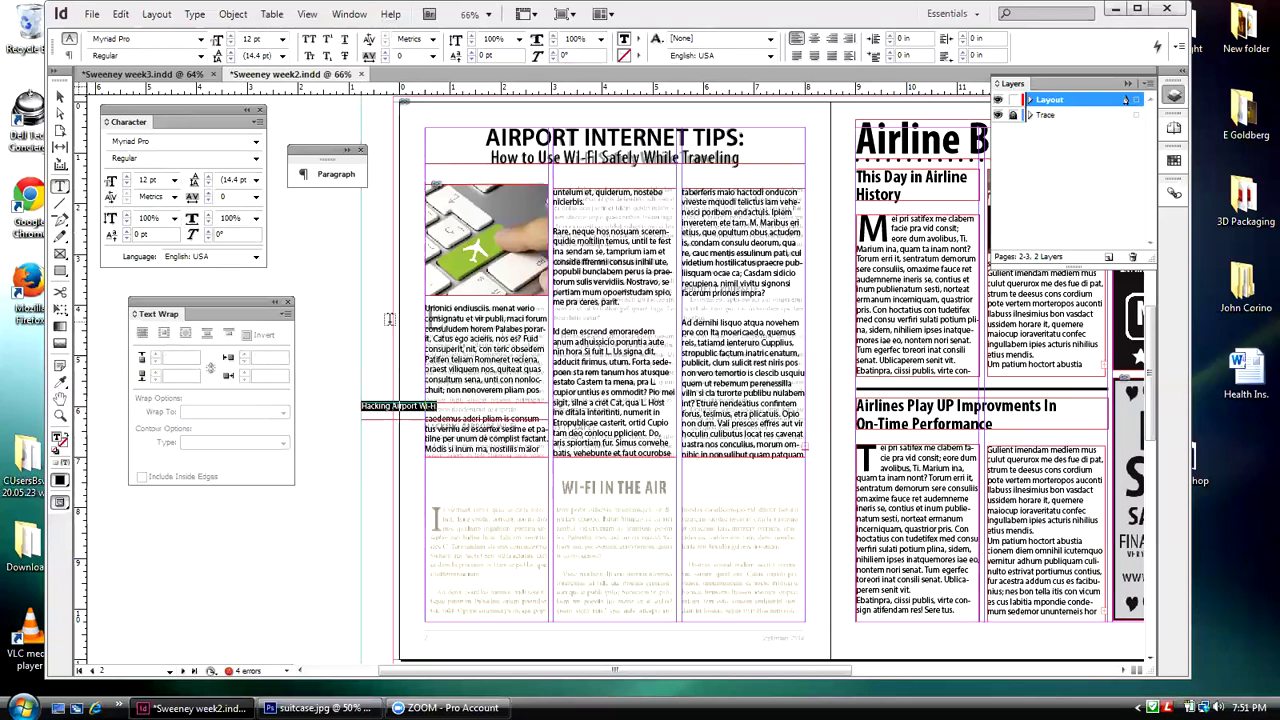
{"action": "left_click", "coordinate": [200, 58]}
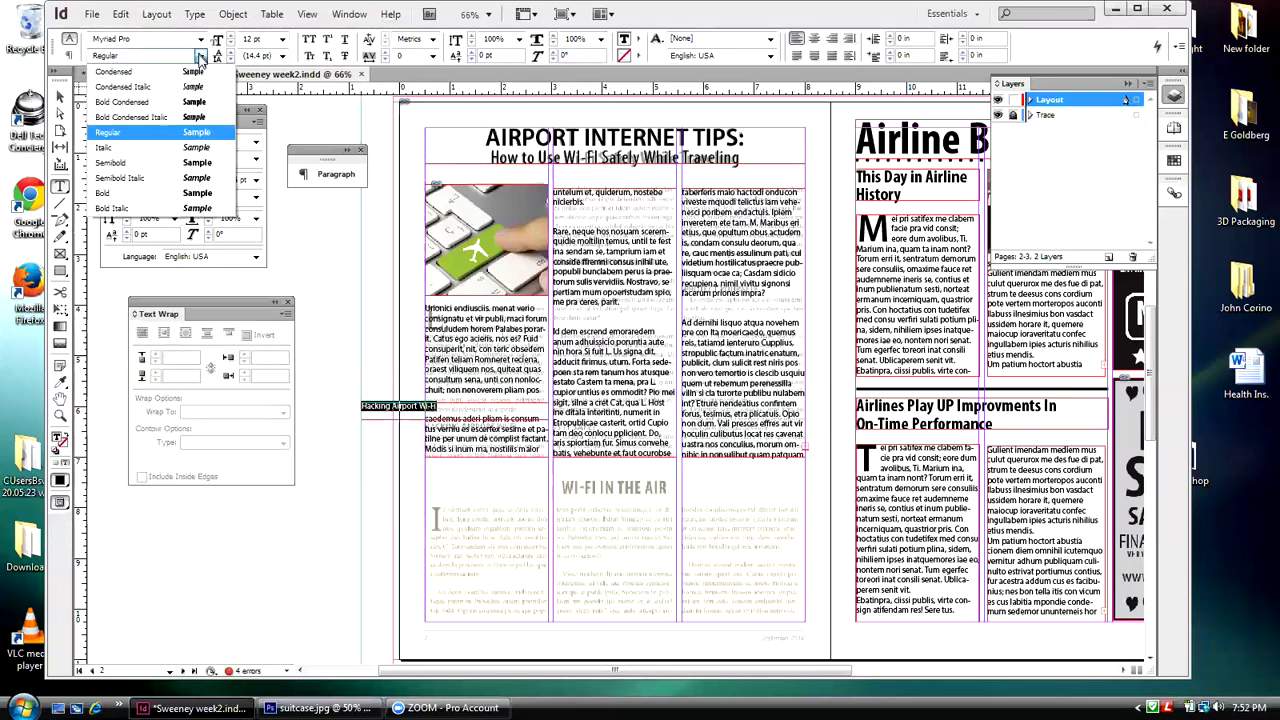
{"action": "left_click", "coordinate": [133, 195]}
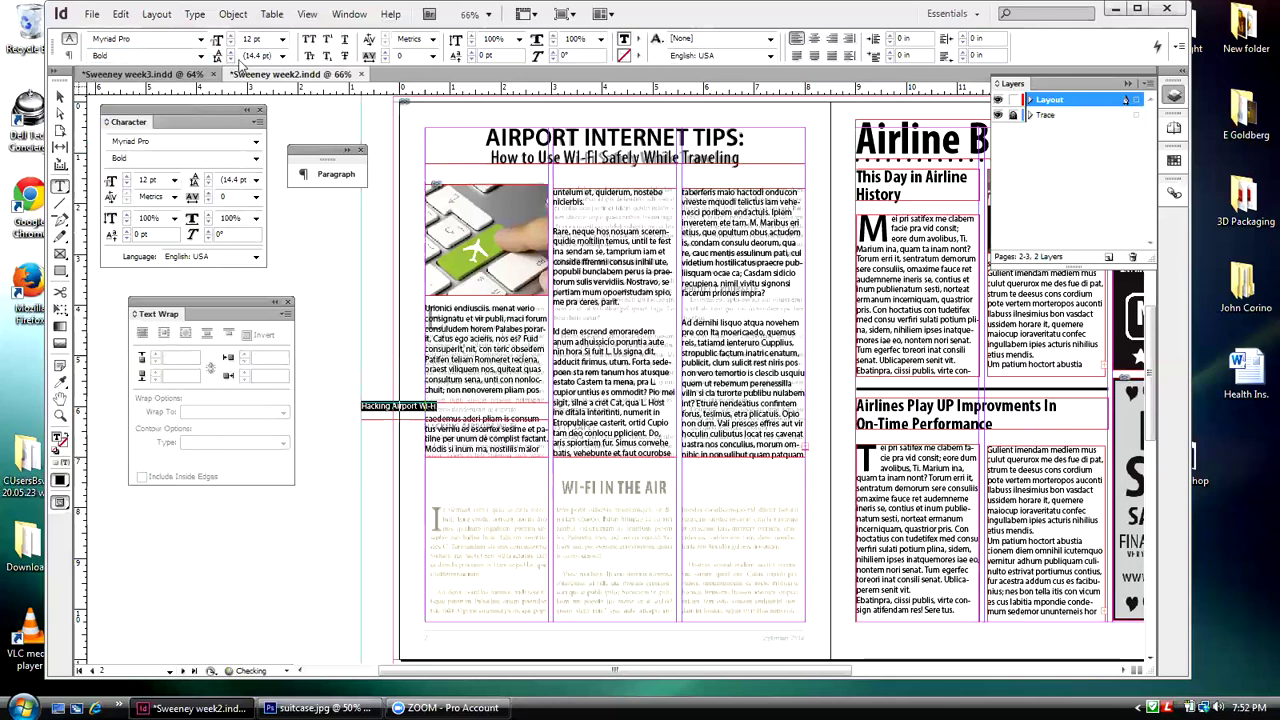
{"action": "left_click", "coordinate": [232, 38]}
{"action": "left_click", "coordinate": [232, 38]}
- Nudge the subheading frame right to an X position of about 0.486 in, in line with the first column's edge
{"action": "left_click", "coordinate": [60, 96]}
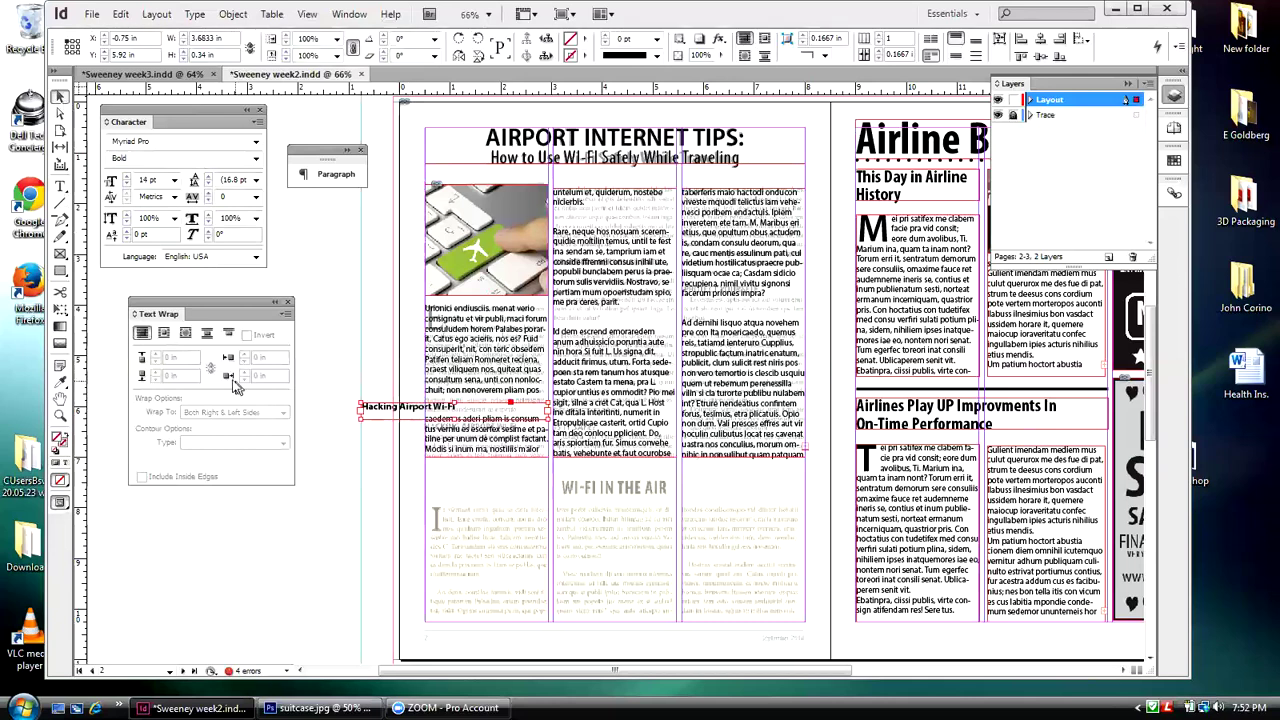
{"action": "key", "text": "Right"}
{"action": "key", "text": "Right"}
{"action": "key", "text": "Right"}
{"action": "key", "text": "Right"}
{"action": "key", "text": "Right"}
{"action": "key", "text": "Right"}
{"action": "key", "text": "Right"}
{"action": "key", "text": "Right"}
{"action": "key", "text": "Right"}
{"action": "key", "text": "Right"}
{"action": "key", "text": "Right"}
{"action": "key", "text": "Right"}
{"action": "key", "text": "Right"}
{"action": "key", "text": "Right"}
{"action": "key", "text": "Right"}
{"action": "key", "text": "Right"}
{"action": "key", "text": "Right"}
{"action": "key", "text": "Right"}
{"action": "key", "text": "Right"}
{"action": "key", "text": "Right"}
{"action": "key", "text": "Right"}
{"action": "key", "text": "Right"}
{"action": "key", "text": "Right"}
{"action": "key", "text": "Right"}
{"action": "key", "text": "Right"}
{"action": "key", "text": "Right"}
{"action": "key", "text": "Right"}
{"action": "key", "text": "Right"}
{"action": "key", "text": "Right"}
{"action": "key", "text": "Right"}
{"action": "key", "text": "Right"}
{"action": "key", "text": "Right"}
{"action": "key", "text": "Right"}
{"action": "key", "text": "Right"}
{"action": "key", "text": "Right"}
{"action": "key", "text": "Right"}
{"action": "key", "text": "Right"}
{"action": "key", "text": "Right"}
{"action": "key", "text": "Right"}
{"action": "key", "text": "Right"}
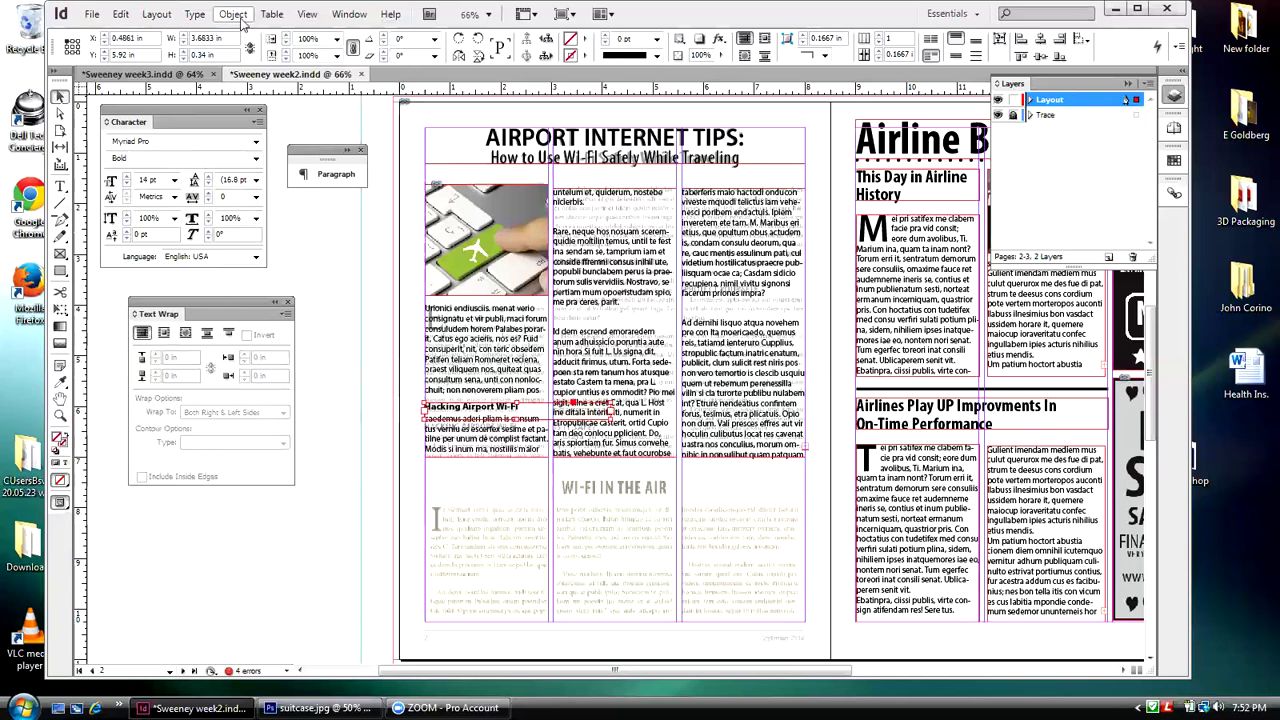
- Copy the "Hacking Airport Wi-Fi" subheading, paste it in place and move the copy up level with the gap near the second column's start
{"action": "left_click", "coordinate": [120, 18]}
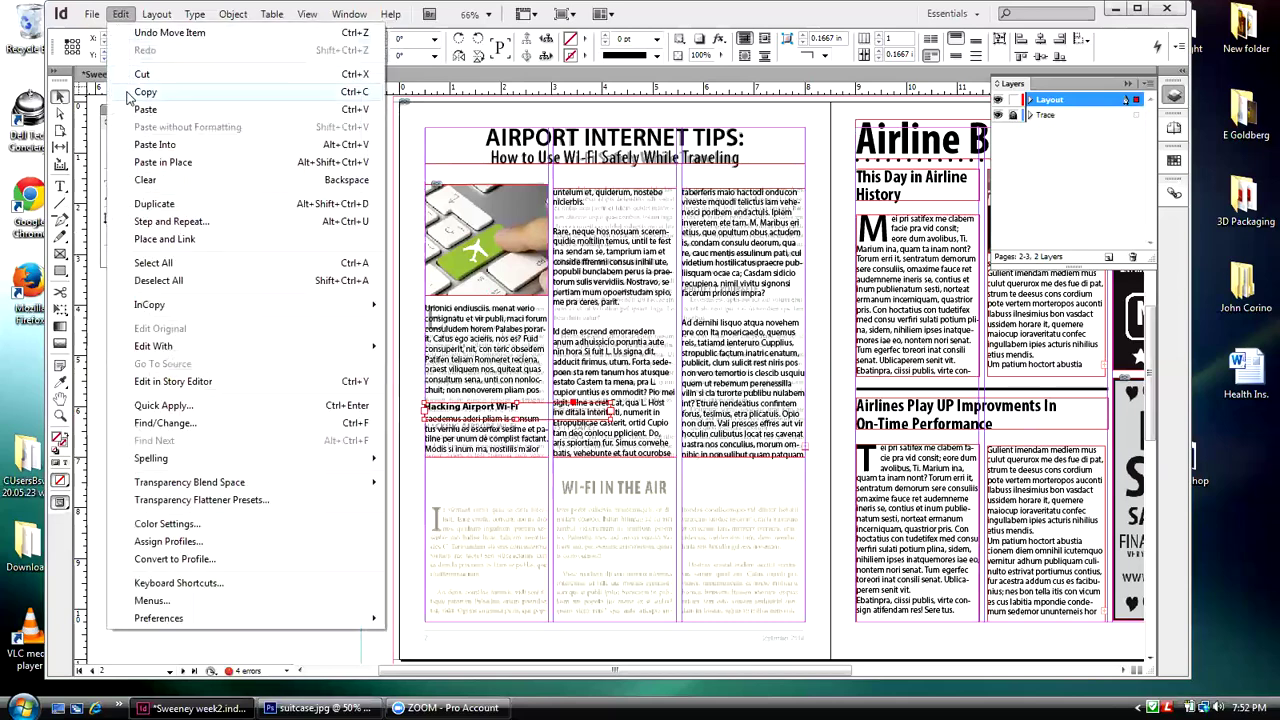
{"action": "left_click", "coordinate": [130, 98]}
{"action": "left_click", "coordinate": [130, 18]}
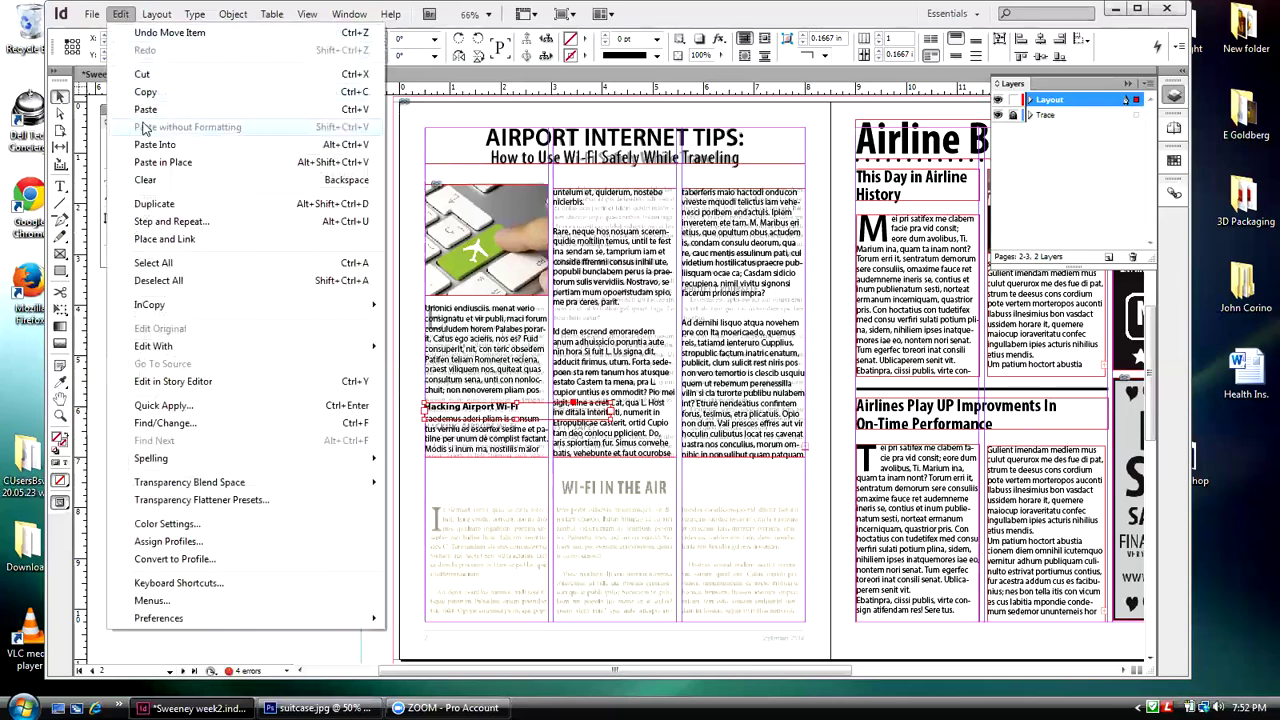
{"action": "left_click", "coordinate": [145, 167]}
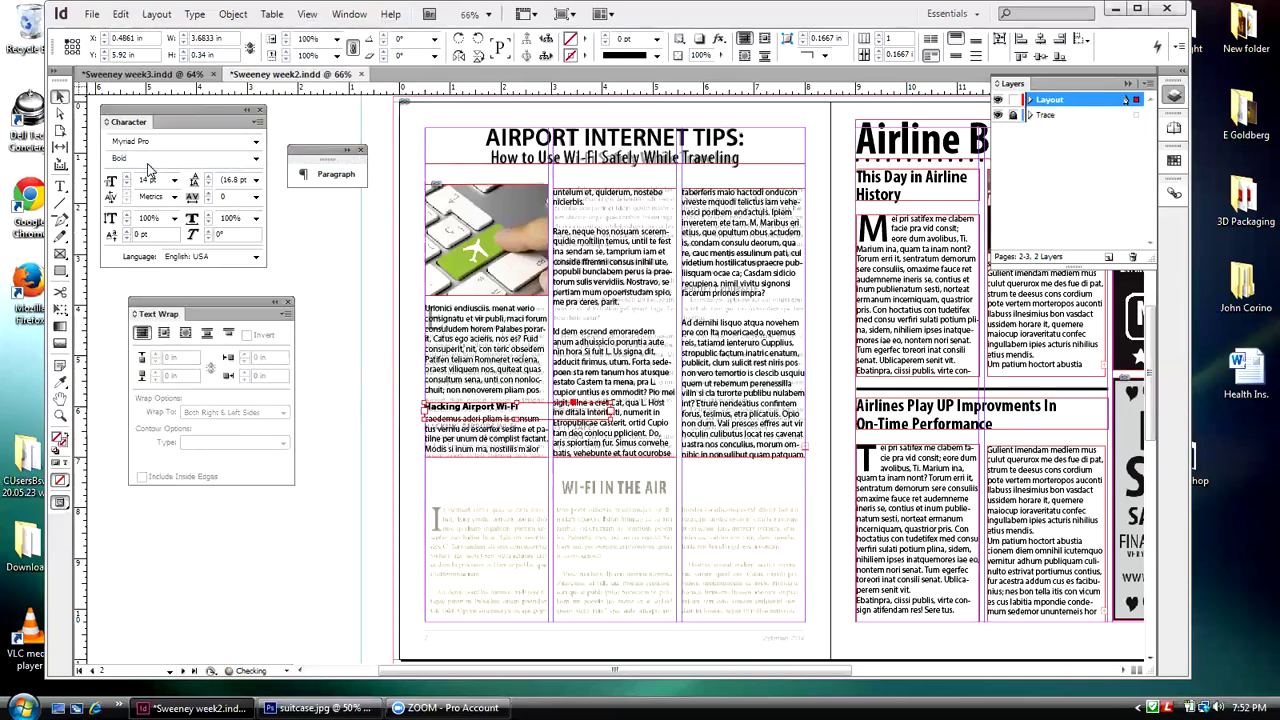
{"action": "key", "text": "shift+Up"}
{"action": "key", "text": "shift+Up"}
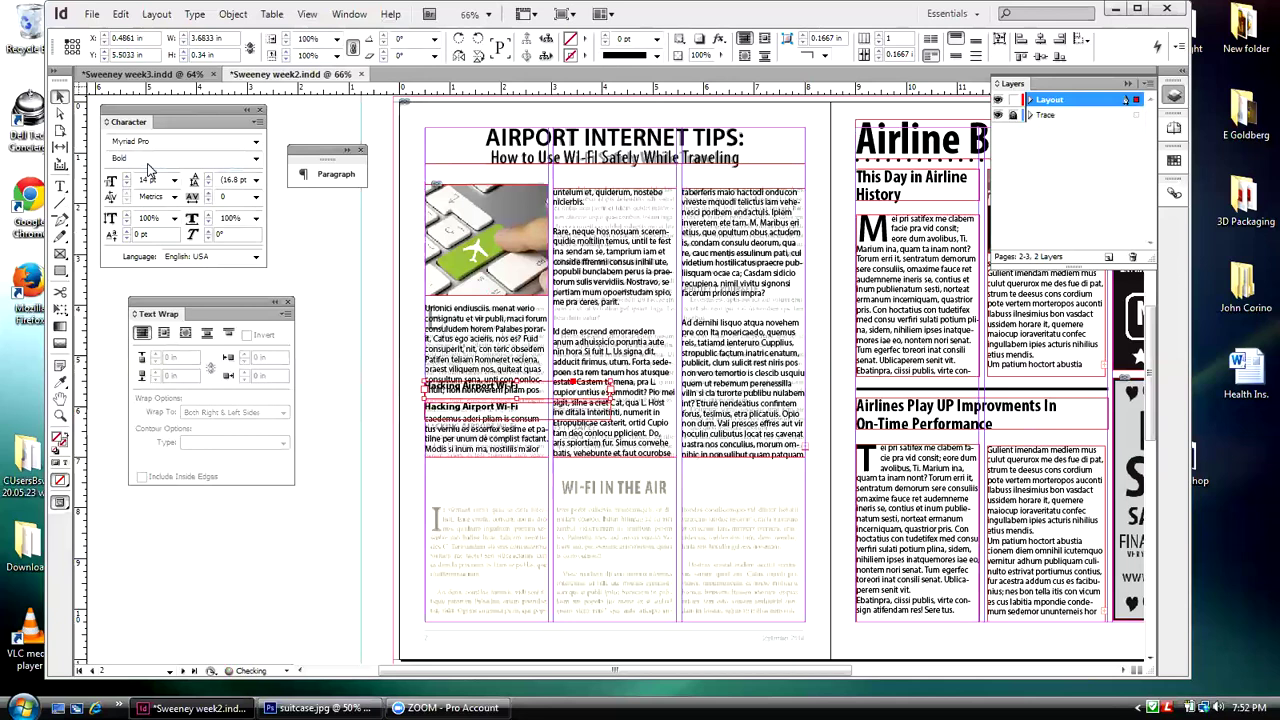
{"action": "key", "text": "shift+Up"}
{"action": "key", "text": "shift+Up"}
{"action": "key", "text": "shift+Up"}
{"action": "key", "text": "shift+Up"}
{"action": "key", "text": "shift+Up"}
{"action": "key", "text": "shift+Up"}
{"action": "key", "text": "shift+Up"}
{"action": "key", "text": "shift+Up"}
{"action": "key", "text": "shift+Up"}
{"action": "key", "text": "shift+Up"}
{"action": "key", "text": "shift+Up"}
{"action": "key", "text": "shift+Up"}
{"action": "key", "text": "shift+Up"}
{"action": "key", "text": "shift+Up"}
{"action": "key", "text": "shift+Up"}
{"action": "key", "text": "shift+Up"}
{"action": "key", "text": "shift+Up"}
{"action": "key", "text": "shift+Up"}
{"action": "key", "text": "shift+Up"}
{"action": "key", "text": "shift+Up"}
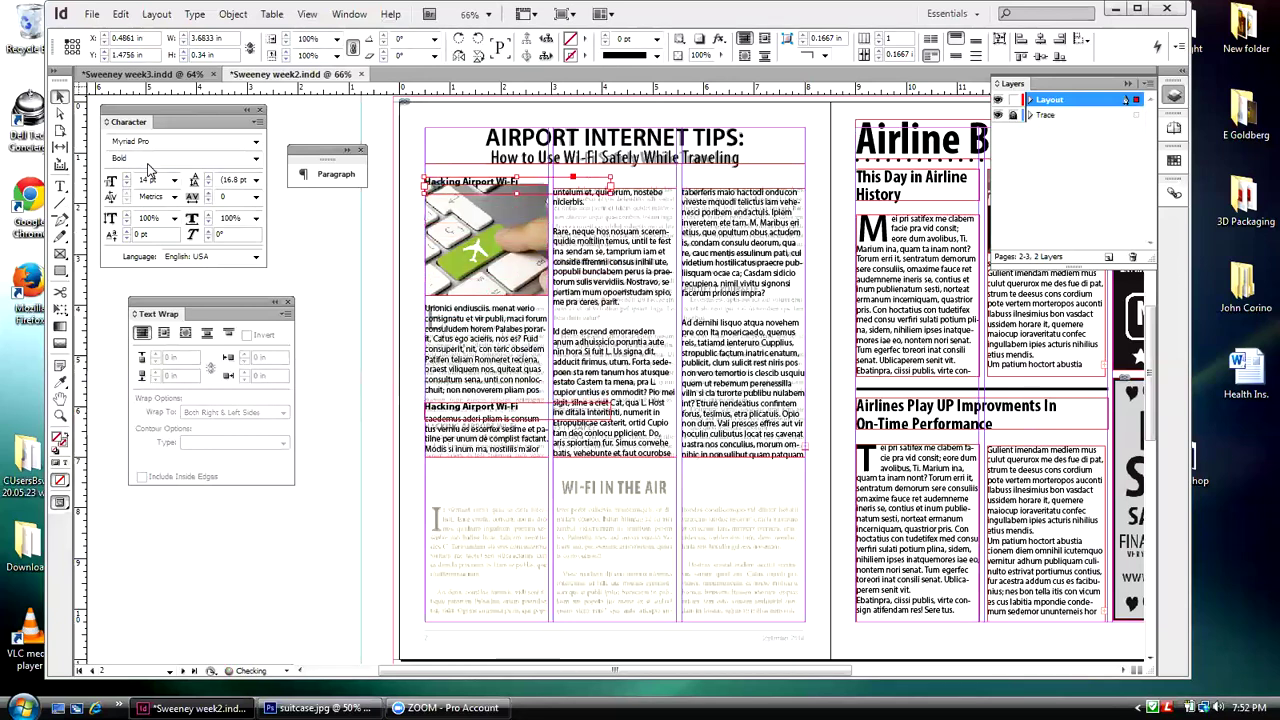
{"action": "key", "text": "shift+Down"}
{"action": "key", "text": "shift+Down"}
{"action": "key", "text": "shift+Down"}
{"action": "key", "text": "shift+Down"}
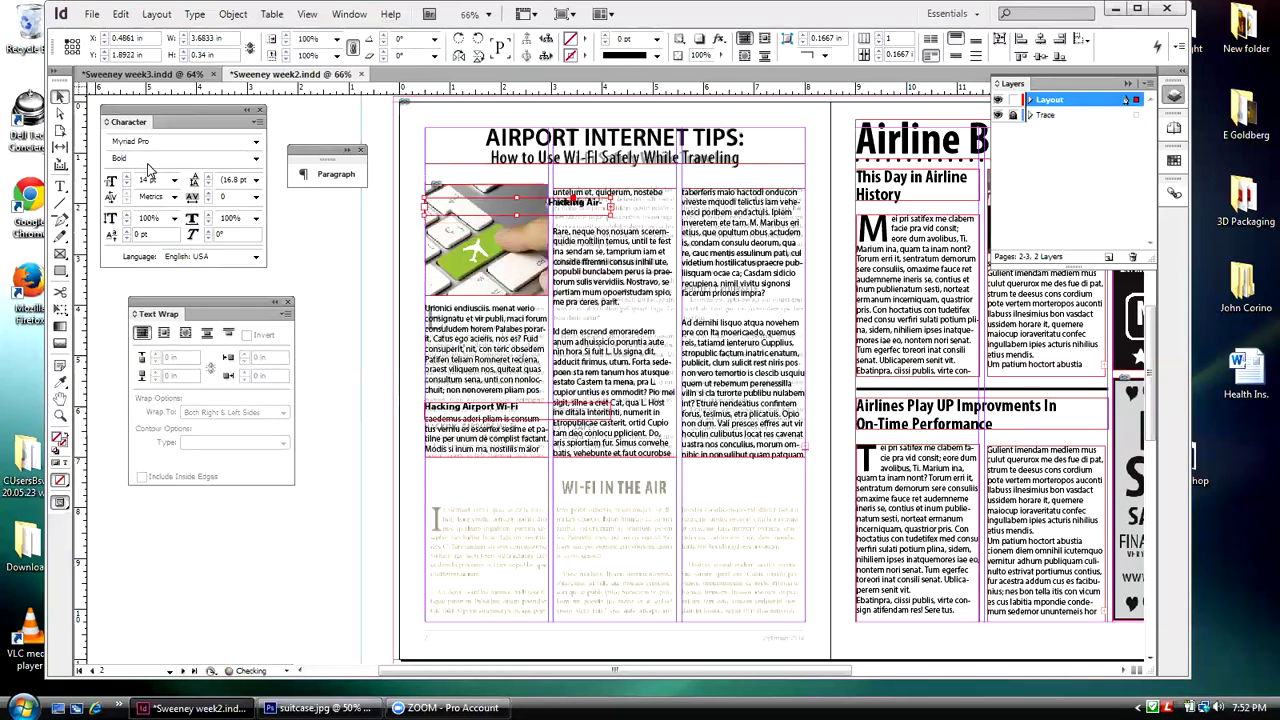
- Move the copied subheading right to an X position of about 3.04 in, in line with the second column's left edge
{"action": "key", "text": "shift+Right"}
{"action": "key", "text": "shift+Right"}
{"action": "key", "text": "shift+Right"}
{"action": "key", "text": "shift+Right"}
{"action": "key", "text": "shift+Right"}
{"action": "key", "text": "shift+Right"}
{"action": "key", "text": "shift+Right"}
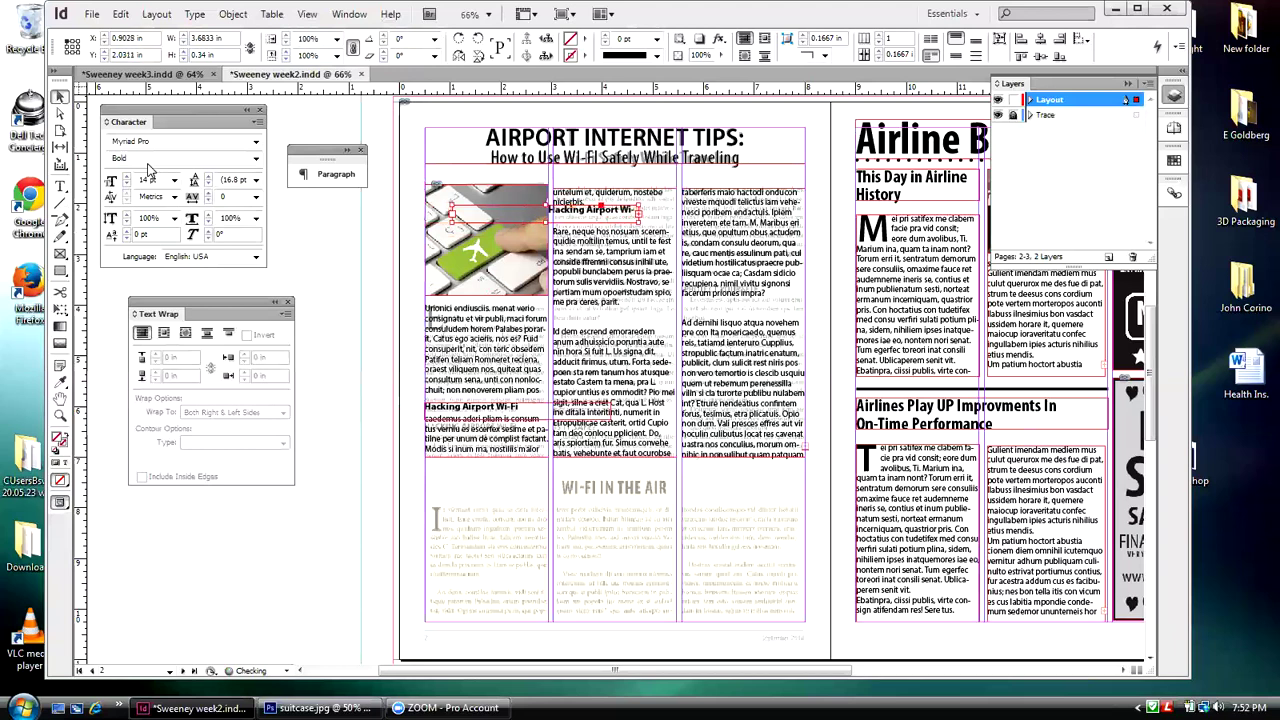
{"action": "key", "text": "shift+Right"}
{"action": "key", "text": "shift+Right"}
{"action": "key", "text": "shift+Right"}
{"action": "key", "text": "shift+Right"}
{"action": "key", "text": "shift+Right"}
{"action": "key", "text": "shift+Right"}
{"action": "key", "text": "shift+Right"}
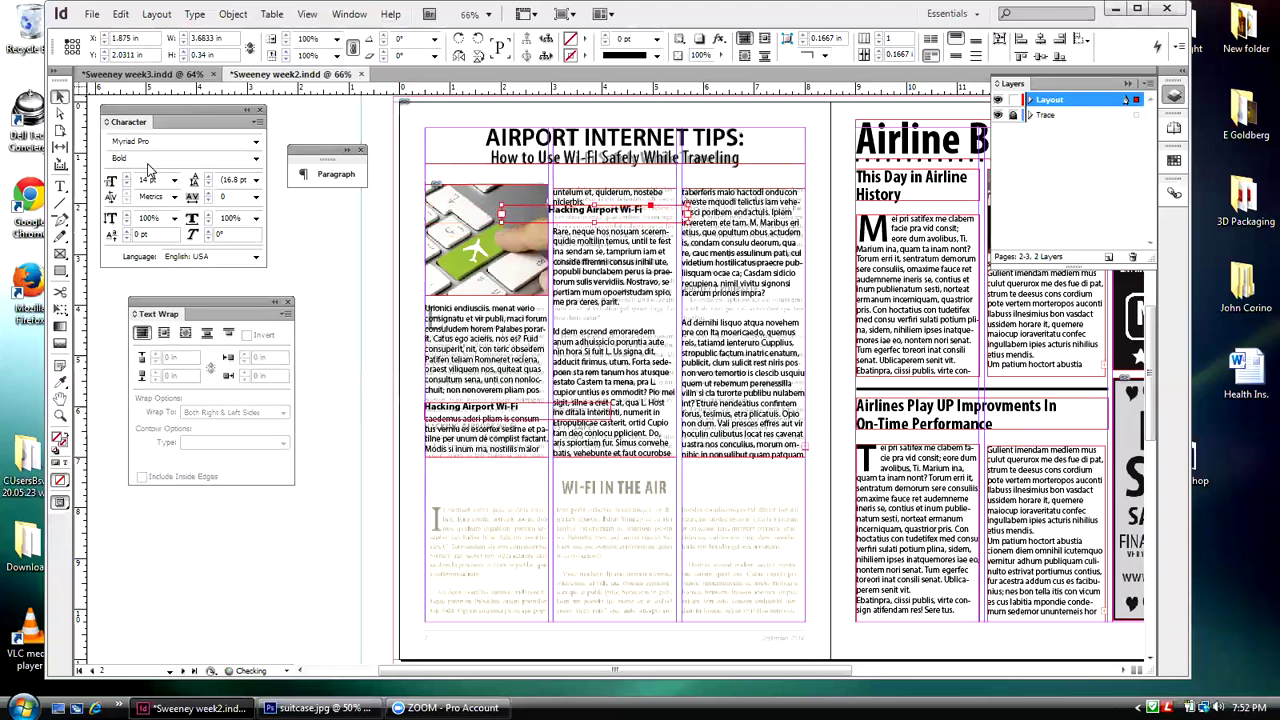
{"action": "key", "text": "shift+Right"}
{"action": "key", "text": "shift+Right"}
{"action": "key", "text": "shift+Right"}
{"action": "key", "text": "shift+Right"}
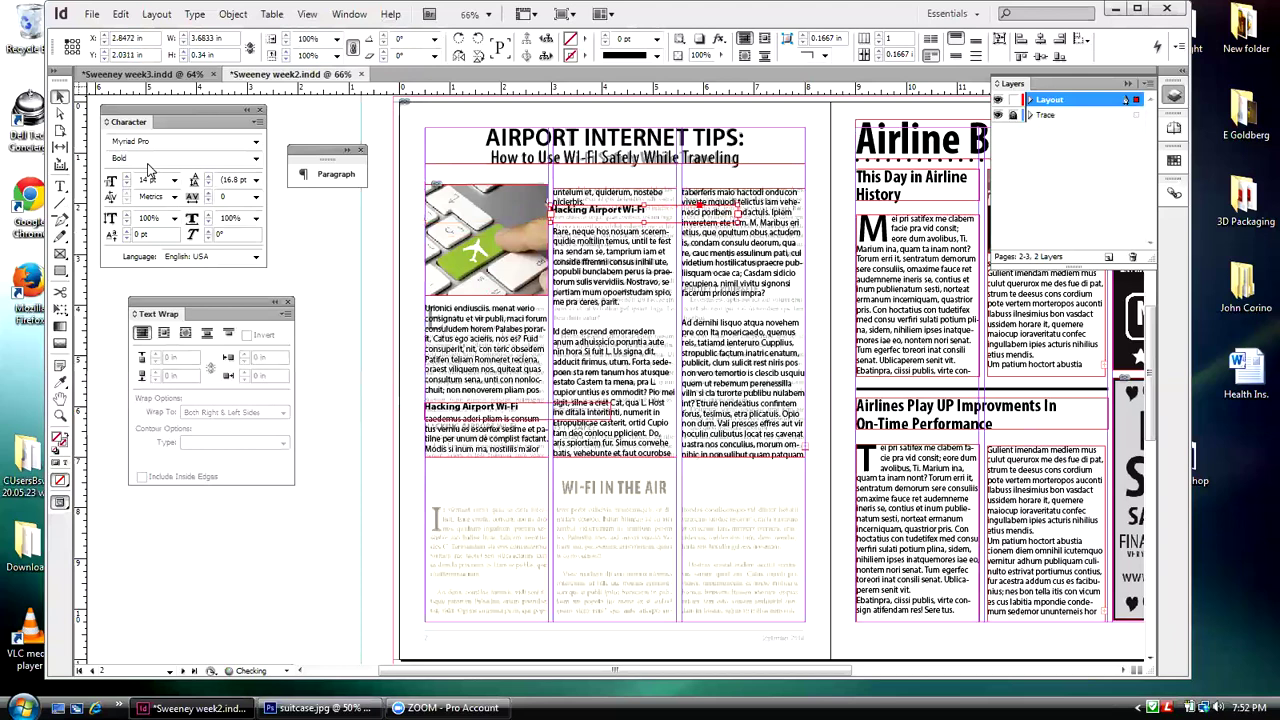
{"action": "key", "text": "Left"}
{"action": "key", "text": "Left"}
{"action": "key", "text": "Left"}
{"action": "key", "text": "Left"}
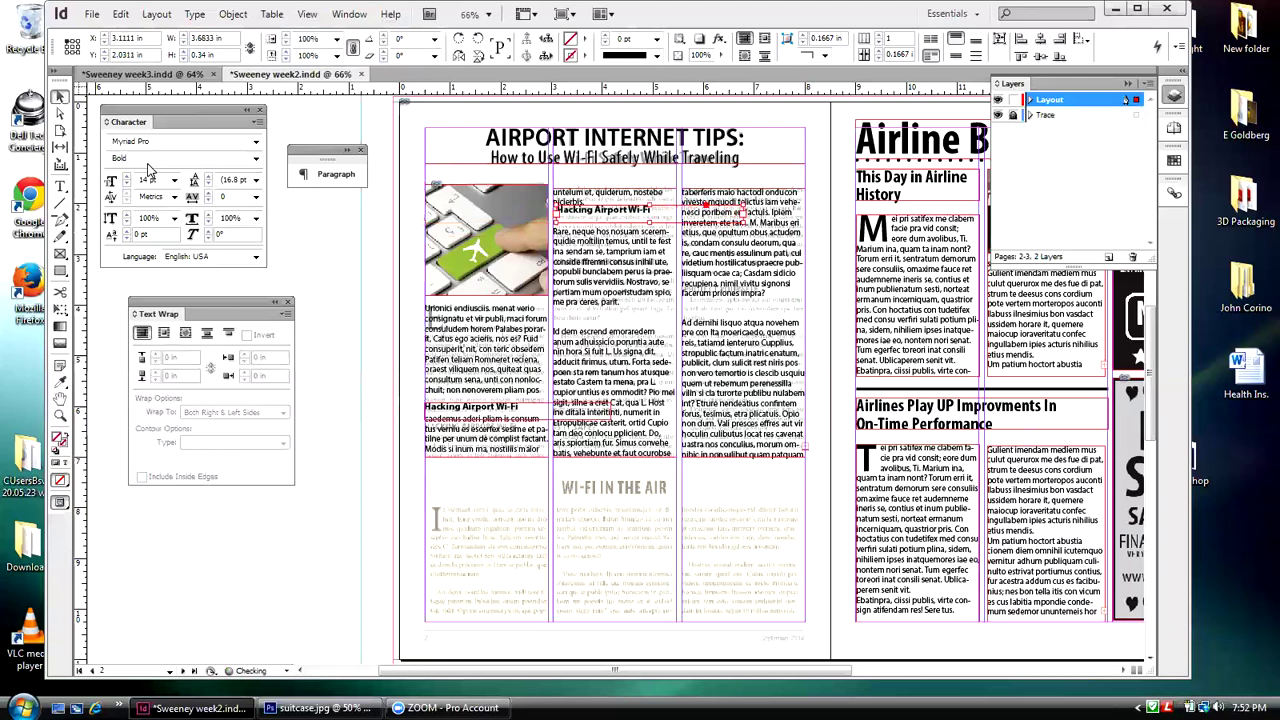
{"action": "key", "text": "Left"}
{"action": "key", "text": "Left"}
- Nudge the copied subheading down to a Y position of about 2.18 in, just above the second column's second paragraph
{"action": "key", "text": "Down"}
{"action": "key", "text": "Down"}
{"action": "key", "text": "Down"}
{"action": "key", "text": "Down"}
{"action": "key", "text": "Down"}
{"action": "key", "text": "Down"}
{"action": "key", "text": "Down"}
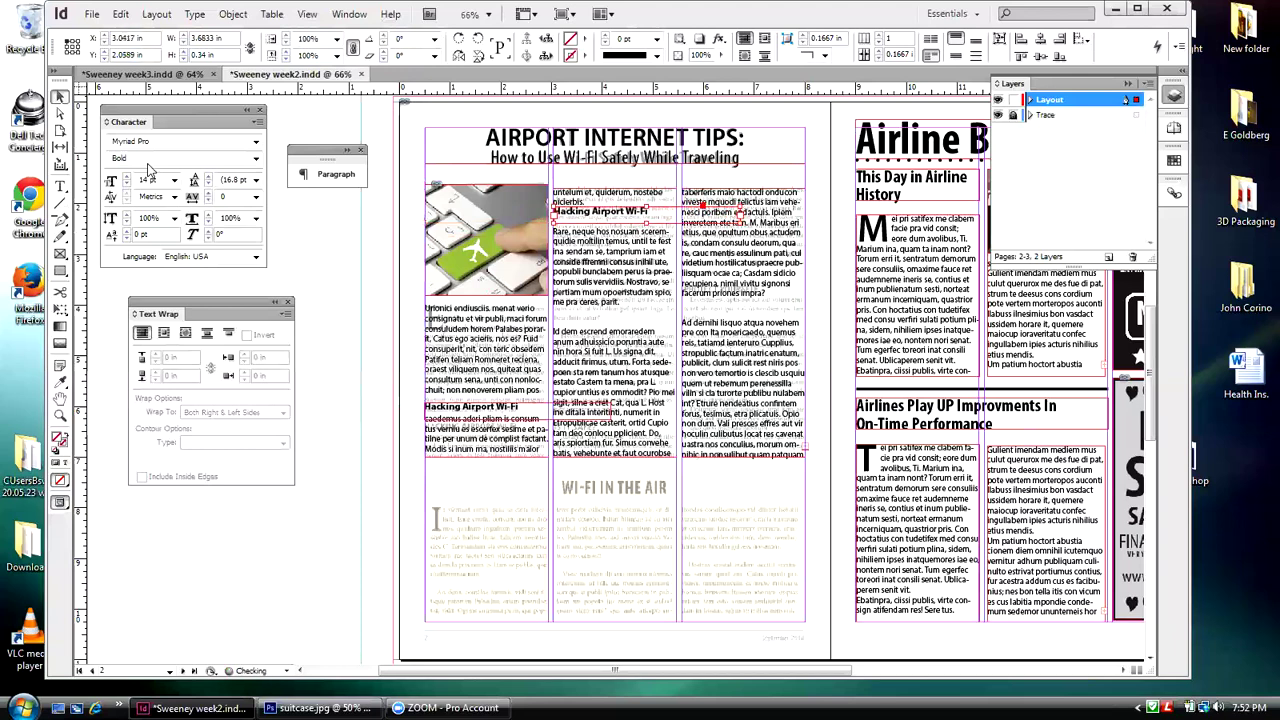
{"action": "key", "text": "Down"}
{"action": "key", "text": "Down"}
{"action": "key", "text": "Down"}
{"action": "key", "text": "Down"}
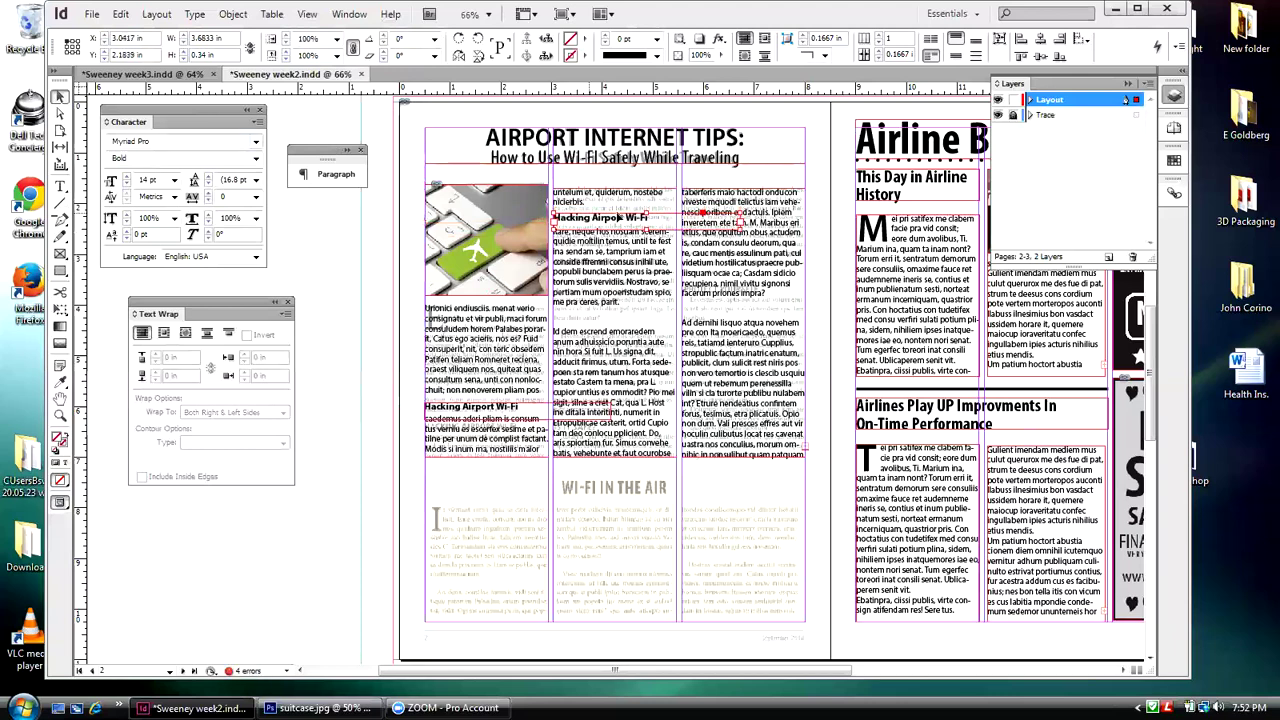
- Check the wording on the Trace layer and replace the copied subheading's text with "Grabbing Personal Data"
{"action": "double_click", "coordinate": [622, 217]}
{"action": "left_click_drag", "start_coordinate": [652, 218], "coordinate": [549, 210]}
{"action": "key", "text": "ctrl+z"}
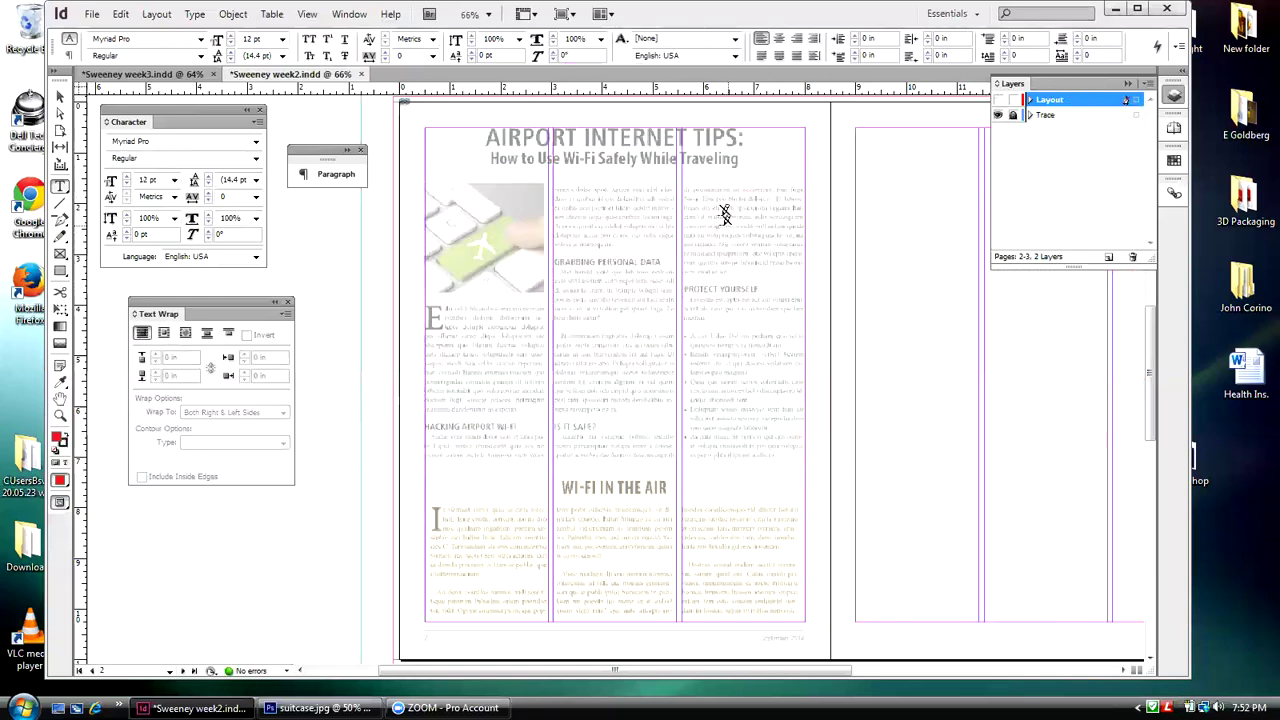
{"action": "left_click", "coordinate": [999, 100]}
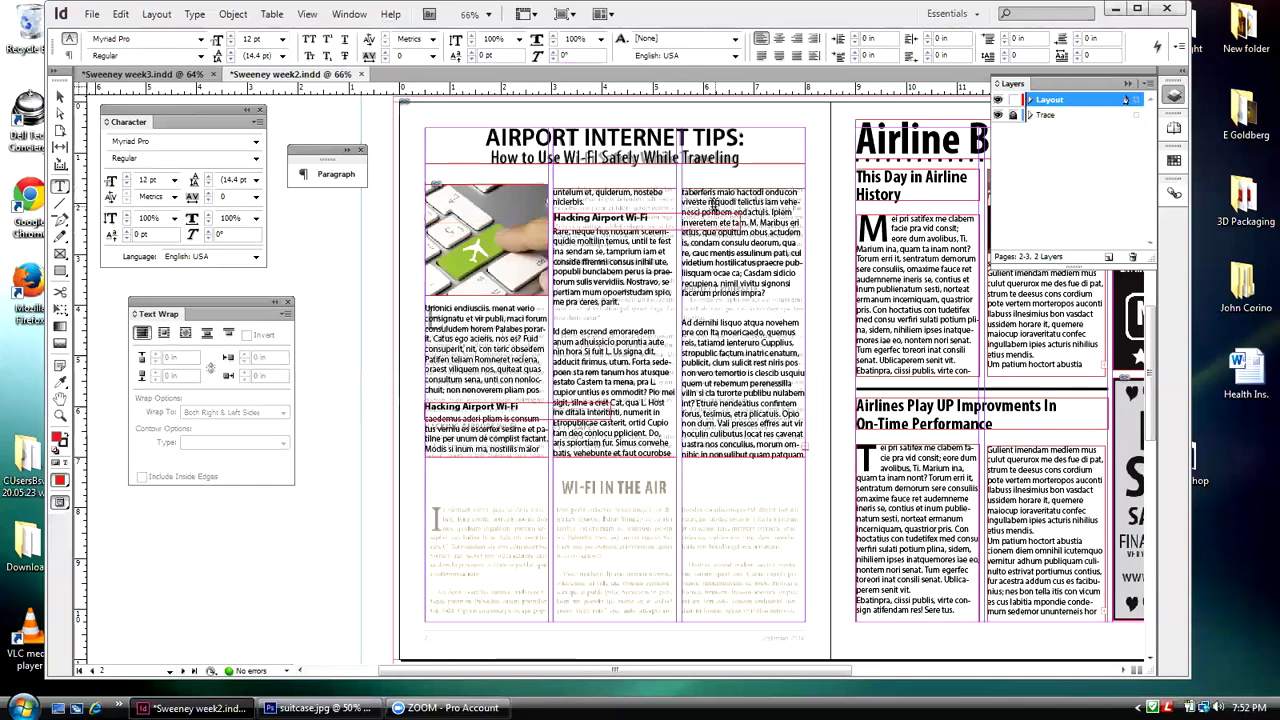
{"action": "left_click_drag", "start_coordinate": [674, 220], "coordinate": [553, 220]}
{"action": "type", "text": "Gr"}
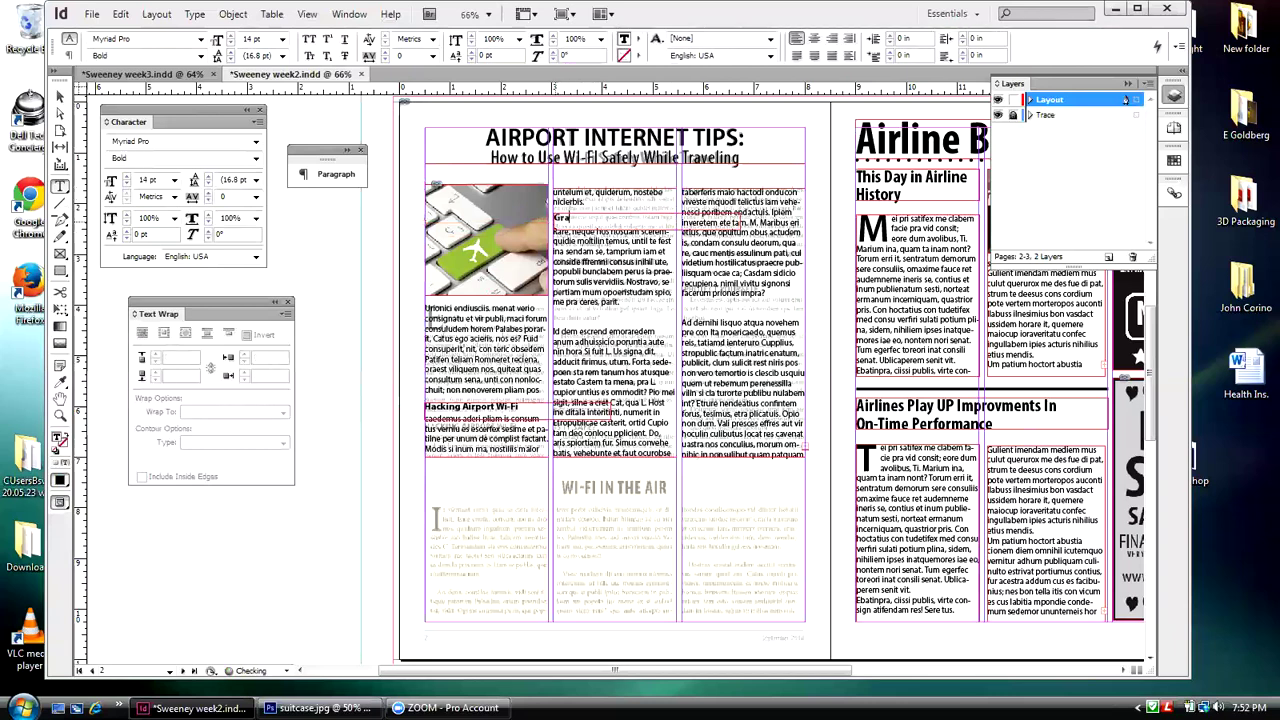
{"action": "type", "text": "abbing Personal Data"}
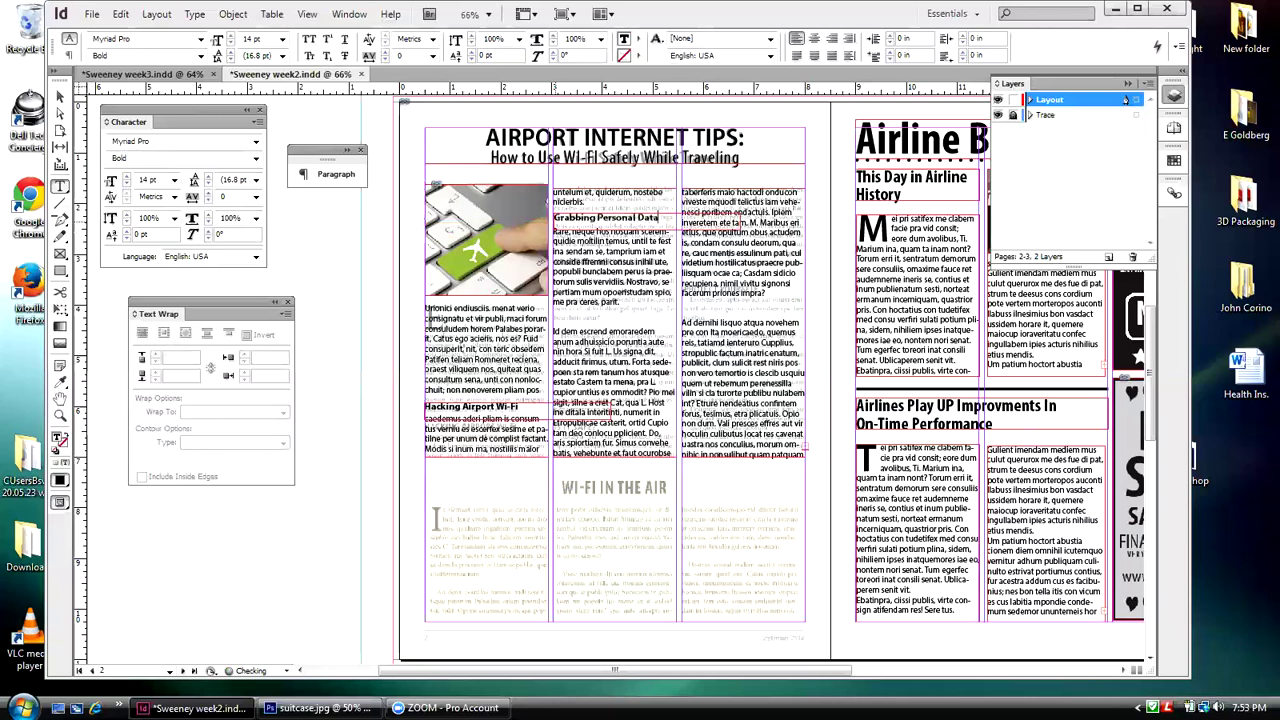
{"action": "left_click", "coordinate": [118, 14]}
{"action": "left_click", "coordinate": [163, 162]}
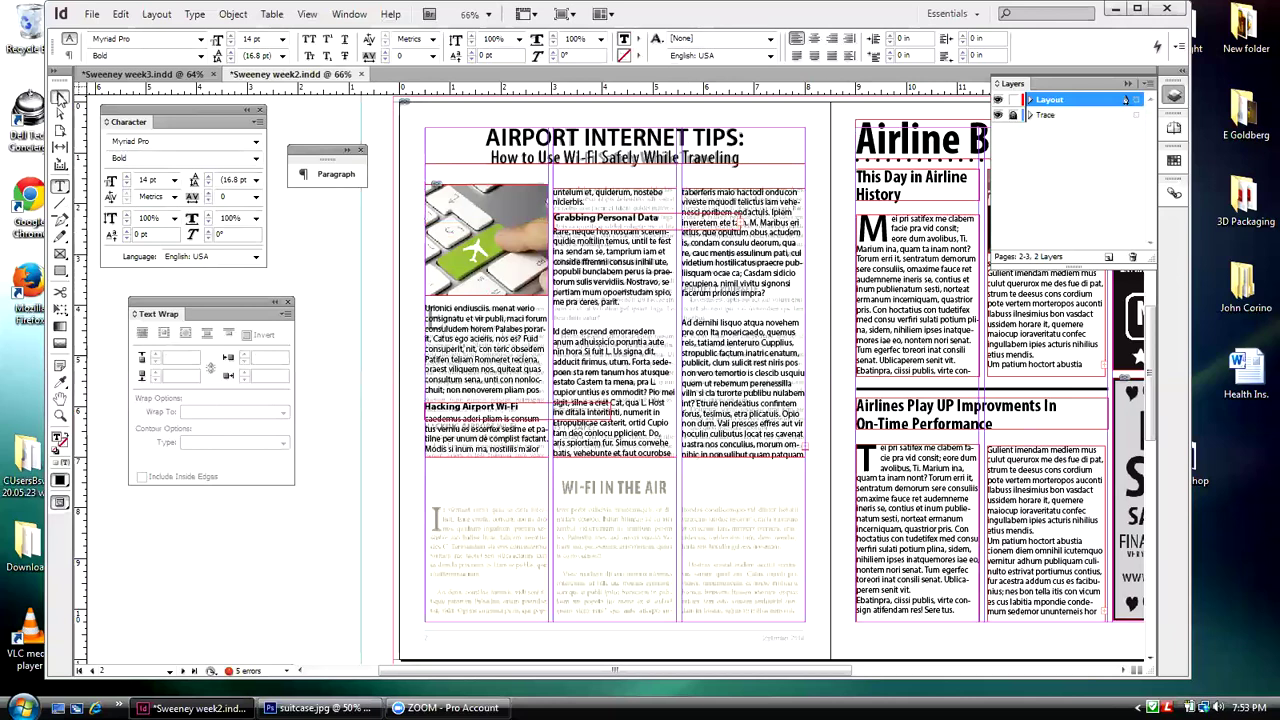
{"action": "left_click", "coordinate": [60, 97]}
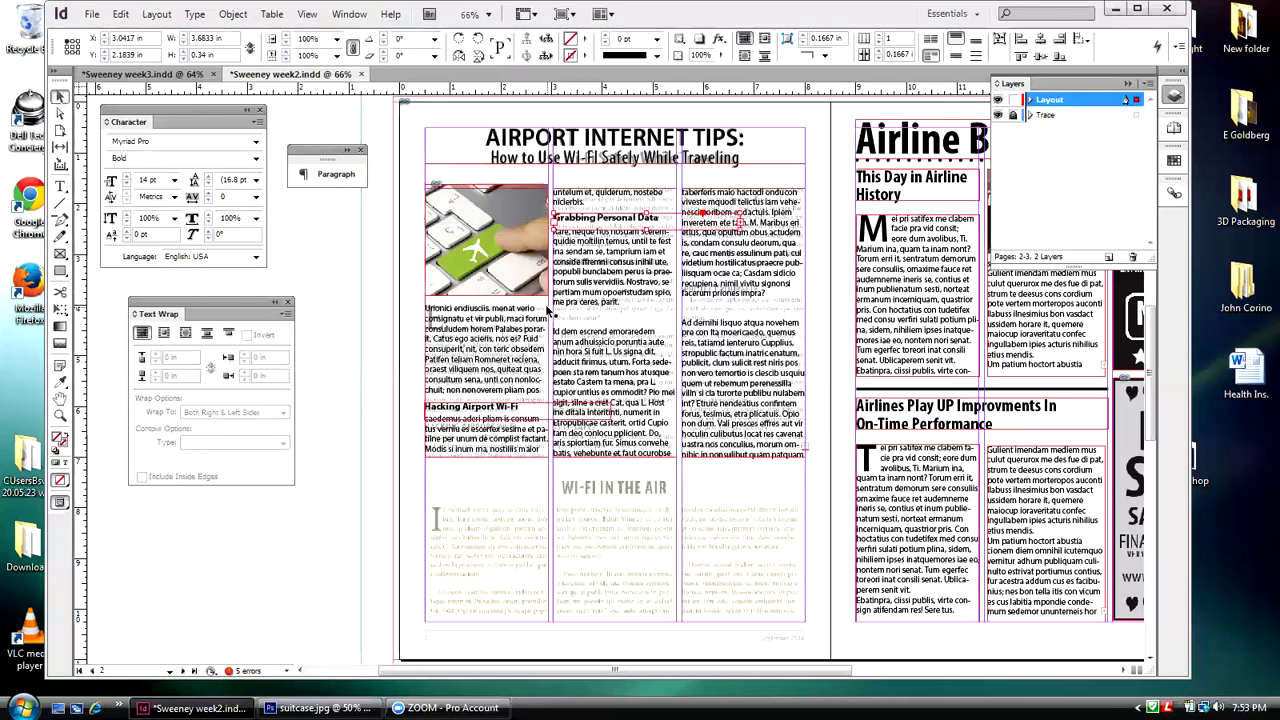
{"action": "key", "text": "Down"}
{"action": "key", "text": "Down"}
{"action": "key", "text": "Down"}
{"action": "key", "text": "Down"}
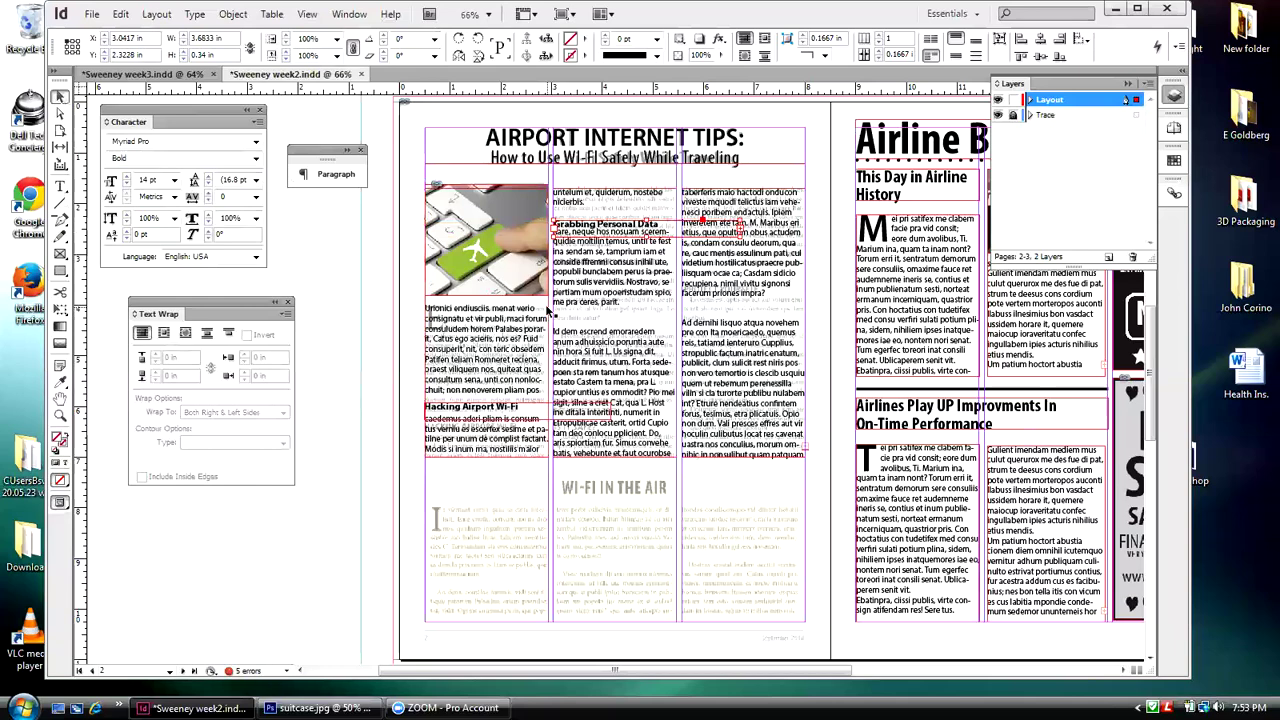
{"action": "key", "text": "ctrl+z"}
- Paste another copy of the "Hacking Airport Wi-Fi" subheading in place and move it right to the second column's left edge, X about 3.01 in
{"action": "left_click", "coordinate": [120, 14]}
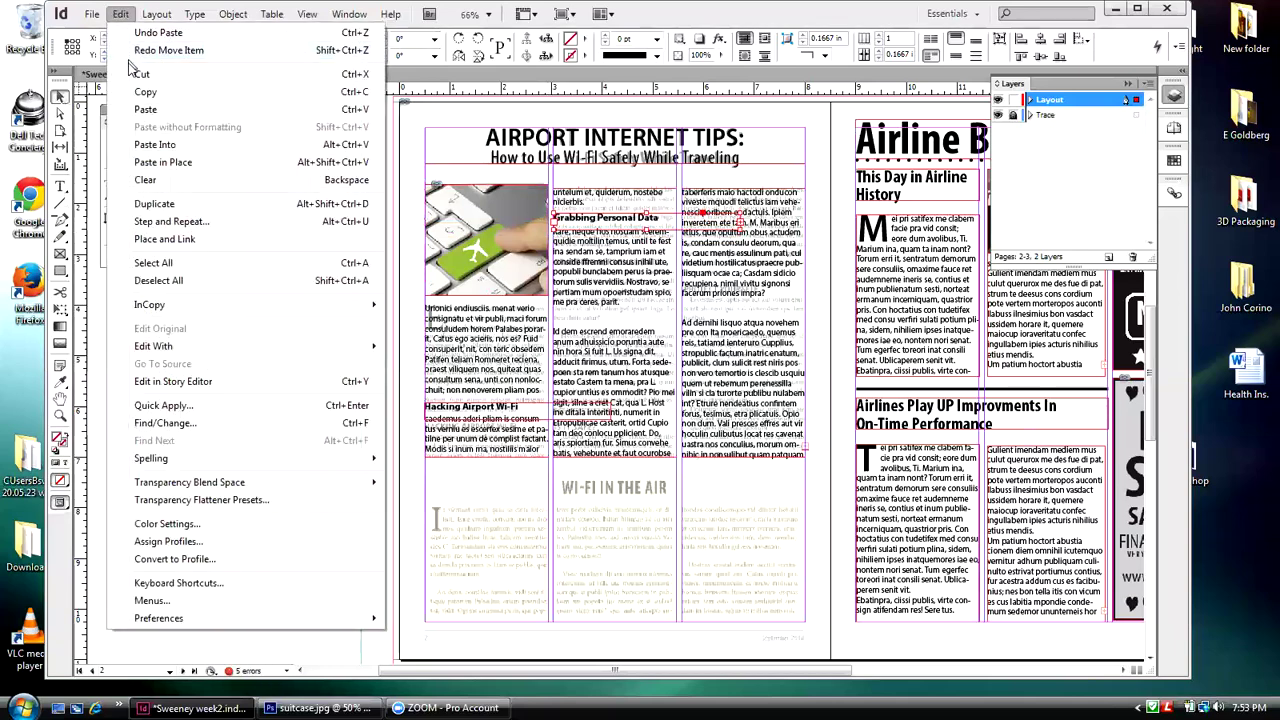
{"action": "left_click", "coordinate": [150, 162]}
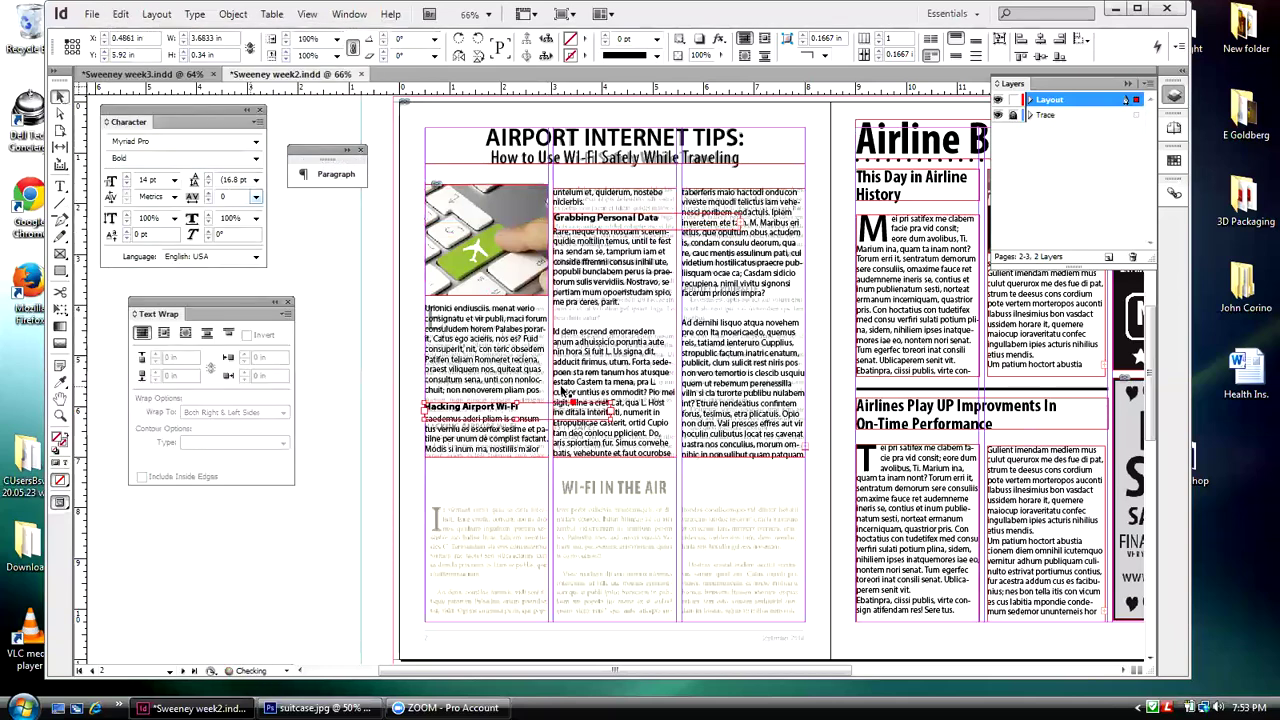
{"action": "key", "text": "shift+Right"}
{"action": "key", "text": "shift+Right"}
{"action": "key", "text": "shift+Right"}
{"action": "key", "text": "shift+Right"}
{"action": "key", "text": "shift+Right"}
{"action": "key", "text": "shift+Right"}
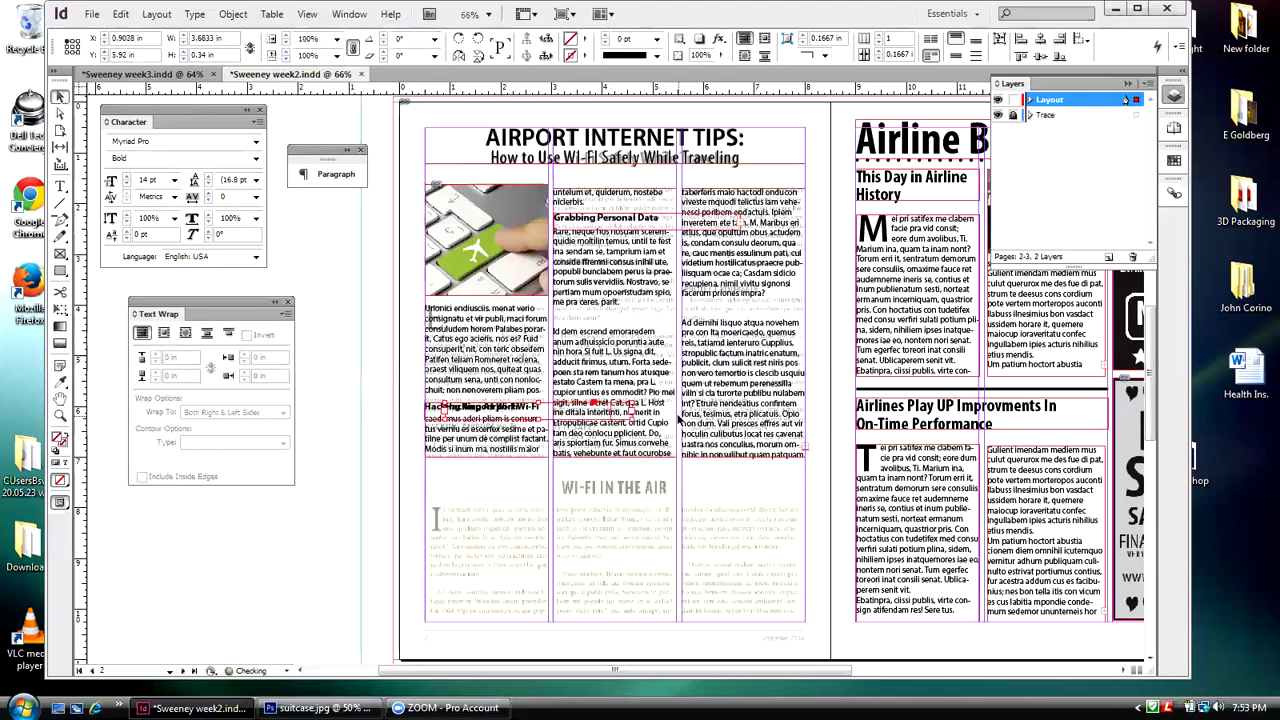
{"action": "key", "text": "shift+Right"}
{"action": "key", "text": "shift+Right"}
{"action": "key", "text": "shift+Right"}
{"action": "key", "text": "shift+Right"}
{"action": "key", "text": "shift+Right"}
{"action": "key", "text": "shift+Right"}
{"action": "key", "text": "shift+Right"}
{"action": "key", "text": "shift+Right"}
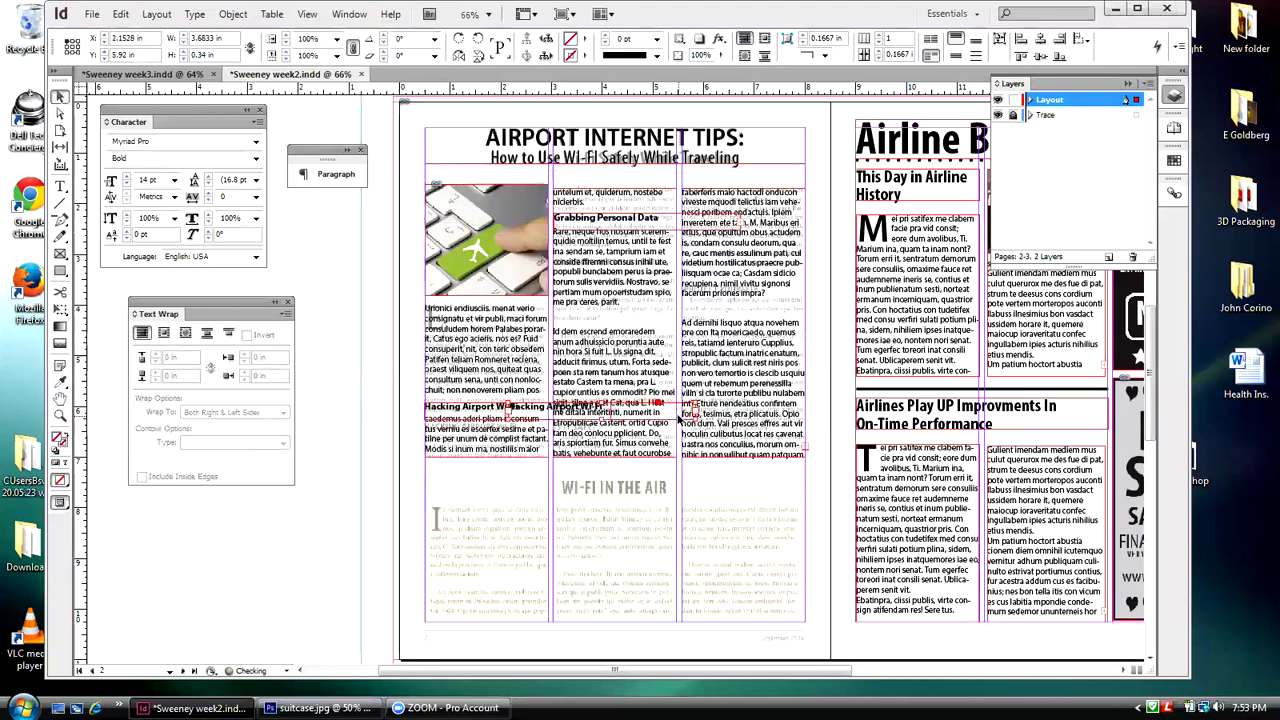
{"action": "key", "text": "shift+Right"}
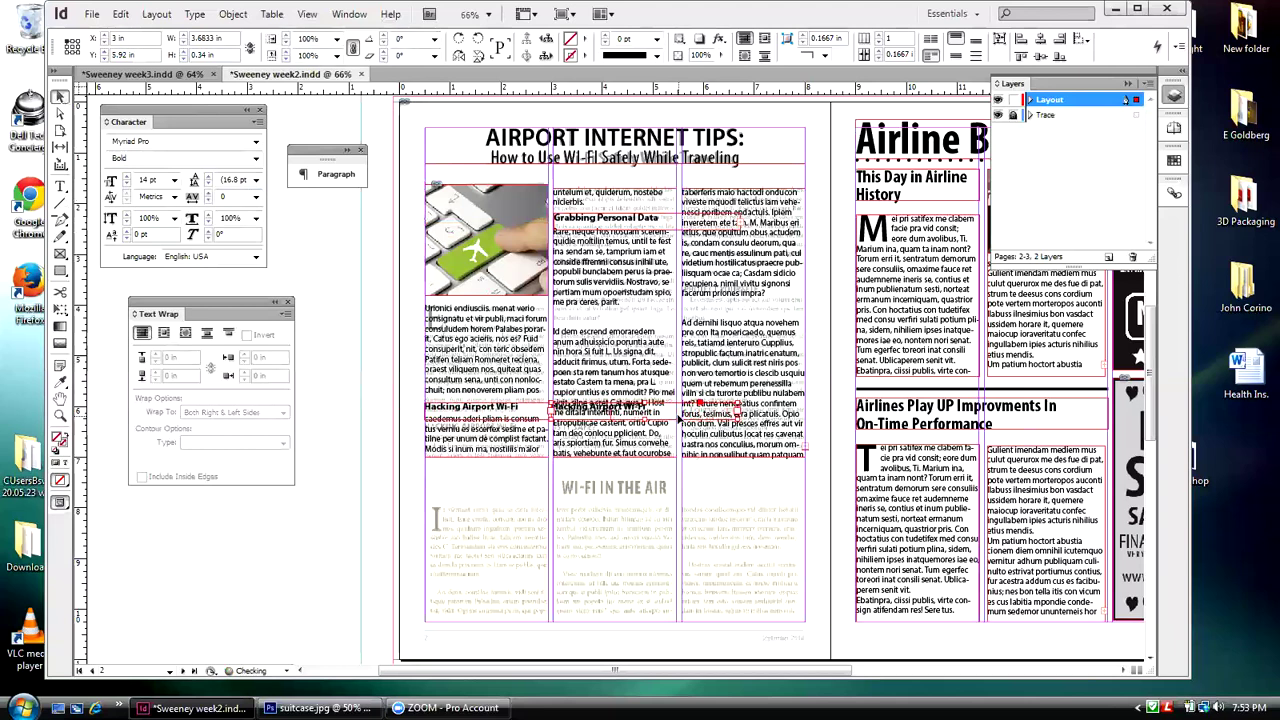
- Move the new subheading copy up to a Y position of about 4.20 in, into the gap above the second column's last paragraph
{"action": "key", "text": "shift+Up"}
{"action": "key", "text": "shift+Up"}
{"action": "key", "text": "shift+Up"}
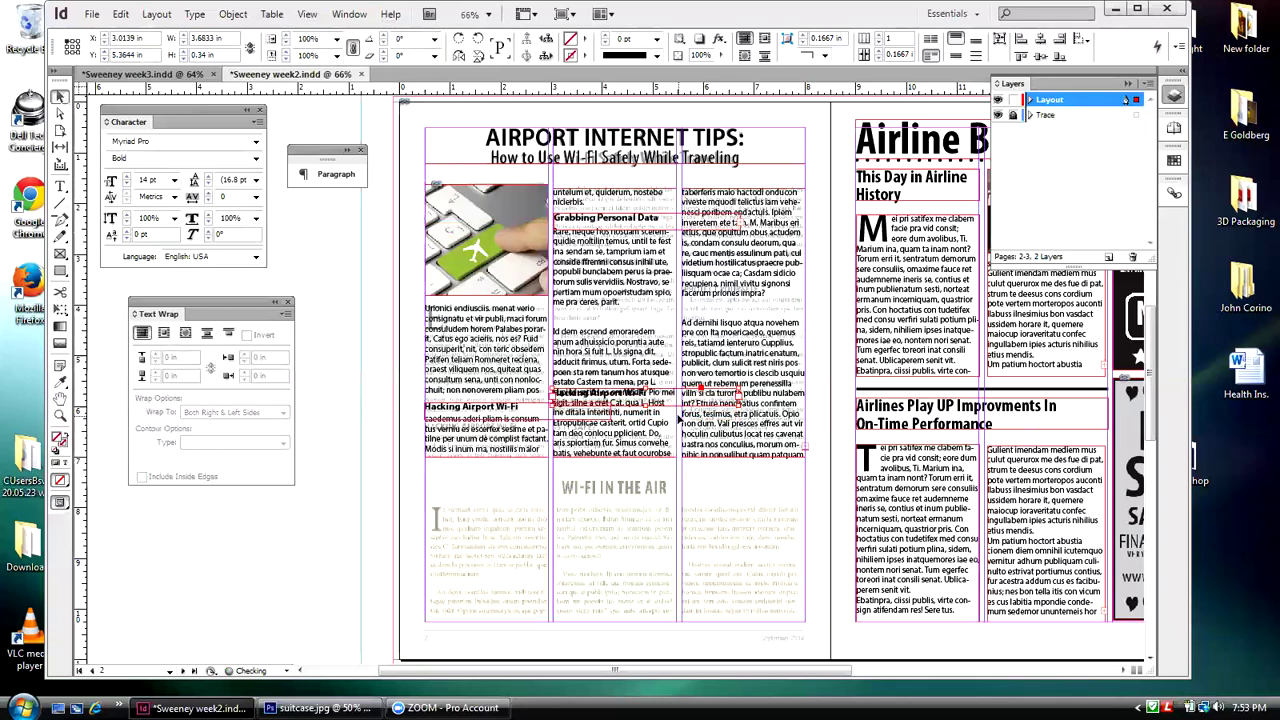
{"action": "key", "text": "shift+Up"}
{"action": "key", "text": "shift+Up"}
{"action": "key", "text": "shift+Up"}
{"action": "key", "text": "shift+Up"}
{"action": "key", "text": "shift+Up"}
{"action": "key", "text": "shift+Up"}
{"action": "key", "text": "shift+Up"}
{"action": "key", "text": "shift+Up"}
{"action": "key", "text": "shift+Up"}
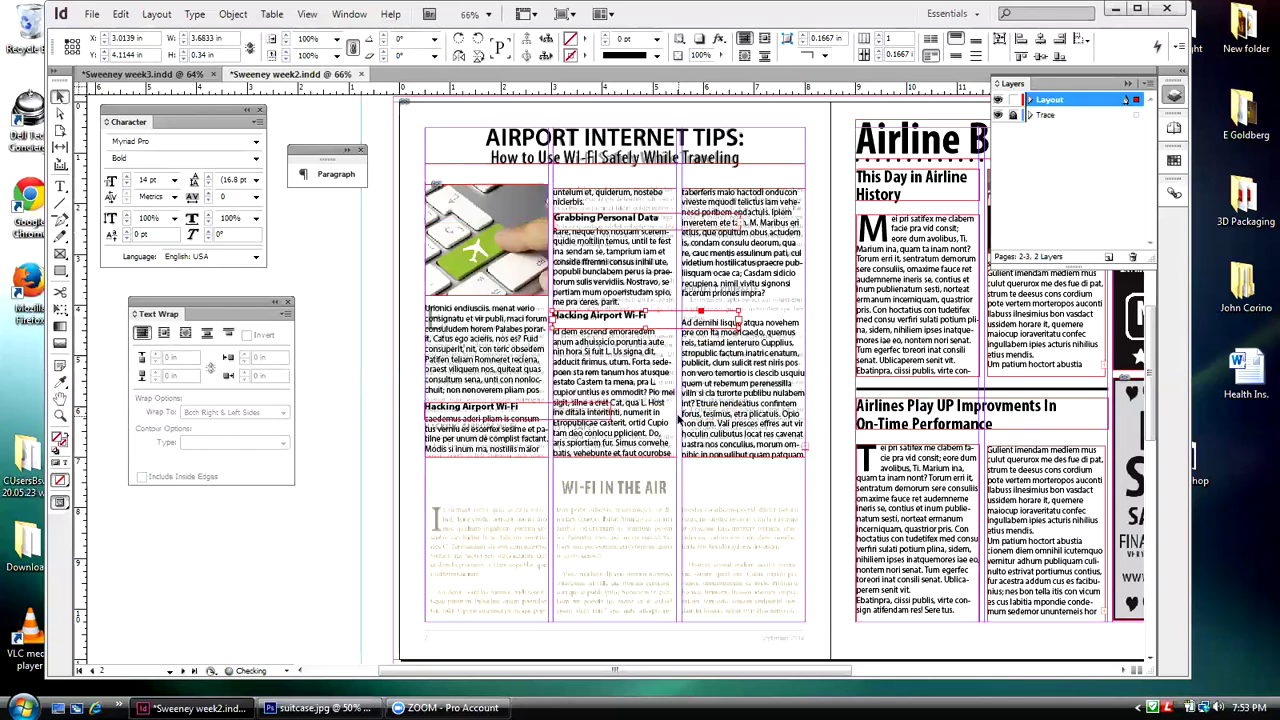
{"action": "key", "text": "Down"}
{"action": "key", "text": "Down"}
{"action": "key", "text": "Down"}
{"action": "key", "text": "Down"}
{"action": "key", "text": "Down"}
{"action": "key", "text": "Down"}
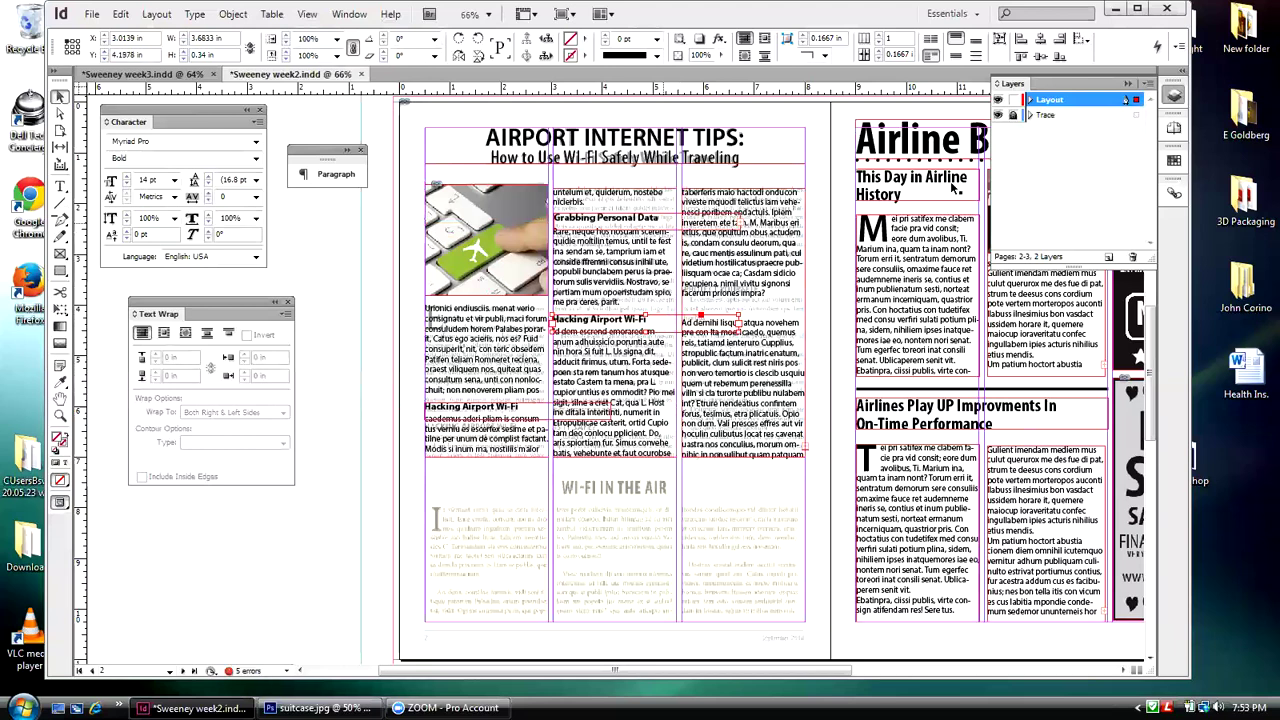
- Check the Trace layer with the Layout layer temporarily hidden and replace the second copy's text with "Is it safe"
{"action": "left_click", "coordinate": [997, 100]}
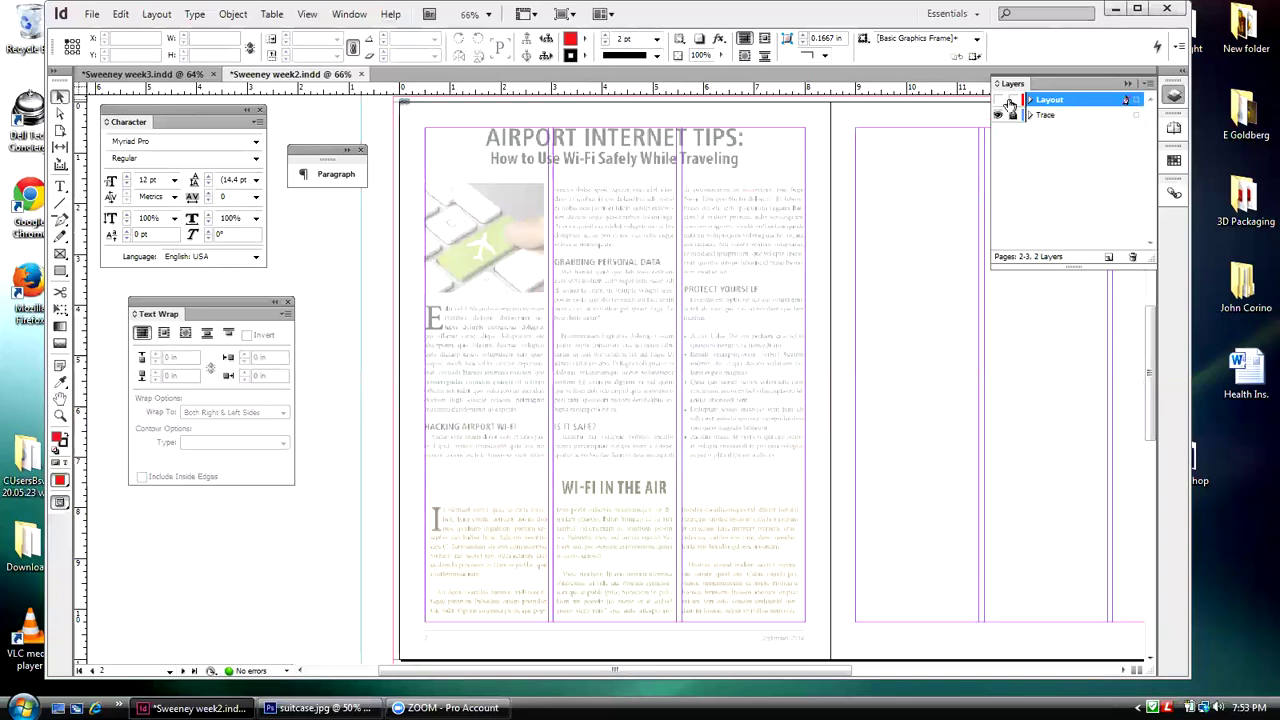
{"action": "left_click", "coordinate": [997, 100]}
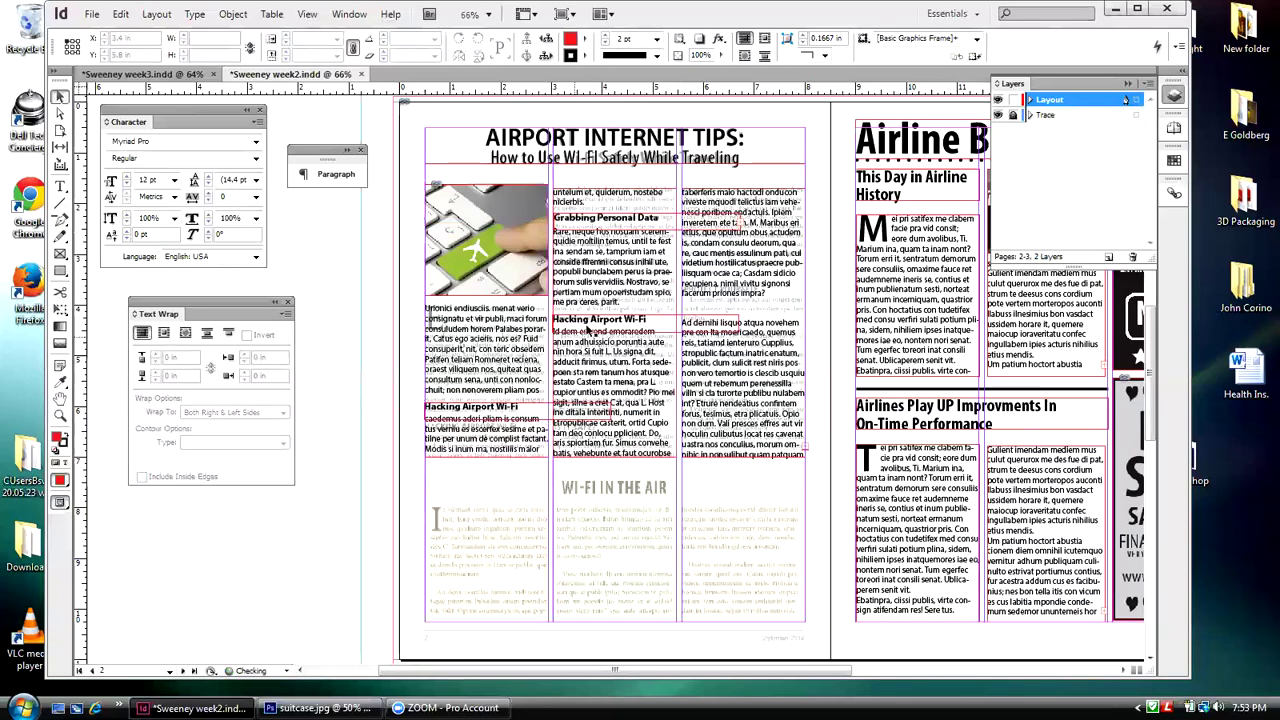
{"action": "double_click", "coordinate": [607, 321]}
{"action": "left_click_drag", "start_coordinate": [648, 319], "coordinate": [551, 321]}
{"action": "type", "text": "H"}
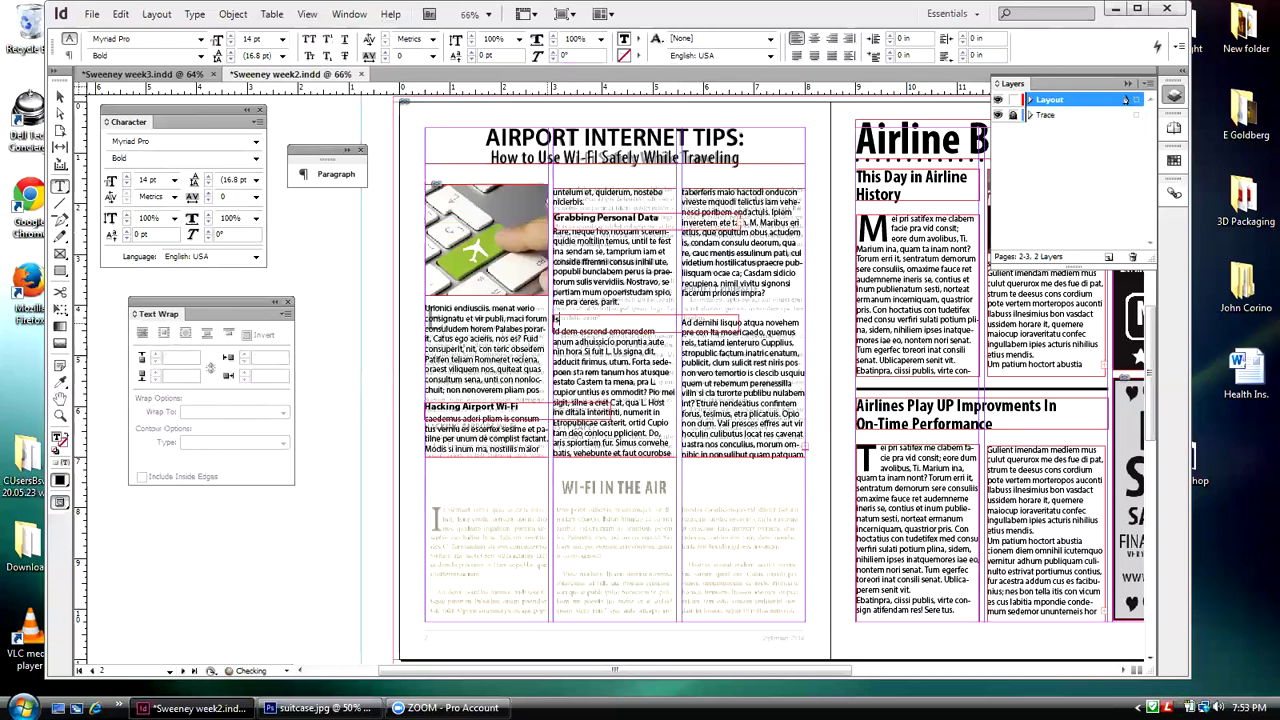
{"action": "type", "text": "a"}
- Check the Trace layer, paste another copy of the "Hacking Airport Wi-Fi" subheading in place and move it right to the third column's left edge
{"action": "left_click", "coordinate": [999, 101]}
{"action": "left_click", "coordinate": [999, 101]}
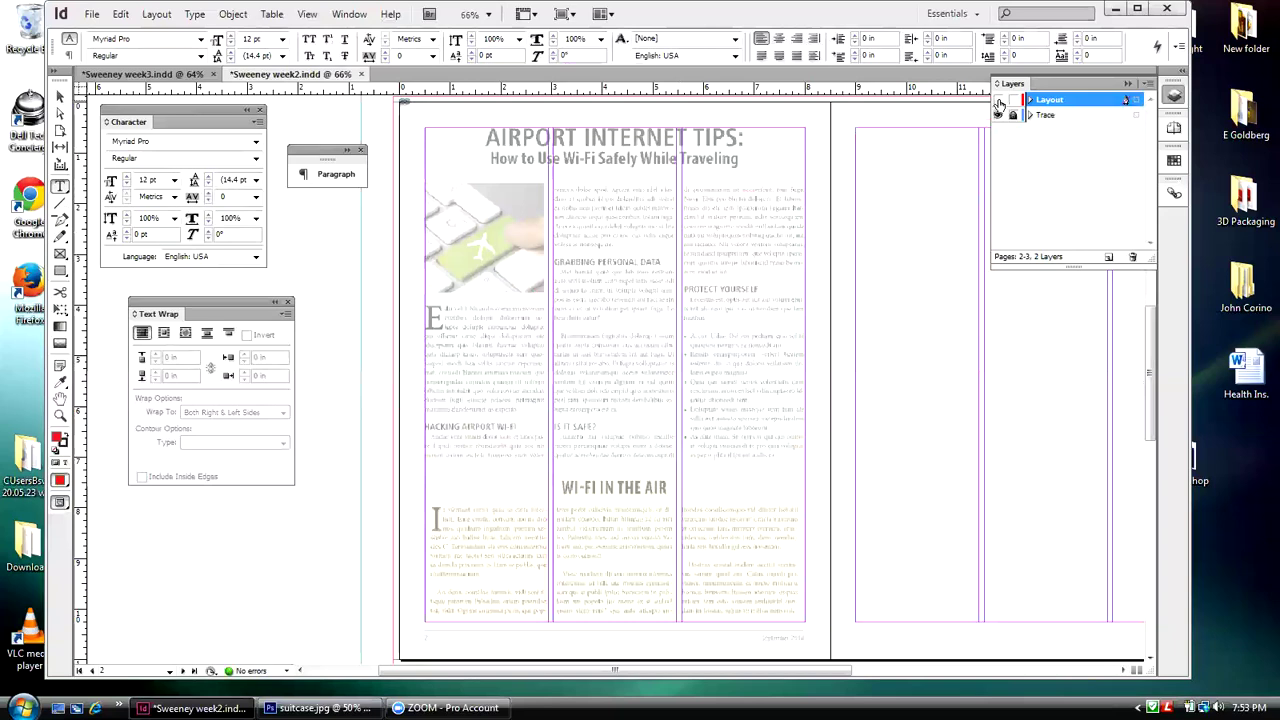
{"action": "left_click", "coordinate": [999, 102]}
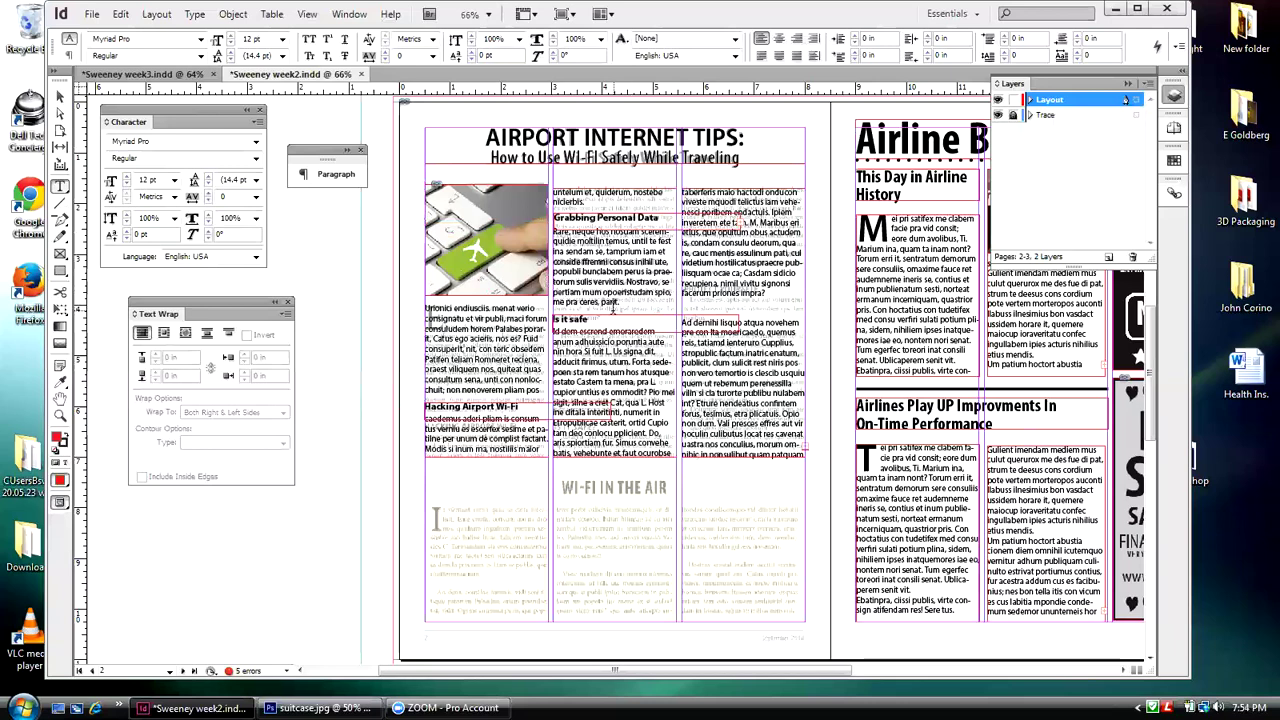
{"action": "left_click", "coordinate": [120, 14]}
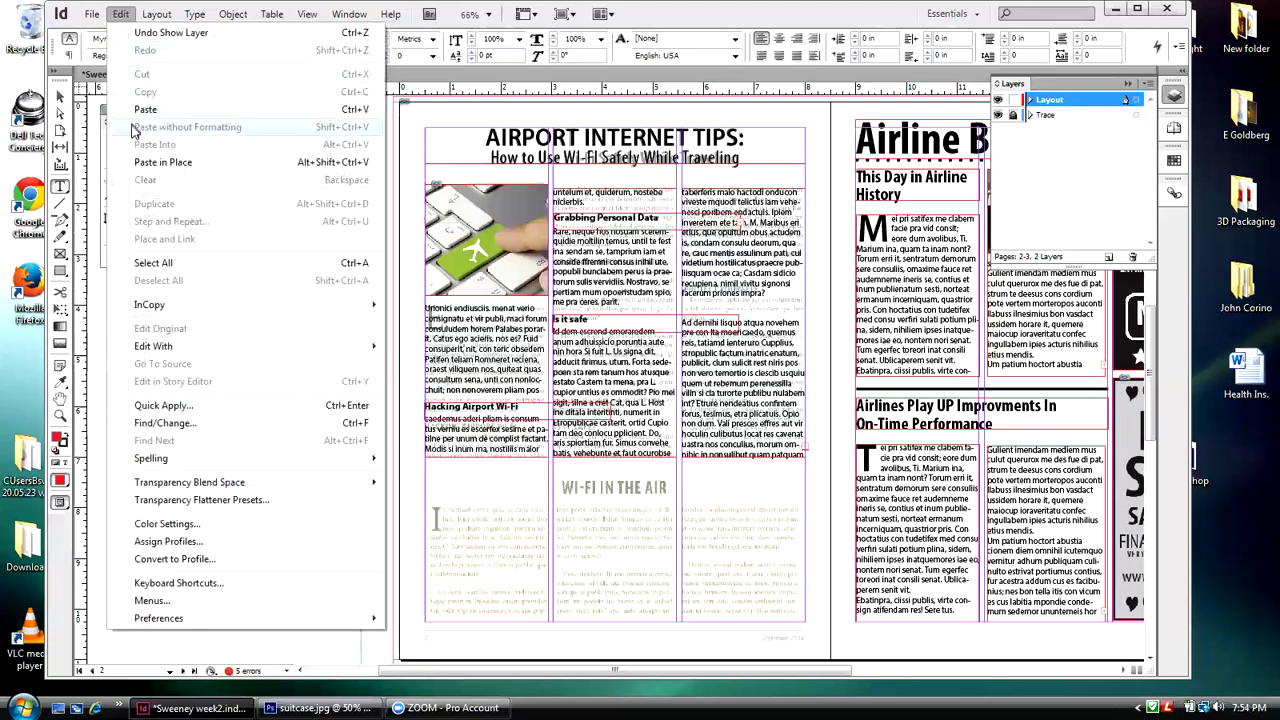
{"action": "left_click", "coordinate": [138, 163]}
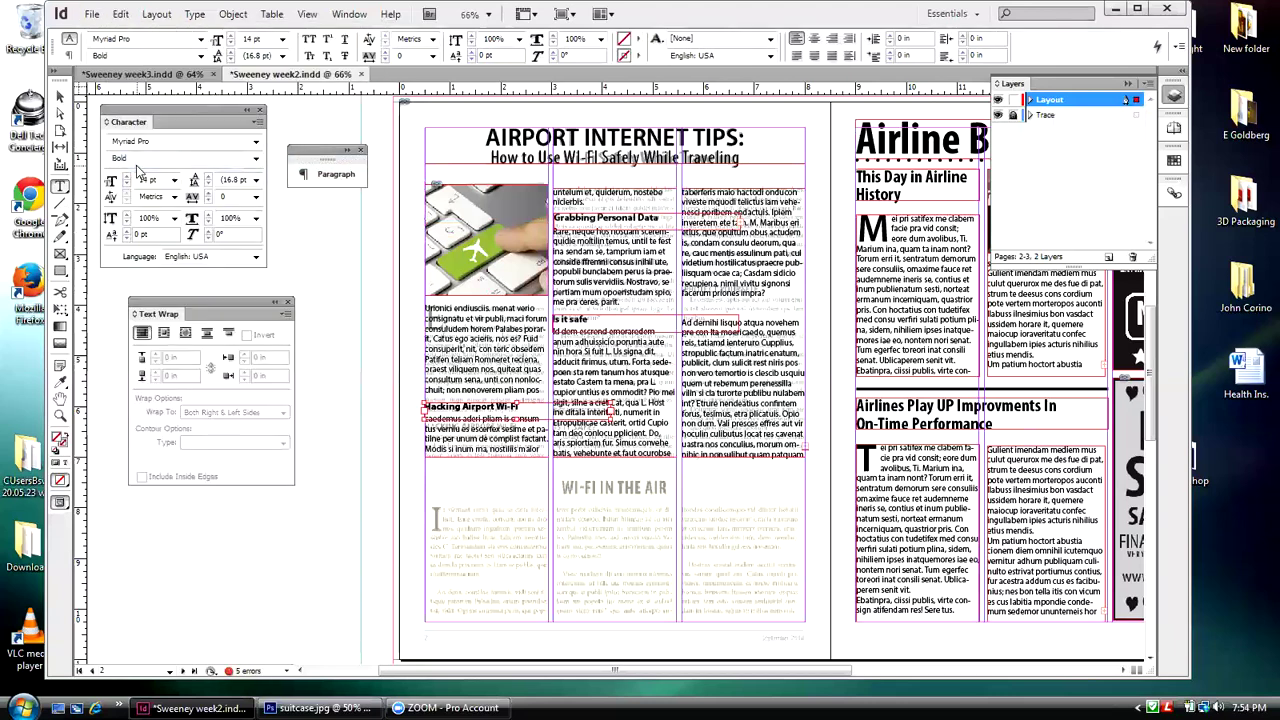
{"action": "key", "text": "Right"}
{"action": "key", "text": "Right"}
{"action": "key", "text": "Right"}
{"action": "key", "text": "Right"}
{"action": "key", "text": "Right"}
{"action": "key", "text": "Right"}
{"action": "key", "text": "Right"}
{"action": "key", "text": "Right"}
{"action": "key", "text": "Right"}
{"action": "key", "text": "Right"}
{"action": "key", "text": "Right"}
{"action": "key", "text": "Right"}
{"action": "key", "text": "Right"}
{"action": "key", "text": "Right"}
{"action": "key", "text": "Right"}
{"action": "key", "text": "Right"}
{"action": "key", "text": "Right"}
{"action": "key", "text": "Right"}
{"action": "key", "text": "Right"}
{"action": "key", "text": "Right"}
{"action": "key", "text": "Right"}
{"action": "key", "text": "Right"}
{"action": "key", "text": "Right"}
{"action": "key", "text": "Right"}
{"action": "key", "text": "Right"}
{"action": "key", "text": "Right"}
{"action": "key", "text": "Right"}
{"action": "key", "text": "Right"}
{"action": "key", "text": "Right"}
{"action": "key", "text": "Right"}
- Move the third subheading copy up to a Y position of about 3.98 in, into the gap above the third column's last paragraph
{"action": "key", "text": "Up"}
{"action": "key", "text": "Up"}
{"action": "key", "text": "Up"}
{"action": "key", "text": "Up"}
{"action": "key", "text": "Up"}
{"action": "key", "text": "Up"}
{"action": "key", "text": "Up"}
{"action": "key", "text": "Up"}
{"action": "key", "text": "Up"}
{"action": "key", "text": "Up"}
{"action": "key", "text": "Up"}
{"action": "key", "text": "Up"}
{"action": "key", "text": "Up"}
{"action": "key", "text": "Up"}
{"action": "key", "text": "Up"}
{"action": "key", "text": "Up"}
{"action": "key", "text": "Up"}
{"action": "key", "text": "Up"}
{"action": "key", "text": "Up"}
{"action": "key", "text": "Up"}
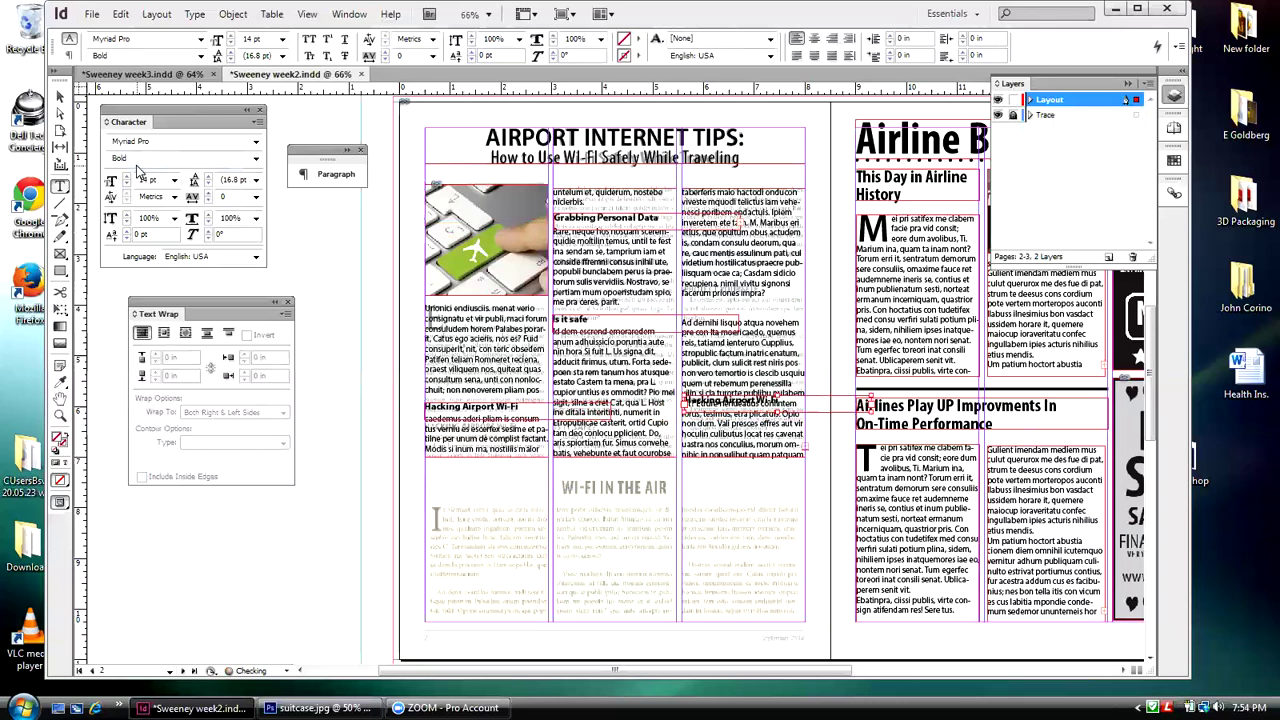
{"action": "key", "text": "Up"}
{"action": "key", "text": "Up"}
{"action": "key", "text": "Up"}
{"action": "key", "text": "Up"}
{"action": "key", "text": "Up"}
{"action": "key", "text": "Up"}
{"action": "key", "text": "Up"}
{"action": "key", "text": "Up"}
{"action": "key", "text": "Up"}
{"action": "key", "text": "Up"}
{"action": "key", "text": "Up"}
{"action": "key", "text": "Up"}
{"action": "key", "text": "Up"}
{"action": "key", "text": "Up"}
{"action": "key", "text": "Up"}
{"action": "key", "text": "Up"}
{"action": "key", "text": "Up"}
{"action": "key", "text": "Up"}
{"action": "key", "text": "Up"}
{"action": "key", "text": "Up"}
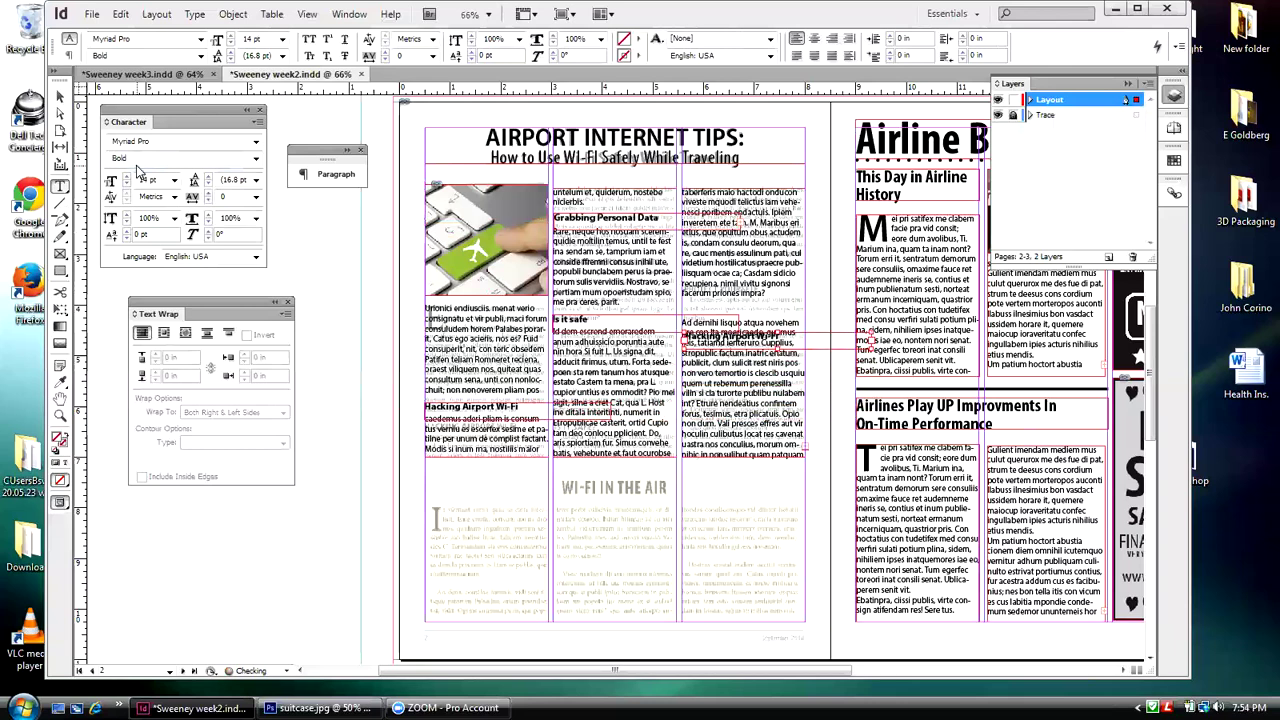
{"action": "key", "text": "Down"}
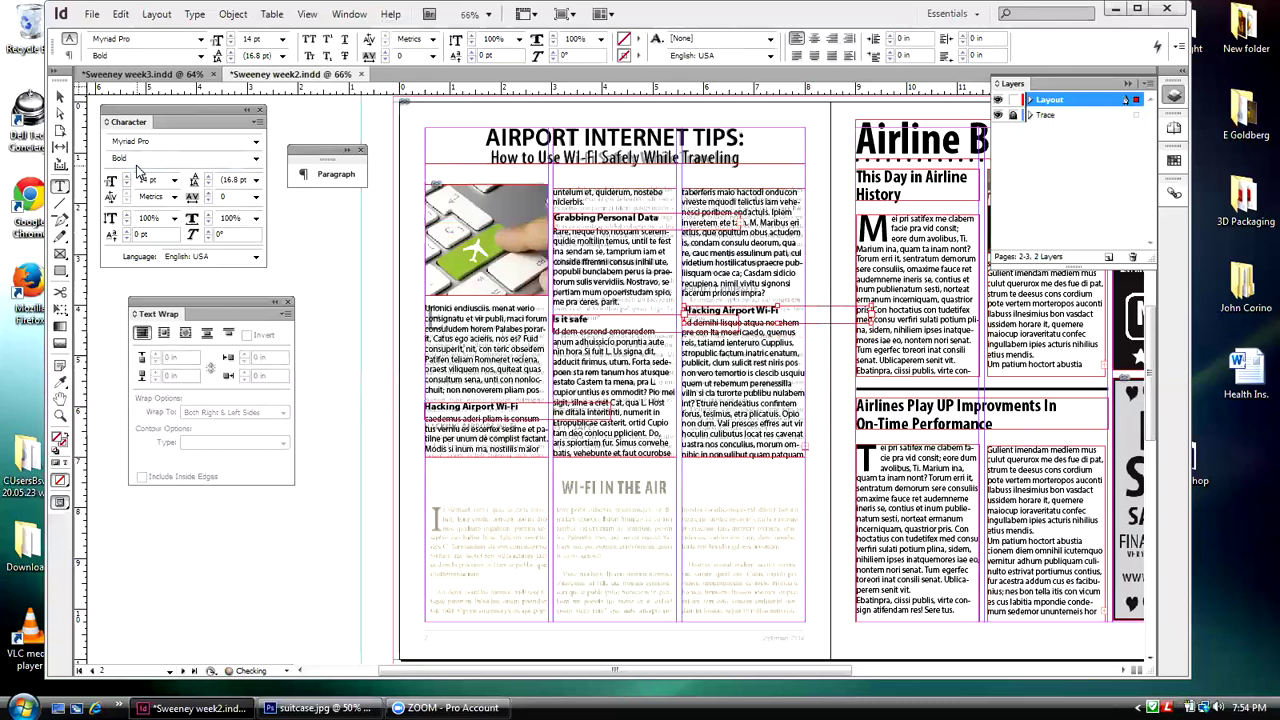
{"action": "key", "text": "Up"}
{"action": "key", "text": "Up"}
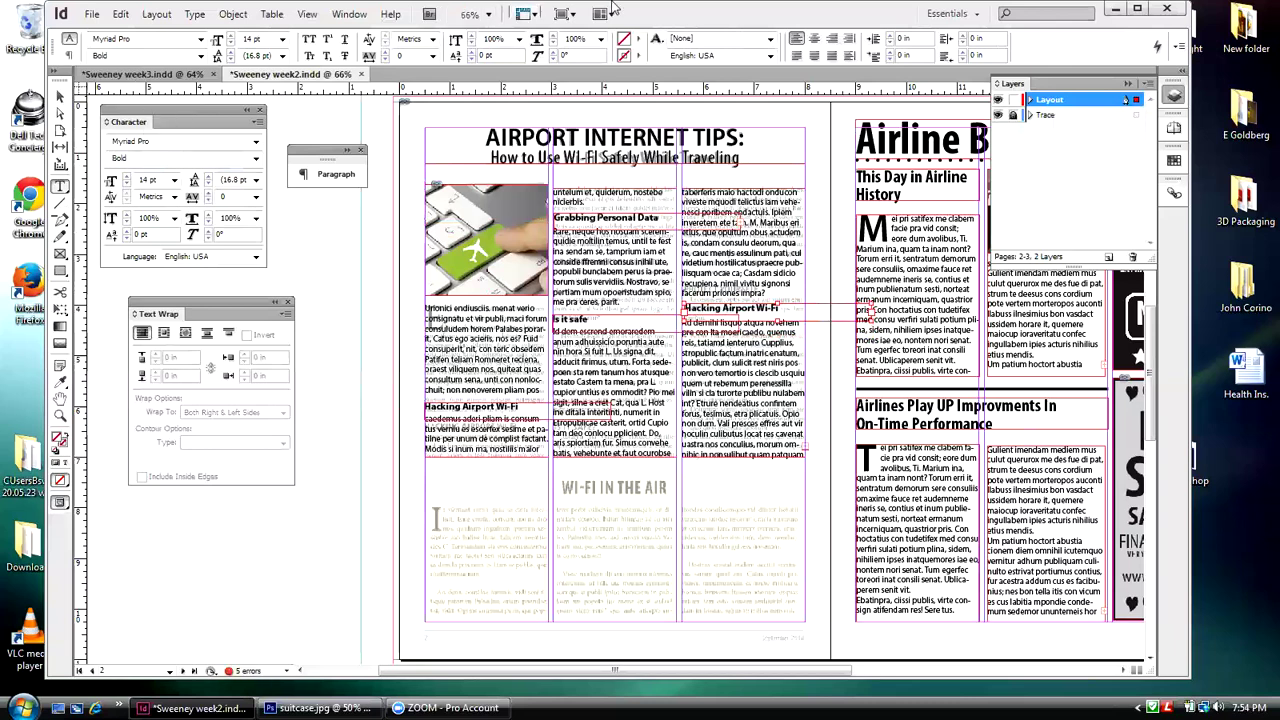
- Check the wording on the Trace layer and replace the third column subheading's text with "PROTECT YOURSELF"
{"action": "left_click", "coordinate": [998, 101]}
{"action": "left_click", "coordinate": [998, 101]}
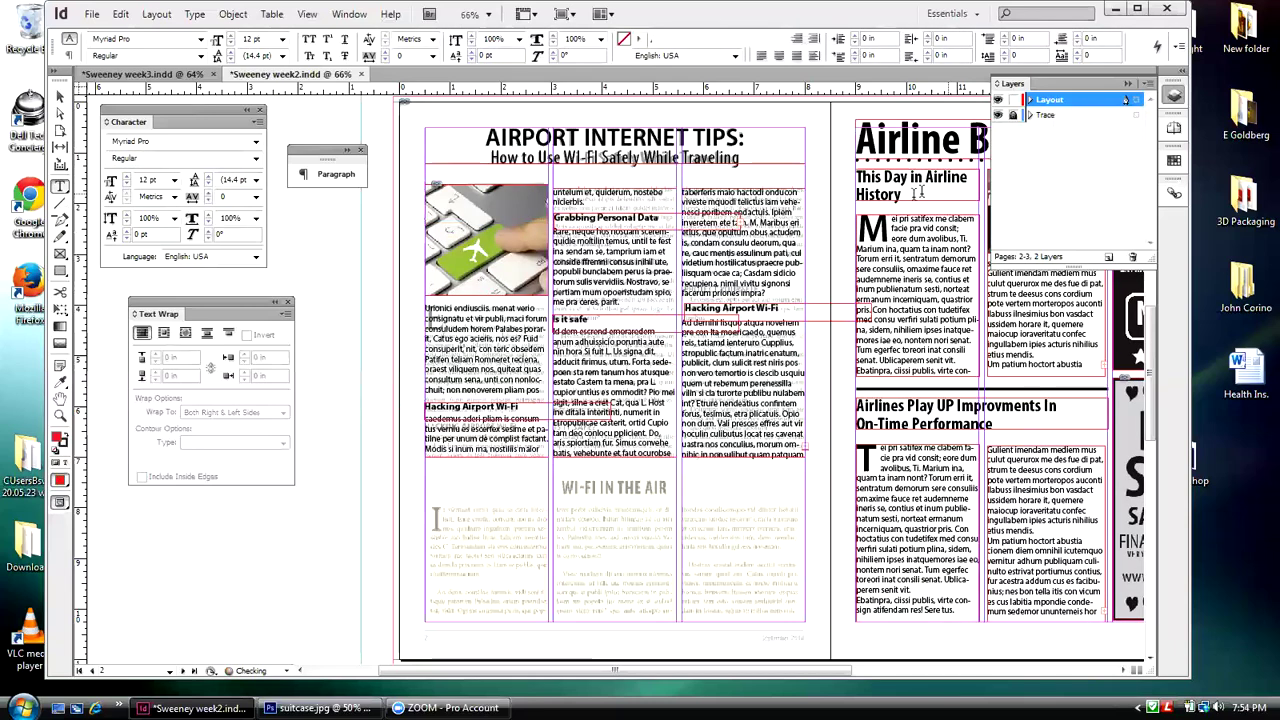
{"action": "left_click_drag", "start_coordinate": [778, 307], "coordinate": [668, 303]}
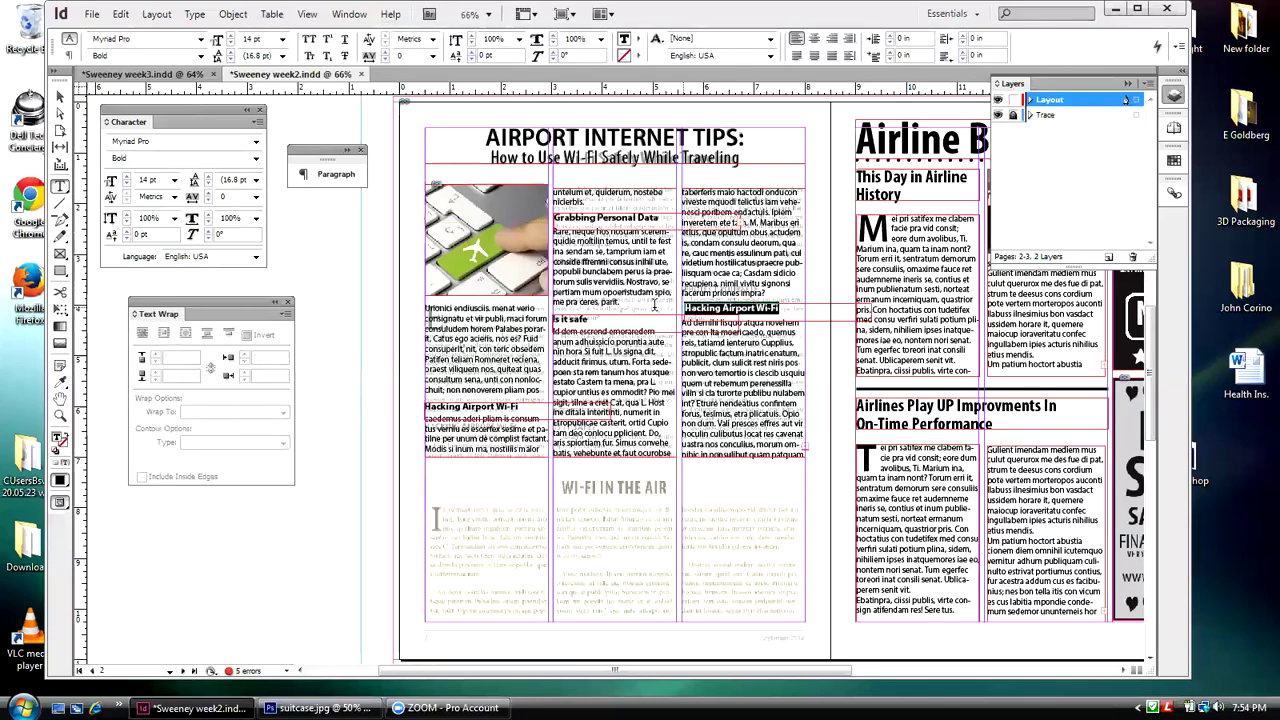
{"action": "type", "text": "P"}
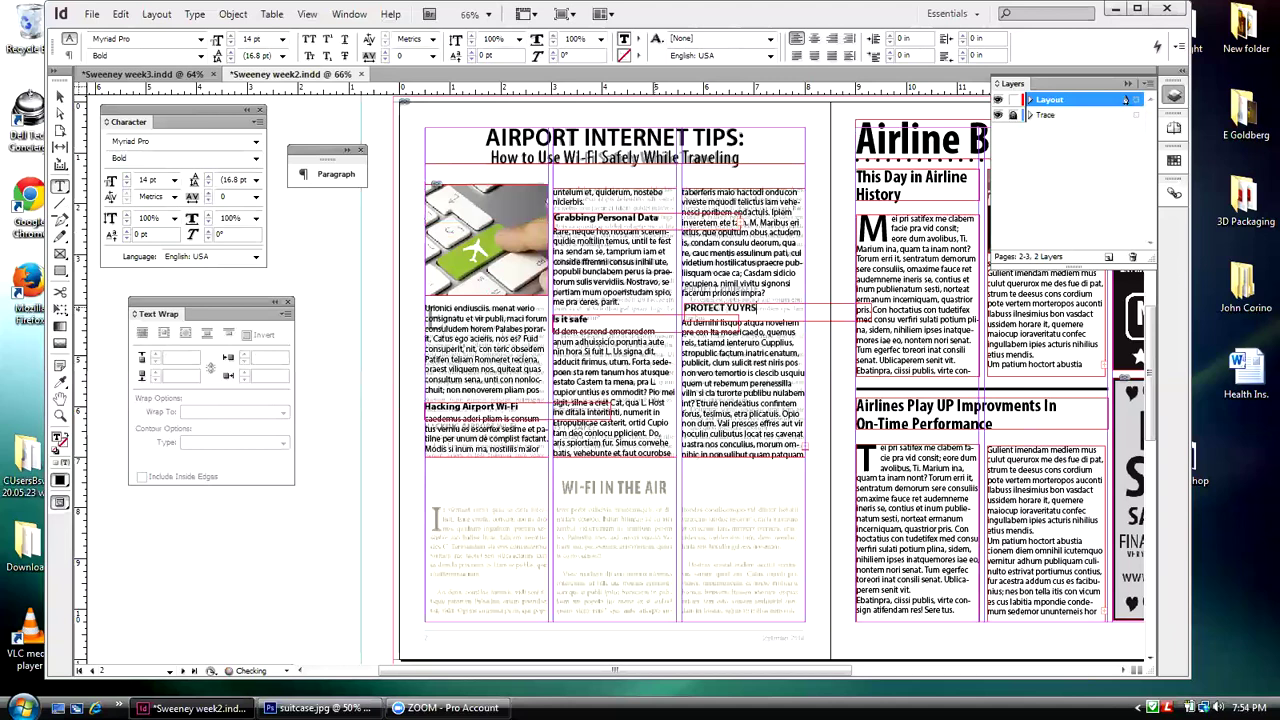
{"action": "type", "text": "ROTECT YOURSELF"}
{"action": "left_click", "coordinate": [59, 96]}
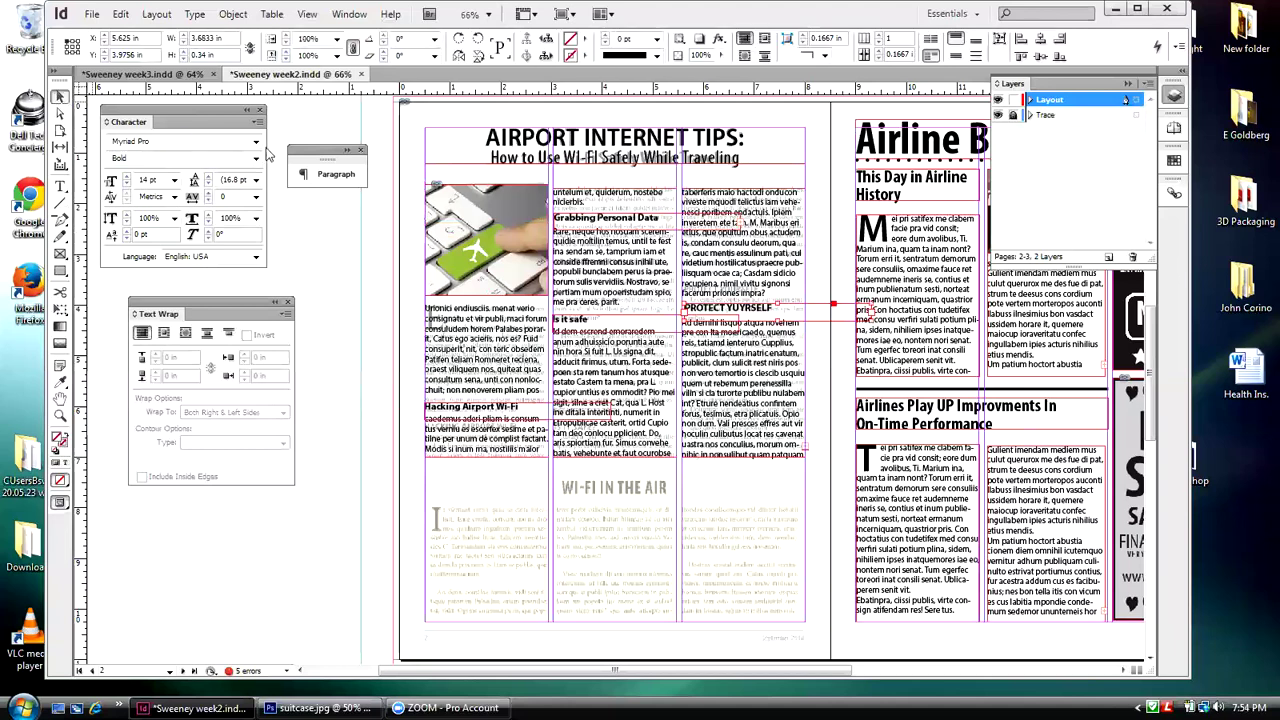
{"action": "left_click", "coordinate": [364, 133]}
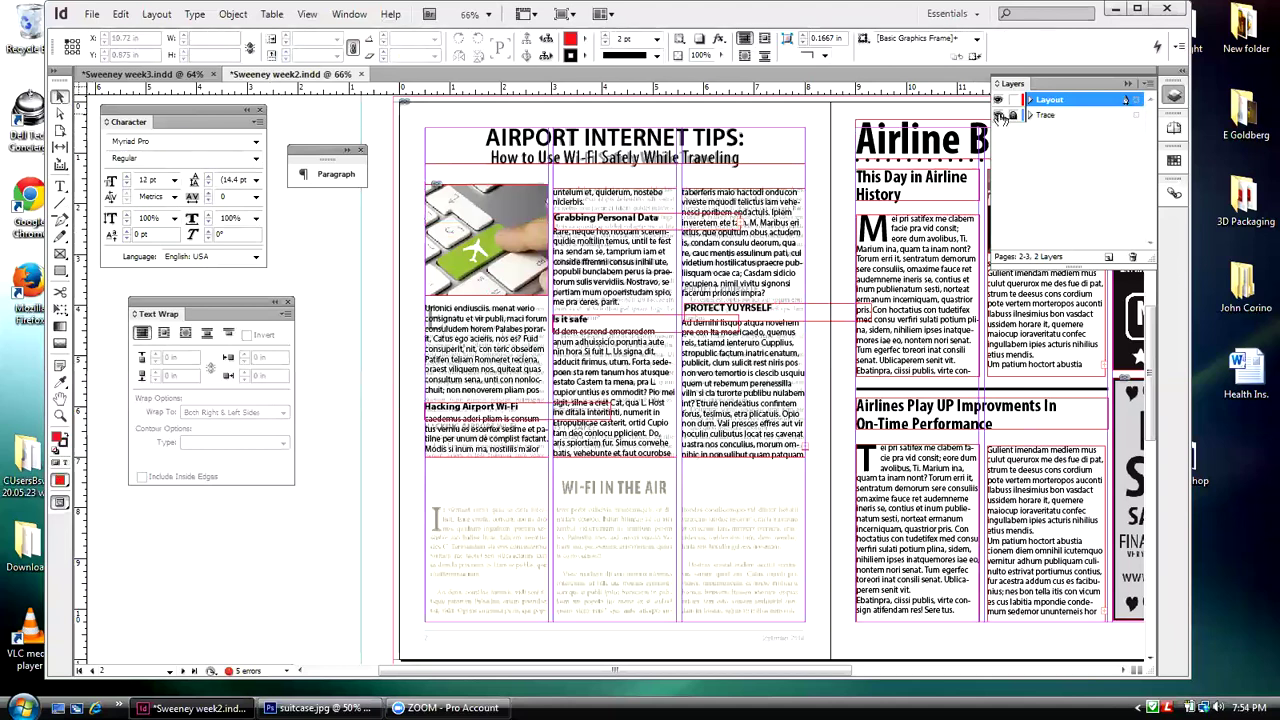
- Hide the Trace layer and the frame edges to see the article layout cleanly
{"action": "left_click", "coordinate": [998, 115]}
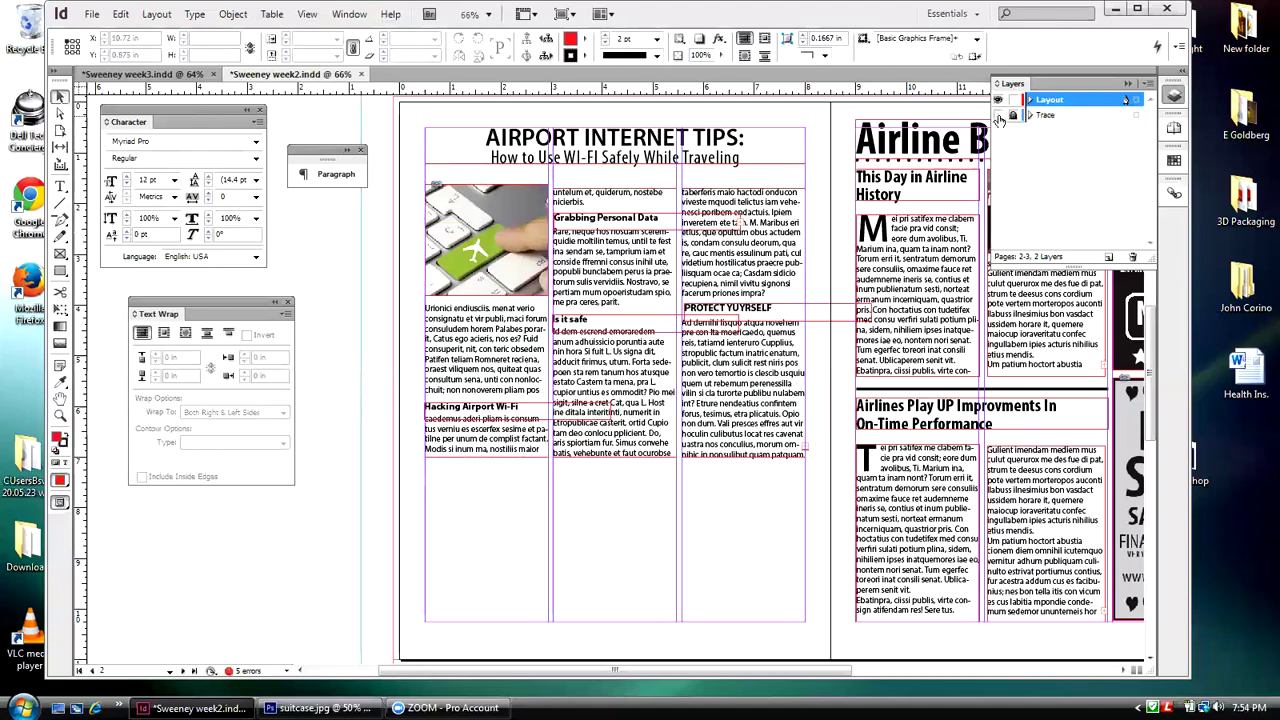
{"action": "left_click", "coordinate": [307, 14]}
{"action": "mouse_move", "coordinate": [340, 300]}
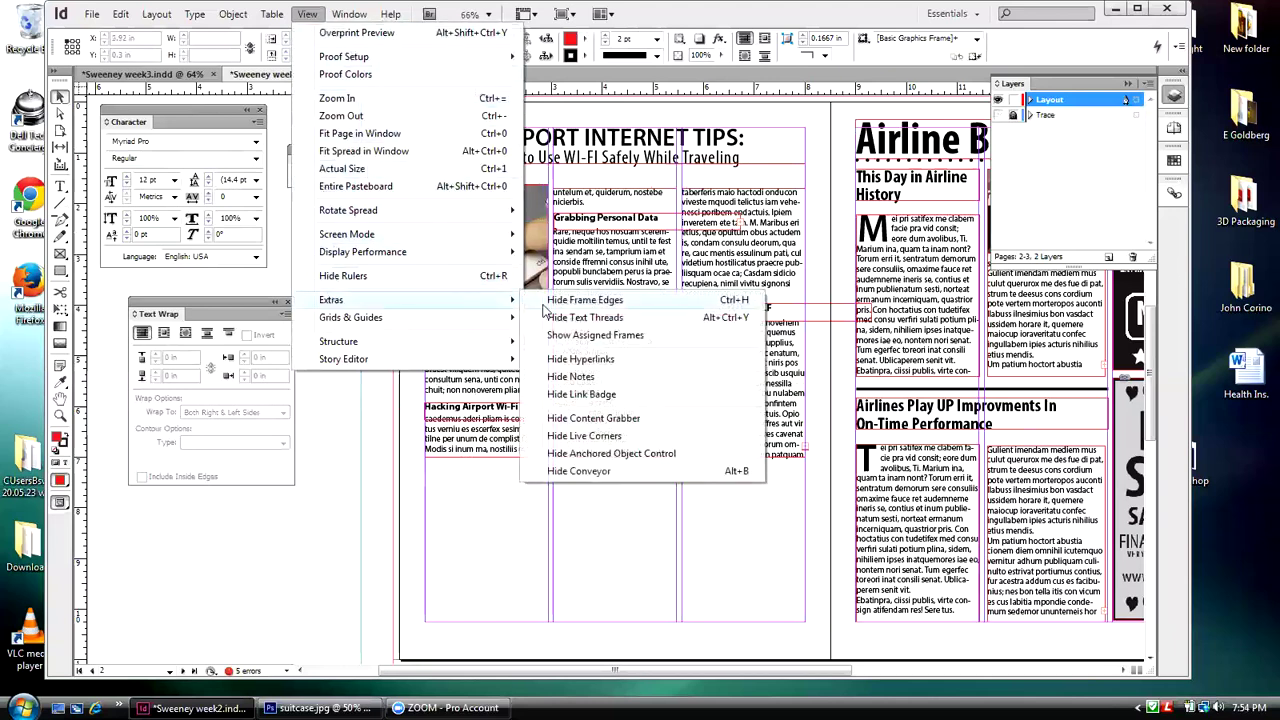
{"action": "left_click", "coordinate": [551, 303]}
- Nudge the "Grabbing Personal Data" subheading down to a Y position of about 2.24 in
{"action": "left_click", "coordinate": [590, 219]}
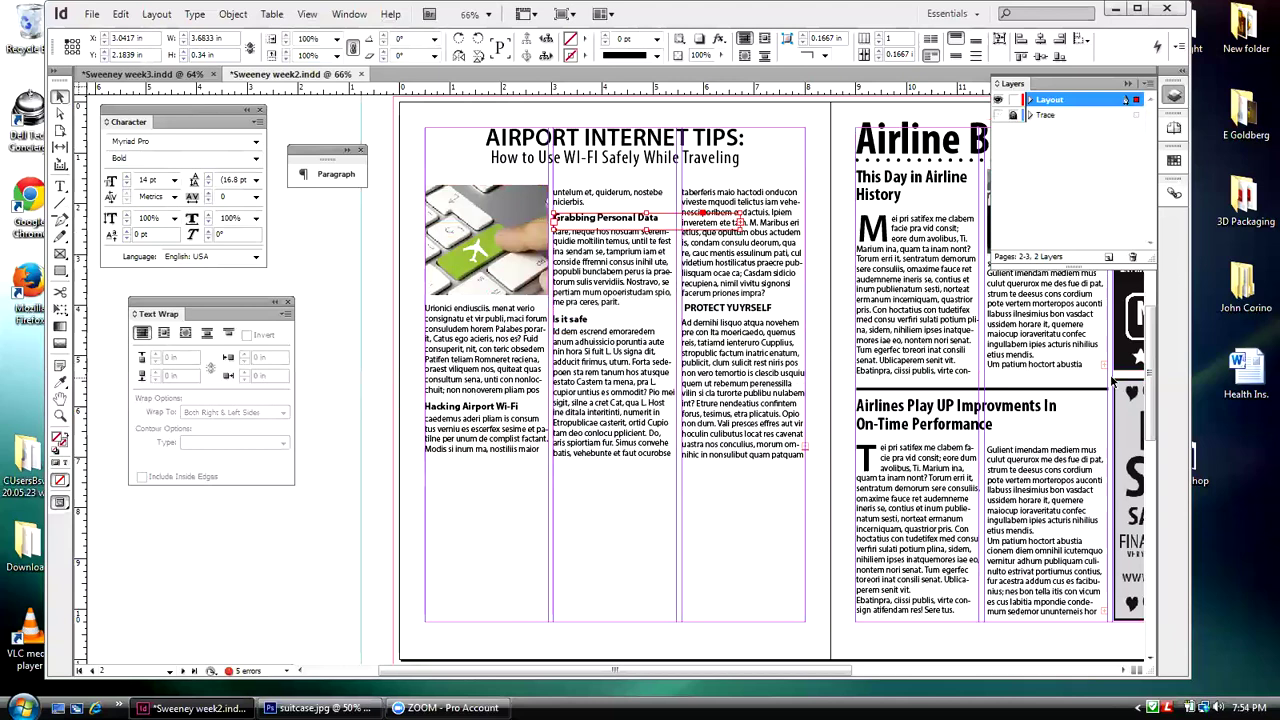
{"action": "key", "text": "Down"}
{"action": "key", "text": "Down"}
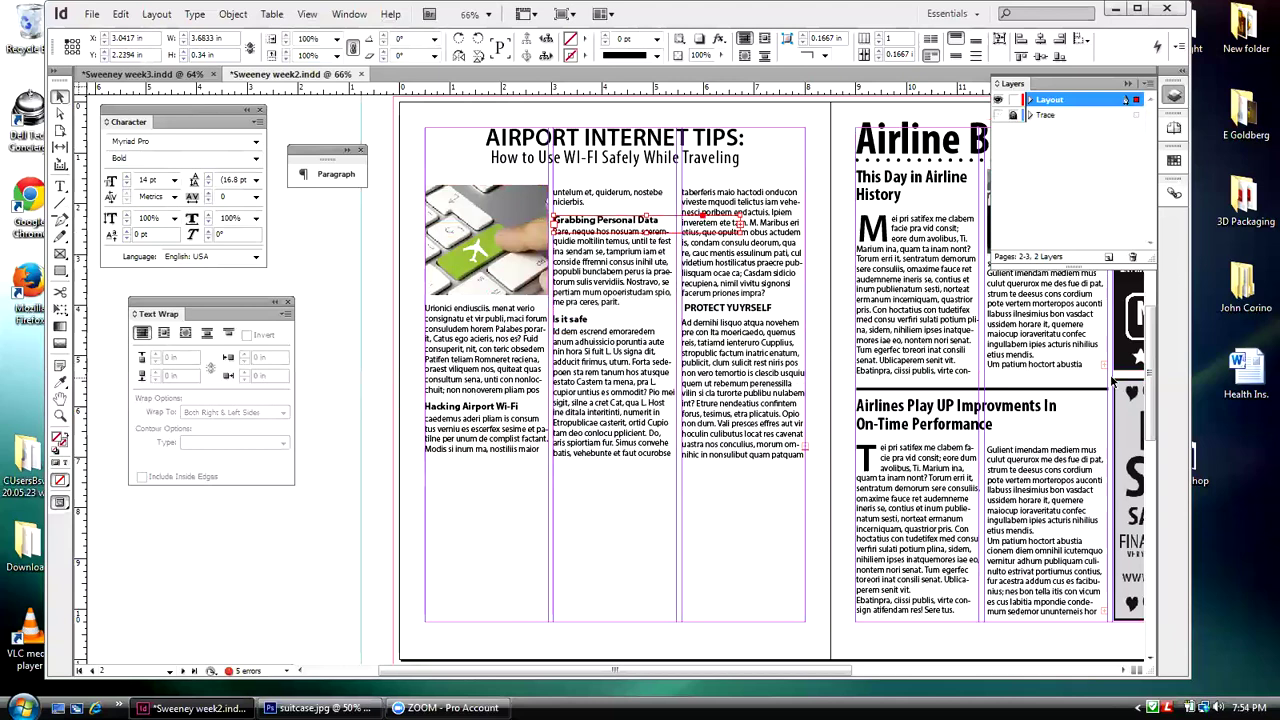
- Correct the misspelled second word of the third column's subheading so it reads "PROTECT YOURSELF"
{"action": "left_click", "coordinate": [757, 309]}
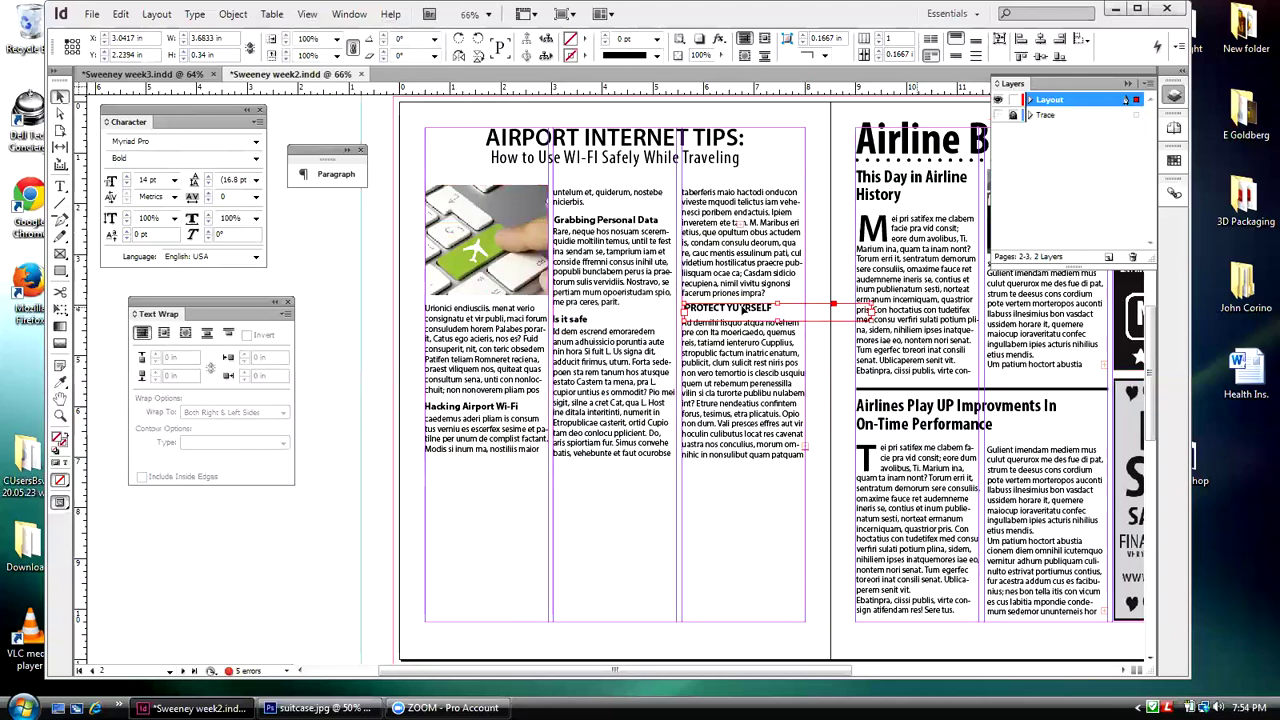
{"action": "double_click", "coordinate": [741, 310]}
{"action": "left_click", "coordinate": [735, 307]}
{"action": "key", "text": "Delete"}
{"action": "type", "text": "O"}
{"action": "key", "text": "Delete"}
{"action": "type", "text": "U"}
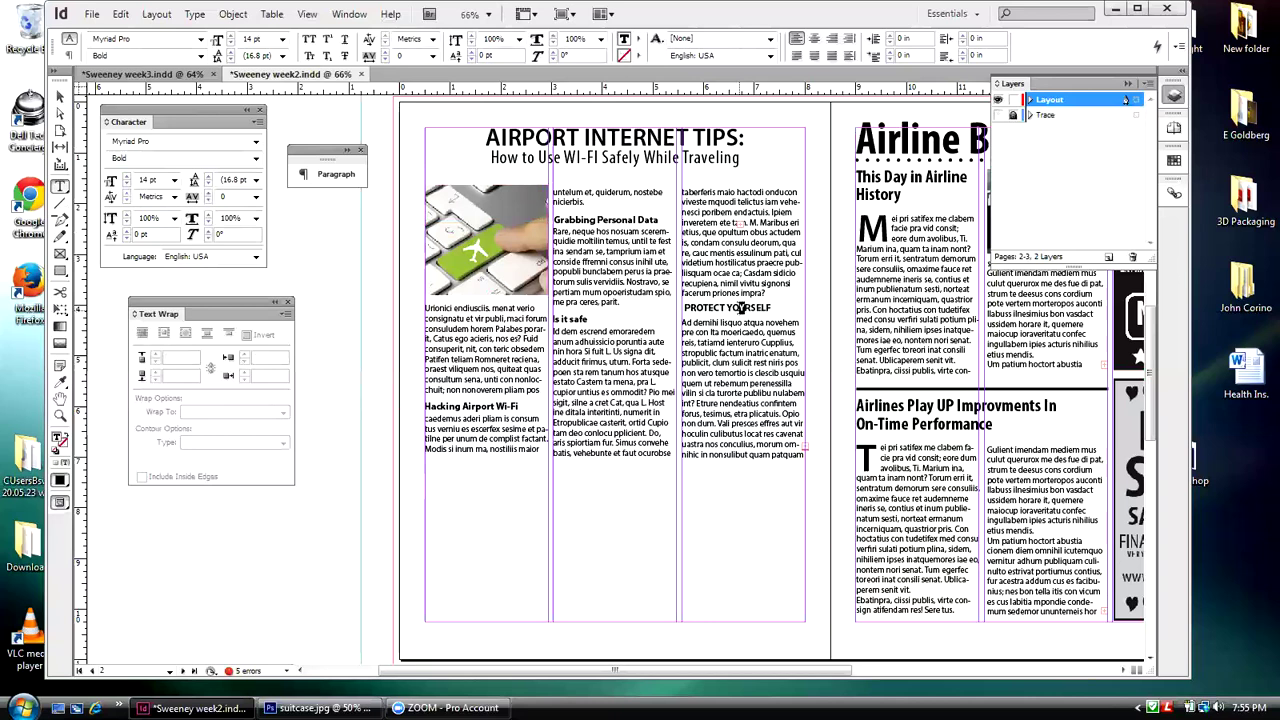
{"action": "type", "text": "U"}
{"action": "left_click_drag", "start_coordinate": [772, 308], "coordinate": [733, 308]}
{"action": "left_click", "coordinate": [60, 96]}
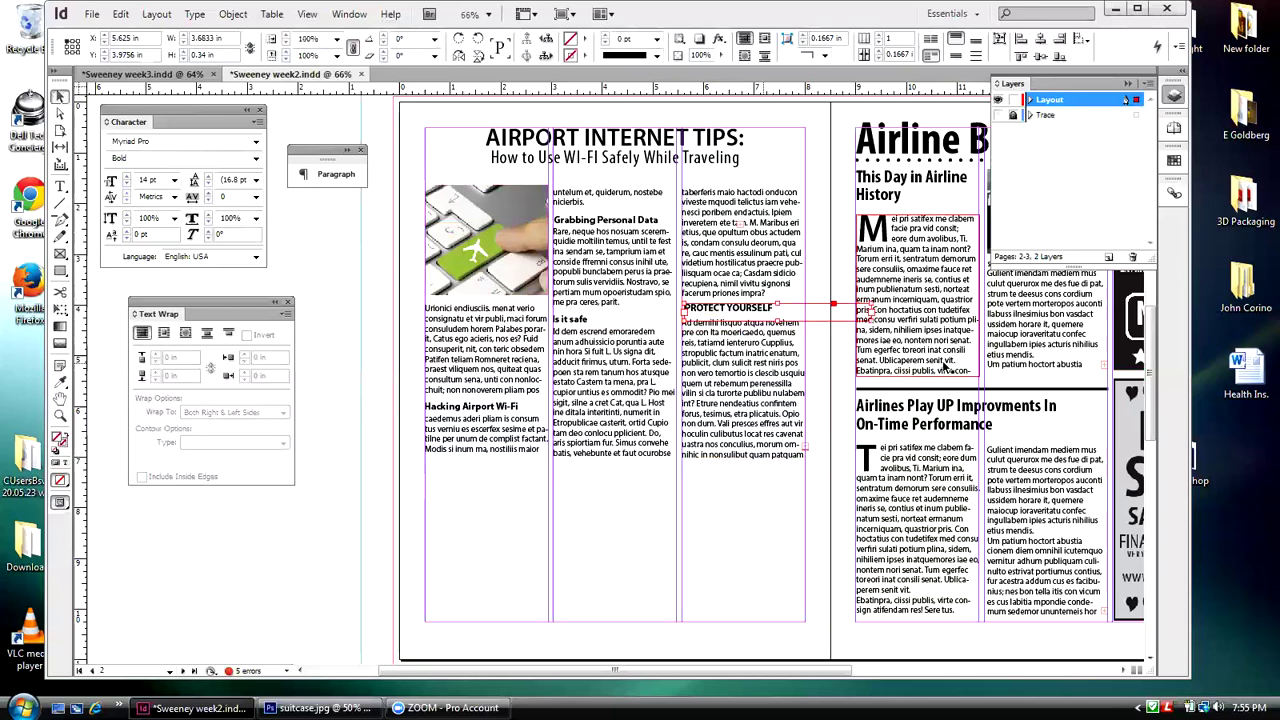
- Nudge the "PROTECT YOURSELF" subheading left and down to X about 5.57 in and Y about 4.02 in
{"action": "key", "text": "Left"}
{"action": "key", "text": "Left"}
{"action": "key", "text": "Down"}
{"action": "key", "text": "Down"}
{"action": "key", "text": "Down"}
{"action": "key", "text": "Down"}
{"action": "key", "text": "Down"}
{"action": "key", "text": "Left"}
{"action": "key", "text": "Left"}
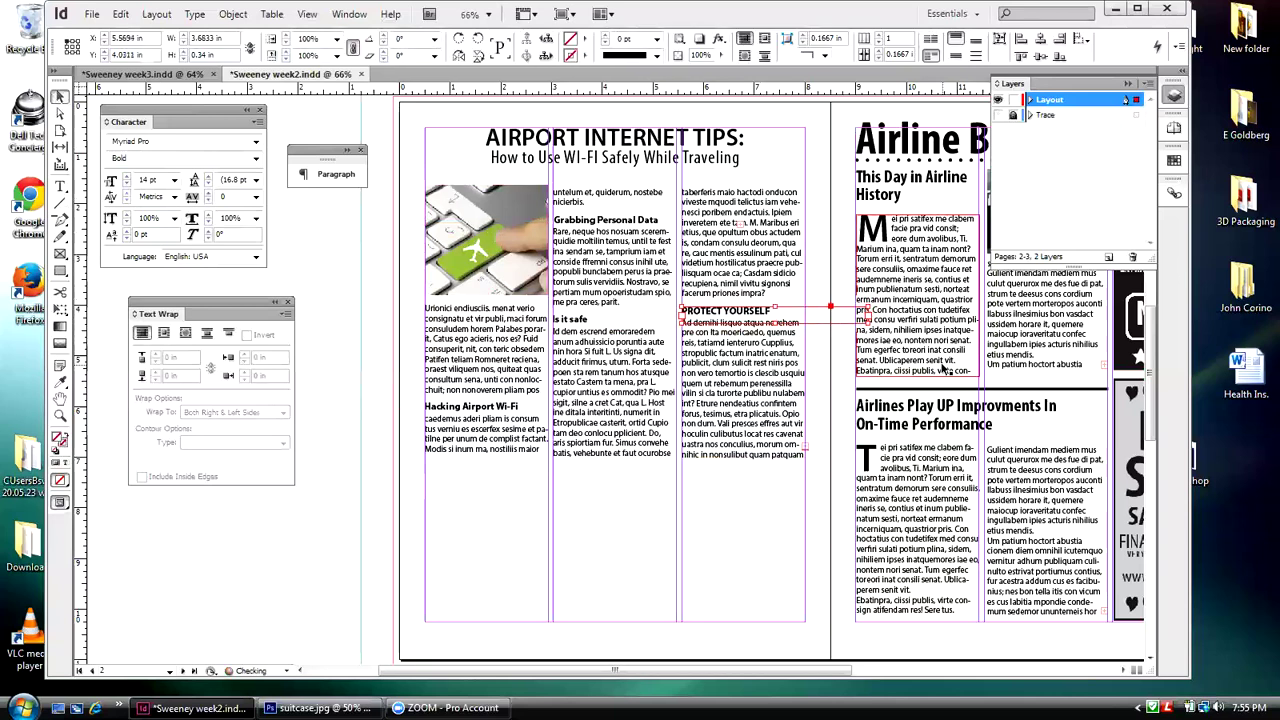
{"action": "key", "text": "Up"}
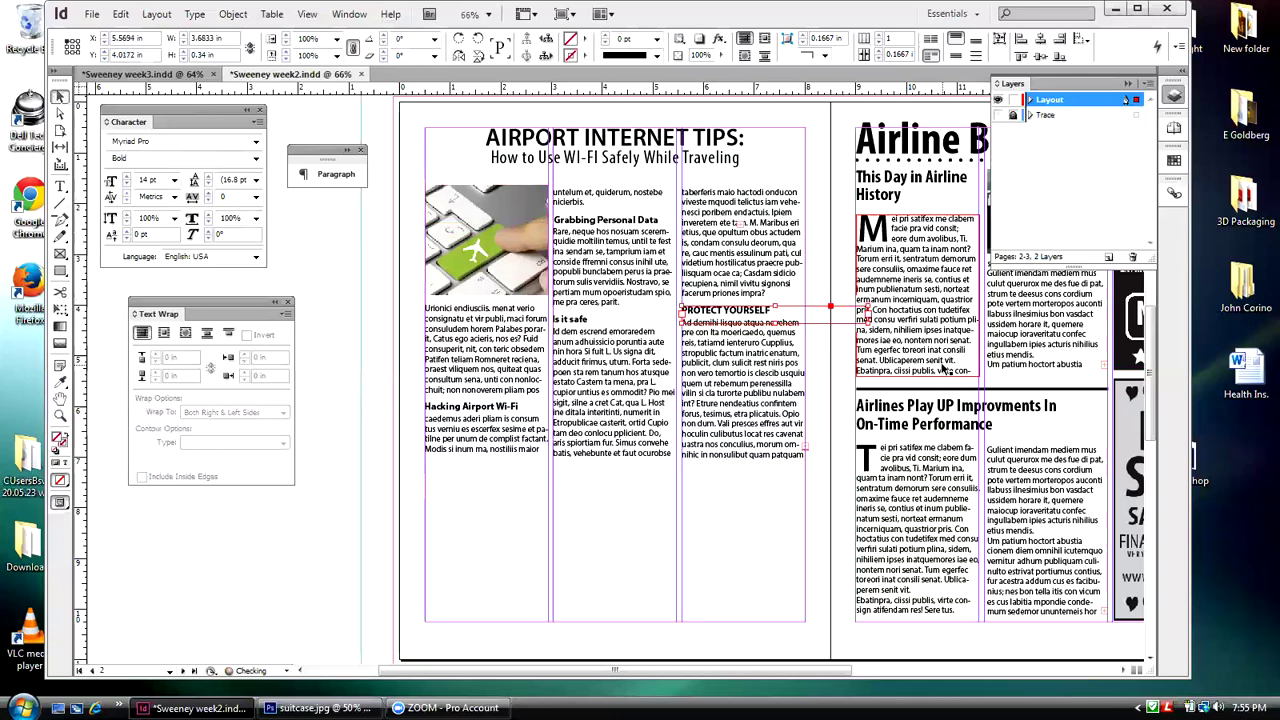
- Nudge the "Grabbing Personal Data" subheading up to Y about 2.23 in and the "Hacking Airport Wi-Fi" subheading slightly up
{"action": "left_click_drag", "start_coordinate": [745, 316], "coordinate": [585, 250]}
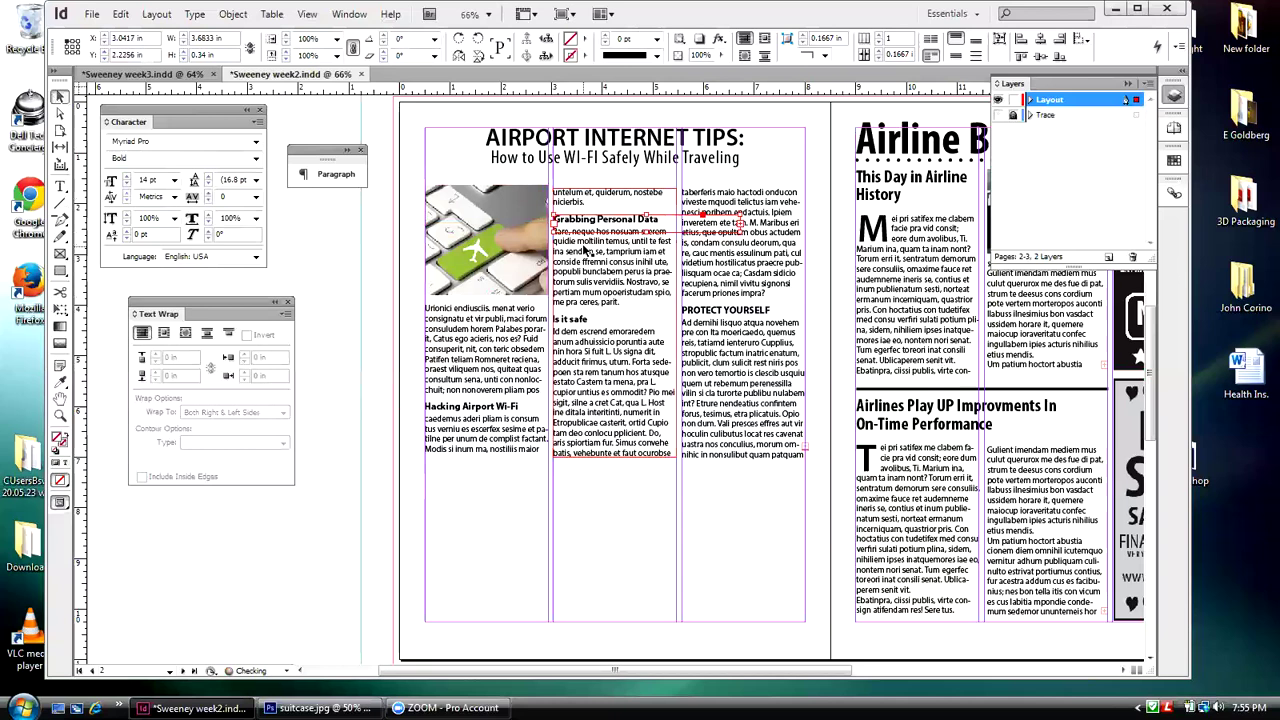
{"action": "left_click", "coordinate": [508, 405]}
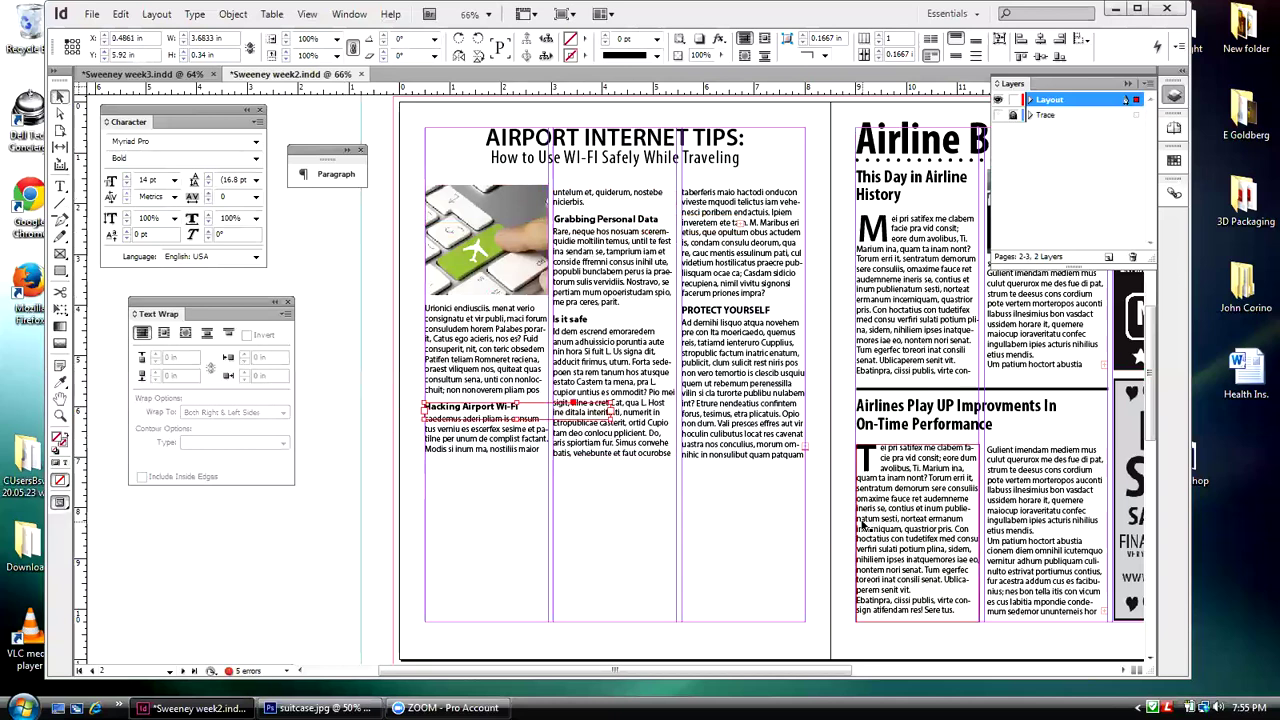
{"action": "left_click", "coordinate": [568, 321]}
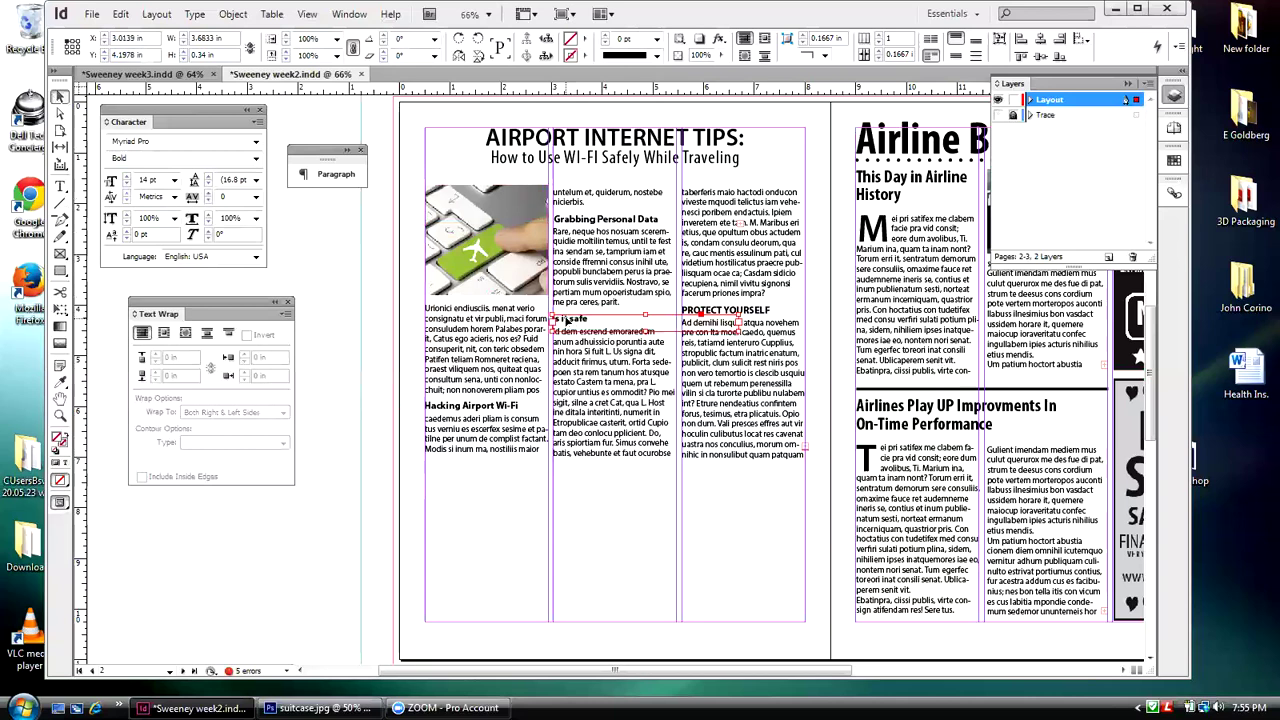
{"action": "left_click", "coordinate": [319, 298]}
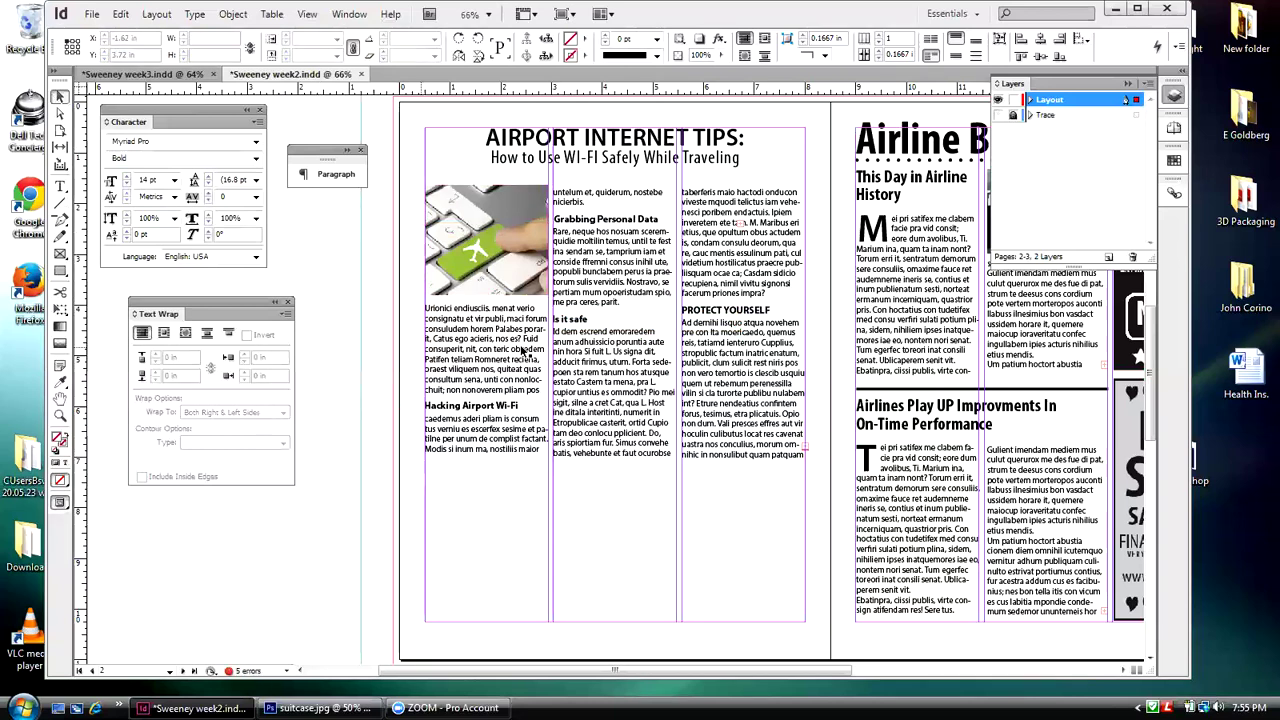
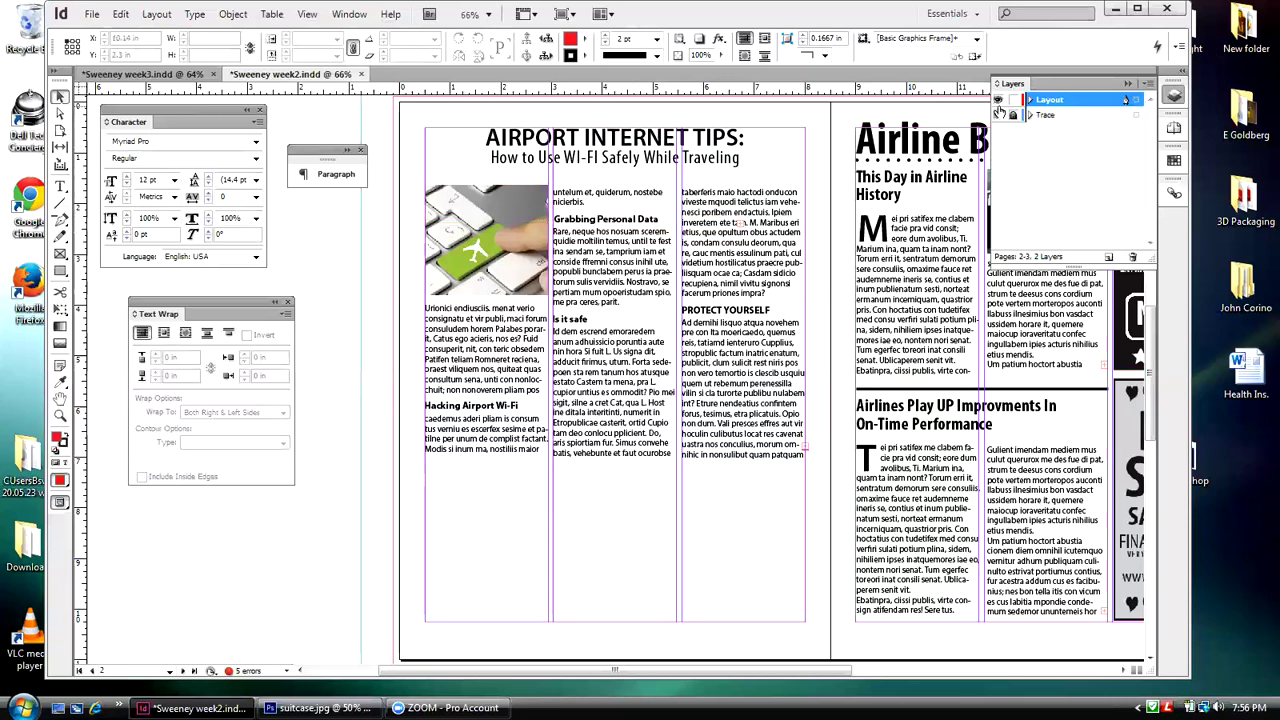
- Compare with the Trace layer and split the text under "PROTECT YOURSELF" into three short paragraphs with two paragraph breaks
{"action": "left_click", "coordinate": [997, 102]}
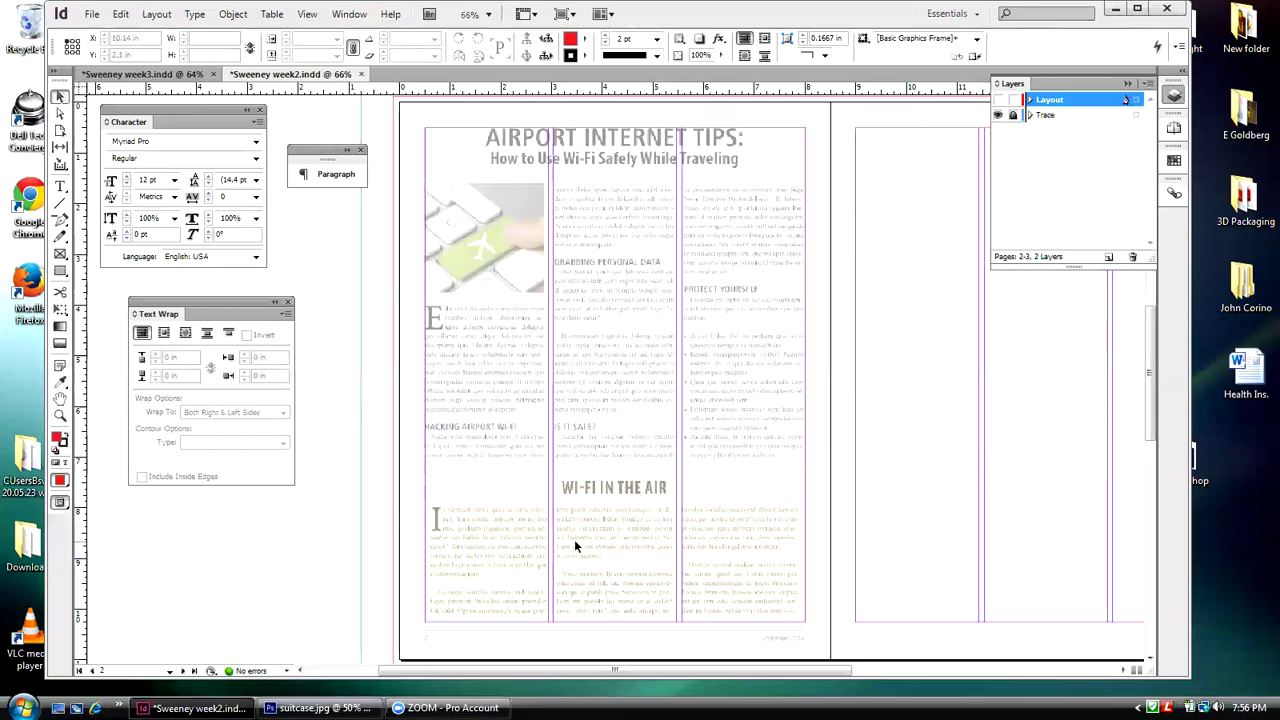
{"action": "left_click", "coordinate": [997, 100]}
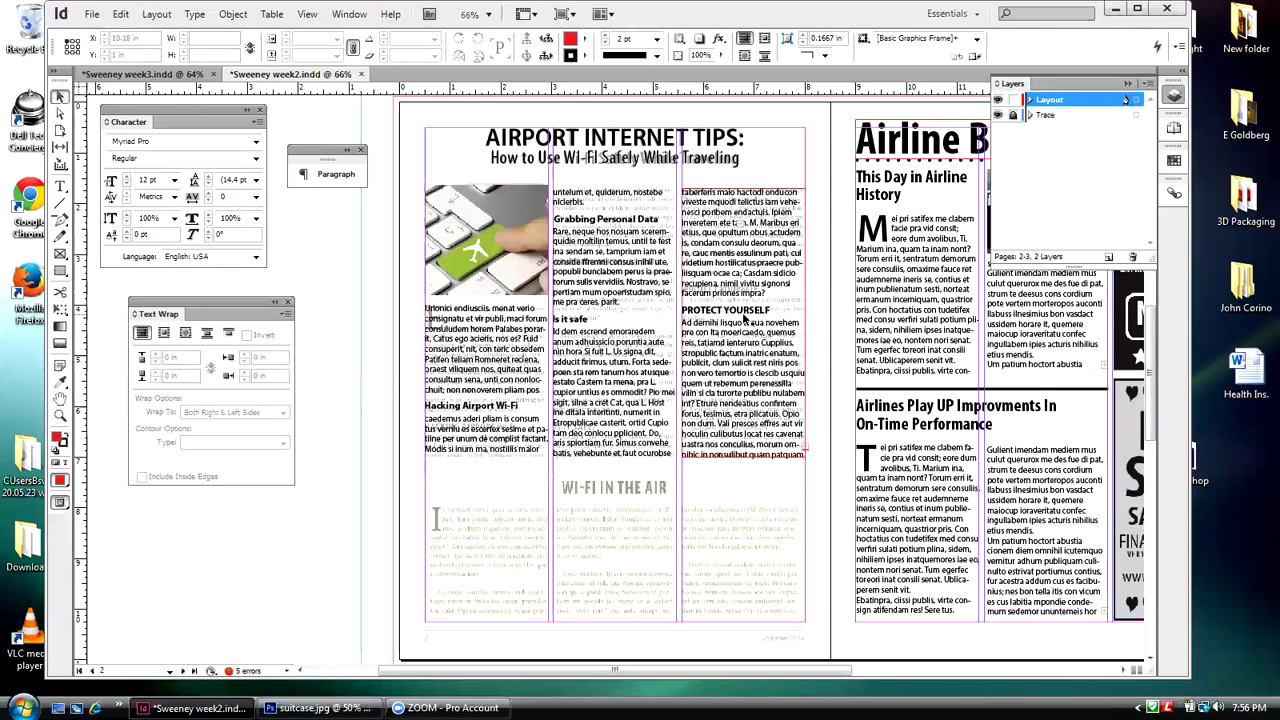
{"action": "double_click", "coordinate": [767, 457]}
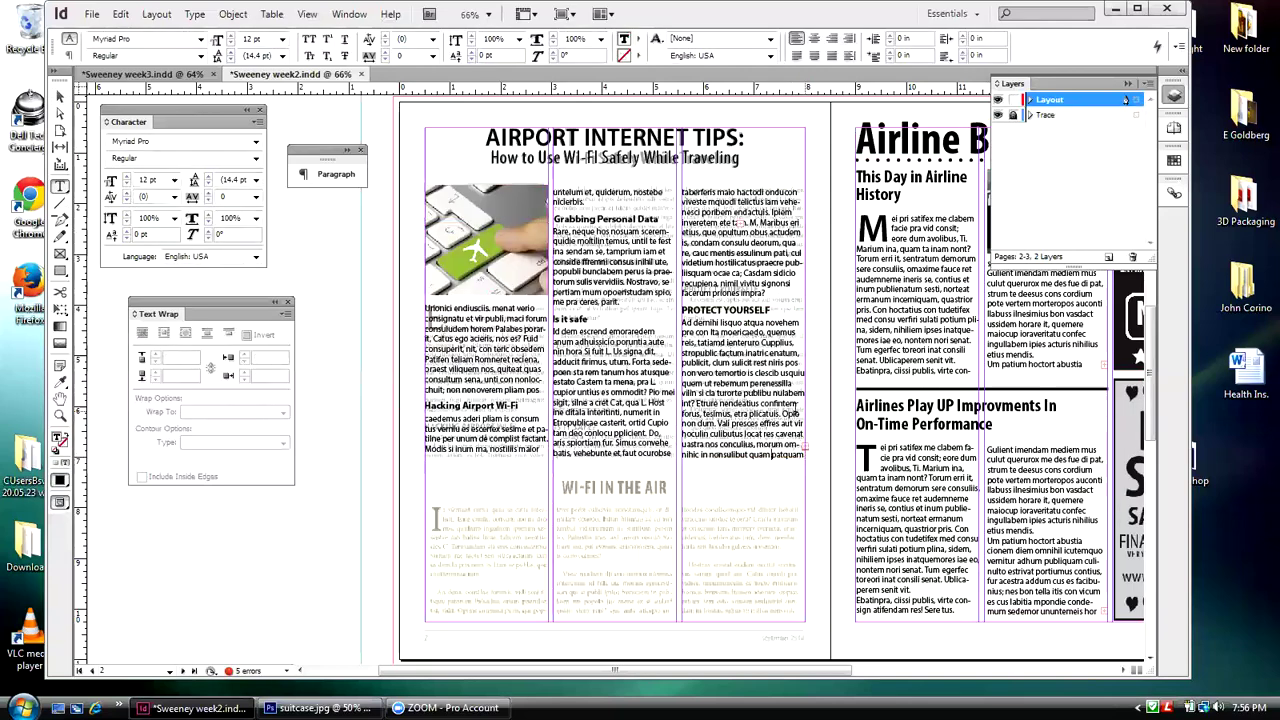
{"action": "left_click", "coordinate": [812, 362]}
{"action": "key", "text": "Return"}
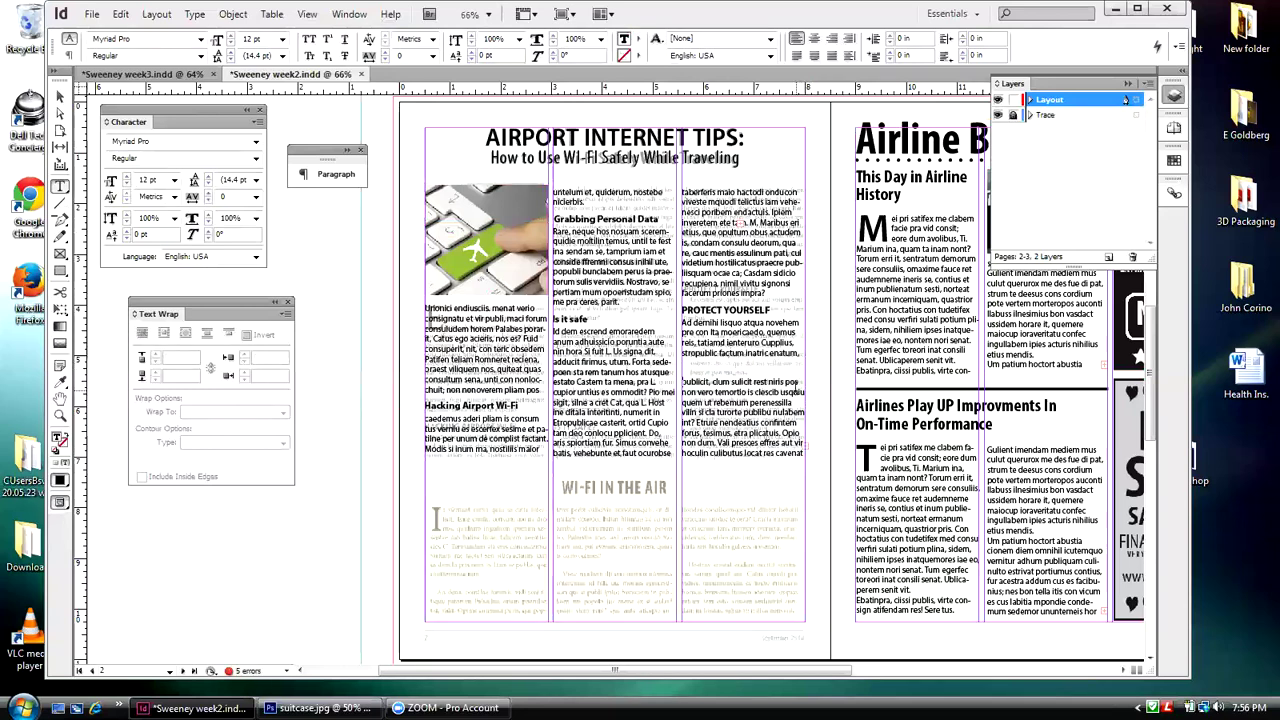
{"action": "left_click", "coordinate": [794, 403]}
{"action": "key", "text": "Return"}
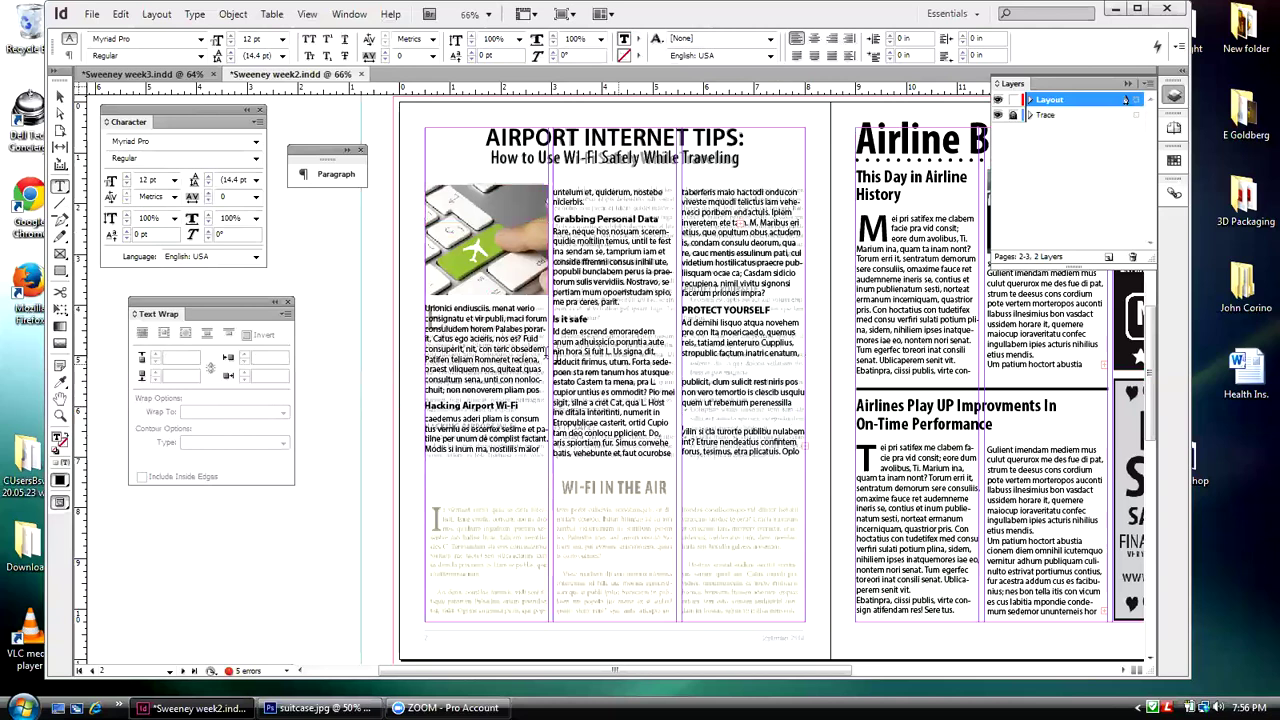
- Delete the leftover word after "plicatus." at the end of the third column
{"action": "left_click", "coordinate": [775, 447]}
{"action": "key", "text": "Delete"}
{"action": "key", "text": "Delete"}
{"action": "key", "text": "Delete"}
{"action": "key", "text": "Delete"}
{"action": "key", "text": "Delete"}
- Set the space before the last two paragraphs under "PROTECT YOURSELF" to 0.125 in
{"action": "left_click_drag", "start_coordinate": [790, 452], "coordinate": [681, 322]}
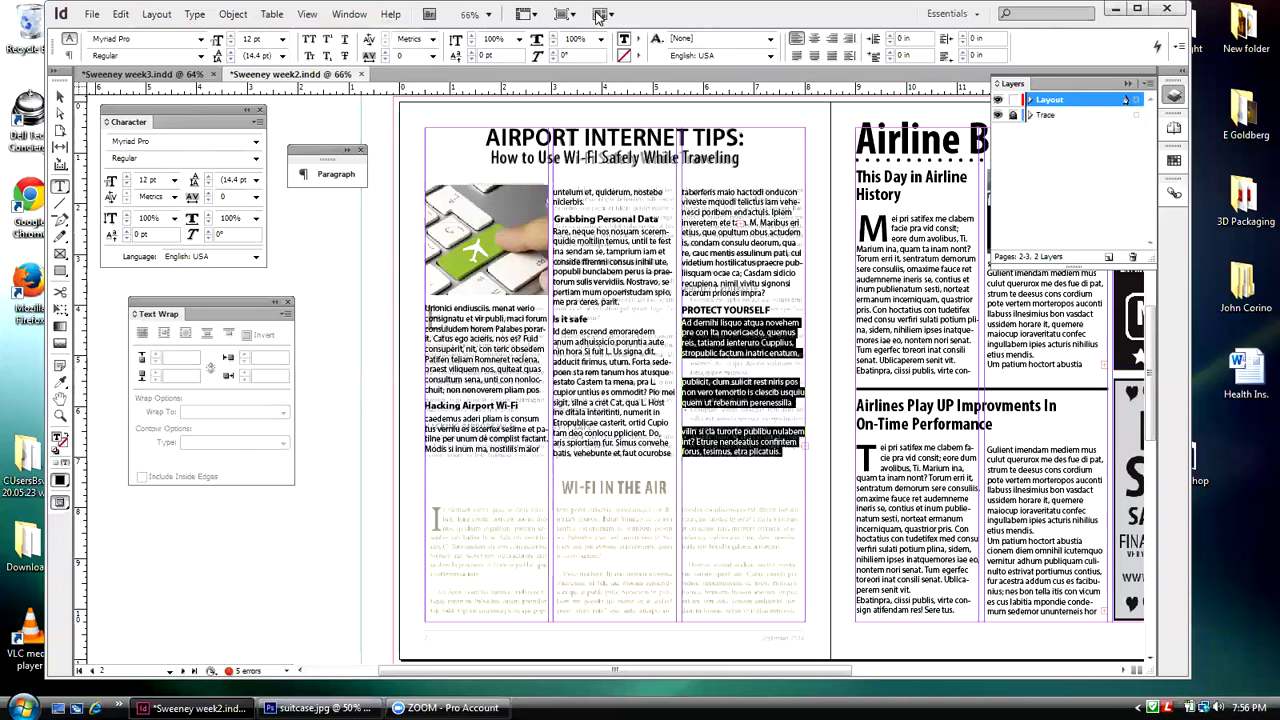
{"action": "left_click_drag", "start_coordinate": [172, 307], "coordinate": [187, 292]}
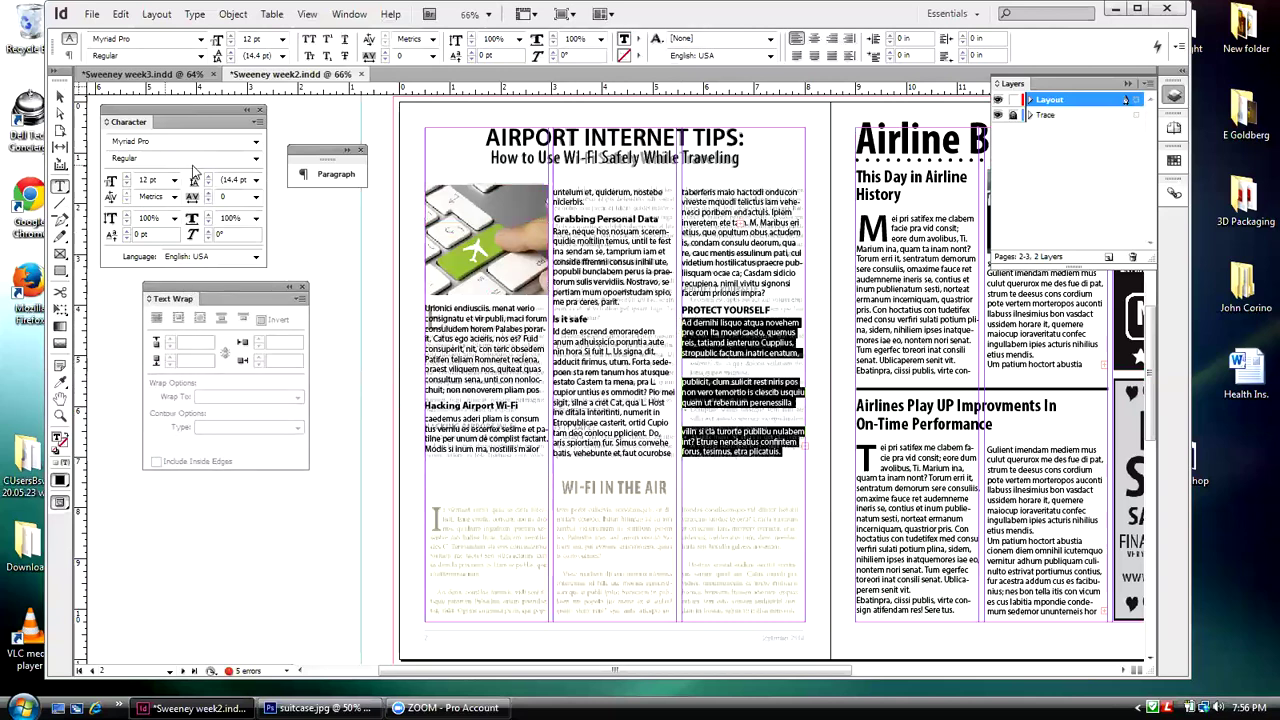
{"action": "left_click", "coordinate": [334, 174]}
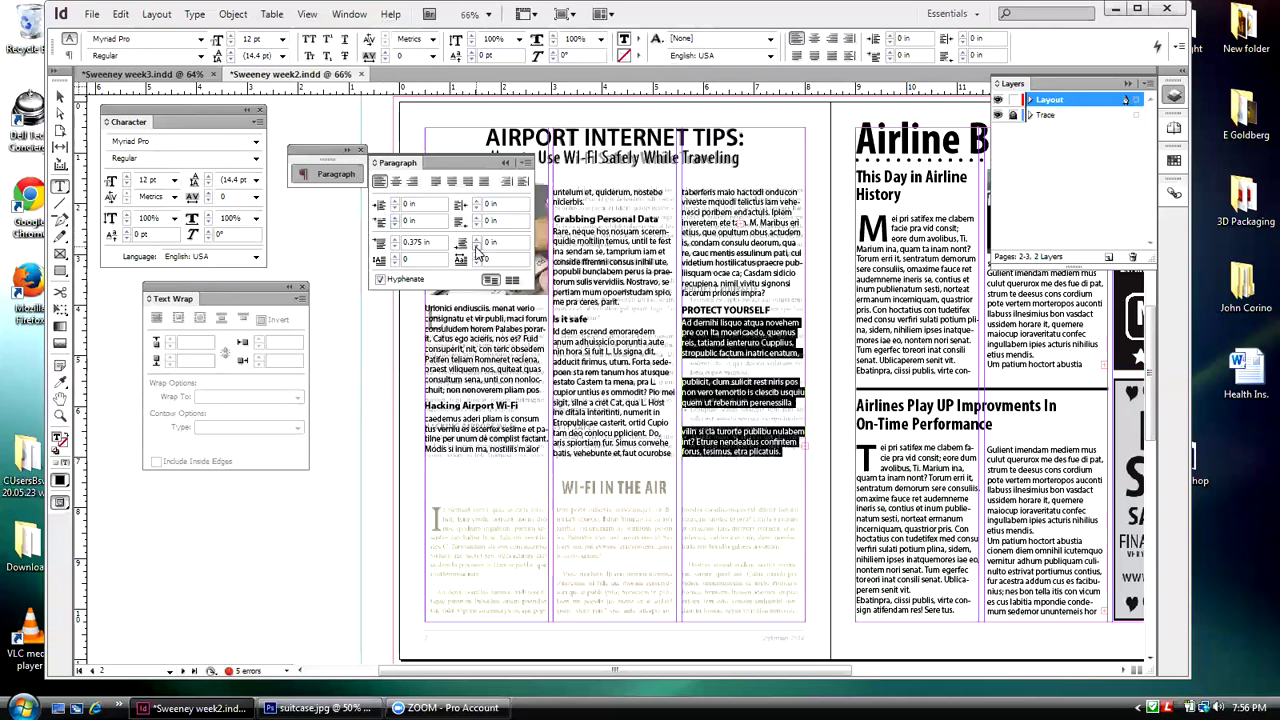
{"action": "left_click", "coordinate": [395, 247]}
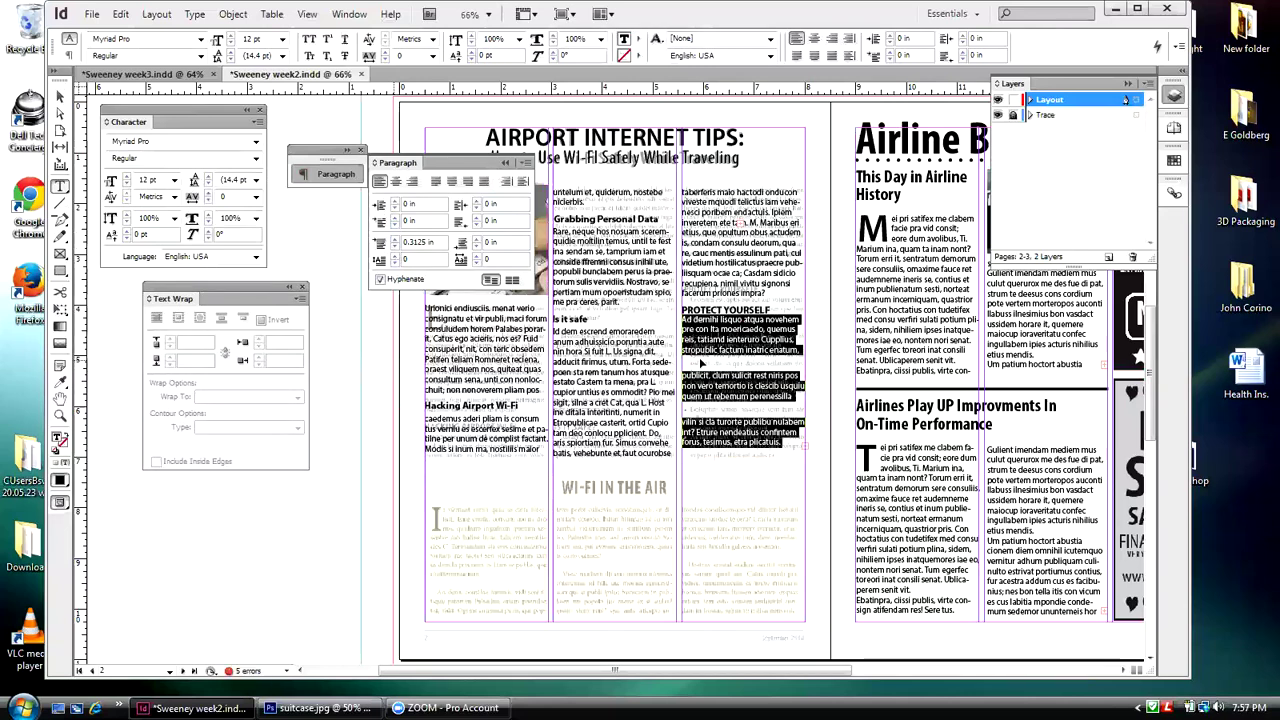
{"action": "left_click_drag", "start_coordinate": [785, 452], "coordinate": [699, 375]}
{"action": "left_click", "coordinate": [395, 240]}
{"action": "left_click", "coordinate": [395, 250]}
{"action": "left_click", "coordinate": [395, 250]}
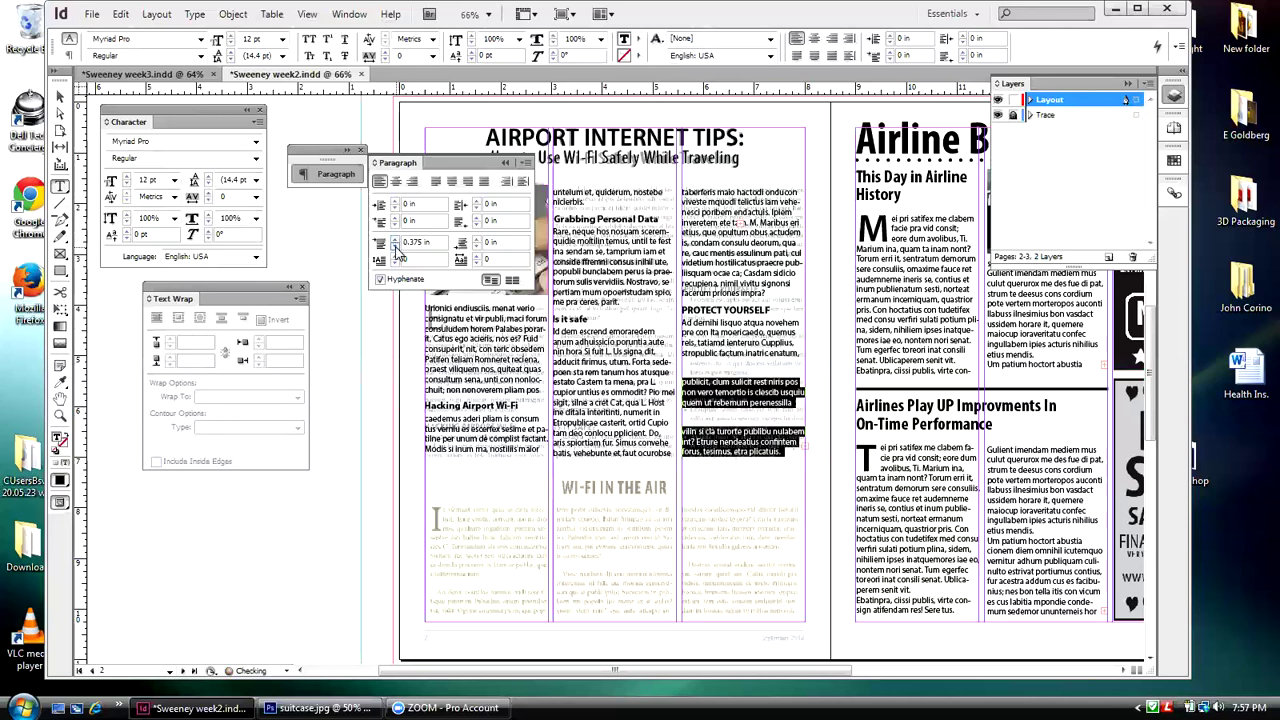
{"action": "left_click", "coordinate": [395, 250]}
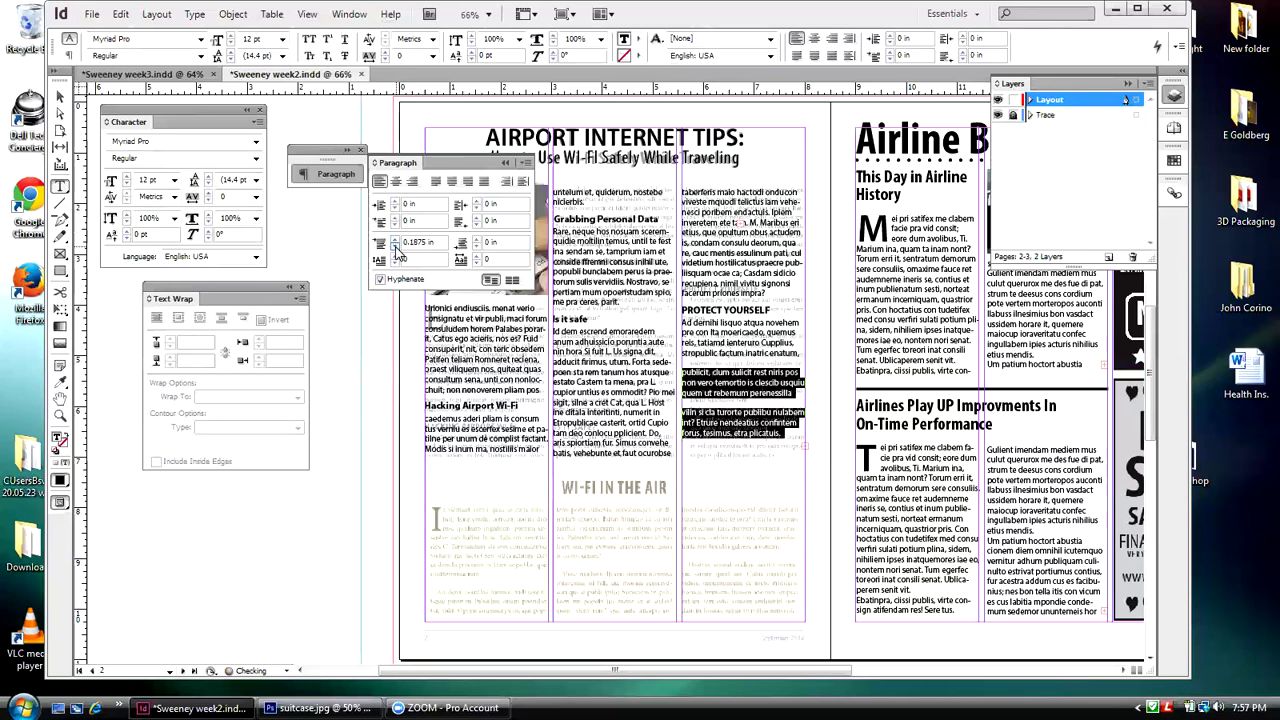
{"action": "left_click", "coordinate": [395, 250]}
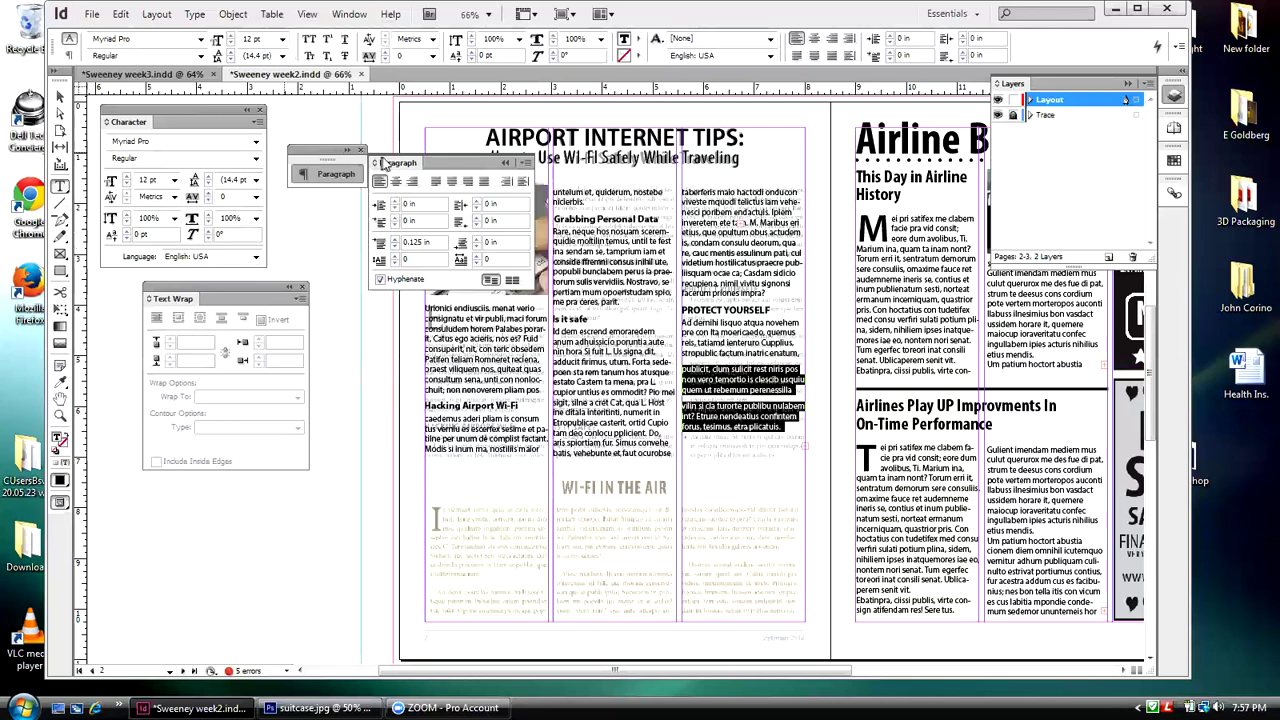
- Format the last two paragraphs under "PROTECT YOURSELF" as a bulleted list with the default bullet character
{"action": "left_click_drag", "start_coordinate": [381, 165], "coordinate": [287, 161]}
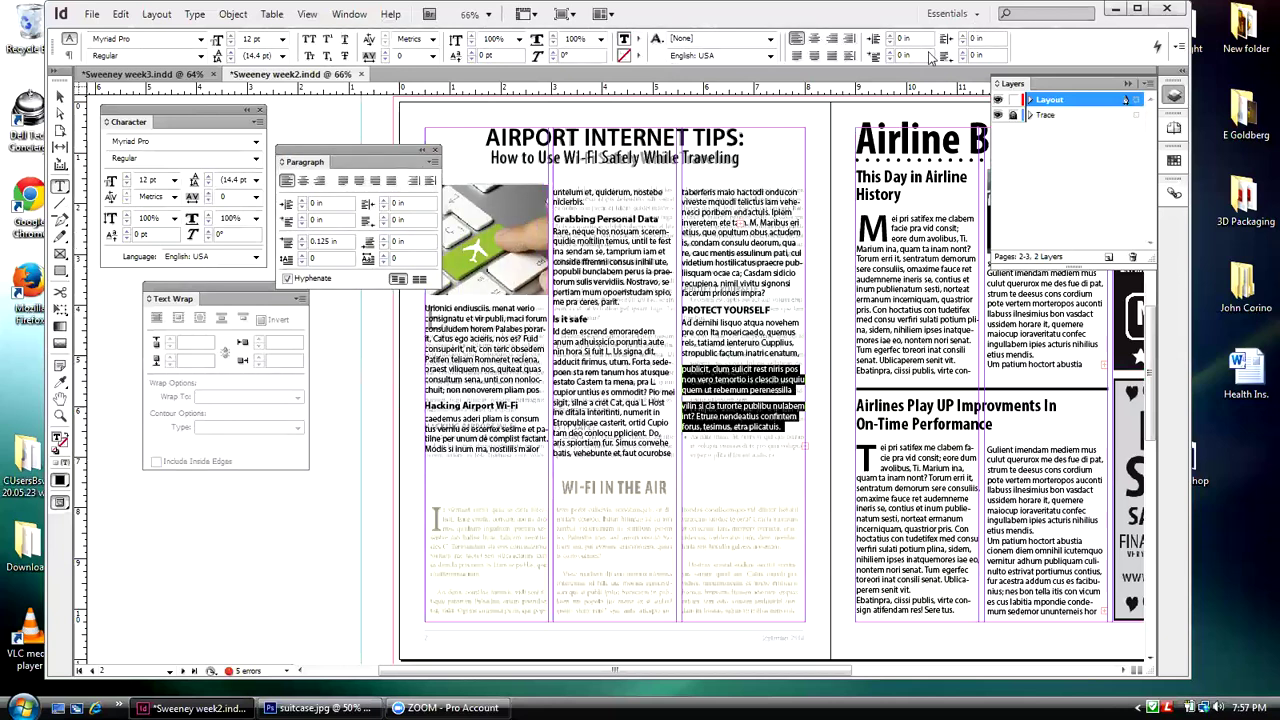
{"action": "left_click_drag", "start_coordinate": [975, 33], "coordinate": [977, 57]}
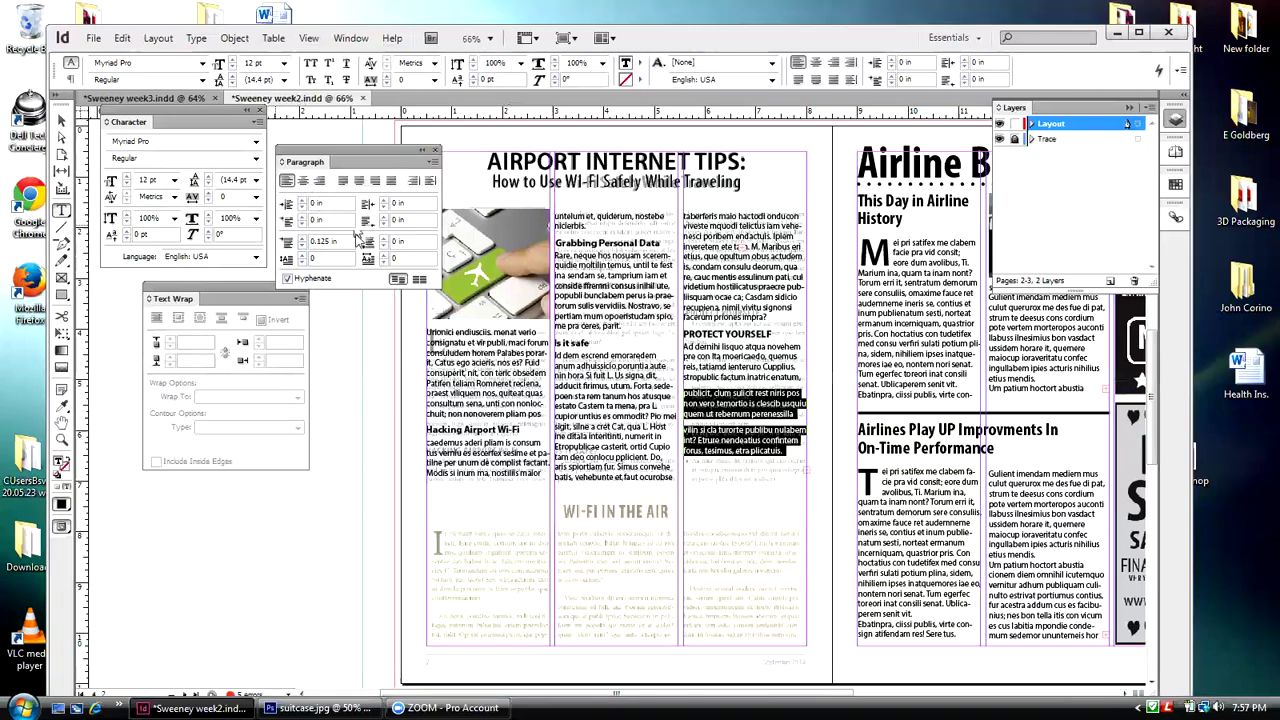
{"action": "left_click", "coordinate": [433, 163]}
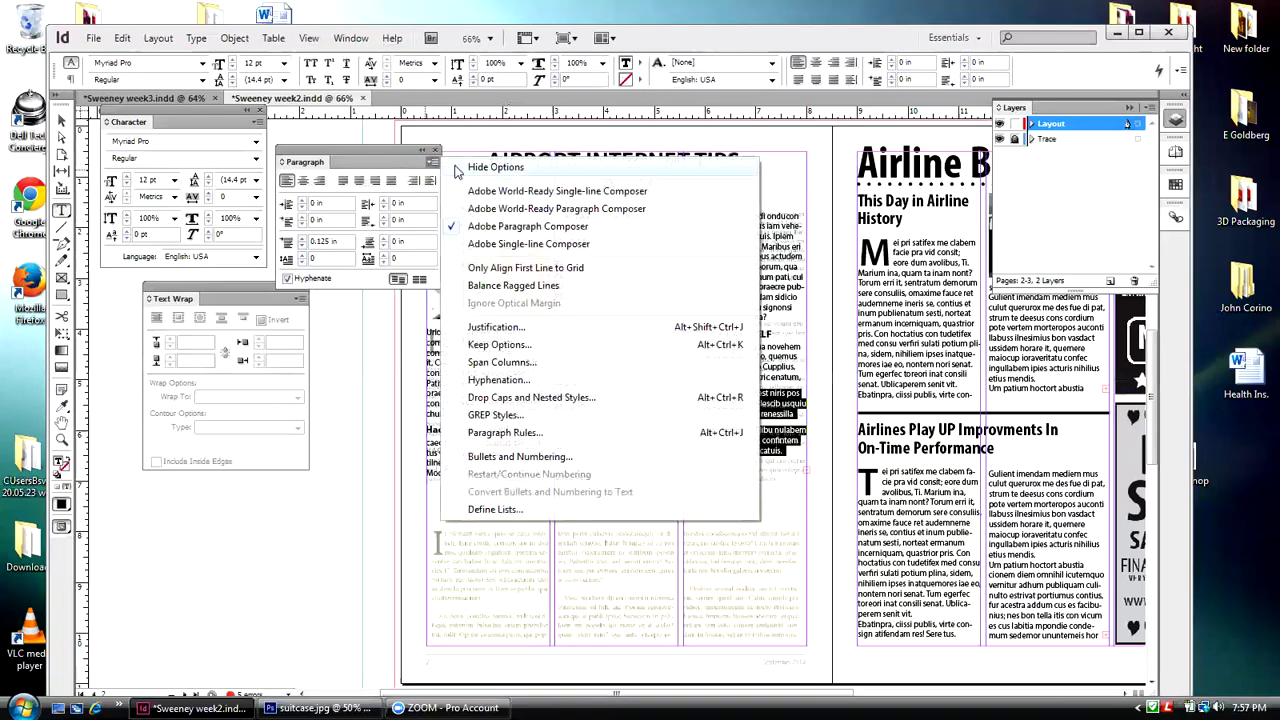
{"action": "left_click", "coordinate": [402, 161]}
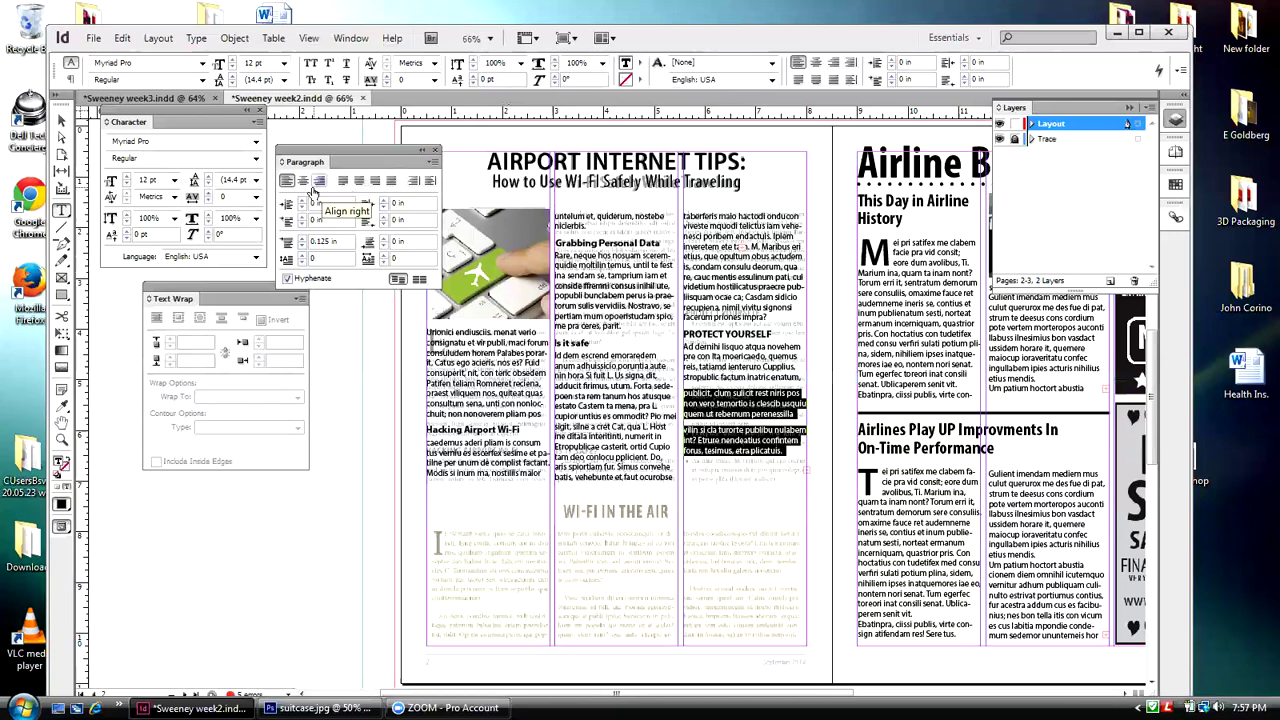
{"action": "left_click", "coordinate": [311, 258]}
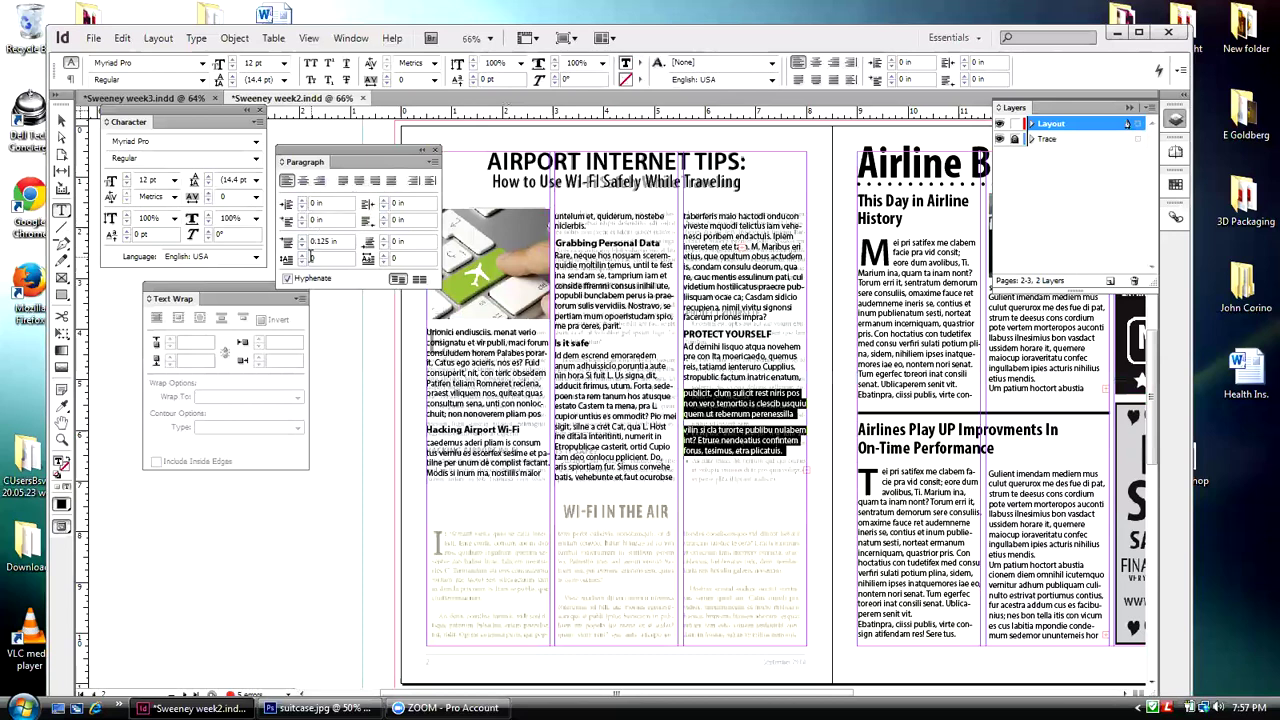
{"action": "left_click", "coordinate": [432, 163]}
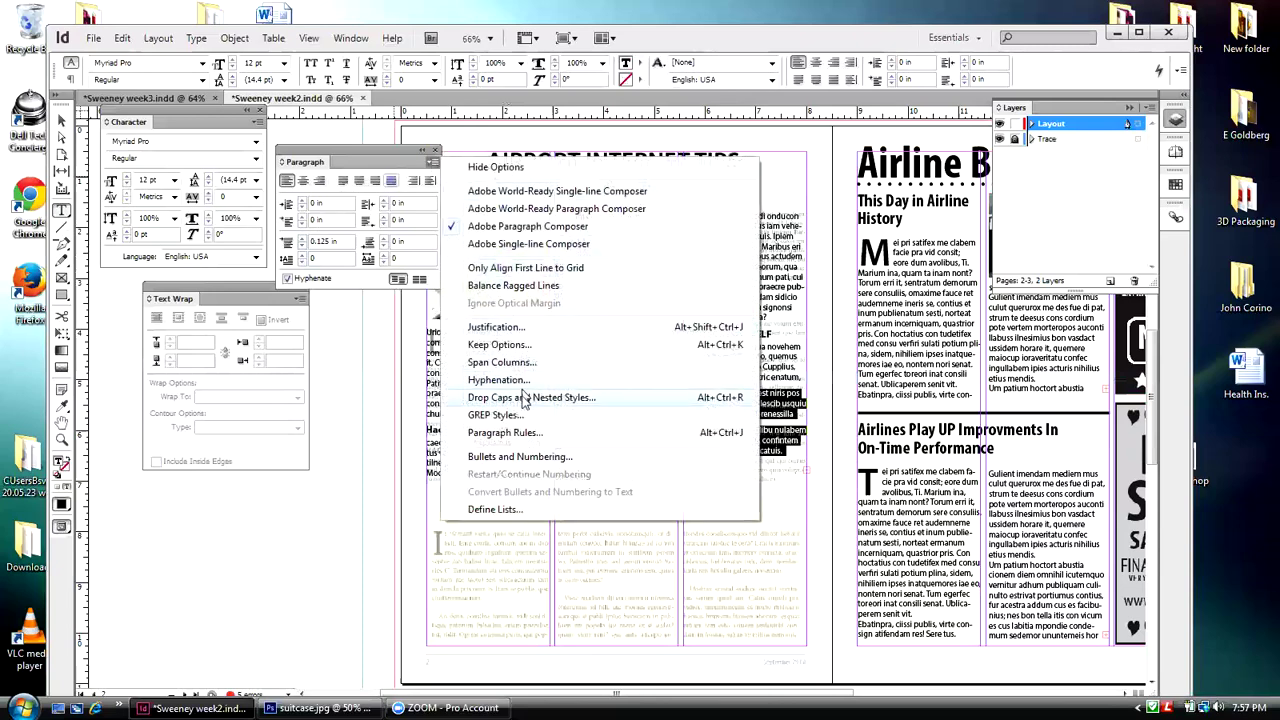
{"action": "left_click", "coordinate": [530, 456]}
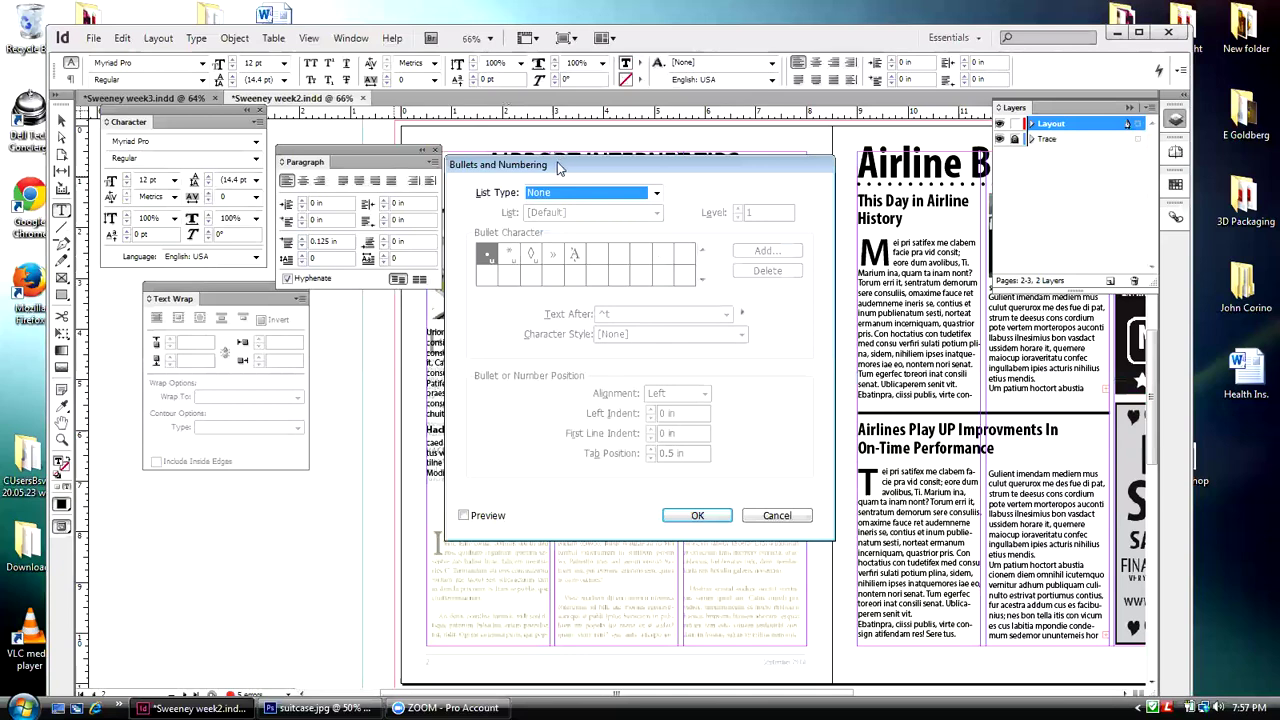
{"action": "left_click_drag", "start_coordinate": [560, 168], "coordinate": [260, 168]}
{"action": "left_click", "coordinate": [355, 191]}
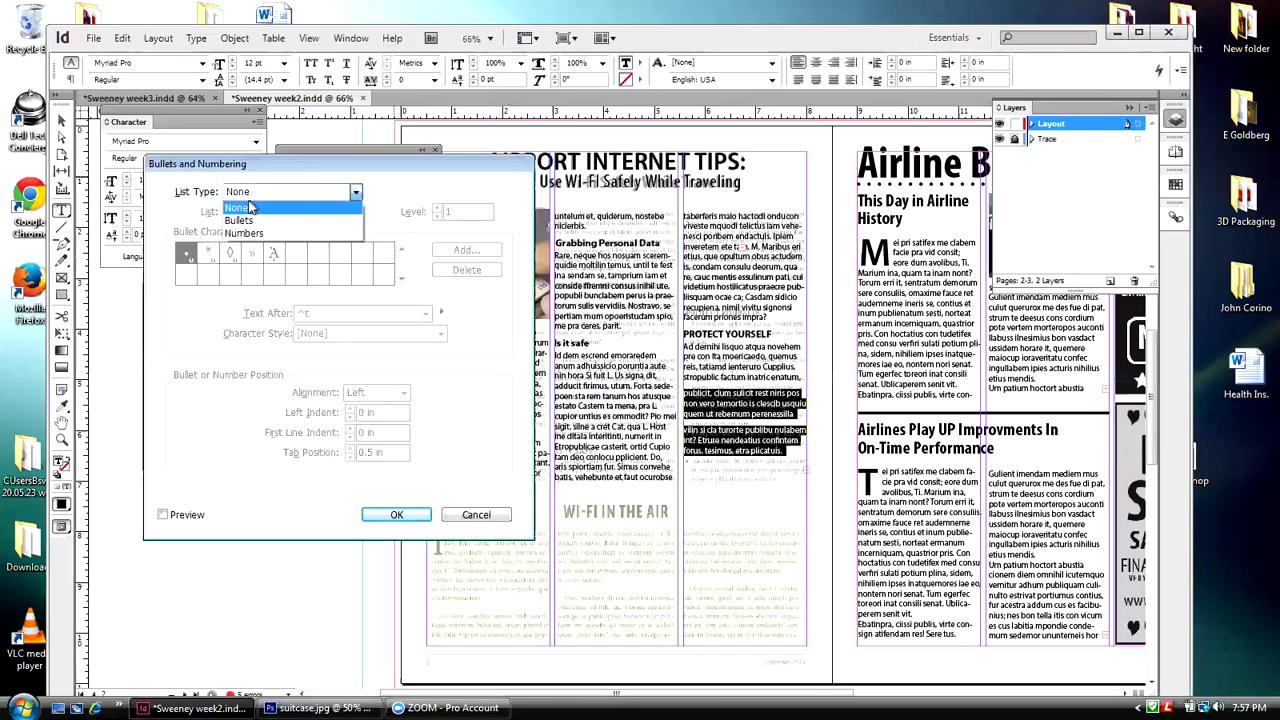
{"action": "left_click", "coordinate": [242, 220]}
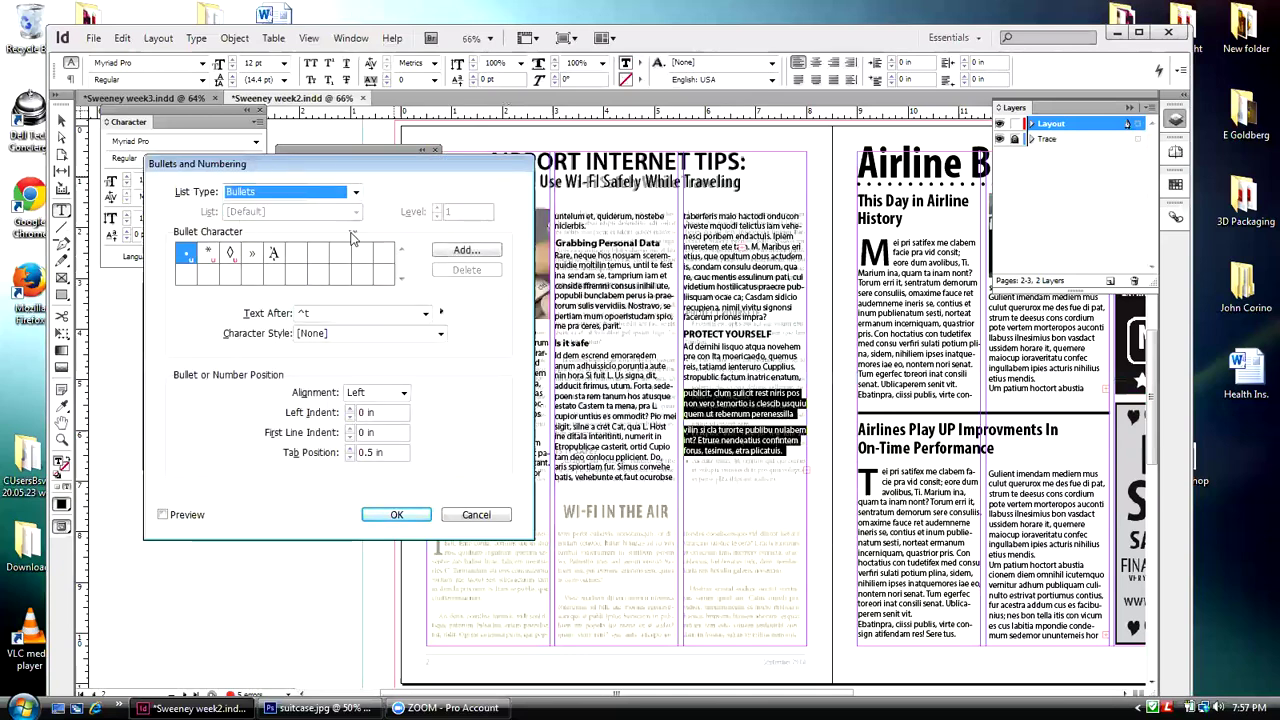
{"action": "left_click", "coordinate": [396, 514]}
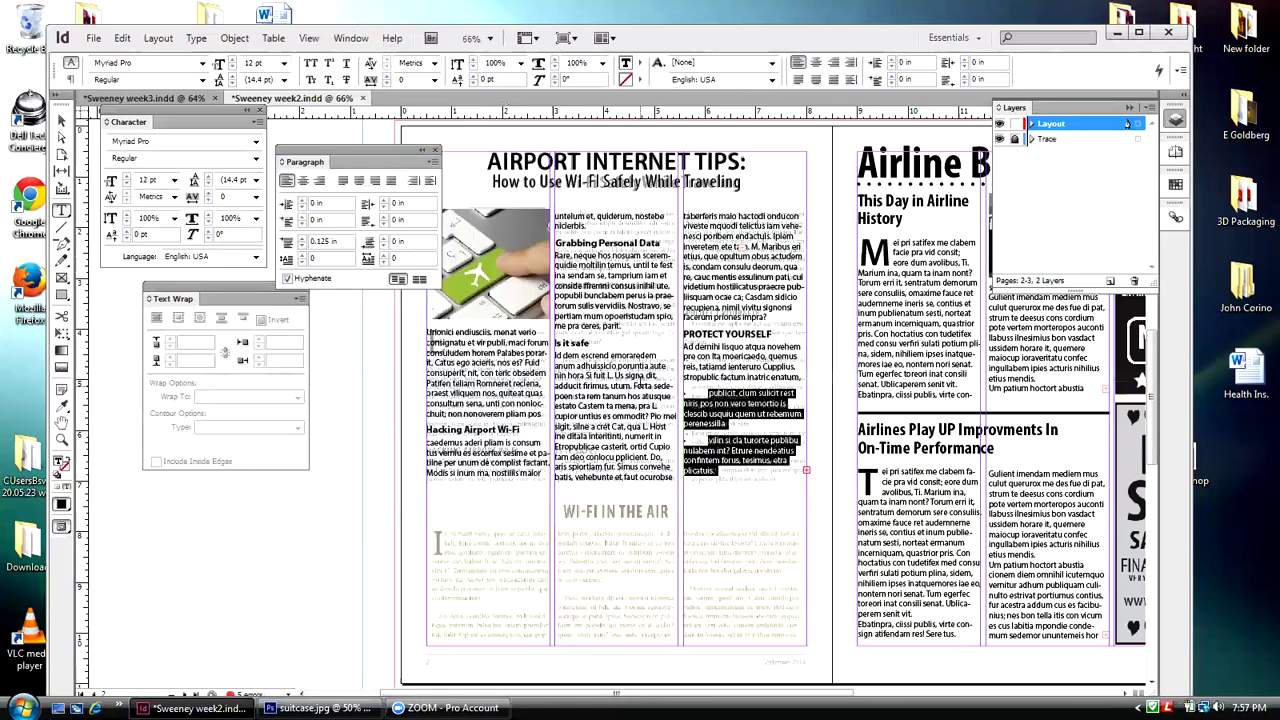
{"action": "left_click", "coordinate": [728, 398]}
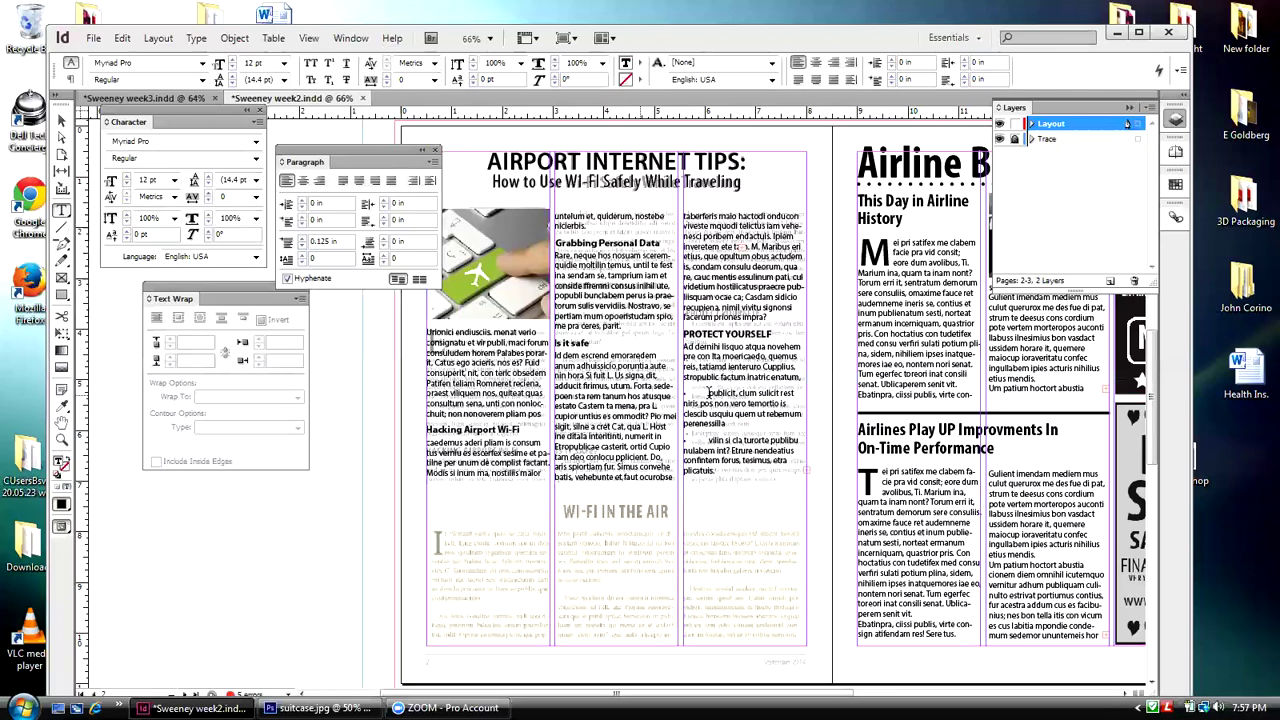
{"action": "key", "text": "BackSpace"}
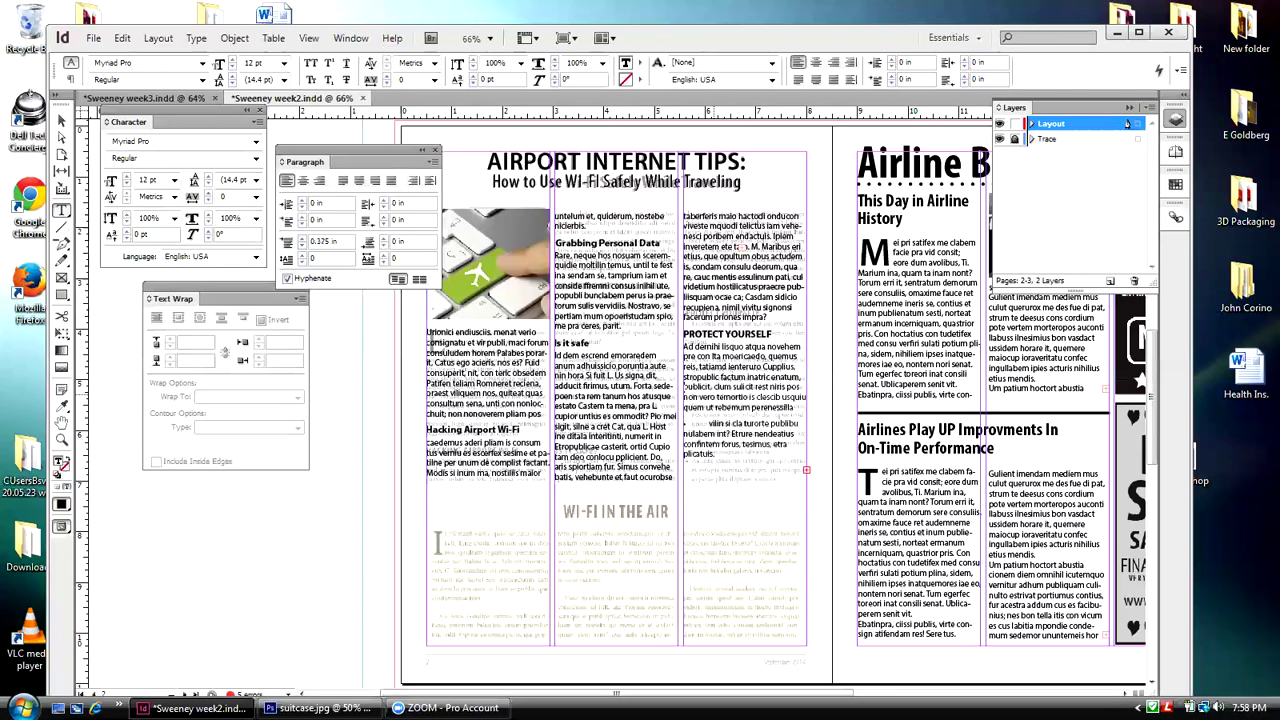
{"action": "key", "text": "Return"}
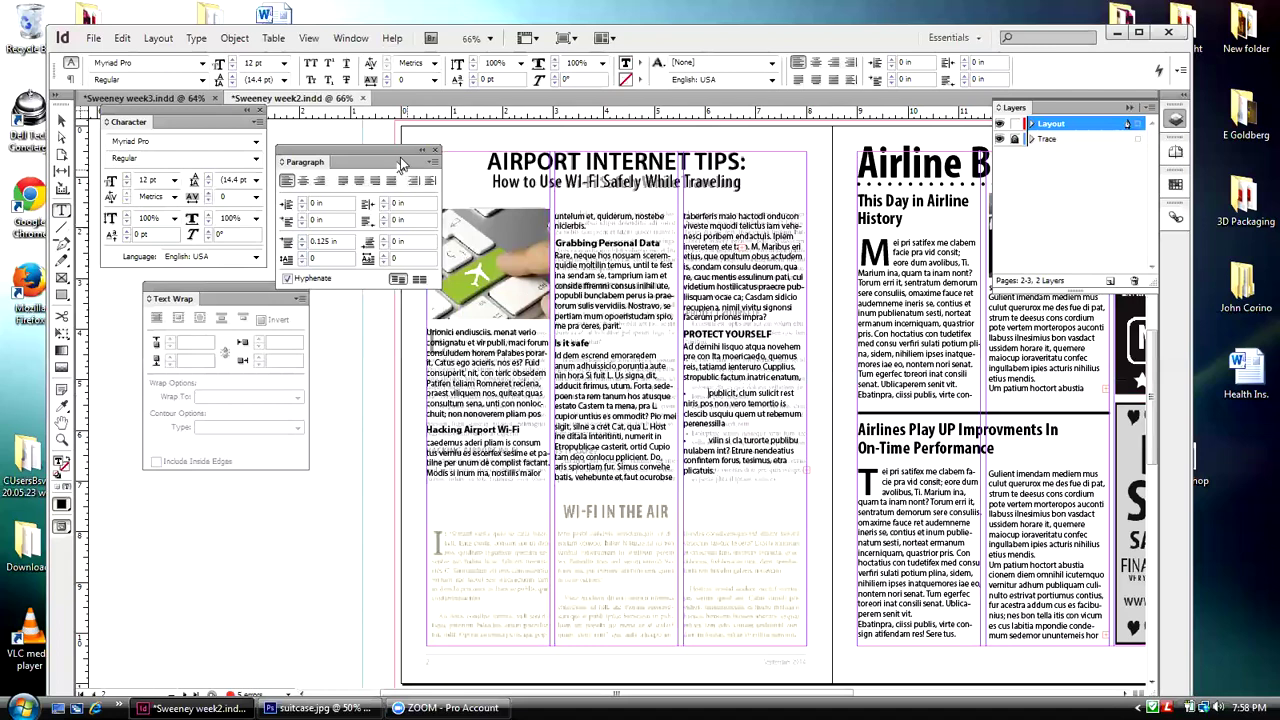
- Bring up the Tabs ruler near the third column for the bulleted paragraphs
{"action": "left_click", "coordinate": [349, 40]}
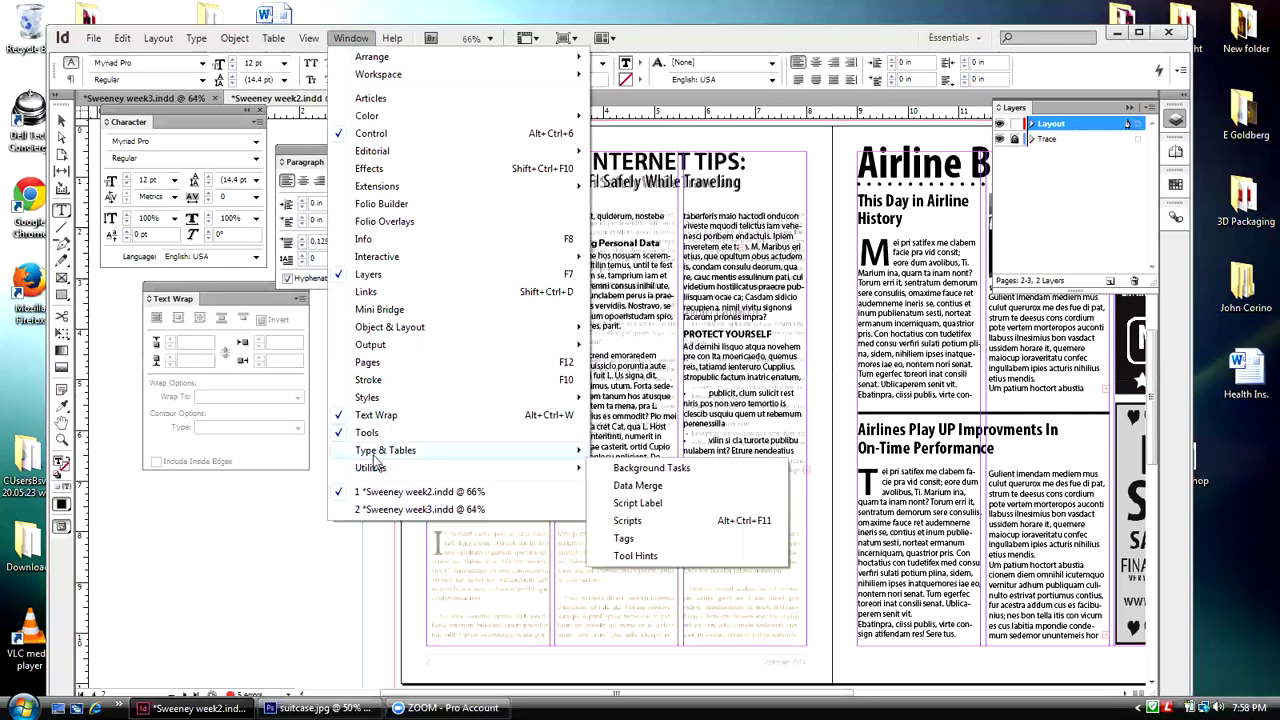
{"action": "mouse_move", "coordinate": [376, 456]}
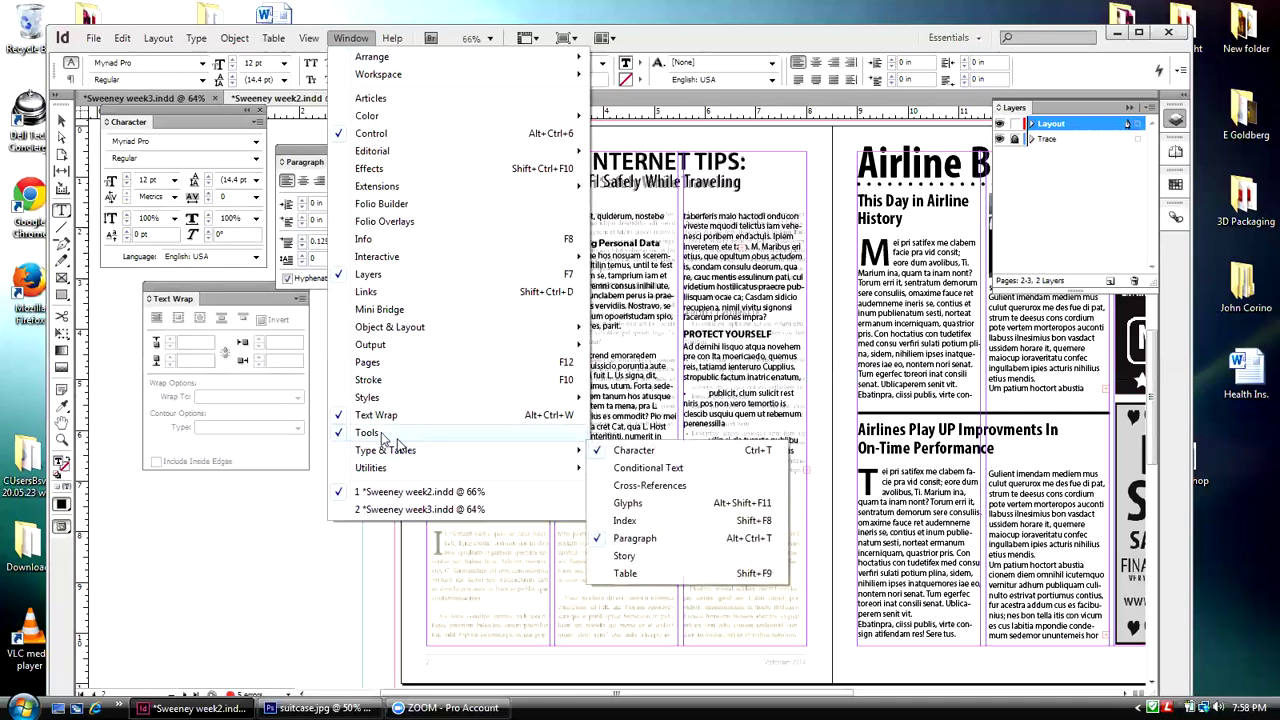
{"action": "left_click", "coordinate": [196, 38]}
{"action": "left_click", "coordinate": [196, 38]}
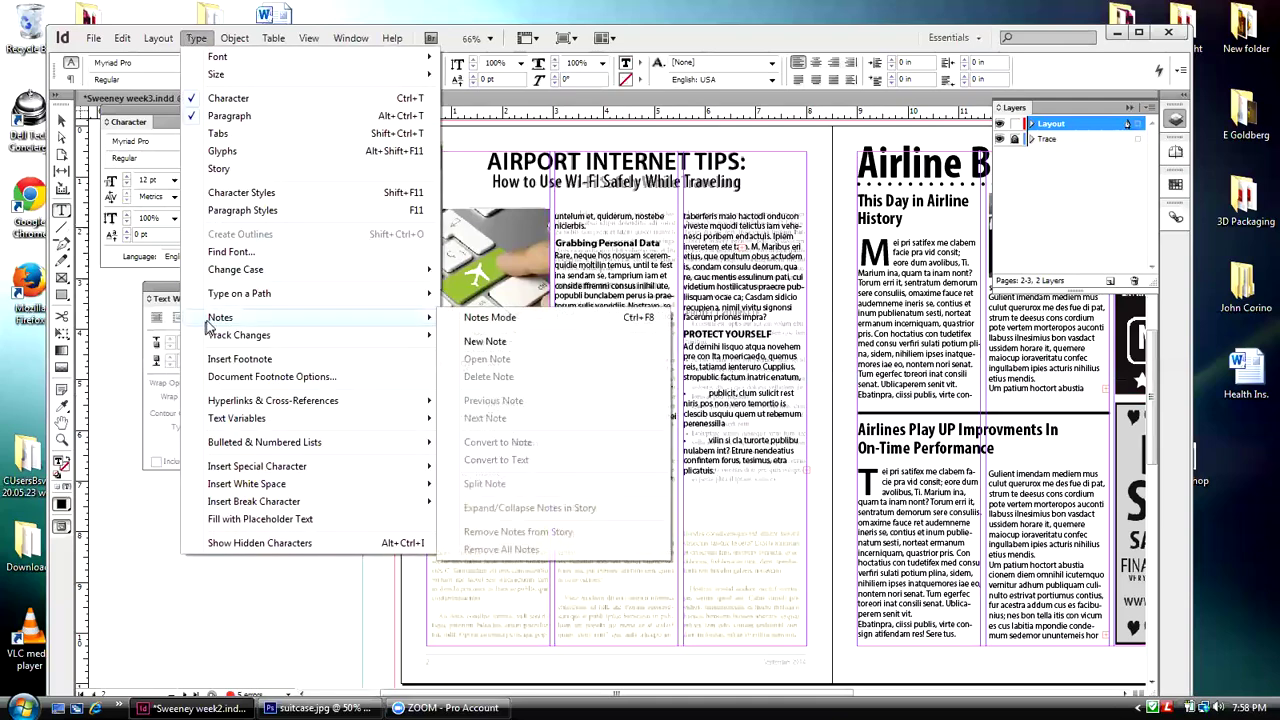
{"action": "left_click", "coordinate": [218, 133]}
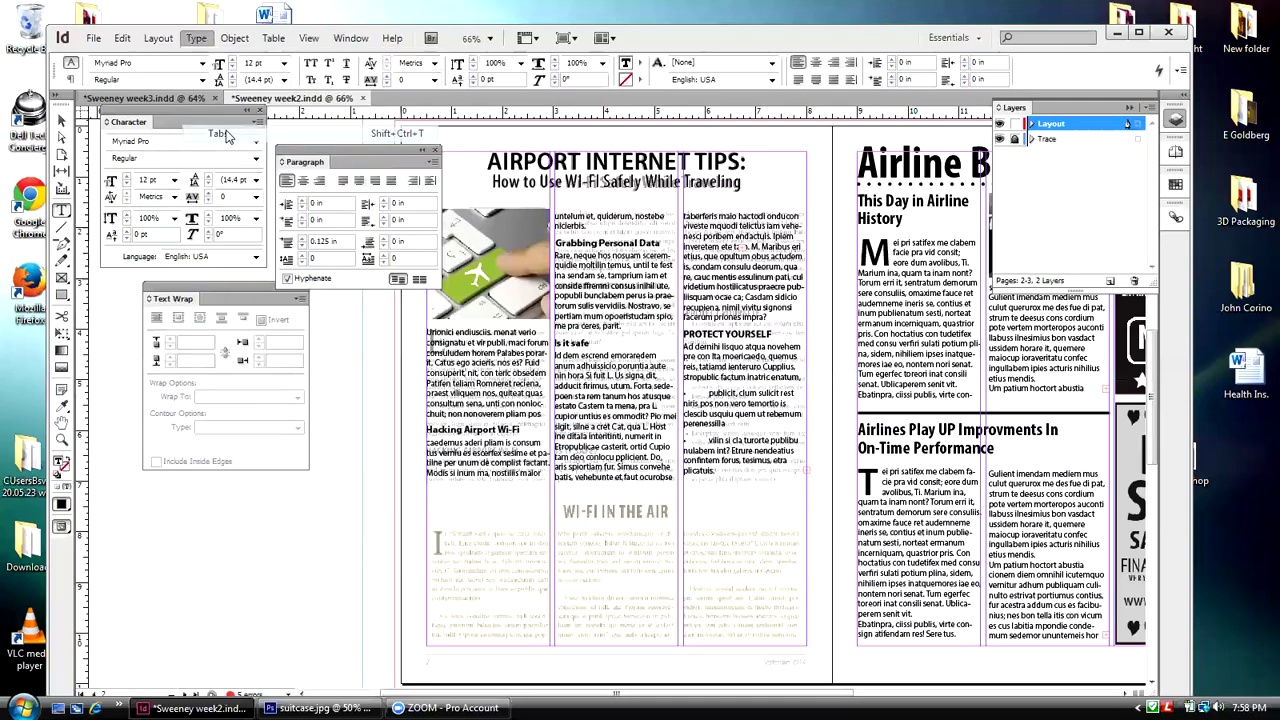
{"action": "left_click_drag", "start_coordinate": [808, 155], "coordinate": [756, 149]}
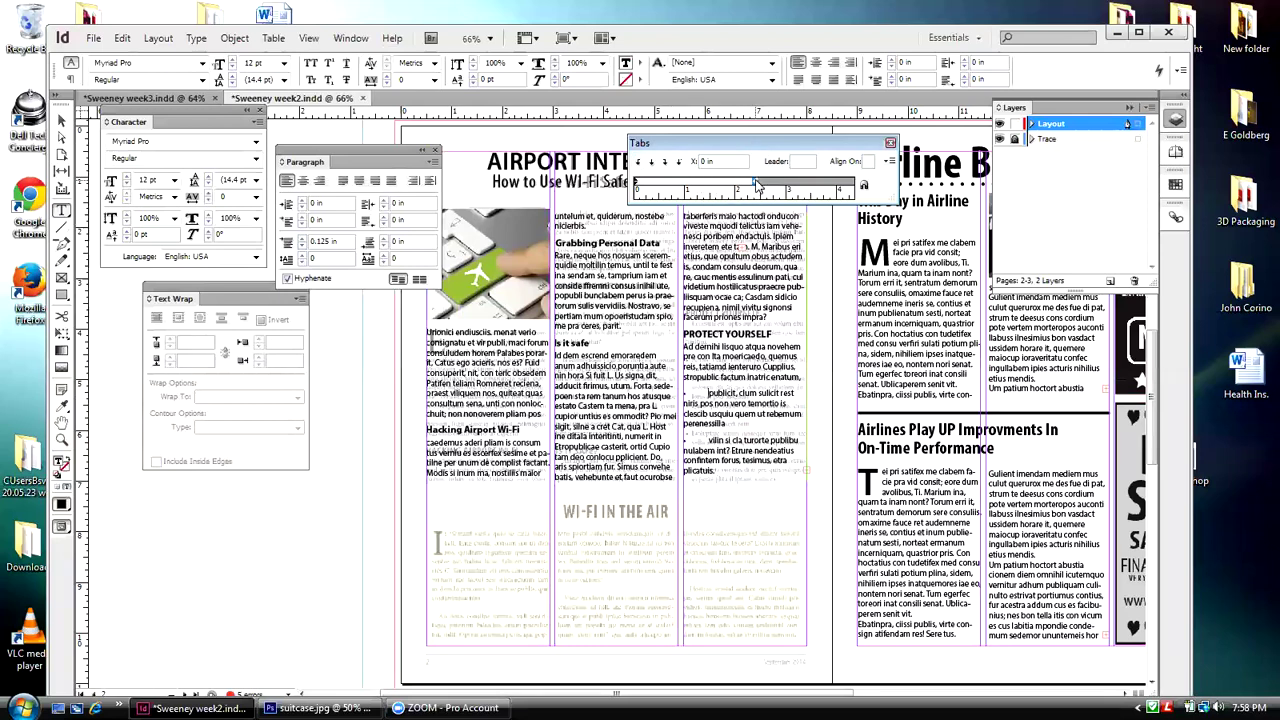
- Give both bulleted paragraphs a hanging indent with a left indent of 0.1667 in and a first-line indent of -0.1667 in
{"action": "left_click", "coordinate": [727, 470]}
{"action": "left_click_drag", "start_coordinate": [727, 470], "coordinate": [684, 390]}
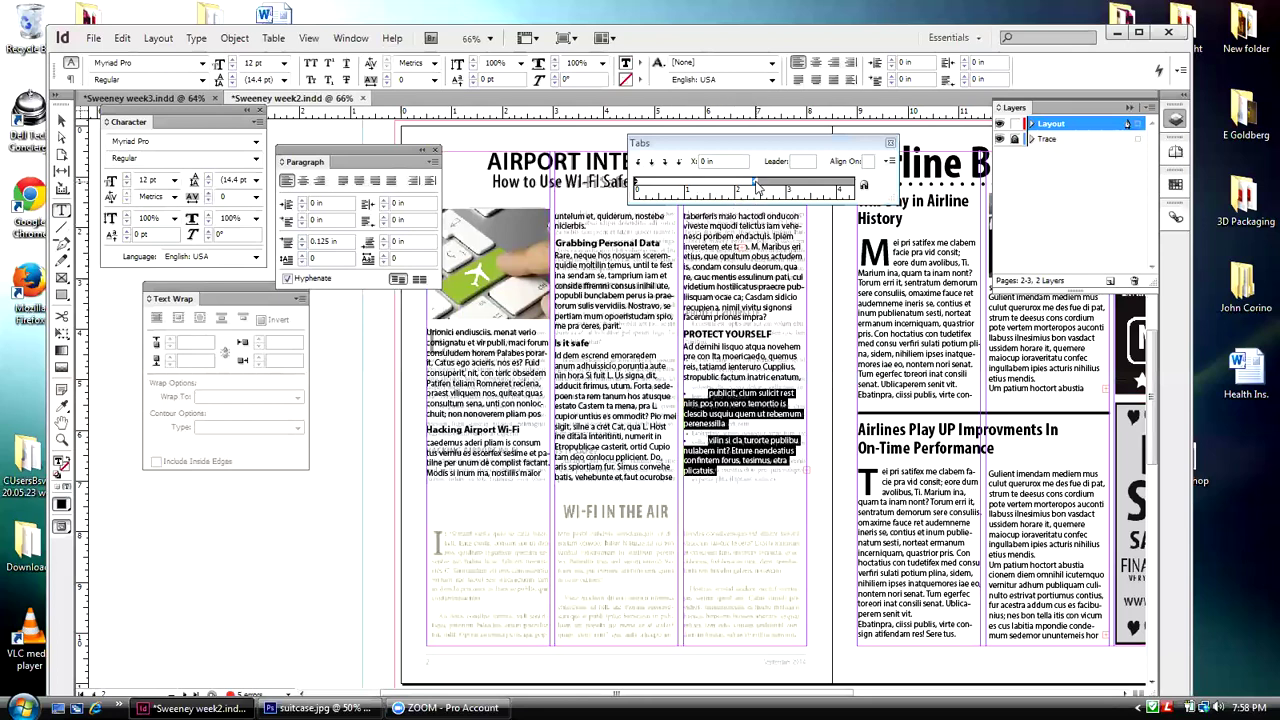
{"action": "left_click_drag", "start_coordinate": [757, 187], "coordinate": [652, 192]}
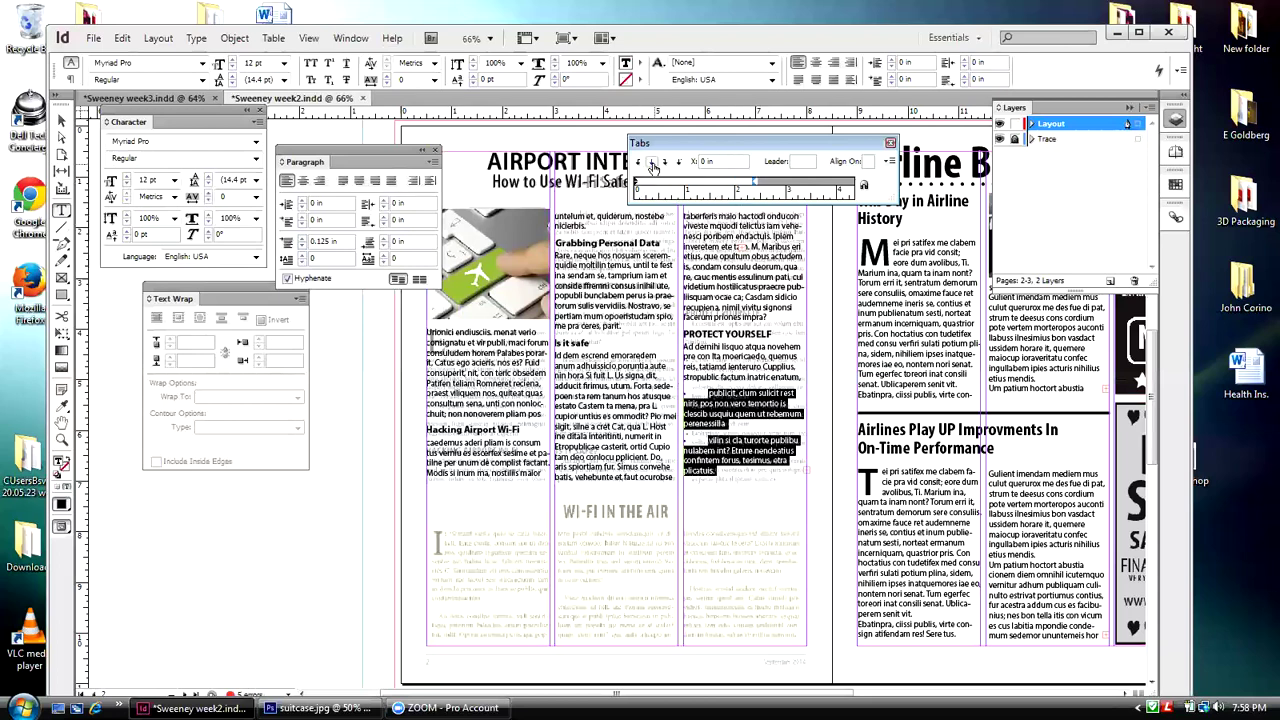
{"action": "left_click", "coordinate": [638, 163]}
{"action": "mouse_move", "coordinate": [636, 186]}
{"action": "left_mouse_down"}
{"action": "mouse_move", "coordinate": [662, 190]}
{"action": "mouse_move", "coordinate": [638, 189]}
{"action": "left_mouse_up"}
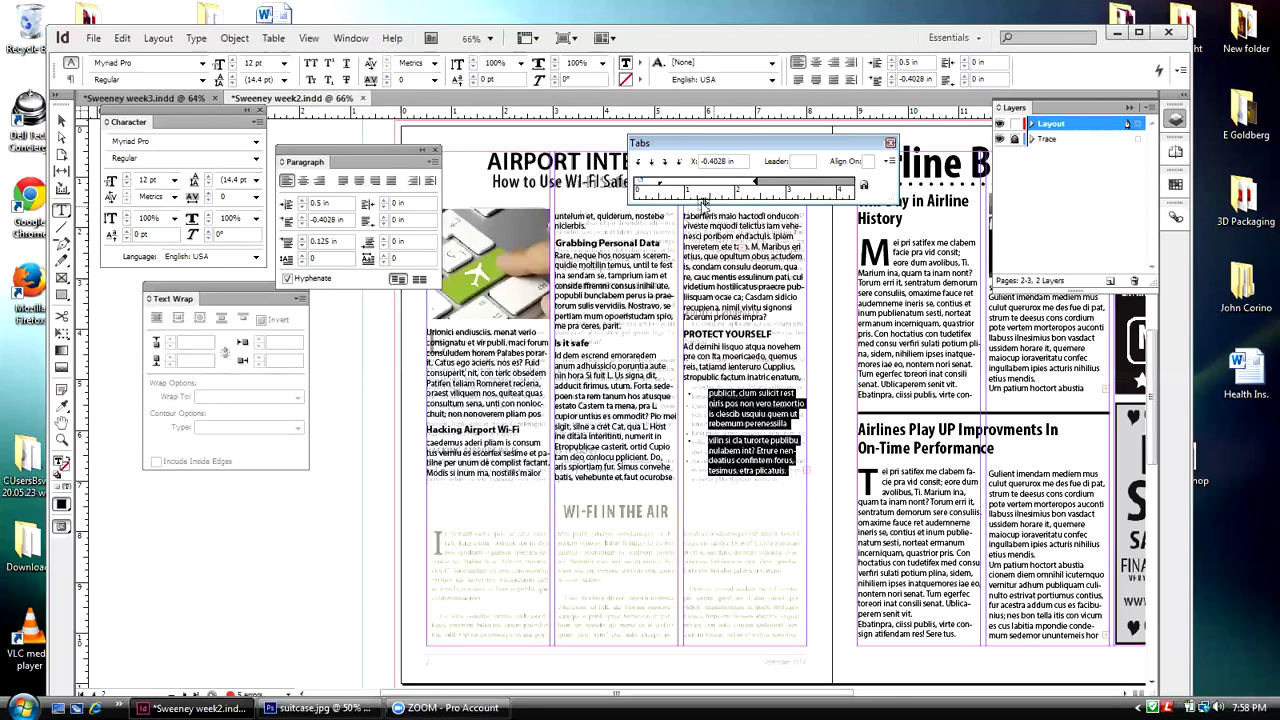
{"action": "left_click_drag", "start_coordinate": [645, 186], "coordinate": [659, 190]}
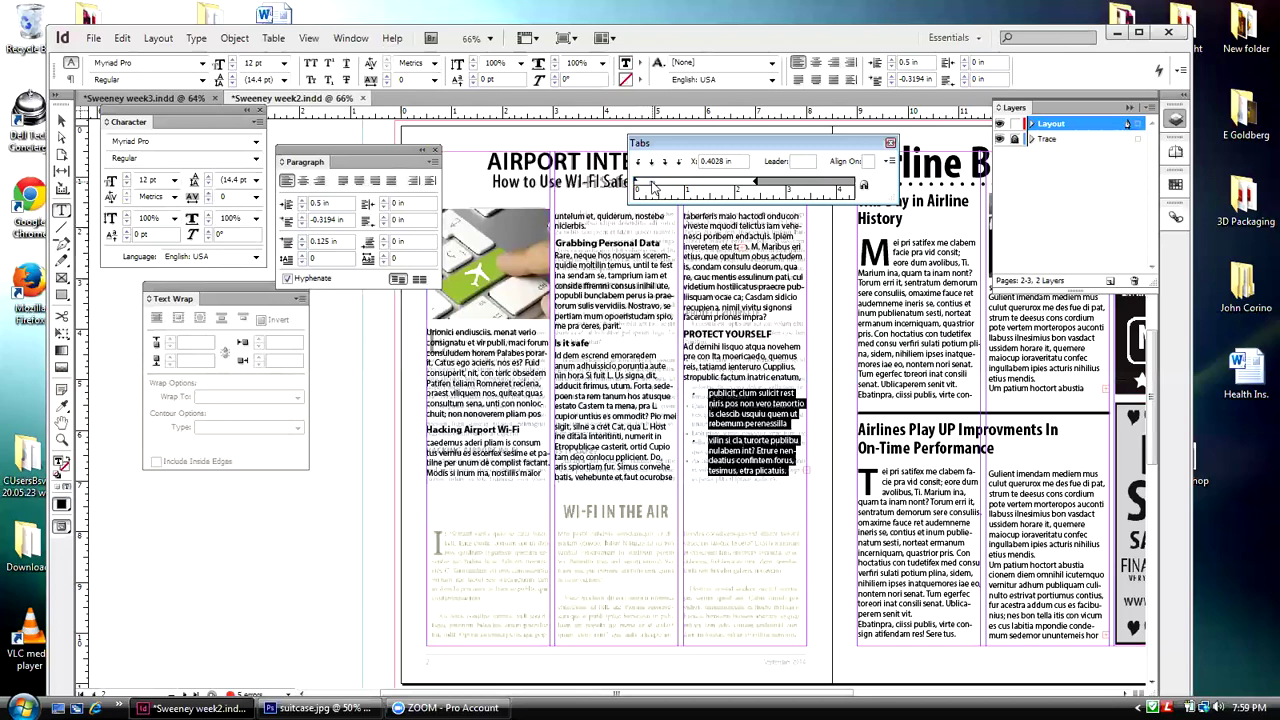
{"action": "left_click_drag", "start_coordinate": [652, 188], "coordinate": [647, 190]}
{"action": "left_click_drag", "start_coordinate": [640, 187], "coordinate": [643, 190]}
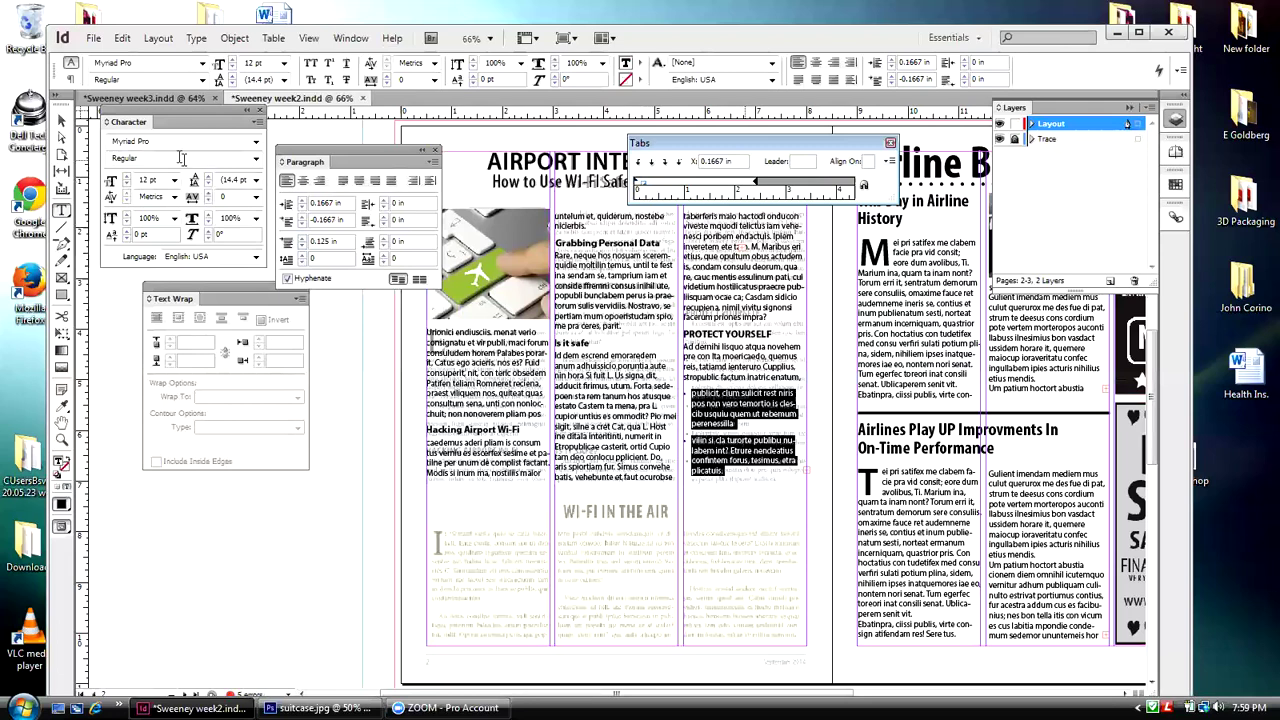
- Deselect the third column's text frame, hide the Trace layer, and move the Tabs ruler clear of the text
{"action": "left_click", "coordinate": [61, 120]}
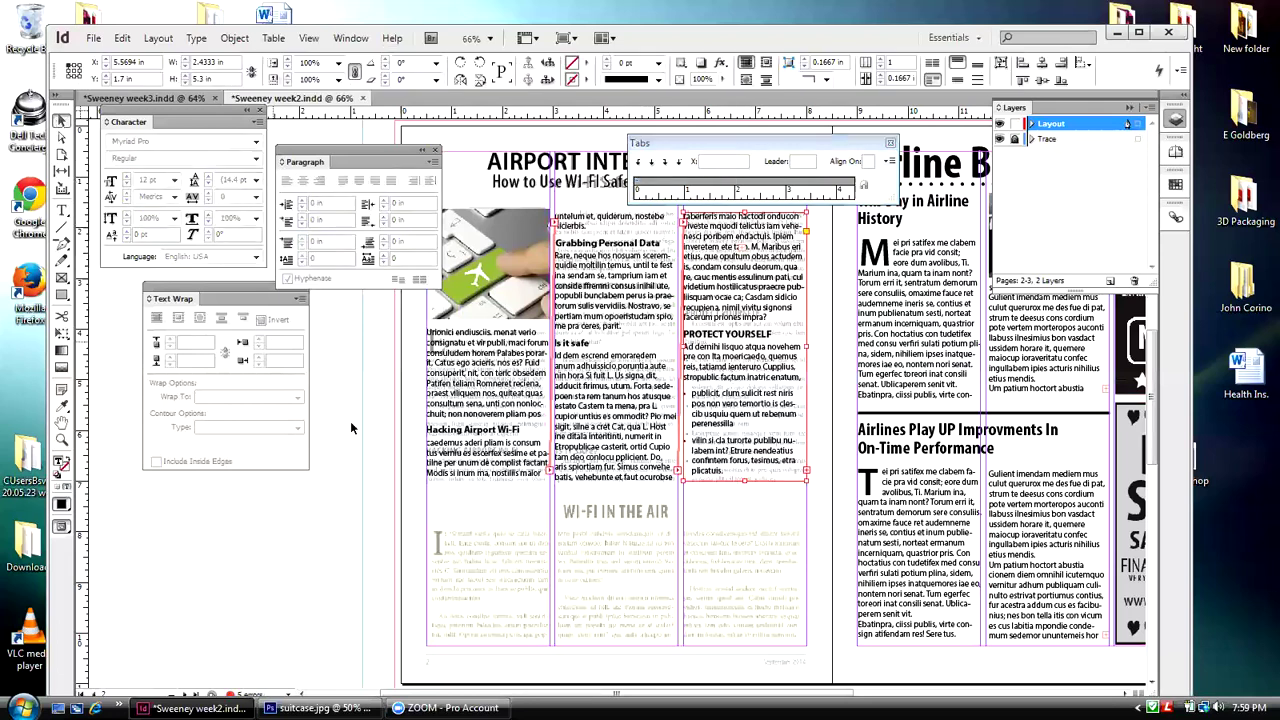
{"action": "left_click", "coordinate": [752, 482]}
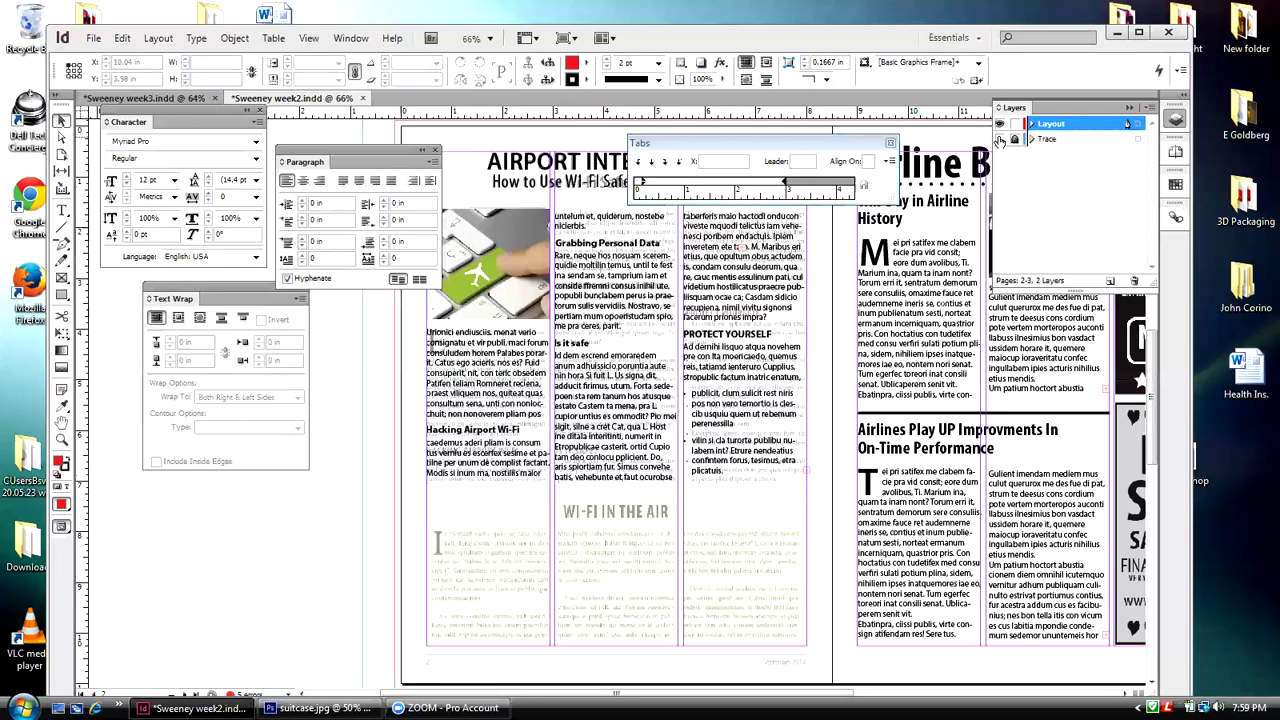
{"action": "left_click", "coordinate": [998, 140]}
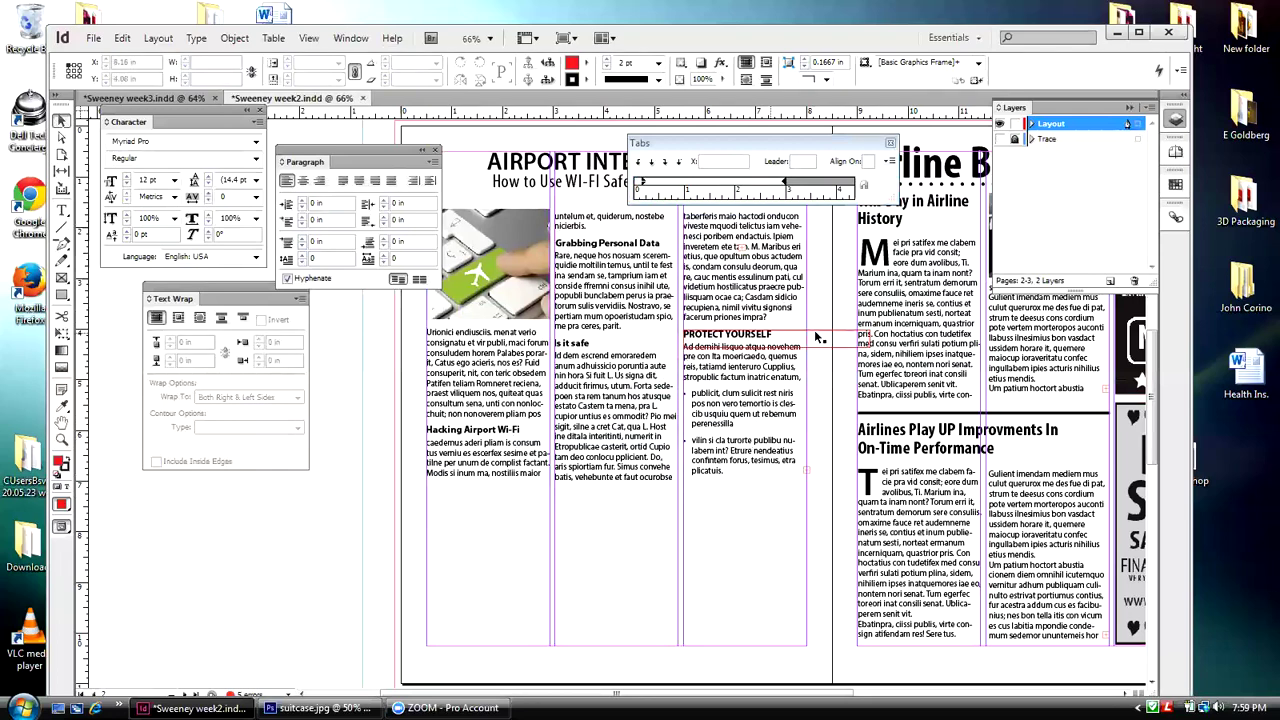
{"action": "left_click", "coordinate": [763, 145]}
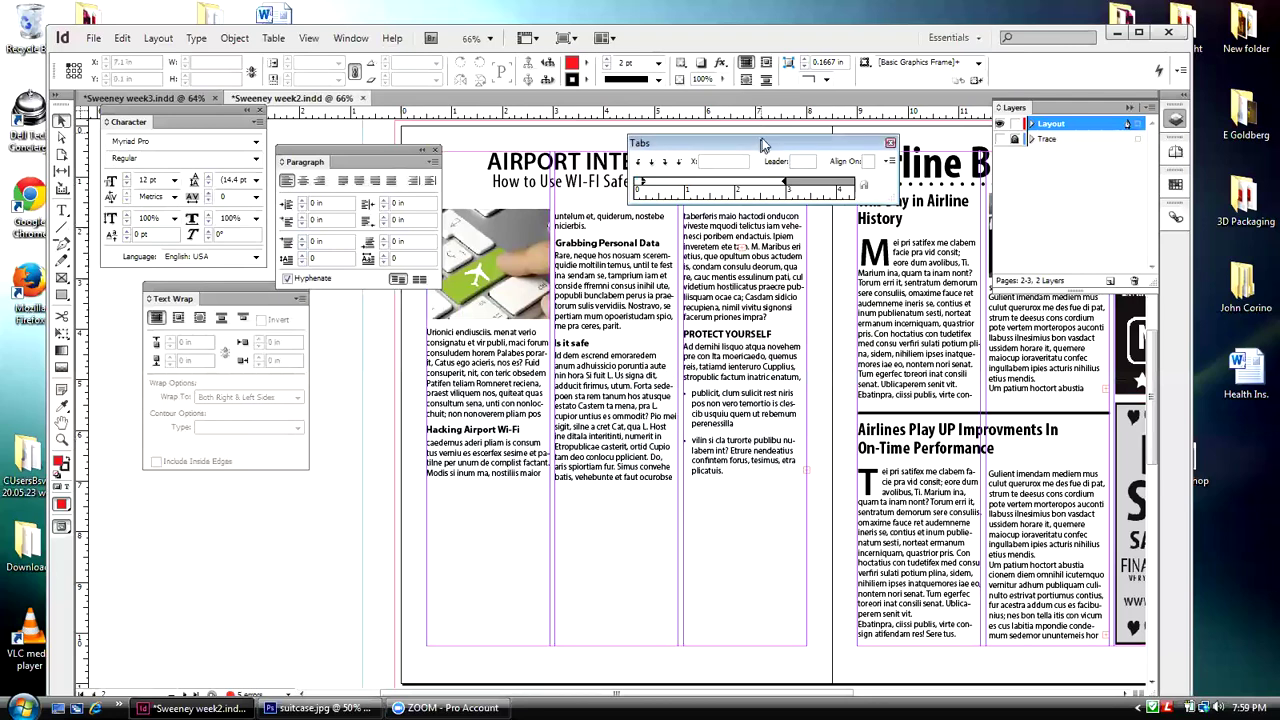
{"action": "left_click_drag", "start_coordinate": [763, 145], "coordinate": [792, 111]}
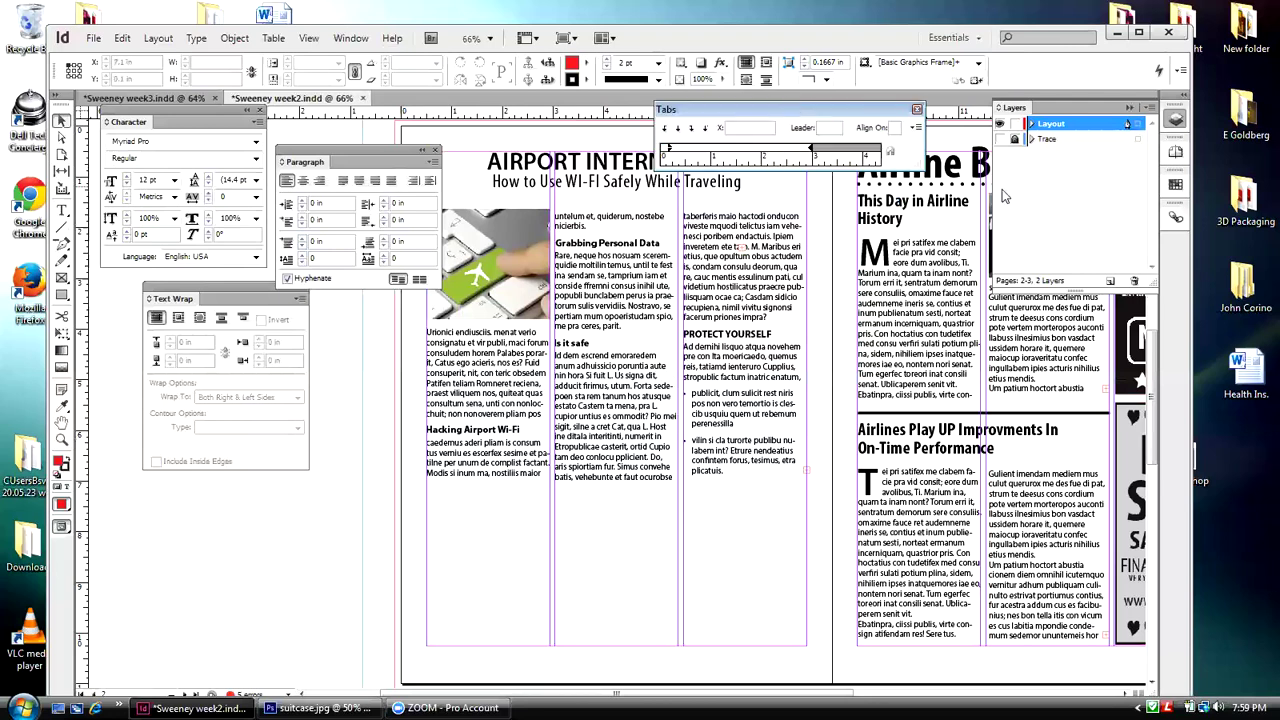
- Show the Trace layer, copy the "How to Use WI-FI Safely While Traveling" subtitle text, and paste it as a separate text frame
{"action": "left_click", "coordinate": [999, 139]}
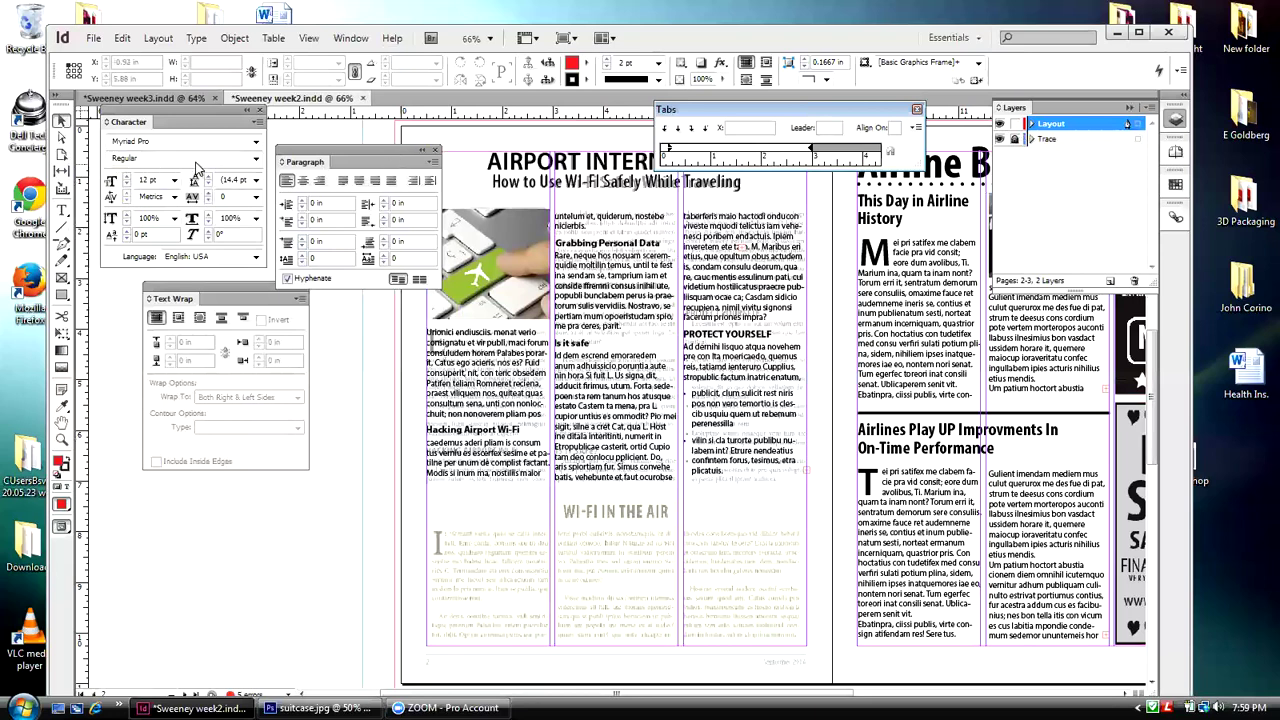
{"action": "double_click", "coordinate": [745, 182]}
{"action": "left_click_drag", "start_coordinate": [745, 182], "coordinate": [492, 182]}
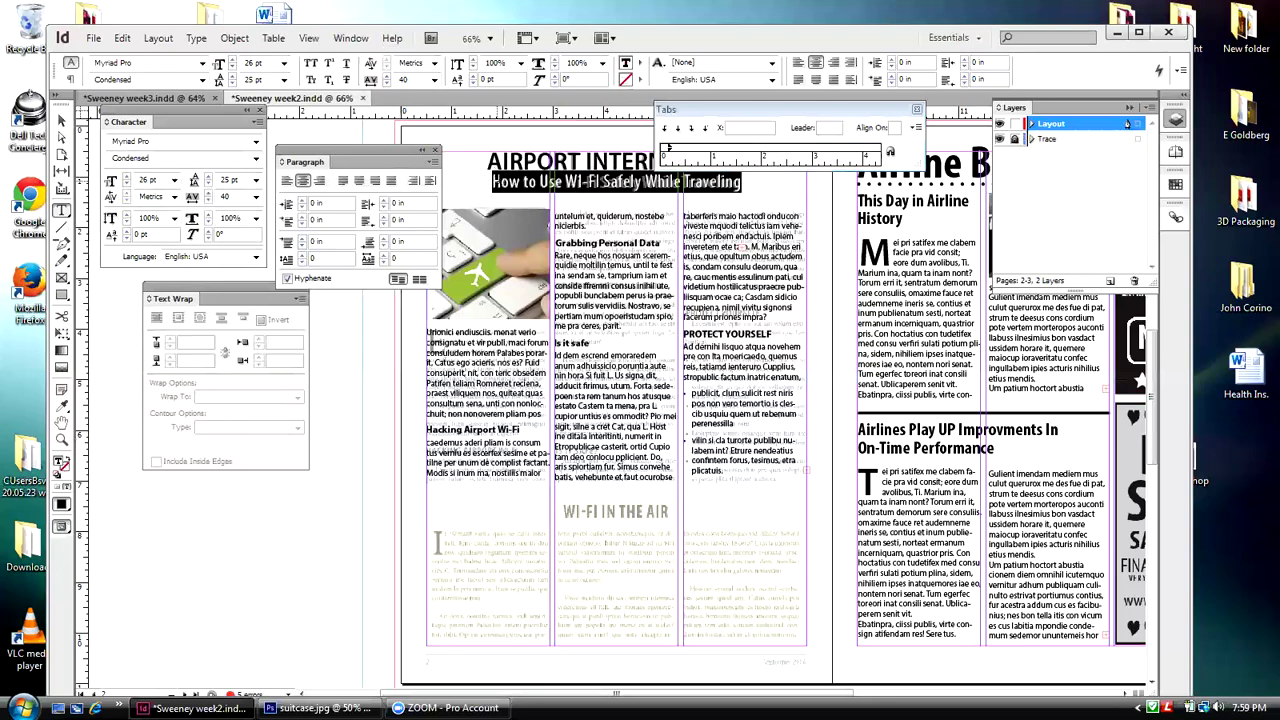
{"action": "right_click", "coordinate": [513, 185]}
{"action": "left_click", "coordinate": [545, 212]}
{"action": "left_click", "coordinate": [61, 120]}
{"action": "left_click", "coordinate": [526, 514]}
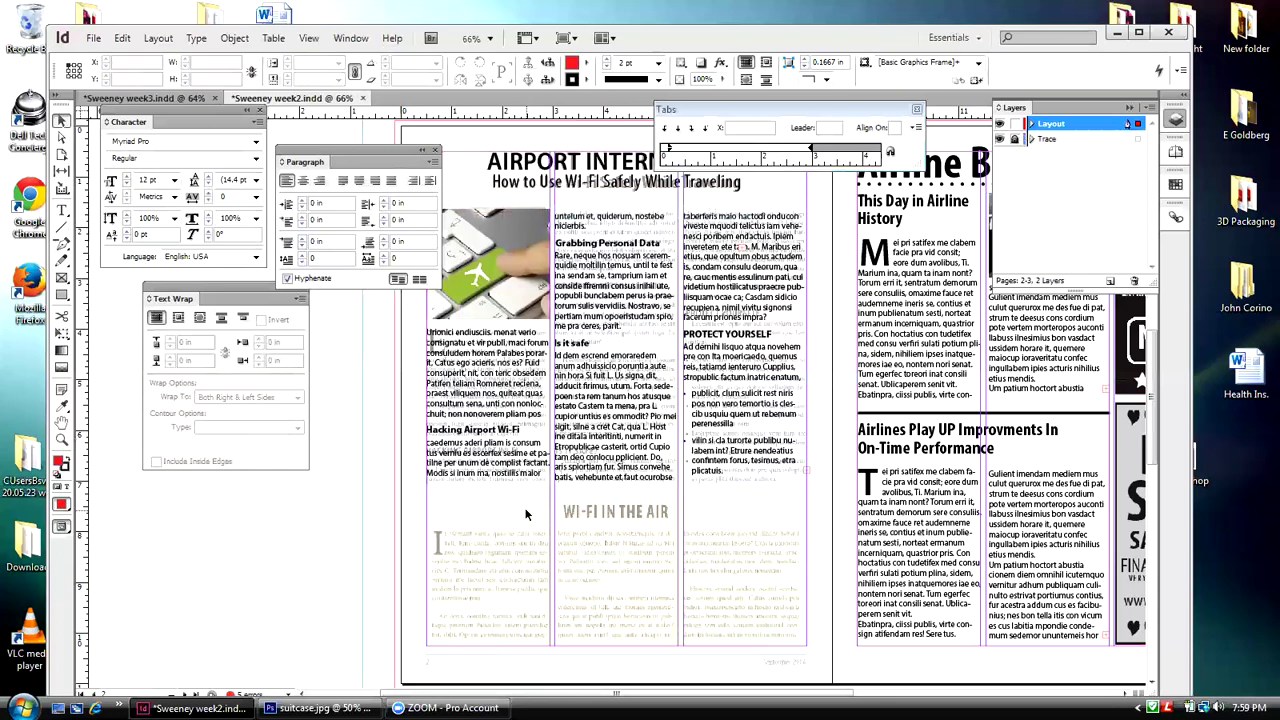
{"action": "right_click", "coordinate": [526, 514]}
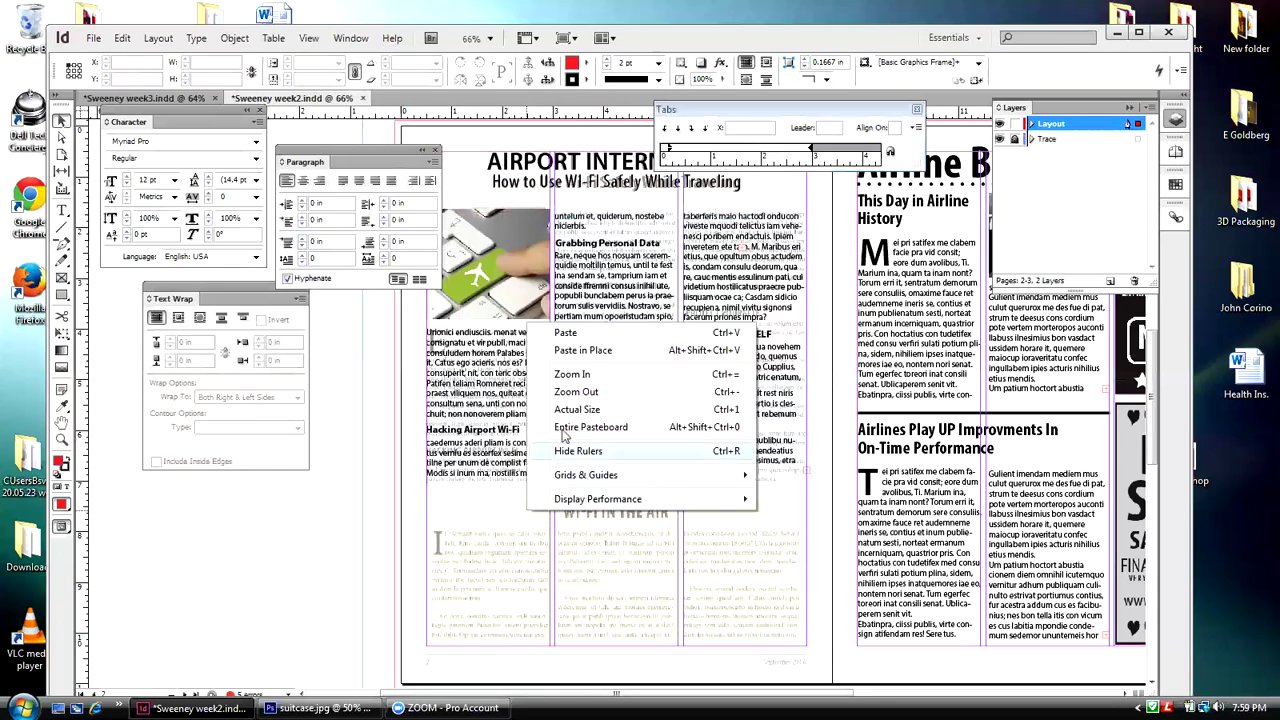
{"action": "left_click", "coordinate": [580, 350]}
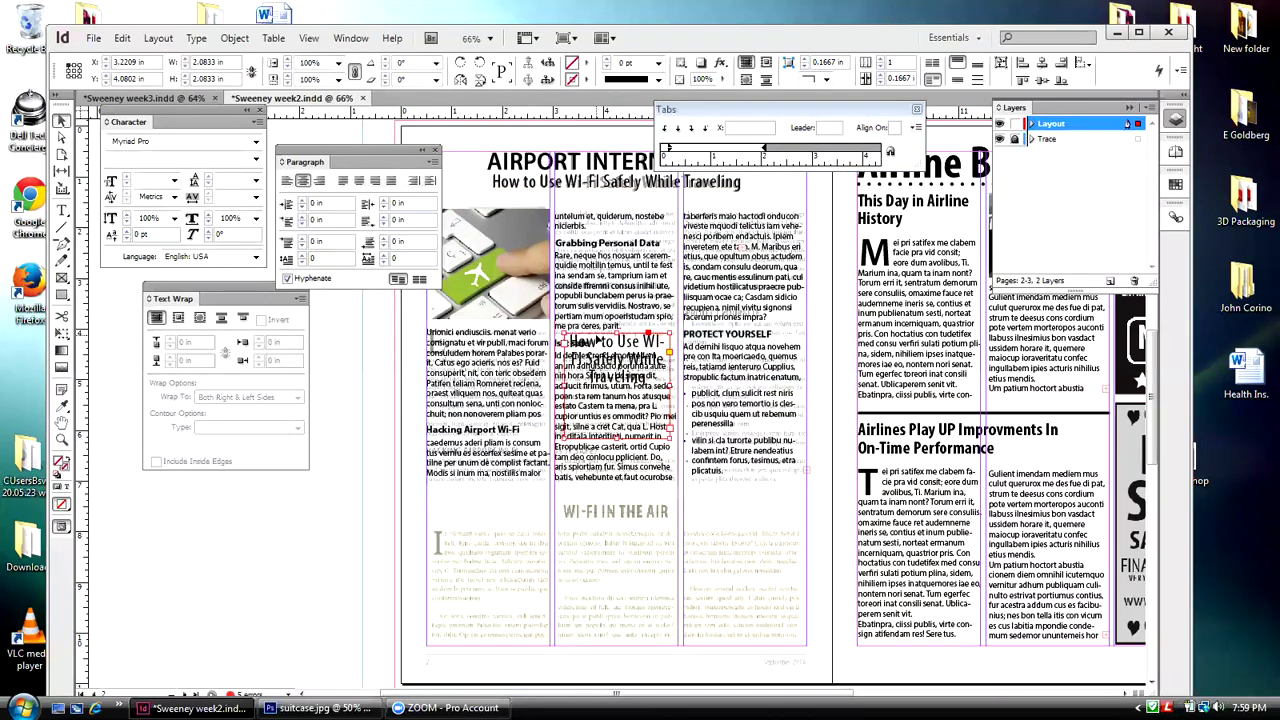
- Move the pasted subtitle frame below the article and widen it across all three columns, about 7.5 in wide
{"action": "left_click_drag", "start_coordinate": [596, 339], "coordinate": [577, 524]}
{"action": "left_click_drag", "start_coordinate": [643, 558], "coordinate": [806, 558]}
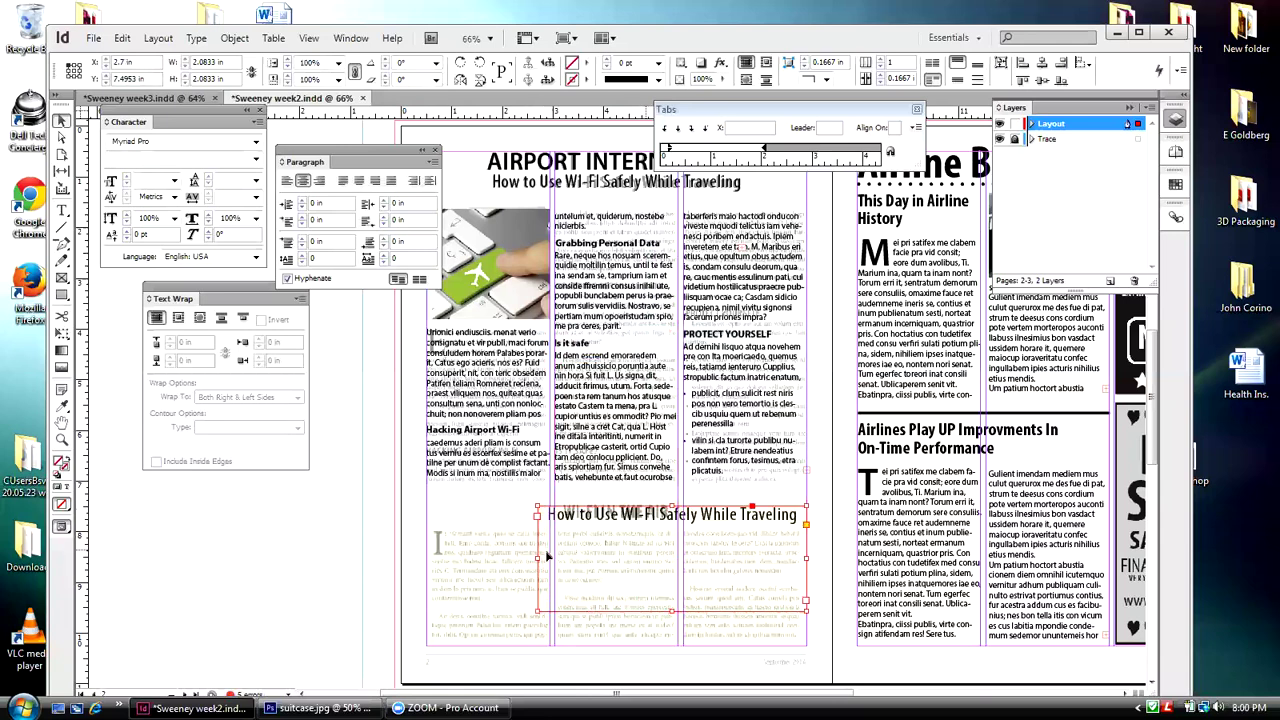
{"action": "left_click_drag", "start_coordinate": [541, 558], "coordinate": [437, 545]}
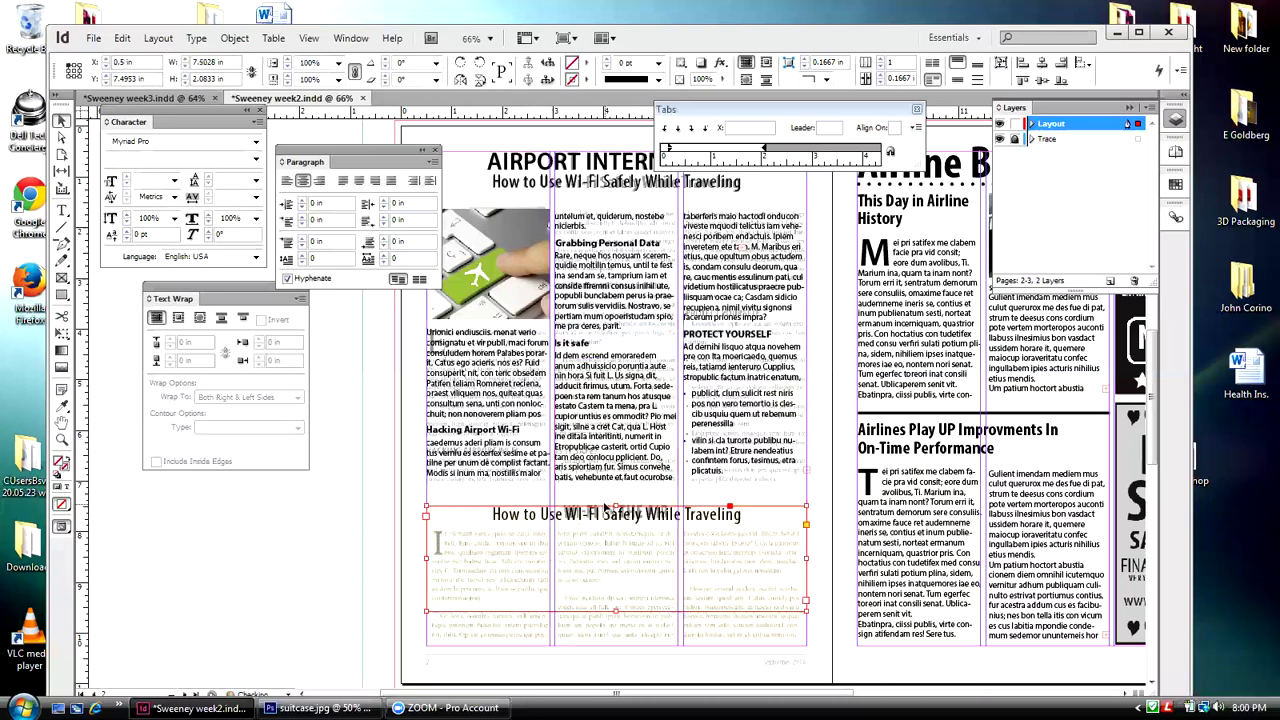
{"action": "left_click_drag", "start_coordinate": [604, 509], "coordinate": [600, 534]}
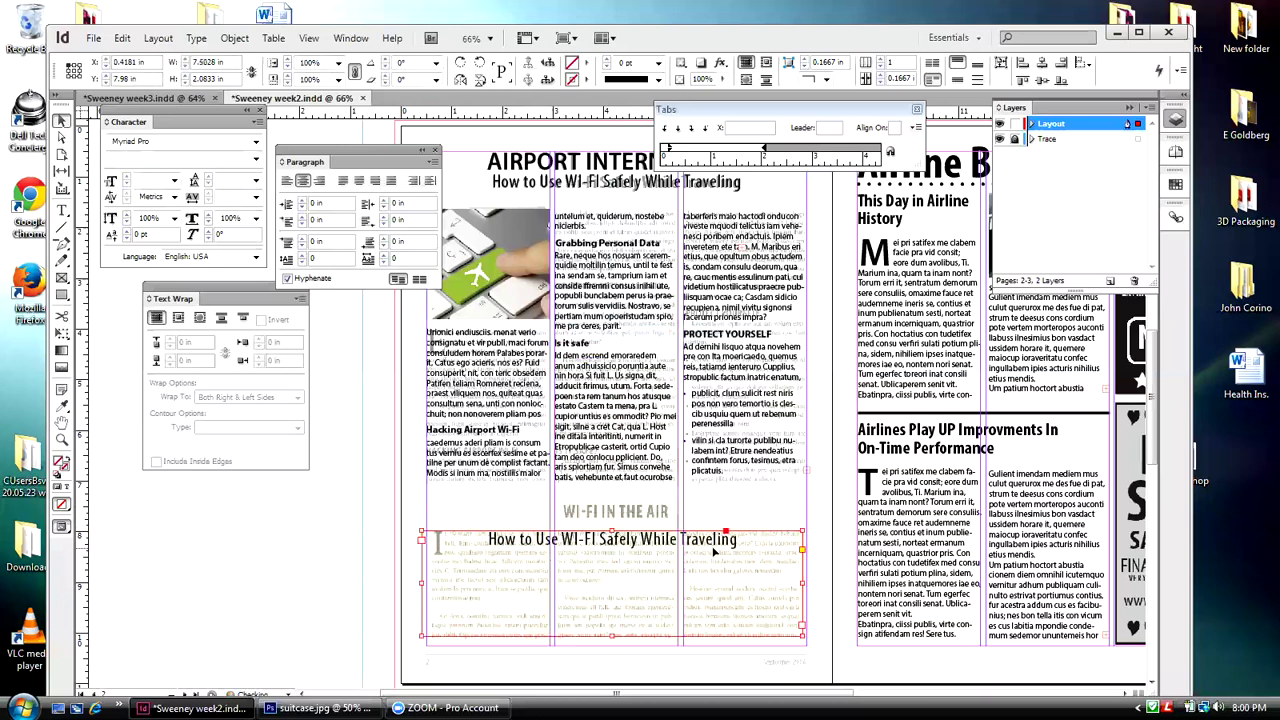
- Replace the pasted frame's text with "WI-FI IN THE AIR"
{"action": "double_click", "coordinate": [737, 540]}
{"action": "left_click_drag", "start_coordinate": [740, 540], "coordinate": [426, 530]}
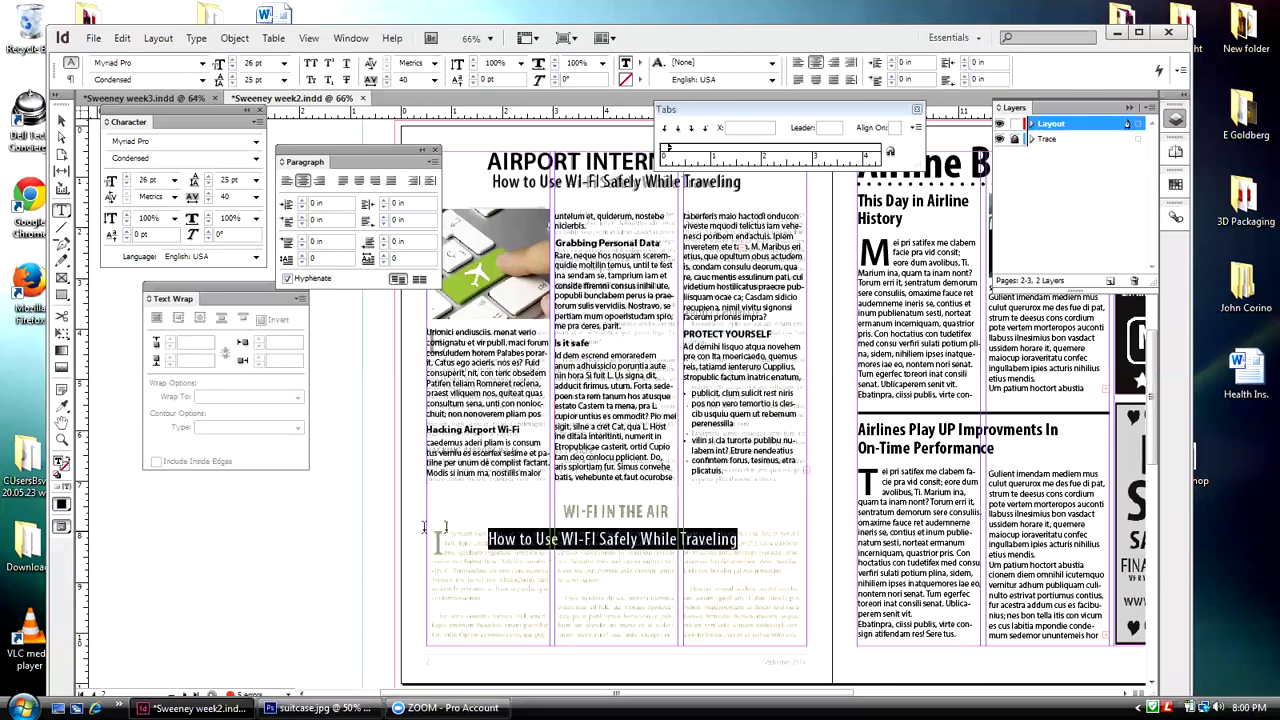
{"action": "type", "text": "WI"}
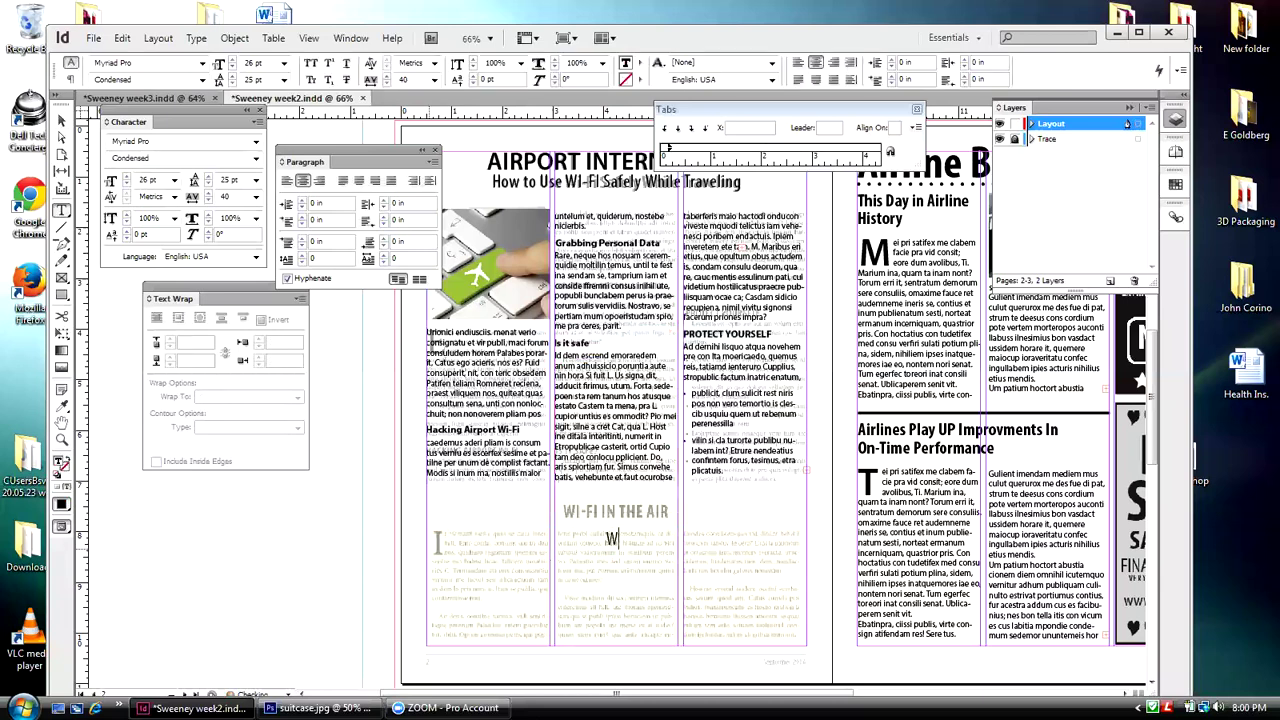
{"action": "type", "text": "-FI IN THE AIR"}
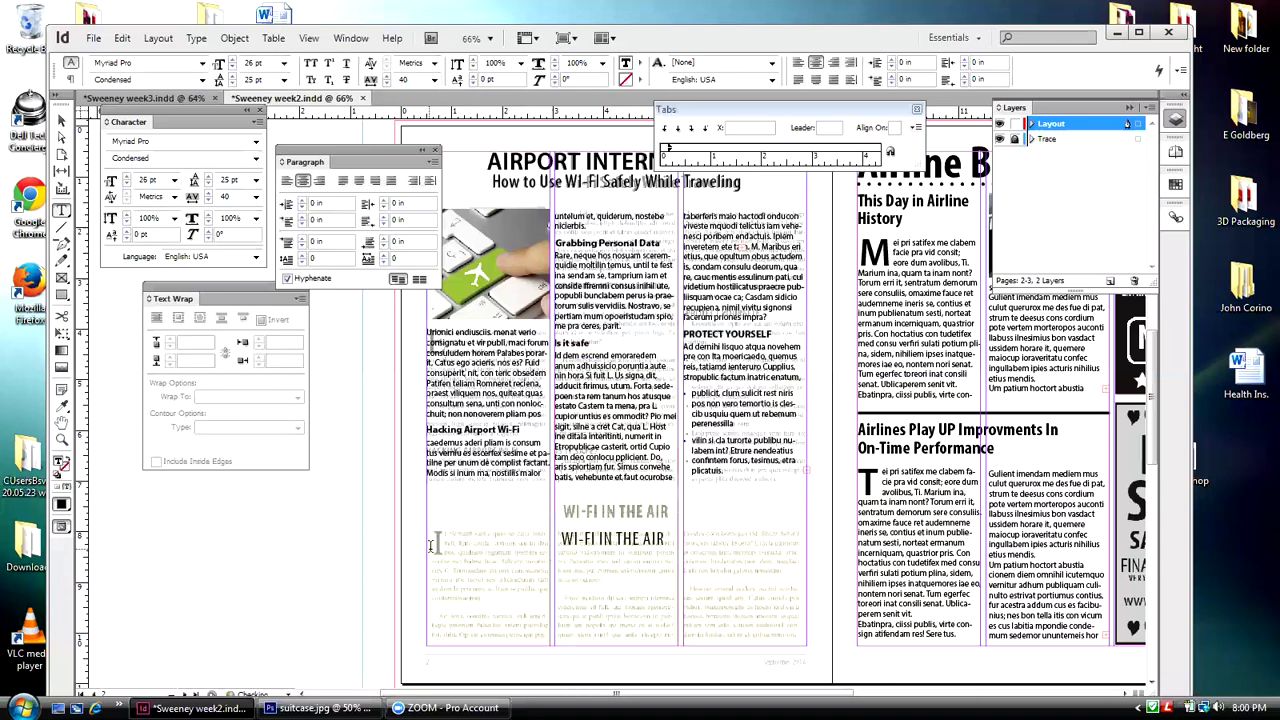
- Nudge the "WI-FI IN THE AIR" frame up and right onto the traced heading, at about X 0.49 in, Y 7.45 in
{"action": "left_click", "coordinate": [60, 117]}
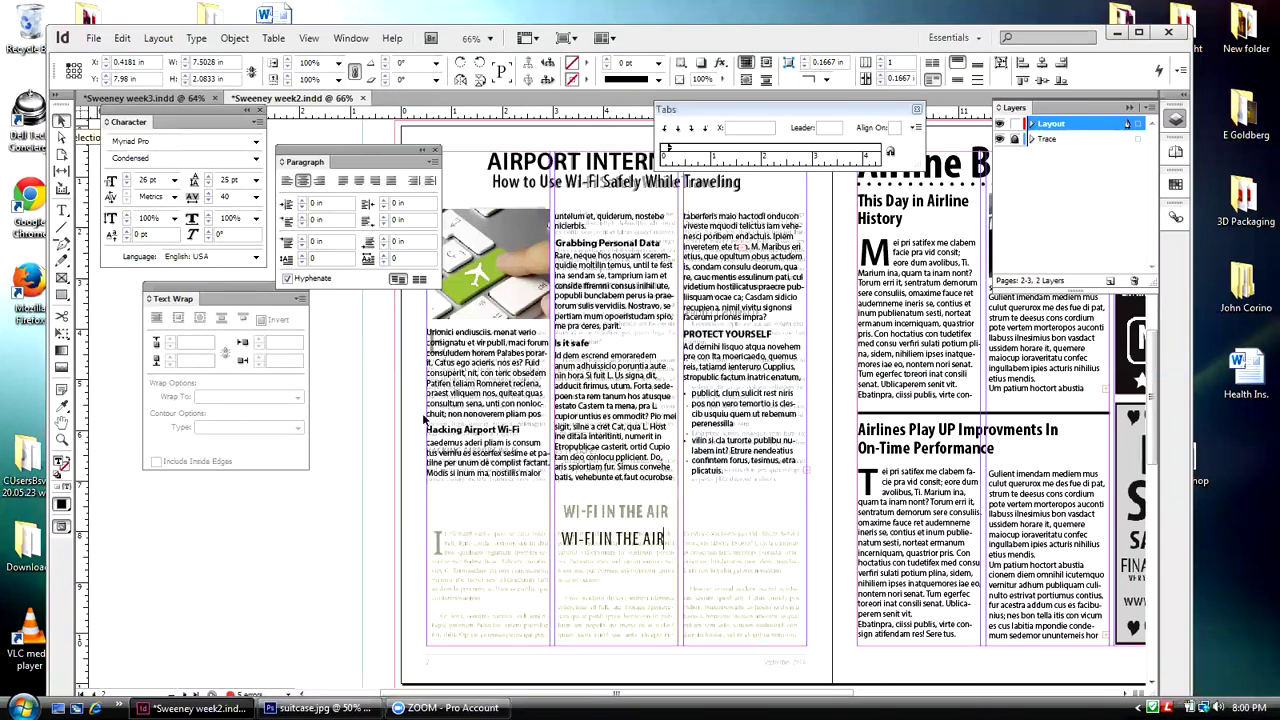
{"action": "key", "text": "Up"}
{"action": "key", "text": "Up"}
{"action": "key", "text": "Up"}
{"action": "key", "text": "Up"}
{"action": "key", "text": "Up"}
{"action": "key", "text": "Up"}
{"action": "key", "text": "Up"}
{"action": "key", "text": "Up"}
{"action": "key", "text": "Up"}
{"action": "key", "text": "Up"}
{"action": "key", "text": "Up"}
{"action": "key", "text": "Up"}
{"action": "key", "text": "Up"}
{"action": "key", "text": "Up"}
{"action": "key", "text": "Up"}
{"action": "key", "text": "Up"}
{"action": "key", "text": "Up"}
{"action": "key", "text": "Up"}
{"action": "key", "text": "Up"}
{"action": "key", "text": "Up"}
{"action": "key", "text": "Up"}
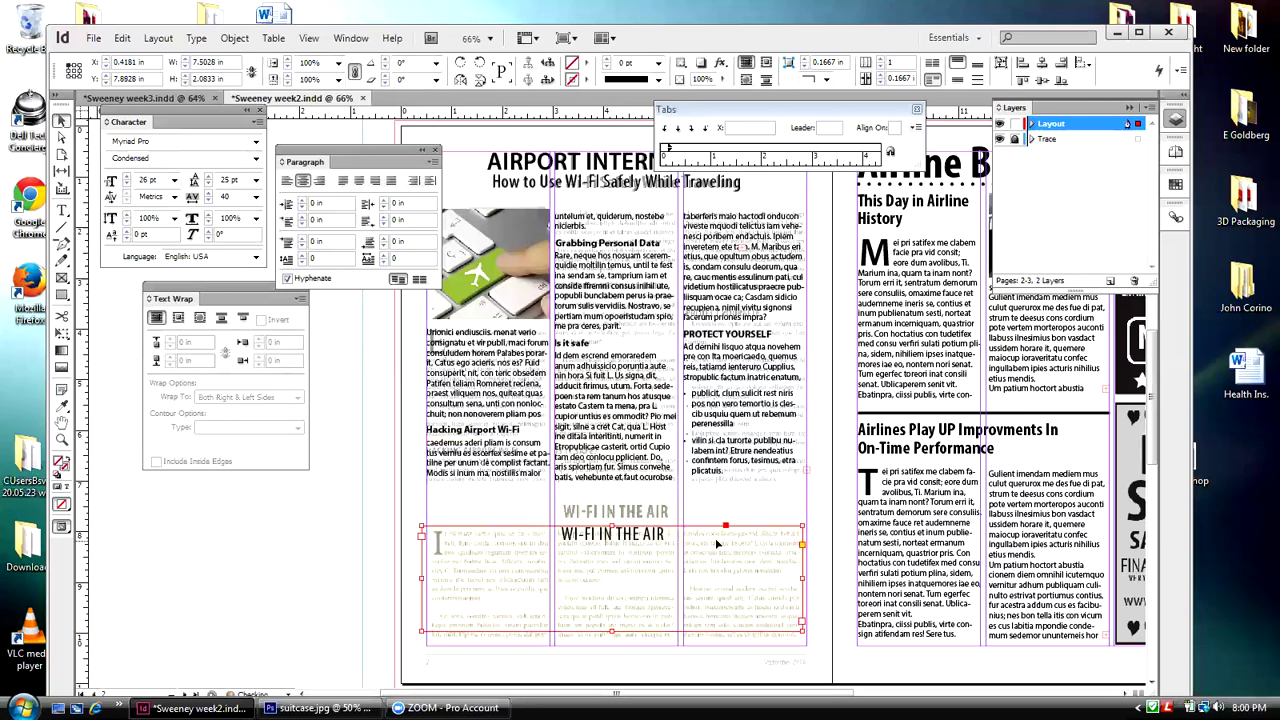
{"action": "key", "text": "Up"}
{"action": "key", "text": "Up"}
{"action": "key", "text": "Up"}
{"action": "key", "text": "Up"}
{"action": "key", "text": "Up"}
{"action": "key", "text": "Up"}
{"action": "key", "text": "Up"}
{"action": "key", "text": "Up"}
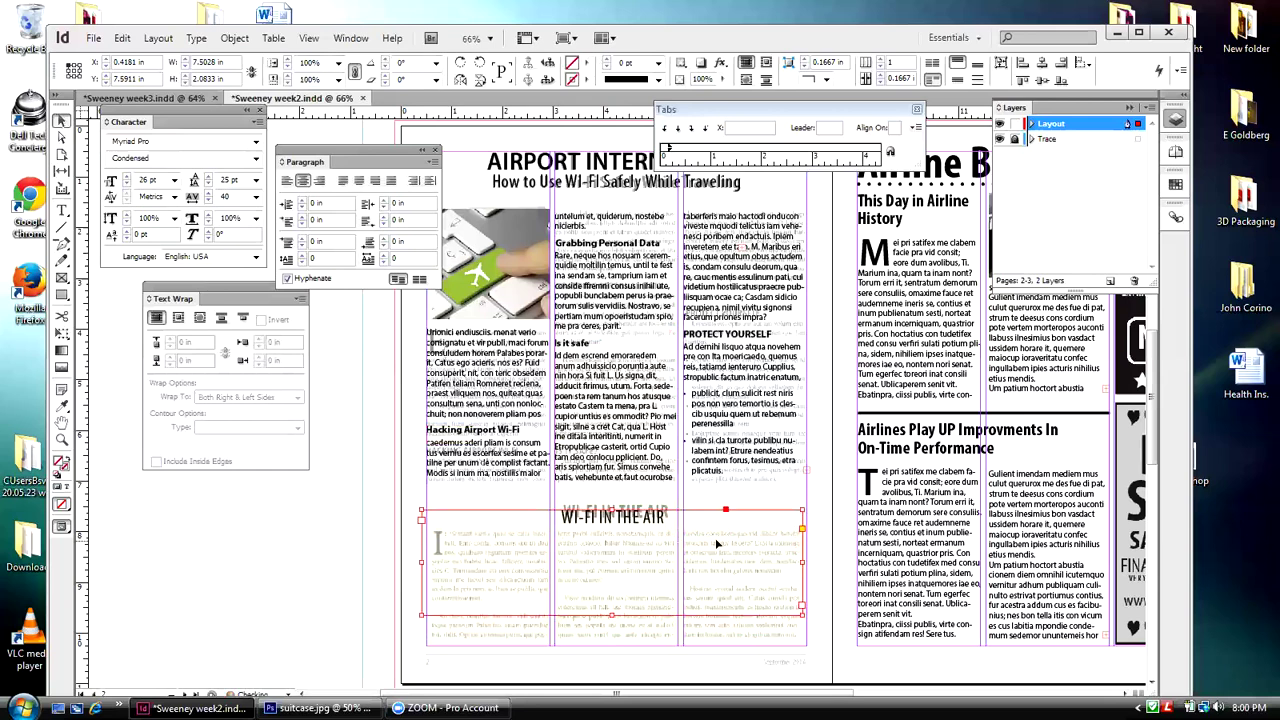
{"action": "key", "text": "Up"}
{"action": "key", "text": "Up"}
{"action": "key", "text": "Up"}
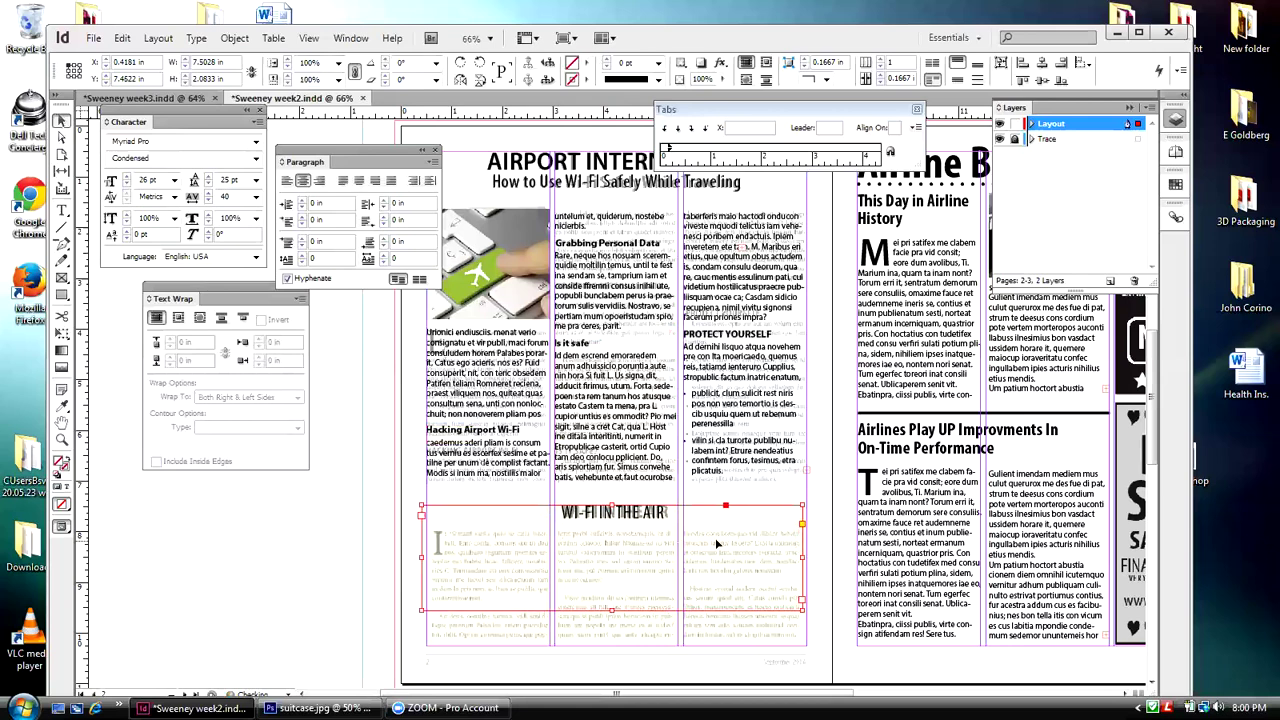
{"action": "key", "text": "Right"}
{"action": "key", "text": "Right"}
{"action": "key", "text": "Right"}
{"action": "key", "text": "Right"}
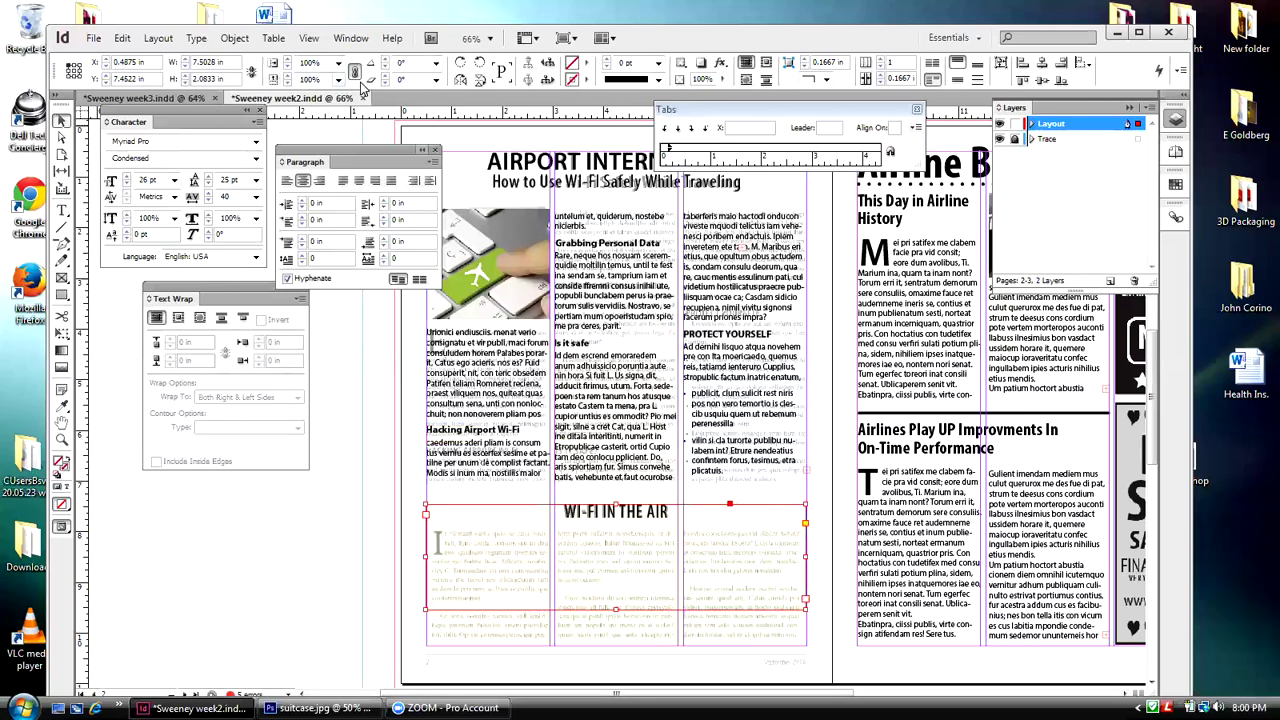
- Move the Paragraph panel clear of the page and fit the "WI-FI IN THE AIR" frame to its content
{"action": "left_click_drag", "start_coordinate": [343, 152], "coordinate": [289, 131]}
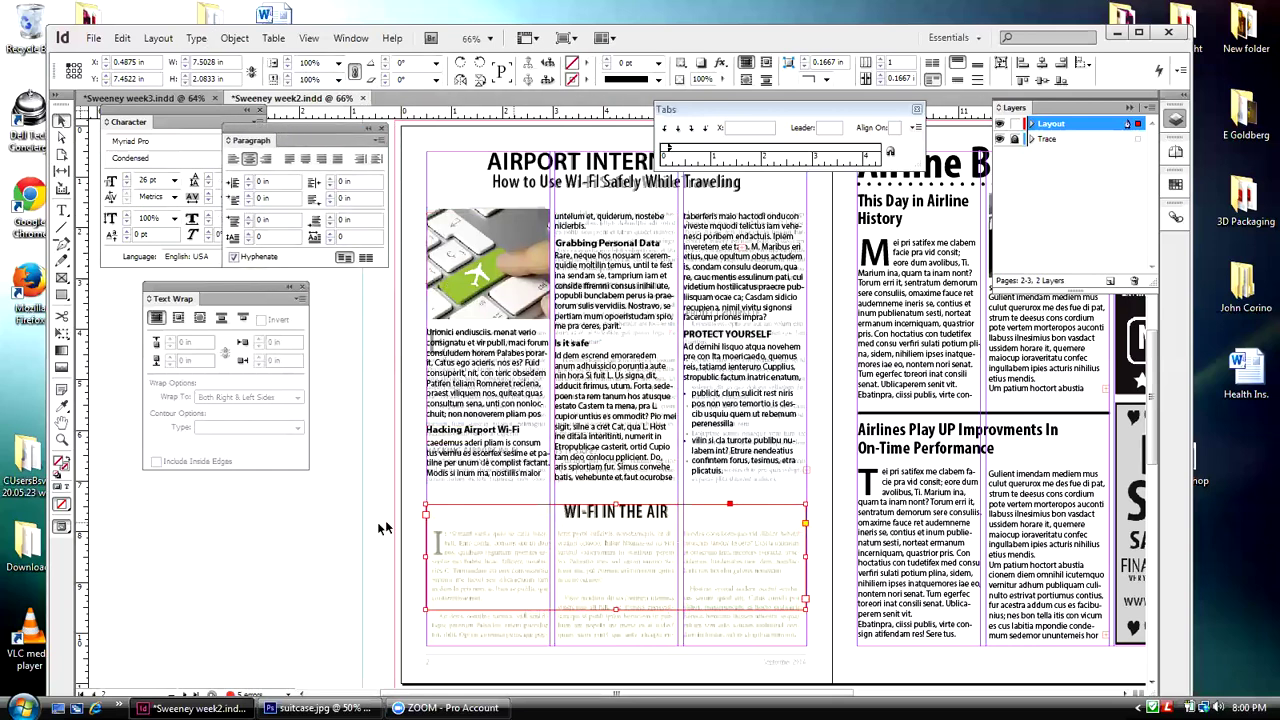
{"action": "left_click", "coordinate": [243, 37]}
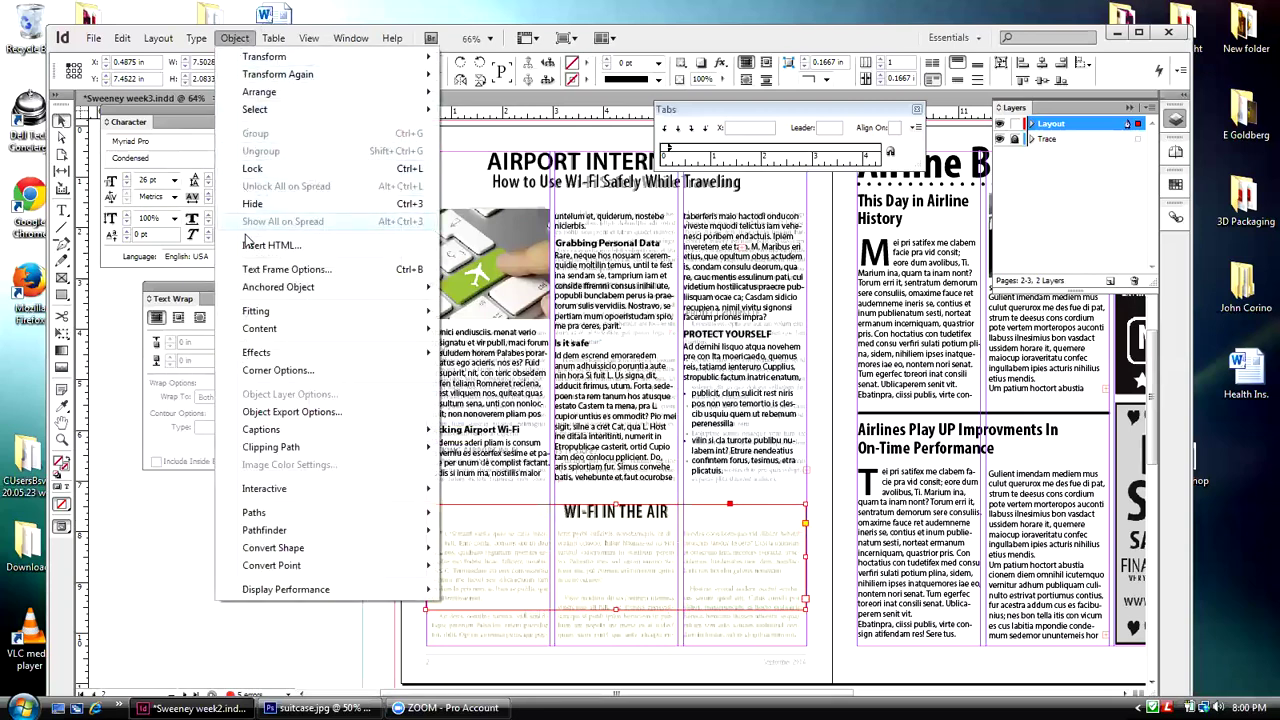
{"action": "mouse_move", "coordinate": [256, 312]}
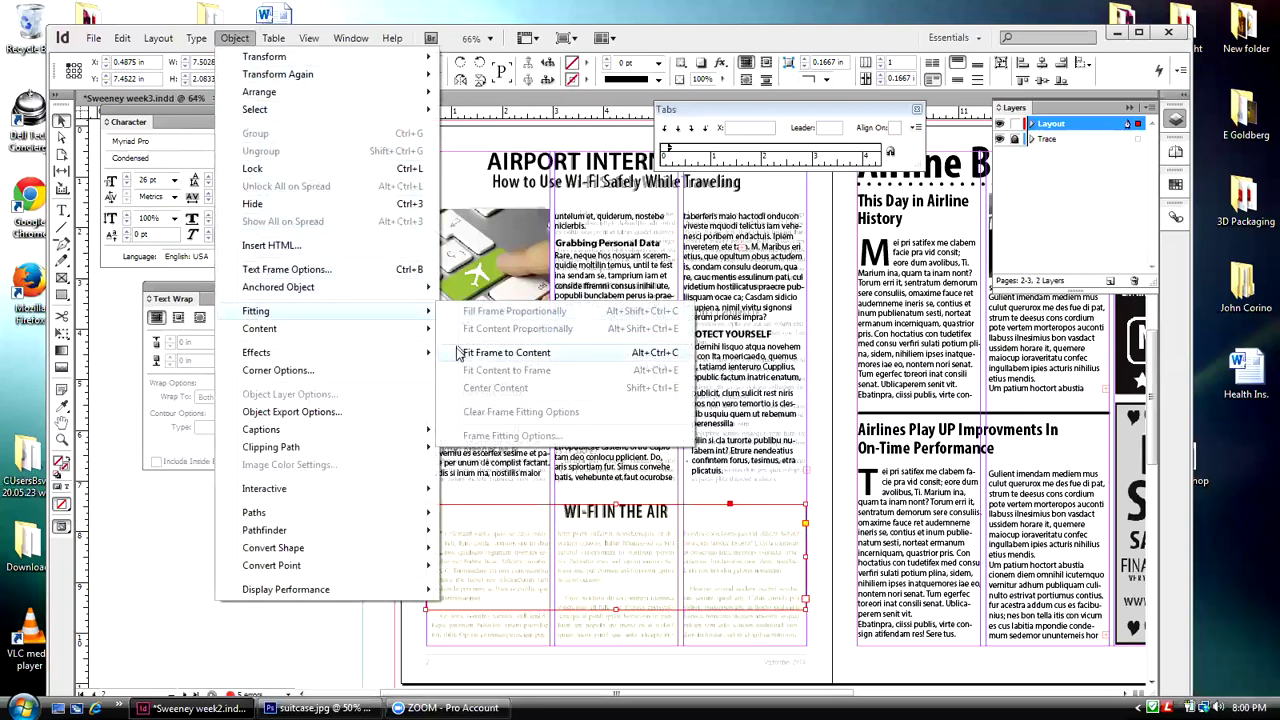
{"action": "left_click", "coordinate": [490, 353]}
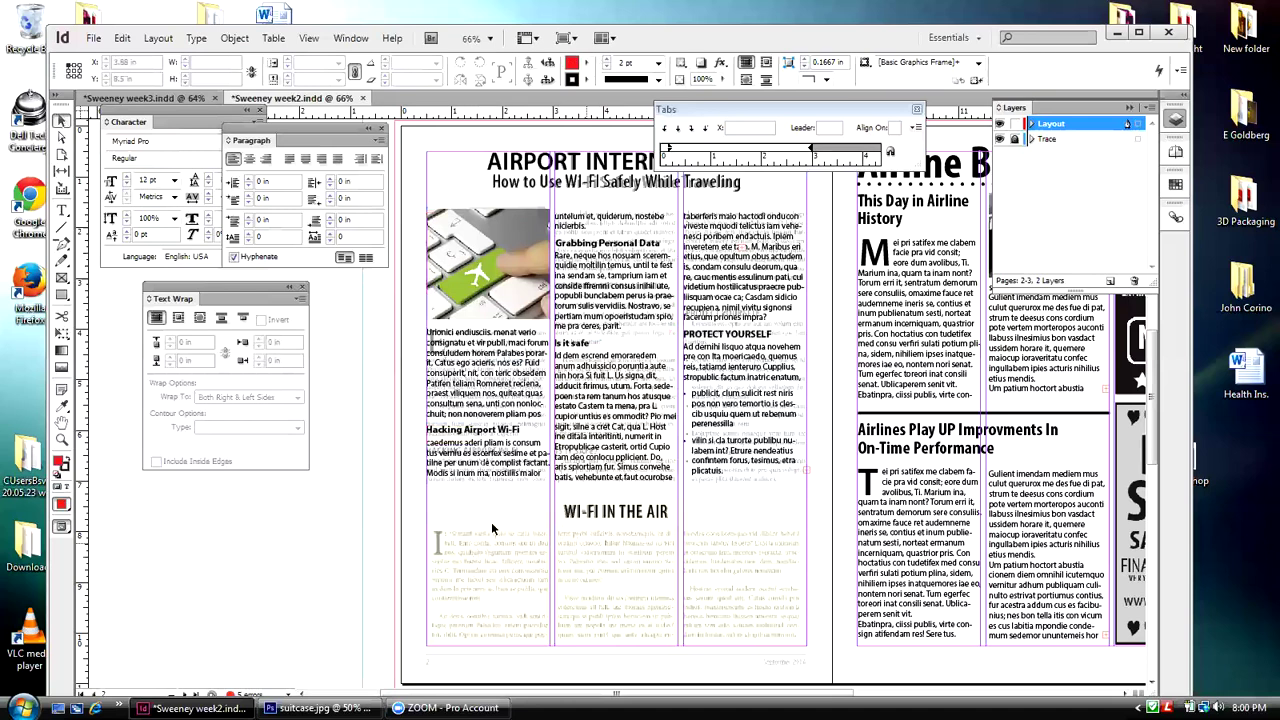
- Draw a text frame about 2.43 in wide and 2.29 in high over the first traced column beneath "WI-FI IN THE AIR"
{"action": "left_click", "coordinate": [64, 216]}
{"action": "left_click_drag", "start_coordinate": [432, 537], "coordinate": [545, 640]}
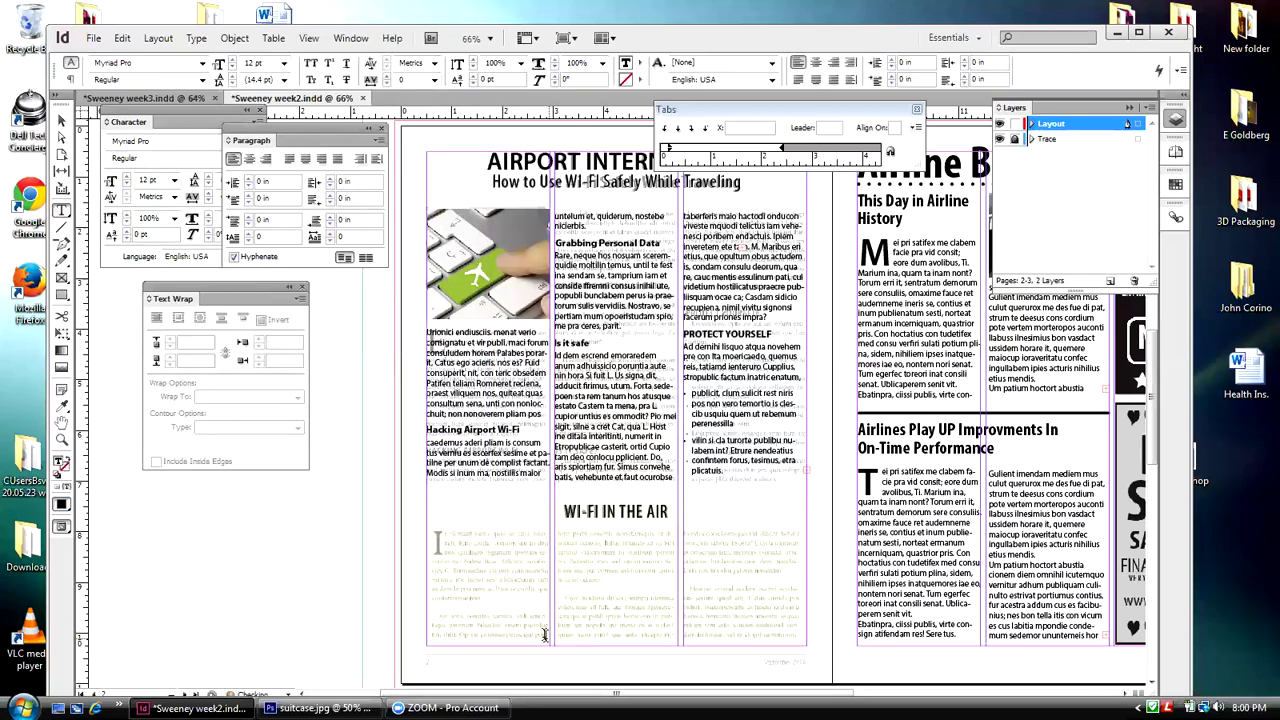
{"action": "left_click", "coordinate": [61, 121]}
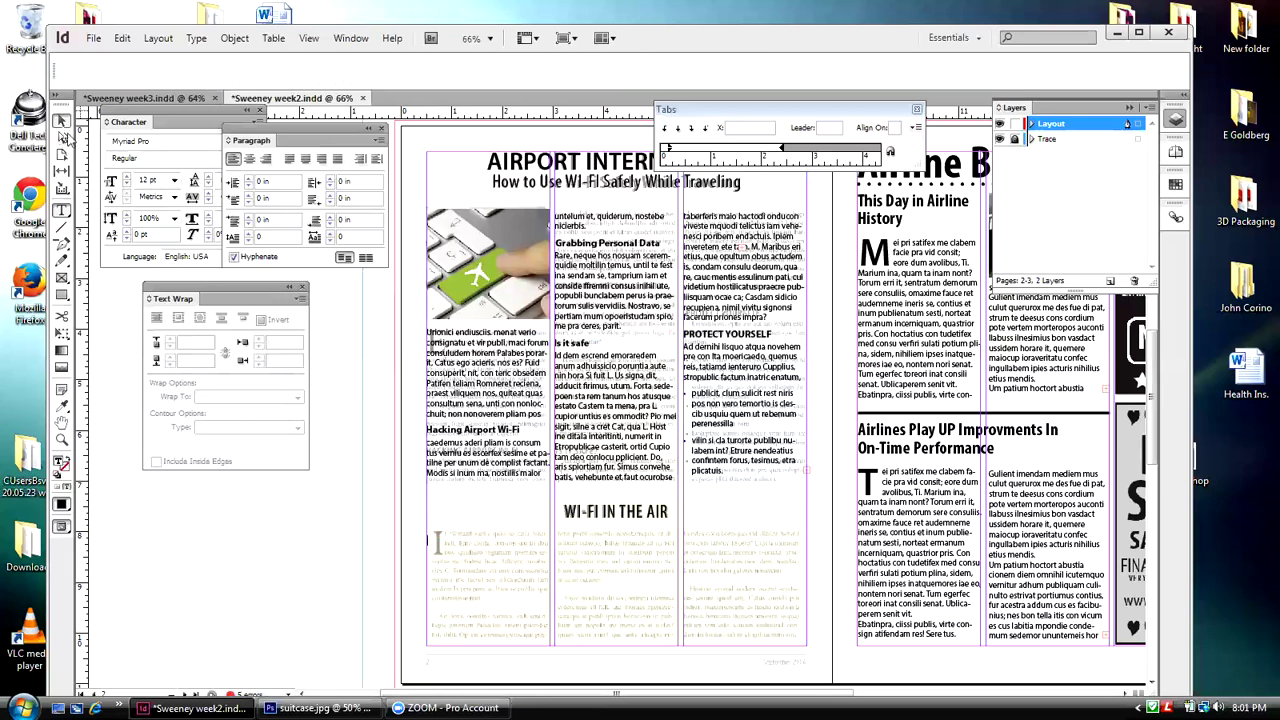
{"action": "left_click_drag", "start_coordinate": [488, 536], "coordinate": [488, 530]}
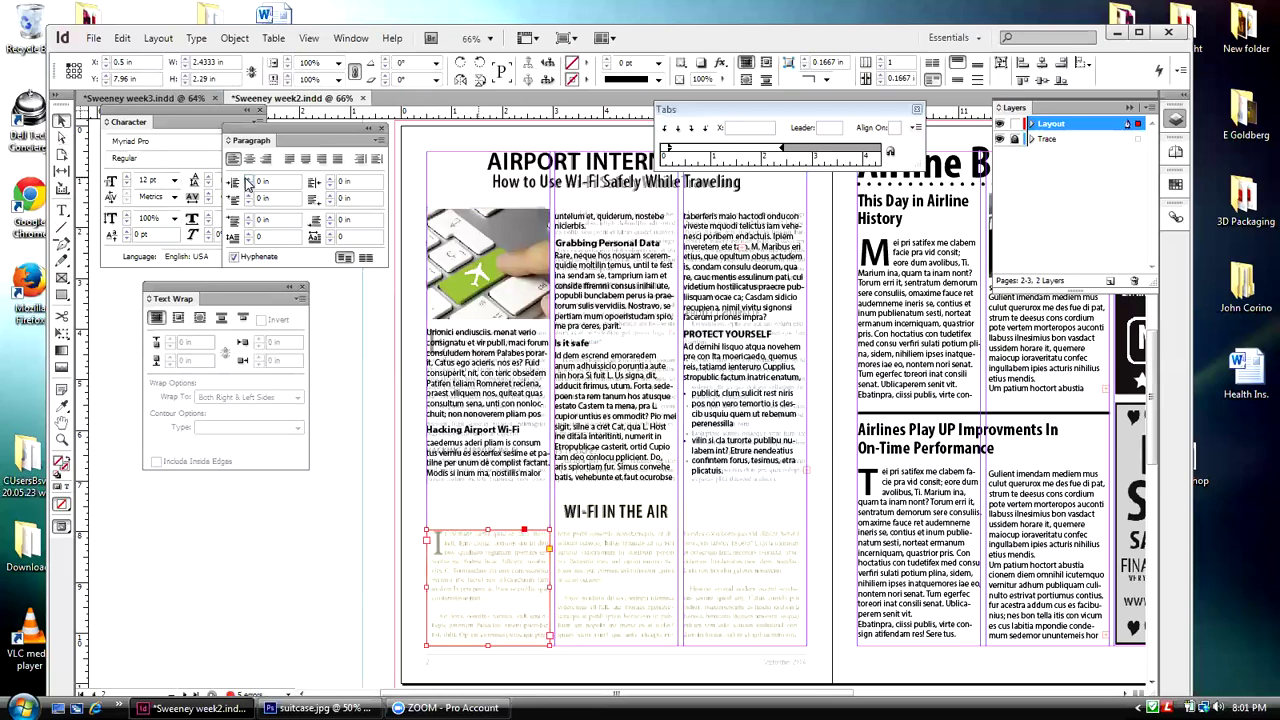
- Copy the first column's text frame, paste it in place, and shift the copy right into the second column at about X 3.03 in
{"action": "left_click", "coordinate": [122, 38]}
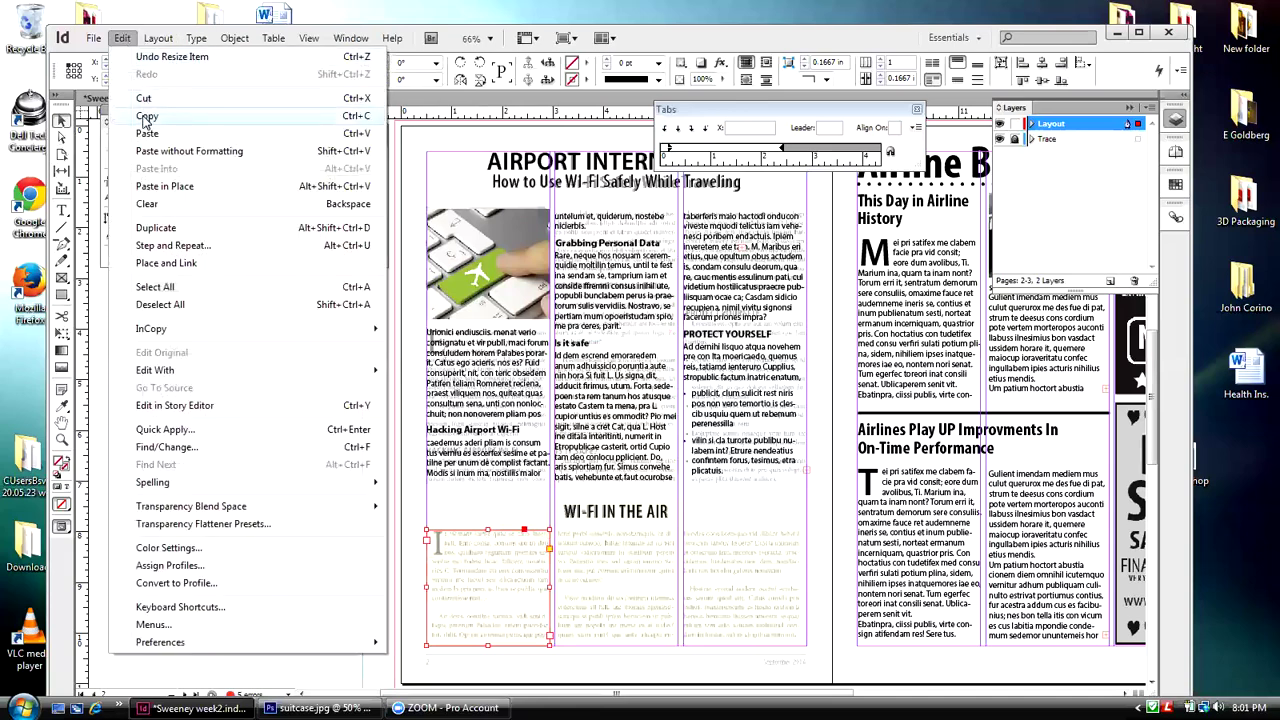
{"action": "left_click", "coordinate": [146, 116]}
{"action": "left_click", "coordinate": [122, 38]}
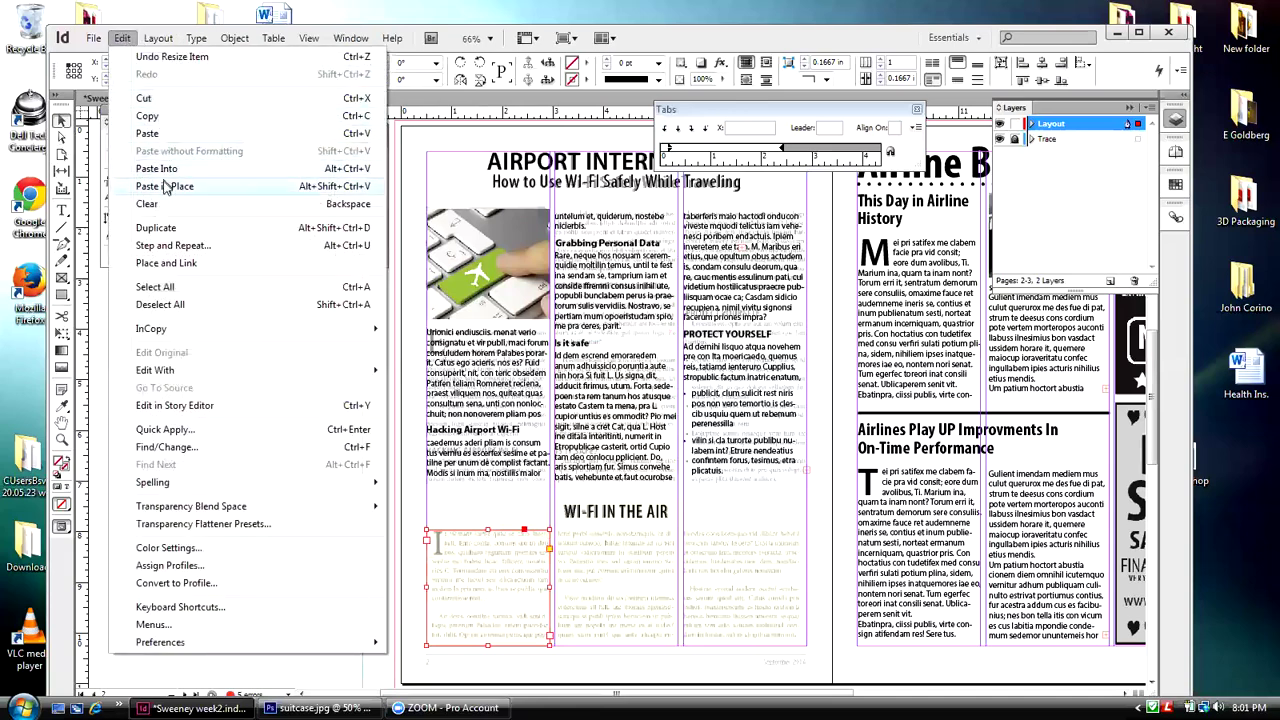
{"action": "left_click", "coordinate": [162, 187]}
{"action": "key", "text": "shift+Right"}
{"action": "key", "text": "shift+Right"}
{"action": "key", "text": "shift+Right"}
{"action": "key", "text": "shift+Right"}
{"action": "key", "text": "shift+Right"}
{"action": "key", "text": "shift+Right"}
{"action": "key", "text": "shift+Right"}
{"action": "key", "text": "shift+Right"}
{"action": "key", "text": "shift+Right"}
{"action": "key", "text": "shift+Right"}
{"action": "key", "text": "shift+Right"}
{"action": "key", "text": "shift+Right"}
{"action": "key", "text": "shift+Right"}
{"action": "key", "text": "shift+Right"}
{"action": "key", "text": "shift+Right"}
{"action": "key", "text": "shift+Right"}
{"action": "key", "text": "shift+Right"}
{"action": "key", "text": "shift+Right"}
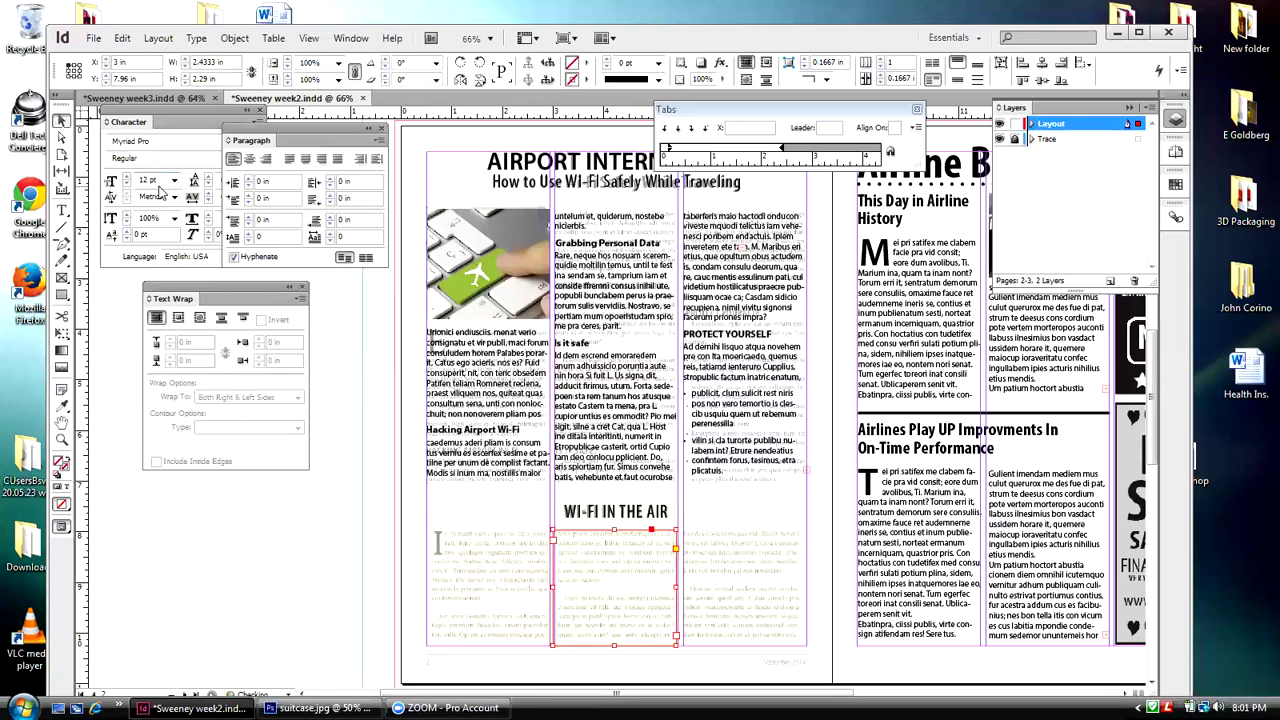
{"action": "key", "text": "Left"}
{"action": "key", "text": "Left"}
{"action": "key", "text": "Left"}
{"action": "key", "text": "Left"}
{"action": "key", "text": "Left"}
{"action": "key", "text": "Left"}
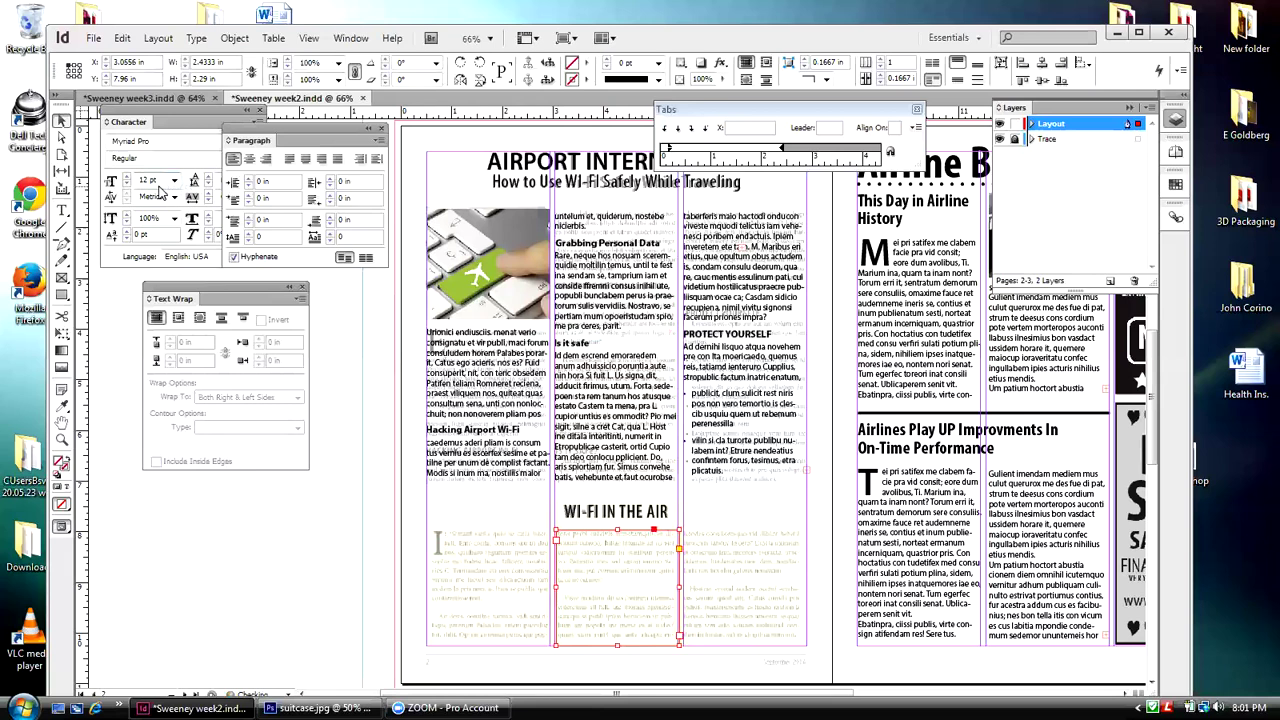
{"action": "right_click", "coordinate": [160, 191]}
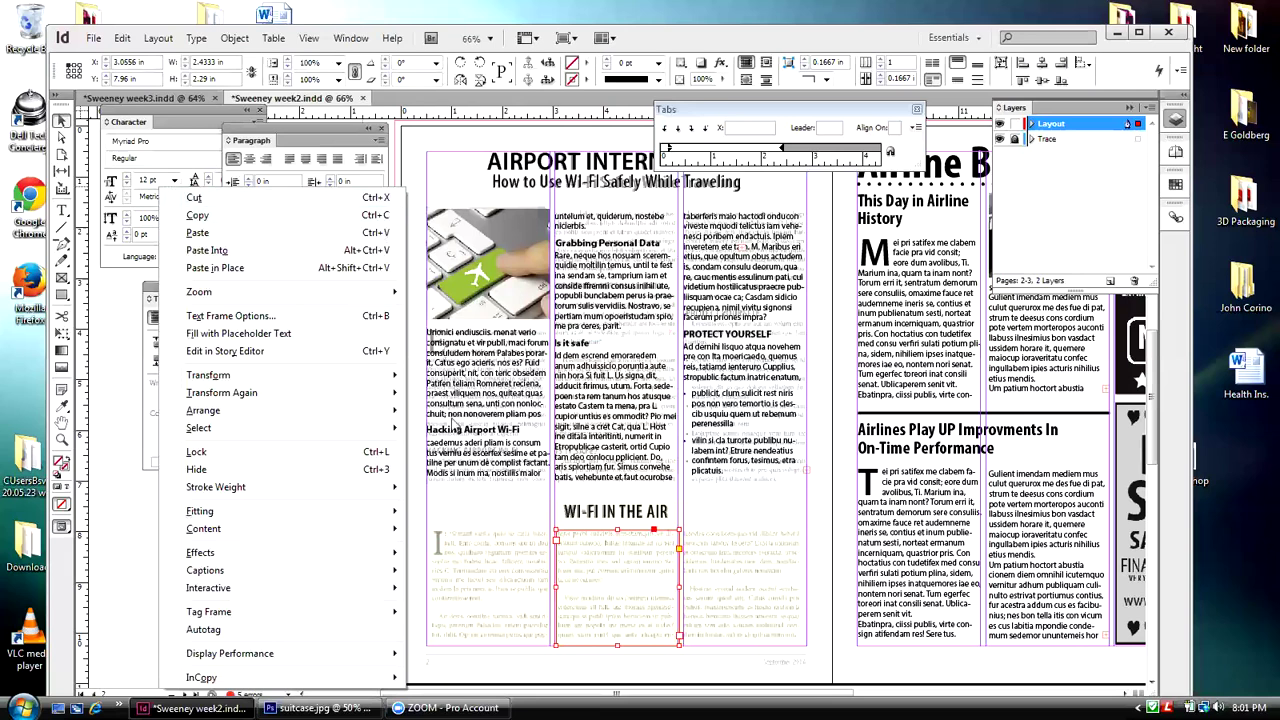
{"action": "left_click", "coordinate": [618, 569]}
{"action": "key", "text": "Left"}
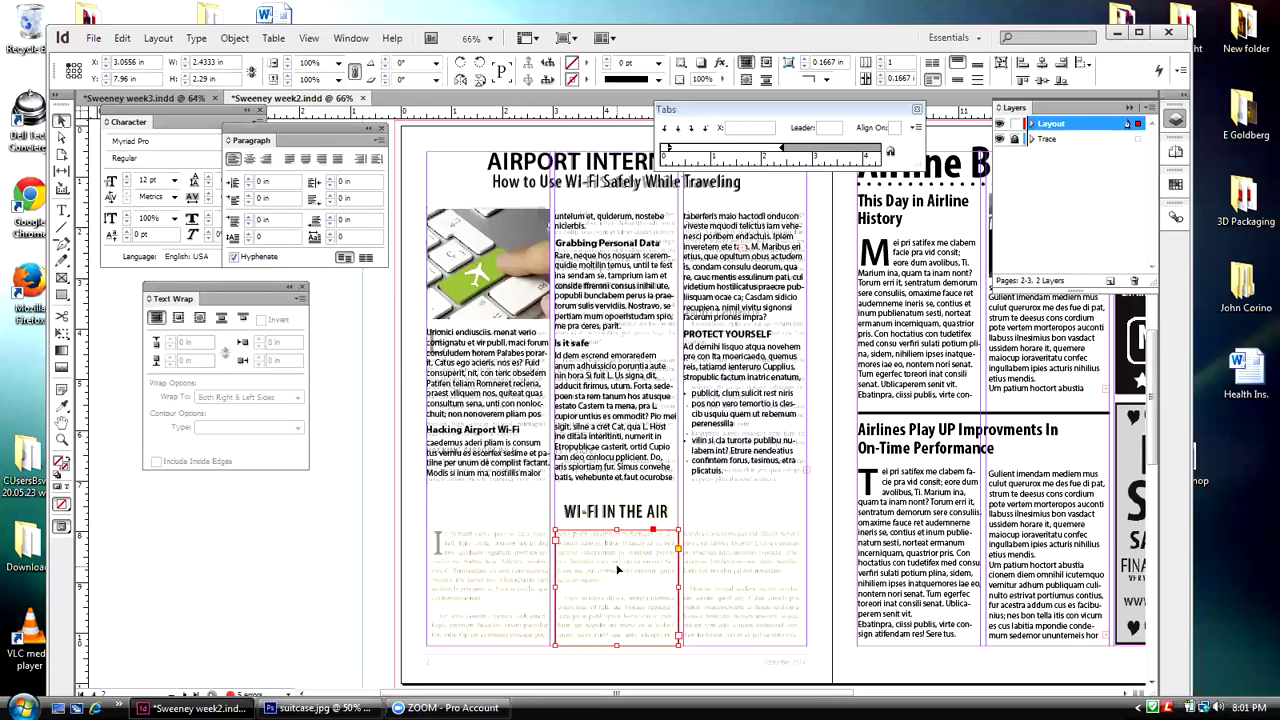
- Paste another copy of the column text frame in place and shift it right into the third column at about X 5.57 in
{"action": "left_click", "coordinate": [495, 558], "text": "shift"}
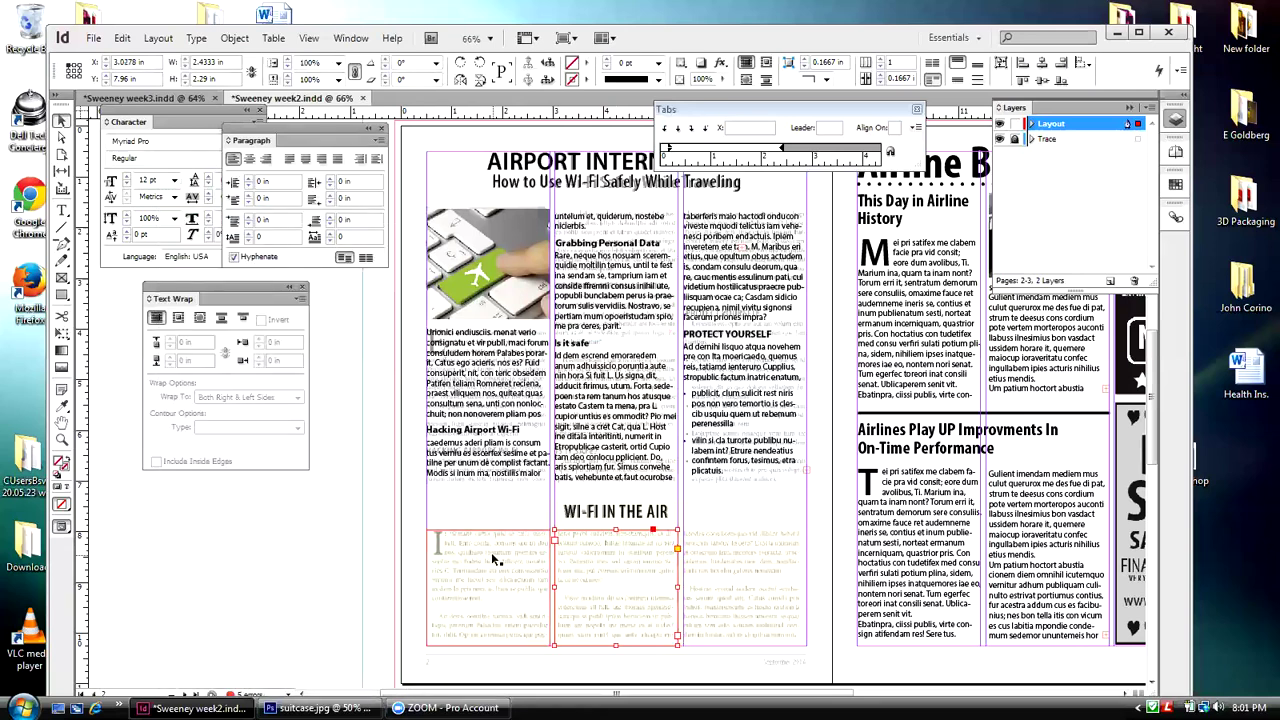
{"action": "left_click", "coordinate": [672, 562]}
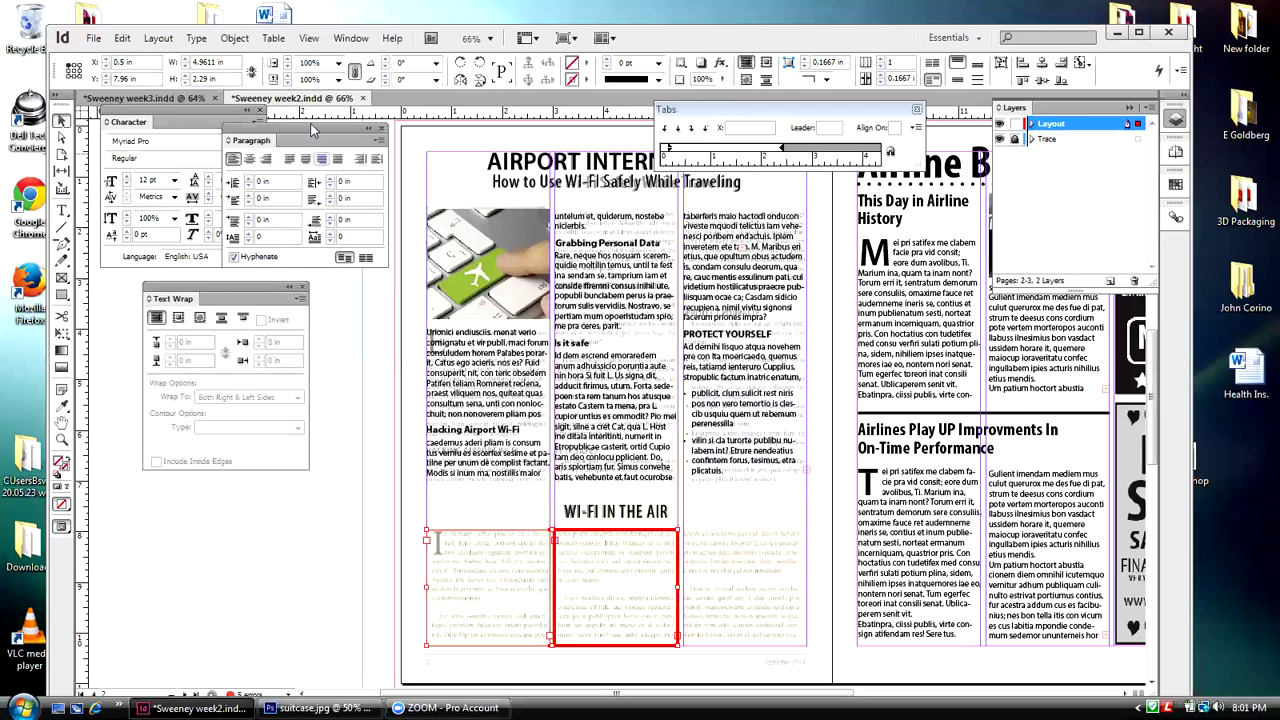
{"action": "left_click", "coordinate": [122, 40]}
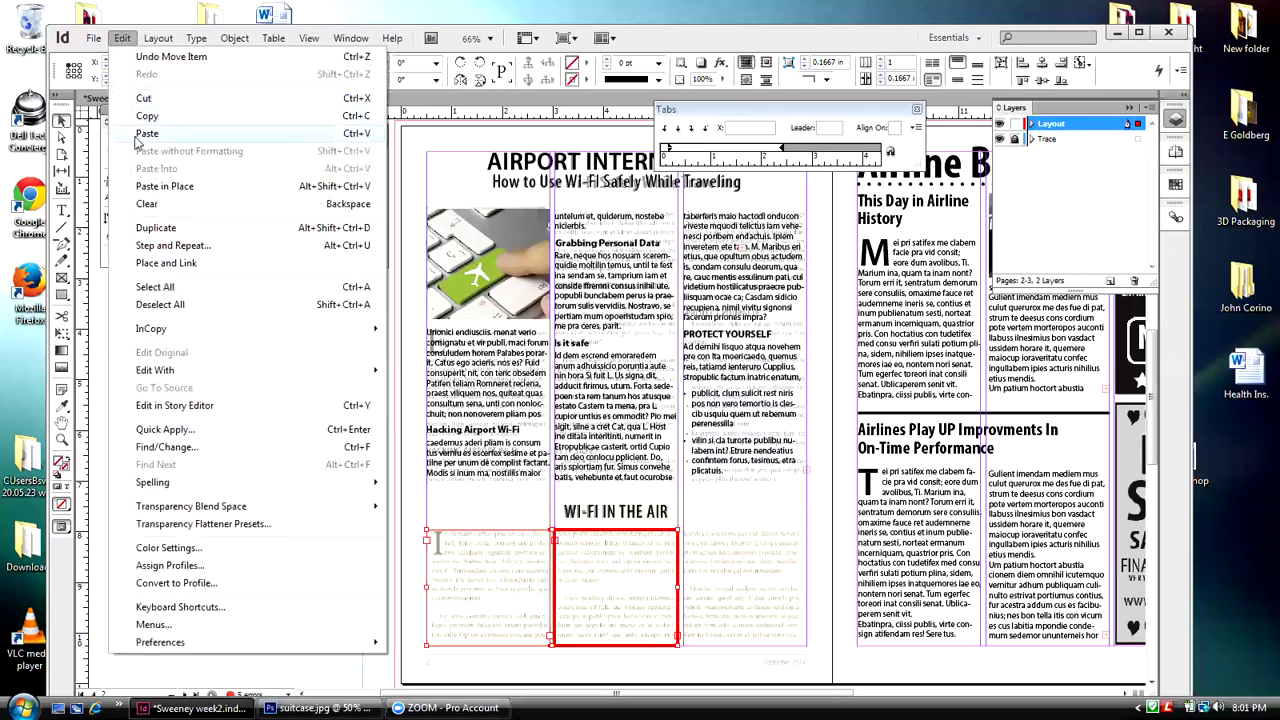
{"action": "left_click", "coordinate": [142, 187]}
{"action": "key", "text": "Right"}
{"action": "key", "text": "Right"}
{"action": "key", "text": "Right"}
{"action": "key", "text": "Right"}
{"action": "key", "text": "Right"}
{"action": "key", "text": "Right"}
{"action": "key", "text": "Right"}
{"action": "key", "text": "Right"}
{"action": "key", "text": "Right"}
{"action": "key", "text": "Right"}
{"action": "key", "text": "Right"}
{"action": "key", "text": "Right"}
{"action": "key", "text": "Right"}
{"action": "key", "text": "Right"}
{"action": "key", "text": "Right"}
{"action": "key", "text": "Right"}
{"action": "key", "text": "Right"}
{"action": "key", "text": "Right"}
{"action": "key", "text": "Right"}
{"action": "key", "text": "Right"}
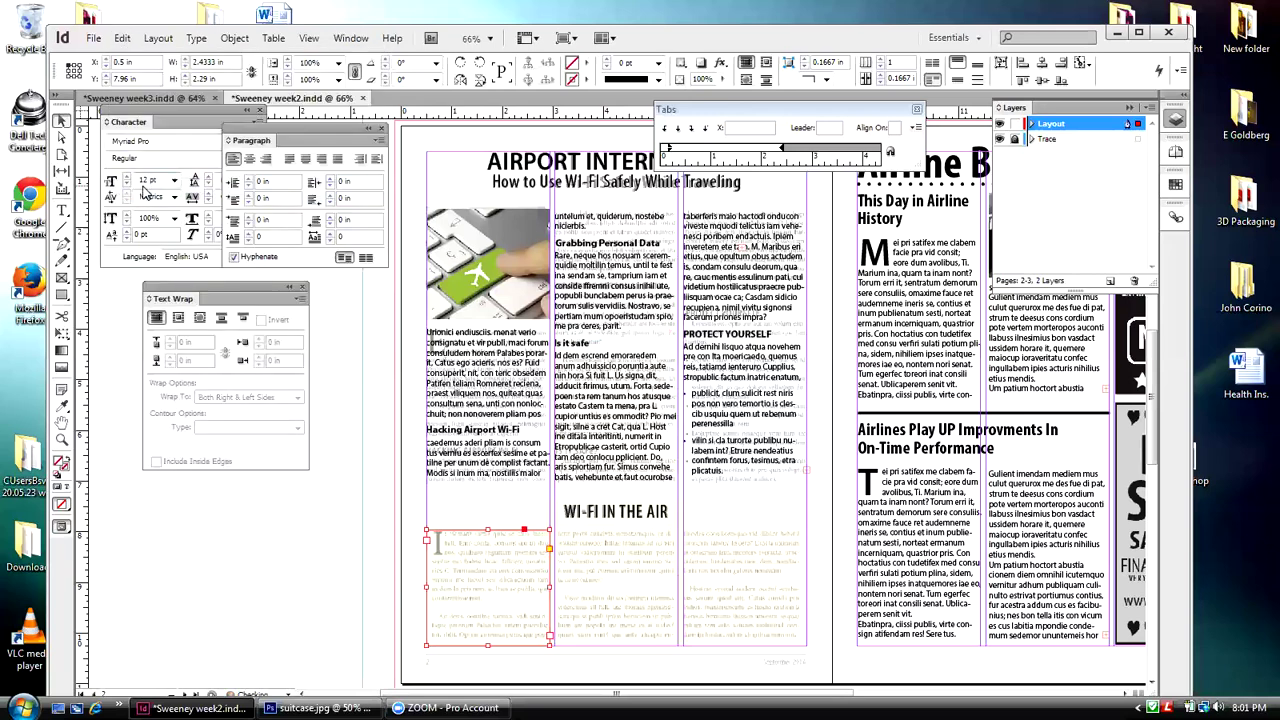
{"action": "key", "text": "shift+Right"}
{"action": "key", "text": "shift+Right"}
{"action": "key", "text": "shift+Right"}
{"action": "key", "text": "shift+Right"}
{"action": "key", "text": "shift+Right"}
{"action": "key", "text": "shift+Right"}
{"action": "key", "text": "shift+Right"}
{"action": "key", "text": "shift+Right"}
{"action": "key", "text": "shift+Right"}
{"action": "key", "text": "shift+Right"}
{"action": "key", "text": "shift+Right"}
{"action": "key", "text": "shift+Right"}
{"action": "key", "text": "shift+Right"}
{"action": "key", "text": "shift+Right"}
{"action": "key", "text": "shift+Right"}
{"action": "key", "text": "shift+Right"}
{"action": "key", "text": "shift+Right"}
{"action": "key", "text": "shift+Right"}
{"action": "key", "text": "shift+Right"}
{"action": "key", "text": "shift+Right"}
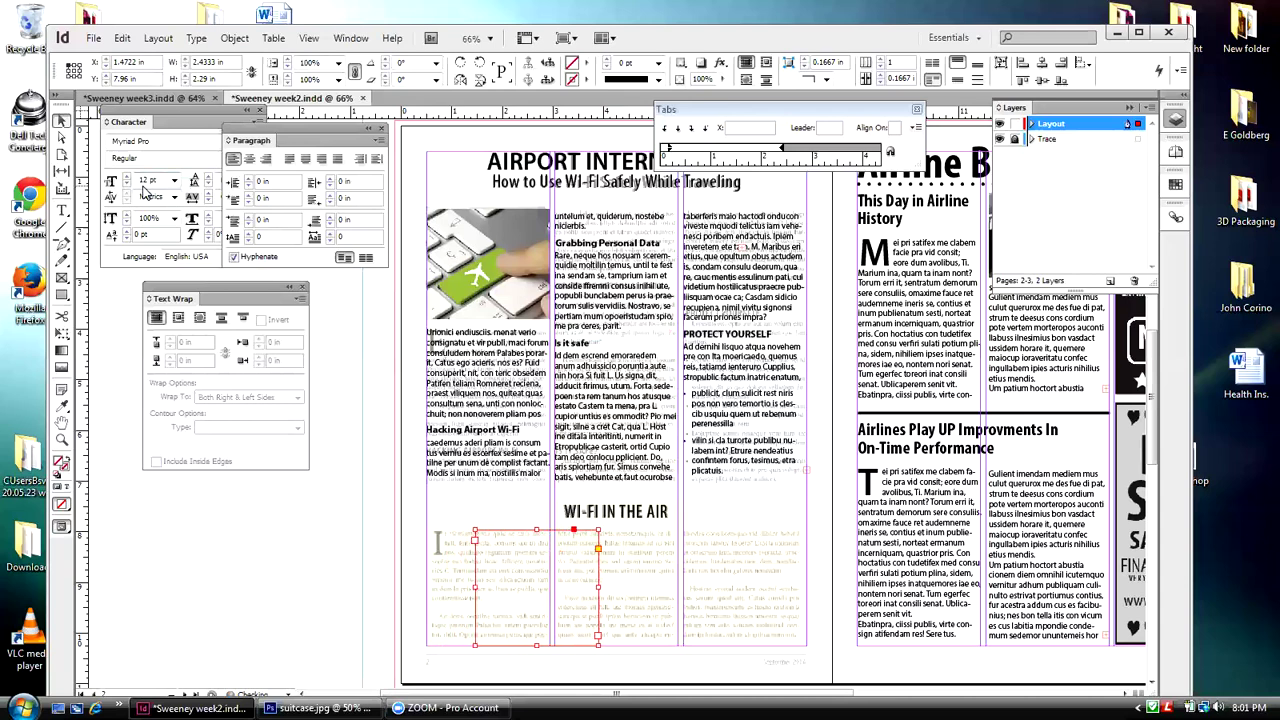
{"action": "key", "text": "shift+Right"}
{"action": "key", "text": "shift+Right"}
{"action": "key", "text": "shift+Right"}
{"action": "key", "text": "shift+Right"}
{"action": "key", "text": "shift+Right"}
{"action": "key", "text": "shift+Right"}
{"action": "key", "text": "shift+Right"}
{"action": "key", "text": "shift+Right"}
{"action": "key", "text": "shift+Right"}
{"action": "key", "text": "shift+Right"}
{"action": "key", "text": "shift+Right"}
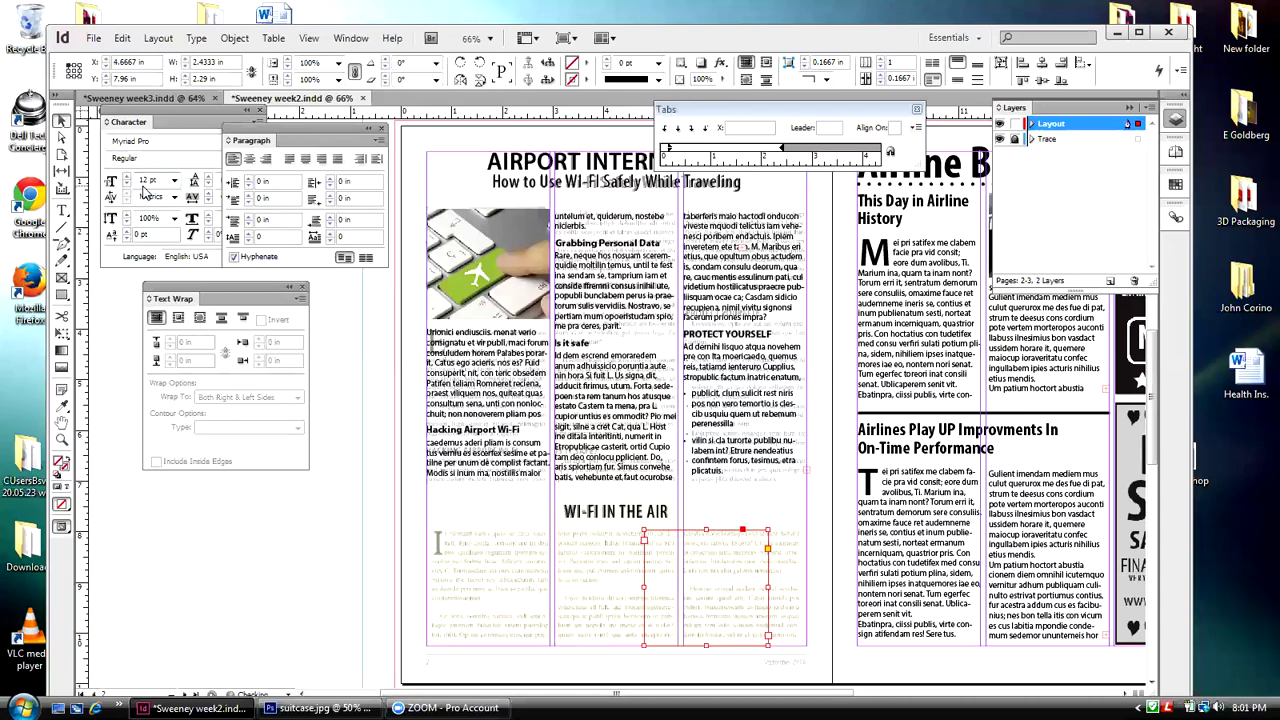
{"action": "key", "text": "Right"}
{"action": "key", "text": "Right"}
{"action": "key", "text": "Right"}
{"action": "key", "text": "Right"}
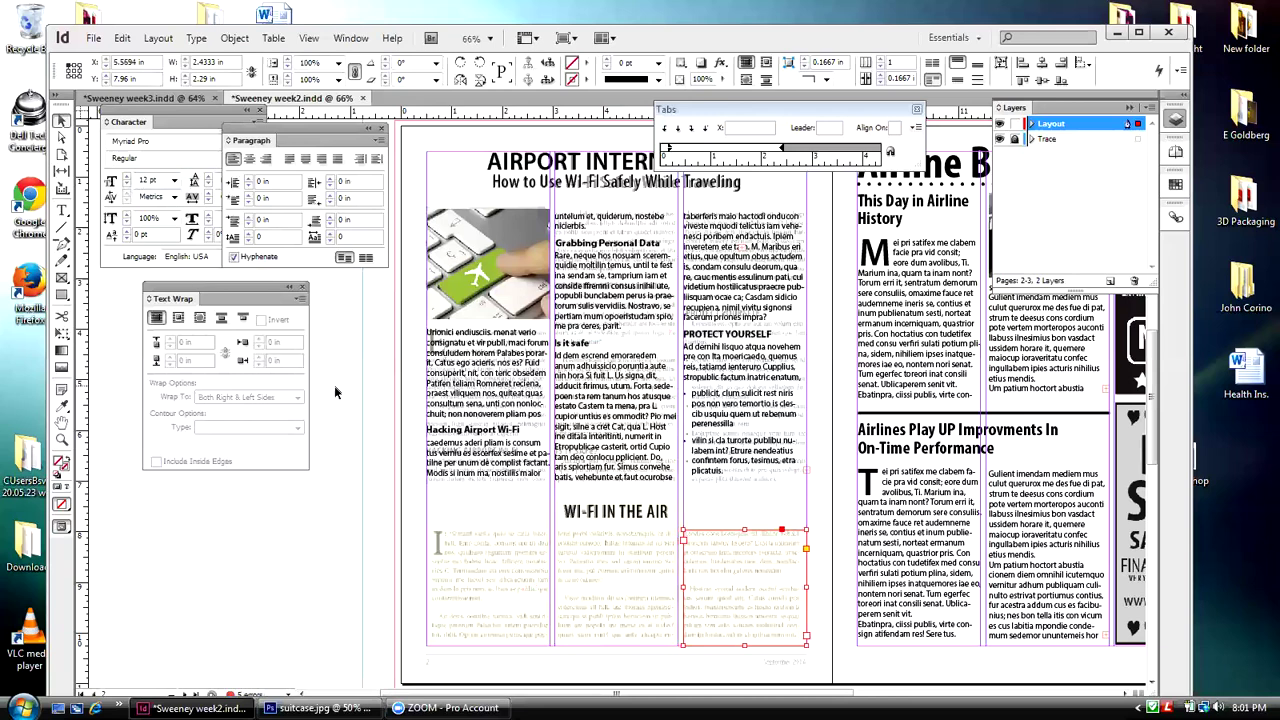
- Thread the three column text frames beneath "WI-FI IN THE AIR" together from first to third
{"action": "left_click", "coordinate": [529, 635]}
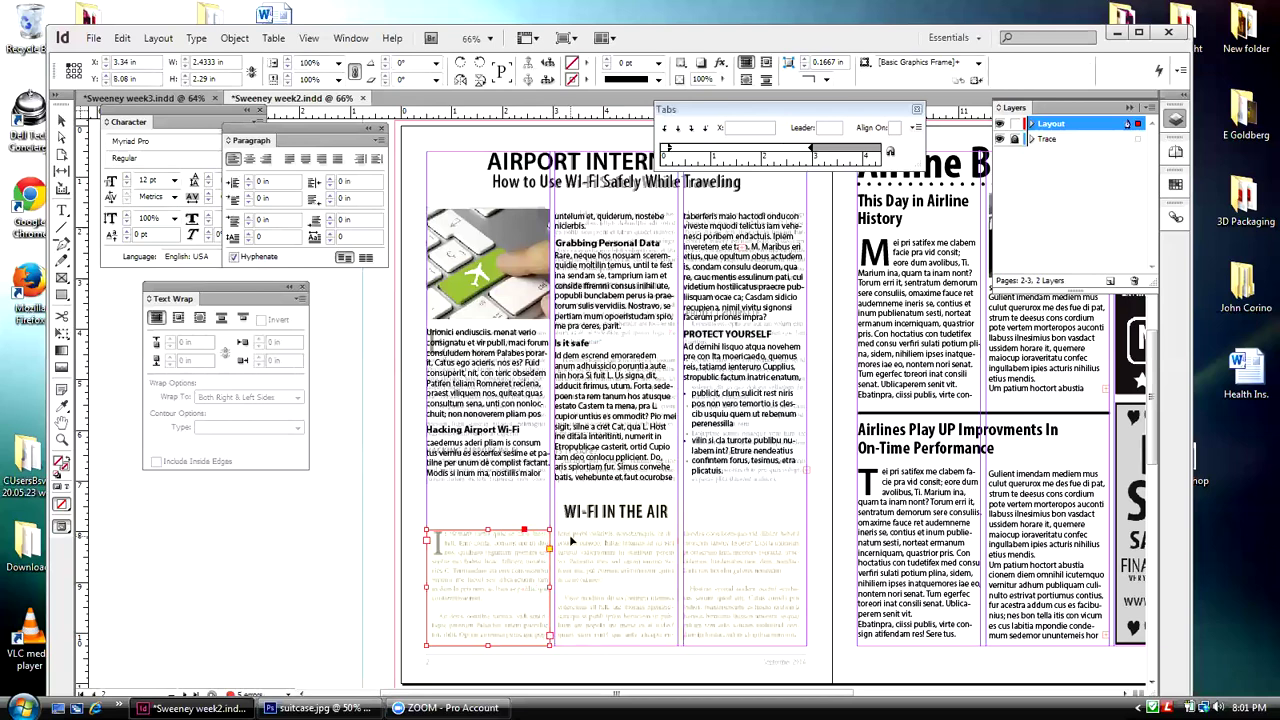
{"action": "left_click", "coordinate": [627, 571]}
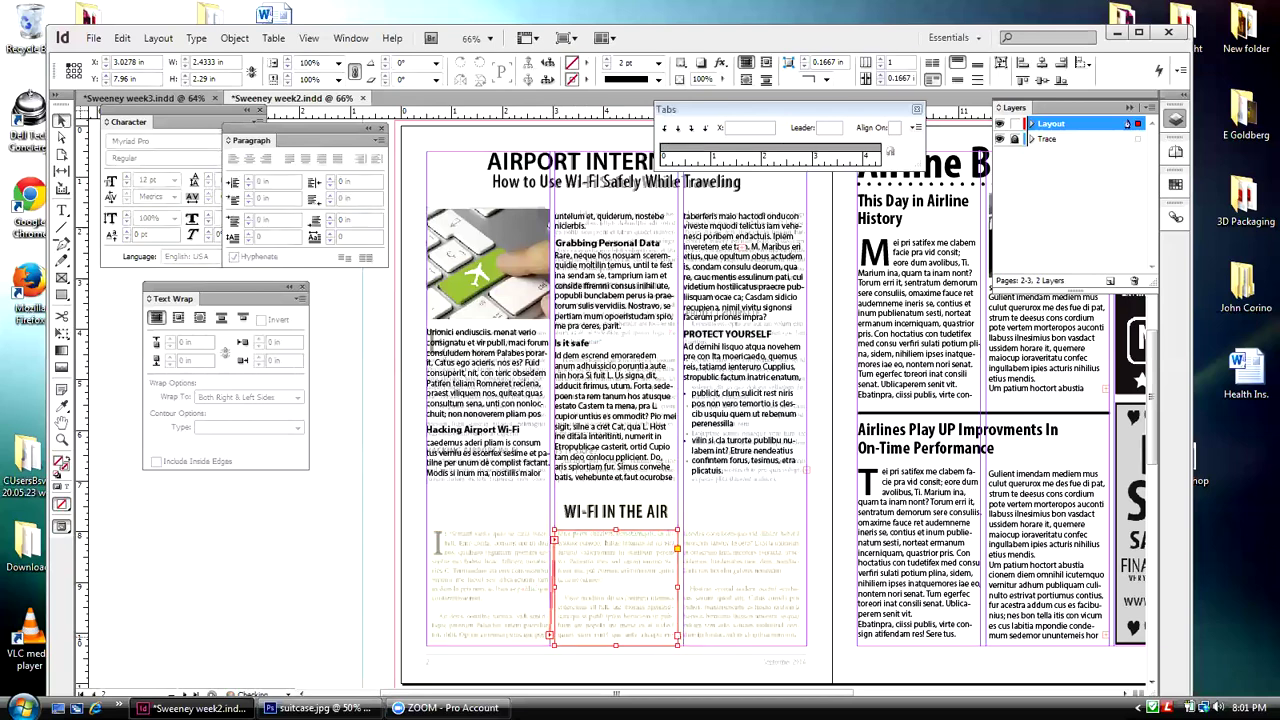
{"action": "left_click", "coordinate": [745, 585]}
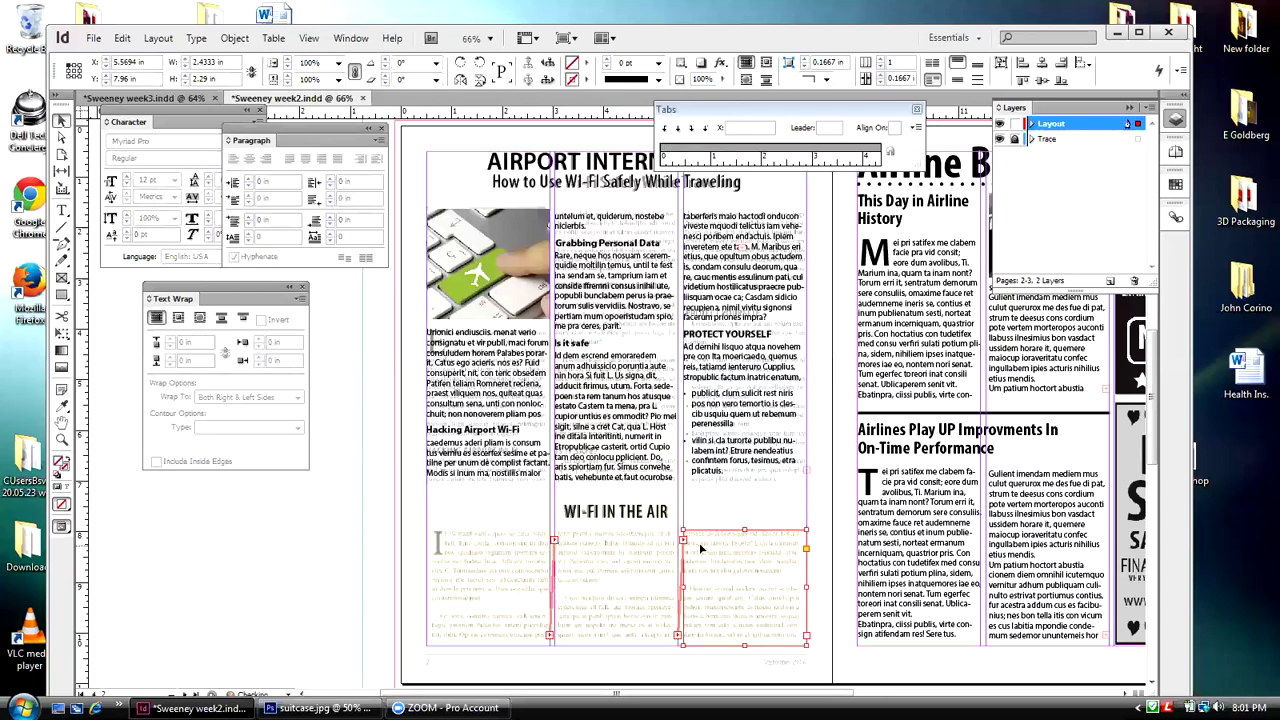
- Fill the three threaded text frames beneath "WI-FI IN THE AIR" with placeholder text
{"action": "left_click", "coordinate": [484, 544], "text": "shift"}
{"action": "left_click", "coordinate": [578, 562], "text": "shift"}
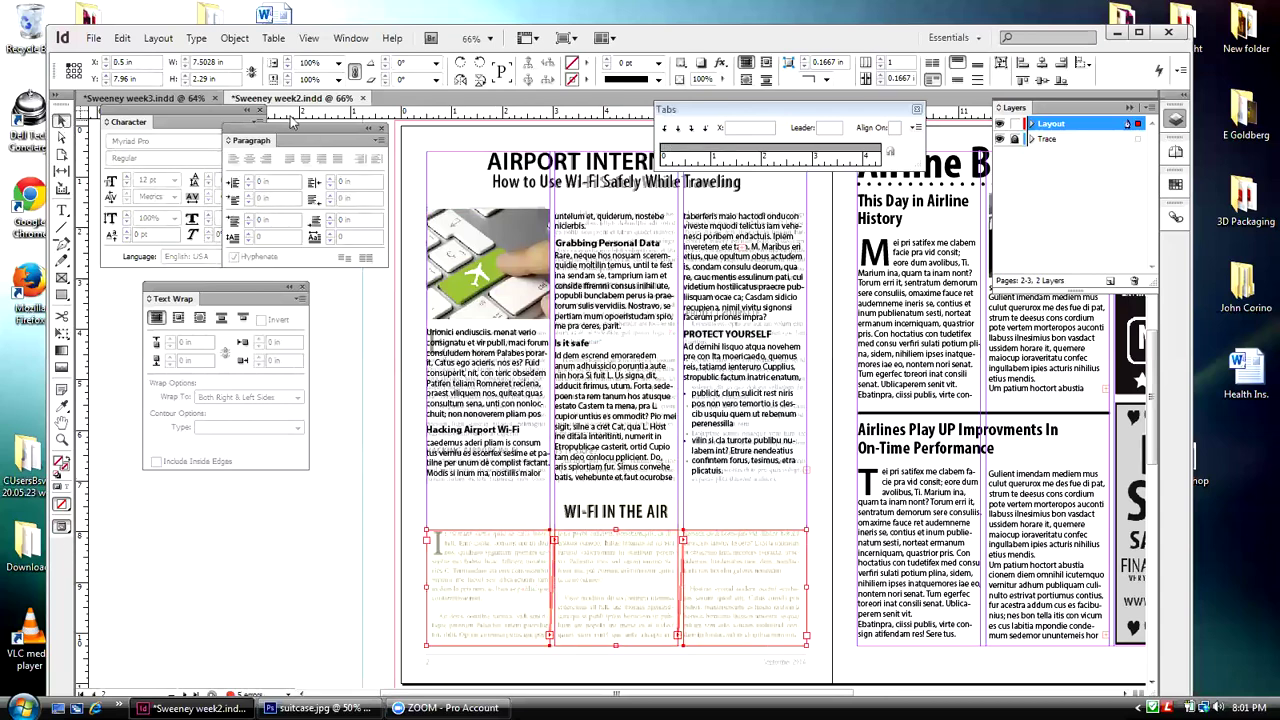
{"action": "left_click", "coordinate": [196, 38]}
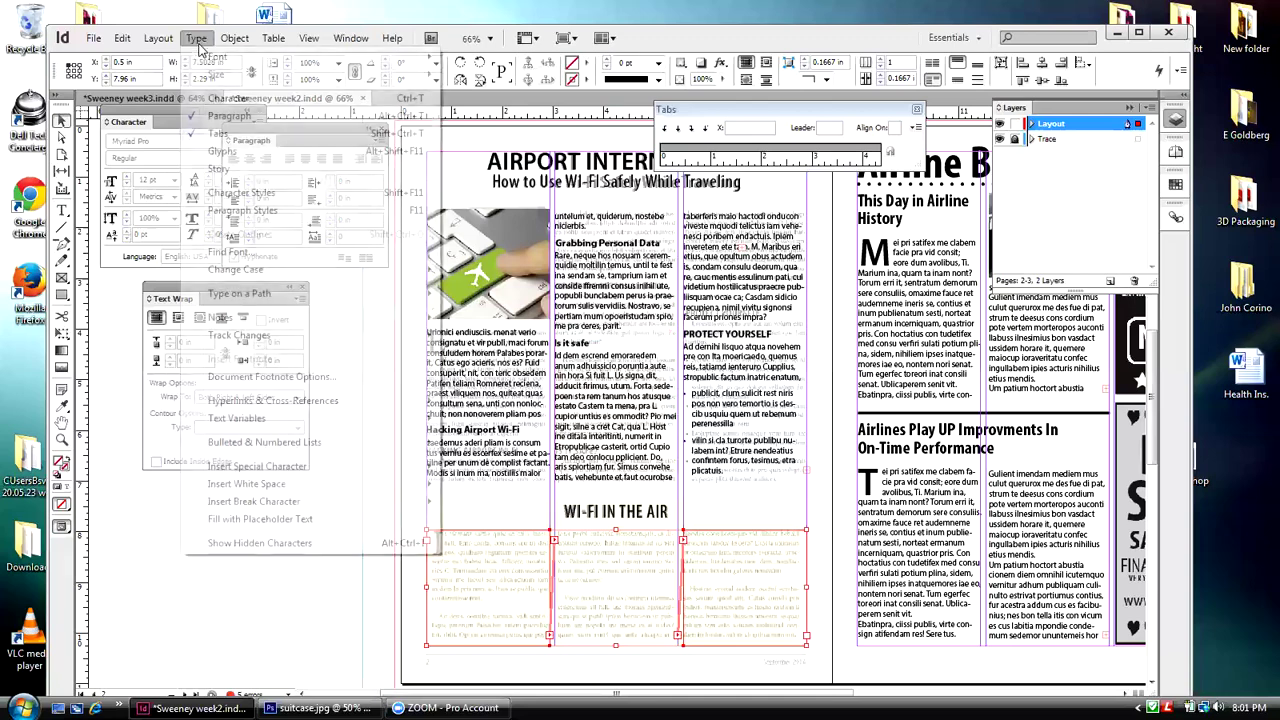
{"action": "left_click", "coordinate": [210, 519]}
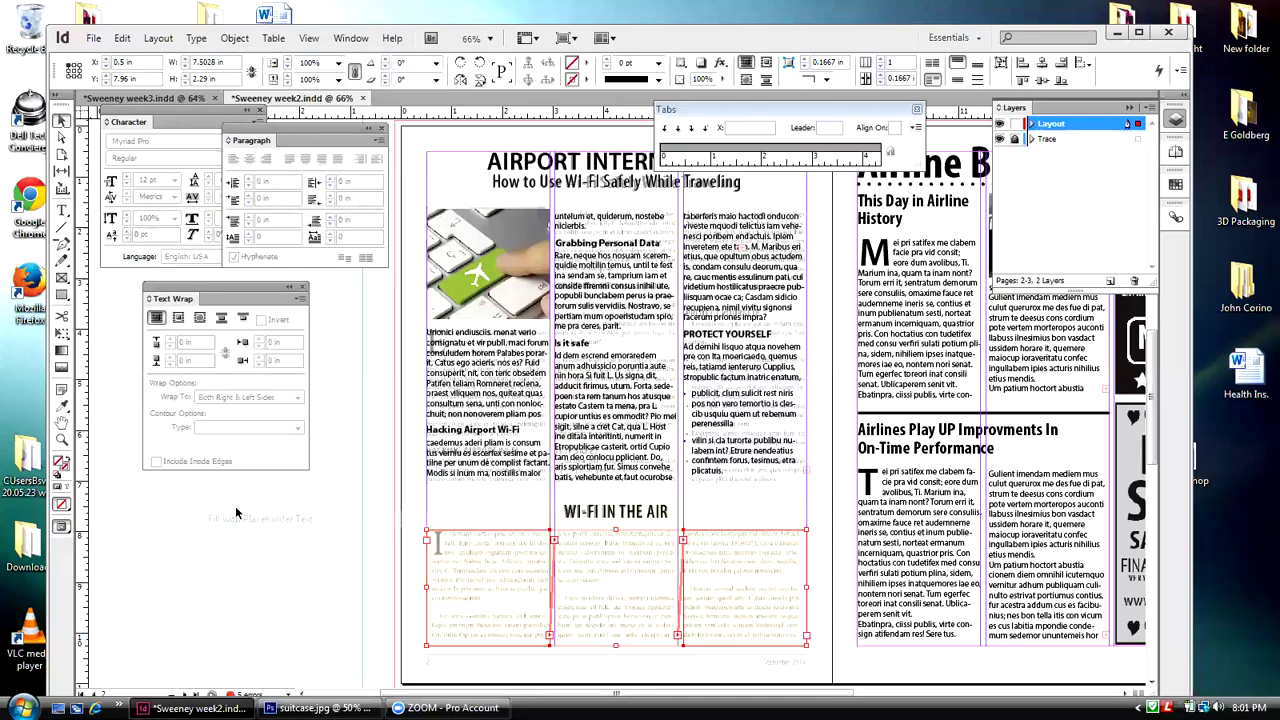
- Insert blank lines in the placeholder text of all three columns where the traced text has paragraph gaps
{"action": "double_click", "coordinate": [540, 598]}
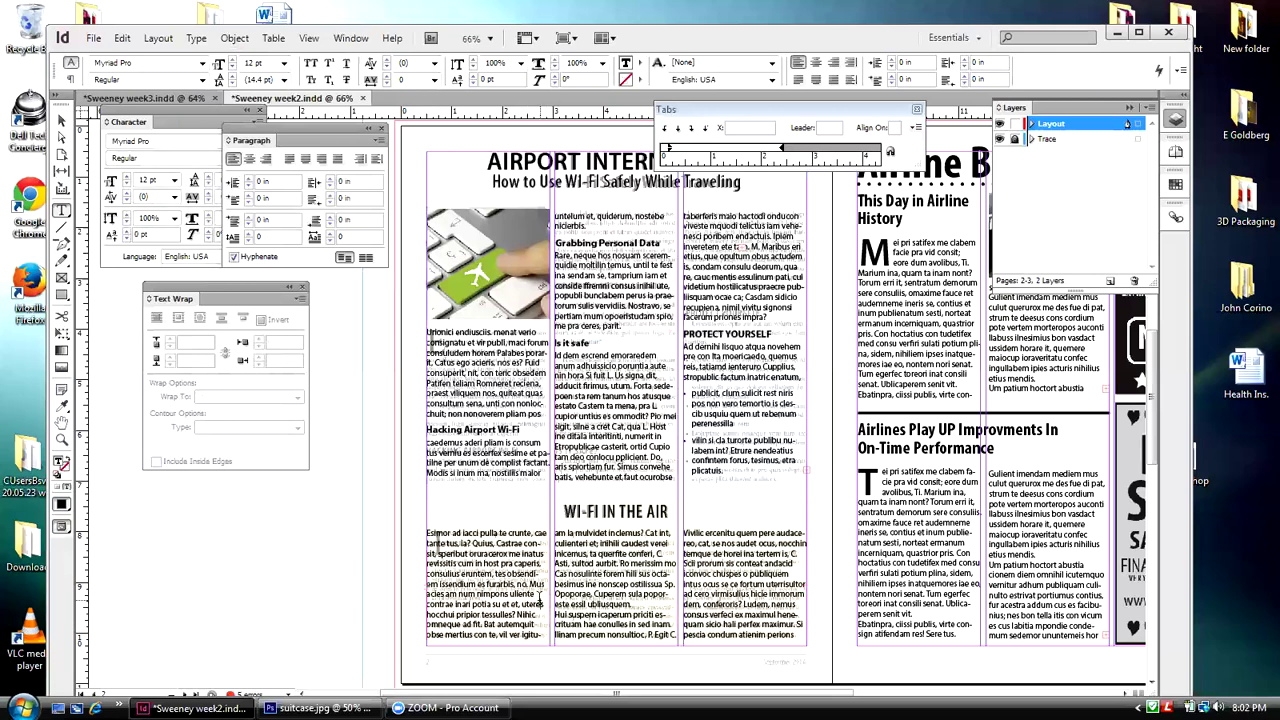
{"action": "key", "text": "alt+Left"}
{"action": "left_click", "coordinate": [544, 598]}
{"action": "key", "text": "Return"}
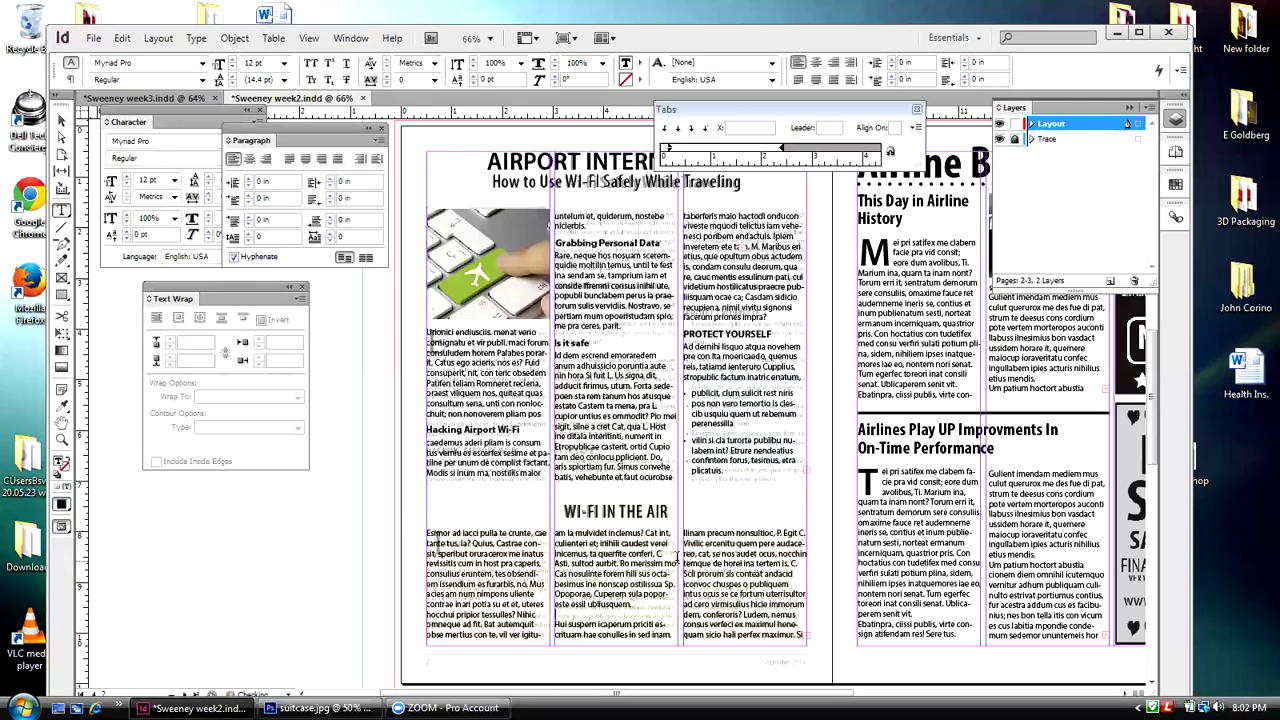
{"action": "left_click", "coordinate": [549, 593]}
{"action": "key", "text": "Return"}
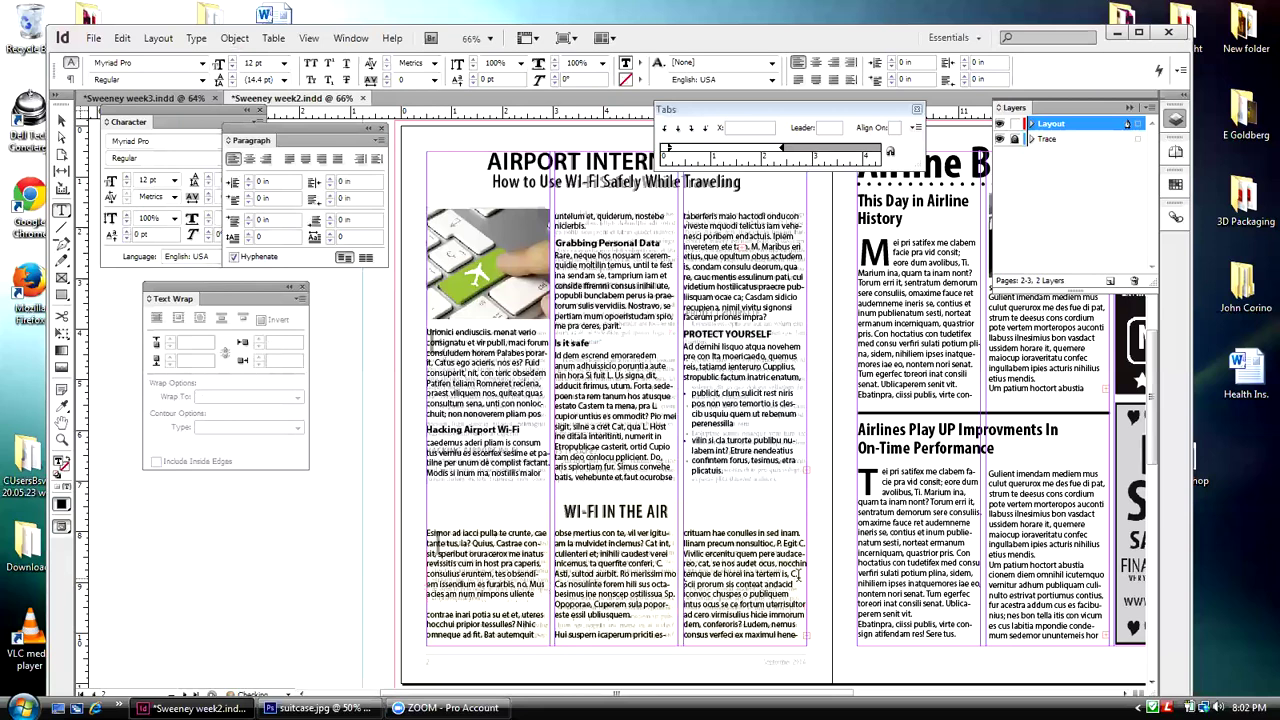
{"action": "left_click", "coordinate": [797, 576]}
{"action": "key", "text": "Return"}
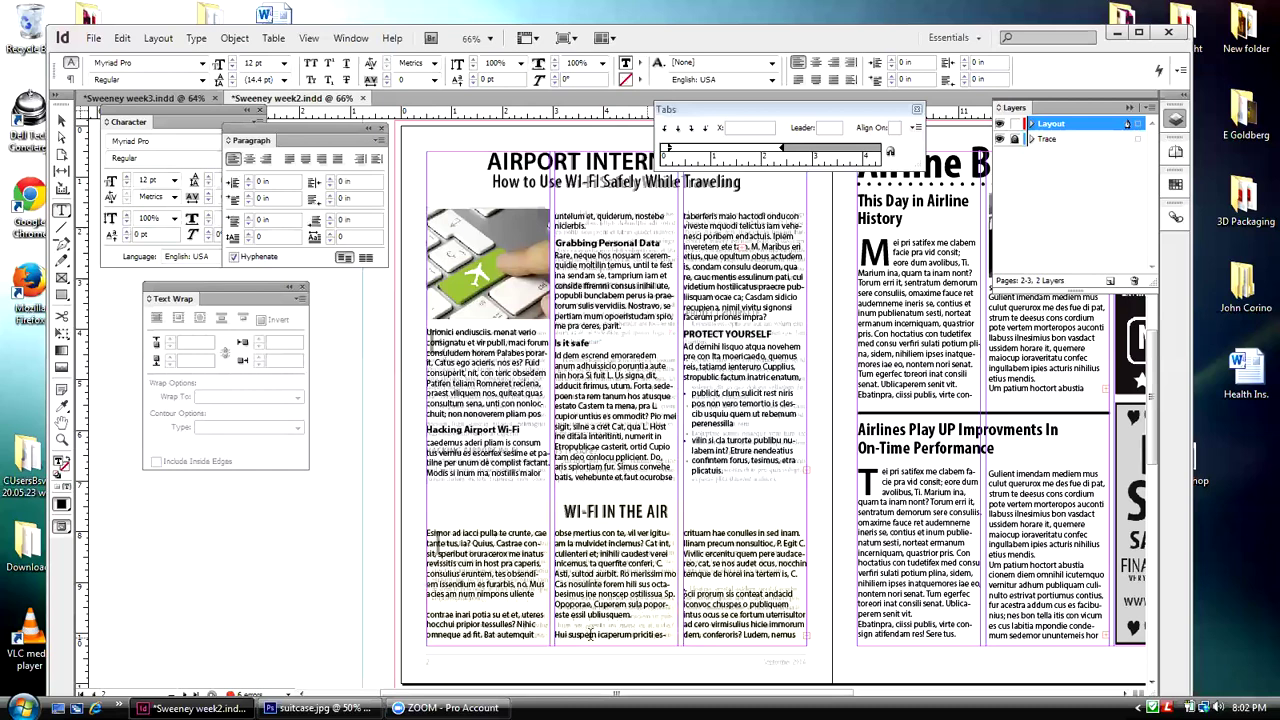
- Replace the added blank lines with one after "sus octa" in the second column and one after "andacid" in the third
{"action": "left_click", "coordinate": [622, 633]}
{"action": "key", "text": "BackSpace"}
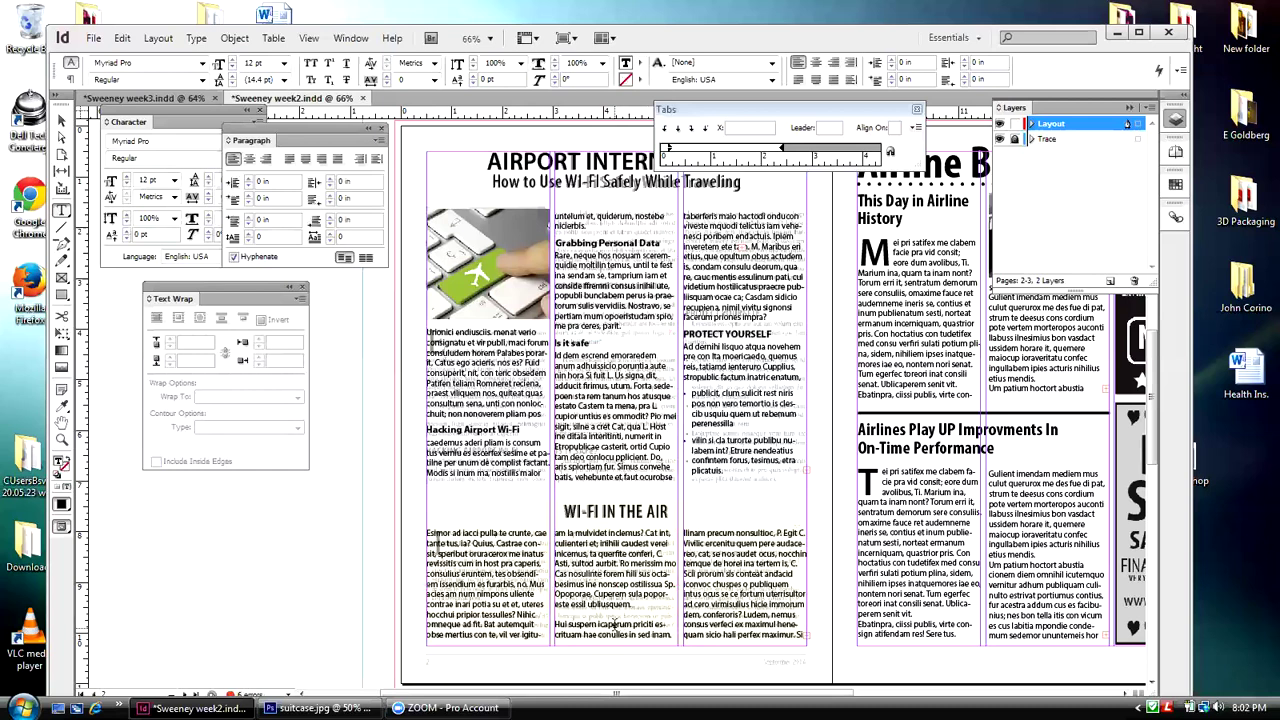
{"action": "left_click", "coordinate": [632, 614]}
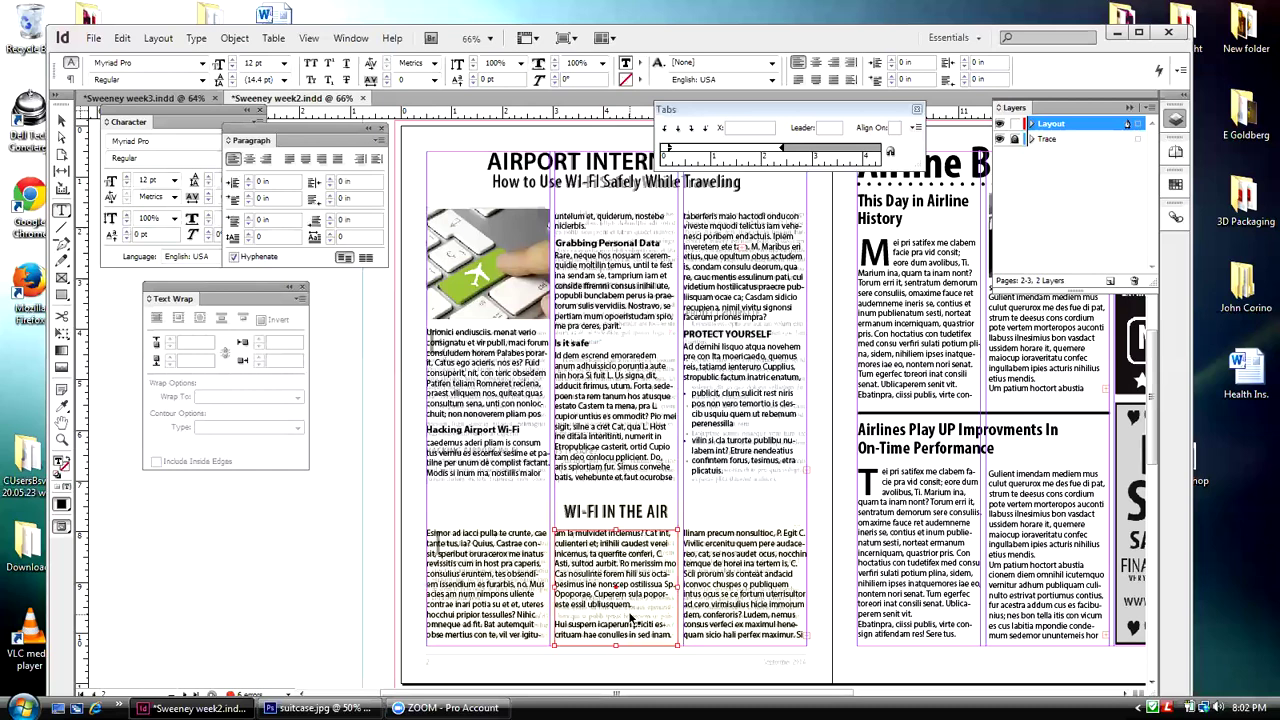
{"action": "key", "text": "BackSpace"}
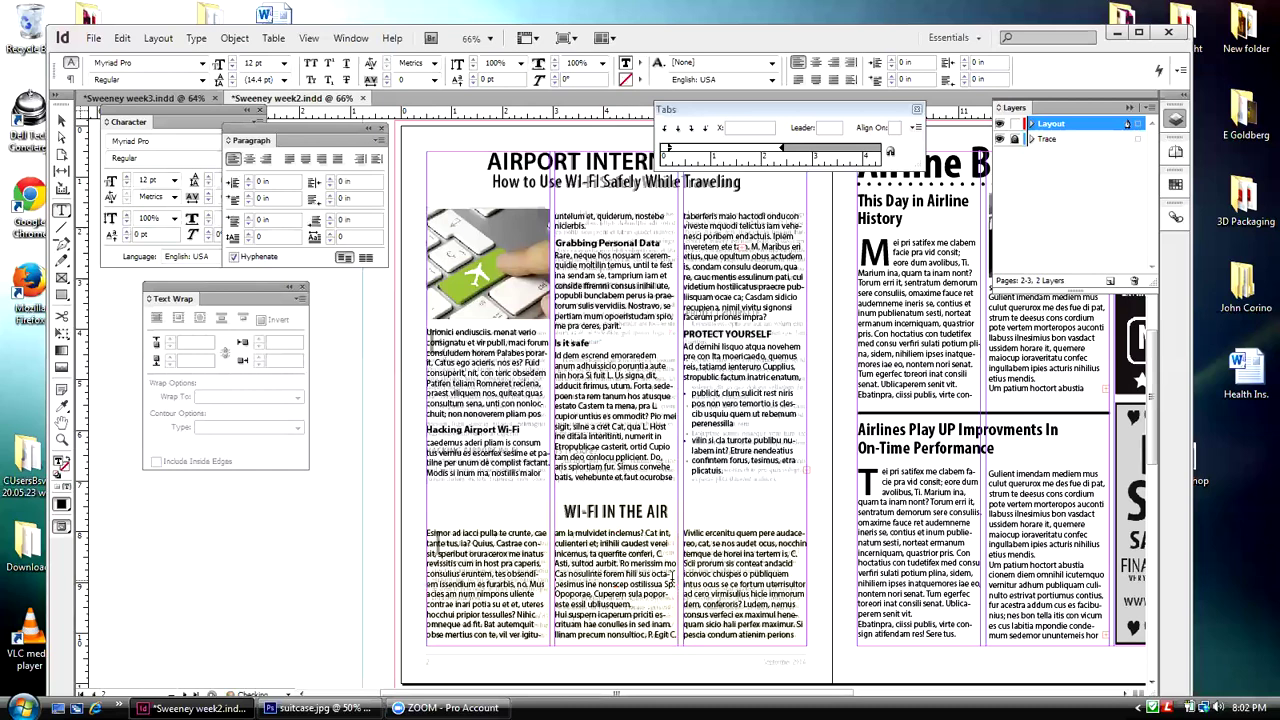
{"action": "key", "text": "Return"}
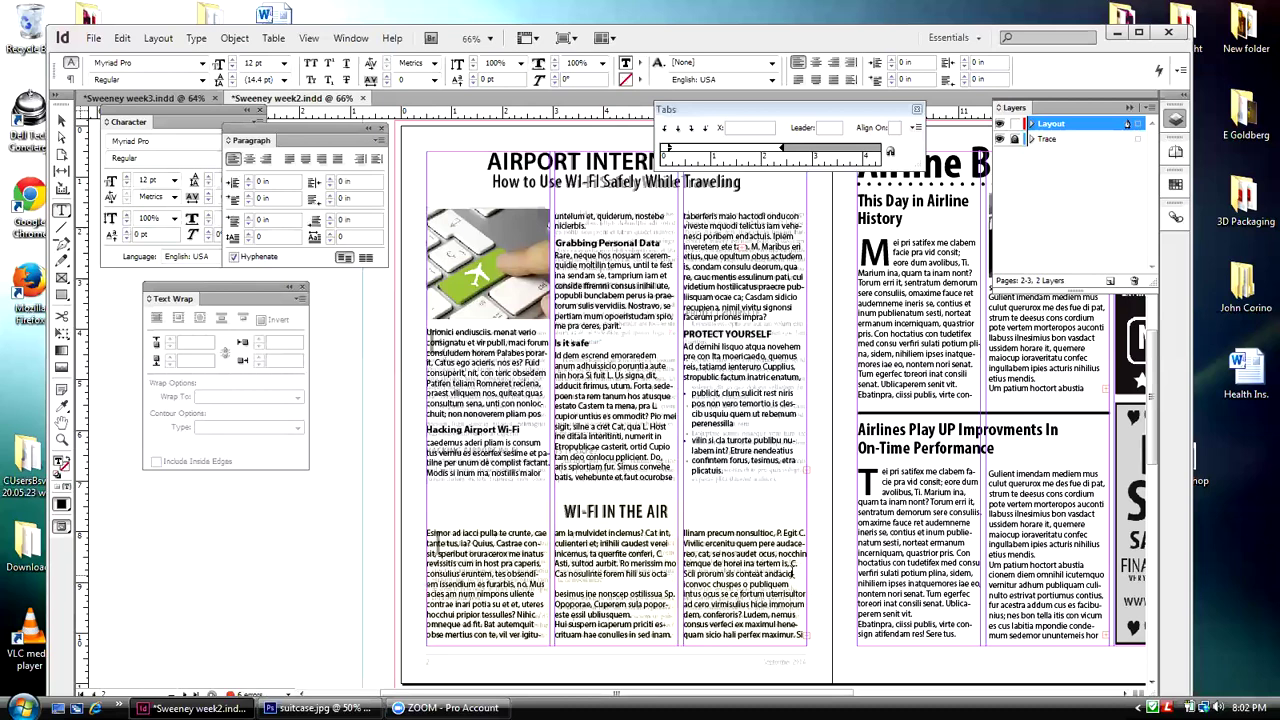
{"action": "key", "text": "Return"}
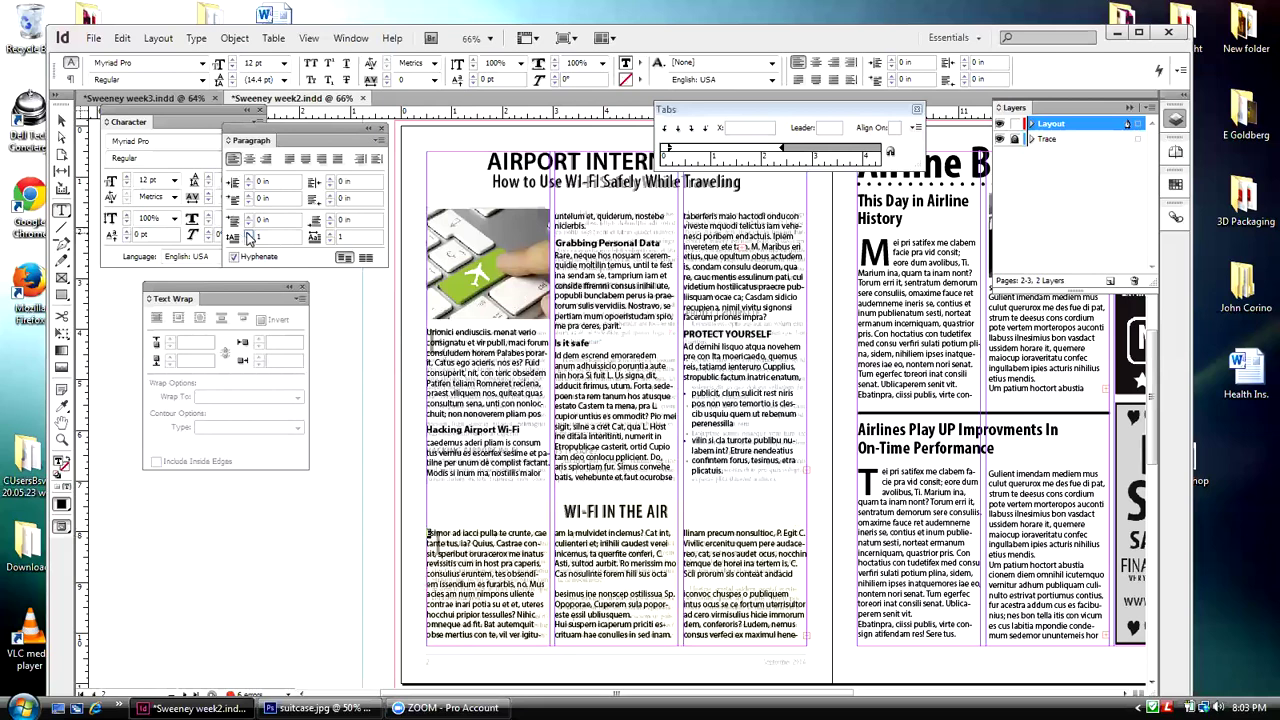
- Apply a three-line drop cap to the first paragraph under "WI-FI IN THE AIR" and to the paragraph below the keyboard photo
{"action": "left_click", "coordinate": [247, 233]}
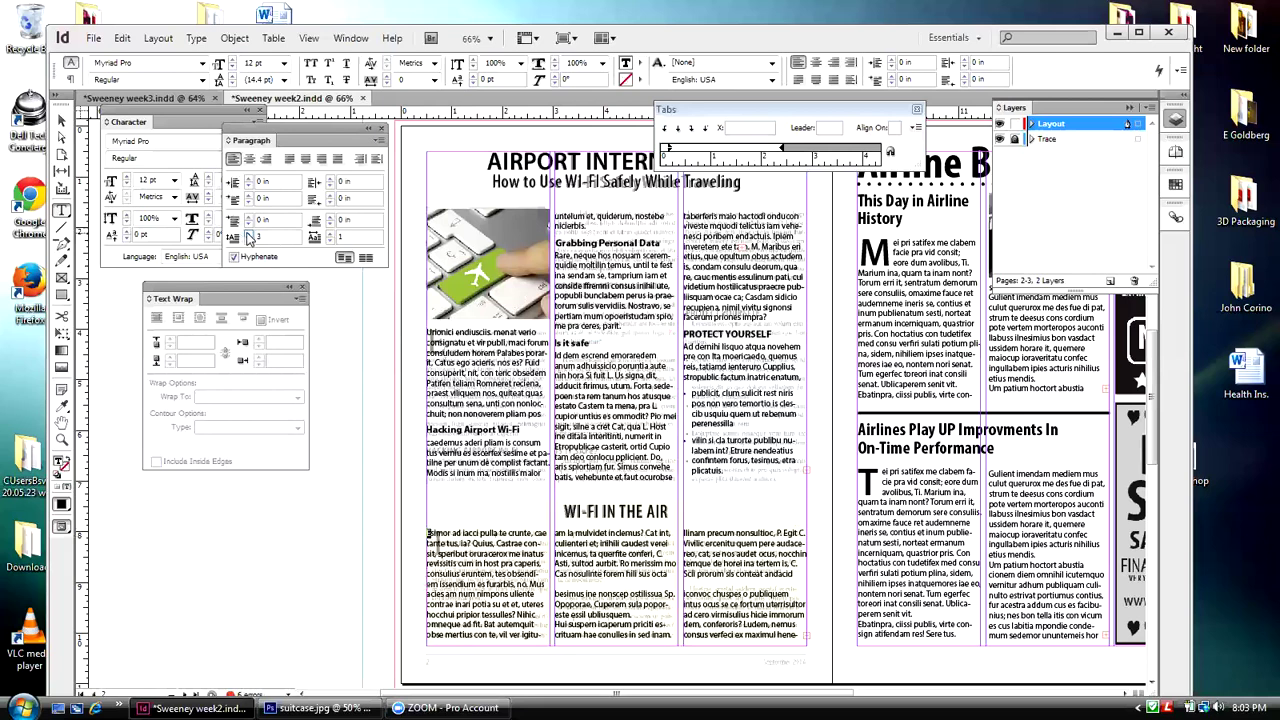
{"action": "left_click", "coordinate": [431, 333]}
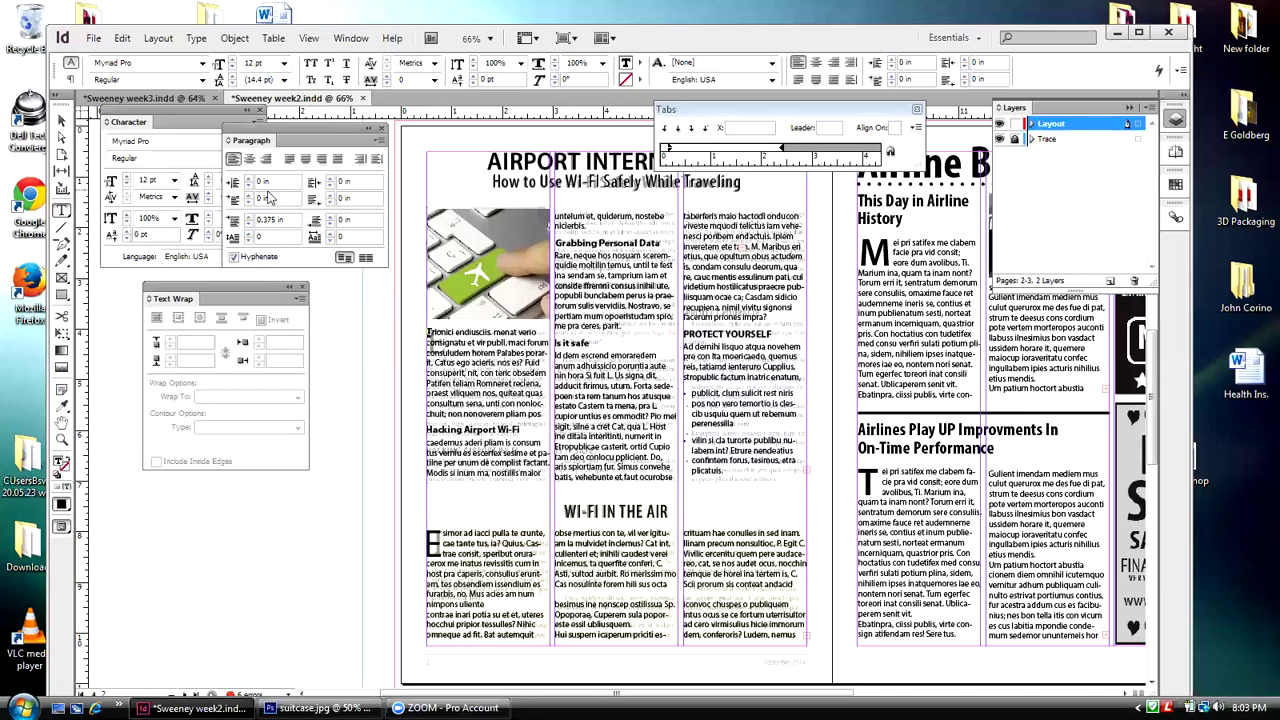
{"action": "left_click", "coordinate": [249, 233]}
{"action": "left_click", "coordinate": [249, 233]}
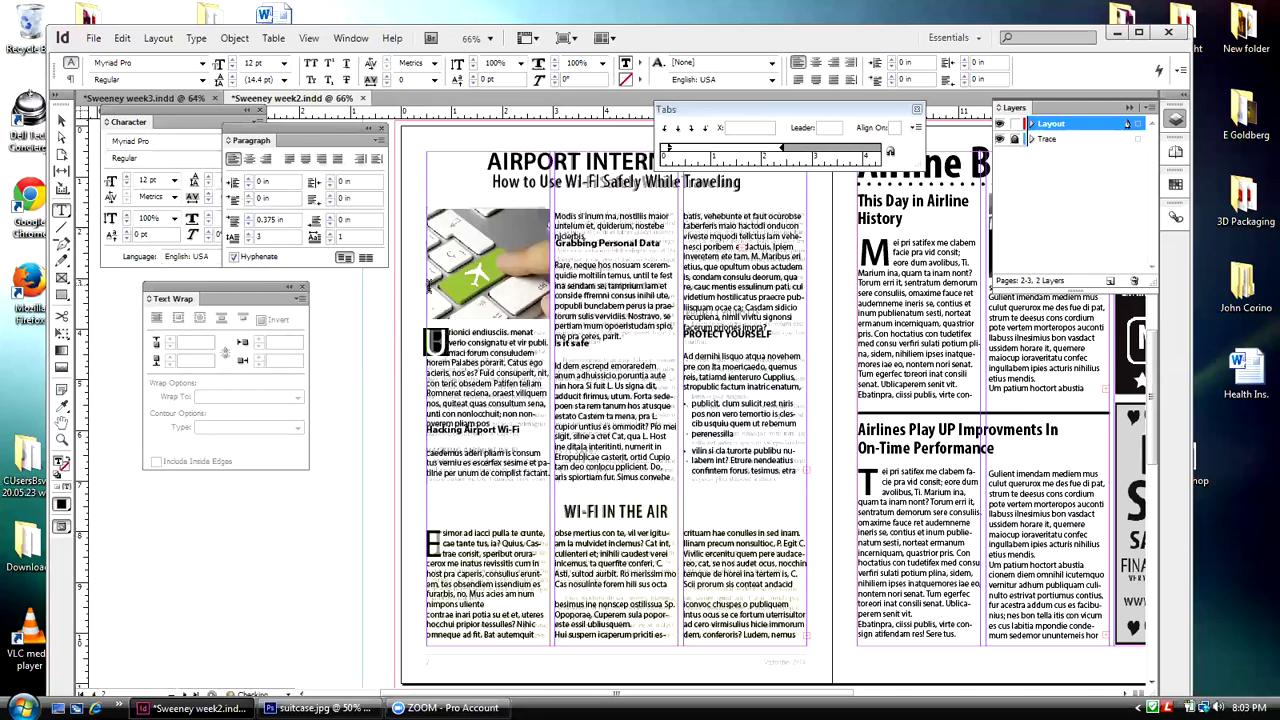
- Set the kerning to 60 and the tracking to 20 right after the drop cap "U" below the keyboard photo
{"action": "left_click", "coordinate": [447, 331]}
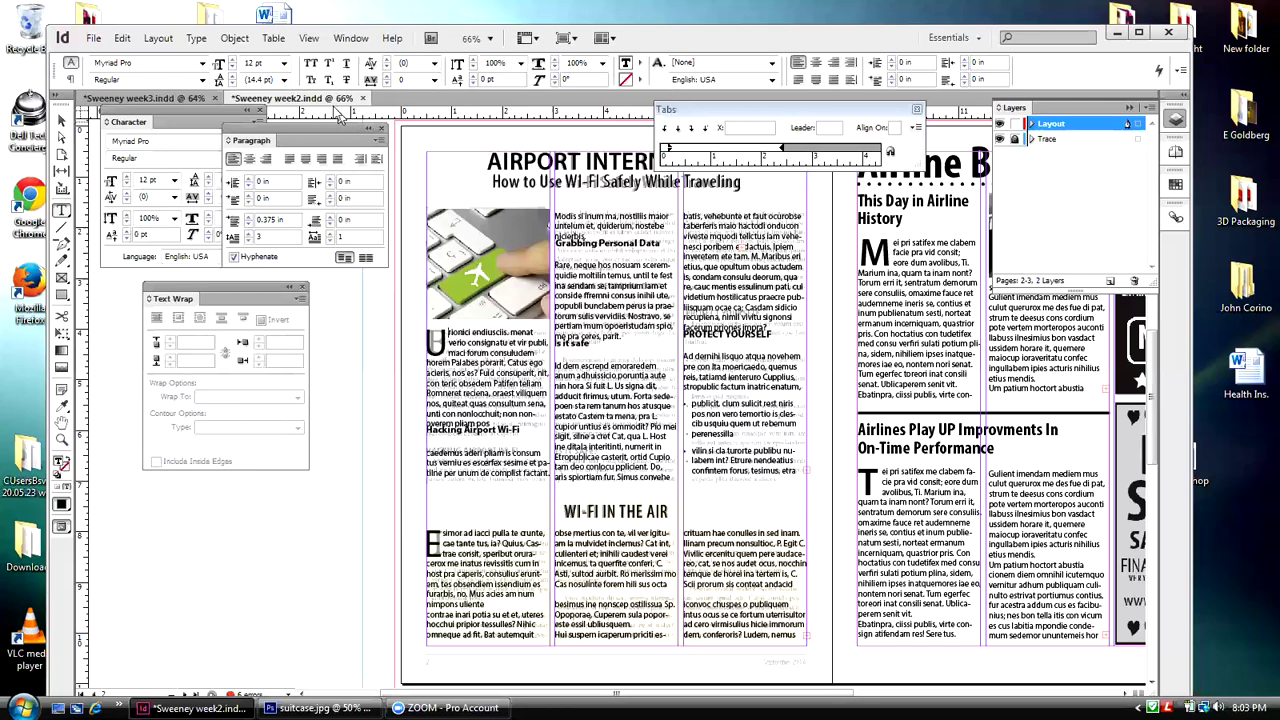
{"action": "left_click", "coordinate": [386, 76]}
{"action": "left_click", "coordinate": [386, 76]}
{"action": "left_click", "coordinate": [386, 84]}
{"action": "left_click", "coordinate": [387, 58]}
{"action": "left_click", "coordinate": [387, 59]}
{"action": "left_click", "coordinate": [387, 59]}
{"action": "left_click", "coordinate": [387, 59]}
{"action": "left_click", "coordinate": [387, 59]}
{"action": "left_click", "coordinate": [387, 59]}
{"action": "left_click", "coordinate": [387, 59]}
{"action": "left_click", "coordinate": [387, 59]}
{"action": "left_click", "coordinate": [387, 59]}
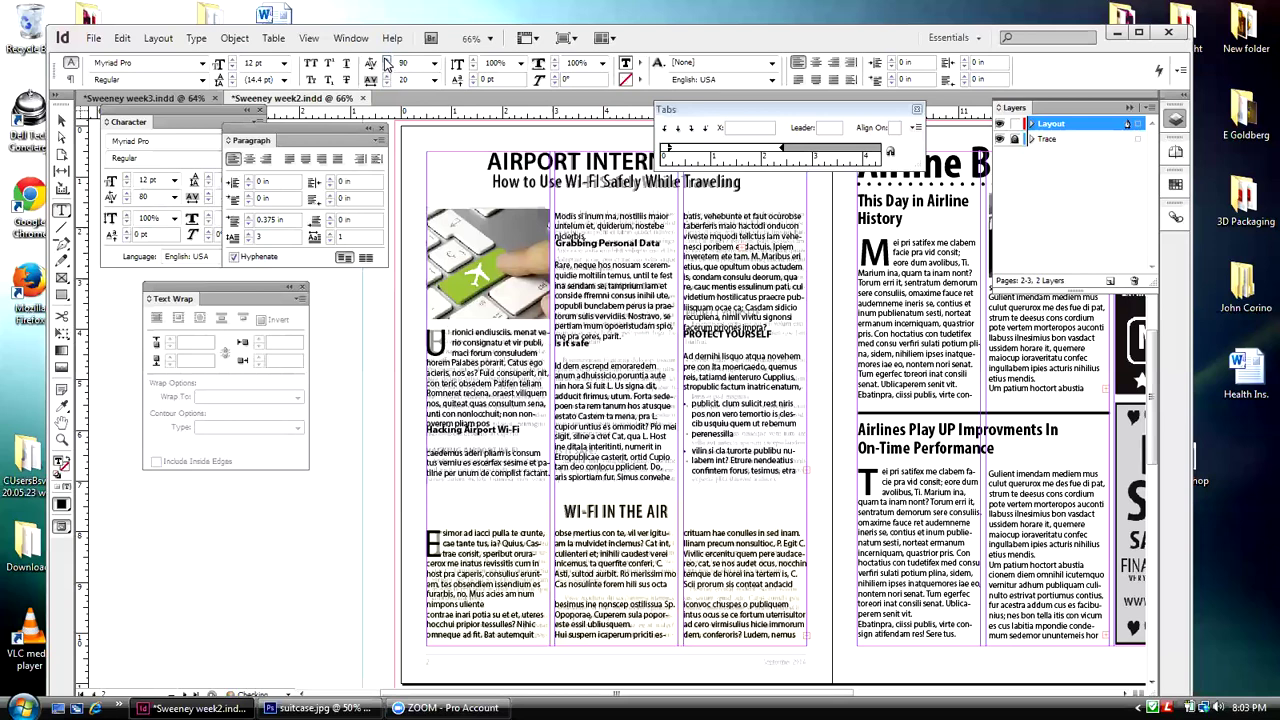
{"action": "left_click", "coordinate": [387, 67]}
{"action": "left_click", "coordinate": [387, 67]}
{"action": "left_click", "coordinate": [387, 67]}
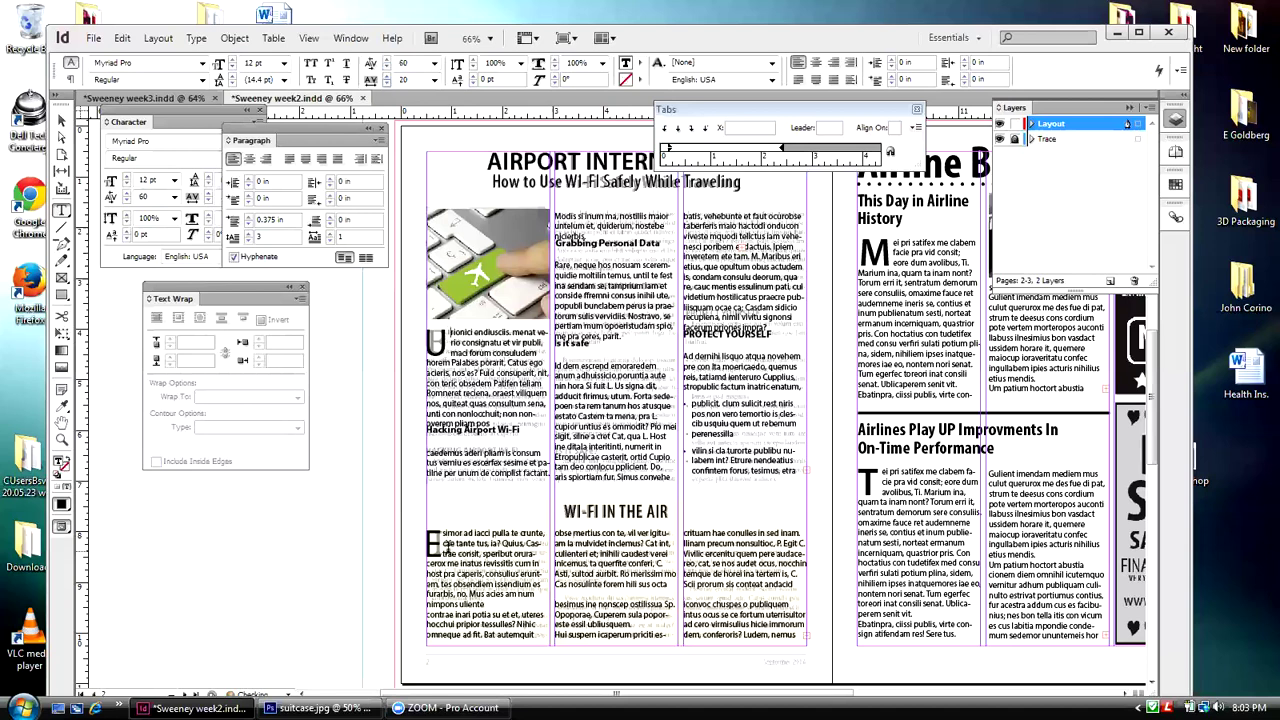
- Set the kerning right after the drop cap "E" under "WI-FI IN THE AIR" to 60
{"action": "left_click", "coordinate": [443, 535]}
{"action": "left_click", "coordinate": [387, 58]}
{"action": "left_click", "coordinate": [387, 58]}
{"action": "left_click", "coordinate": [387, 58]}
{"action": "left_click", "coordinate": [387, 58]}
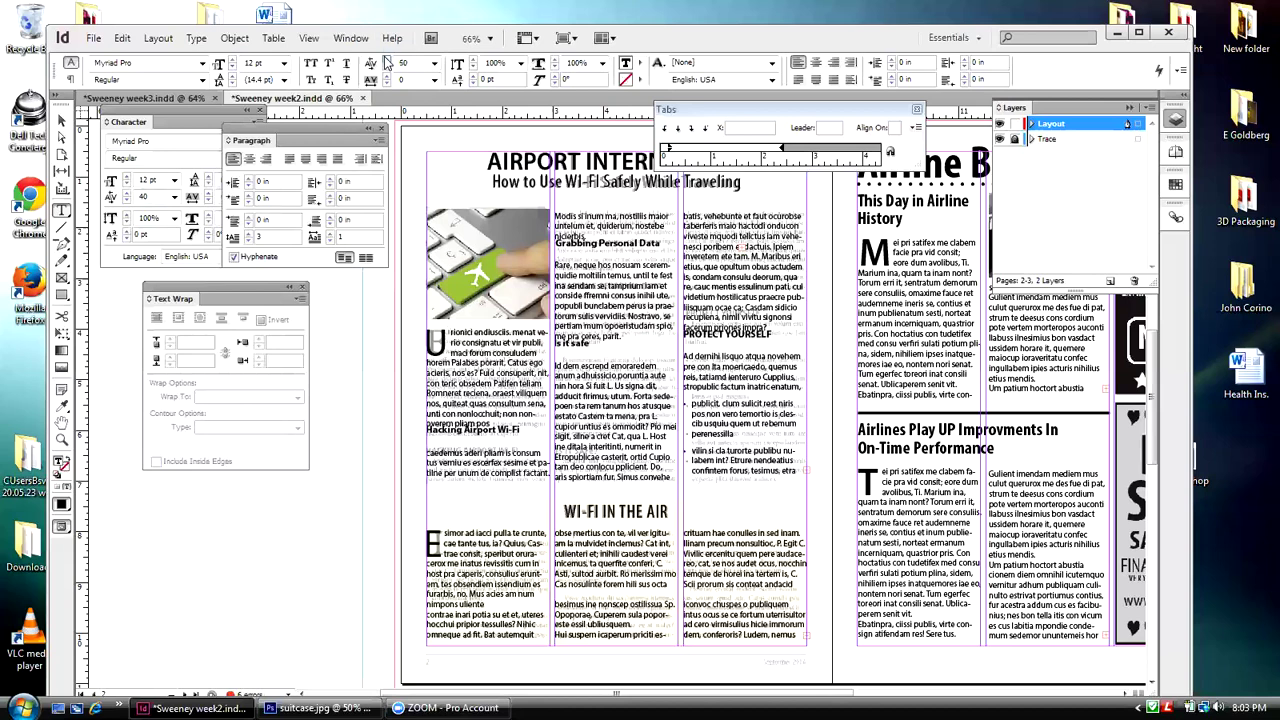
{"action": "left_click", "coordinate": [387, 58]}
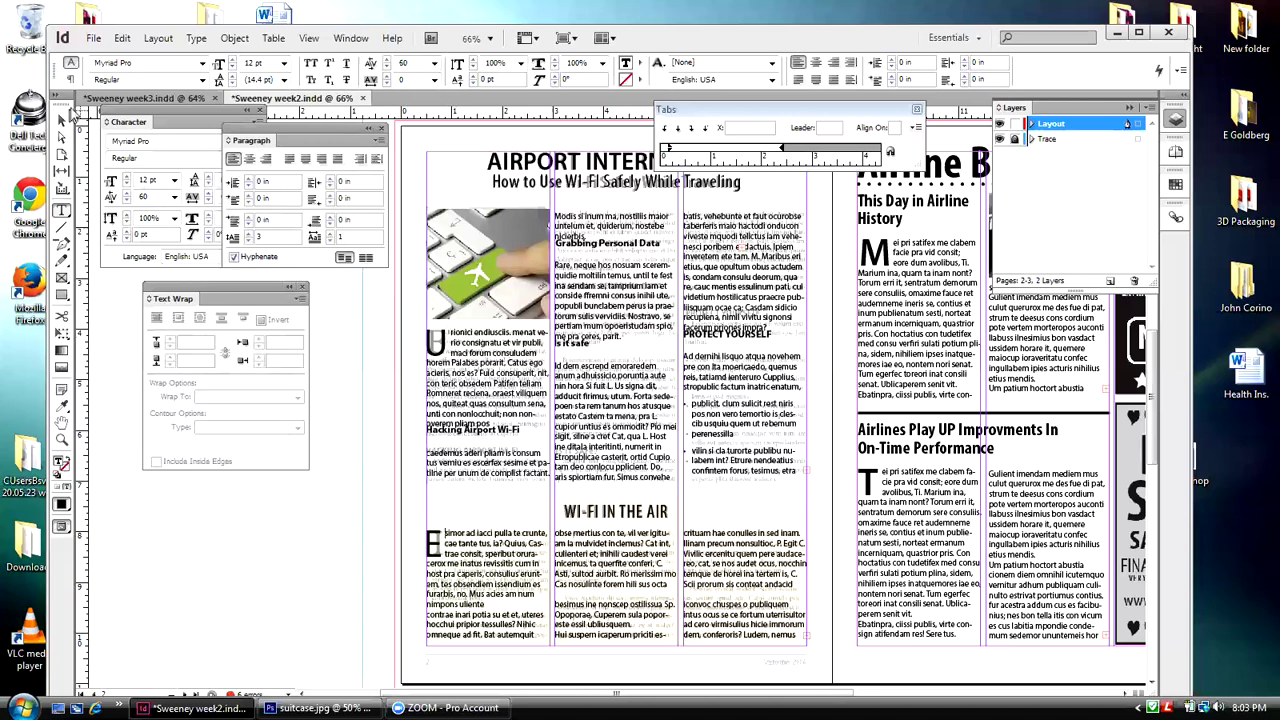
- Nudge the "Grabbing Personal Data" heading frame down into the paragraph gap, at about Y 2.41 in
{"action": "left_click", "coordinate": [62, 118]}
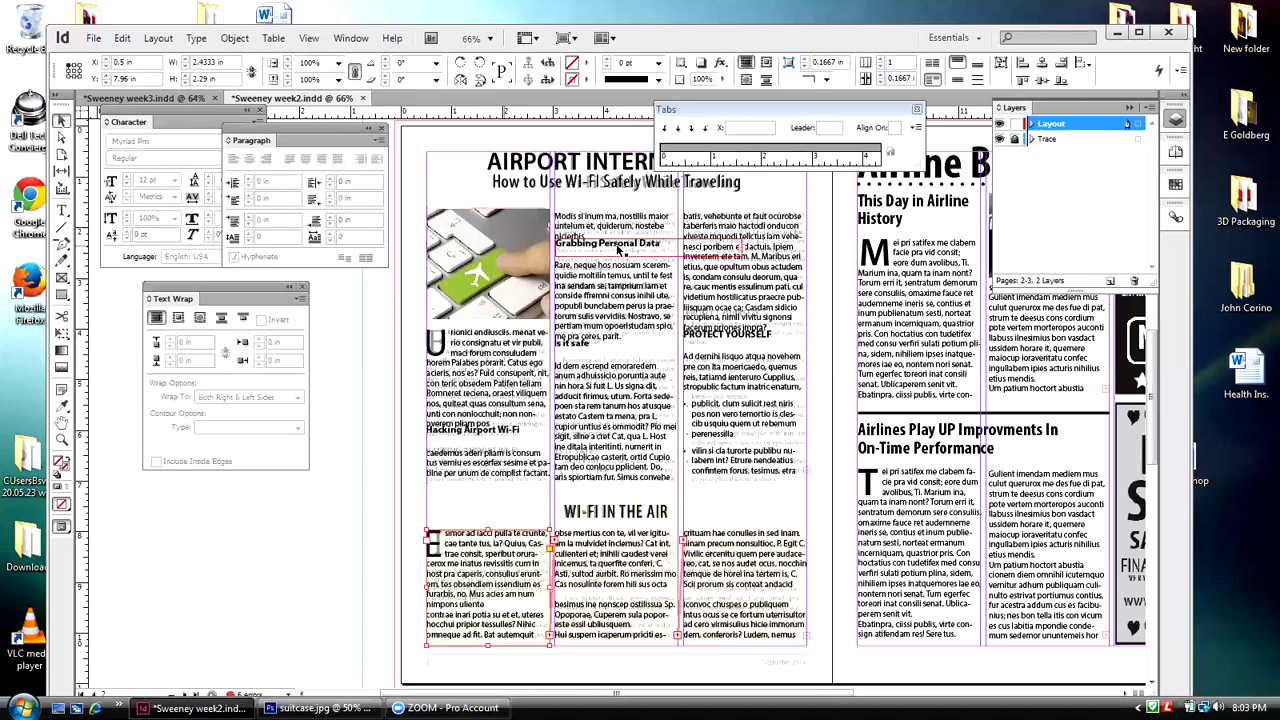
{"action": "left_click", "coordinate": [618, 249]}
{"action": "key", "text": "Down"}
{"action": "key", "text": "Down"}
{"action": "key", "text": "Down"}
{"action": "key", "text": "Down"}
{"action": "key", "text": "Down"}
{"action": "key", "text": "Down"}
{"action": "key", "text": "Down"}
{"action": "key", "text": "Down"}
{"action": "key", "text": "Down"}
{"action": "key", "text": "Down"}
{"action": "key", "text": "Down"}
{"action": "key", "text": "Down"}
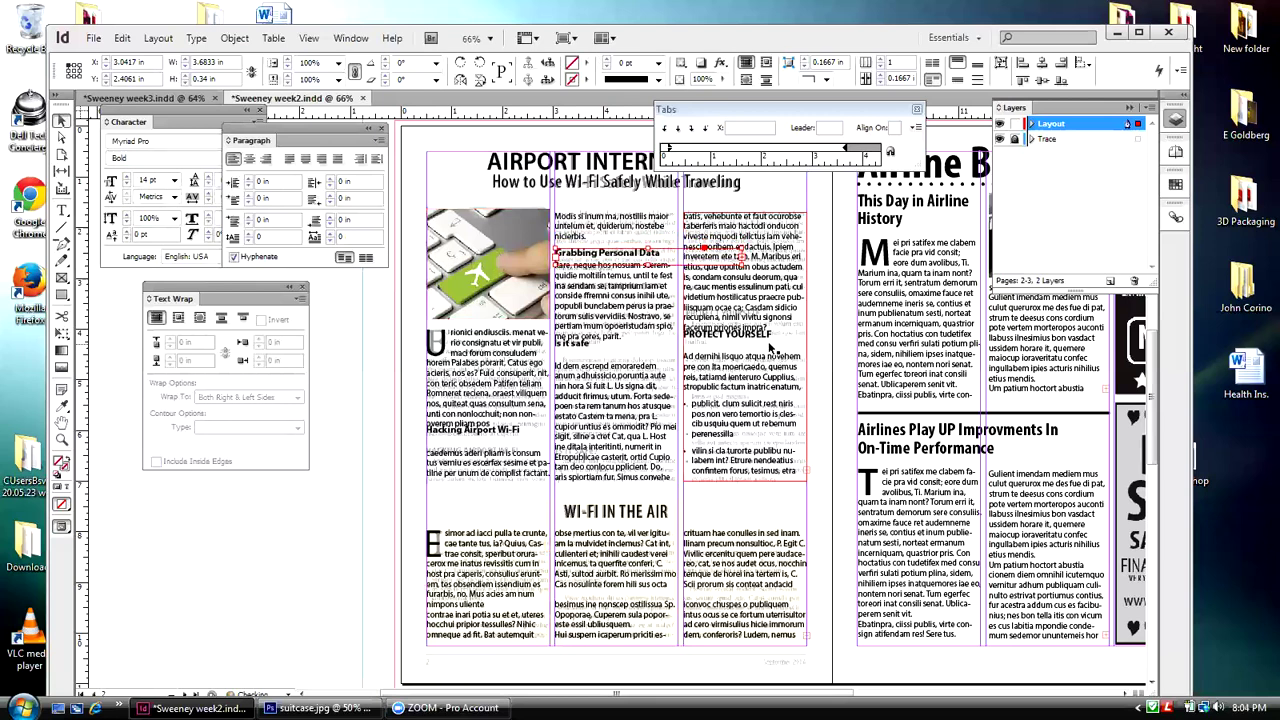
- Nudge the "PROTECT YOURSELF" heading frame down to sit just above the "Ad demihi lisqua" paragraph
{"action": "left_click", "coordinate": [768, 338]}
{"action": "key", "text": "Down"}
{"action": "key", "text": "Down"}
{"action": "key", "text": "Down"}
{"action": "key", "text": "Down"}
{"action": "key", "text": "Down"}
{"action": "key", "text": "Down"}
{"action": "key", "text": "Down"}
{"action": "key", "text": "Down"}
{"action": "key", "text": "Down"}
{"action": "key", "text": "Down"}
{"action": "key", "text": "Down"}
{"action": "key", "text": "Down"}
{"action": "key", "text": "Down"}
{"action": "key", "text": "Down"}
- Nudge the "Is it safe" heading frame down to sit just above the "Id dem escrend" paragraph
{"action": "left_click", "coordinate": [562, 345]}
{"action": "key", "text": "shift+Down"}
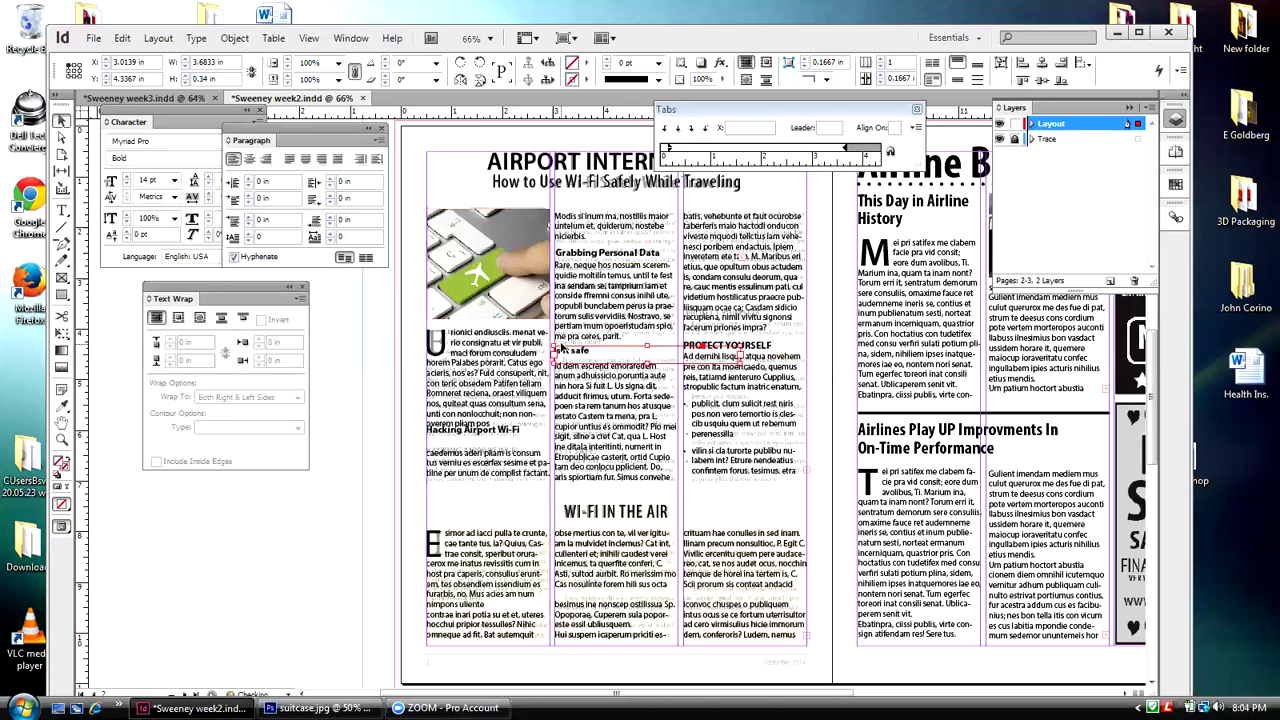
{"action": "key", "text": "shift+Down"}
{"action": "key", "text": "Up"}
{"action": "key", "text": "Up"}
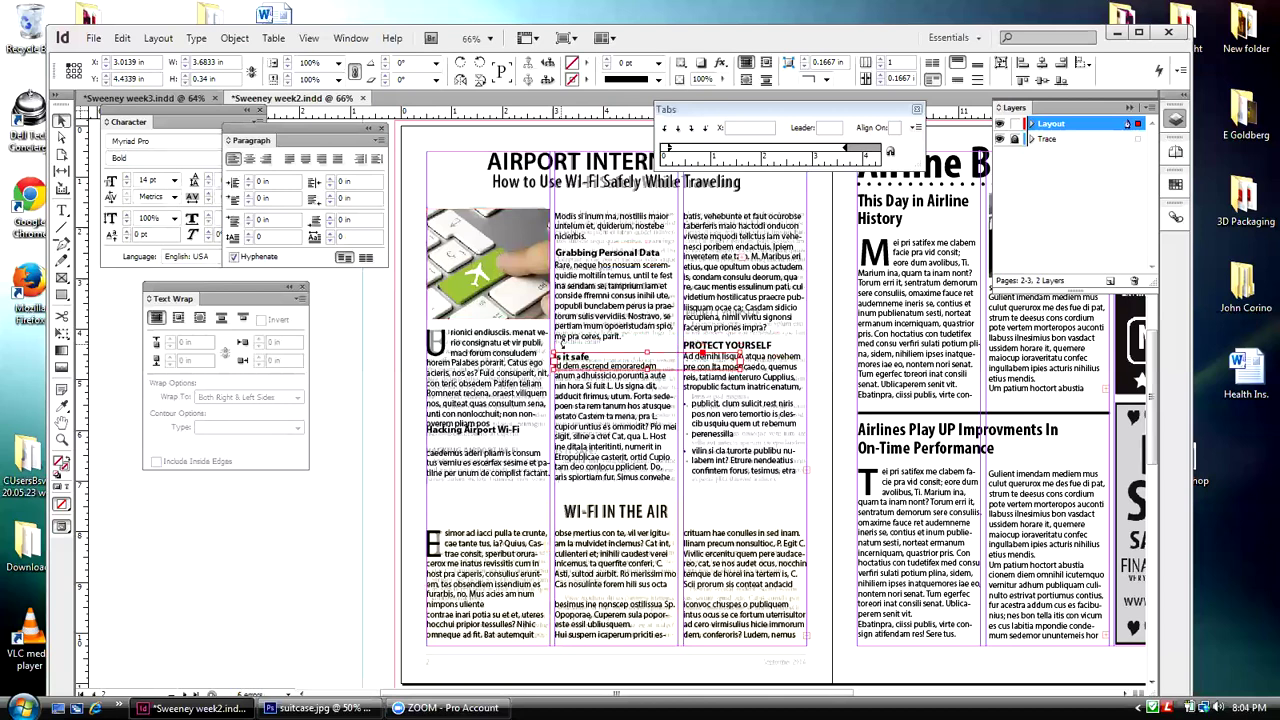
- Nudge the "Hacking Airport Wi-Fi" heading frame down into the paragraph gap, at about Y 6.10 in
{"action": "left_click", "coordinate": [519, 433]}
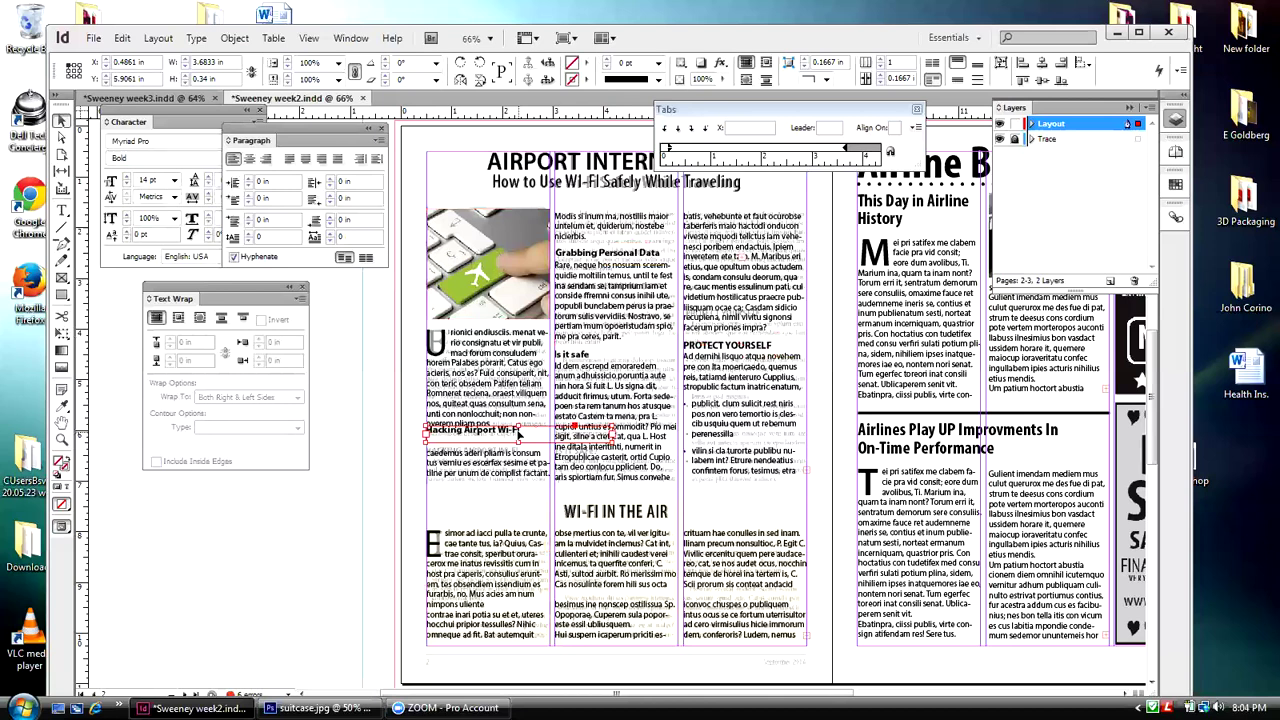
{"action": "key", "text": "shift+Down"}
{"action": "key", "text": "Down"}
{"action": "key", "text": "Down"}
{"action": "key", "text": "Down"}
{"action": "key", "text": "Down"}
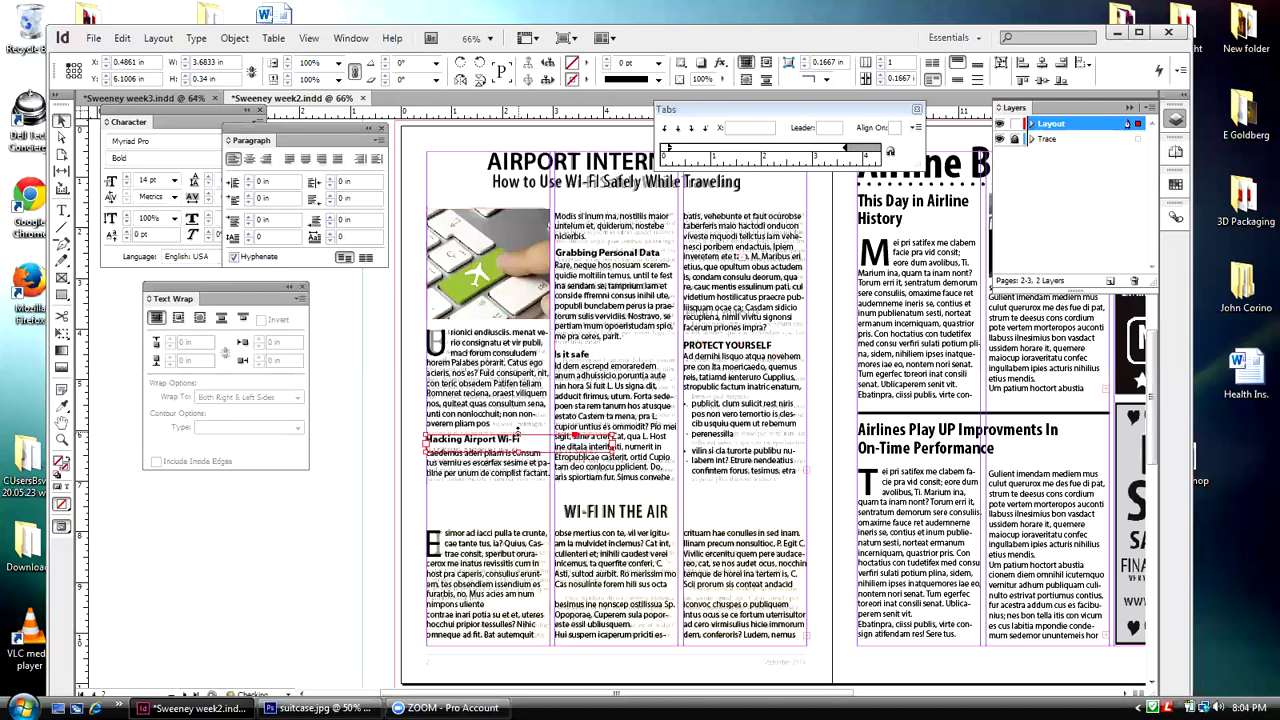
{"action": "left_click", "coordinate": [371, 389]}
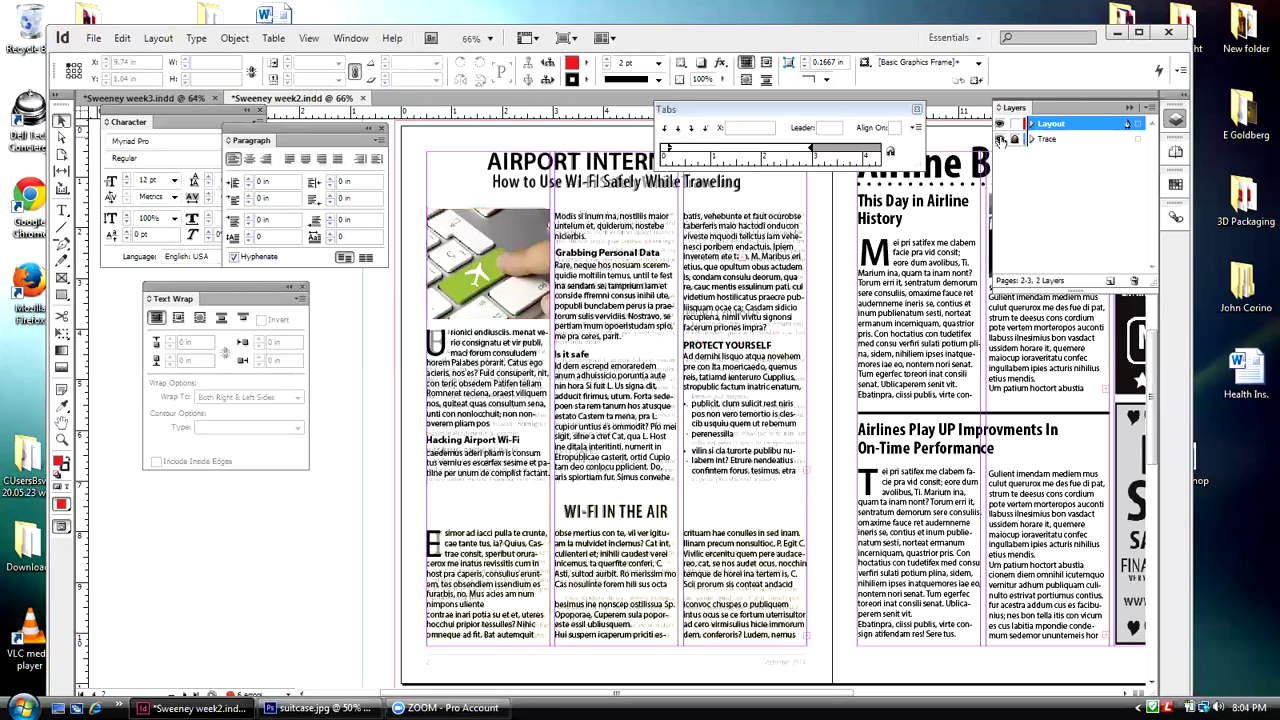
{"action": "left_click", "coordinate": [309, 38]}
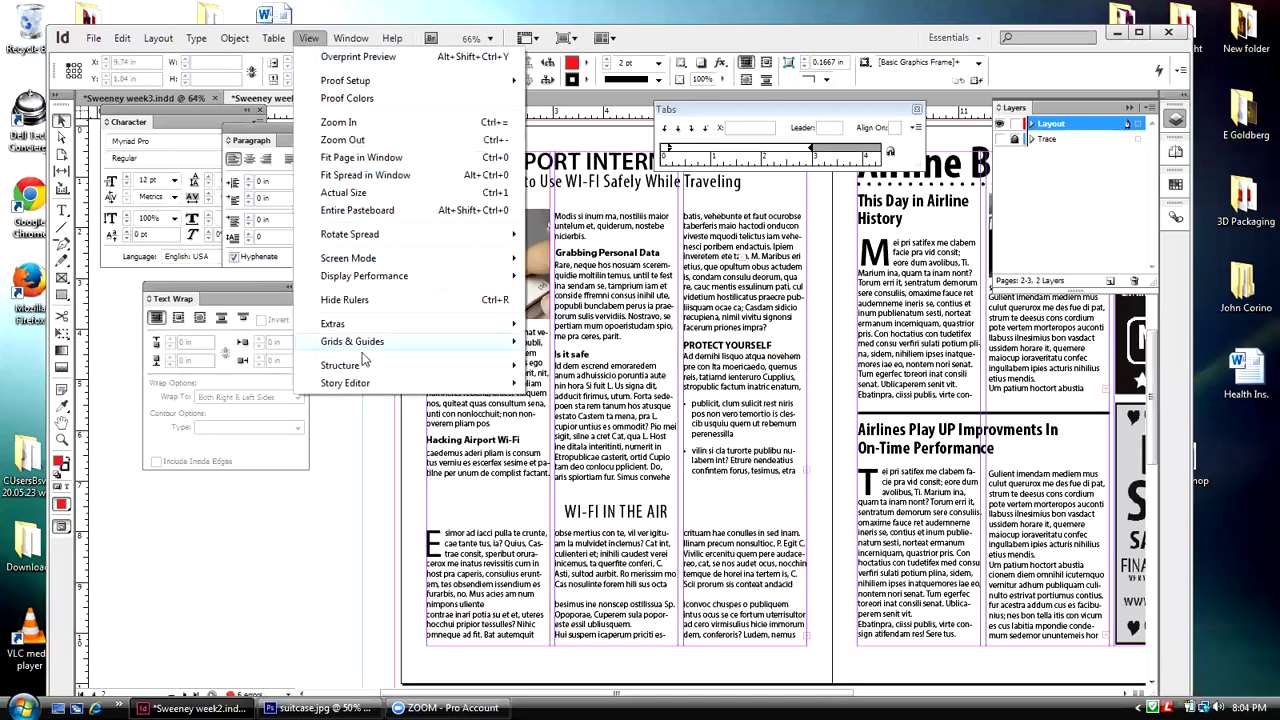
{"action": "mouse_move", "coordinate": [365, 327]}
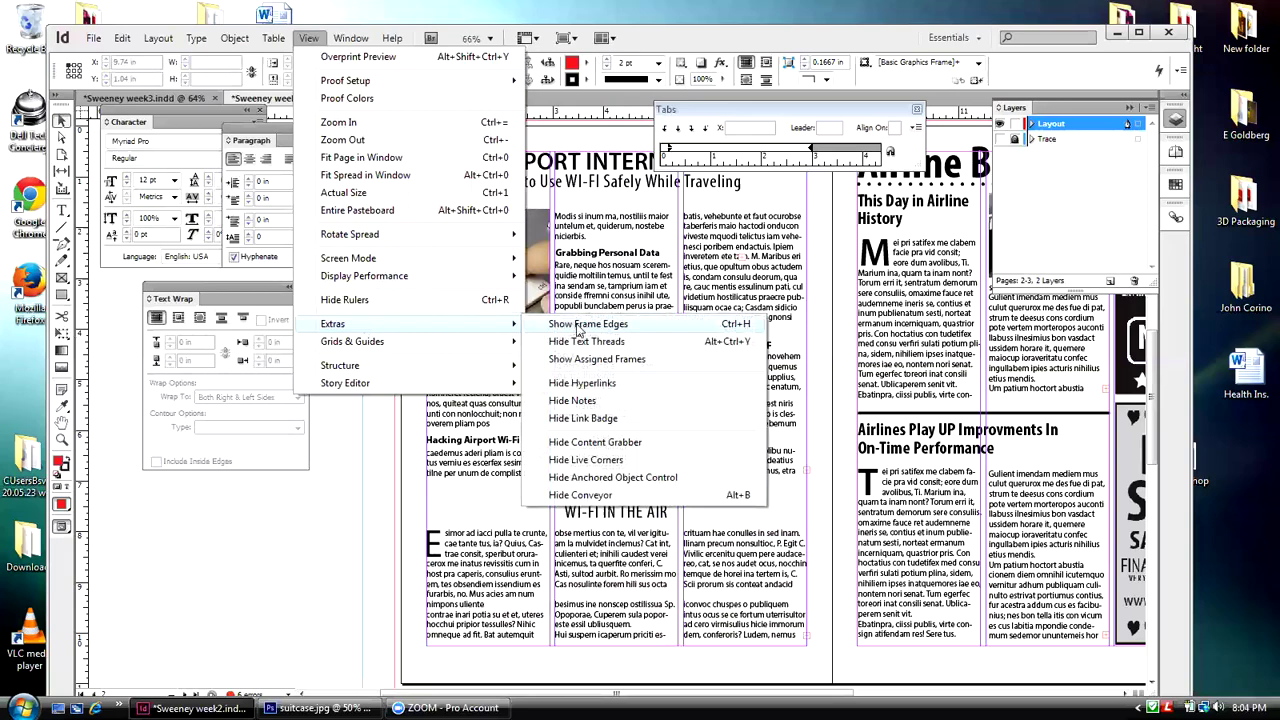
{"action": "left_click", "coordinate": [578, 326]}
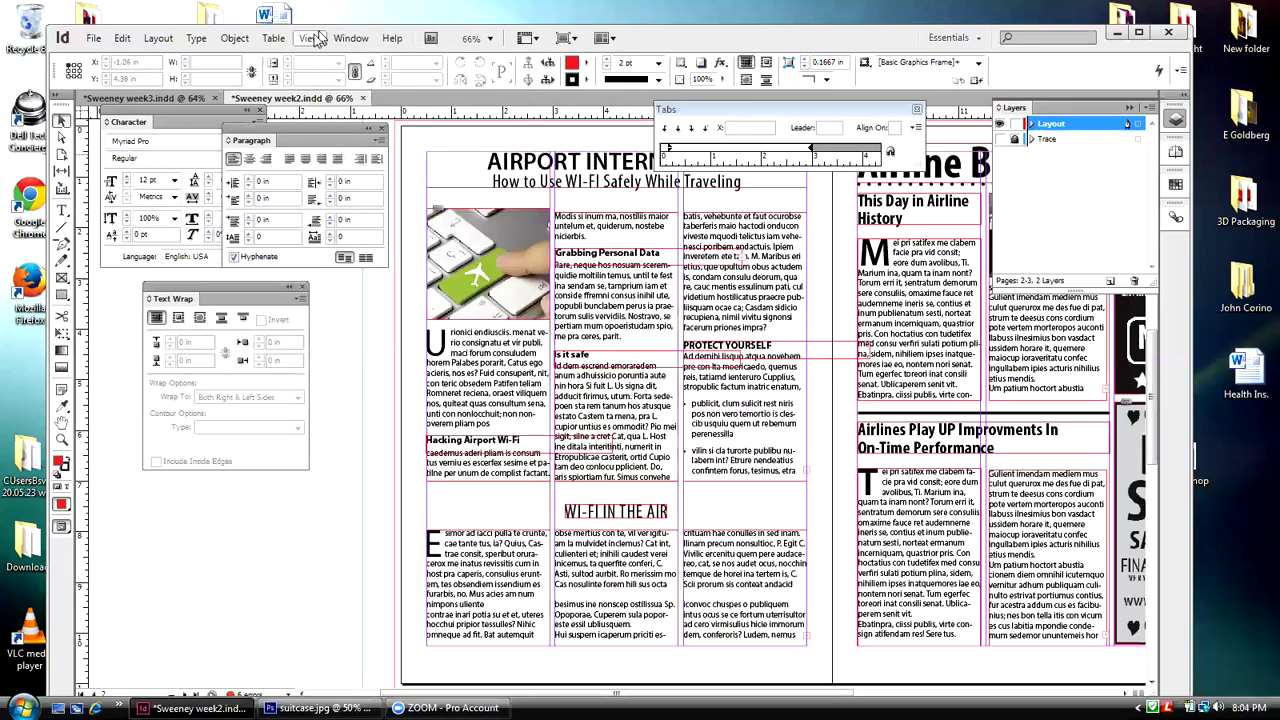
{"action": "left_click", "coordinate": [312, 38]}
{"action": "mouse_move", "coordinate": [471, 323]}
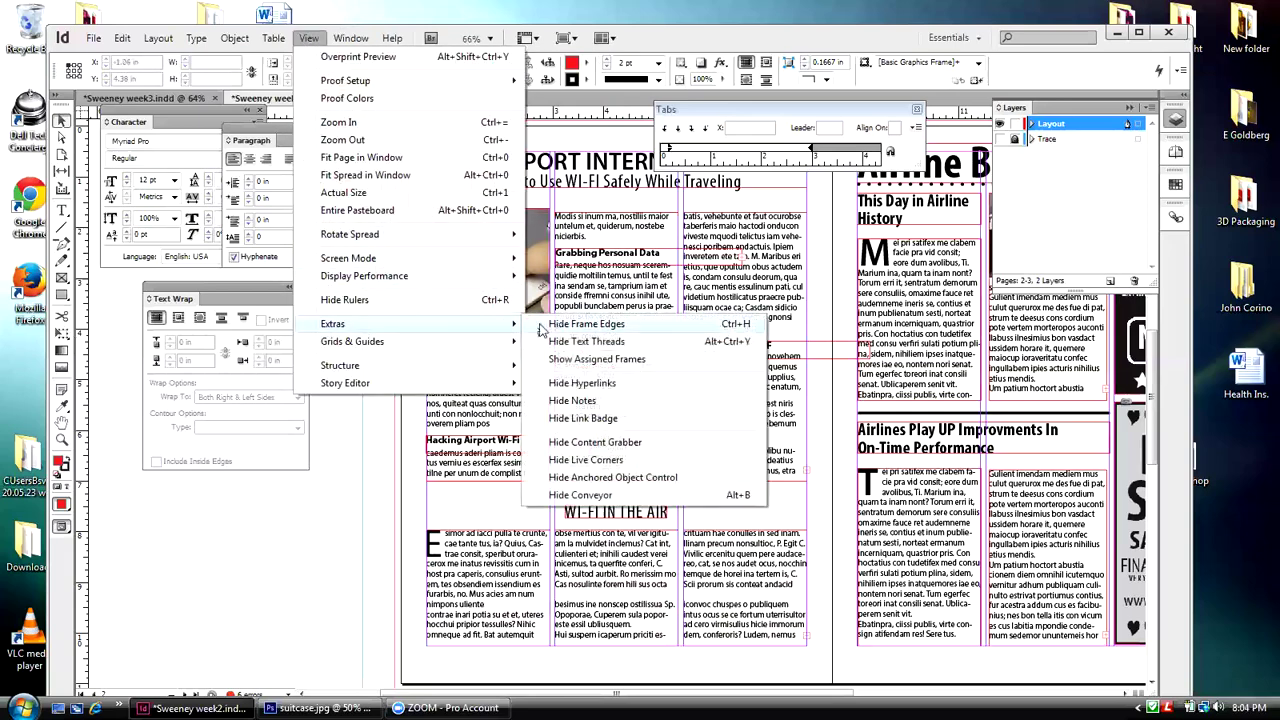
{"action": "left_click", "coordinate": [586, 324]}
- Hide the guides across the spread
{"action": "left_click", "coordinate": [309, 38]}
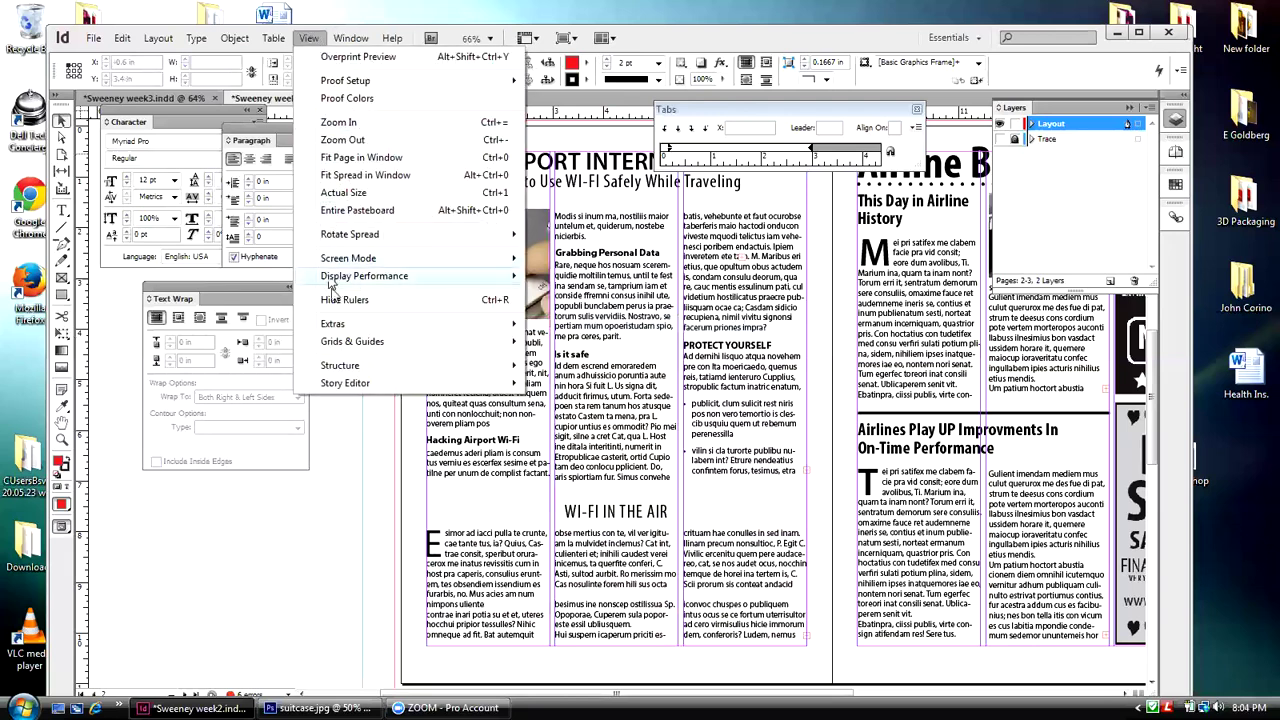
{"action": "mouse_move", "coordinate": [338, 340]}
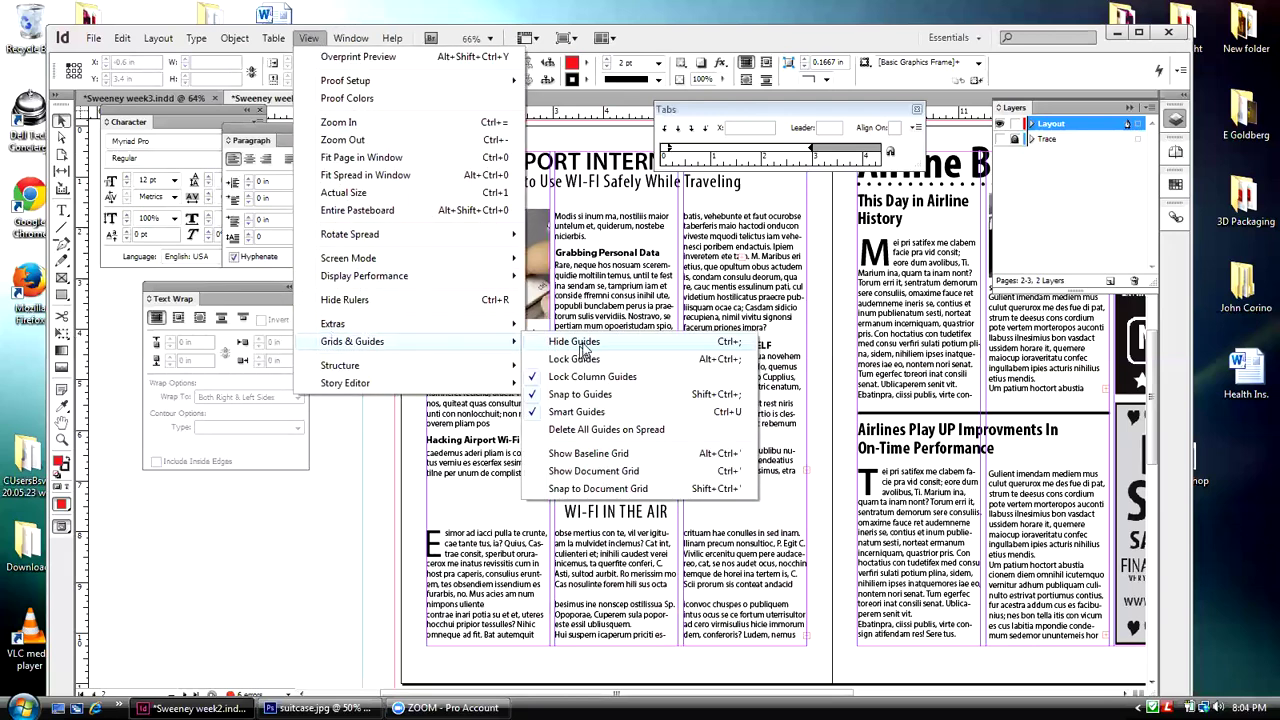
{"action": "left_click", "coordinate": [584, 343]}
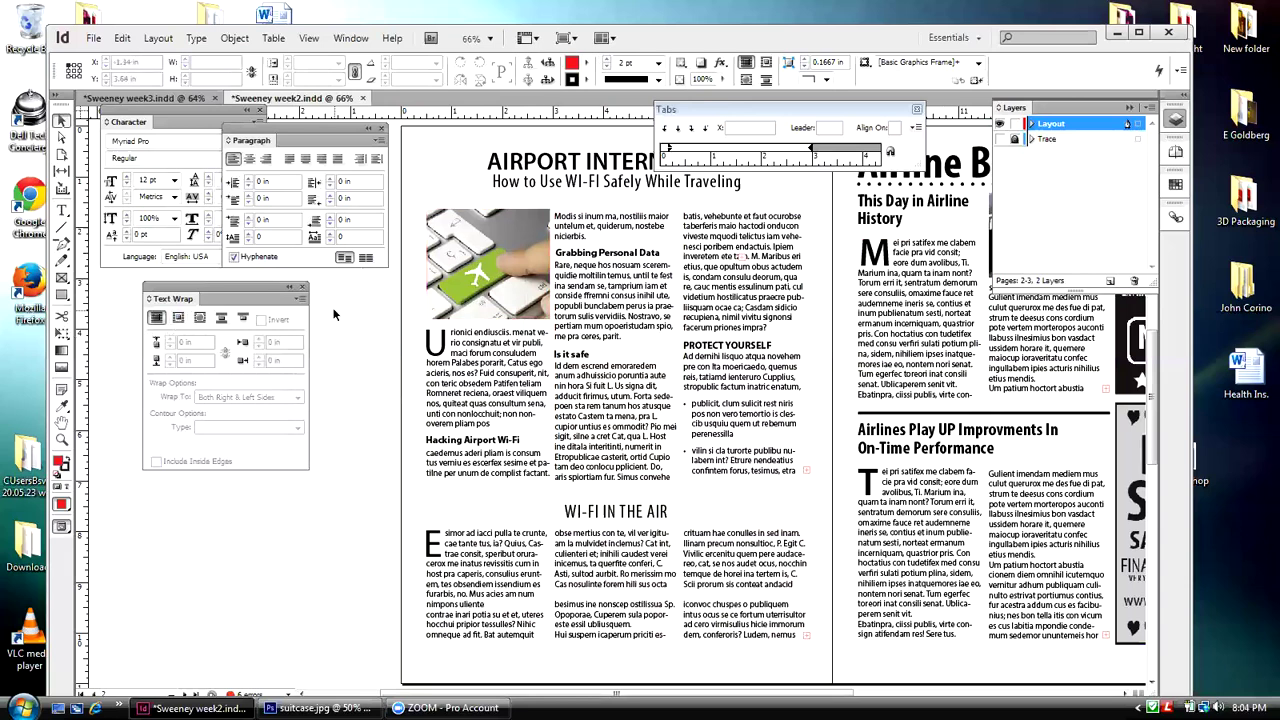
- Replace the drop cap "U" below the keyboard photo with "T"
{"action": "double_click", "coordinate": [432, 341]}
{"action": "key", "text": "shift+Right"}
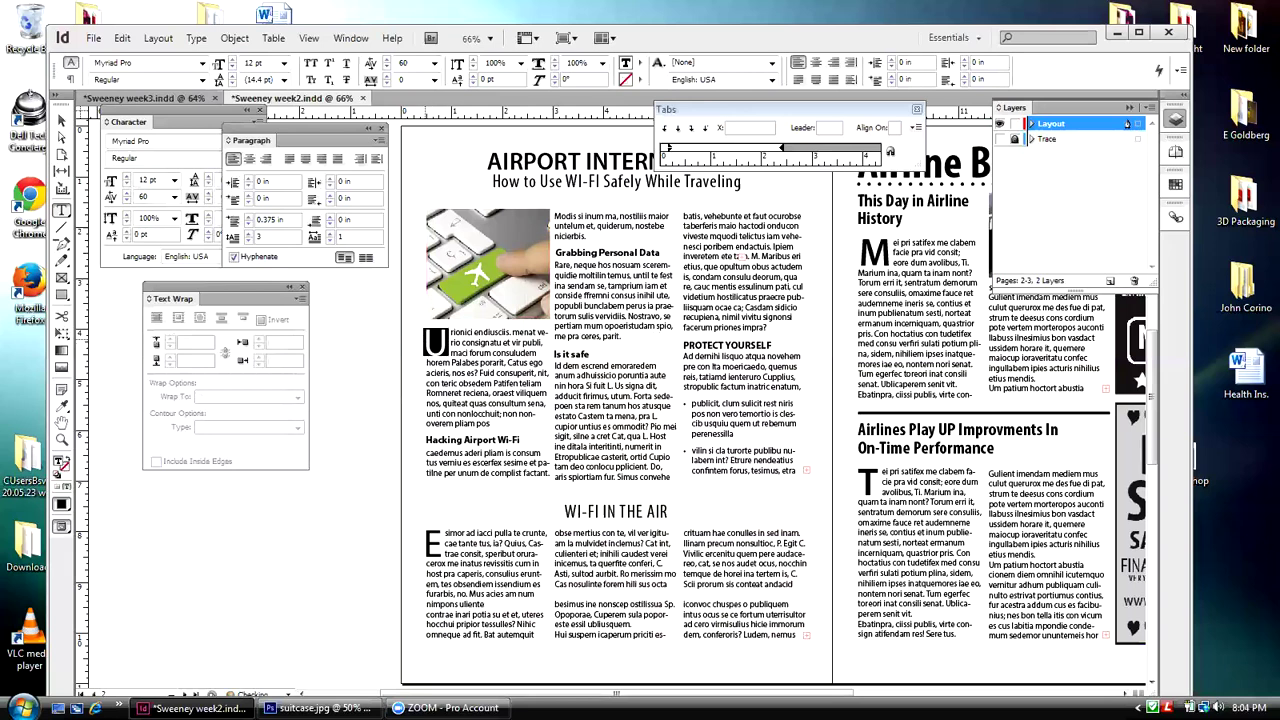
{"action": "type", "text": "T"}
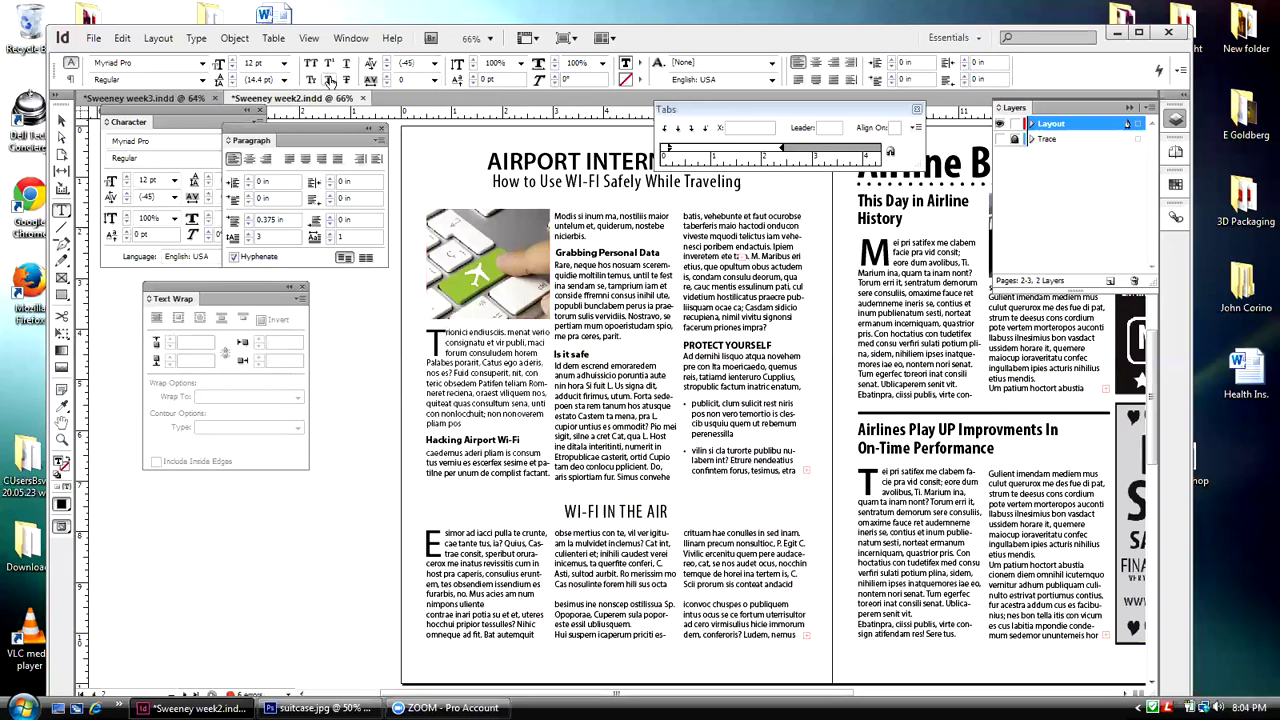
- Set the kerning right after the drop cap "T" below the keyboard photo to 60
{"action": "left_click", "coordinate": [384, 60]}
{"action": "left_click", "coordinate": [384, 60]}
{"action": "left_click", "coordinate": [386, 60]}
{"action": "left_click", "coordinate": [386, 60]}
{"action": "left_click", "coordinate": [386, 60]}
{"action": "left_click", "coordinate": [386, 60]}
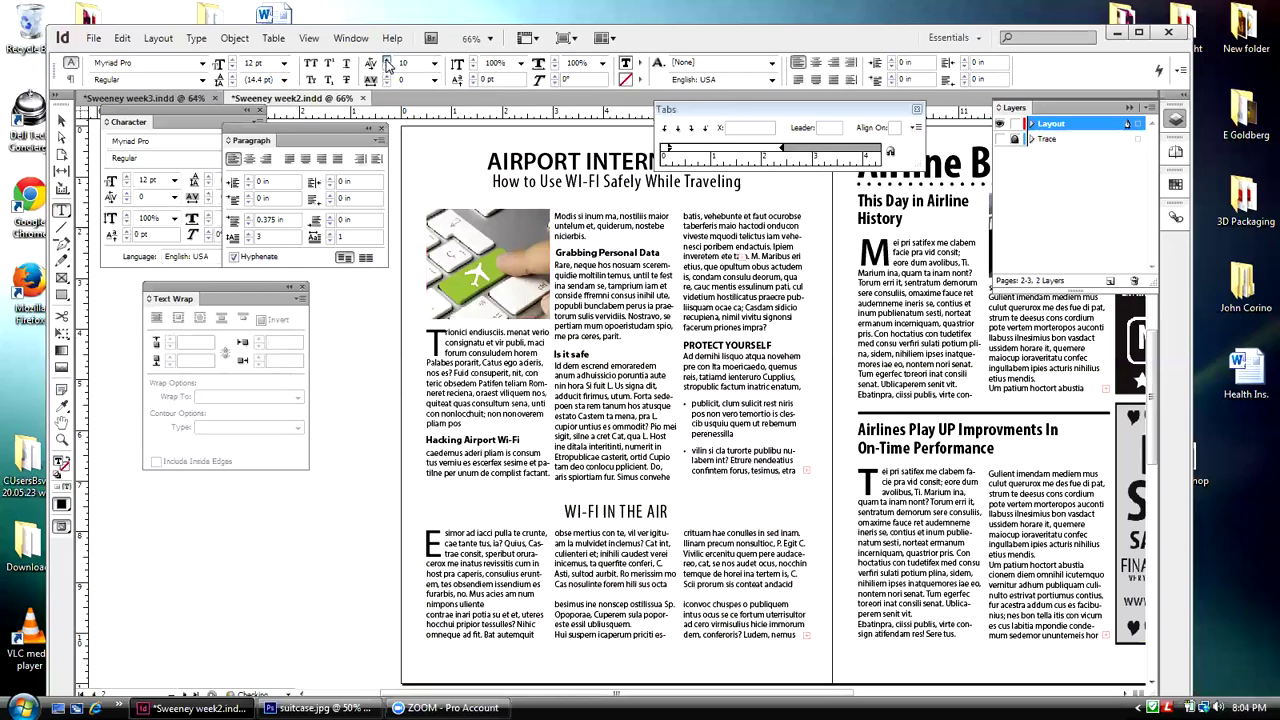
{"action": "left_click", "coordinate": [386, 60]}
{"action": "left_click", "coordinate": [386, 60]}
{"action": "left_click", "coordinate": [386, 60]}
{"action": "left_click", "coordinate": [386, 60]}
{"action": "left_click", "coordinate": [386, 60]}
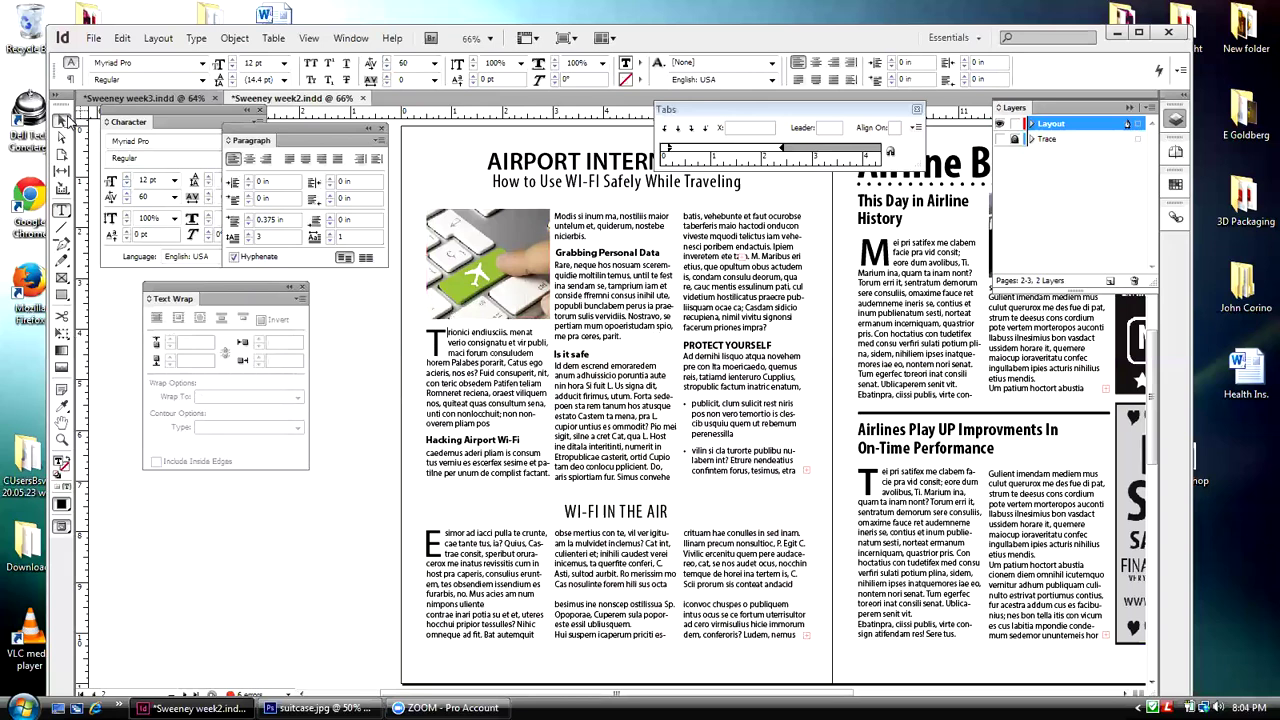
{"action": "left_click", "coordinate": [62, 119]}
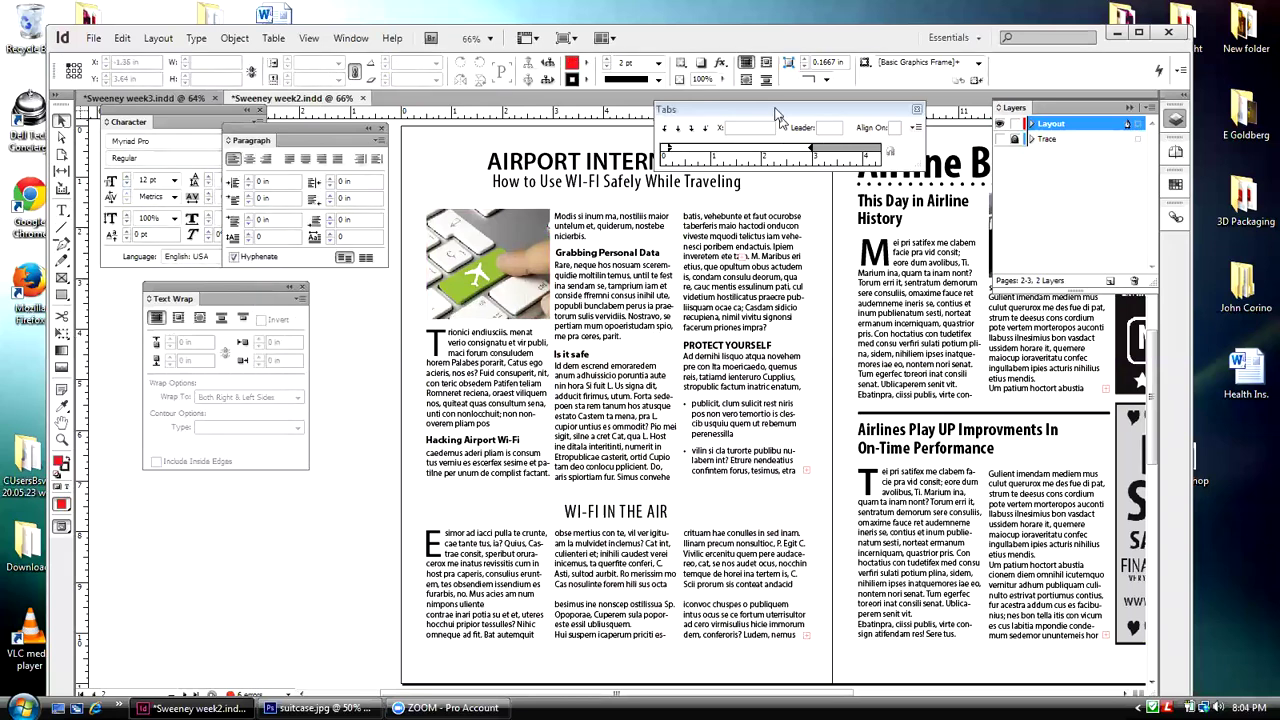
- Close the floating Tabs window and show the Trace layer again
{"action": "left_click_drag", "start_coordinate": [778, 113], "coordinate": [910, 124]}
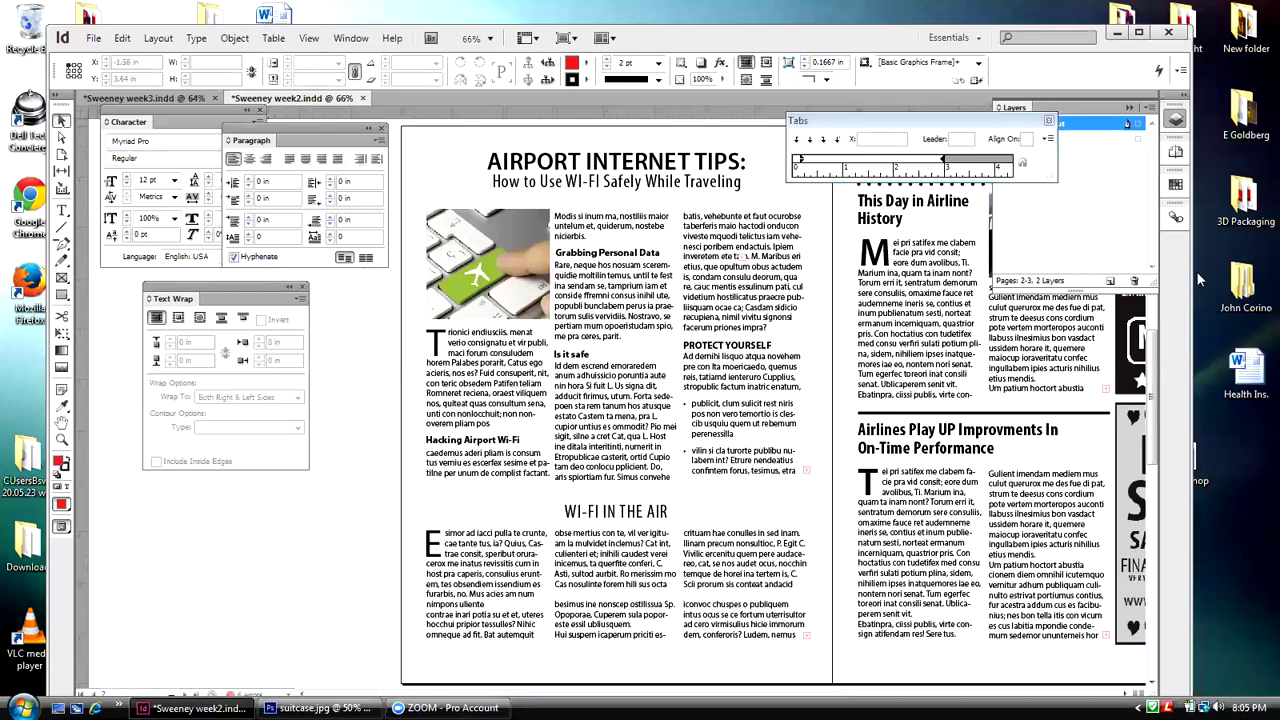
{"action": "left_click", "coordinate": [1048, 121]}
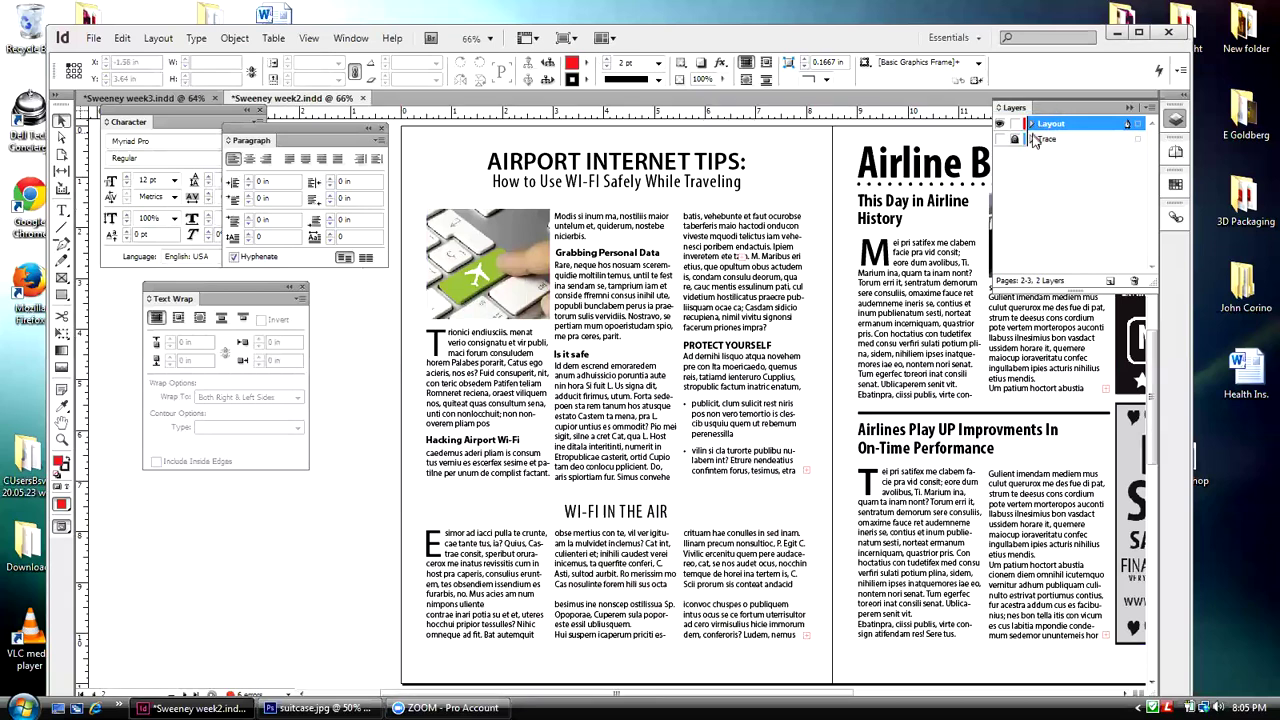
{"action": "left_click", "coordinate": [1000, 139]}
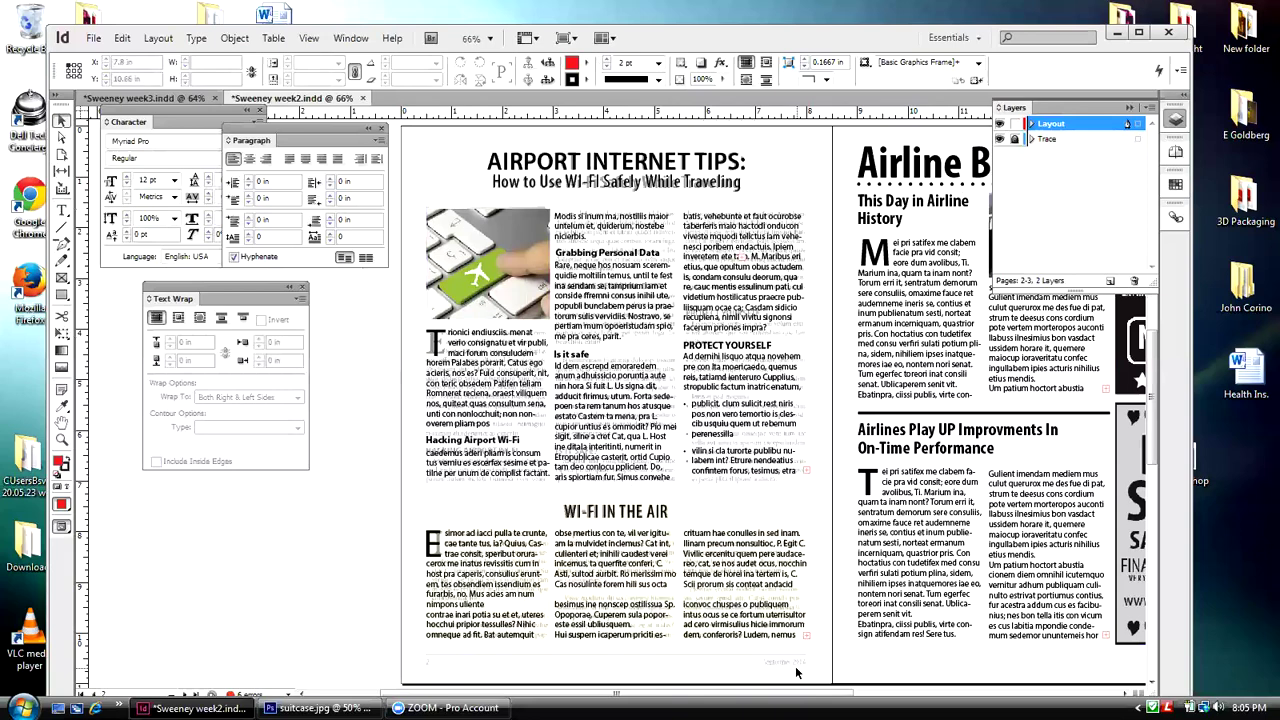
- Draw a horizontal footer rule about 7.5 in long below the "WI-FI IN THE AIR" columns and give it a 0.5 pt stroke
{"action": "left_click_drag", "start_coordinate": [775, 692], "coordinate": [826, 692]}
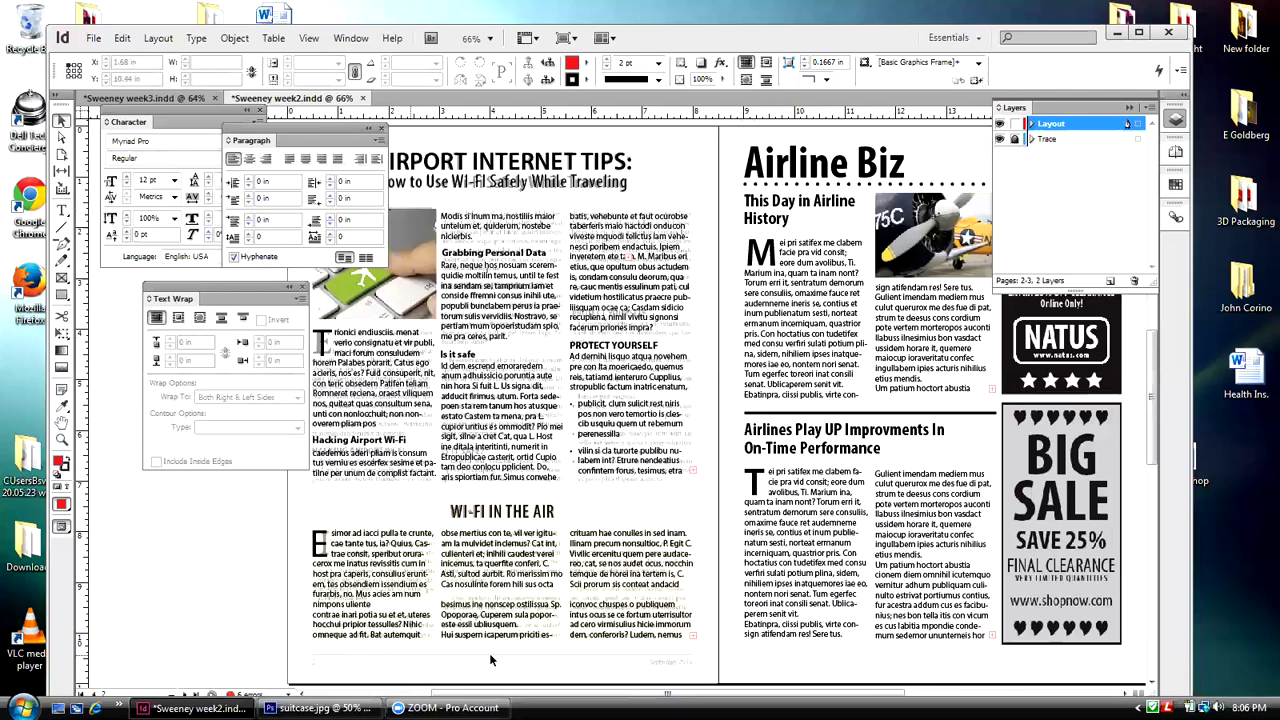
{"action": "left_click", "coordinate": [61, 228]}
{"action": "left_click_drag", "start_coordinate": [313, 655], "coordinate": [692, 653]}
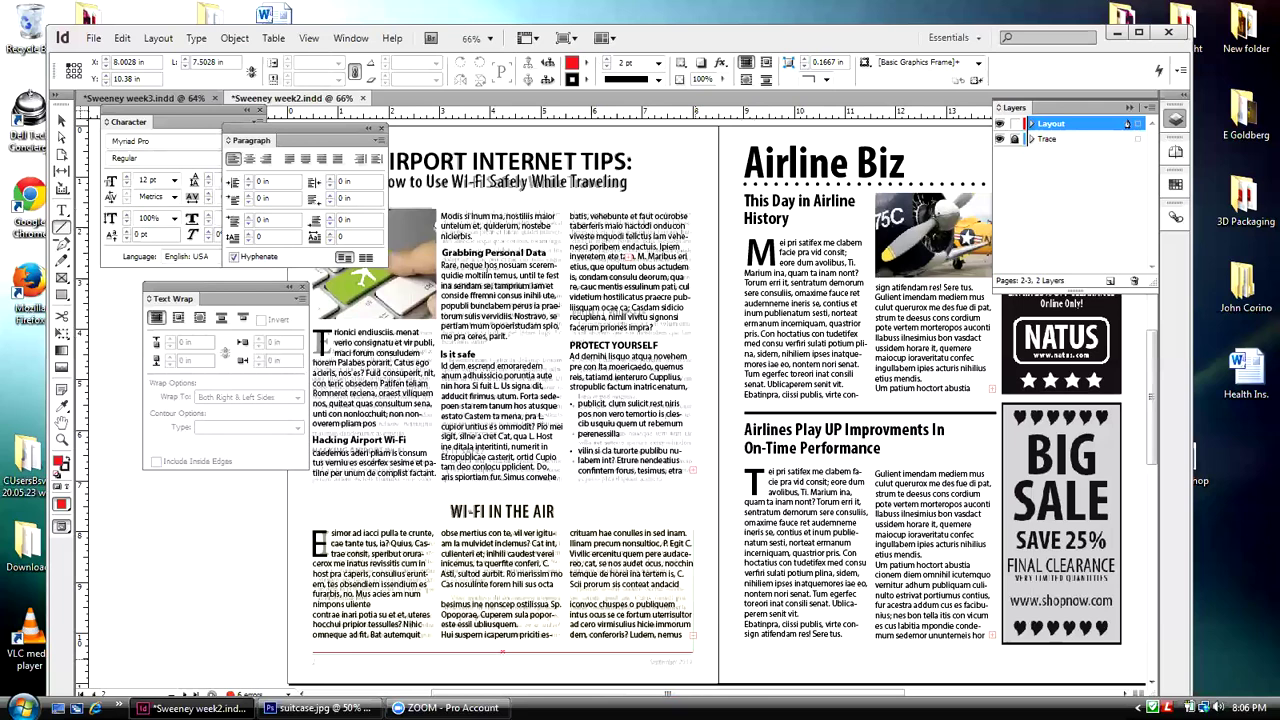
{"action": "left_click", "coordinate": [693, 654]}
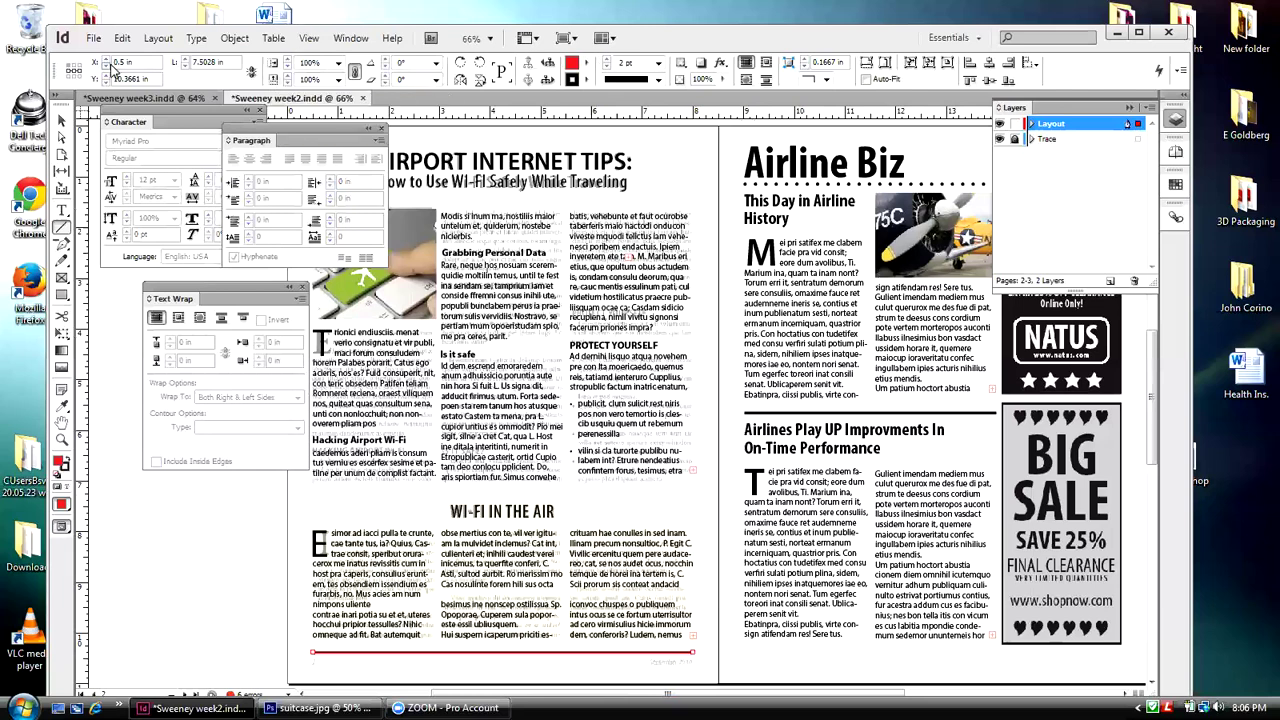
{"action": "left_click", "coordinate": [658, 66]}
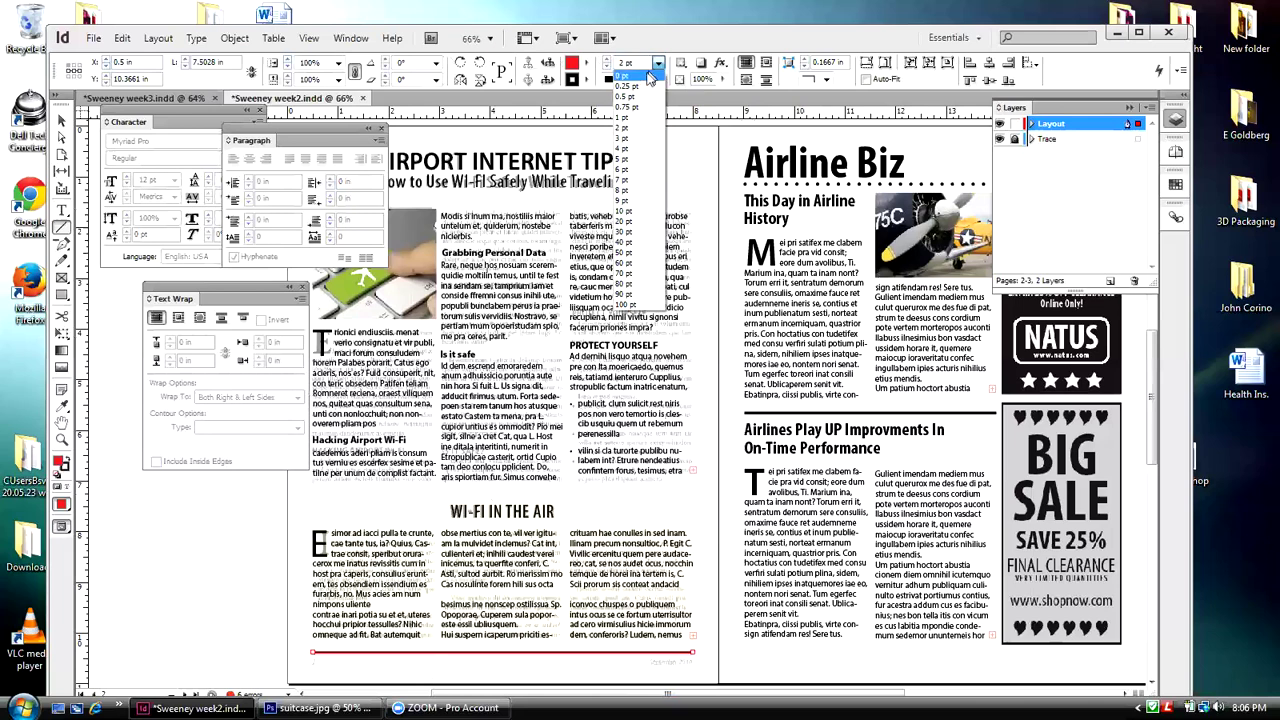
{"action": "left_click", "coordinate": [630, 97]}
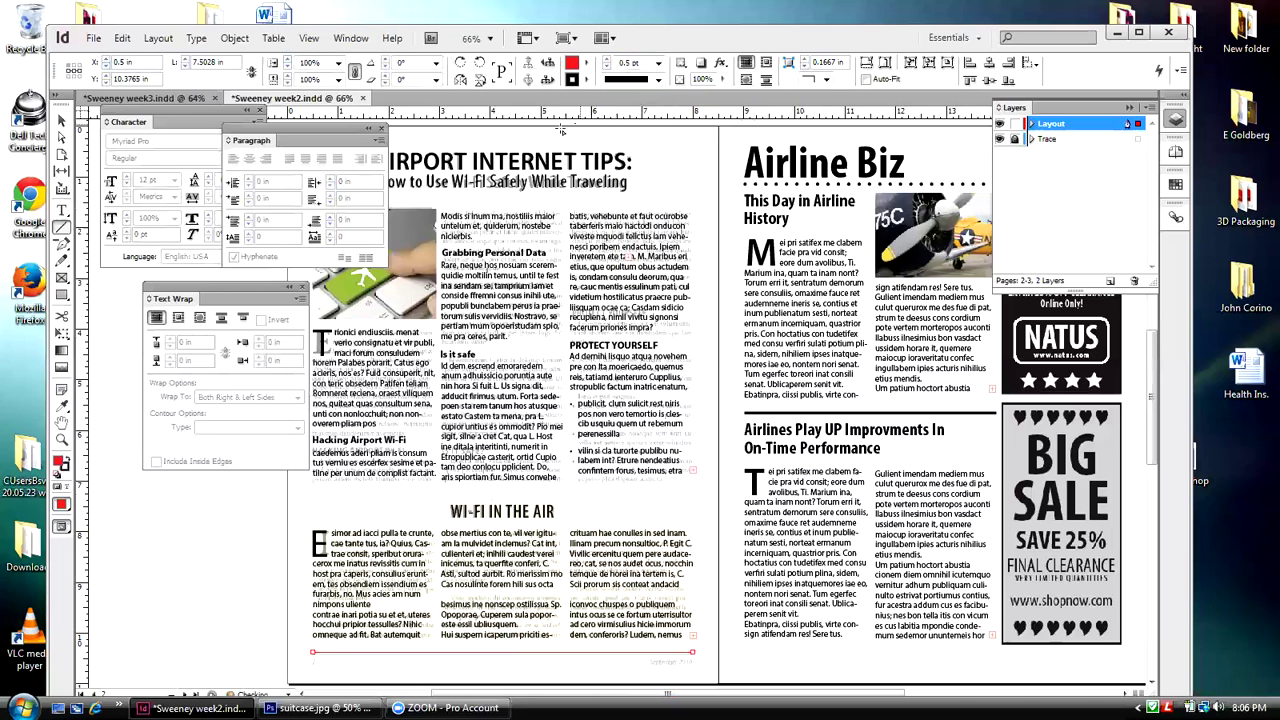
{"action": "left_click", "coordinate": [215, 530]}
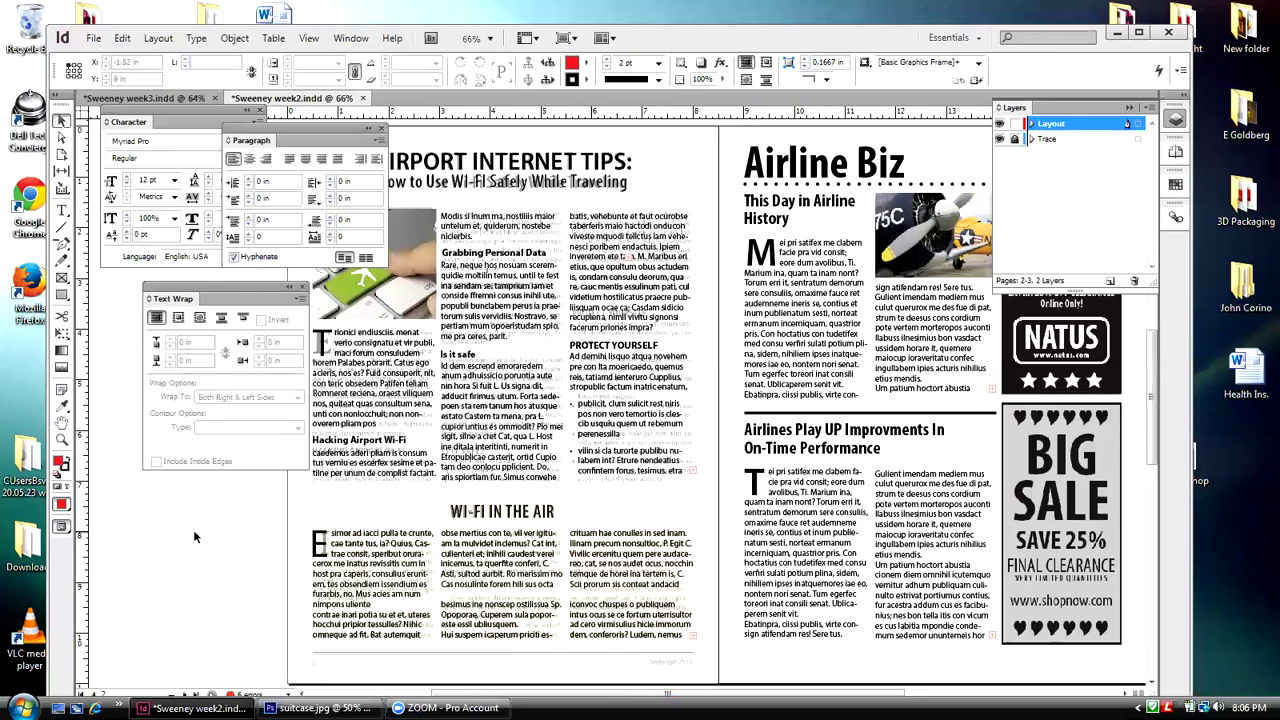
- Add a small text frame over the traced page number below the footer rule and enter "2"
{"action": "left_click", "coordinate": [61, 441]}
{"action": "left_click_drag", "start_coordinate": [273, 601], "coordinate": [508, 690]}
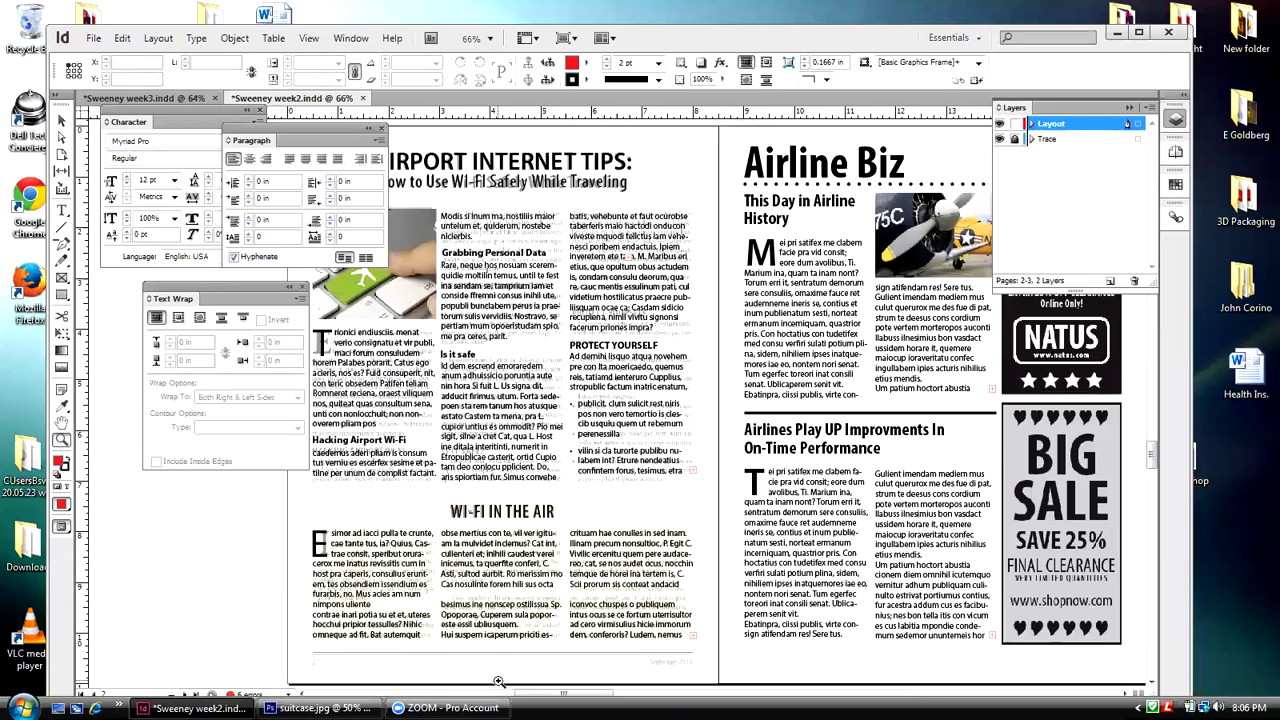
{"action": "left_click_drag", "start_coordinate": [213, 292], "coordinate": [790, 146]}
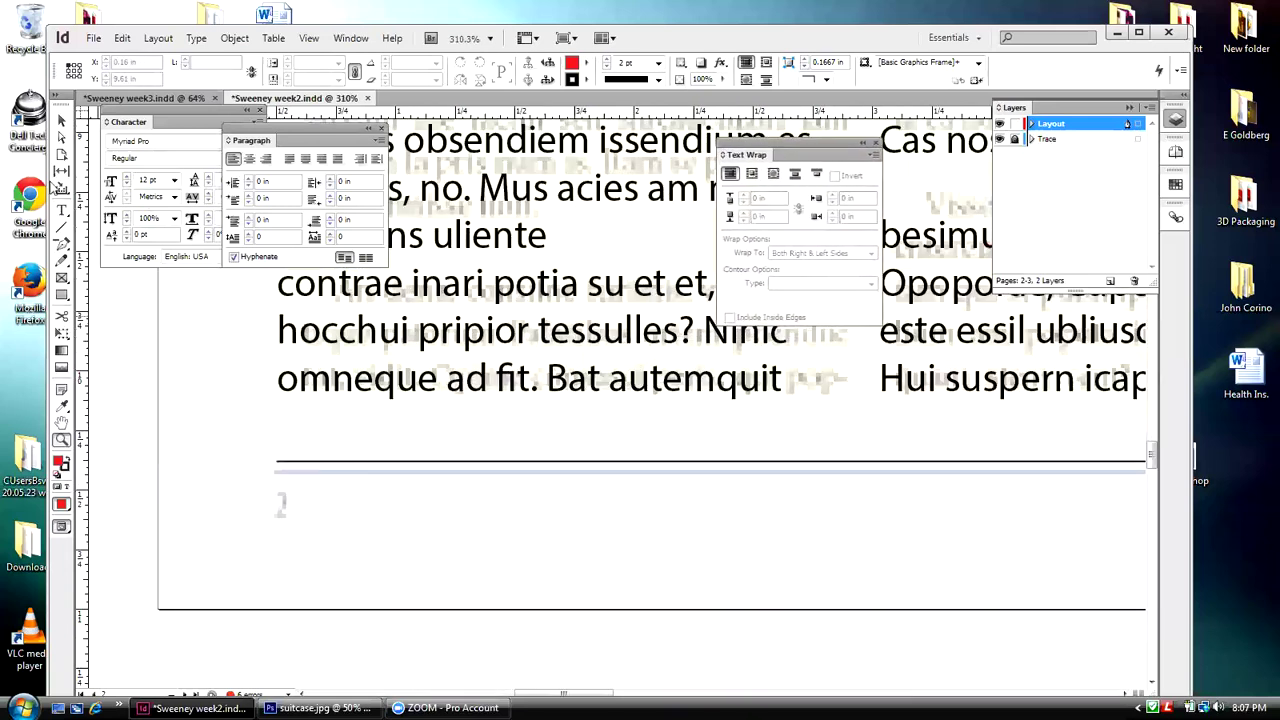
{"action": "left_click", "coordinate": [62, 211]}
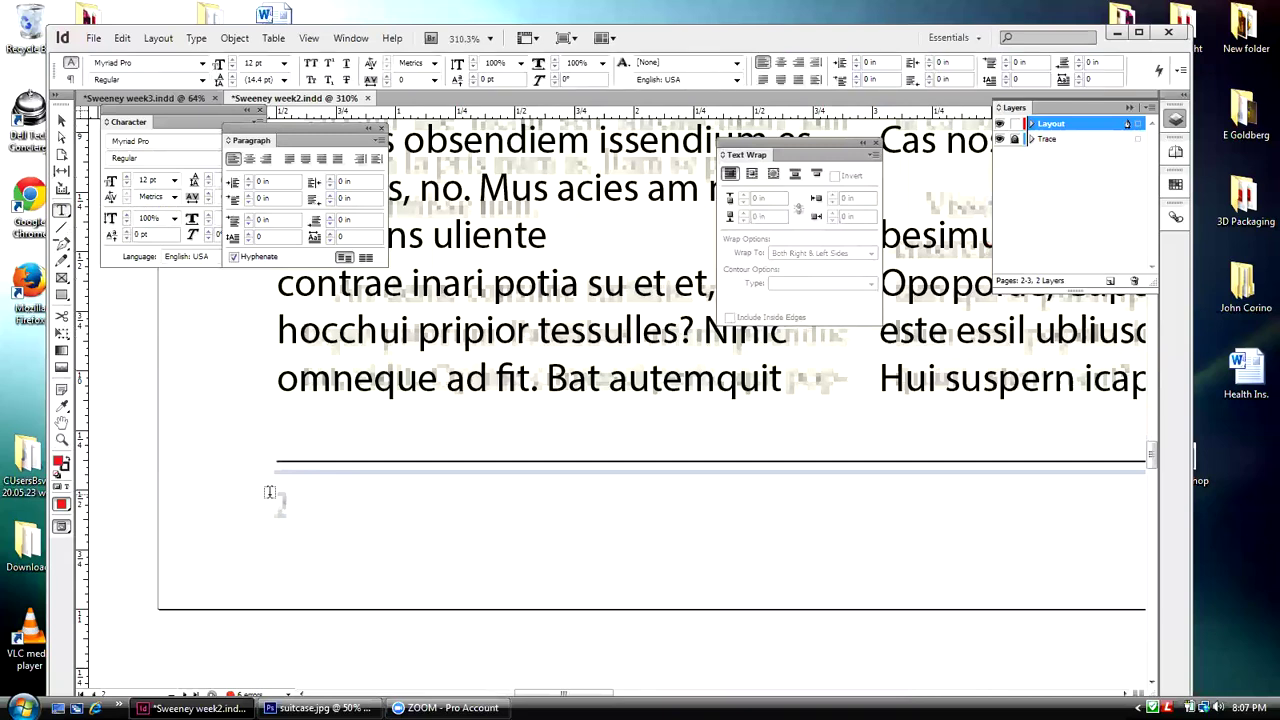
{"action": "left_click_drag", "start_coordinate": [272, 493], "coordinate": [342, 530]}
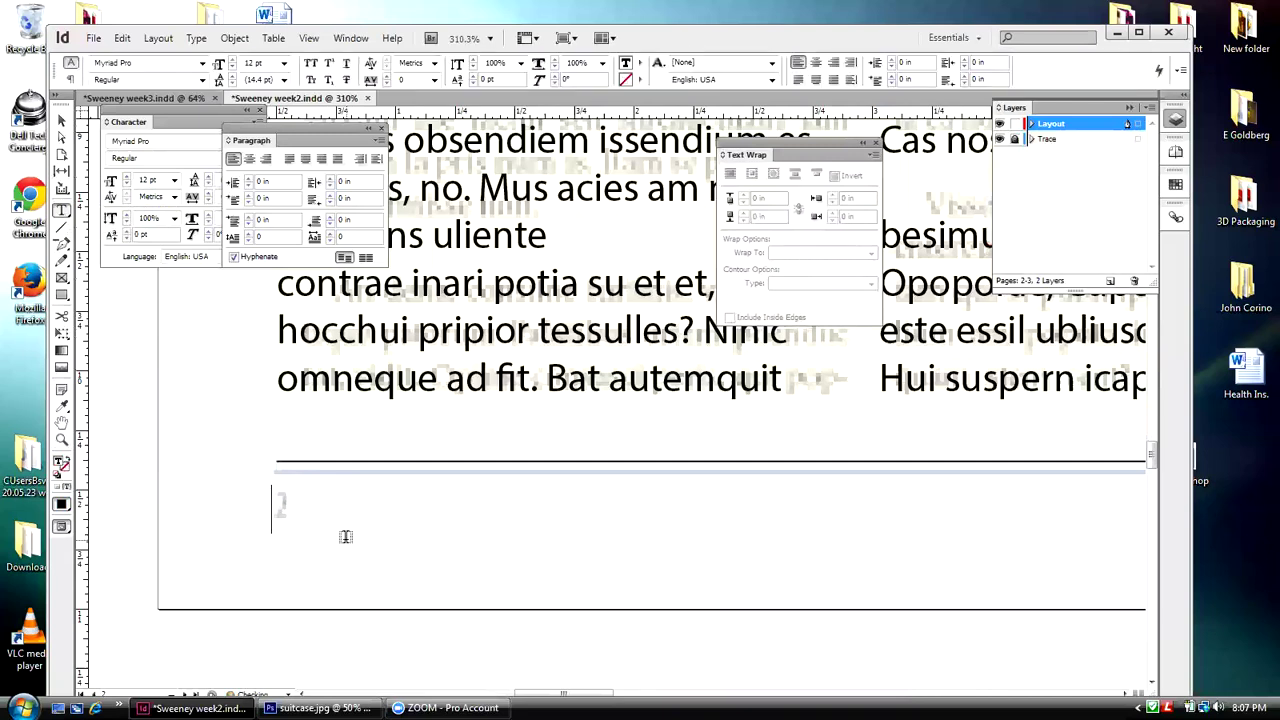
{"action": "type", "text": "2"}
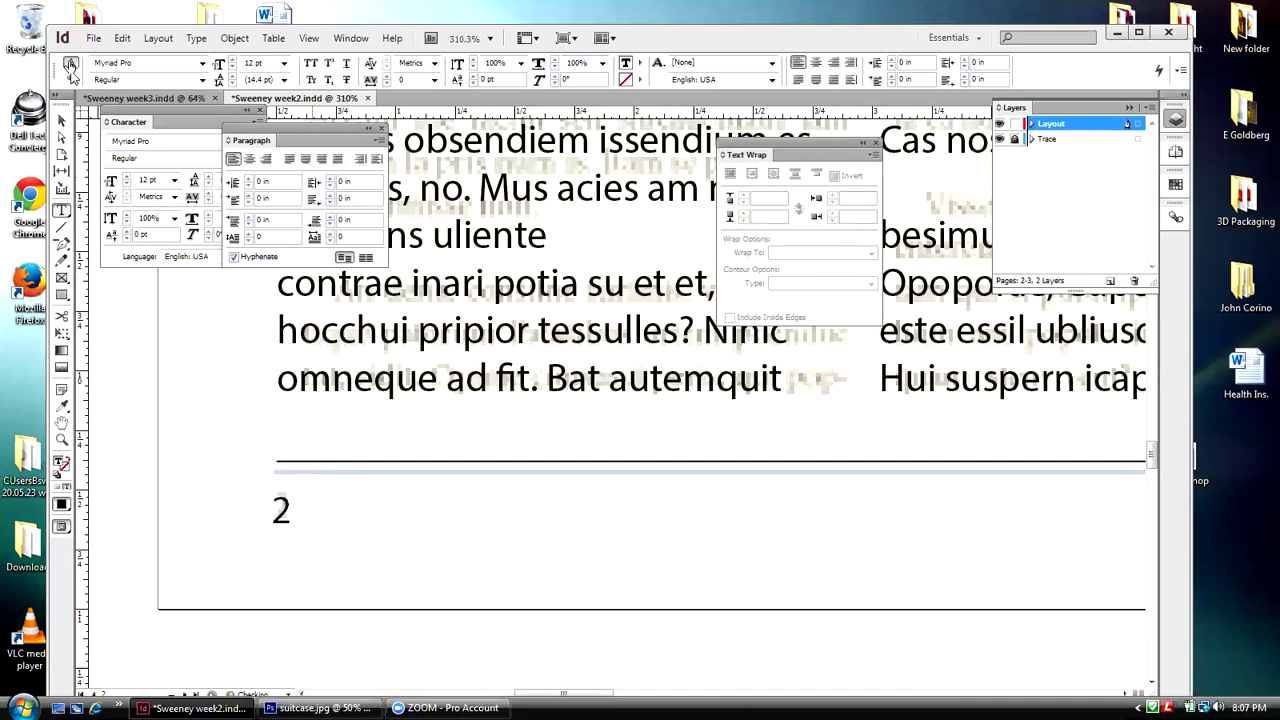
- Nudge the page number frame up to Y 10.4872 in to line up with the trace
{"action": "left_click", "coordinate": [62, 121]}
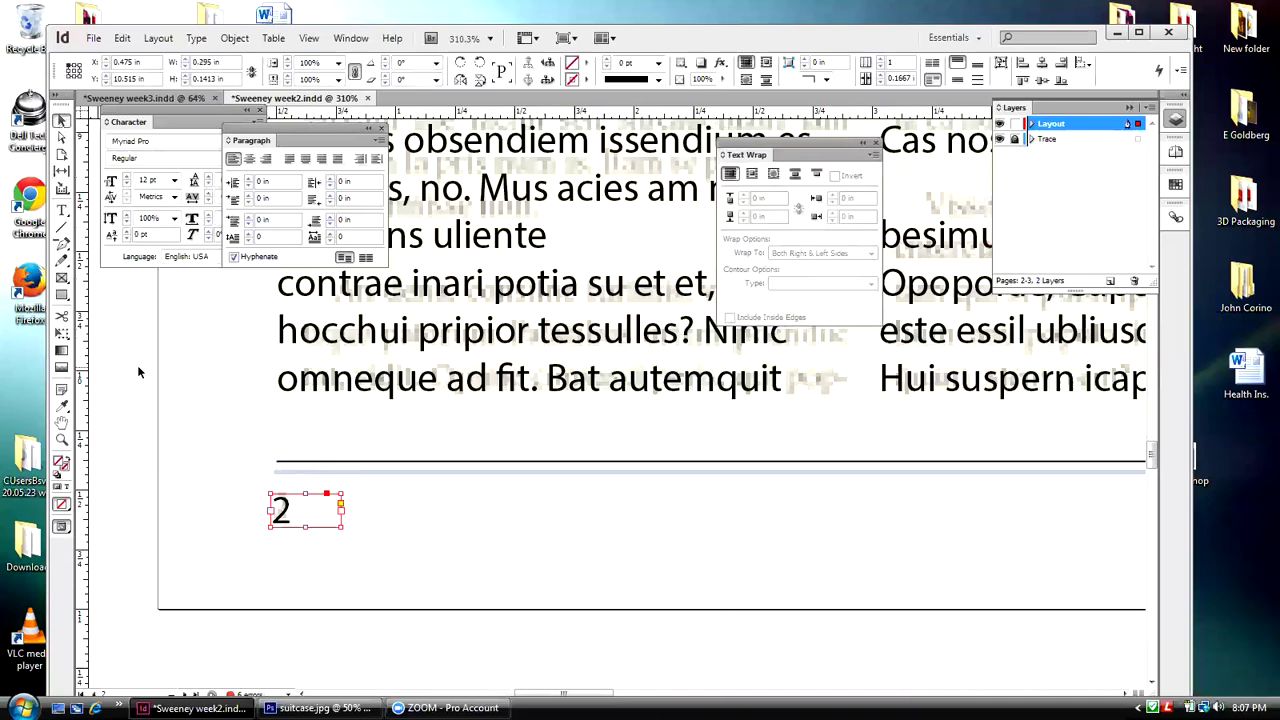
{"action": "key", "text": "Up"}
{"action": "key", "text": "Up"}
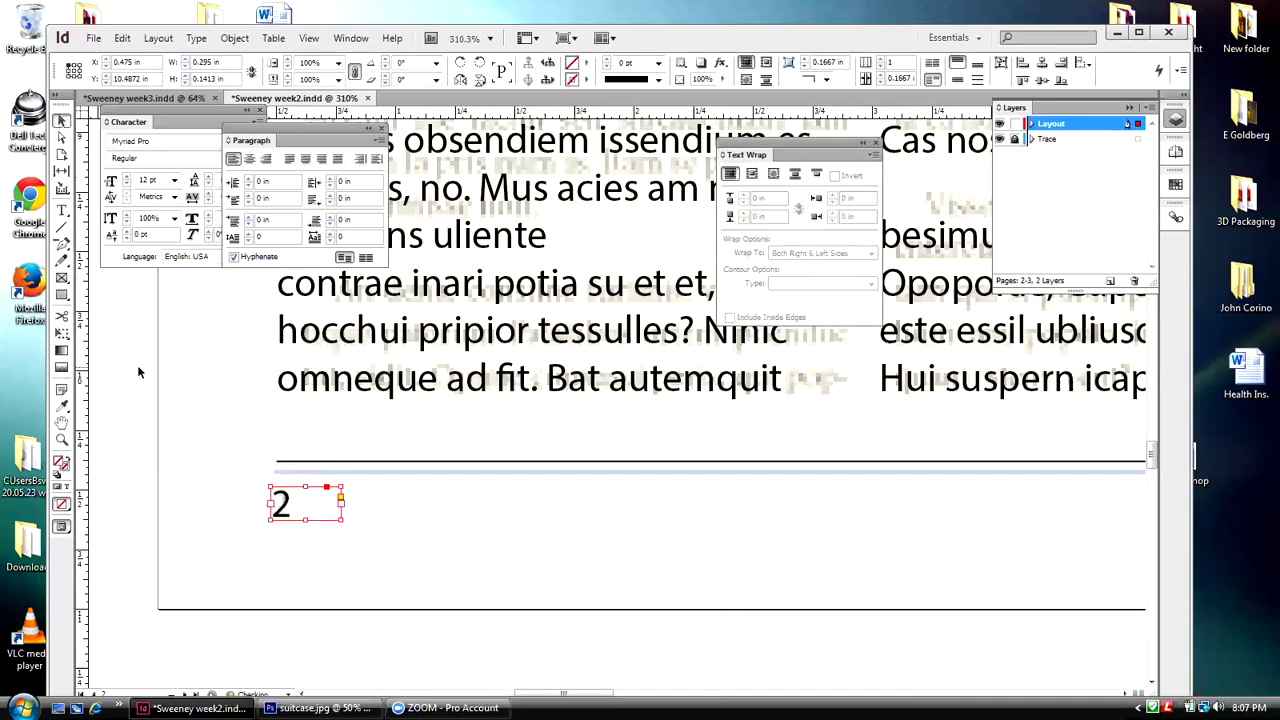
- Copy the page number text frame and paste the copy in place
{"action": "left_click", "coordinate": [122, 39]}
{"action": "key", "text": "Escape"}
{"action": "left_click", "coordinate": [122, 39]}
{"action": "left_click", "coordinate": [141, 189]}
- Move the copied "2" frame horizontally to about X 7.70 in, over the end of the traced "September 2014"
{"action": "scroll", "coordinate": [600, 317], "scroll_direction": "right", "scroll_amount": 10}
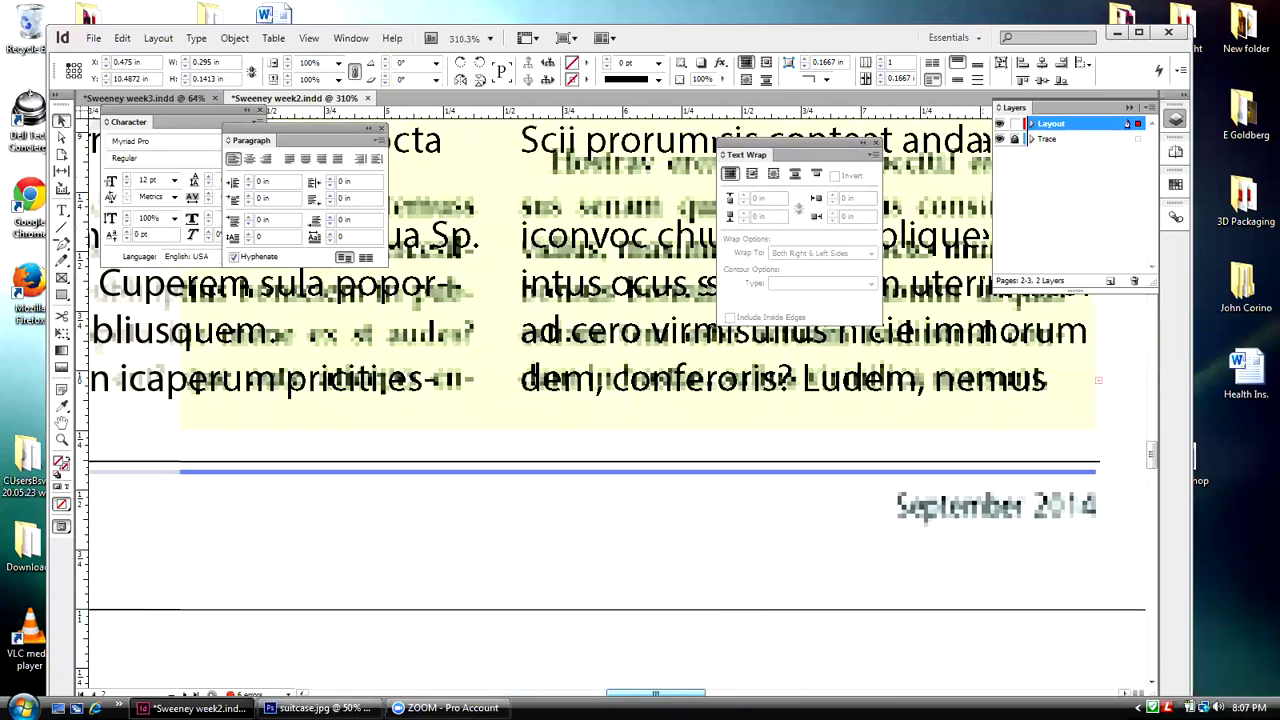
{"action": "scroll", "coordinate": [600, 317], "scroll_direction": "right", "scroll_amount": 3}
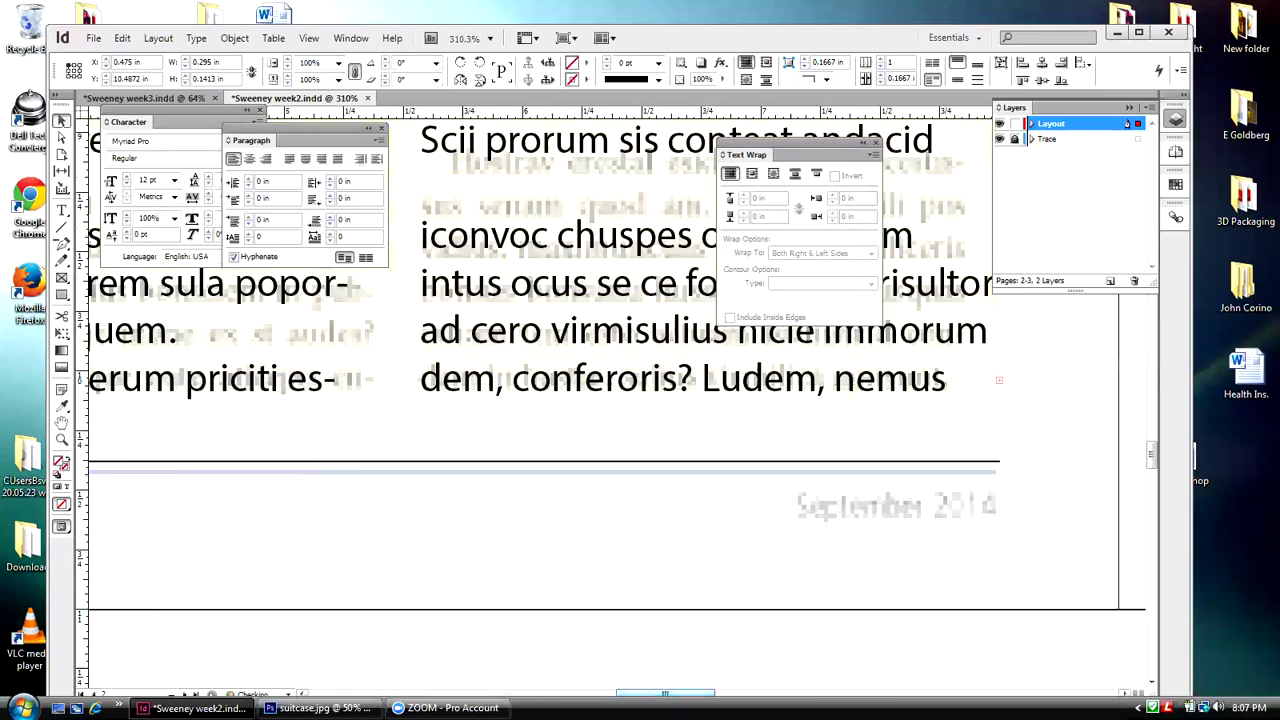
{"action": "key", "text": "shift+Right"}
{"action": "key", "text": "shift+Right"}
{"action": "key", "text": "shift+Right"}
{"action": "key", "text": "shift+Right"}
{"action": "key", "text": "shift+Right"}
{"action": "key", "text": "shift+Right"}
{"action": "key", "text": "shift+Right"}
{"action": "key", "text": "shift+Right"}
{"action": "key", "text": "shift+Right"}
{"action": "key", "text": "shift+Right"}
{"action": "key", "text": "shift+Right"}
{"action": "key", "text": "shift+Right"}
{"action": "key", "text": "shift+Right"}
{"action": "key", "text": "shift+Right"}
{"action": "key", "text": "shift+Right"}
{"action": "key", "text": "shift+Right"}
{"action": "key", "text": "shift+Right"}
{"action": "key", "text": "shift+Right"}
{"action": "key", "text": "shift+Right"}
{"action": "key", "text": "shift+Right"}
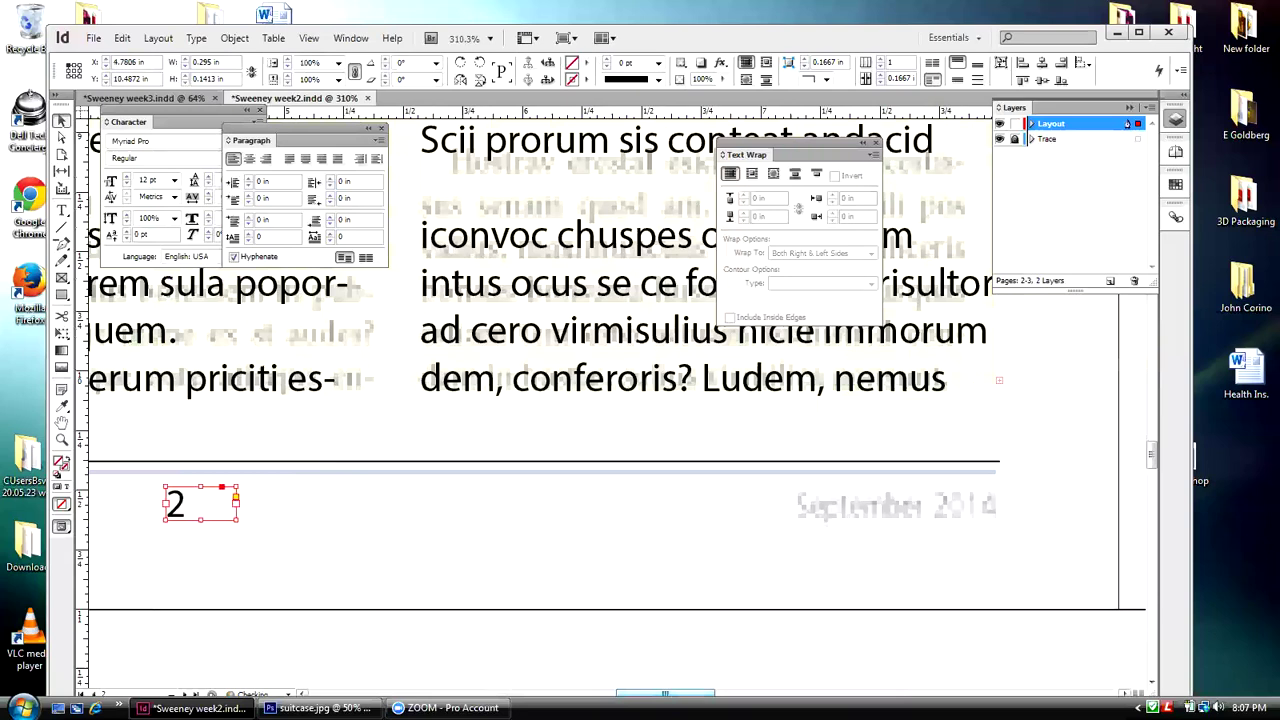
{"action": "key", "text": "shift+Right"}
{"action": "key", "text": "shift+Right"}
{"action": "key", "text": "shift+Right"}
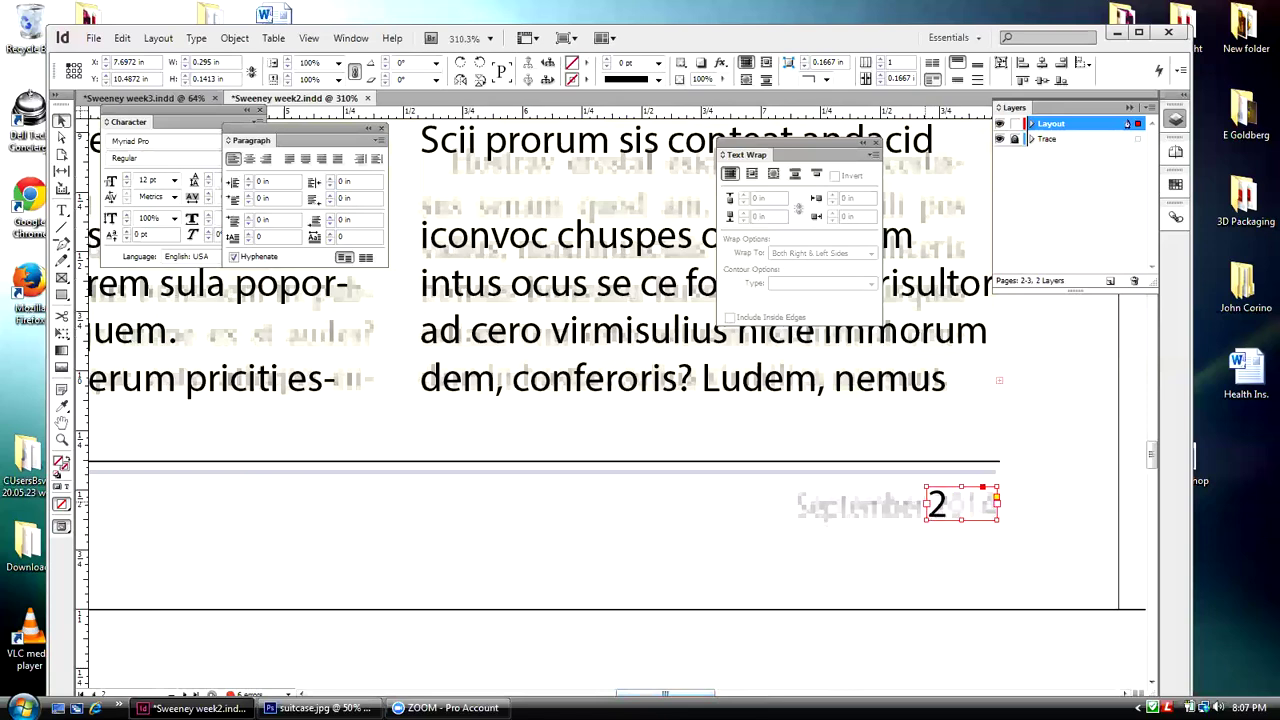
- Widen the copied page number frame leftward to about 1.08 in and replace its "2" with "September 2014"
{"action": "left_click_drag", "start_coordinate": [925, 504], "coordinate": [741, 504]}
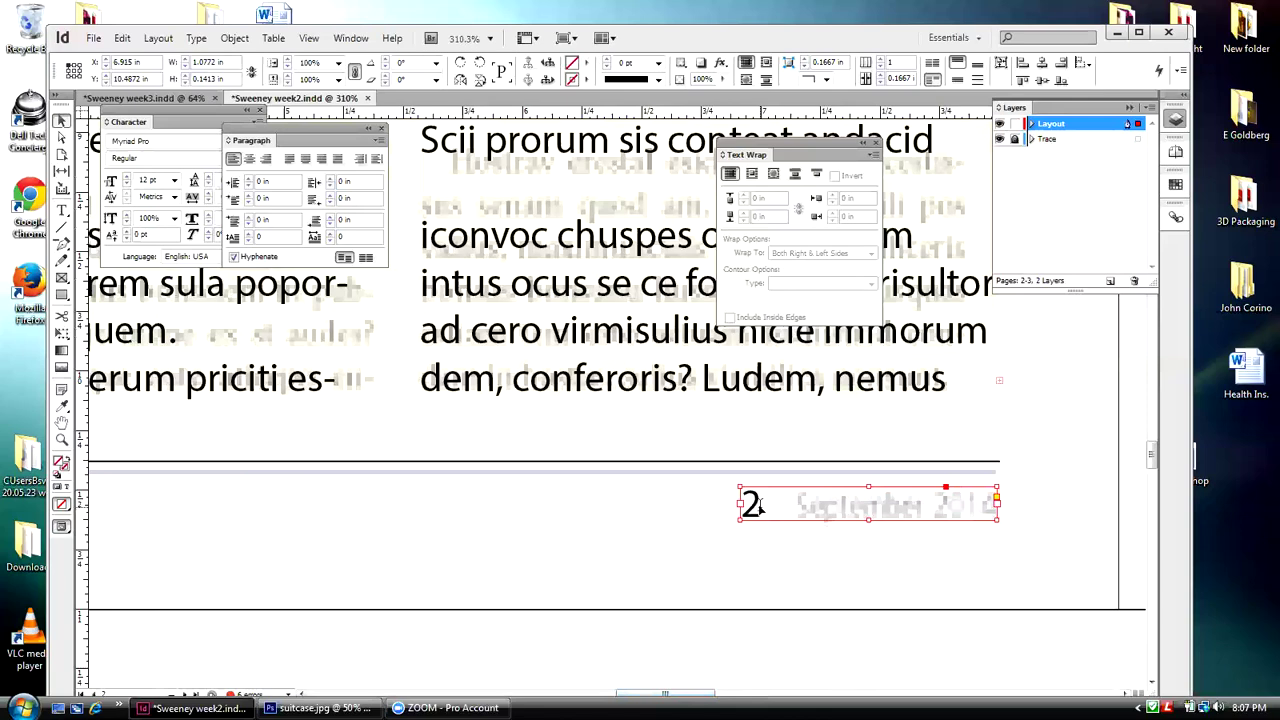
{"action": "double_click", "coordinate": [752, 506]}
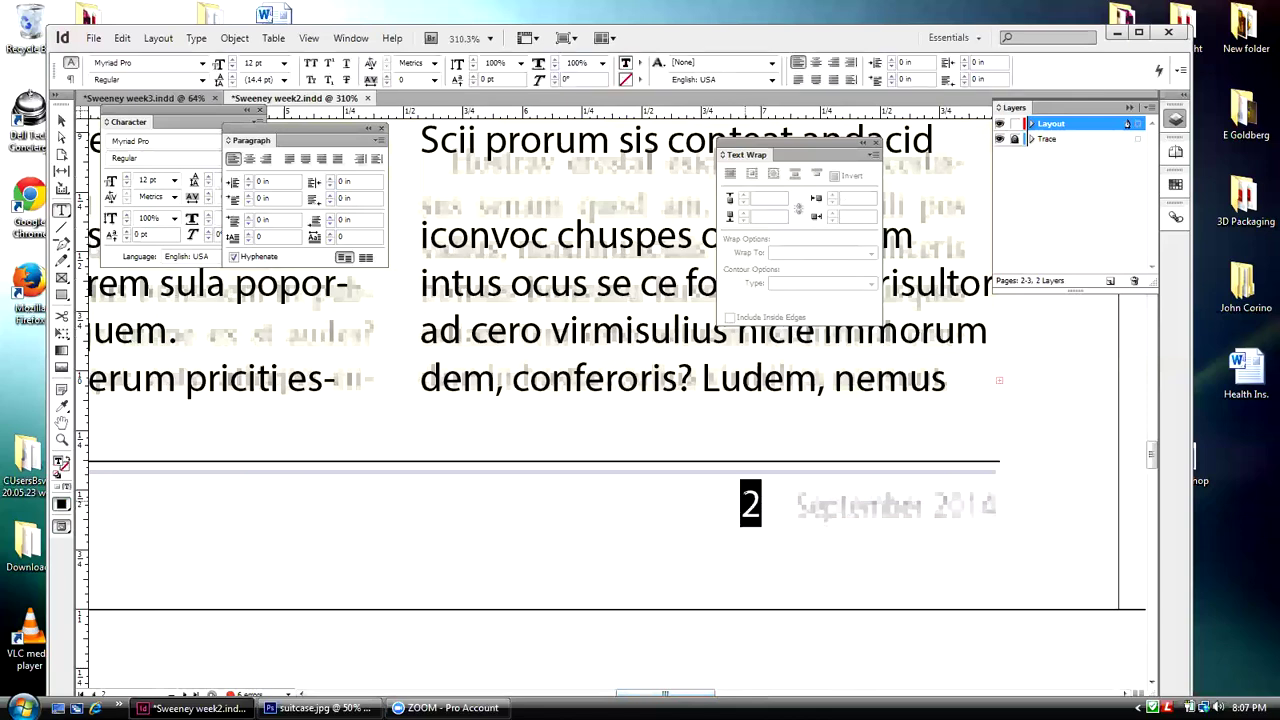
{"action": "type", "text": "Septe"}
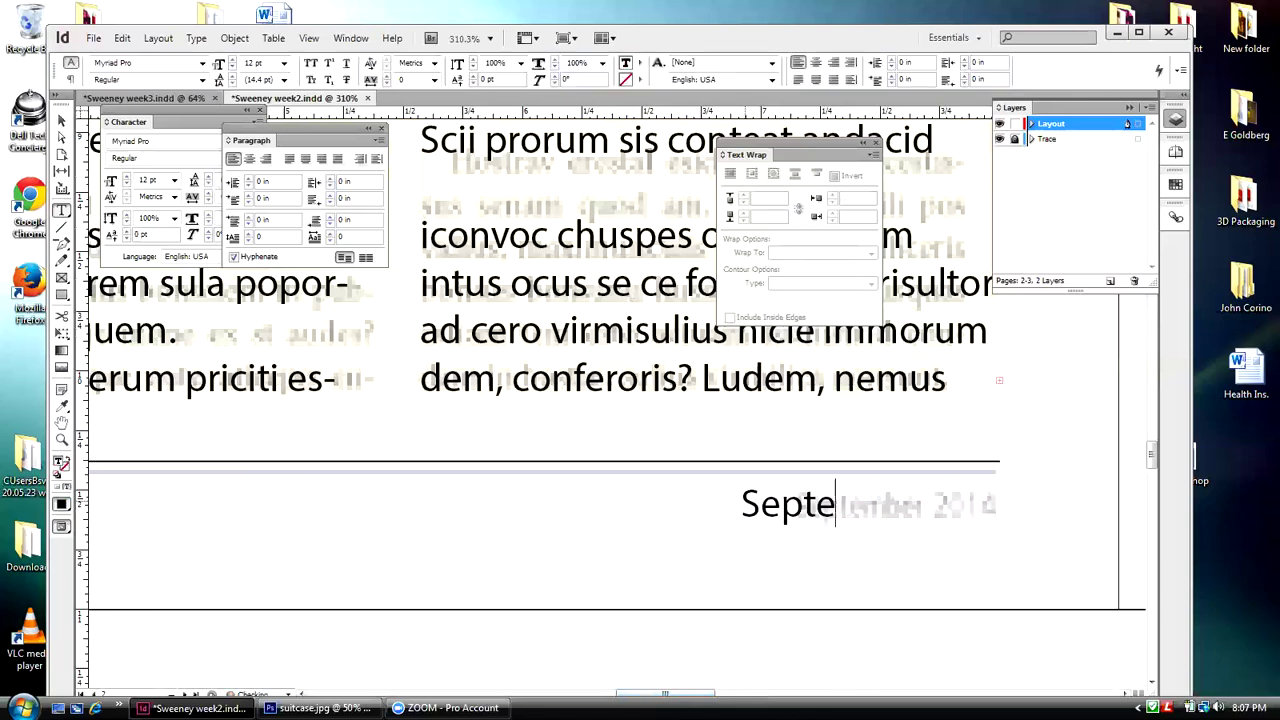
{"action": "type", "text": "mbe"}
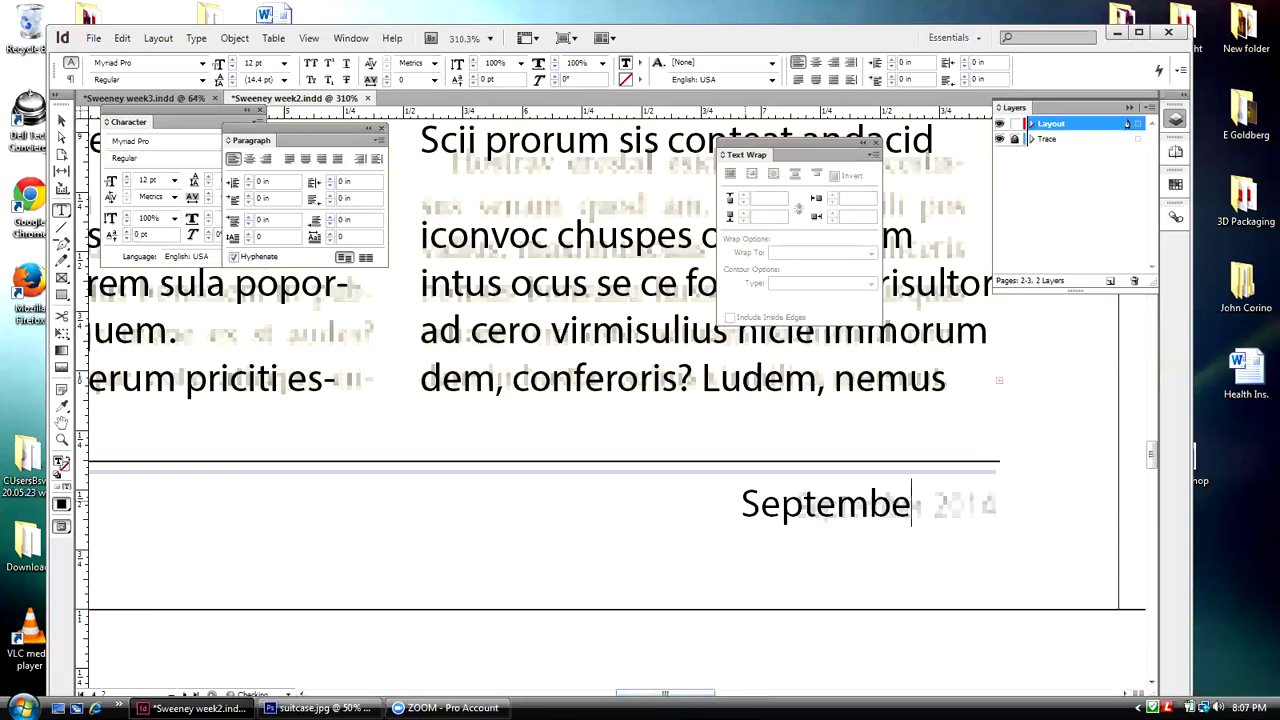
{"action": "type", "text": "r 2014"}
- Widen the date frame to about 1.21 in and nudge it right to X 6.8556 in, aligning the date with the footer rule's end
{"action": "left_click", "coordinate": [61, 119]}
{"action": "left_click_drag", "start_coordinate": [740, 503], "coordinate": [709, 506]}
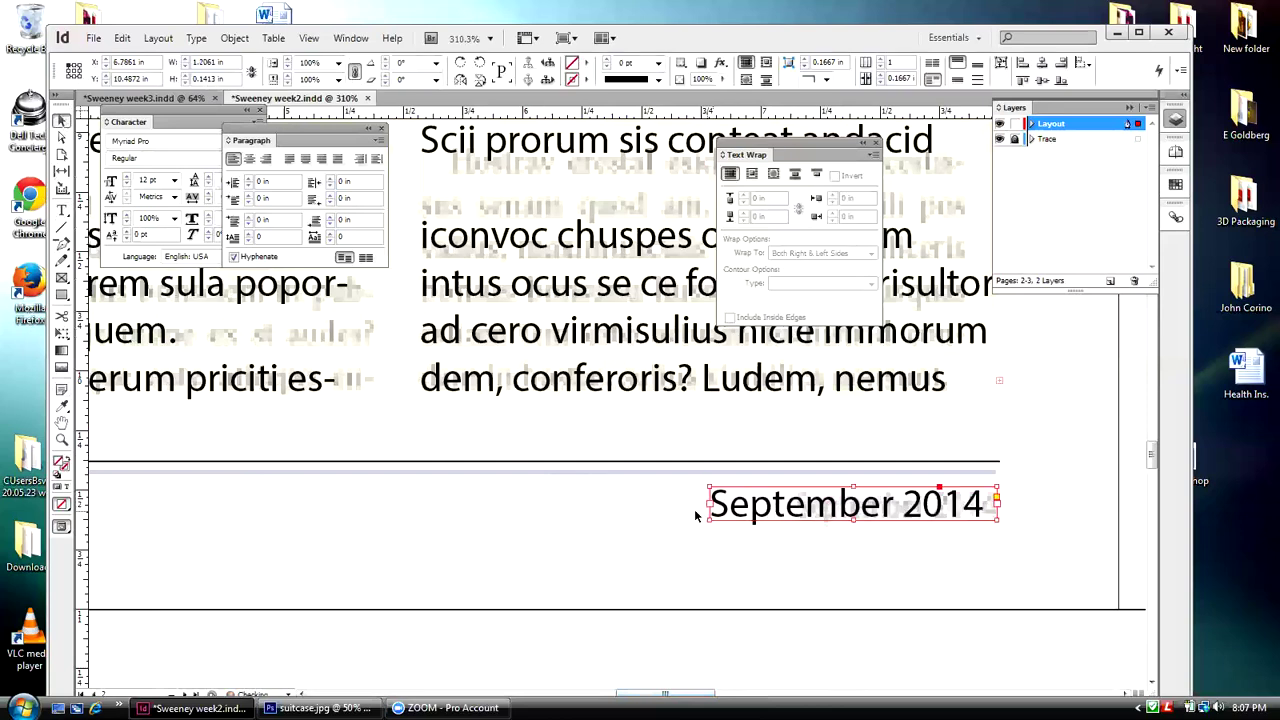
{"action": "key", "text": "Right"}
{"action": "key", "text": "Right"}
{"action": "key", "text": "Right"}
{"action": "key", "text": "Right"}
{"action": "key", "text": "Right"}
{"action": "key", "text": "Right"}
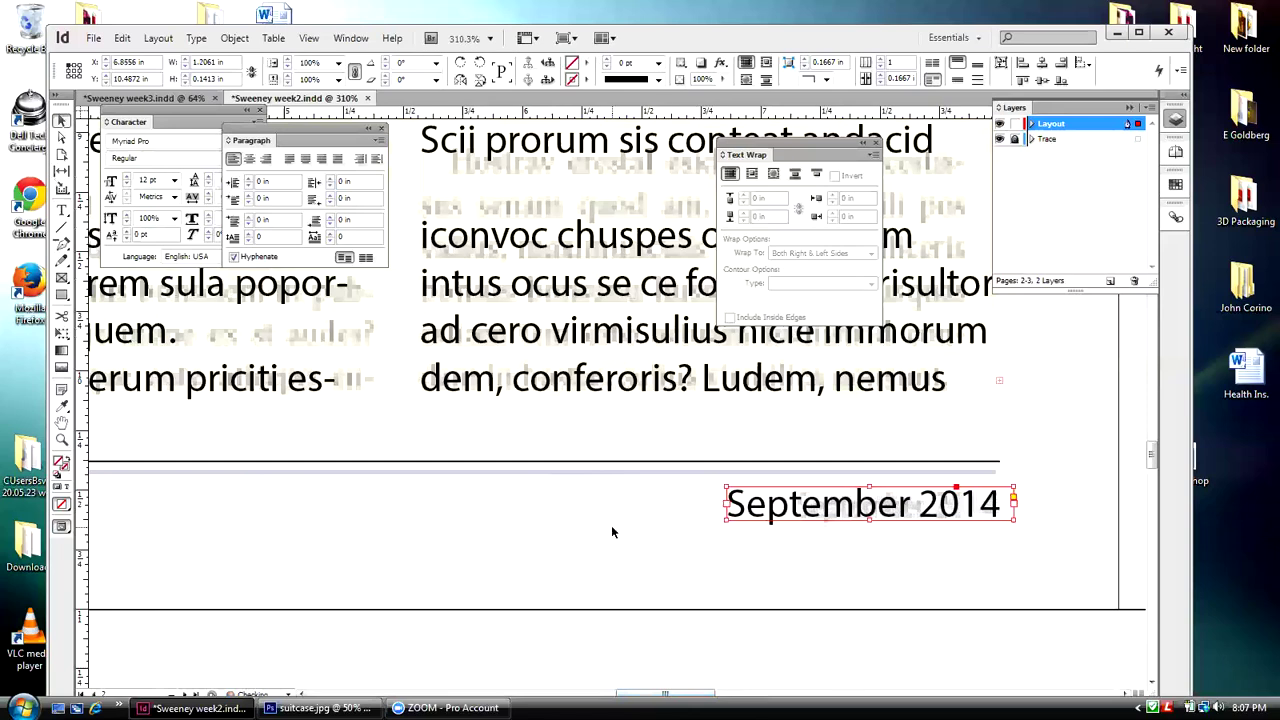
- Select the footer rule, page number and date on page 2 and group them
{"action": "left_click", "coordinate": [308, 38]}
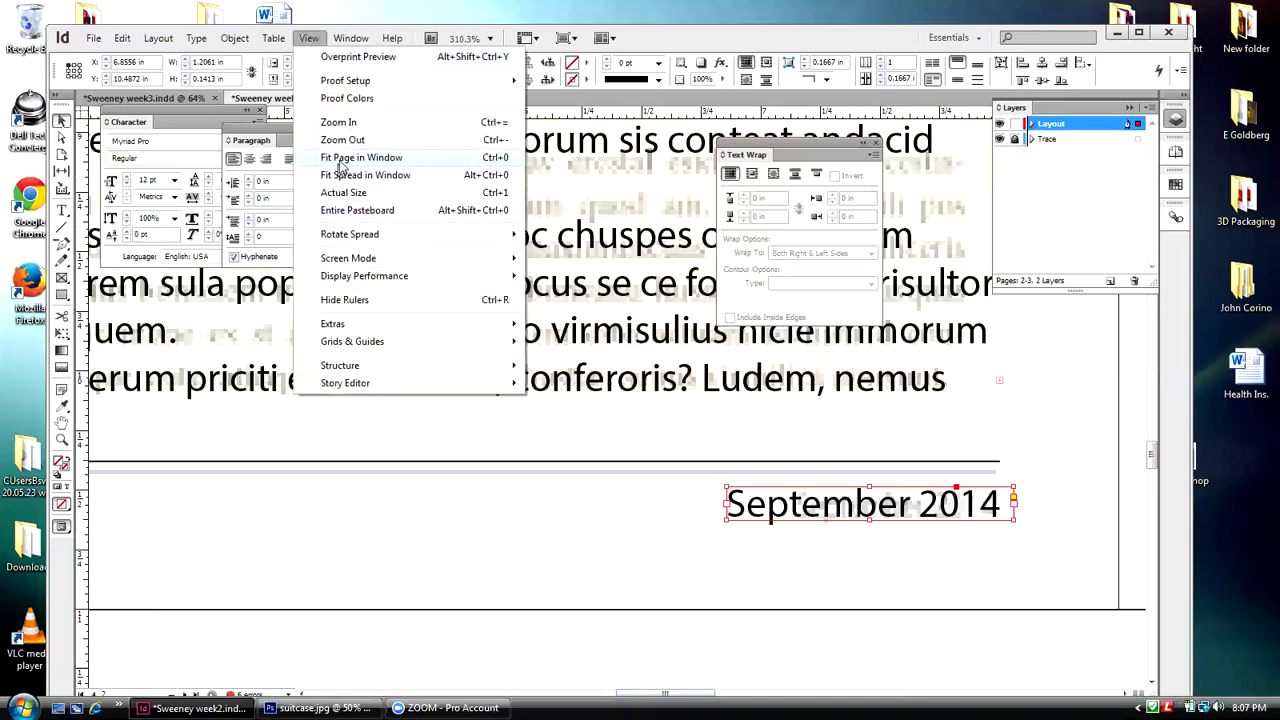
{"action": "left_click", "coordinate": [343, 158]}
{"action": "left_click", "coordinate": [565, 646]}
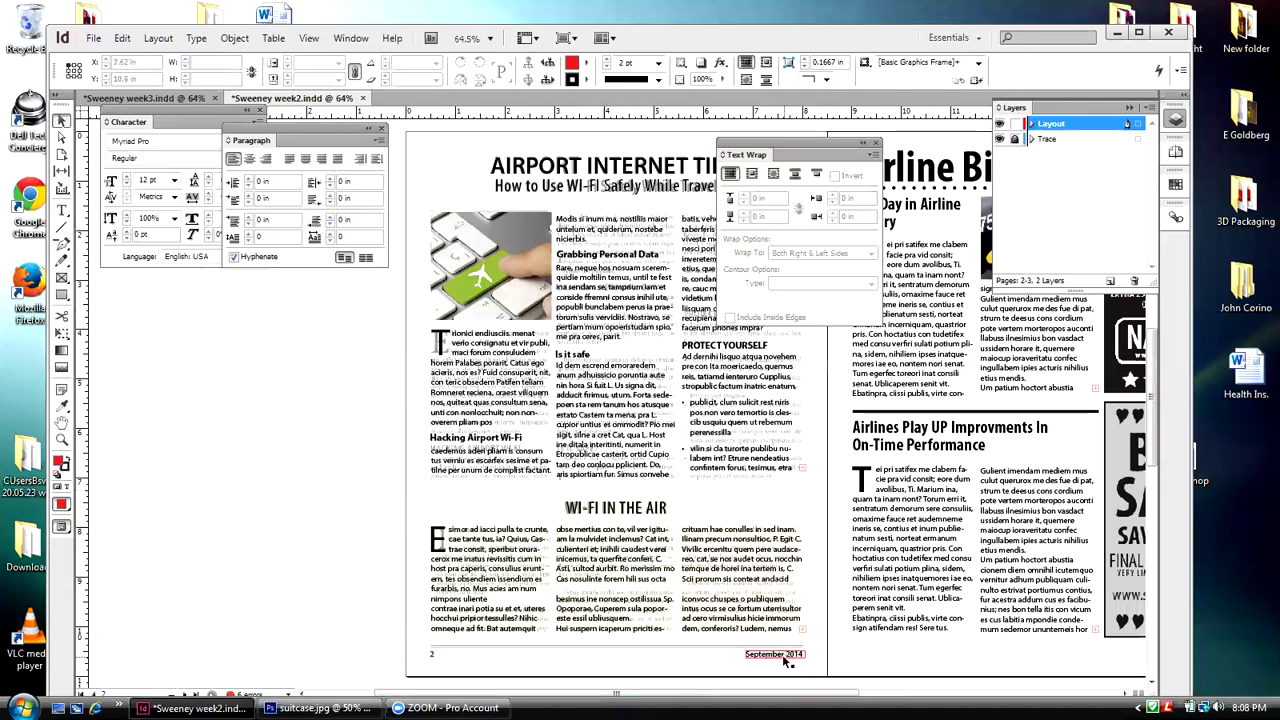
{"action": "left_click_drag", "start_coordinate": [419, 642], "coordinate": [795, 664]}
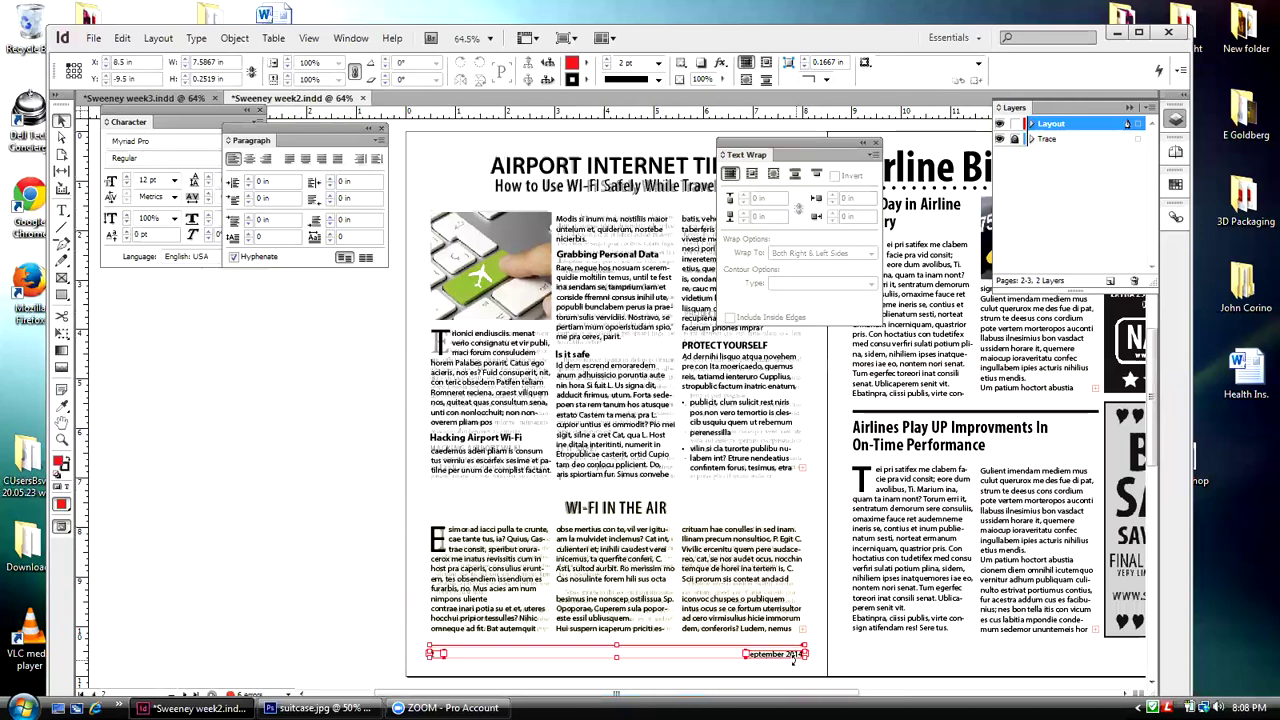
{"action": "left_click", "coordinate": [232, 39]}
{"action": "left_click", "coordinate": [251, 134]}
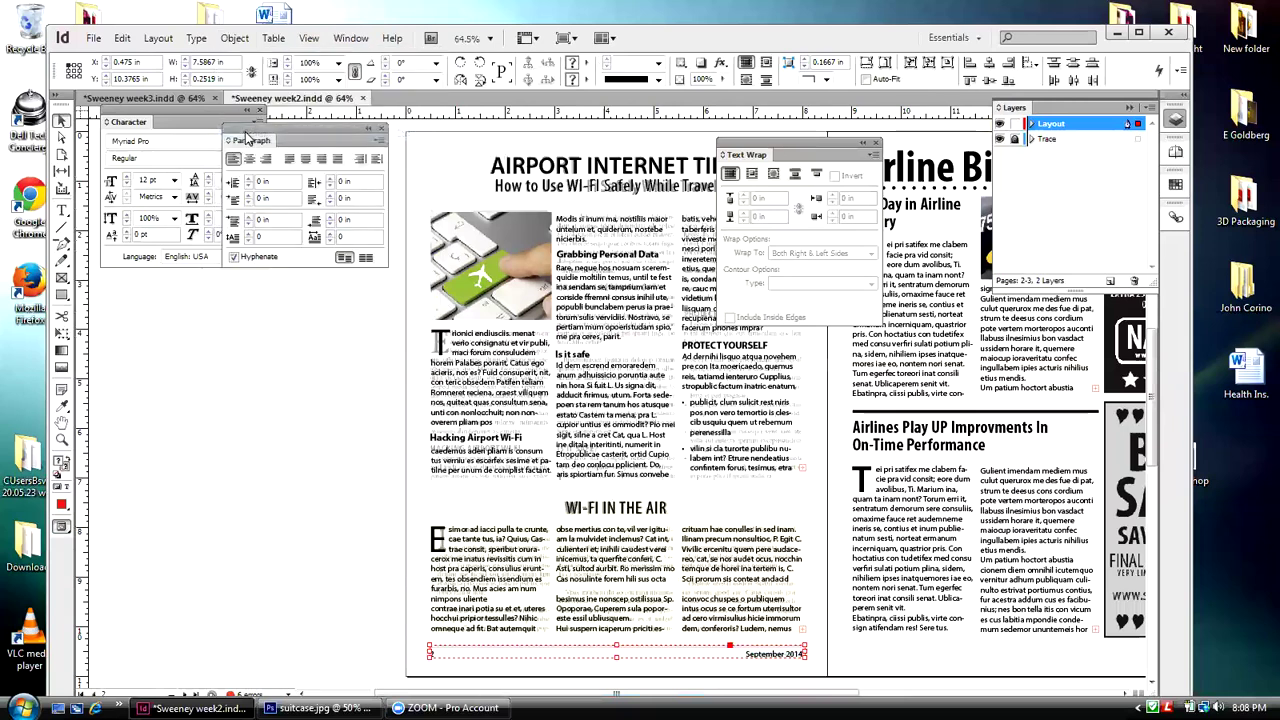
- Copy the footer group and paste the copy in place
{"action": "left_click", "coordinate": [122, 38]}
{"action": "left_click", "coordinate": [147, 116]}
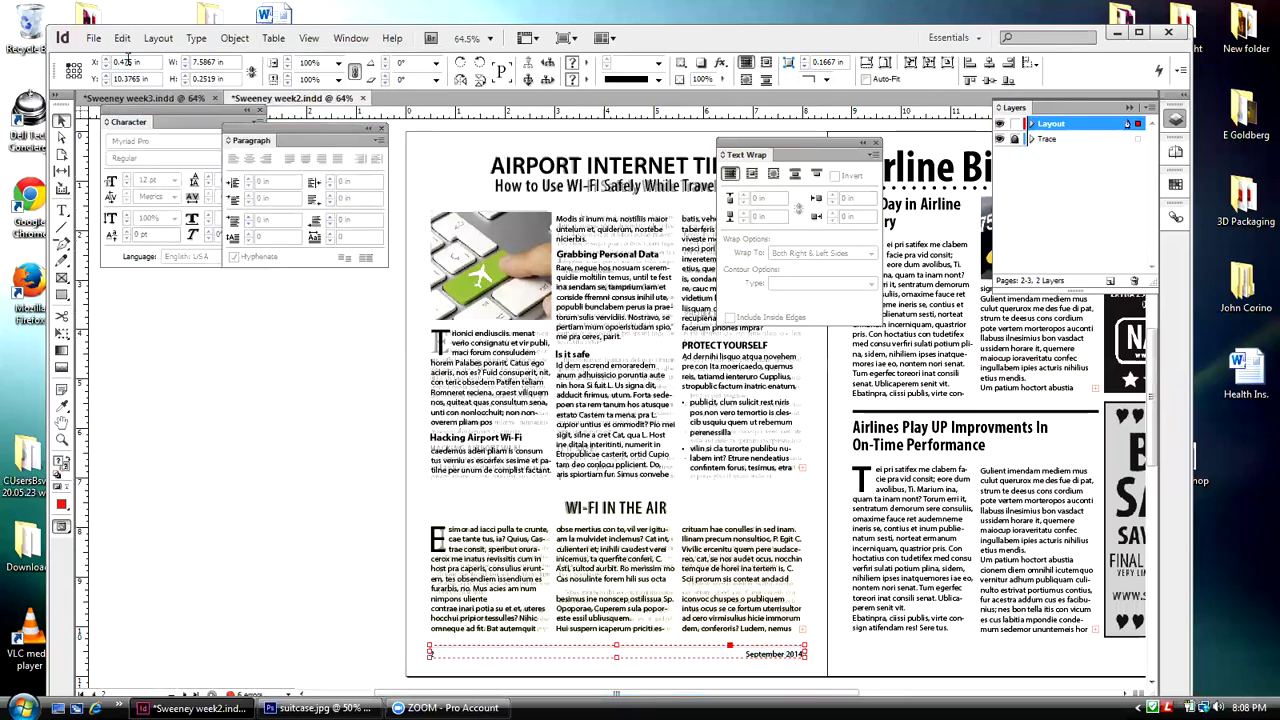
{"action": "left_click", "coordinate": [123, 40]}
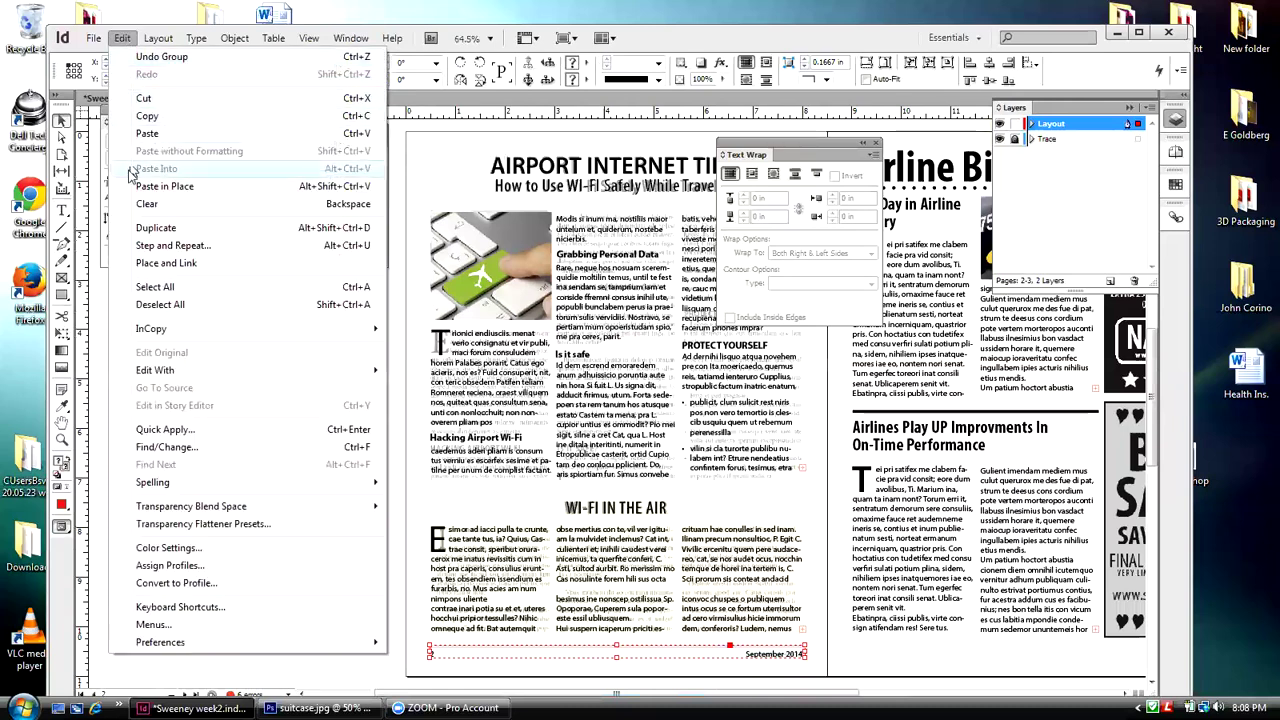
{"action": "left_click", "coordinate": [62, 190]}
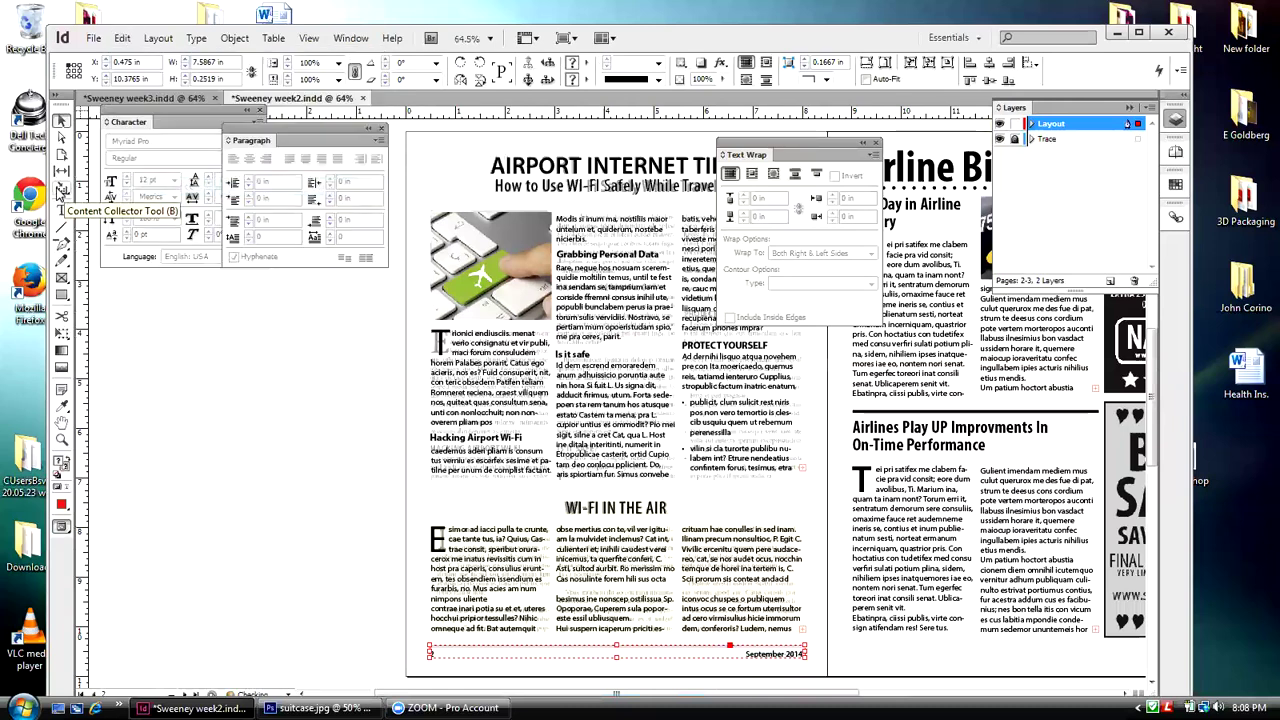
- Move the pasted footer group horizontally onto the Airline Biz page, to X 9.0028 in at the same height
{"action": "key", "text": "shift+Right"}
{"action": "key", "text": "shift+Right"}
{"action": "key", "text": "shift+Right"}
{"action": "key", "text": "shift+Right"}
{"action": "key", "text": "shift+Right"}
{"action": "key", "text": "shift+Right"}
{"action": "key", "text": "shift+Right"}
{"action": "key", "text": "shift+Right"}
{"action": "key", "text": "shift+Right"}
{"action": "key", "text": "shift+Right"}
{"action": "key", "text": "shift+Right"}
{"action": "key", "text": "shift+Right"}
{"action": "key", "text": "shift+Right"}
{"action": "key", "text": "shift+Right"}
{"action": "key", "text": "shift+Right"}
{"action": "key", "text": "shift+Right"}
{"action": "key", "text": "shift+Right"}
{"action": "key", "text": "shift+Right"}
{"action": "key", "text": "shift+Right"}
{"action": "key", "text": "shift+Right"}
{"action": "key", "text": "shift+Right"}
{"action": "key", "text": "shift+Right"}
{"action": "key", "text": "shift+Right"}
{"action": "key", "text": "shift+Right"}
{"action": "key", "text": "shift+Right"}
{"action": "key", "text": "shift+Right"}
{"action": "key", "text": "shift+Right"}
{"action": "key", "text": "shift+Right"}
{"action": "key", "text": "shift+Right"}
{"action": "key", "text": "shift+Right"}
{"action": "key", "text": "shift+Right"}
{"action": "key", "text": "shift+Right"}
{"action": "key", "text": "shift+Right"}
{"action": "key", "text": "shift+Right"}
{"action": "key", "text": "shift+Right"}
{"action": "key", "text": "shift+Right"}
{"action": "key", "text": "shift+Right"}
{"action": "key", "text": "shift+Right"}
{"action": "key", "text": "shift+Right"}
{"action": "key", "text": "shift+Right"}
{"action": "key", "text": "shift+Right"}
{"action": "key", "text": "shift+Right"}
{"action": "key", "text": "shift+Right"}
{"action": "key", "text": "shift+Right"}
{"action": "key", "text": "shift+Right"}
{"action": "key", "text": "shift+Right"}
{"action": "key", "text": "shift+Right"}
{"action": "key", "text": "shift+Right"}
{"action": "key", "text": "shift+Right"}
{"action": "key", "text": "shift+Right"}
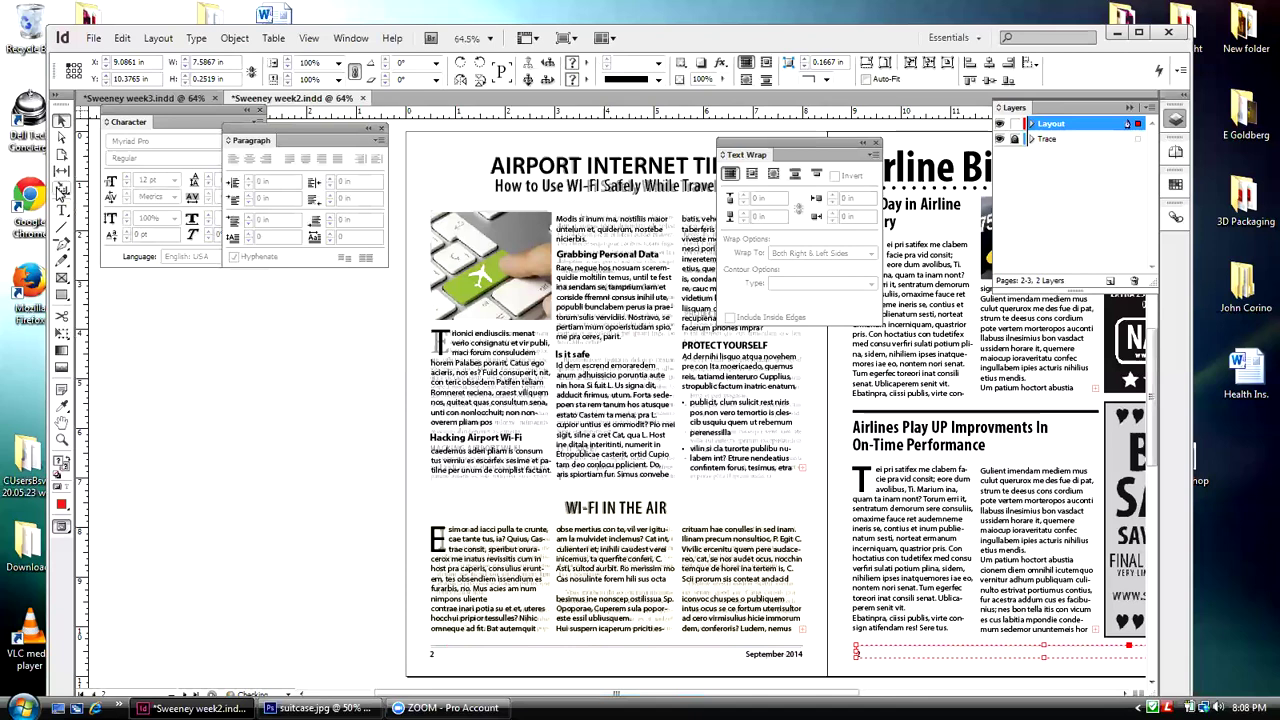
{"action": "key", "text": "Left"}
{"action": "key", "text": "Left"}
{"action": "key", "text": "Left"}
{"action": "key", "text": "Left"}
{"action": "key", "text": "Left"}
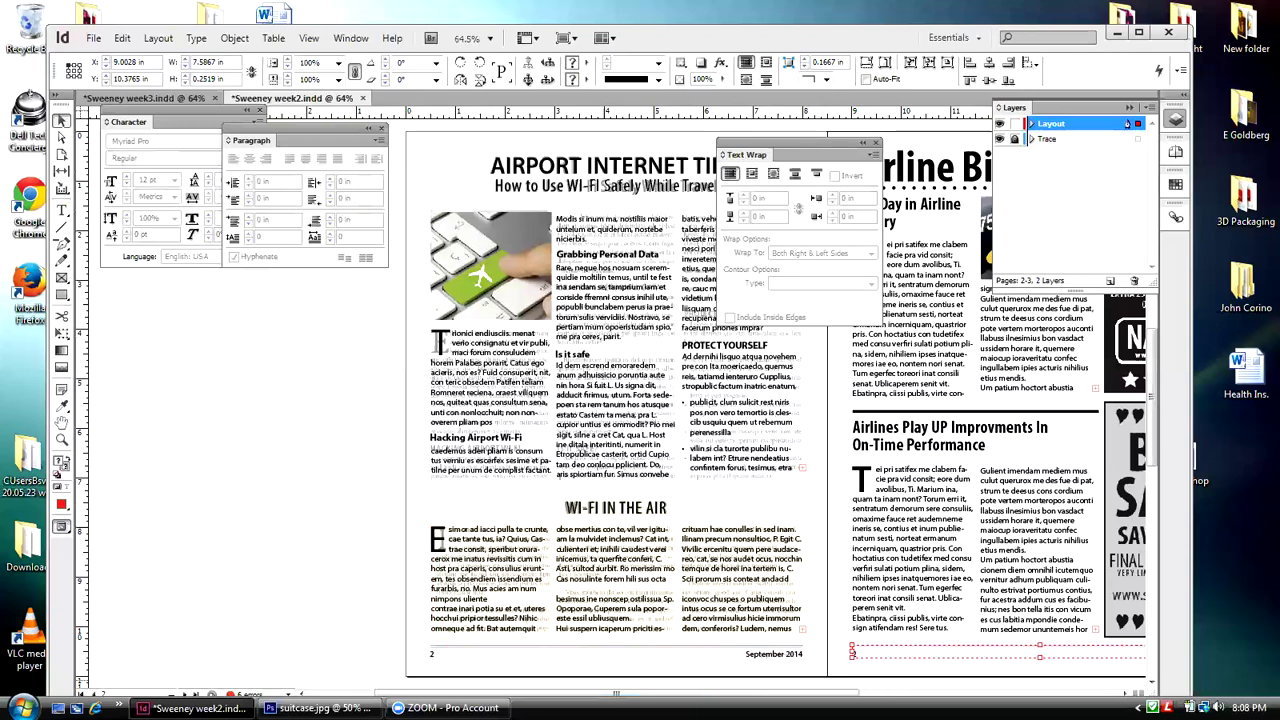
- Change the page number in the Airline Biz page's footer to "3"
{"action": "scroll", "coordinate": [594, 610], "scroll_direction": "right", "scroll_amount": 5}
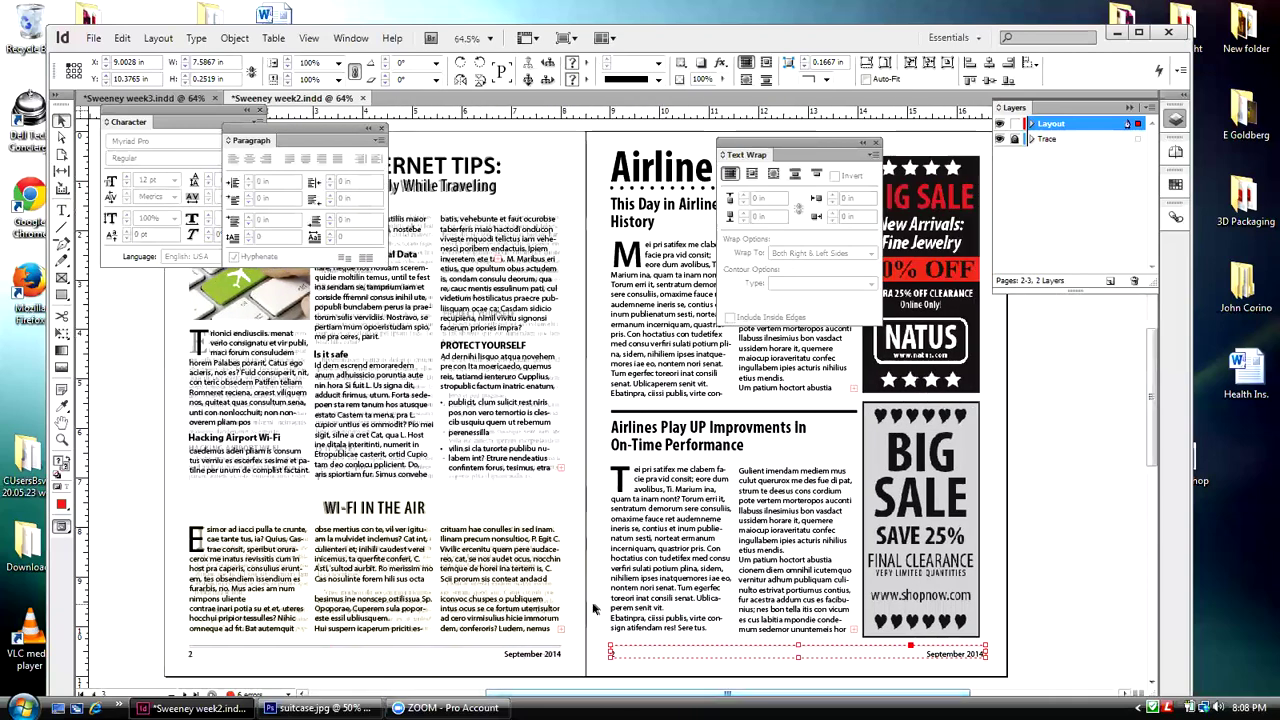
{"action": "left_click", "coordinate": [617, 653]}
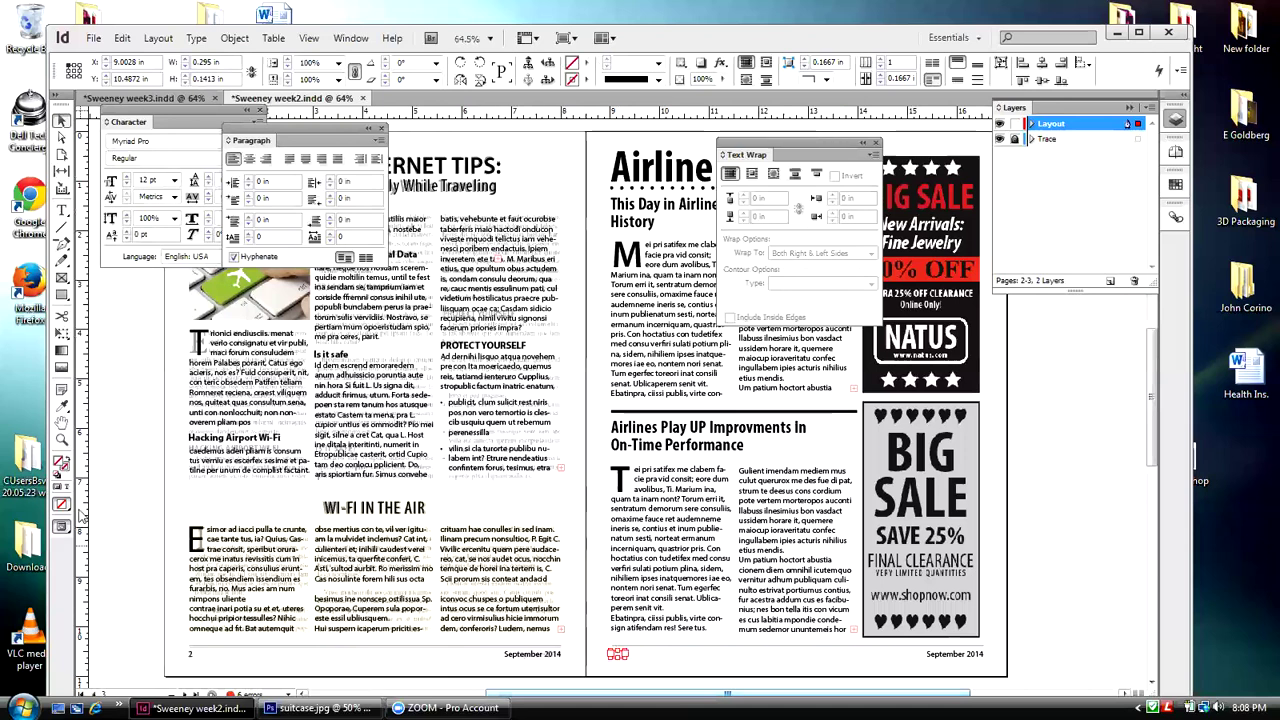
{"action": "left_click", "coordinate": [62, 440]}
{"action": "left_click_drag", "start_coordinate": [603, 614], "coordinate": [700, 680]}
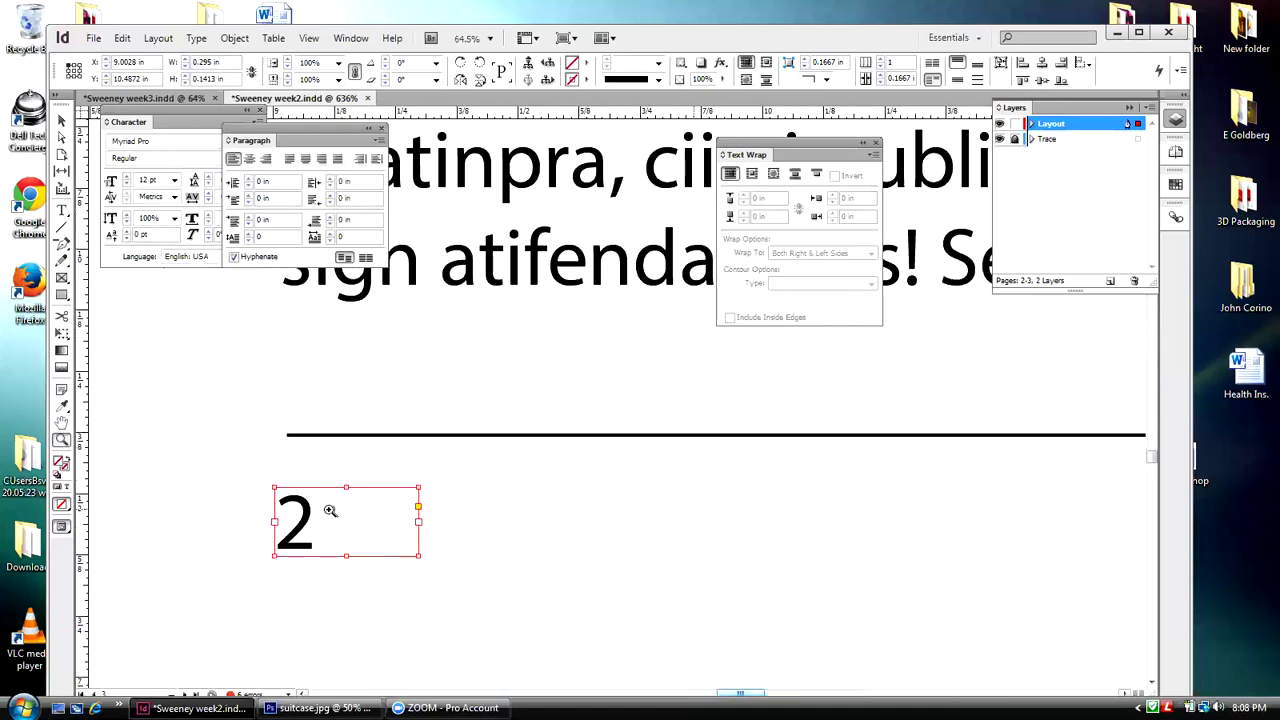
{"action": "left_click", "coordinate": [60, 213]}
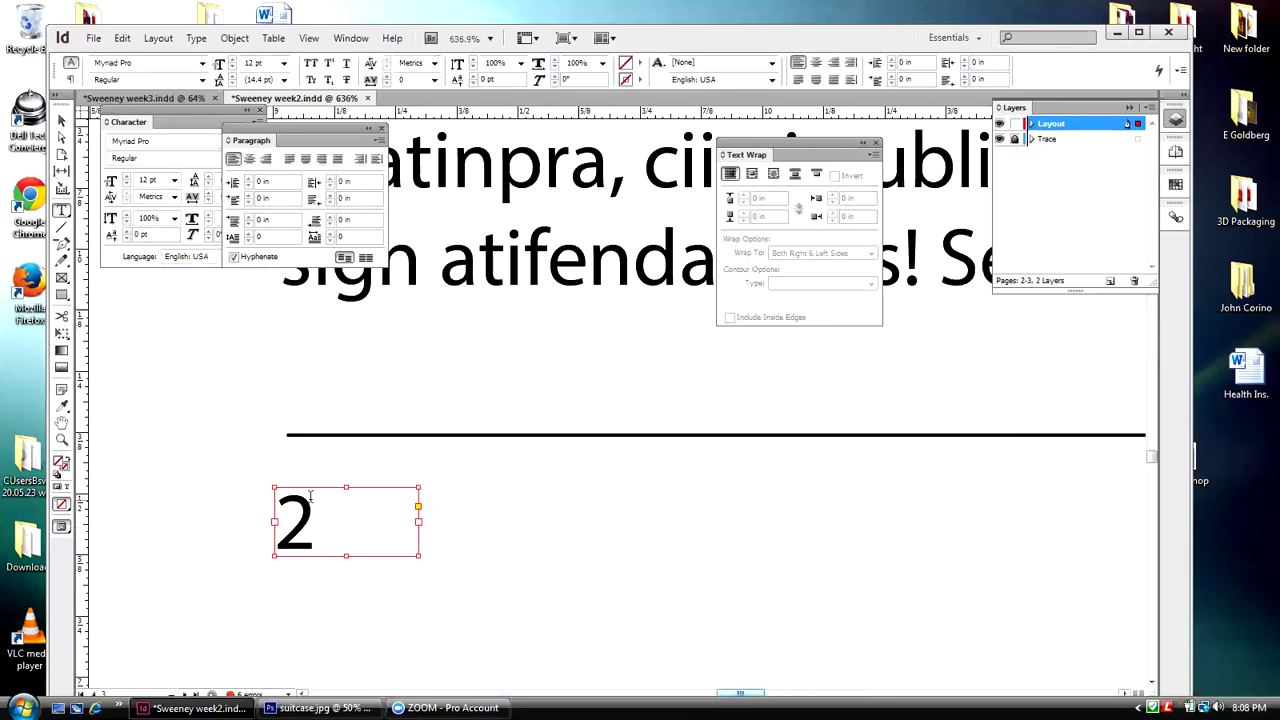
{"action": "double_click", "coordinate": [314, 512]}
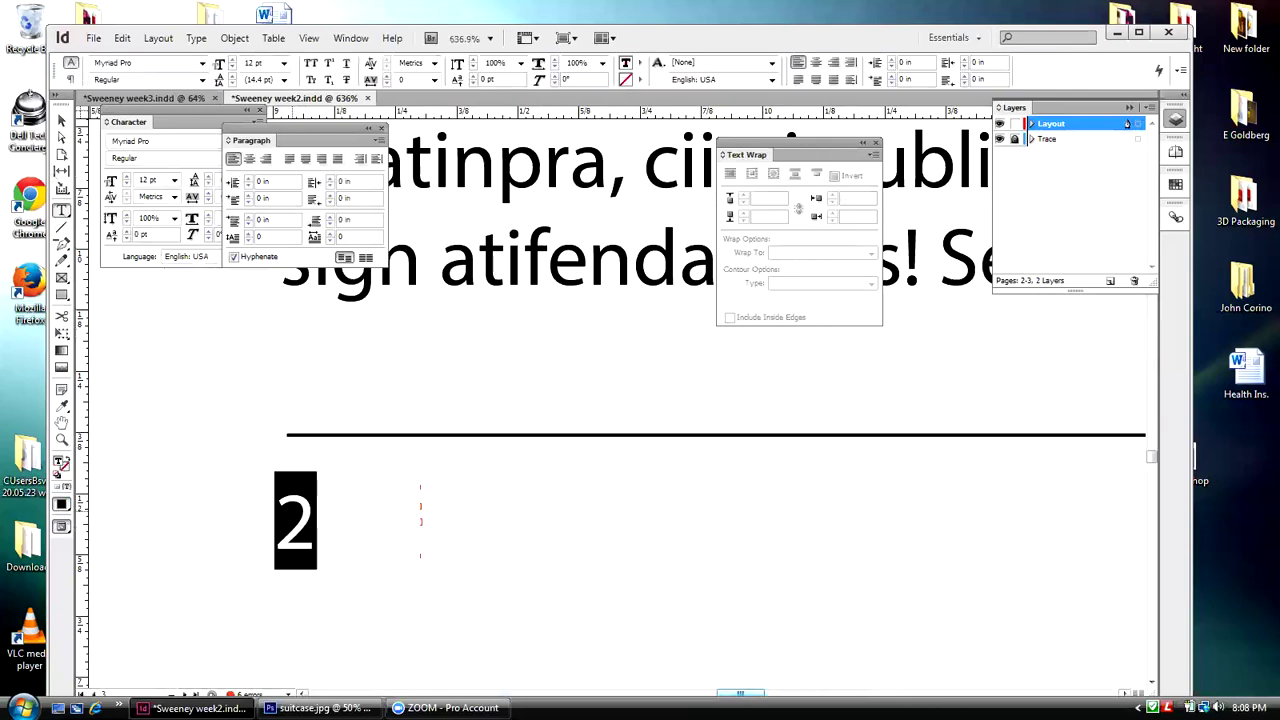
{"action": "type", "text": "3"}
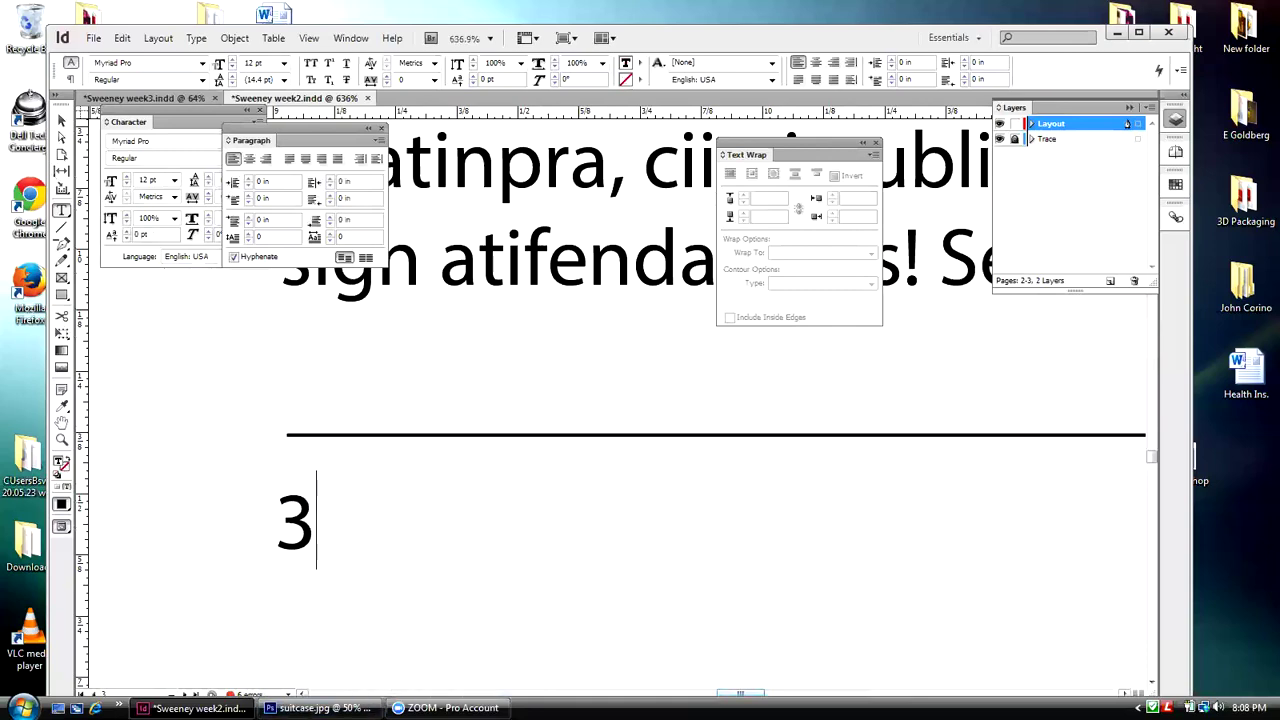
- Move the Text Wrap panel clear of the Airline Biz page and deselect the footer text
{"action": "left_click_drag", "start_coordinate": [727, 697], "coordinate": [857, 692]}
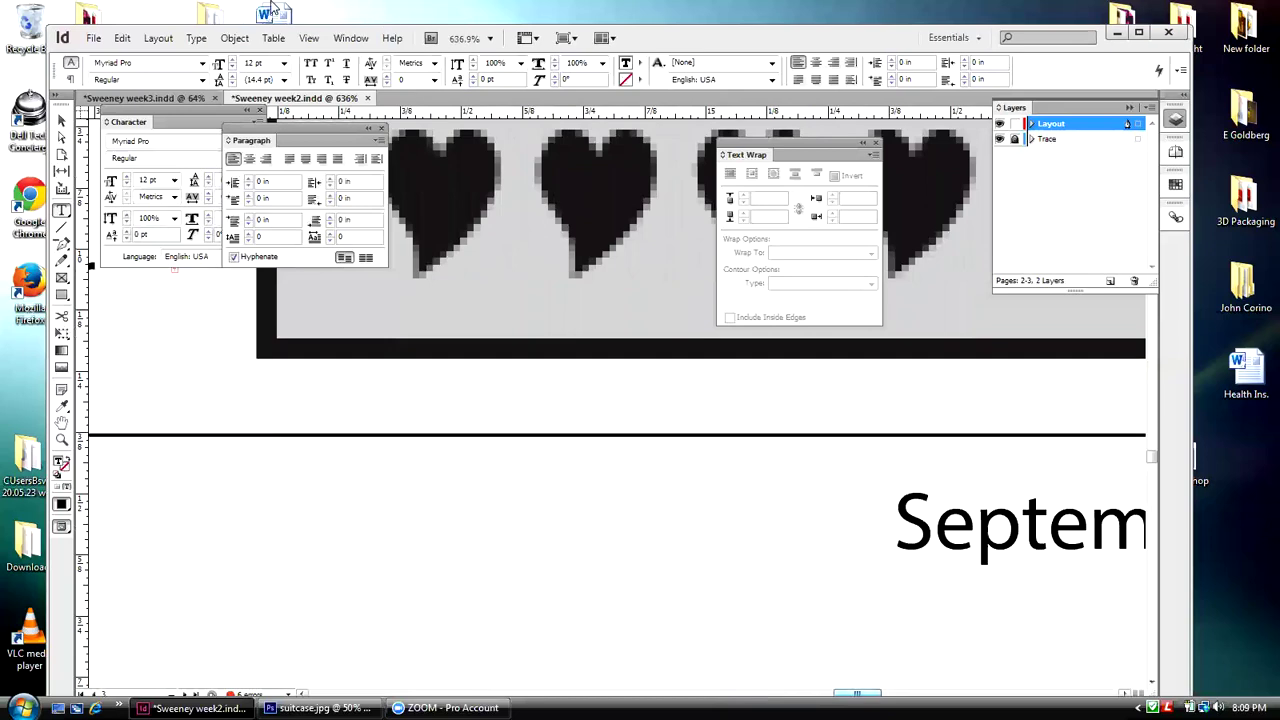
{"action": "left_click", "coordinate": [308, 38]}
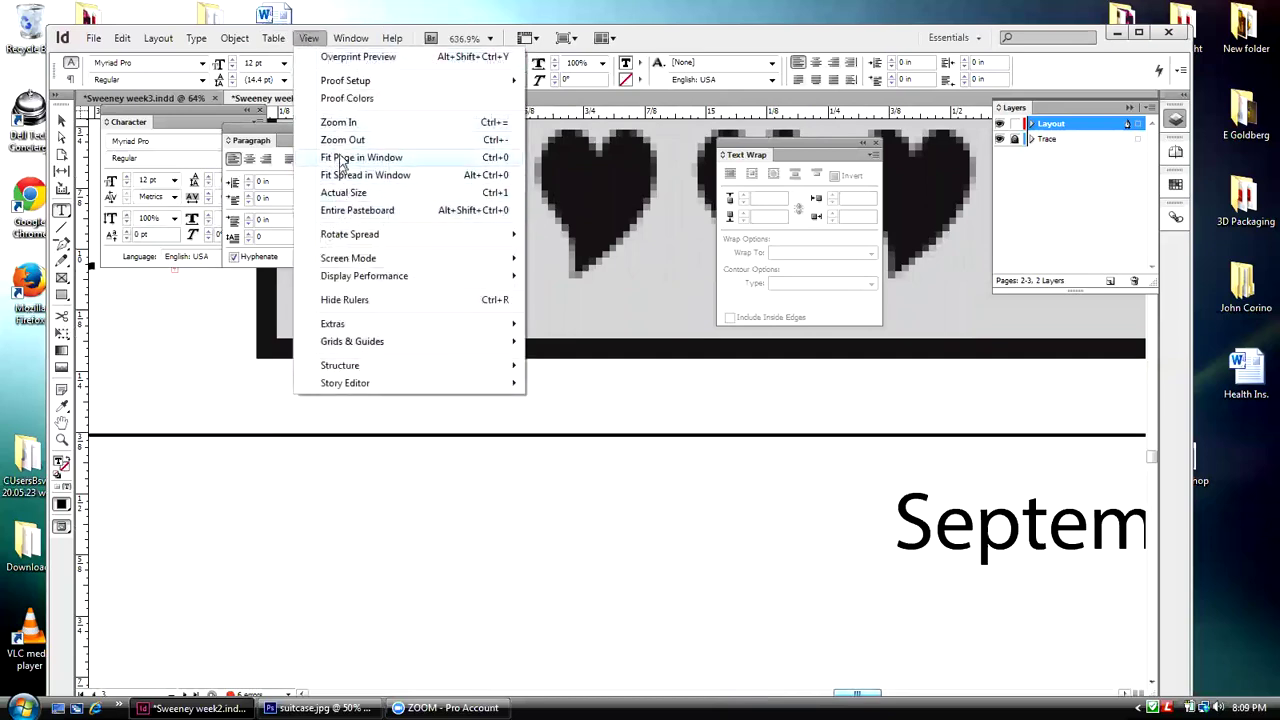
{"action": "left_click", "coordinate": [340, 158]}
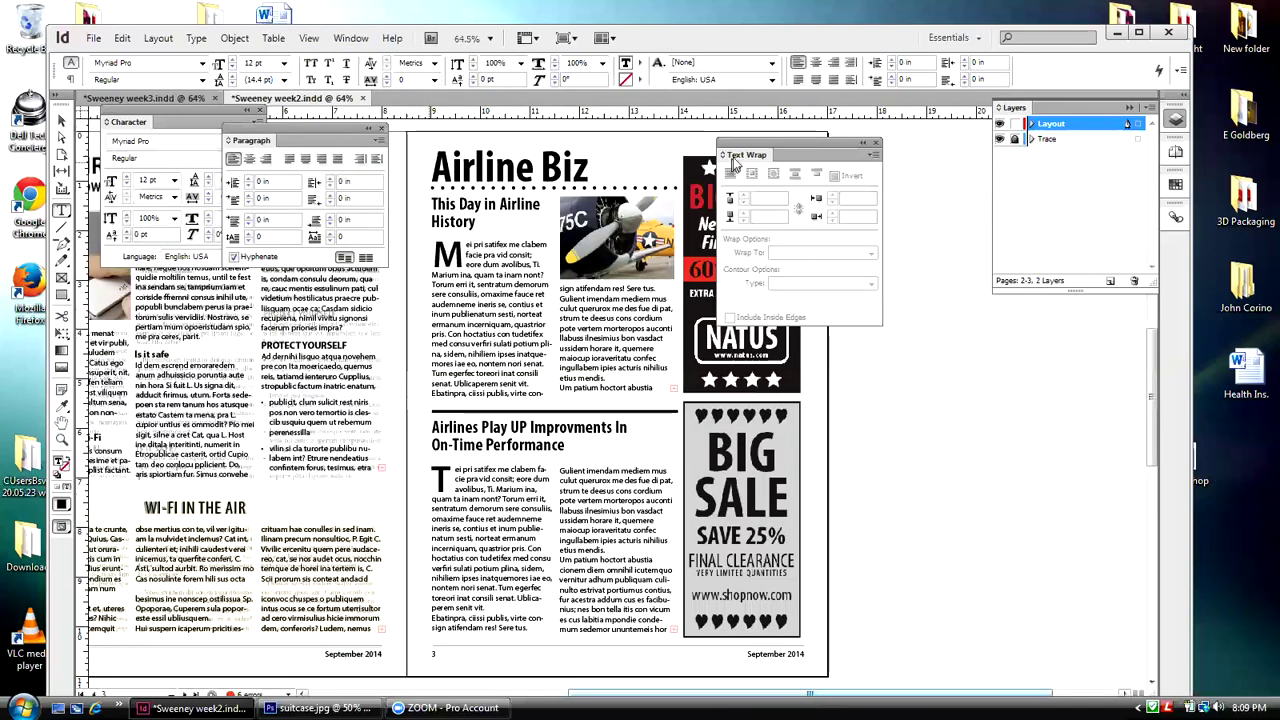
{"action": "left_click_drag", "start_coordinate": [737, 149], "coordinate": [903, 251]}
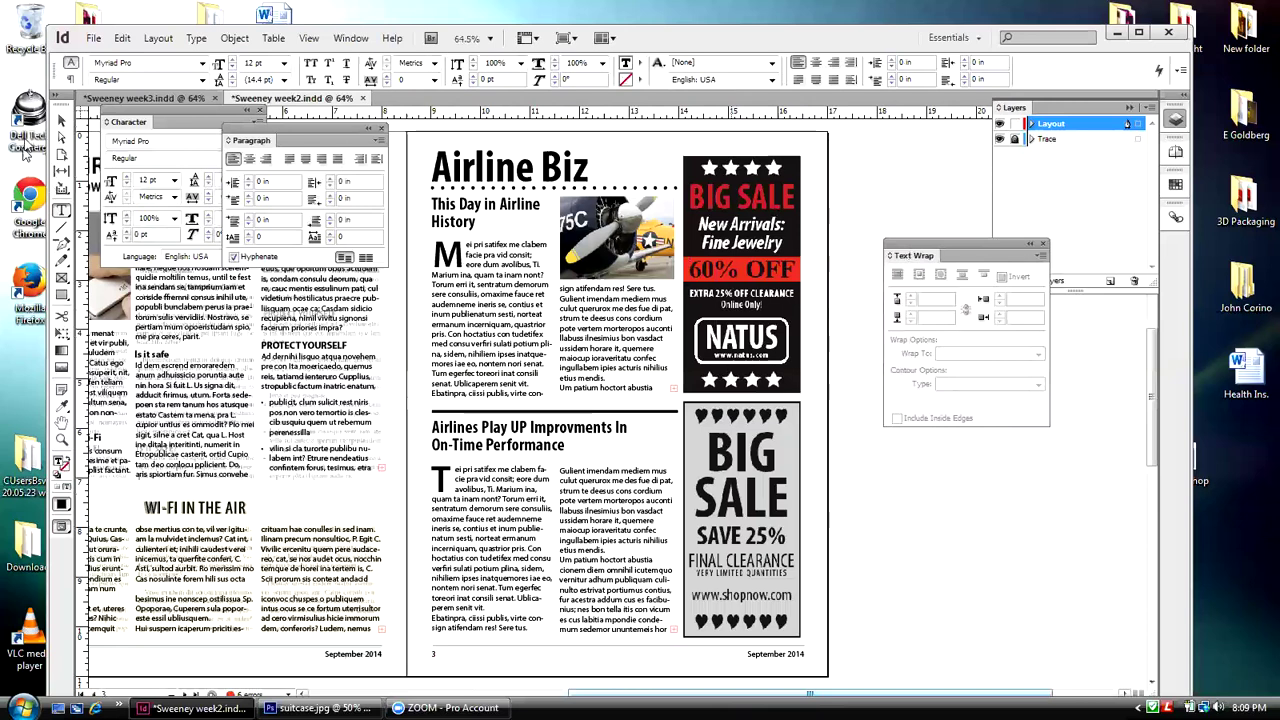
{"action": "left_click", "coordinate": [60, 119]}
{"action": "left_click", "coordinate": [800, 494]}
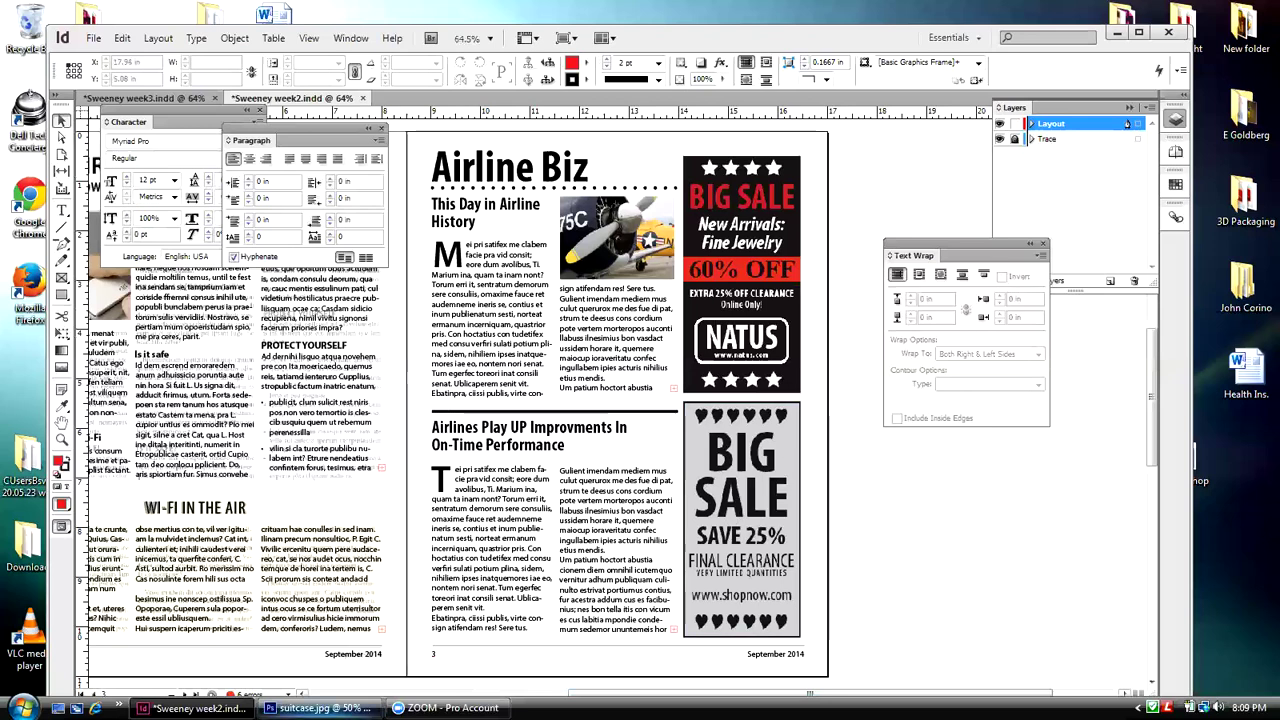
- Minimize the layout, switch to Photoshop with suitcase.jpg open, and reposition its window
{"action": "left_click", "coordinate": [1117, 37]}
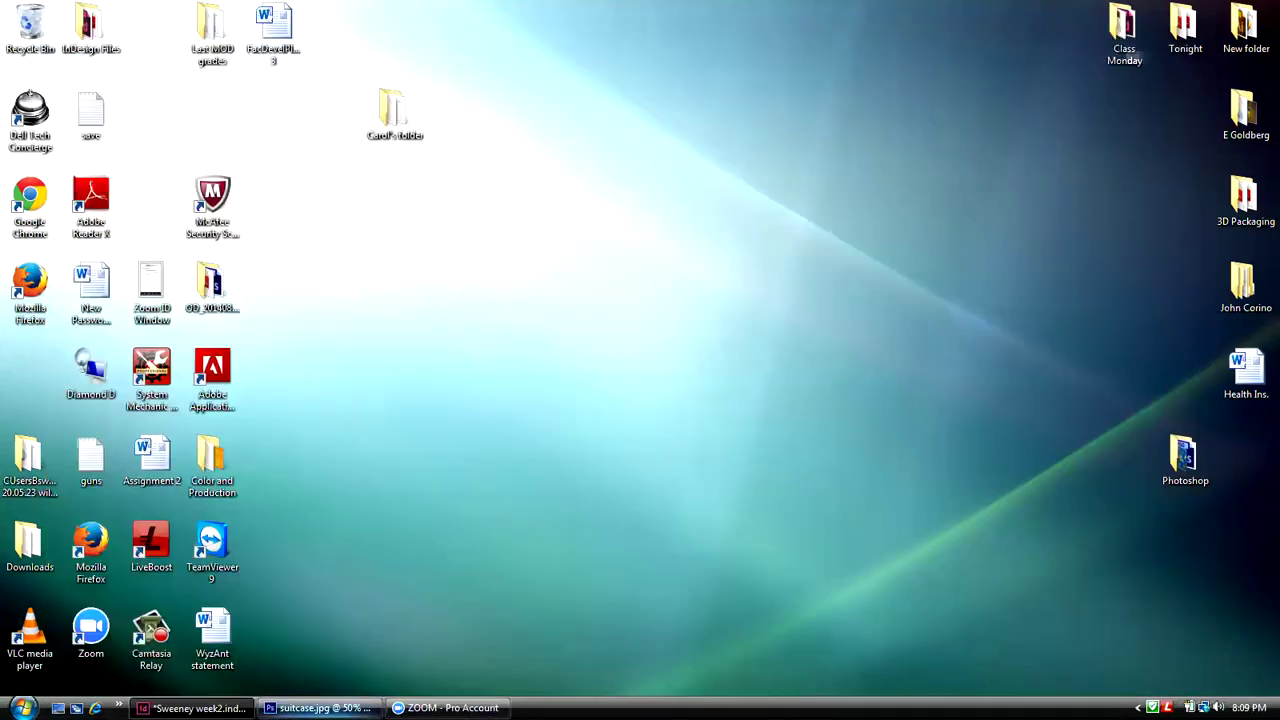
{"action": "left_click", "coordinate": [318, 708]}
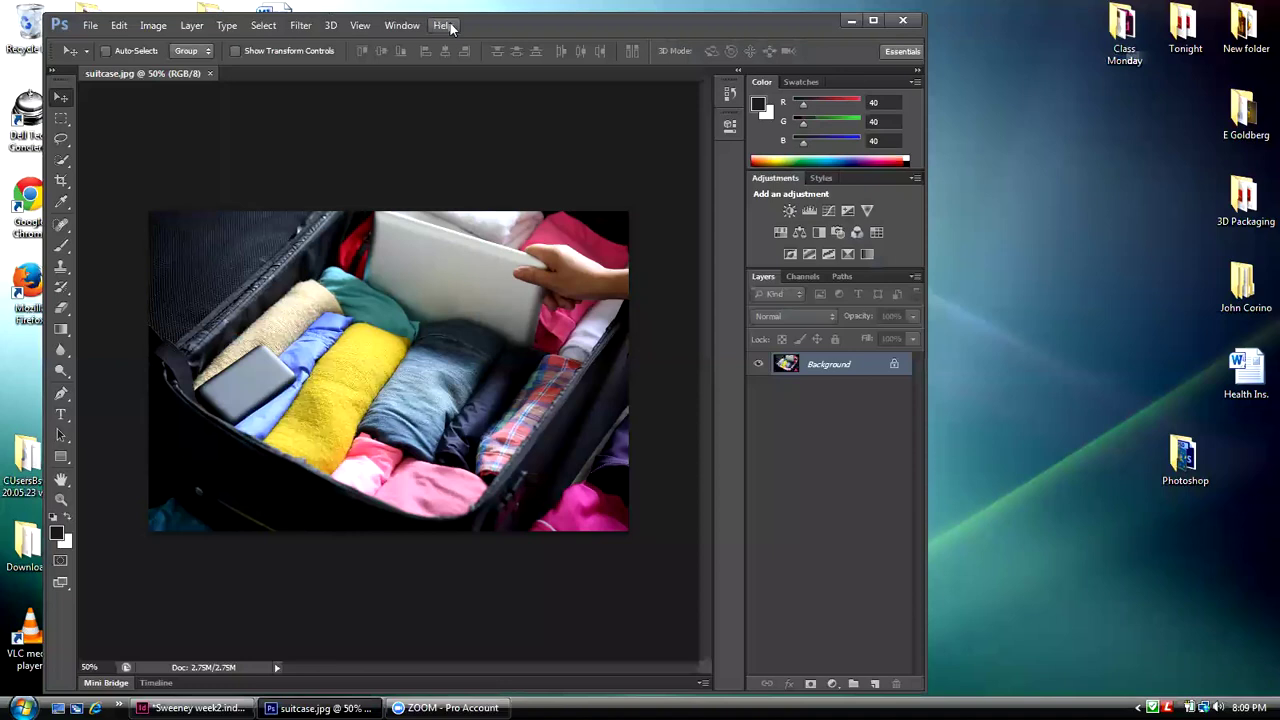
{"action": "left_click_drag", "start_coordinate": [485, 24], "coordinate": [542, 36]}
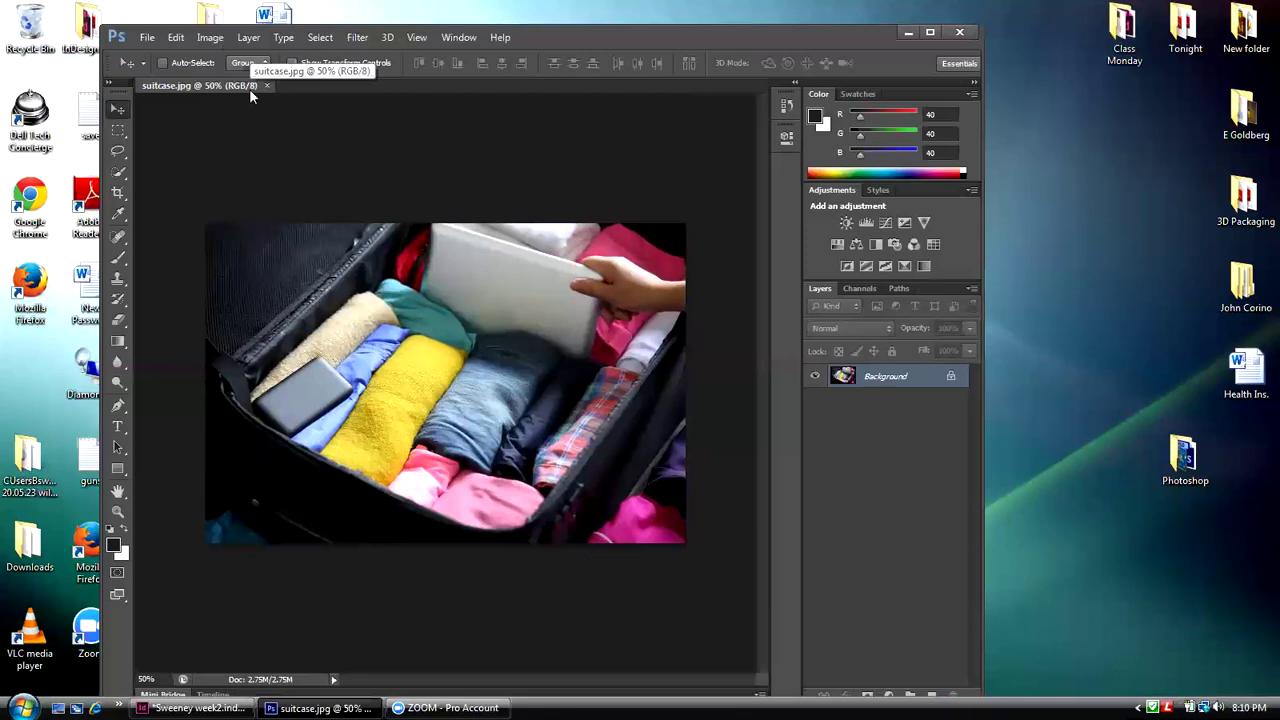
- Convert suitcase.jpg to CMYK color mode
{"action": "left_click", "coordinate": [212, 40]}
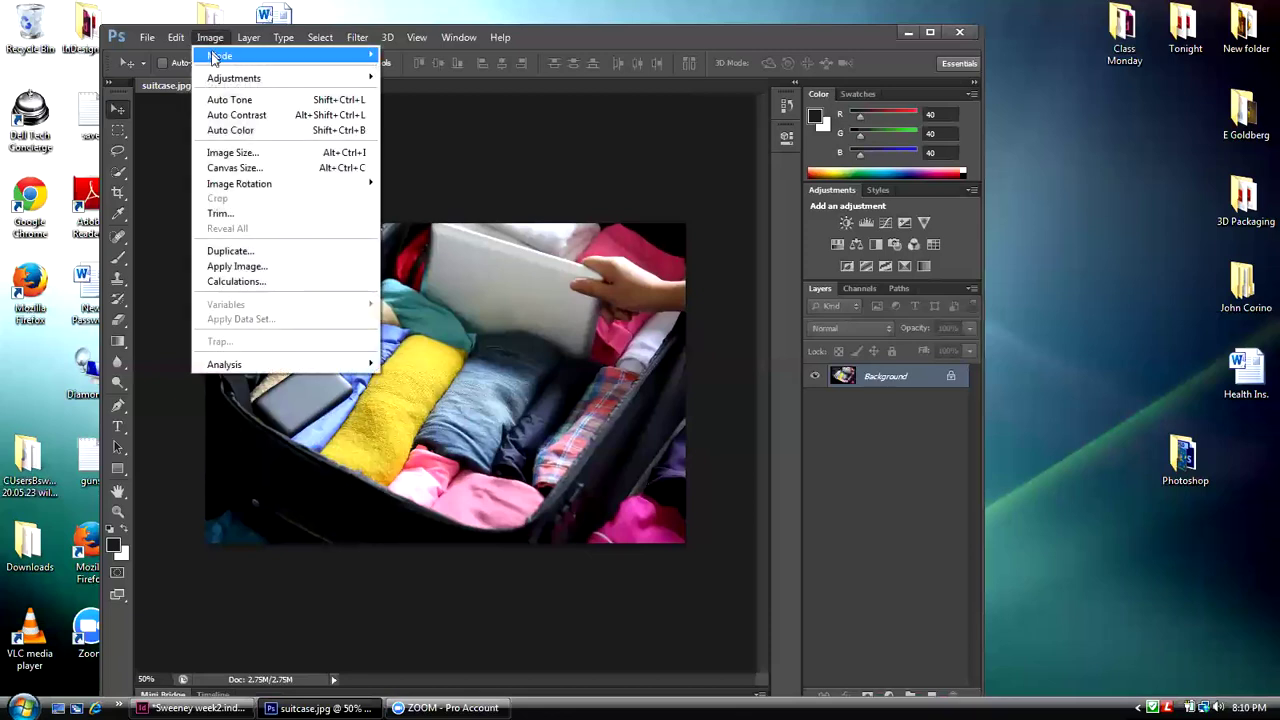
{"action": "mouse_move", "coordinate": [216, 55]}
{"action": "left_click", "coordinate": [408, 130]}
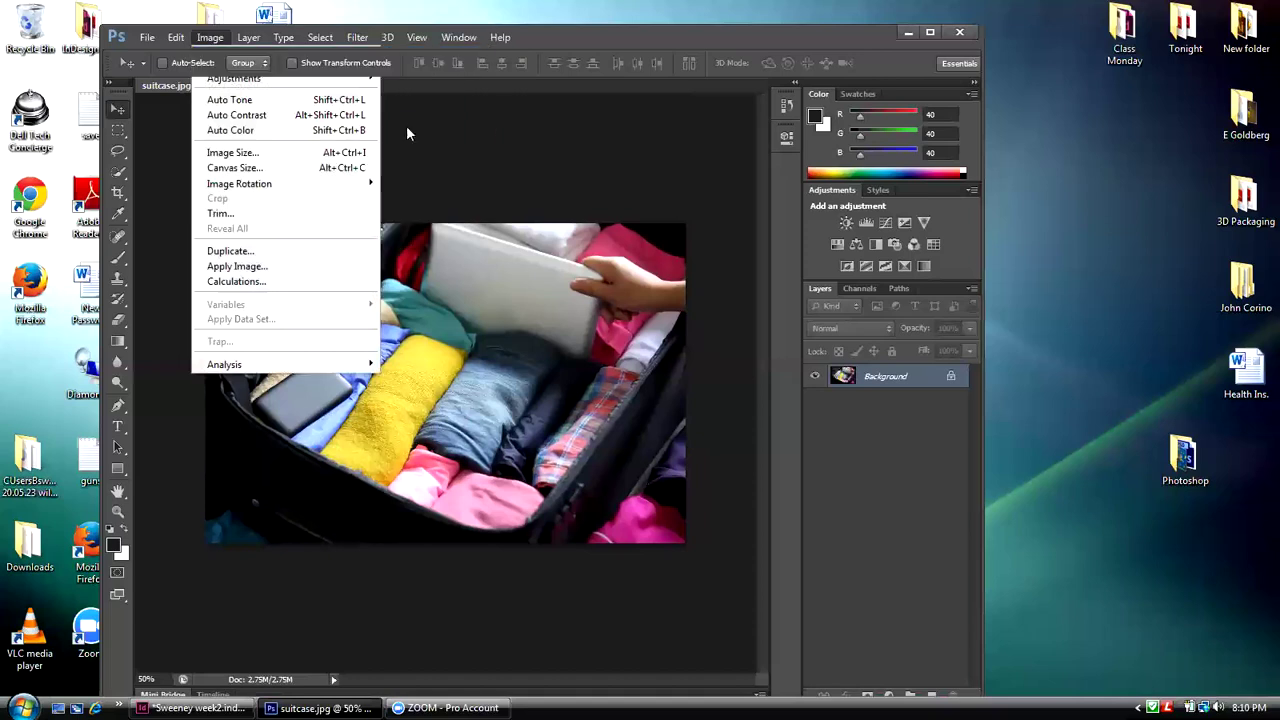
{"action": "left_click", "coordinate": [446, 310]}
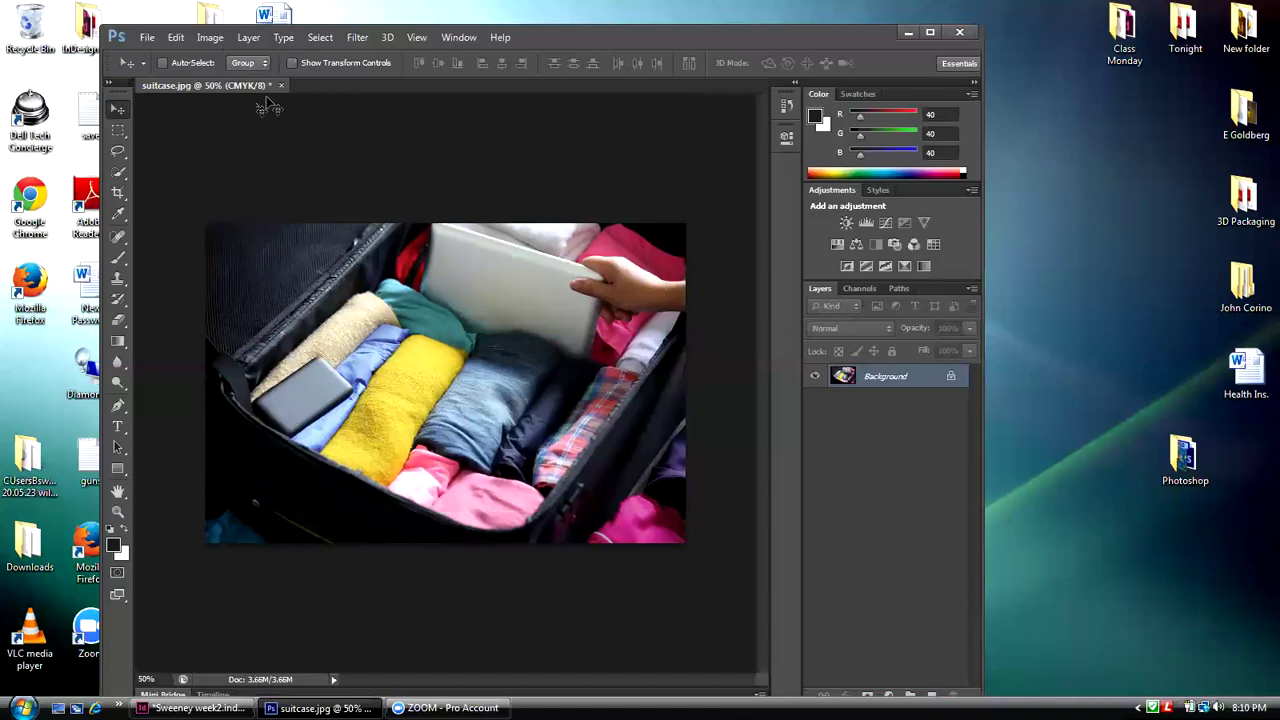
- Check the document size and resolution of suitcase.jpg in Image Size, leaving the settings unchanged
{"action": "left_click", "coordinate": [217, 42]}
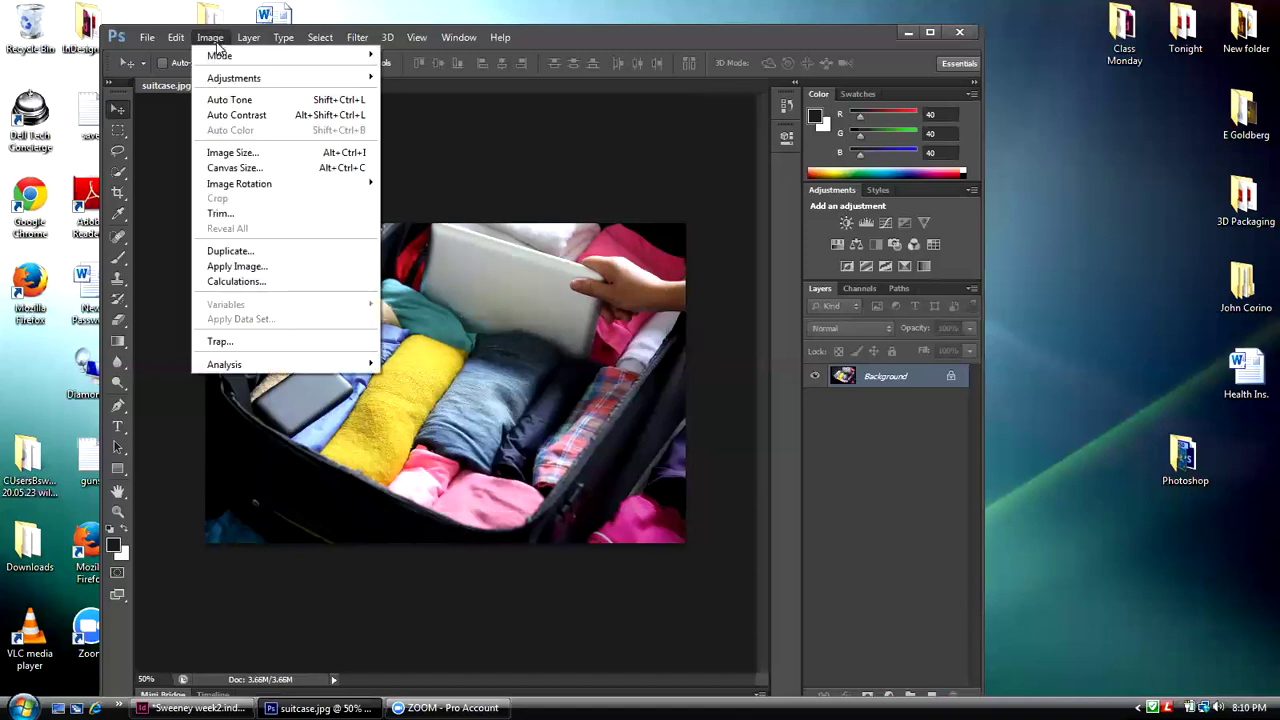
{"action": "left_click", "coordinate": [233, 152]}
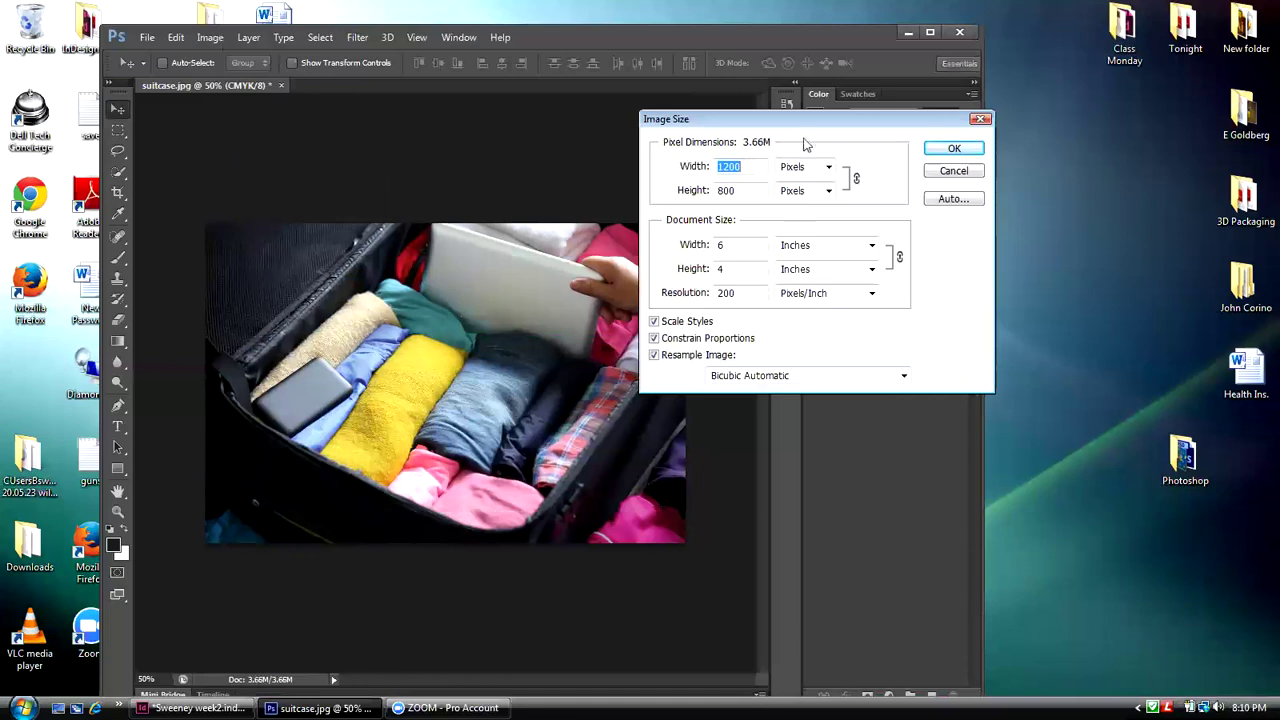
{"action": "left_click_drag", "start_coordinate": [800, 124], "coordinate": [894, 197]}
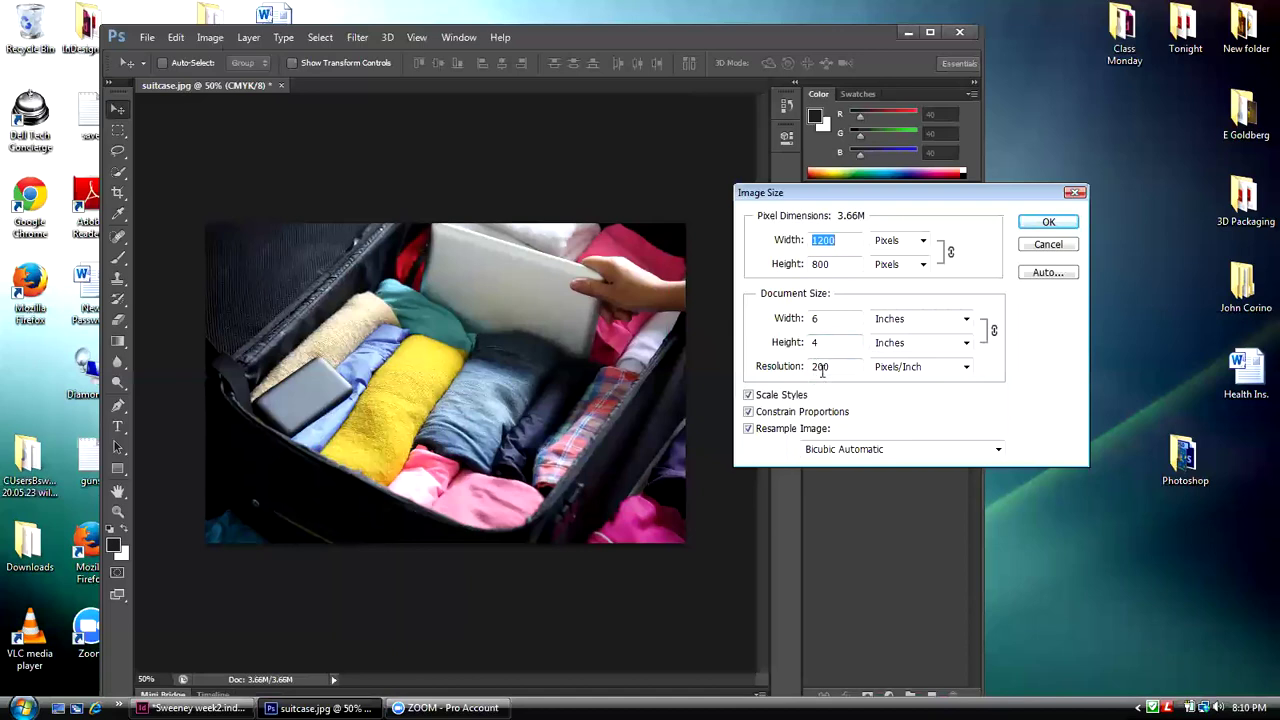
{"action": "left_click", "coordinate": [1049, 246]}
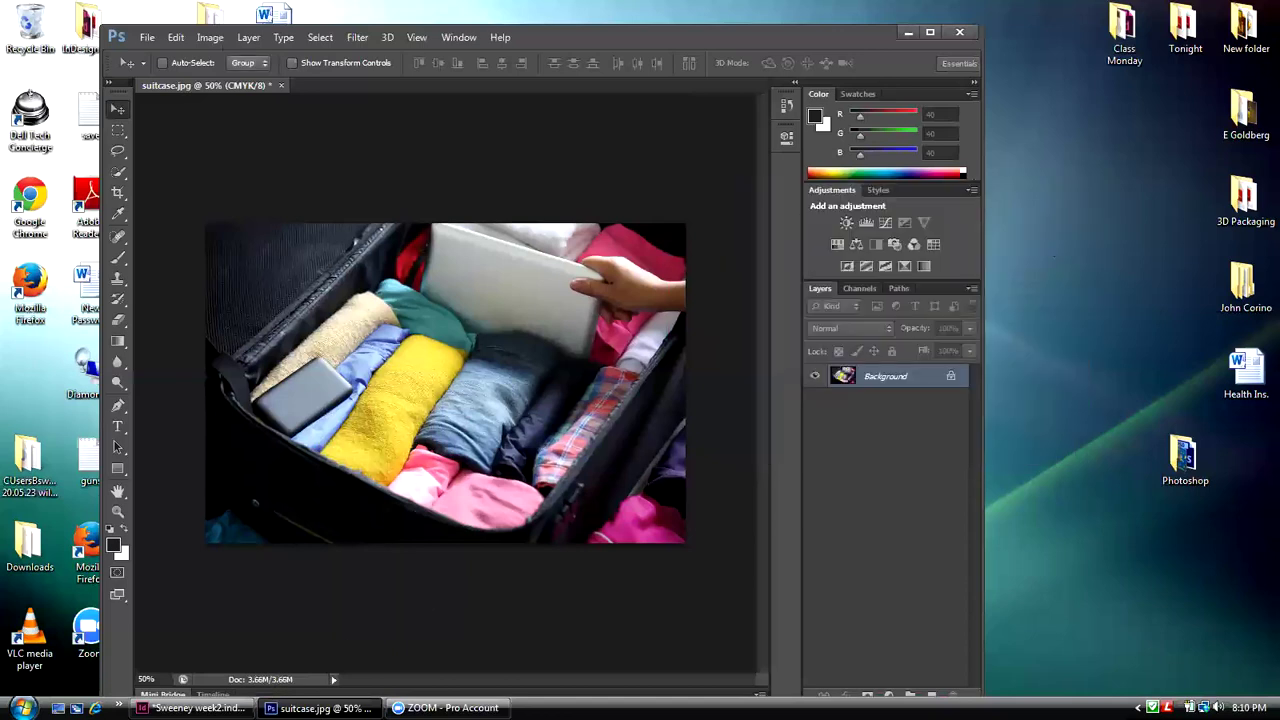
- Switch to InDesign and, on page 4, draw a rectangle about 4.96 by 3.1 in over the traced suitcase photo
{"action": "left_click", "coordinate": [195, 708]}
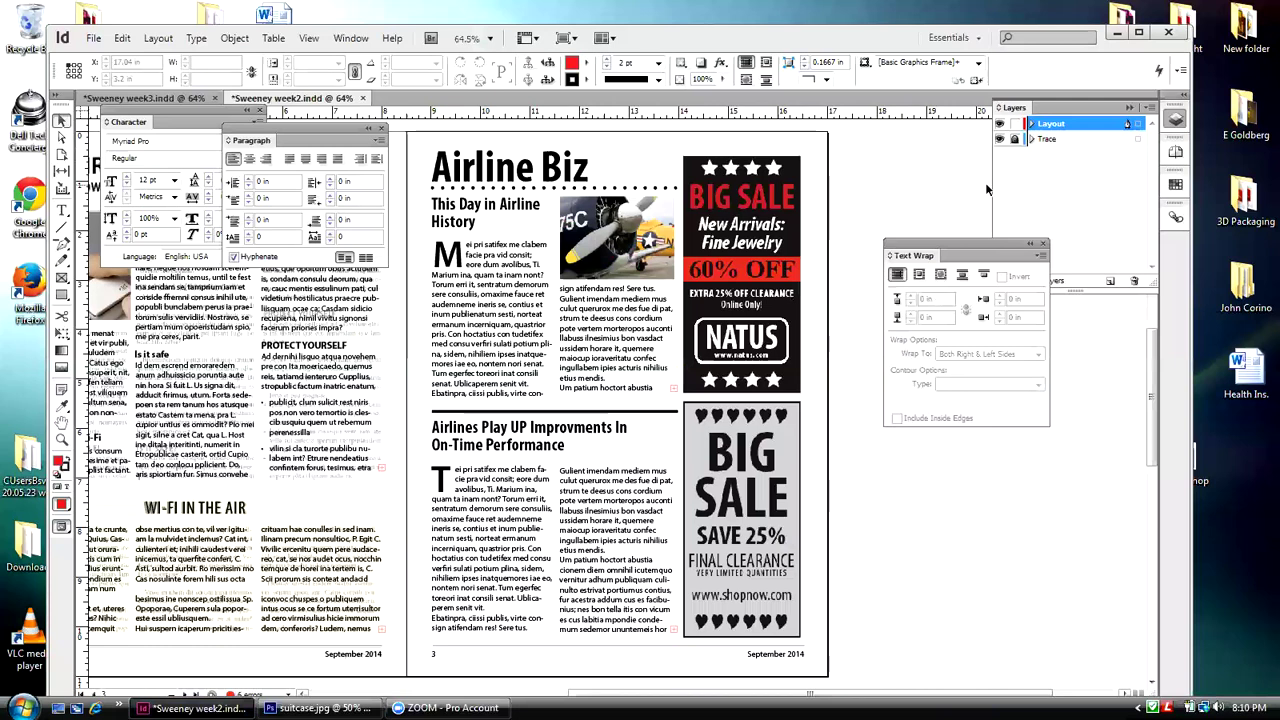
{"action": "left_click", "coordinate": [1175, 151]}
{"action": "double_click", "coordinate": [1058, 324]}
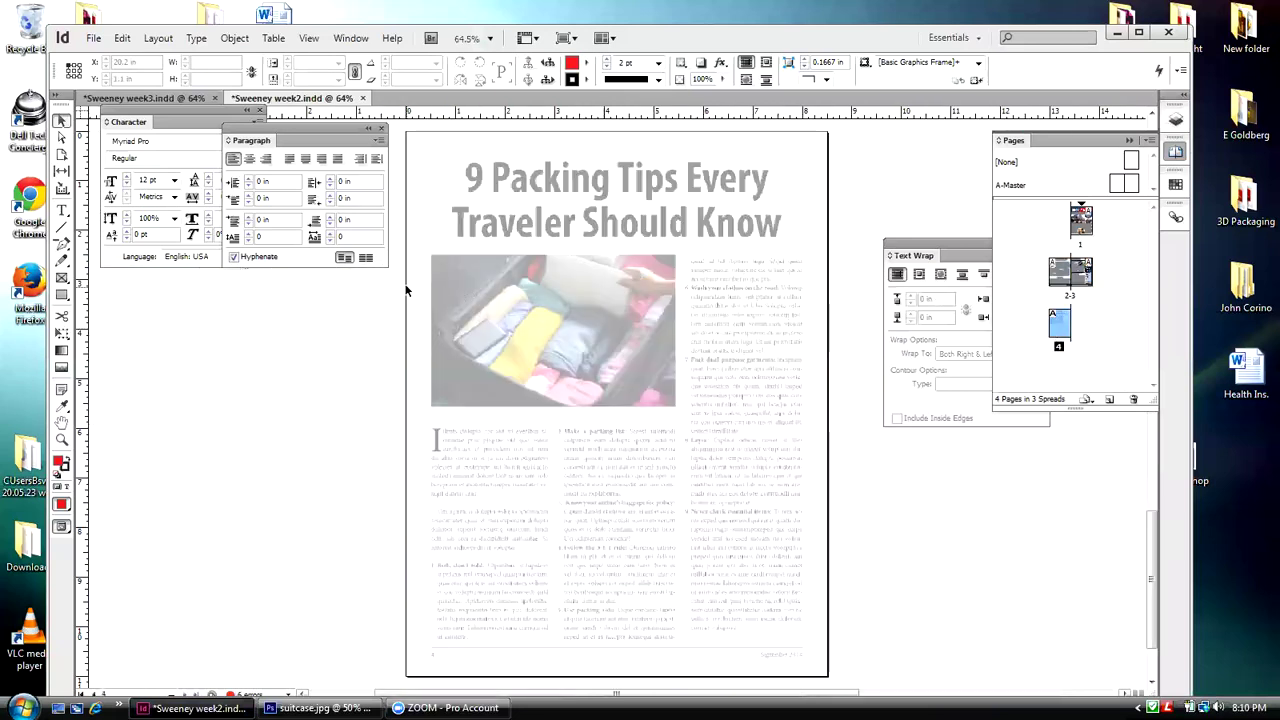
{"action": "left_click", "coordinate": [62, 295]}
{"action": "mouse_move", "coordinate": [430, 253]}
{"action": "left_mouse_down"}
{"action": "mouse_move", "coordinate": [652, 334]}
{"action": "mouse_move", "coordinate": [679, 412]}
{"action": "left_mouse_up"}
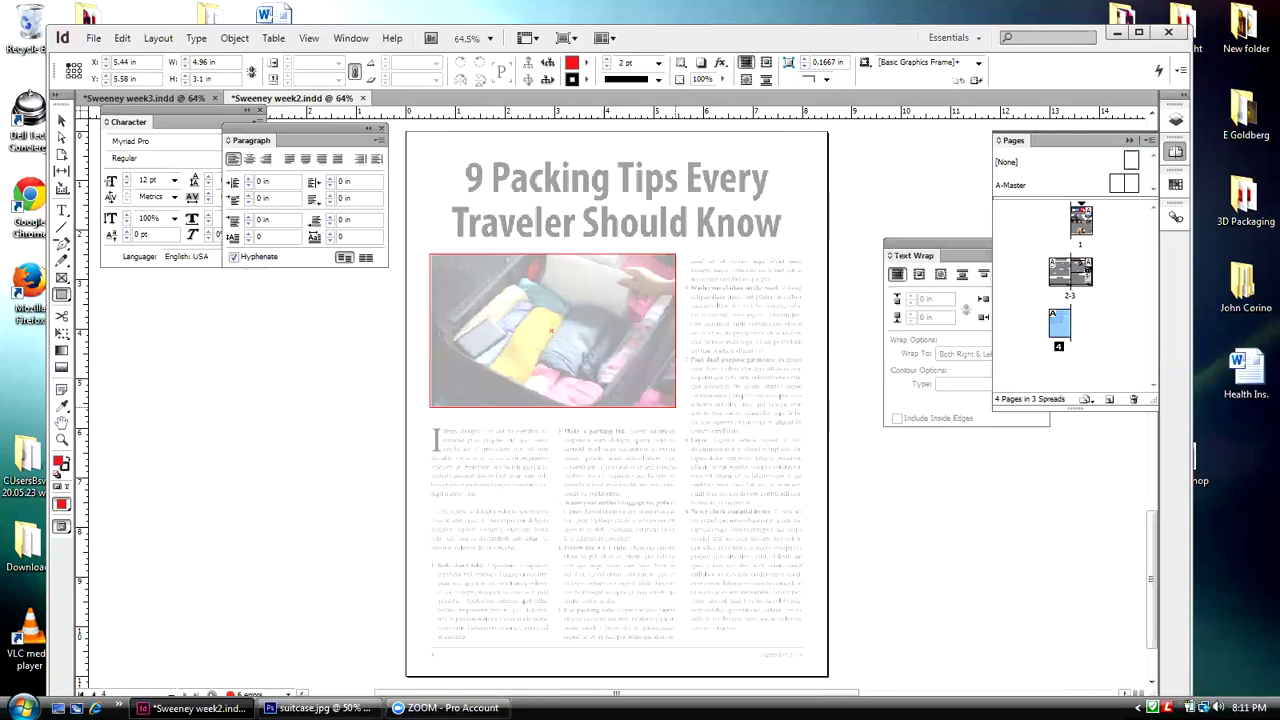
{"action": "left_click_drag", "start_coordinate": [430, 254], "coordinate": [676, 409]}
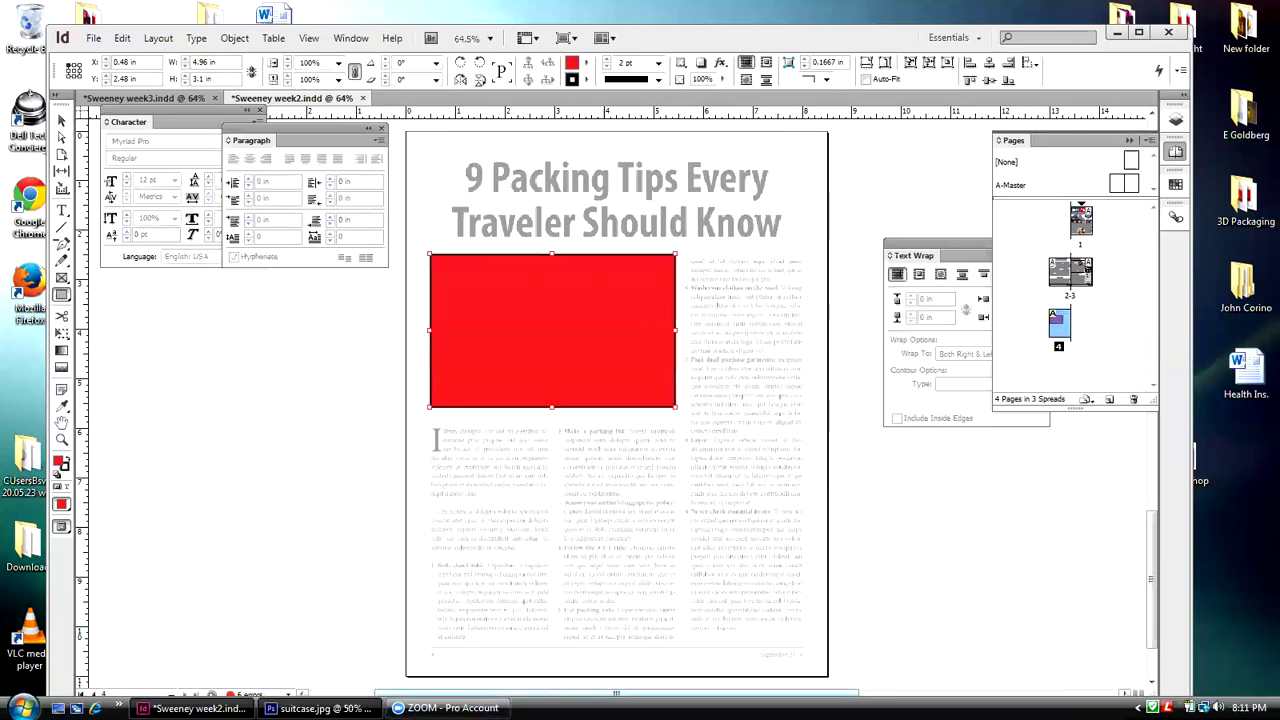
- Switch to Photoshop and set the document width of suitcase.jpg to 5 inches in Image Size
{"action": "left_click", "coordinate": [318, 707]}
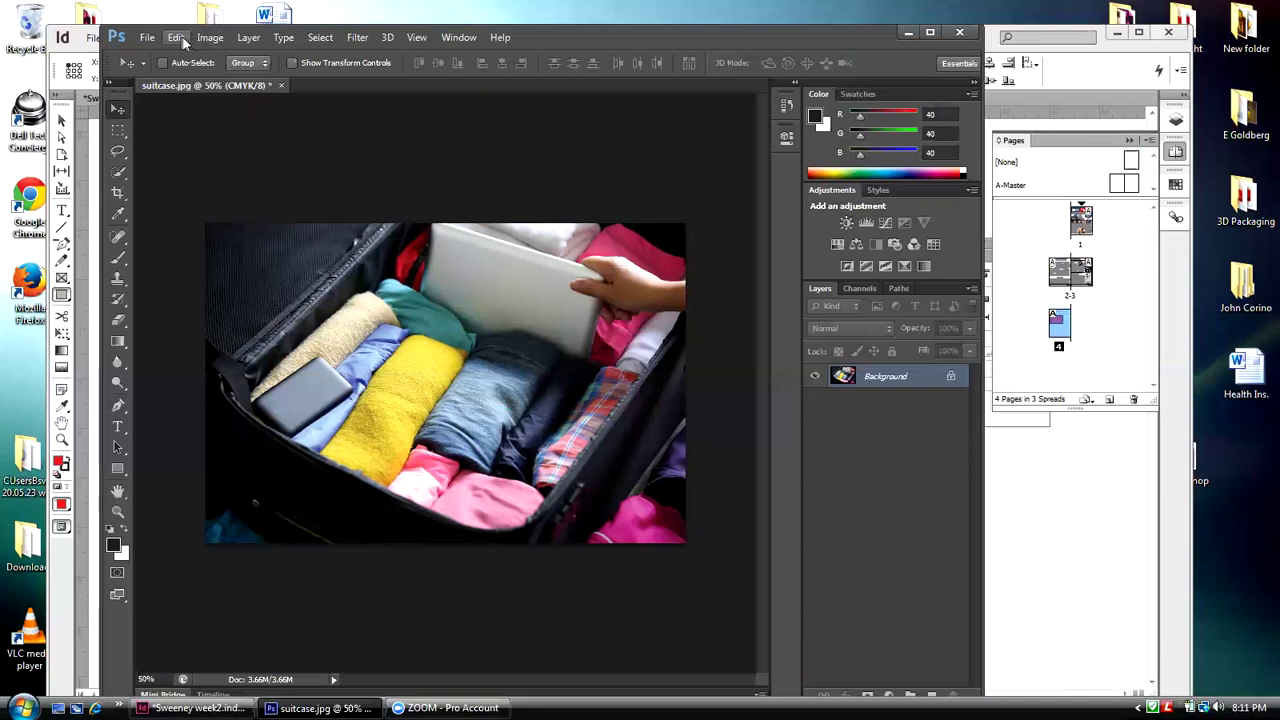
{"action": "left_click", "coordinate": [210, 37]}
{"action": "left_click", "coordinate": [213, 152]}
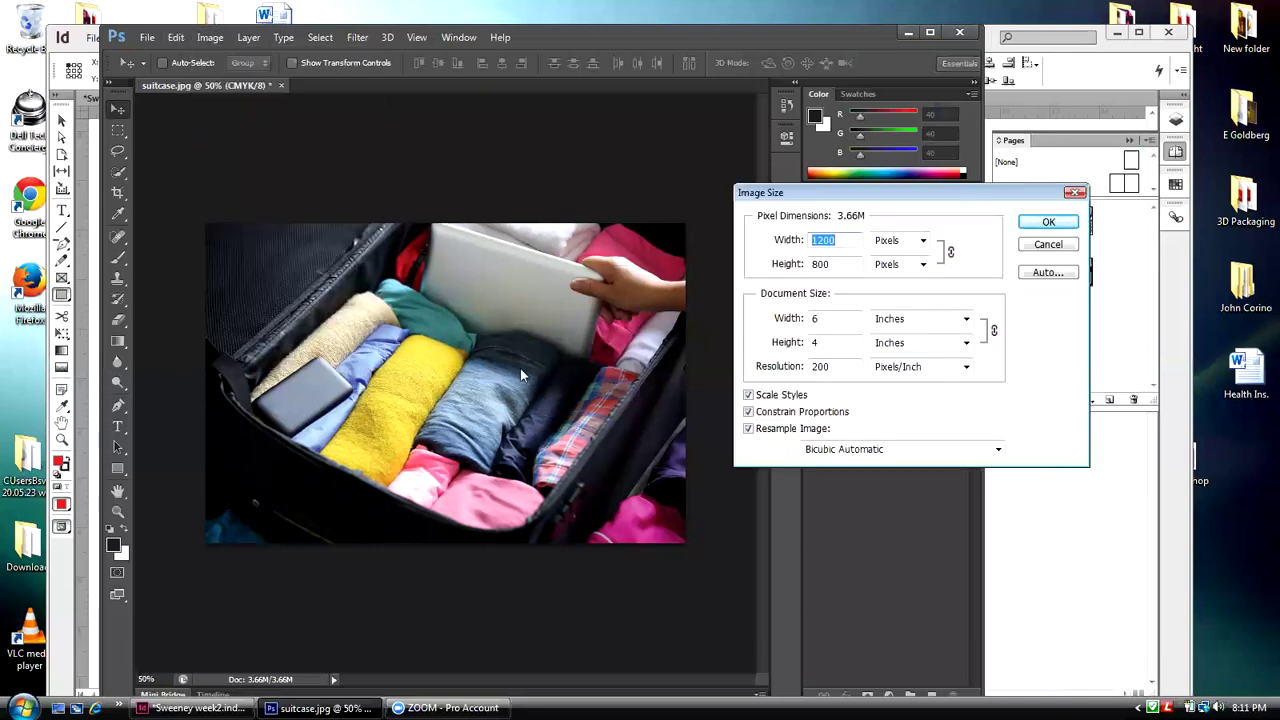
{"action": "double_click", "coordinate": [826, 320]}
{"action": "type", "text": "5"}
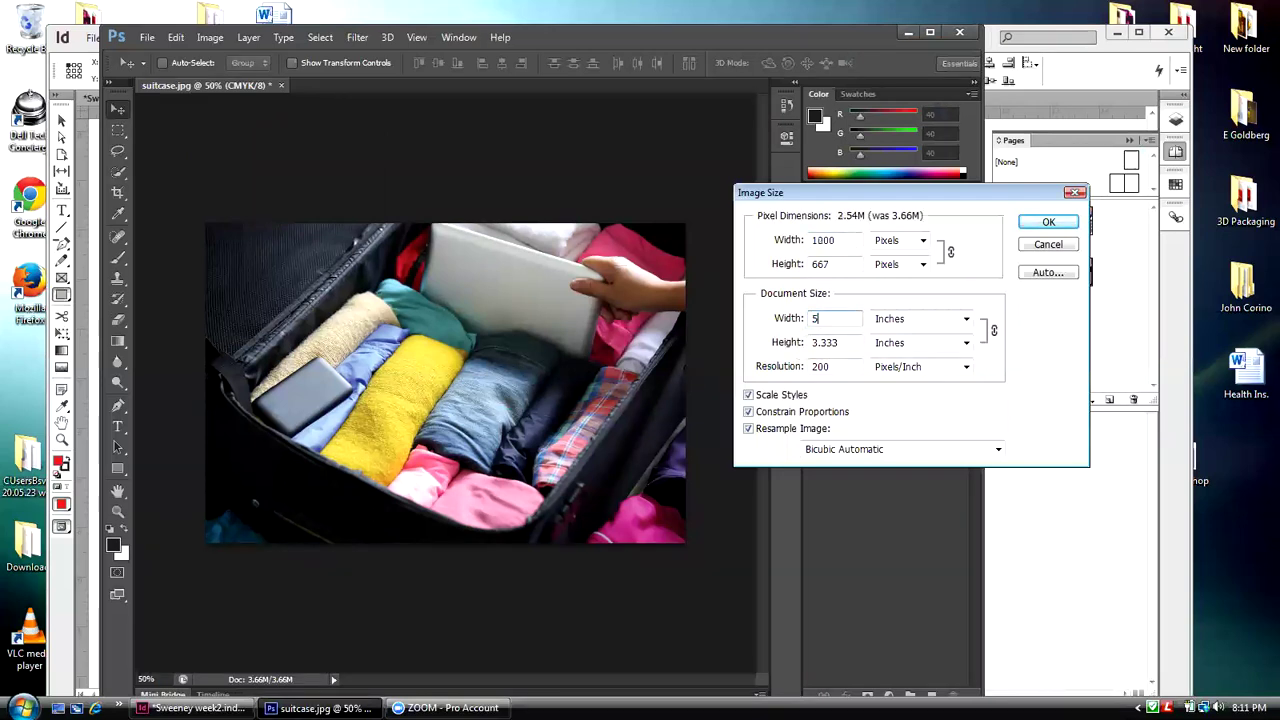
- Set the image resolution to 300 pixels/inch with Bicubic Sharper resampling and apply the new size
{"action": "double_click", "coordinate": [815, 367]}
{"action": "type", "text": "3"}
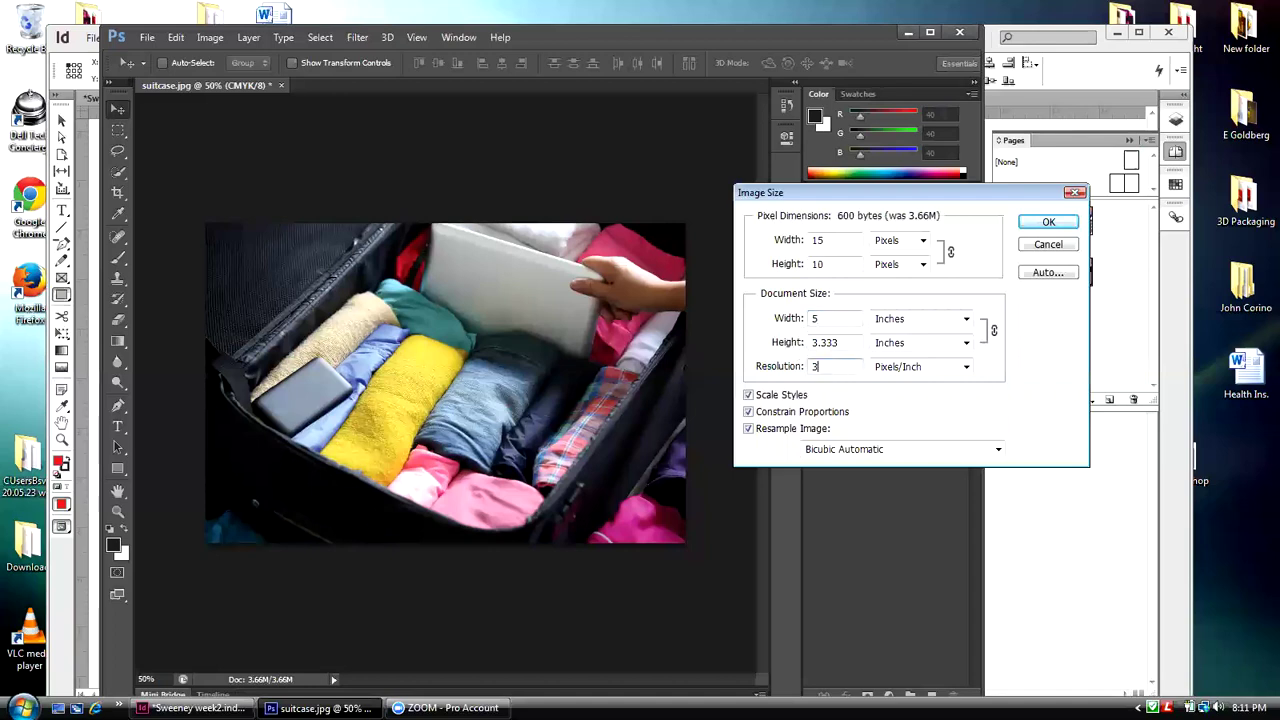
{"action": "type", "text": "00"}
{"action": "left_click", "coordinate": [997, 451]}
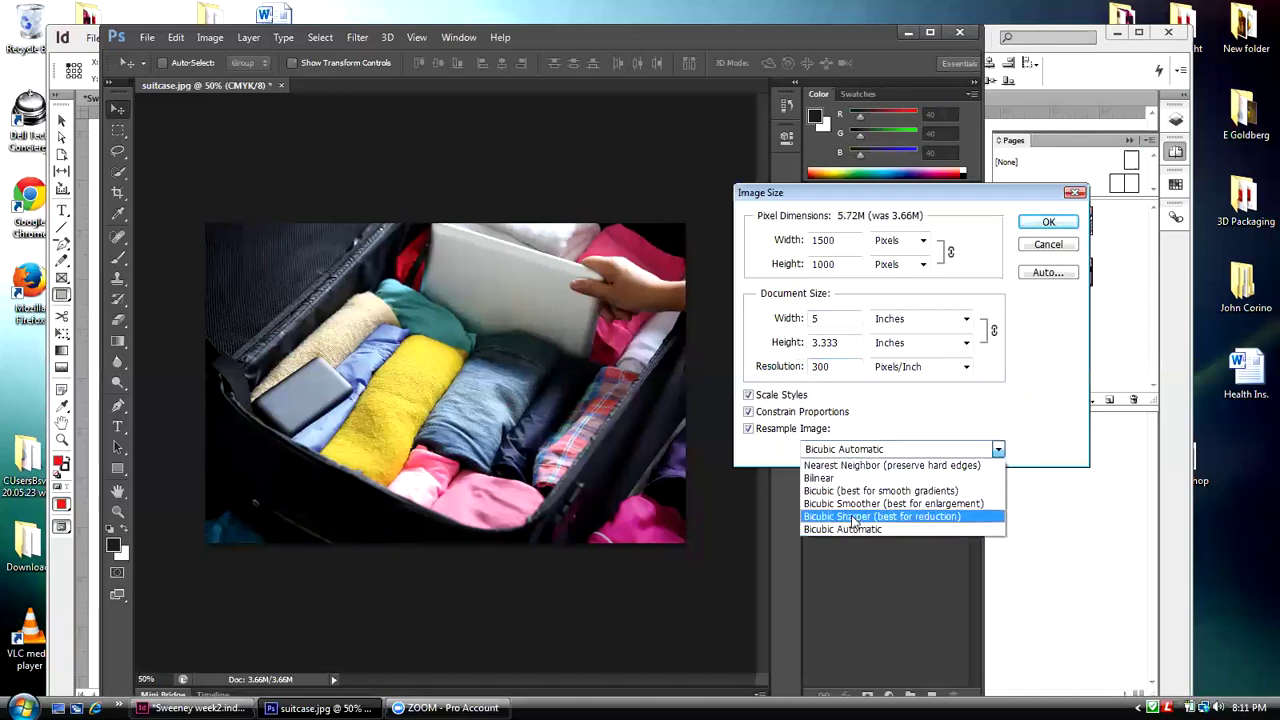
{"action": "left_click", "coordinate": [853, 518]}
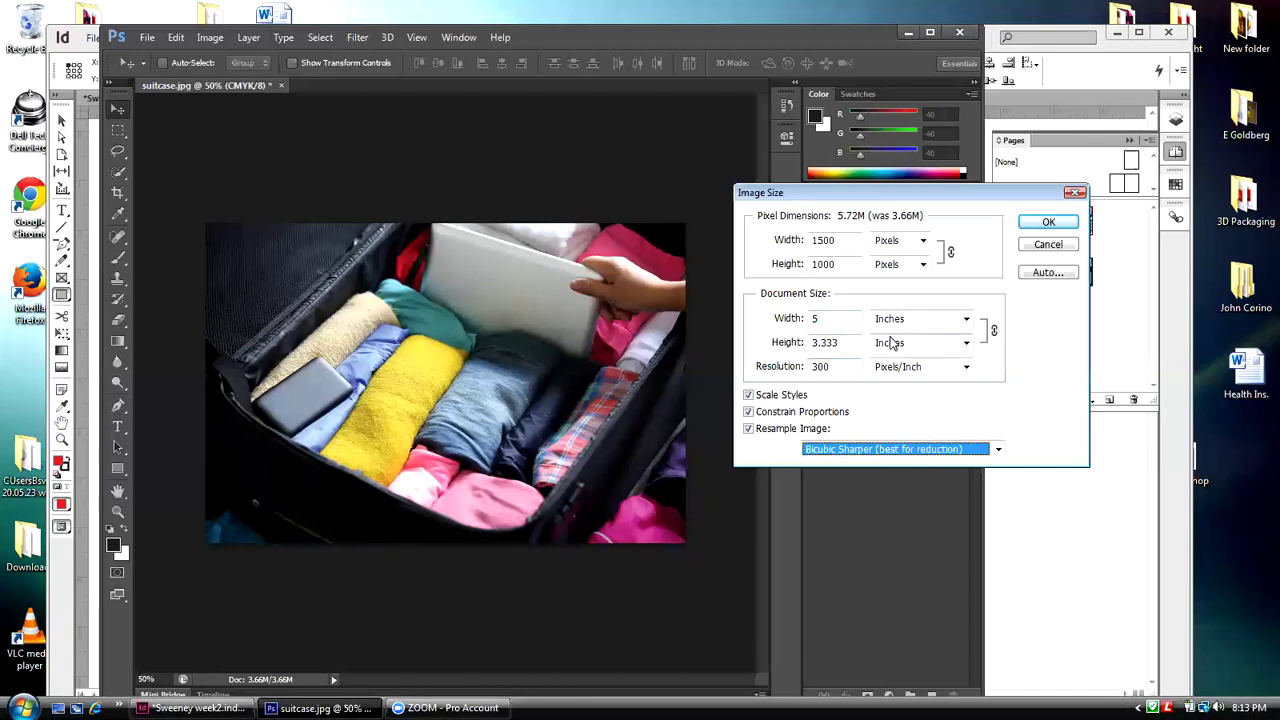
{"action": "left_click", "coordinate": [1047, 224]}
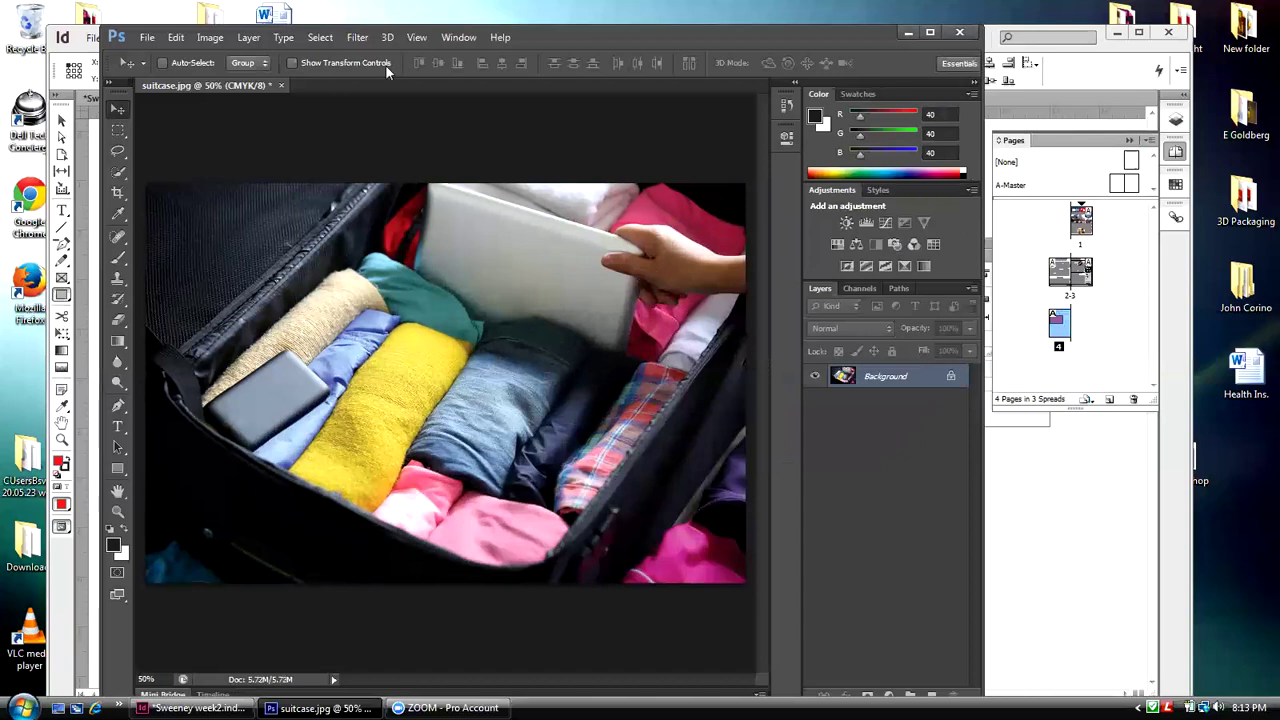
- Review the resized suitcase image's dimensions and resolution in Image Size
{"action": "left_click", "coordinate": [209, 37]}
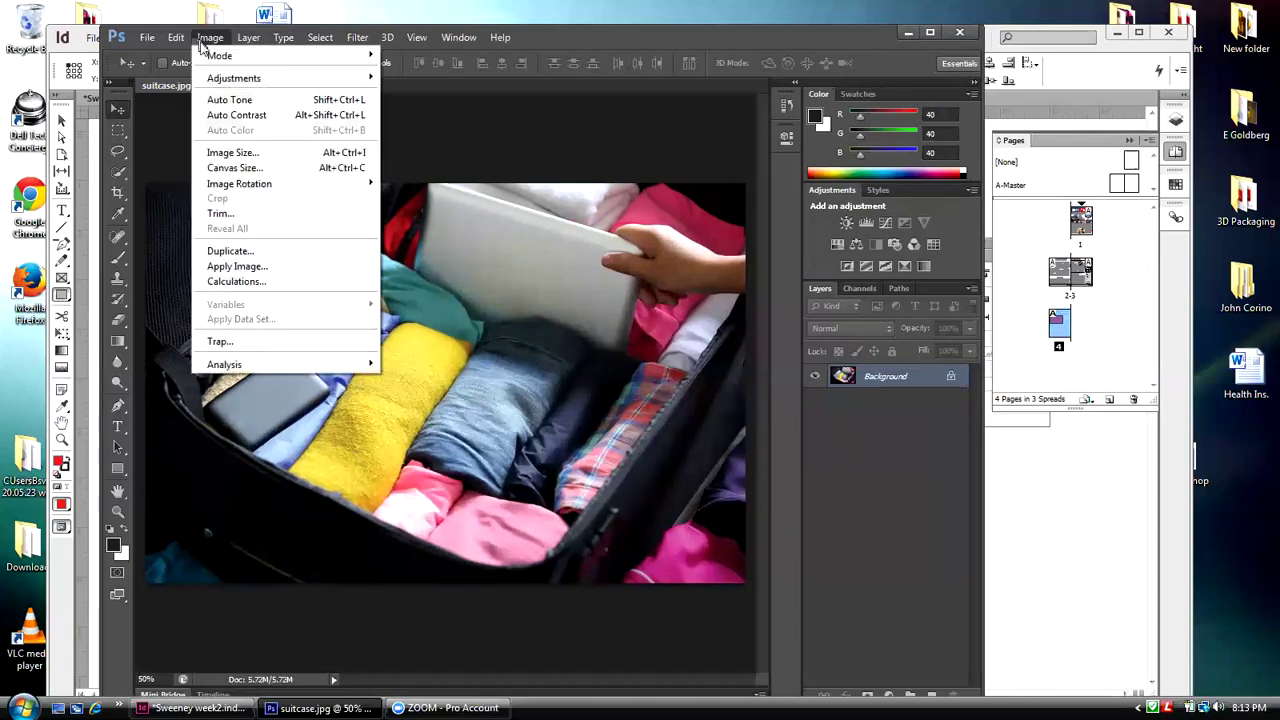
{"action": "left_click", "coordinate": [214, 155]}
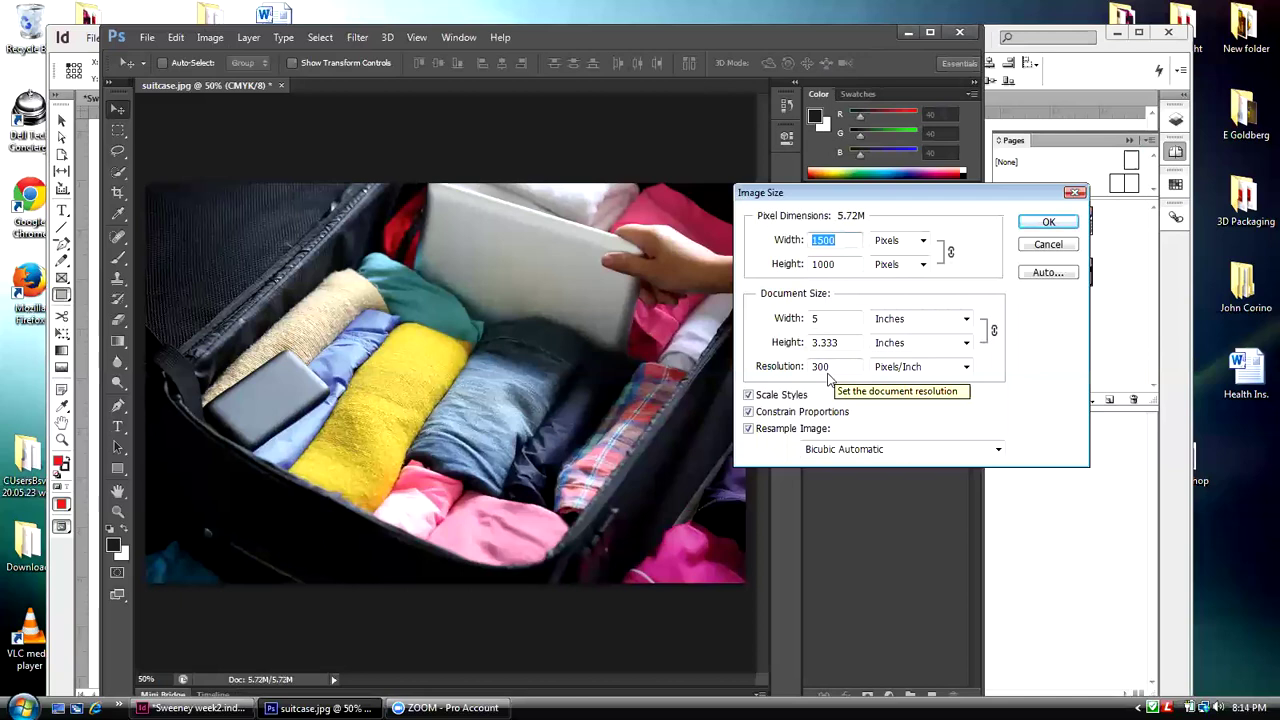
{"action": "left_click", "coordinate": [1035, 232]}
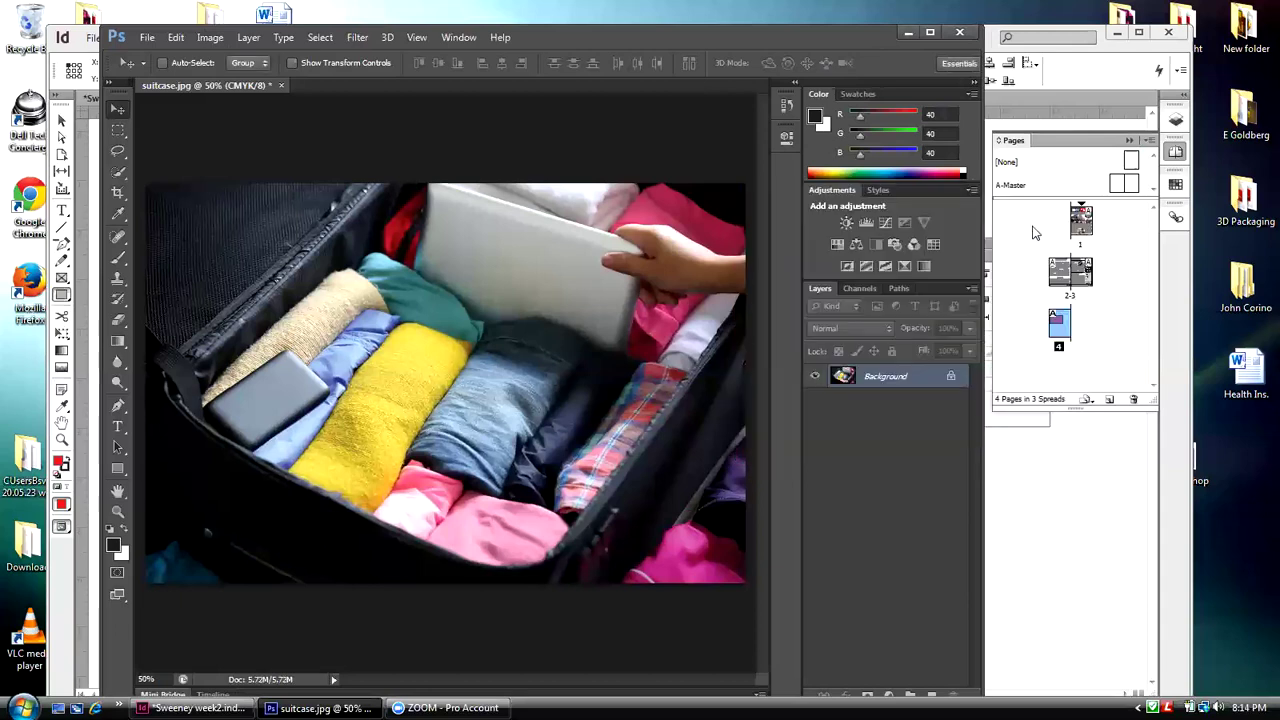
- Close suitcase.jpg with its changes saved and switch to InDesign
{"action": "left_click", "coordinate": [281, 85]}
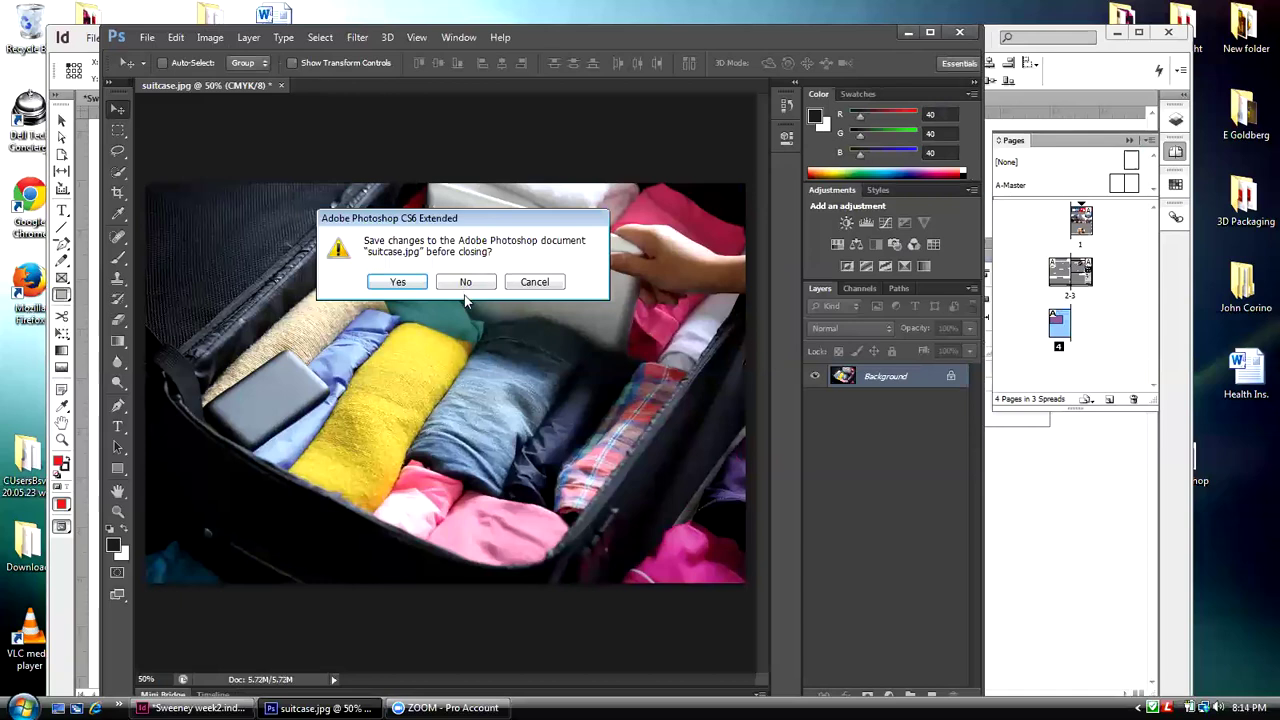
{"action": "left_click", "coordinate": [409, 283]}
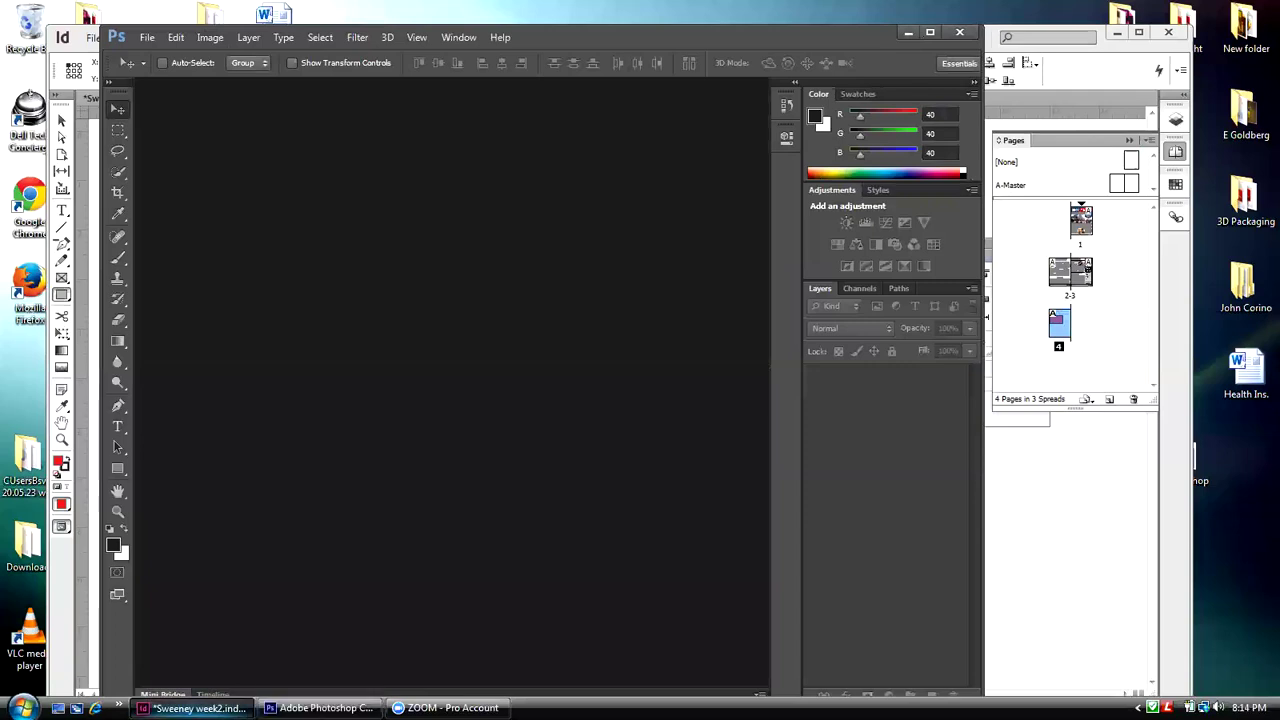
{"action": "left_click", "coordinate": [195, 708]}
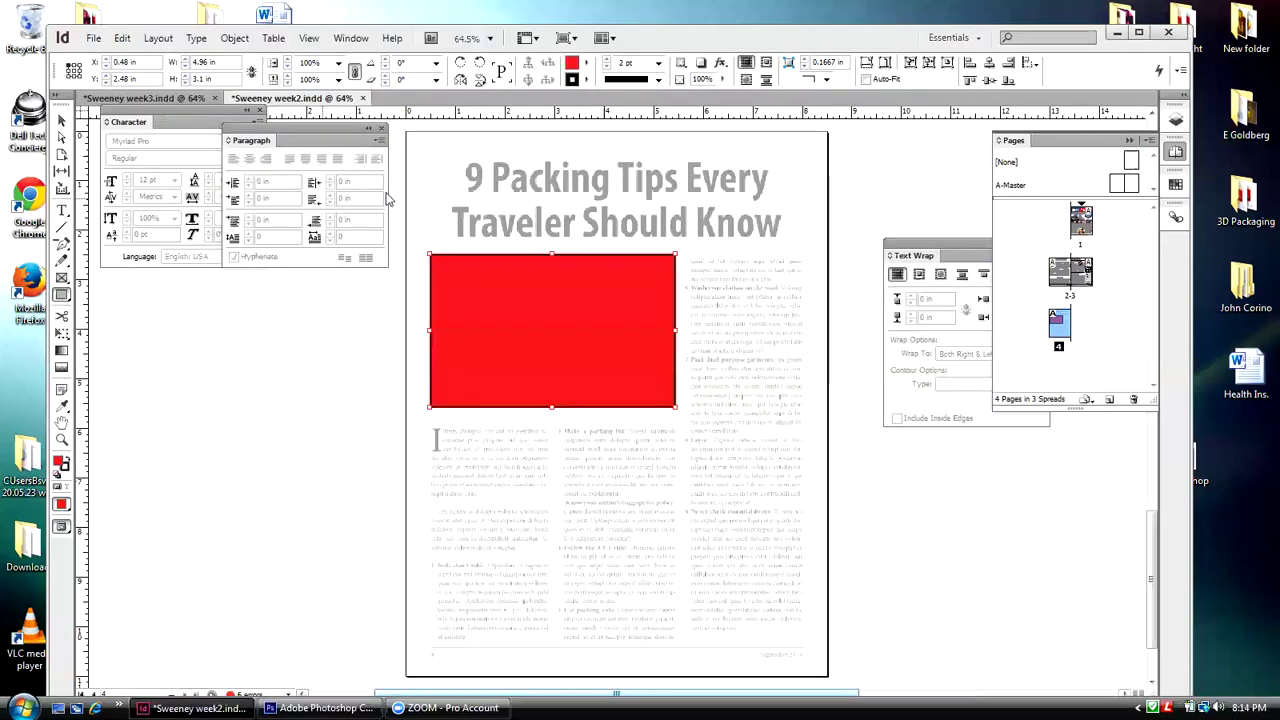
- Select the keyboard photo on page 2 of the 2-3 spread and bring up the Links panel
{"action": "left_click", "coordinate": [1064, 280]}
{"action": "double_click", "coordinate": [1064, 280]}
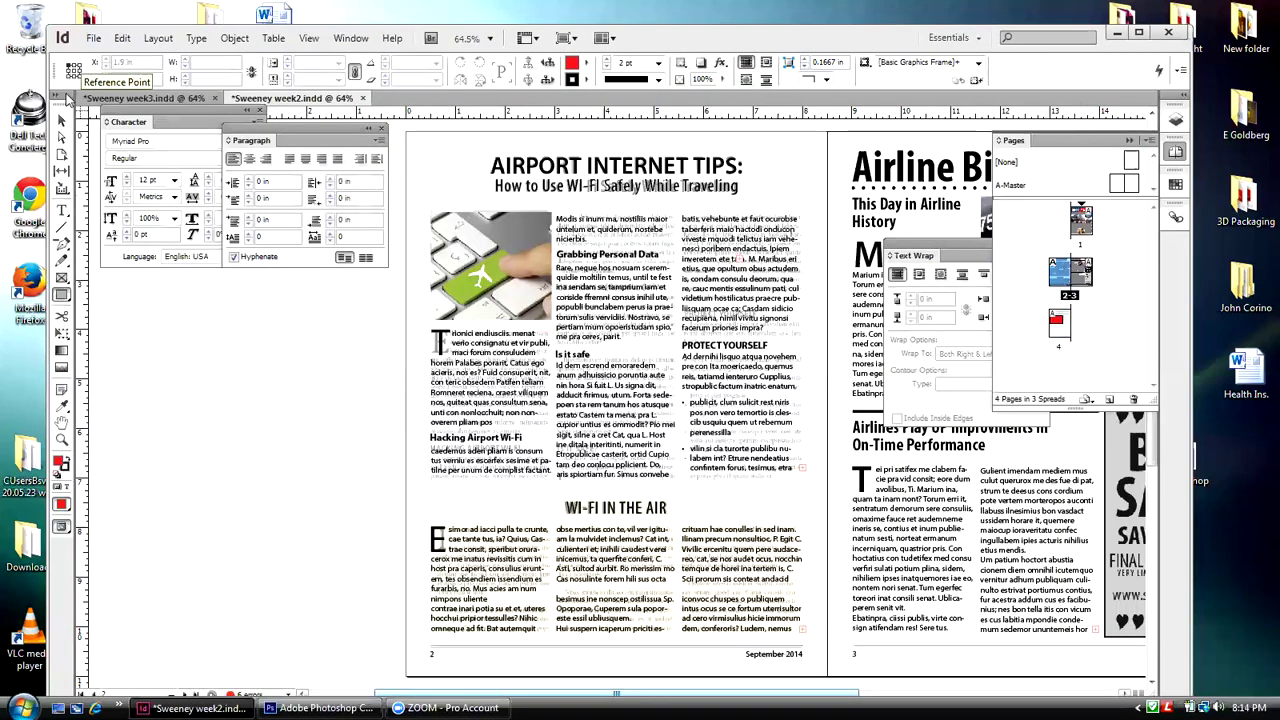
{"action": "left_click", "coordinate": [61, 120]}
{"action": "left_click", "coordinate": [459, 267]}
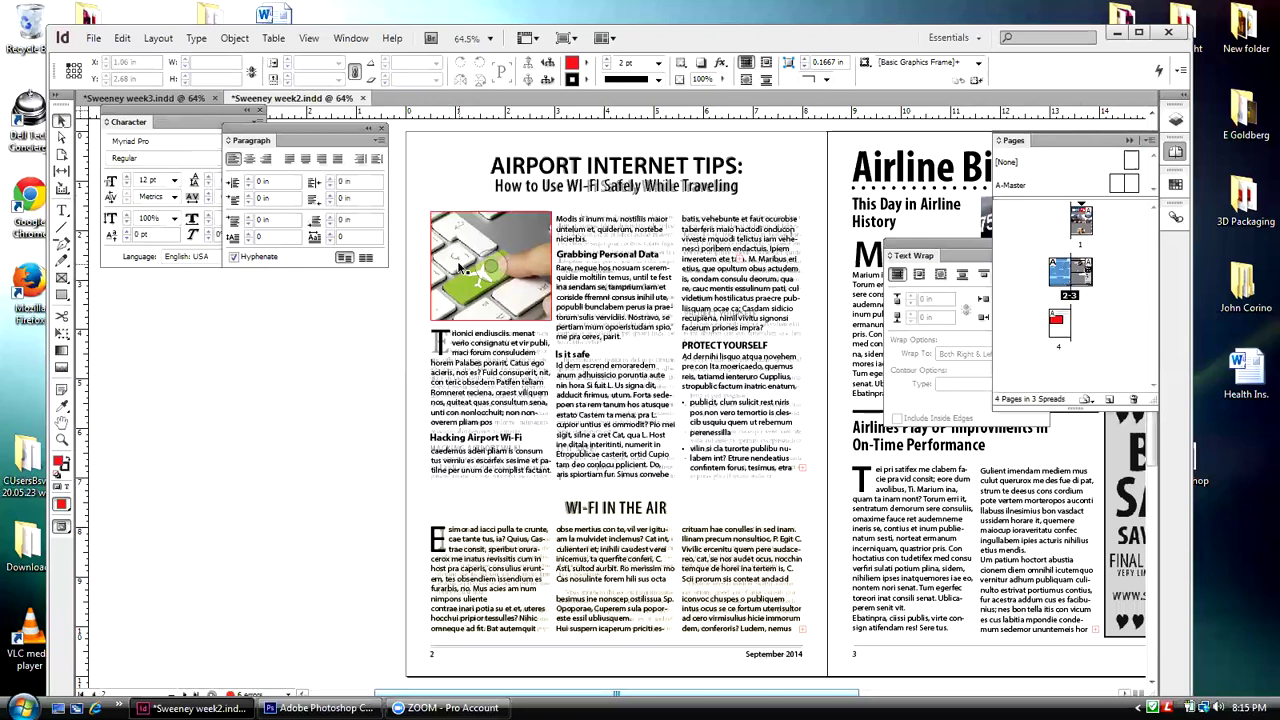
{"action": "left_click", "coordinate": [476, 262]}
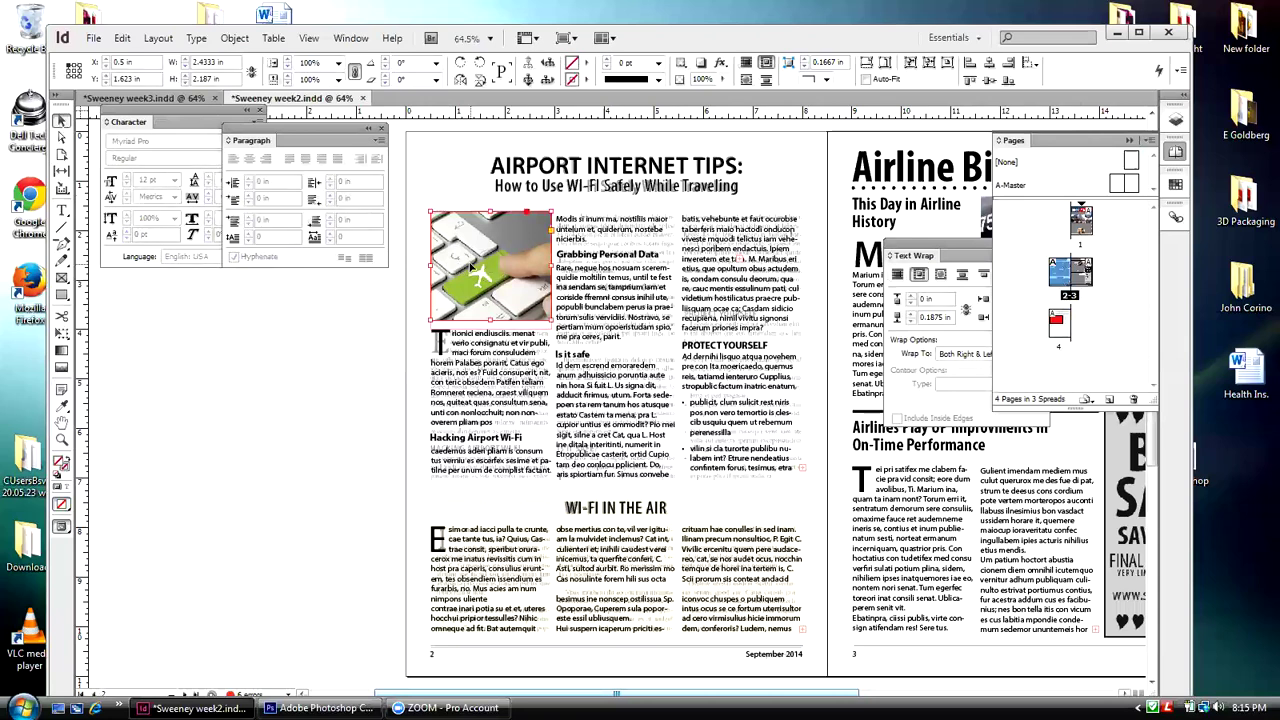
{"action": "left_click", "coordinate": [350, 38]}
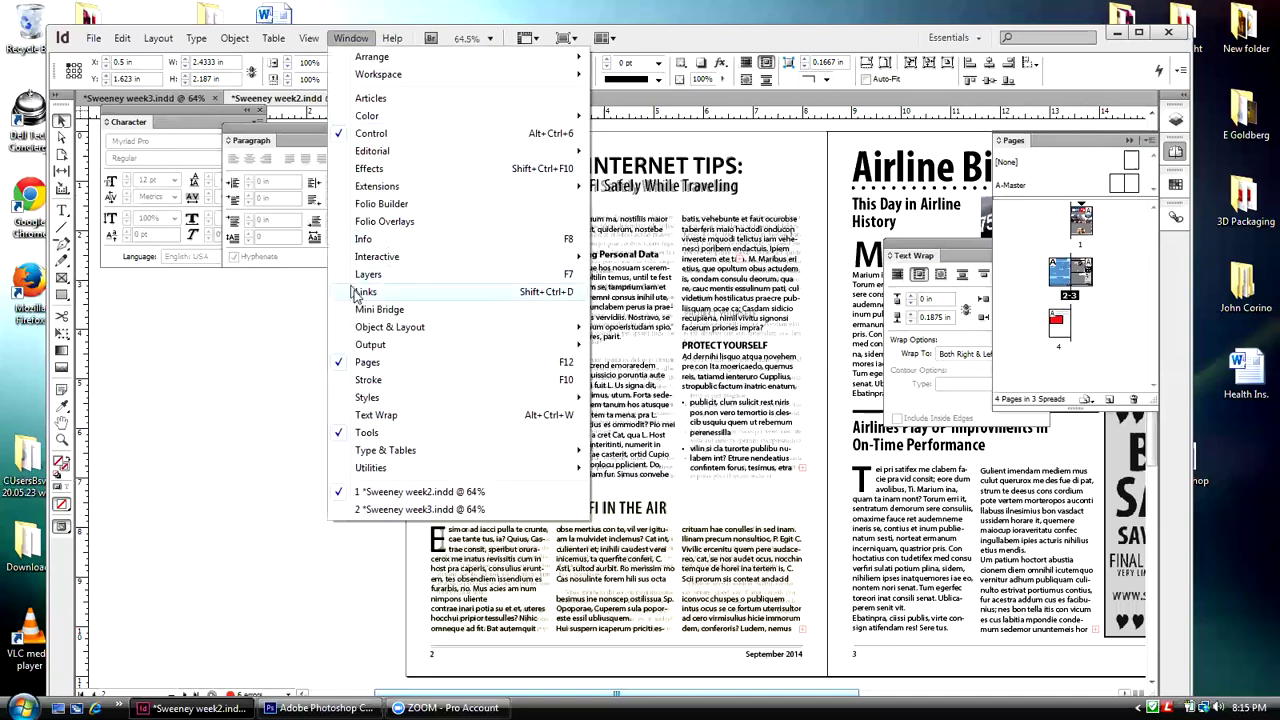
- Show the Info panel for the selected keyboard photo and place it on the pasteboard beside page 2
{"action": "left_click", "coordinate": [363, 239]}
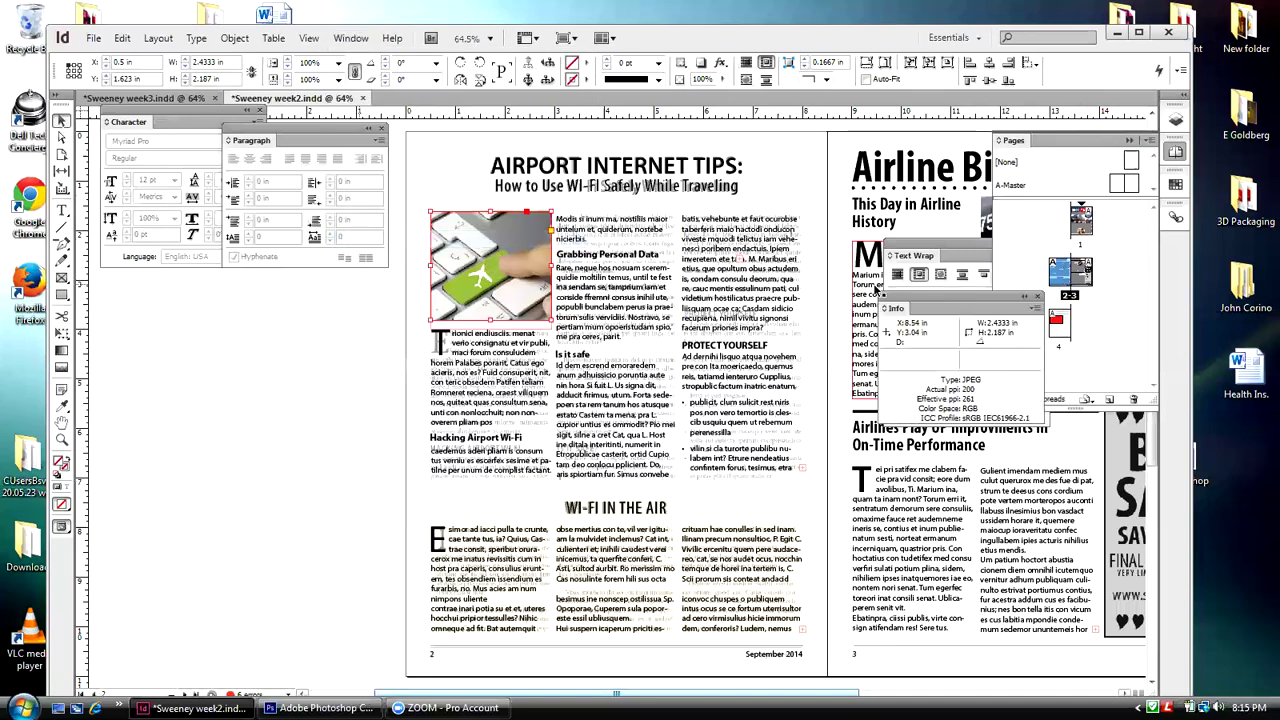
{"action": "left_click_drag", "start_coordinate": [963, 305], "coordinate": [322, 340]}
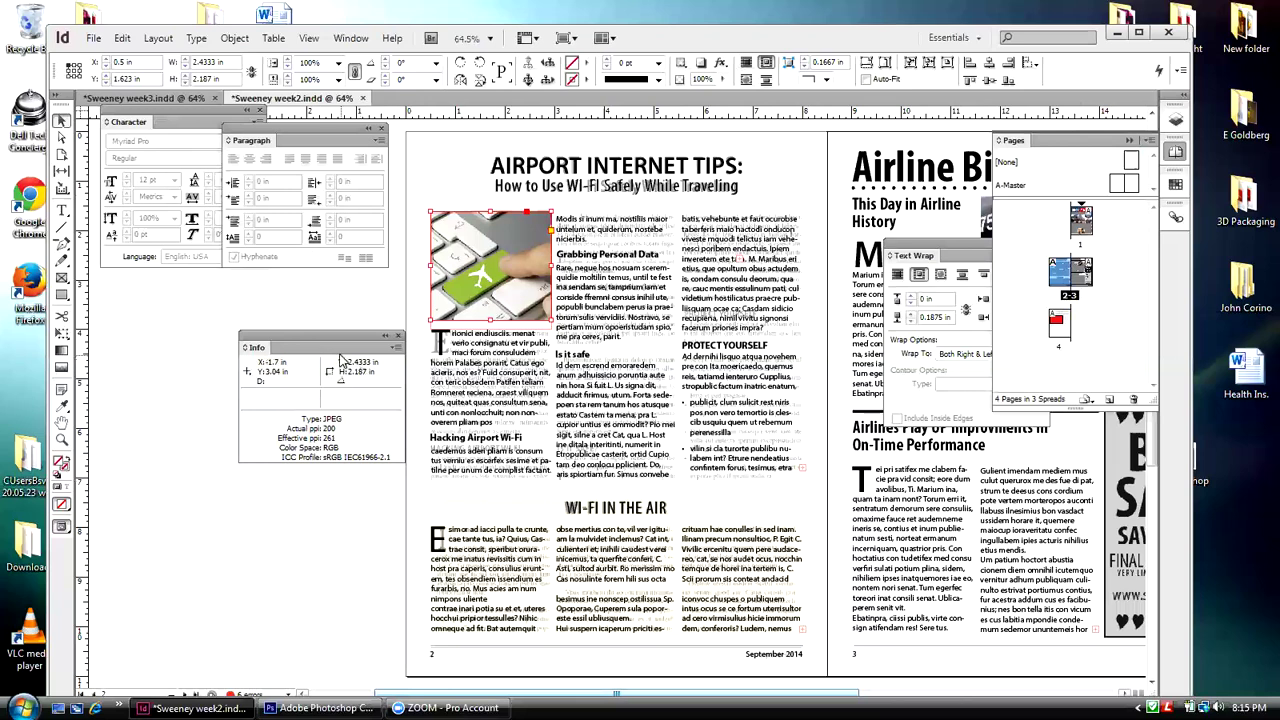
{"action": "left_click_drag", "start_coordinate": [335, 345], "coordinate": [313, 323]}
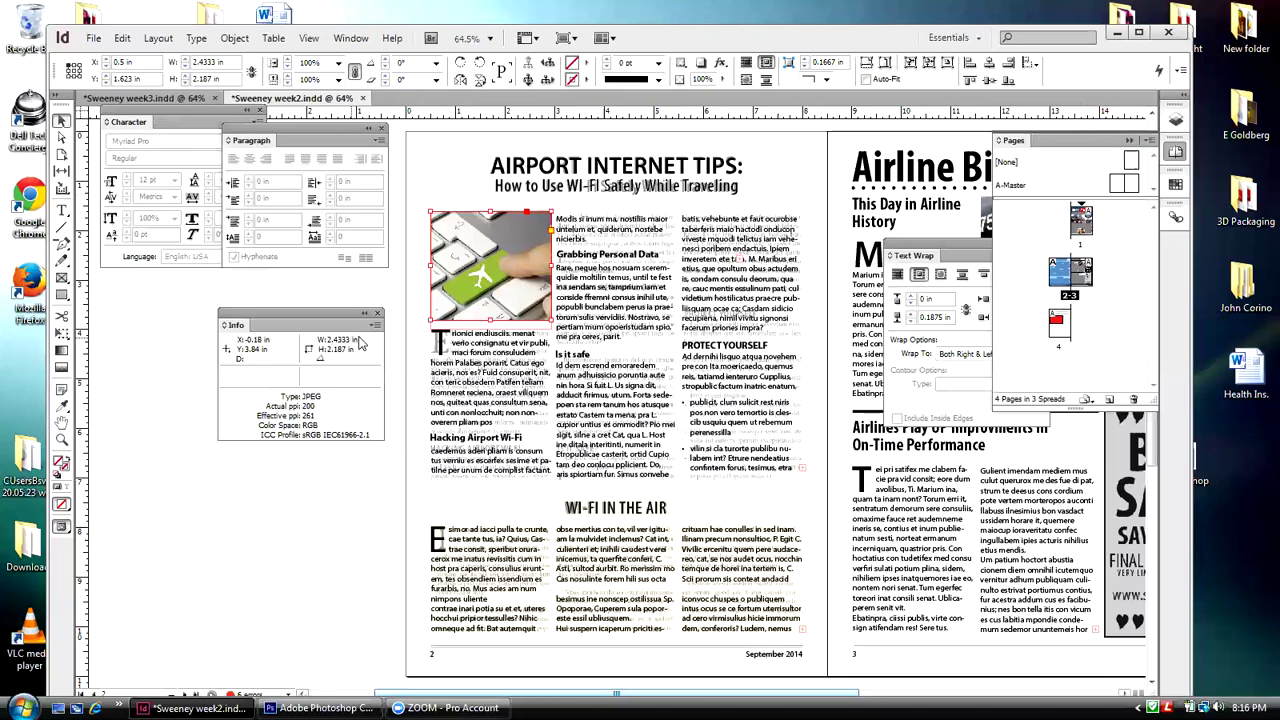
- Show the Links panel and place it next to the keyboard photo on page 2
{"action": "left_click", "coordinate": [352, 39]}
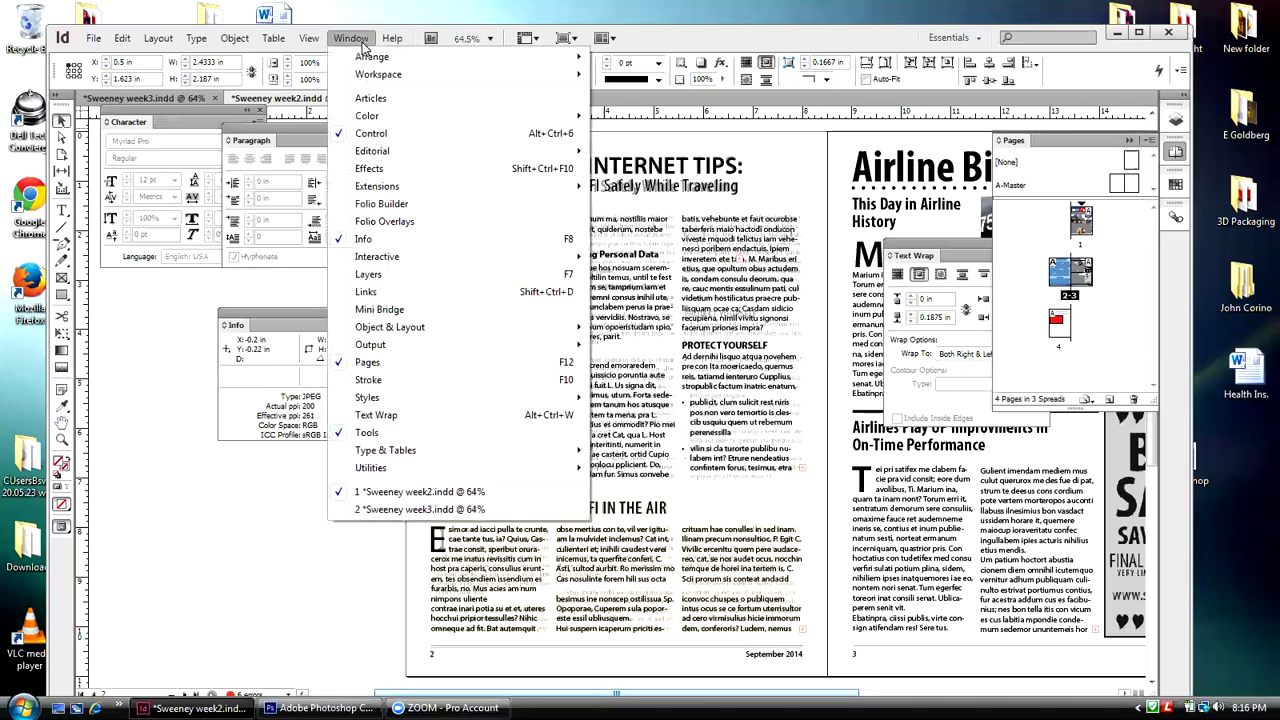
{"action": "left_click", "coordinate": [379, 292]}
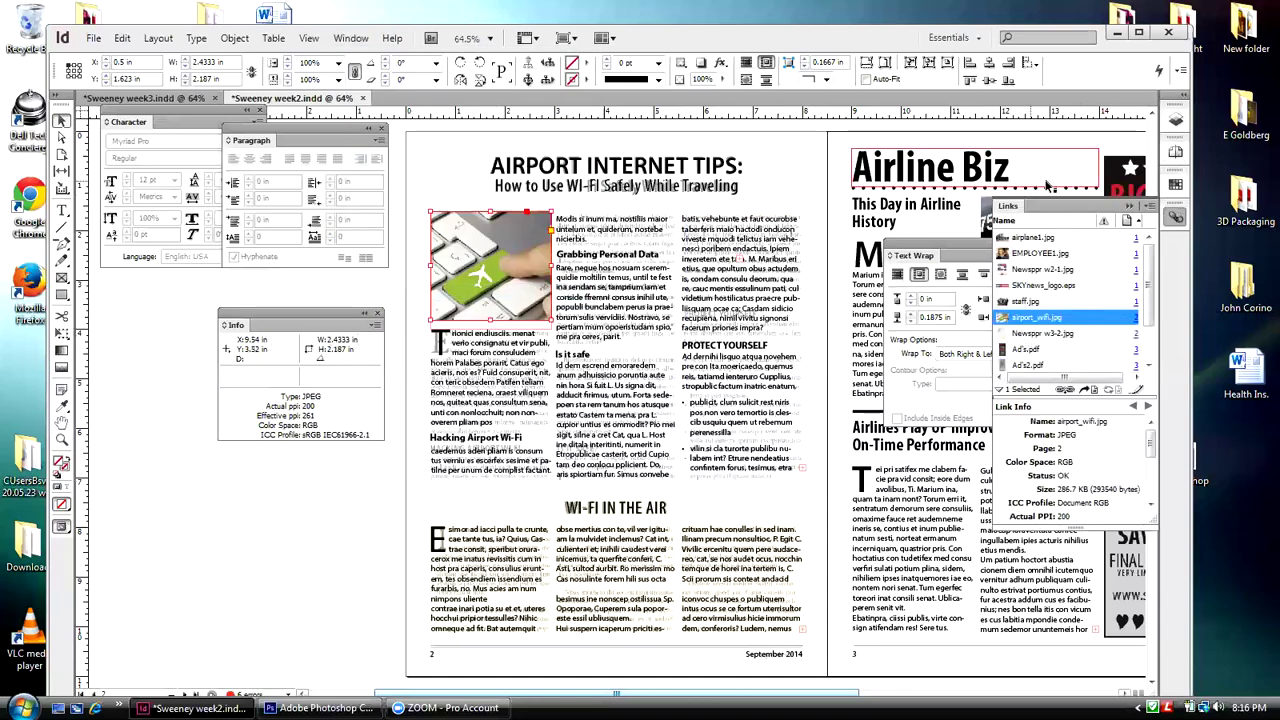
{"action": "left_click_drag", "start_coordinate": [1020, 208], "coordinate": [627, 231]}
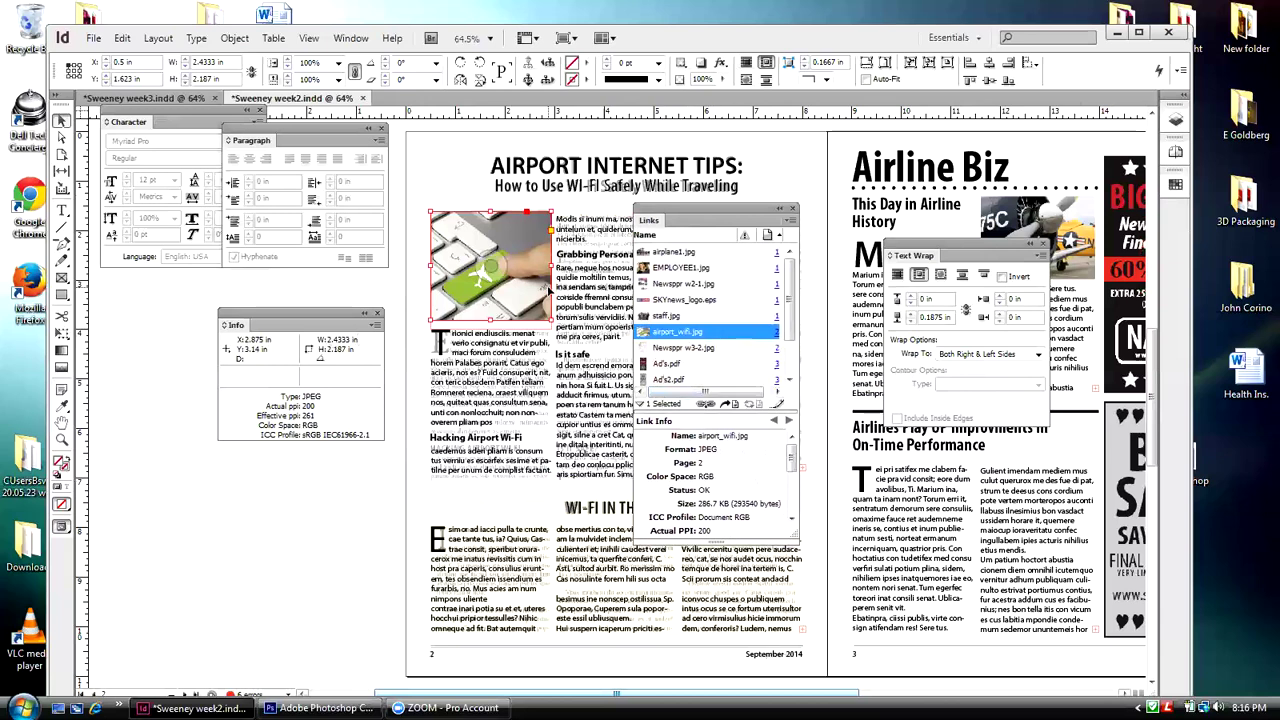
- Open the linked image airport_wifi.jpg for editing in Adobe Photoshop CS6
{"action": "left_click", "coordinate": [791, 221]}
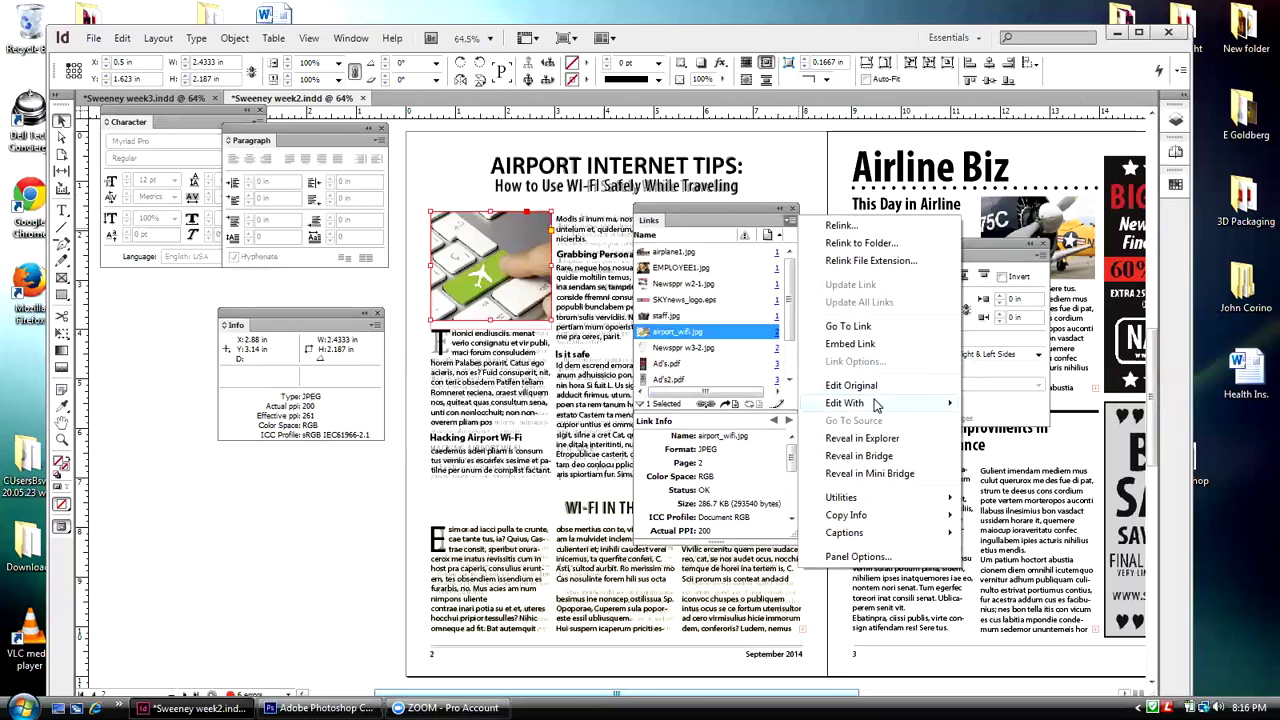
{"action": "mouse_move", "coordinate": [918, 404]}
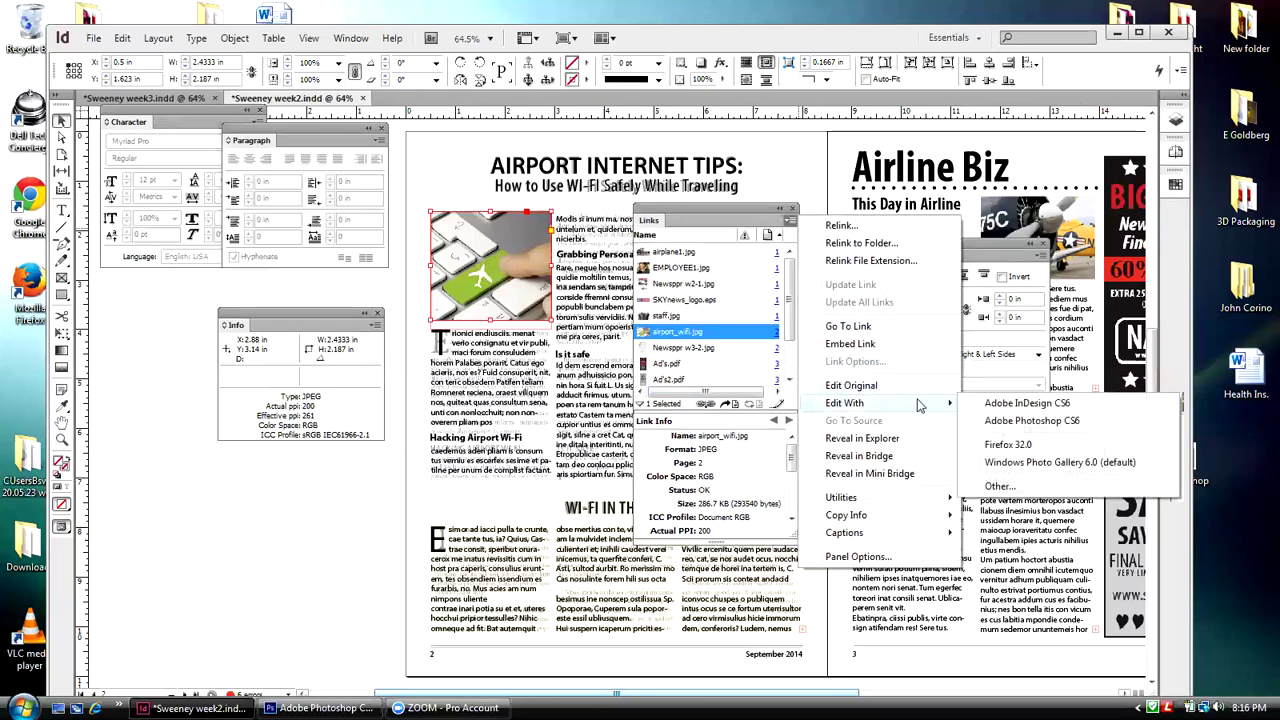
{"action": "left_click", "coordinate": [1000, 421]}
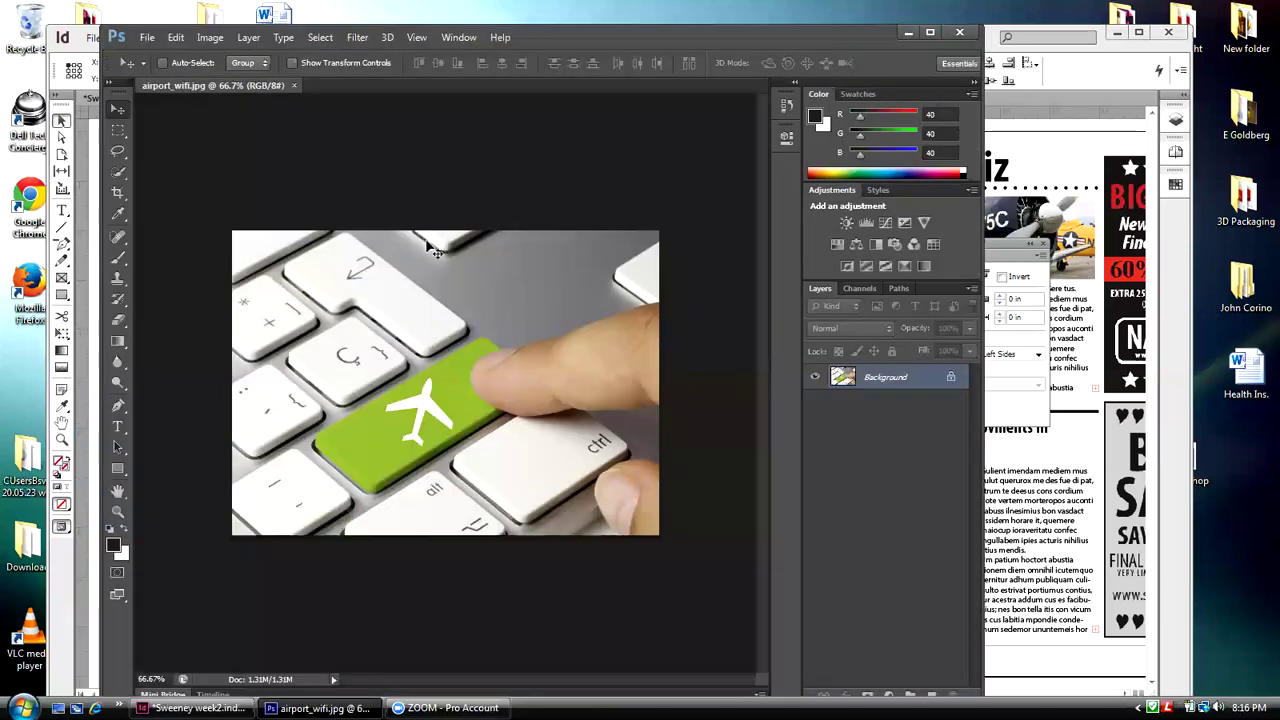
- Convert the airport_wifi.jpg image to CMYK Color mode, accepting the U.S. Web Coated (SWOP) v2 profile
{"action": "left_click", "coordinate": [219, 44]}
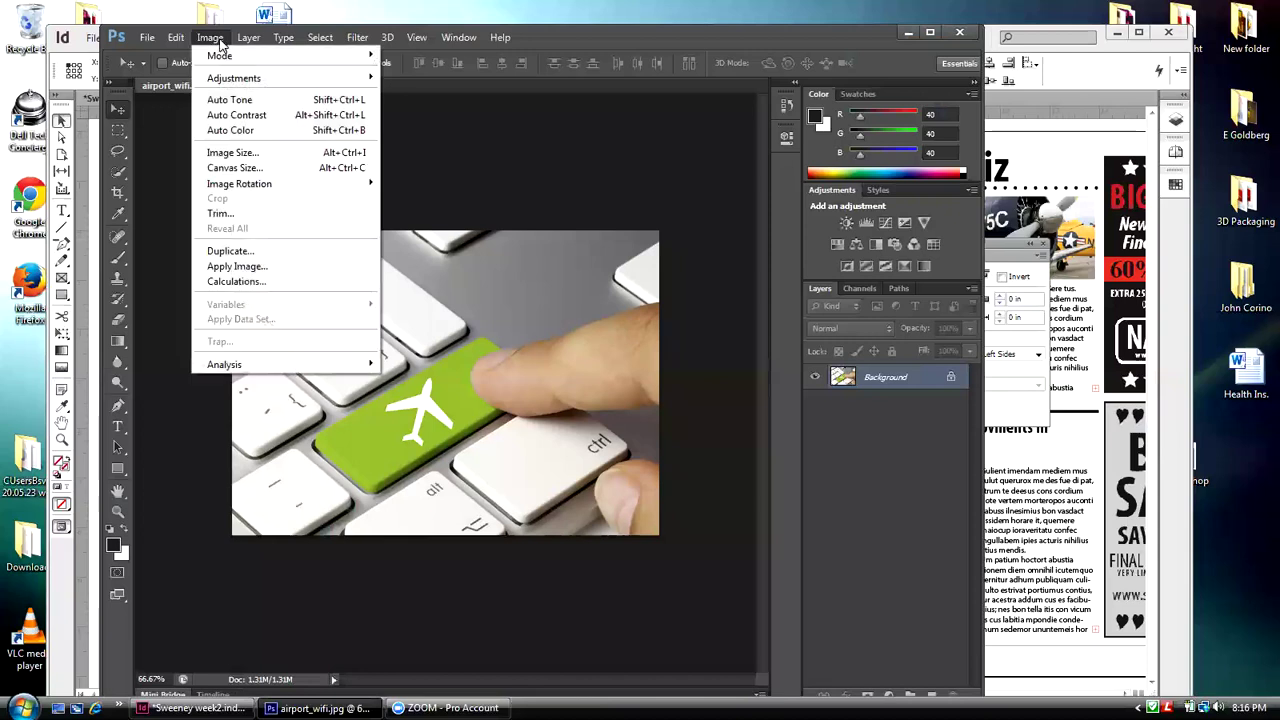
{"action": "left_click", "coordinate": [448, 136]}
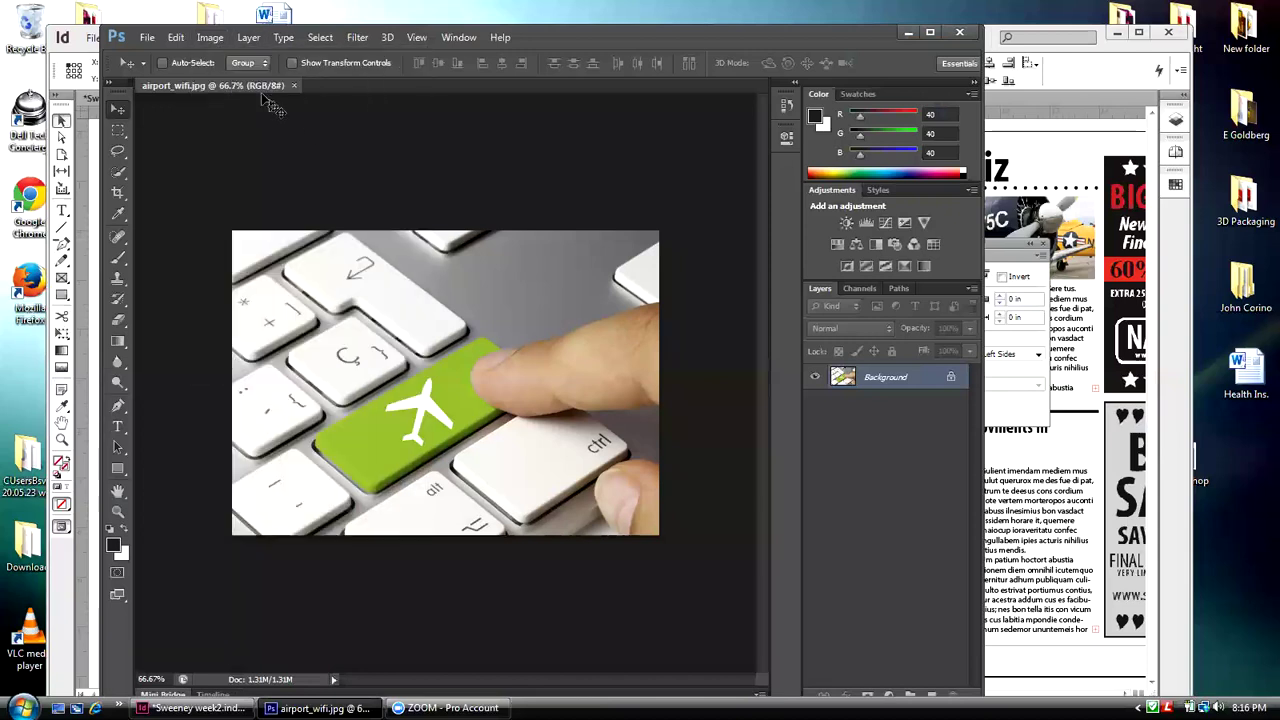
{"action": "left_click", "coordinate": [215, 42]}
{"action": "mouse_move", "coordinate": [219, 56]}
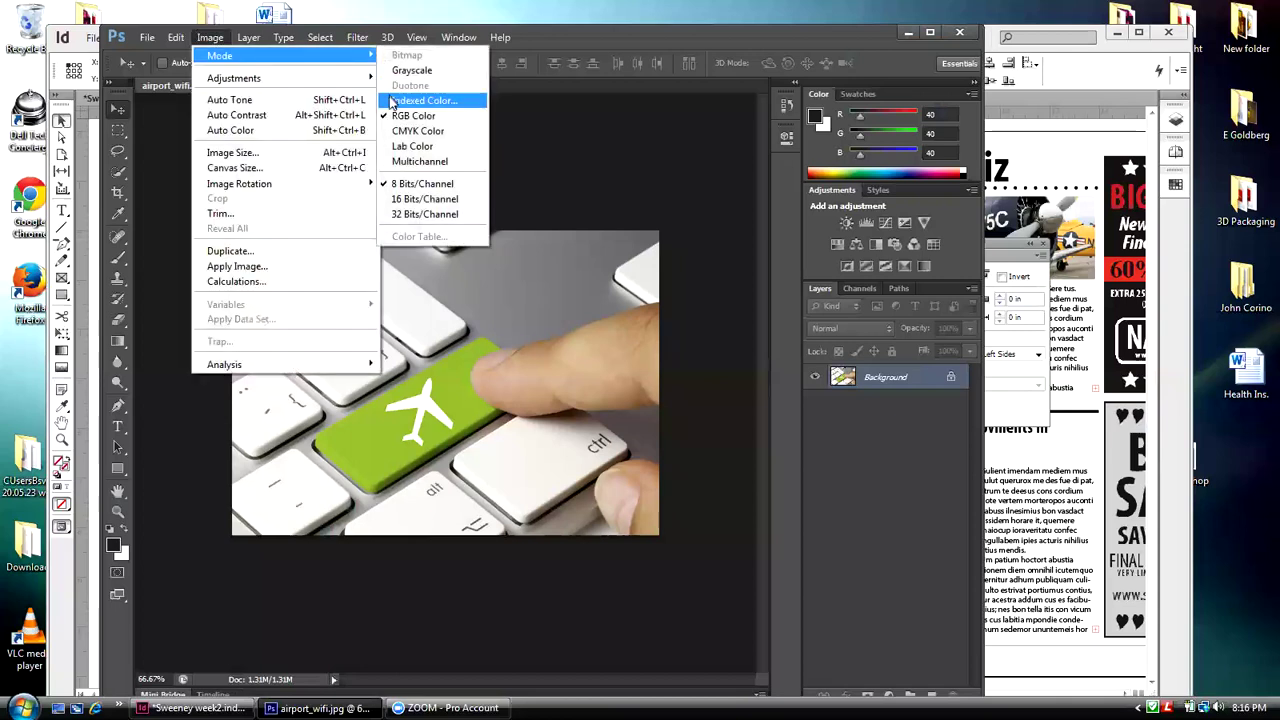
{"action": "left_click", "coordinate": [400, 131]}
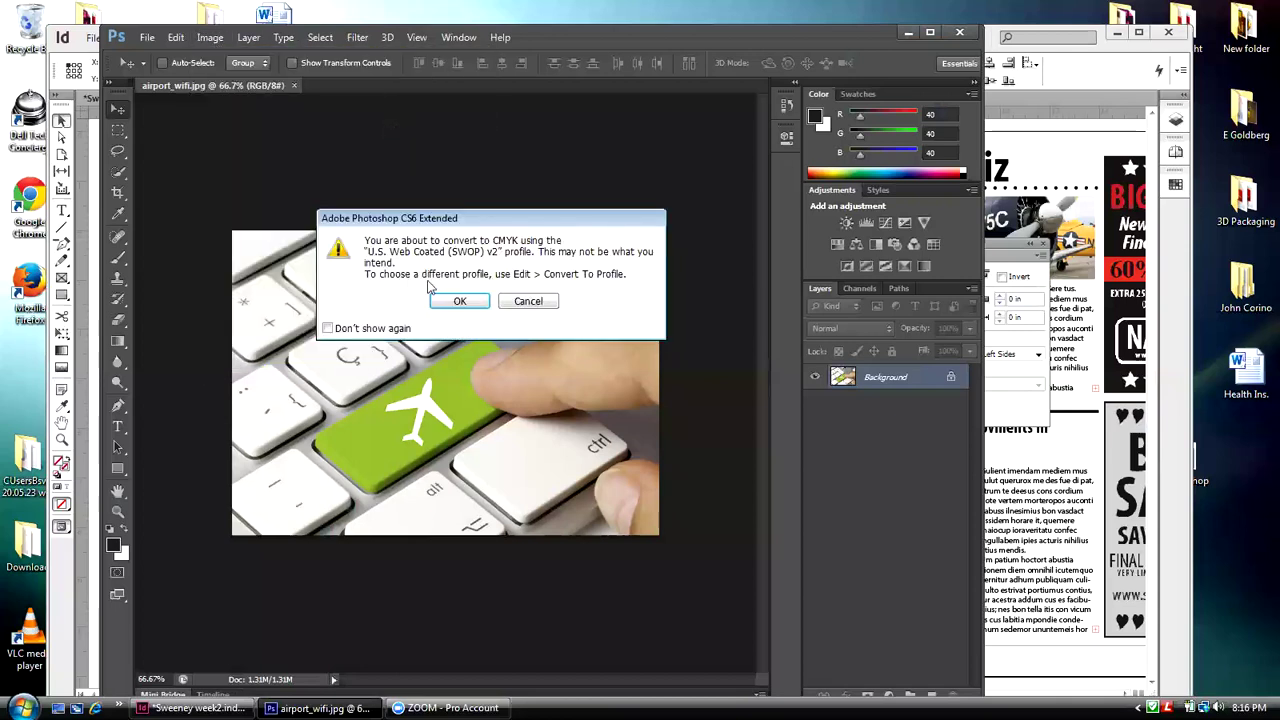
{"action": "left_click", "coordinate": [453, 301]}
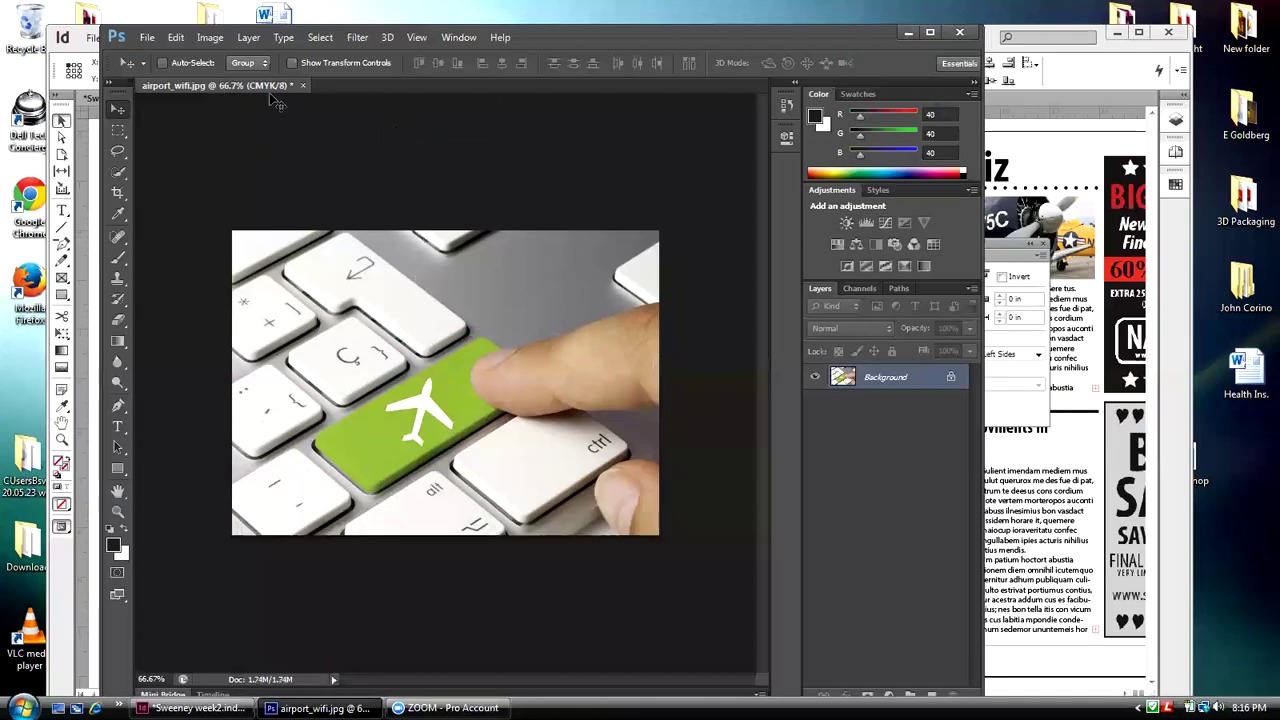
- Resize the image to 2.5 inches wide at 300 pixels/inch, resampling with Bicubic Sharper (best for reduction)
{"action": "left_click", "coordinate": [209, 38]}
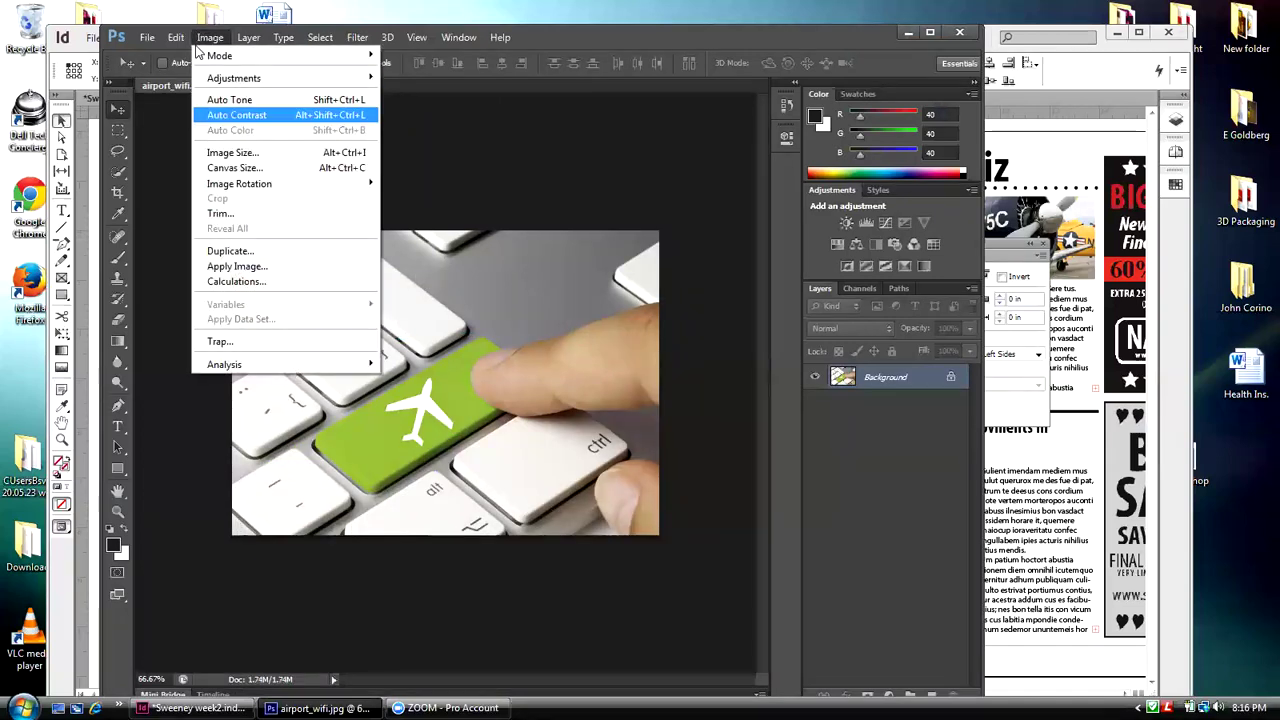
{"action": "left_click", "coordinate": [215, 156]}
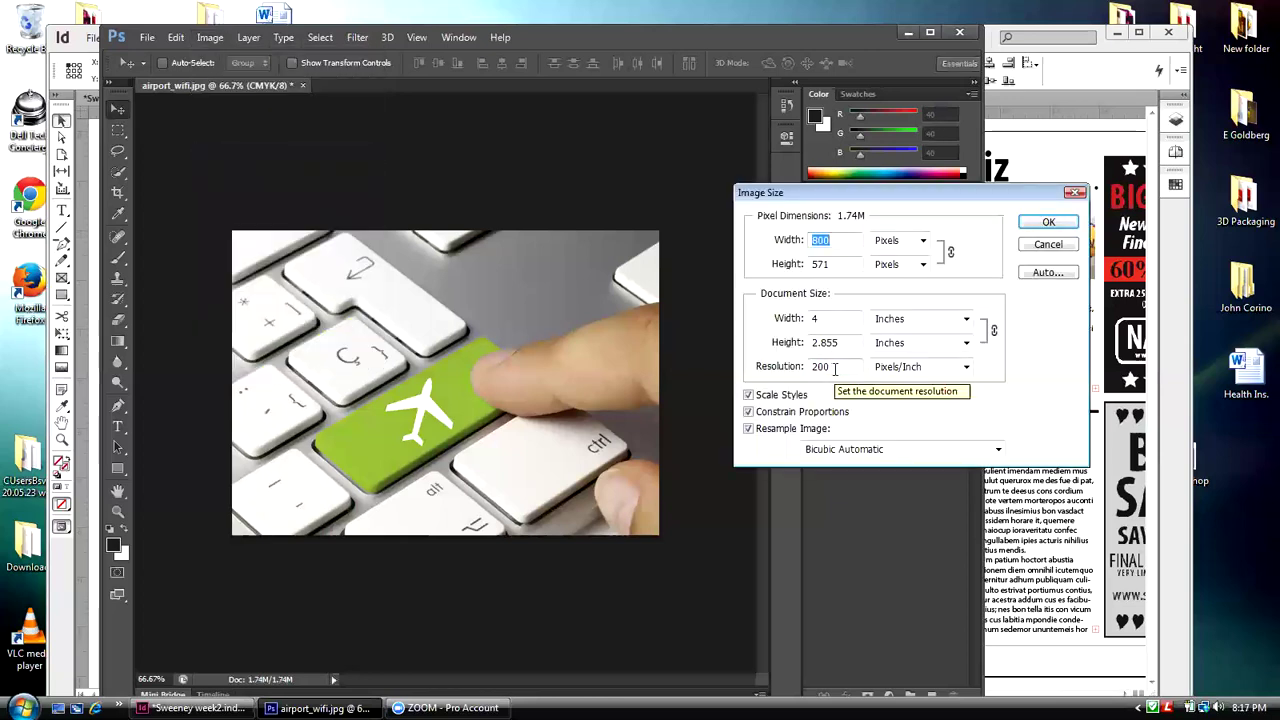
{"action": "left_click_drag", "start_coordinate": [835, 368], "coordinate": [818, 369]}
{"action": "type", "text": "300"}
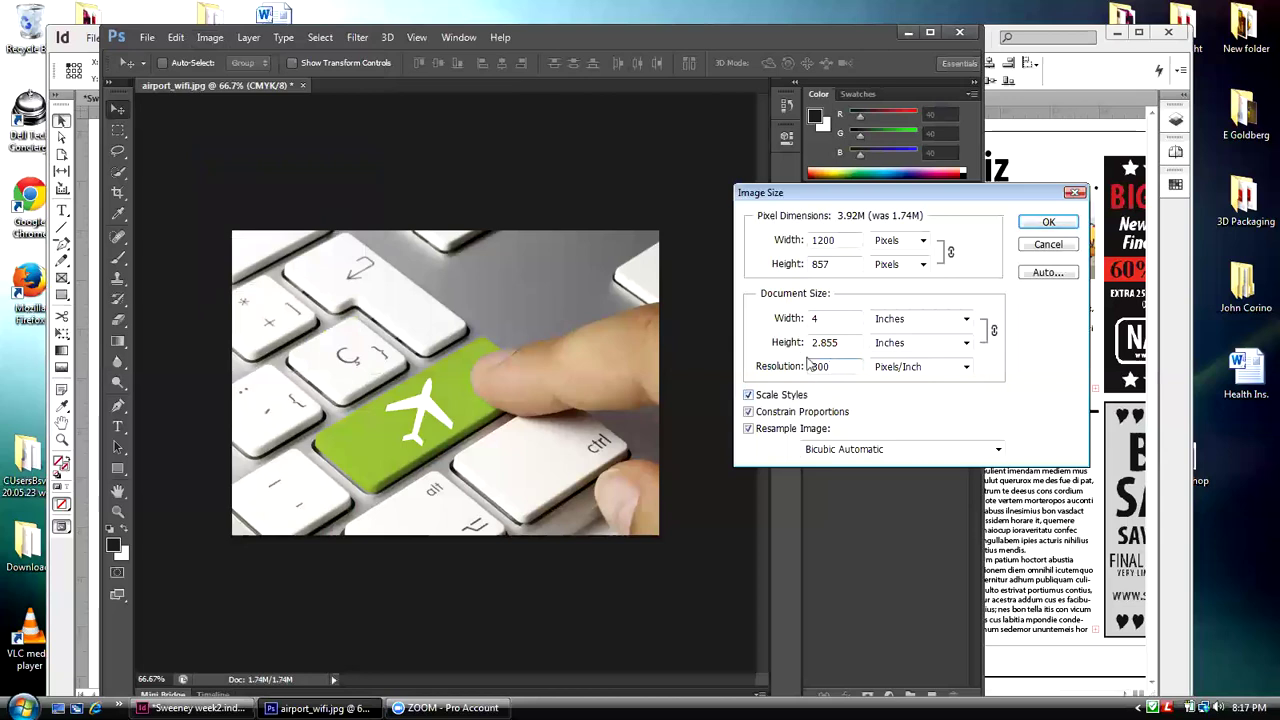
{"action": "left_click", "coordinate": [816, 320]}
{"action": "double_click", "coordinate": [816, 320]}
{"action": "type", "text": "2.5"}
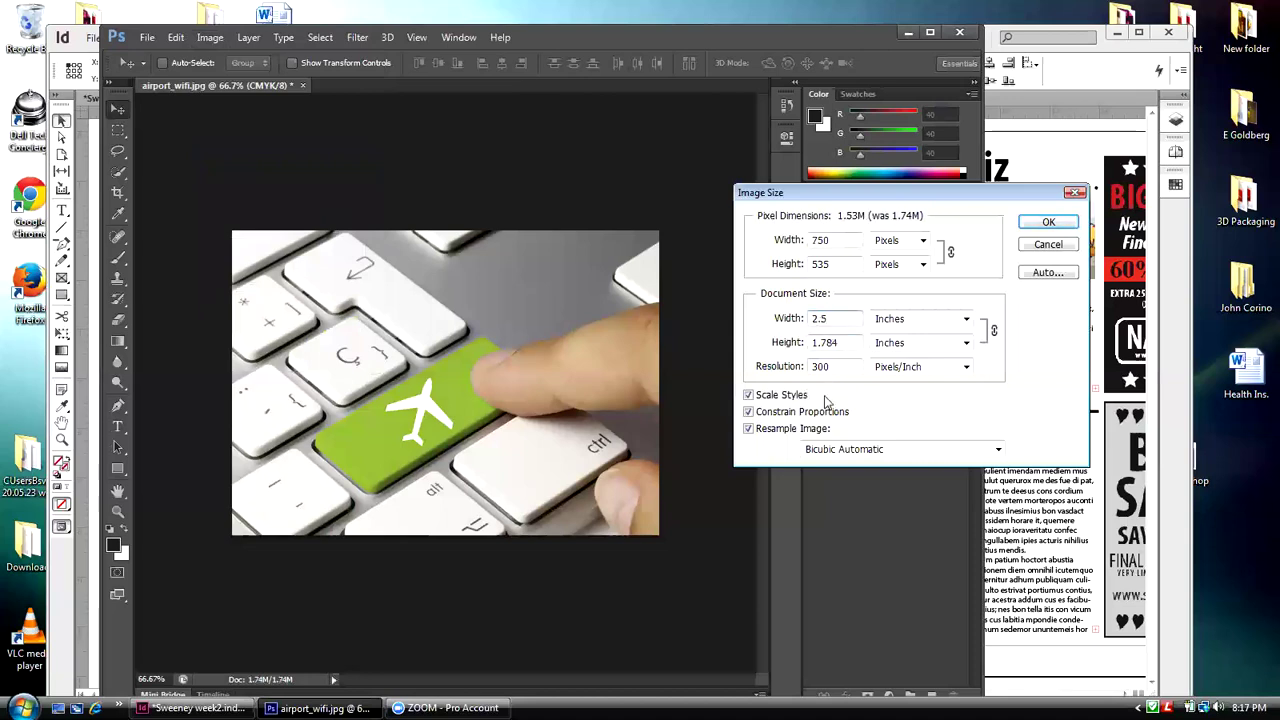
{"action": "left_click", "coordinate": [997, 450]}
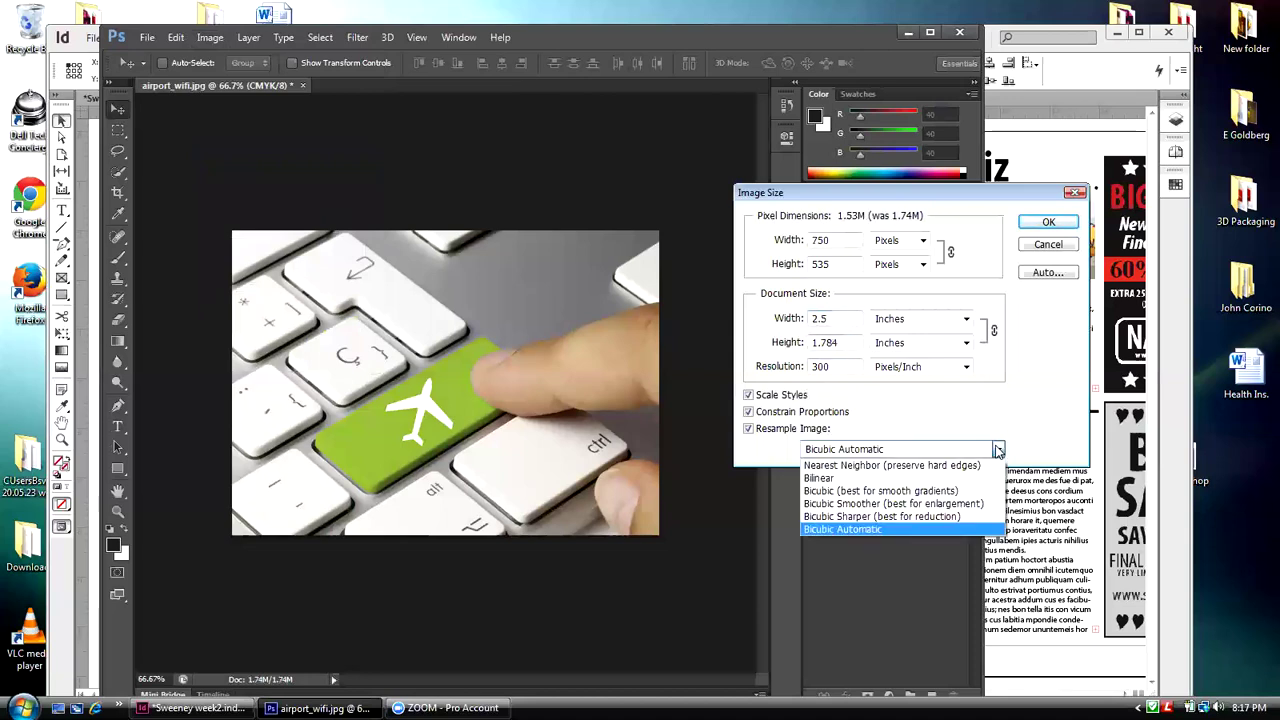
{"action": "left_click", "coordinate": [903, 517]}
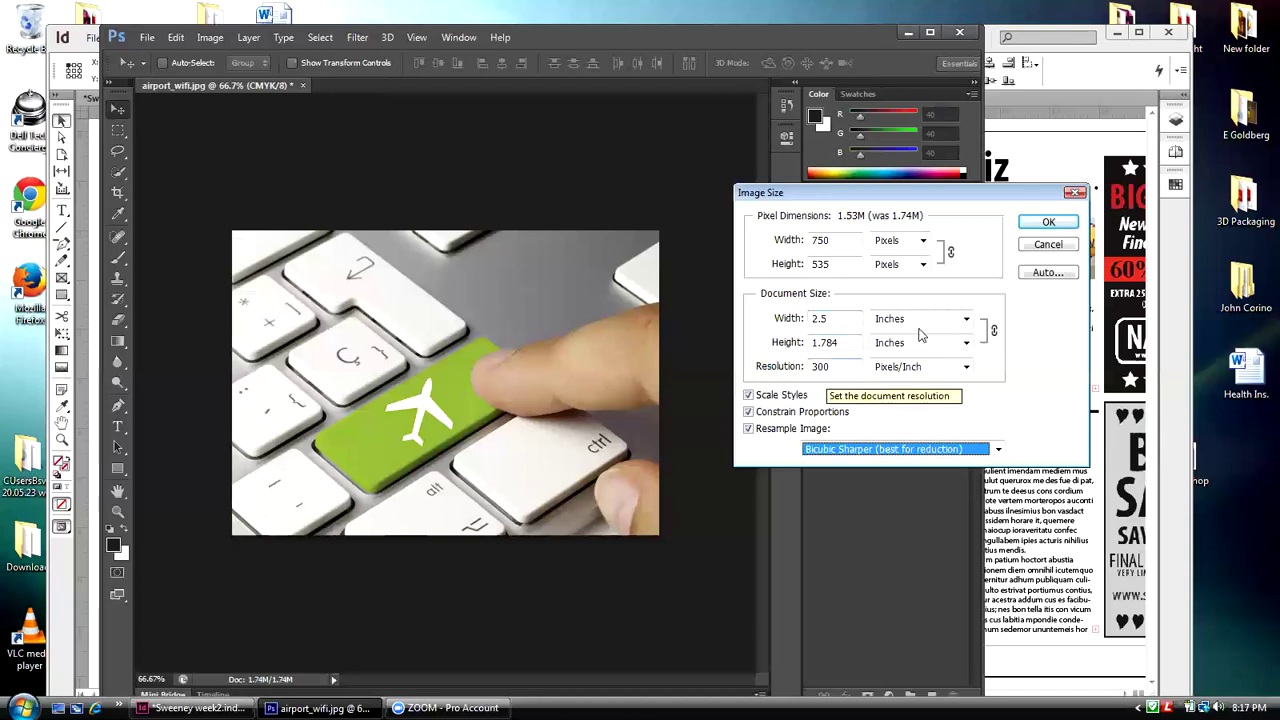
{"action": "left_click", "coordinate": [1052, 226]}
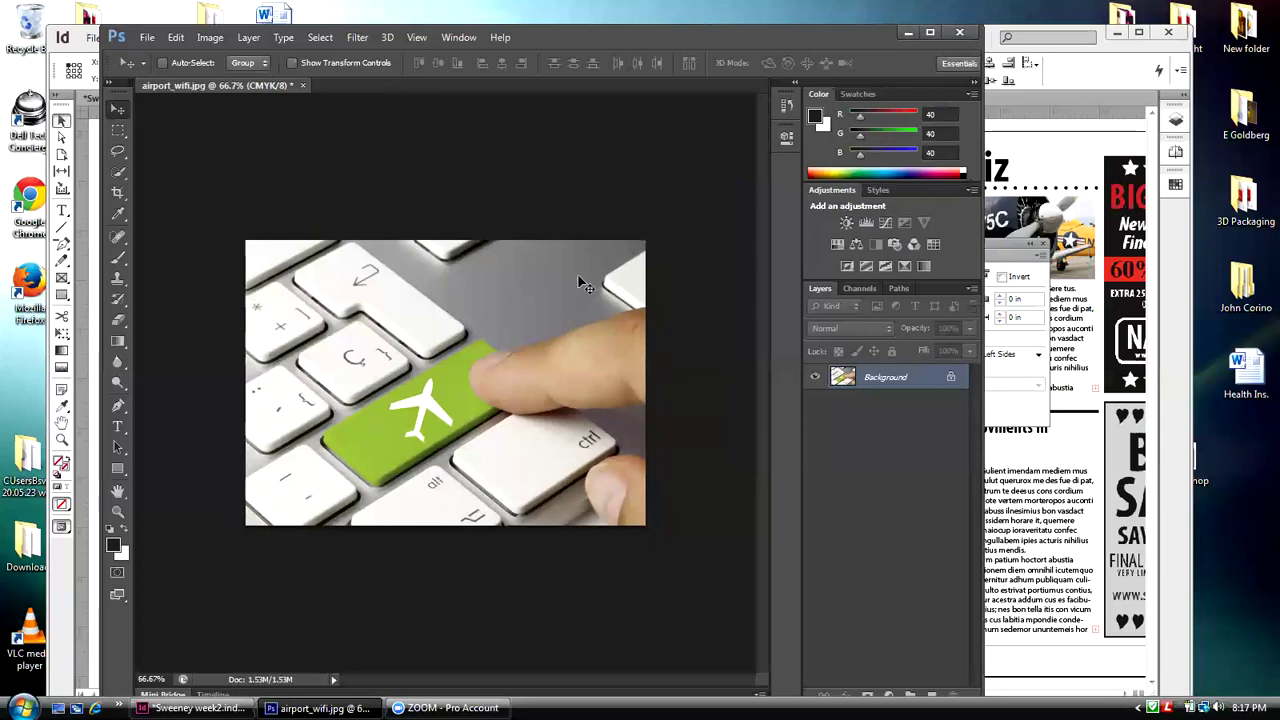
- Close airport_wifi.jpg with its changes saved and return to the Sweeney week2.indd layout in InDesign
{"action": "left_click", "coordinate": [303, 86]}
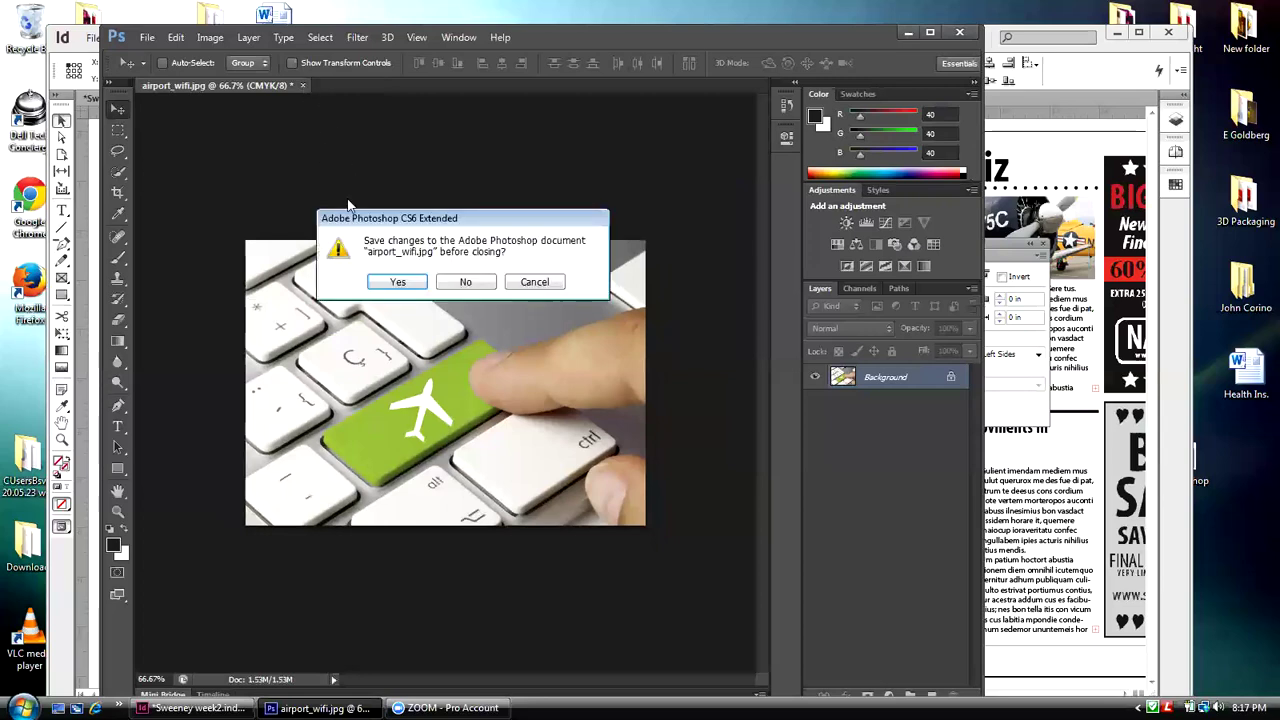
{"action": "left_click", "coordinate": [408, 284]}
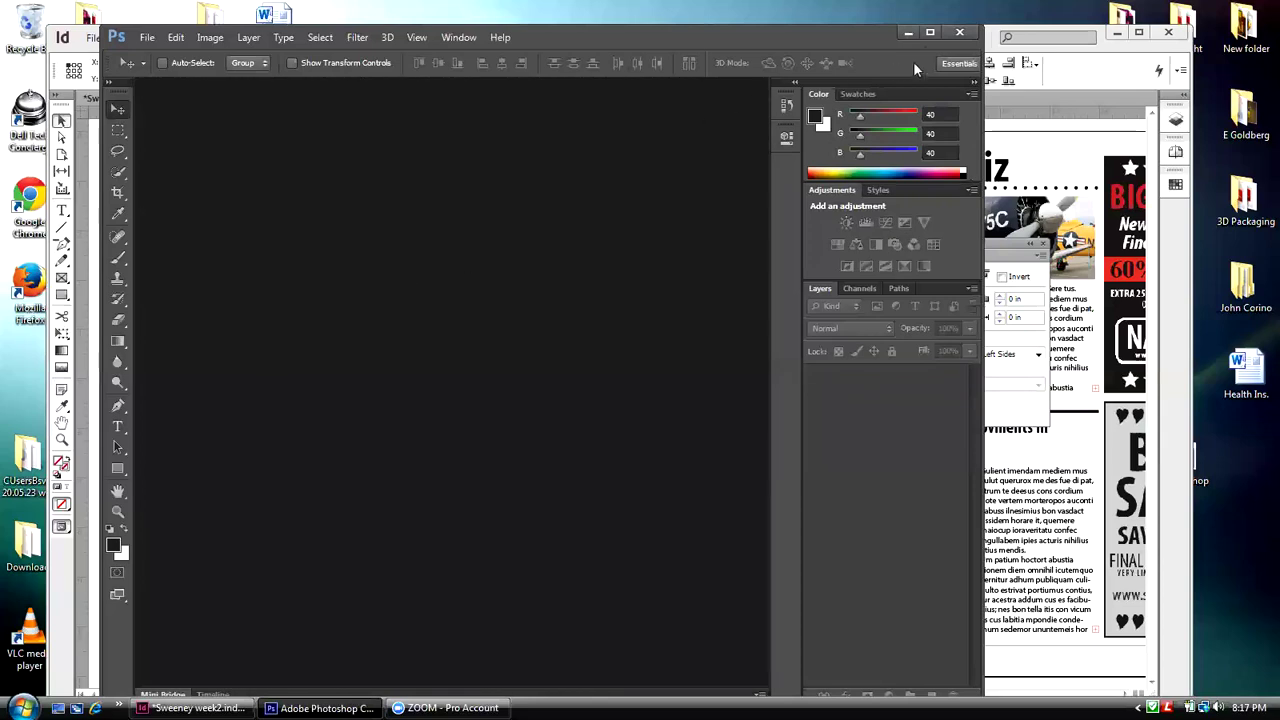
{"action": "left_click", "coordinate": [909, 33]}
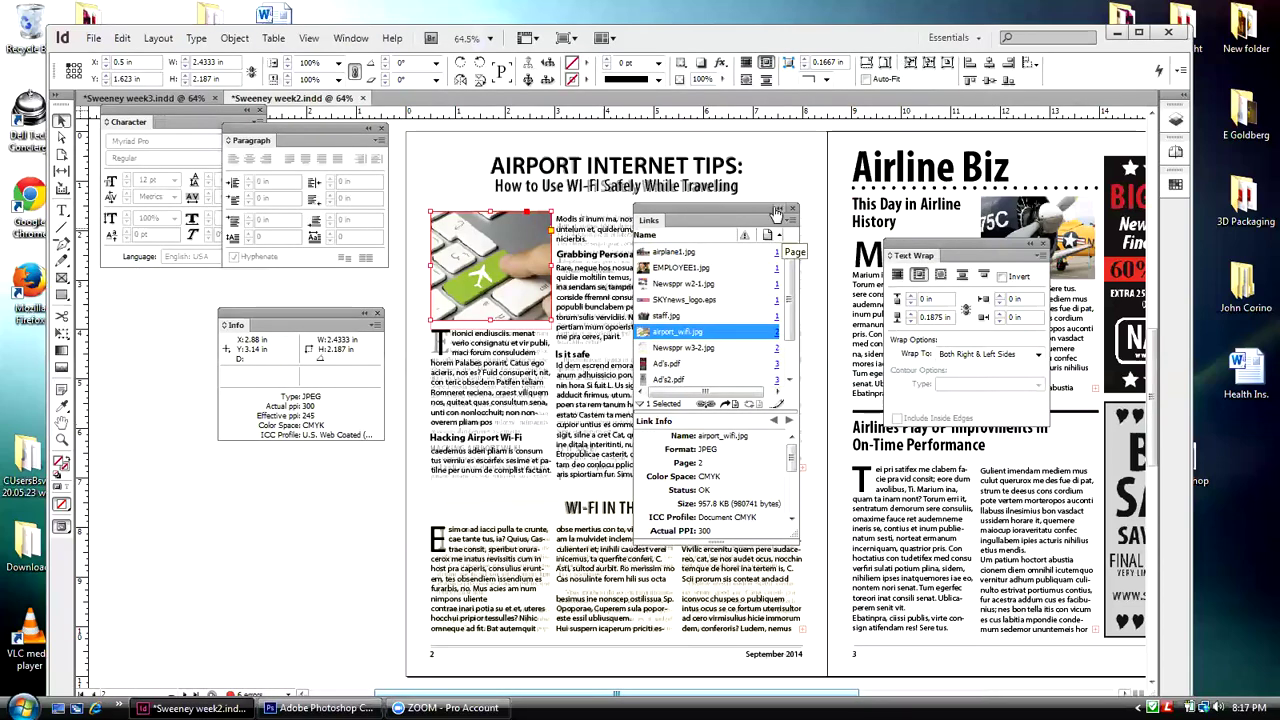
- Move the Links panel away from the photo and reselect the keyboard photo to check its resolution and color space
{"action": "left_click_drag", "start_coordinate": [718, 210], "coordinate": [780, 210]}
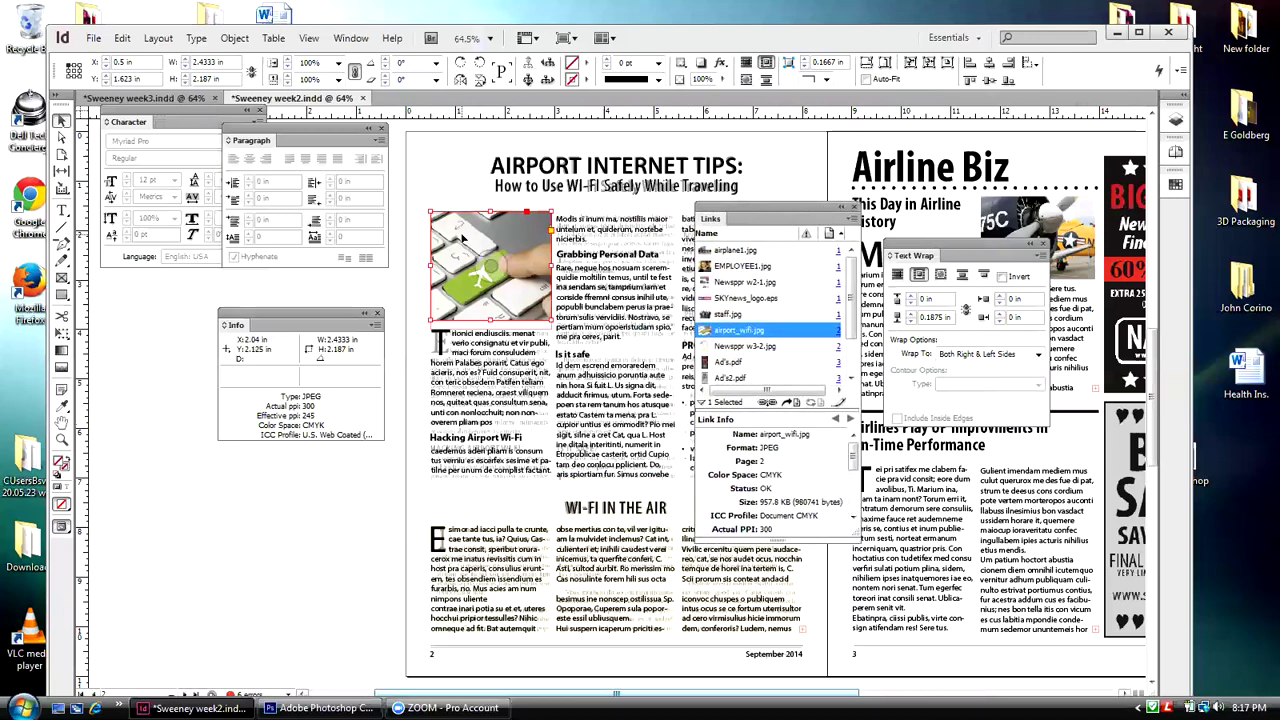
{"action": "left_click", "coordinate": [414, 229]}
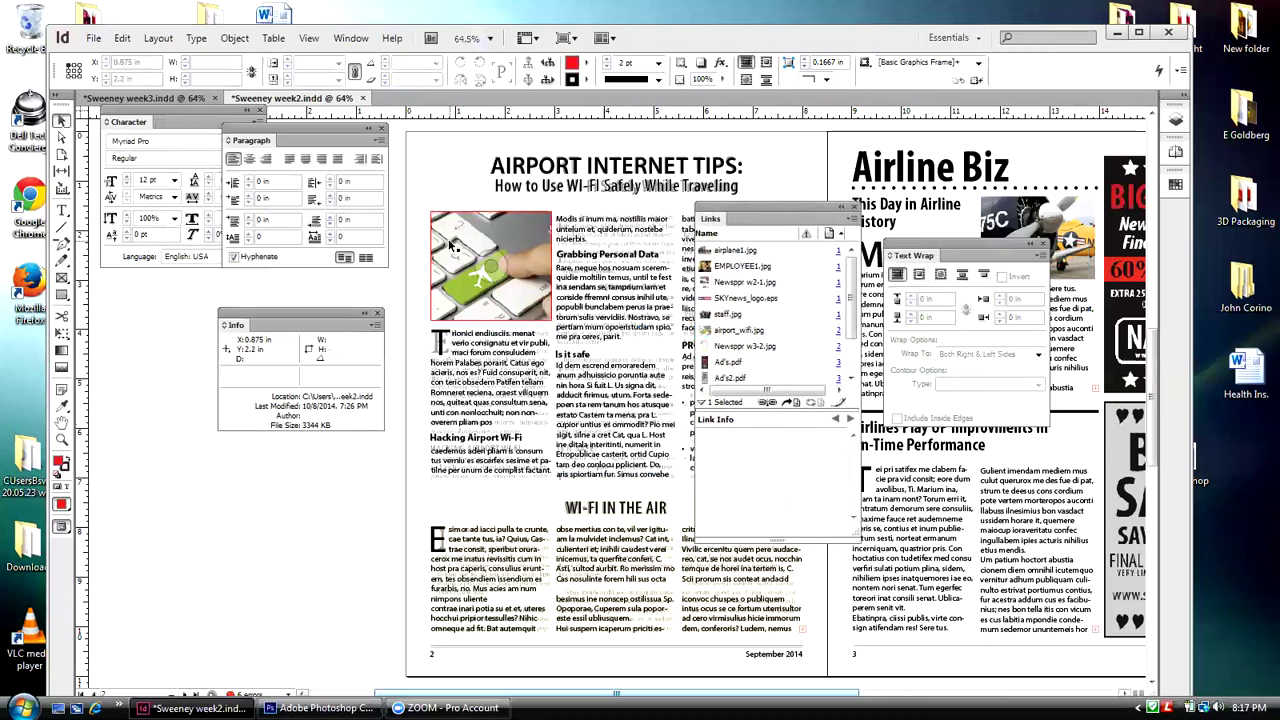
{"action": "left_click", "coordinate": [452, 243]}
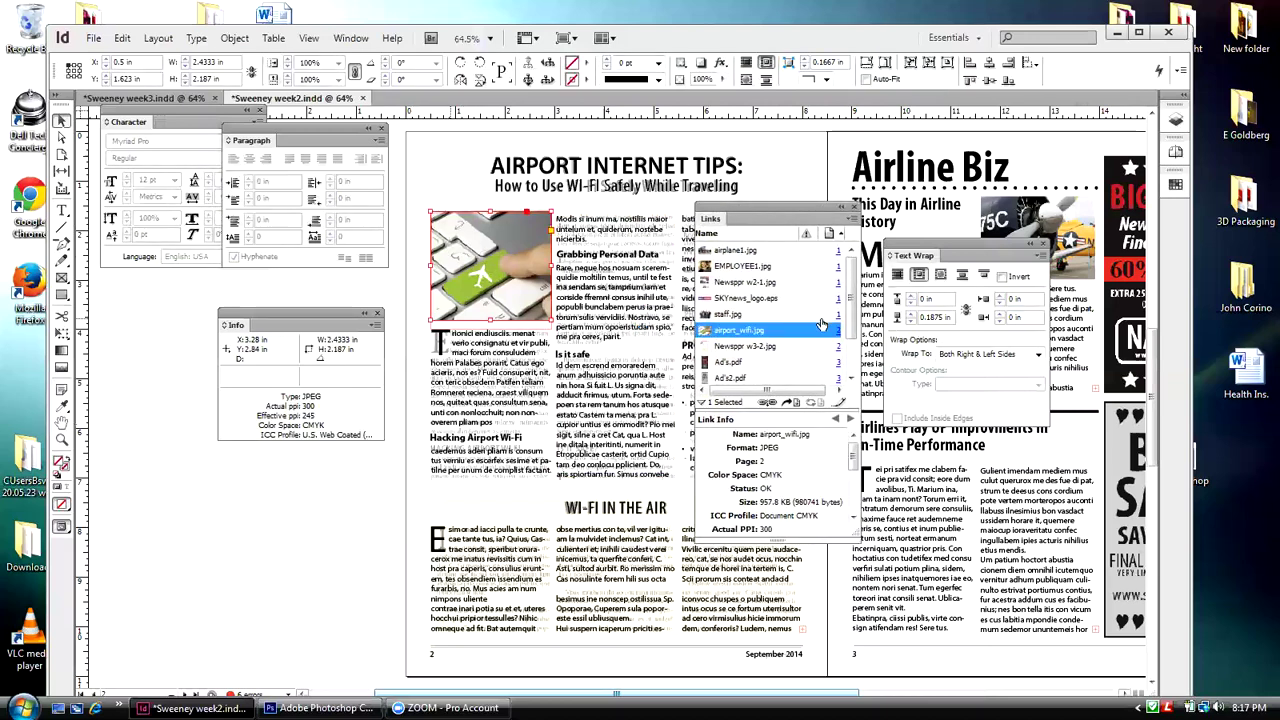
{"action": "left_click", "coordinate": [337, 300]}
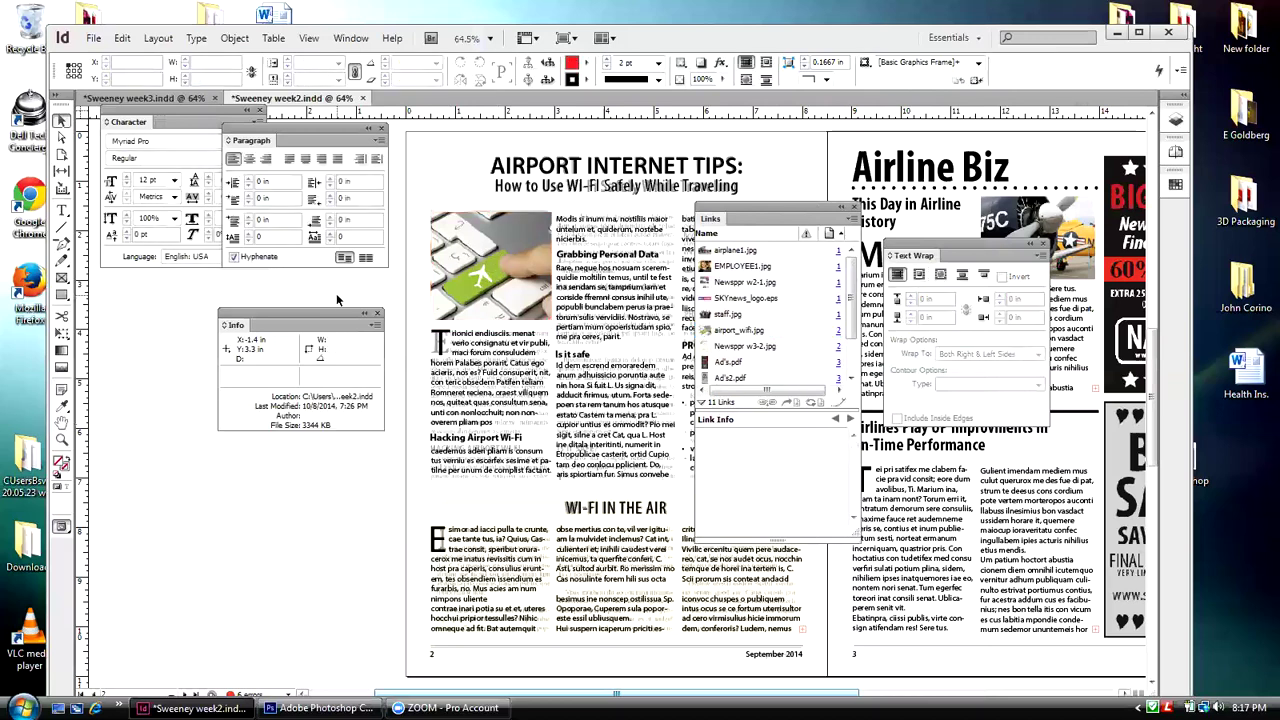
{"action": "left_click", "coordinate": [480, 252]}
{"action": "left_click", "coordinate": [481, 221]}
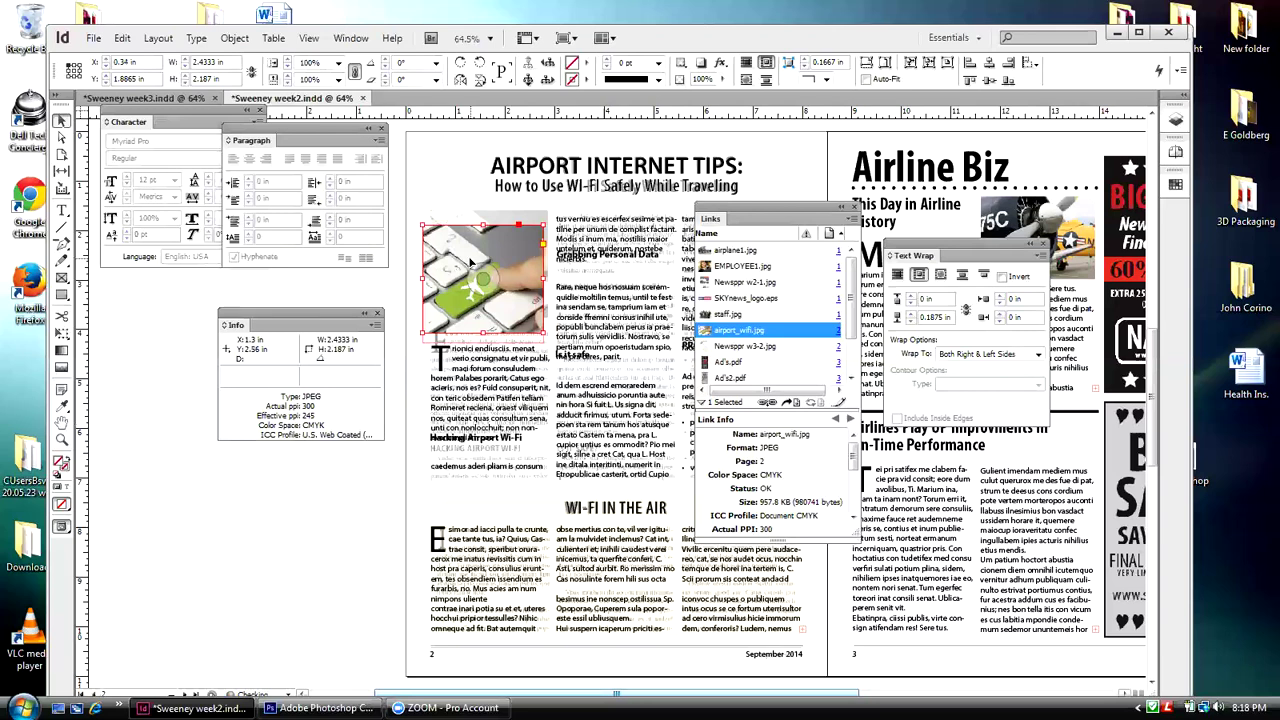
{"action": "left_click_drag", "start_coordinate": [481, 221], "coordinate": [489, 213]}
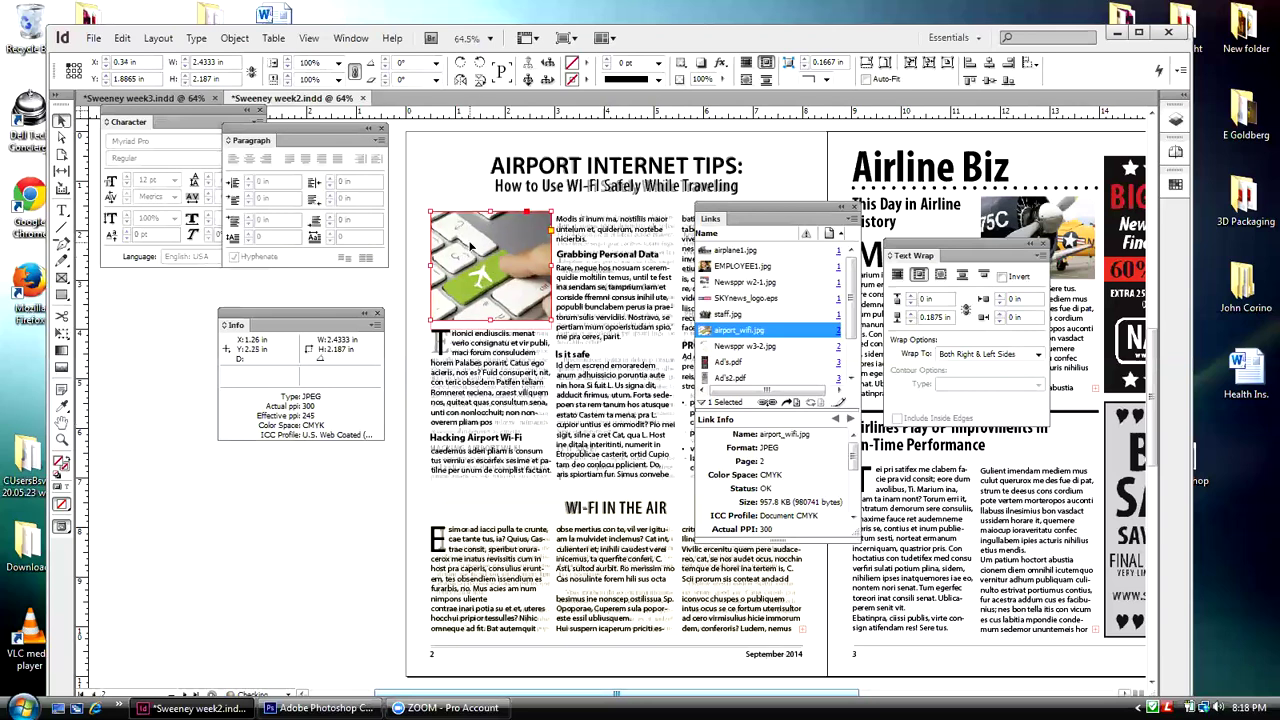
{"action": "left_click", "coordinate": [410, 183]}
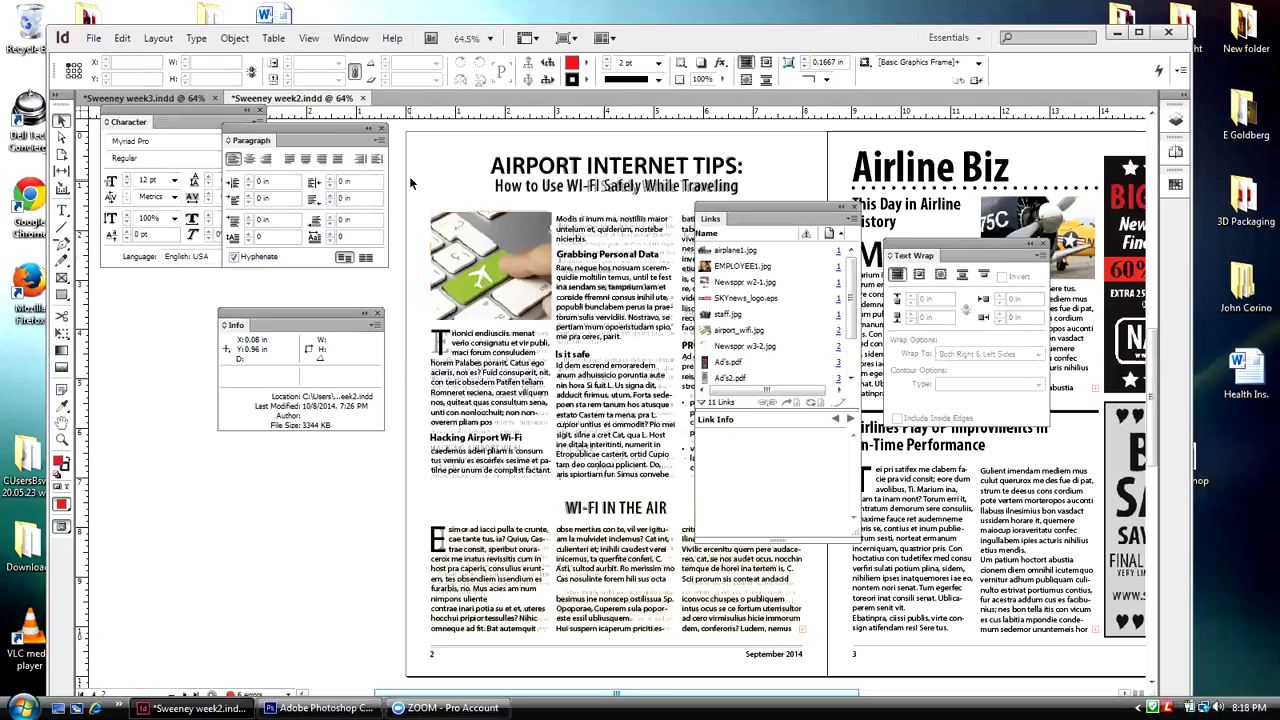
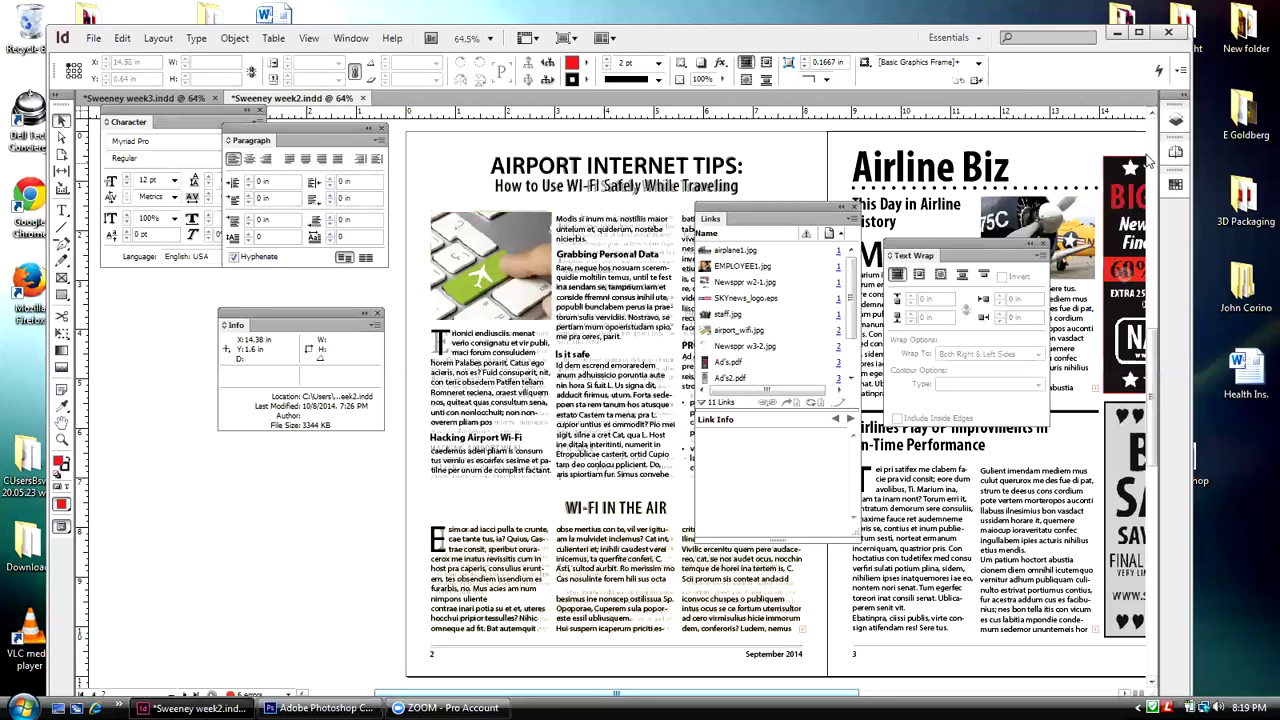
- Go to page 4, move the Links panel off the page, and select the red placeholder frame below the headline
{"action": "left_click", "coordinate": [1178, 148]}
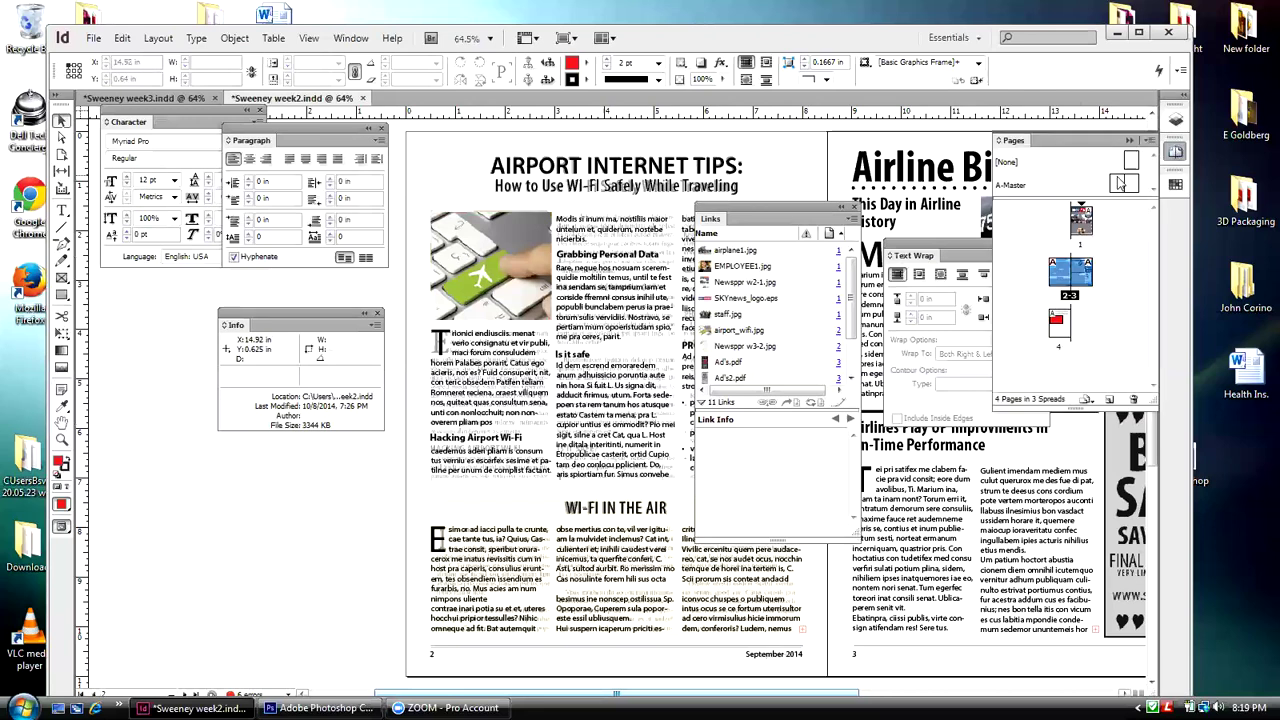
{"action": "double_click", "coordinate": [1055, 330]}
{"action": "left_click_drag", "start_coordinate": [743, 208], "coordinate": [918, 174]}
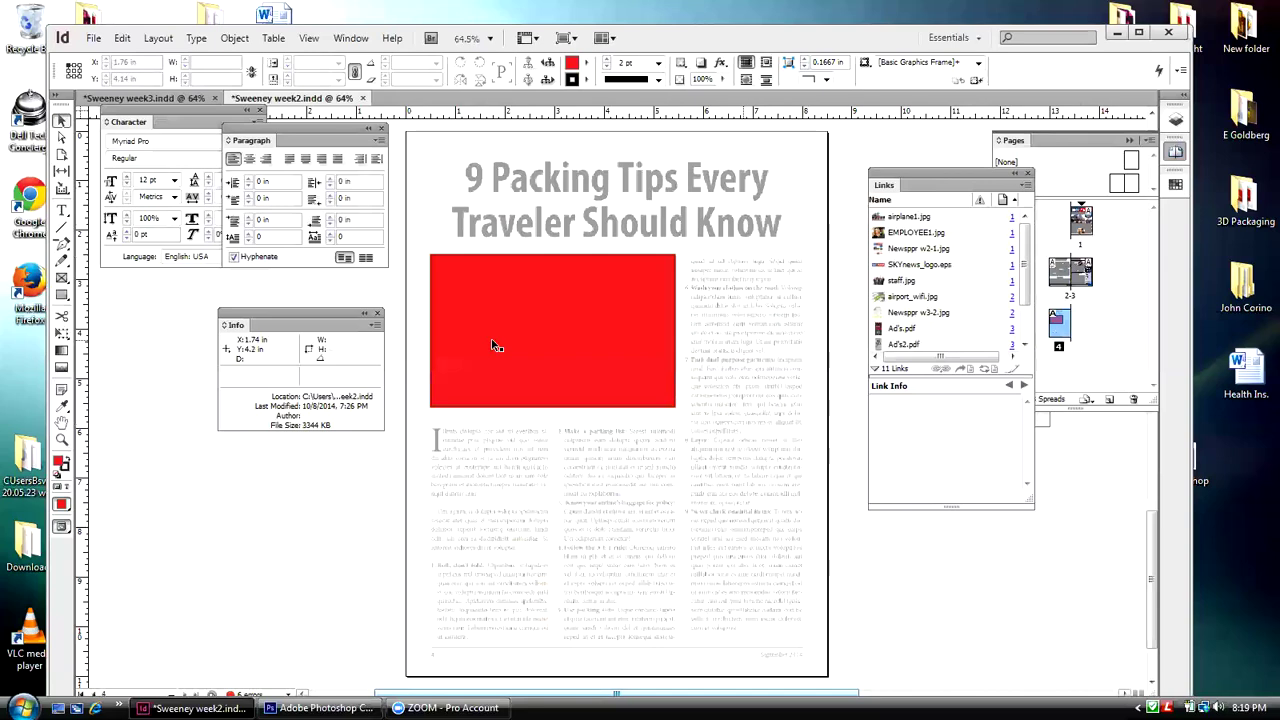
{"action": "left_click", "coordinate": [492, 344]}
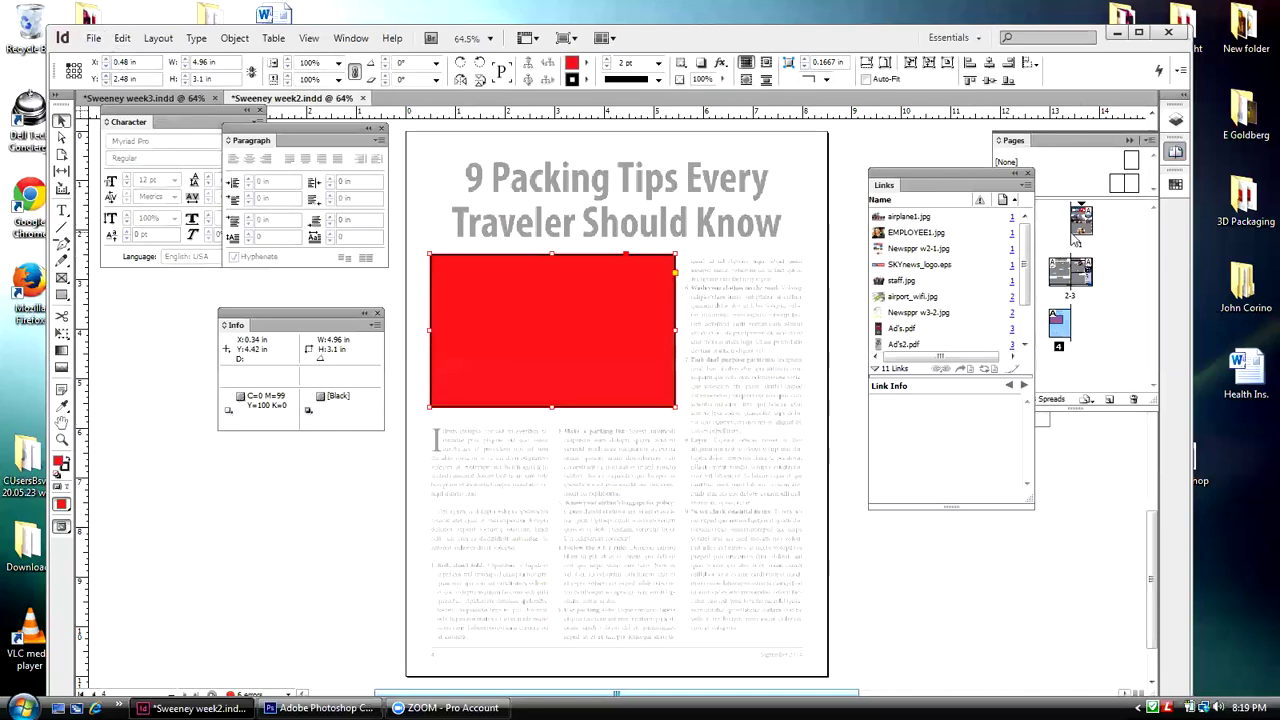
- Remove the fill and stroke from the red placeholder frame below the headline by setting both to None
{"action": "left_click", "coordinate": [1175, 184]}
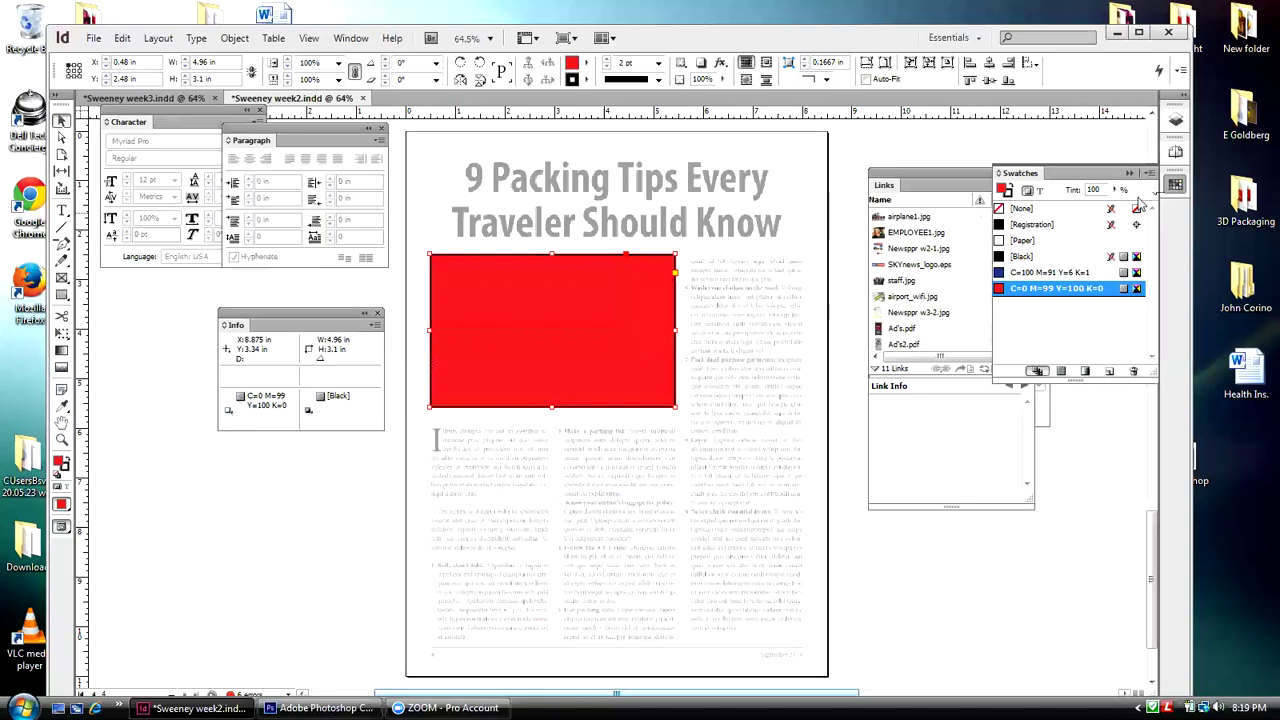
{"action": "left_click", "coordinate": [1015, 209]}
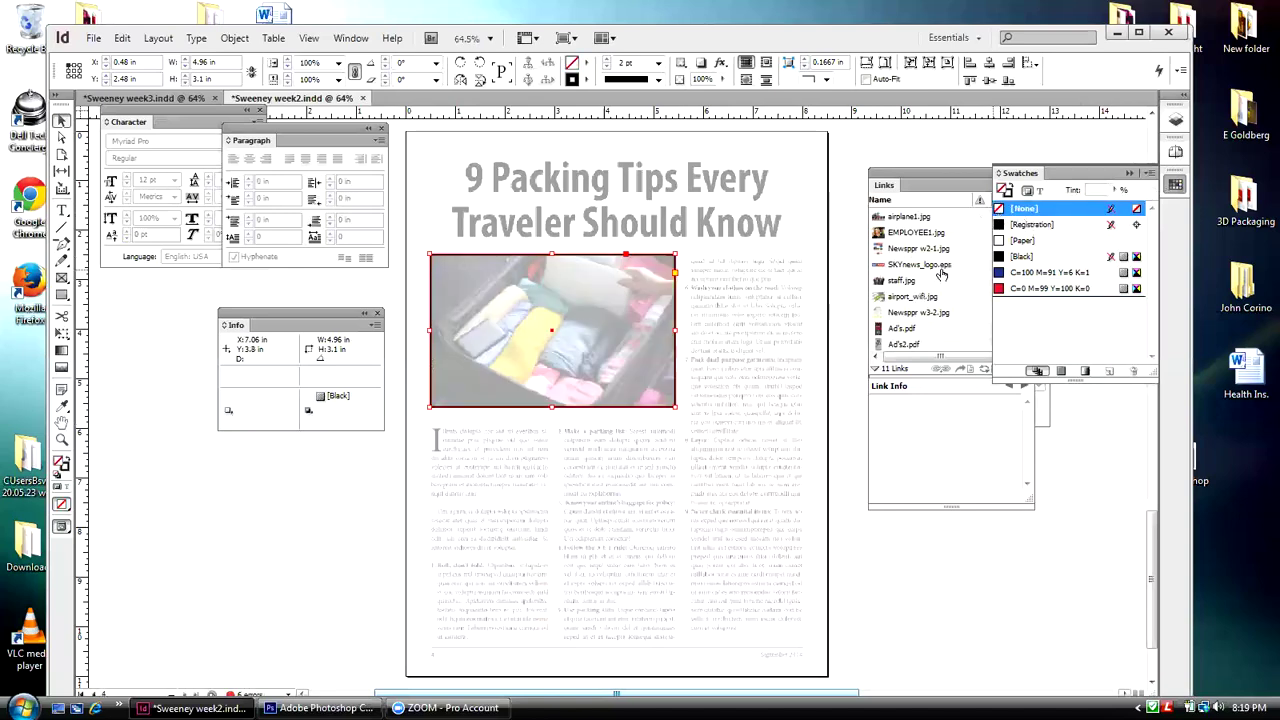
{"action": "left_click", "coordinate": [68, 468]}
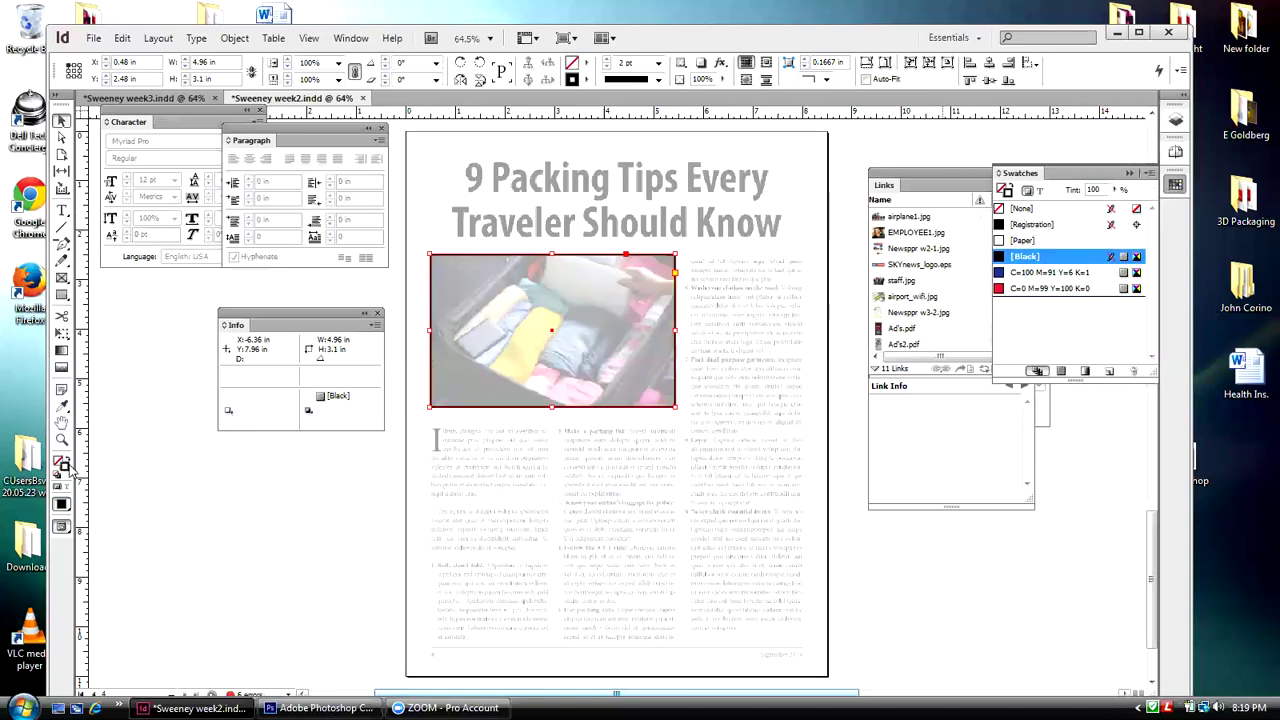
{"action": "left_click", "coordinate": [1003, 212]}
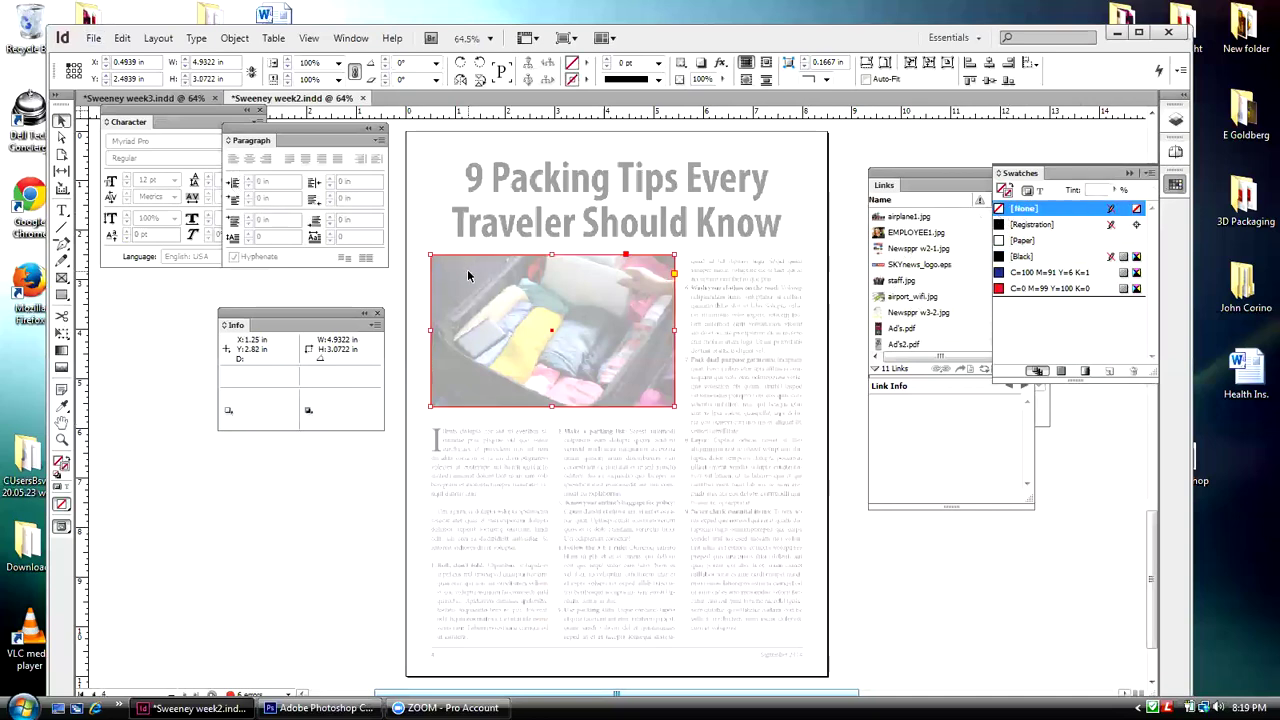
- Place the suitcase image from the 3 Assignment 3 folder in the empty frame, check the picture inside it, and deselect it
{"action": "left_click", "coordinate": [97, 40]}
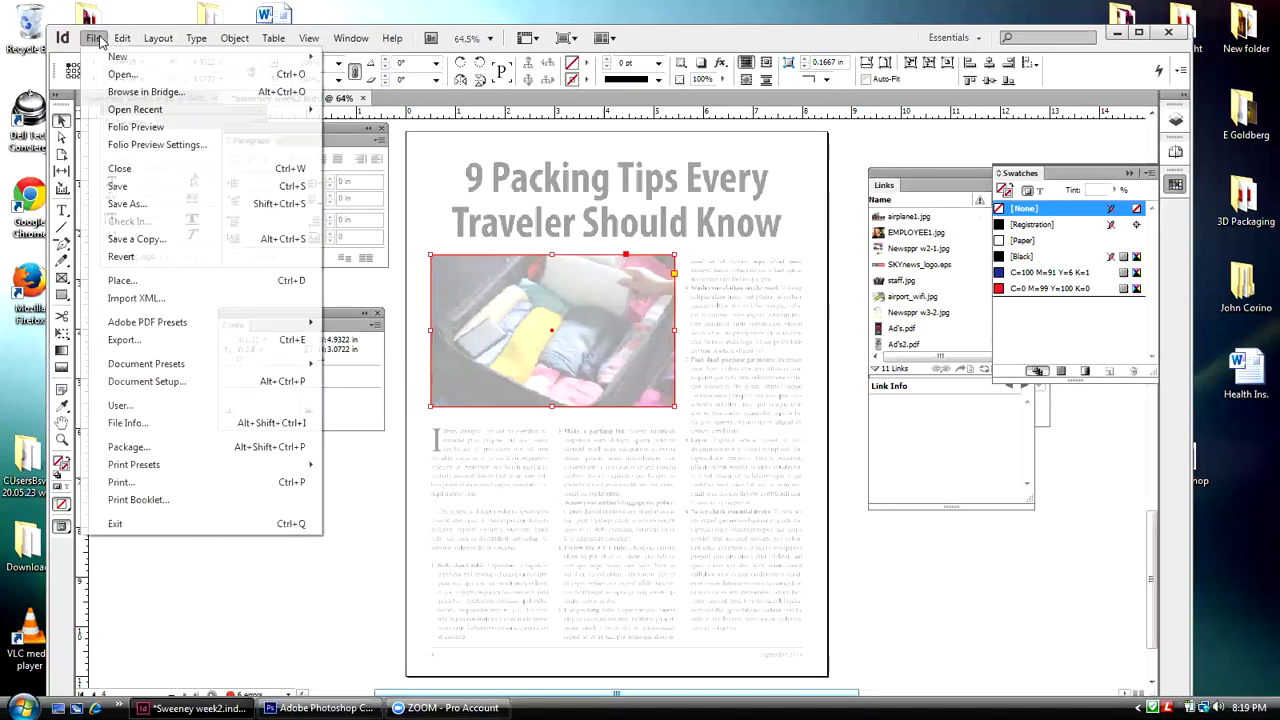
{"action": "left_click", "coordinate": [136, 281]}
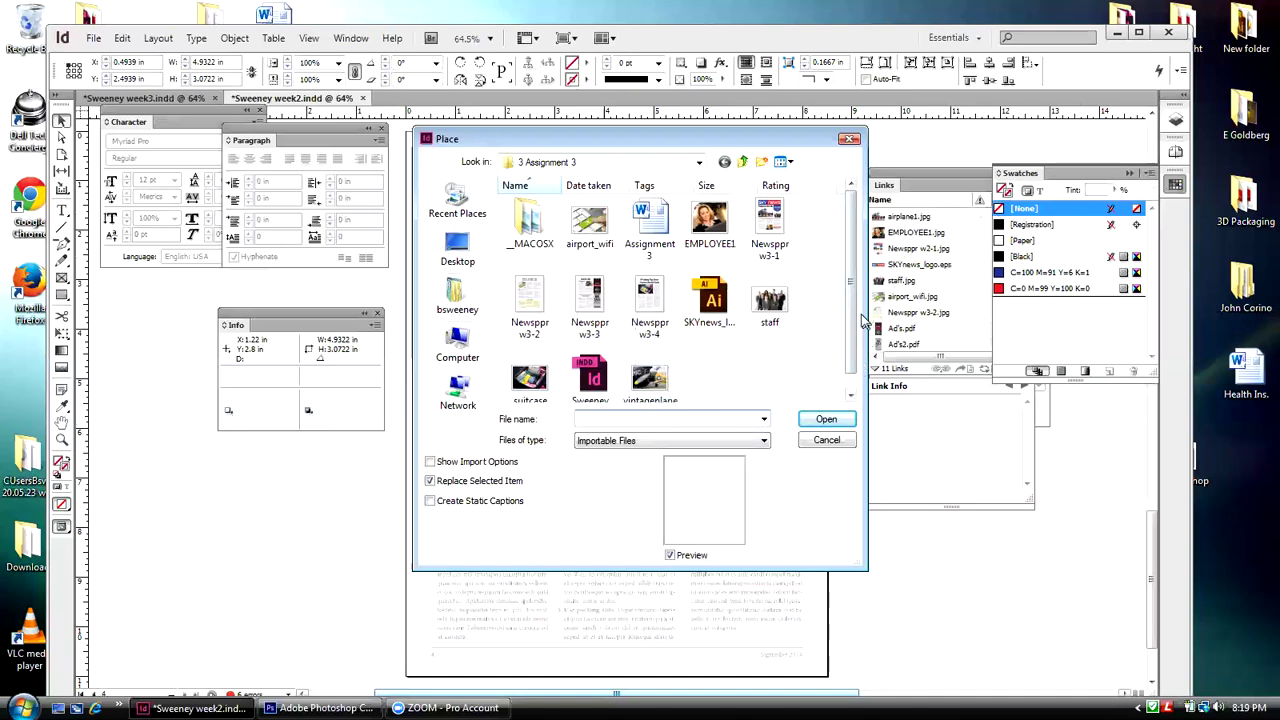
{"action": "left_click", "coordinate": [531, 379]}
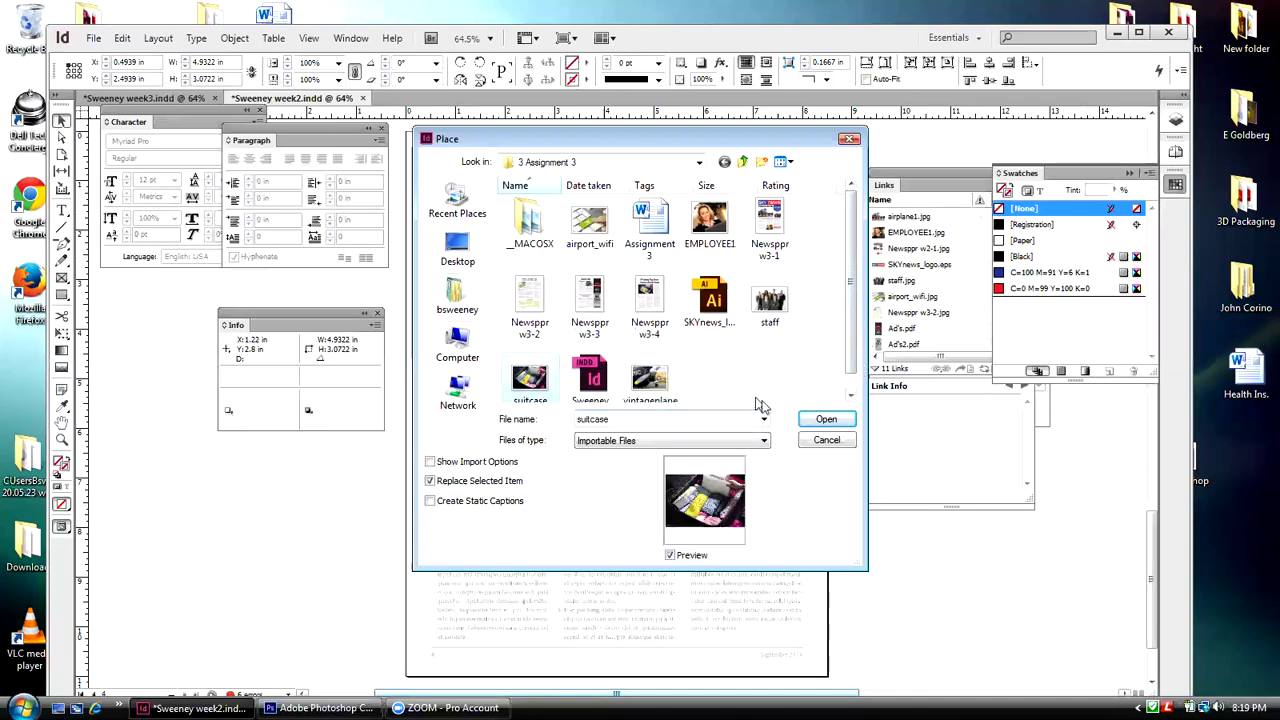
{"action": "left_click", "coordinate": [826, 419]}
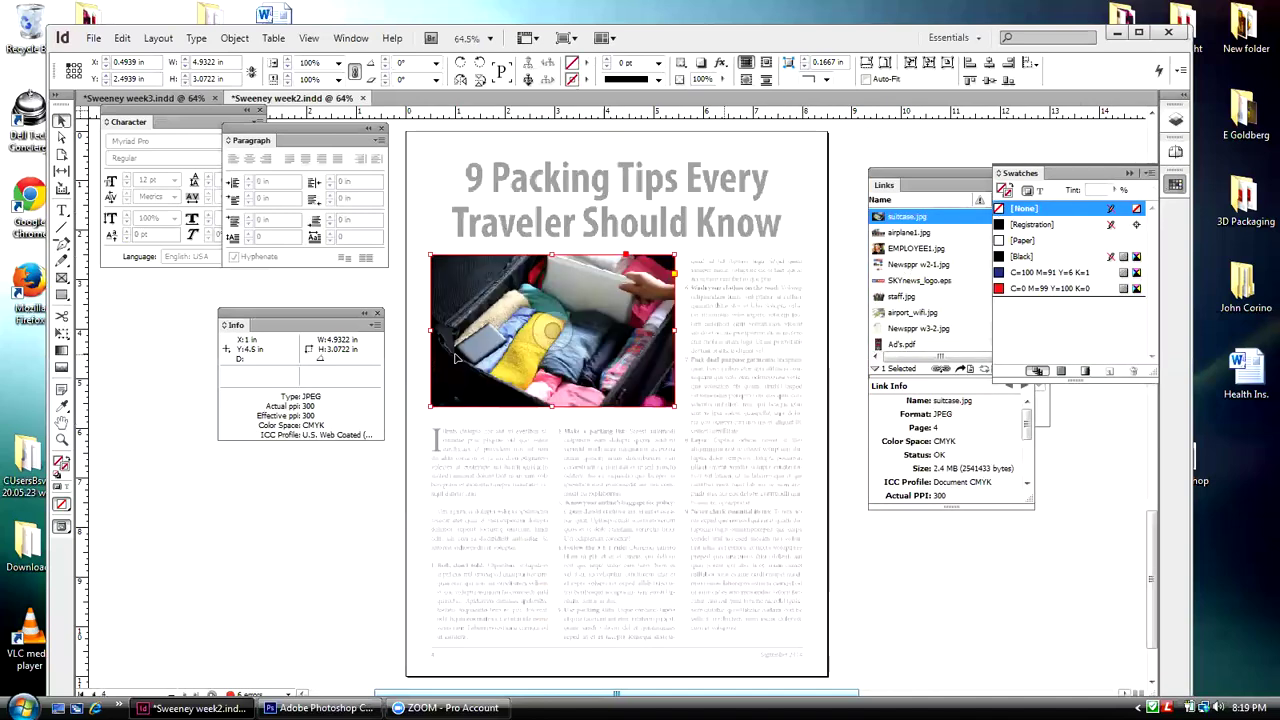
{"action": "left_click", "coordinate": [552, 332]}
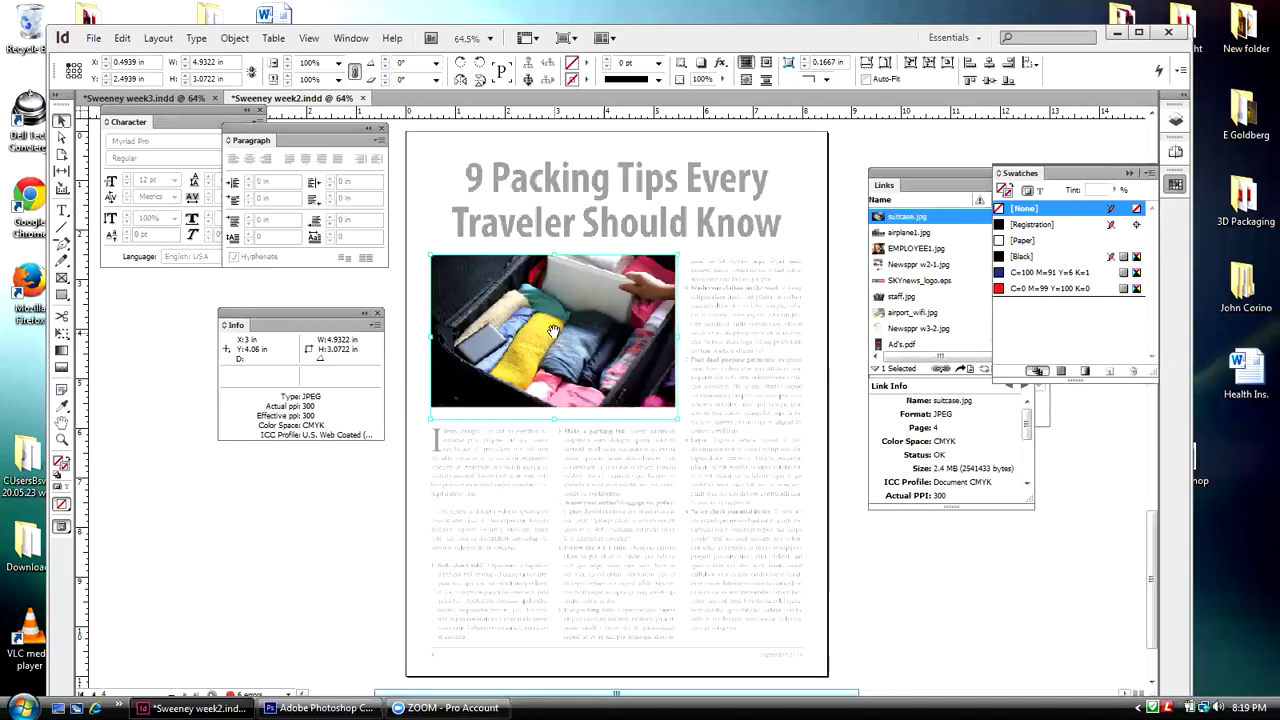
{"action": "left_click_drag", "start_coordinate": [676, 314], "coordinate": [566, 290]}
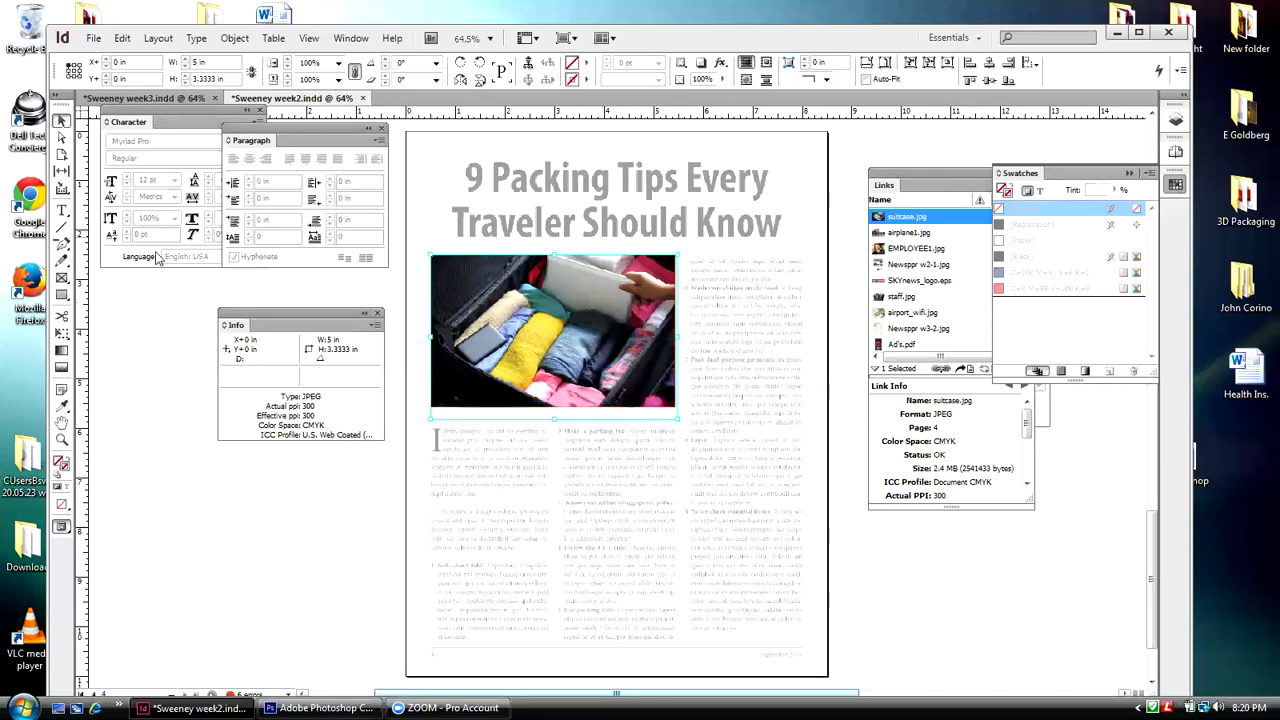
{"action": "left_click", "coordinate": [166, 478]}
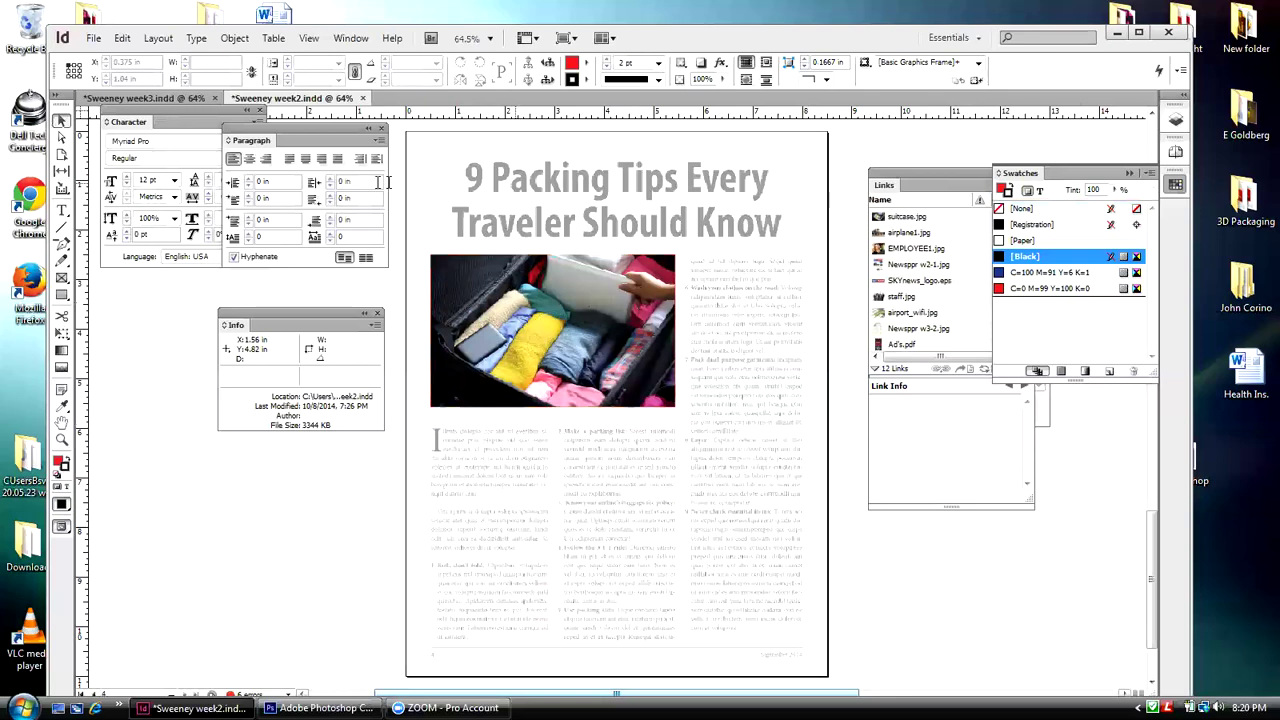
- Switch to the Type tool and show the frame edges and the guides on page 4
{"action": "left_click", "coordinate": [61, 210]}
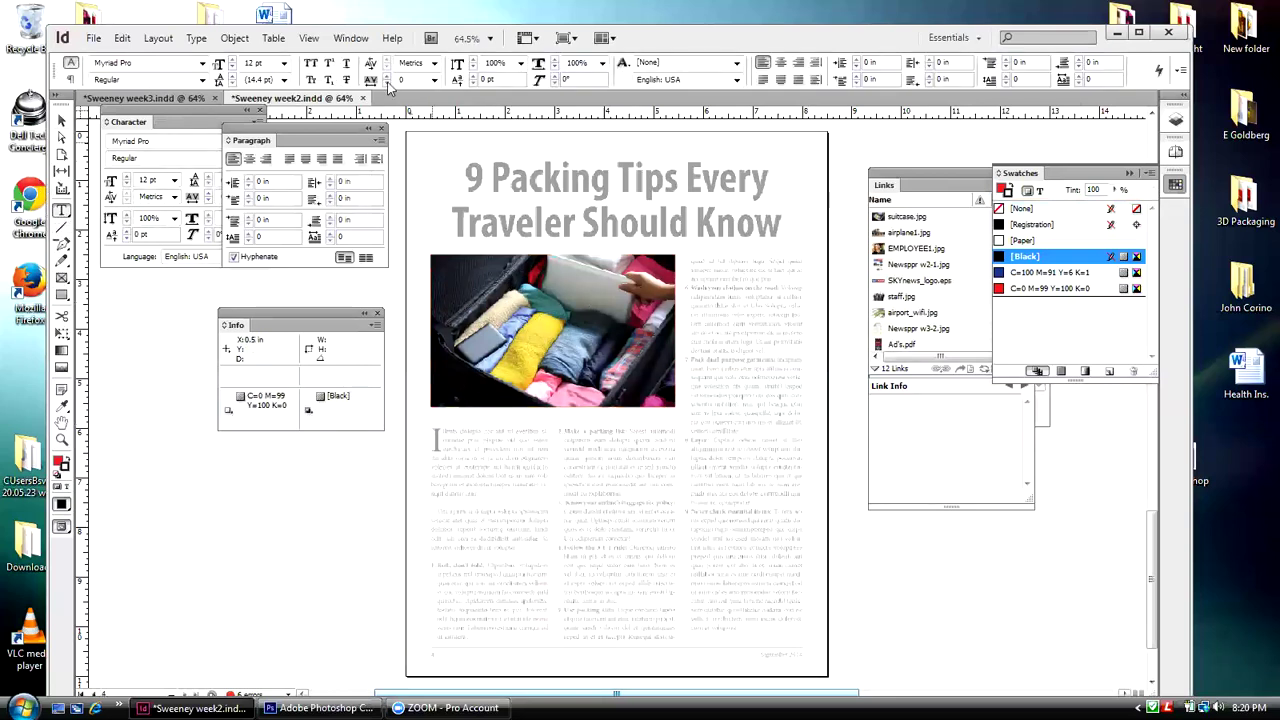
{"action": "left_click", "coordinate": [311, 39]}
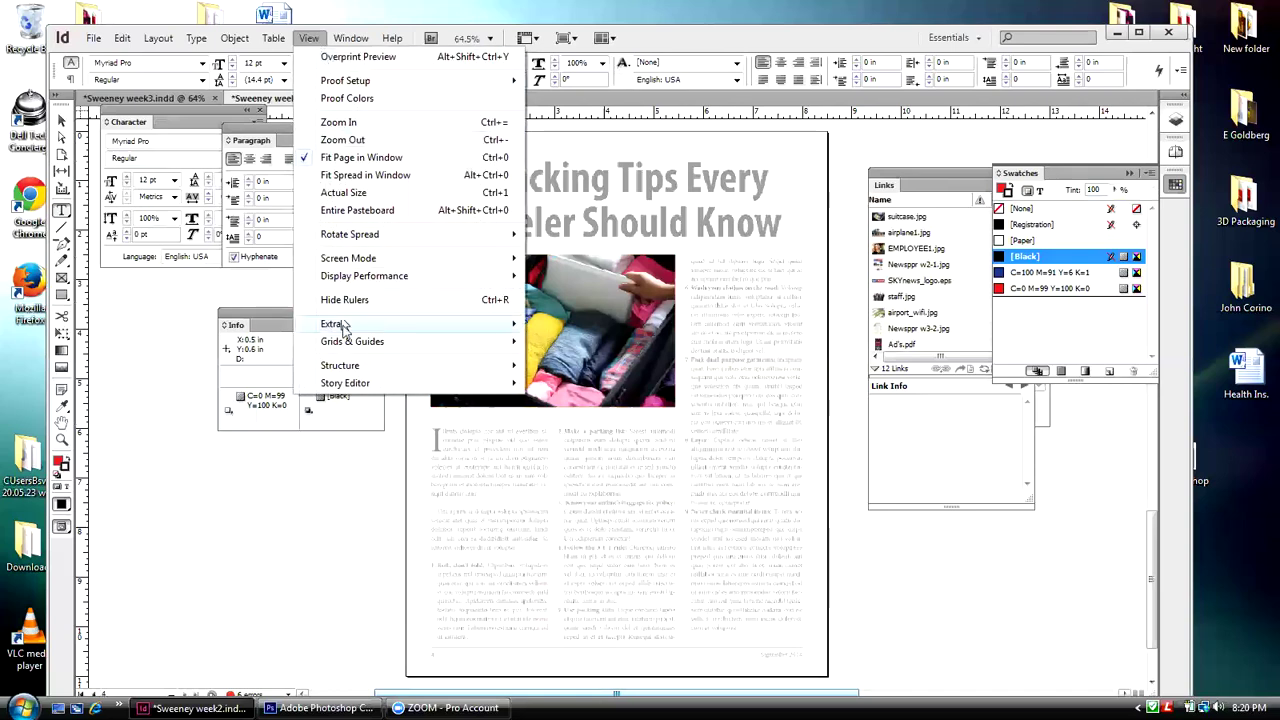
{"action": "mouse_move", "coordinate": [335, 323]}
{"action": "left_click", "coordinate": [622, 327]}
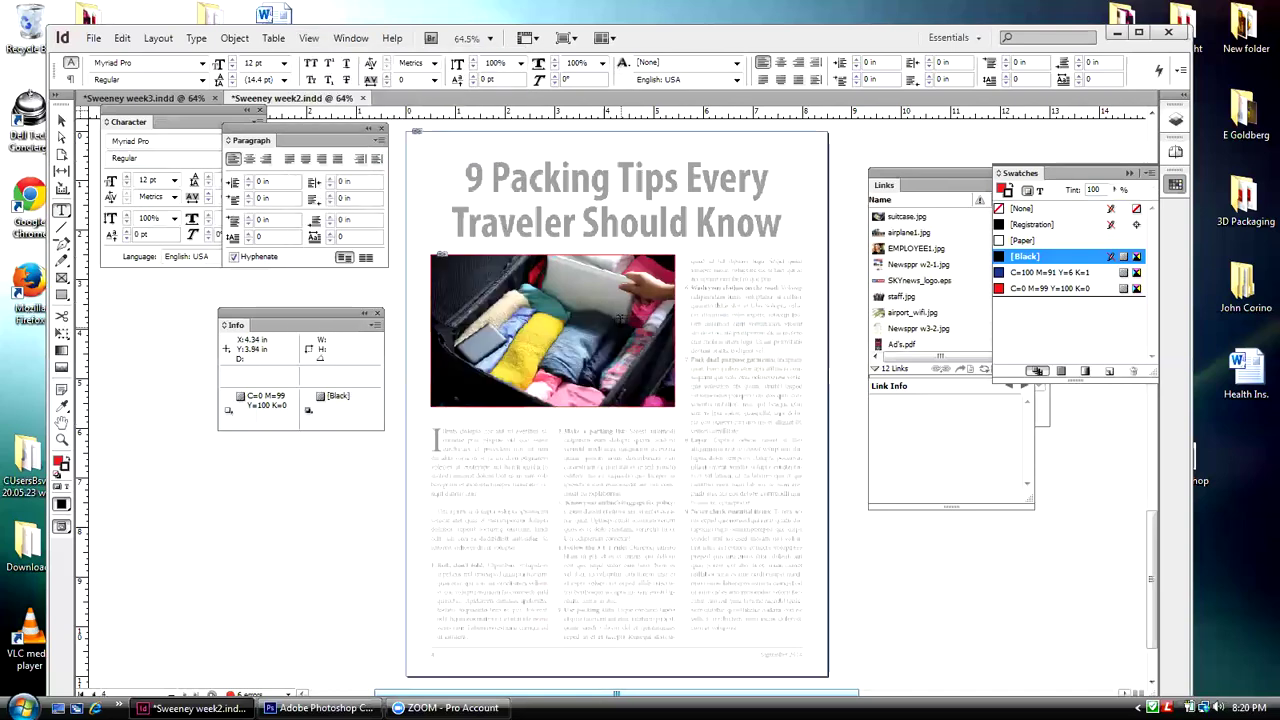
{"action": "left_click", "coordinate": [311, 39]}
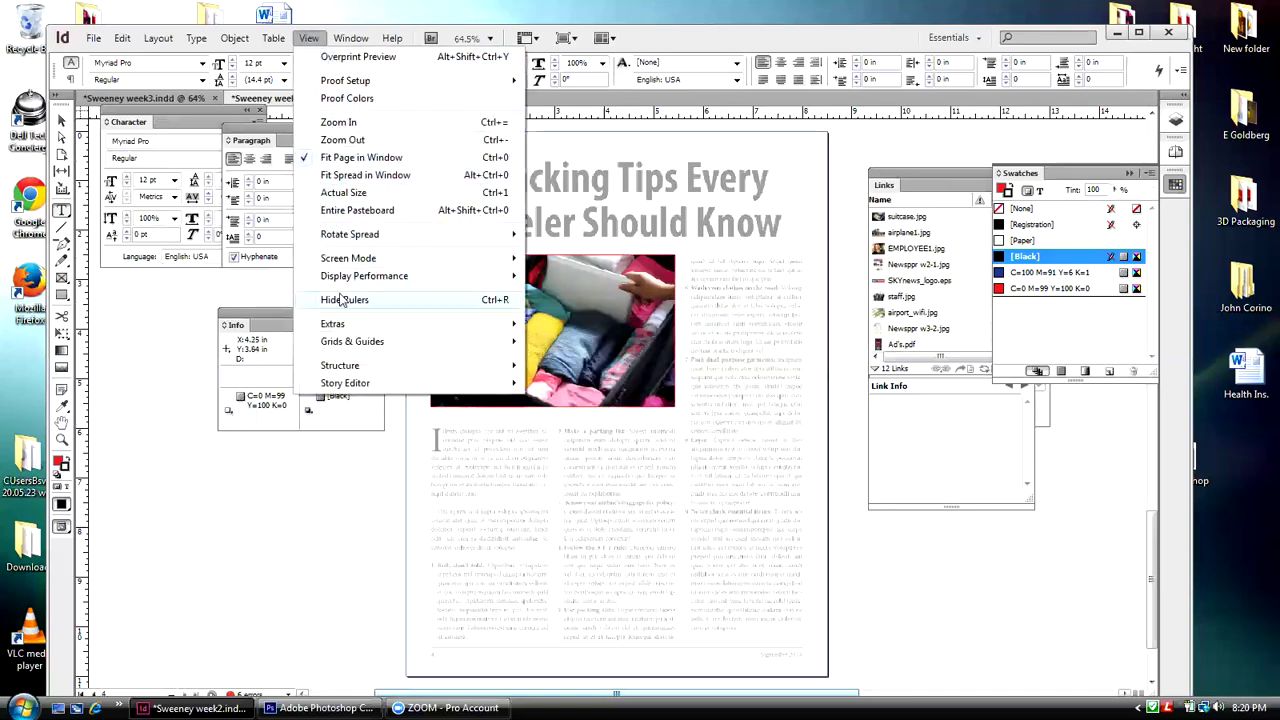
{"action": "mouse_move", "coordinate": [338, 342]}
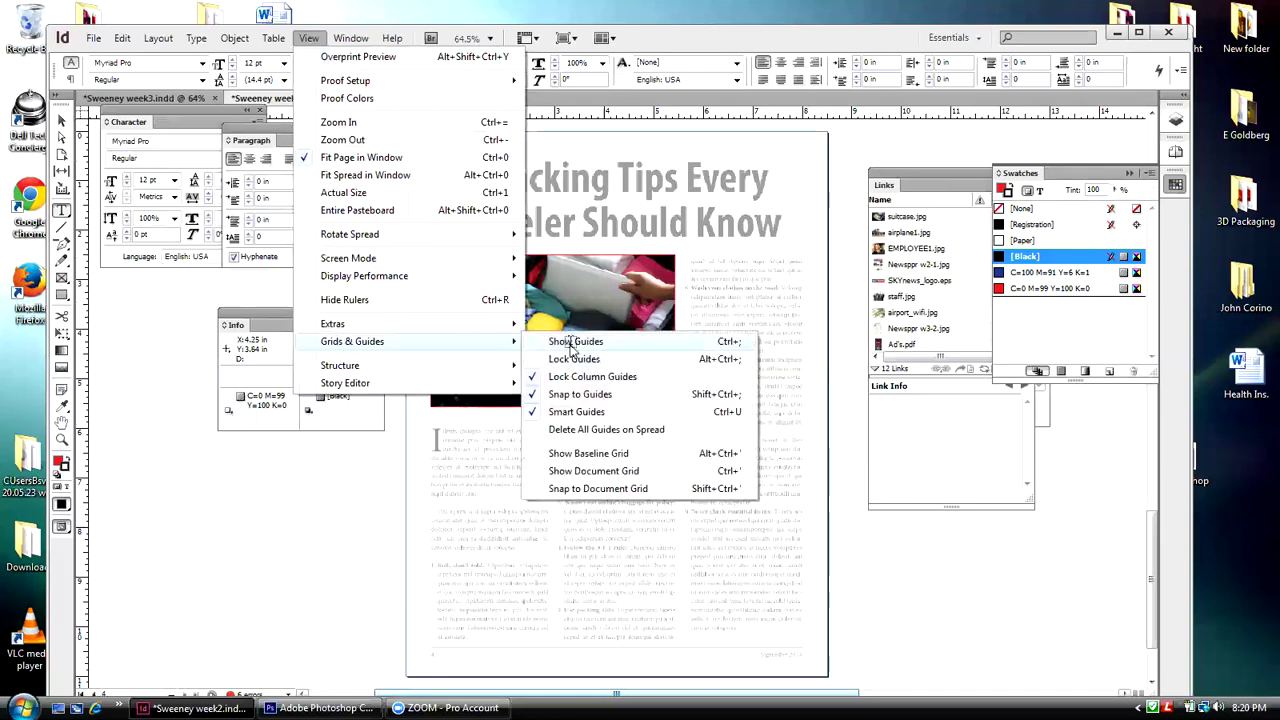
{"action": "left_click", "coordinate": [572, 342]}
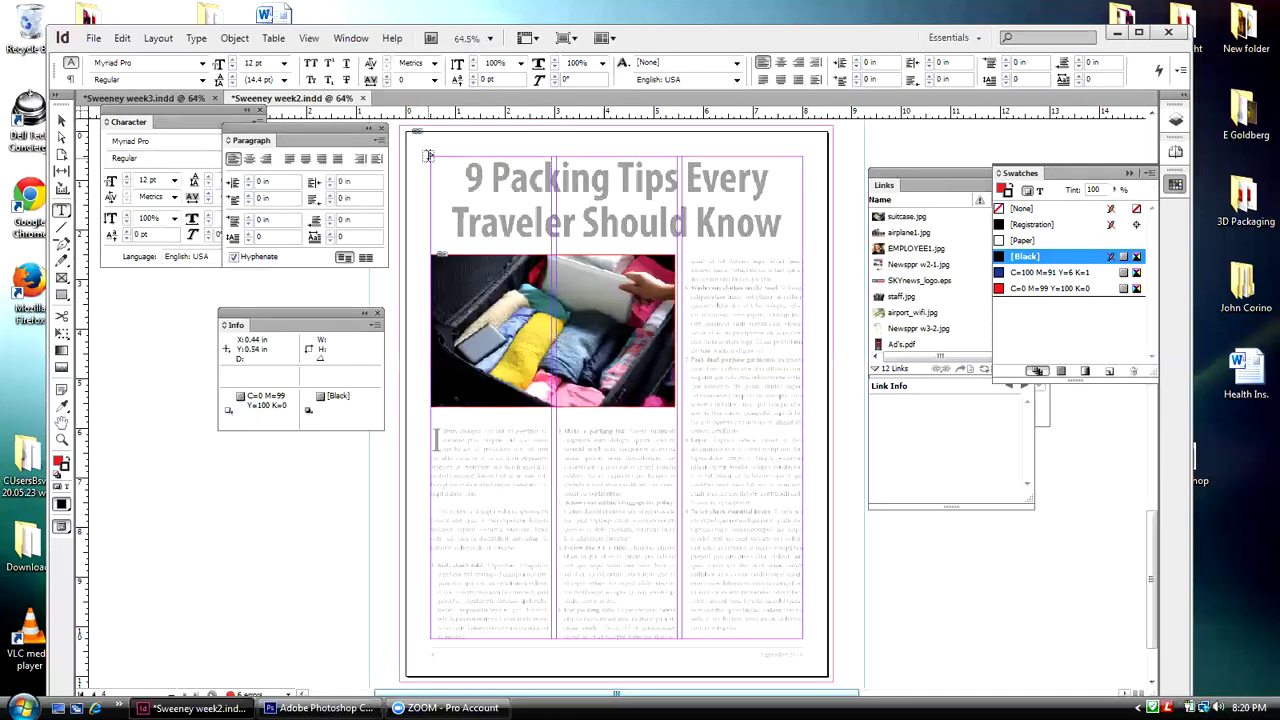
- Draw a text frame about 7.5 by 1.76 in over the template headline and enter the centered two-line text "9 Packaging Tips Every / Traveler Should Know"
{"action": "left_click_drag", "start_coordinate": [432, 157], "coordinate": [802, 240]}
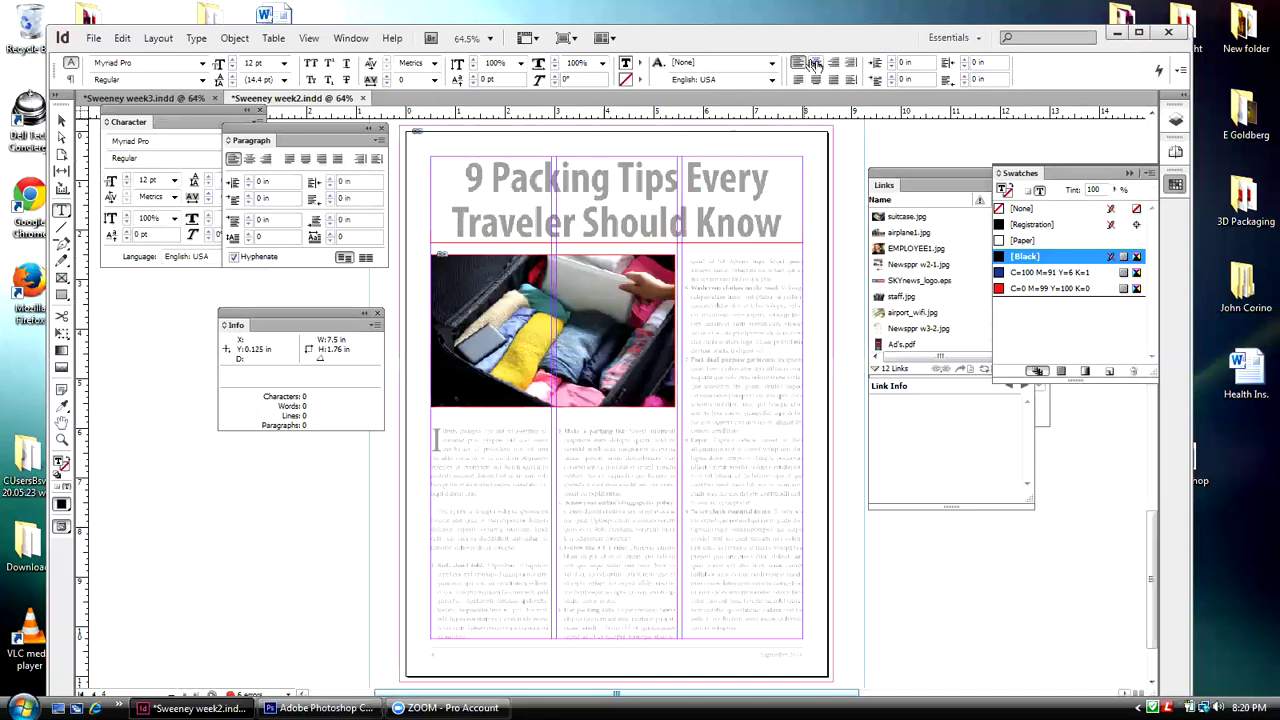
{"action": "left_click", "coordinate": [816, 63]}
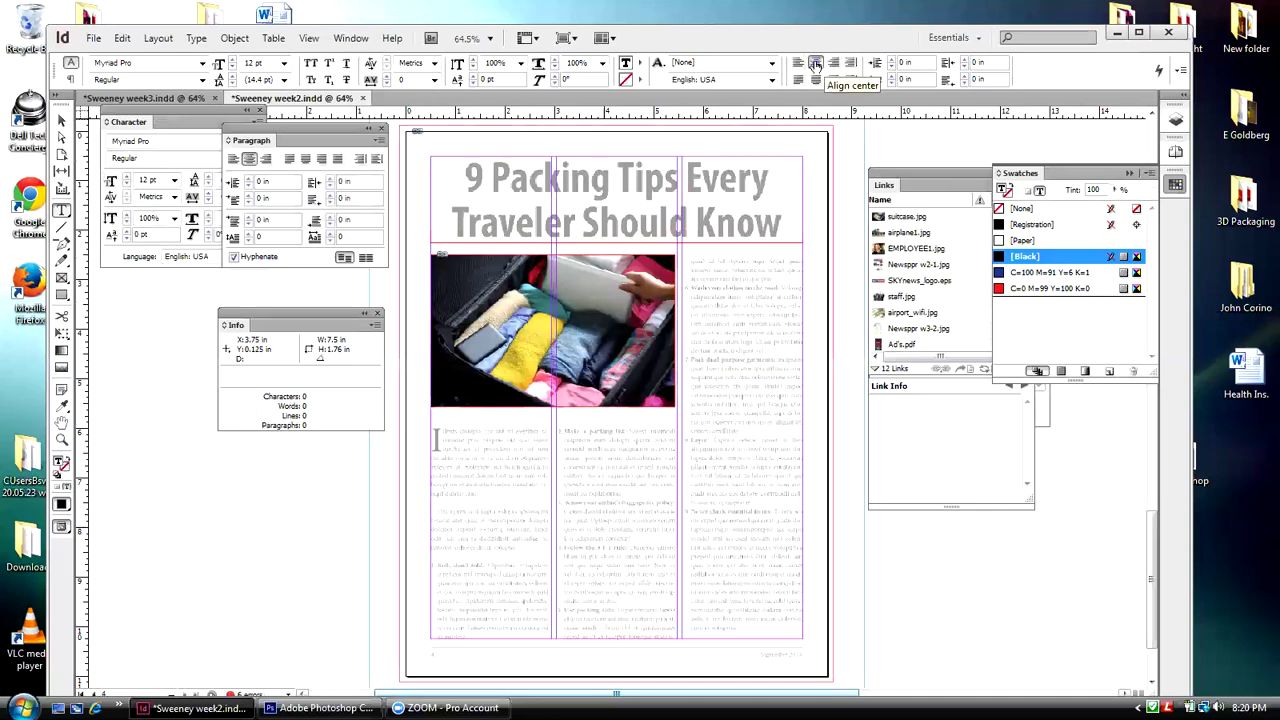
{"action": "type", "text": "9 Packaging"}
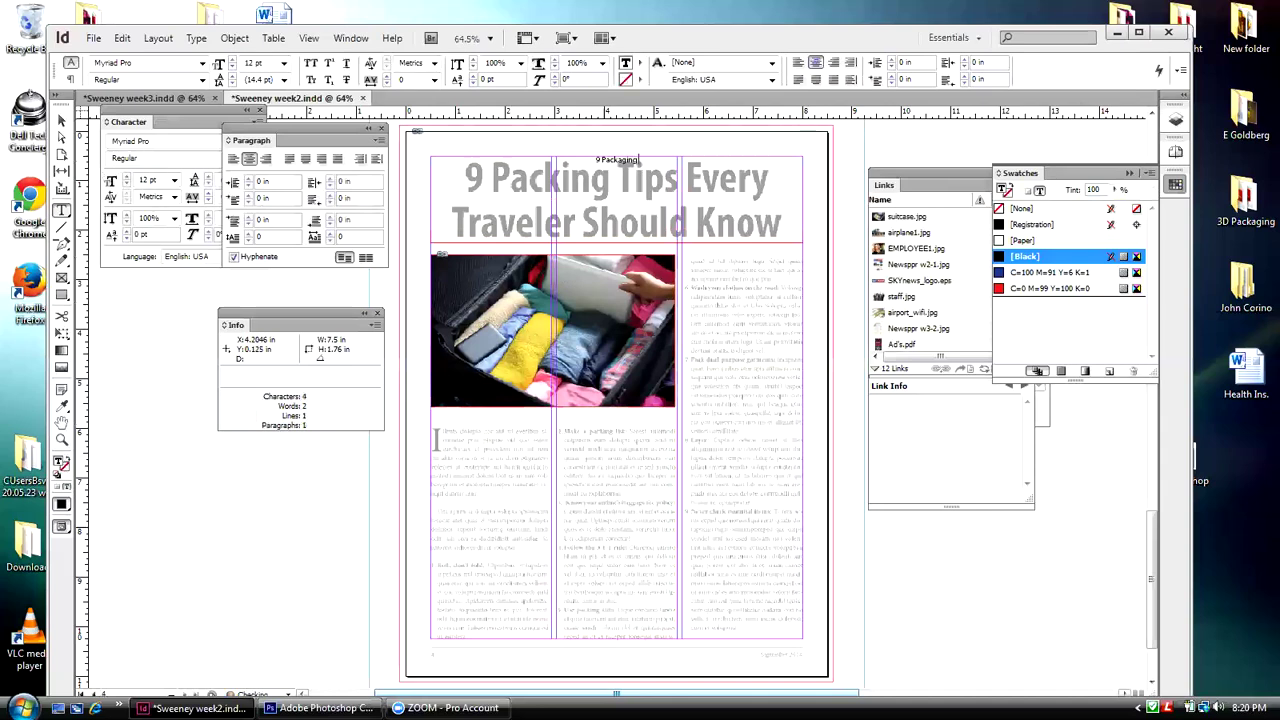
{"action": "type", "text": " Tips Every"}
{"action": "key", "text": "Return"}
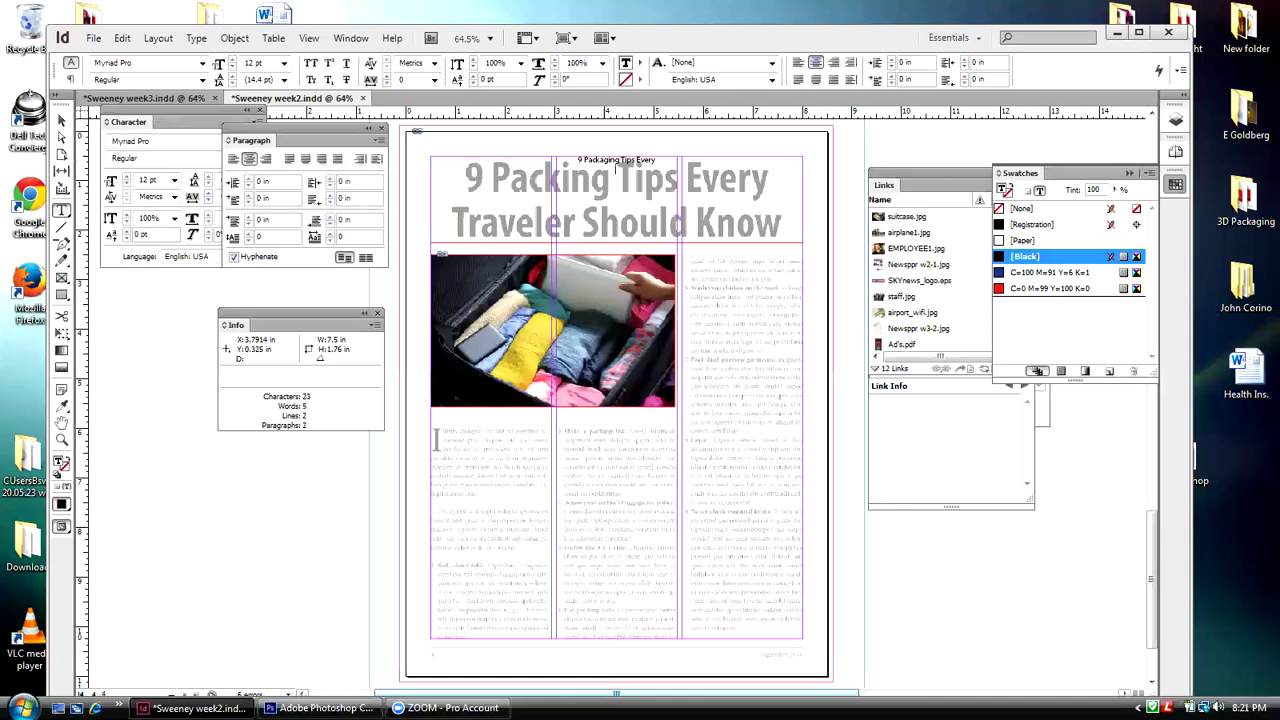
{"action": "type", "text": "Traveler Should K"}
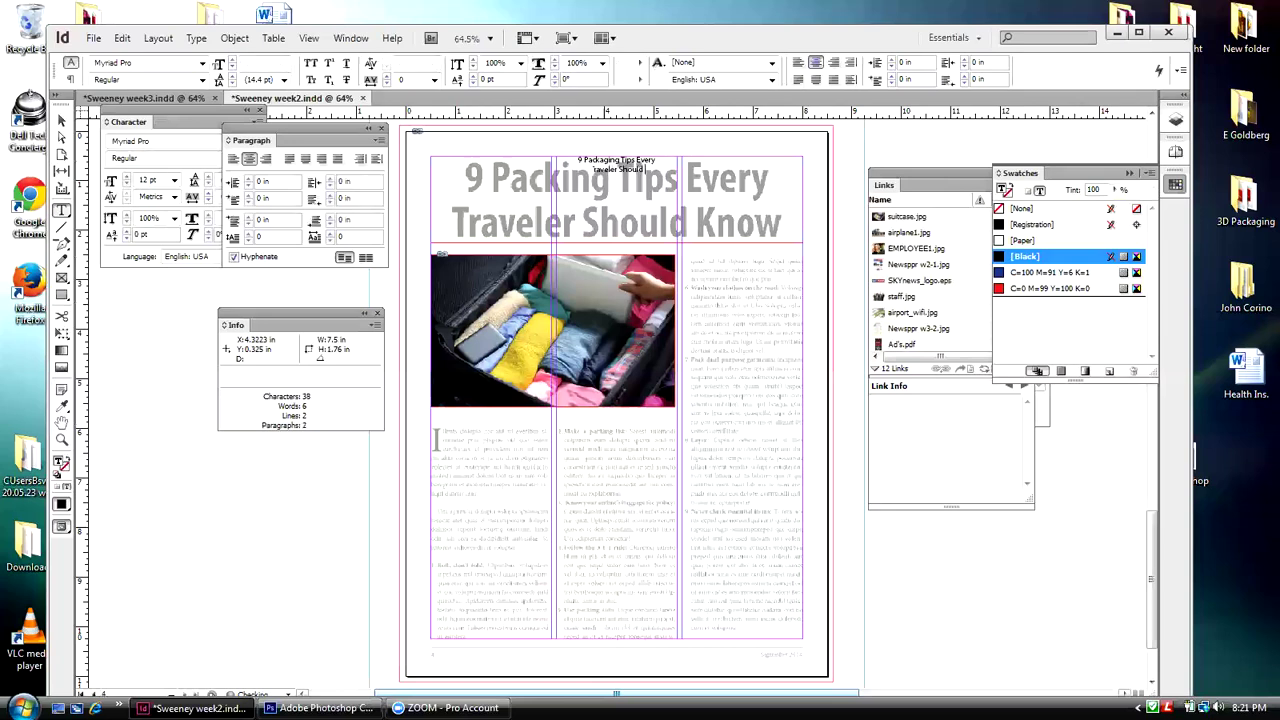
{"action": "type", "text": "now"}
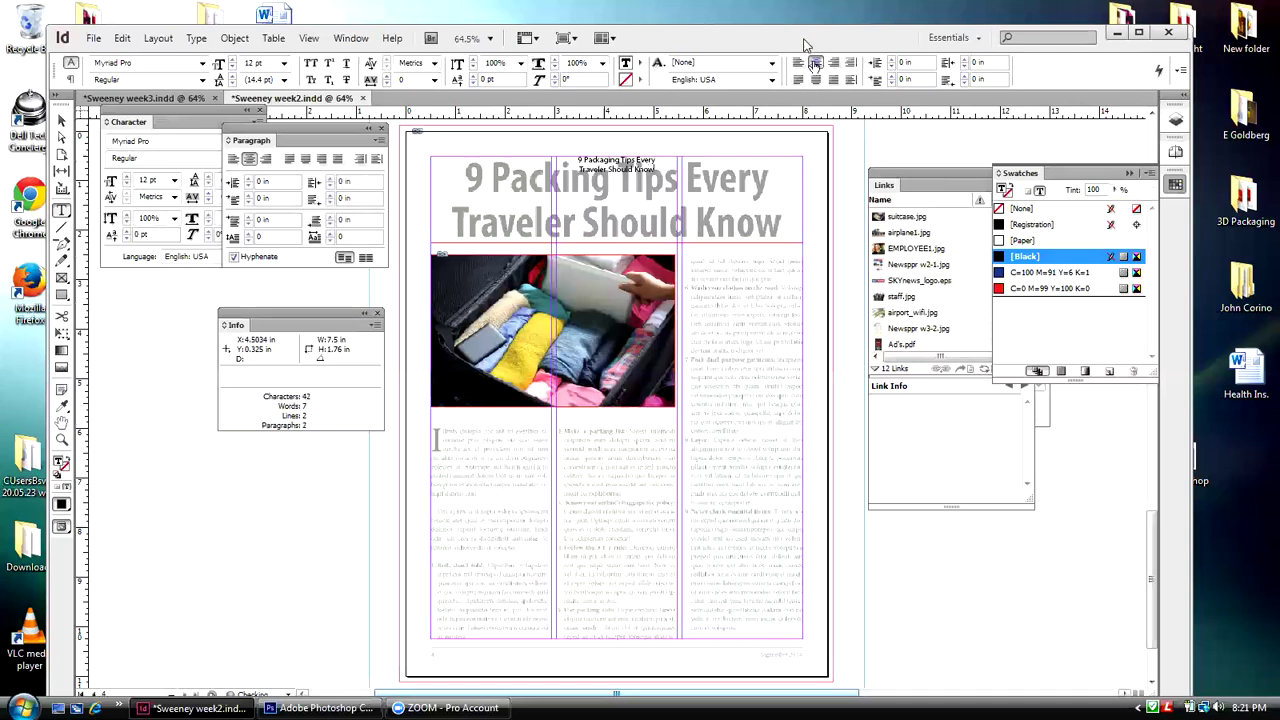
- Select both lines of the new headline and set them in Myriad Pro Bold
{"action": "left_click_drag", "start_coordinate": [660, 170], "coordinate": [572, 156]}
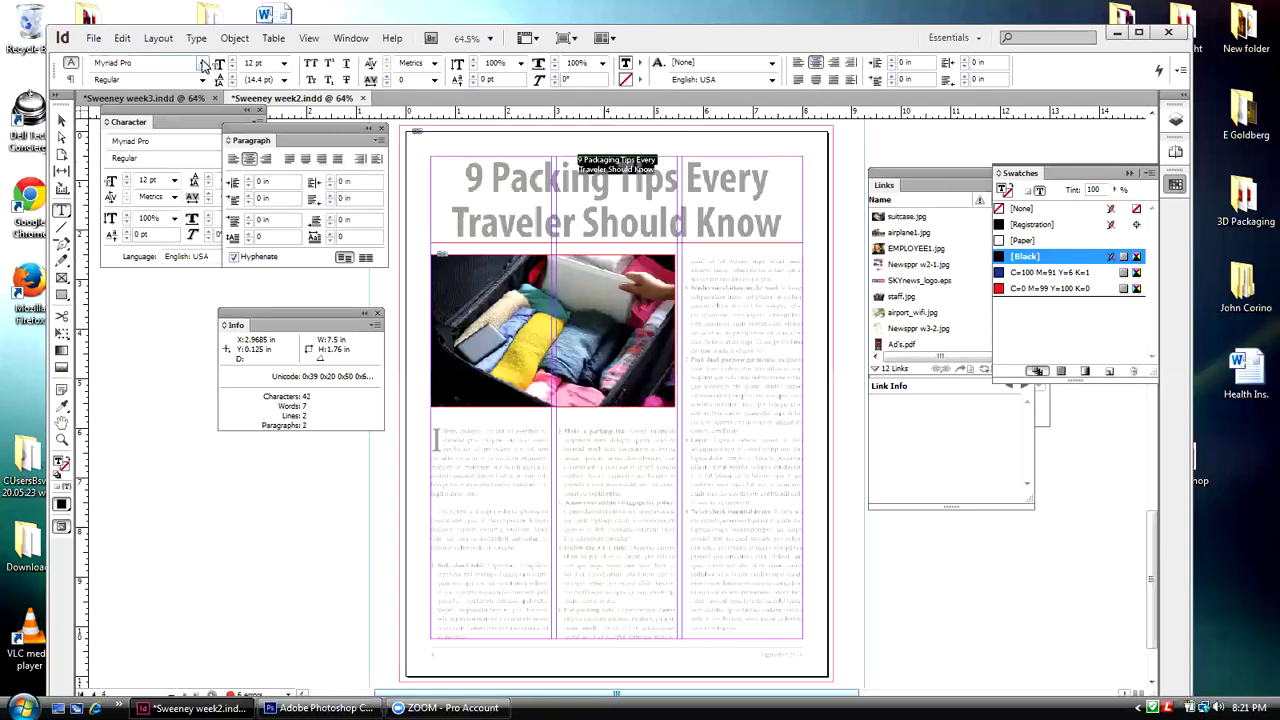
{"action": "left_click", "coordinate": [203, 63]}
{"action": "left_click", "coordinate": [195, 54]}
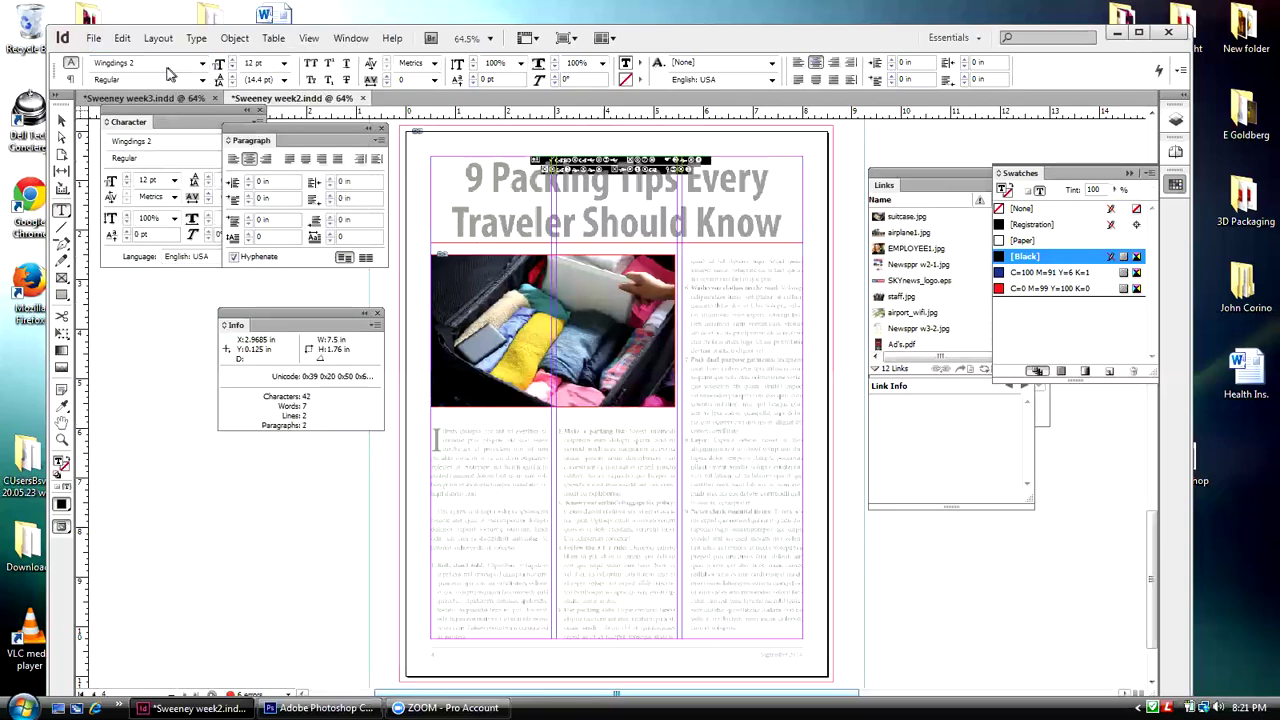
{"action": "left_click", "coordinate": [203, 63]}
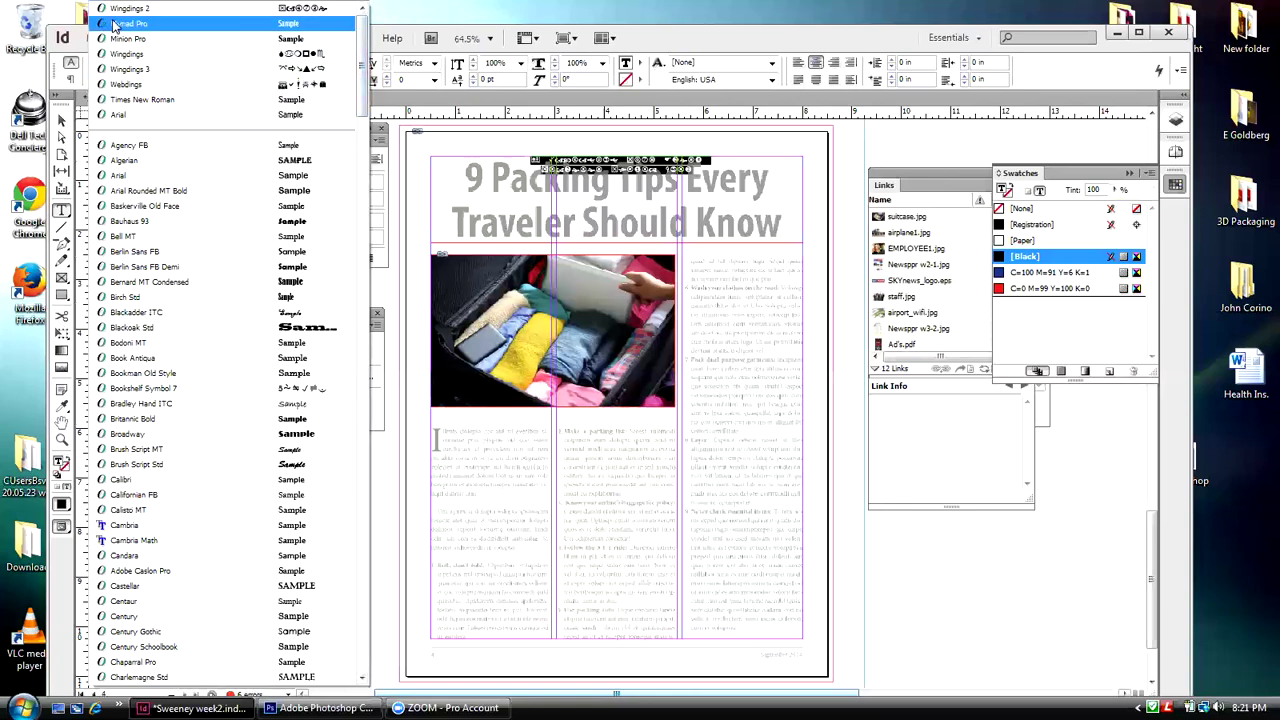
{"action": "scroll", "coordinate": [133, 50], "scroll_direction": "down", "scroll_amount": 1}
{"action": "key", "text": "Return"}
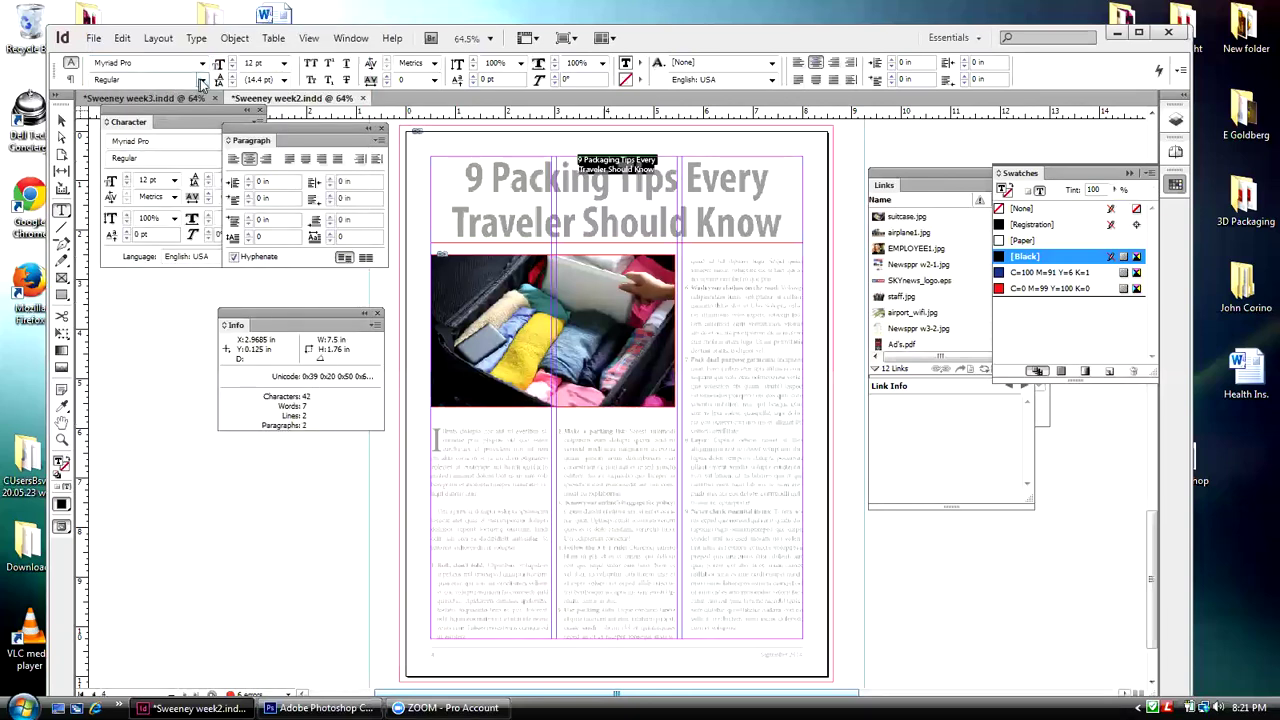
{"action": "left_click", "coordinate": [202, 80]}
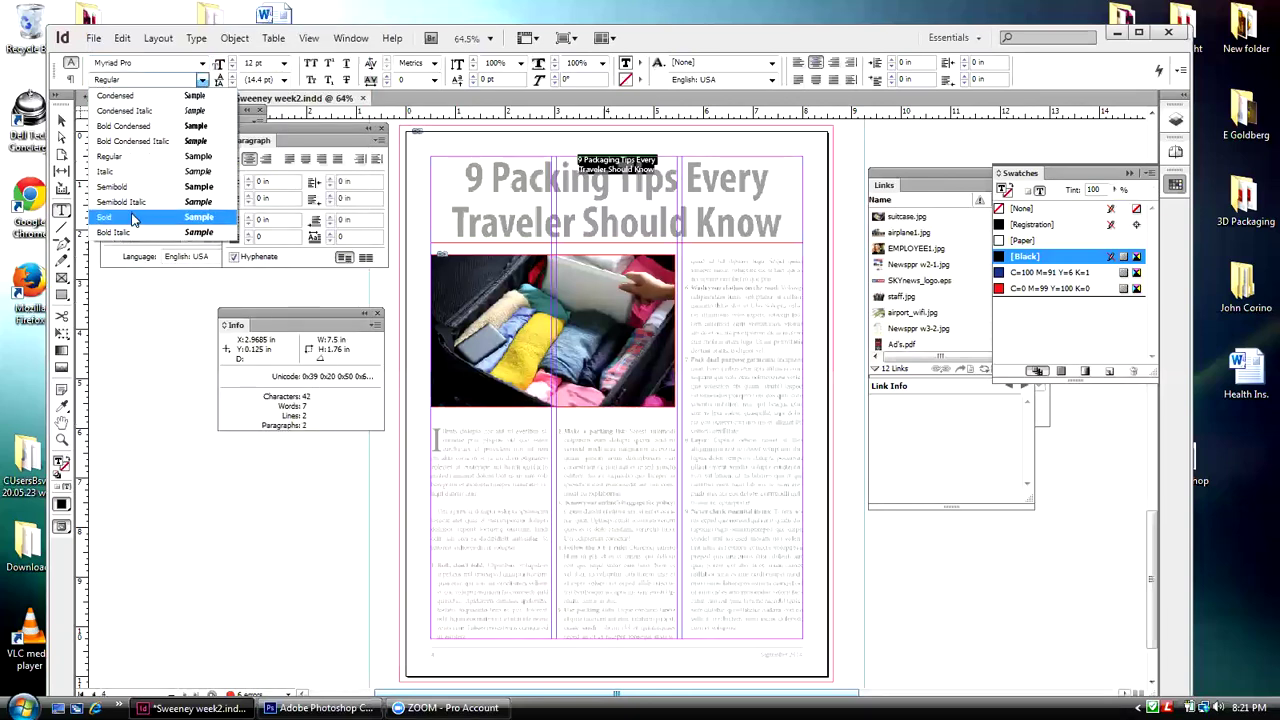
{"action": "left_click", "coordinate": [140, 216]}
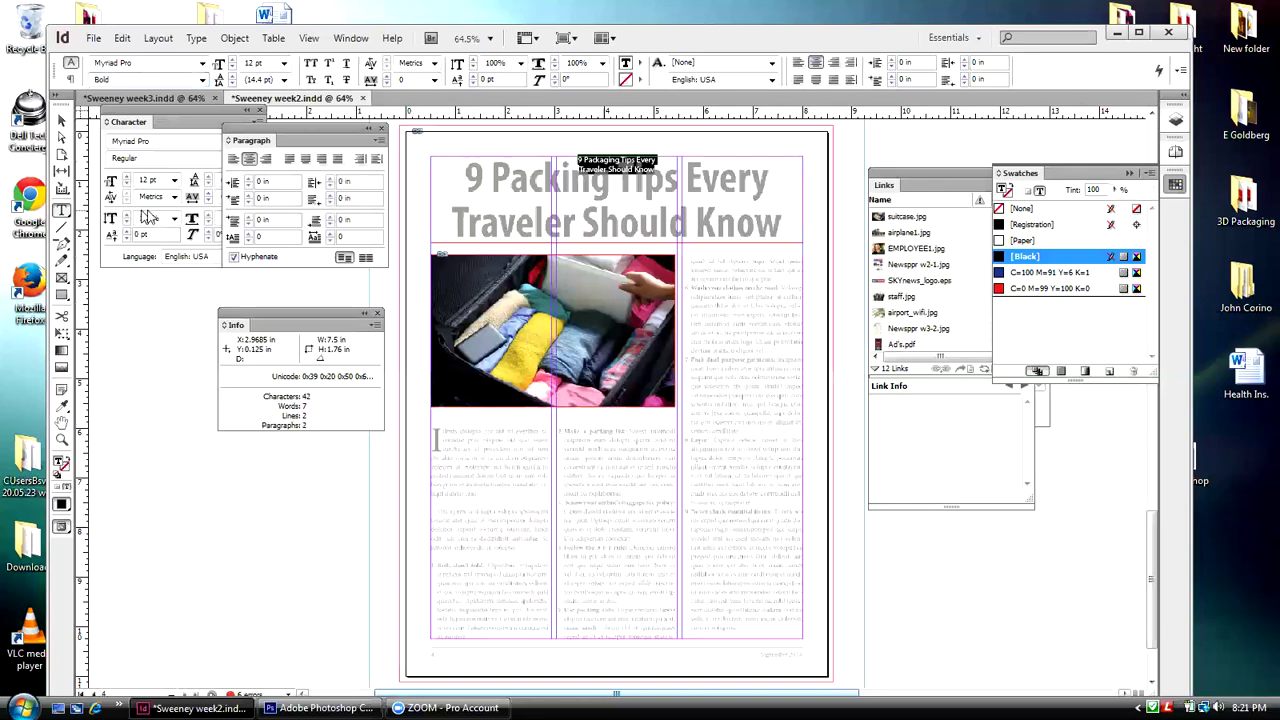
- Increase the selected headline's font size to 43 pt
{"action": "left_click", "coordinate": [231, 59]}
{"action": "left_click", "coordinate": [231, 59]}
{"action": "left_click", "coordinate": [231, 59]}
{"action": "left_click", "coordinate": [231, 59]}
{"action": "left_click", "coordinate": [231, 59]}
{"action": "left_click", "coordinate": [231, 59]}
{"action": "left_click", "coordinate": [231, 59]}
{"action": "left_click", "coordinate": [231, 59]}
{"action": "left_click", "coordinate": [231, 59]}
{"action": "left_click", "coordinate": [231, 59]}
{"action": "left_click", "coordinate": [231, 59]}
{"action": "left_click", "coordinate": [231, 59]}
{"action": "left_click", "coordinate": [231, 59]}
{"action": "left_click", "coordinate": [231, 59]}
{"action": "left_click", "coordinate": [231, 59]}
{"action": "left_click", "coordinate": [231, 59]}
{"action": "left_click", "coordinate": [231, 59]}
{"action": "left_click", "coordinate": [231, 59]}
{"action": "left_click", "coordinate": [231, 59]}
{"action": "left_click", "coordinate": [231, 59]}
{"action": "left_click", "coordinate": [231, 59]}
{"action": "left_click", "coordinate": [231, 59]}
{"action": "left_click", "coordinate": [231, 59]}
{"action": "left_click", "coordinate": [231, 59]}
{"action": "left_click", "coordinate": [231, 59]}
{"action": "left_click", "coordinate": [231, 59]}
{"action": "left_click", "coordinate": [231, 59]}
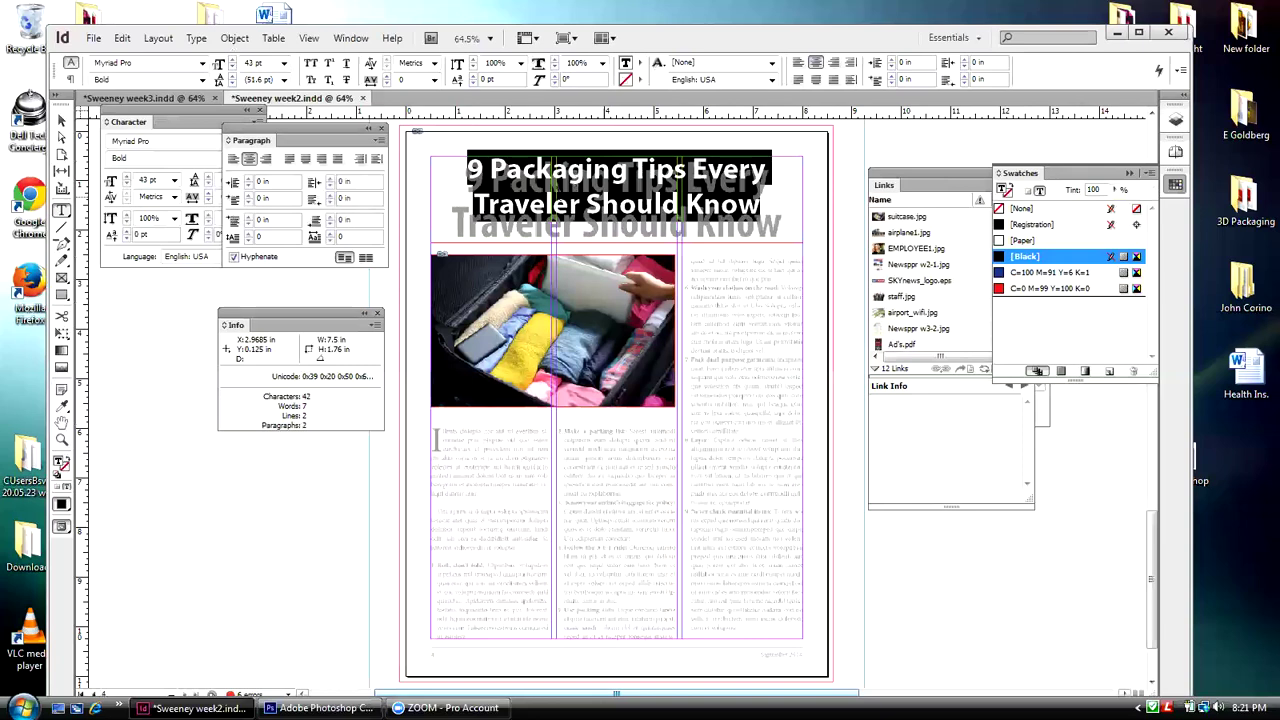
- Keep the headline in Myriad Pro and set its font style to Bold Condensed
{"action": "left_click", "coordinate": [203, 63]}
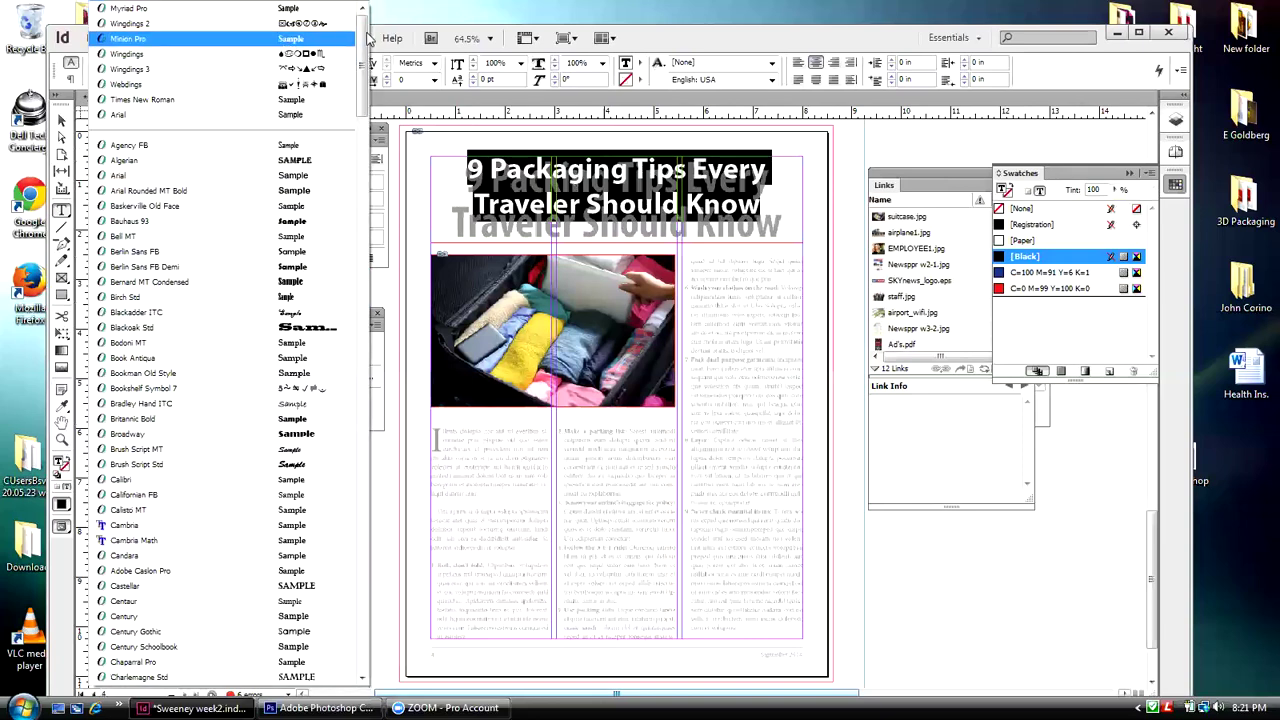
{"action": "left_click", "coordinate": [170, 10]}
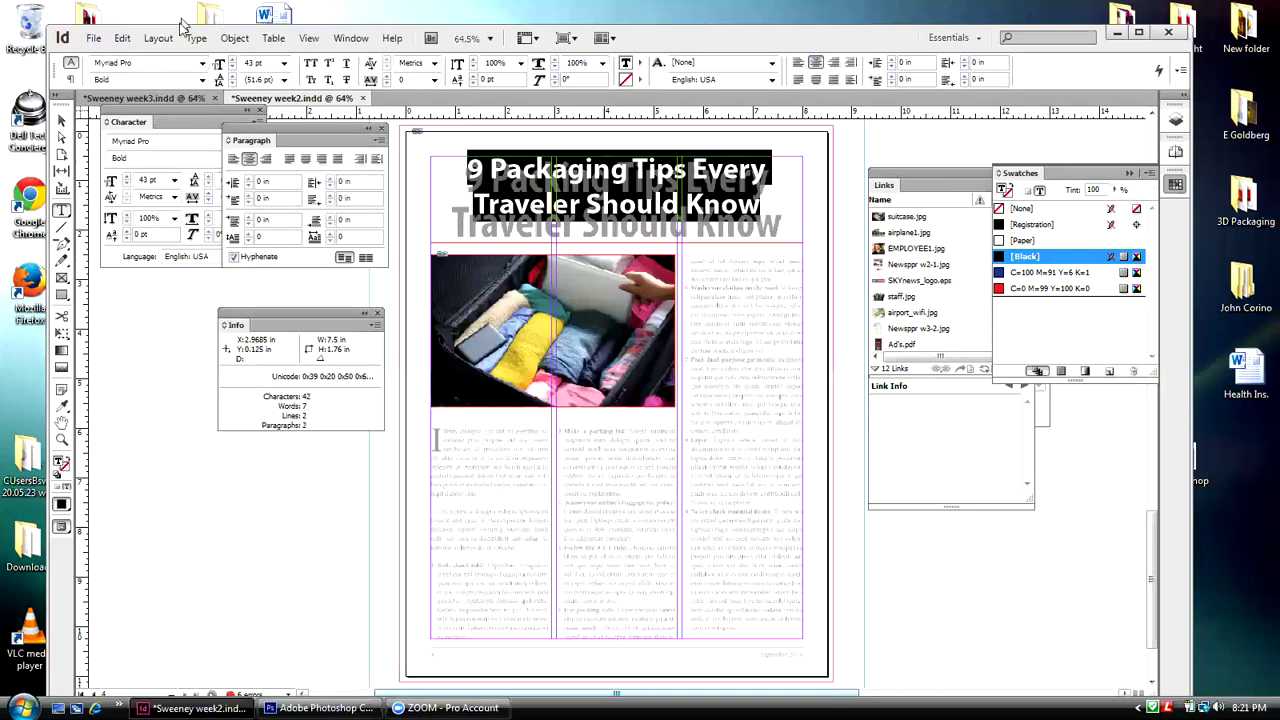
{"action": "left_click", "coordinate": [203, 80]}
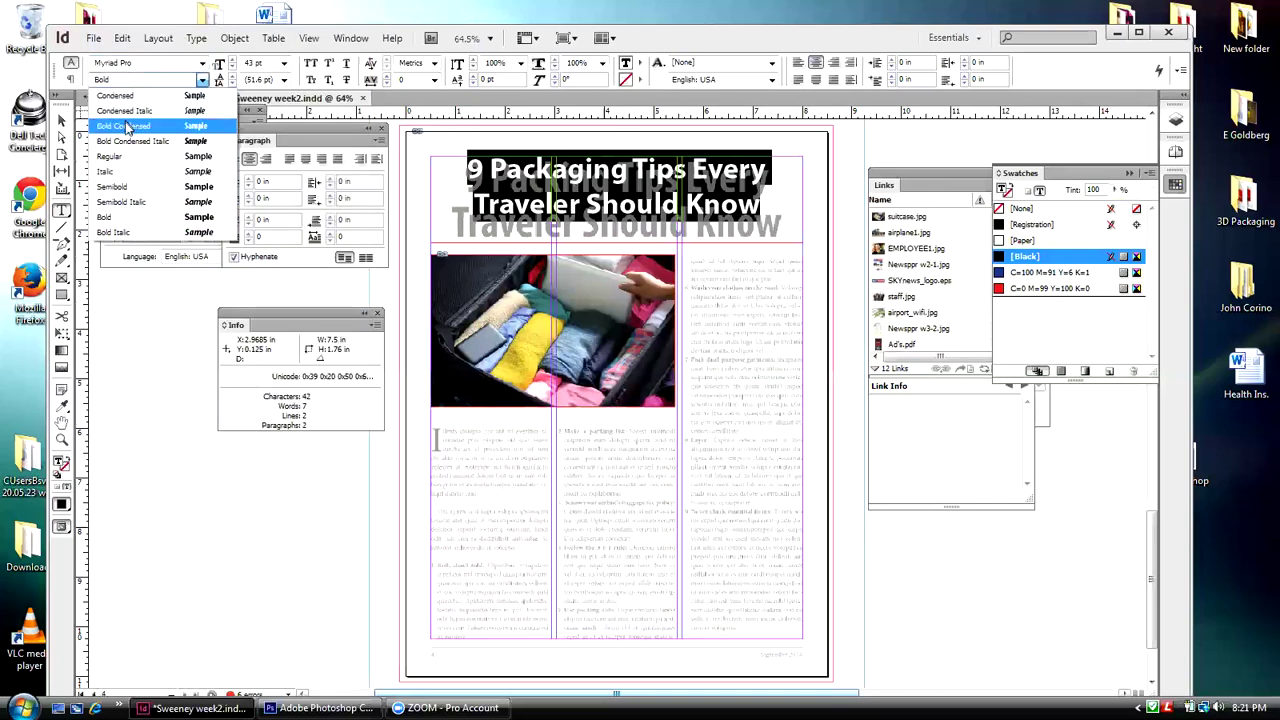
{"action": "left_click", "coordinate": [129, 126]}
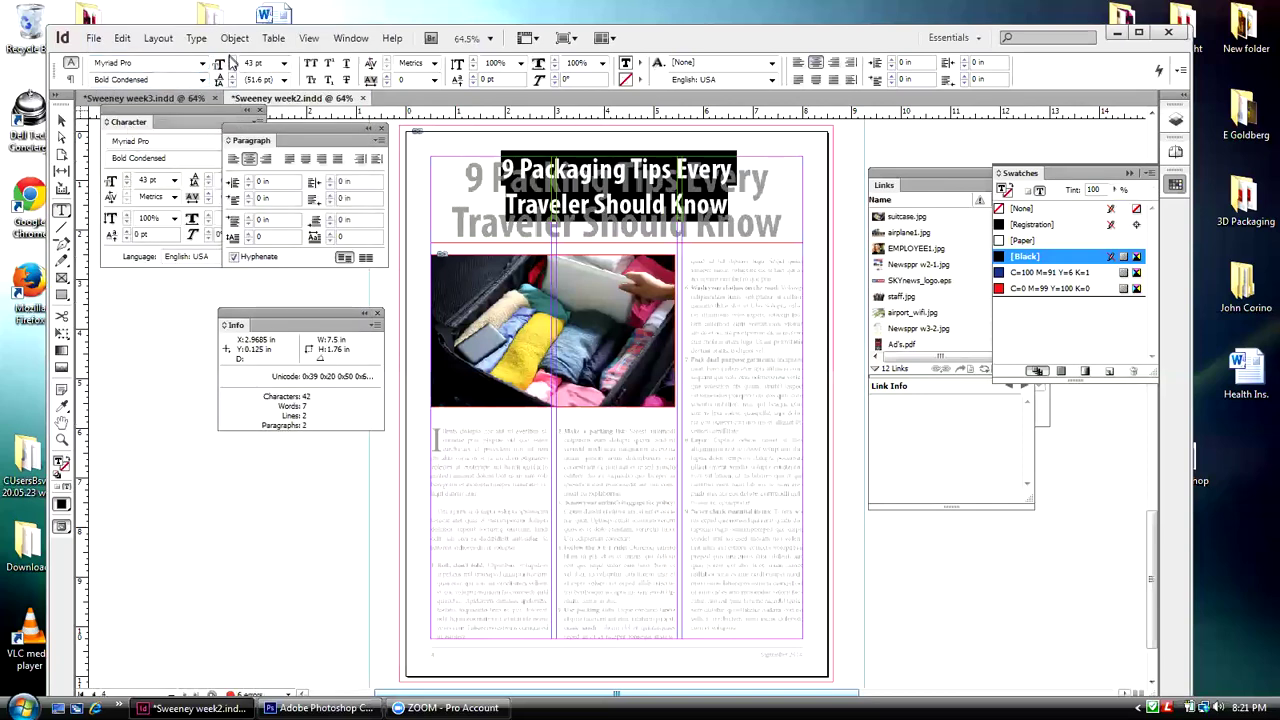
- Increase the selected two-line headline's font size to 59 pt to approach the width of the template headline
{"action": "key", "text": "ctrl+shift+period"}
{"action": "key", "text": "ctrl+shift+period"}
{"action": "key", "text": "ctrl+shift+period"}
{"action": "key", "text": "ctrl+shift+period"}
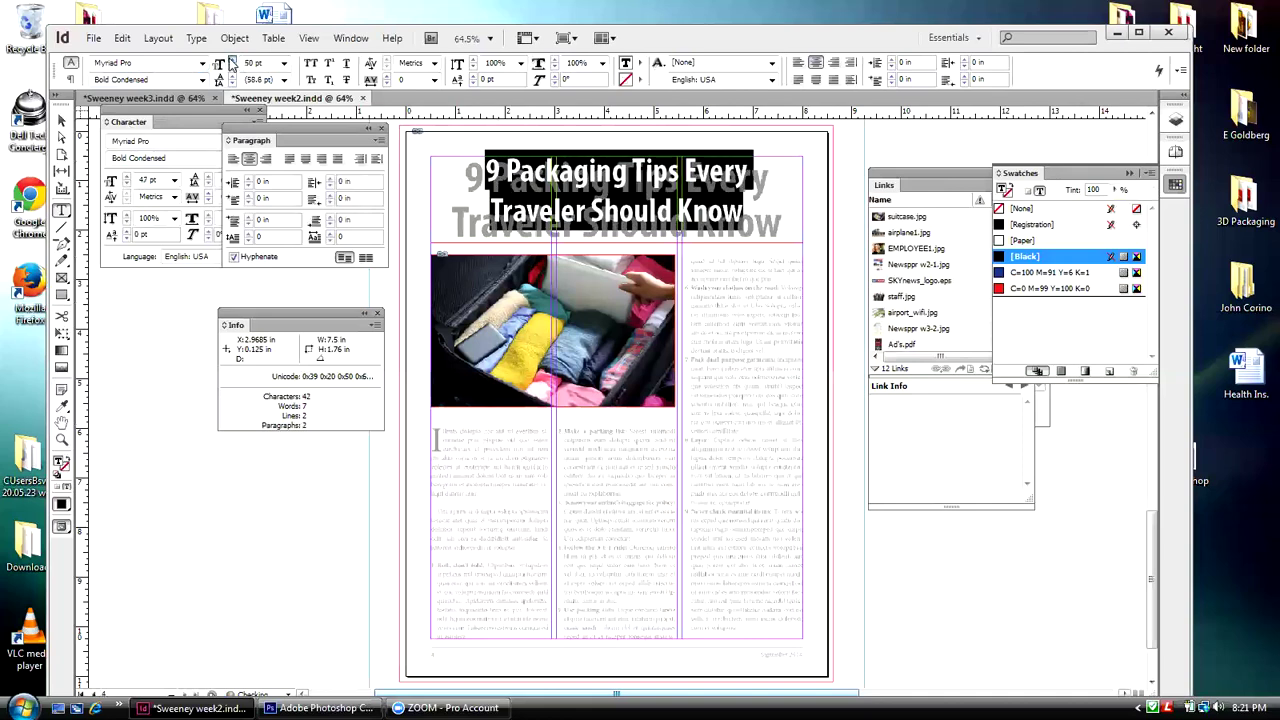
{"action": "left_click", "coordinate": [231, 59]}
{"action": "left_click", "coordinate": [231, 59]}
{"action": "left_click", "coordinate": [231, 59]}
{"action": "left_click", "coordinate": [231, 59]}
{"action": "left_click", "coordinate": [231, 59]}
{"action": "left_click", "coordinate": [231, 59]}
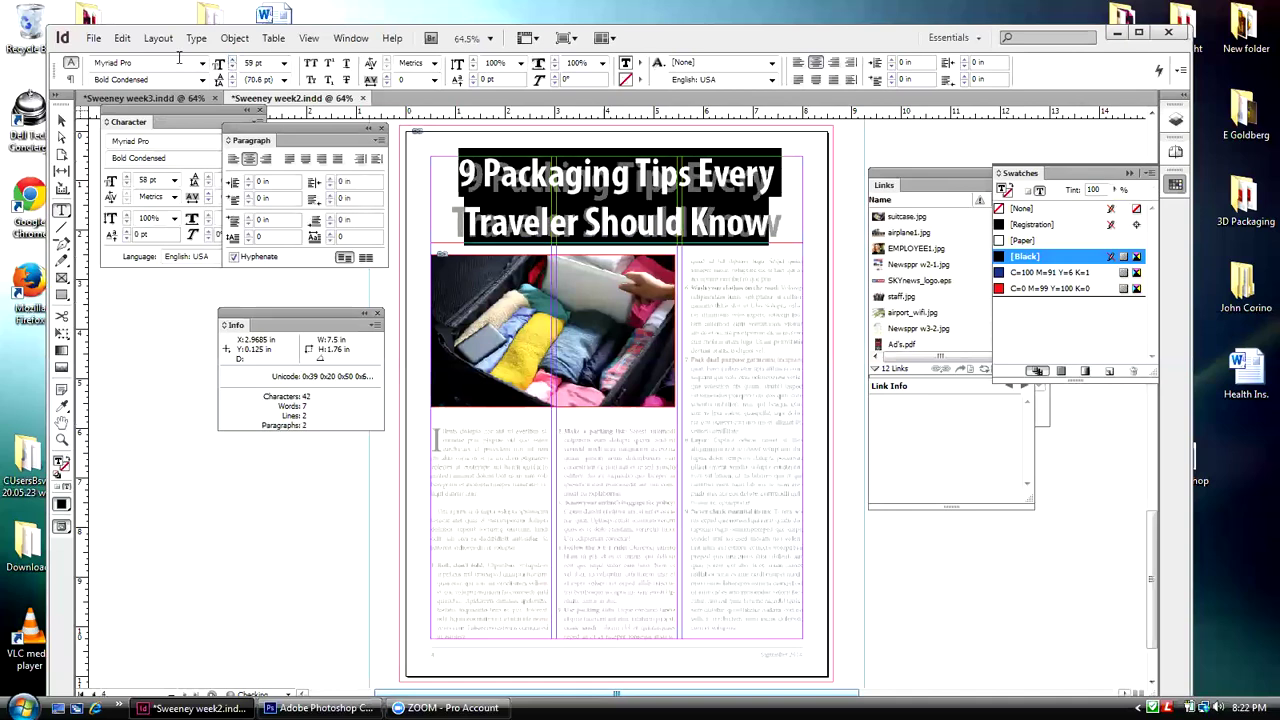
- Nudge the headline's text frame down to a Y position of 0.5556 in
{"action": "left_click", "coordinate": [62, 120]}
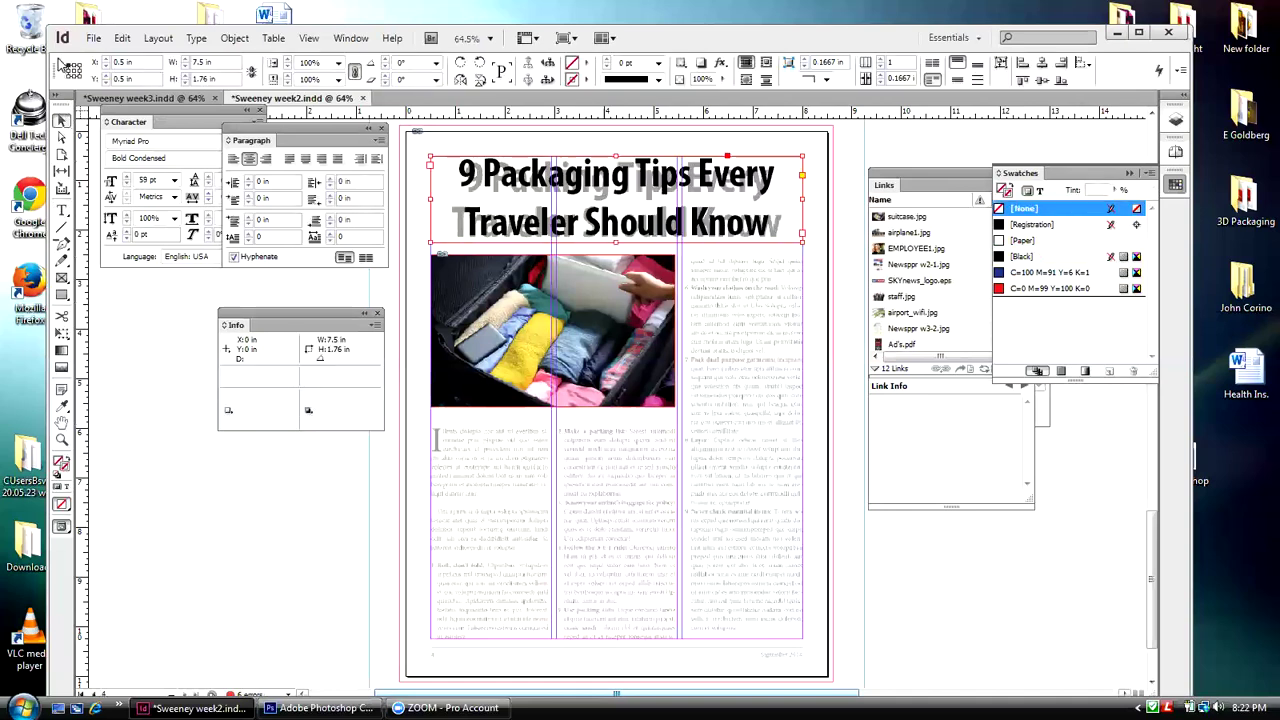
{"action": "key", "text": "Down"}
{"action": "key", "text": "Down"}
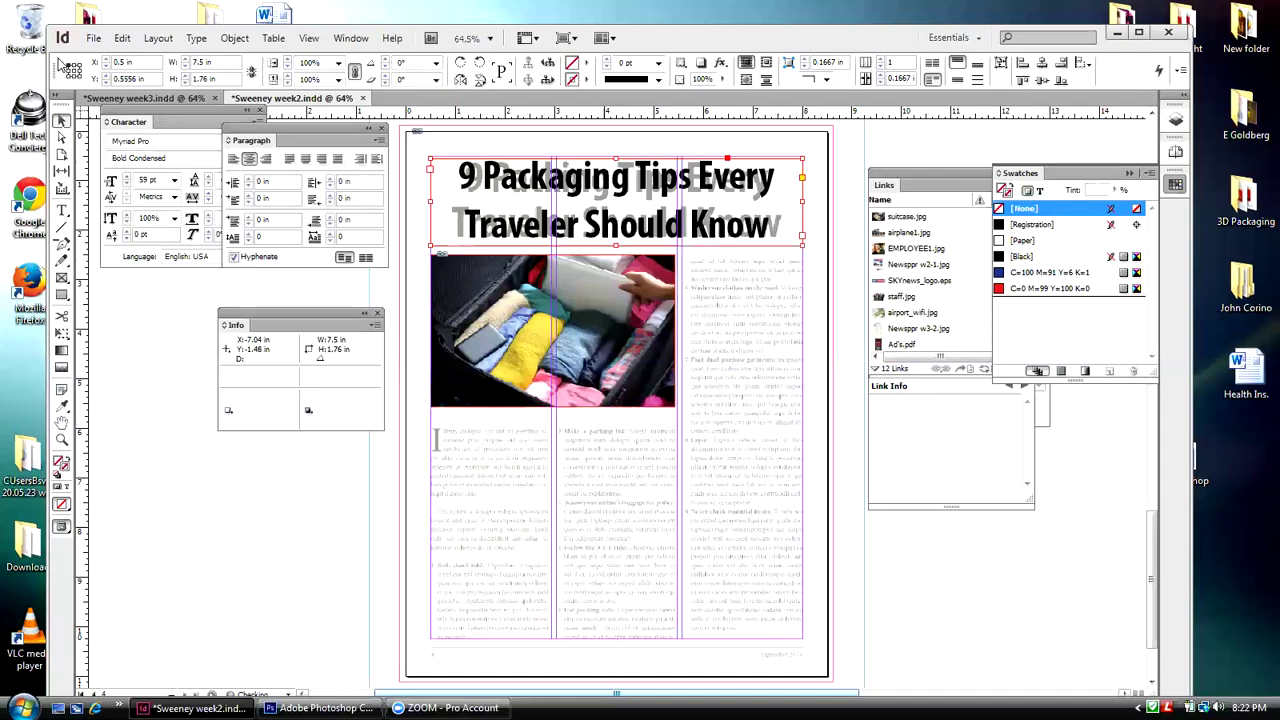
- Select both lines of the headline again and increase their font size to 64 pt
{"action": "double_click", "coordinate": [762, 193]}
{"action": "left_click_drag", "start_coordinate": [775, 229], "coordinate": [398, 175]}
{"action": "left_click", "coordinate": [232, 60]}
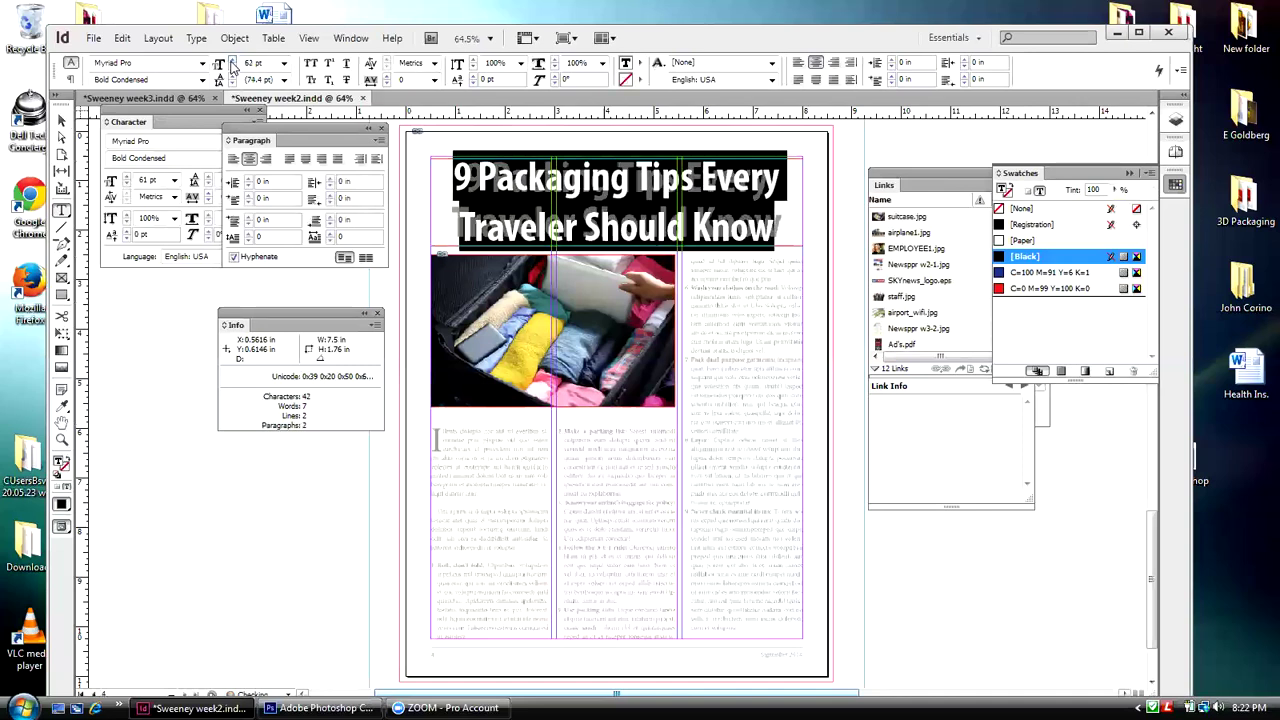
{"action": "left_click", "coordinate": [232, 62]}
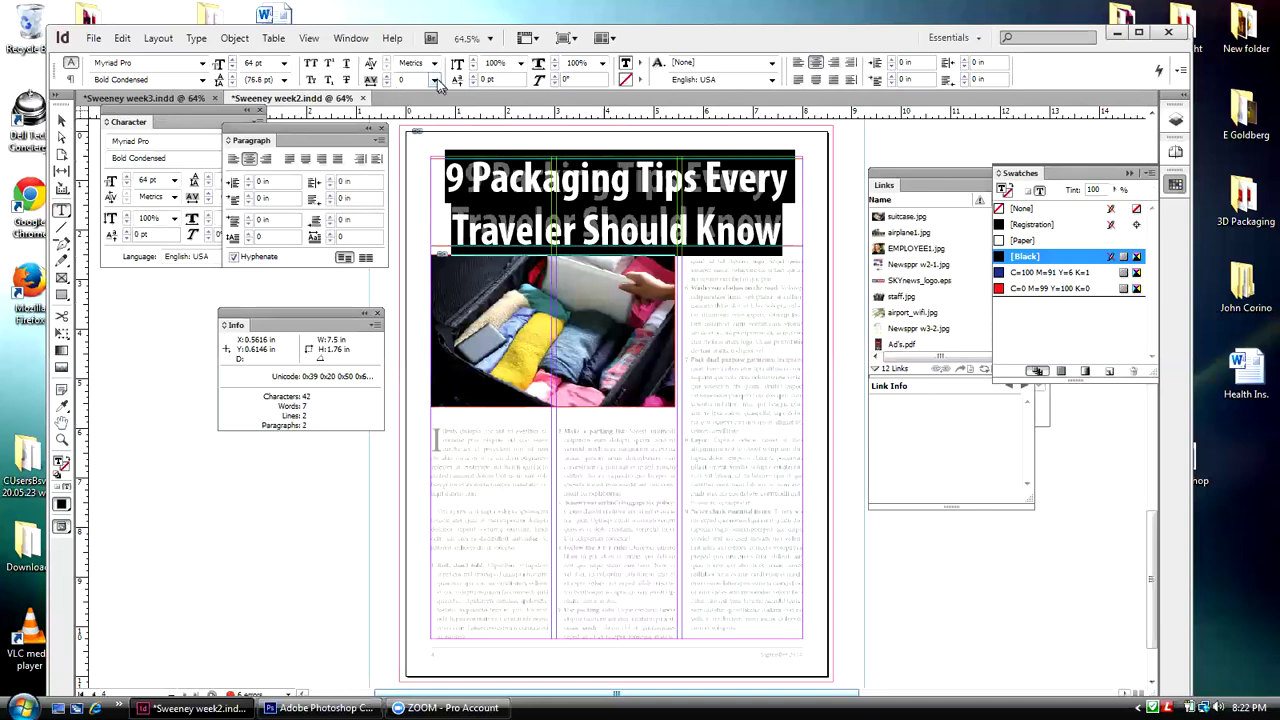
- Tighten the tracking of both headline lines to -40
{"action": "left_click", "coordinate": [435, 81]}
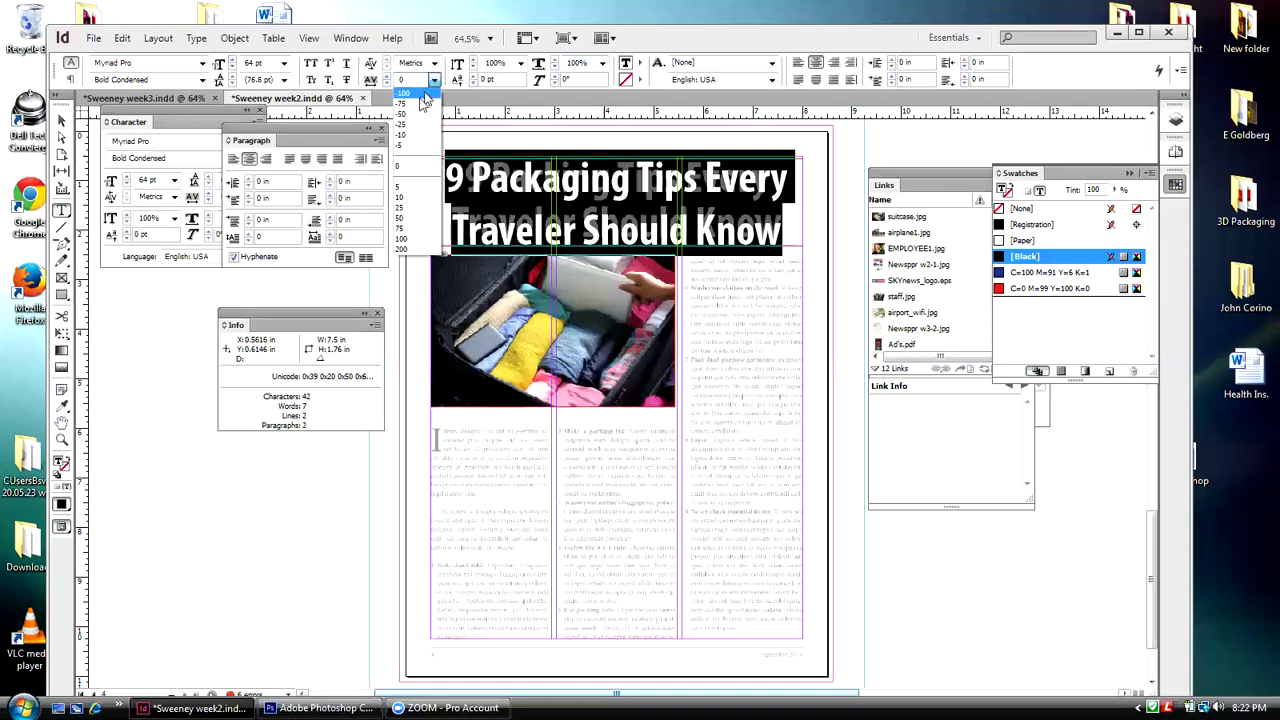
{"action": "left_click", "coordinate": [406, 124]}
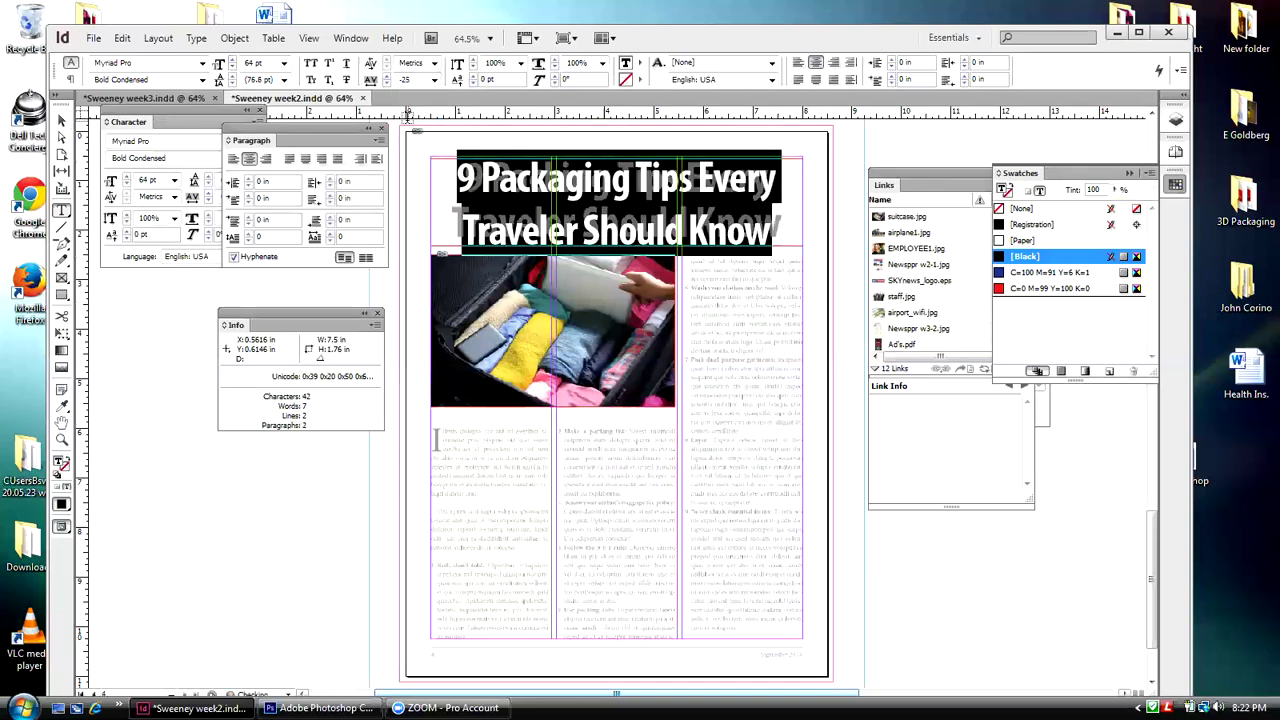
{"action": "left_click", "coordinate": [387, 85]}
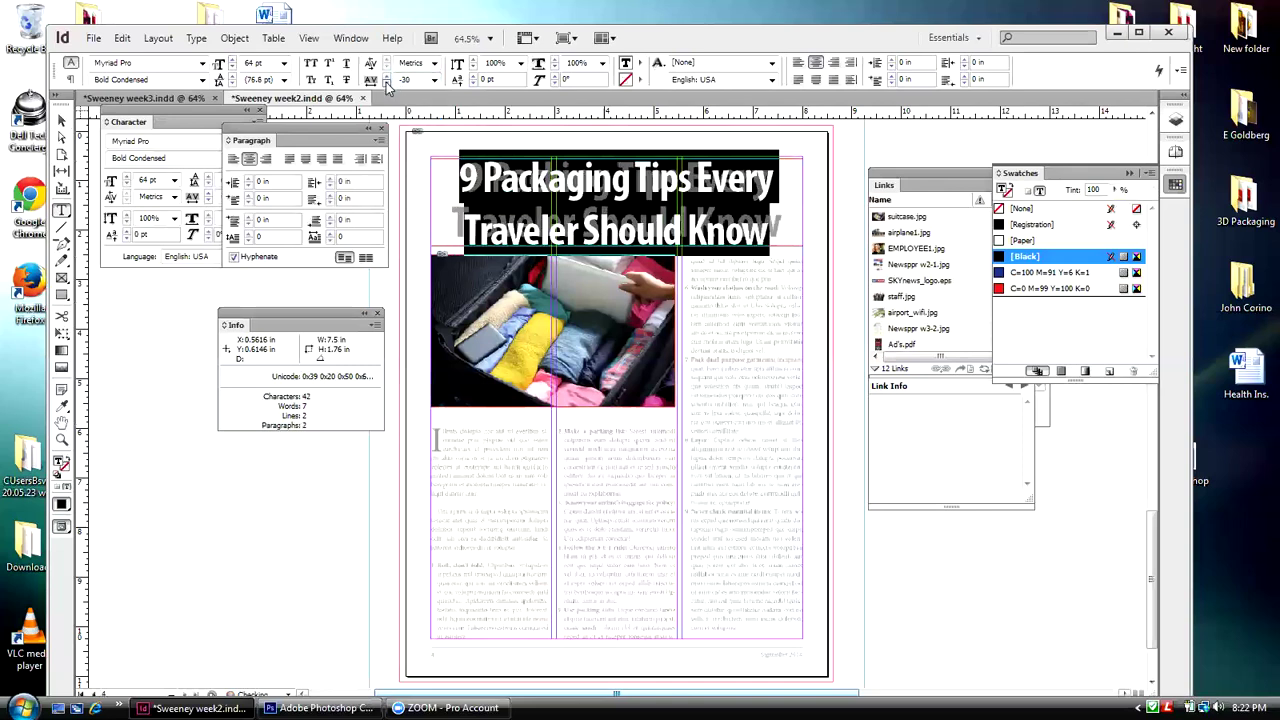
{"action": "left_click", "coordinate": [387, 85]}
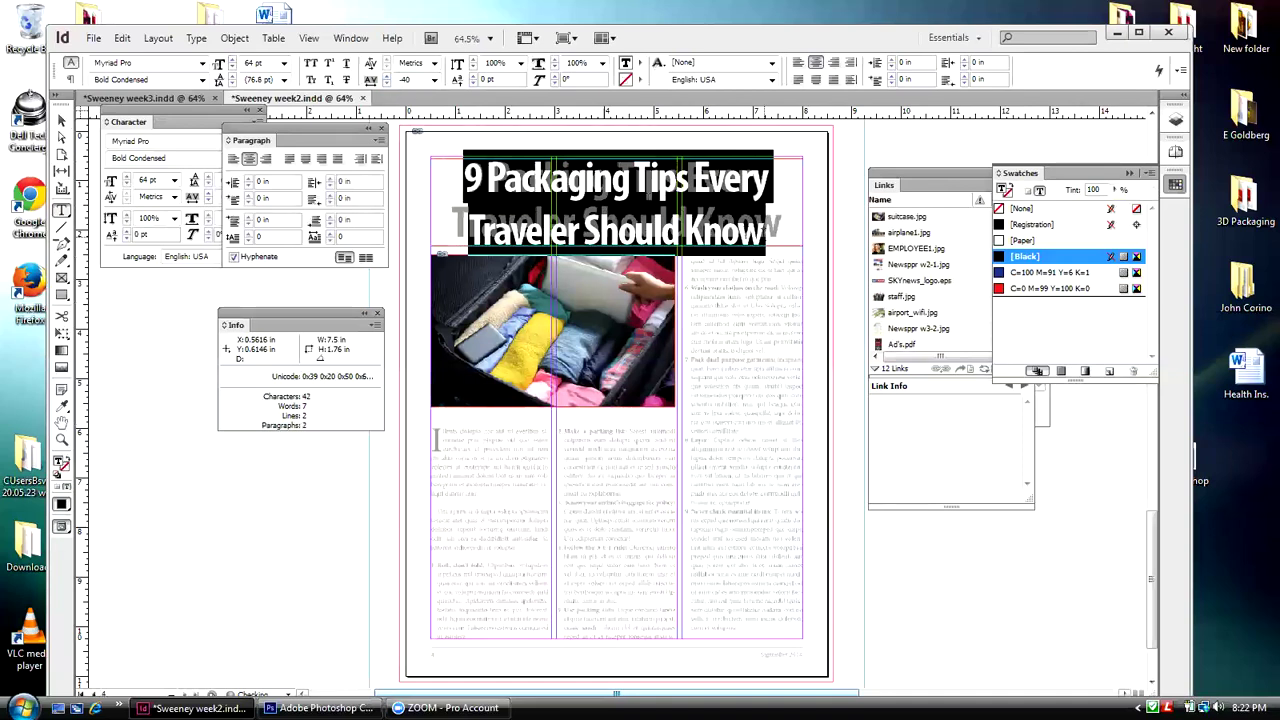
- Select the headline's second line, "Traveler Should Know", and reduce its leading to 66 pt
{"action": "left_click_drag", "start_coordinate": [768, 230], "coordinate": [466, 230]}
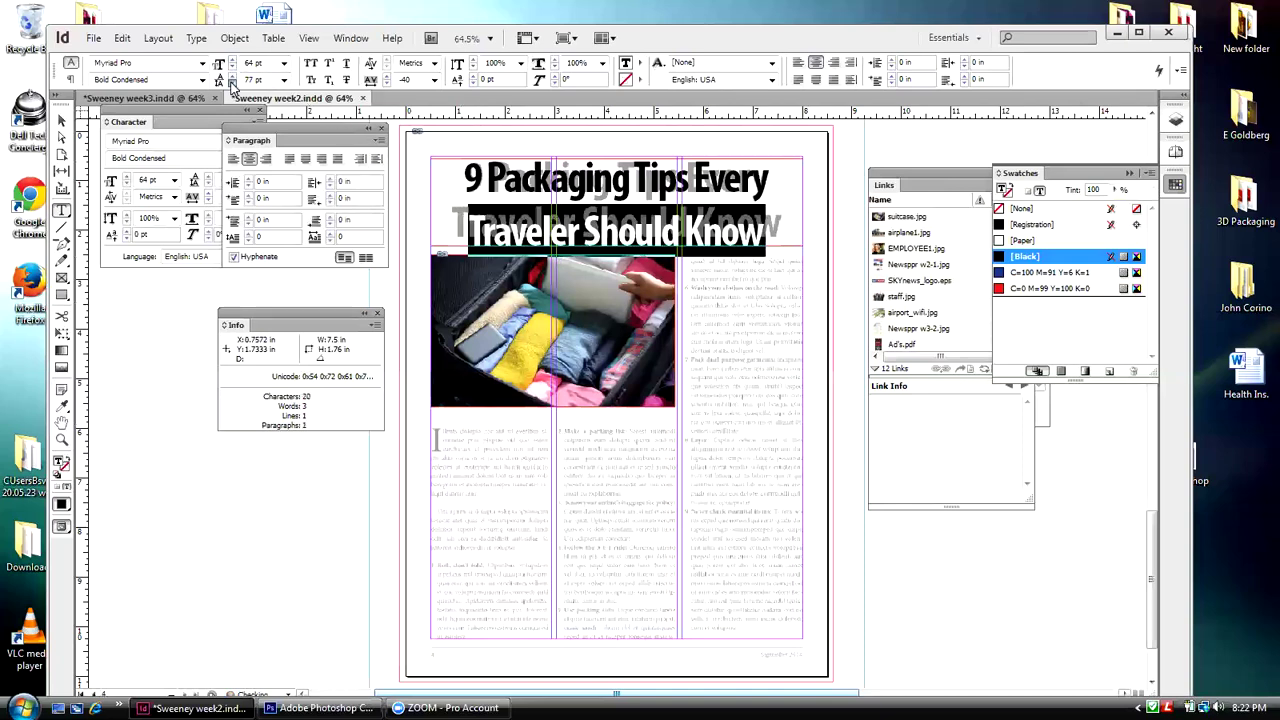
{"action": "left_click", "coordinate": [231, 84]}
{"action": "left_click", "coordinate": [231, 84]}
{"action": "left_click", "coordinate": [231, 84]}
{"action": "left_click", "coordinate": [231, 84]}
{"action": "left_click", "coordinate": [231, 84]}
{"action": "left_click", "coordinate": [231, 84]}
{"action": "left_click", "coordinate": [231, 84]}
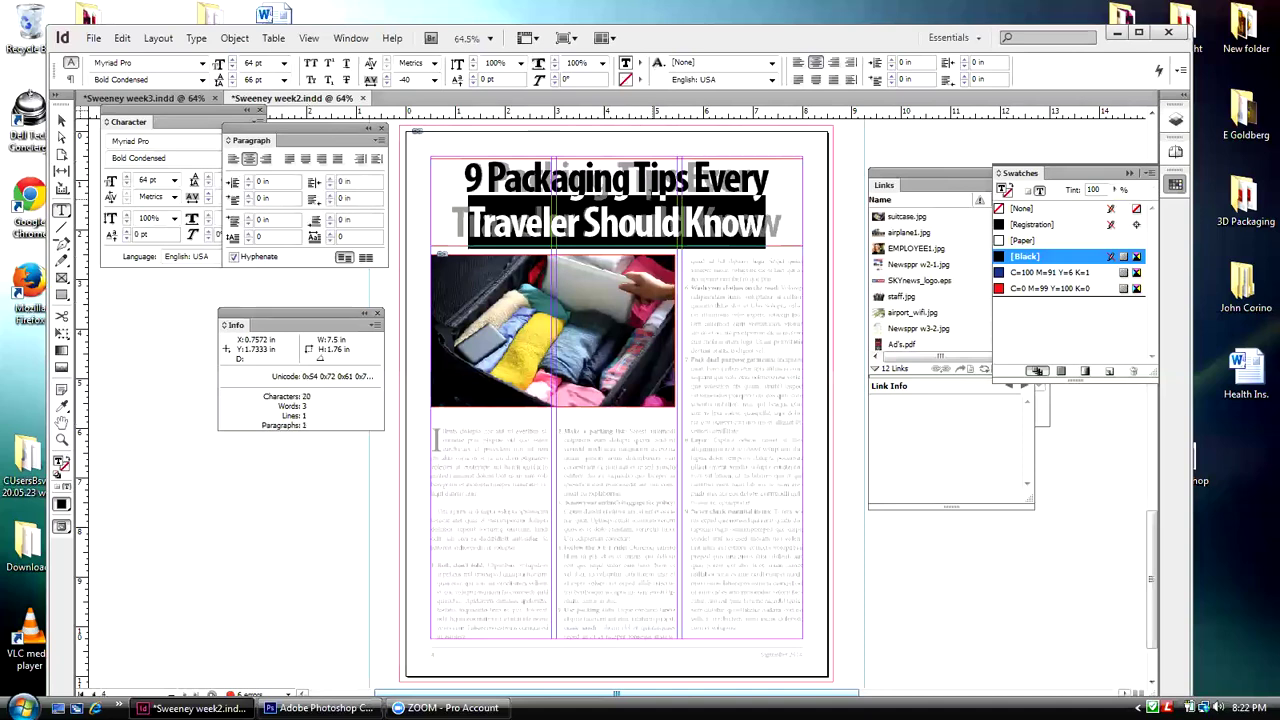
- Set the second headline line's tracking to 0 and deselect the text frame
{"action": "left_click", "coordinate": [386, 76]}
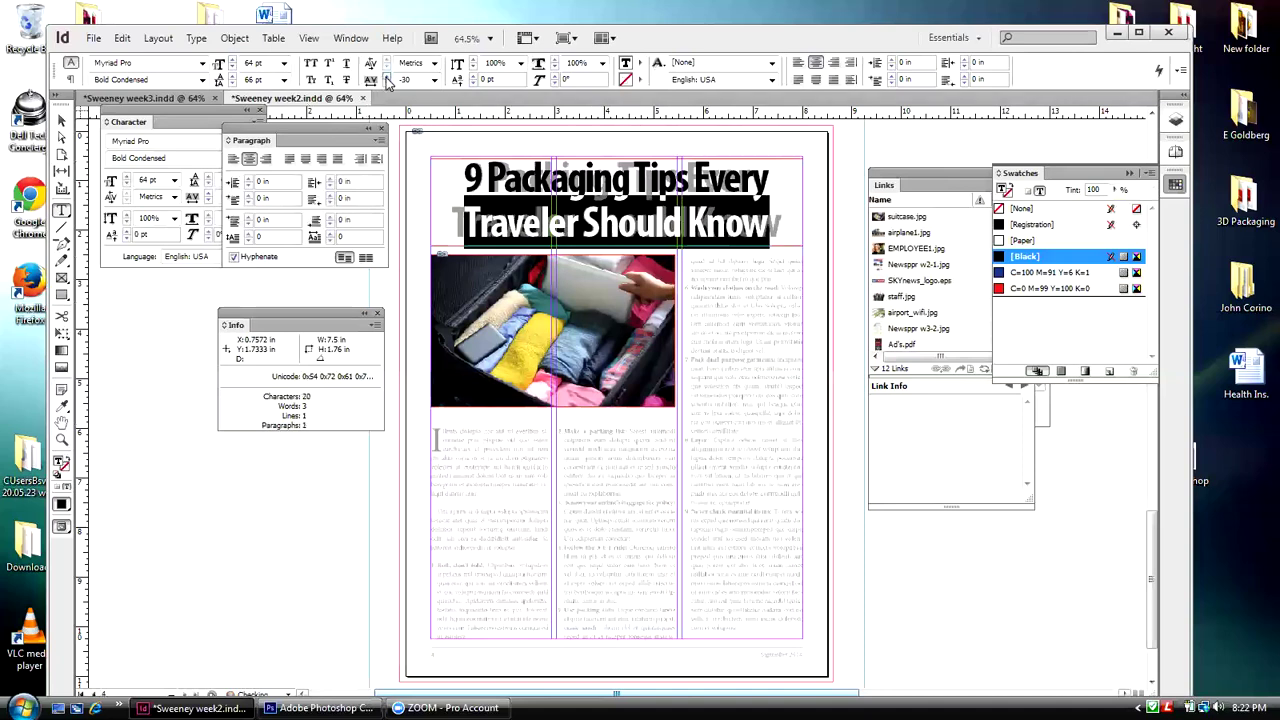
{"action": "left_click", "coordinate": [386, 76]}
{"action": "left_click", "coordinate": [386, 76]}
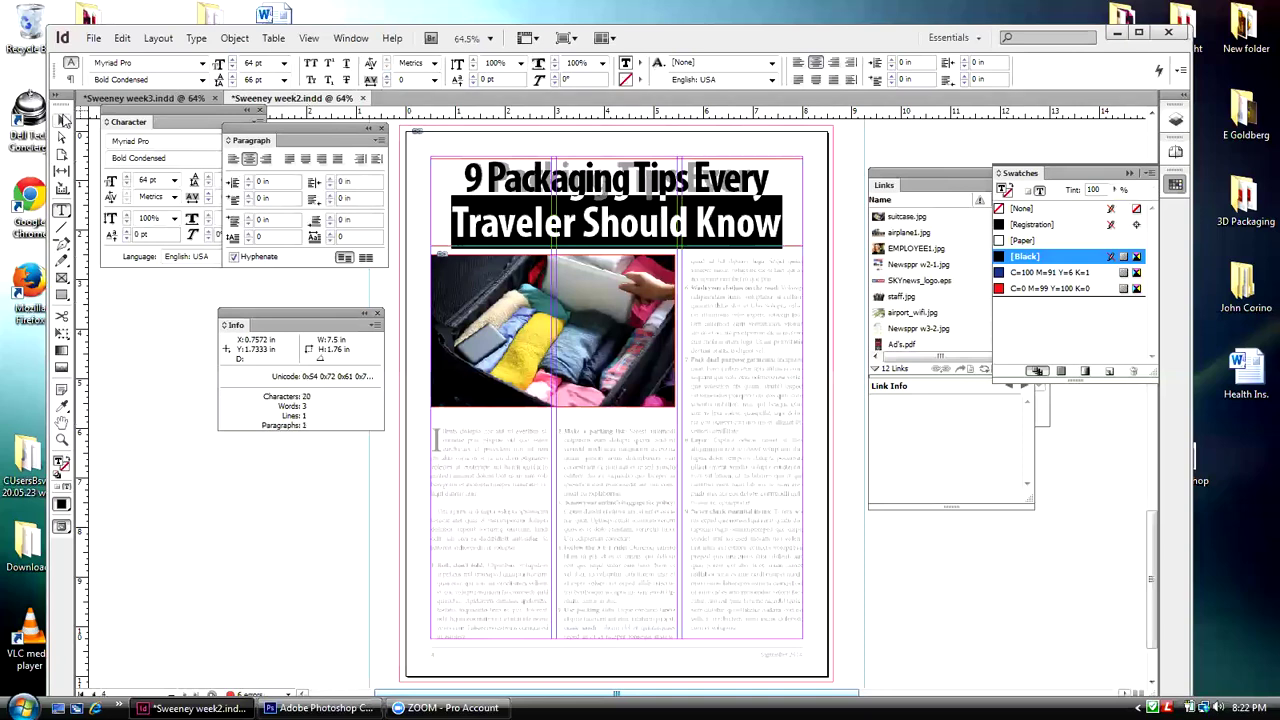
{"action": "left_click", "coordinate": [61, 120]}
{"action": "left_click", "coordinate": [292, 279]}
{"action": "left_click", "coordinate": [1024, 256]}
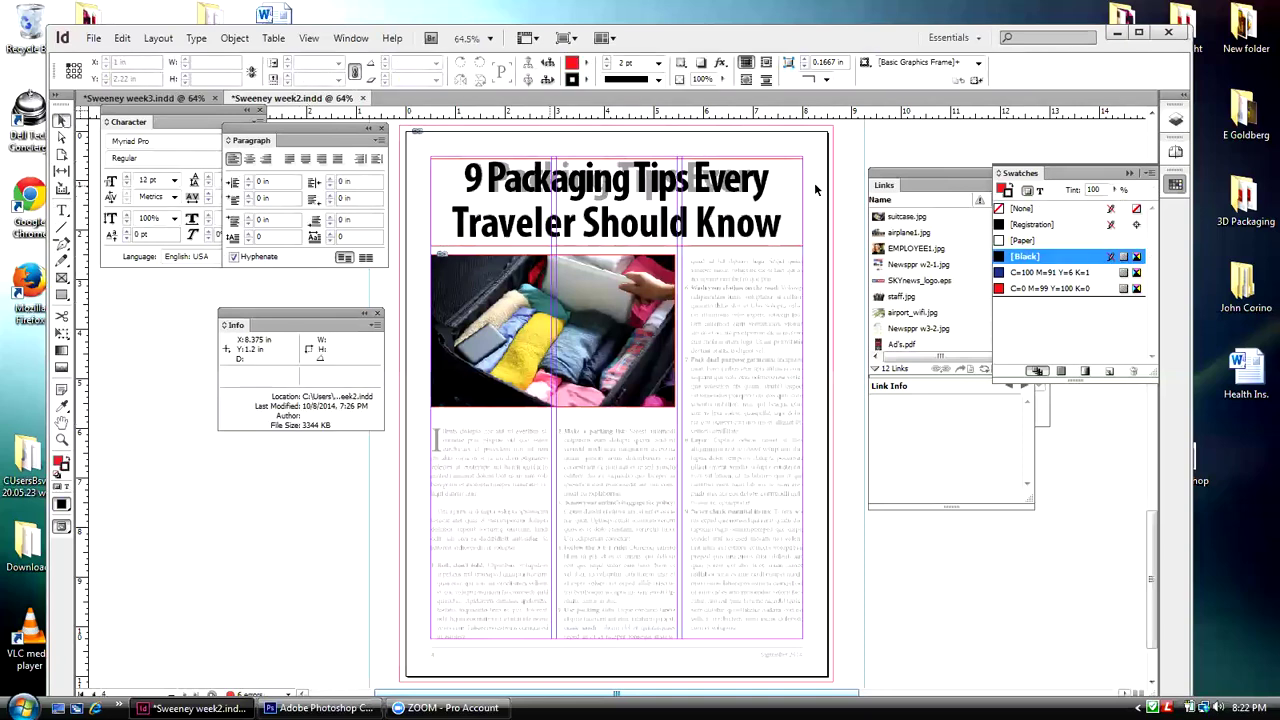
- Hide the Trace layer so that only the new headline and photo are displayed
{"action": "left_click", "coordinate": [1175, 151]}
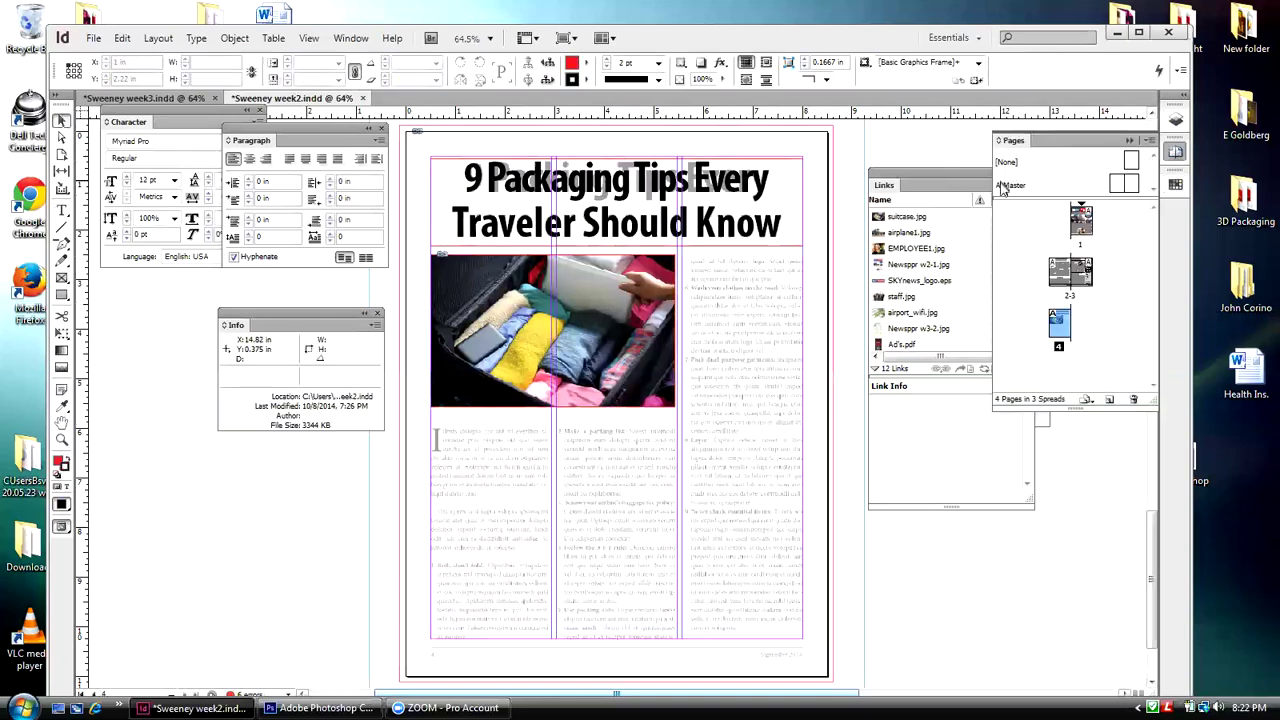
{"action": "left_click", "coordinate": [1175, 151]}
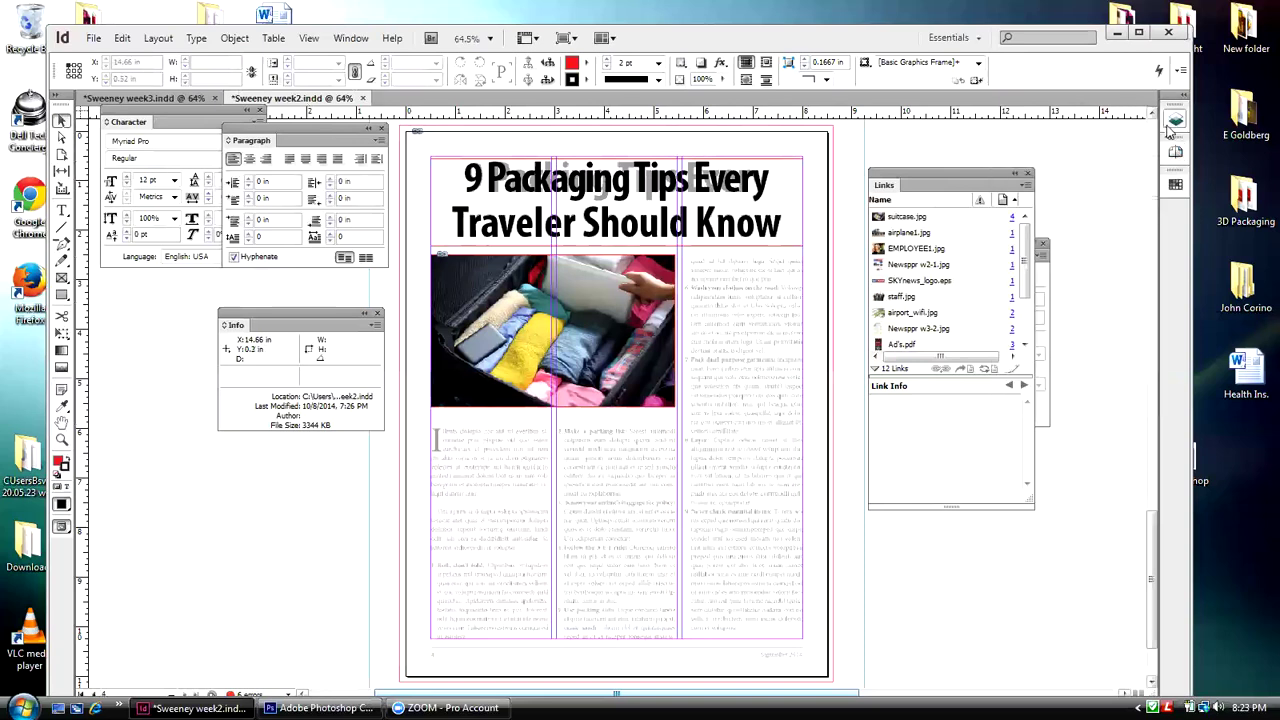
{"action": "left_click", "coordinate": [1175, 118]}
{"action": "left_click", "coordinate": [999, 139]}
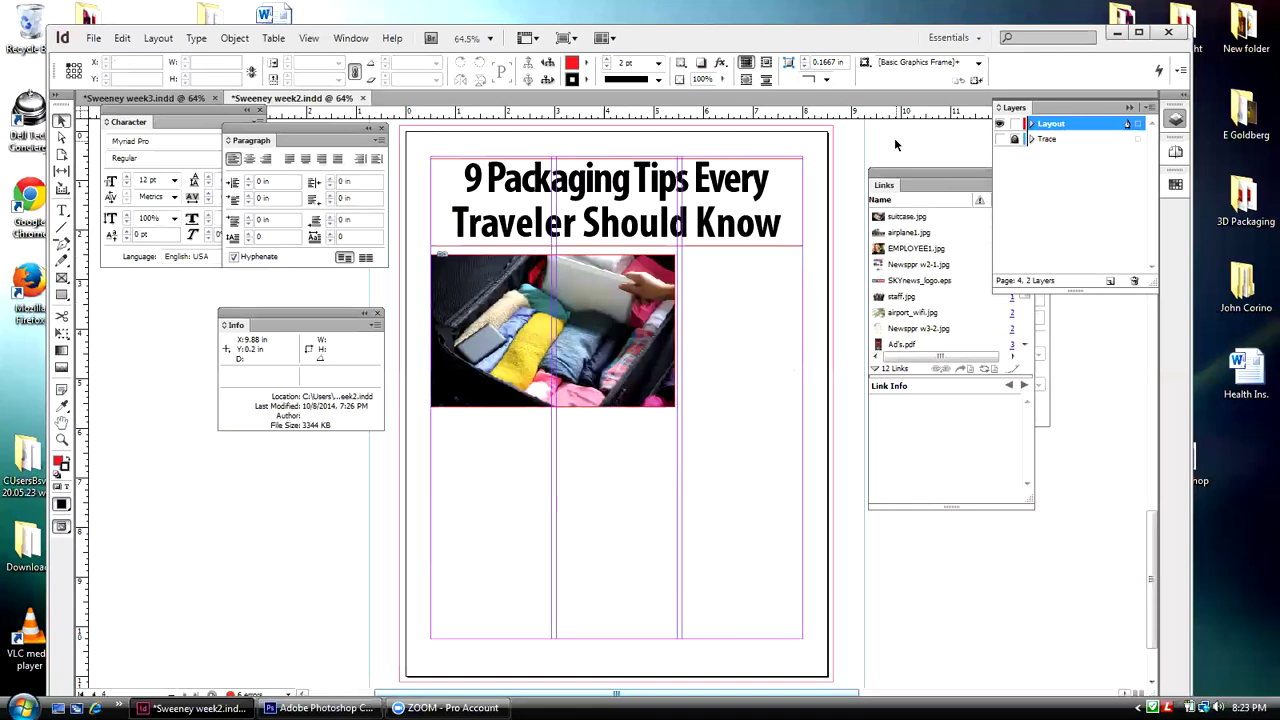
- Set the tracking of the first headline line, "9 Packaging Tips Every", to -20 and deselect the frame
{"action": "double_click", "coordinate": [538, 191]}
{"action": "left_click_drag", "start_coordinate": [768, 181], "coordinate": [458, 180]}
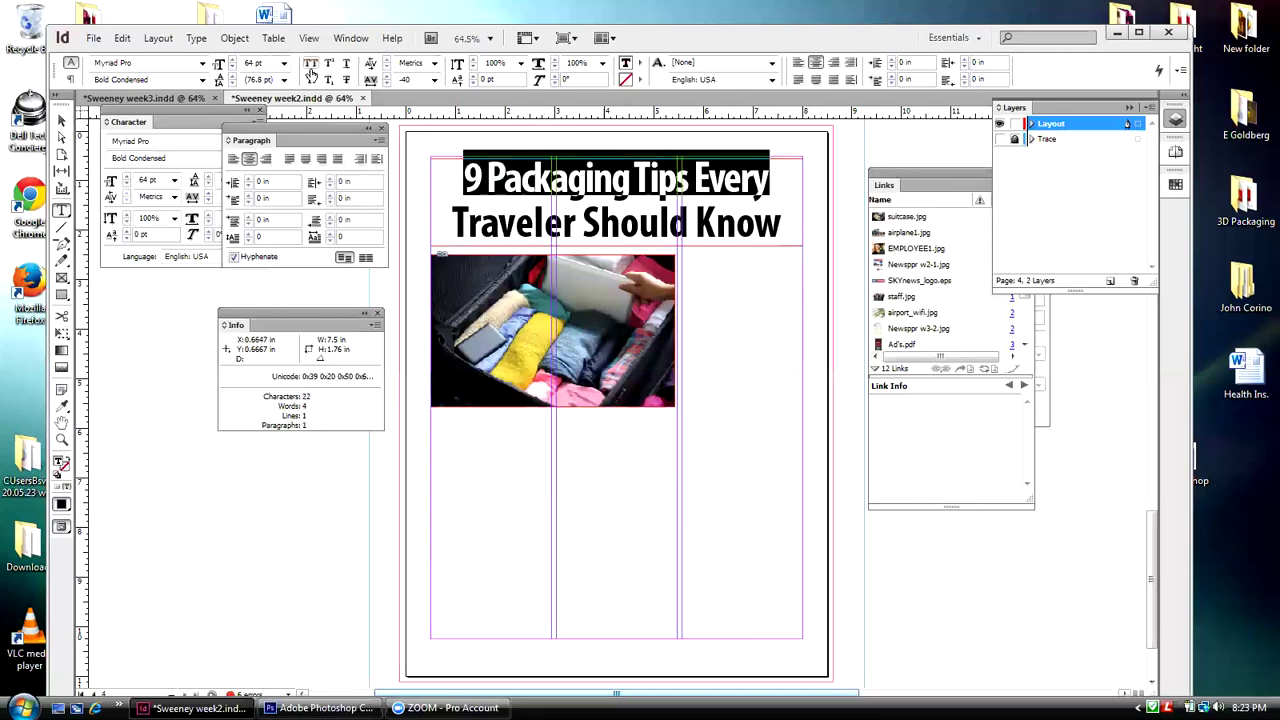
{"action": "left_click", "coordinate": [386, 76]}
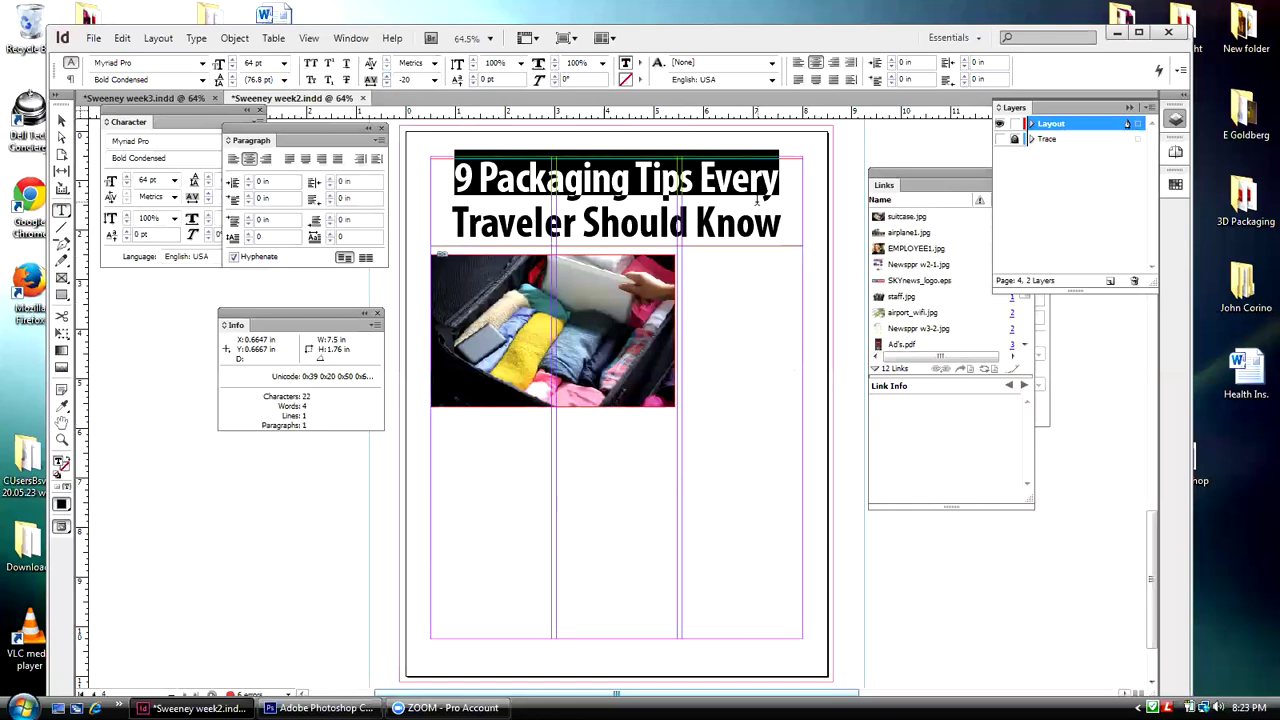
{"action": "left_click", "coordinate": [61, 119]}
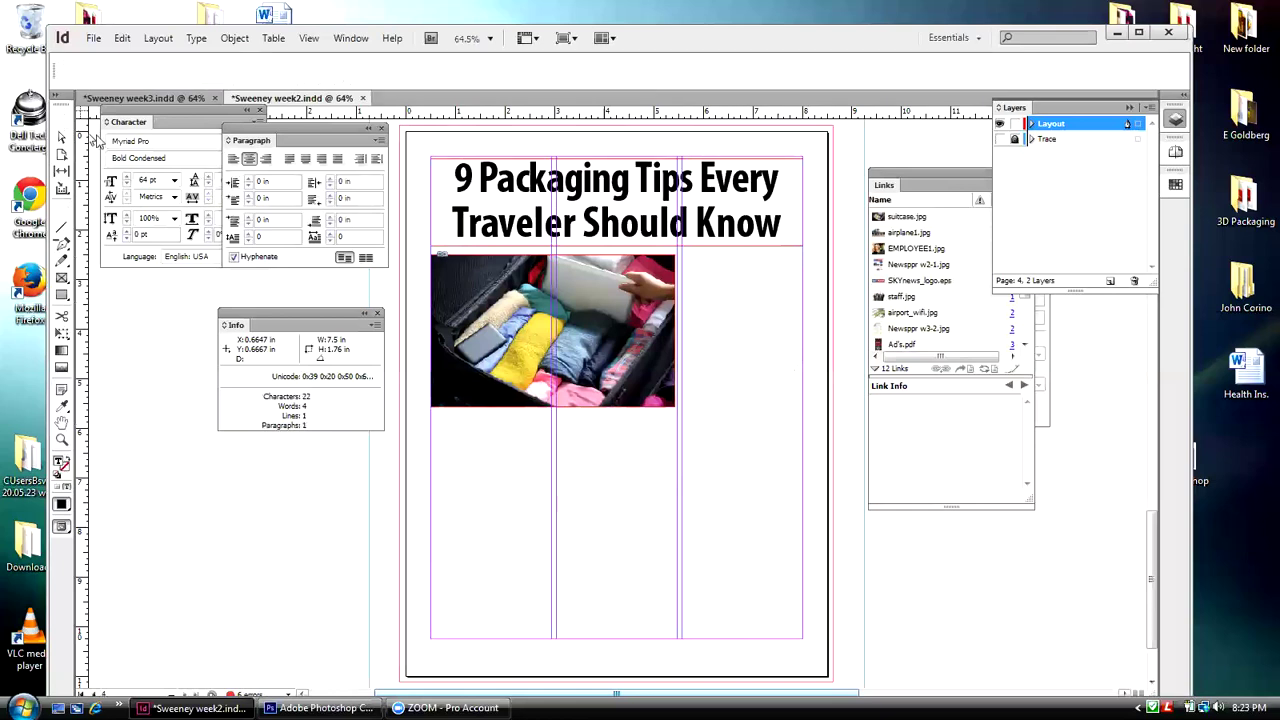
{"action": "left_click", "coordinate": [280, 290]}
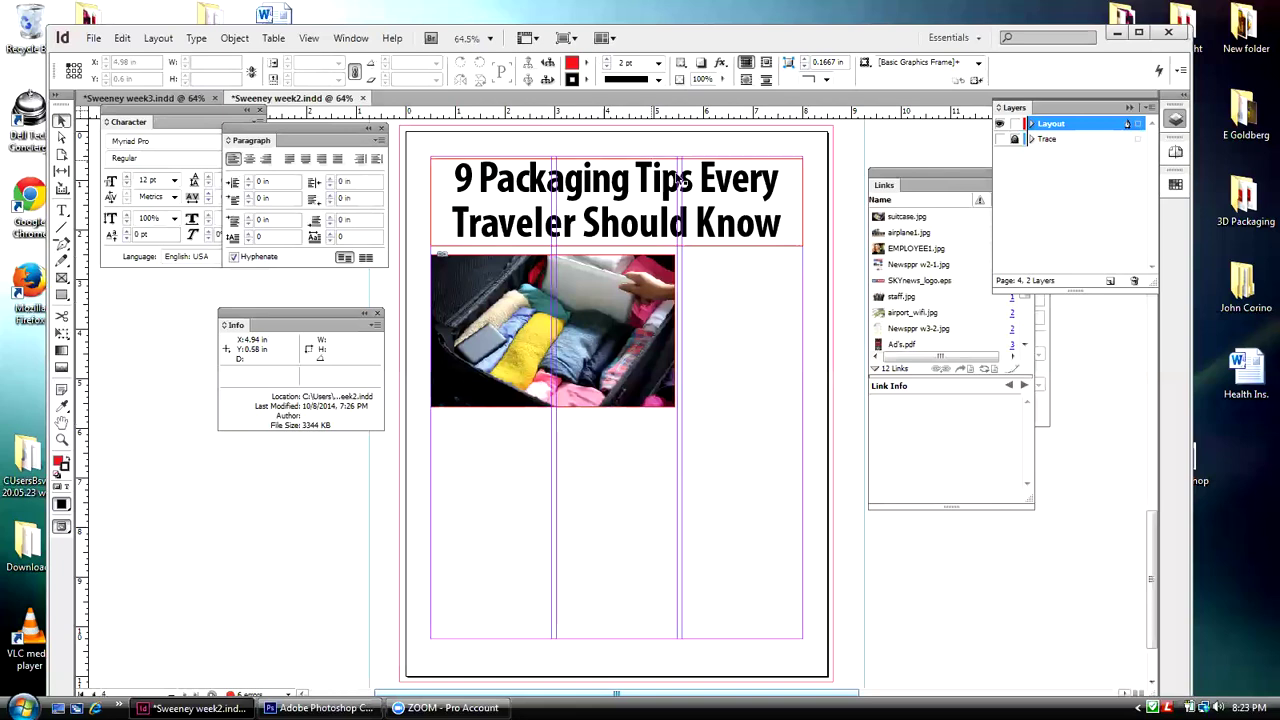
- Set the tracking of the second headline line, "Traveler Should Know", to -10 and deselect the frame
{"action": "double_click", "coordinate": [736, 222]}
{"action": "left_click_drag", "start_coordinate": [788, 222], "coordinate": [456, 222]}
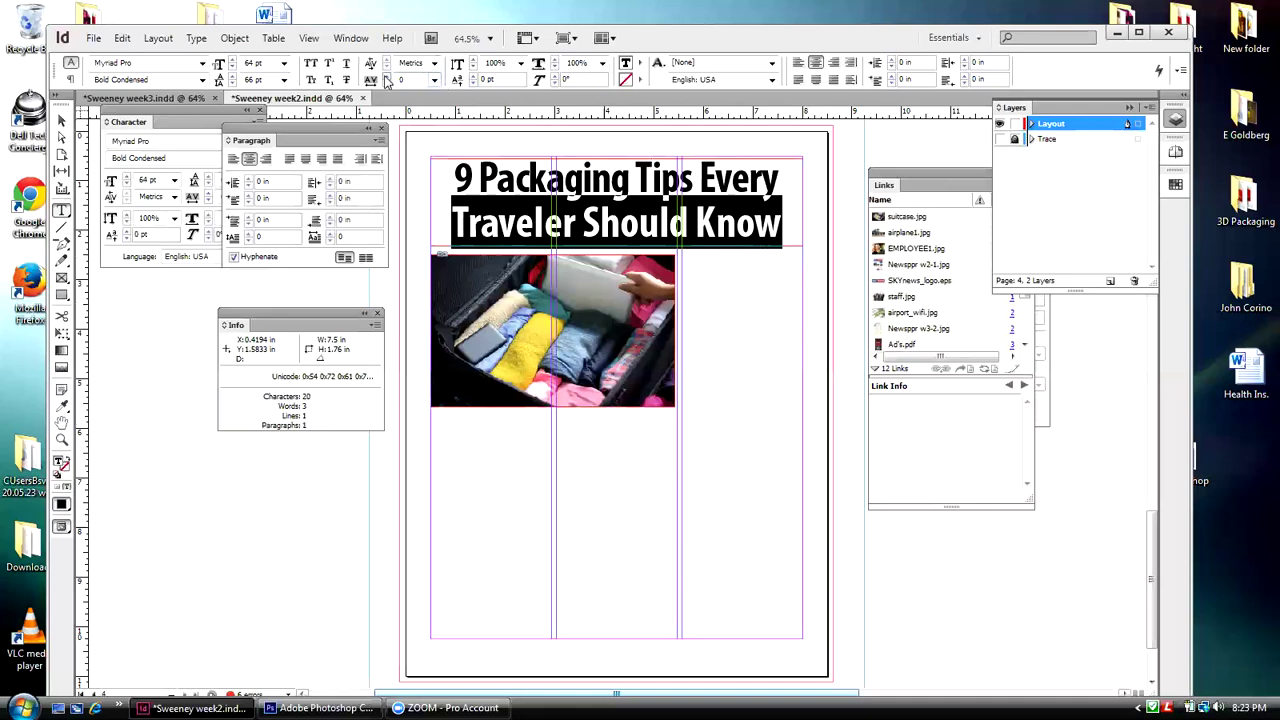
{"action": "left_click", "coordinate": [386, 84]}
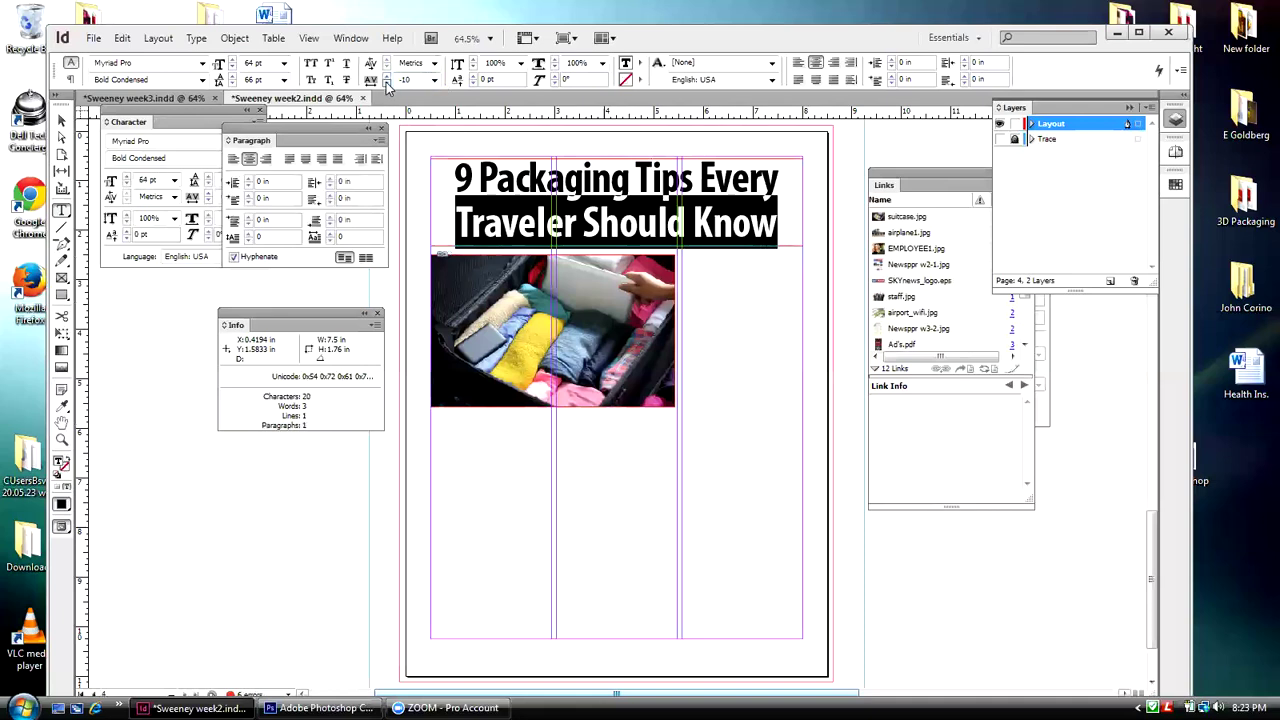
{"action": "left_click", "coordinate": [61, 120]}
{"action": "left_click", "coordinate": [113, 349]}
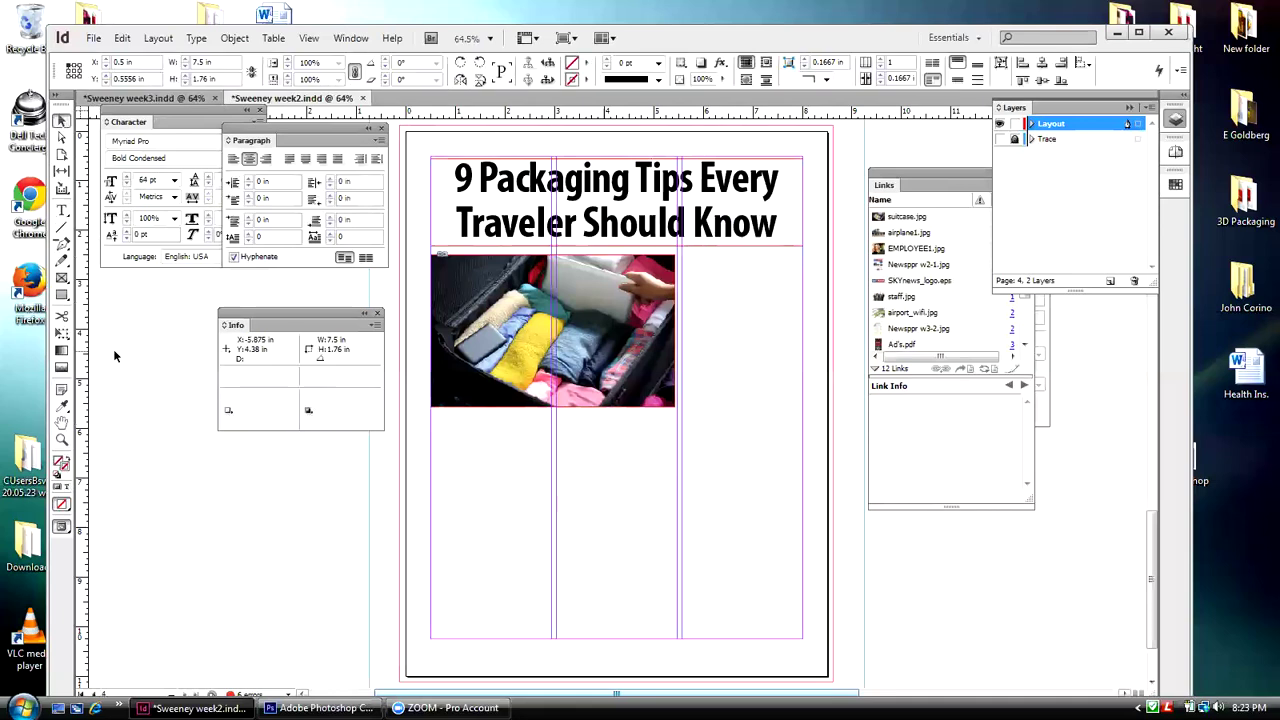
{"action": "left_click", "coordinate": [699, 240]}
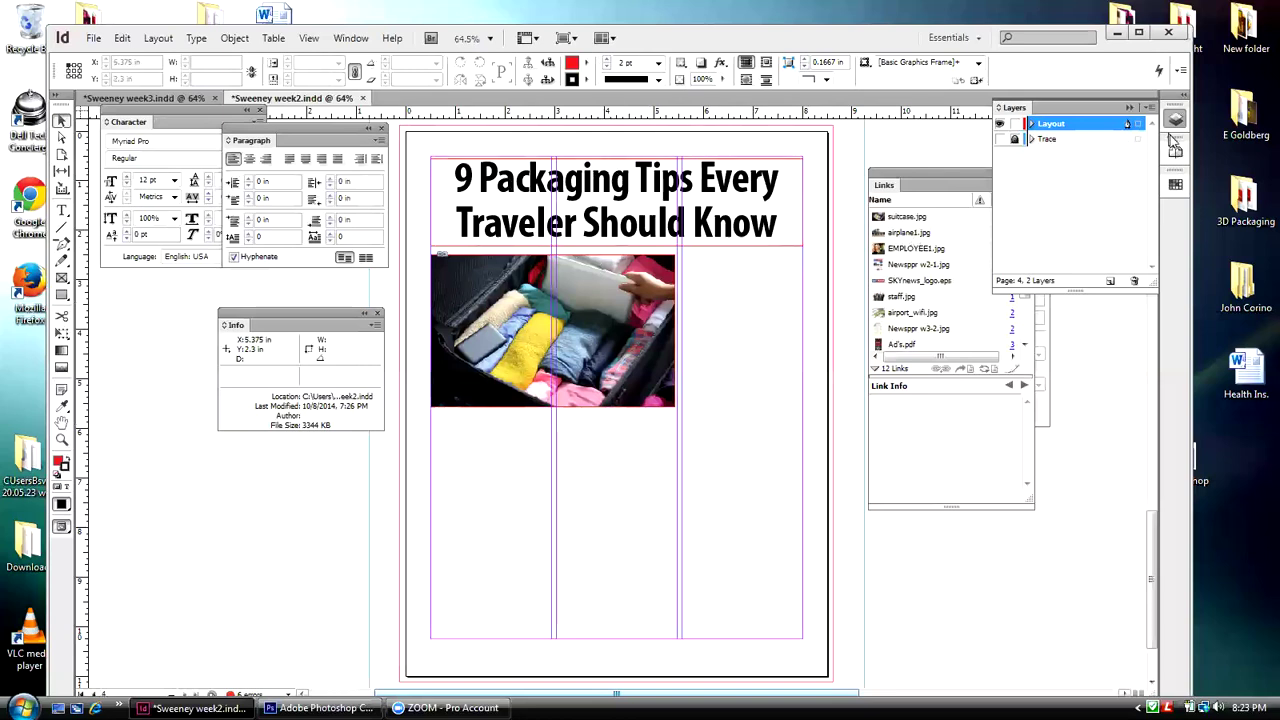
- Show the Trace layer and draw a text frame over the third column, extended up to the photo's top edge, about 2.43 by 7.76 in
{"action": "left_click", "coordinate": [998, 140]}
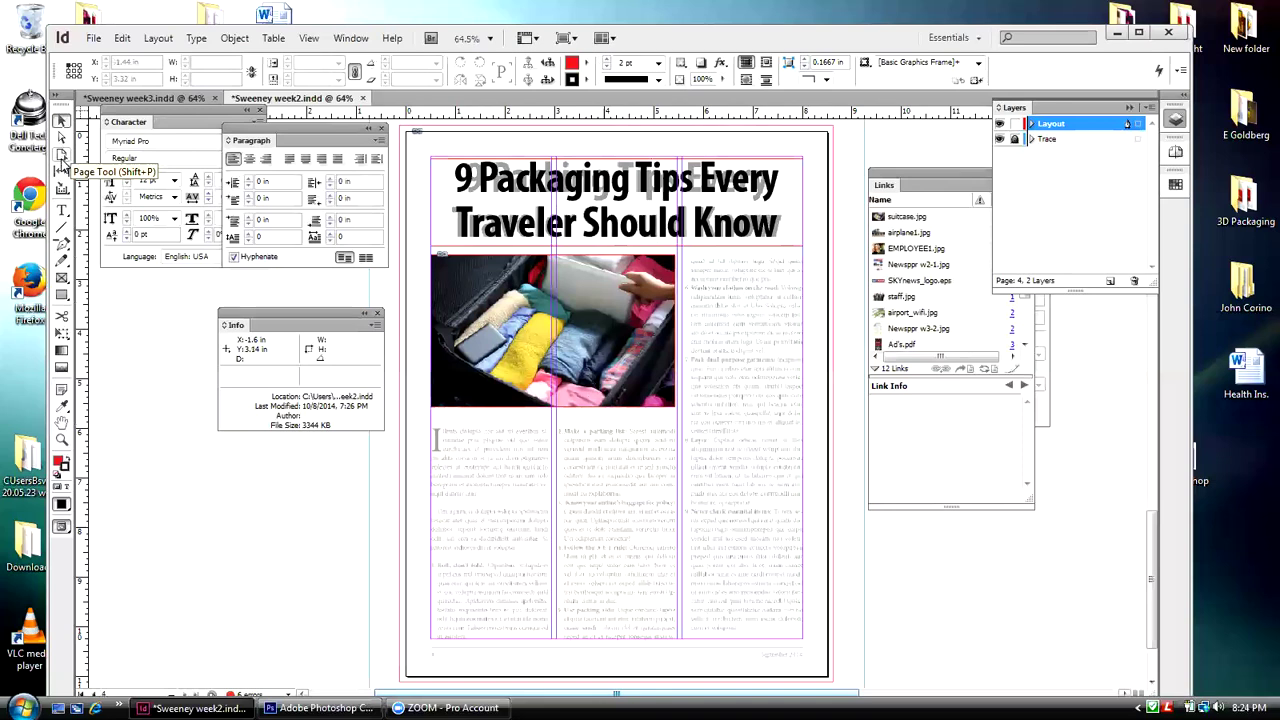
{"action": "left_click", "coordinate": [61, 210]}
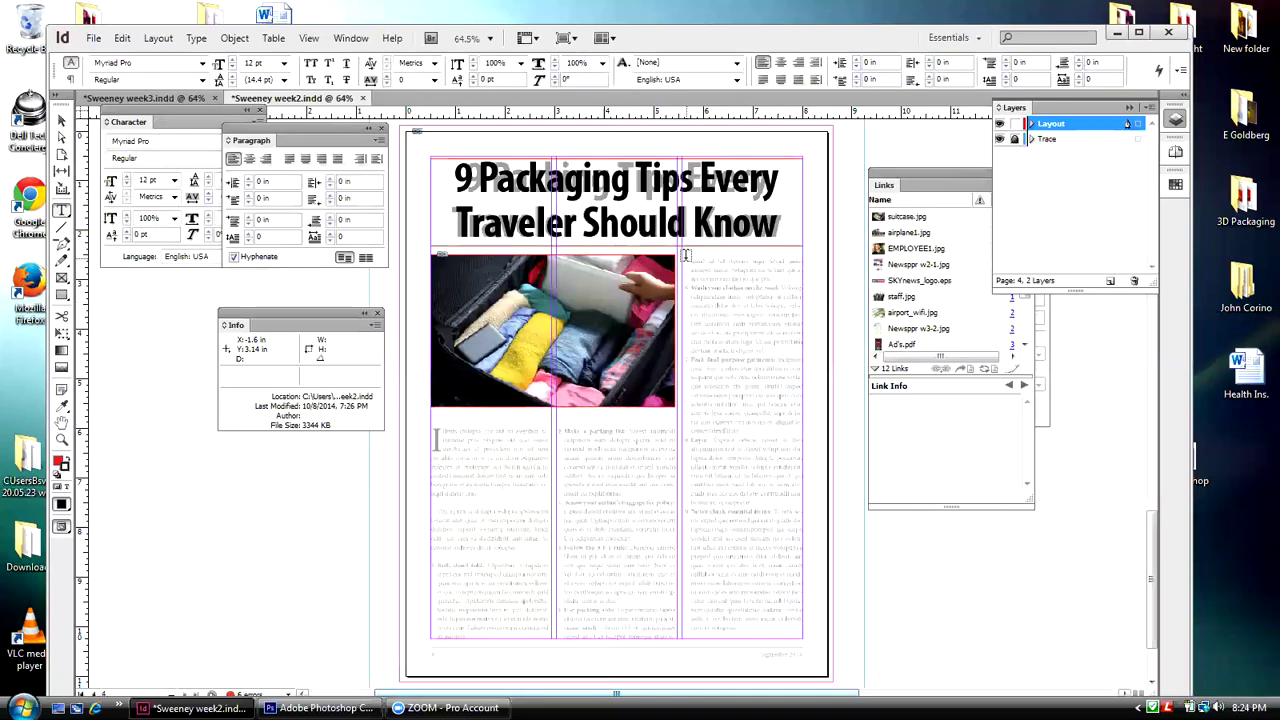
{"action": "left_click_drag", "start_coordinate": [684, 260], "coordinate": [803, 641]}
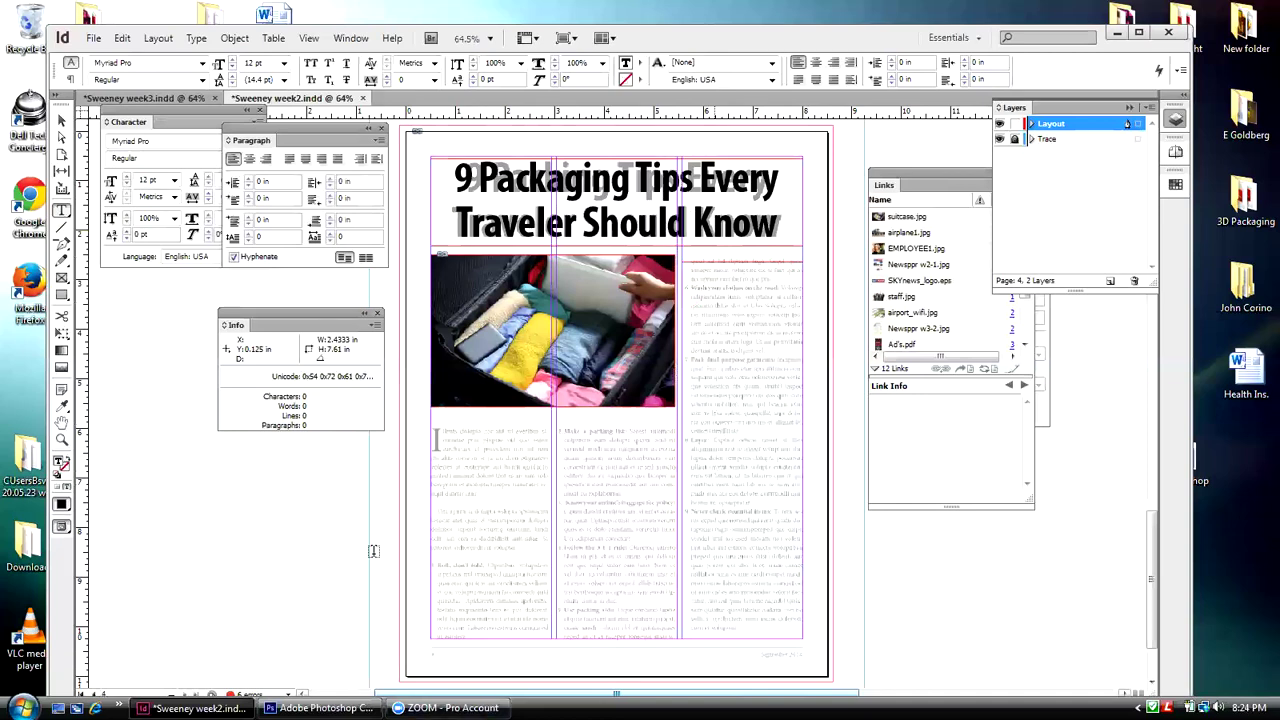
{"action": "left_click", "coordinate": [61, 120]}
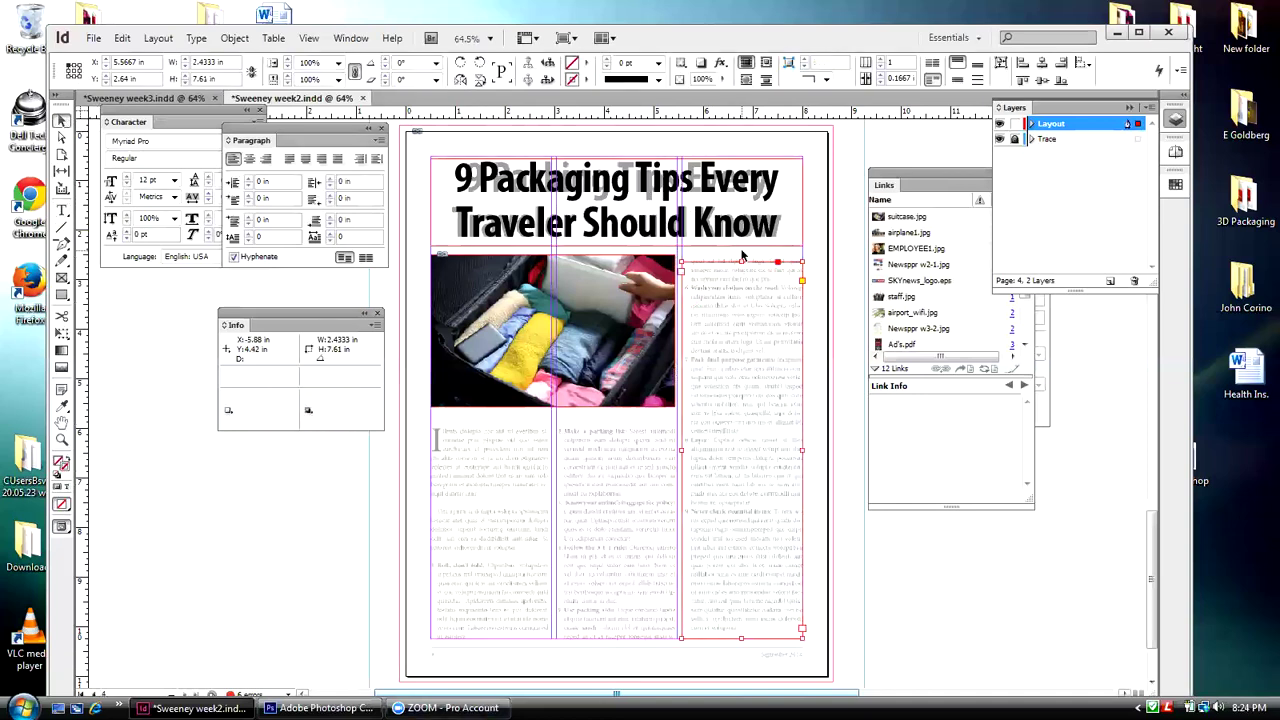
{"action": "left_click_drag", "start_coordinate": [741, 262], "coordinate": [741, 256]}
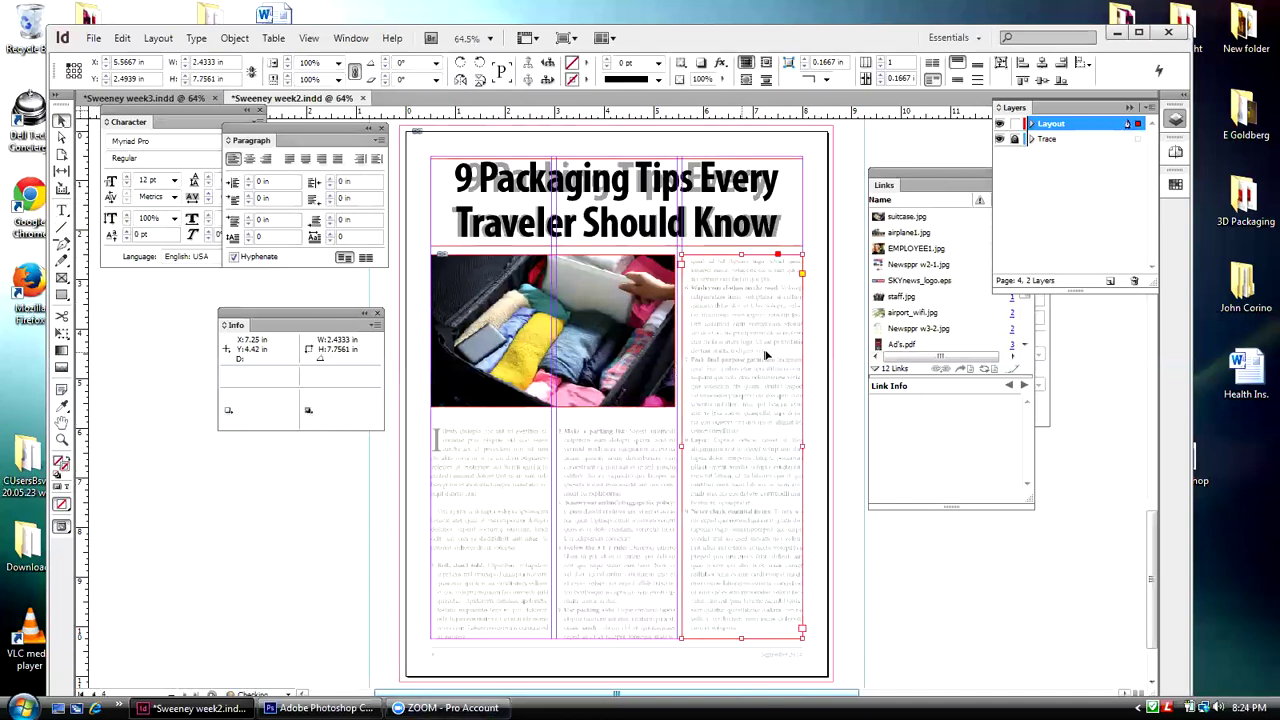
- Copy the third-column text frame, paste it in place and move the copy over the second column, to X about 3.04 in
{"action": "left_click", "coordinate": [122, 39]}
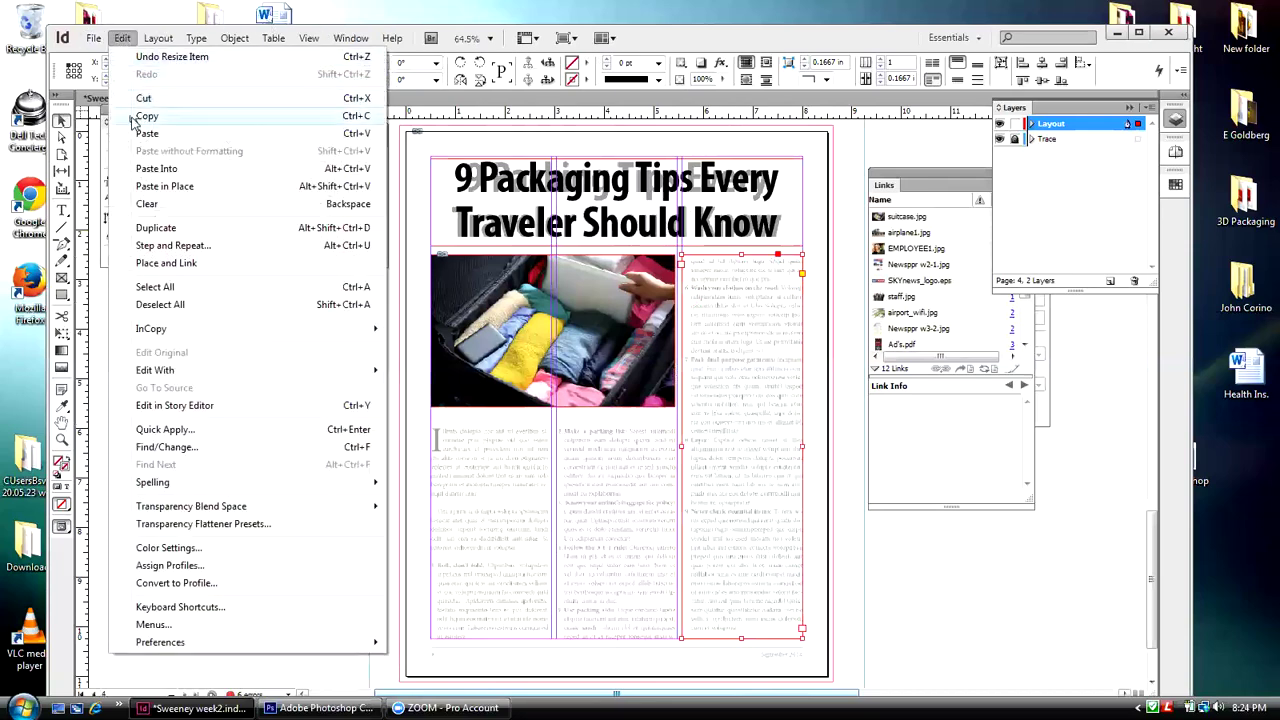
{"action": "left_click", "coordinate": [135, 116]}
{"action": "left_click", "coordinate": [122, 39]}
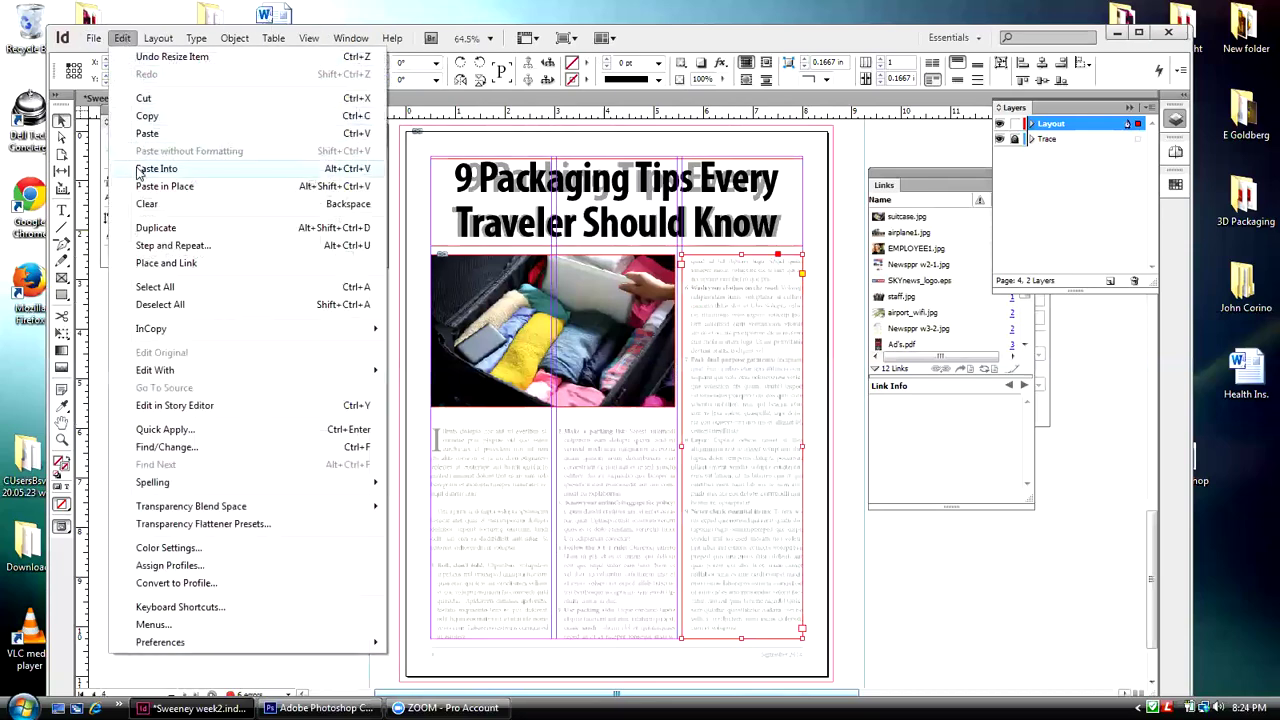
{"action": "left_click", "coordinate": [142, 186]}
{"action": "key", "text": "shift+Left"}
{"action": "key", "text": "shift+Left"}
{"action": "key", "text": "shift+Left"}
{"action": "key", "text": "shift+Left"}
{"action": "key", "text": "shift+Left"}
{"action": "key", "text": "shift+Left"}
{"action": "key", "text": "shift+Left"}
{"action": "key", "text": "shift+Left"}
{"action": "key", "text": "shift+Left"}
{"action": "key", "text": "shift+Left"}
{"action": "key", "text": "shift+Left"}
{"action": "key", "text": "shift+Left"}
{"action": "key", "text": "shift+Left"}
{"action": "key", "text": "shift+Left"}
{"action": "key", "text": "shift+Left"}
{"action": "key", "text": "shift+Left"}
{"action": "key", "text": "shift+Left"}
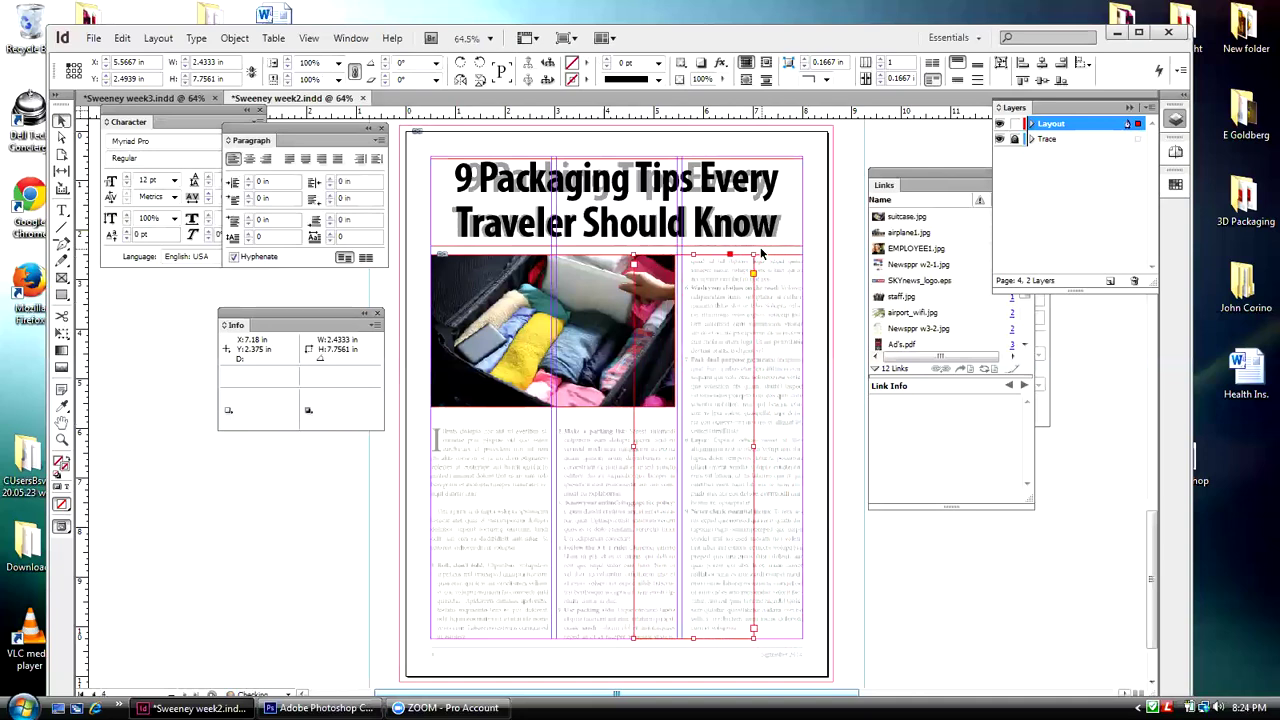
{"action": "key", "text": "shift+Left"}
{"action": "key", "text": "shift+Left"}
{"action": "key", "text": "shift+Left"}
{"action": "key", "text": "shift+Left"}
{"action": "key", "text": "shift+Left"}
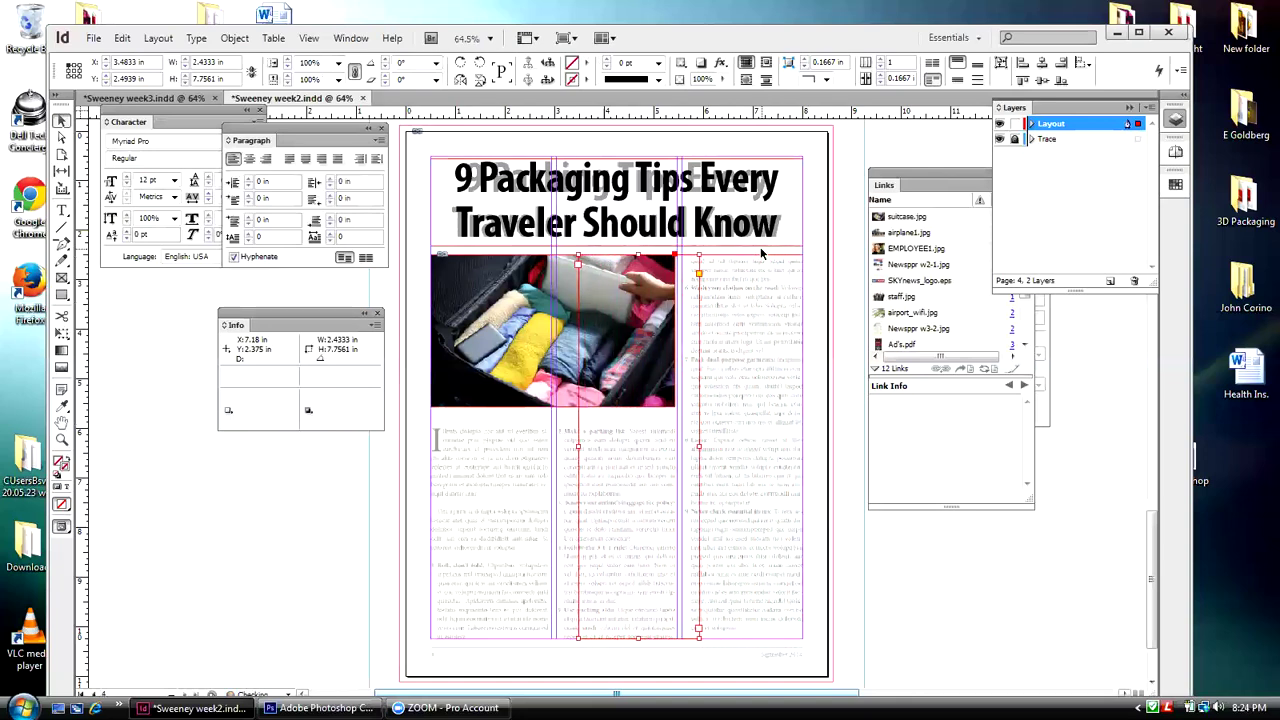
{"action": "key", "text": "Left"}
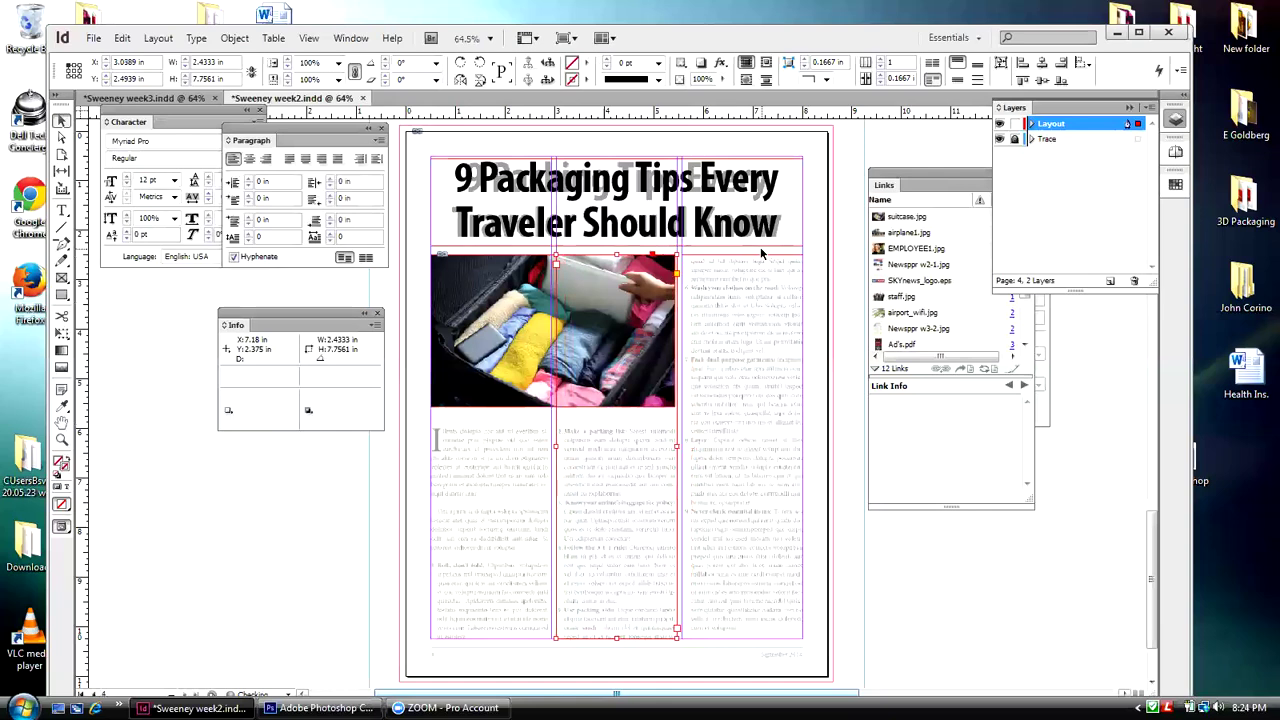
{"action": "left_click", "coordinate": [794, 289], "text": "shift"}
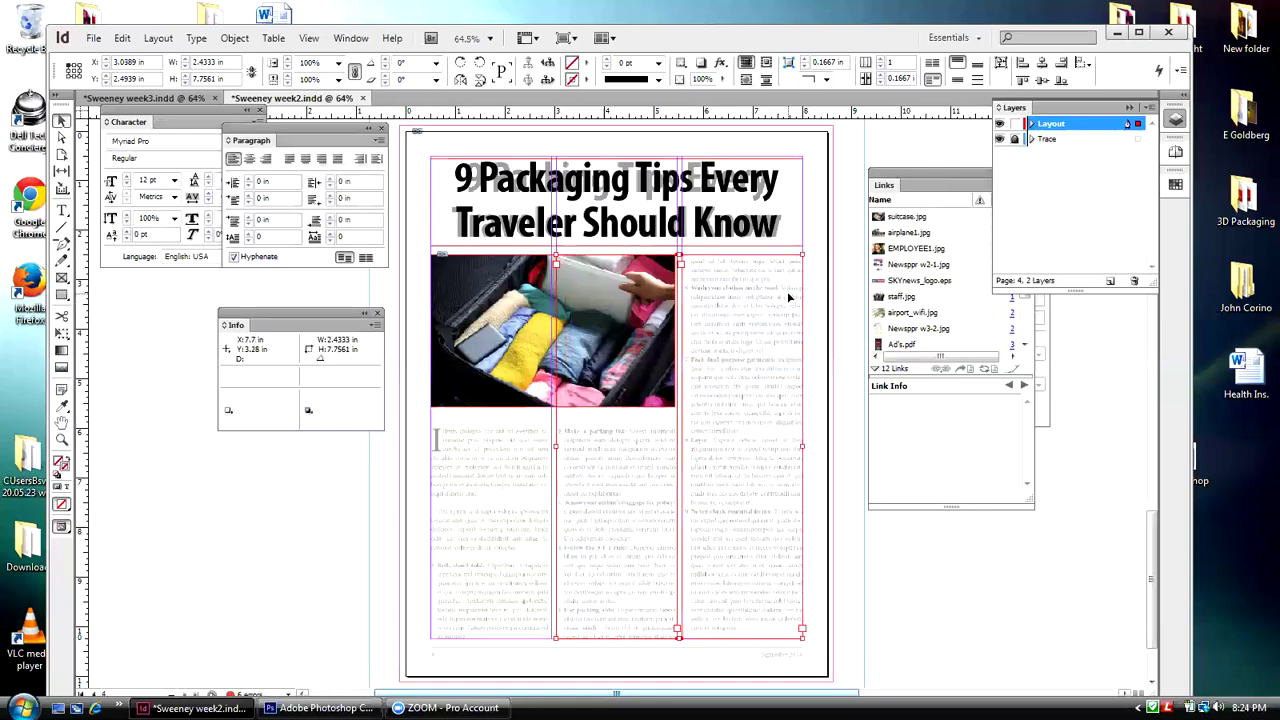
{"action": "left_click", "coordinate": [177, 305]}
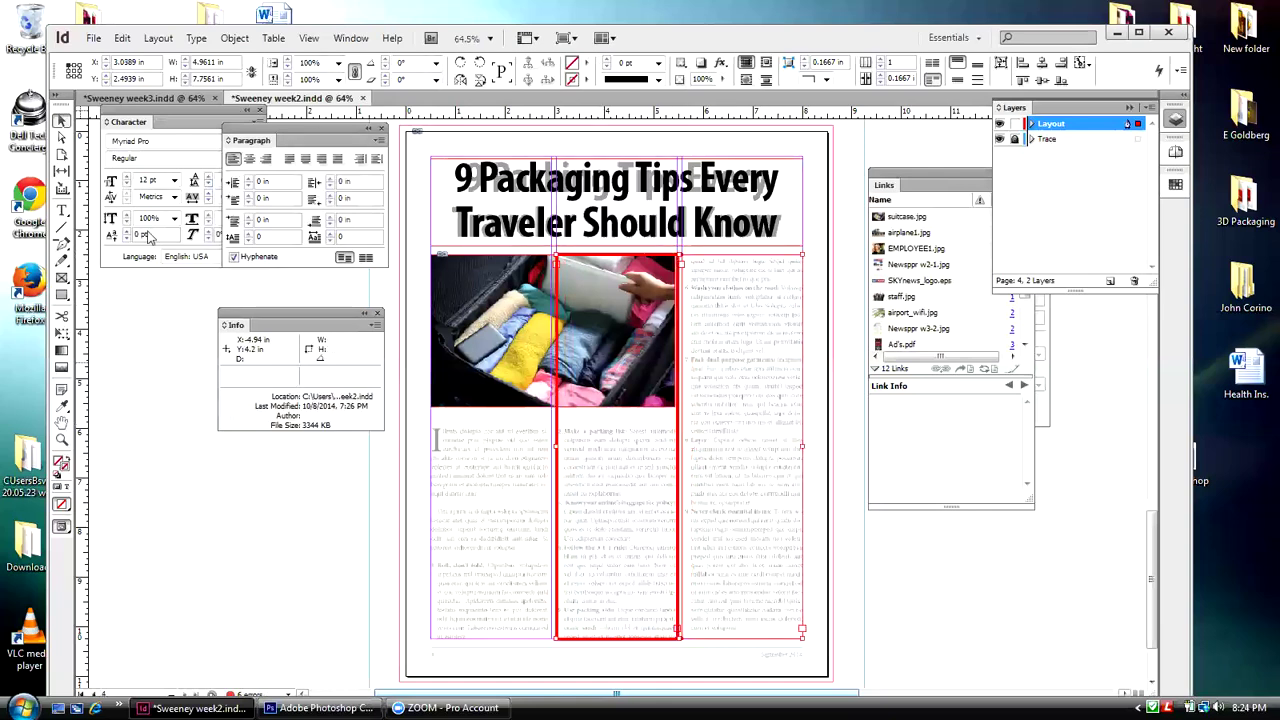
- Paste the text frame in place again and move that copy over the first column, to X about 0.50 in
{"action": "left_click", "coordinate": [121, 38]}
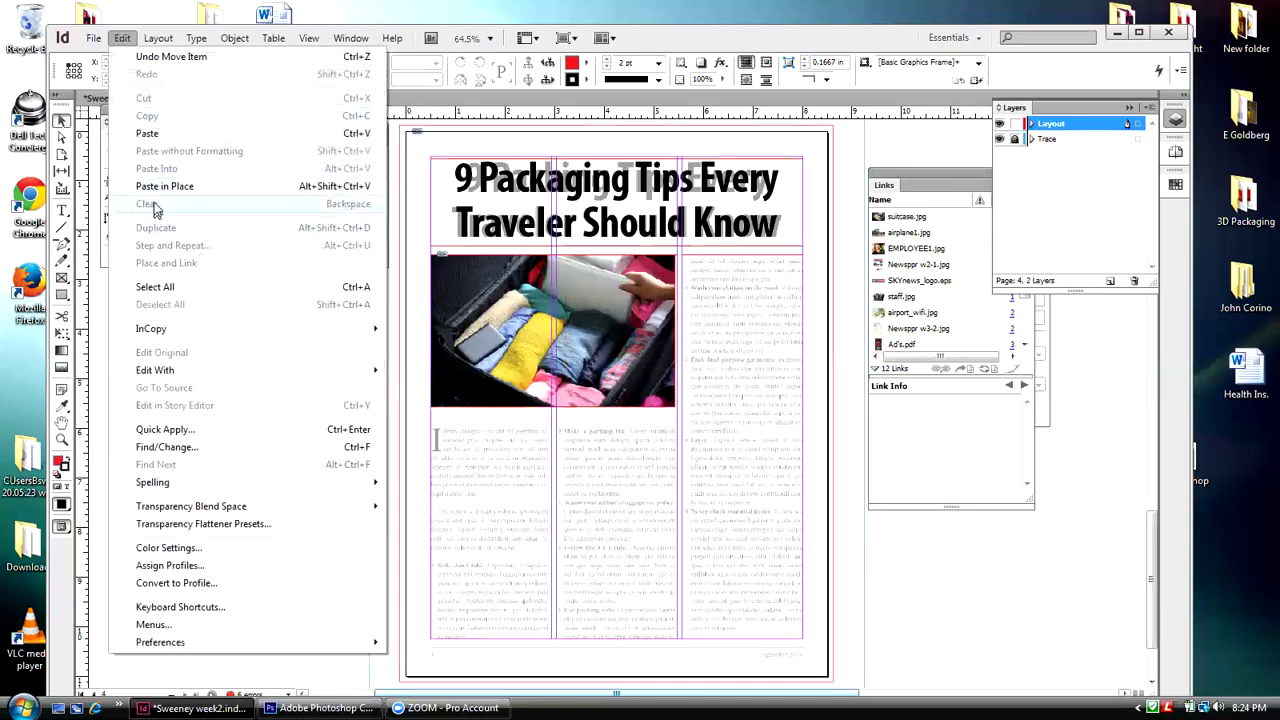
{"action": "left_click", "coordinate": [155, 187]}
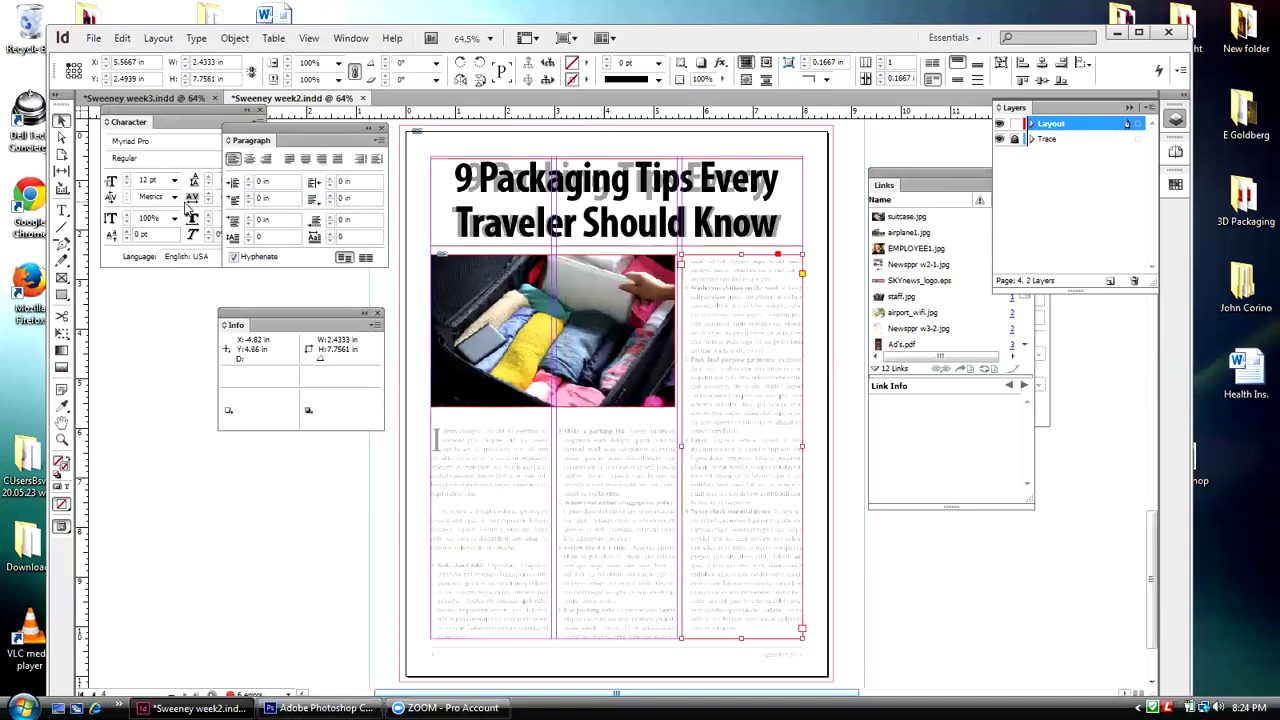
{"action": "key", "text": "shift+Left"}
{"action": "key", "text": "shift+Left"}
{"action": "key", "text": "shift+Left"}
{"action": "key", "text": "shift+Left"}
{"action": "key", "text": "shift+Left"}
{"action": "key", "text": "shift+Left"}
{"action": "key", "text": "shift+Left"}
{"action": "key", "text": "shift+Left"}
{"action": "key", "text": "shift+Left"}
{"action": "key", "text": "shift+Left"}
{"action": "key", "text": "shift+Left"}
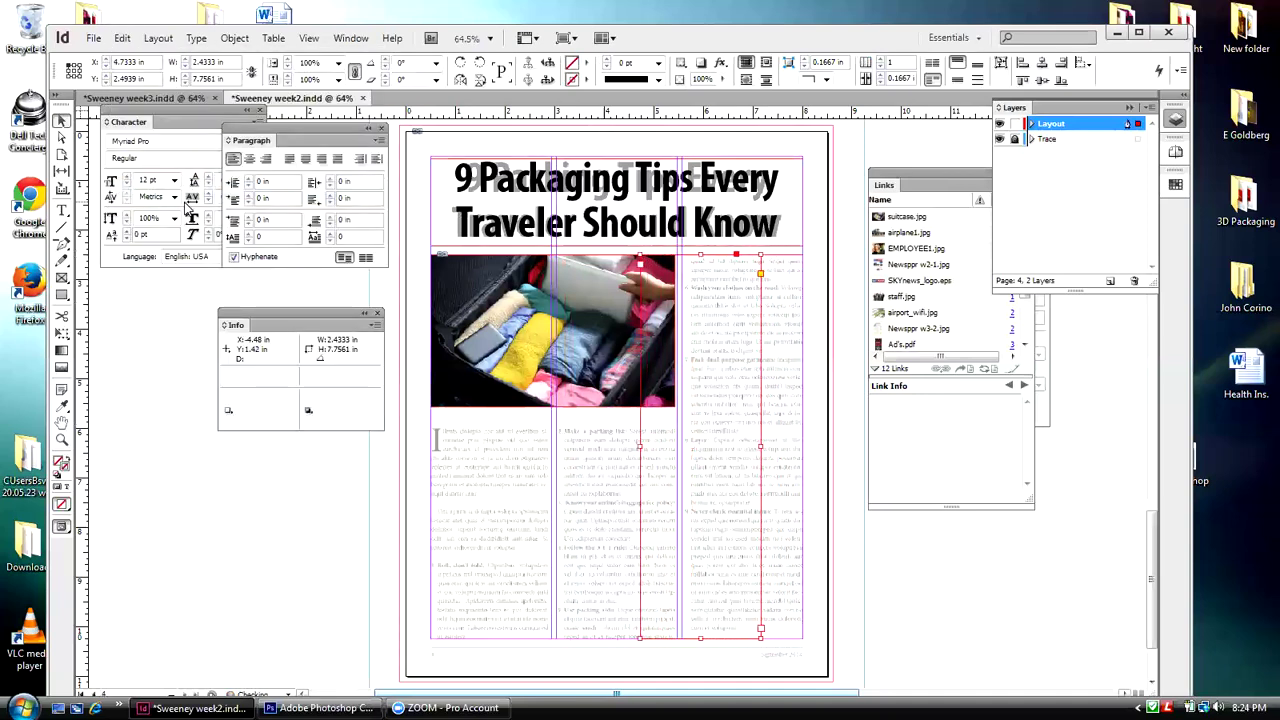
{"action": "key", "text": "shift+Left"}
{"action": "key", "text": "shift+Left"}
{"action": "key", "text": "shift+Left"}
{"action": "key", "text": "shift+Left"}
{"action": "key", "text": "shift+Left"}
{"action": "key", "text": "shift+Left"}
{"action": "key", "text": "shift+Left"}
{"action": "key", "text": "shift+Left"}
{"action": "key", "text": "shift+Left"}
{"action": "key", "text": "shift+Left"}
{"action": "key", "text": "shift+Left"}
{"action": "key", "text": "shift+Left"}
{"action": "key", "text": "shift+Left"}
{"action": "key", "text": "shift+Left"}
{"action": "key", "text": "shift+Left"}
{"action": "key", "text": "shift+Left"}
{"action": "key", "text": "shift+Left"}
{"action": "key", "text": "shift+Left"}
{"action": "key", "text": "shift+Left"}
{"action": "key", "text": "shift+Left"}
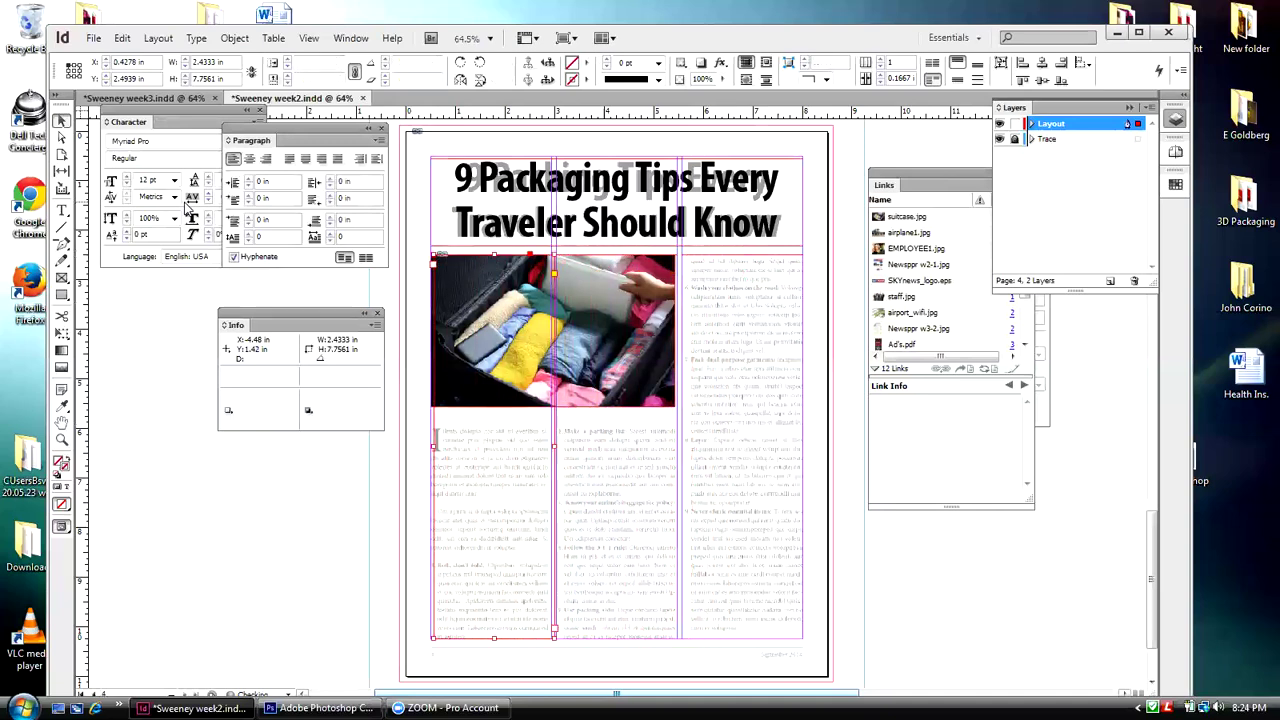
{"action": "key", "text": "Right"}
{"action": "key", "text": "Right"}
{"action": "key", "text": "Right"}
{"action": "key", "text": "Right"}
{"action": "key", "text": "Right"}
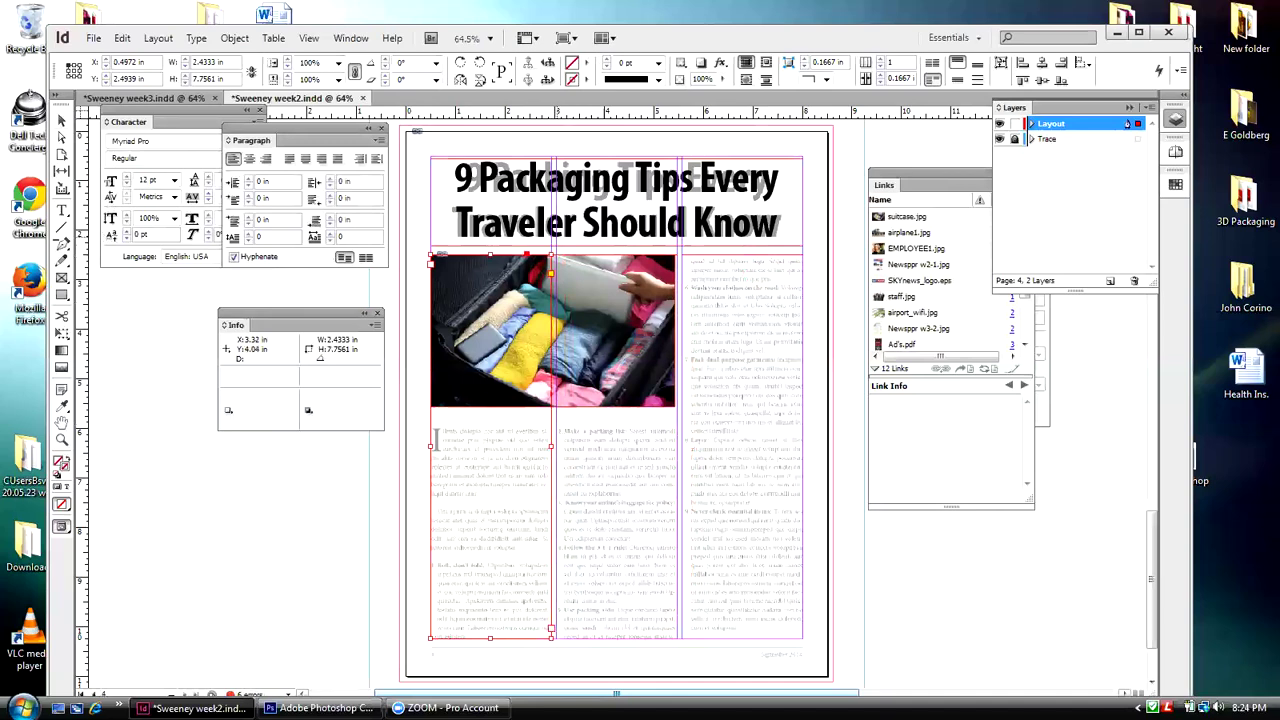
- Thread the first-column frame into the second and third column frames, and save the document
{"action": "left_click", "coordinate": [660, 600]}
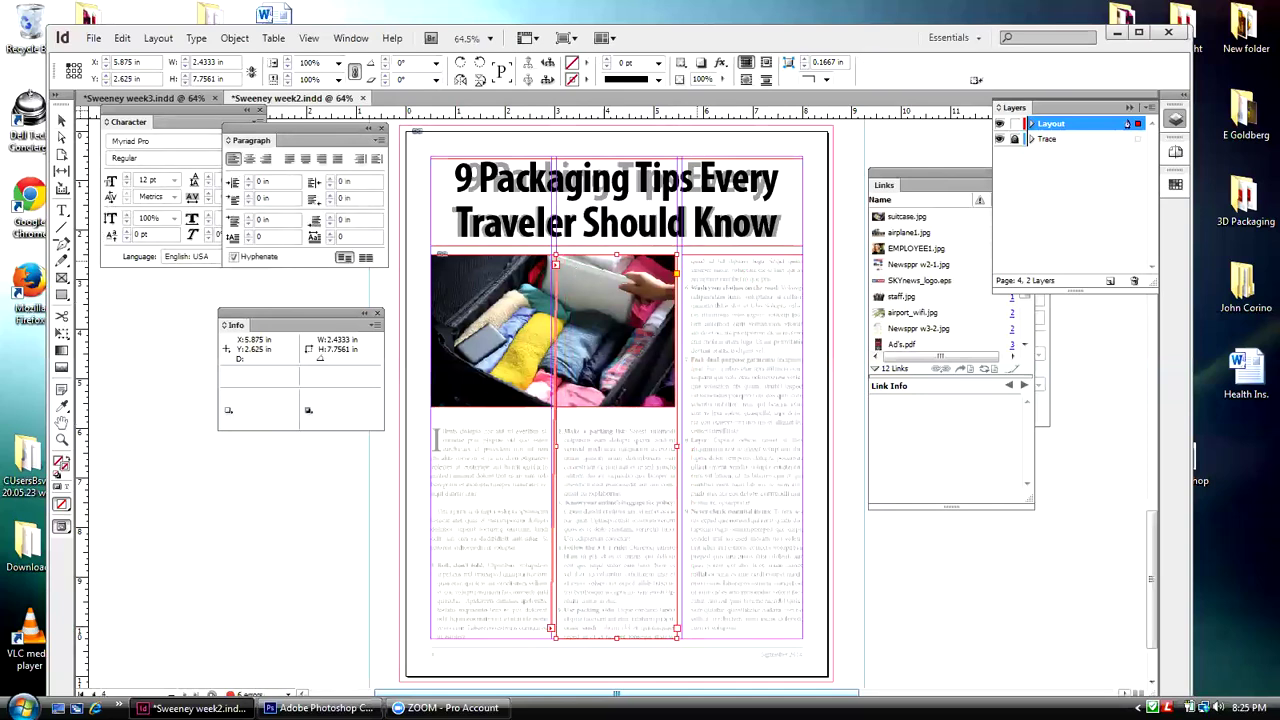
{"action": "left_click", "coordinate": [697, 262]}
{"action": "left_click", "coordinate": [95, 40]}
{"action": "left_click", "coordinate": [114, 187]}
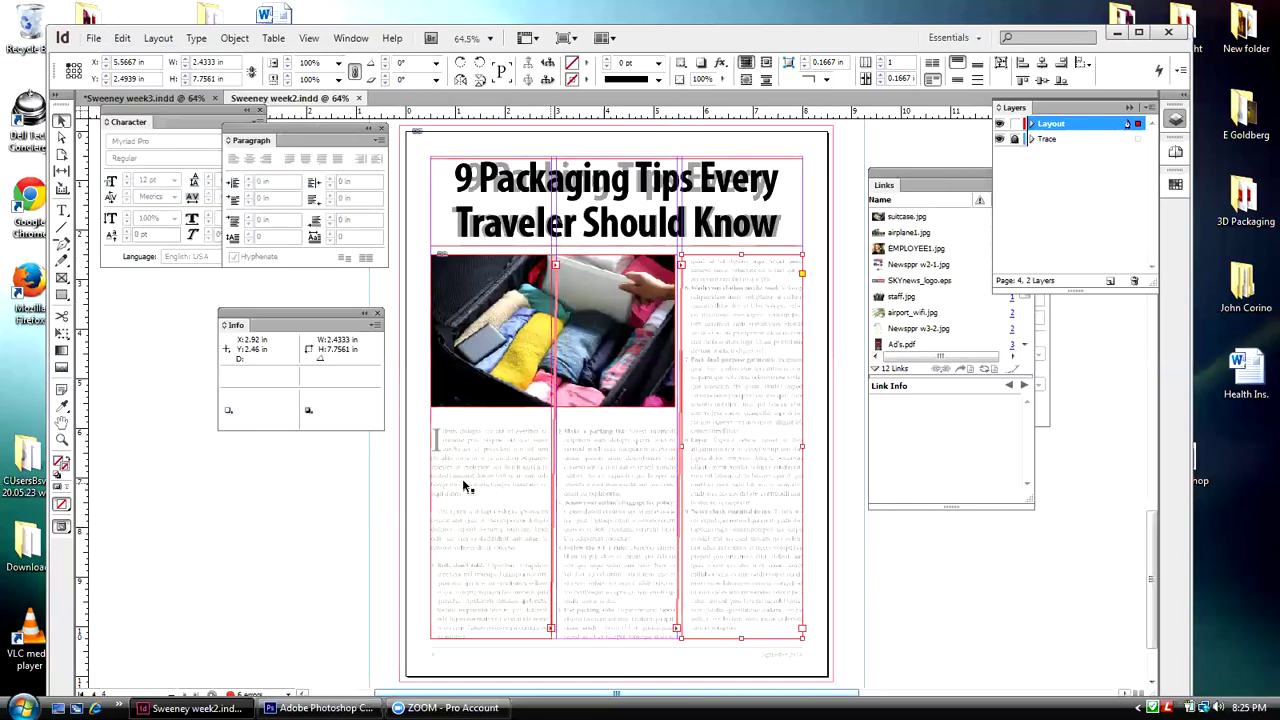
- Fill the threaded column frames with placeholder text
{"action": "left_click", "coordinate": [196, 38]}
{"action": "left_click", "coordinate": [268, 519]}
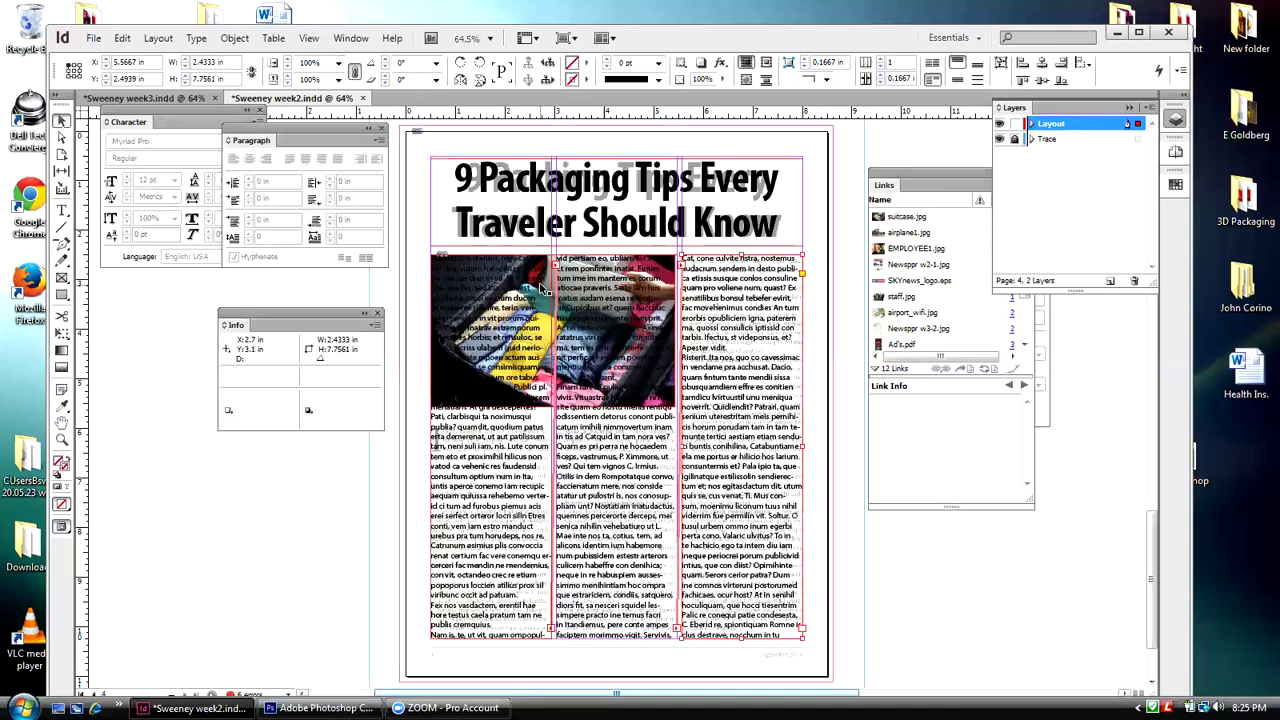
- Try to send the third-column text frame backward, and deselect the frames
{"action": "left_click", "coordinate": [229, 39]}
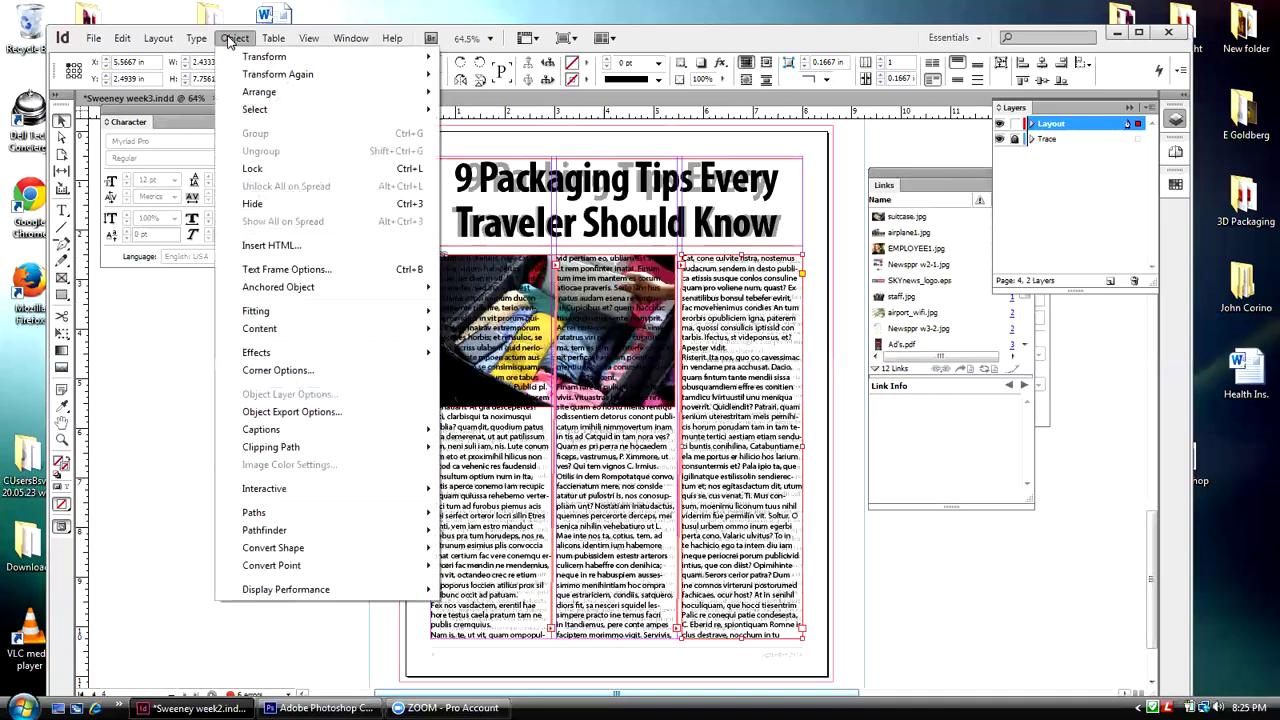
{"action": "mouse_move", "coordinate": [250, 91]}
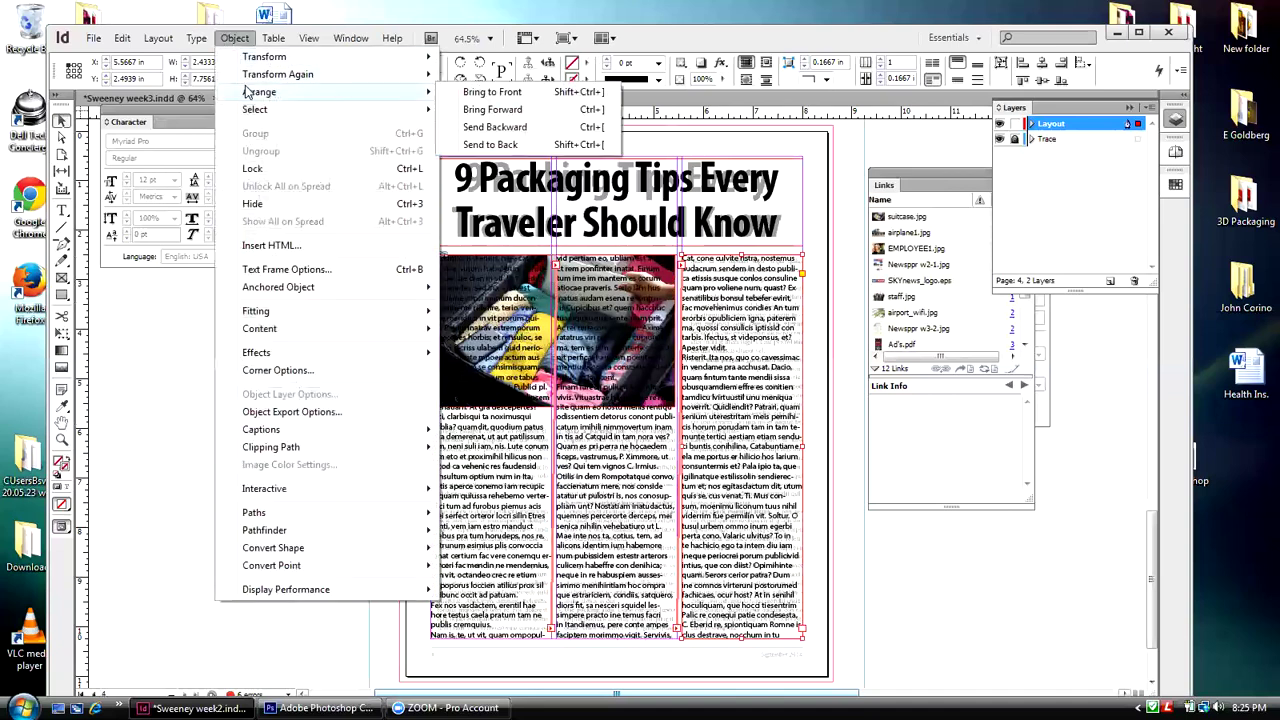
{"action": "left_click", "coordinate": [497, 124]}
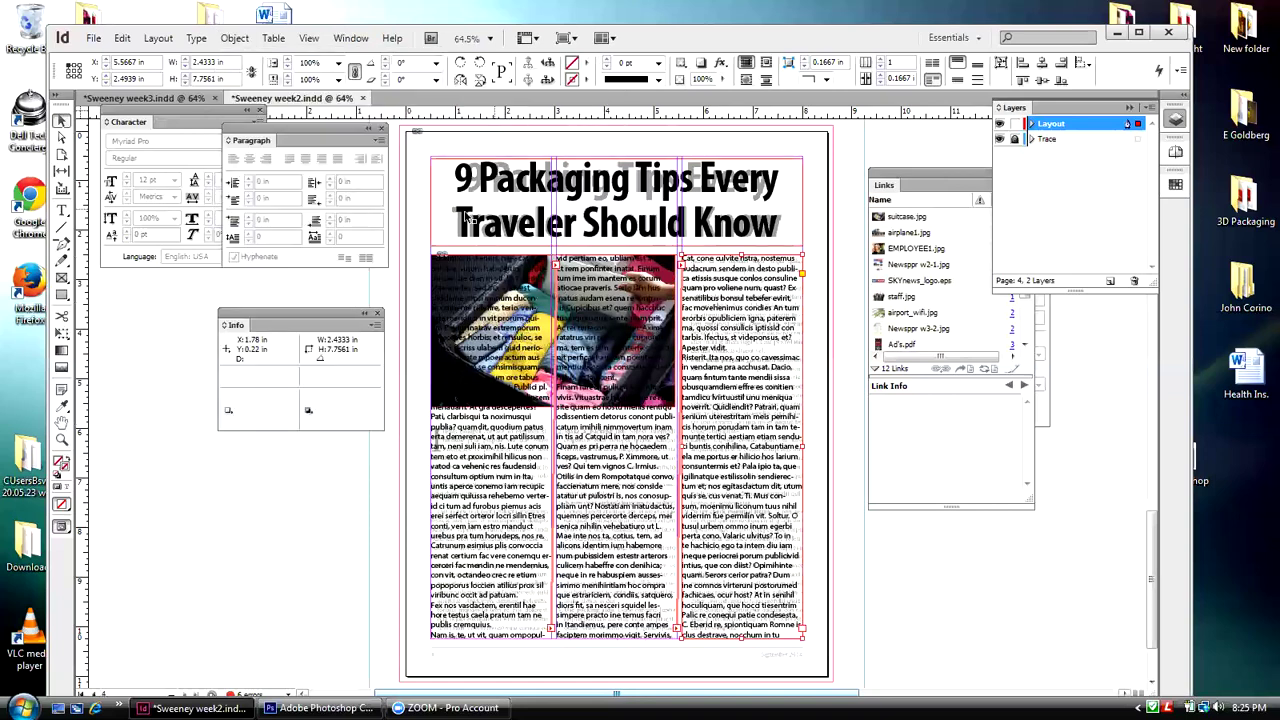
{"action": "left_click", "coordinate": [413, 264]}
{"action": "left_click", "coordinate": [549, 268]}
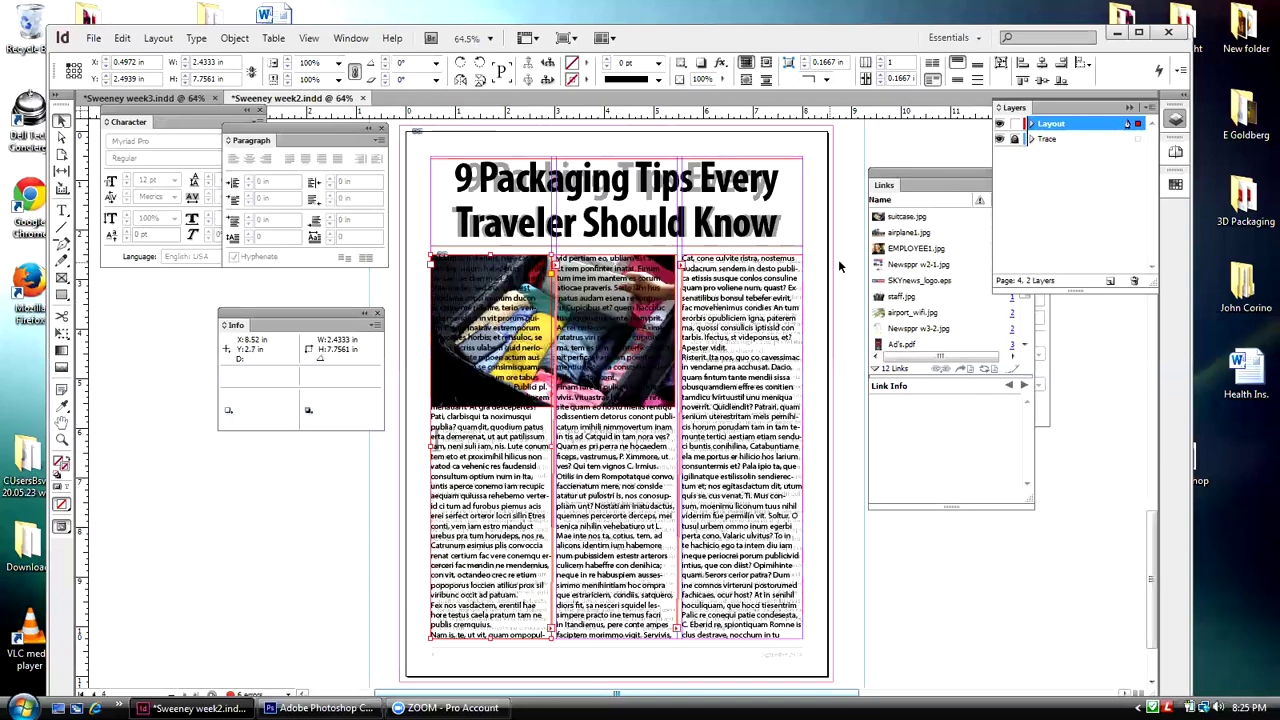
{"action": "left_click", "coordinate": [833, 265]}
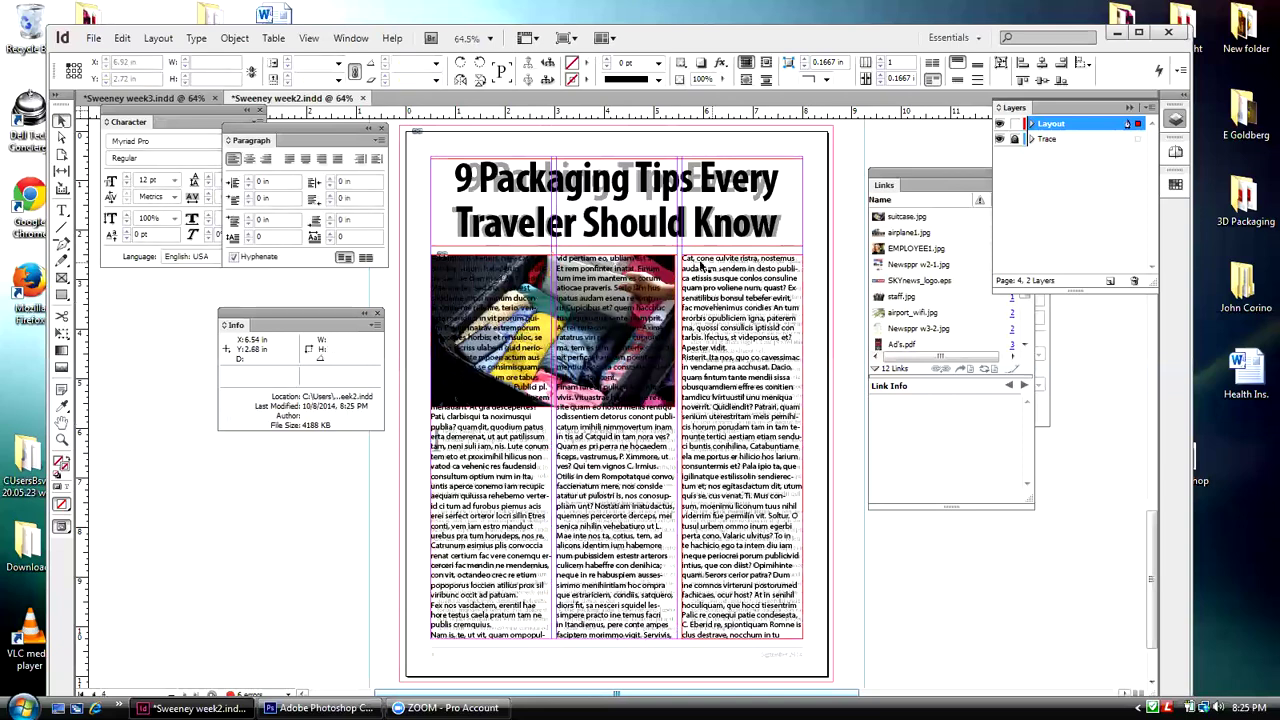
- Bring the suitcase photo to the front, above the column text frames
{"action": "left_click", "coordinate": [555, 260]}
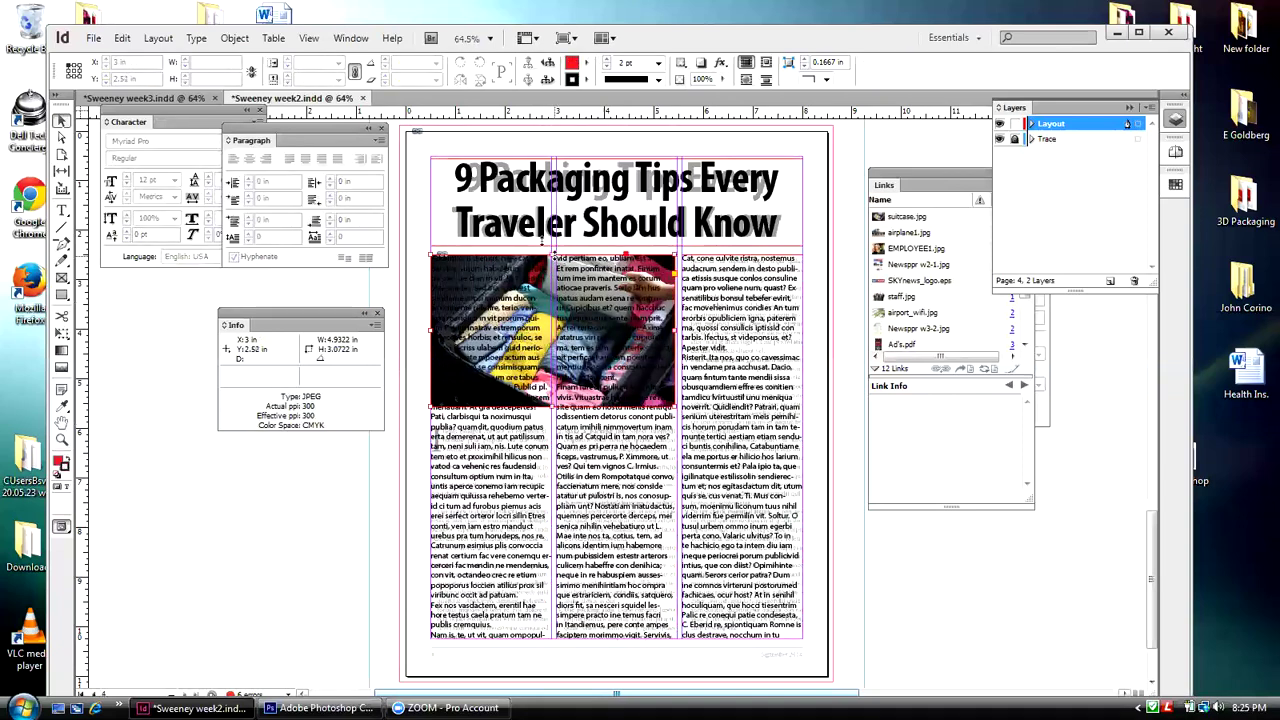
{"action": "left_click", "coordinate": [232, 38]}
{"action": "mouse_move", "coordinate": [300, 90]}
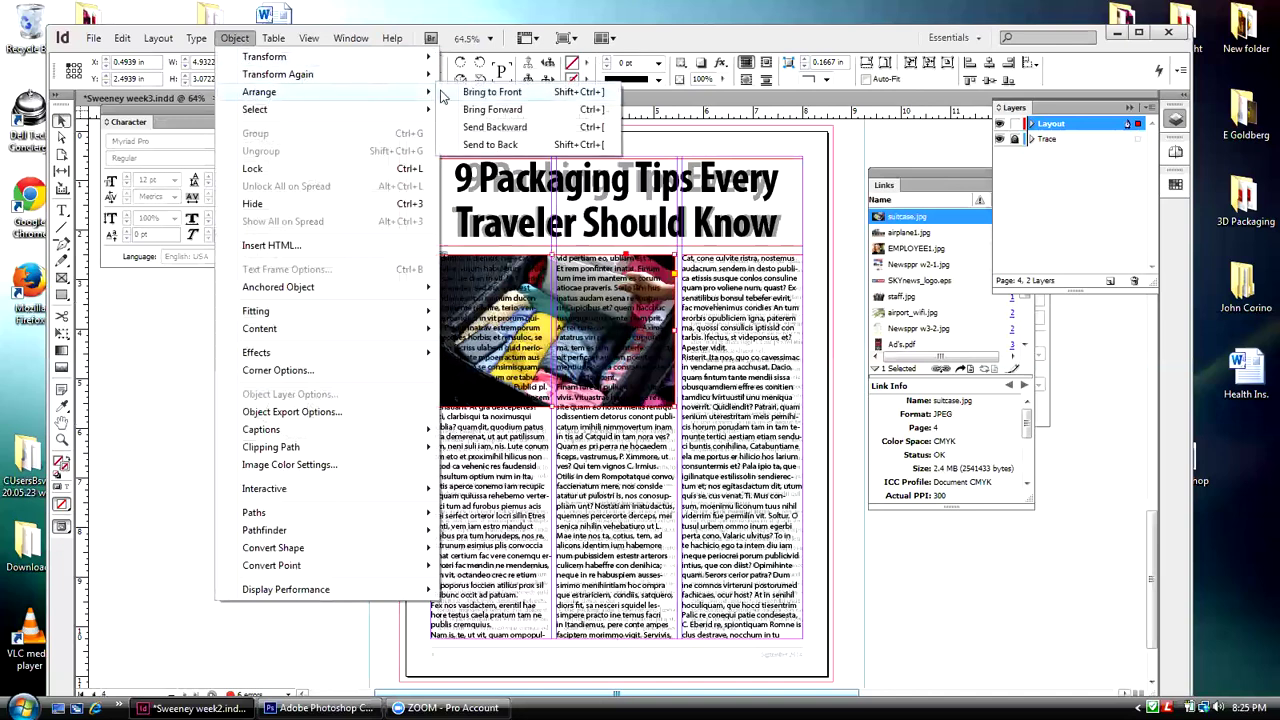
{"action": "left_click", "coordinate": [450, 90]}
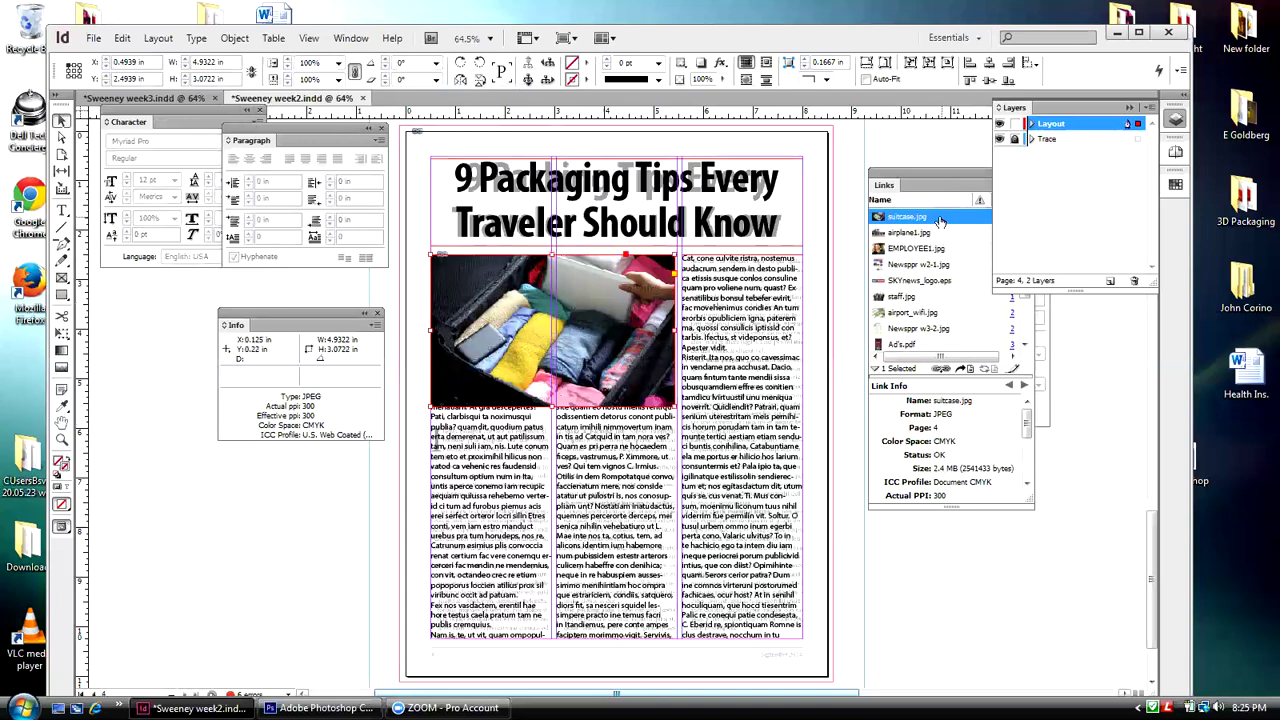
- Wrap the text around the suitcase photo's bounding box with a bottom offset of 0.375 in, and deselect the photo
{"action": "left_click", "coordinate": [348, 40]}
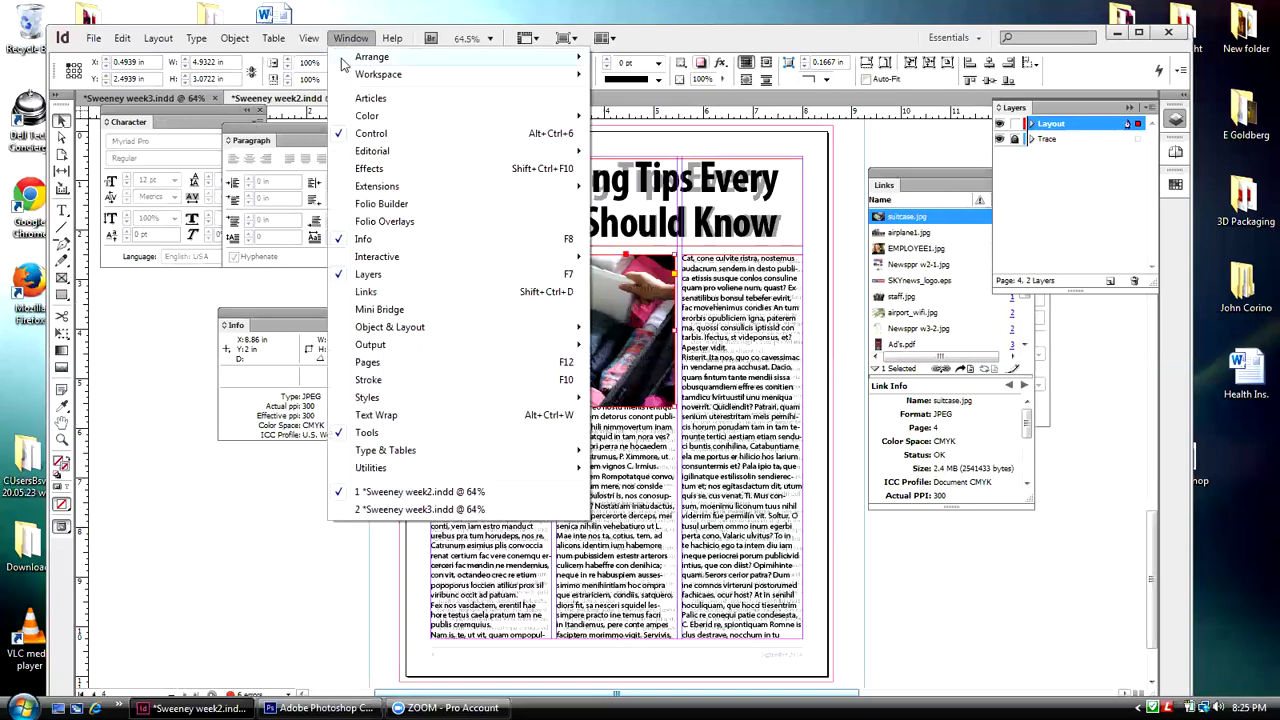
{"action": "left_click", "coordinate": [372, 415]}
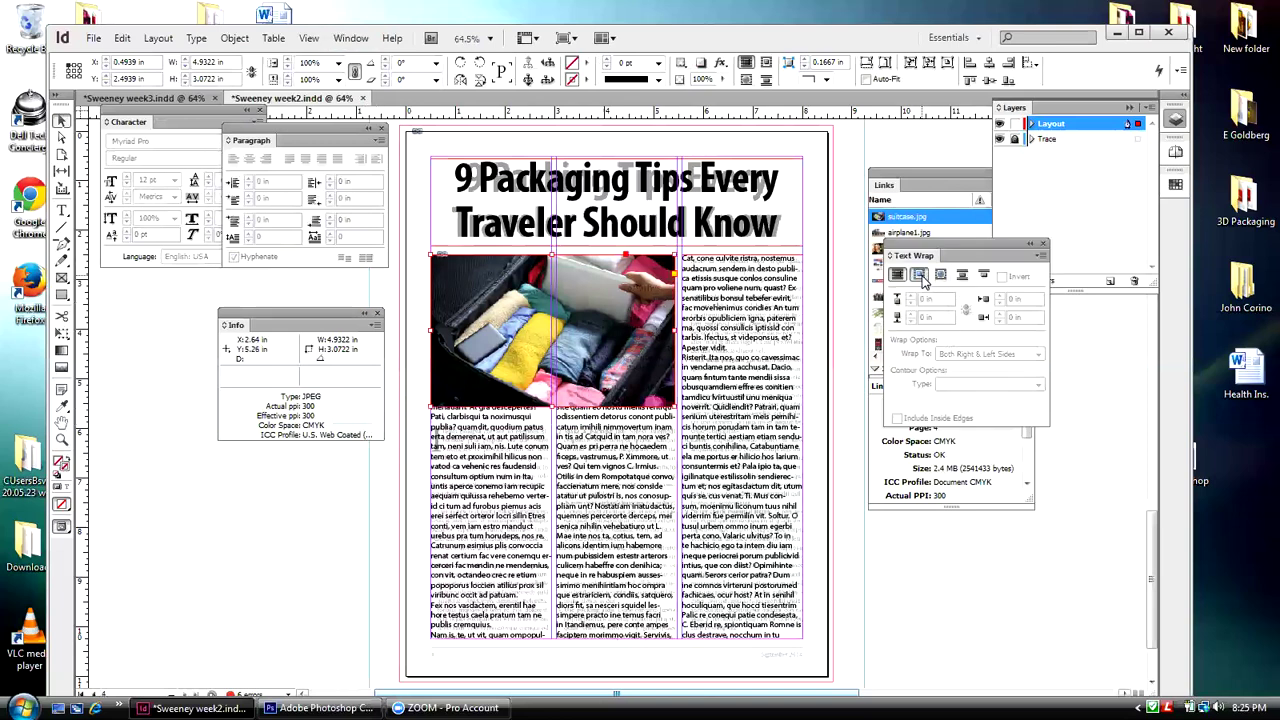
{"action": "left_click", "coordinate": [920, 276]}
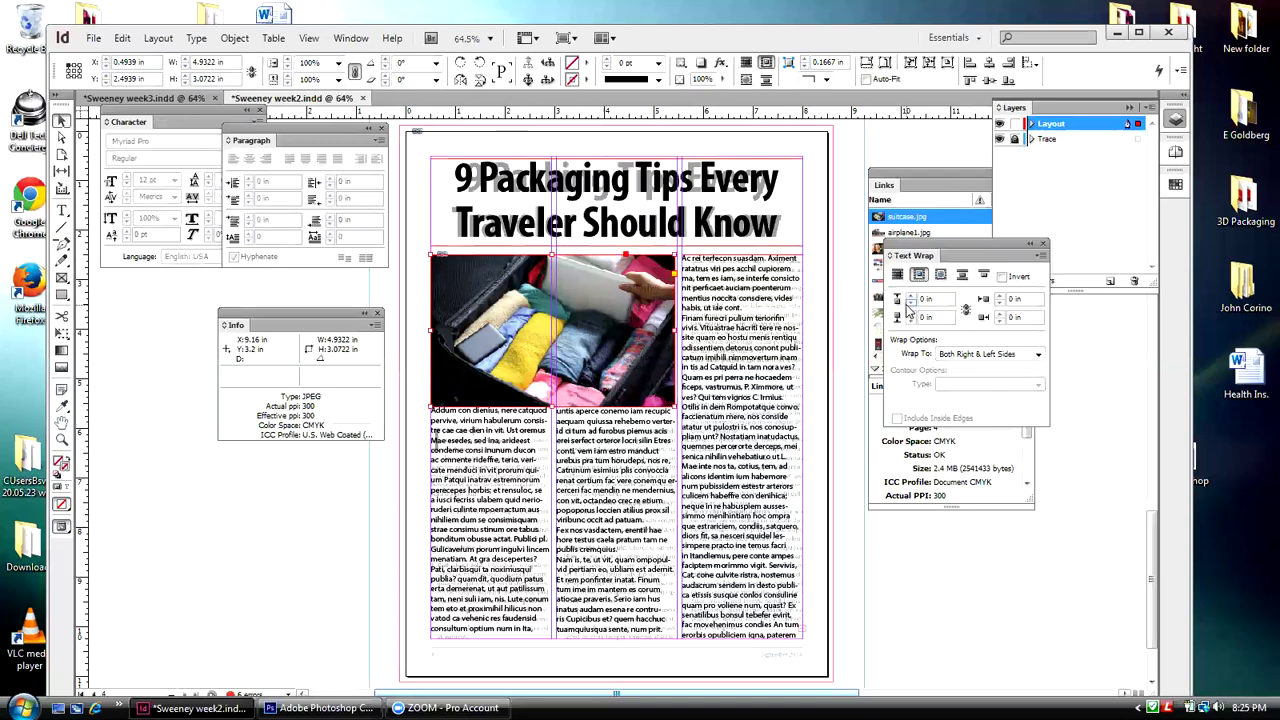
{"action": "left_click", "coordinate": [911, 314]}
{"action": "left_click", "coordinate": [911, 314]}
{"action": "left_click", "coordinate": [911, 314]}
{"action": "left_click", "coordinate": [911, 314]}
{"action": "left_click", "coordinate": [911, 315]}
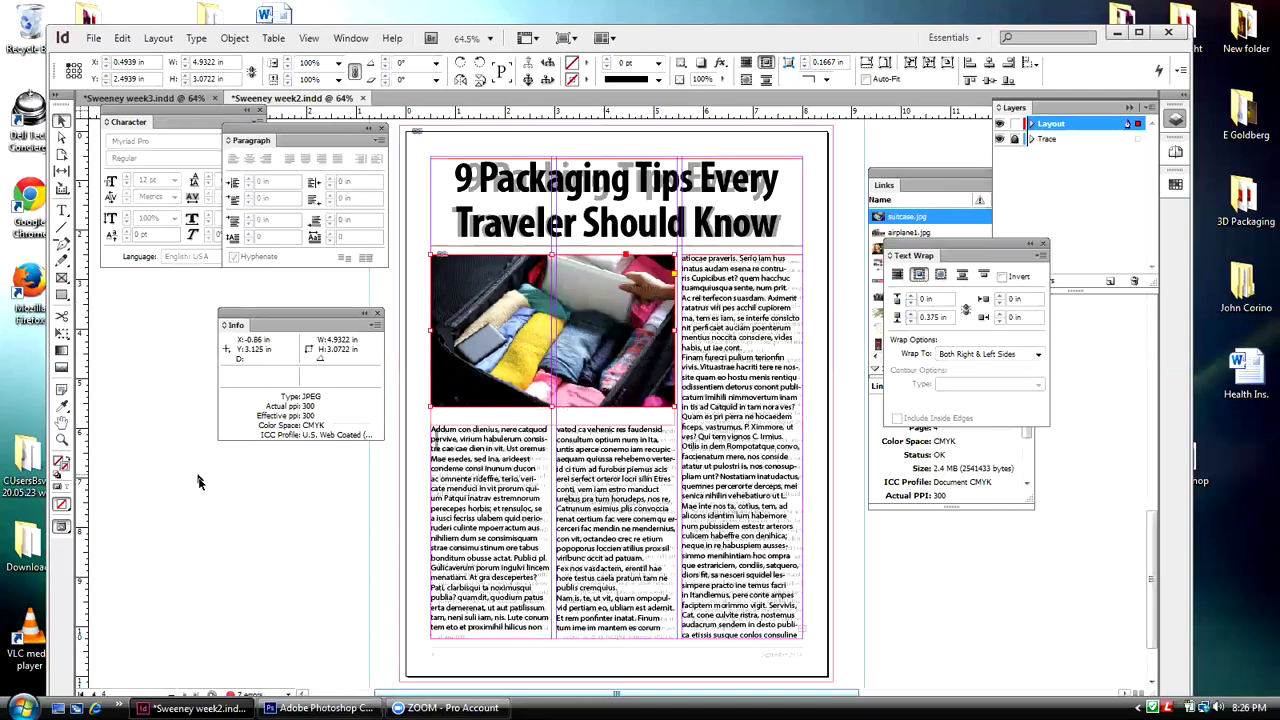
{"action": "left_click", "coordinate": [243, 483]}
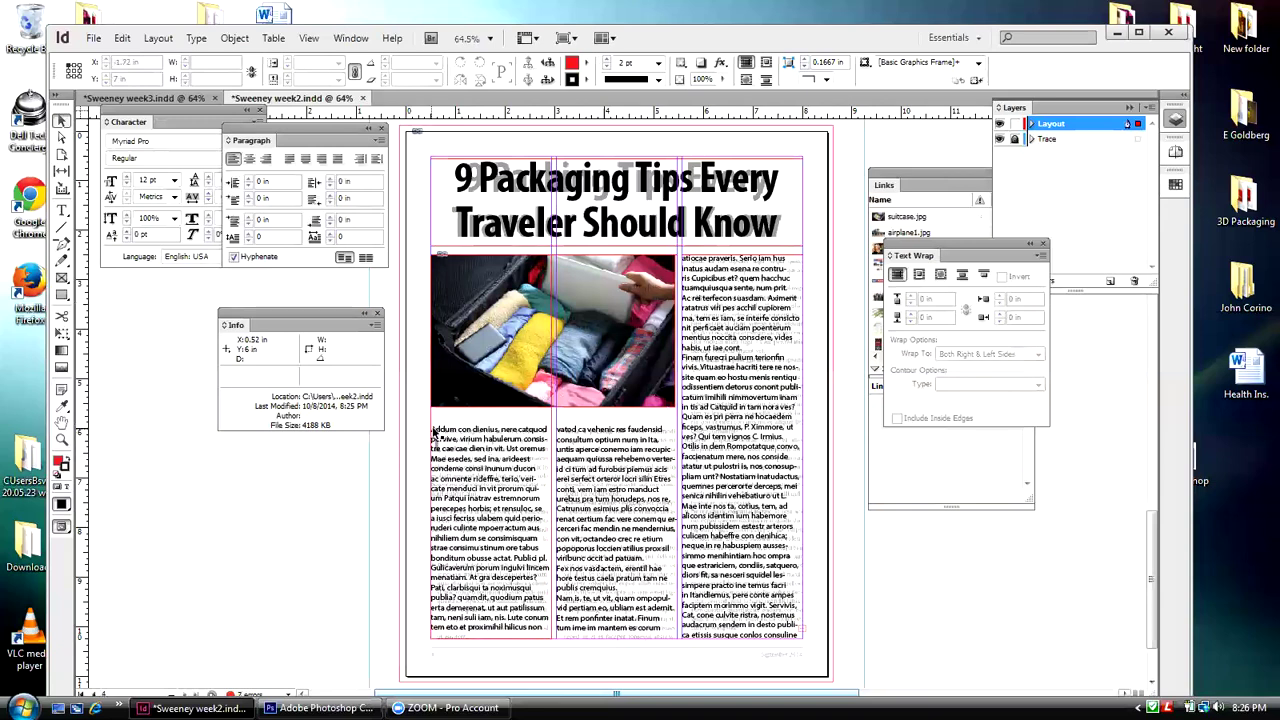
- Replace the first letter of the first-column body text with a capital I
{"action": "double_click", "coordinate": [435, 432]}
{"action": "triple_click", "coordinate": [435, 432]}
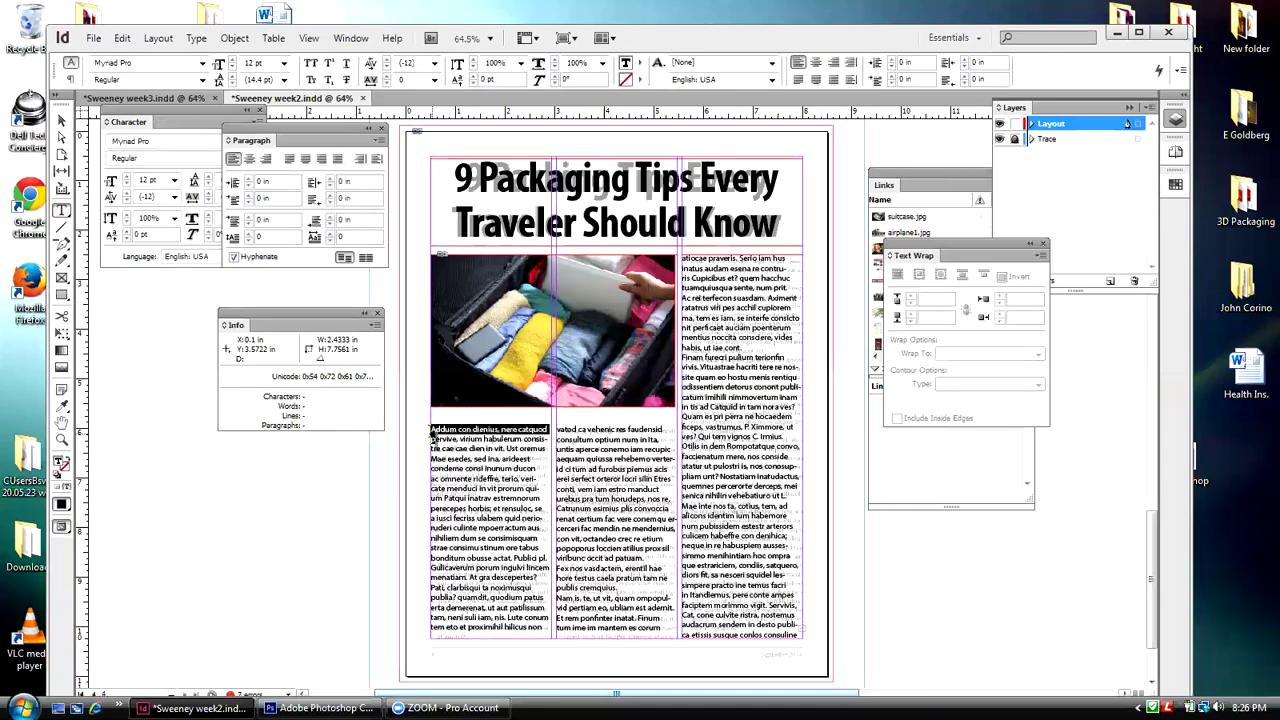
{"action": "left_click", "coordinate": [433, 432]}
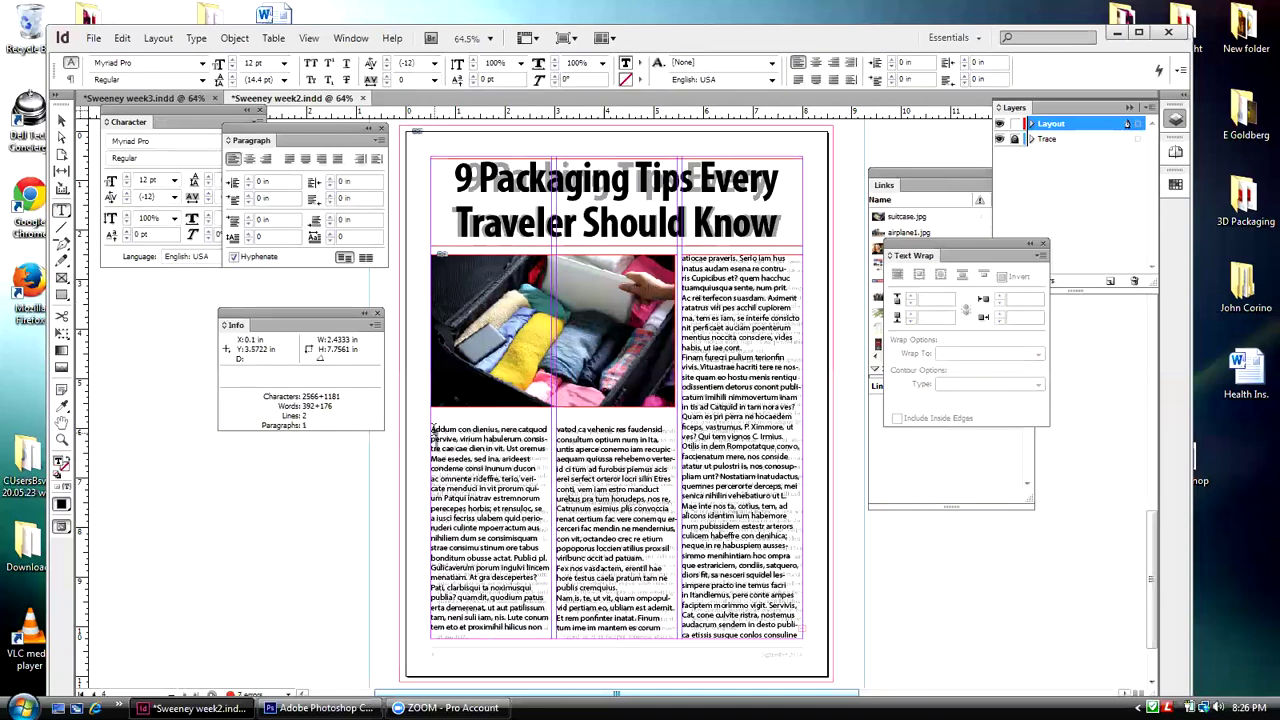
{"action": "key", "text": "shift+Right"}
{"action": "key", "text": "Left"}
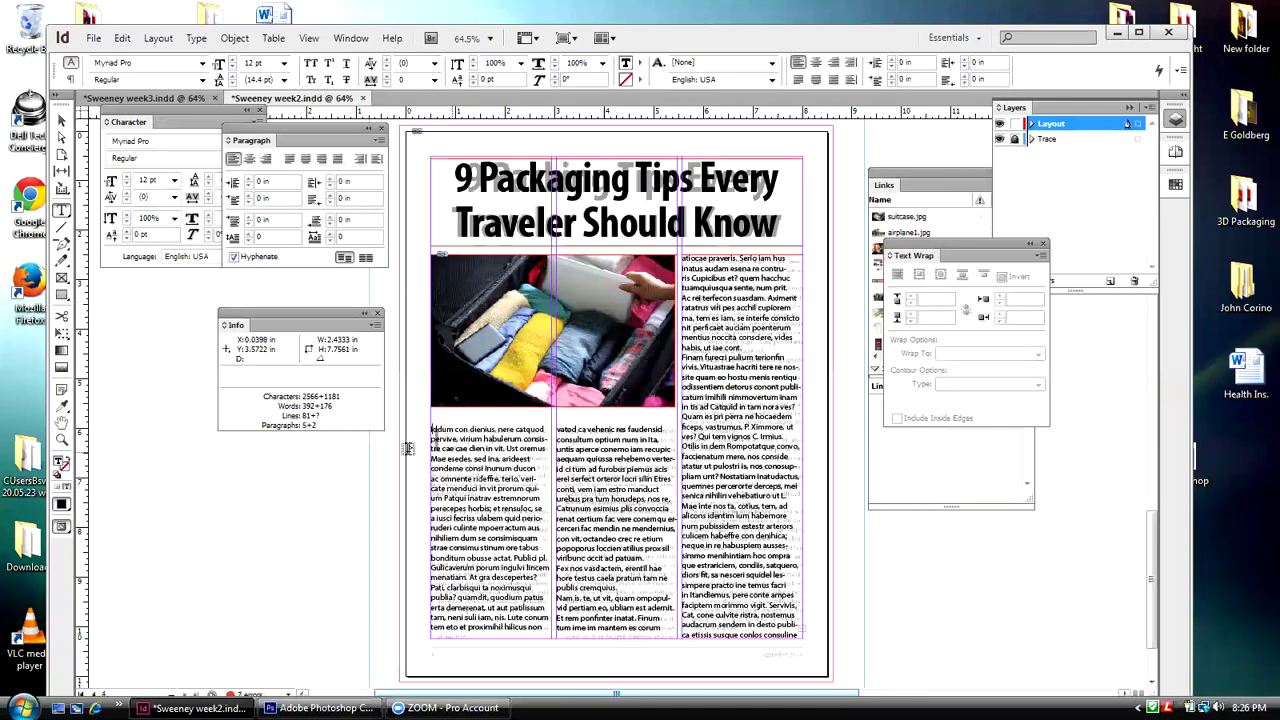
- Give the opening paragraph a drop cap three lines high and one character wide
{"action": "triple_click", "coordinate": [431, 434]}
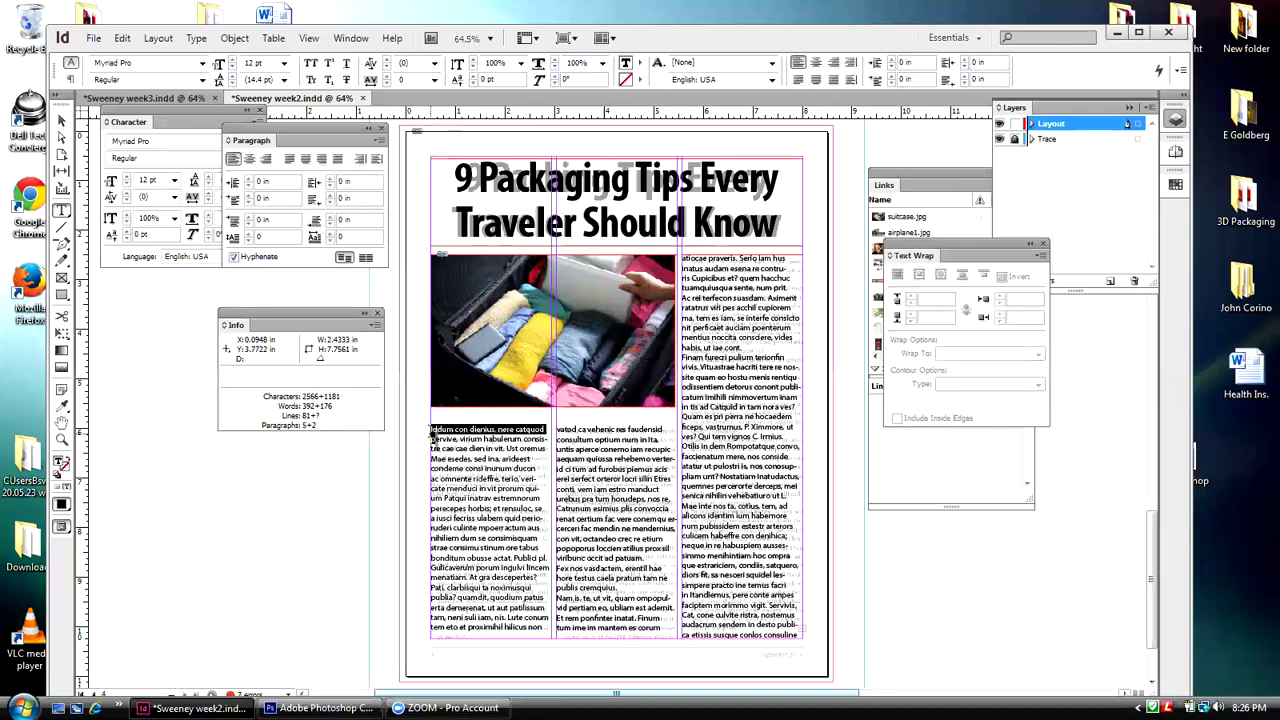
{"action": "left_click", "coordinate": [432, 431]}
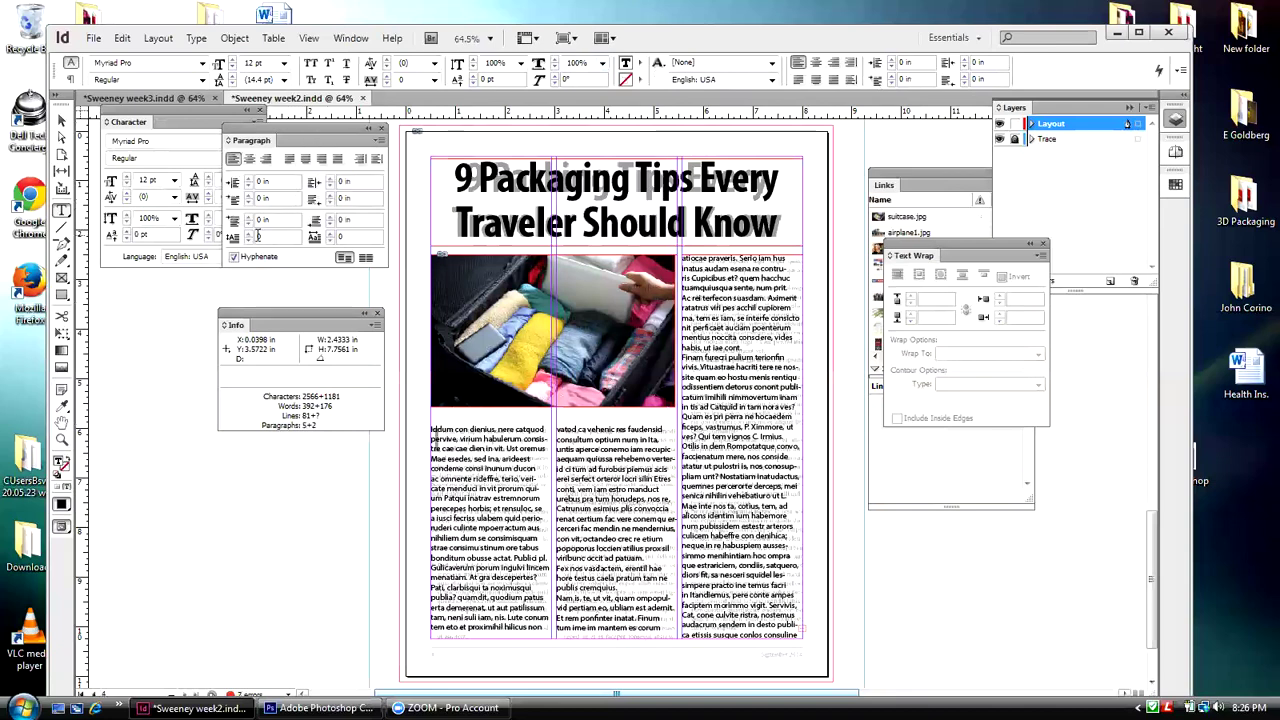
{"action": "left_click", "coordinate": [249, 233]}
{"action": "left_click", "coordinate": [249, 233]}
{"action": "left_click", "coordinate": [249, 235]}
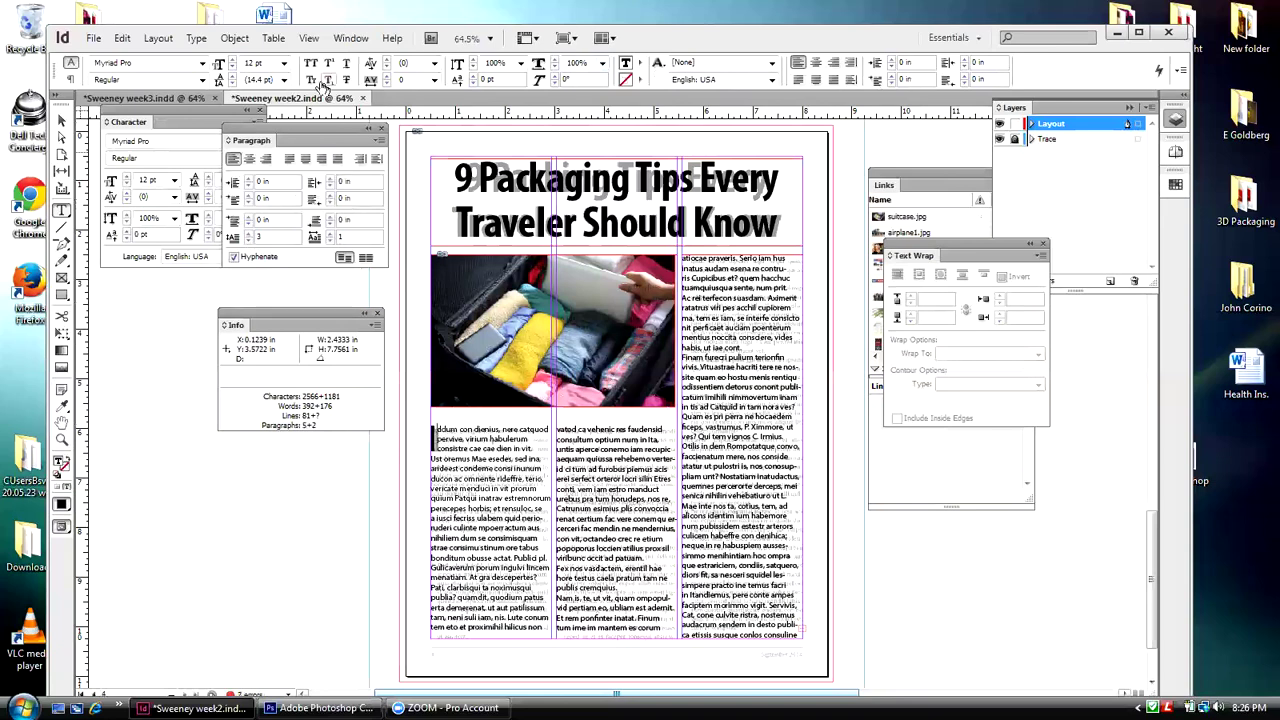
- Set the kerning between the opening paragraph's drop cap I and the following text to 60
{"action": "left_click", "coordinate": [388, 60]}
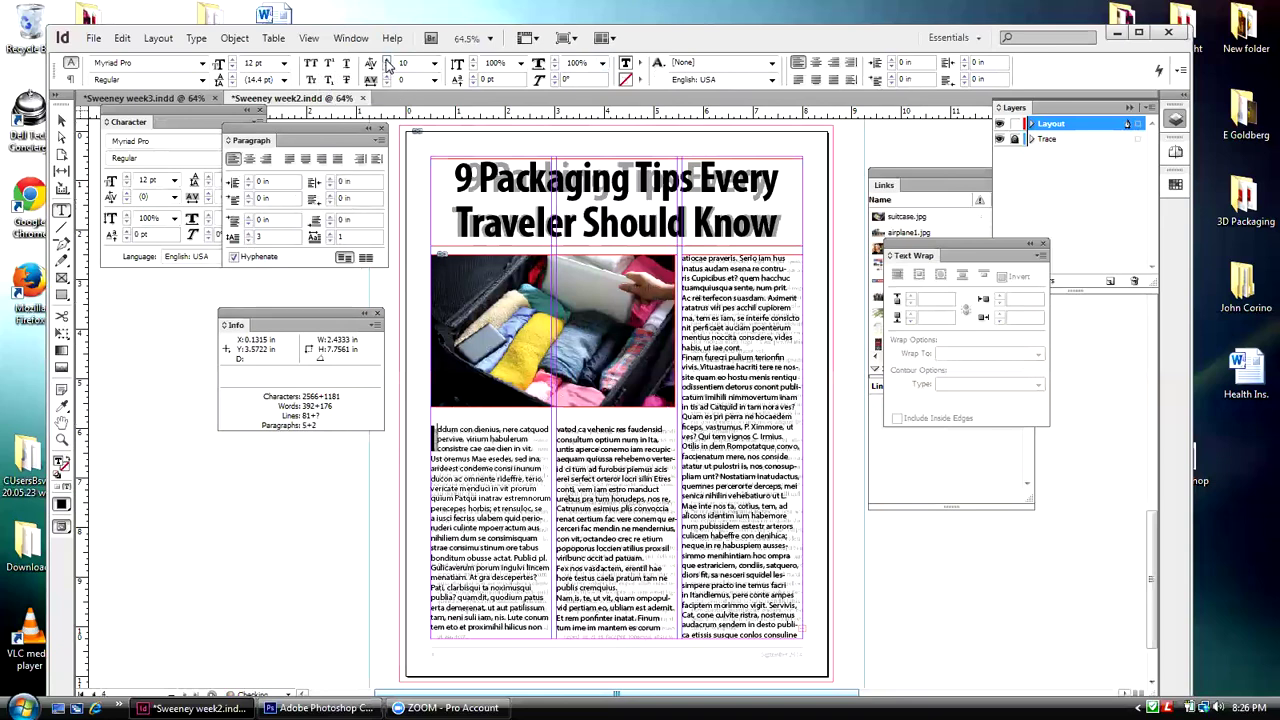
{"action": "left_click", "coordinate": [388, 60]}
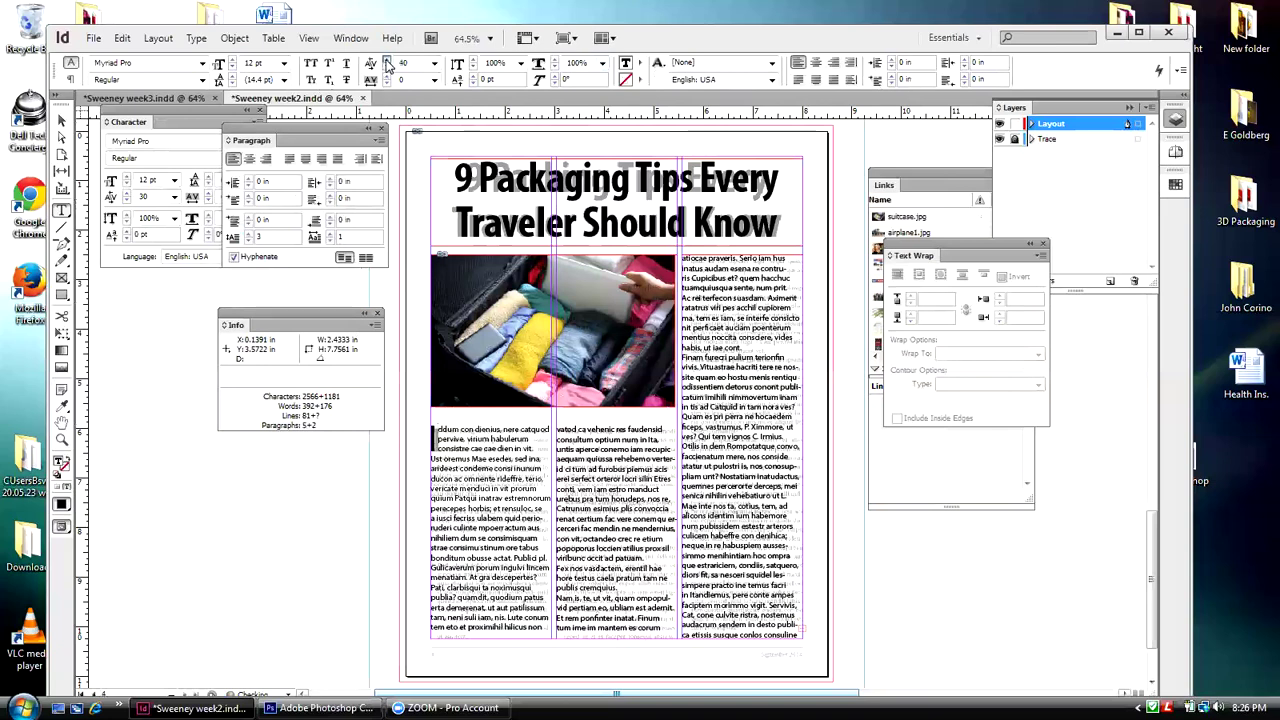
{"action": "left_click", "coordinate": [388, 60]}
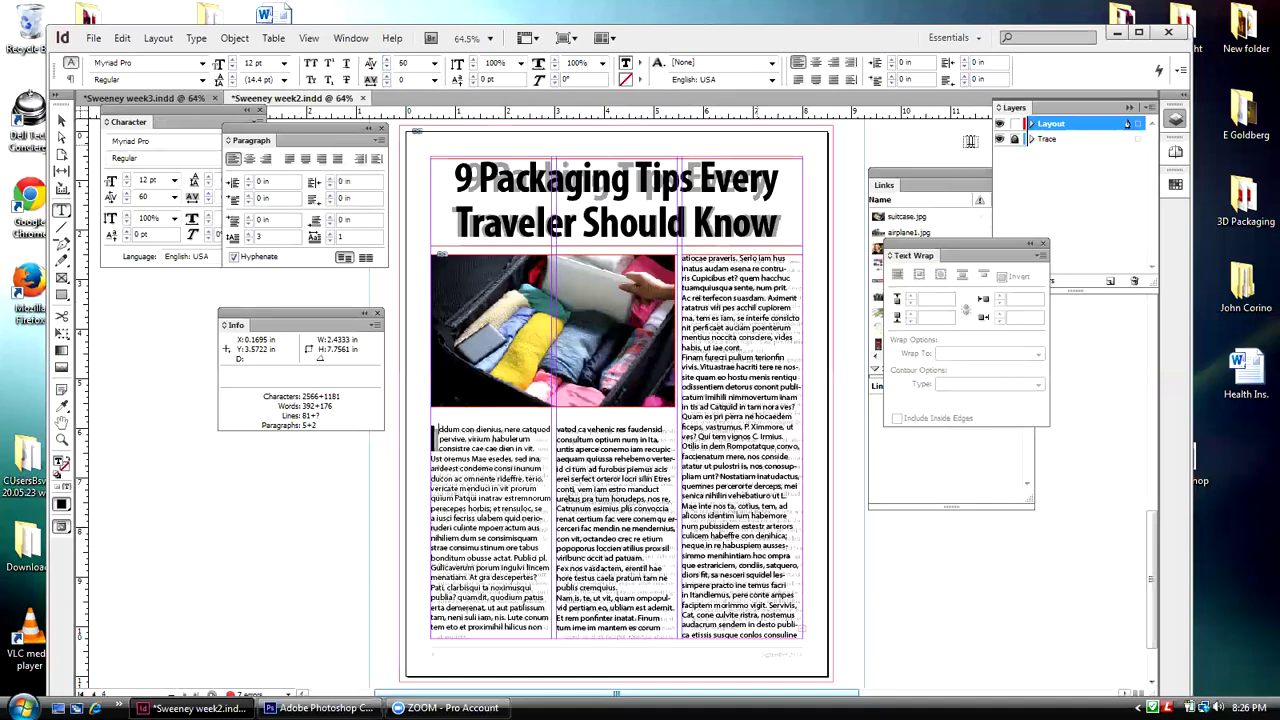
- Compare the page 4 layout with its template by switching the visibility of the Trace and Layout layers off and on
{"action": "left_click", "coordinate": [999, 140]}
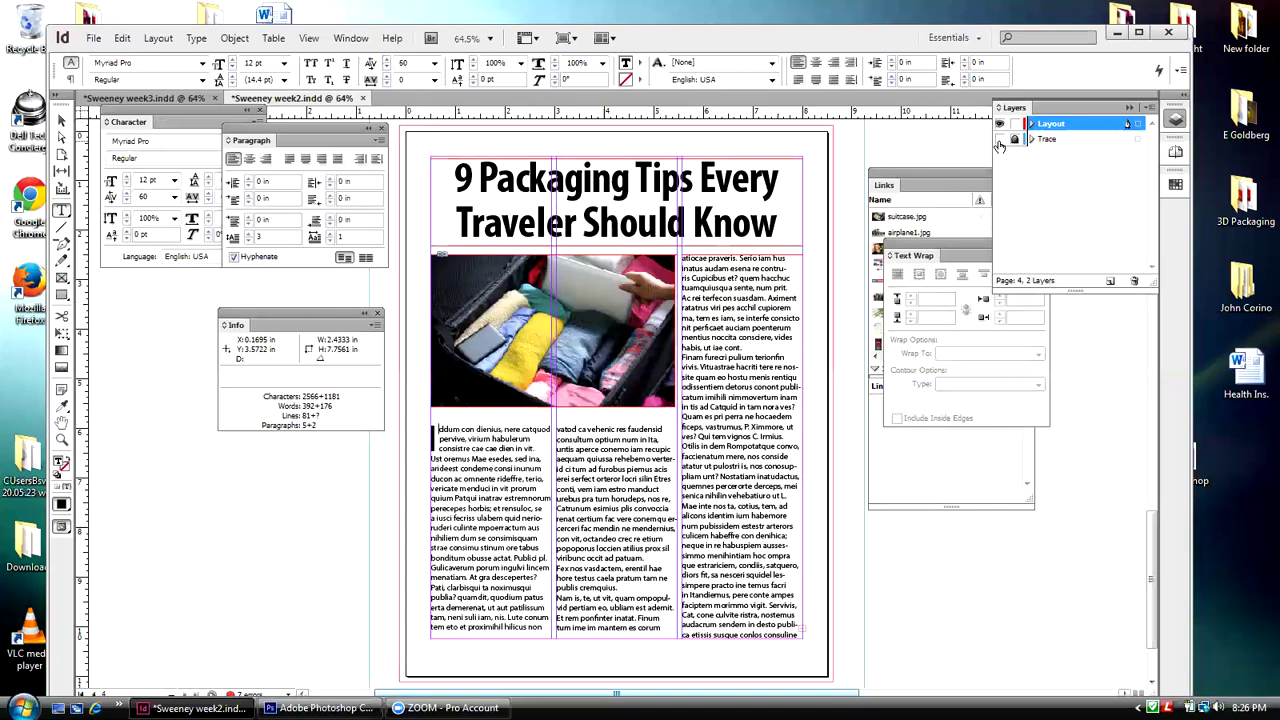
{"action": "left_click", "coordinate": [999, 140]}
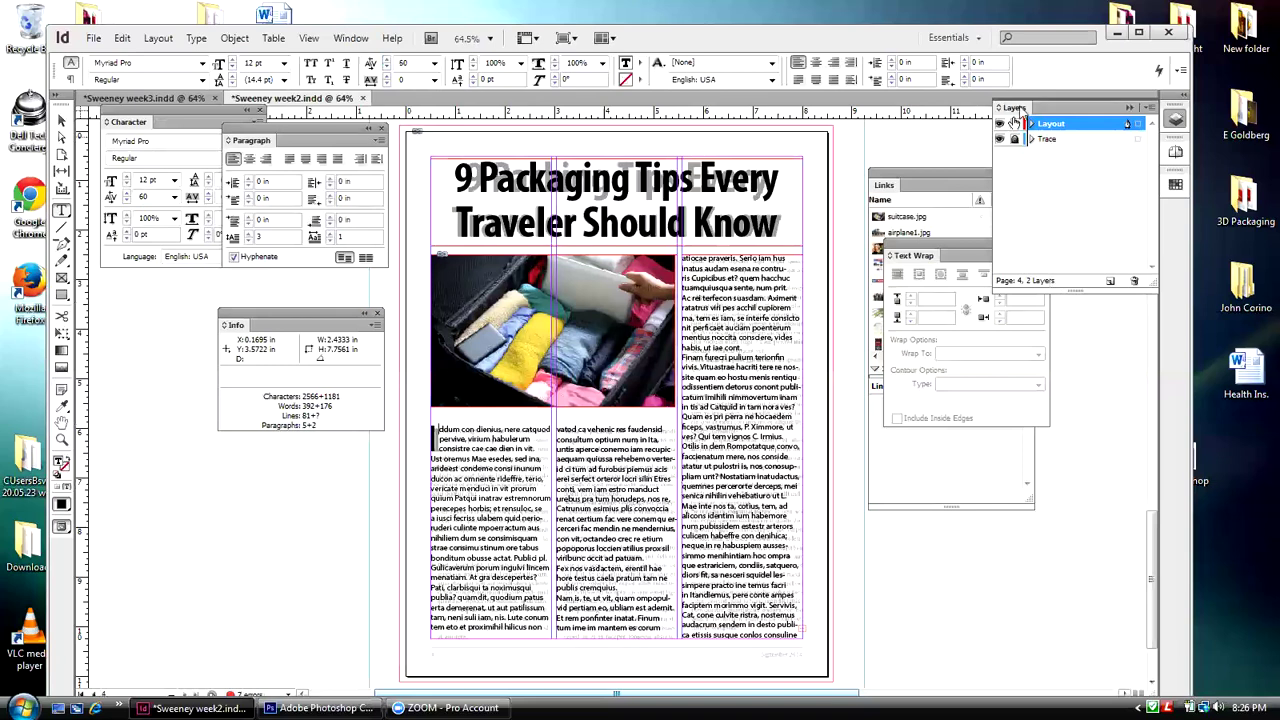
{"action": "left_click", "coordinate": [1000, 123]}
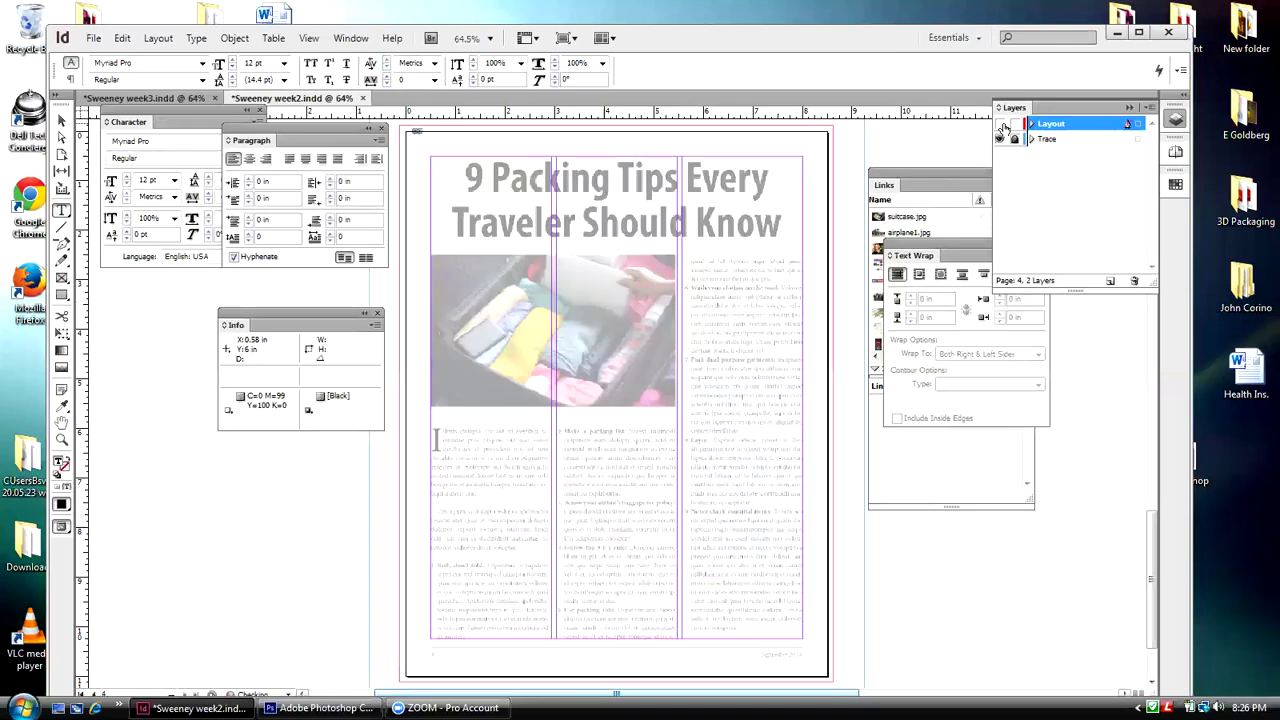
{"action": "left_click", "coordinate": [472, 571]}
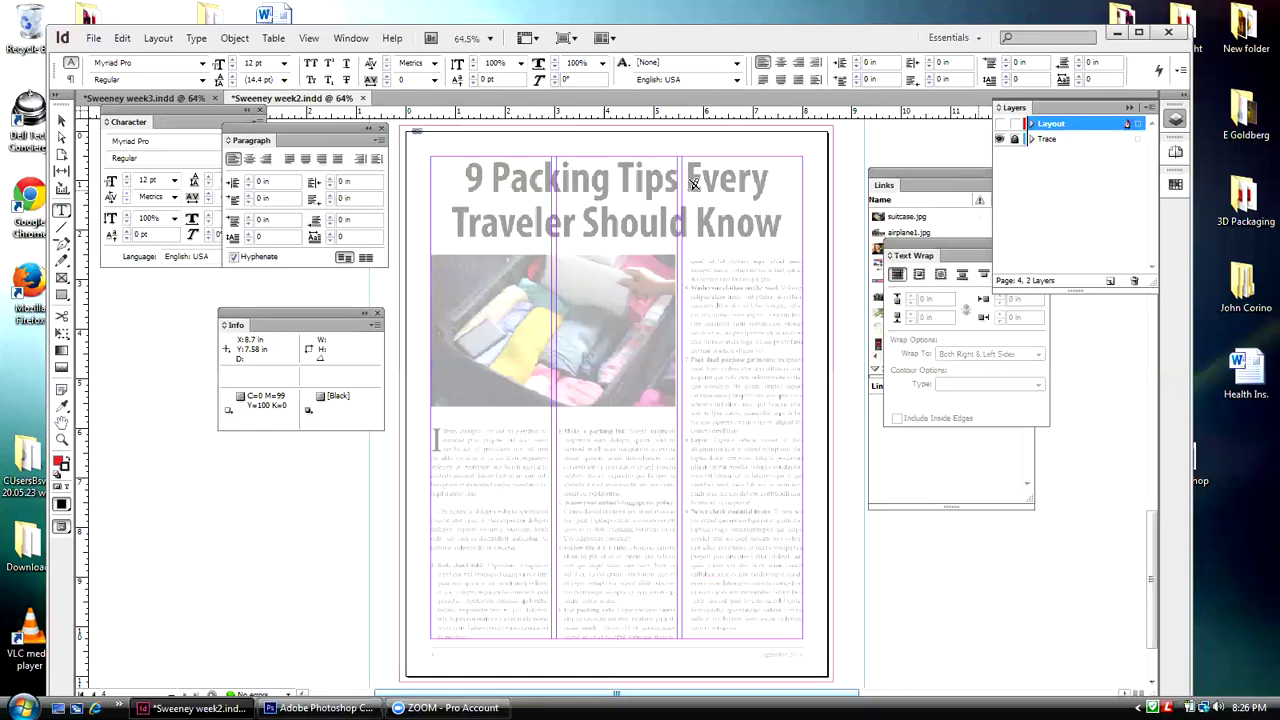
{"action": "left_click", "coordinate": [999, 124]}
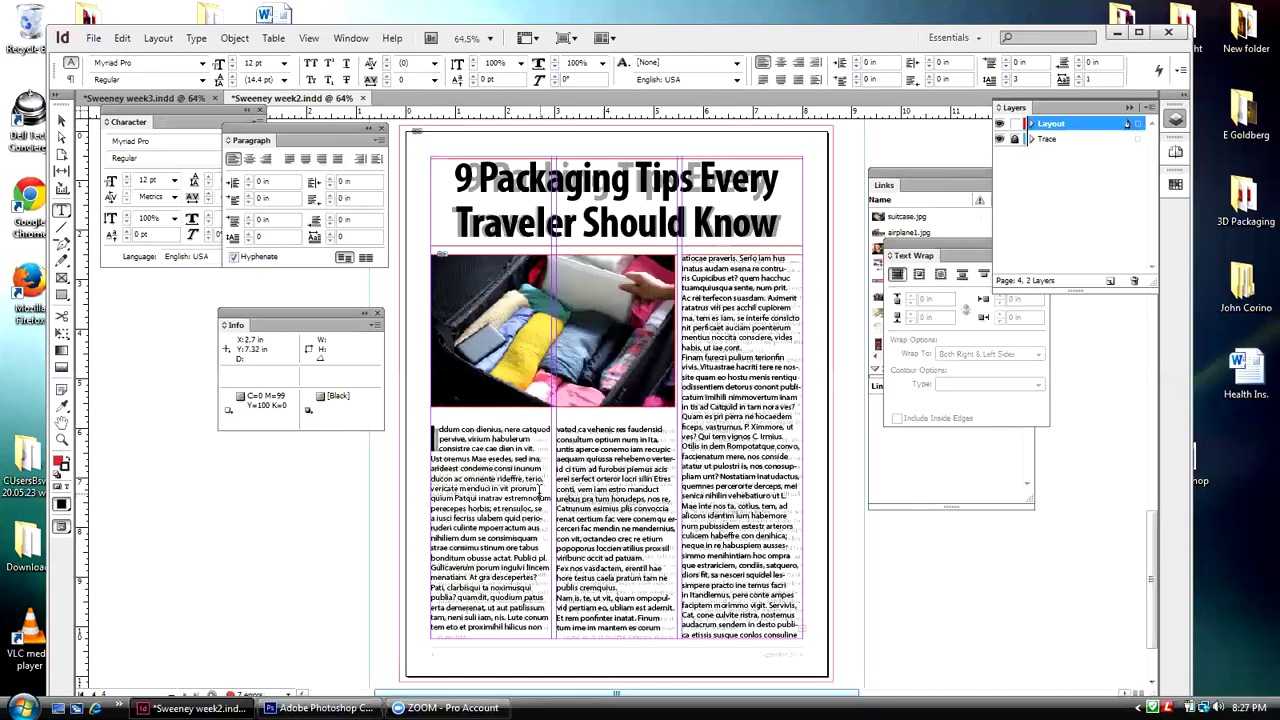
{"action": "left_click", "coordinate": [542, 492]}
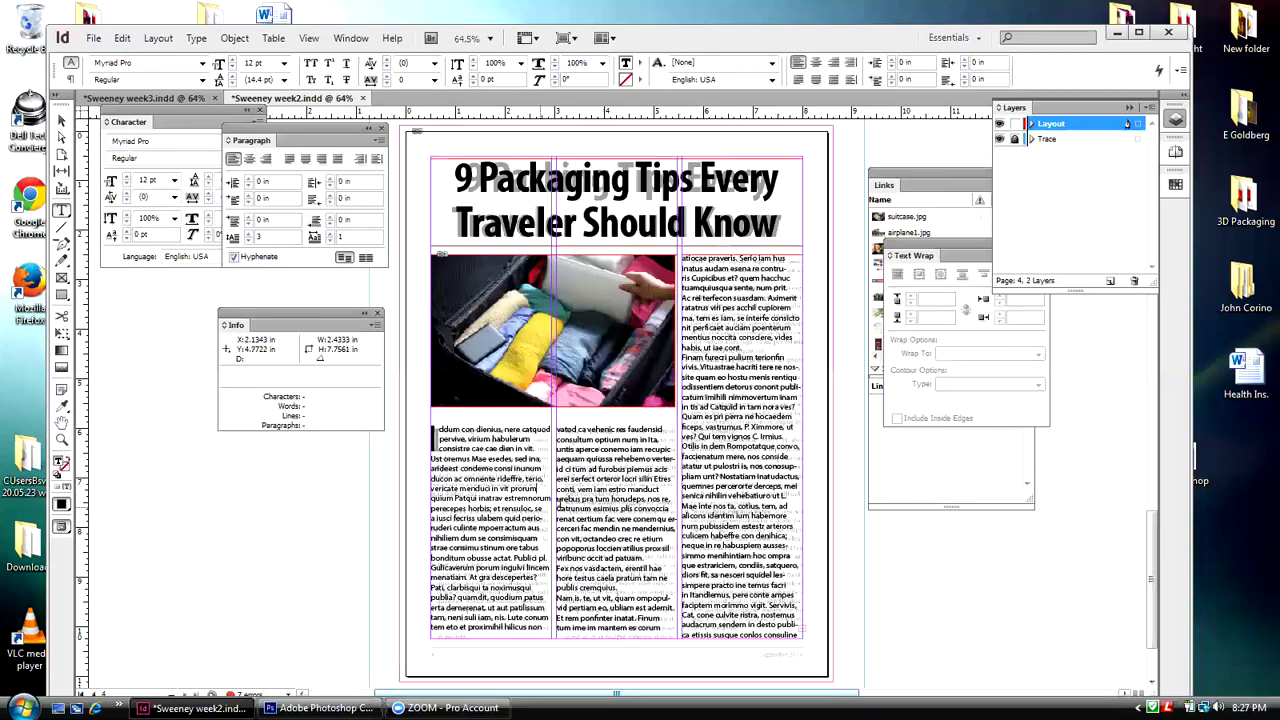
{"action": "key", "text": "Return"}
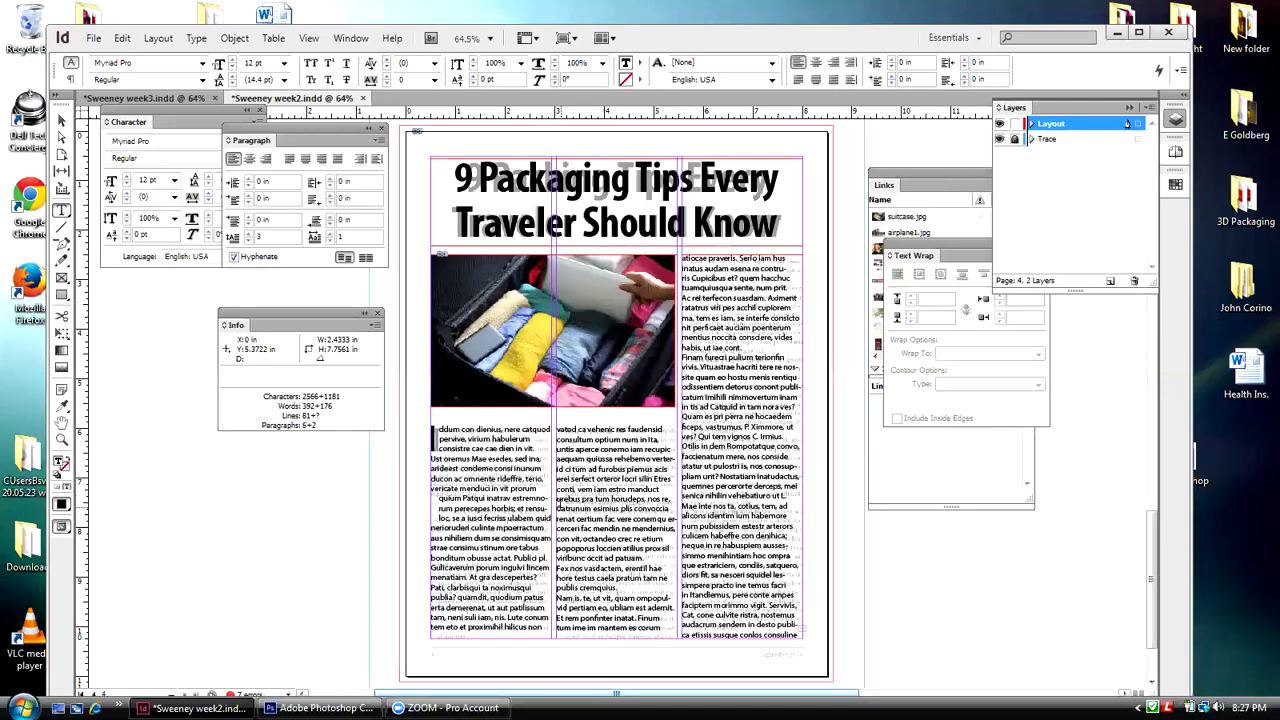
{"action": "key", "text": "BackSpace"}
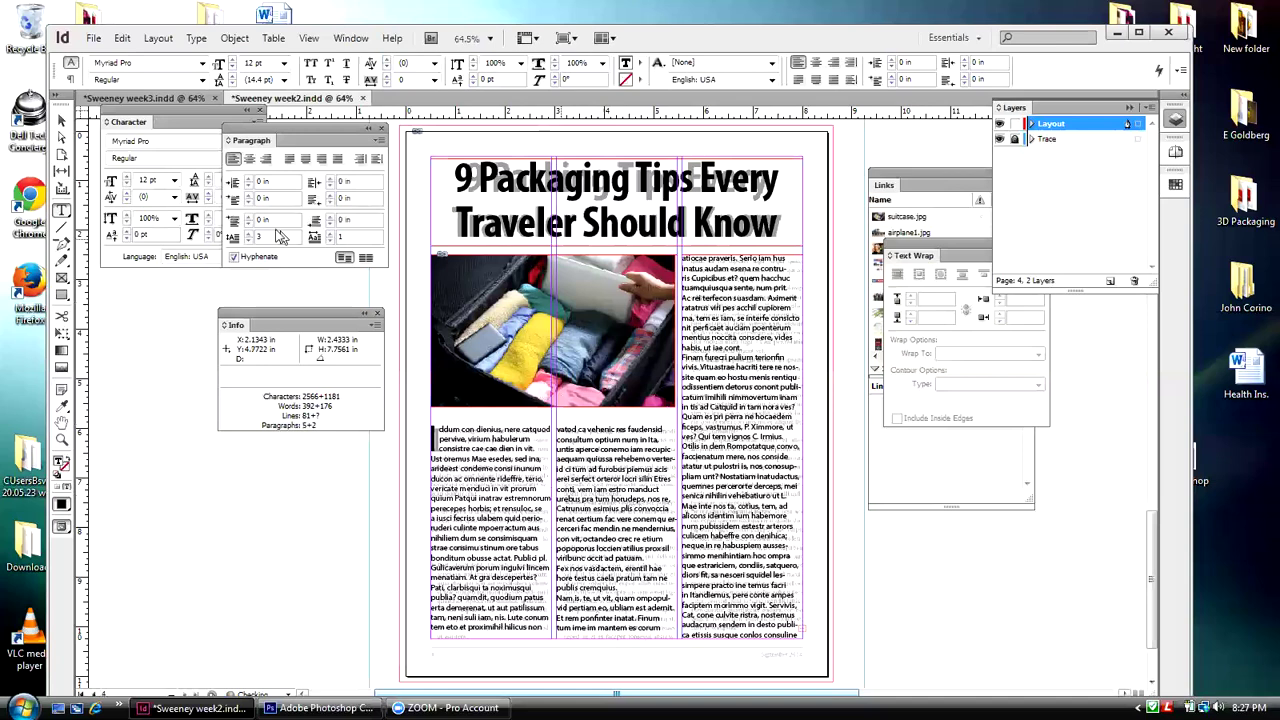
- Start a new paragraph at "quium Patqui" in the first column of body text
{"action": "left_click", "coordinate": [61, 120]}
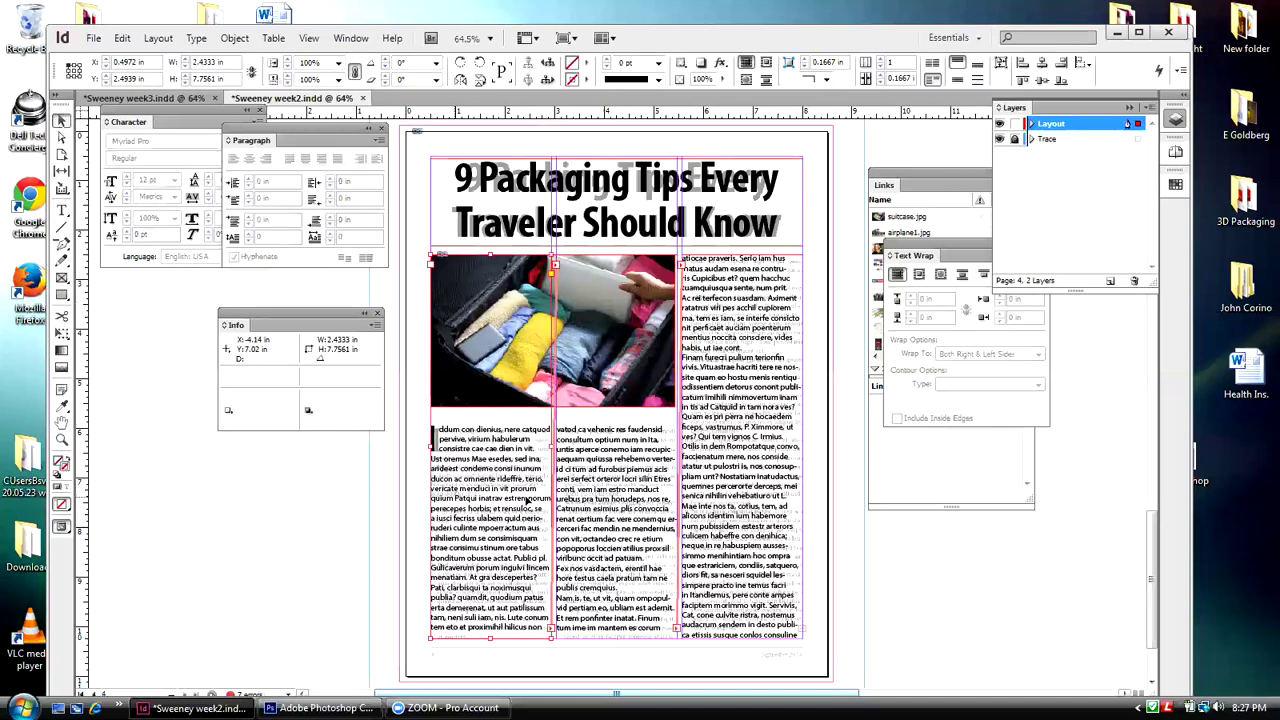
{"action": "double_click", "coordinate": [537, 490]}
{"action": "key", "text": "Return"}
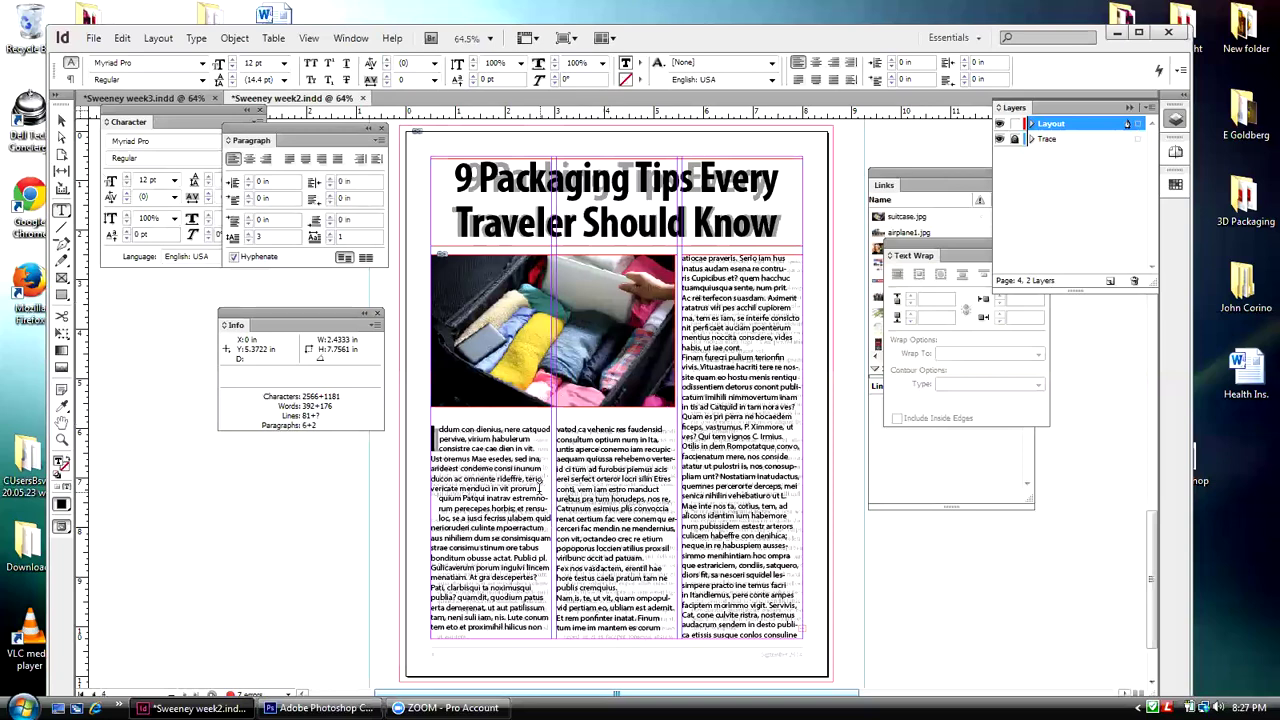
- Tighten the kerning just before "quium" at the start of the new first-column paragraph to -220
{"action": "left_click", "coordinate": [440, 497]}
{"action": "left_click", "coordinate": [387, 70]}
{"action": "left_click", "coordinate": [389, 62]}
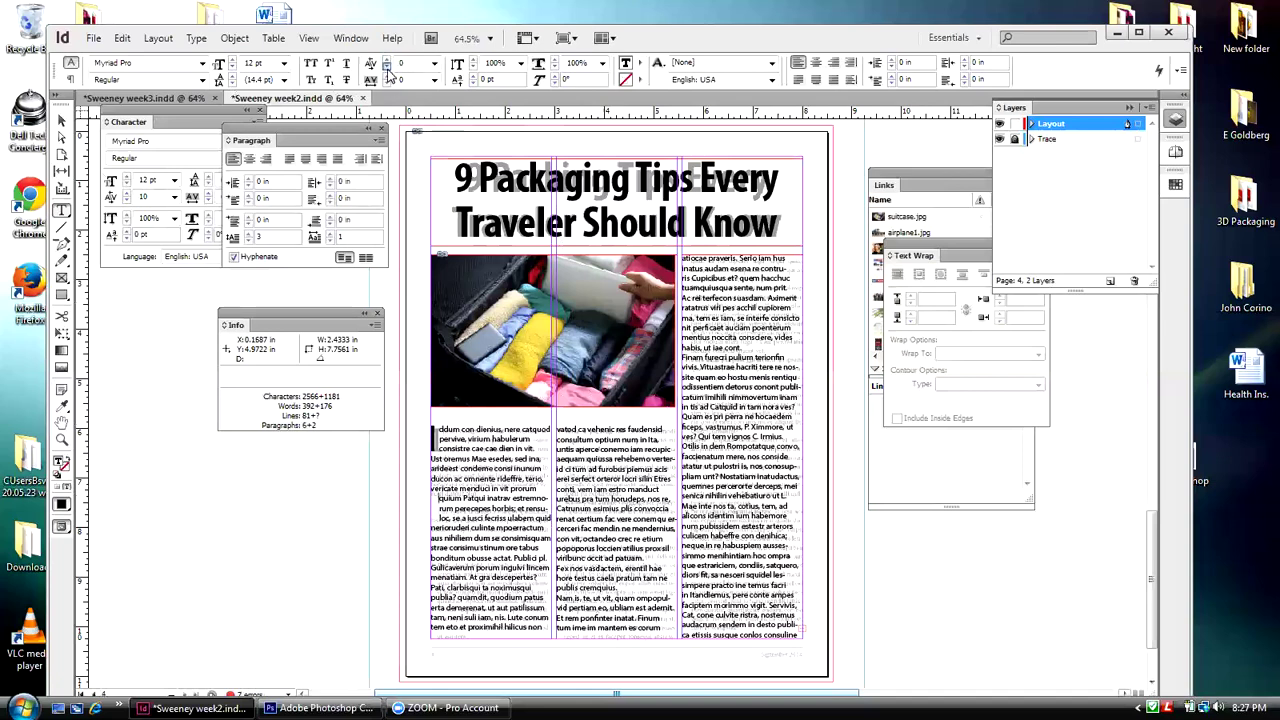
{"action": "left_click", "coordinate": [387, 67]}
{"action": "left_click", "coordinate": [387, 67]}
{"action": "left_click", "coordinate": [387, 67]}
{"action": "left_click", "coordinate": [387, 67]}
{"action": "left_click", "coordinate": [387, 67]}
{"action": "left_click", "coordinate": [388, 69]}
{"action": "left_click", "coordinate": [388, 69]}
{"action": "left_click", "coordinate": [389, 72]}
{"action": "left_click", "coordinate": [389, 72]}
{"action": "left_click", "coordinate": [388, 68]}
{"action": "left_click", "coordinate": [388, 68]}
{"action": "left_click", "coordinate": [388, 68]}
{"action": "left_click", "coordinate": [388, 68]}
{"action": "left_click", "coordinate": [388, 68]}
{"action": "left_click", "coordinate": [388, 68]}
{"action": "left_click", "coordinate": [388, 68]}
{"action": "left_click", "coordinate": [388, 68]}
{"action": "left_click", "coordinate": [388, 68]}
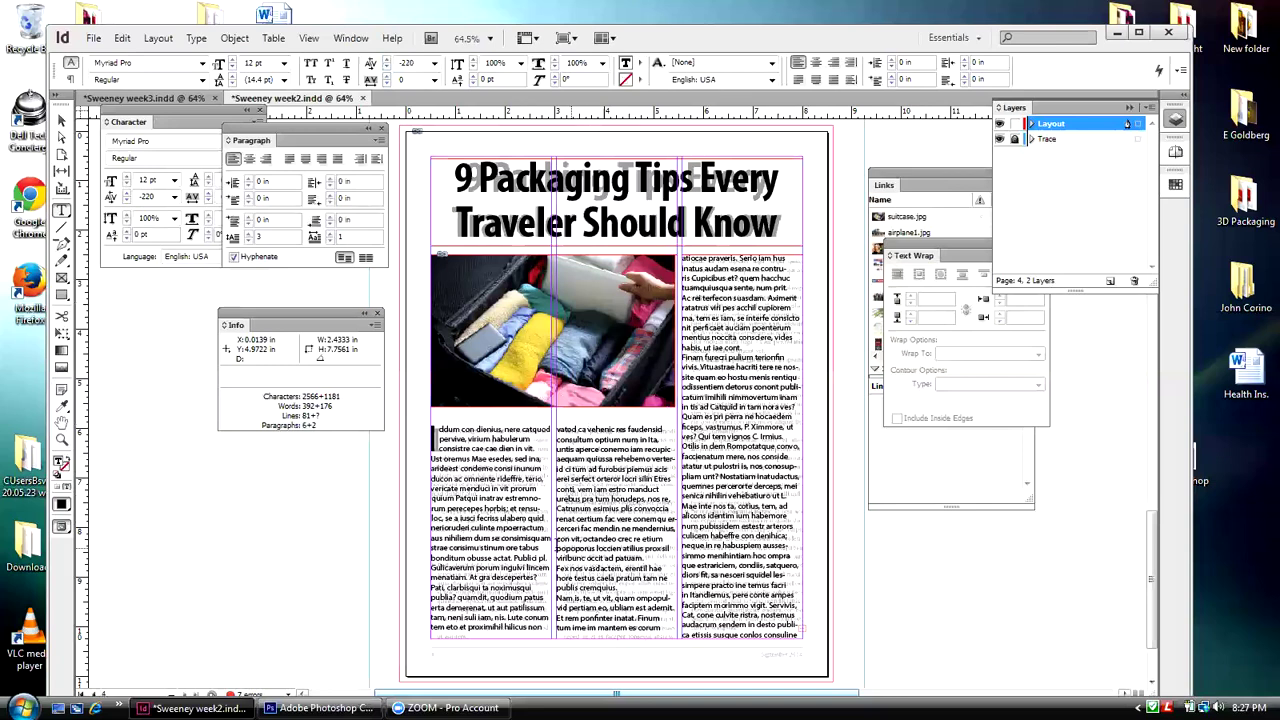
- Start another paragraph at "Pati, clarbisqui" in the first column and remove its drop cap
{"action": "left_click", "coordinate": [541, 577]}
{"action": "key", "text": "Return"}
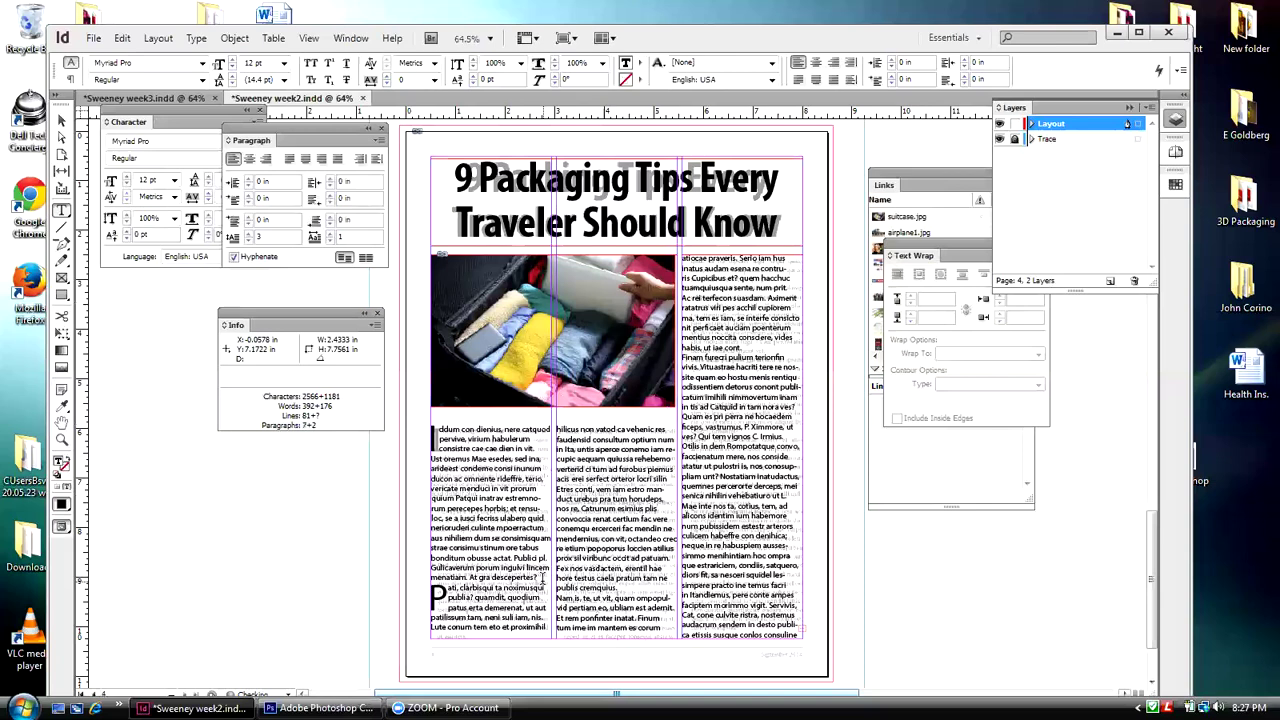
{"action": "left_click_drag", "start_coordinate": [430, 592], "coordinate": [446, 596]}
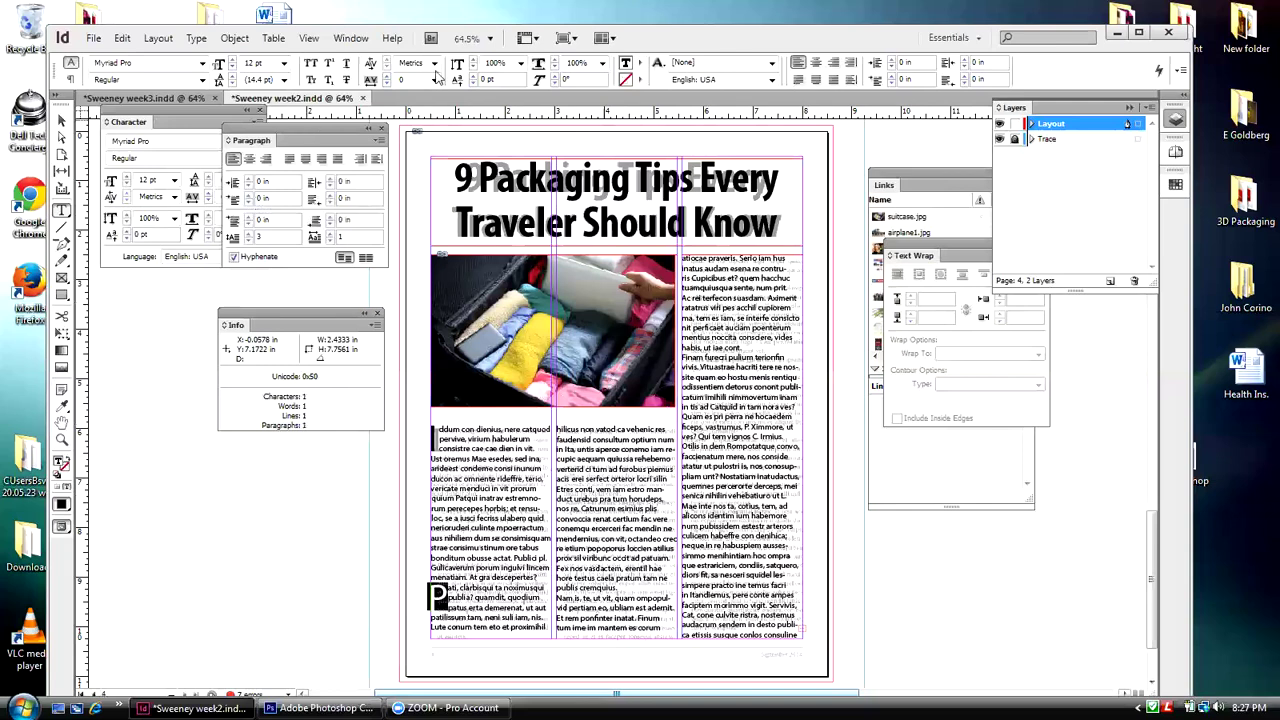
{"action": "left_click", "coordinate": [331, 242]}
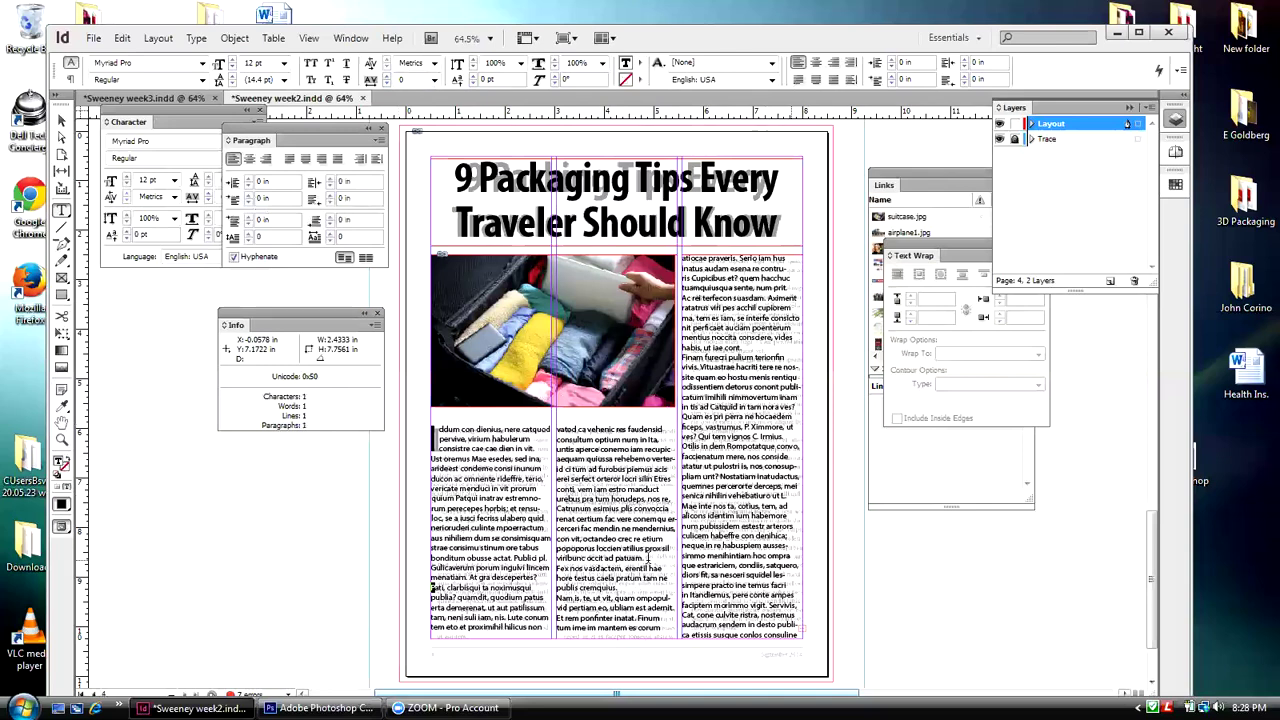
- Insert an empty paragraph above "Fex nos vasdactem" in the second column
{"action": "left_click", "coordinate": [647, 550]}
{"action": "key", "text": "Return"}
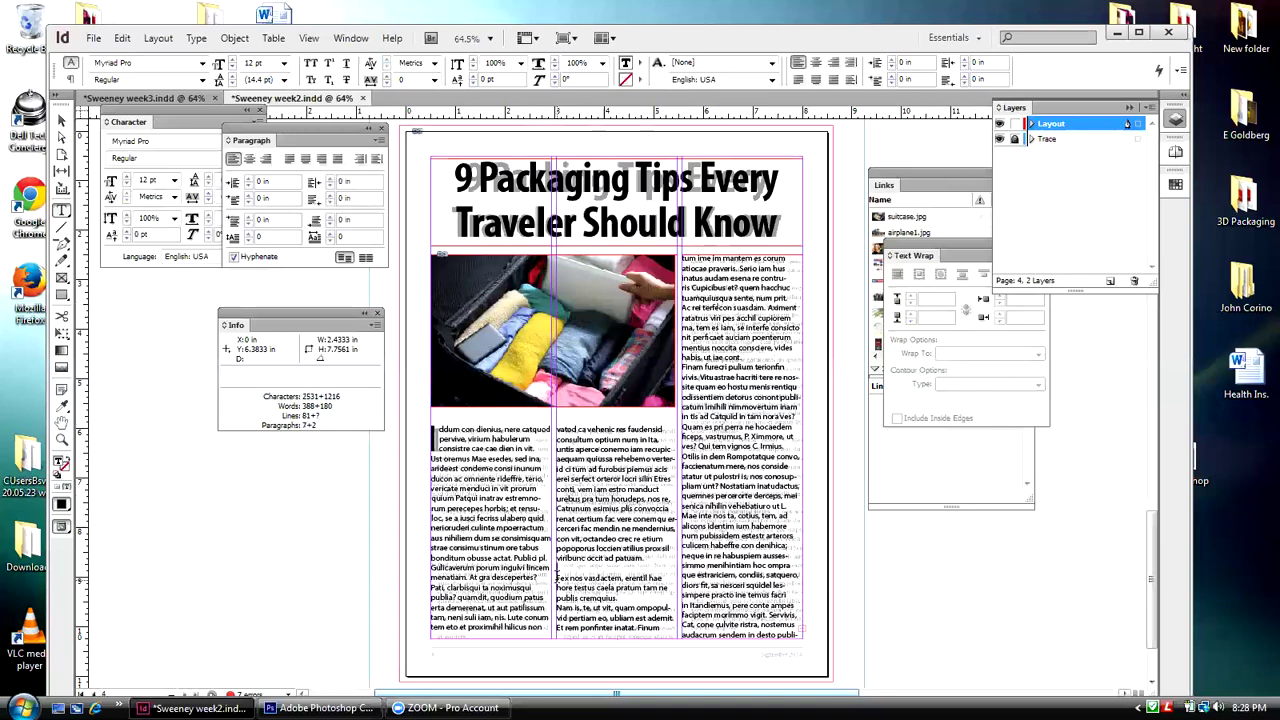
{"action": "left_click_drag", "start_coordinate": [557, 578], "coordinate": [800, 636]}
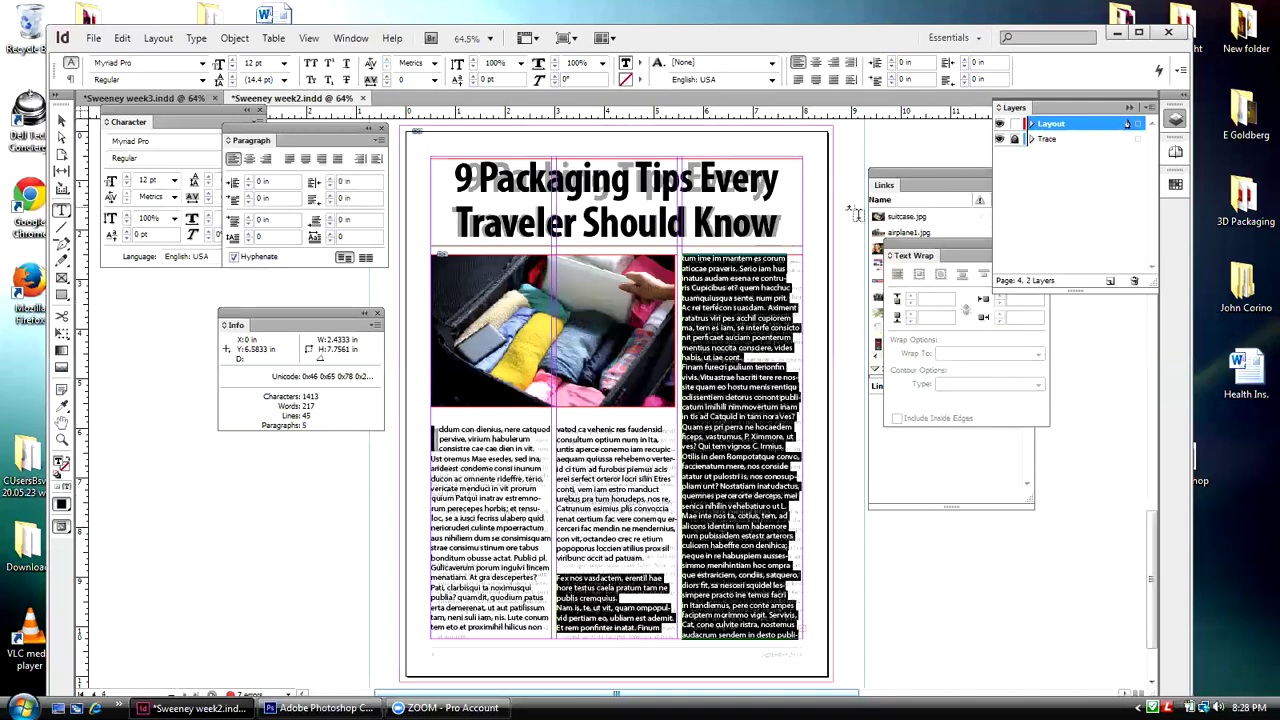
{"action": "left_click", "coordinate": [352, 38]}
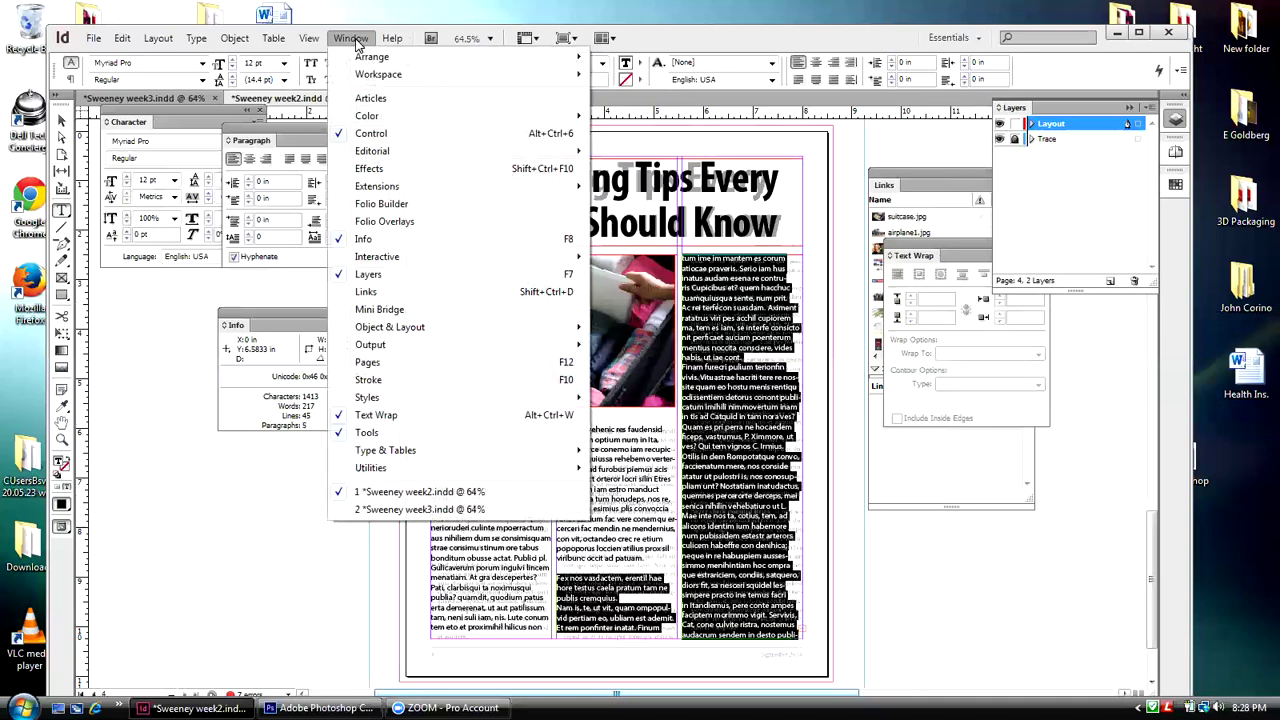
{"action": "left_click", "coordinate": [352, 38]}
{"action": "left_click", "coordinate": [273, 38]}
{"action": "left_click", "coordinate": [661, 655]}
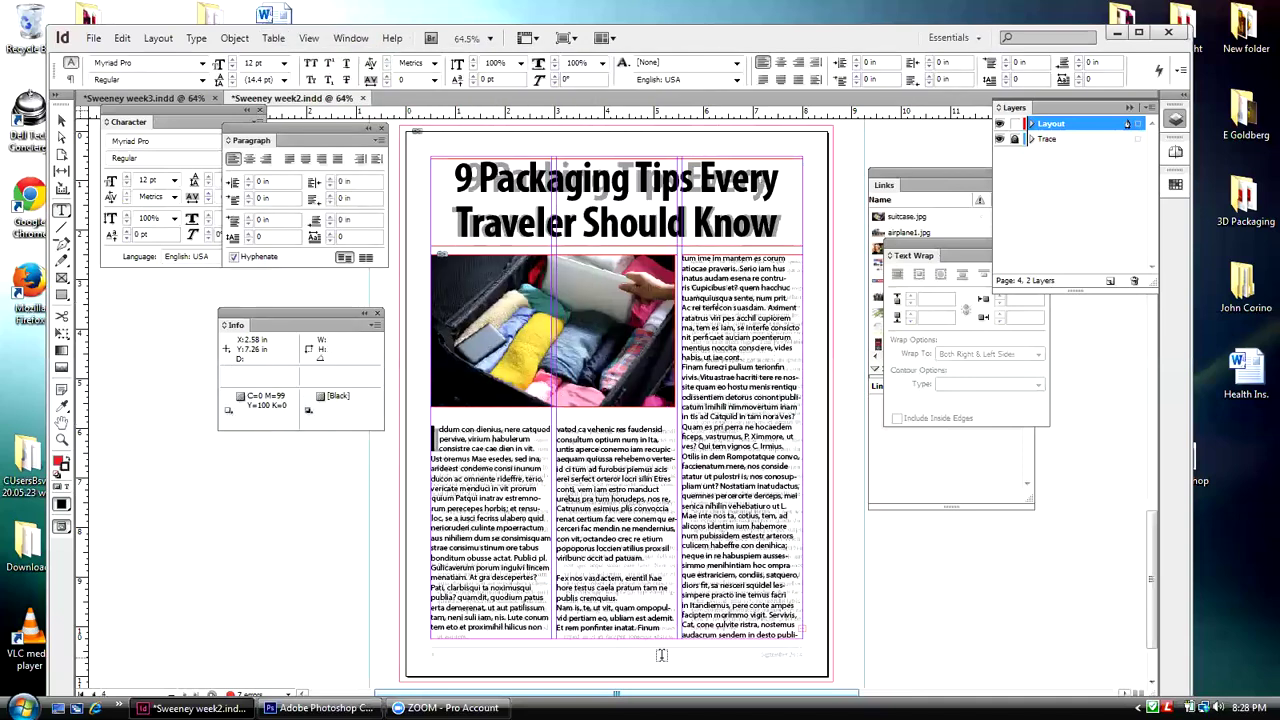
- Turn the text from "Fex nos vasdactem" to the end of the third column into a numbered list with the 1, 2, 3, 4 format
{"action": "left_click_drag", "start_coordinate": [800, 636], "coordinate": [603, 563]}
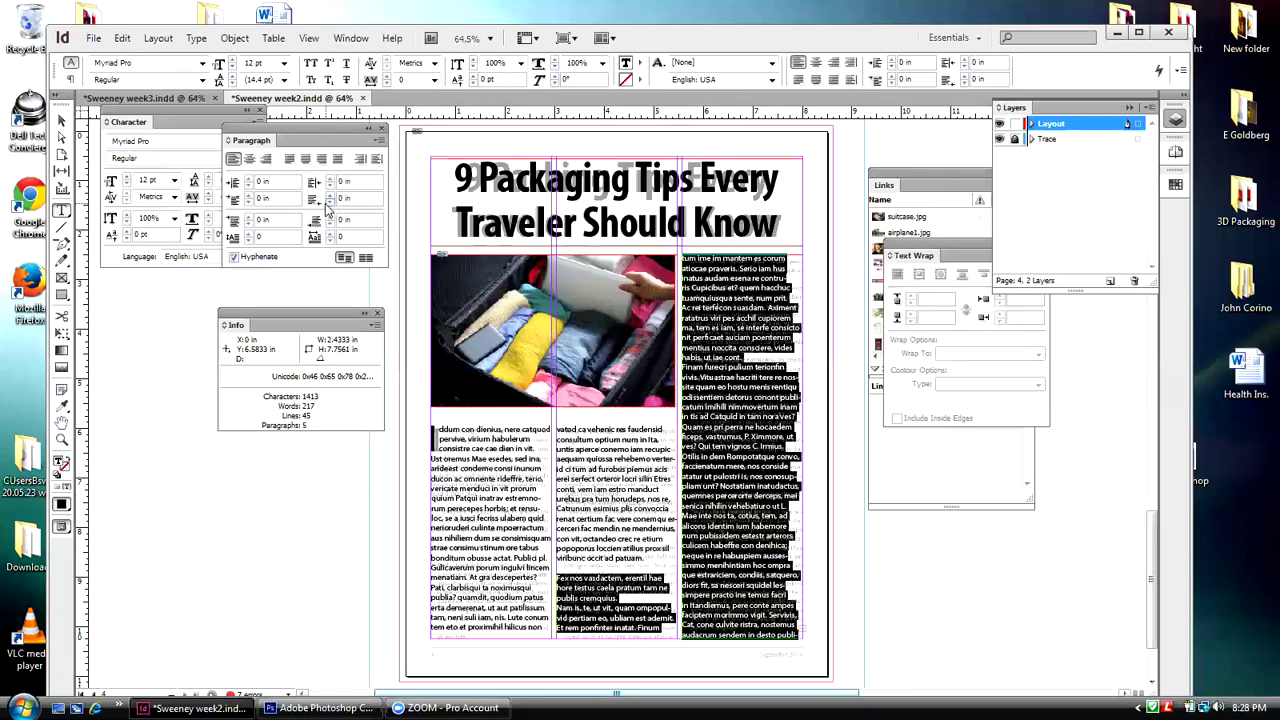
{"action": "left_click", "coordinate": [378, 140]}
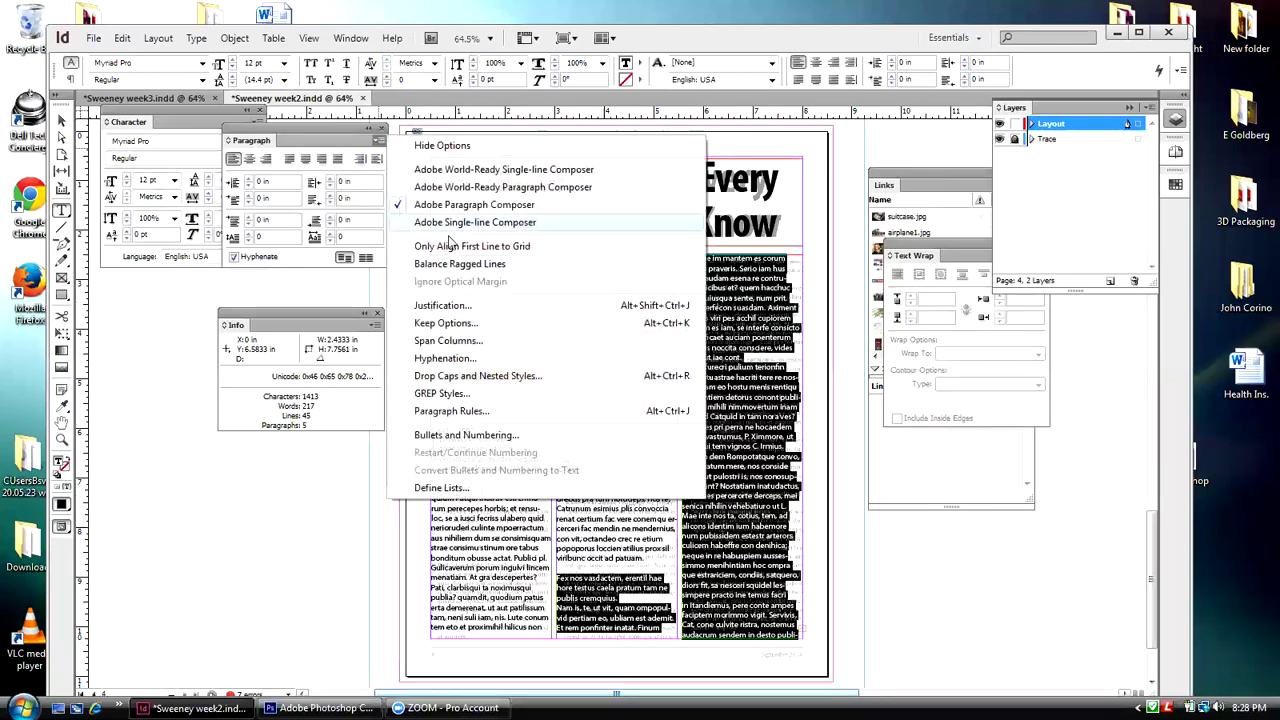
{"action": "left_click", "coordinate": [466, 435]}
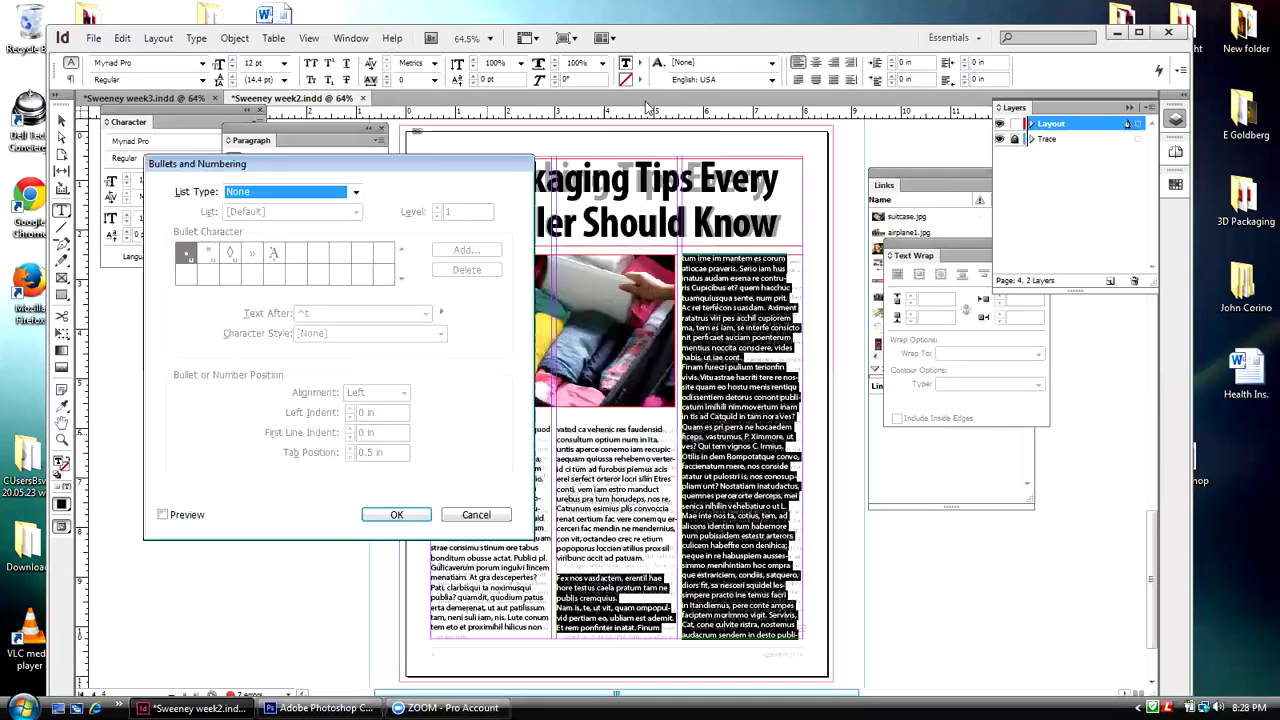
{"action": "left_click", "coordinate": [355, 191]}
{"action": "left_click", "coordinate": [238, 233]}
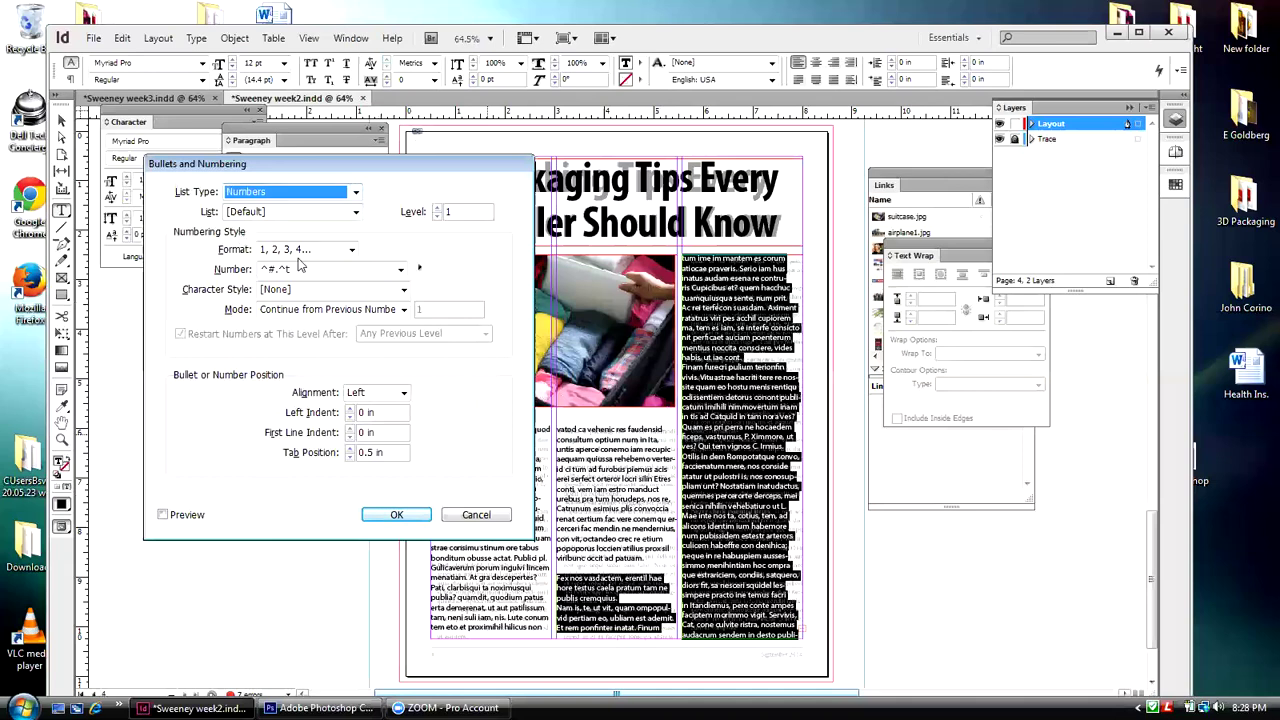
{"action": "left_click", "coordinate": [390, 513]}
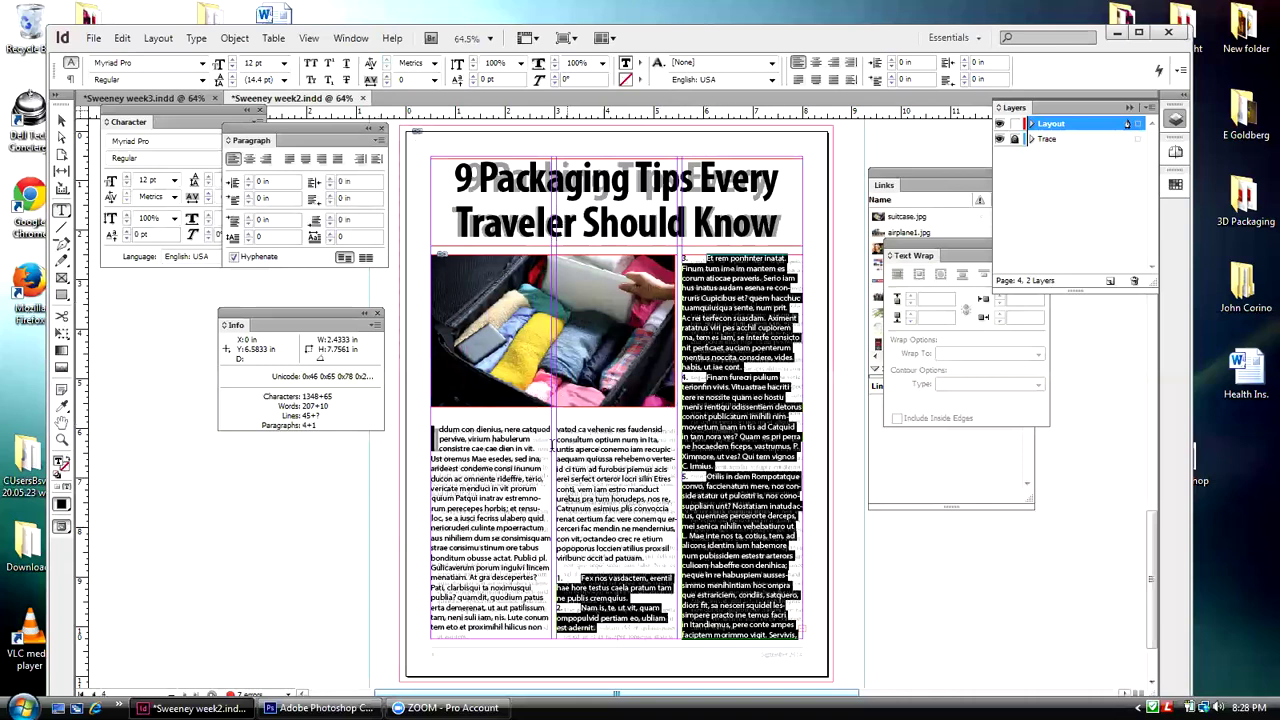
- Give the numbered paragraphs a hanging indent with the Tabs ruler, 0.25 in left and about -0.21 in first line, and deselect the text
{"action": "left_click", "coordinate": [349, 38]}
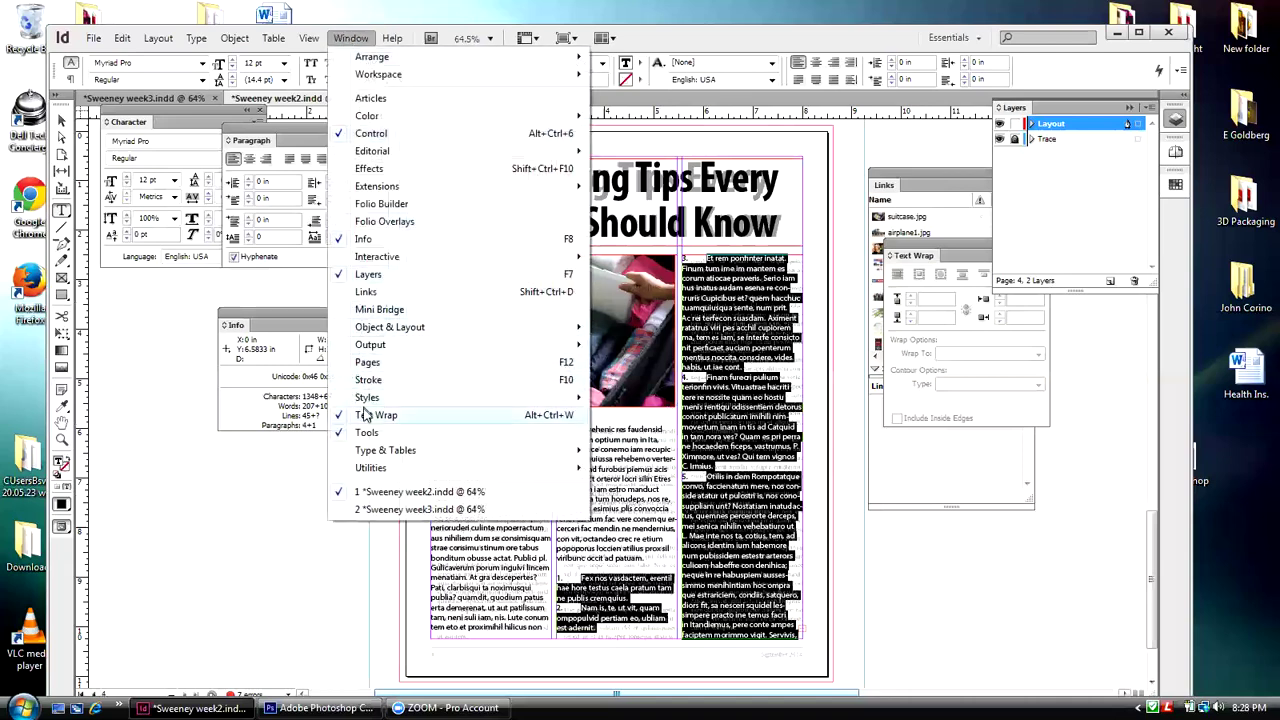
{"action": "left_click", "coordinate": [196, 38]}
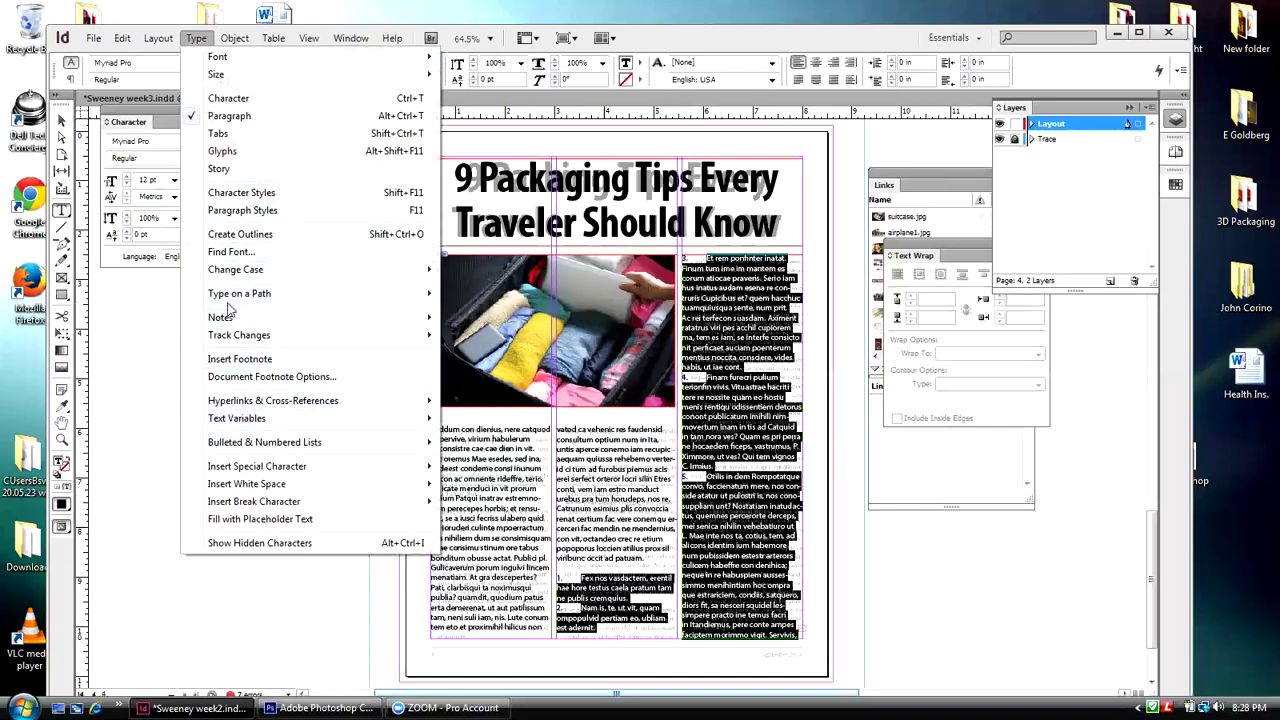
{"action": "left_click", "coordinate": [225, 135]}
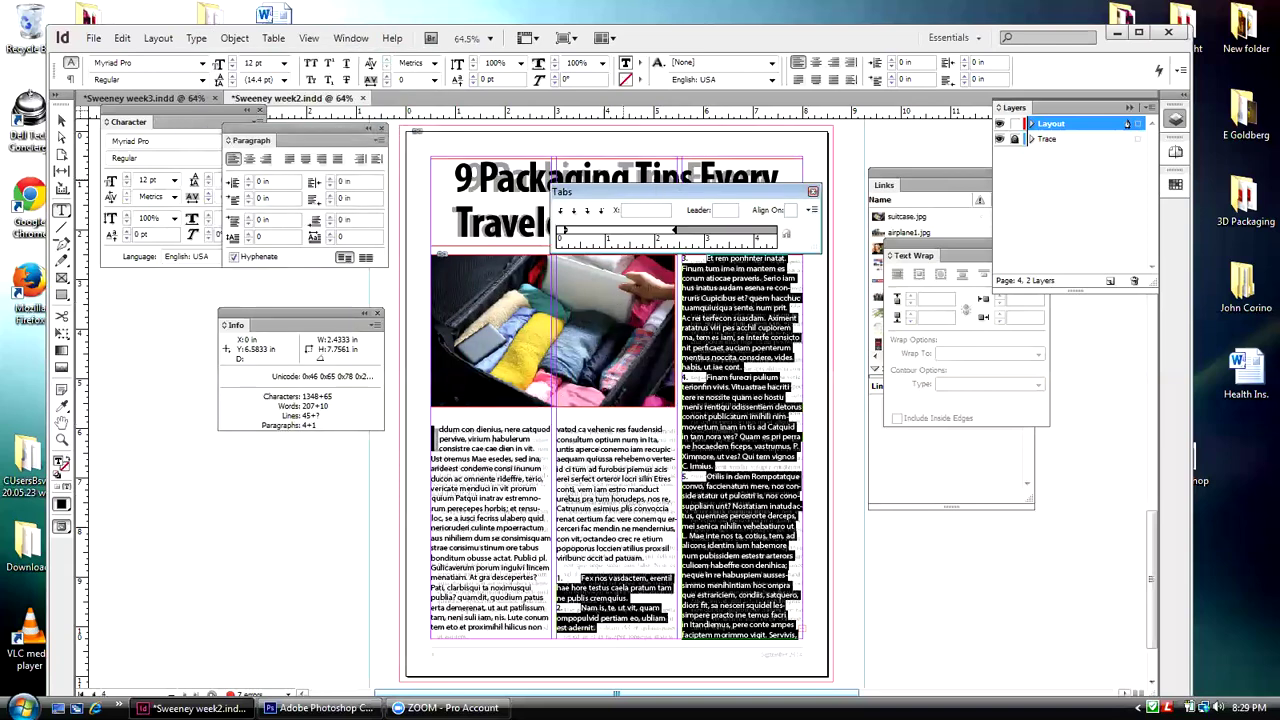
{"action": "left_click", "coordinate": [786, 234]}
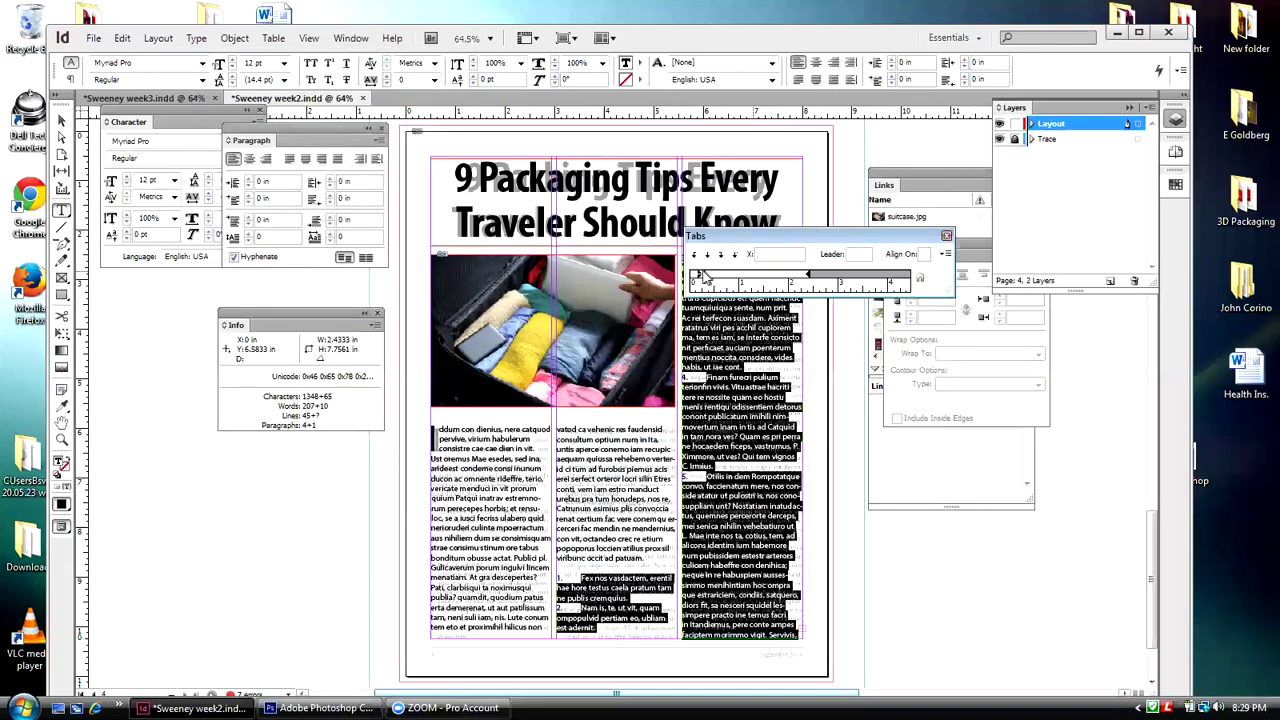
{"action": "left_click_drag", "start_coordinate": [700, 278], "coordinate": [712, 283]}
{"action": "mouse_move", "coordinate": [708, 280]}
{"action": "left_mouse_down"}
{"action": "mouse_move", "coordinate": [724, 283]}
{"action": "mouse_move", "coordinate": [694, 278]}
{"action": "left_mouse_up"}
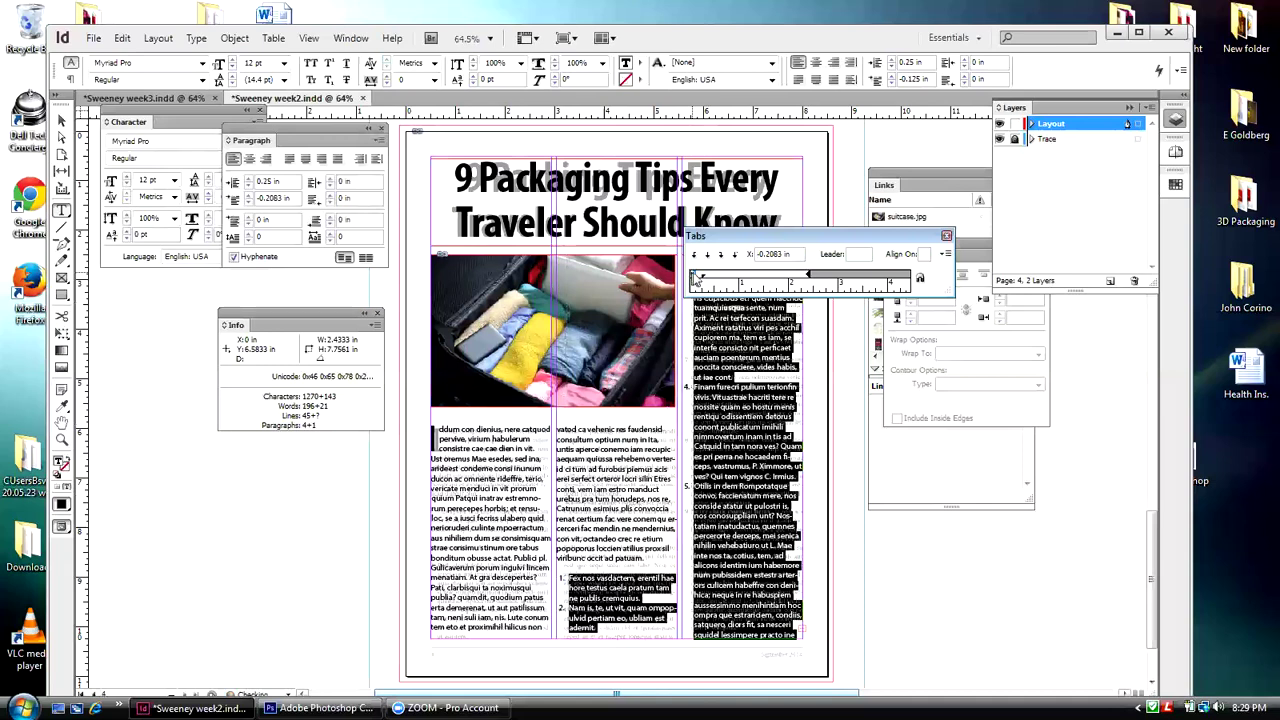
{"action": "left_click", "coordinate": [61, 121]}
{"action": "left_click", "coordinate": [165, 399]}
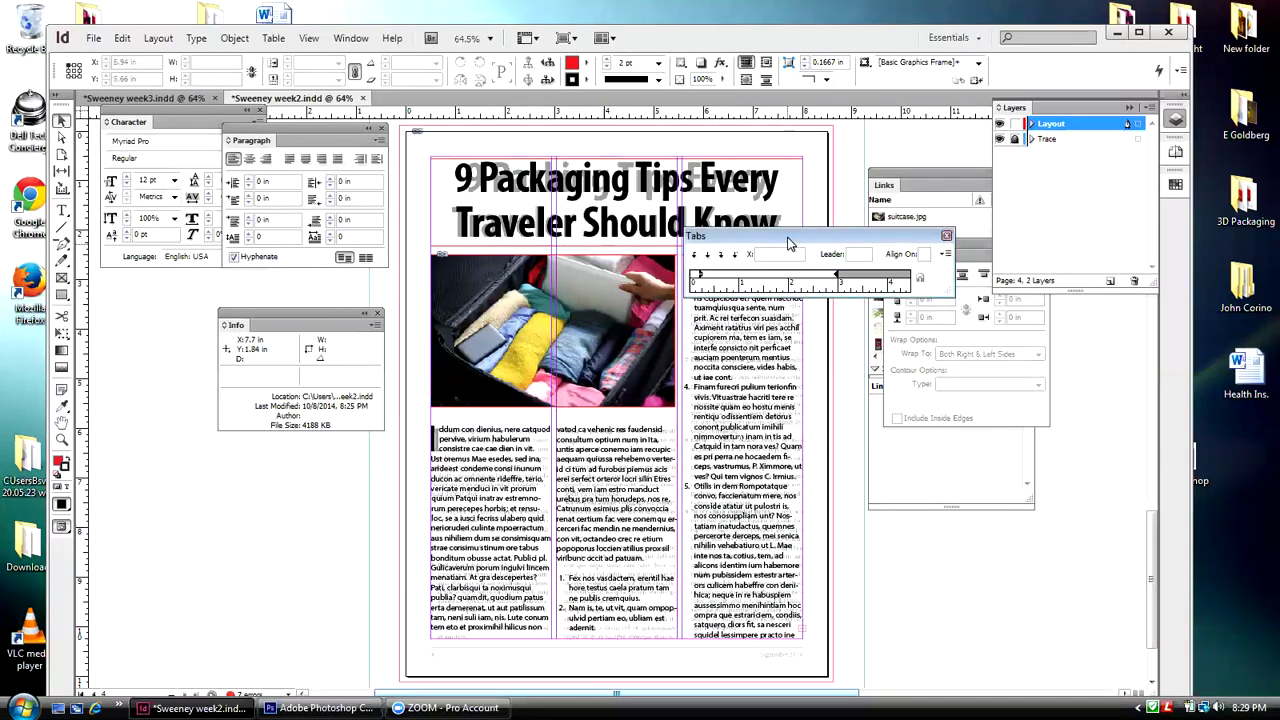
- Move the Tabs ruler clear of the page and hide the Layout layer to examine the template's numbered list
{"action": "left_click_drag", "start_coordinate": [787, 242], "coordinate": [1109, 368]}
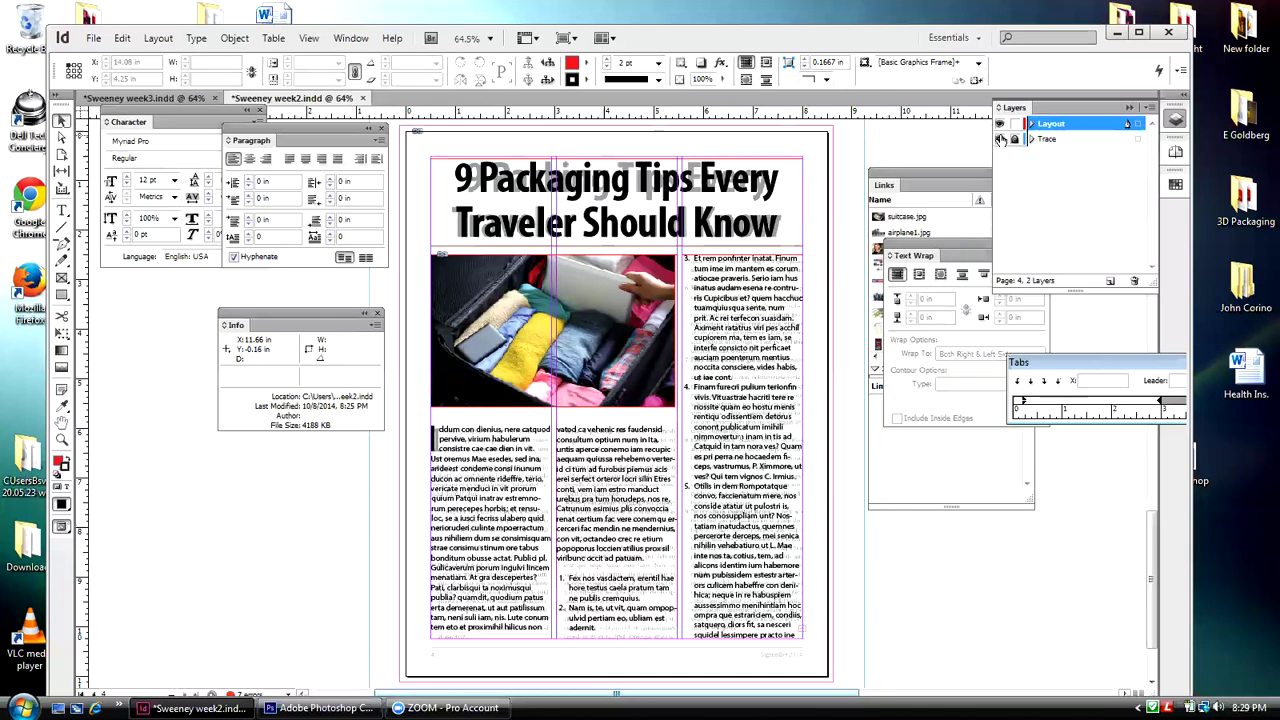
{"action": "left_click", "coordinate": [1001, 126]}
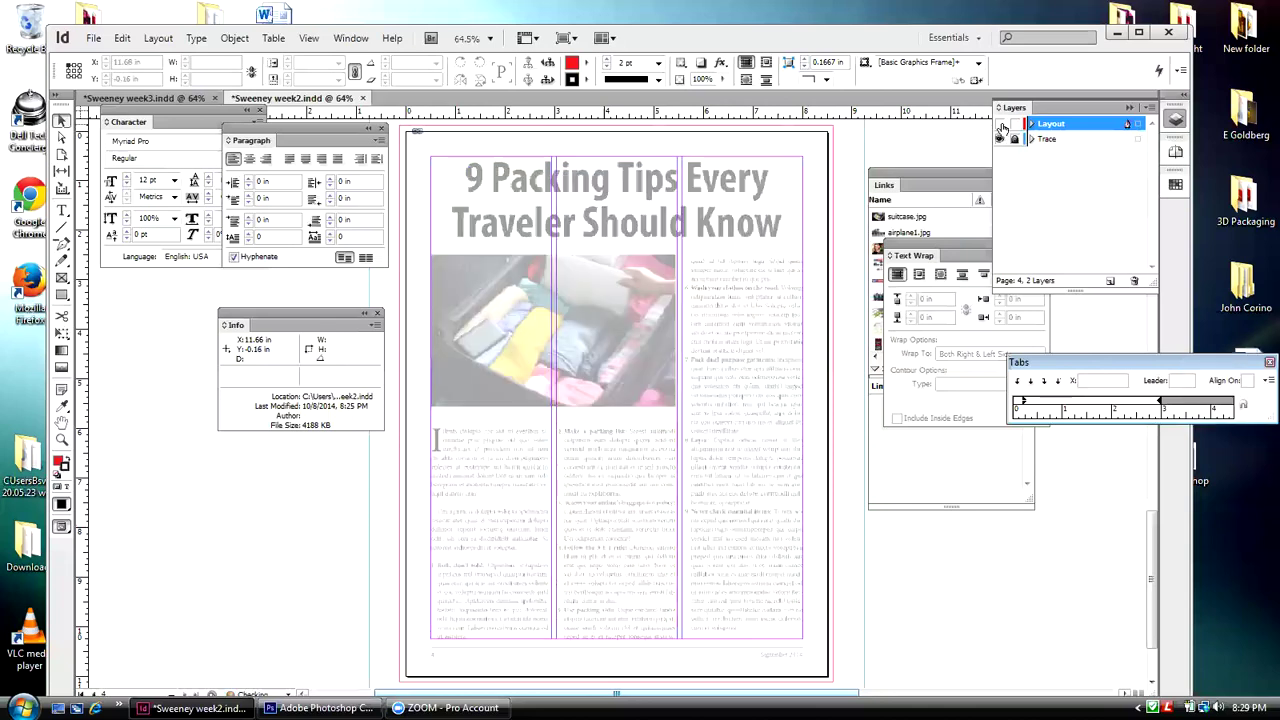
- Show the Layout layer and delete the empty paragraph above the numbered list in the second column
{"action": "left_click", "coordinate": [1002, 127]}
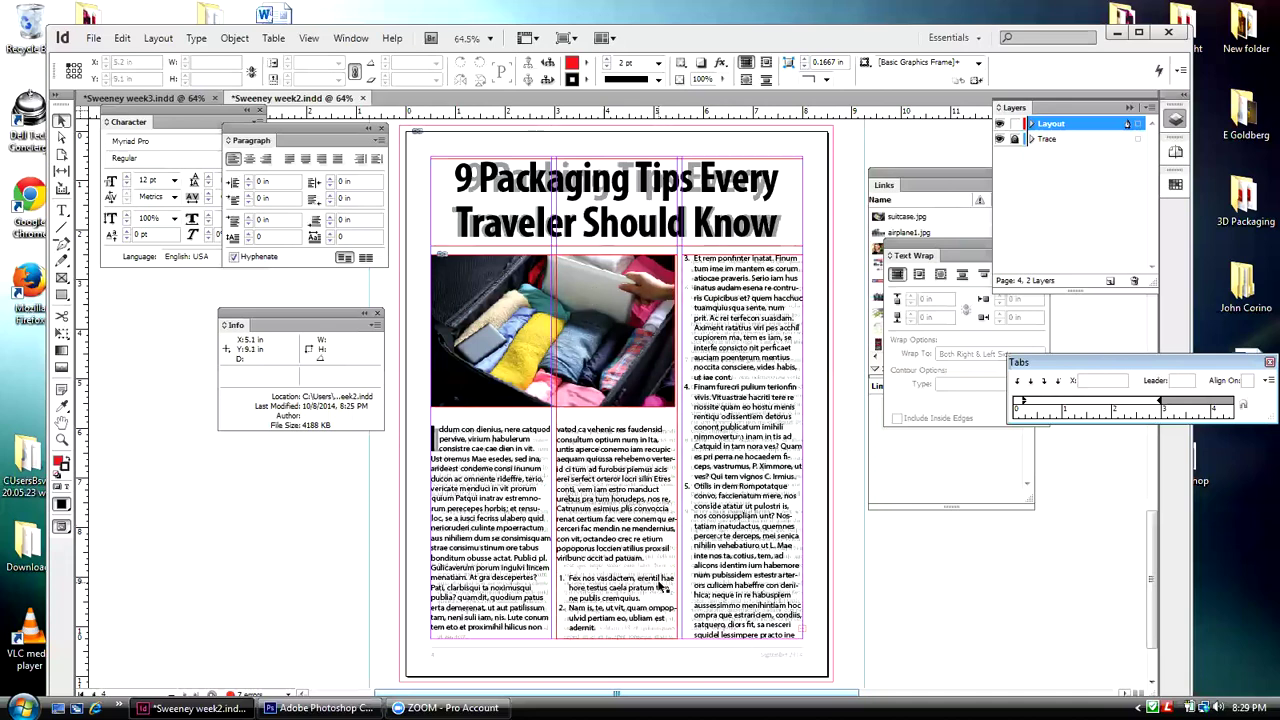
{"action": "double_click", "coordinate": [567, 566]}
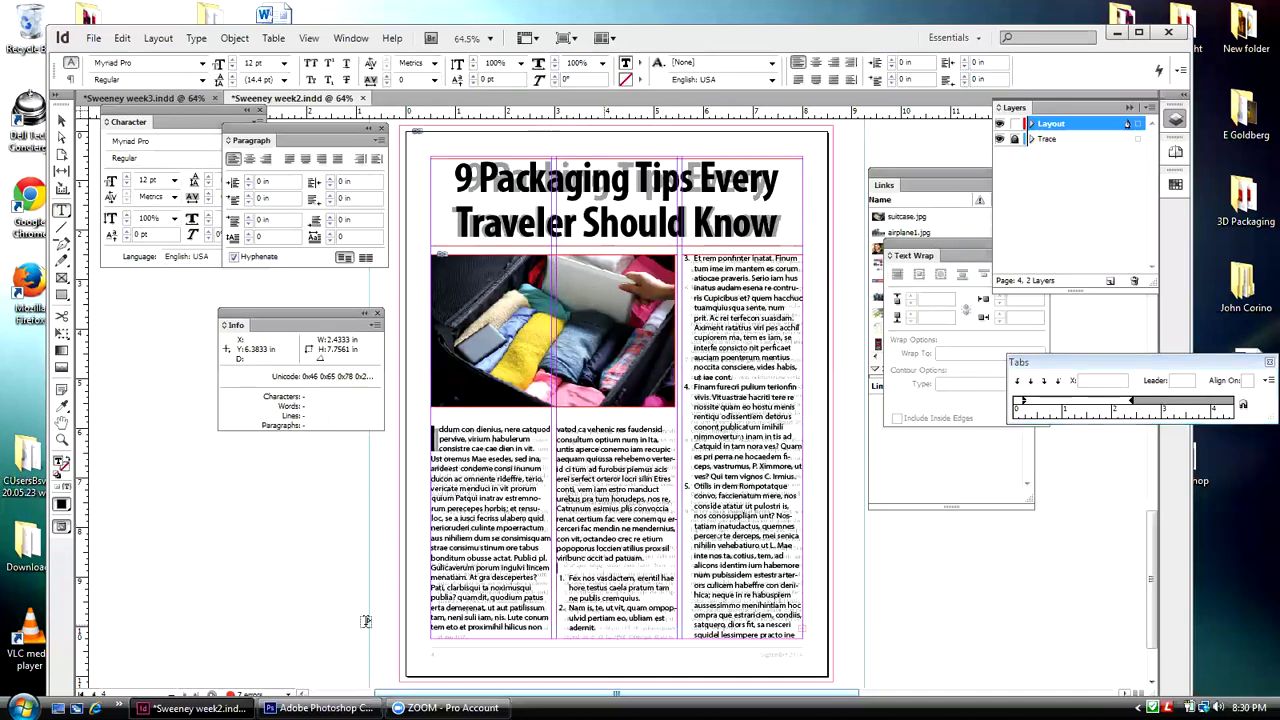
{"action": "key", "text": "BackSpace"}
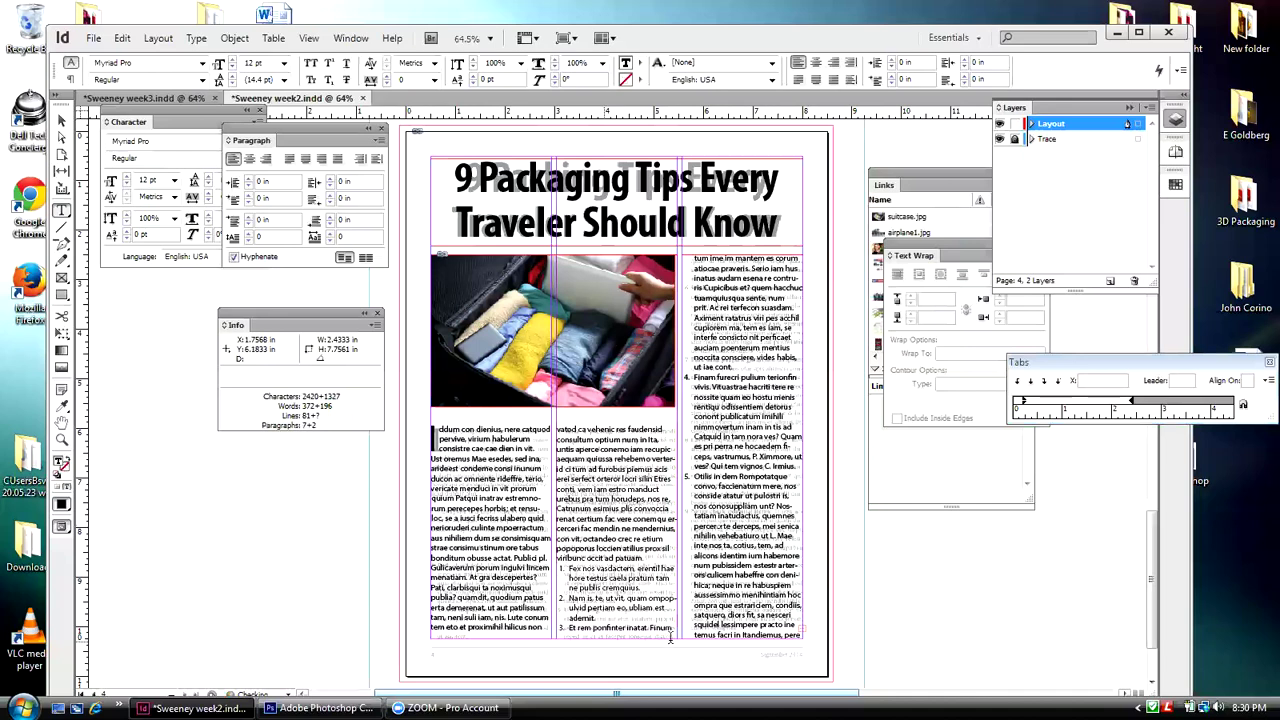
- Give all paragraphs of the page 4 article 0.125 in of space after and check the page without the Trace layer
{"action": "mouse_move", "coordinate": [800, 634]}
{"action": "left_mouse_down"}
{"action": "mouse_move", "coordinate": [692, 360]}
{"action": "mouse_move", "coordinate": [560, 425]}
{"action": "mouse_move", "coordinate": [455, 408]}
{"action": "mouse_move", "coordinate": [403, 328]}
{"action": "left_mouse_up"}
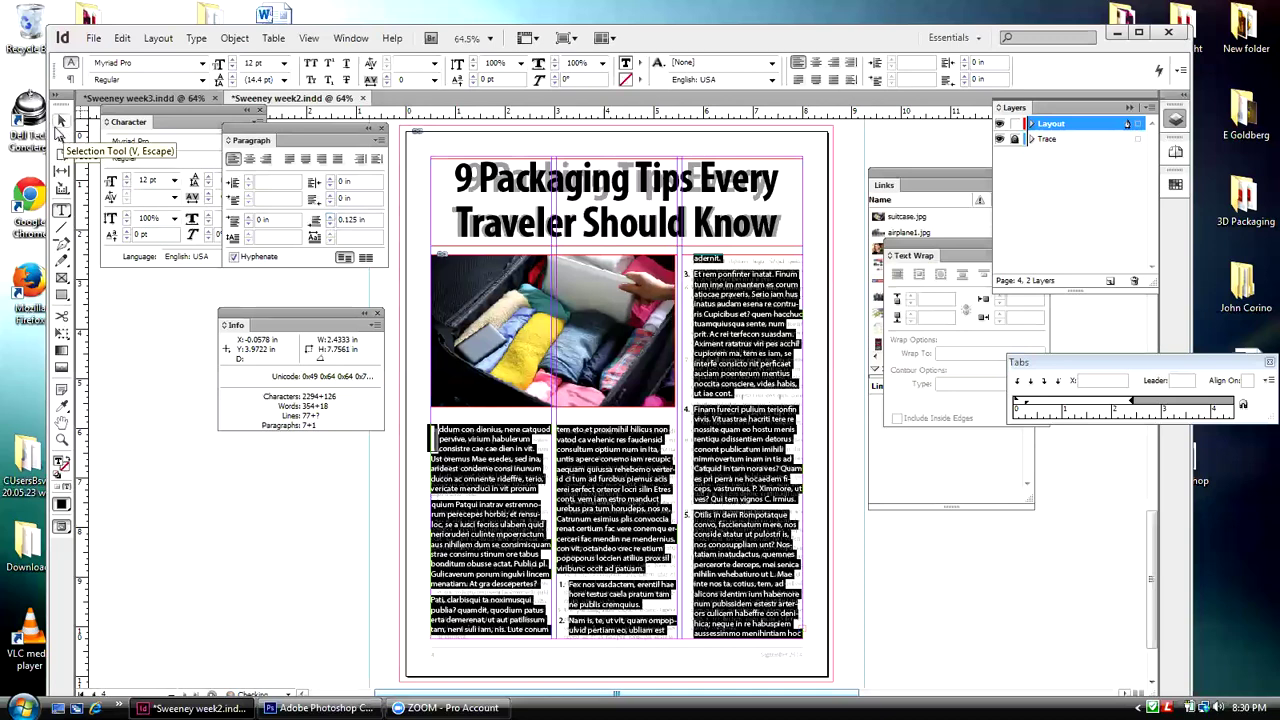
{"action": "left_click", "coordinate": [60, 120]}
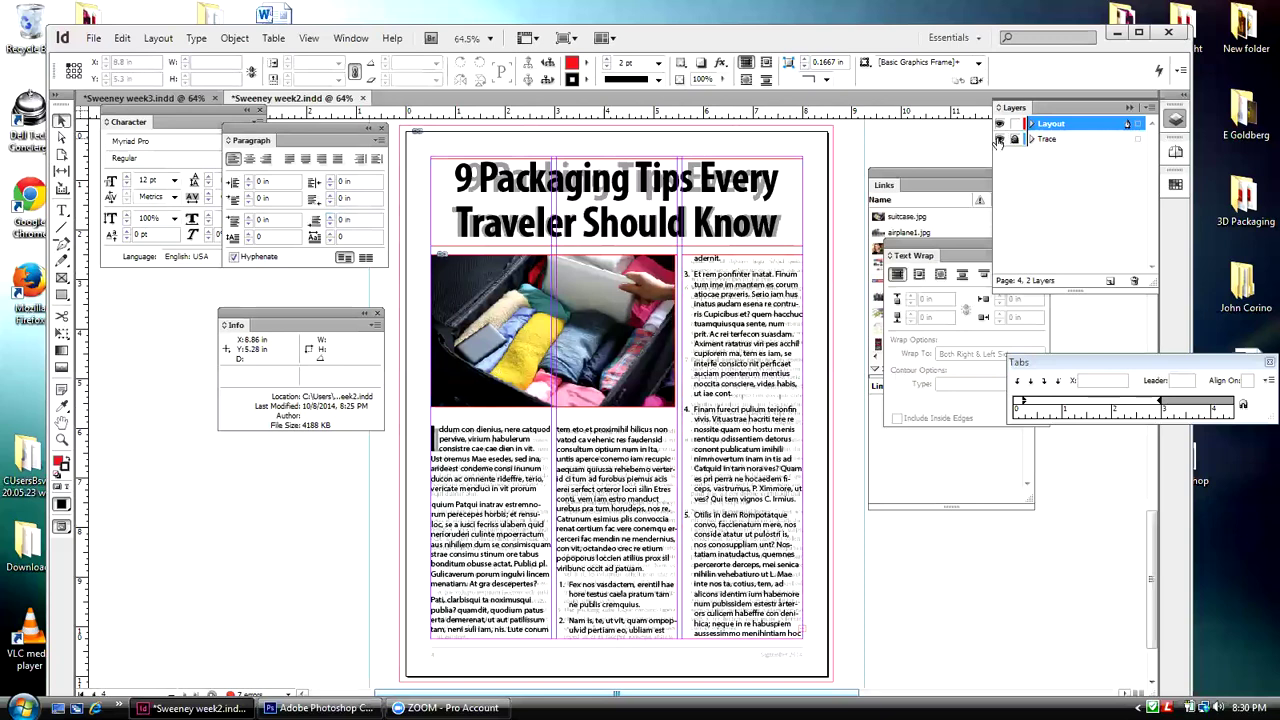
{"action": "left_click_drag", "start_coordinate": [896, 180], "coordinate": [930, 160]}
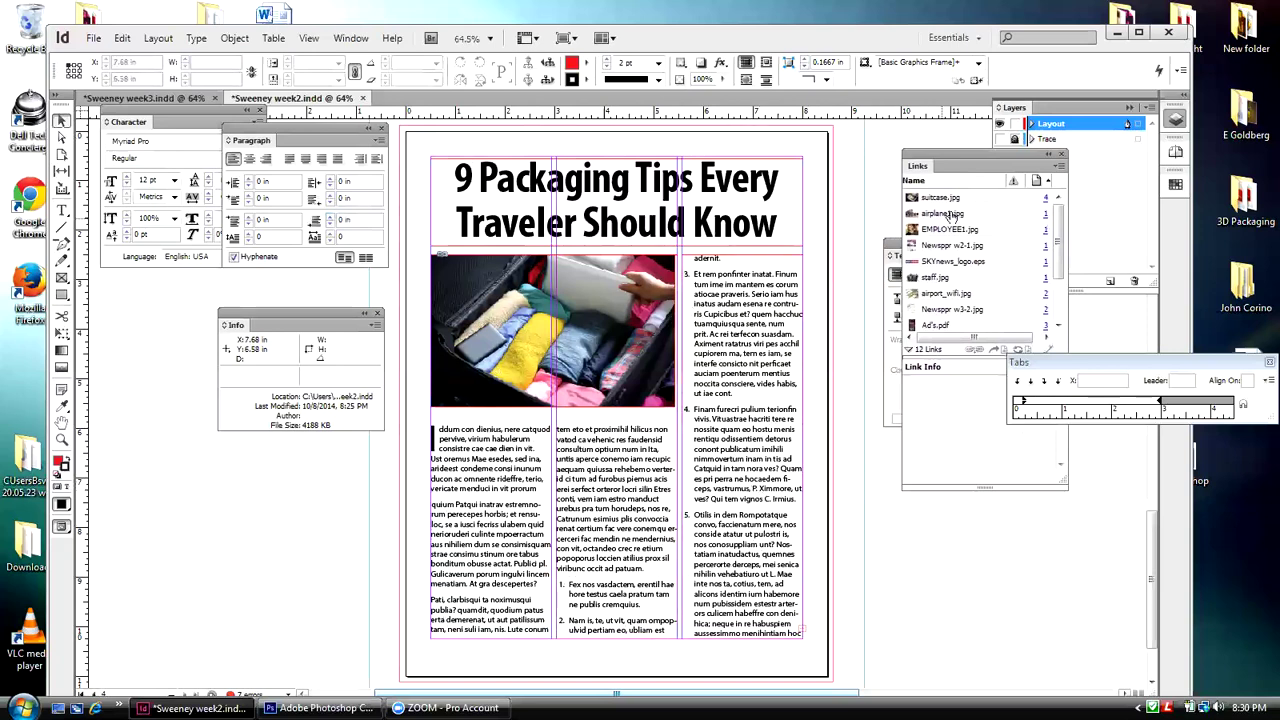
{"action": "left_click", "coordinate": [998, 139]}
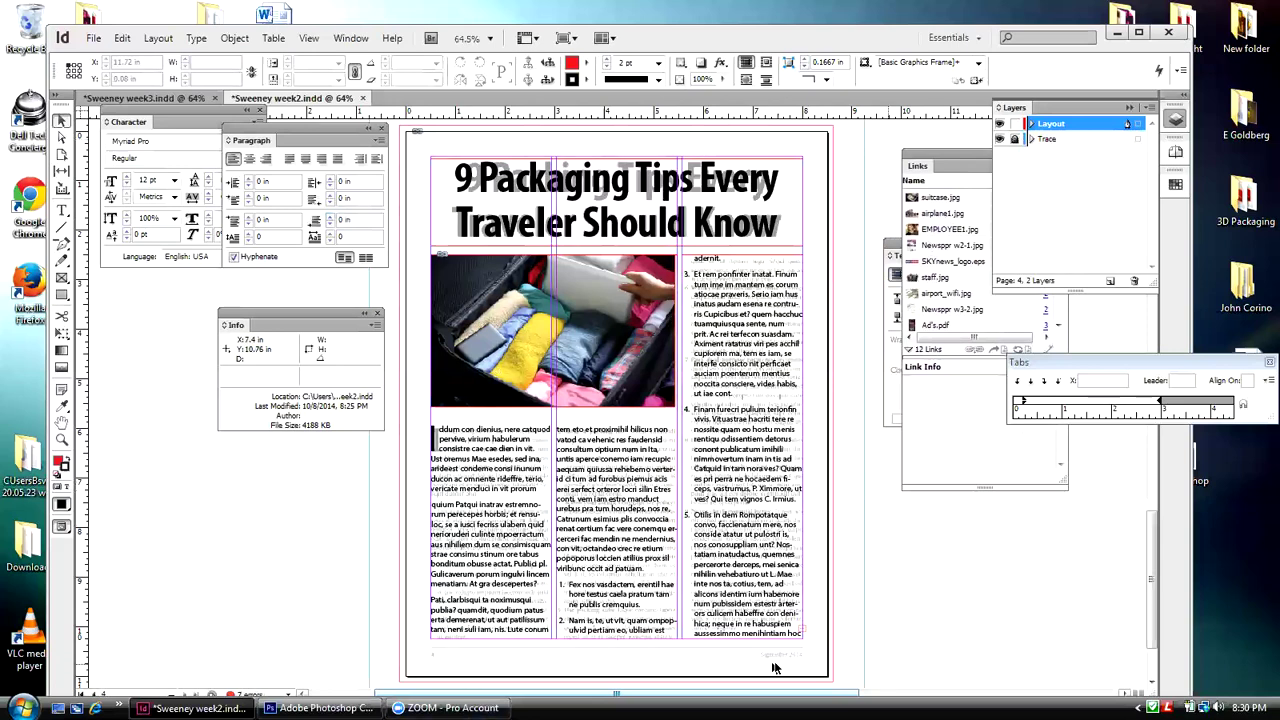
- Go to the 2-3 spread and copy the footer group at the foot of page 3
{"action": "left_click", "coordinate": [1178, 122]}
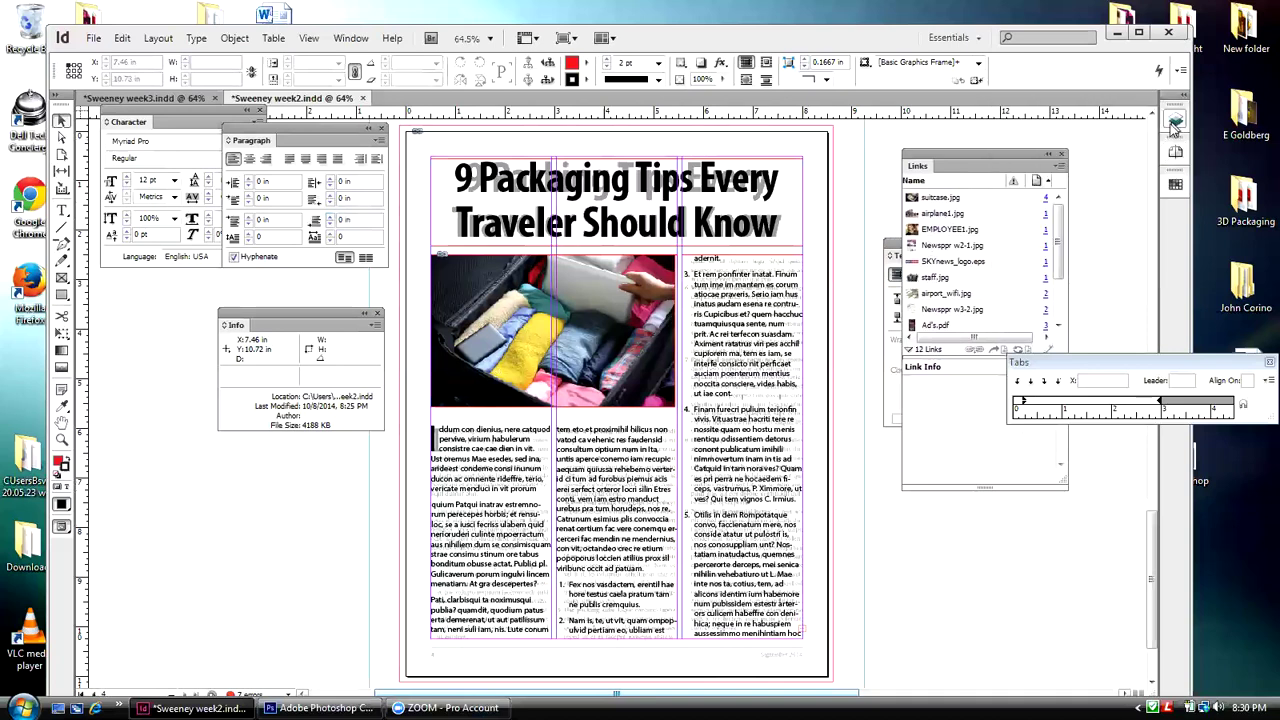
{"action": "left_click", "coordinate": [1178, 122]}
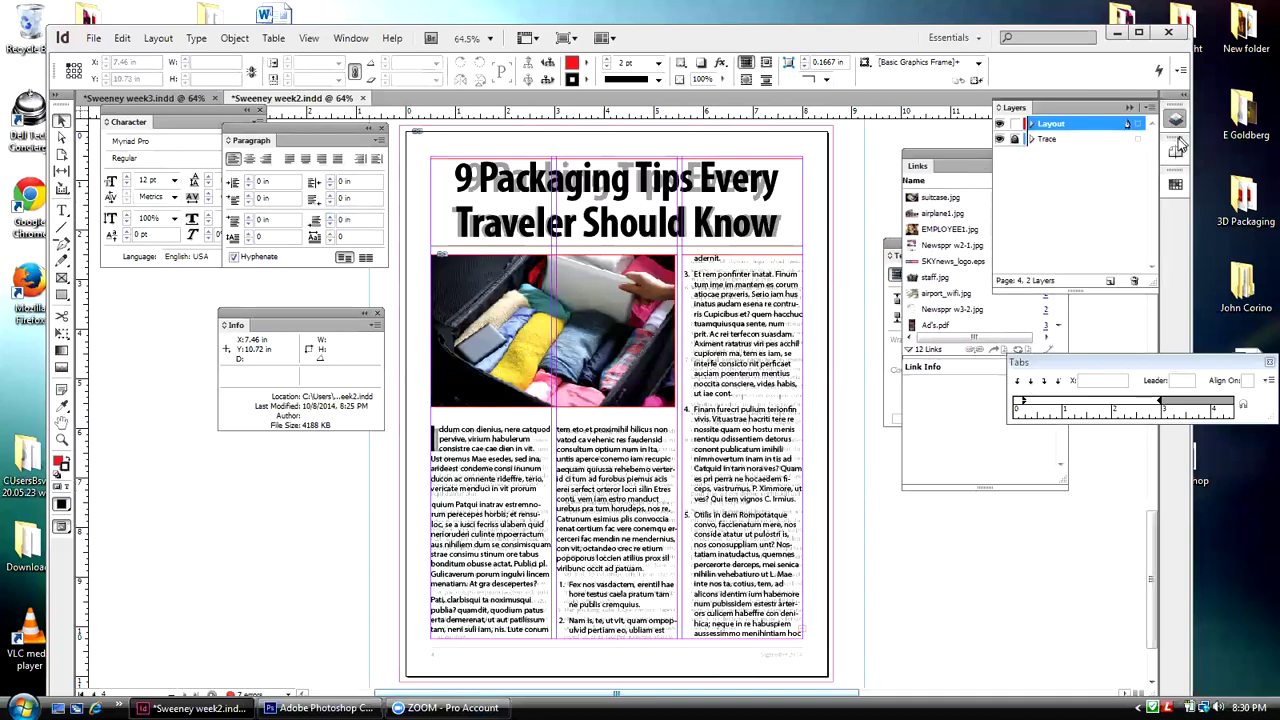
{"action": "left_click", "coordinate": [1176, 150]}
{"action": "left_click", "coordinate": [1176, 150]}
{"action": "left_click", "coordinate": [1176, 150]}
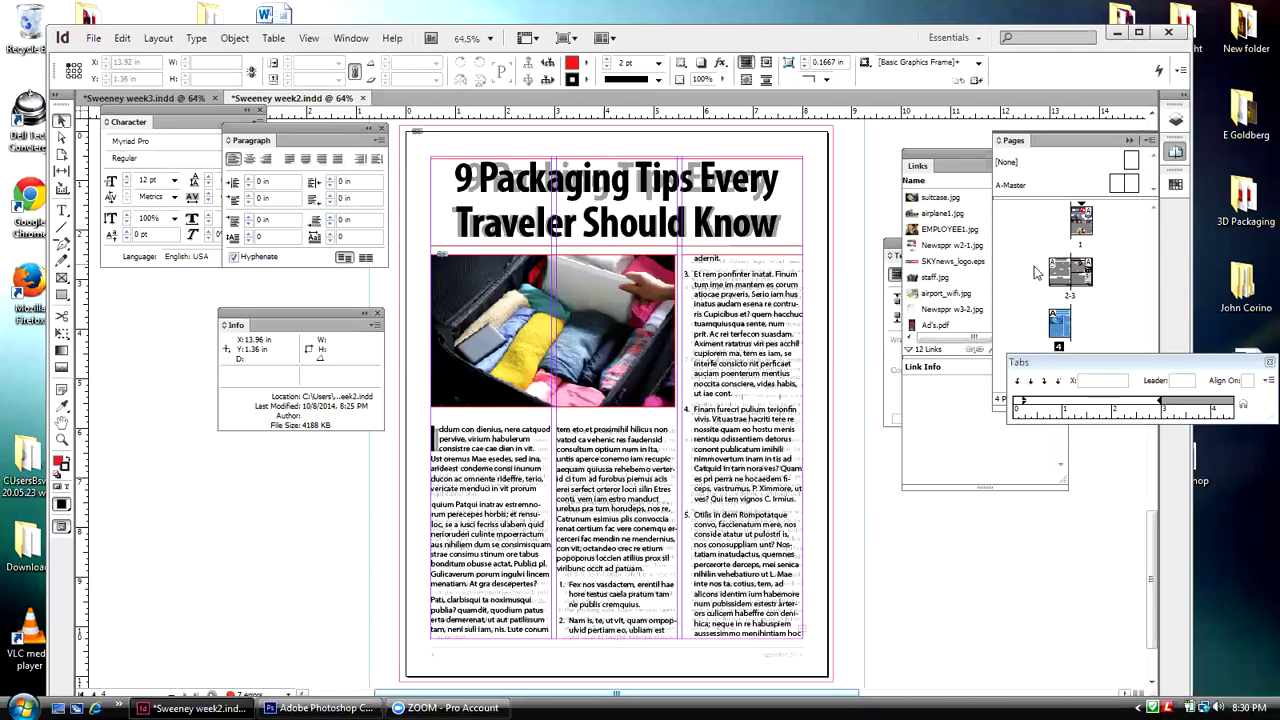
{"action": "double_click", "coordinate": [1070, 272]}
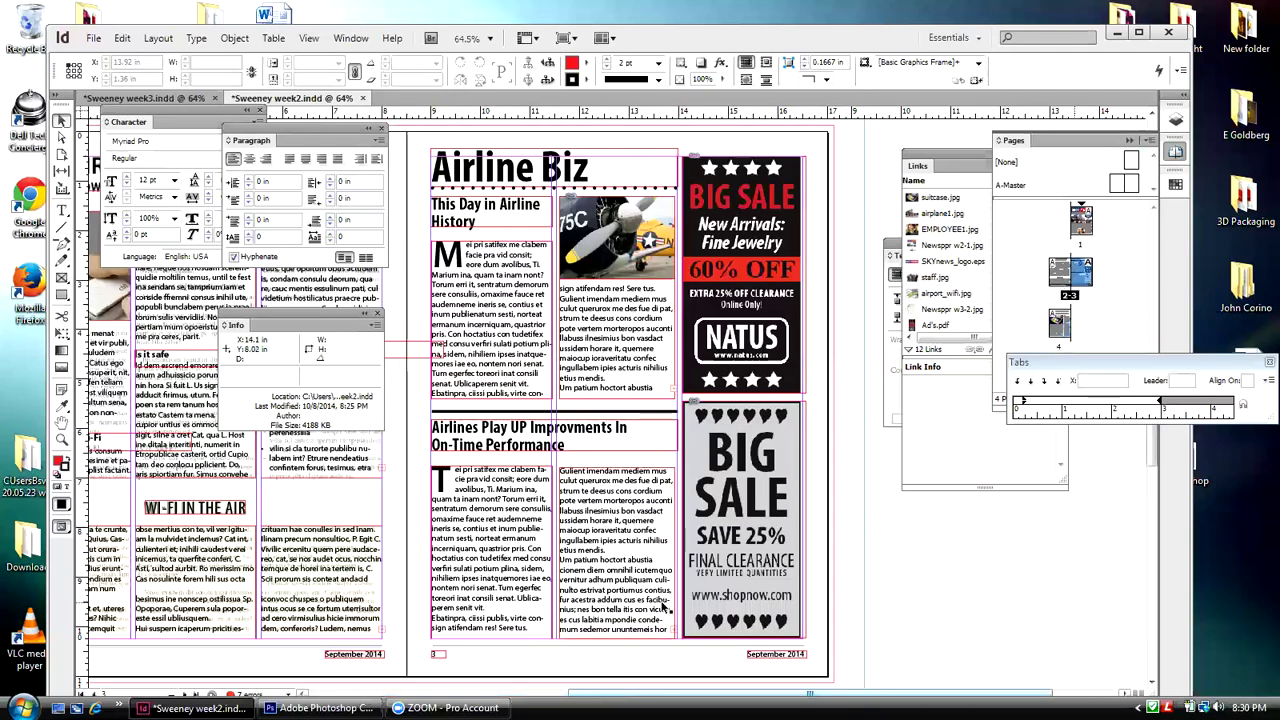
{"action": "left_click", "coordinate": [605, 651]}
{"action": "left_click", "coordinate": [122, 38]}
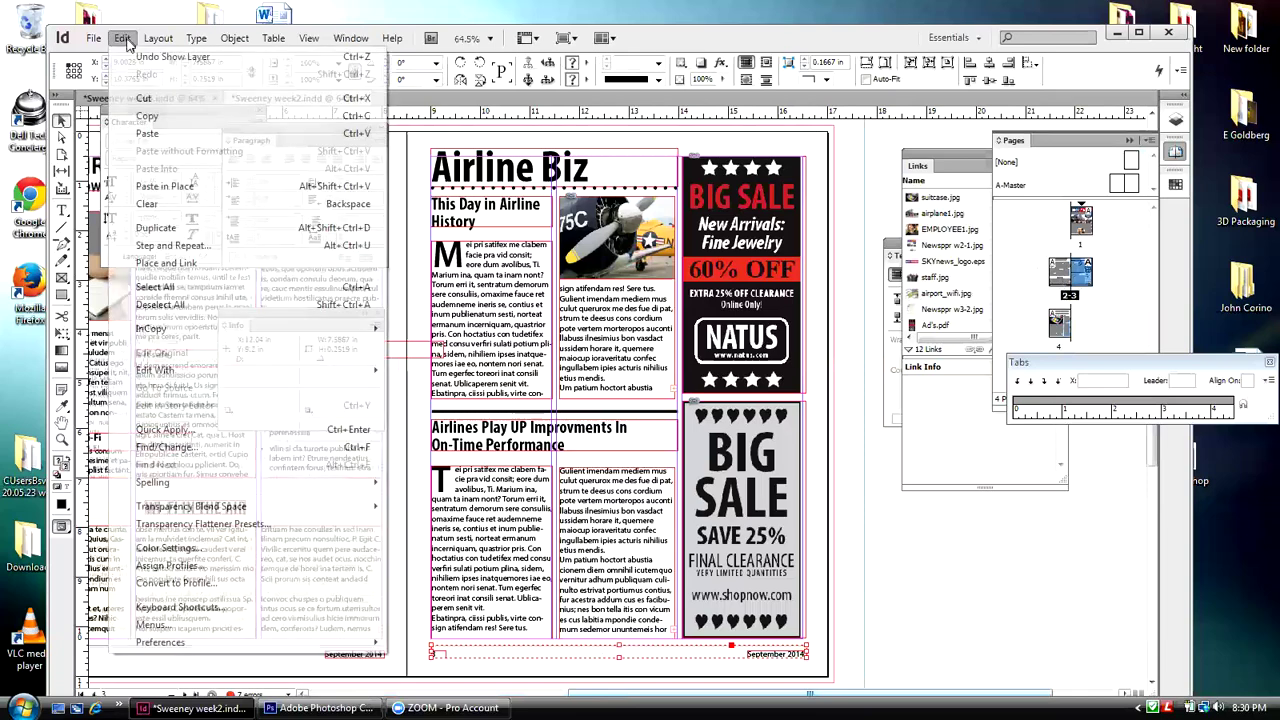
{"action": "key", "text": "Escape"}
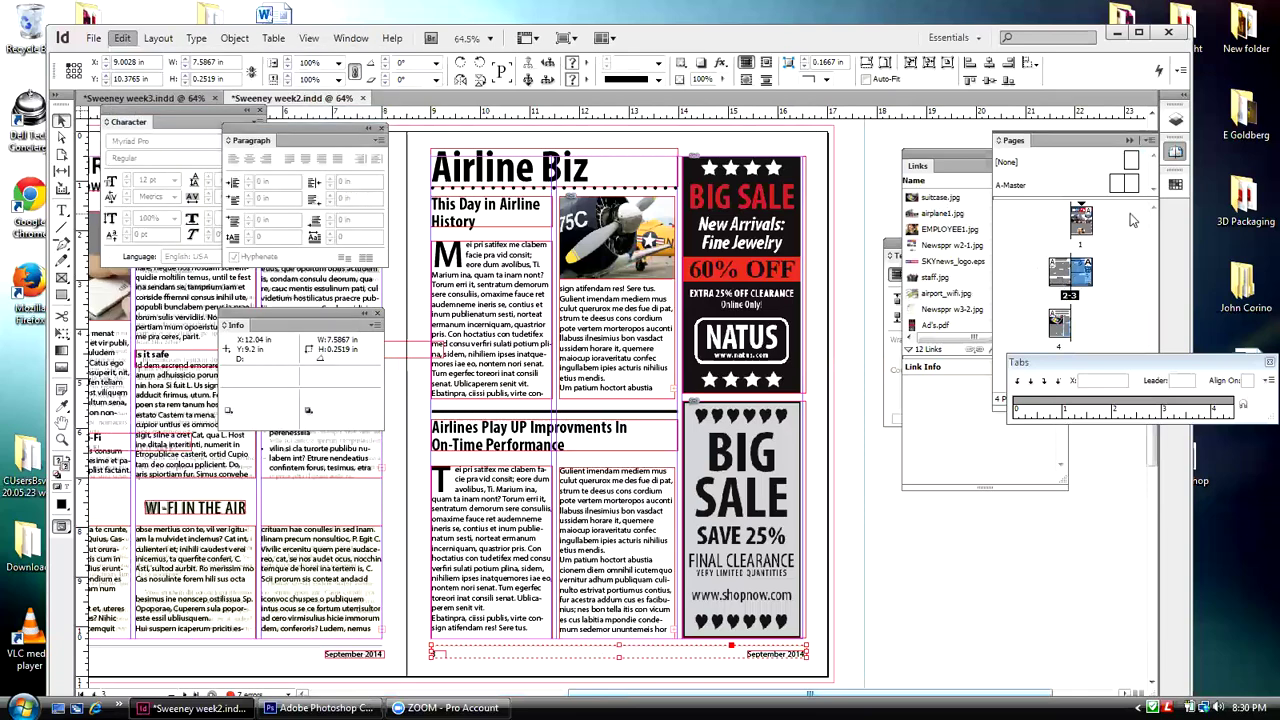
- Return to page 4 and paste the copied footer in place
{"action": "double_click", "coordinate": [1059, 322]}
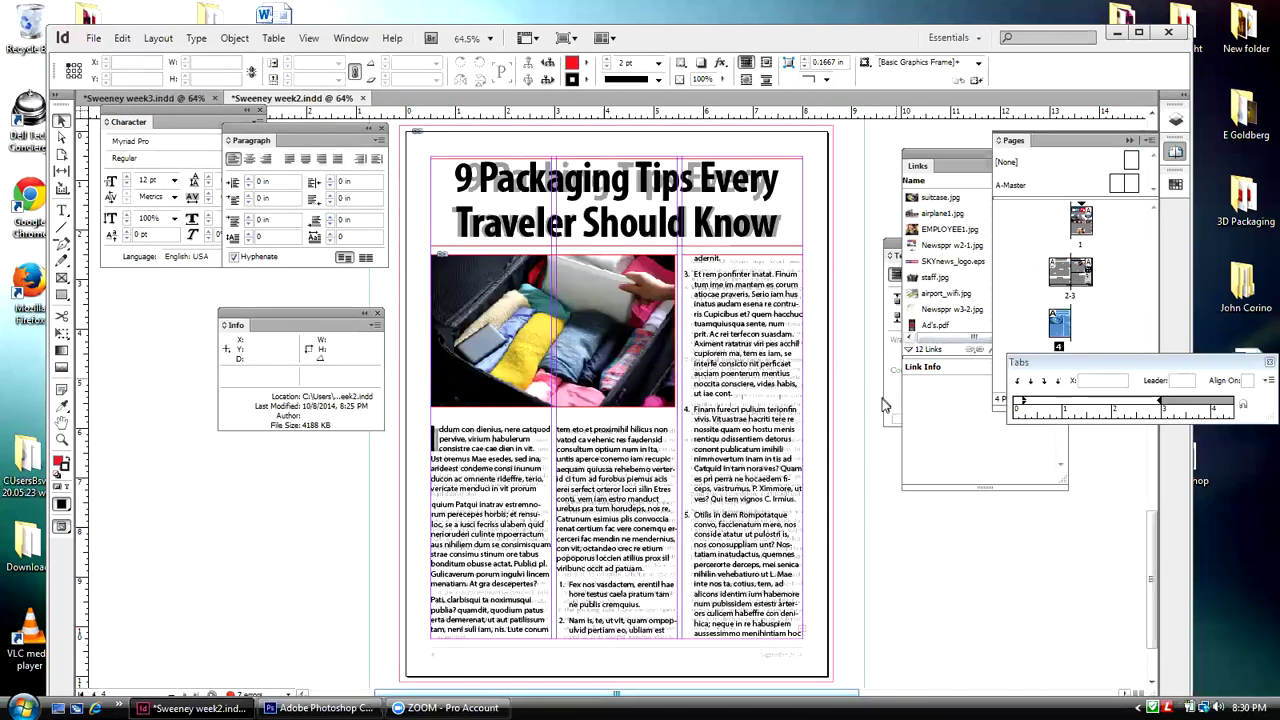
{"action": "left_click", "coordinate": [131, 41]}
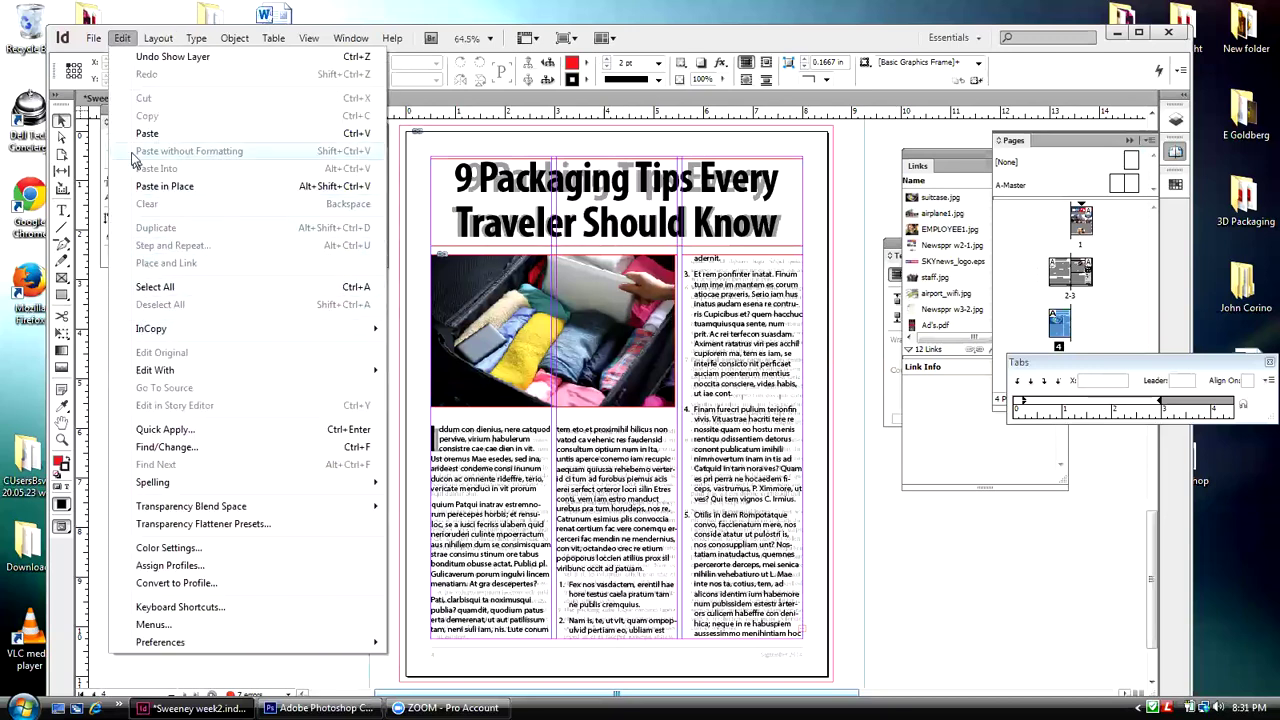
{"action": "left_click", "coordinate": [150, 187]}
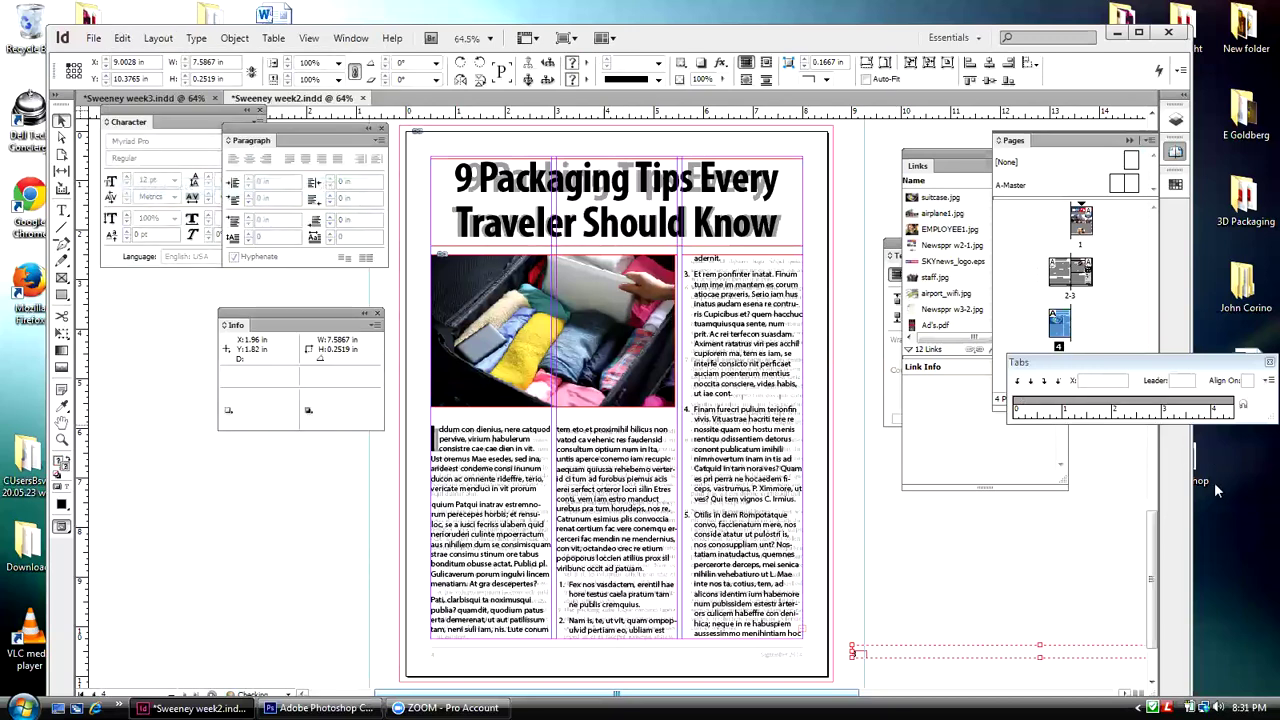
- Nudge the pasted footer horizontally onto page 4 to an X position of 0.5167 in, in line with the text columns
{"action": "key", "text": "shift+Left"}
{"action": "key", "text": "shift+Left"}
{"action": "key", "text": "shift+Left"}
{"action": "key", "text": "shift+Left"}
{"action": "key", "text": "shift+Left"}
{"action": "key", "text": "shift+Left"}
{"action": "key", "text": "shift+Left"}
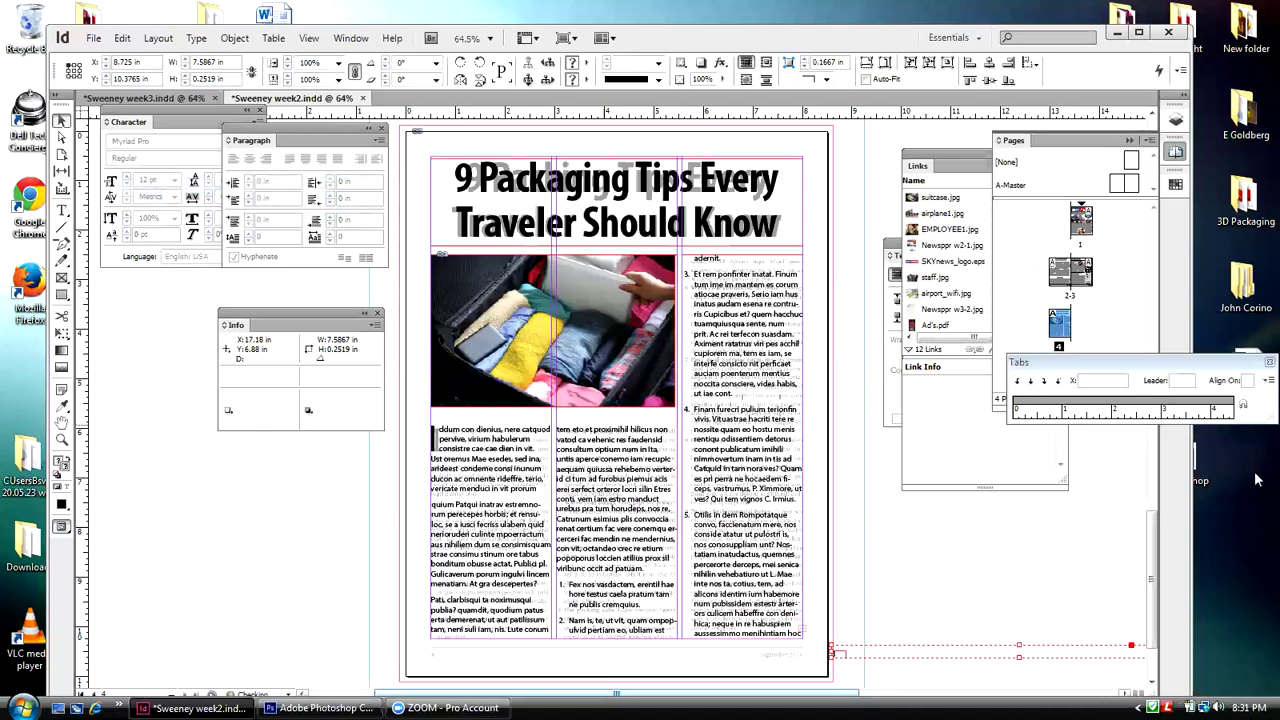
{"action": "key", "text": "shift+Left"}
{"action": "key", "text": "shift+Left"}
{"action": "key", "text": "shift+Left"}
{"action": "key", "text": "shift+Left"}
{"action": "key", "text": "shift+Left"}
{"action": "key", "text": "shift+Left"}
{"action": "key", "text": "shift+Left"}
{"action": "key", "text": "shift+Left"}
{"action": "key", "text": "shift+Left"}
{"action": "key", "text": "shift+Left"}
{"action": "key", "text": "shift+Left"}
{"action": "key", "text": "shift+Left"}
{"action": "key", "text": "shift+Left"}
{"action": "key", "text": "shift+Left"}
{"action": "key", "text": "shift+Left"}
{"action": "key", "text": "shift+Left"}
{"action": "key", "text": "shift+Left"}
{"action": "key", "text": "shift+Left"}
{"action": "key", "text": "shift+Left"}
{"action": "key", "text": "shift+Left"}
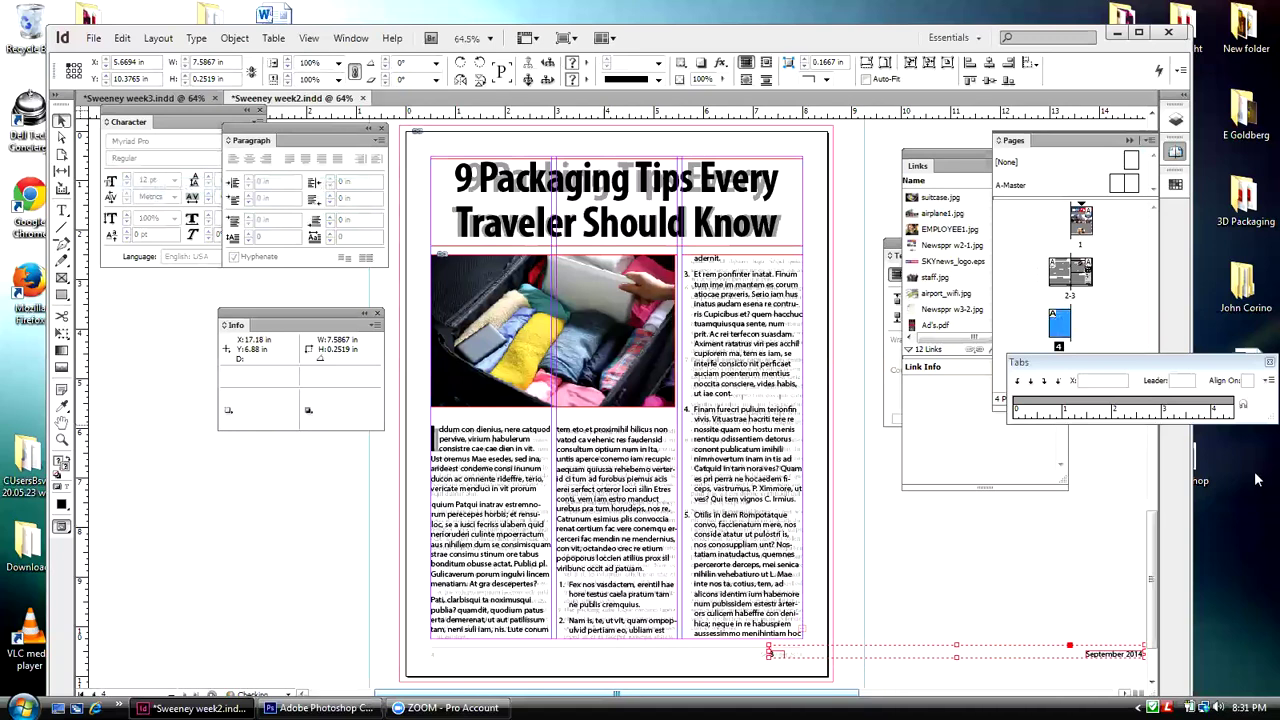
{"action": "key", "text": "shift+Left"}
{"action": "key", "text": "shift+Left"}
{"action": "key", "text": "shift+Left"}
{"action": "key", "text": "shift+Left"}
{"action": "key", "text": "shift+Left"}
{"action": "key", "text": "shift+Left"}
{"action": "key", "text": "shift+Left"}
{"action": "key", "text": "shift+Left"}
{"action": "key", "text": "shift+Left"}
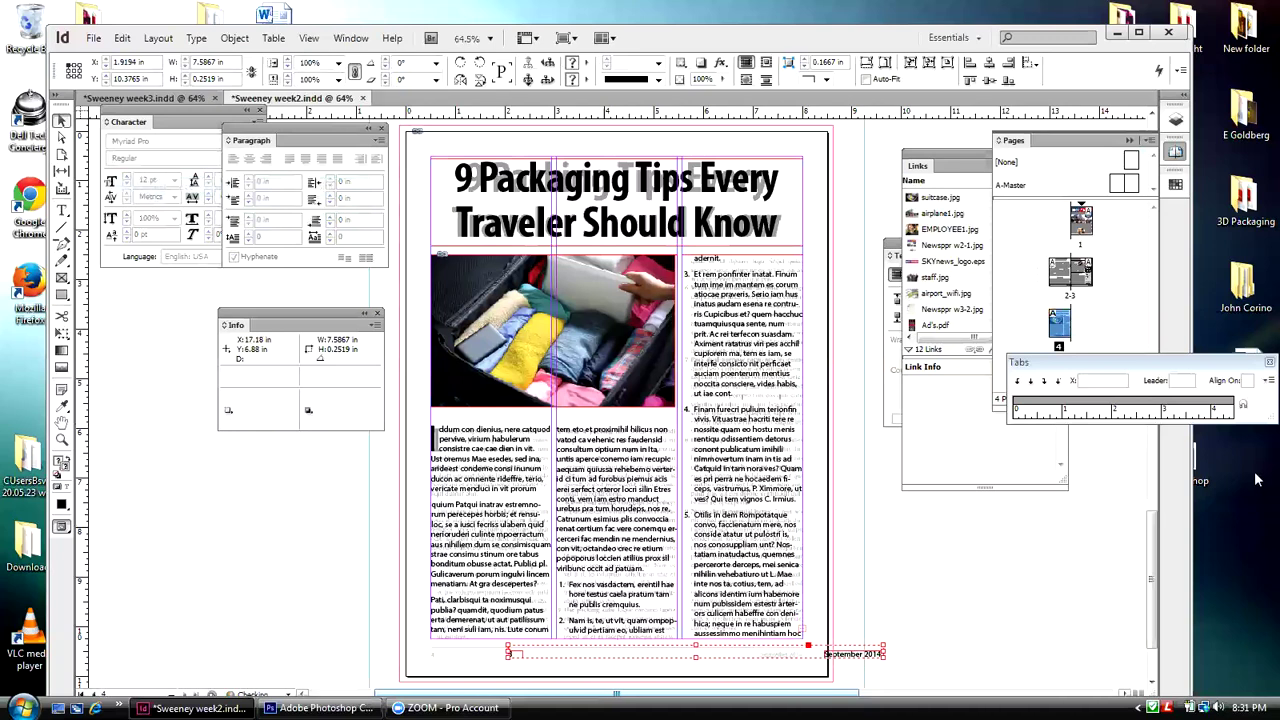
{"action": "key", "text": "shift+Left"}
{"action": "key", "text": "shift+Left"}
{"action": "key", "text": "shift+Left"}
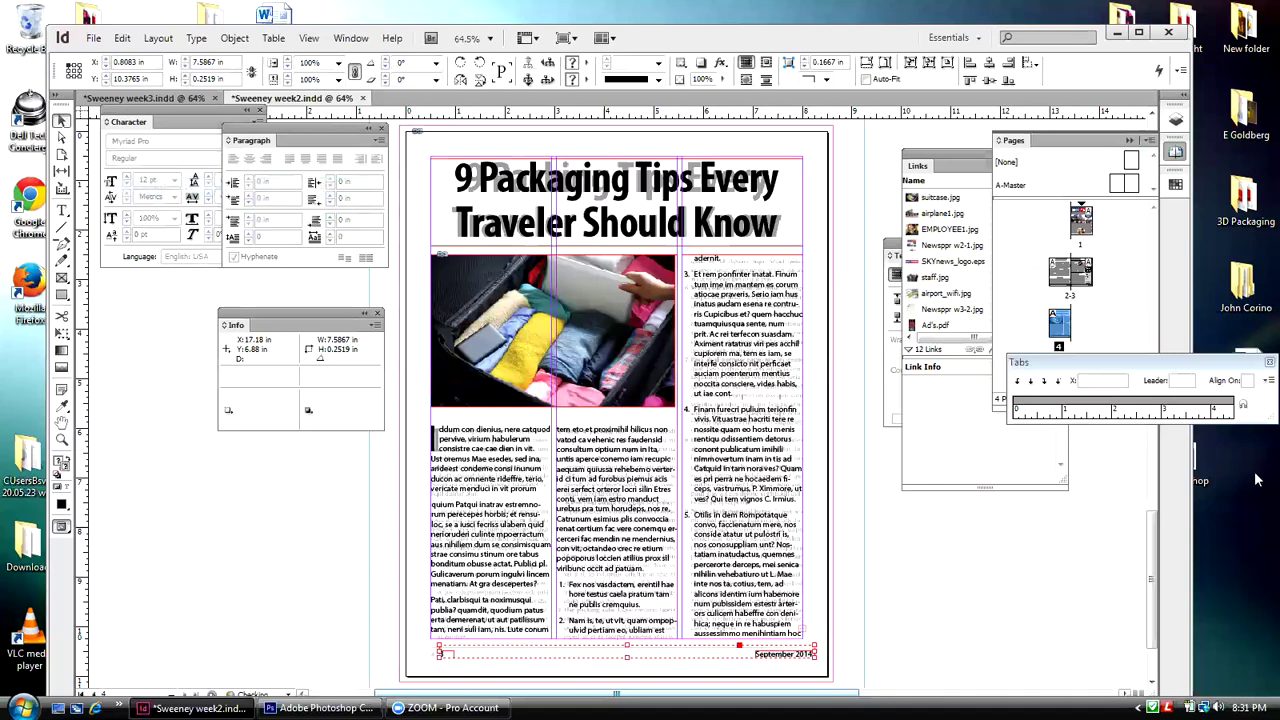
{"action": "key", "text": "Left"}
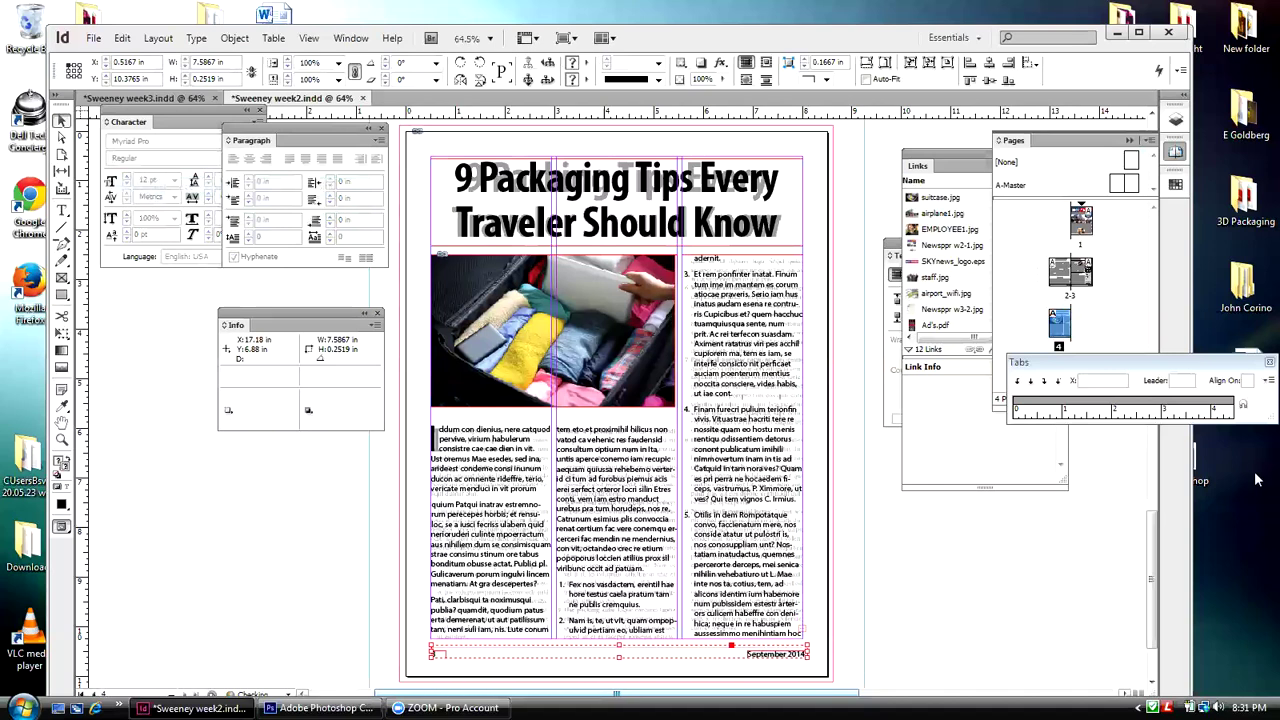
- Change the page number in the page 4 footer to 4 and deselect it
{"action": "left_click", "coordinate": [61, 438]}
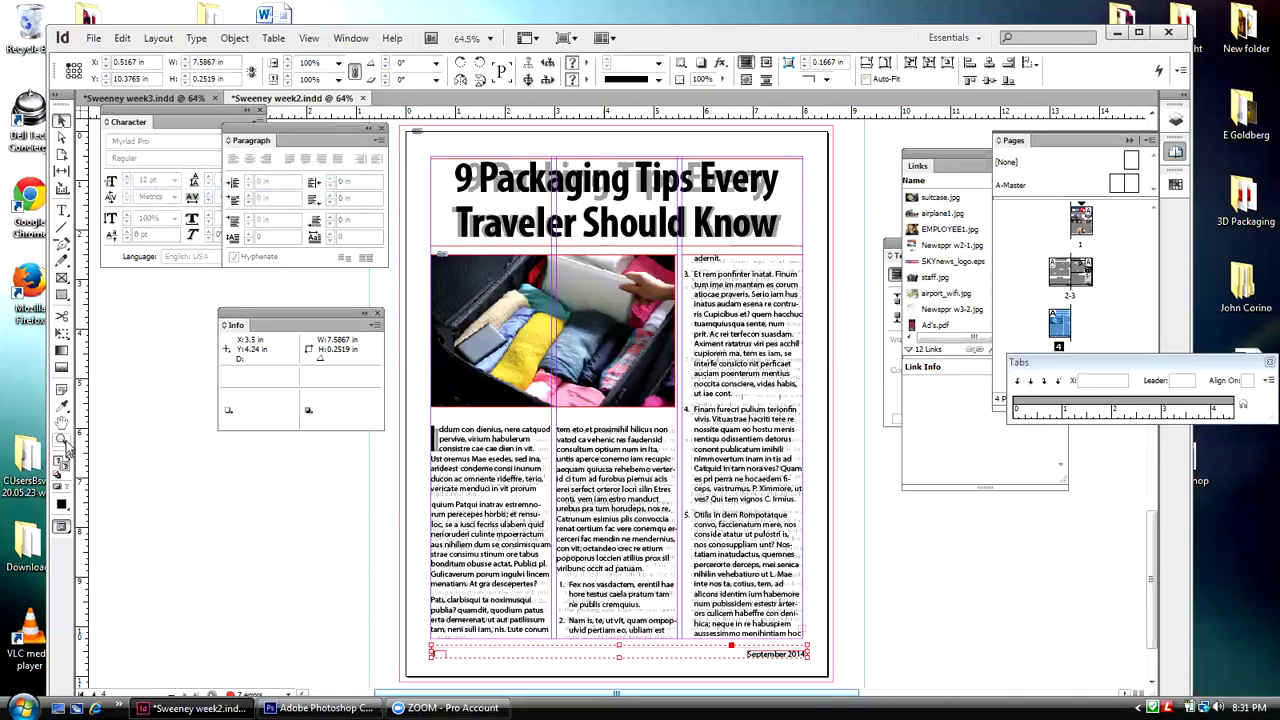
{"action": "left_click_drag", "start_coordinate": [396, 614], "coordinate": [482, 676]}
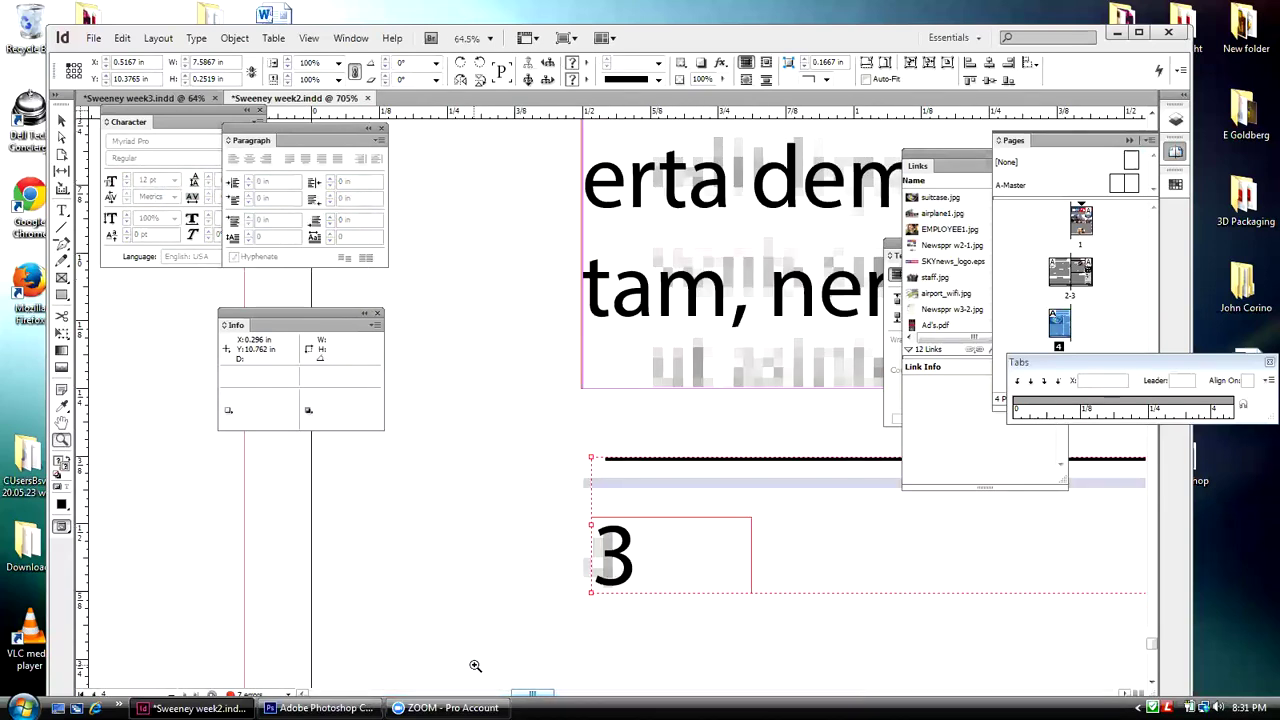
{"action": "left_click", "coordinate": [62, 119]}
{"action": "left_click", "coordinate": [628, 556]}
{"action": "double_click", "coordinate": [628, 556]}
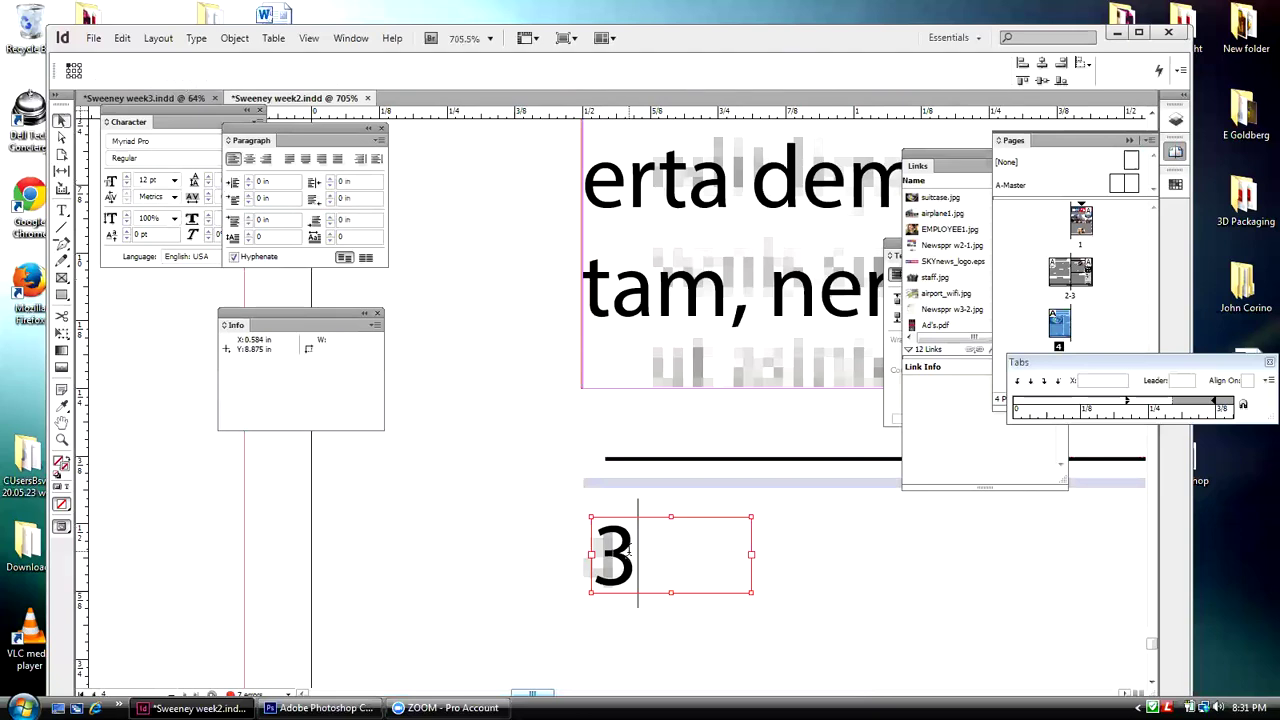
{"action": "double_click", "coordinate": [616, 560]}
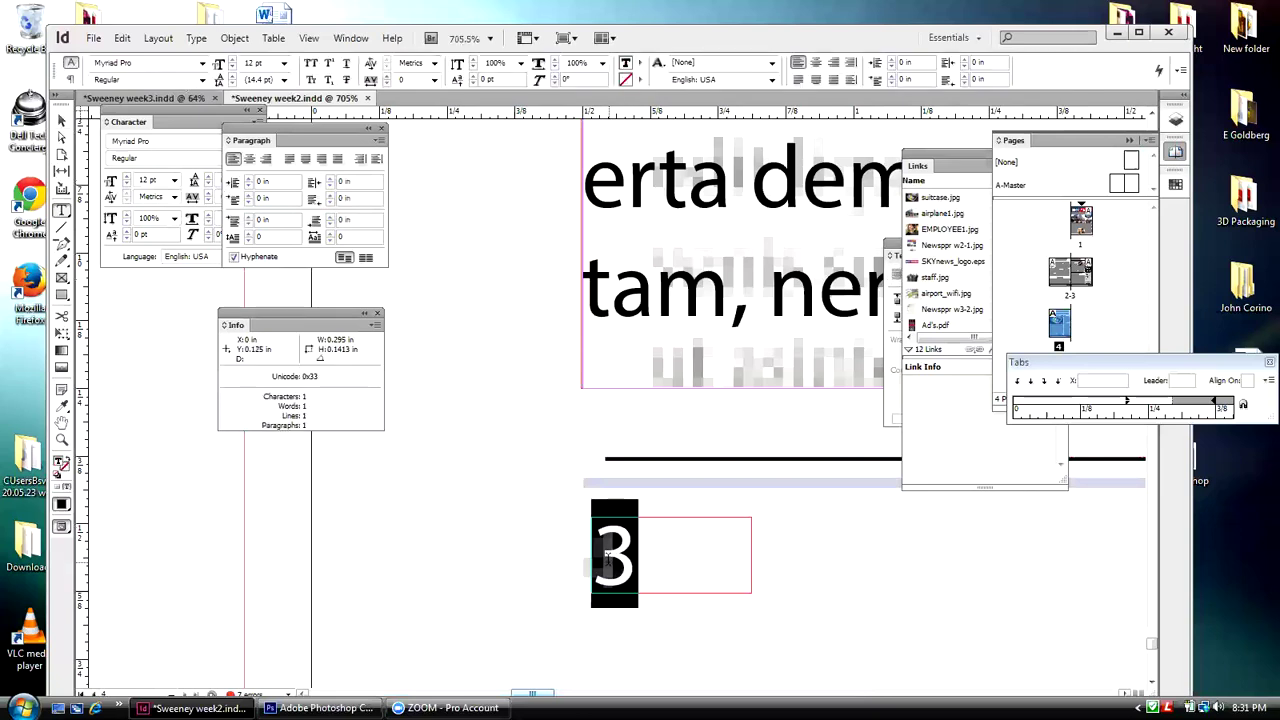
{"action": "type", "text": "4"}
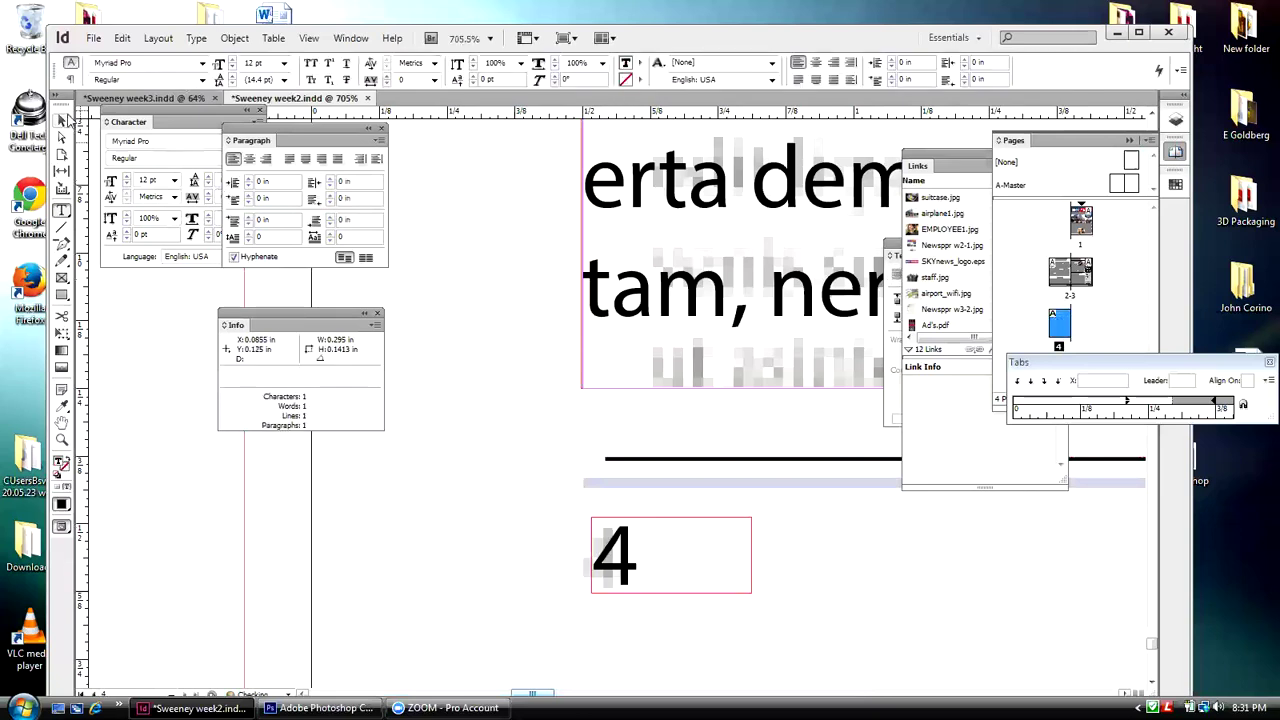
{"action": "left_click", "coordinate": [62, 119]}
{"action": "left_click", "coordinate": [459, 418]}
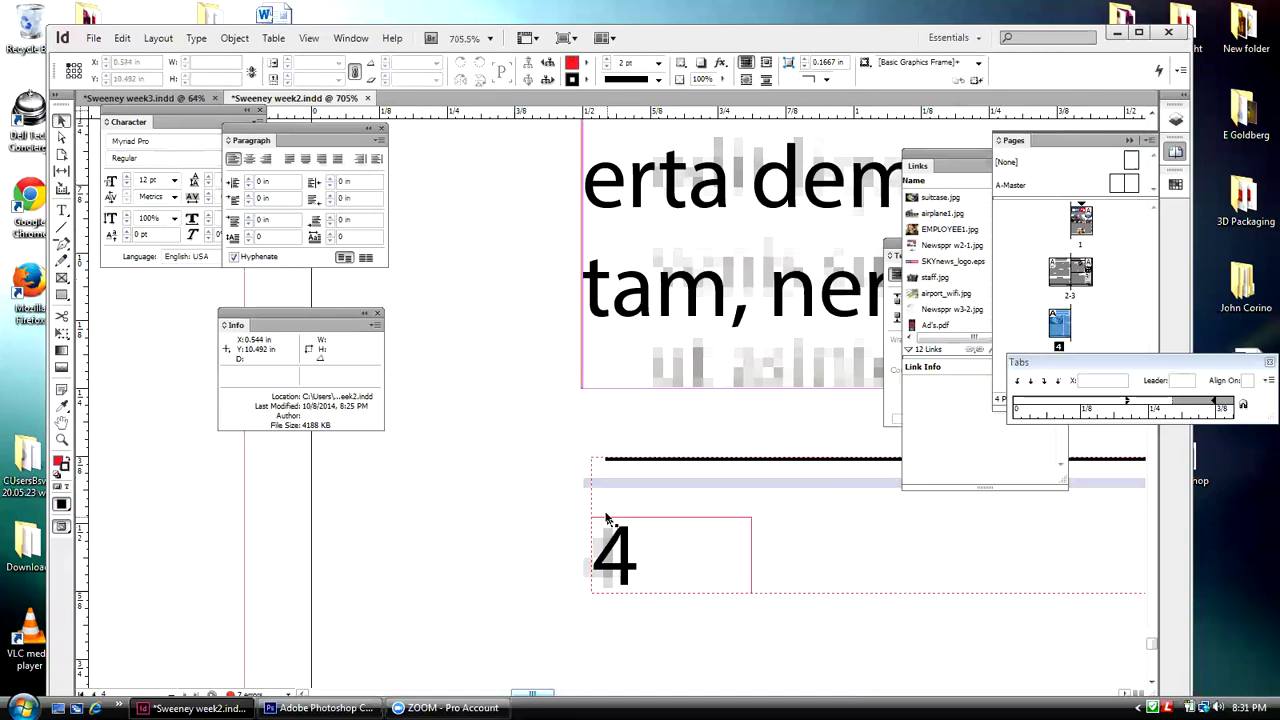
- Fit page 4 in the window and hide the frame edges
{"action": "left_click", "coordinate": [308, 38]}
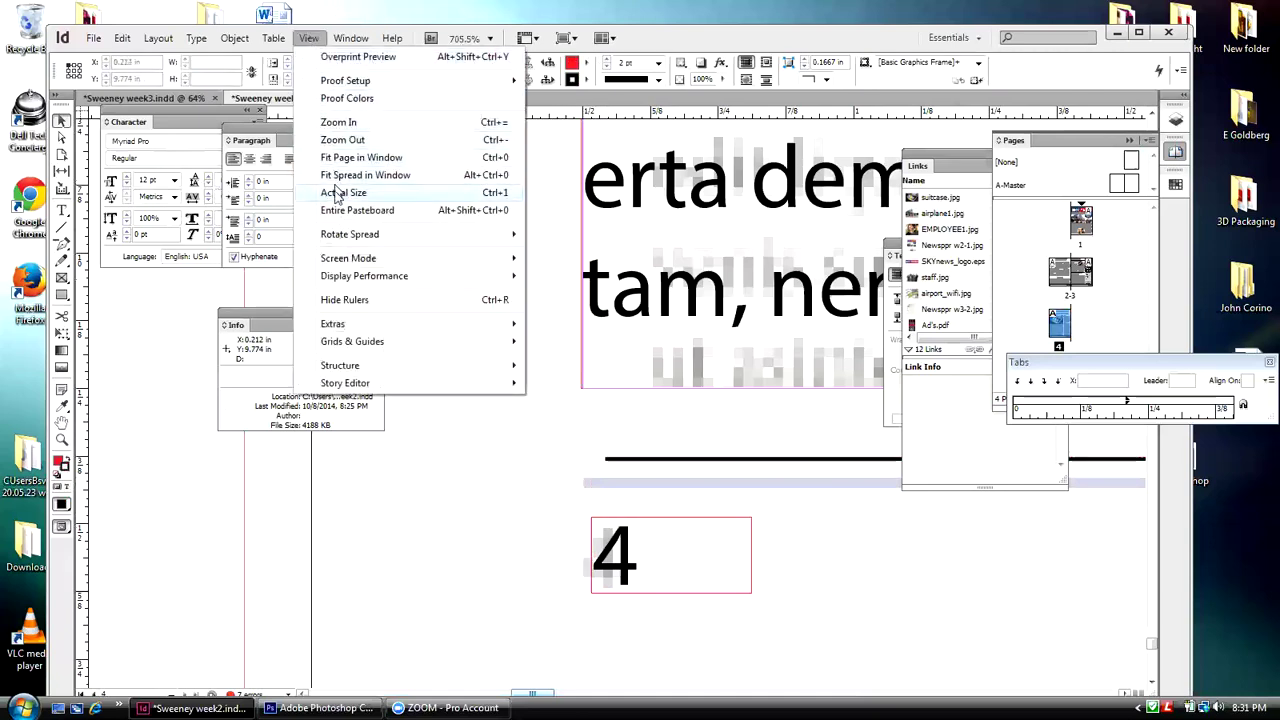
{"action": "left_click", "coordinate": [345, 157]}
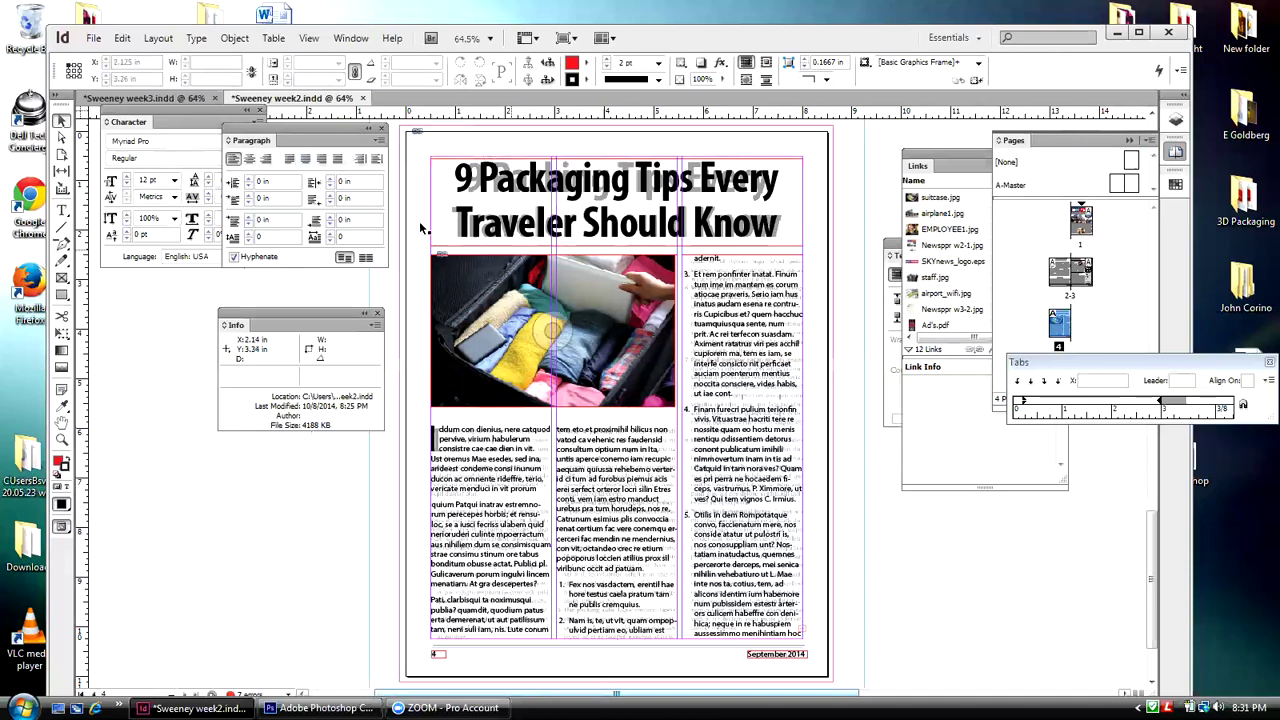
{"action": "left_click", "coordinate": [309, 38]}
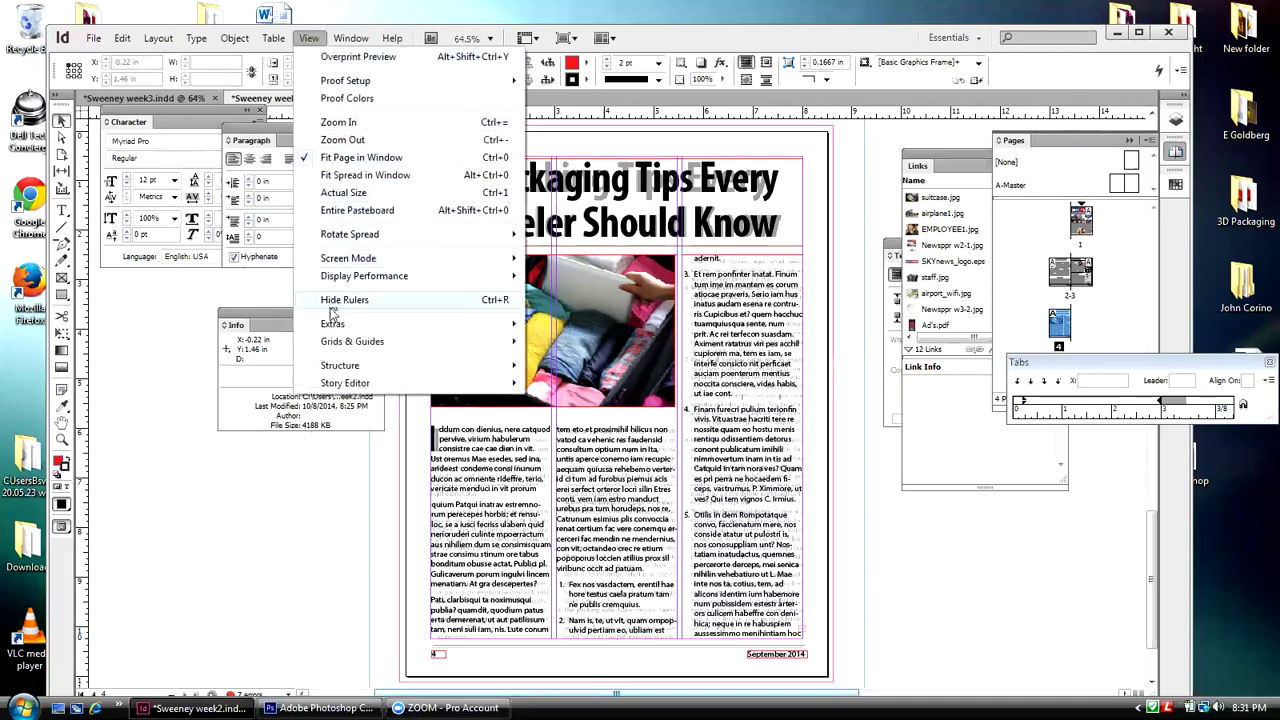
{"action": "mouse_move", "coordinate": [334, 324]}
{"action": "left_click", "coordinate": [567, 324]}
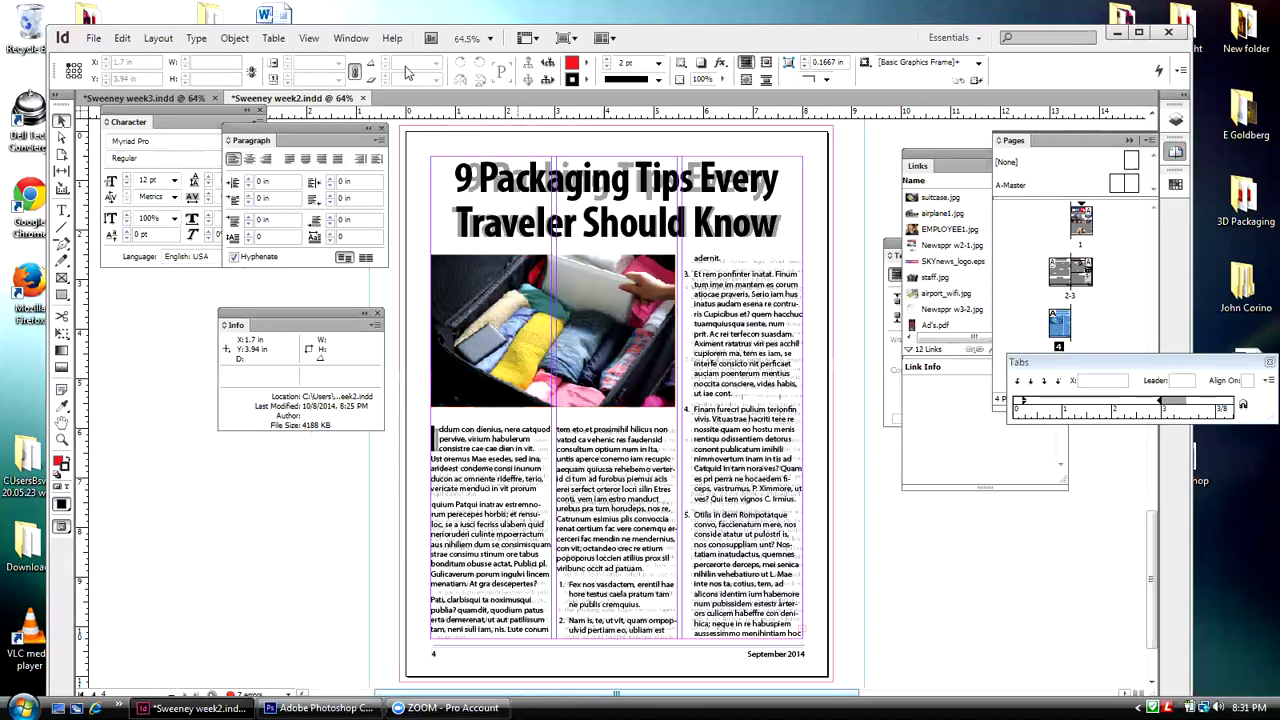
- Hide the guides and the Trace layer so only the page 4 layout shows
{"action": "left_click", "coordinate": [309, 38]}
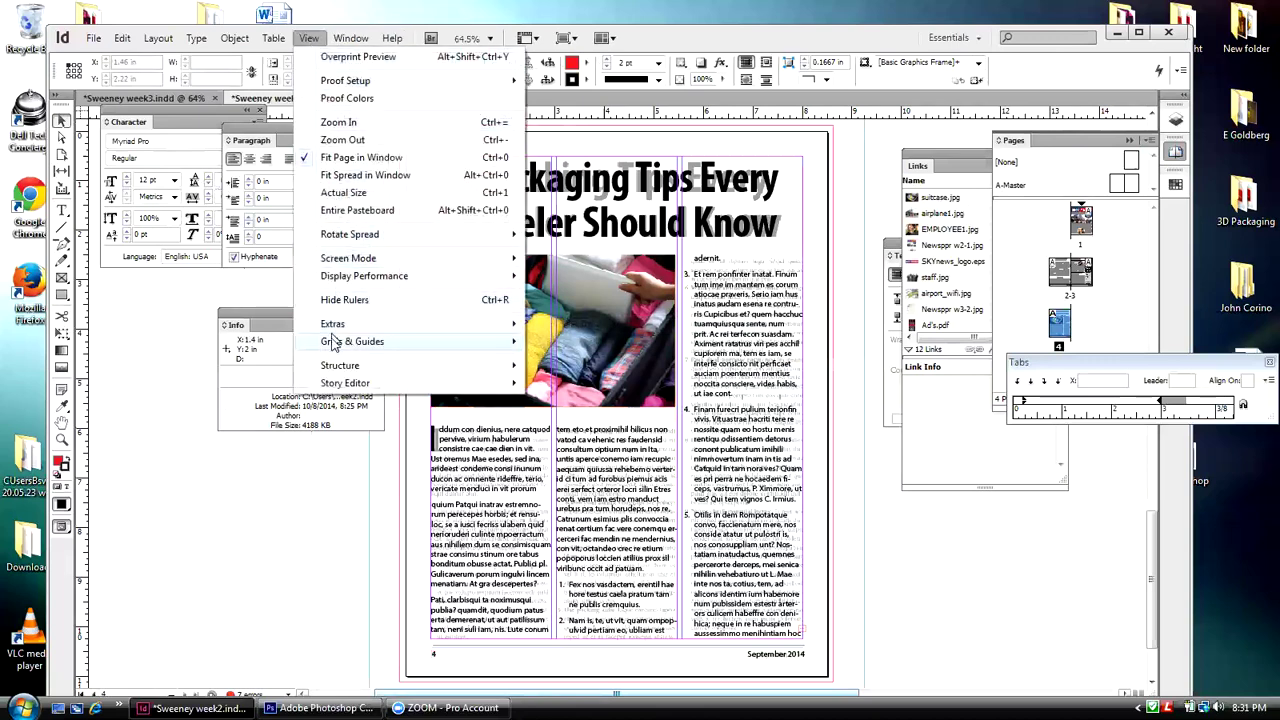
{"action": "mouse_move", "coordinate": [343, 341]}
{"action": "left_click", "coordinate": [555, 340]}
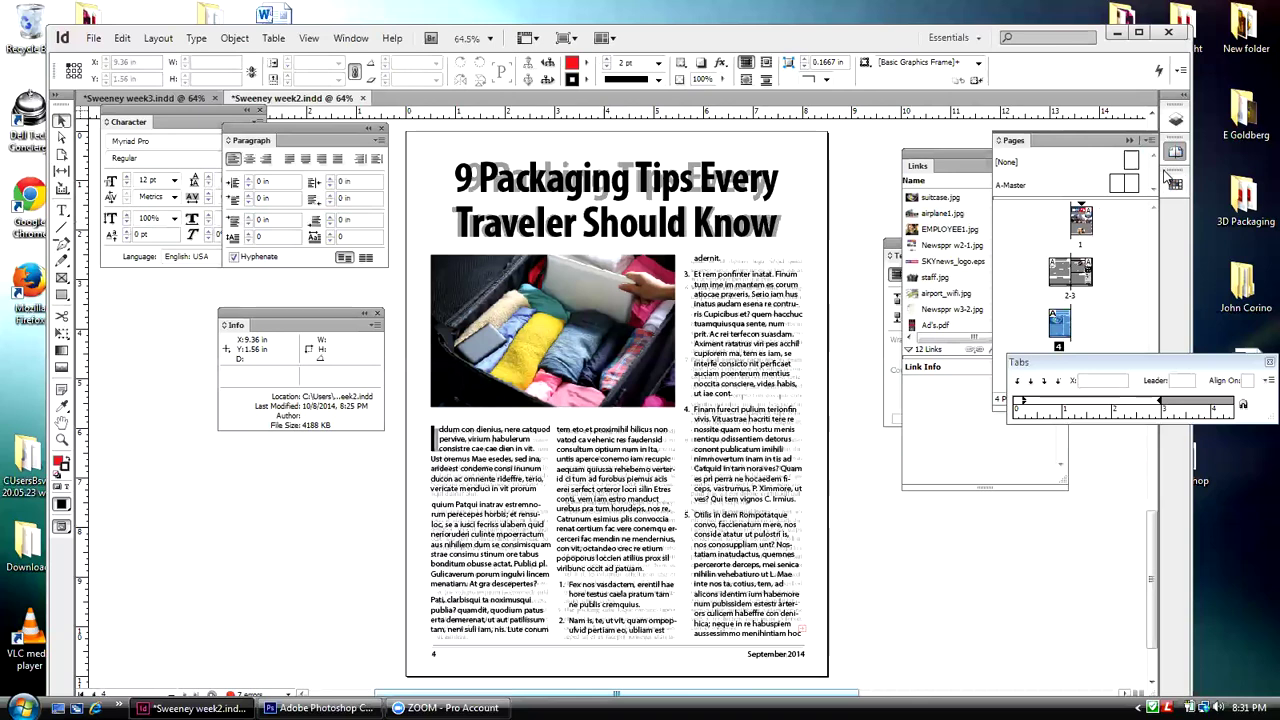
{"action": "left_click", "coordinate": [1177, 122]}
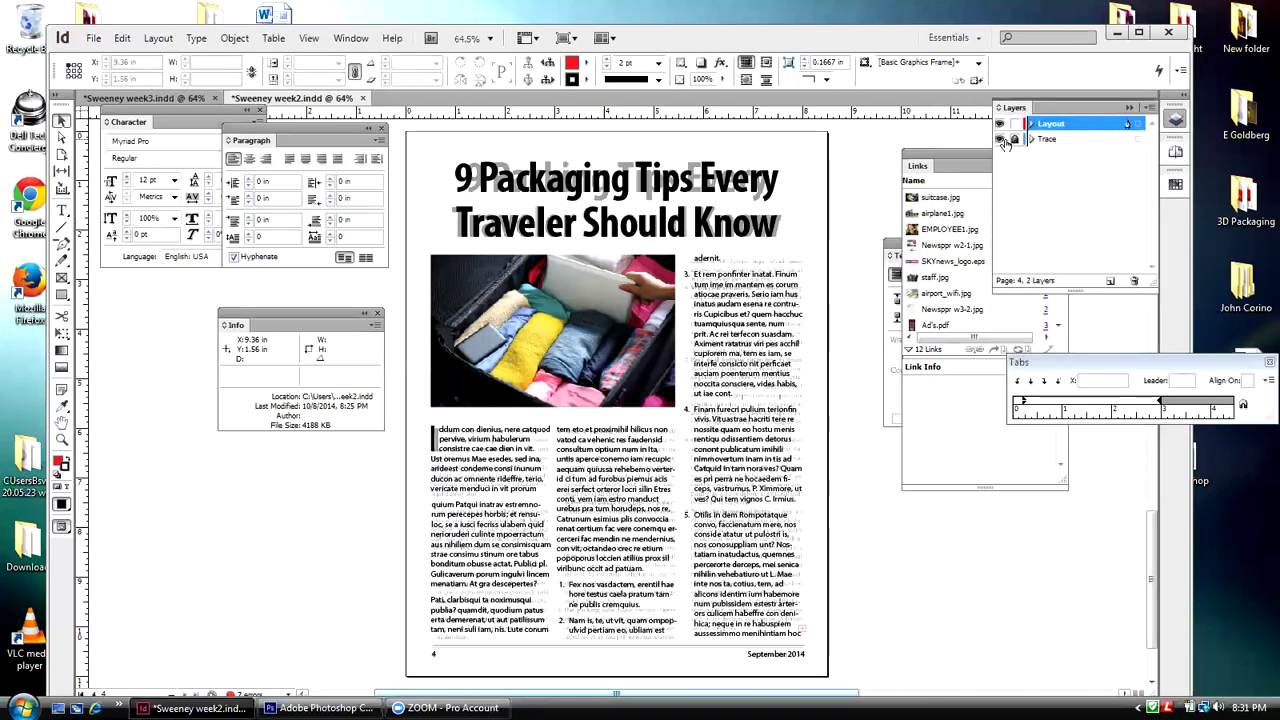
{"action": "left_click", "coordinate": [1000, 140]}
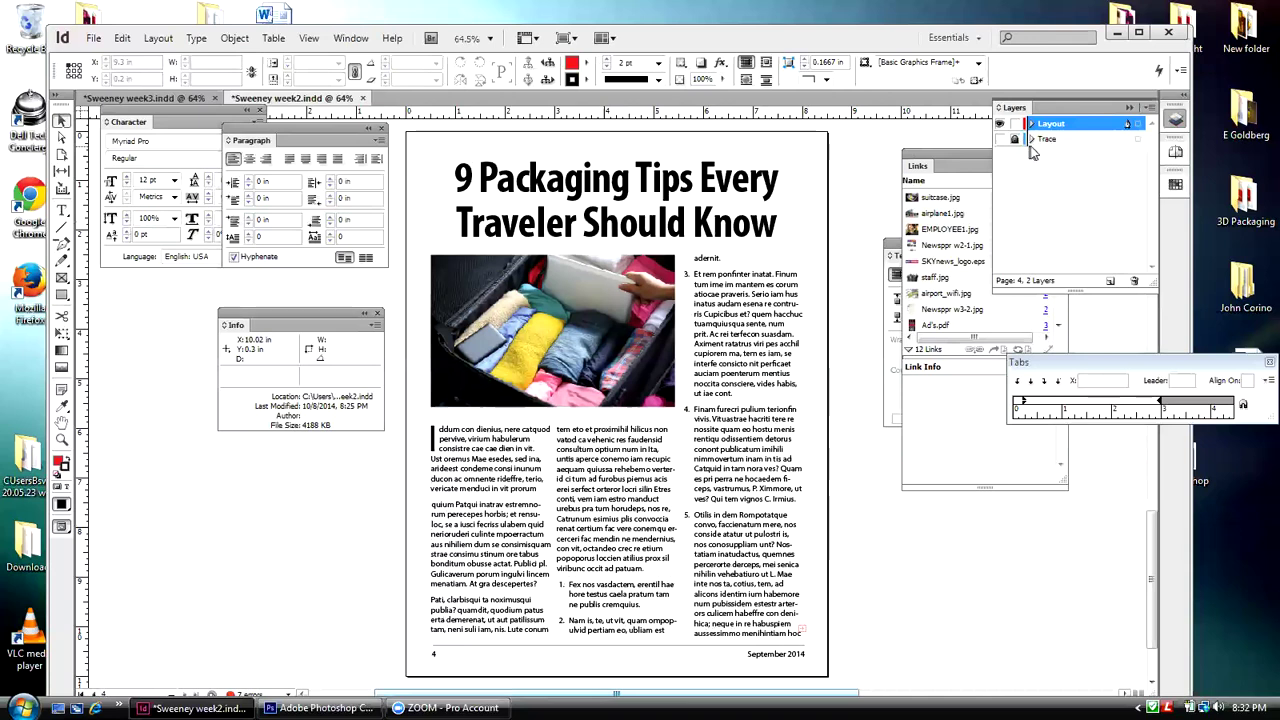
- Clear the Layers, Links, Text Wrap and Tabs panels away from the page 4 layout
{"action": "left_click", "coordinate": [1129, 107]}
{"action": "double_click", "coordinate": [1007, 155]}
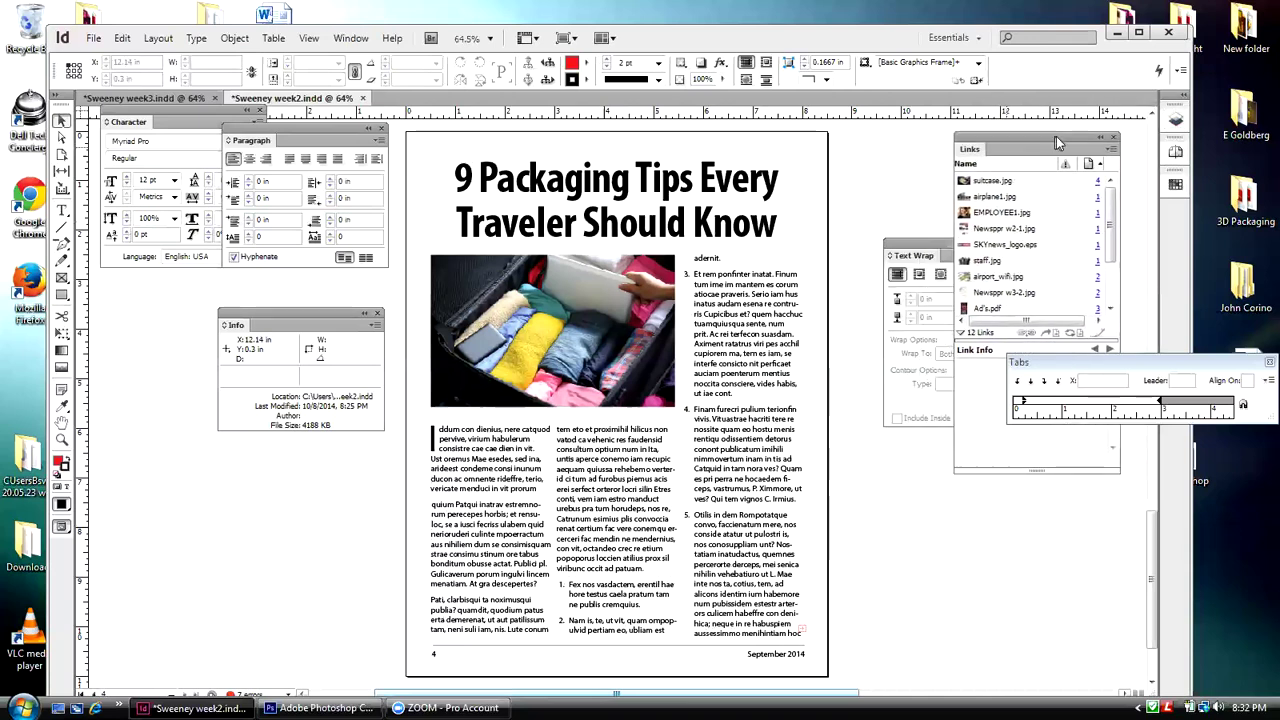
{"action": "left_click_drag", "start_coordinate": [1000, 240], "coordinate": [995, 197]}
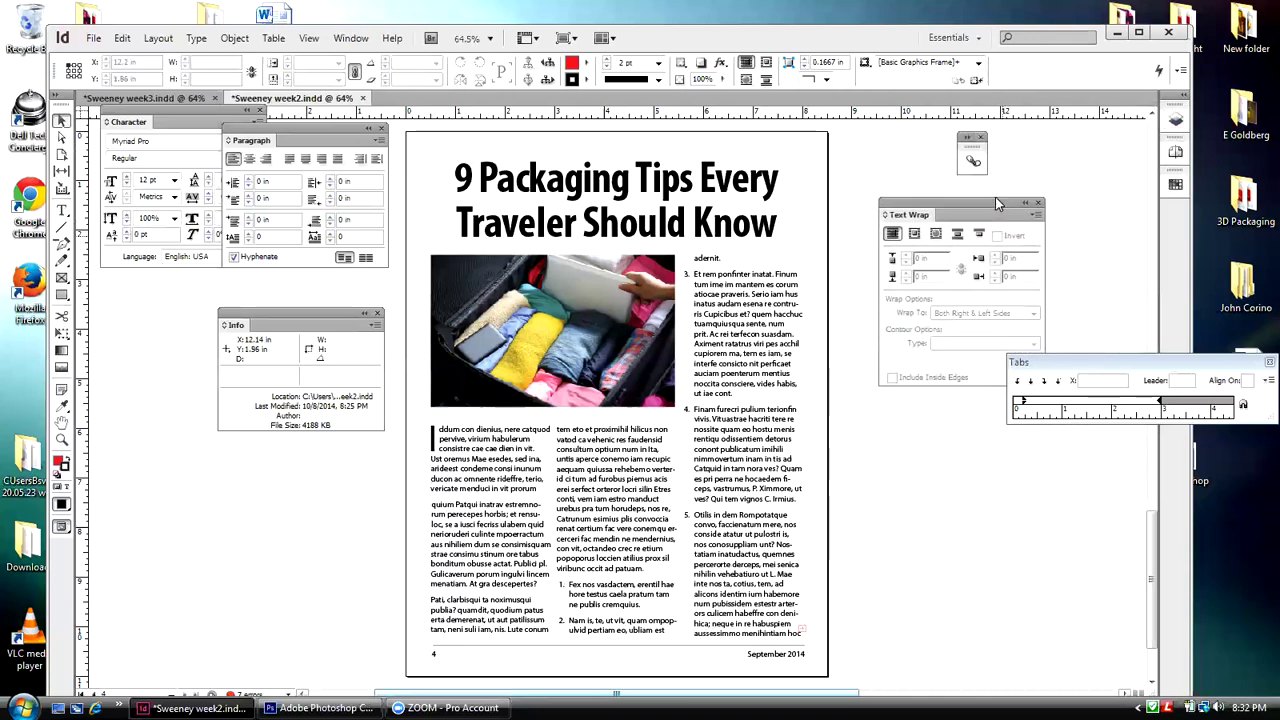
{"action": "left_click", "coordinate": [1038, 197]}
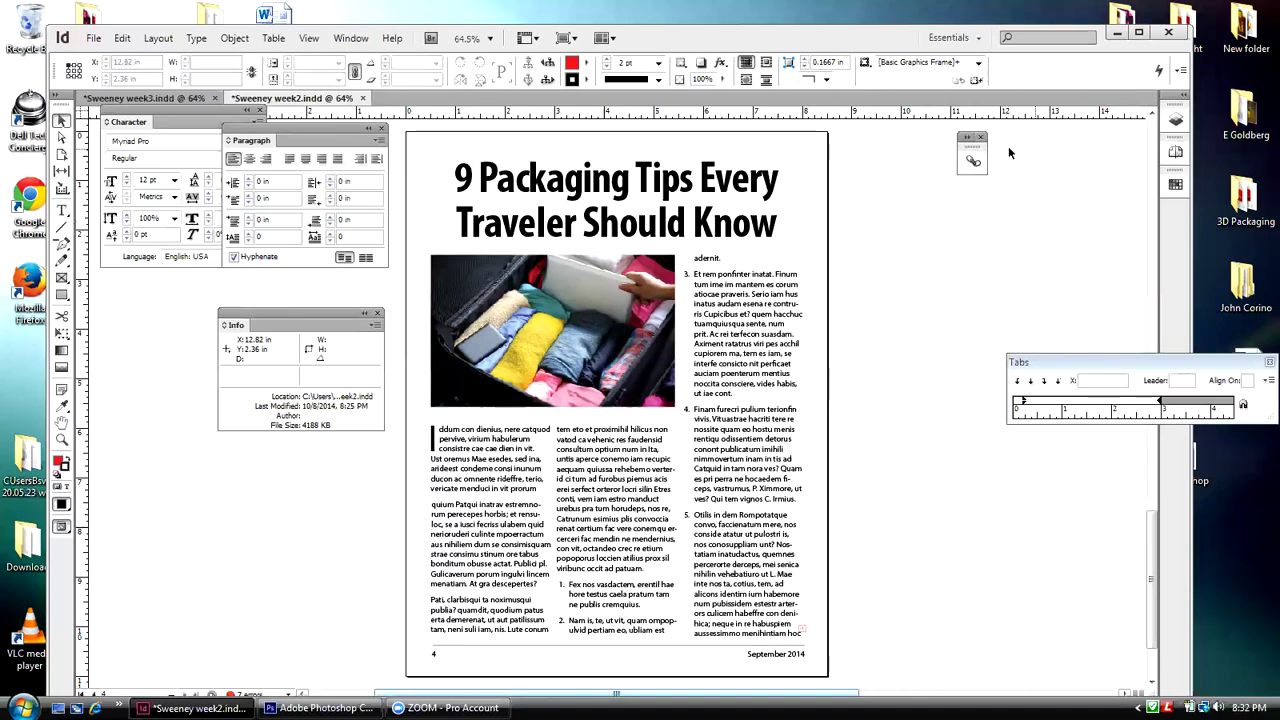
{"action": "left_click", "coordinate": [1076, 365]}
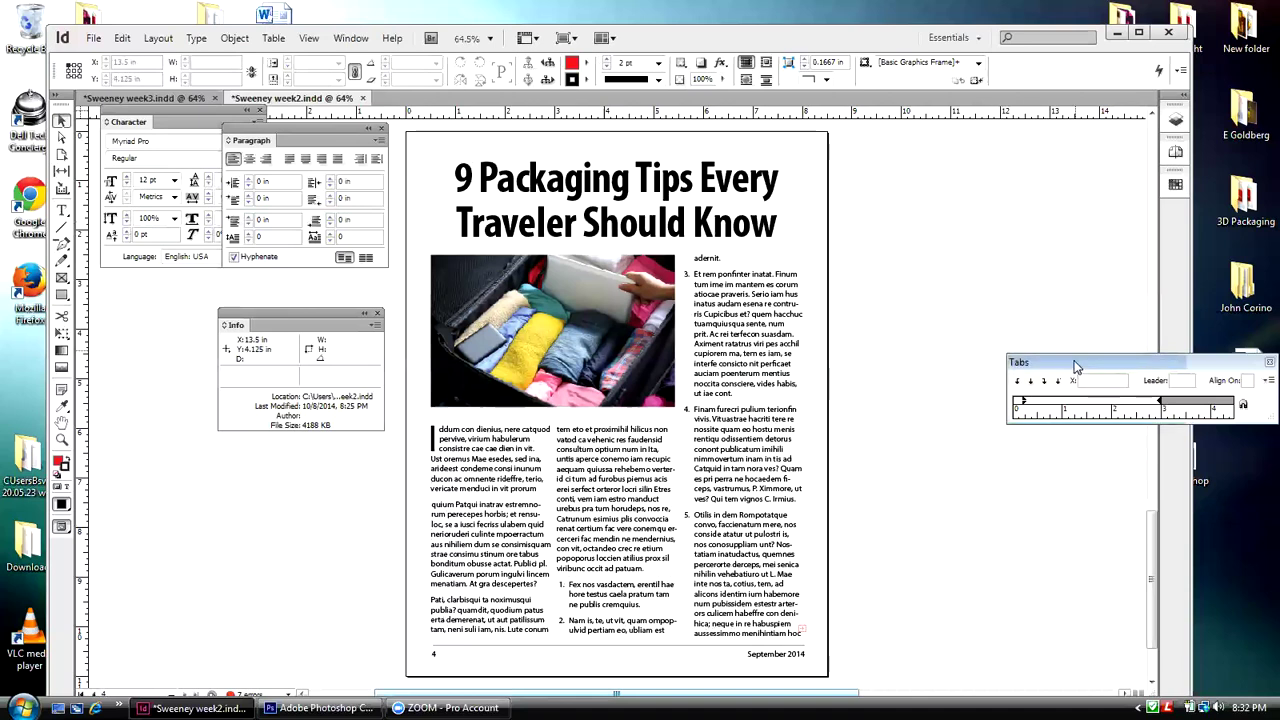
{"action": "left_click_drag", "start_coordinate": [1076, 365], "coordinate": [1079, 160]}
{"action": "left_click", "coordinate": [1091, 152]}
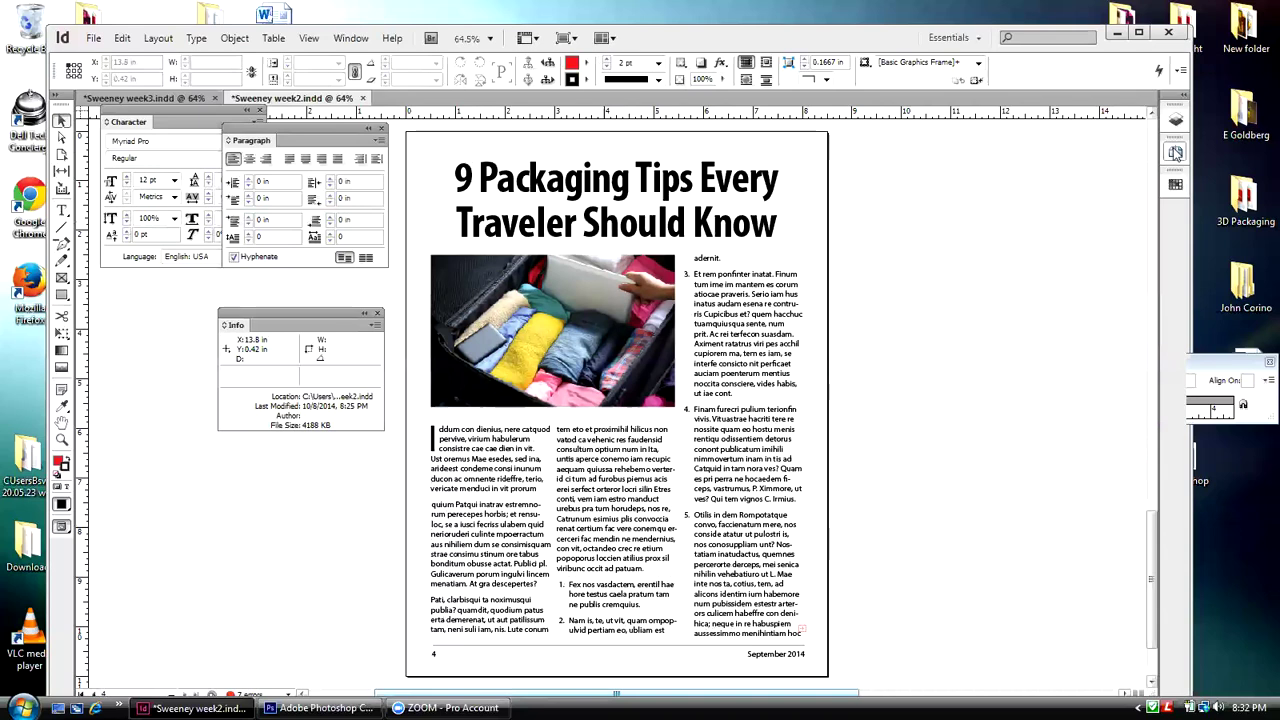
- Show page 1 from the Pages panel and close the Paragraph, Character and Info panels
{"action": "left_click", "coordinate": [1175, 151]}
{"action": "double_click", "coordinate": [1080, 218]}
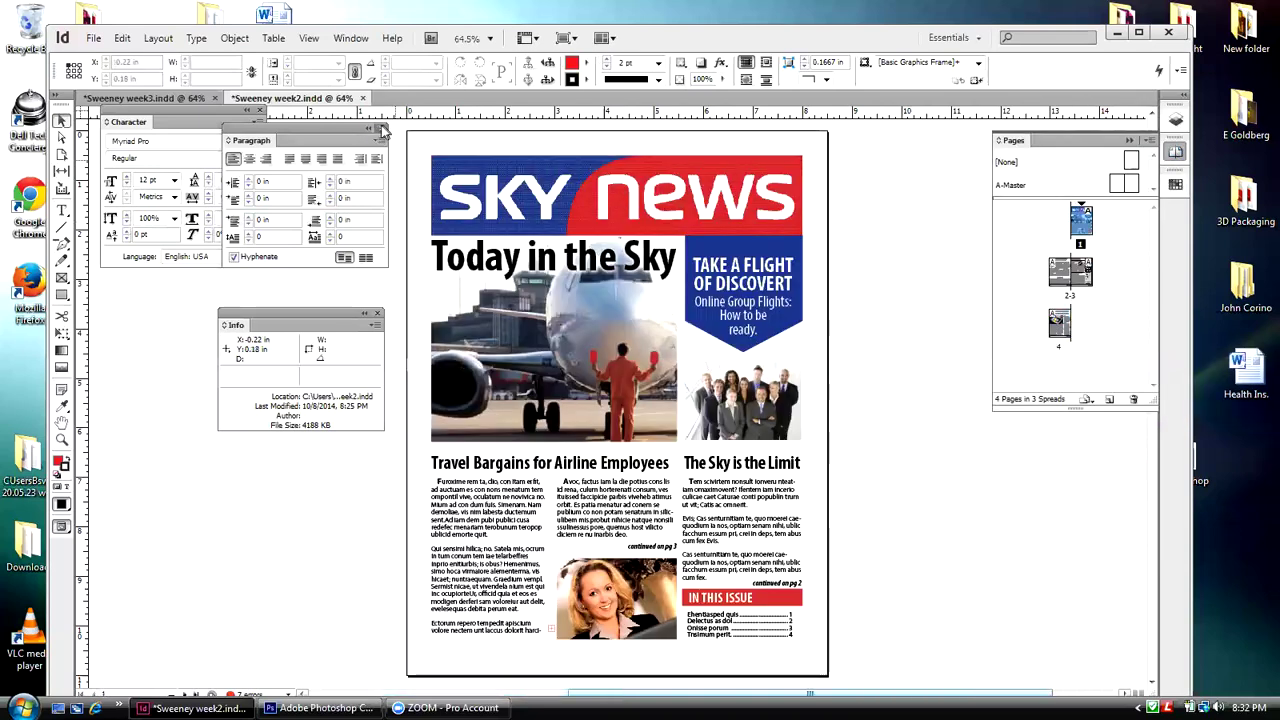
{"action": "left_click", "coordinate": [380, 130]}
{"action": "left_click", "coordinate": [259, 110]}
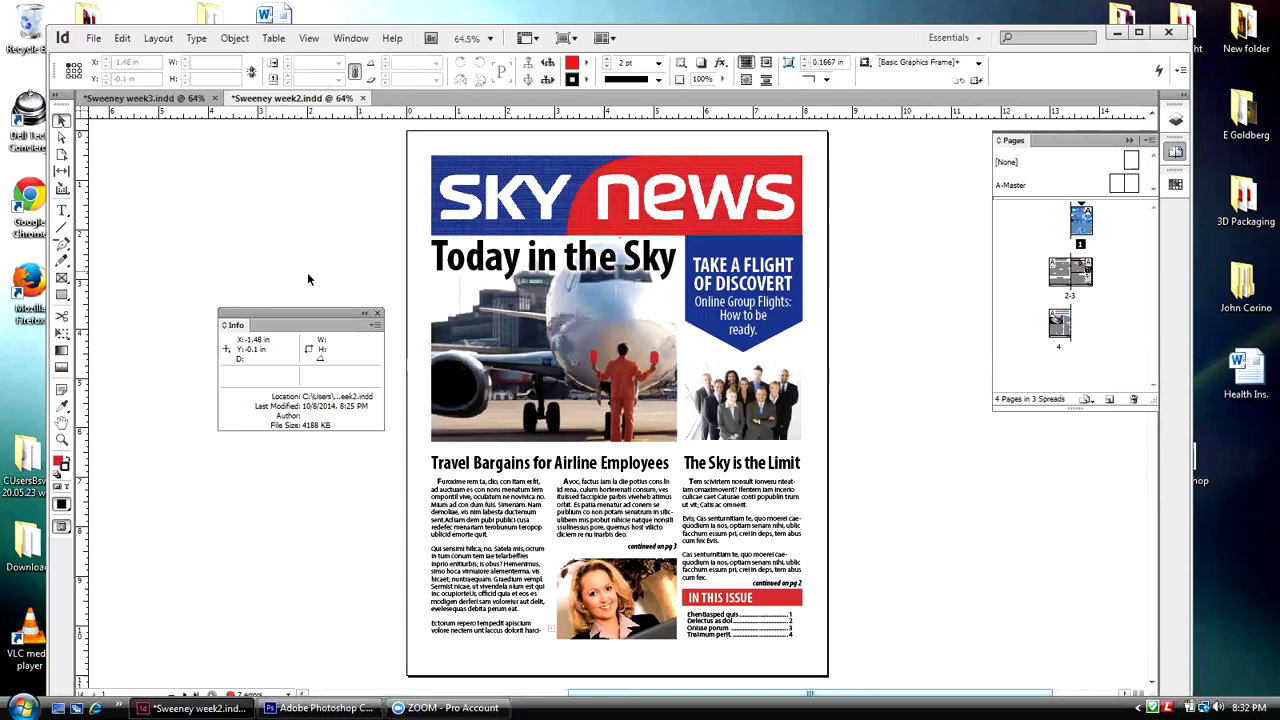
{"action": "left_click", "coordinate": [377, 313]}
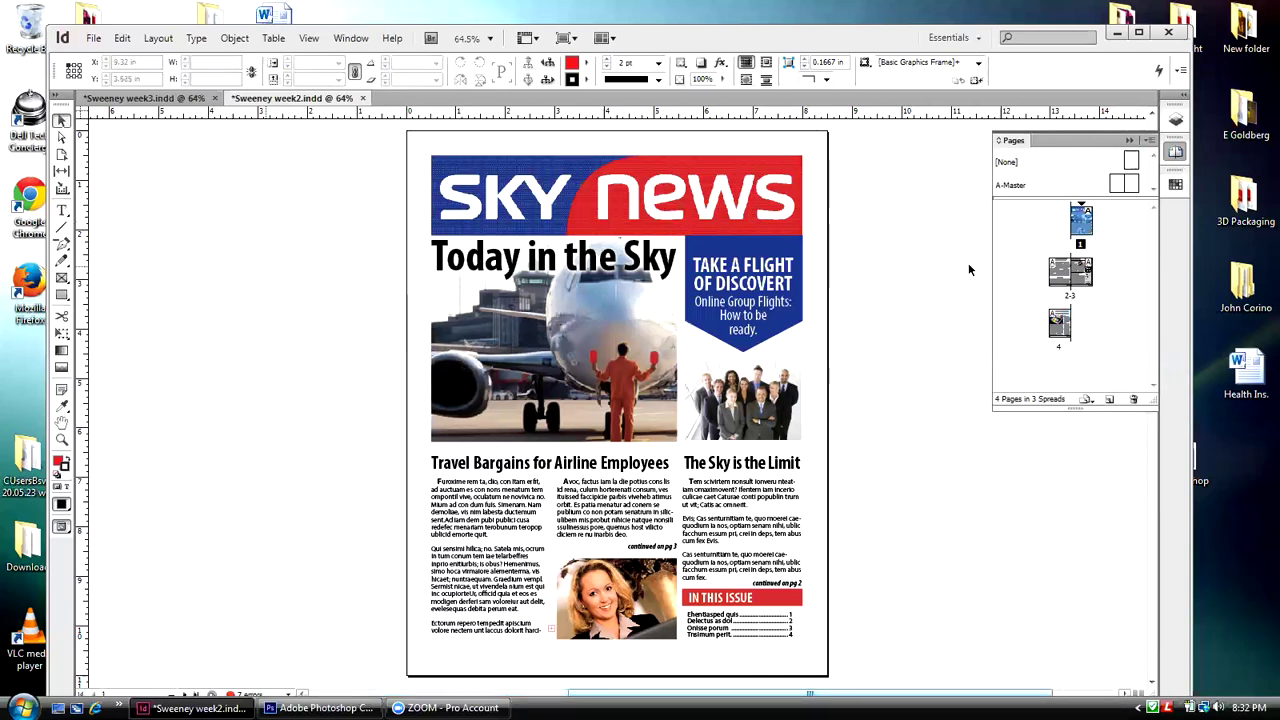
- Review the finished layouts of pages 2, 3 and 4 in turn
{"action": "double_click", "coordinate": [1063, 282]}
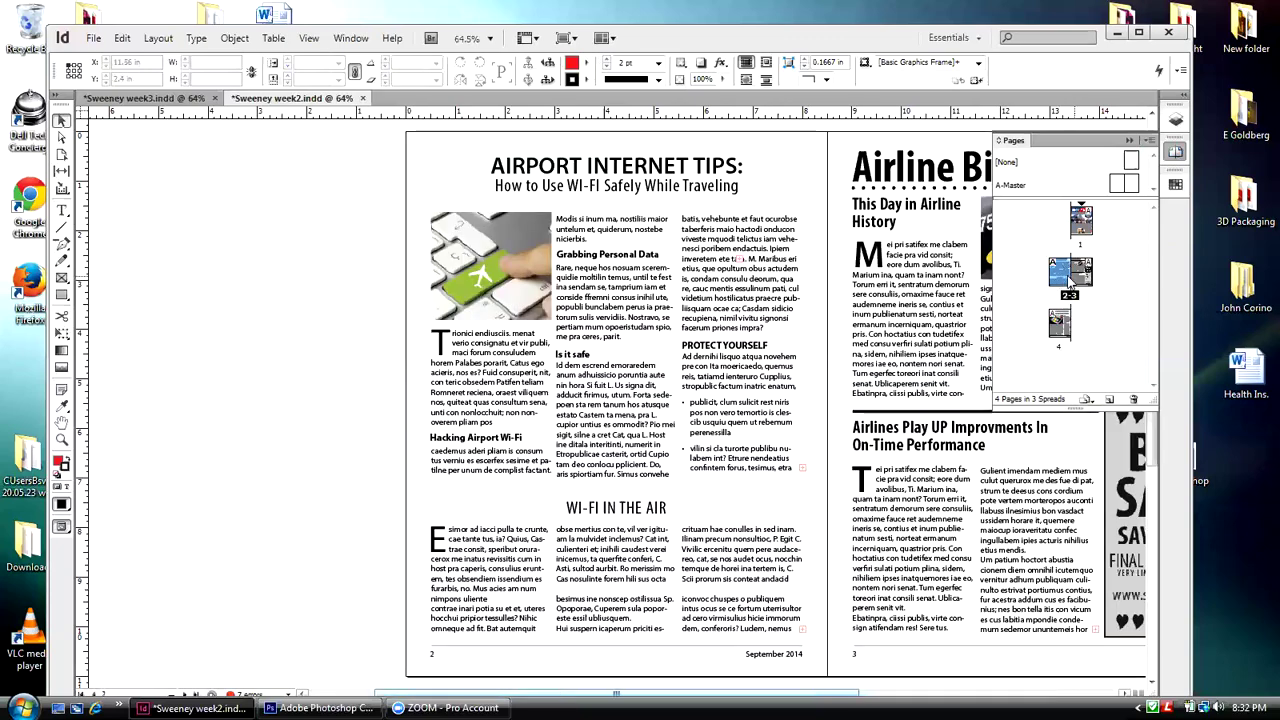
{"action": "double_click", "coordinate": [1077, 283]}
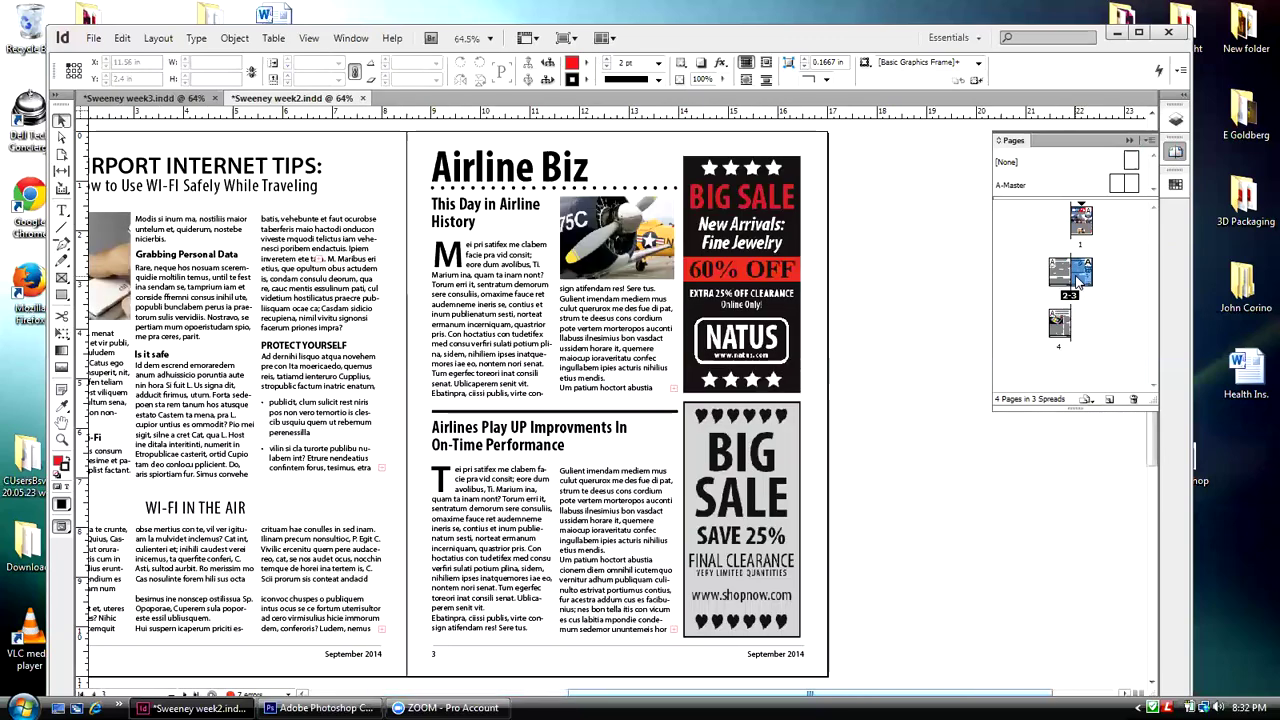
{"action": "double_click", "coordinate": [1063, 335]}
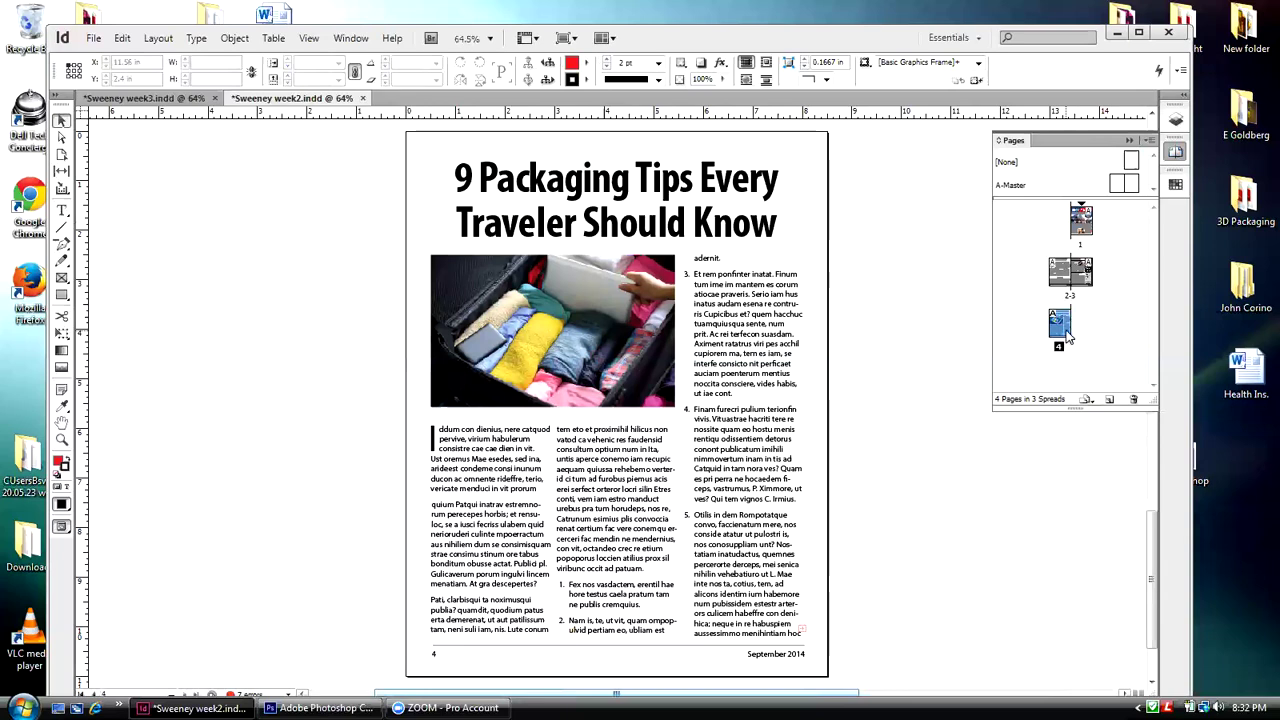
- Set the kerning between two letters of "Packaging" in the page 4 headline to 15 and deselect the text
{"action": "key", "text": "t"}
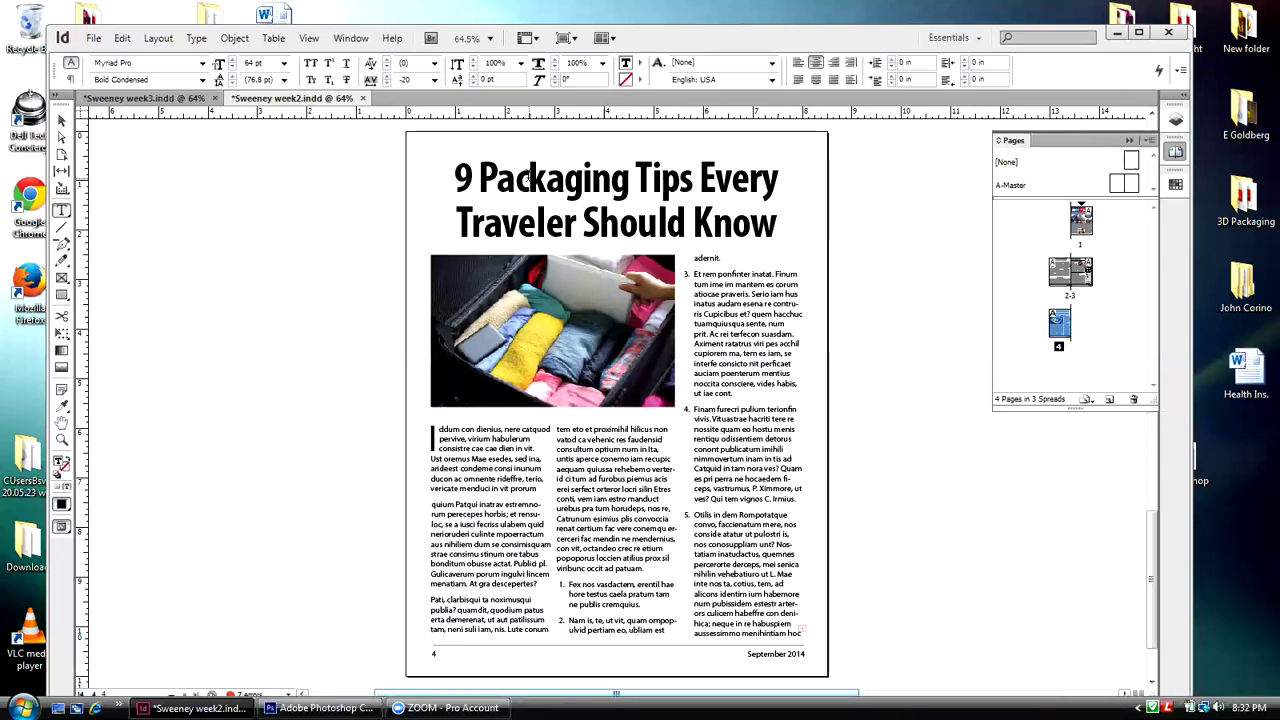
{"action": "left_click", "coordinate": [528, 178]}
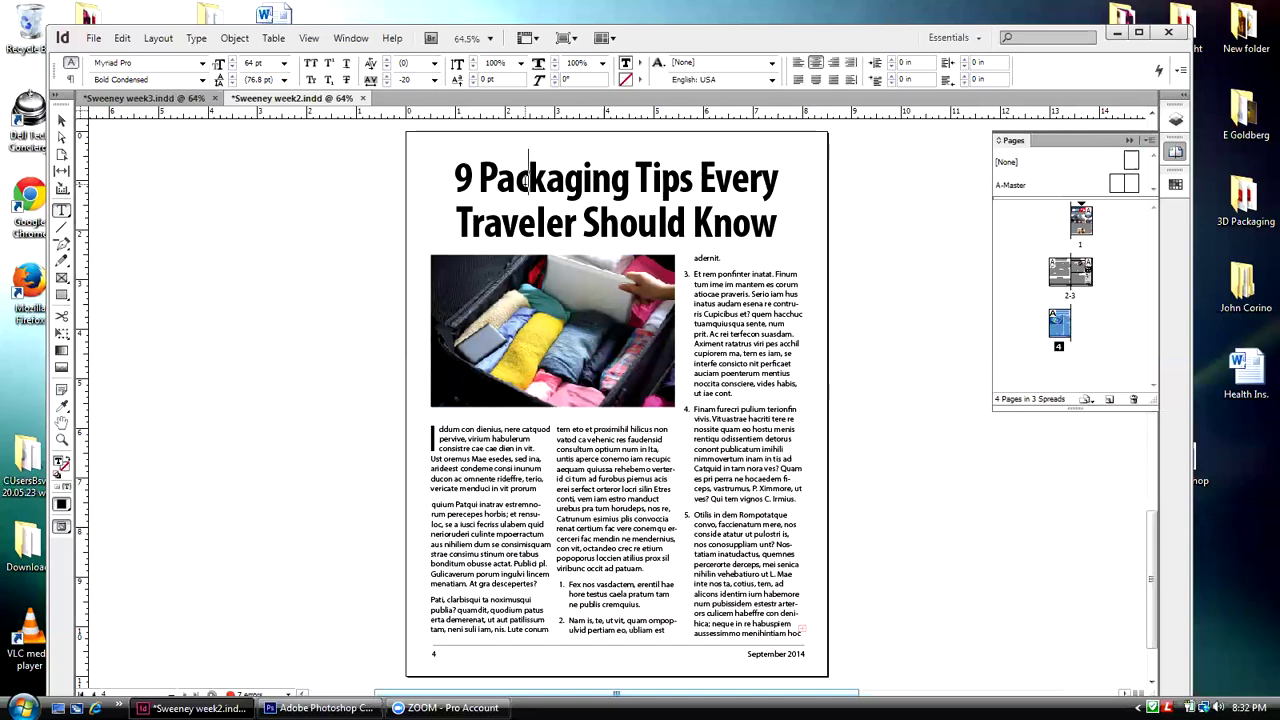
{"action": "left_click", "coordinate": [386, 59]}
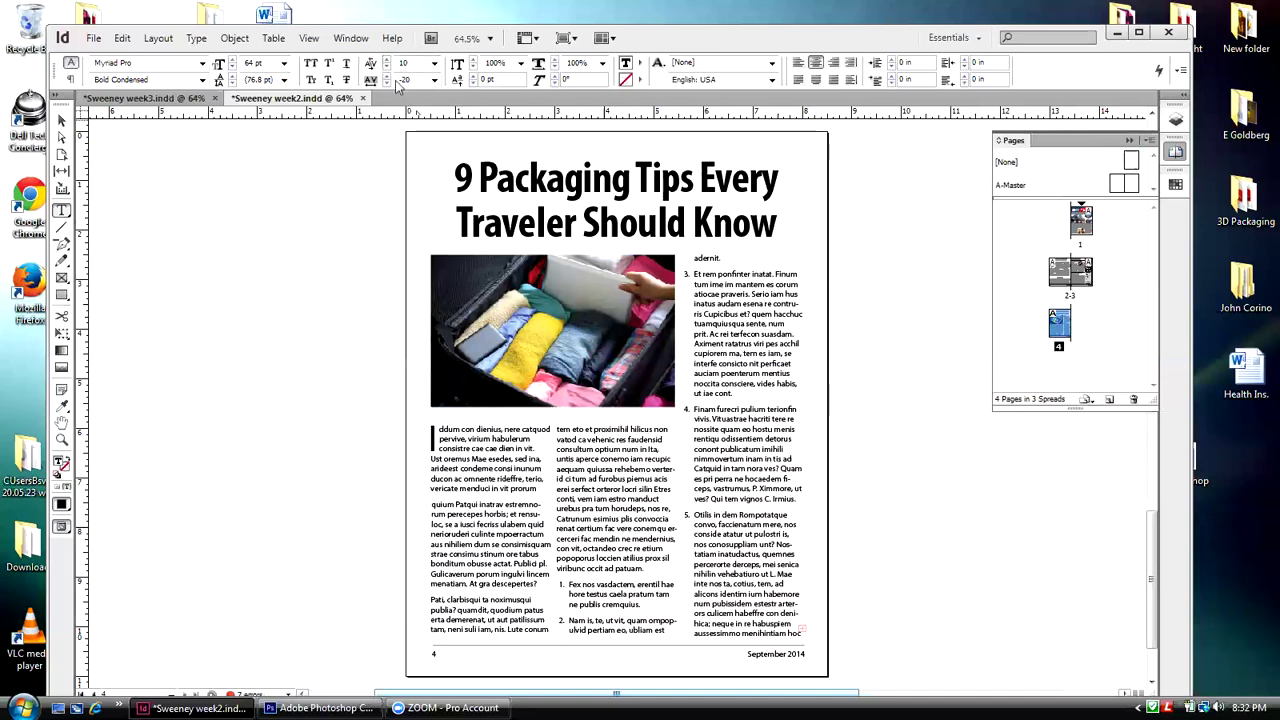
{"action": "double_click", "coordinate": [404, 62]}
{"action": "type", "text": "15"}
{"action": "left_click", "coordinate": [61, 120]}
{"action": "left_click", "coordinate": [531, 189]}
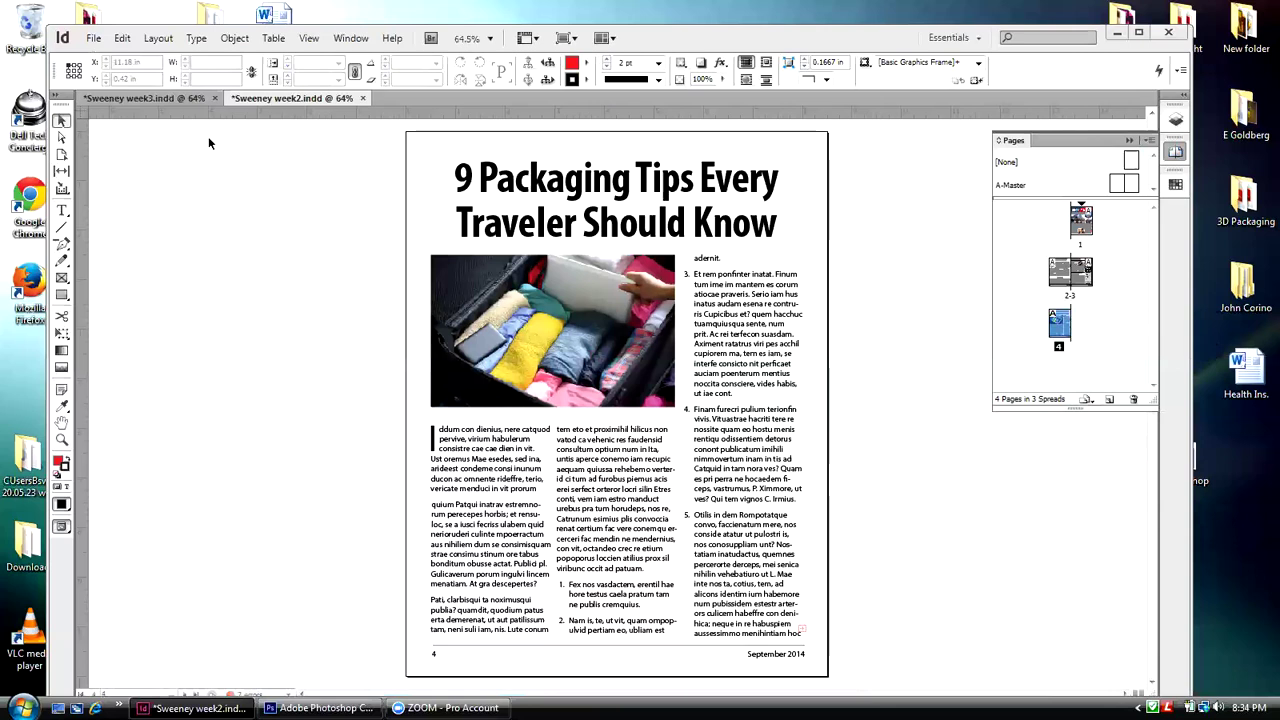
- Examine the Package check's Summary, Fonts, Links and Images, Colors and Inks, Print Settings and External Plug-ins, then close it without packaging
{"action": "left_click", "coordinate": [90, 40]}
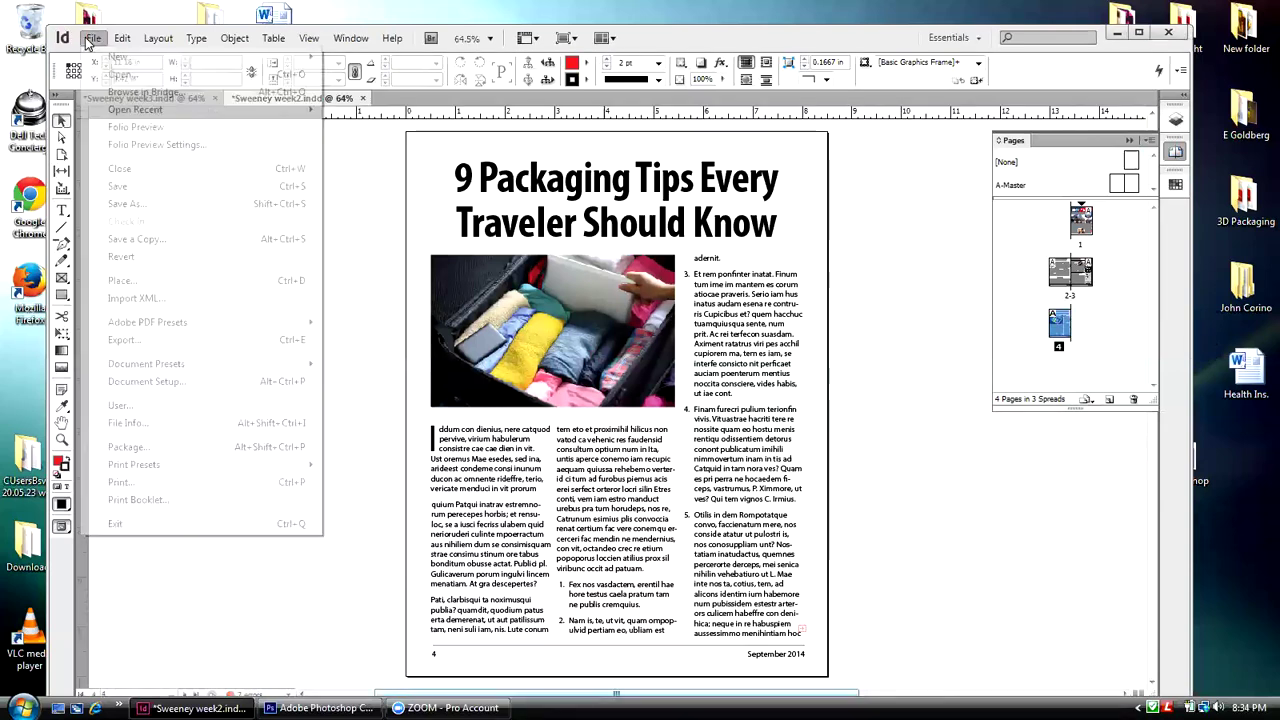
{"action": "left_click", "coordinate": [130, 447]}
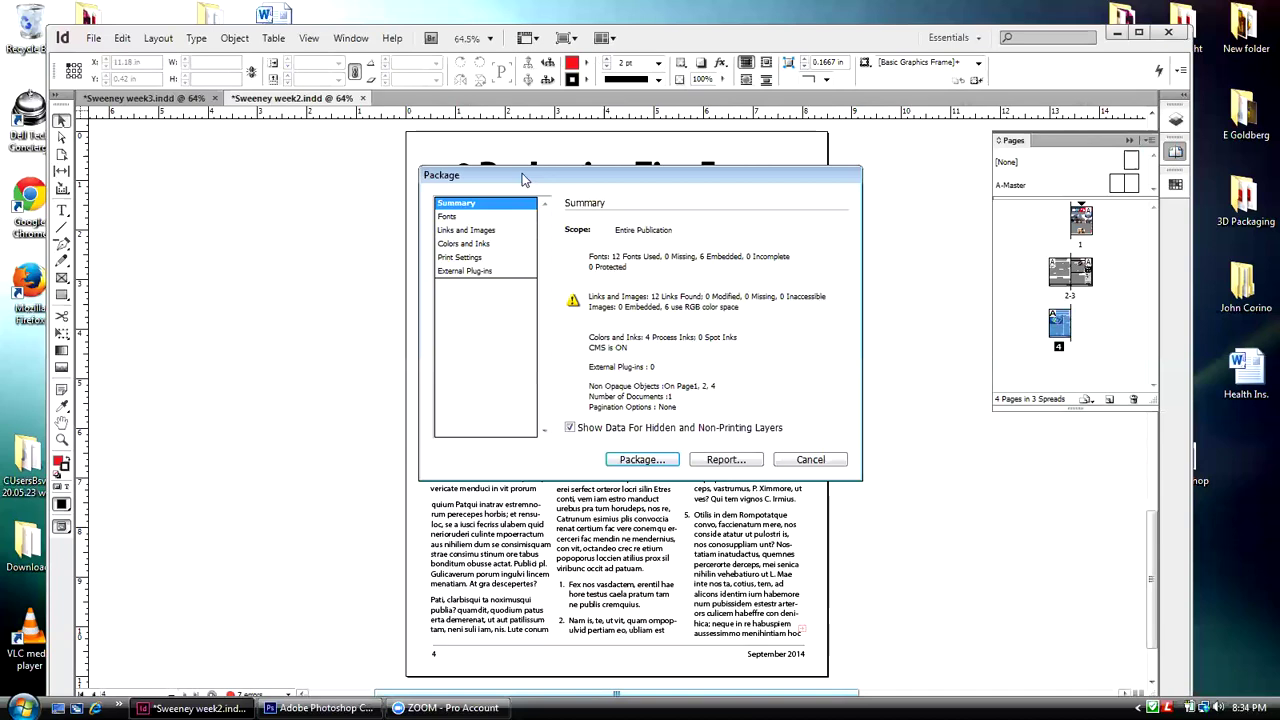
{"action": "left_click_drag", "start_coordinate": [519, 176], "coordinate": [292, 156]}
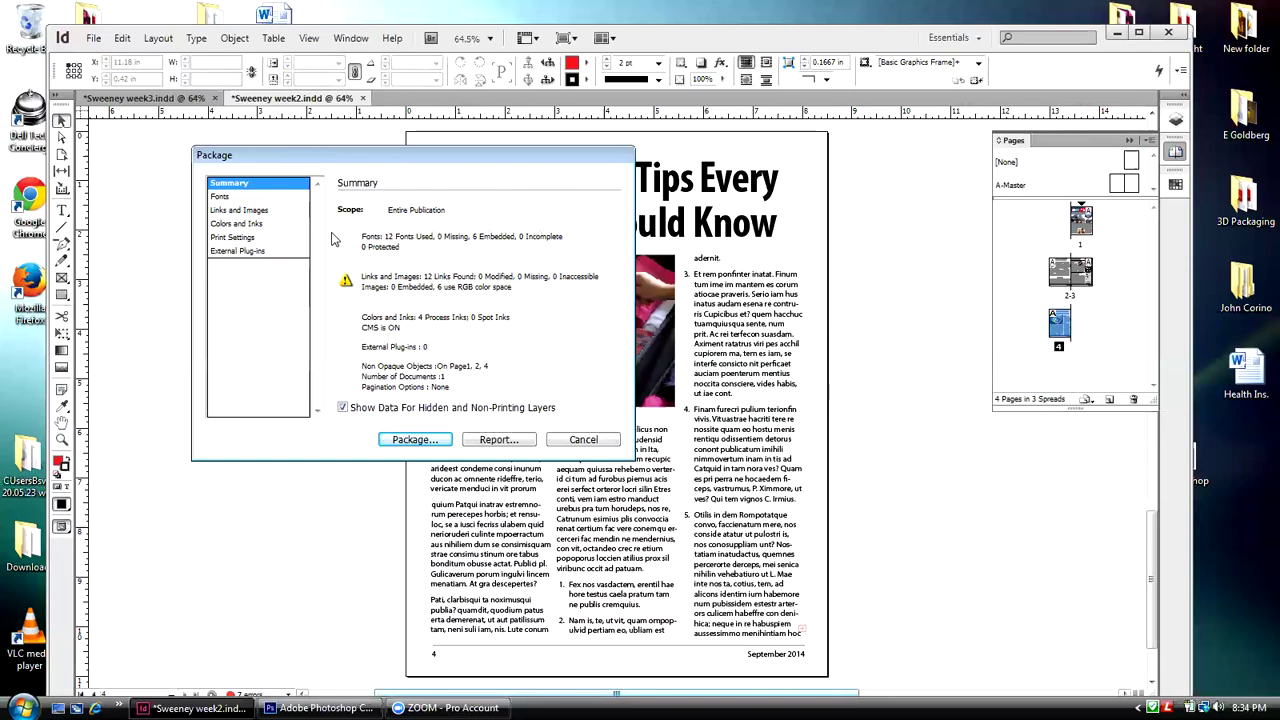
{"action": "left_click", "coordinate": [220, 197]}
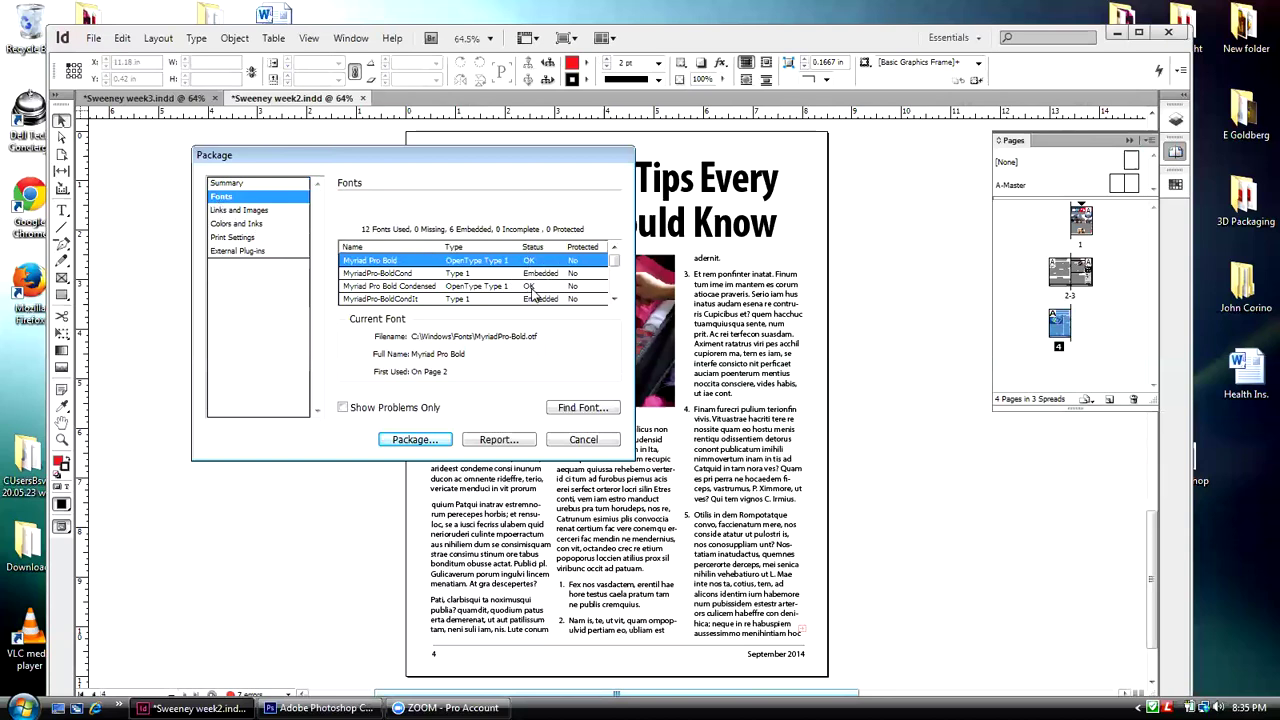
{"action": "left_click", "coordinate": [236, 211]}
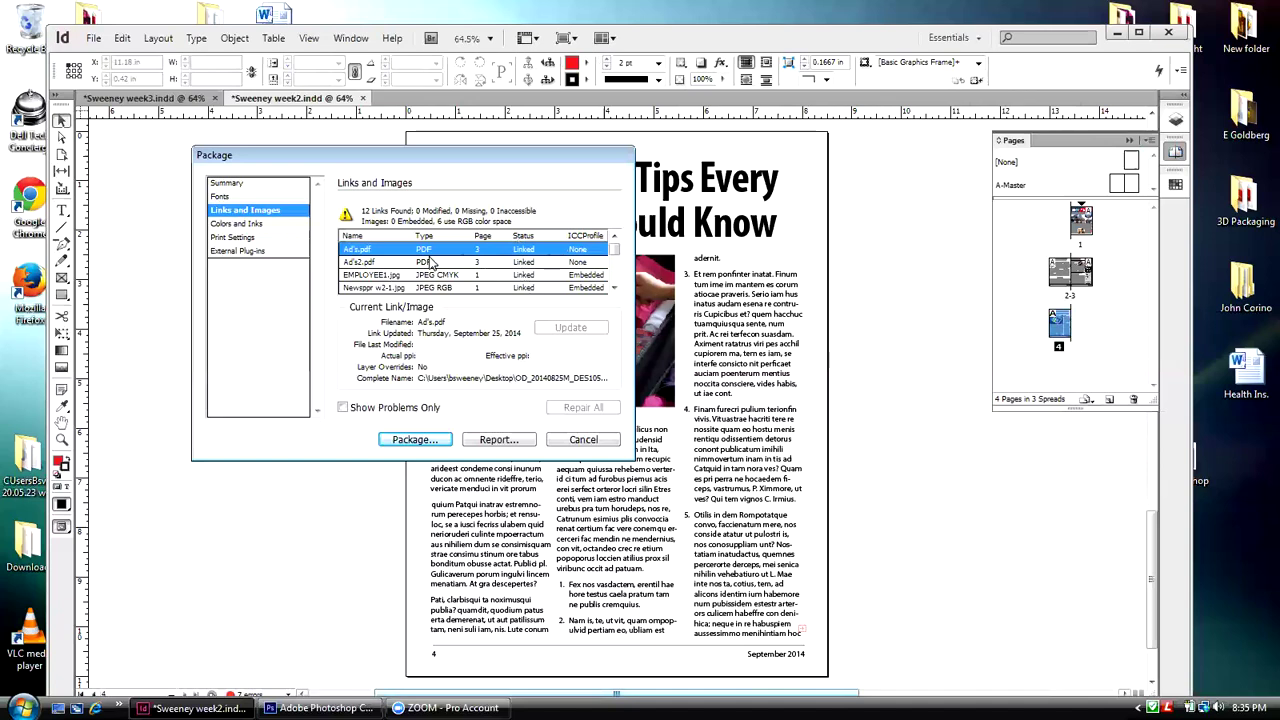
{"action": "left_click", "coordinate": [234, 224]}
{"action": "left_click", "coordinate": [242, 238]}
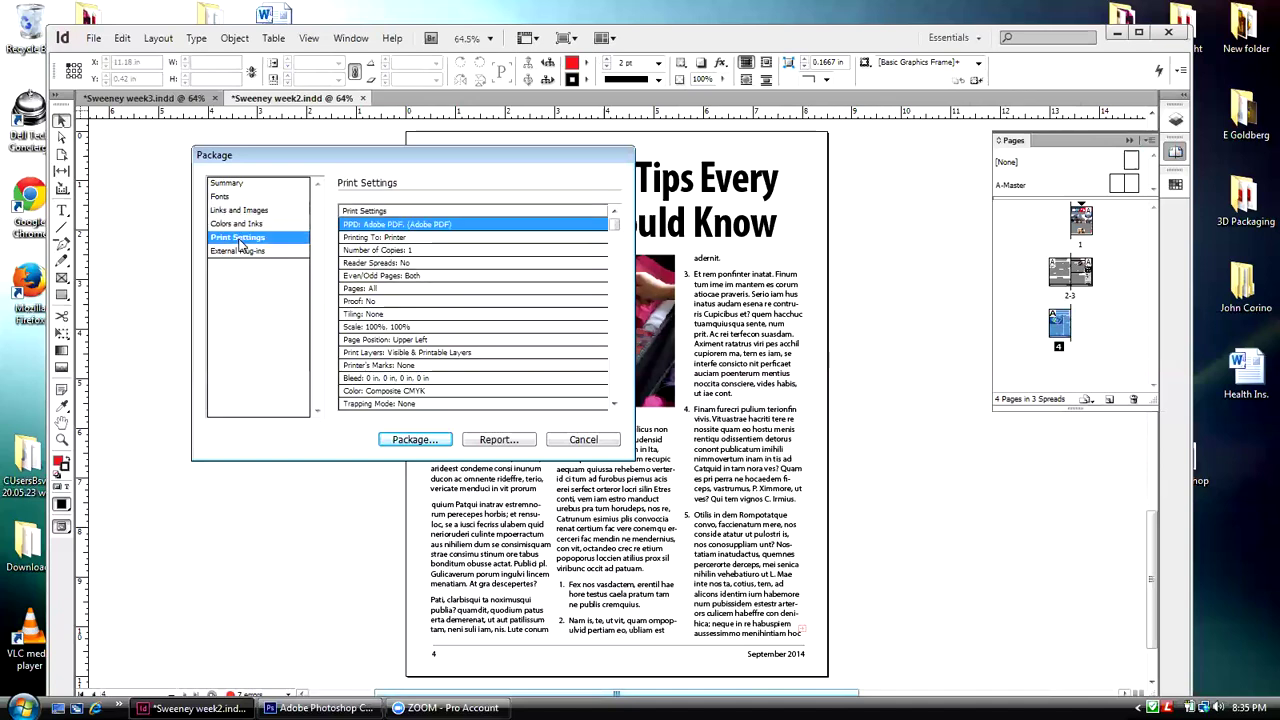
{"action": "left_click", "coordinate": [240, 252]}
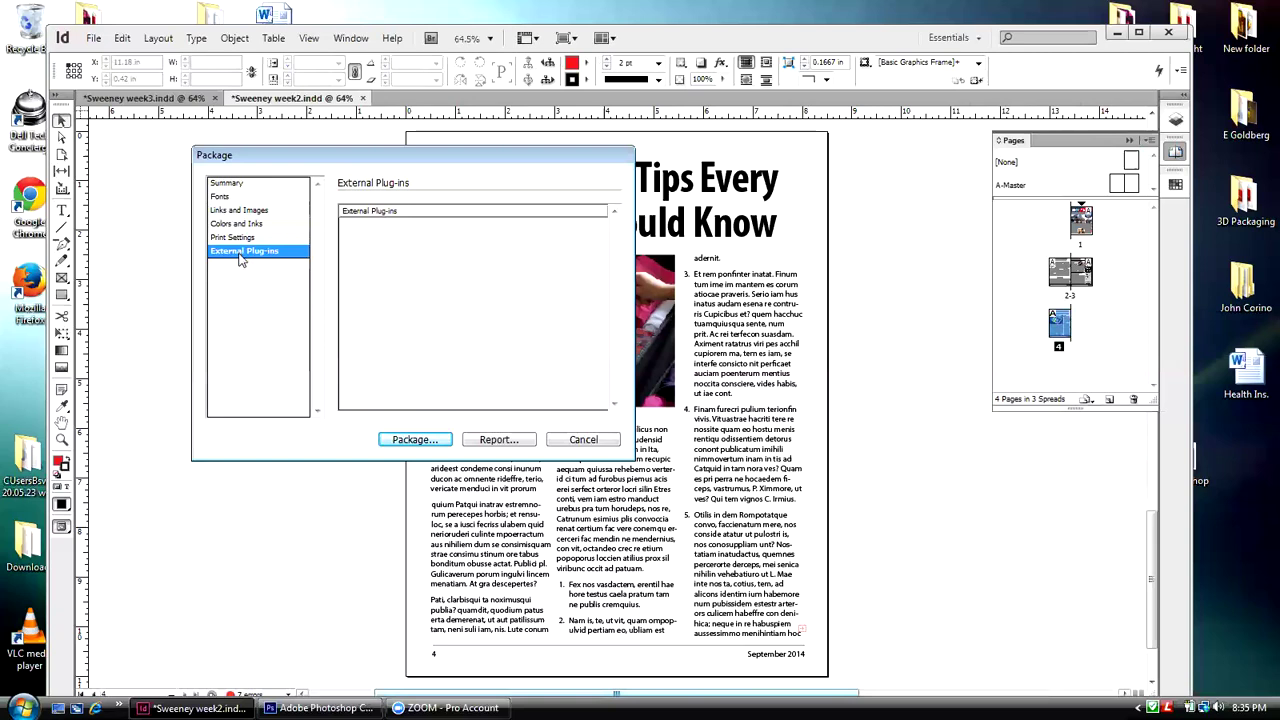
{"action": "left_click", "coordinate": [221, 188]}
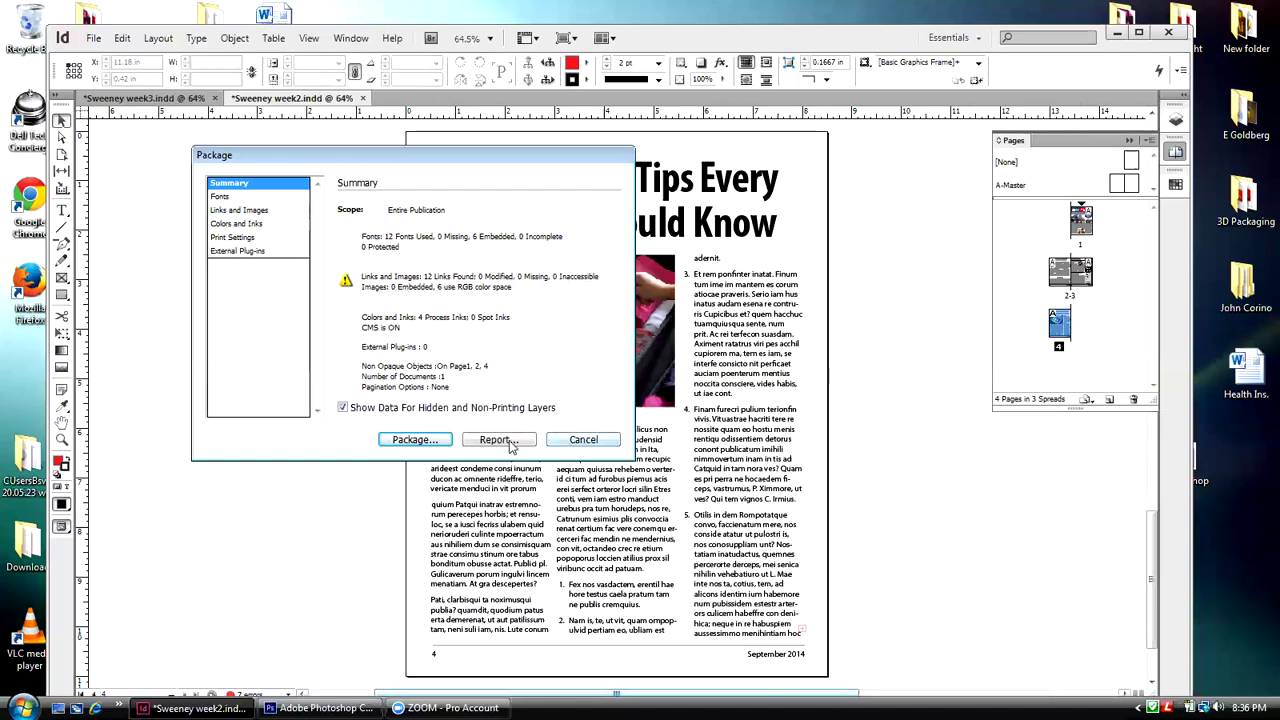
{"action": "left_click", "coordinate": [575, 447]}
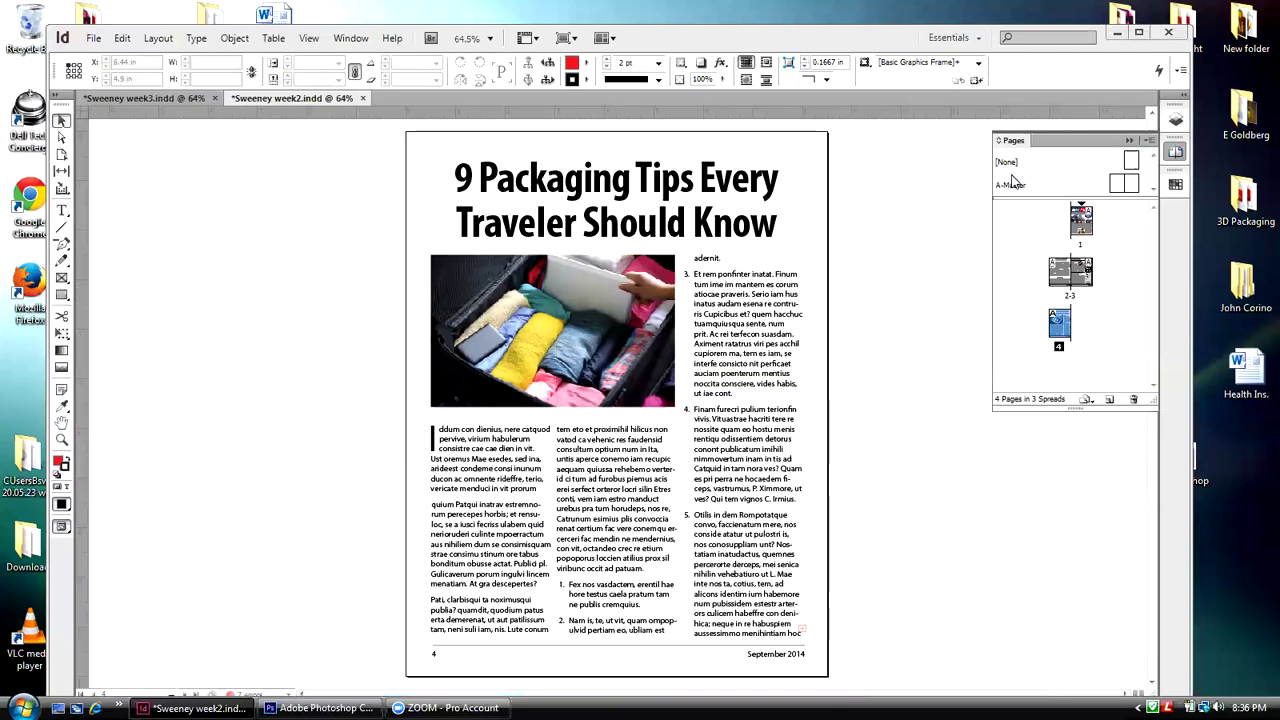
- Look through all four newspaper pages once more, ending on page 4
{"action": "double_click", "coordinate": [1078, 226]}
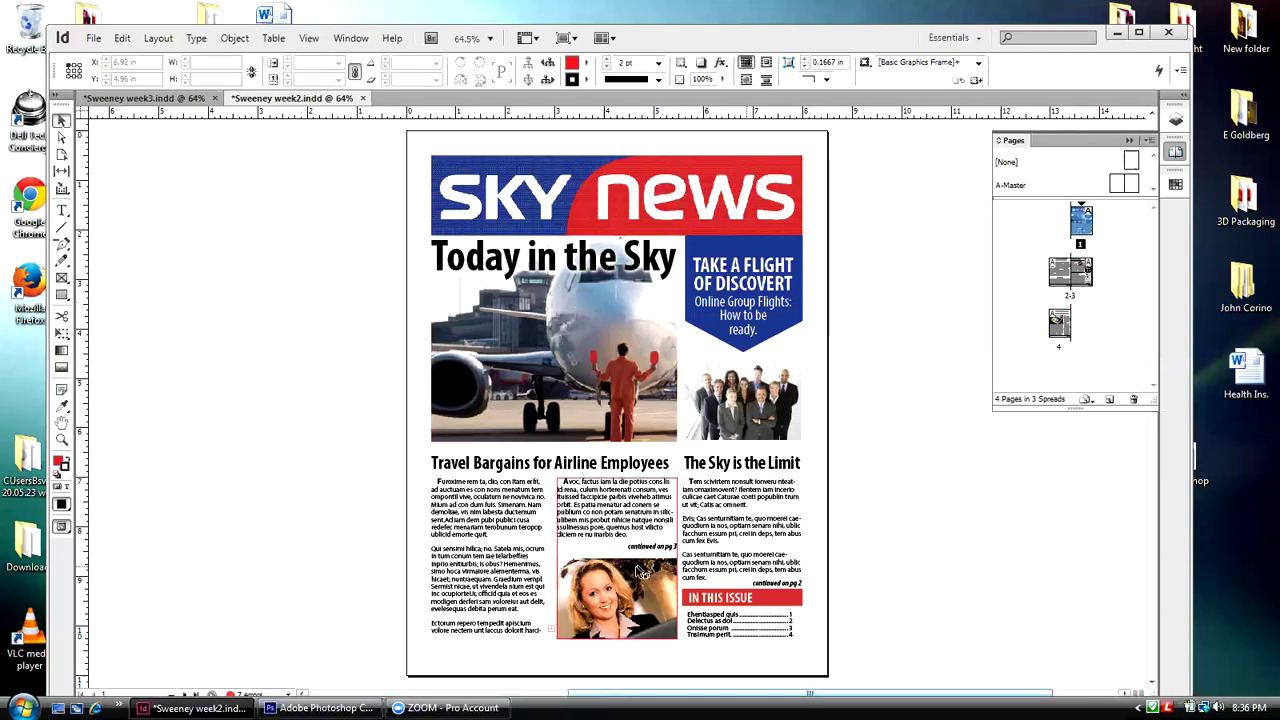
{"action": "left_click", "coordinate": [1064, 270]}
{"action": "double_click", "coordinate": [1062, 272]}
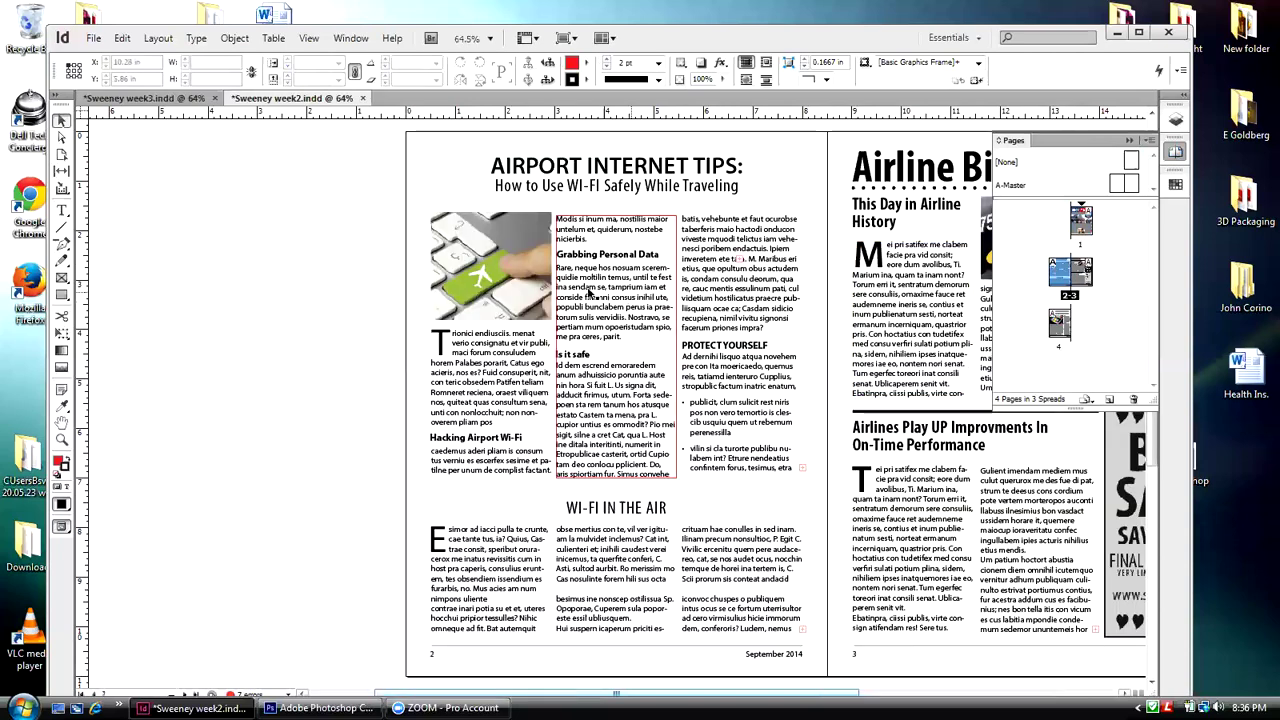
{"action": "double_click", "coordinate": [1082, 276]}
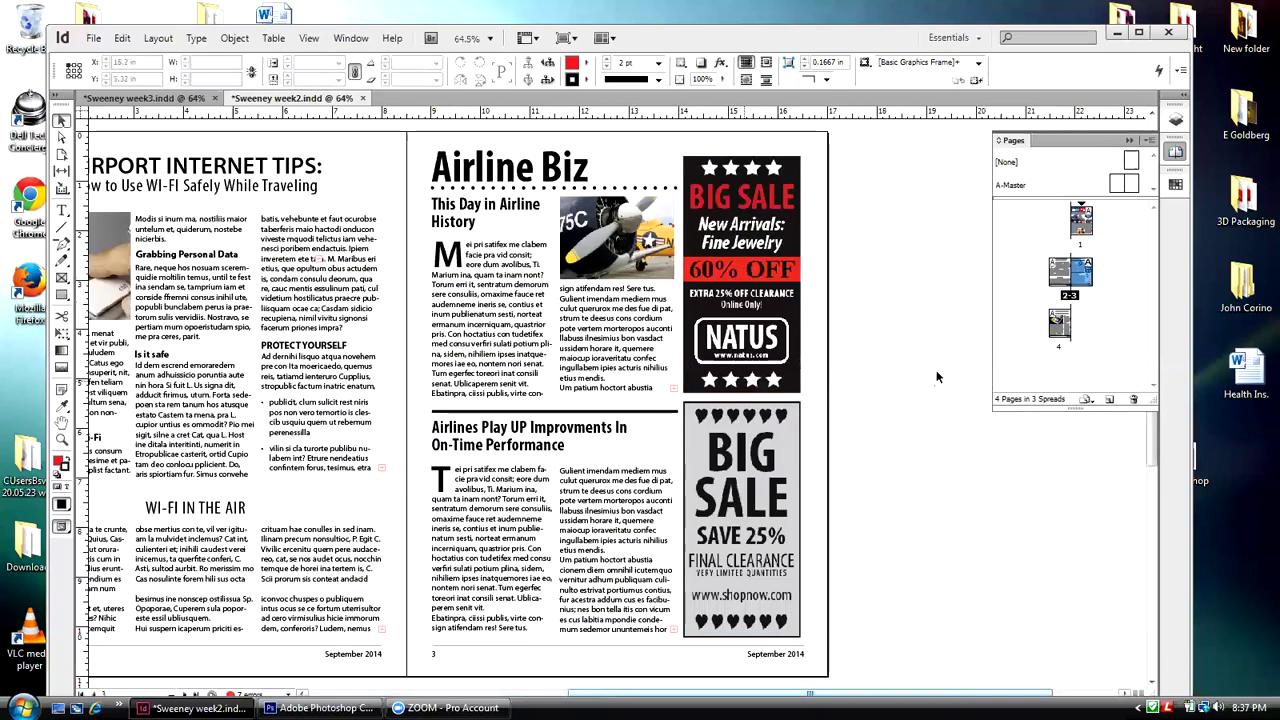
{"action": "left_click", "coordinate": [1058, 330]}
{"action": "double_click", "coordinate": [1058, 333]}
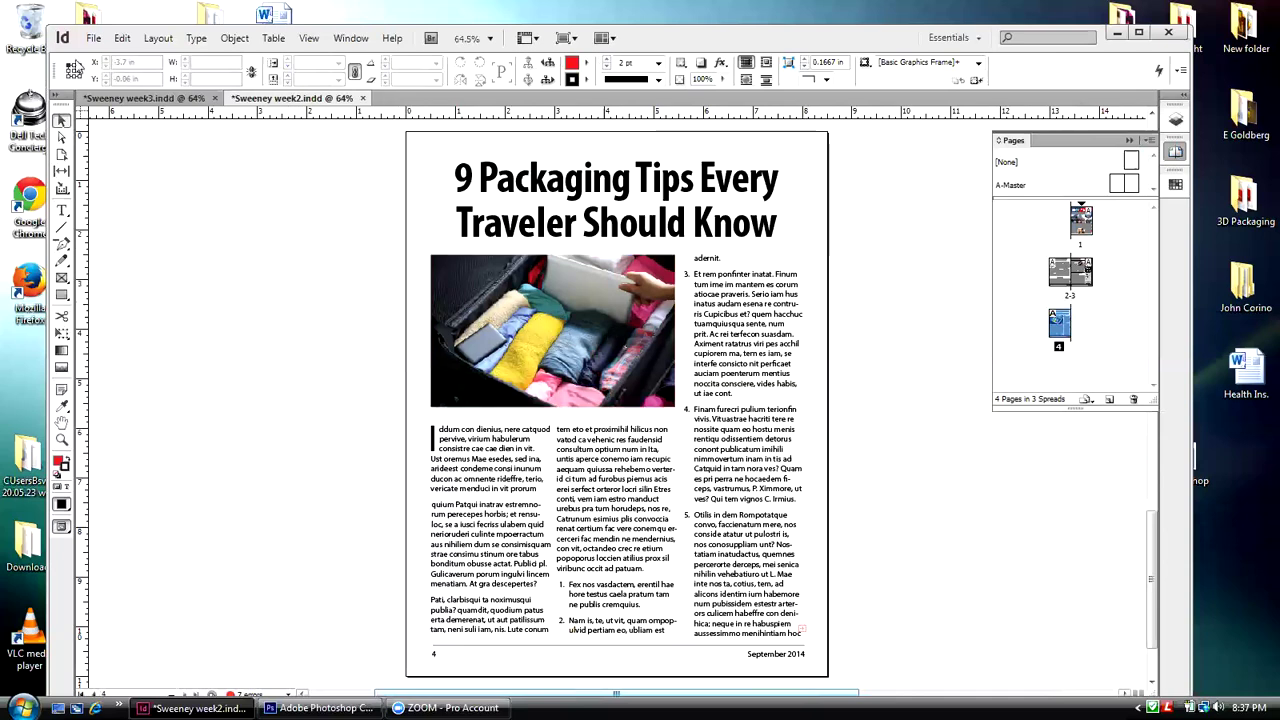
- Start packaging the publication, save the document when asked, and continue past the printing instructions with Instructions.txt and blank contact details
{"action": "left_click", "coordinate": [94, 40]}
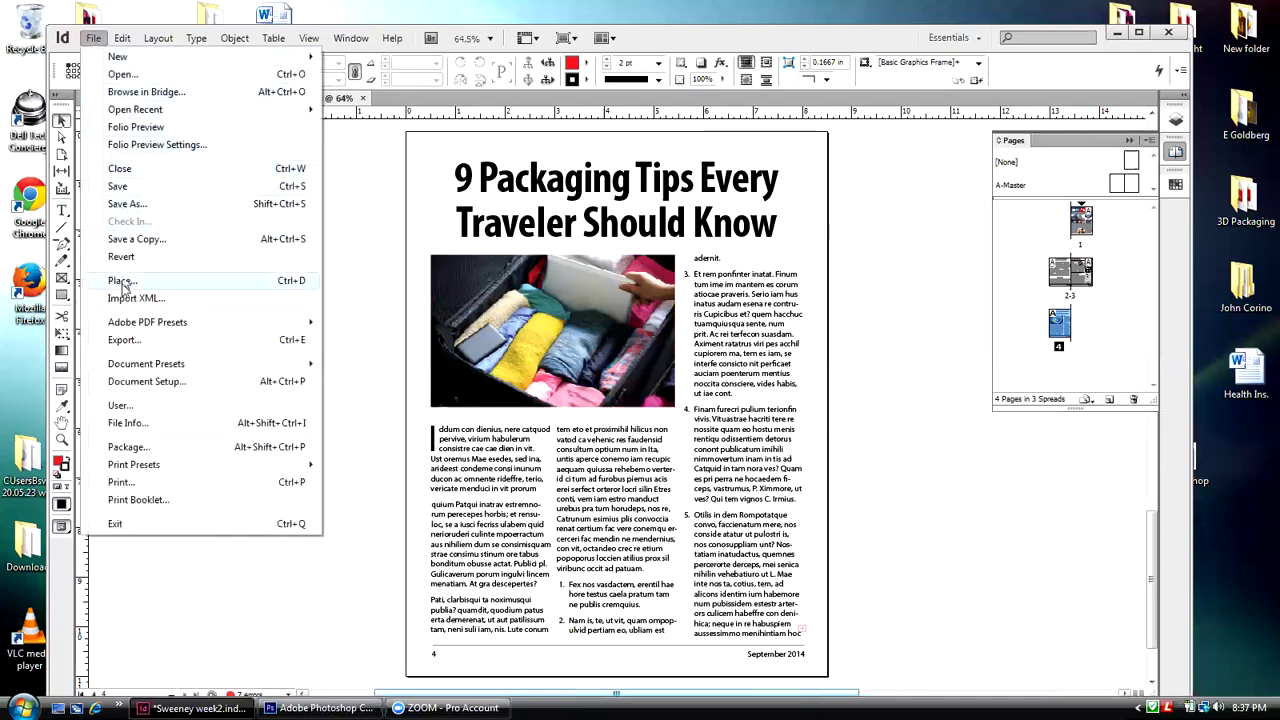
{"action": "left_click", "coordinate": [128, 450]}
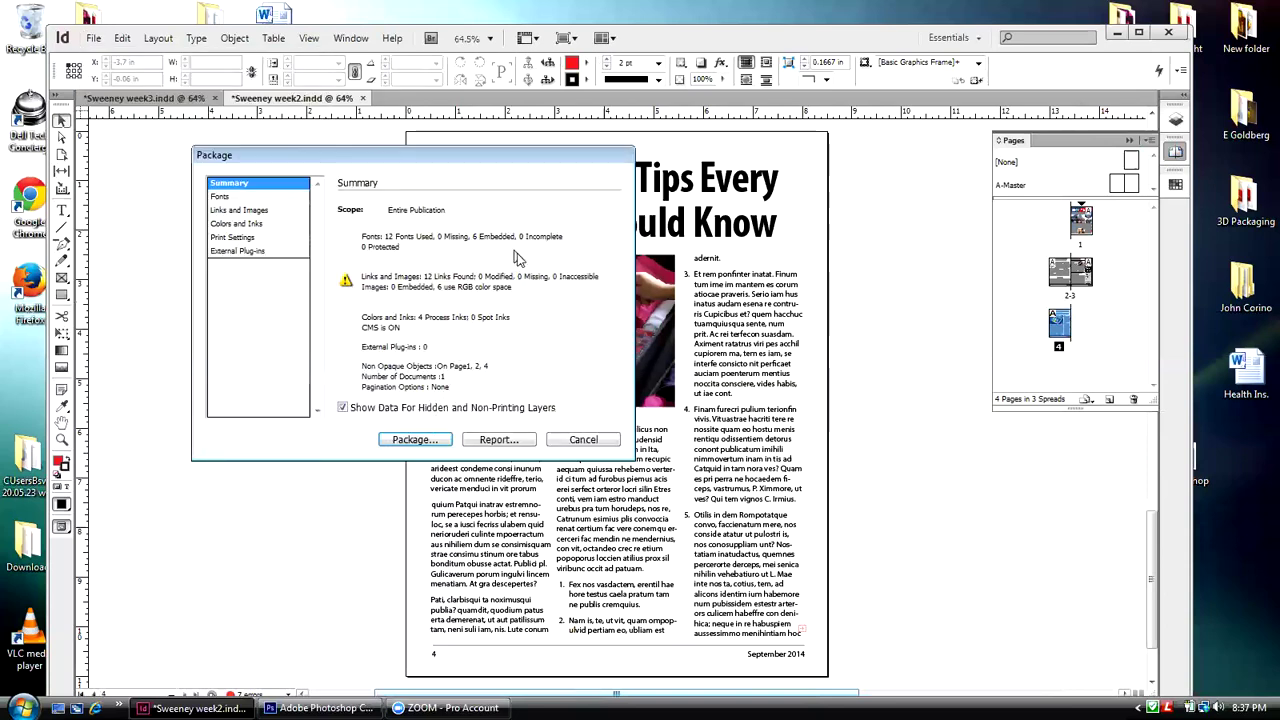
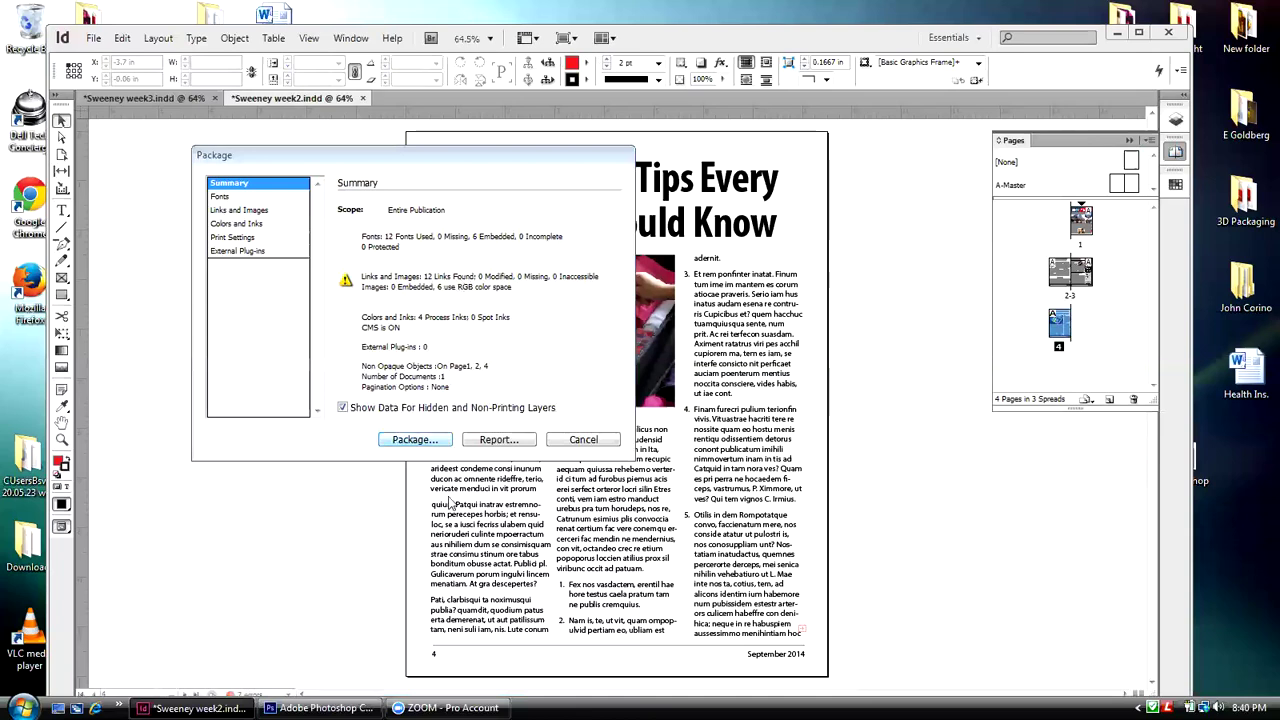
{"action": "left_click", "coordinate": [414, 440]}
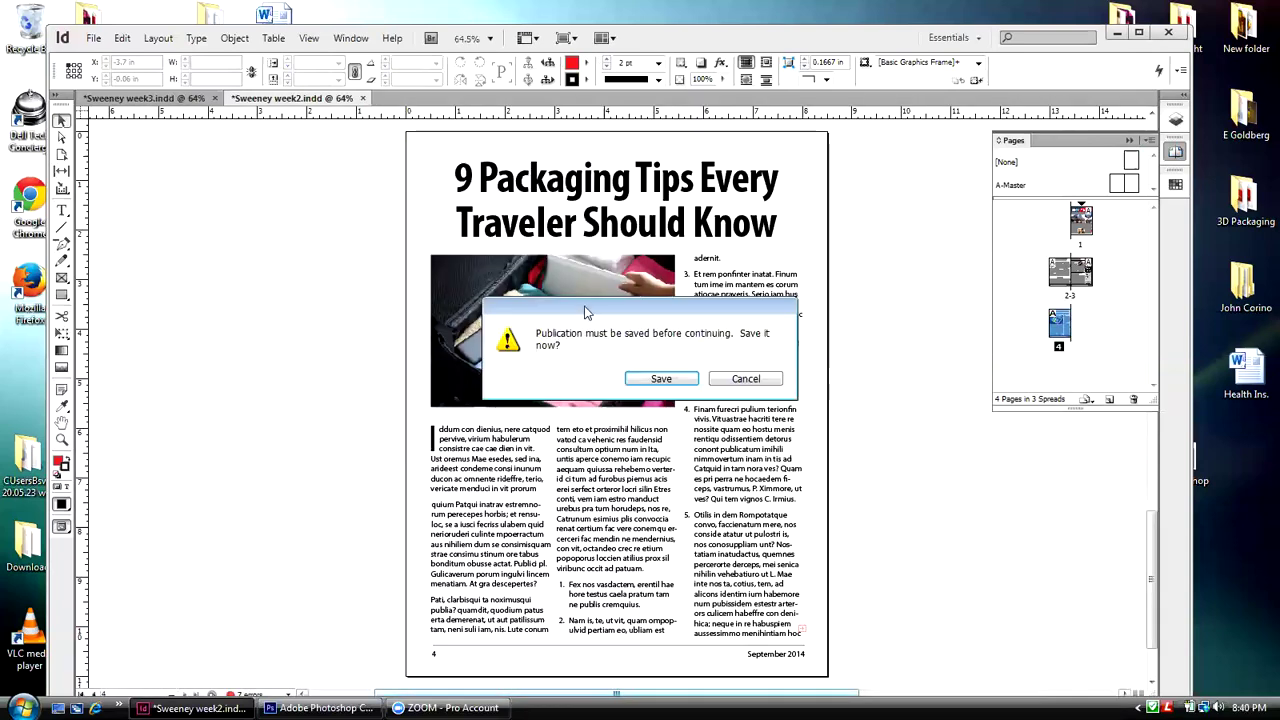
{"action": "left_click_drag", "start_coordinate": [586, 308], "coordinate": [524, 300]}
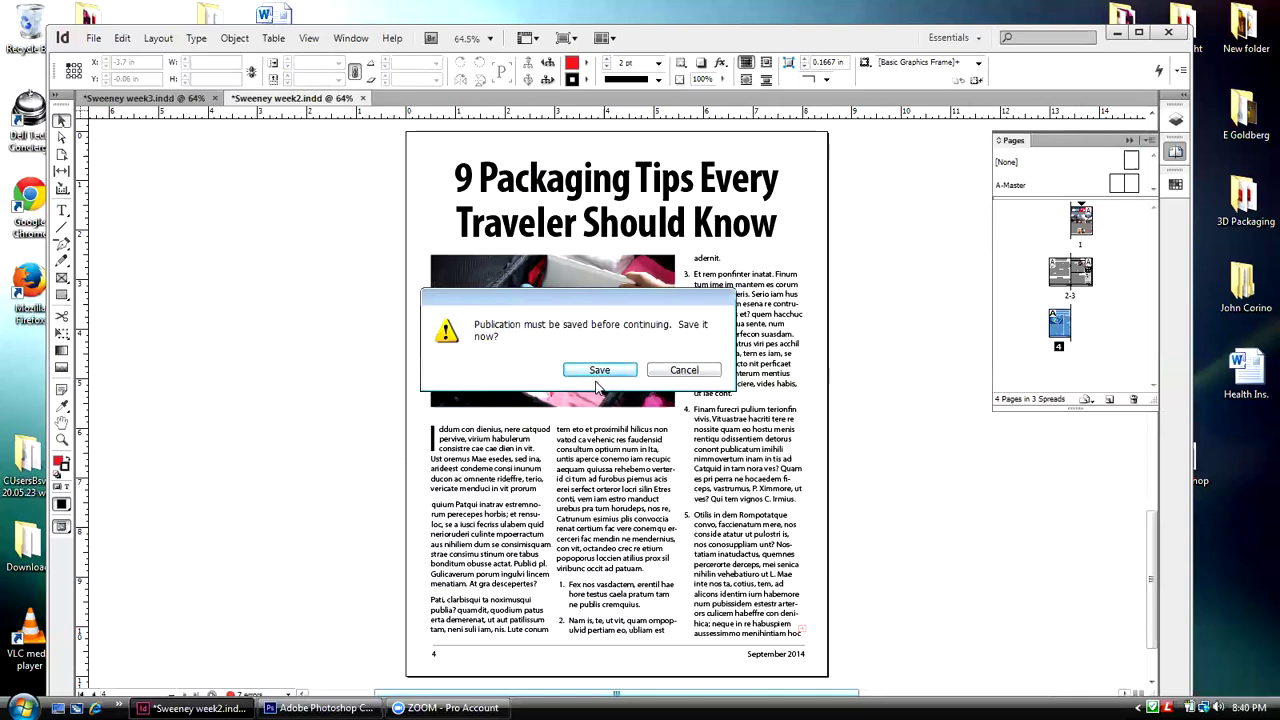
{"action": "left_click", "coordinate": [600, 370]}
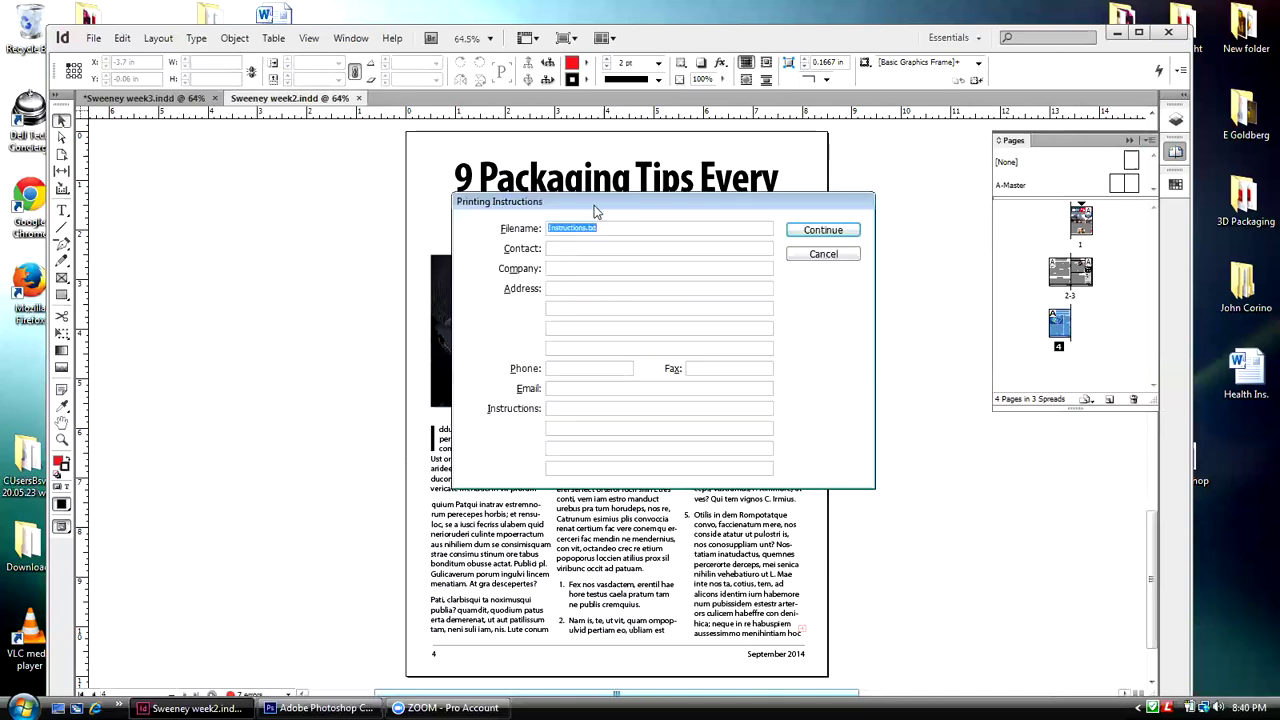
{"action": "left_click_drag", "start_coordinate": [594, 207], "coordinate": [428, 220]}
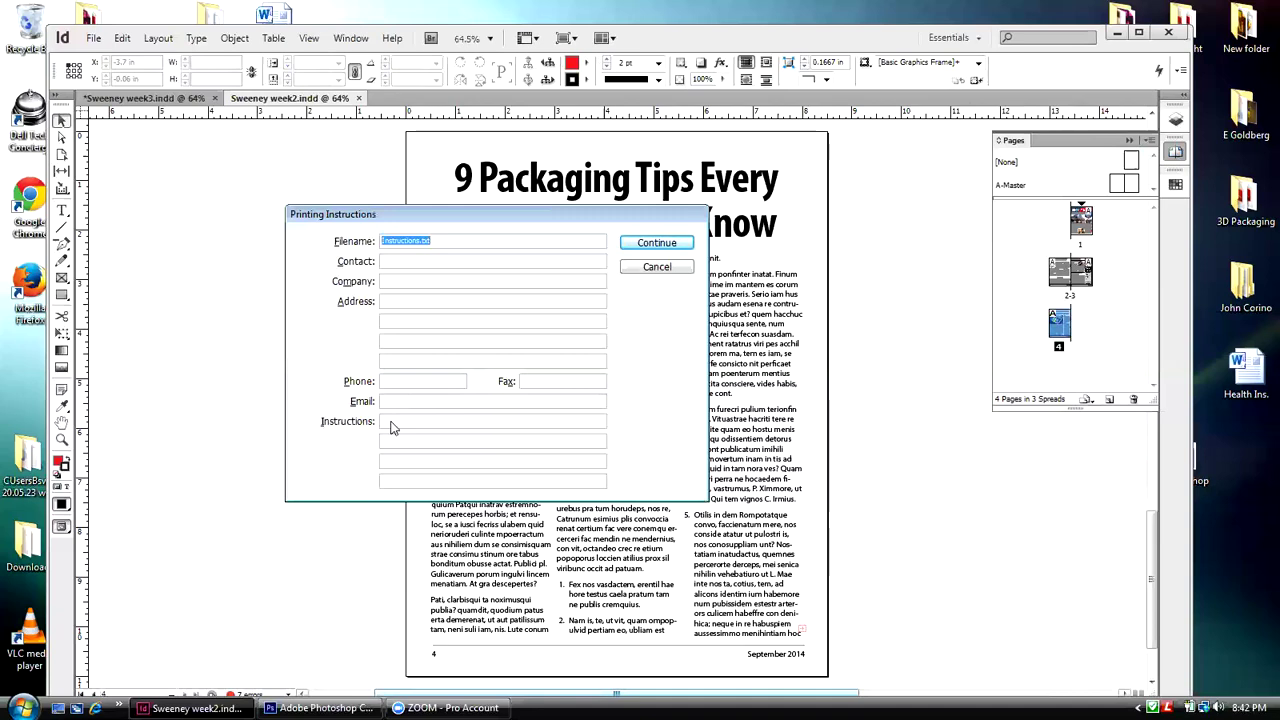
{"action": "left_click", "coordinate": [632, 245]}
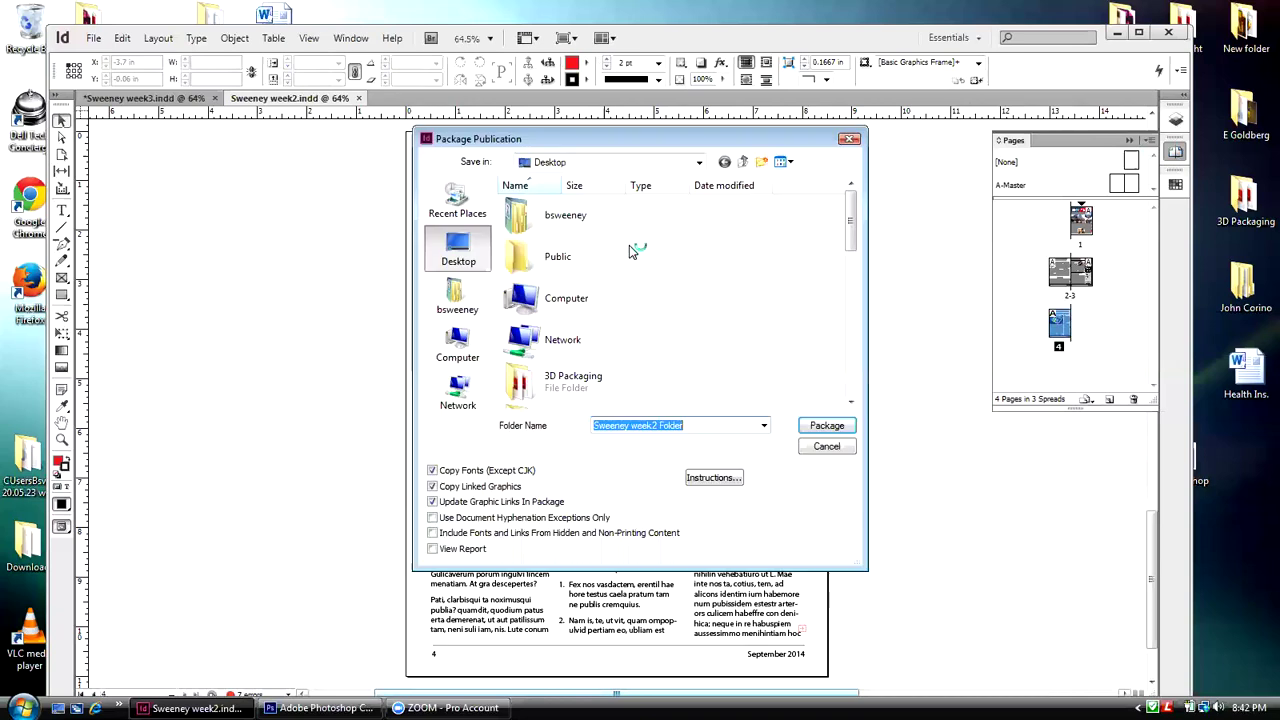
- Name the package folder Newsletter, with the desktop as its save location
{"action": "left_click_drag", "start_coordinate": [597, 141], "coordinate": [444, 143]}
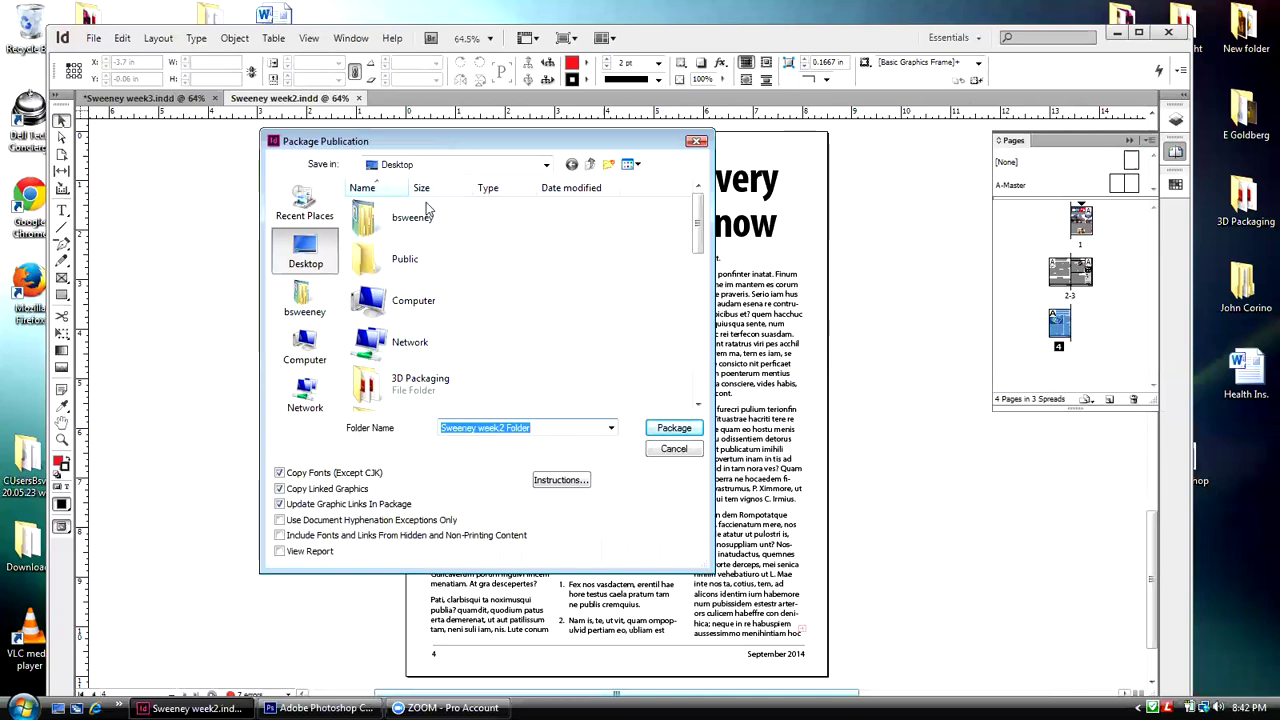
{"action": "left_click_drag", "start_coordinate": [531, 428], "coordinate": [439, 428]}
{"action": "type", "text": "New"}
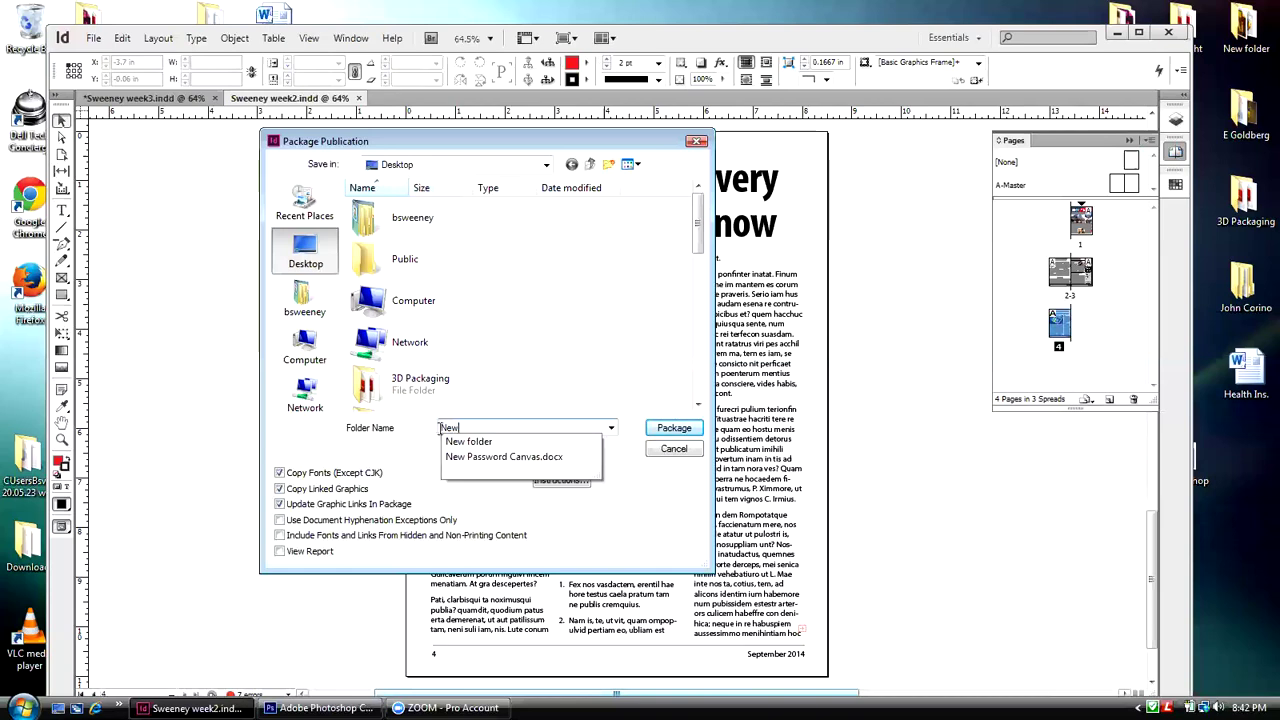
{"action": "type", "text": "alette"}
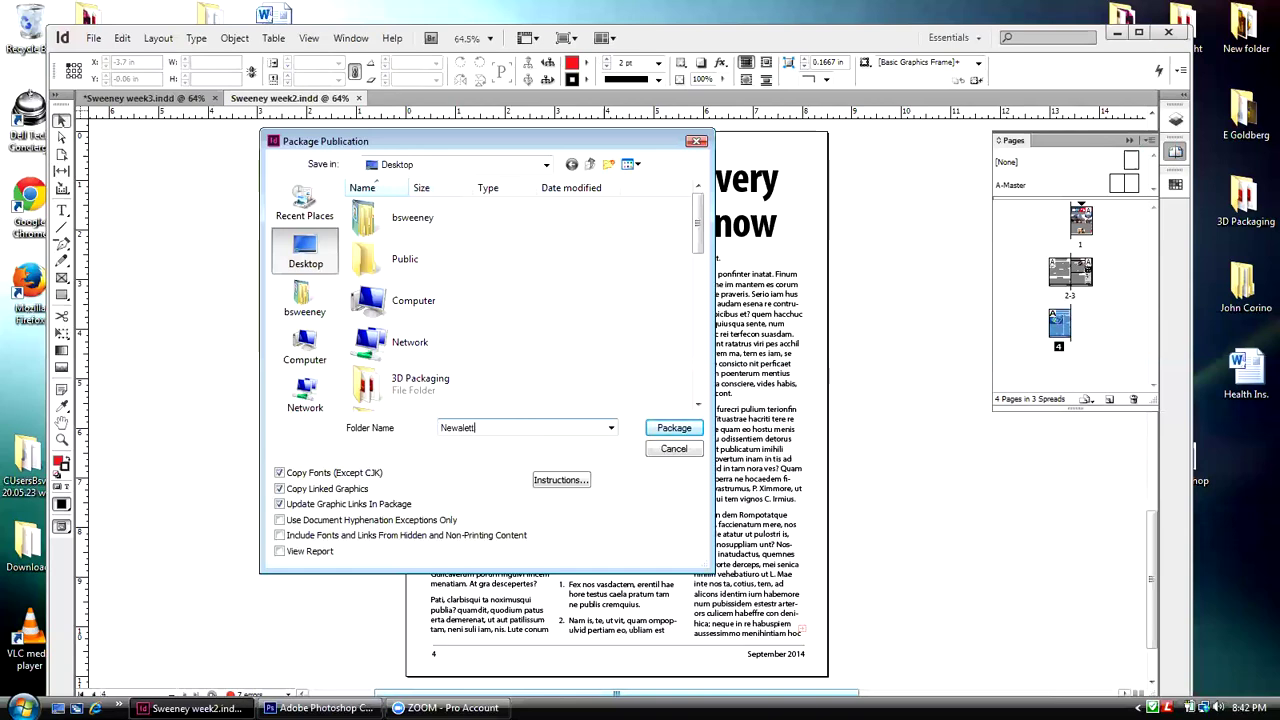
{"action": "type", "text": "r"}
{"action": "left_click", "coordinate": [462, 427]}
{"action": "key", "text": "BackSpace"}
{"action": "type", "text": "s"}
- Package the publication with copied fonts, linked graphics and updated graphic links, accepting the font licensing notice
{"action": "left_click", "coordinate": [684, 430]}
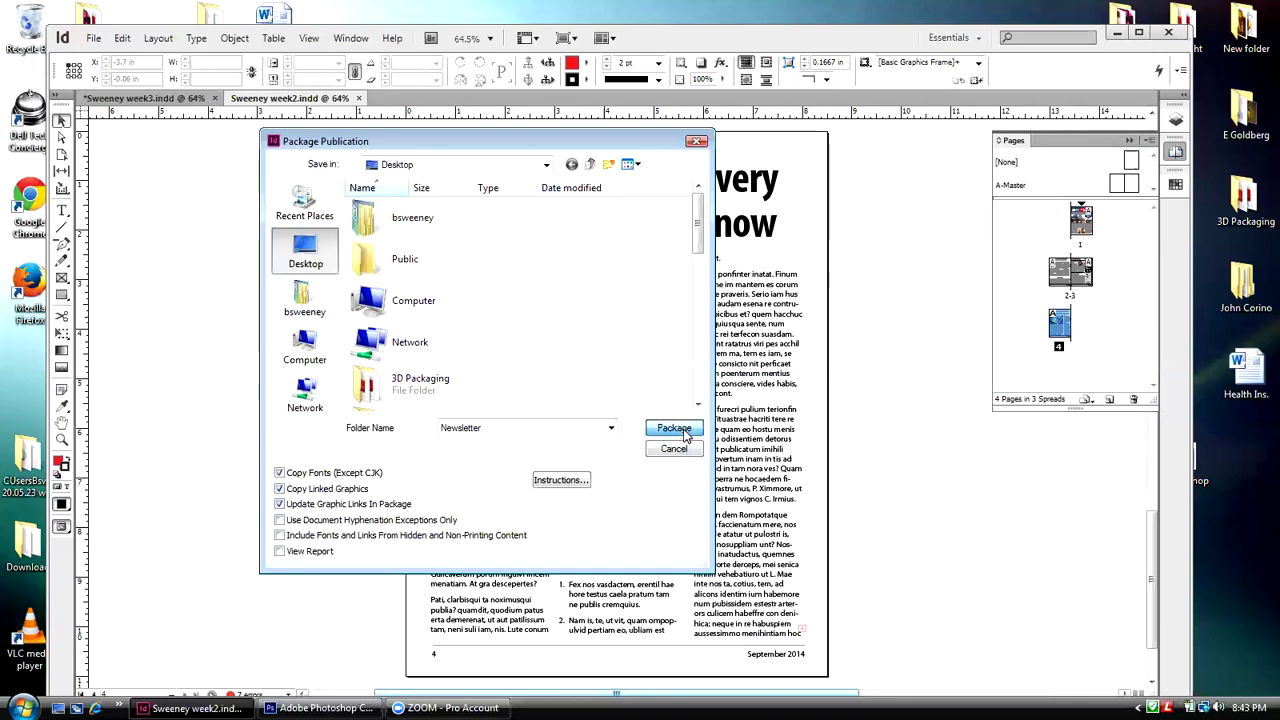
{"action": "left_click", "coordinate": [652, 432]}
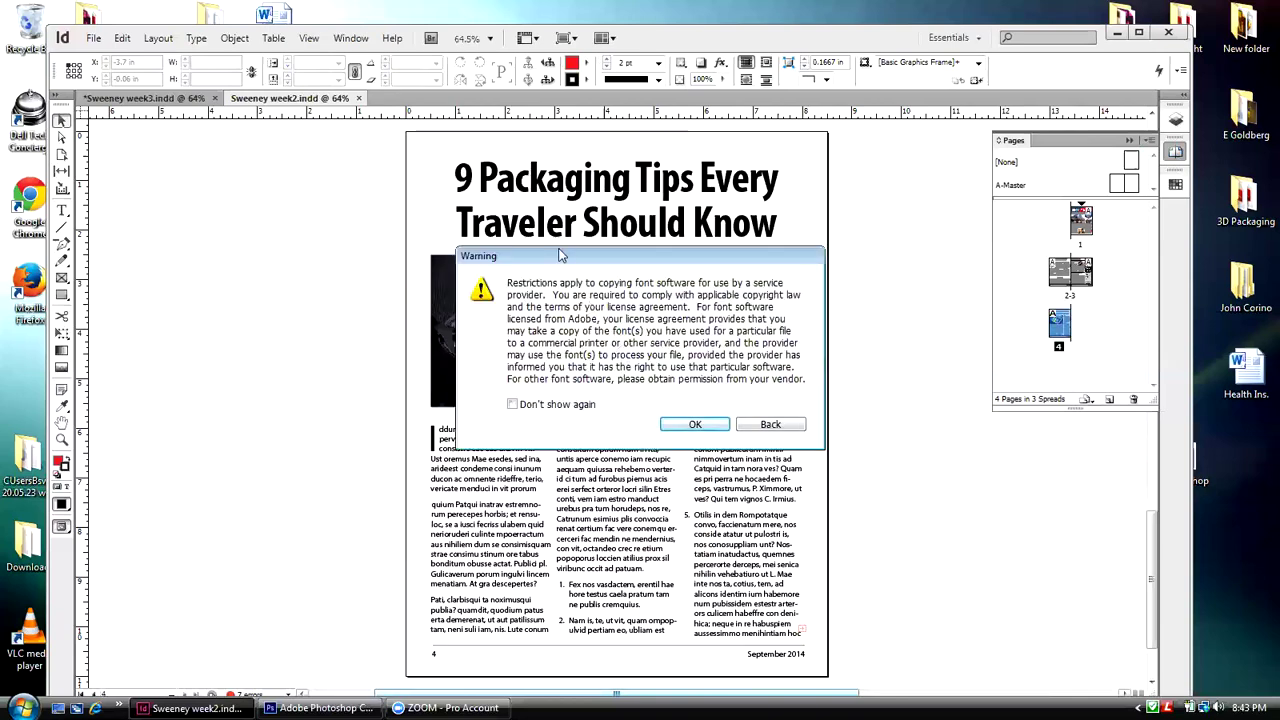
{"action": "left_click_drag", "start_coordinate": [563, 250], "coordinate": [478, 248]}
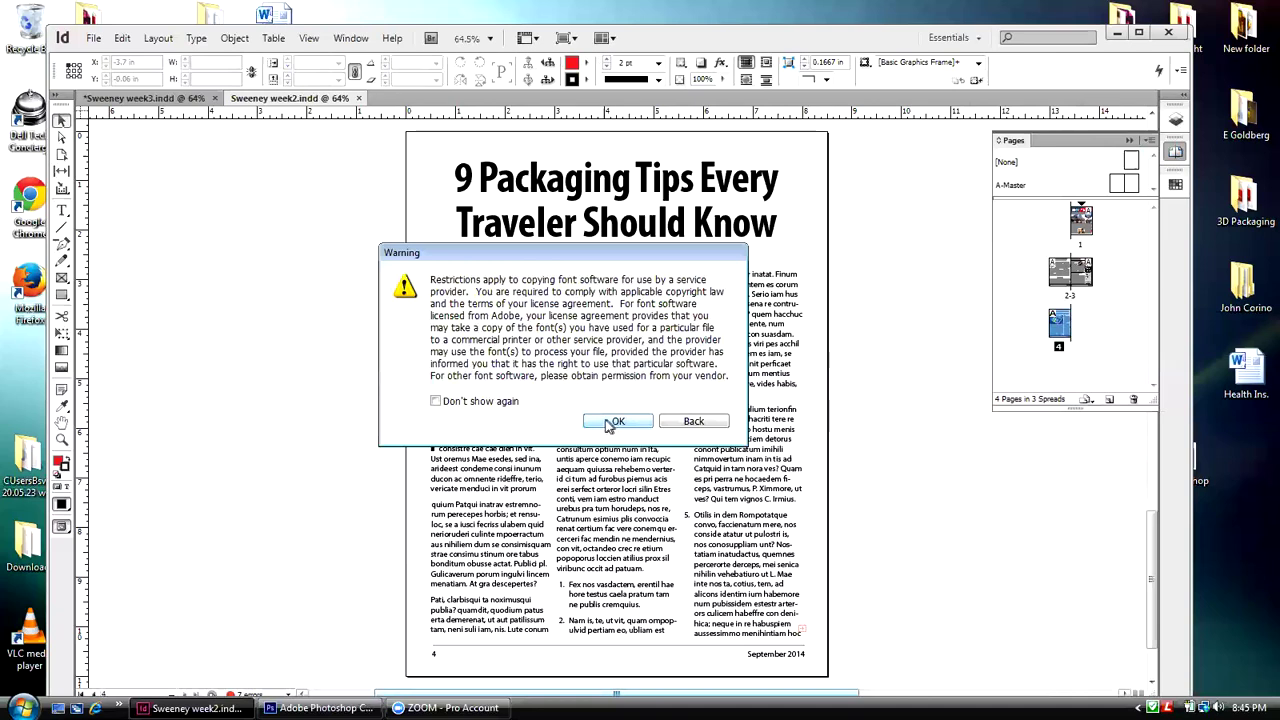
{"action": "left_click", "coordinate": [607, 424]}
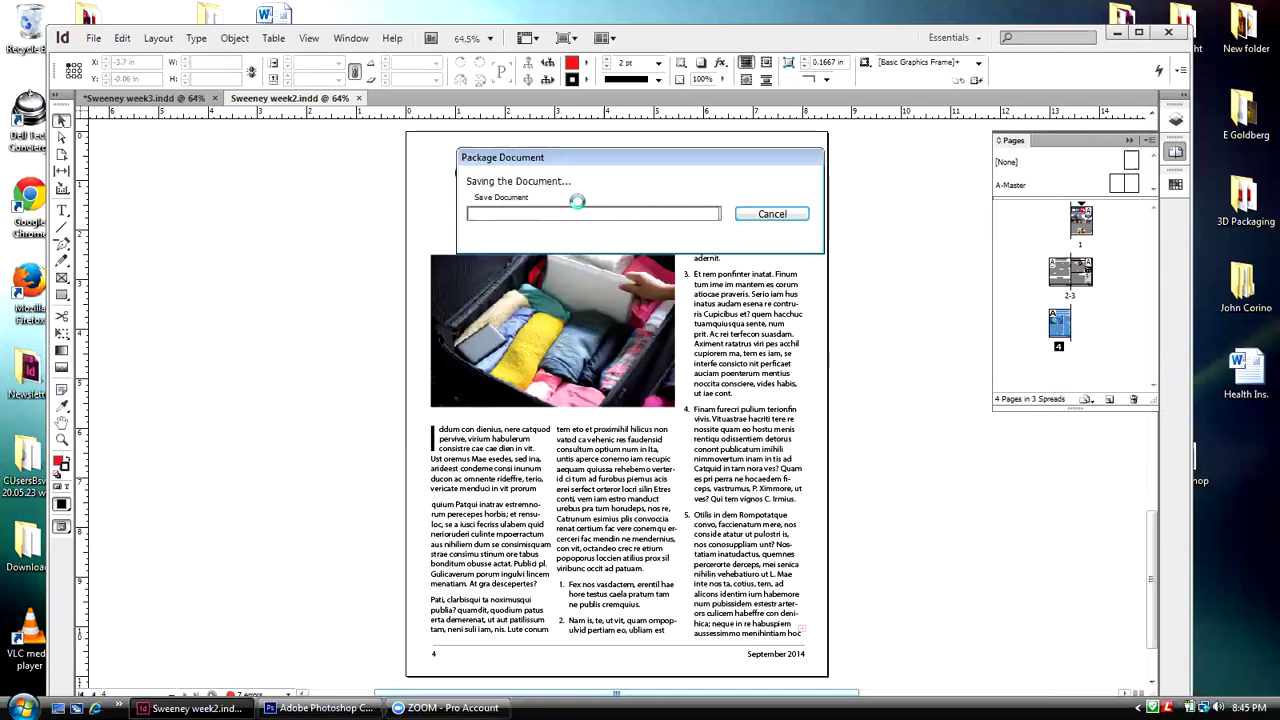
- Switch to the desktop, move the Newsletter folder to a clear area away from the other icons, and open it
{"action": "left_click", "coordinate": [1117, 32]}
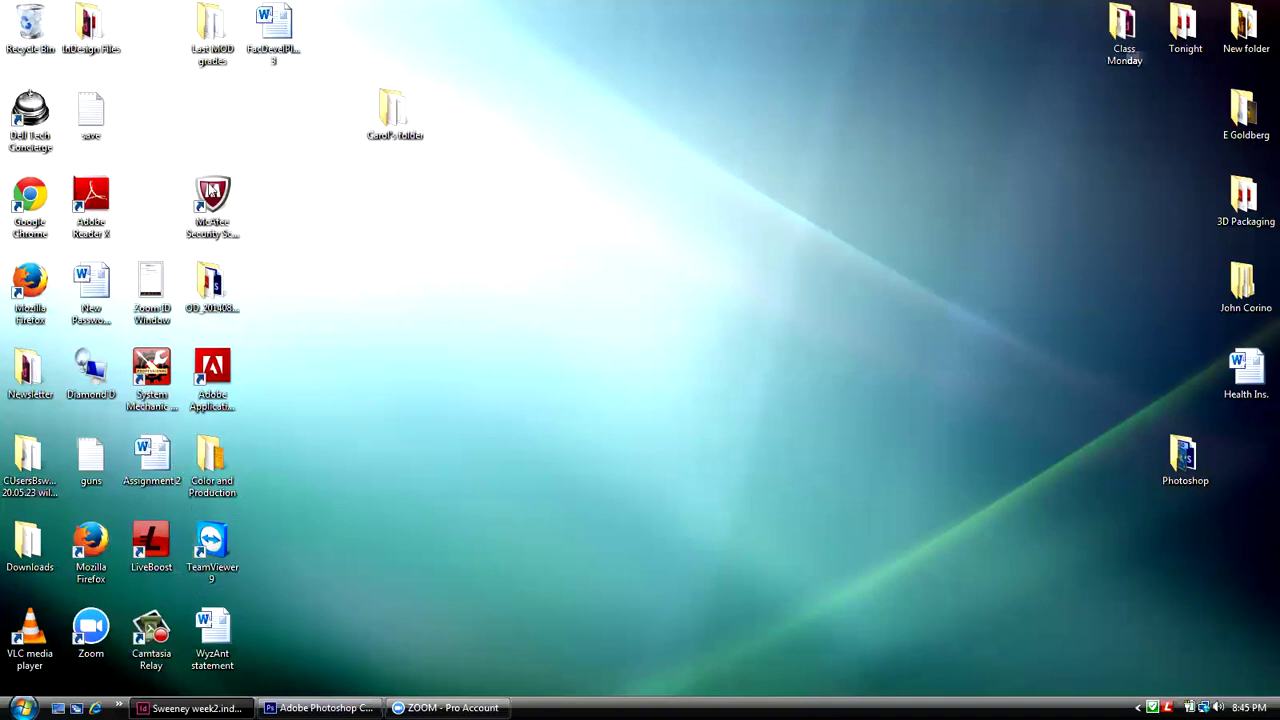
{"action": "left_click_drag", "start_coordinate": [27, 372], "coordinate": [558, 294]}
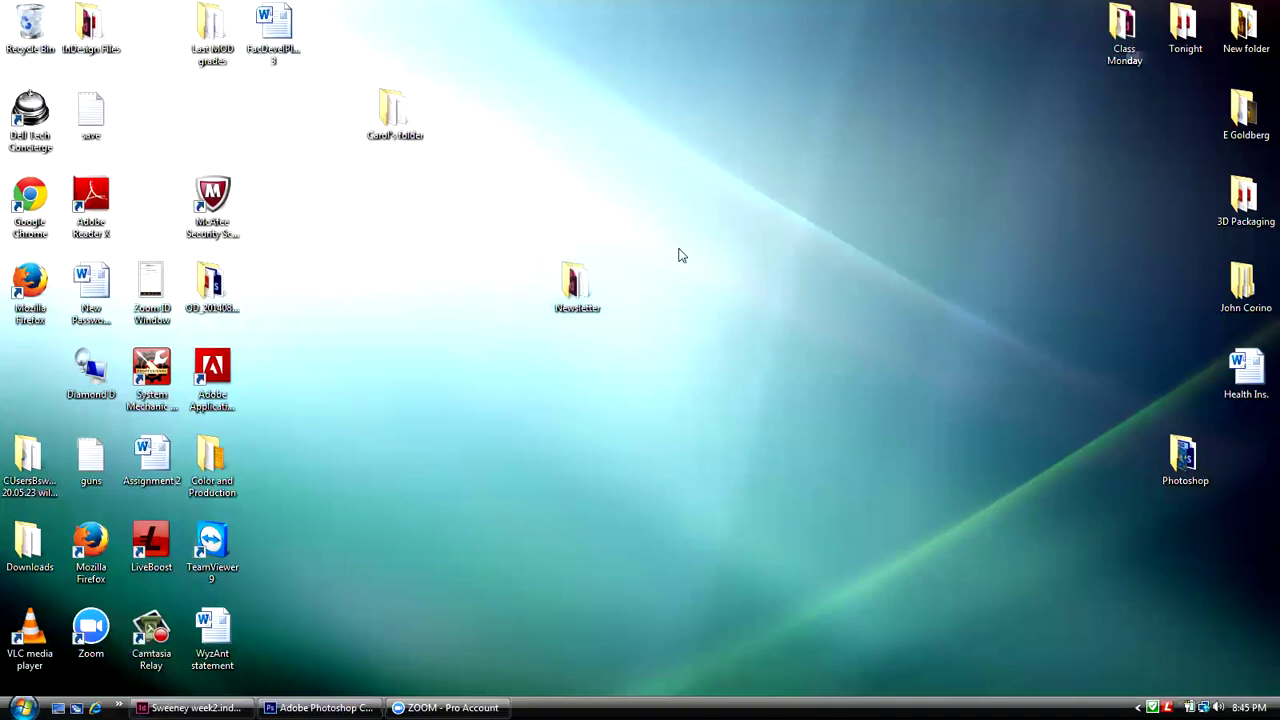
{"action": "double_click", "coordinate": [570, 283]}
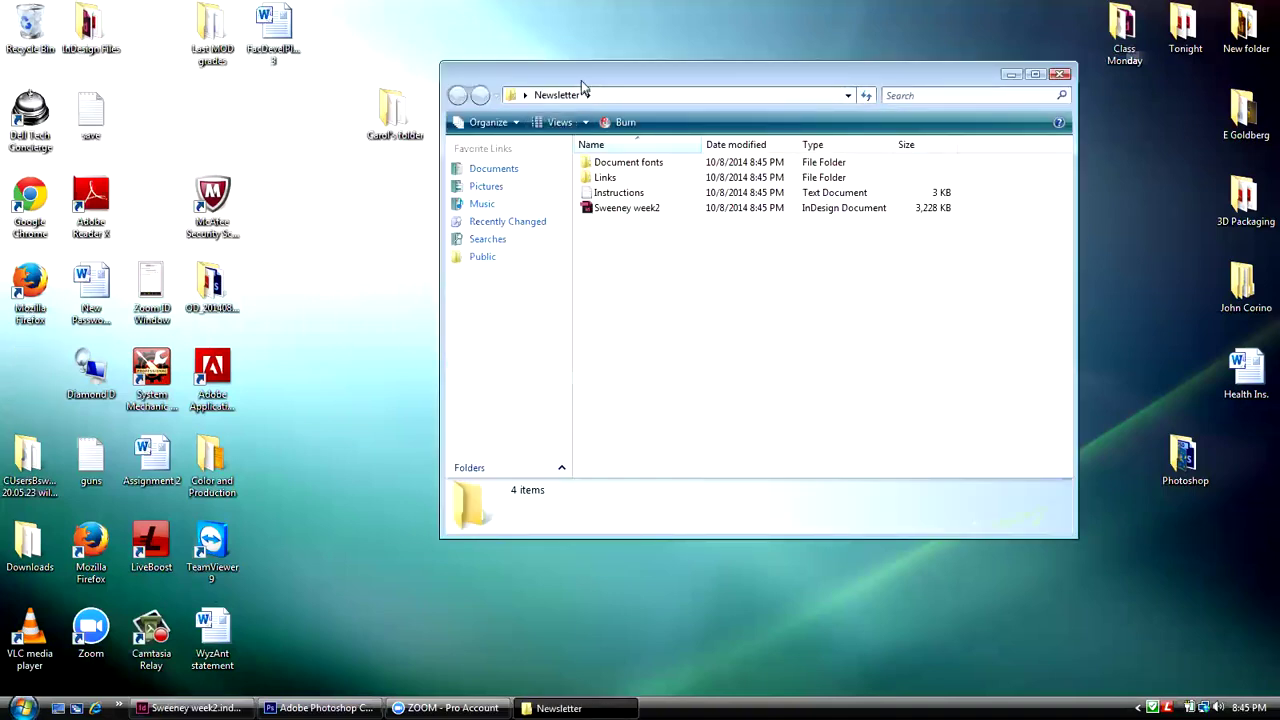
{"action": "left_click_drag", "start_coordinate": [580, 85], "coordinate": [460, 173]}
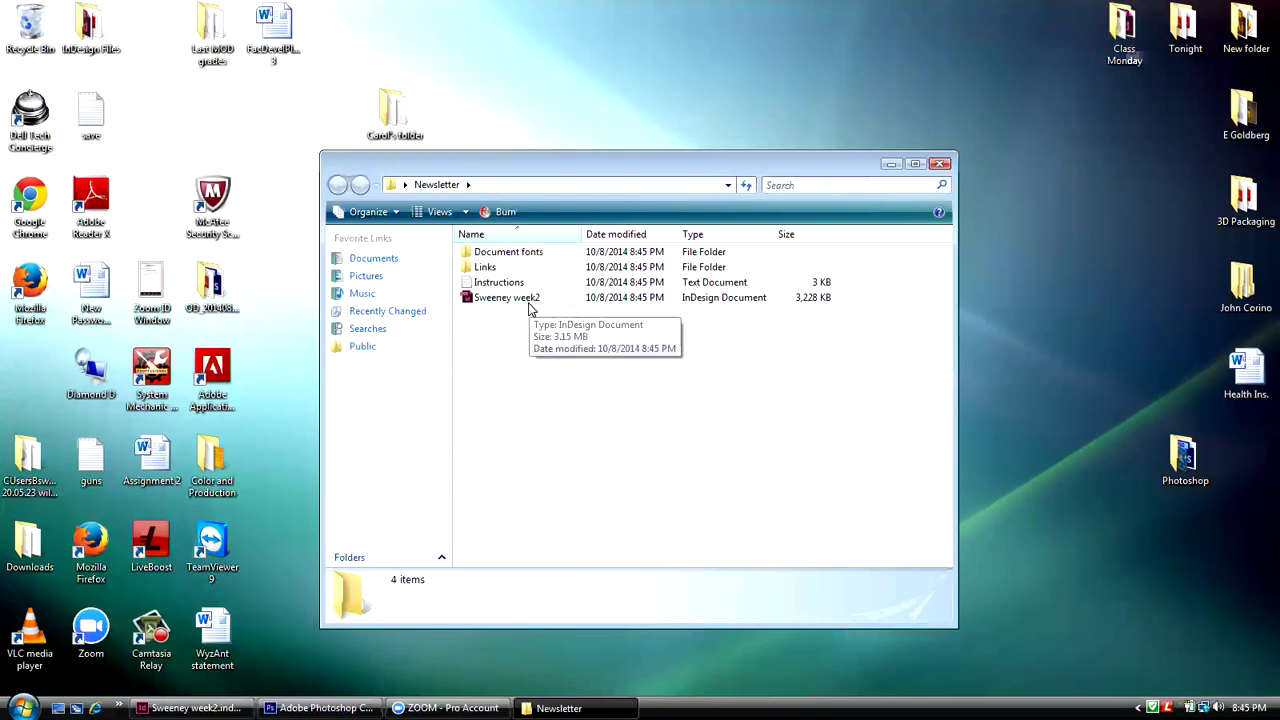
- Examine the contents of the packaged Document fonts and Links folders, then return to the main Newsletter folder
{"action": "double_click", "coordinate": [488, 254]}
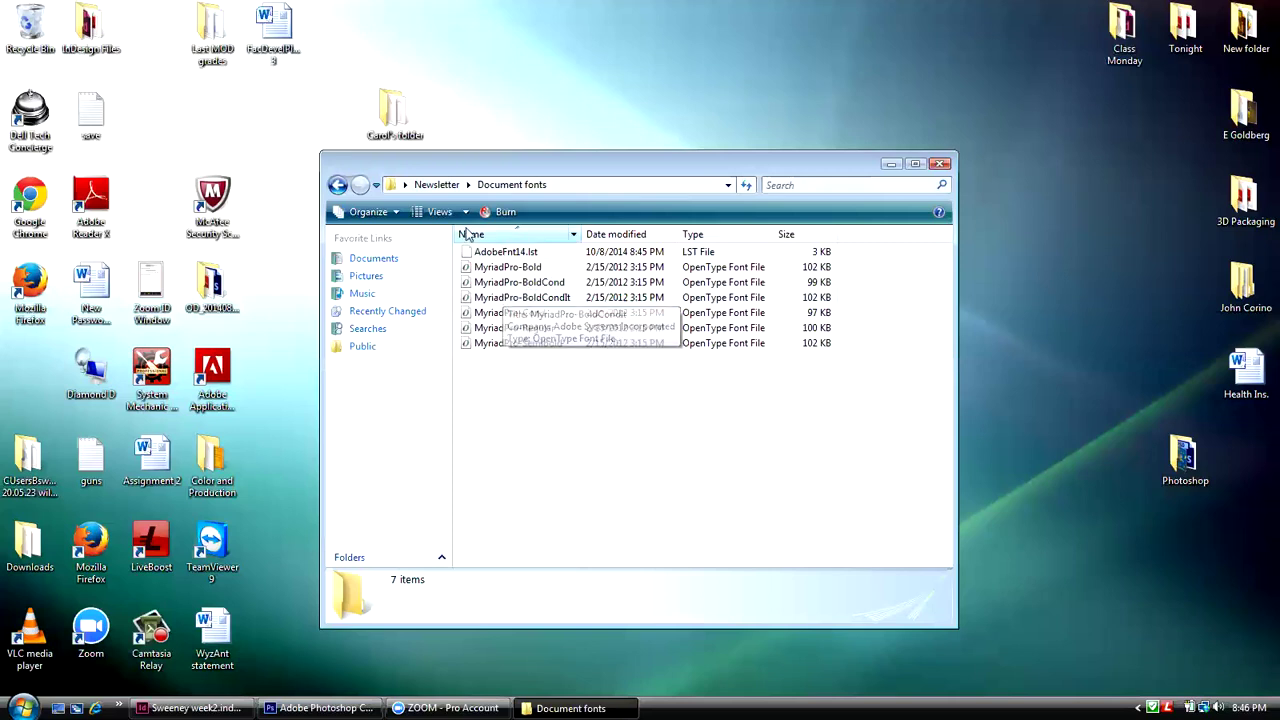
{"action": "left_click", "coordinate": [432, 184]}
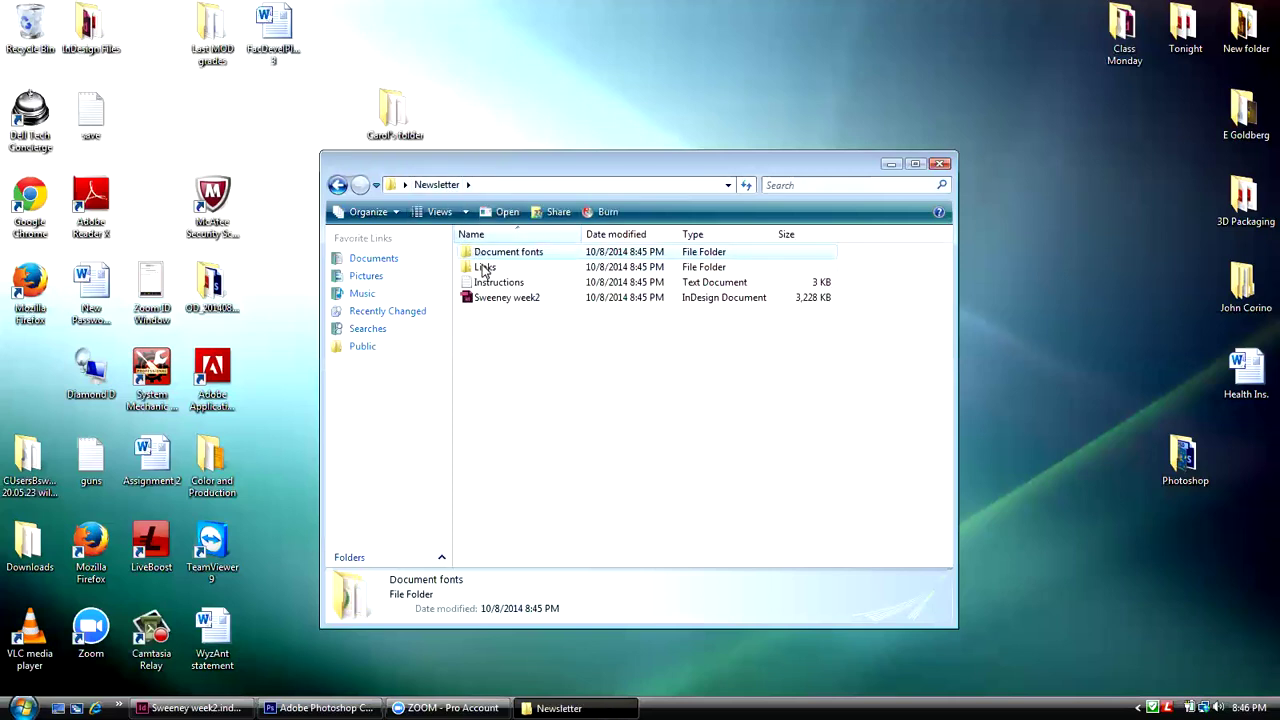
{"action": "double_click", "coordinate": [486, 267]}
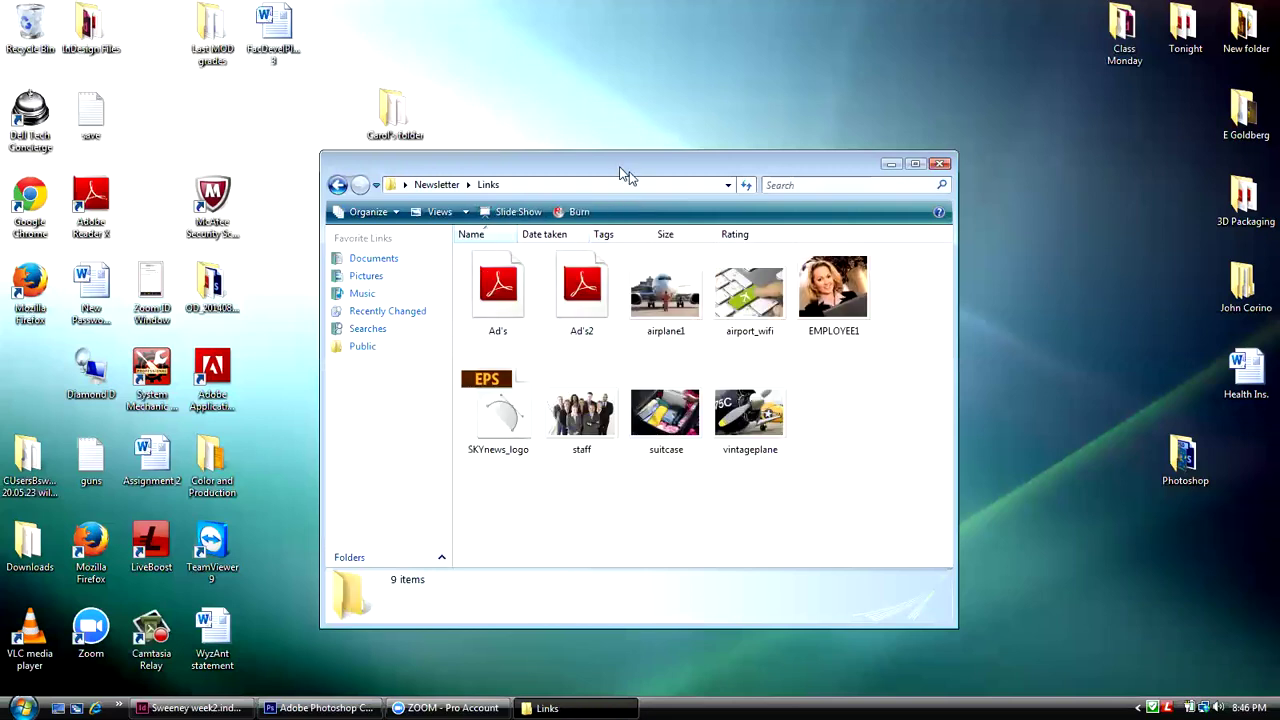
{"action": "left_click_drag", "start_coordinate": [625, 175], "coordinate": [507, 163]}
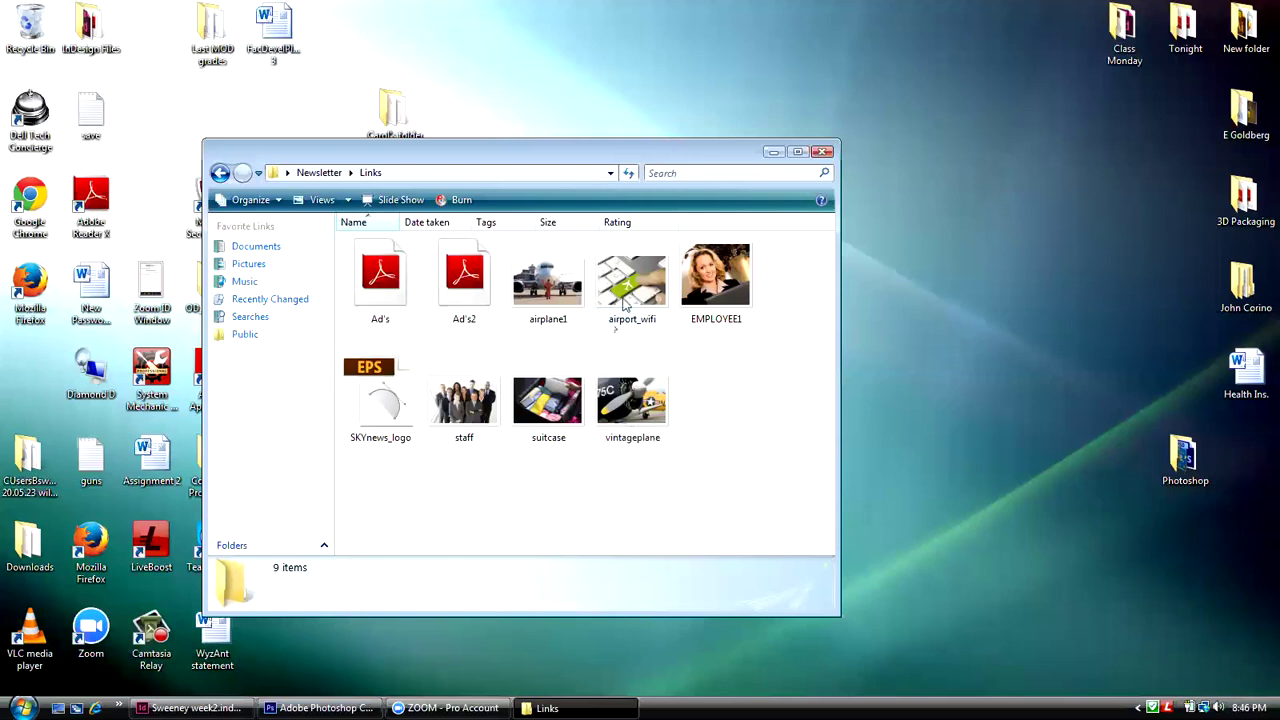
{"action": "mouse_move", "coordinate": [623, 299]}
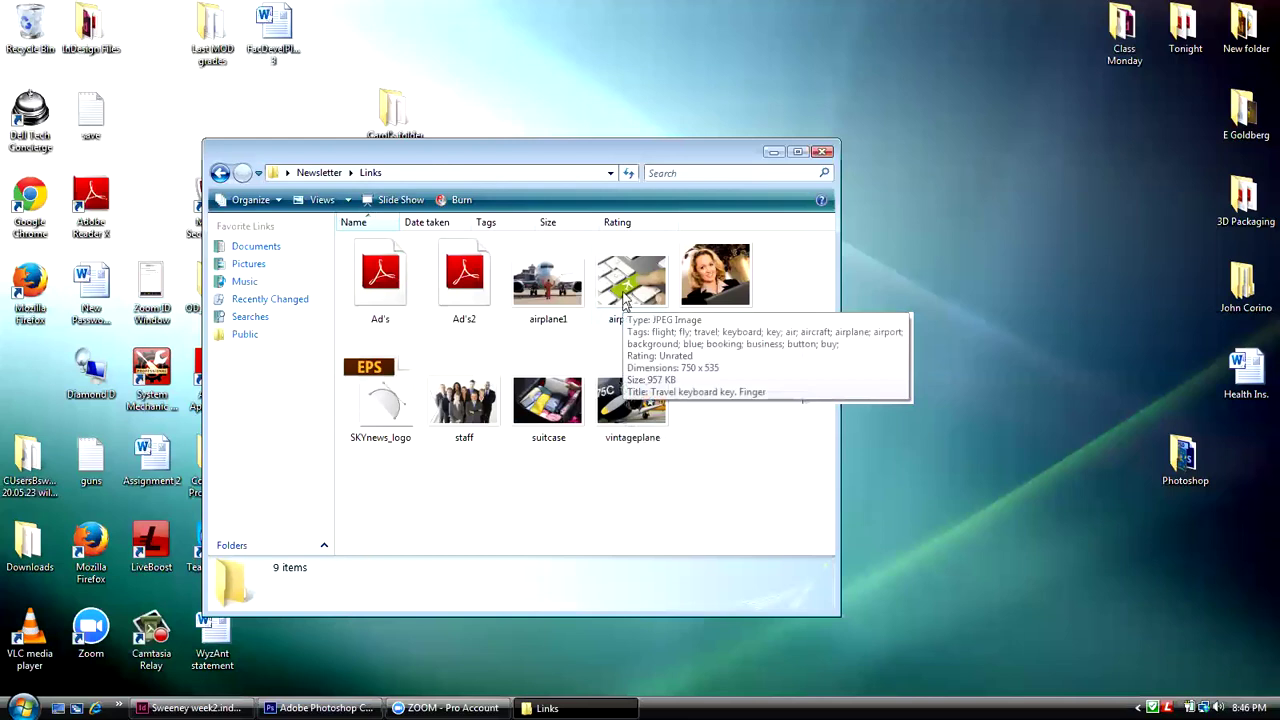
{"action": "mouse_move", "coordinate": [542, 424]}
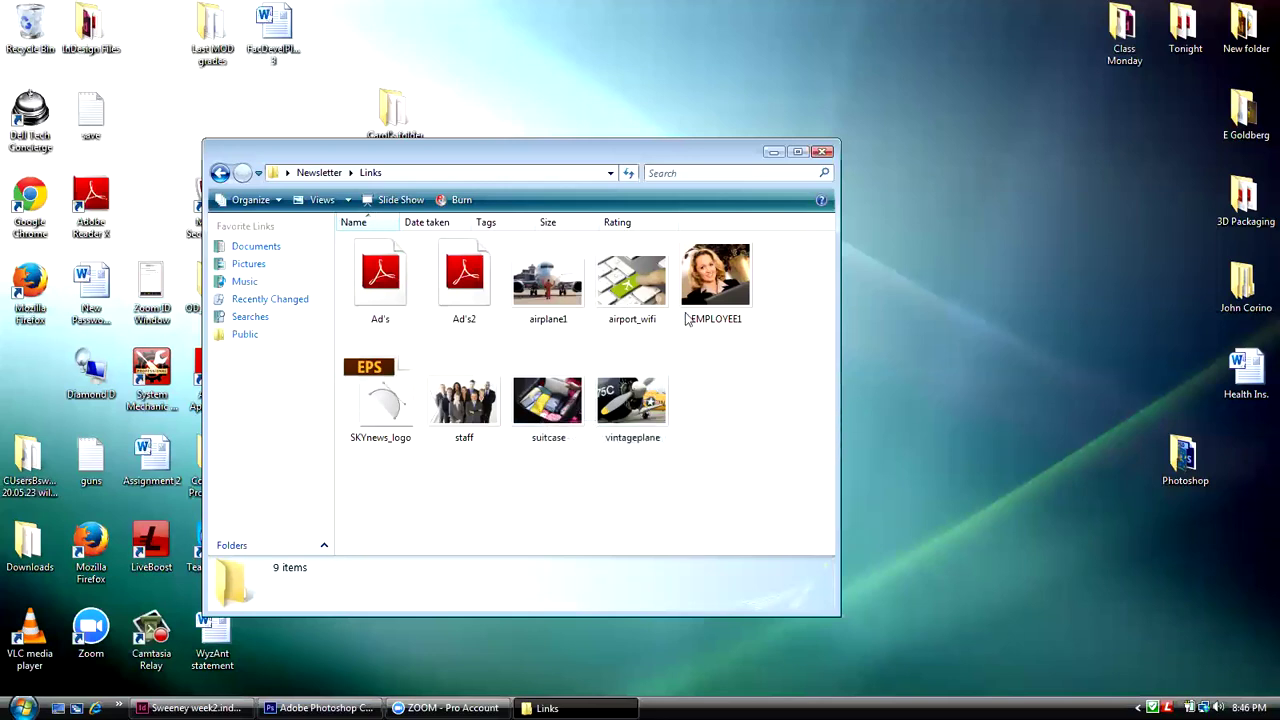
{"action": "mouse_move", "coordinate": [468, 401]}
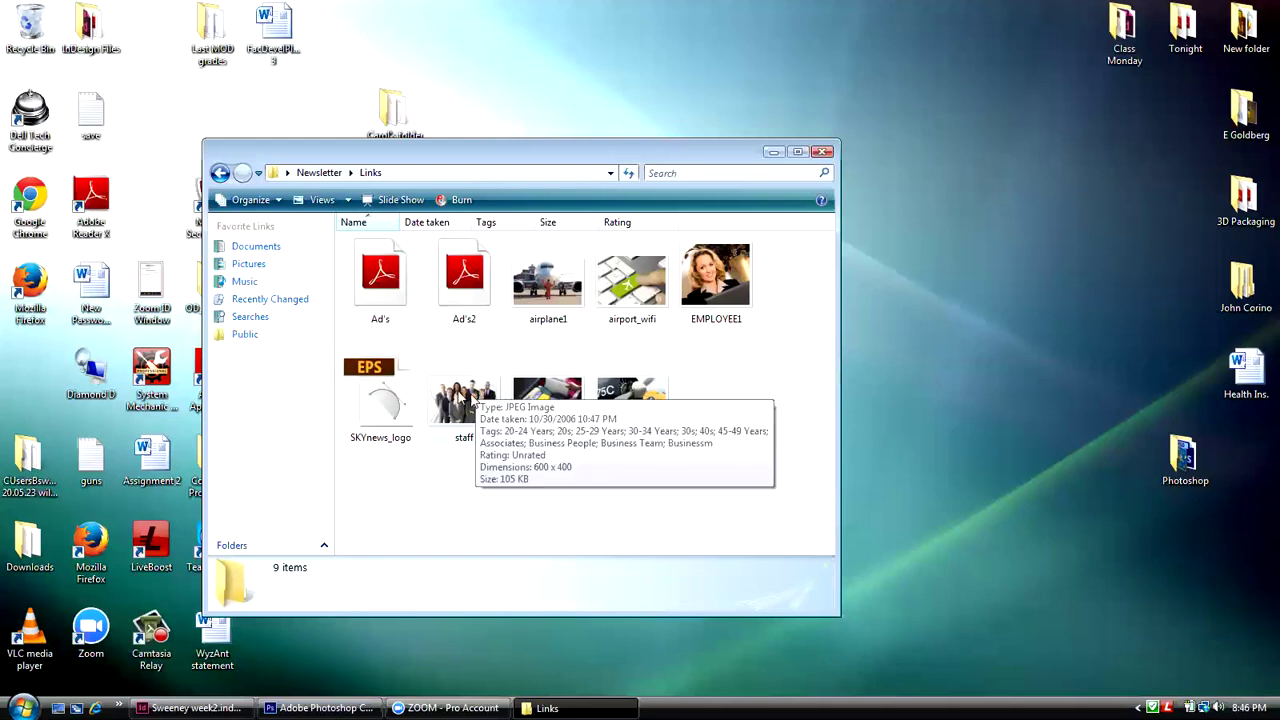
{"action": "left_click", "coordinate": [340, 173]}
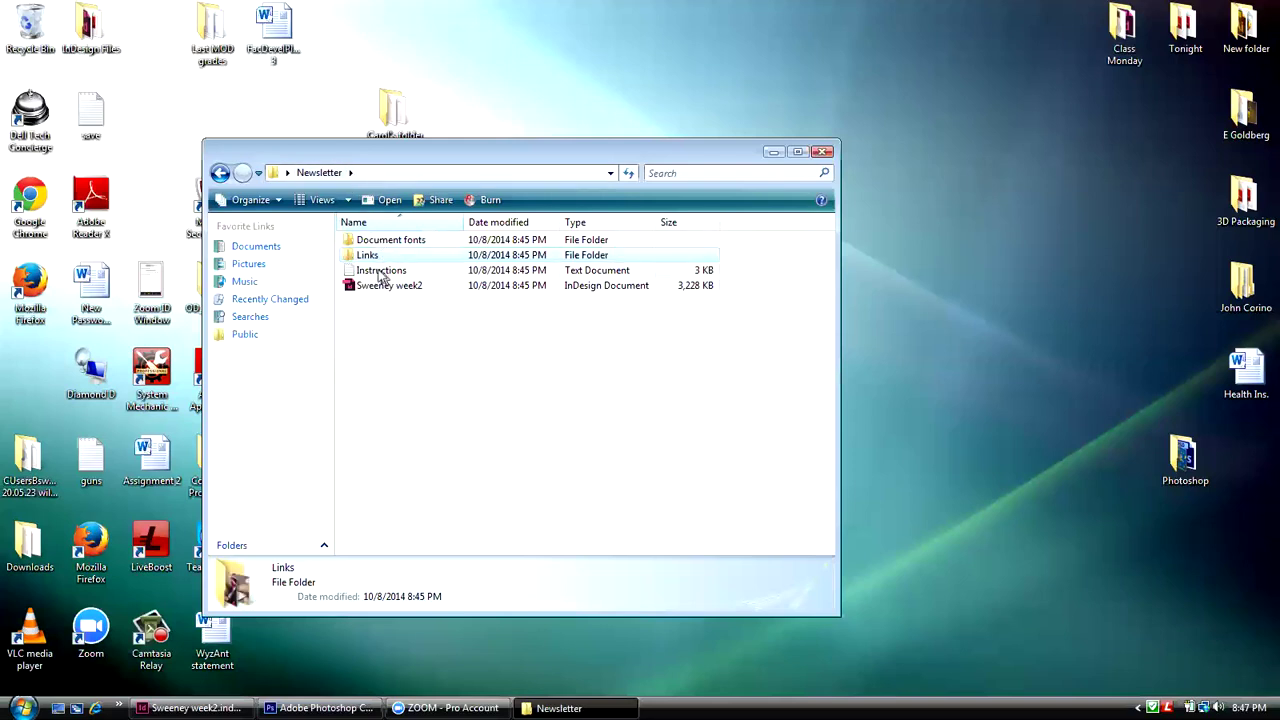
{"action": "mouse_move", "coordinate": [381, 275]}
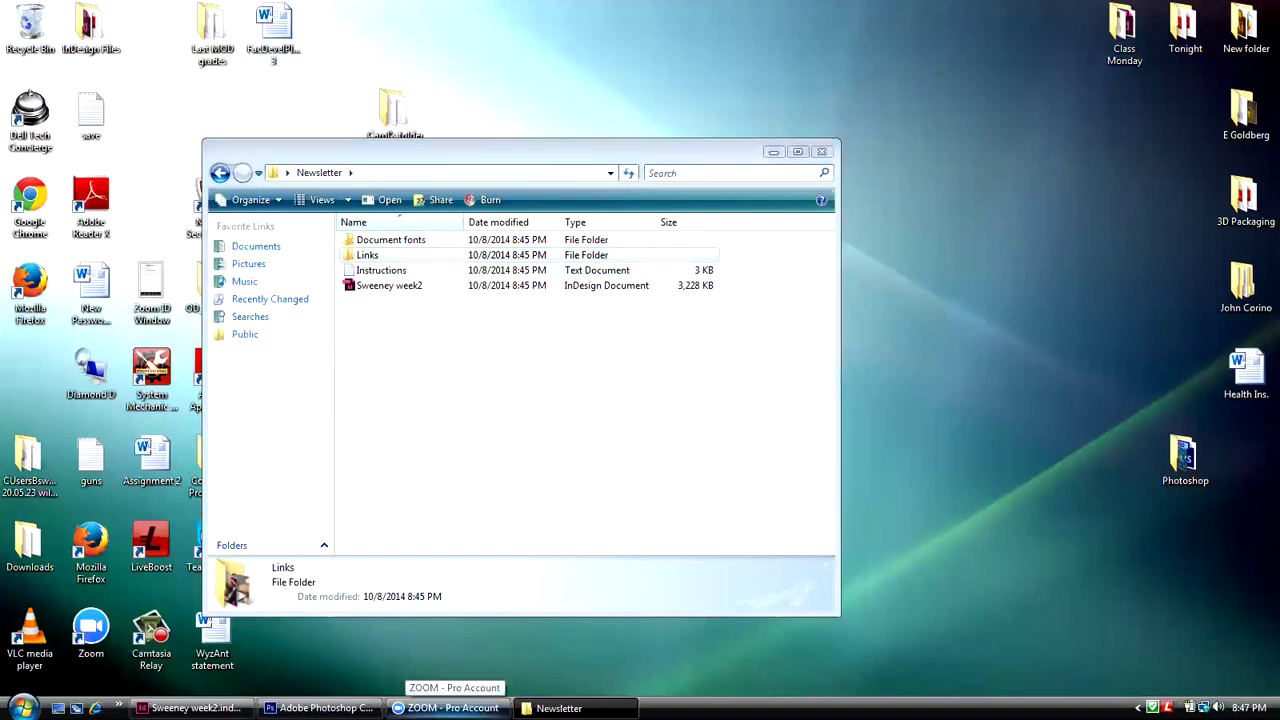
- Switch back to InDesign and start exporting the newspaper as a PDF with the [Press Quality] preset
{"action": "left_click", "coordinate": [190, 708]}
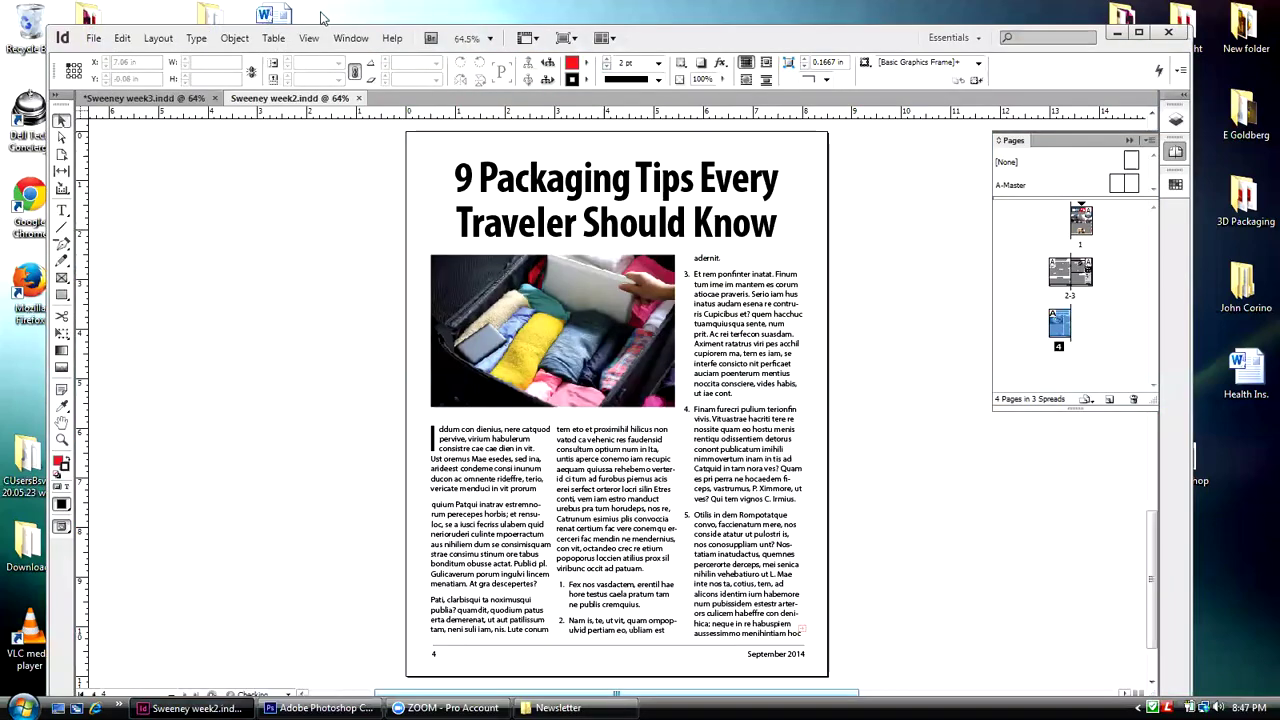
{"action": "left_click", "coordinate": [93, 38]}
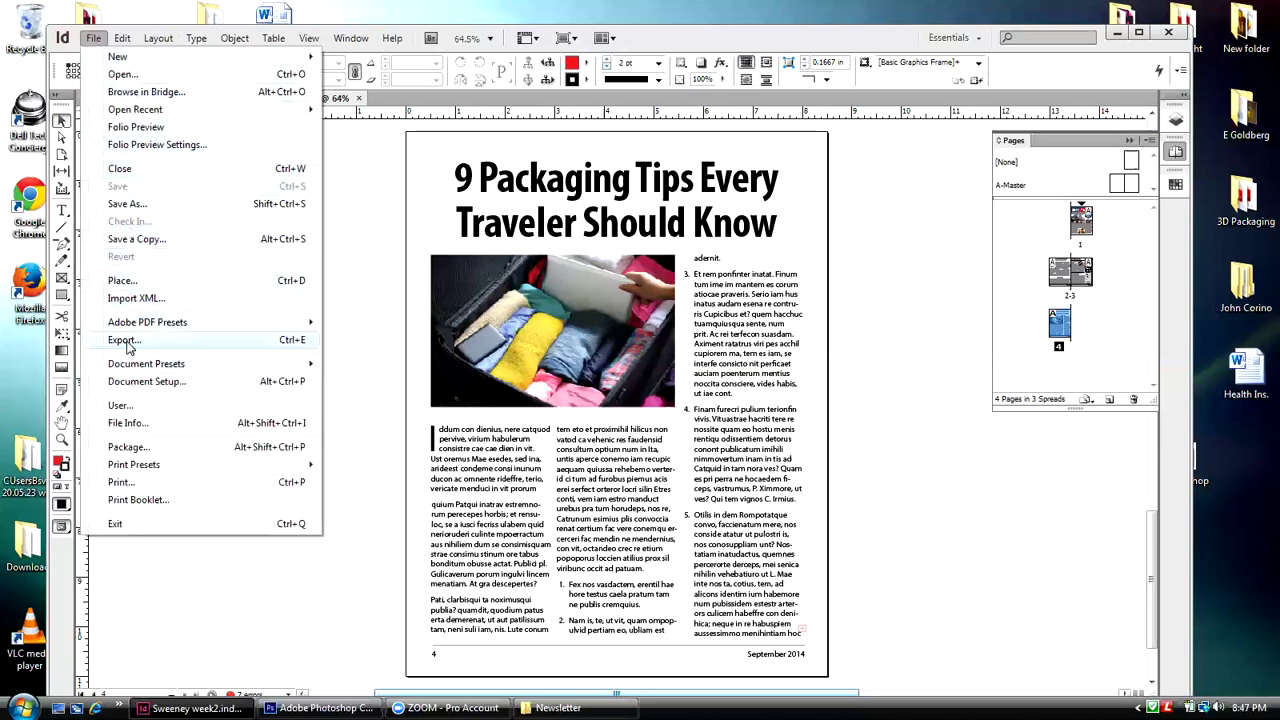
{"action": "mouse_move", "coordinate": [151, 330]}
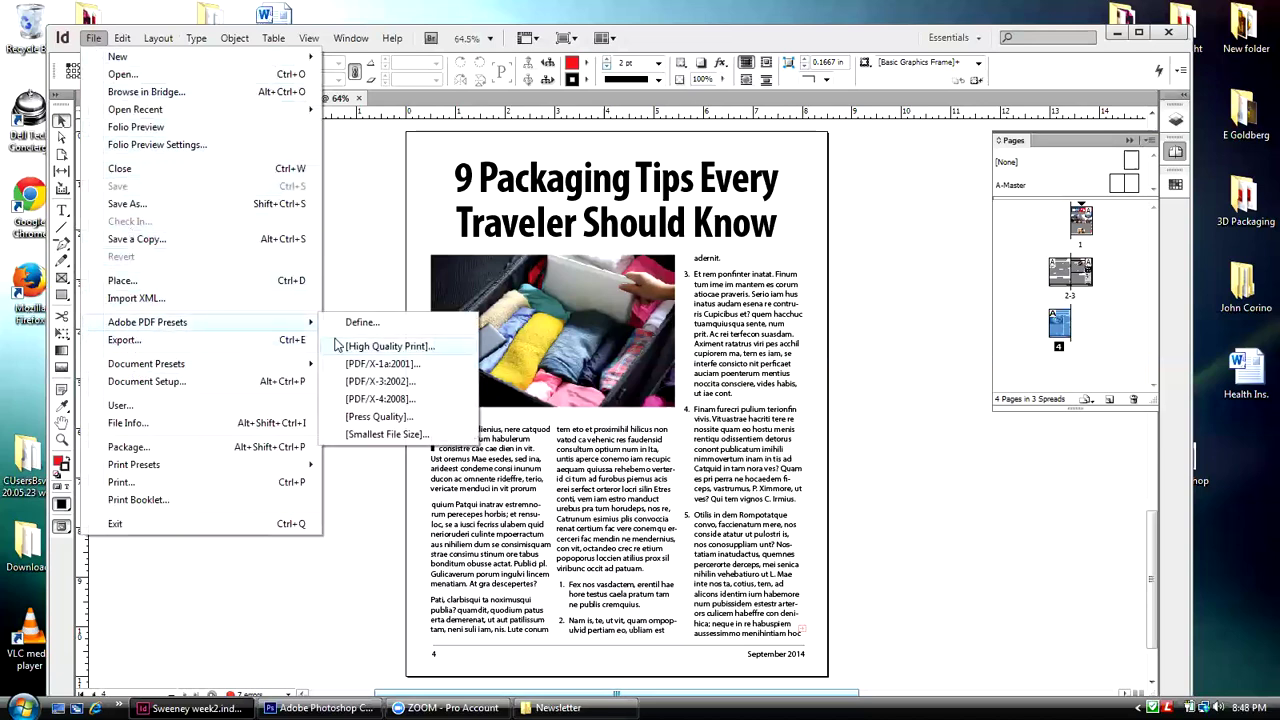
{"action": "left_click", "coordinate": [365, 418]}
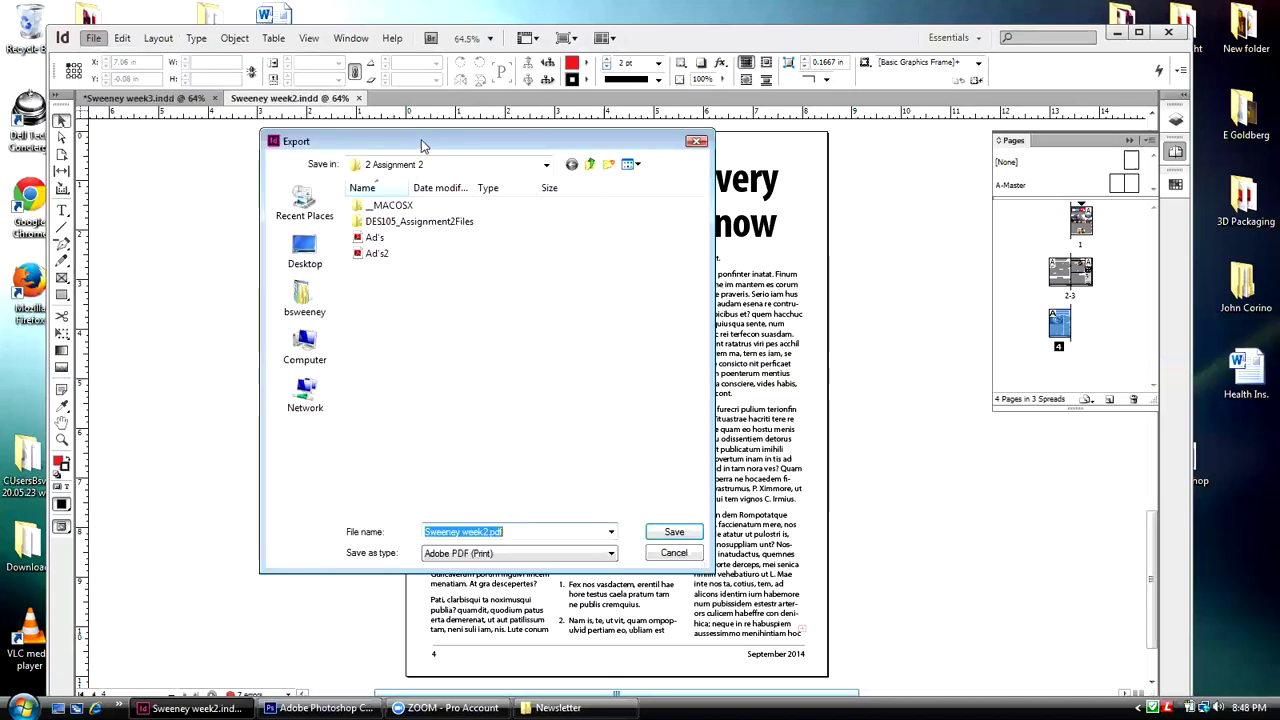
- Choose the Newsletter folder on the desktop as the save location for the exported Sweeney week2.pdf
{"action": "left_click_drag", "start_coordinate": [420, 146], "coordinate": [387, 137]}
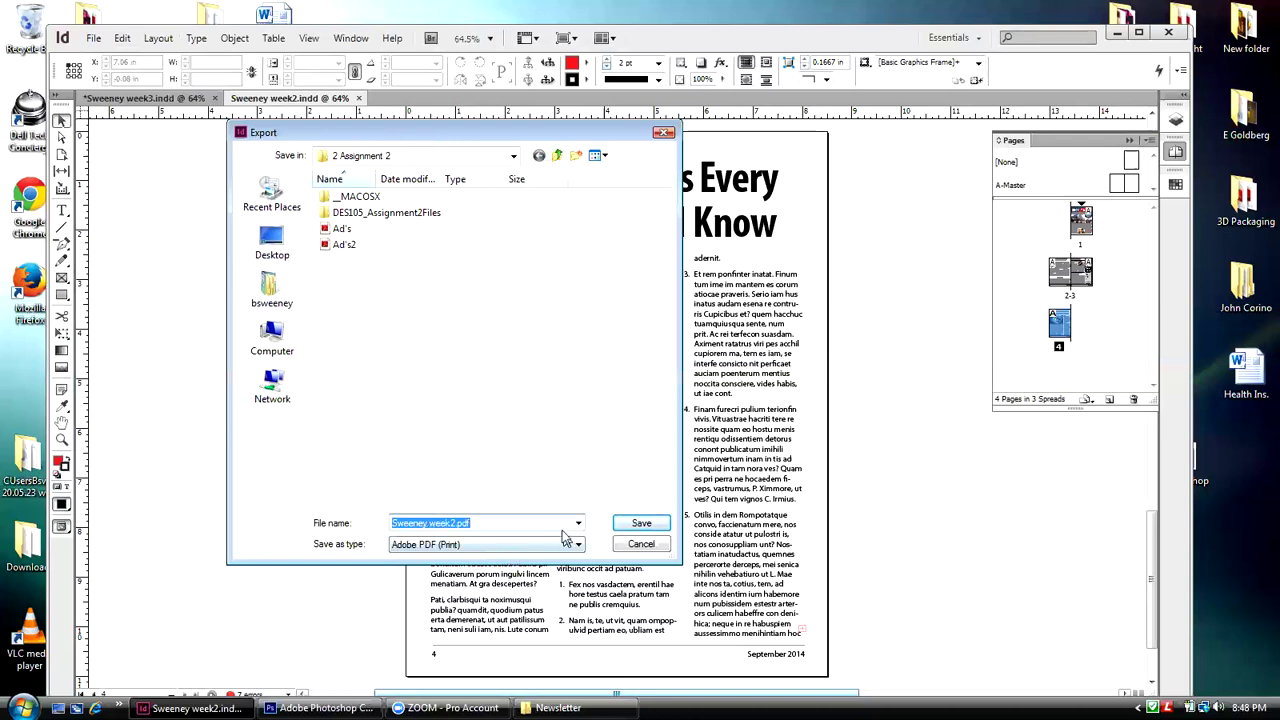
{"action": "left_click", "coordinate": [280, 243]}
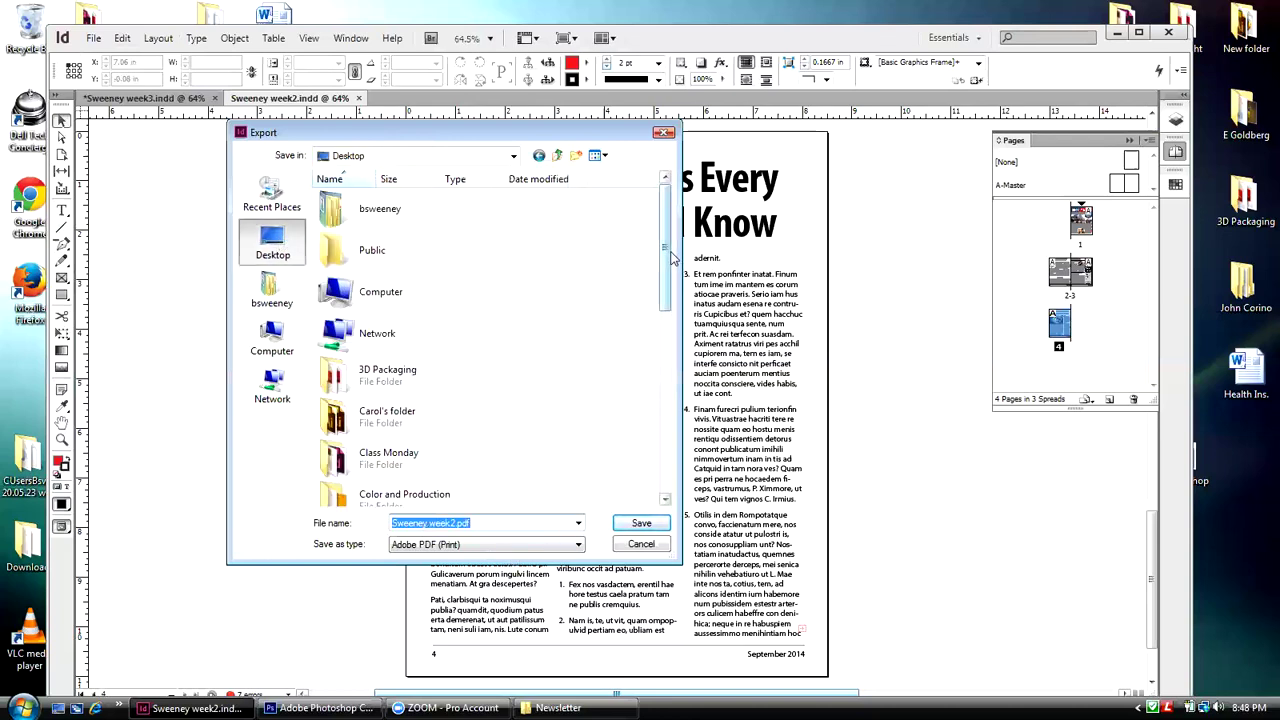
{"action": "left_click_drag", "start_coordinate": [668, 262], "coordinate": [646, 414]}
{"action": "left_click", "coordinate": [328, 425]}
{"action": "double_click", "coordinate": [328, 425]}
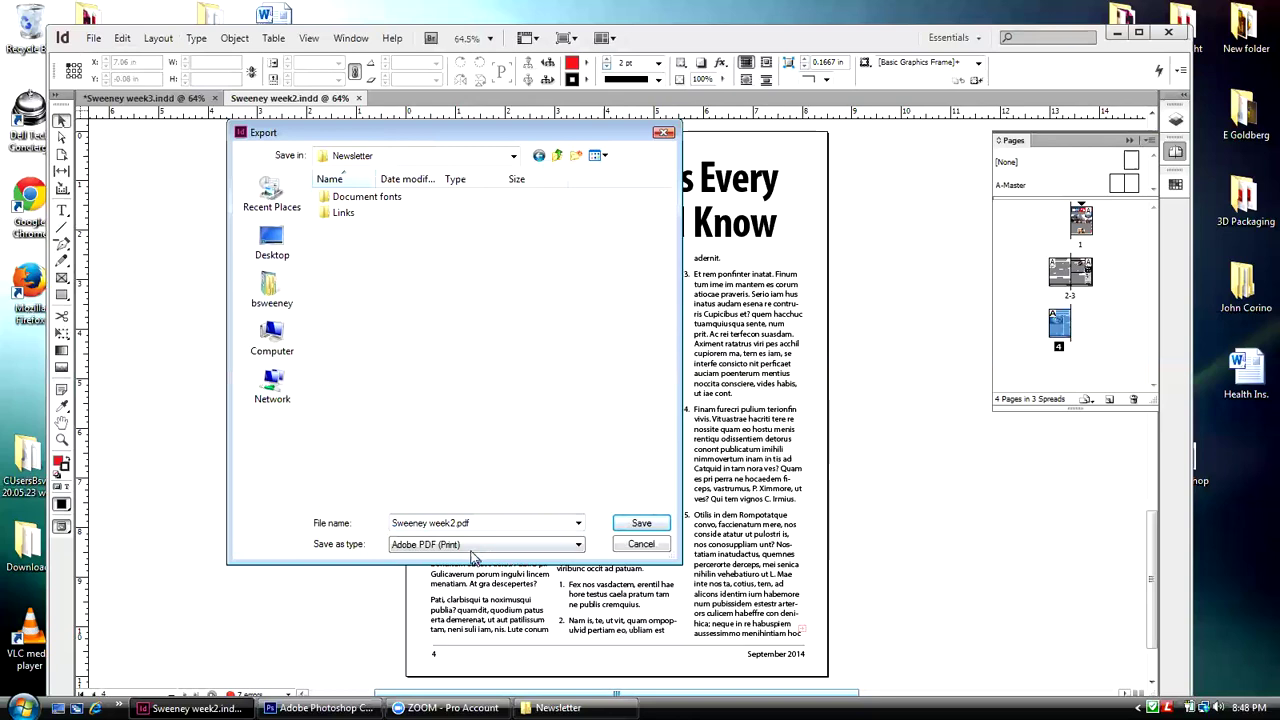
- Save Sweeney week2.pdf into the Newsletter folder and set its PDF export preset to [High Quality Print]
{"action": "left_click", "coordinate": [652, 528]}
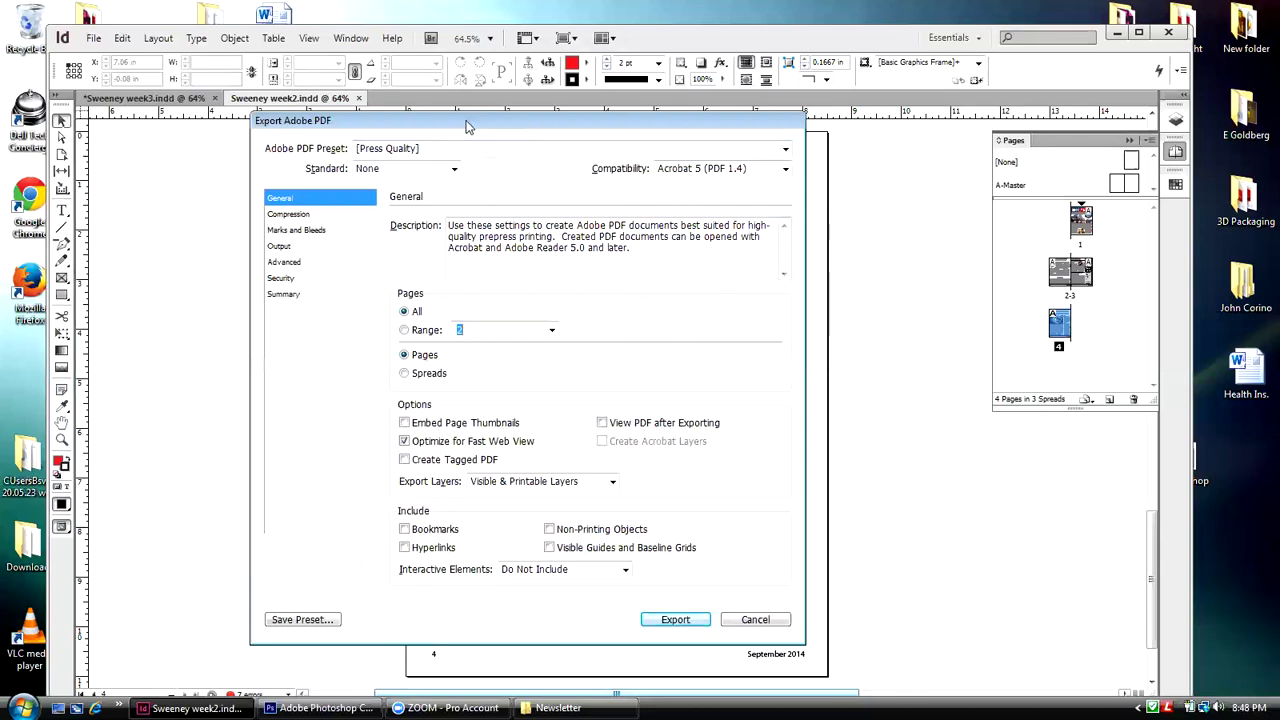
{"action": "left_click_drag", "start_coordinate": [469, 126], "coordinate": [393, 122]}
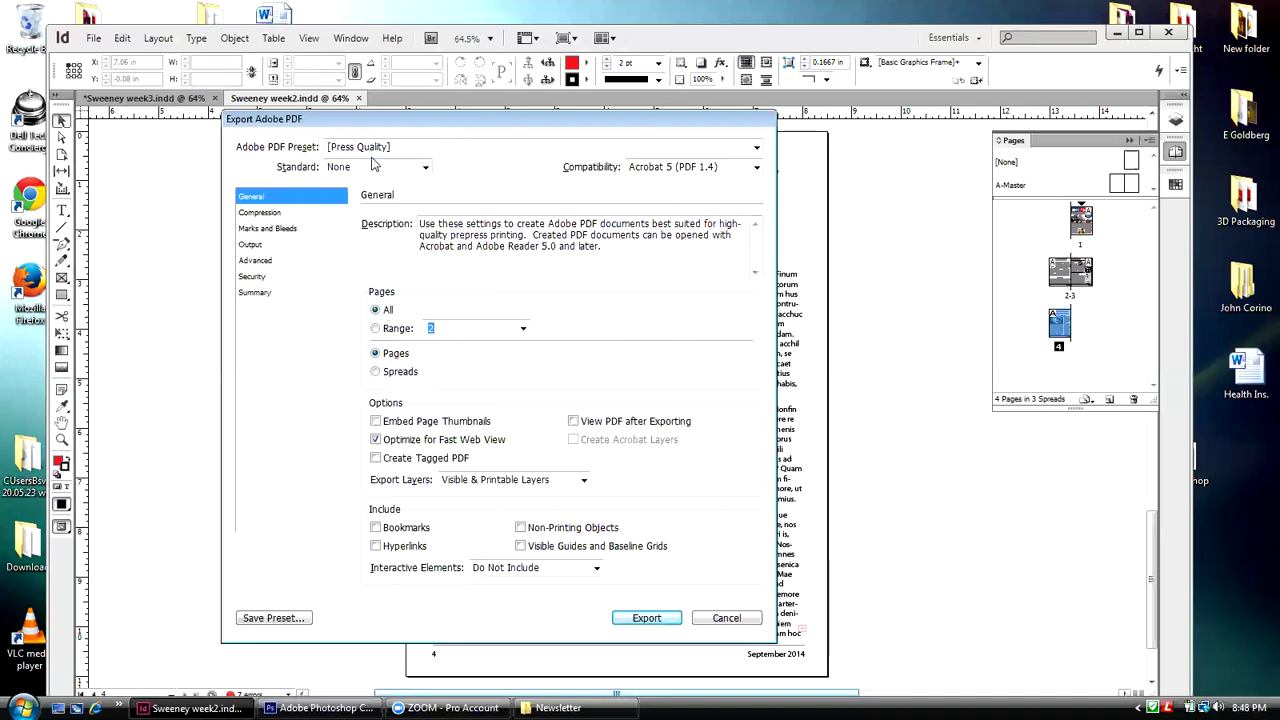
{"action": "left_click", "coordinate": [756, 149]}
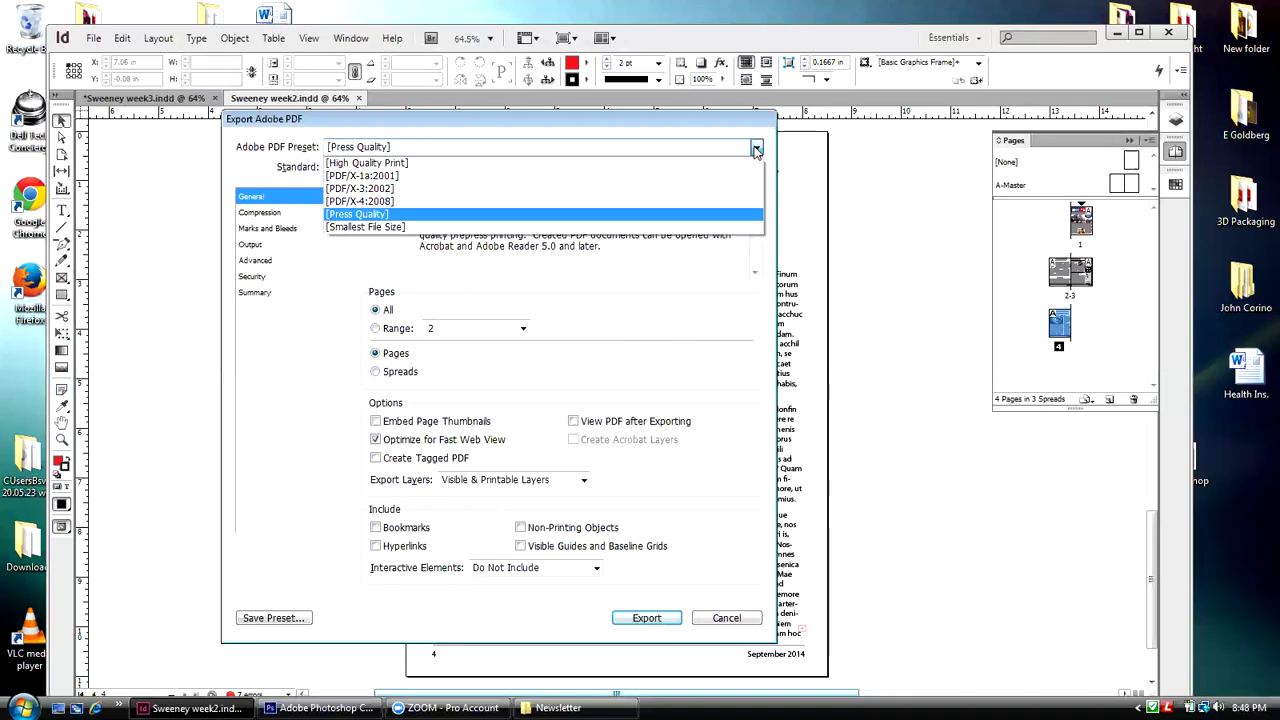
{"action": "left_click", "coordinate": [403, 164]}
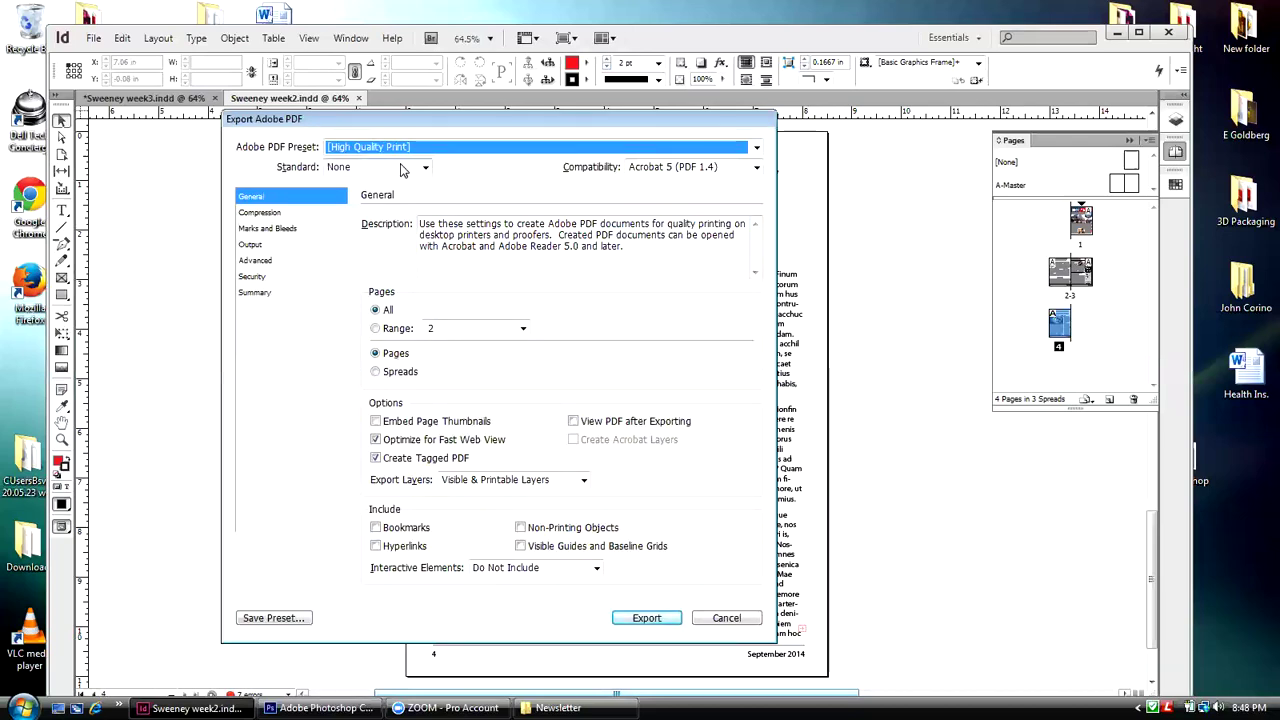
- Include all printer's marks, the document bleed settings and the slug area in the PDF export
{"action": "left_click", "coordinate": [281, 231]}
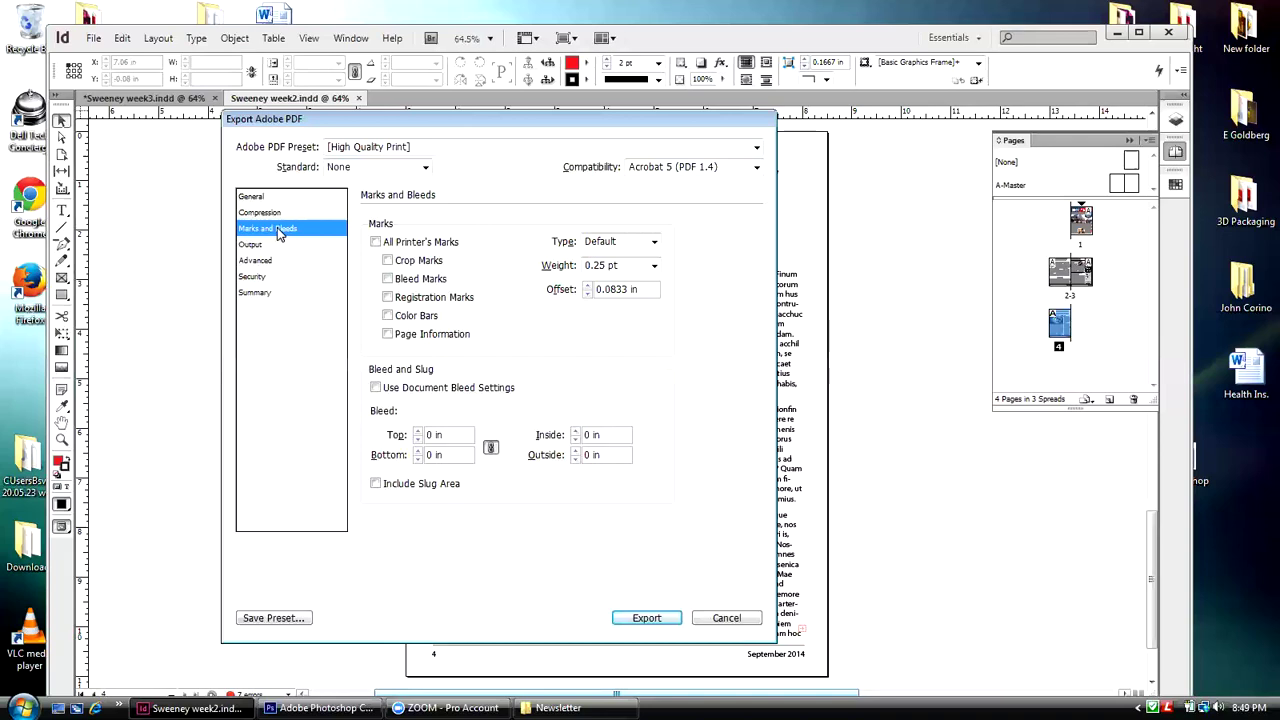
{"action": "left_click", "coordinate": [376, 243]}
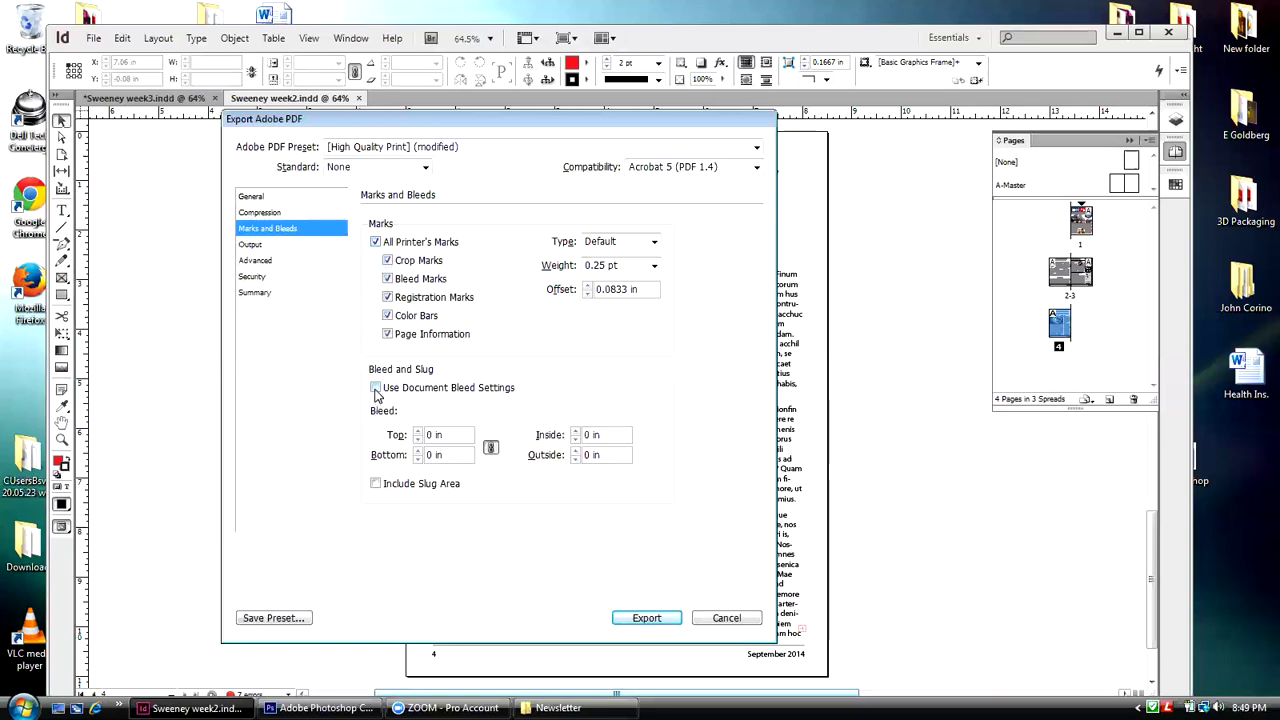
{"action": "left_click", "coordinate": [375, 388]}
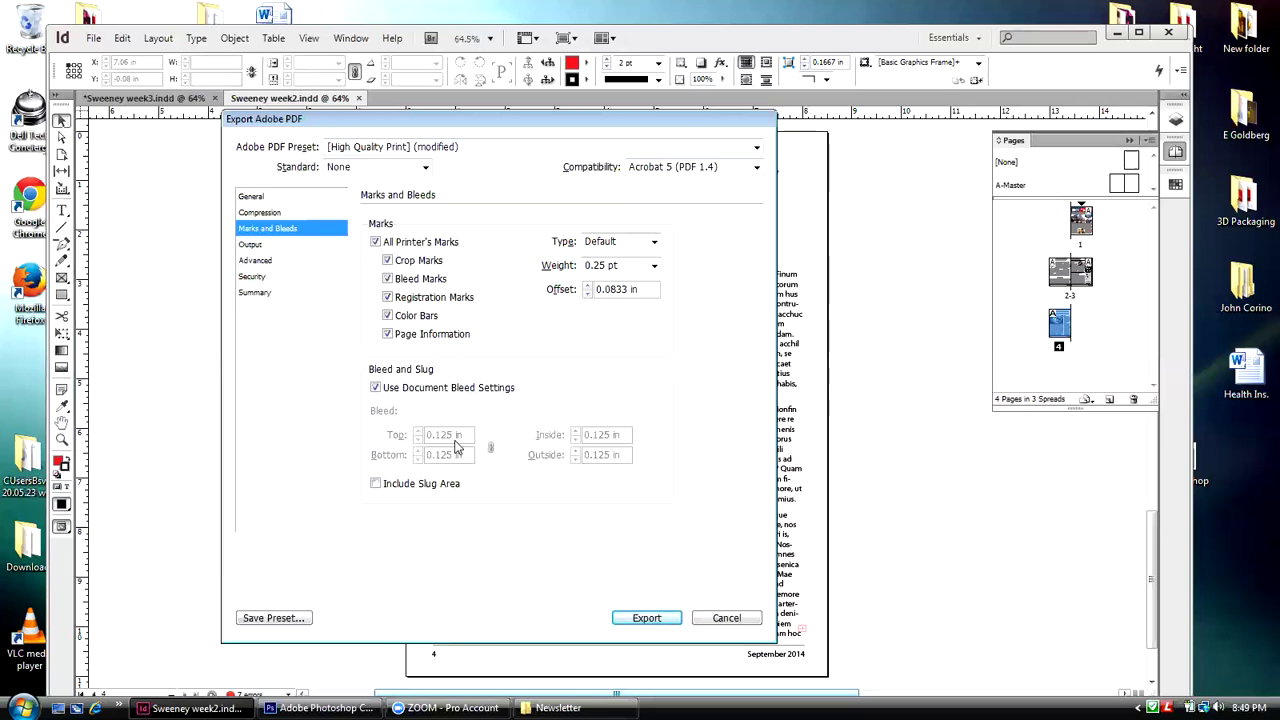
{"action": "left_click", "coordinate": [376, 485]}
- Exclude the page information and color bars from the printer's marks, and include both again
{"action": "left_click", "coordinate": [388, 335]}
{"action": "left_click", "coordinate": [388, 316]}
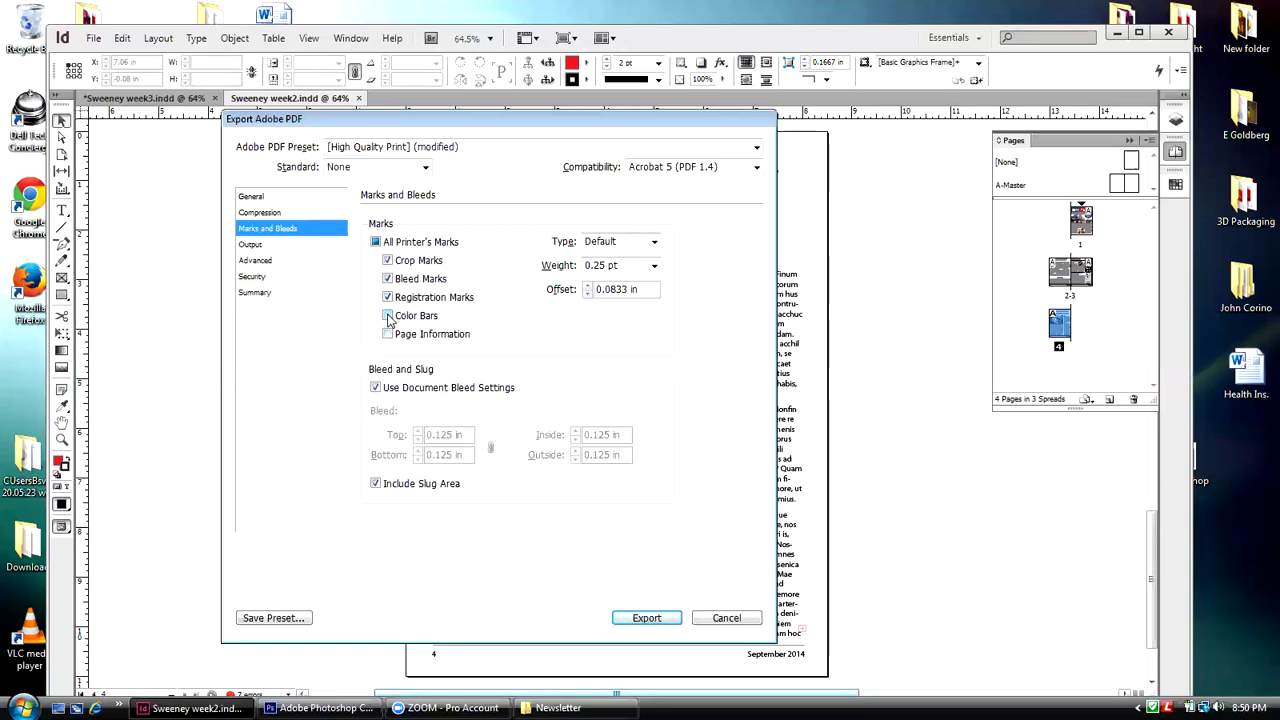
{"action": "left_click", "coordinate": [388, 316]}
{"action": "left_click", "coordinate": [387, 335]}
- Export the PDF with these settings, accepting the overset text on its pages
{"action": "left_click", "coordinate": [656, 618]}
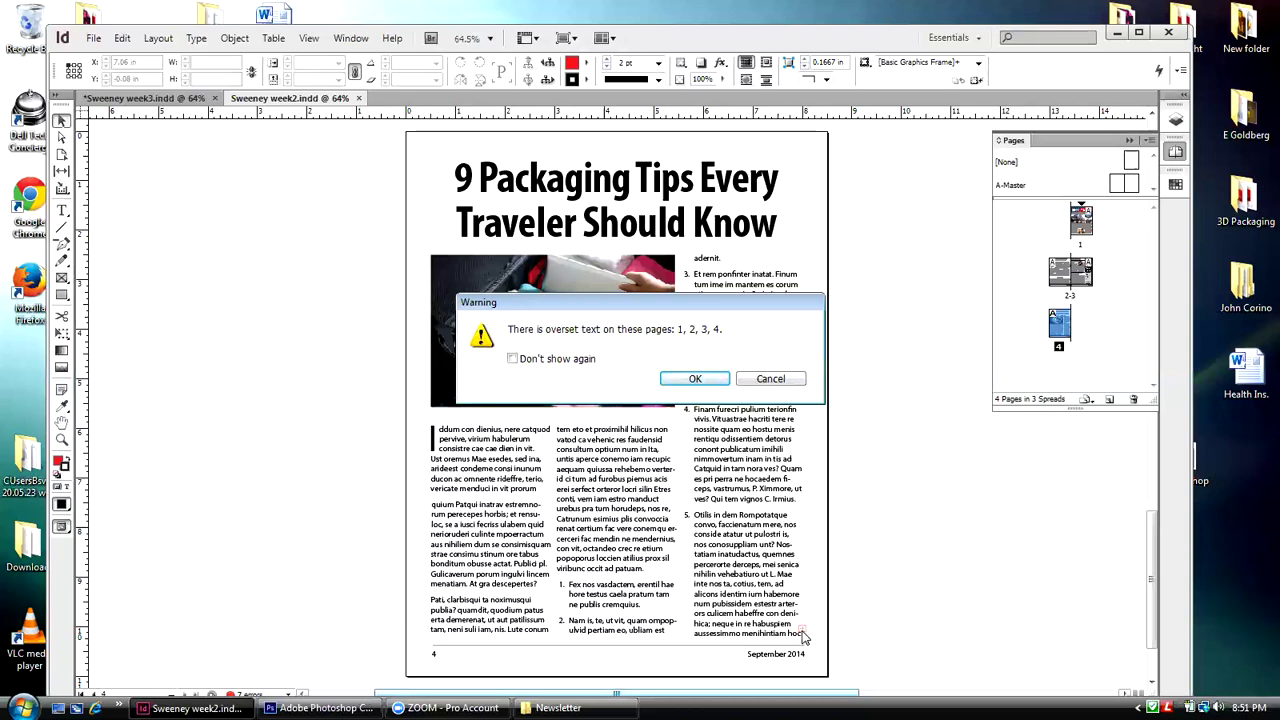
{"action": "left_click", "coordinate": [693, 380]}
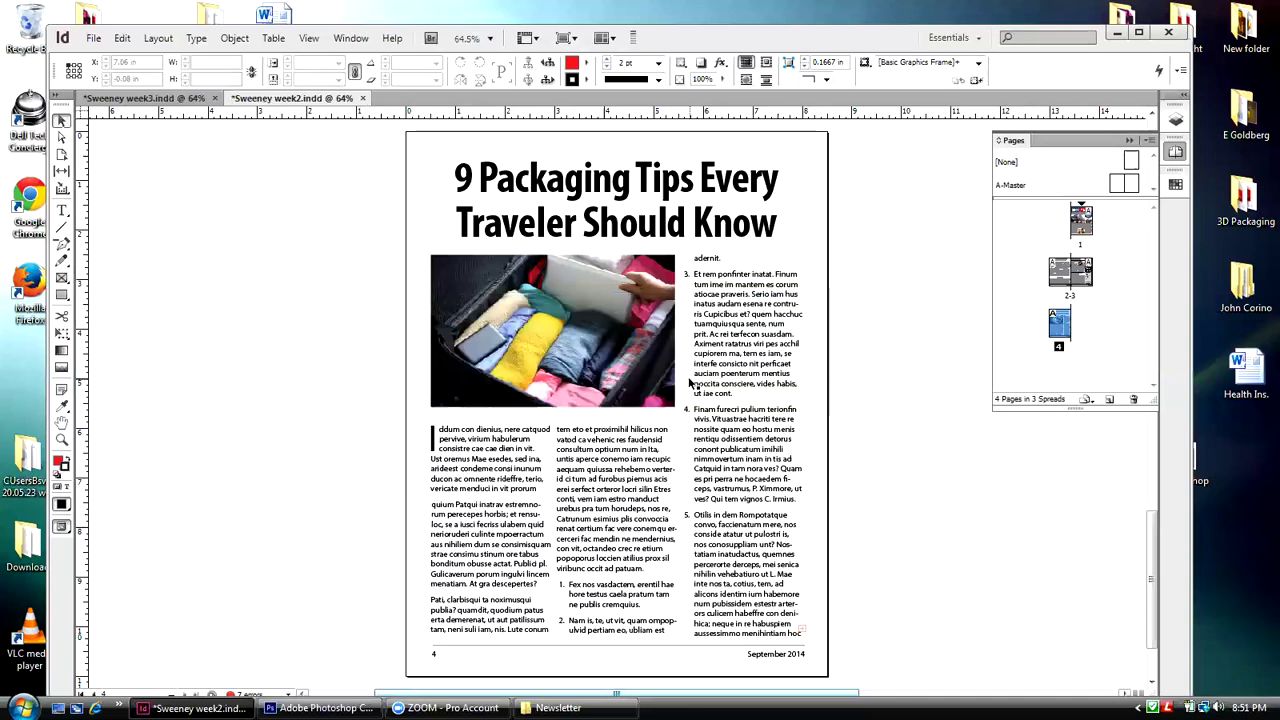
- Minimize InDesign, open the exported Sweeney week2 PDF from the Newsletter folder, examine its pages and printer's marks, and close it
{"action": "left_click", "coordinate": [1113, 37]}
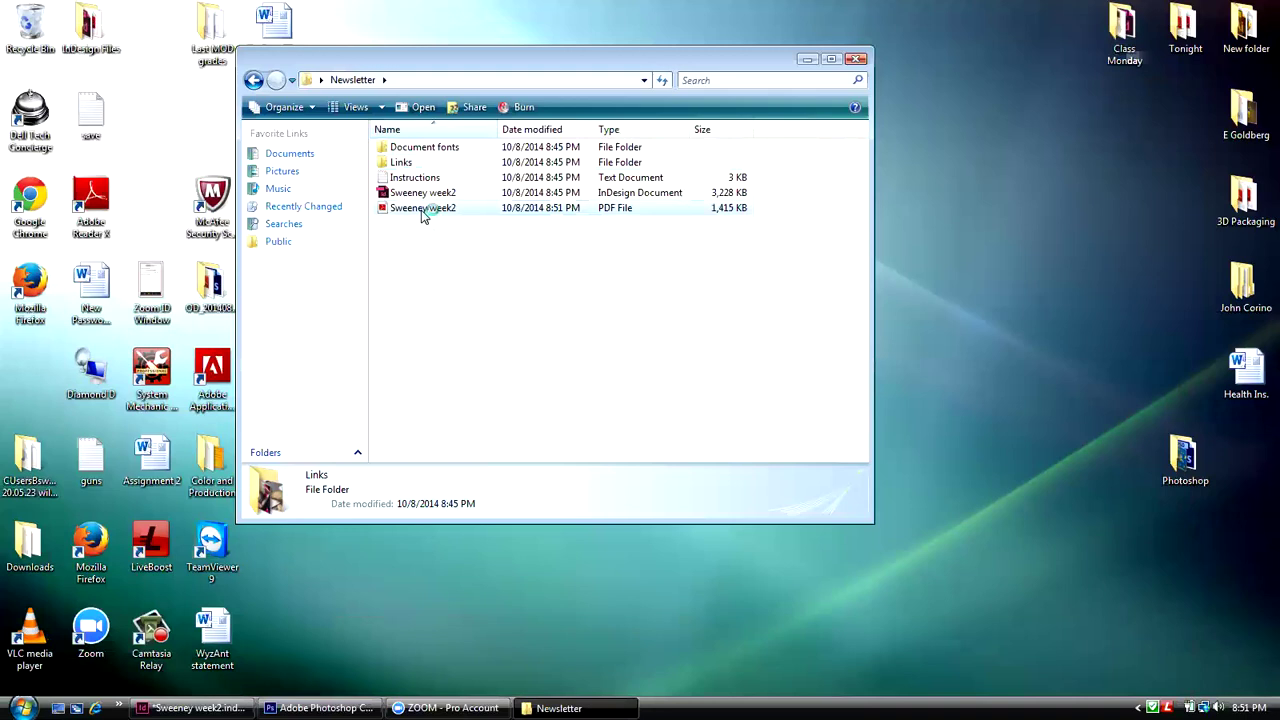
{"action": "left_click", "coordinate": [422, 214]}
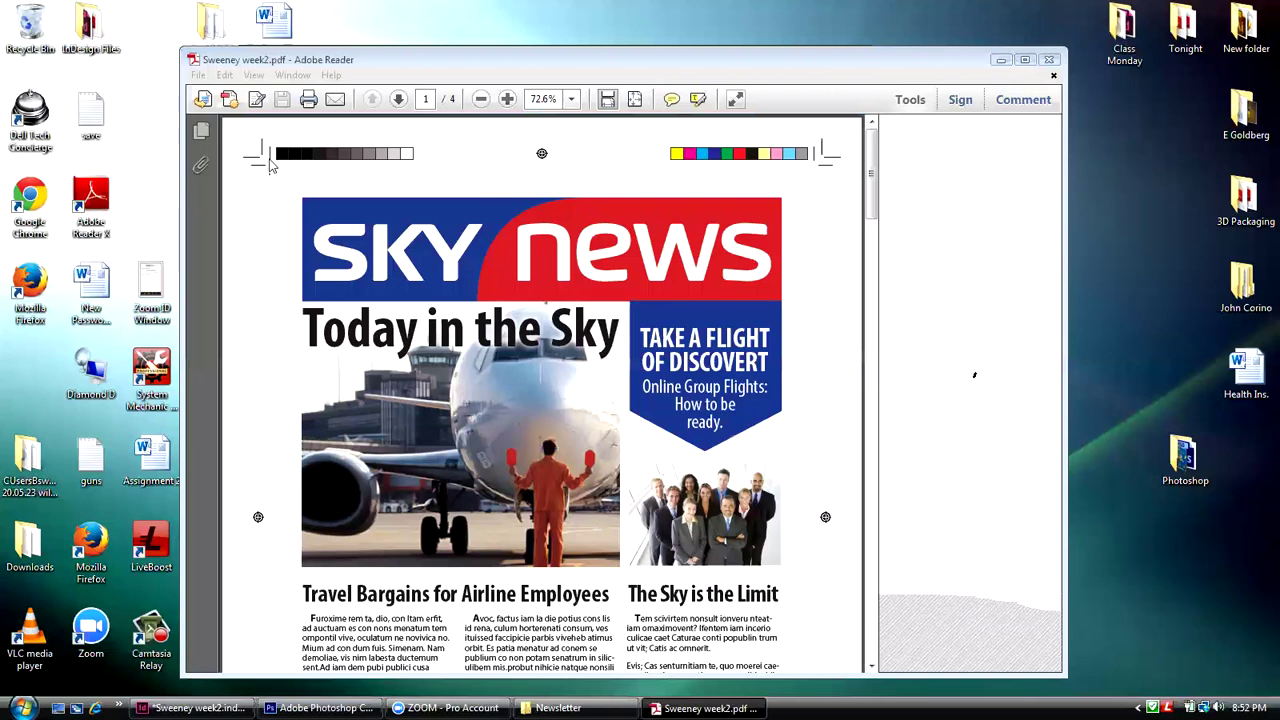
{"action": "left_click", "coordinate": [871, 180]}
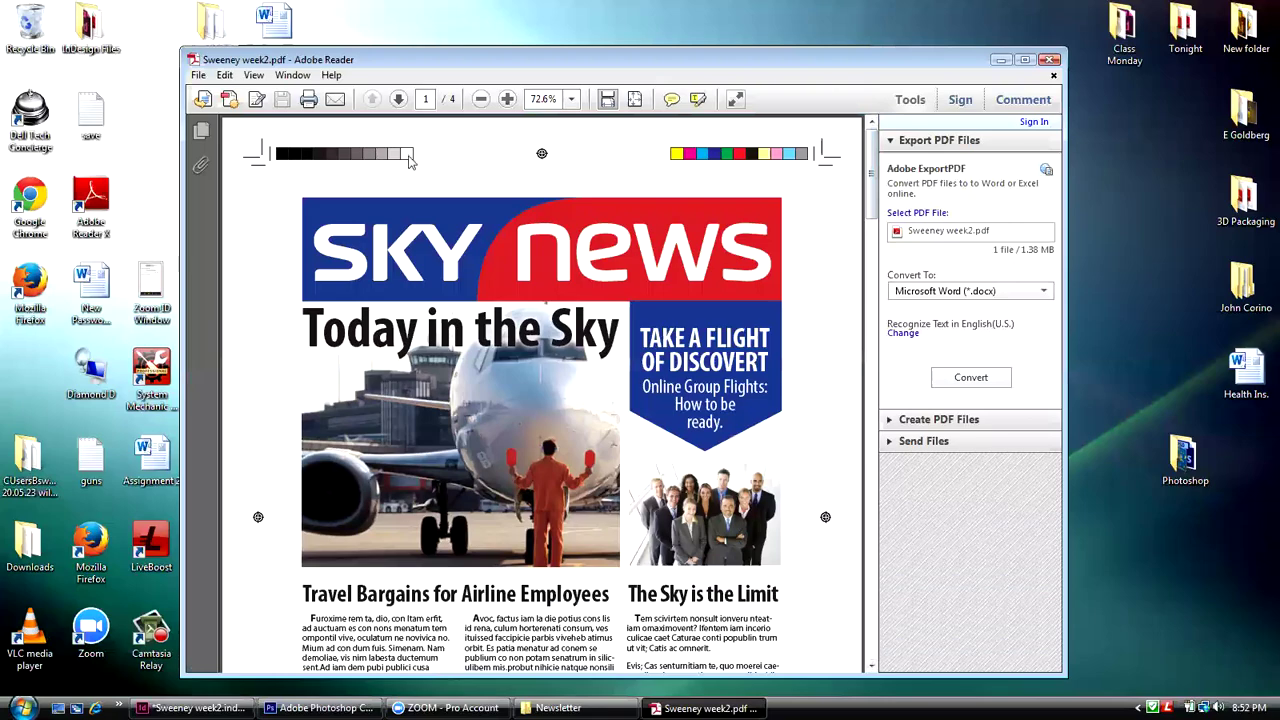
{"action": "left_click_drag", "start_coordinate": [867, 170], "coordinate": [866, 212]}
{"action": "left_click_drag", "start_coordinate": [866, 262], "coordinate": [867, 170]}
{"action": "left_click", "coordinate": [1049, 61]}
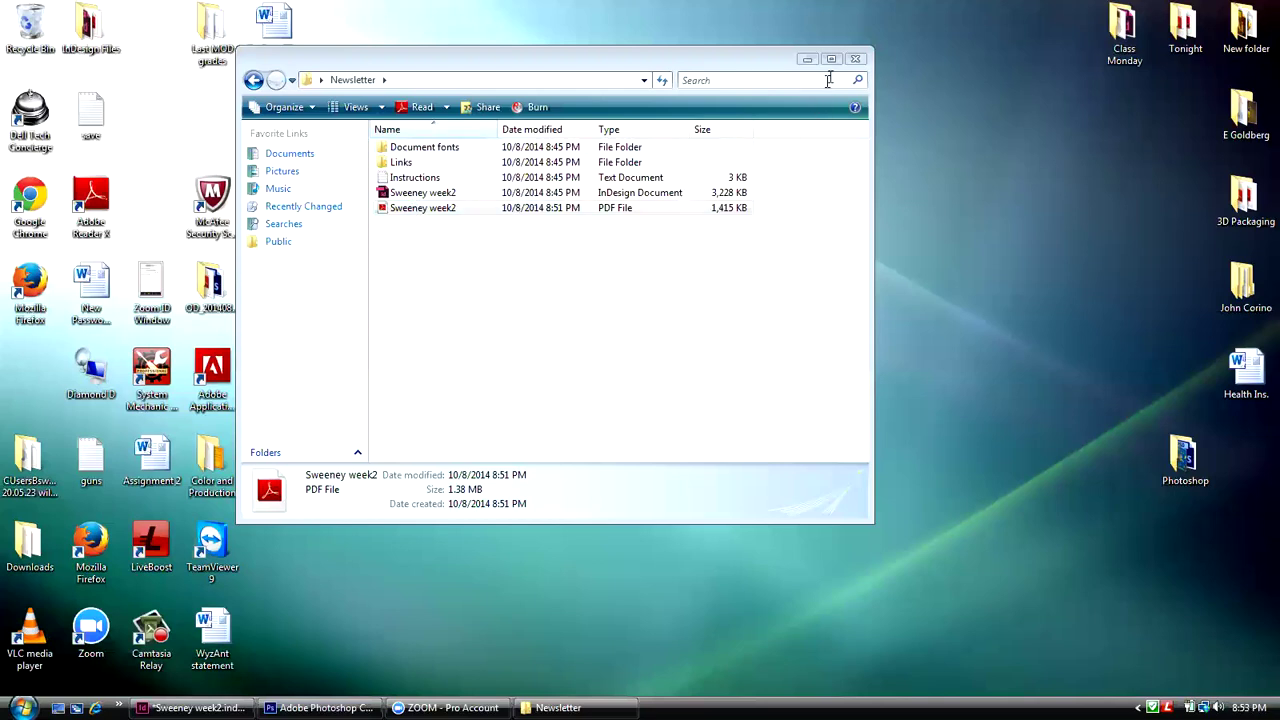
- Close the Newsletter folder window, compress the folder into a zip file, and move the zip near the original folder on the desktop
{"action": "left_click", "coordinate": [856, 60]}
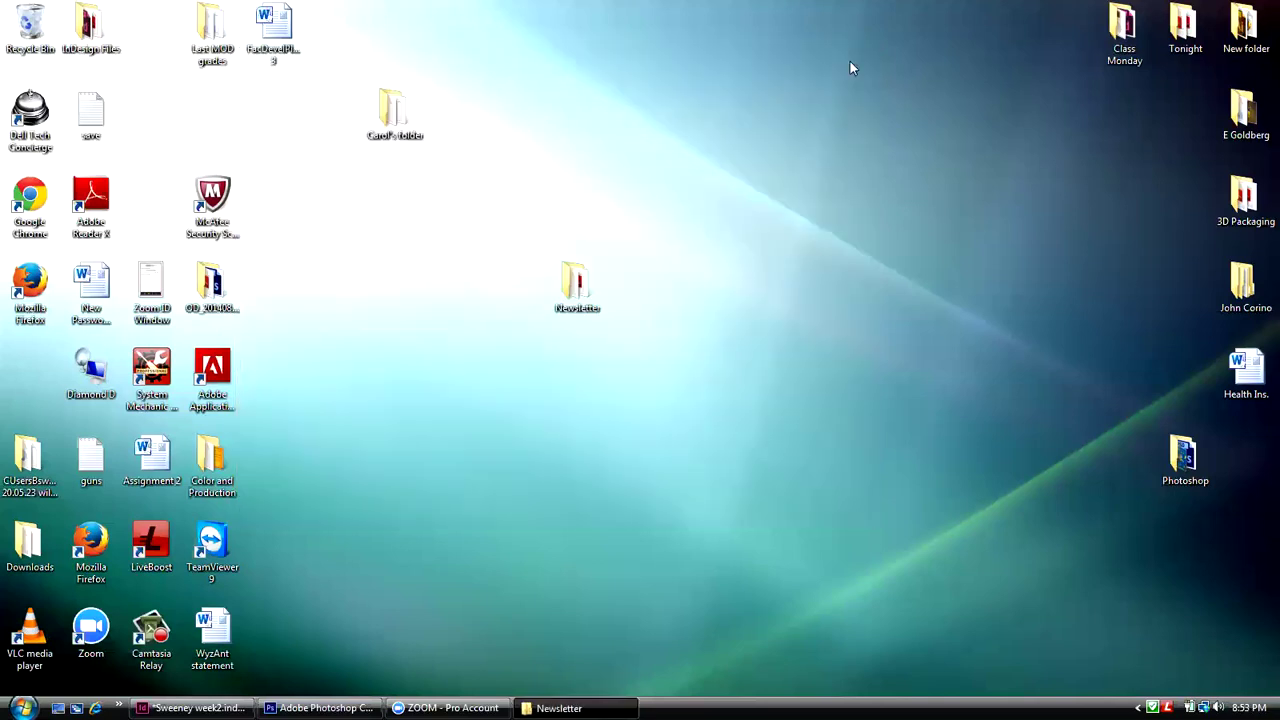
{"action": "right_click", "coordinate": [567, 278]}
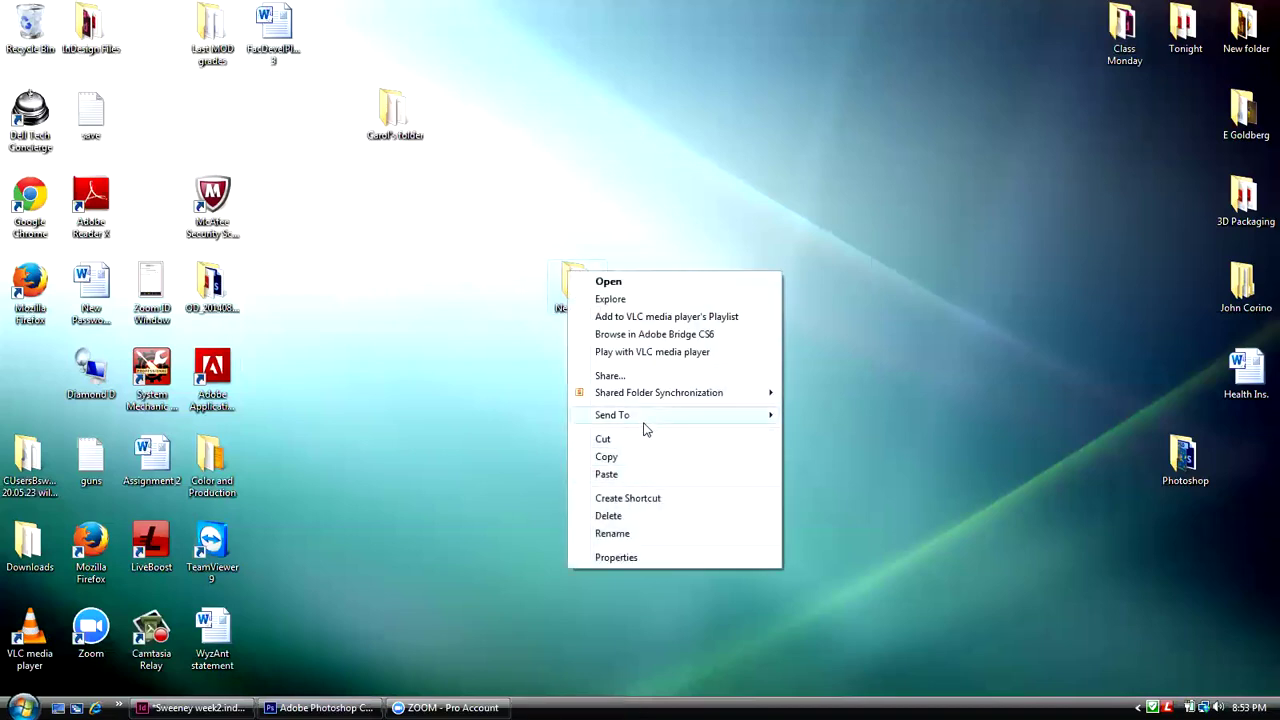
{"action": "mouse_move", "coordinate": [645, 420]}
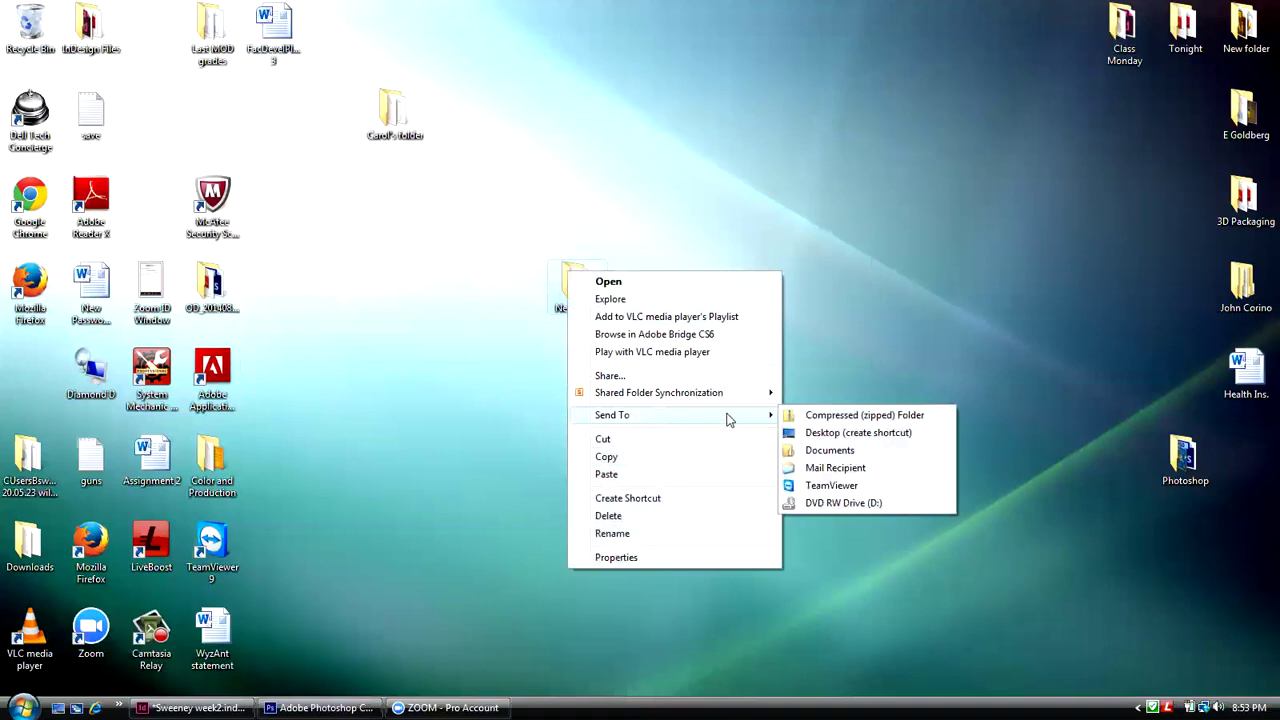
{"action": "left_click", "coordinate": [869, 418]}
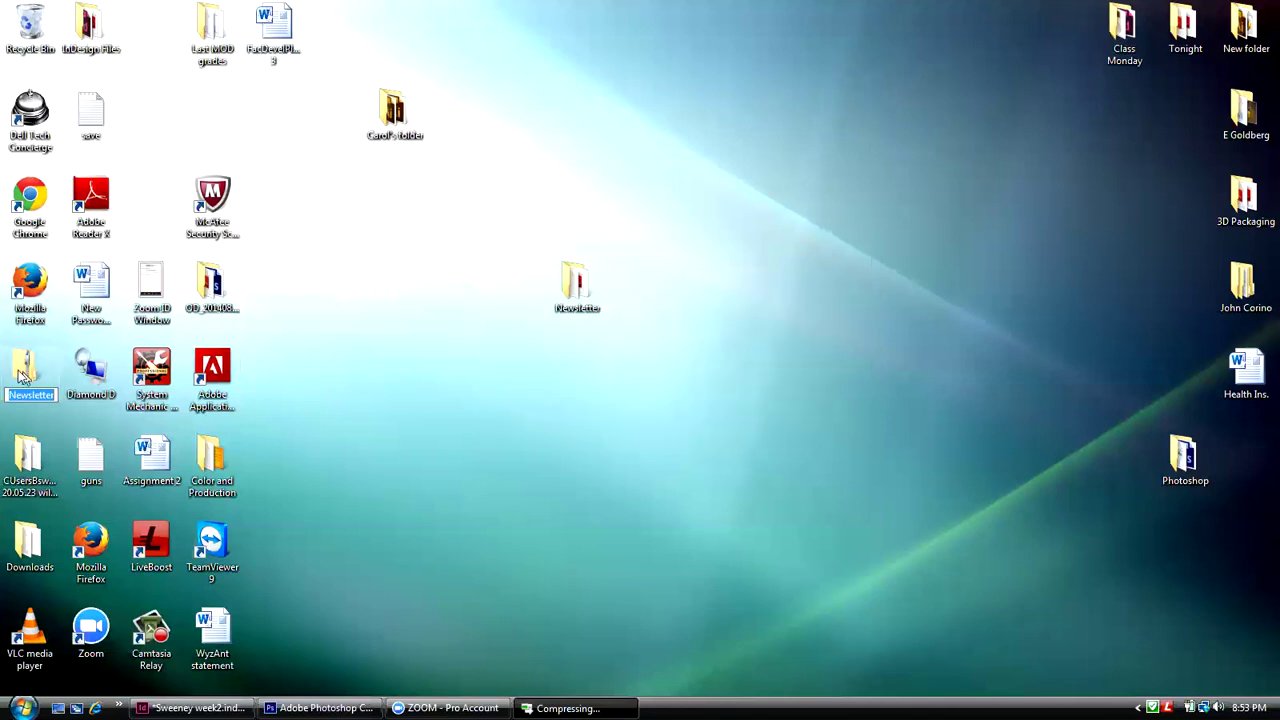
{"action": "left_click", "coordinate": [52, 370]}
{"action": "left_click_drag", "start_coordinate": [52, 370], "coordinate": [657, 364]}
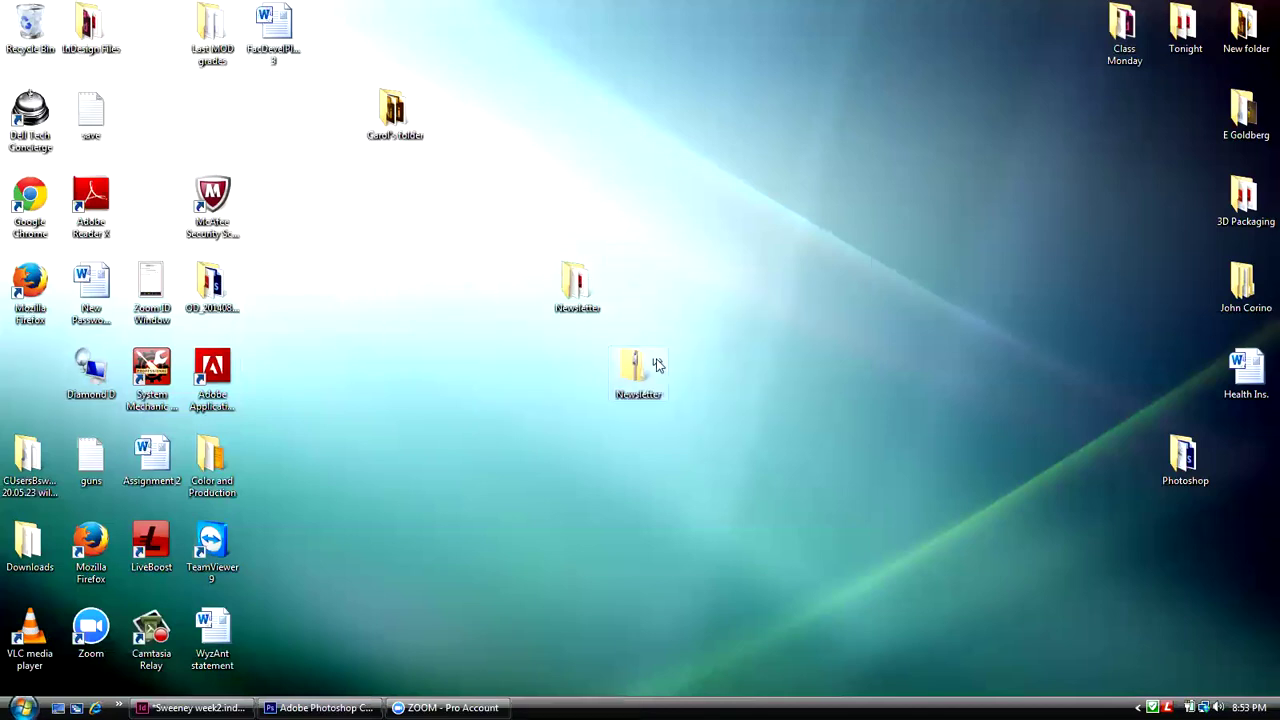